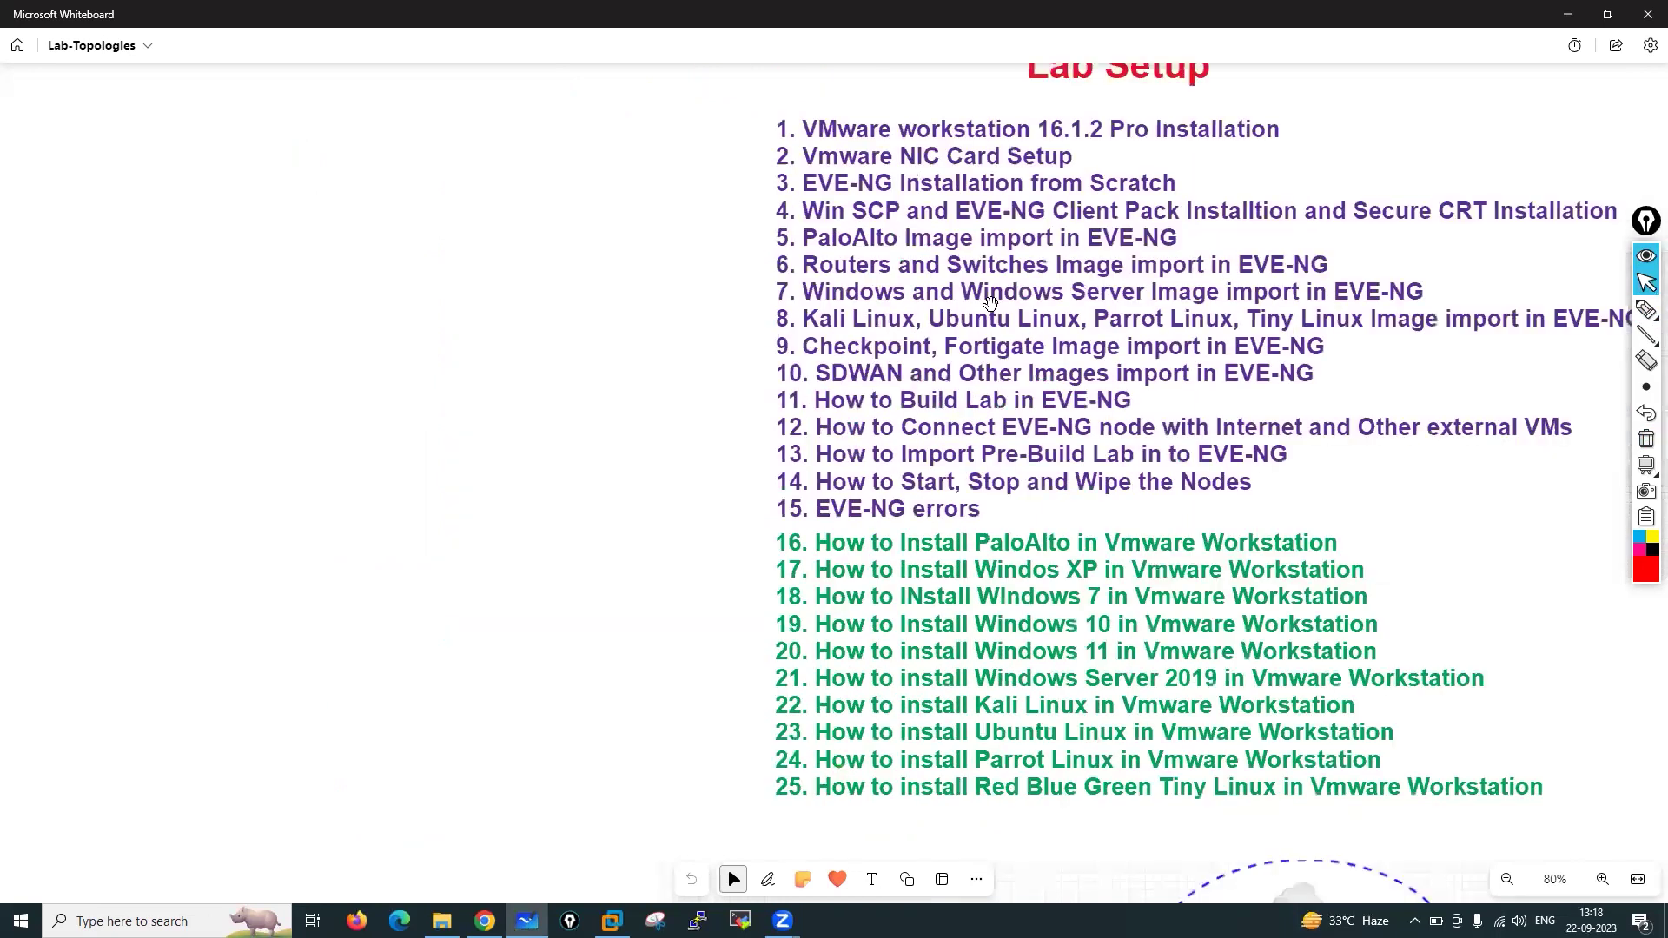
Handwrite the first prerequisite, a circled 1 with VMware software, in red ink
mouse_move(1646, 310)
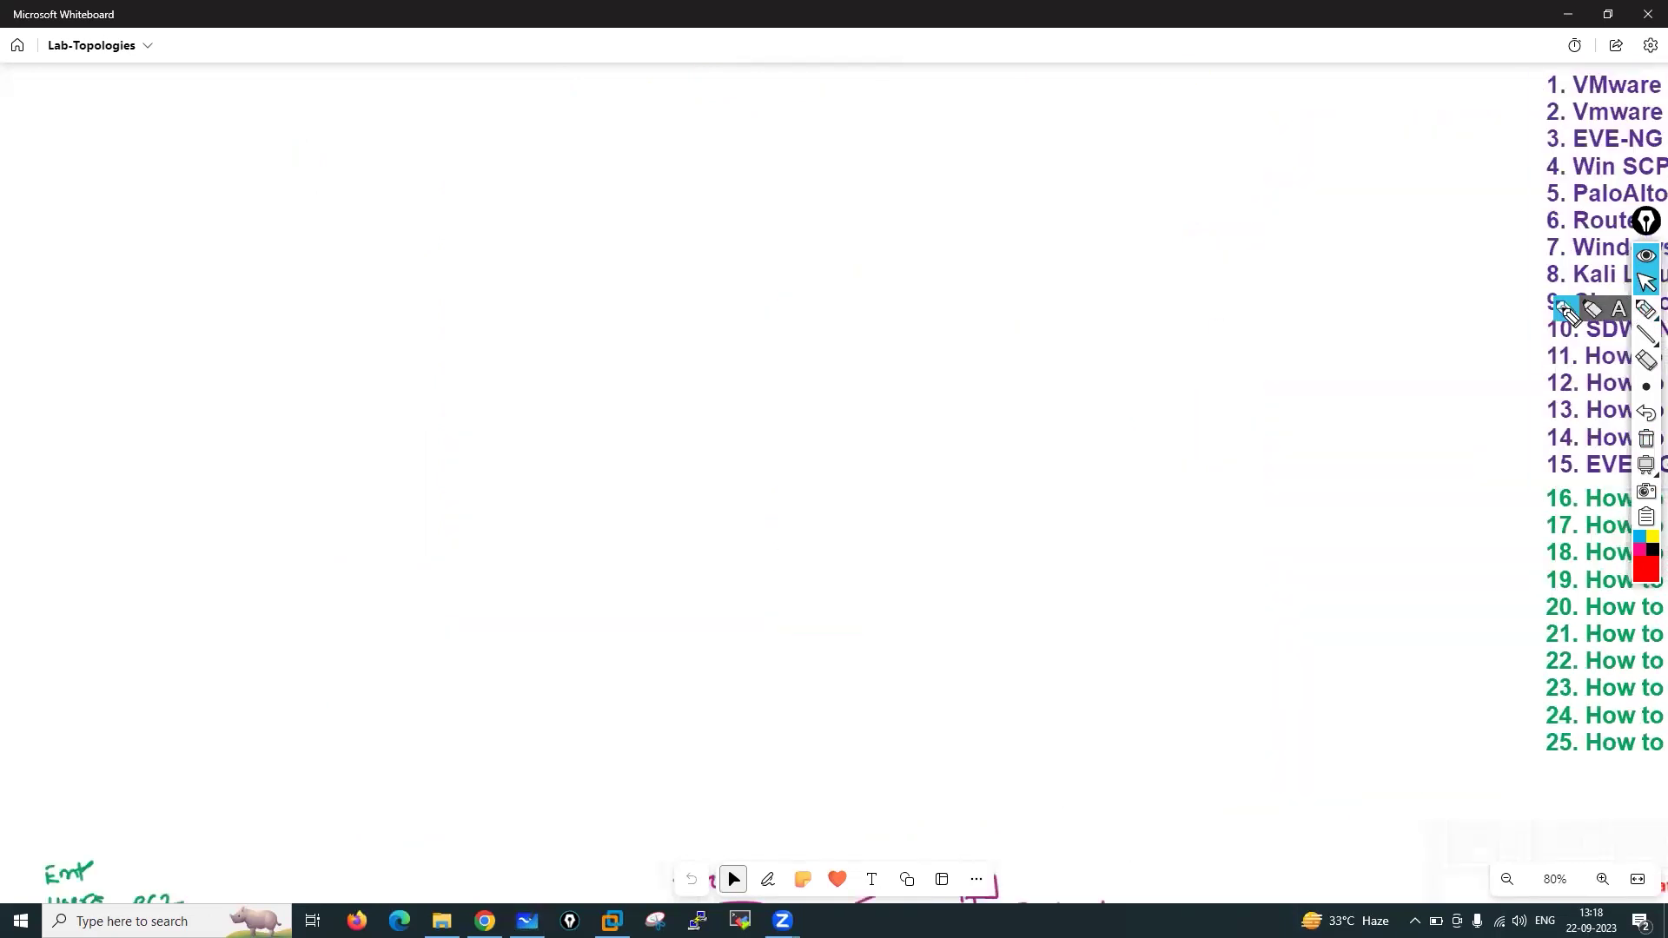
left_click(1576, 310)
mouse_move(390, 145)
left_mouse_down()
mouse_move(393, 124)
mouse_move(368, 146)
mouse_move(389, 113)
mouse_move(469, 102)
left_mouse_up()
mouse_move(477, 137)
left_mouse_down()
mouse_move(484, 106)
mouse_move(643, 101)
mouse_move(632, 89)
mouse_move(681, 64)
mouse_move(754, 59)
left_mouse_up()
mouse_move(860, 41)
left_mouse_down()
mouse_move(825, 43)
mouse_move(864, 70)
left_mouse_up()
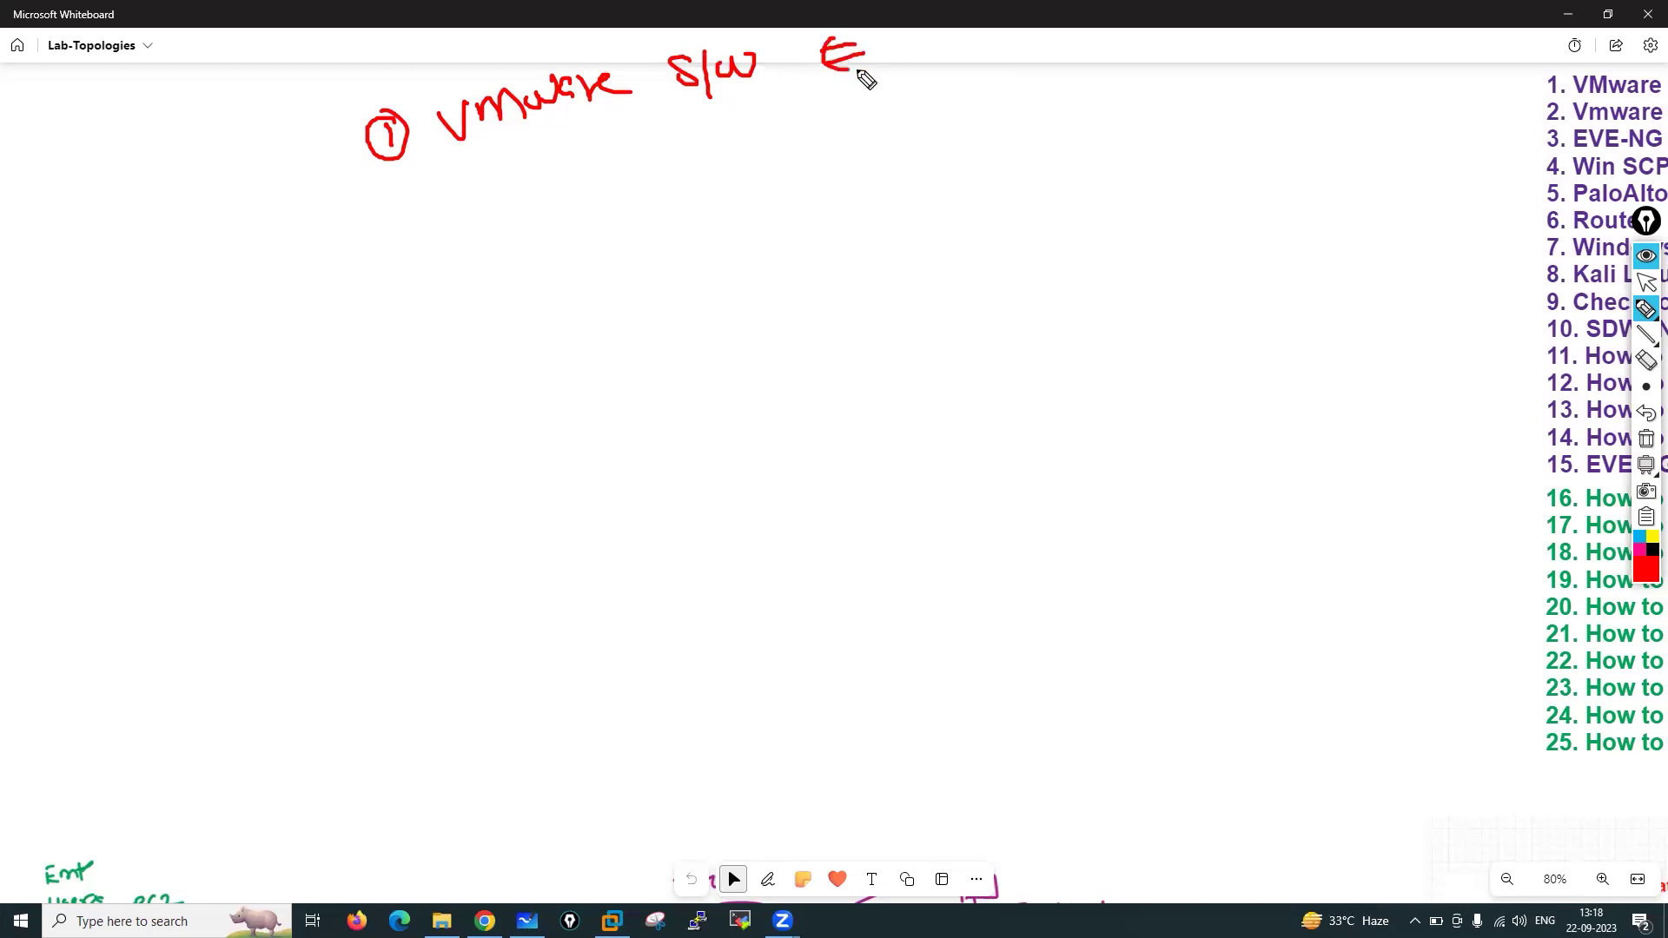
Add a circled 2 with NIC, noting a circled 4-8 beside it
mouse_move(414, 205)
left_mouse_down()
mouse_move(421, 231)
mouse_move(439, 231)
left_mouse_up()
mouse_move(400, 198)
left_mouse_down()
mouse_move(427, 196)
mouse_move(439, 249)
mouse_move(507, 191)
mouse_move(542, 202)
left_mouse_up()
left_click_drag(582, 156, 586, 183)
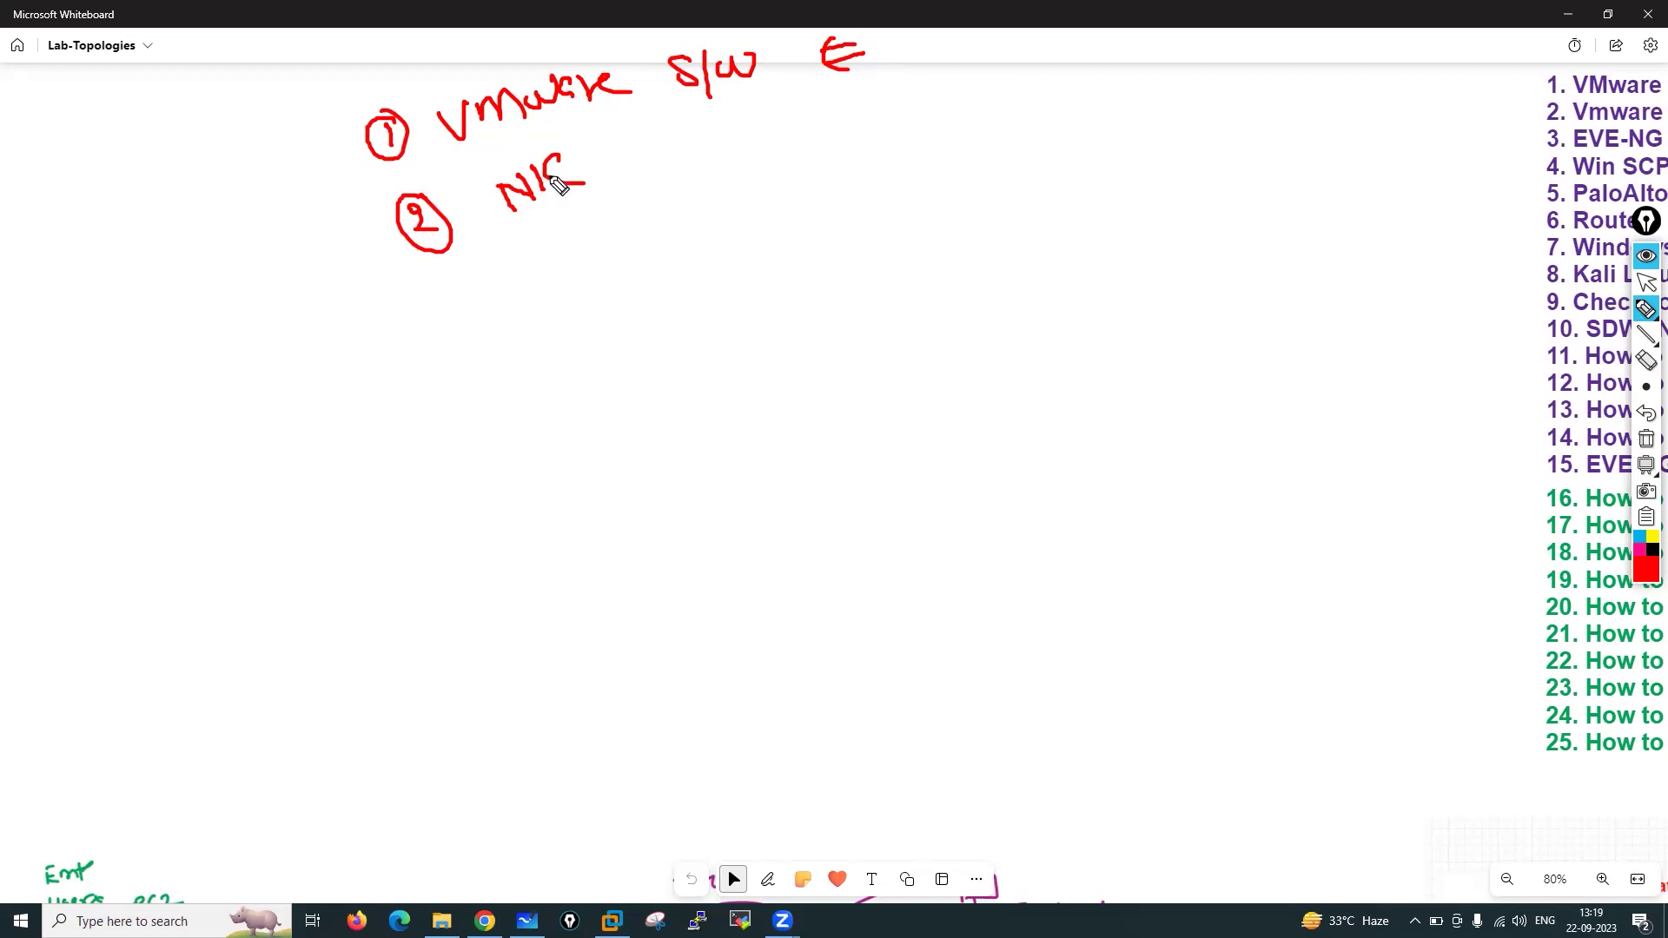
left_click(605, 141)
mouse_move(612, 142)
left_mouse_down()
mouse_move(615, 158)
mouse_move(705, 134)
mouse_move(721, 154)
mouse_move(712, 106)
left_mouse_up()
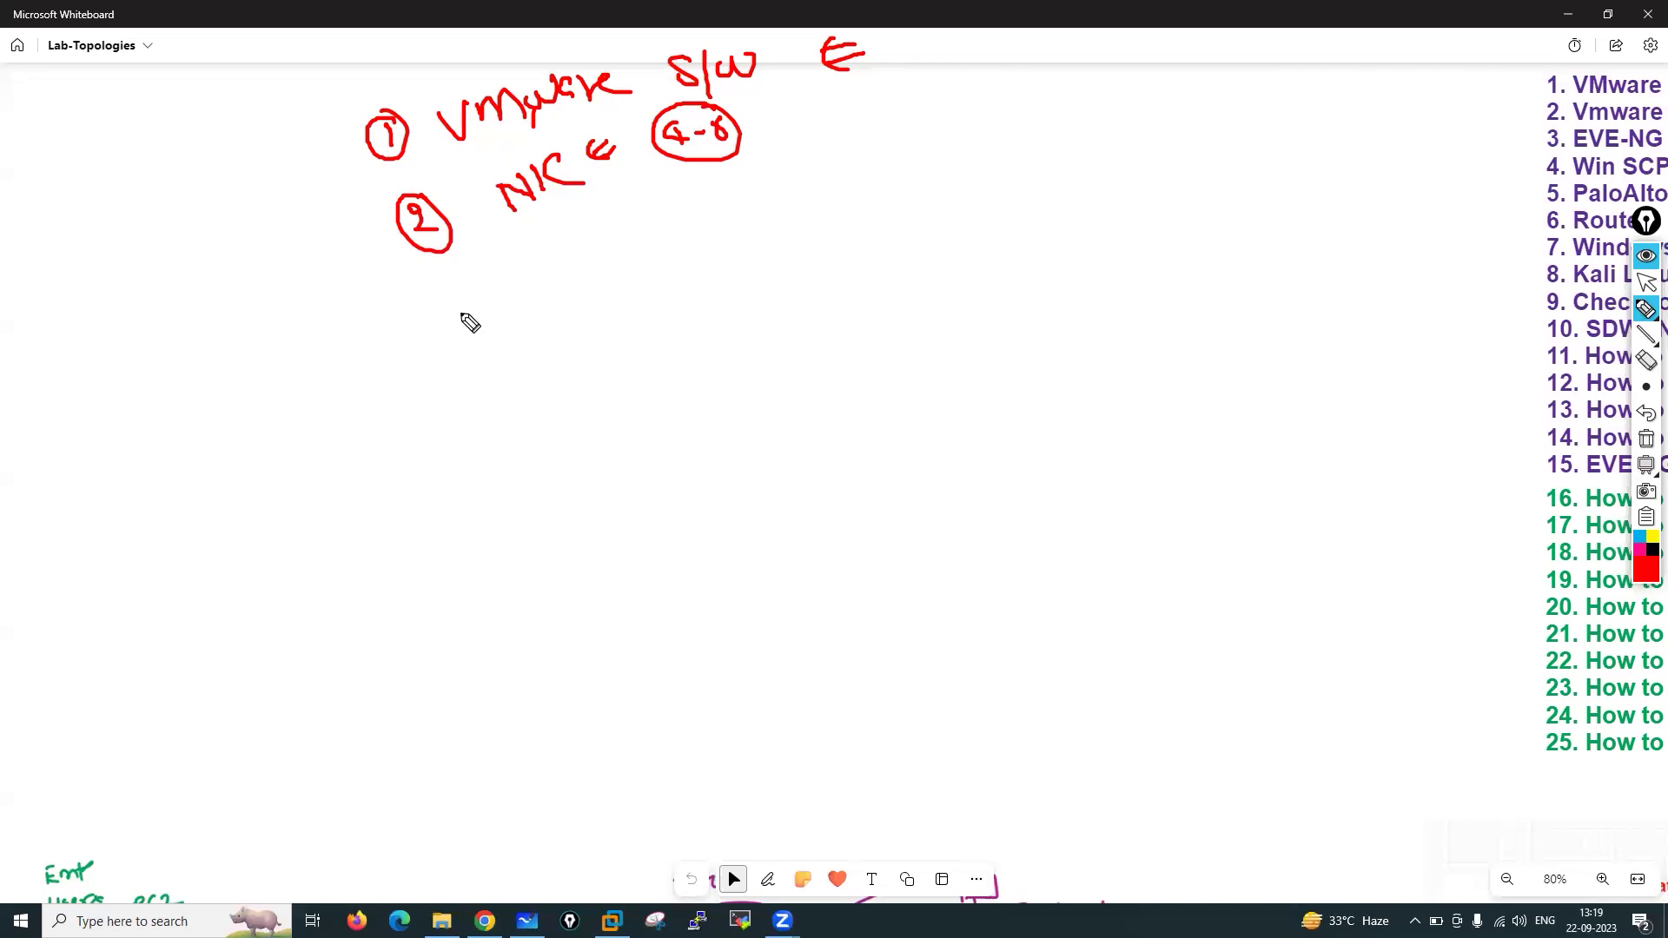
Write a circled third item, PaloAlto OVA image, then erase all notes and return to selection
mouse_move(453, 297)
left_mouse_down()
mouse_move(470, 320)
mouse_move(446, 284)
left_mouse_up()
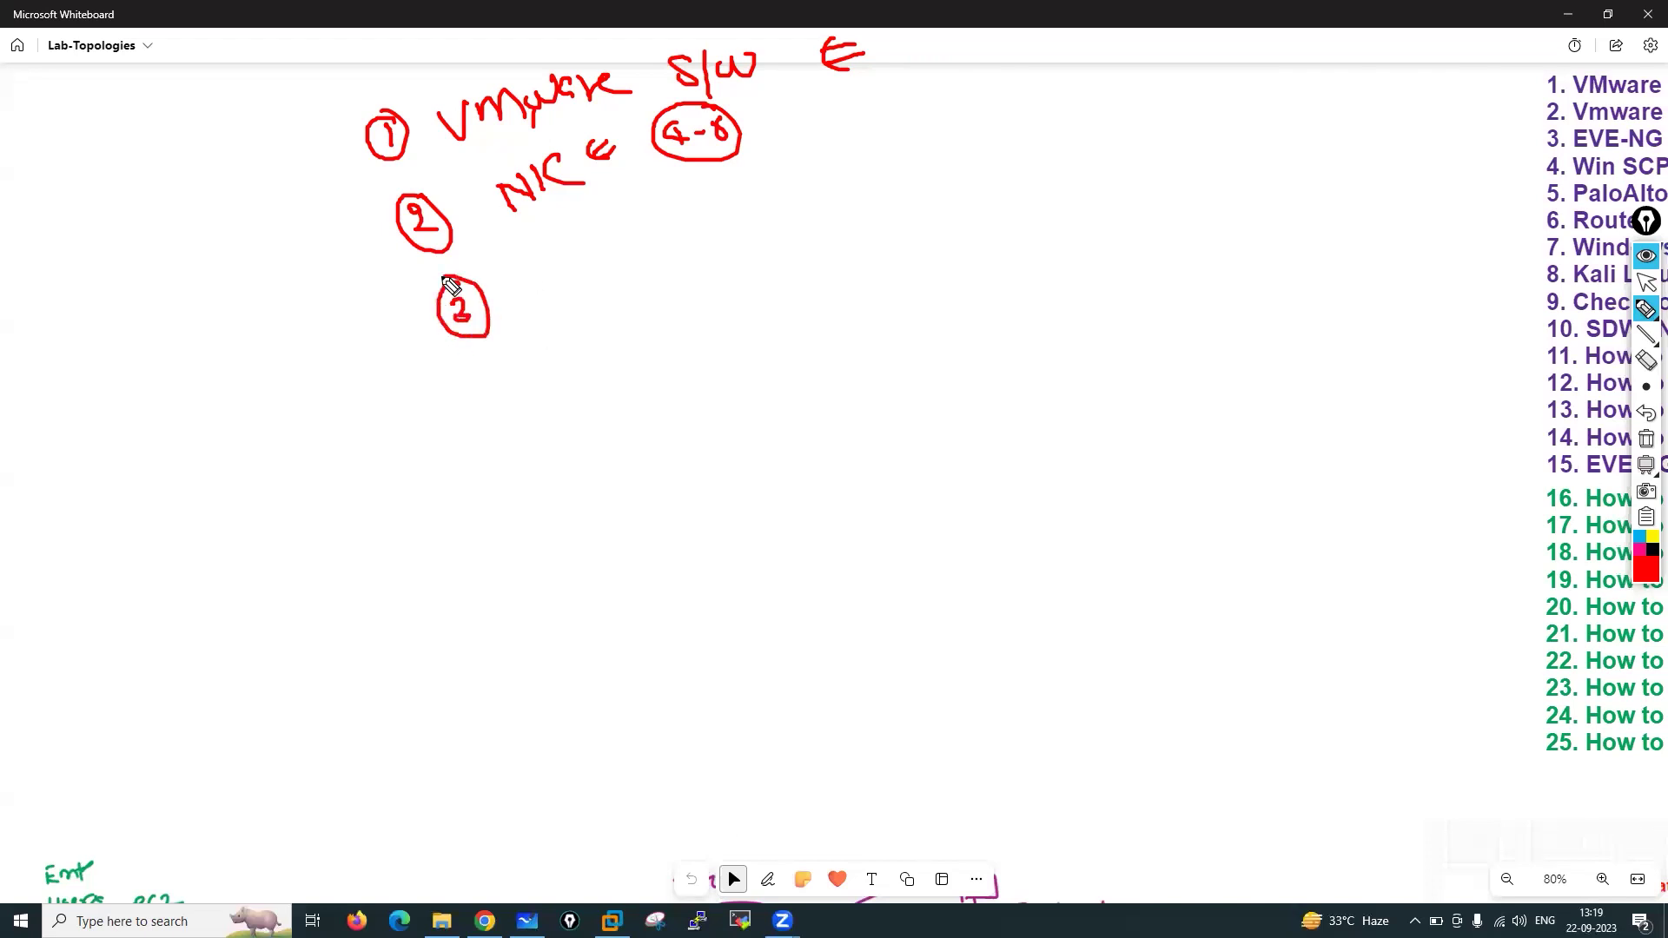
mouse_move(526, 273)
left_mouse_down()
mouse_move(535, 297)
mouse_move(545, 265)
mouse_move(621, 279)
mouse_move(650, 253)
mouse_move(778, 224)
mouse_move(788, 196)
mouse_move(818, 213)
mouse_move(849, 183)
mouse_move(893, 195)
left_mouse_up()
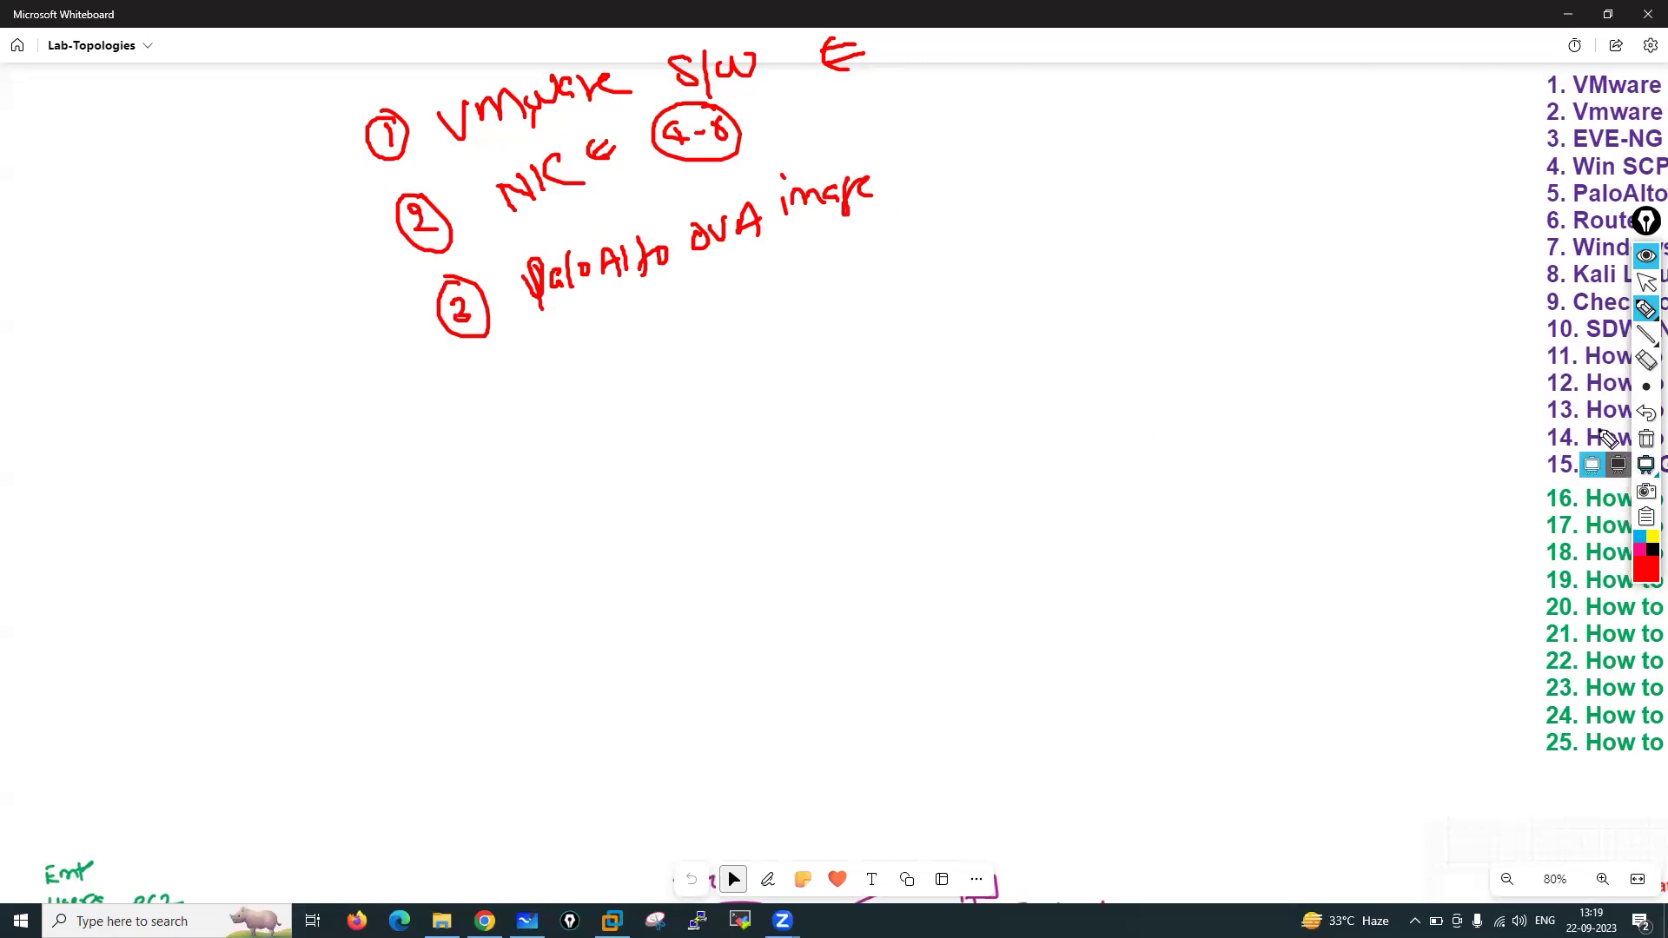
left_click(1645, 439)
left_click(1646, 284)
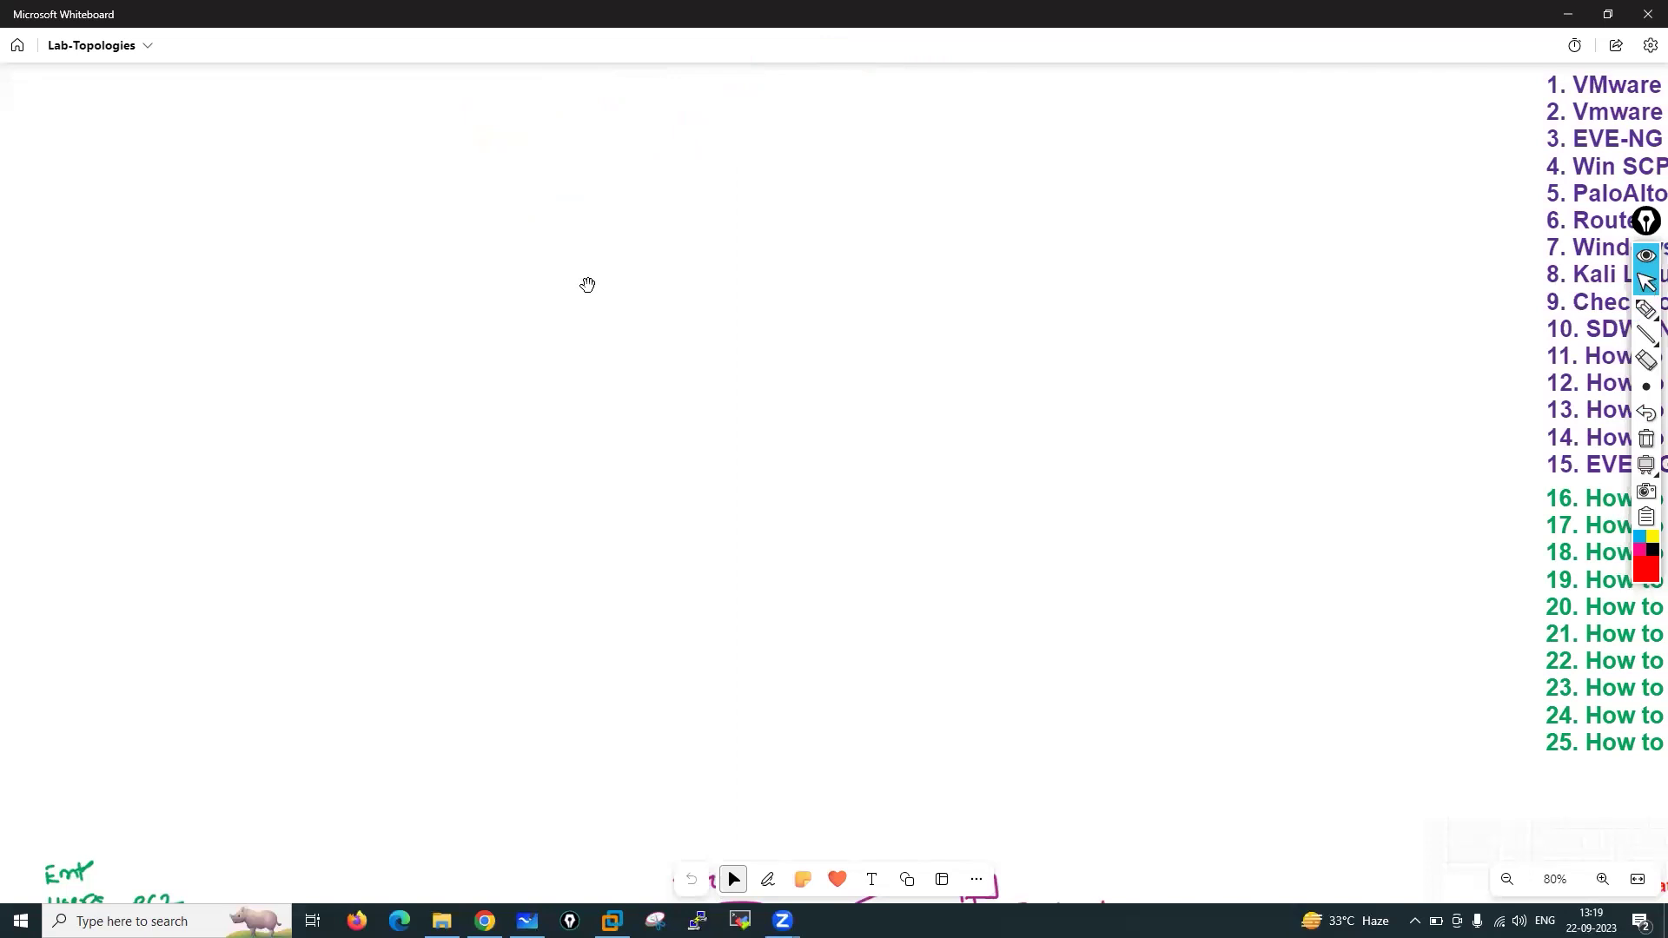
mouse_move(1646, 310)
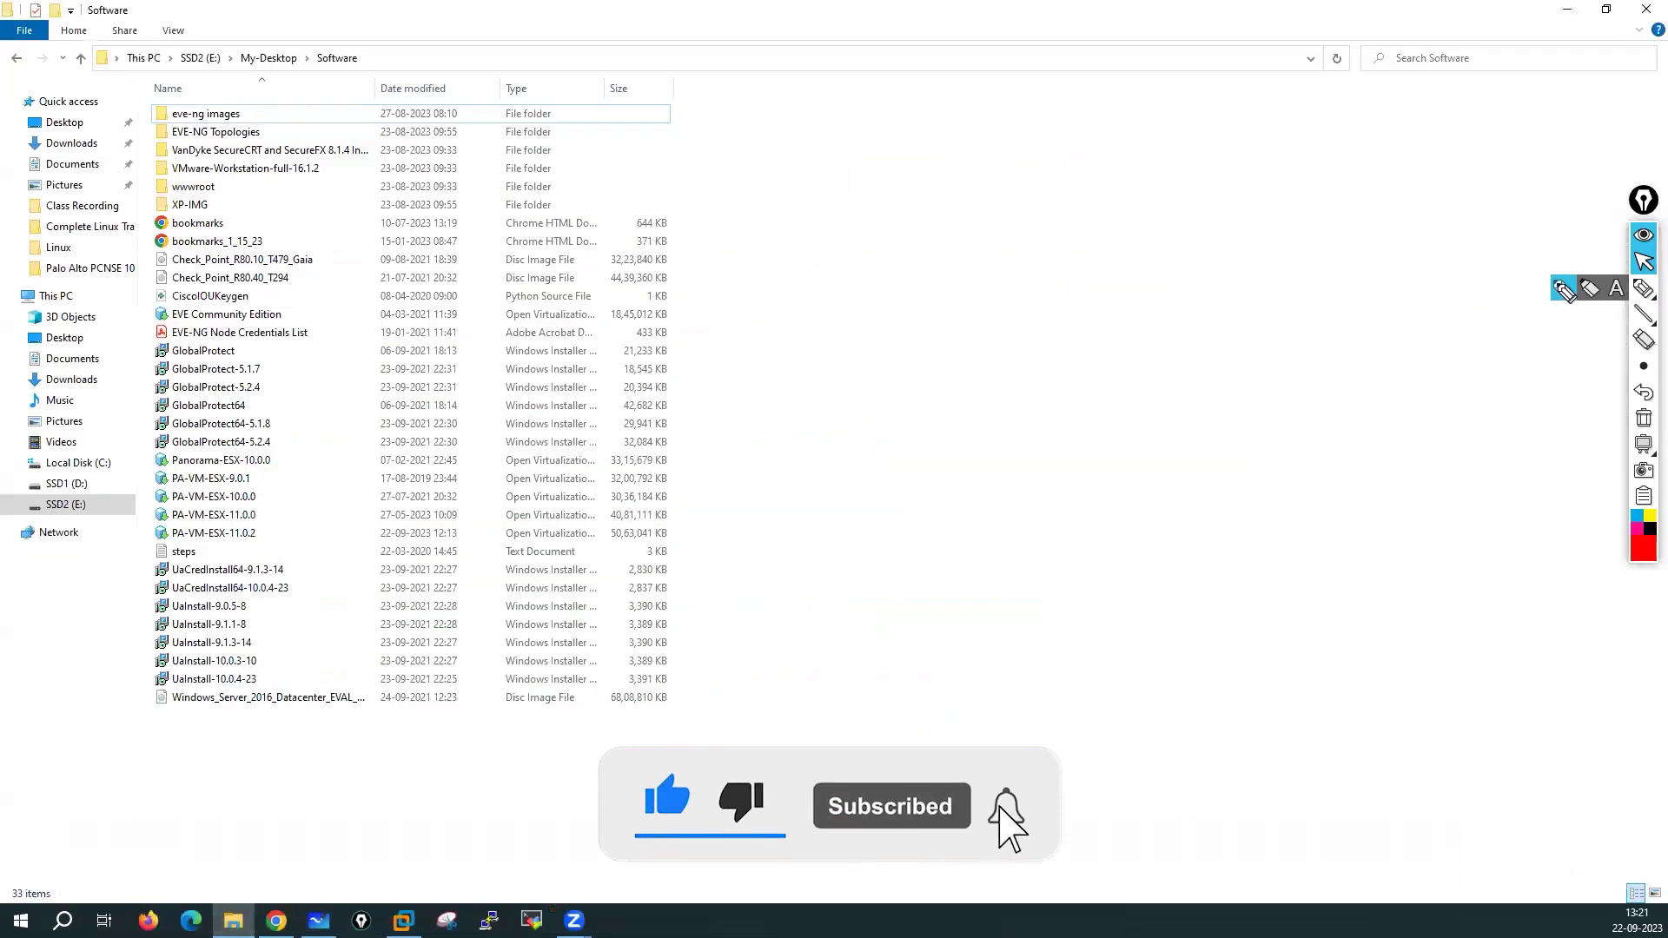
Circle and underline PA-VM-ESX-11.0.2 in red, with arrows at the 9.0.1 and 10.0.0 packages
left_click(1642, 287)
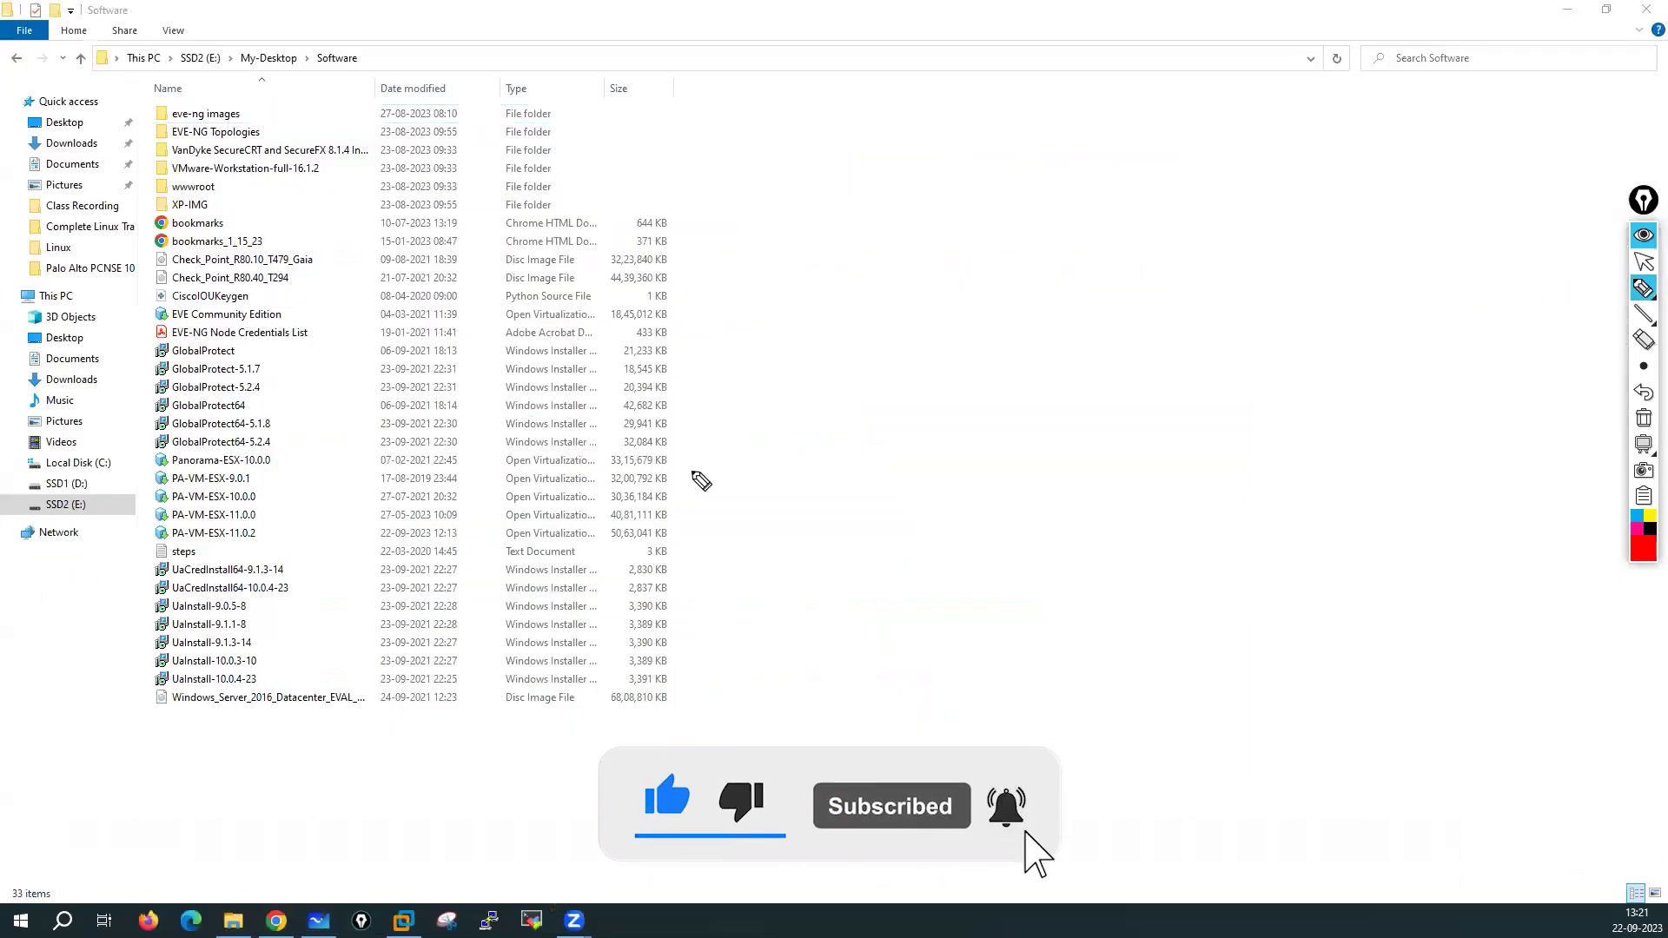
mouse_move(182, 522)
left_mouse_down()
mouse_move(153, 524)
mouse_move(172, 547)
mouse_move(292, 540)
mouse_move(184, 523)
left_mouse_up()
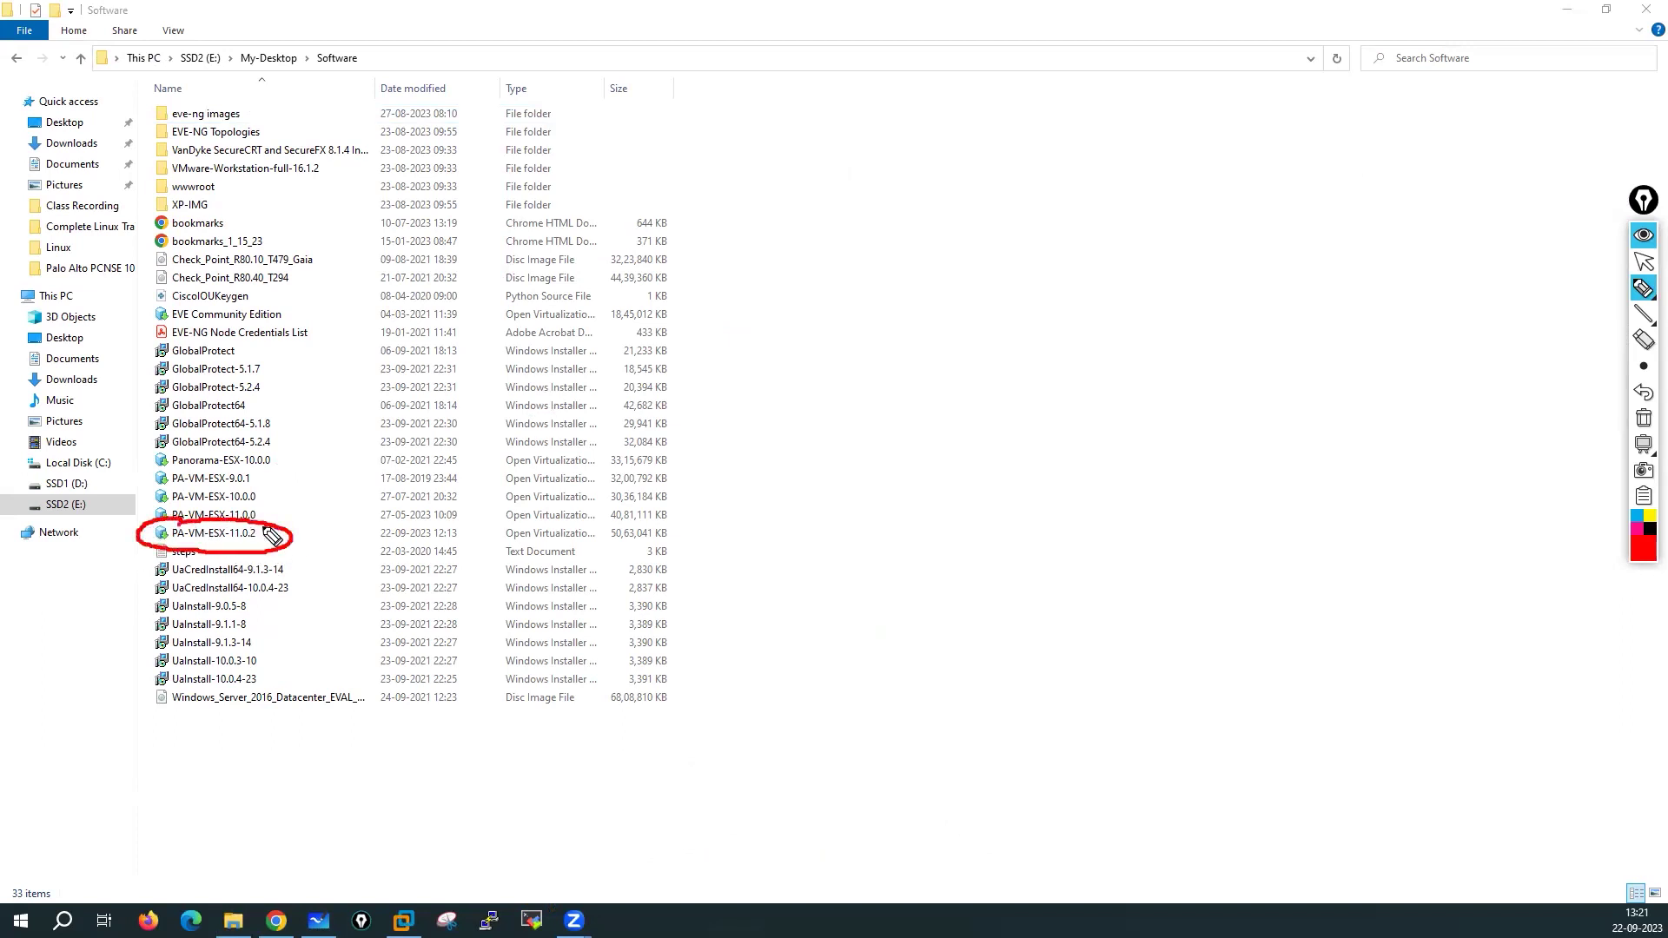
mouse_move(302, 474)
left_mouse_down()
mouse_move(263, 483)
mouse_move(287, 458)
left_mouse_up()
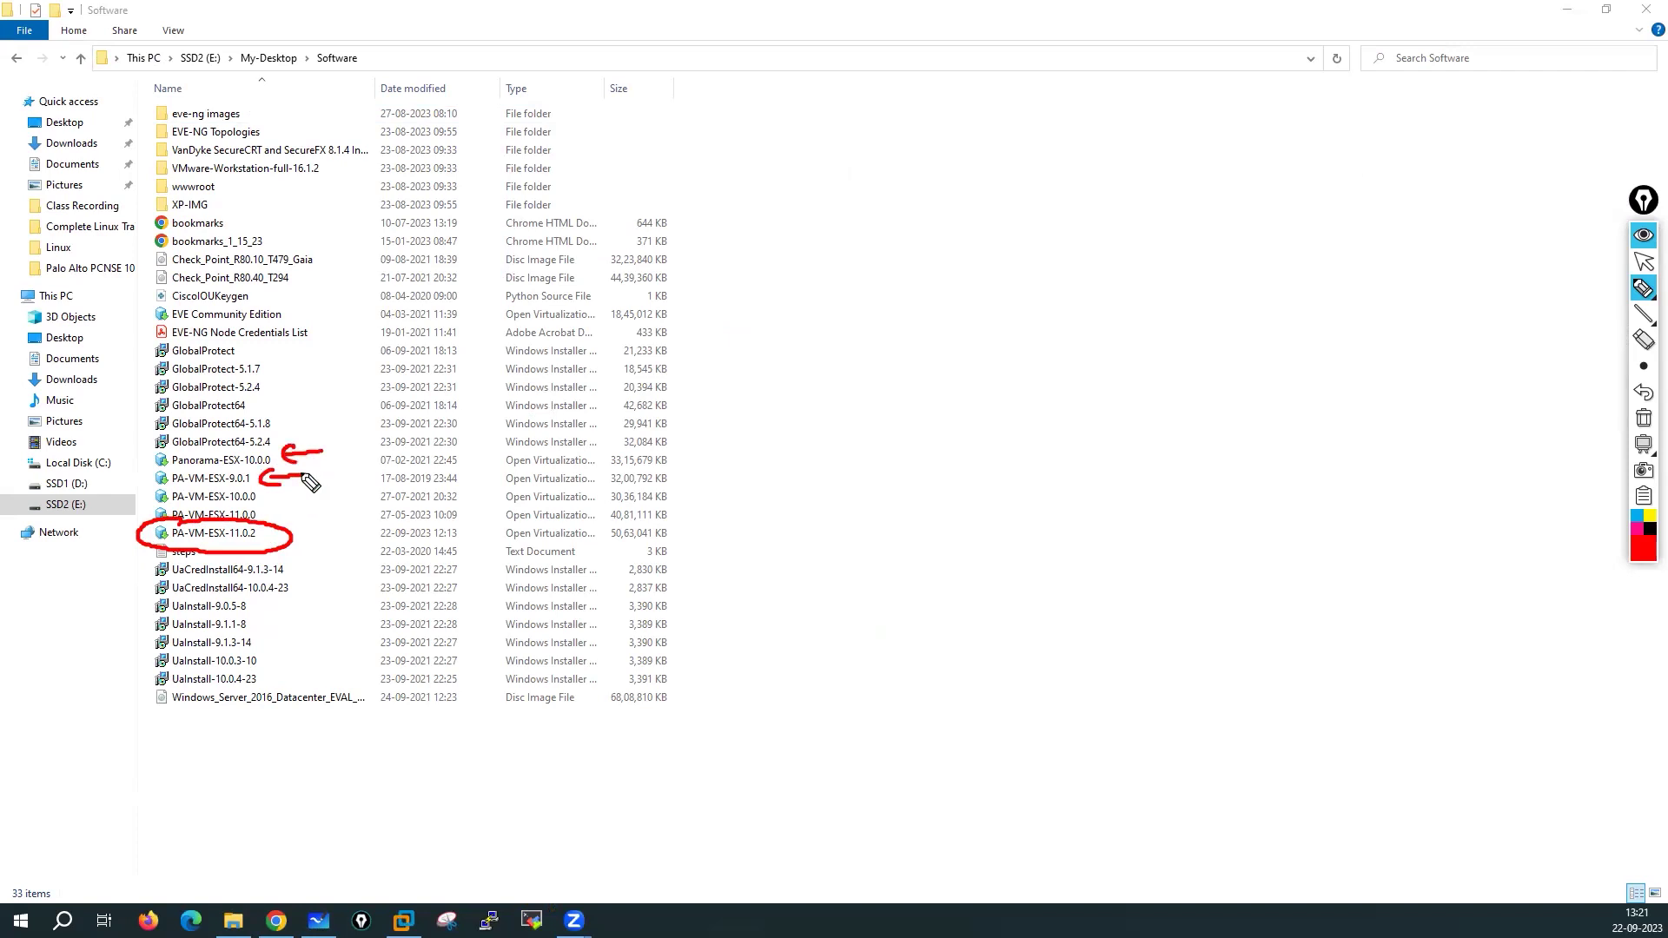
left_click_drag(308, 496, 288, 517)
left_click_drag(217, 552, 260, 545)
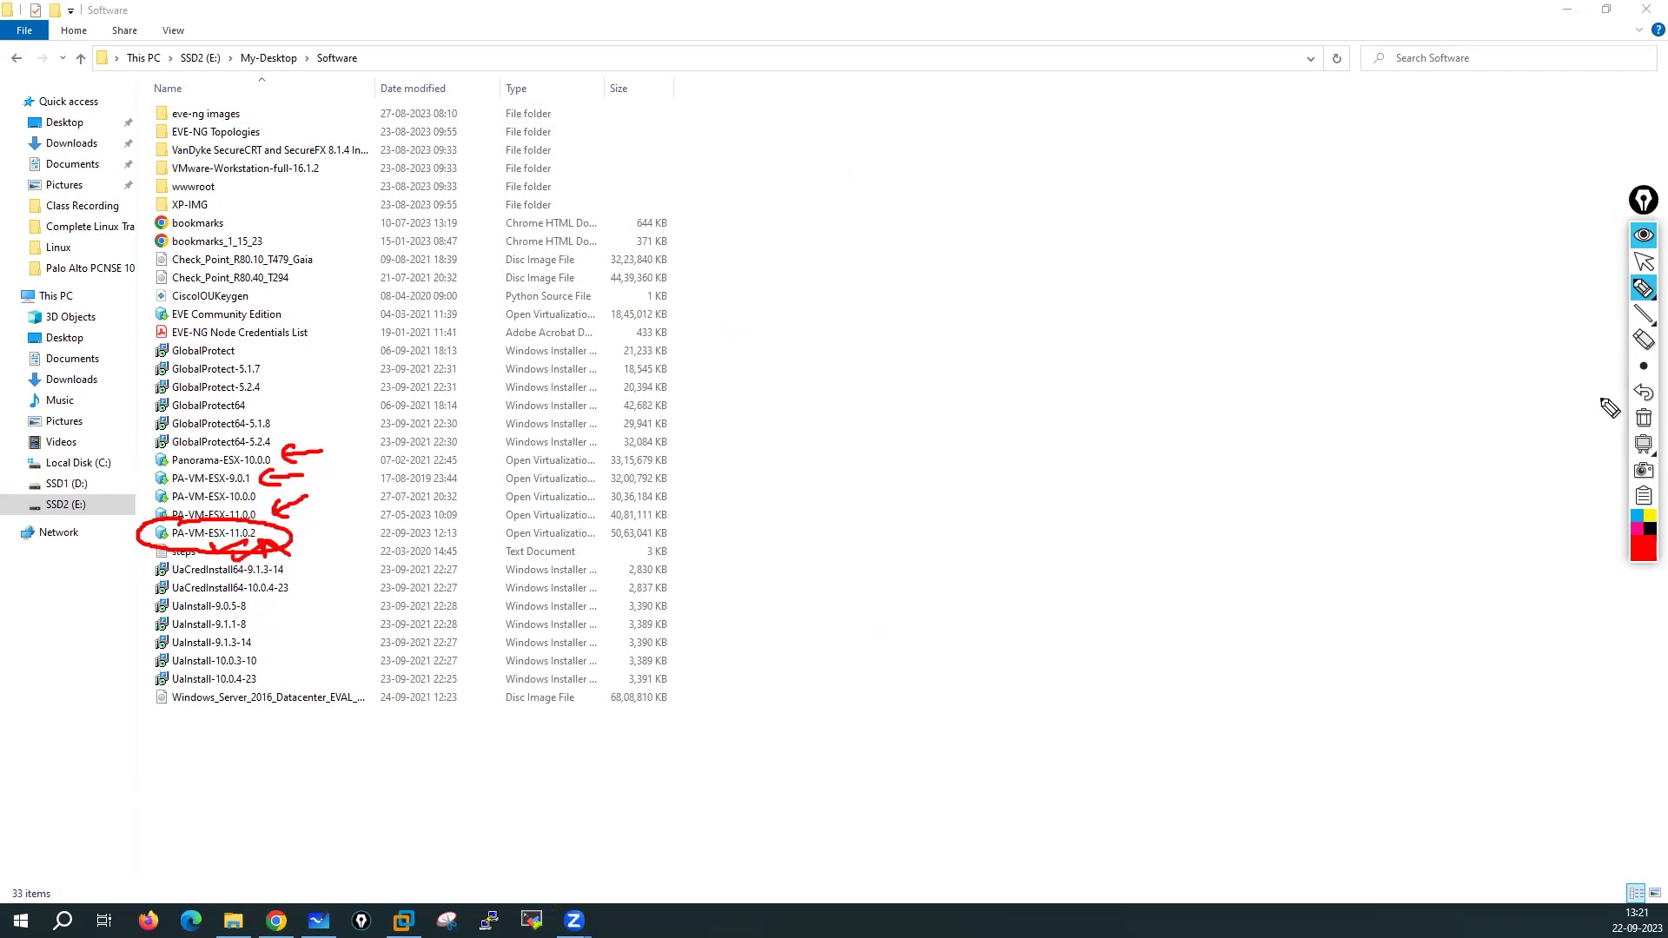
Clear the red annotations and bring VMware Workstation to the front
left_click(1642, 418)
left_click(1641, 262)
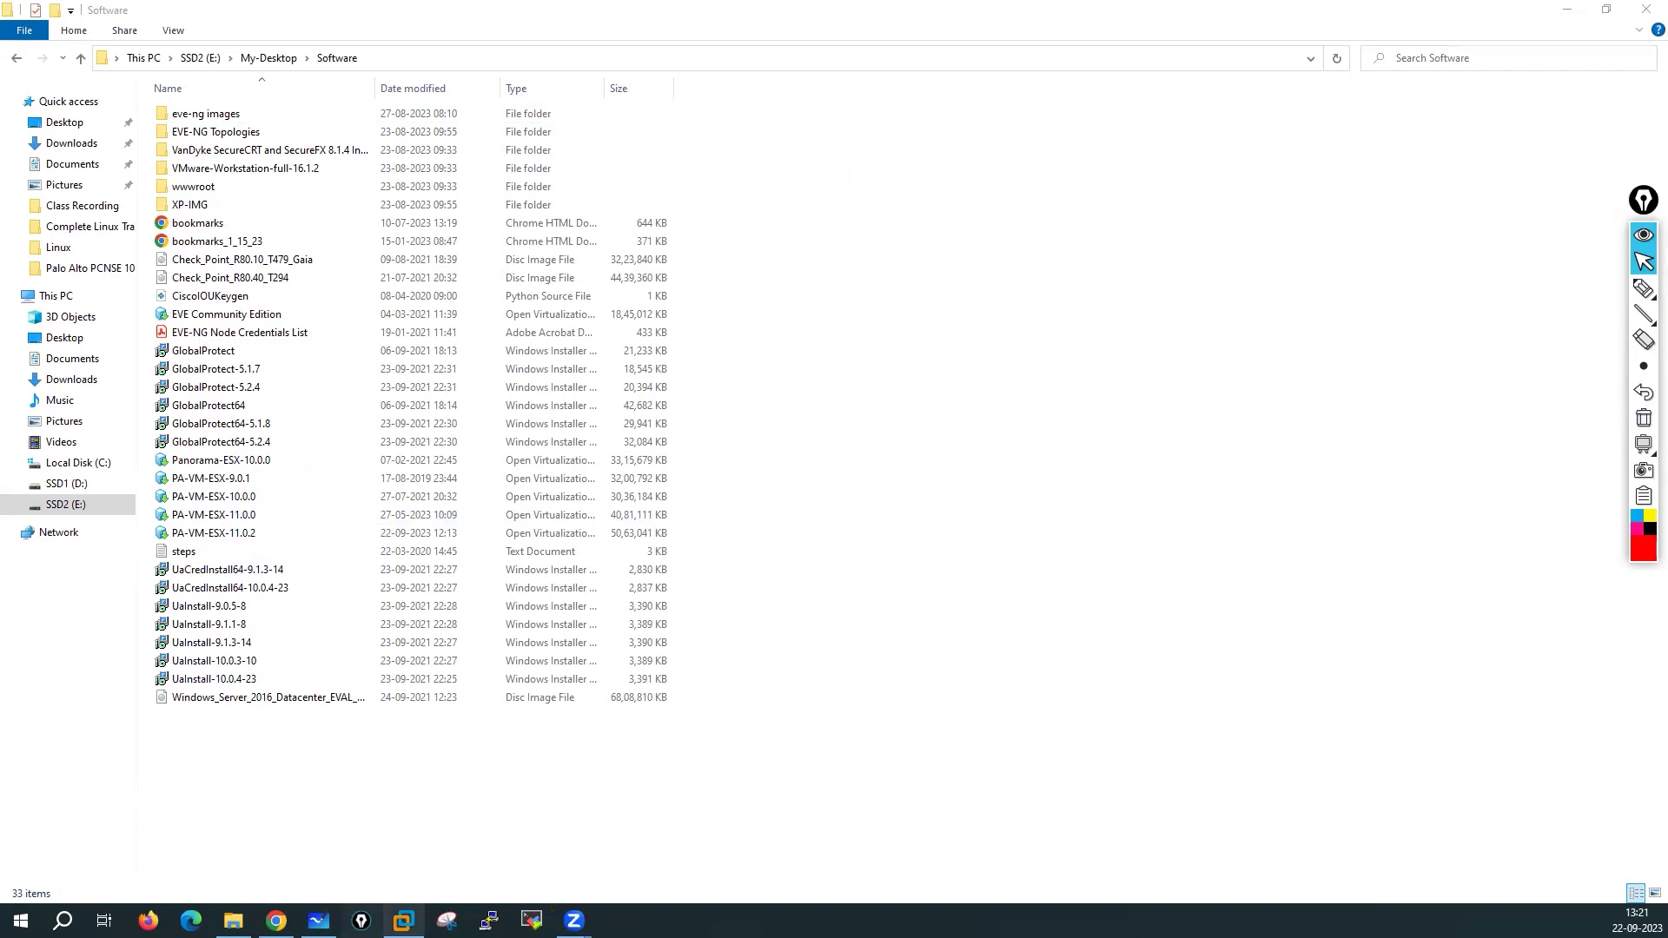
left_click(402, 919)
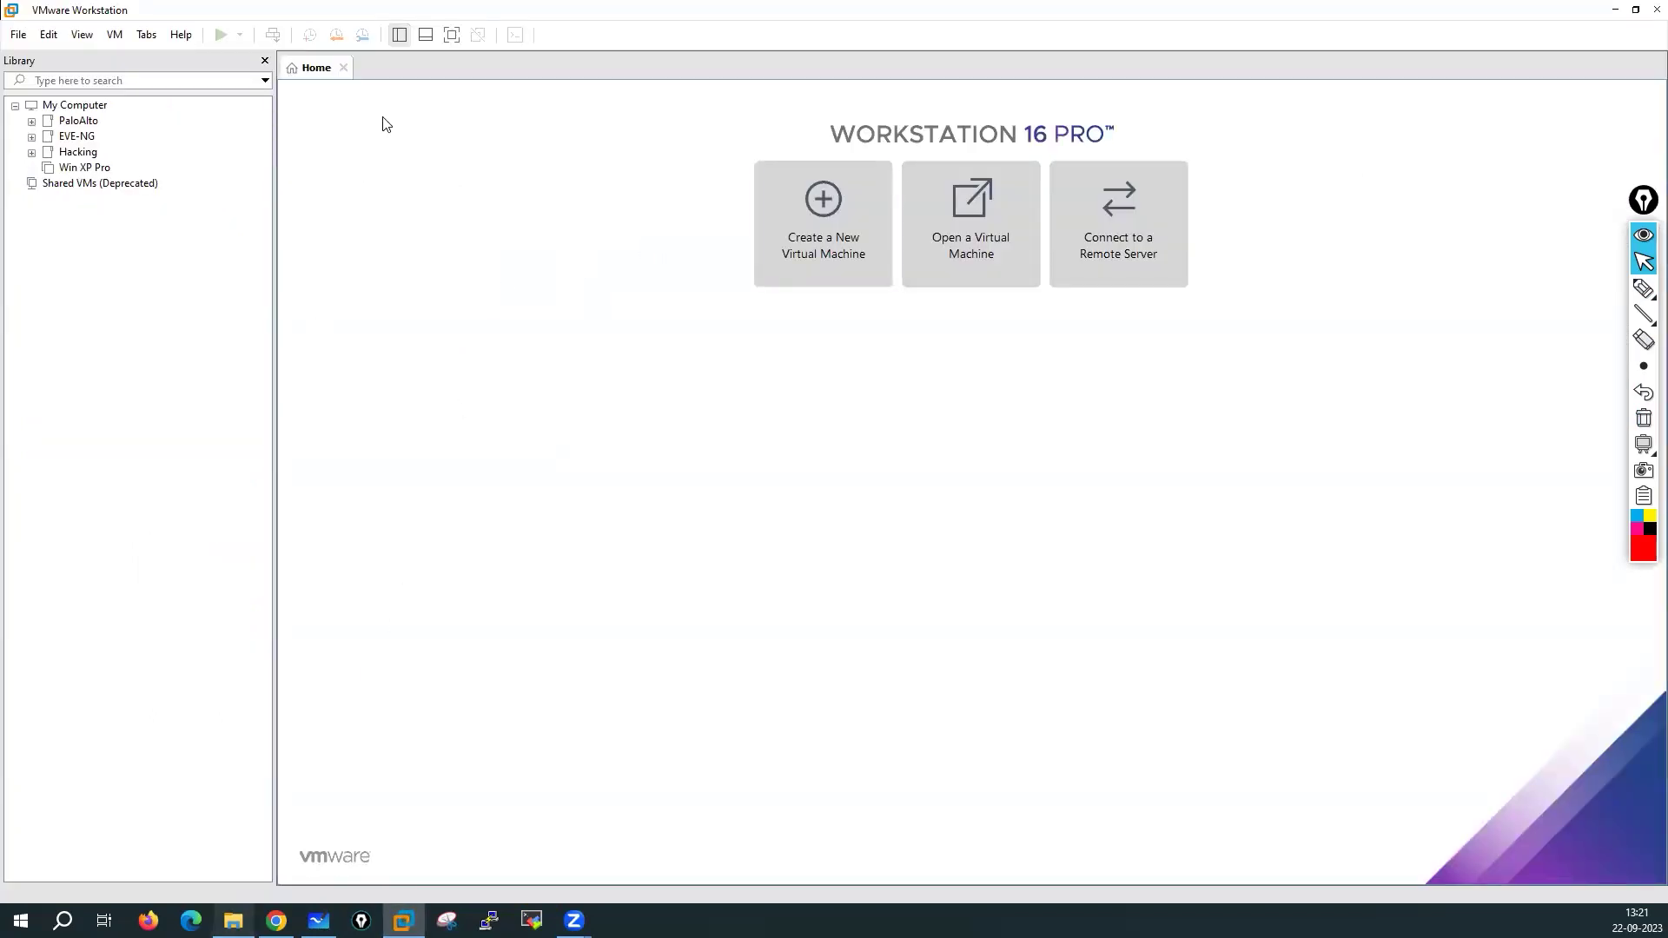
Open PA-VM-ESX-11.0.2 with VMware Workstation from the Software folder, widening the Type column first
key("alt+Tab")
left_click(221, 536)
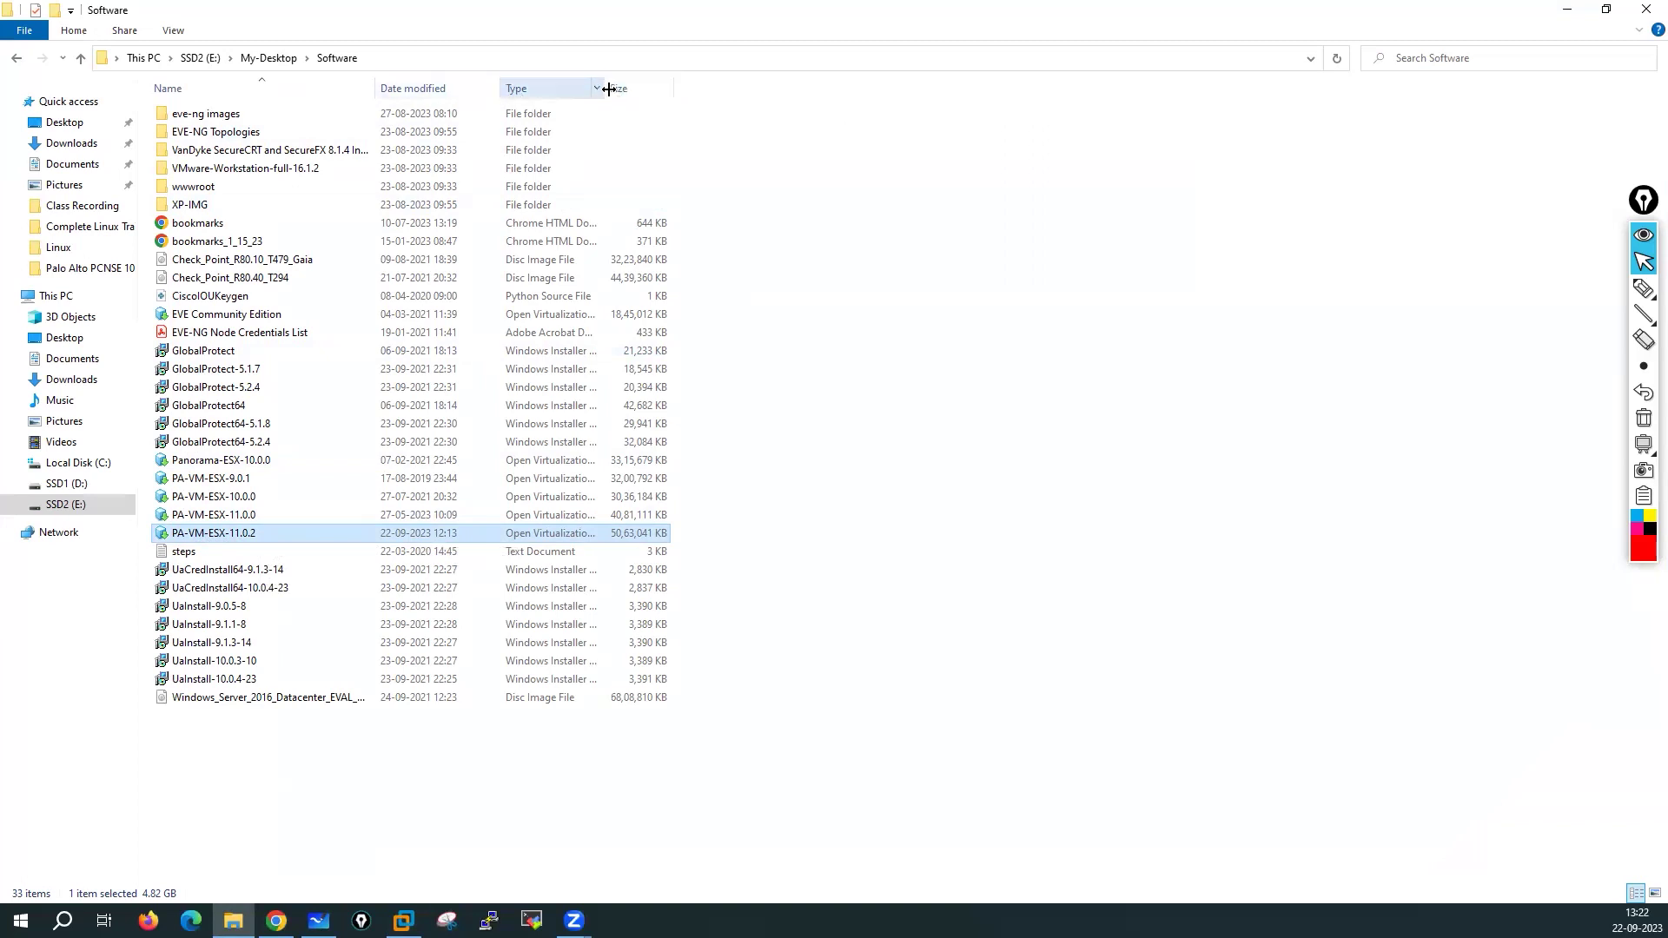
left_click_drag(609, 89, 892, 88)
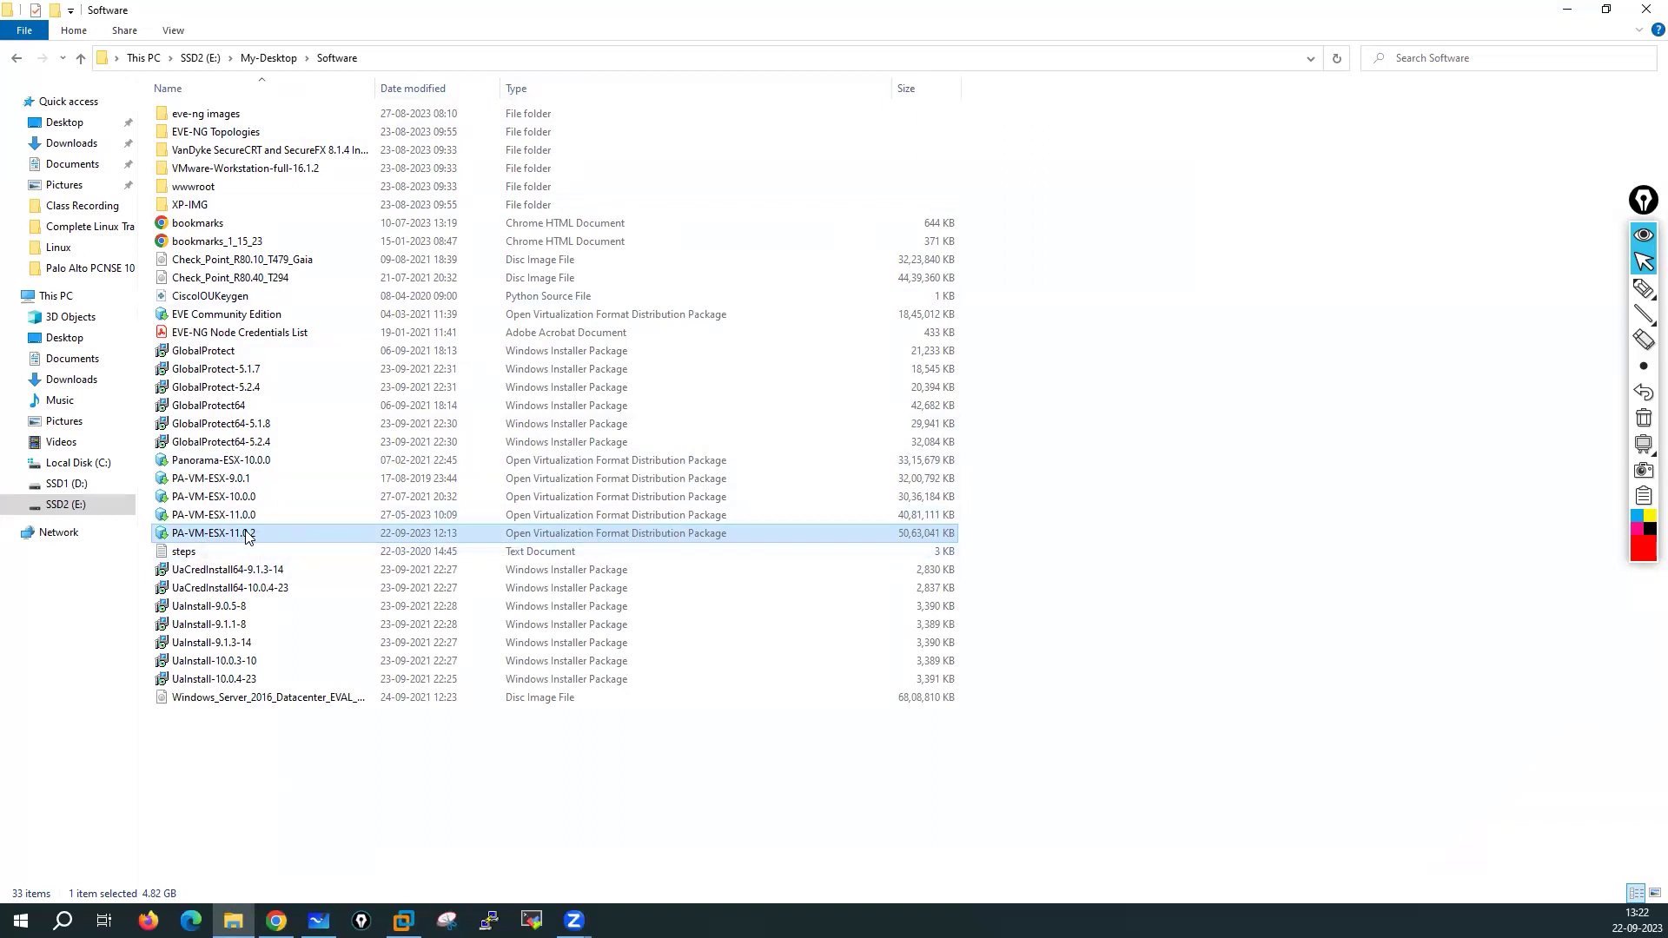
right_click(328, 539)
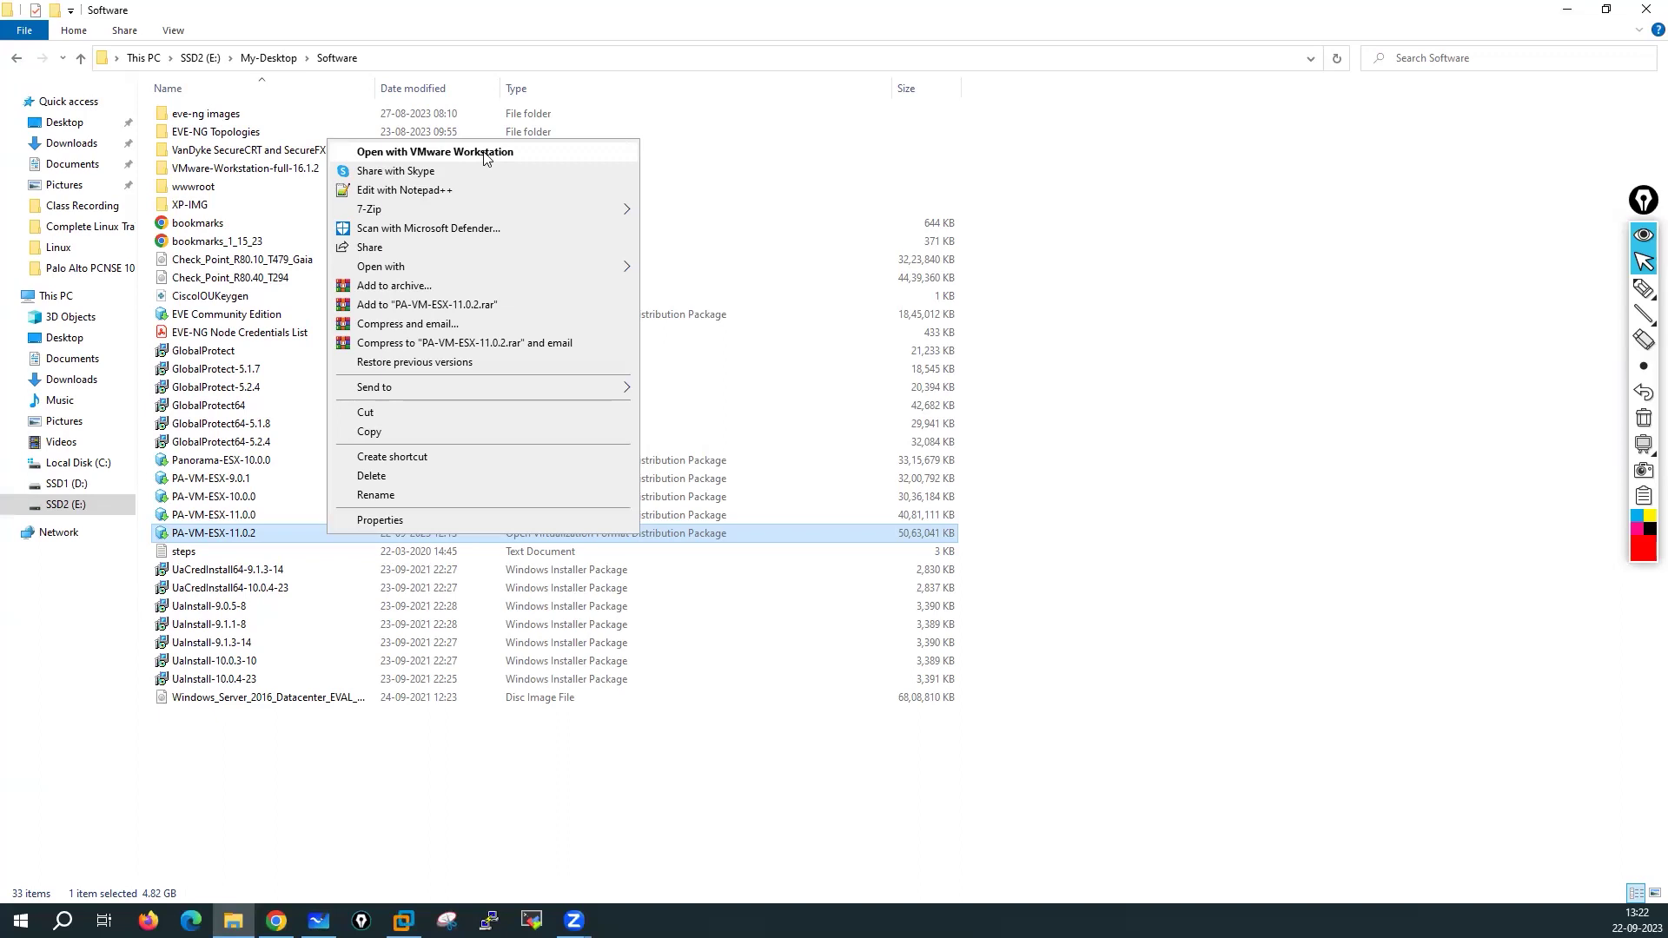
mouse_move(379, 269)
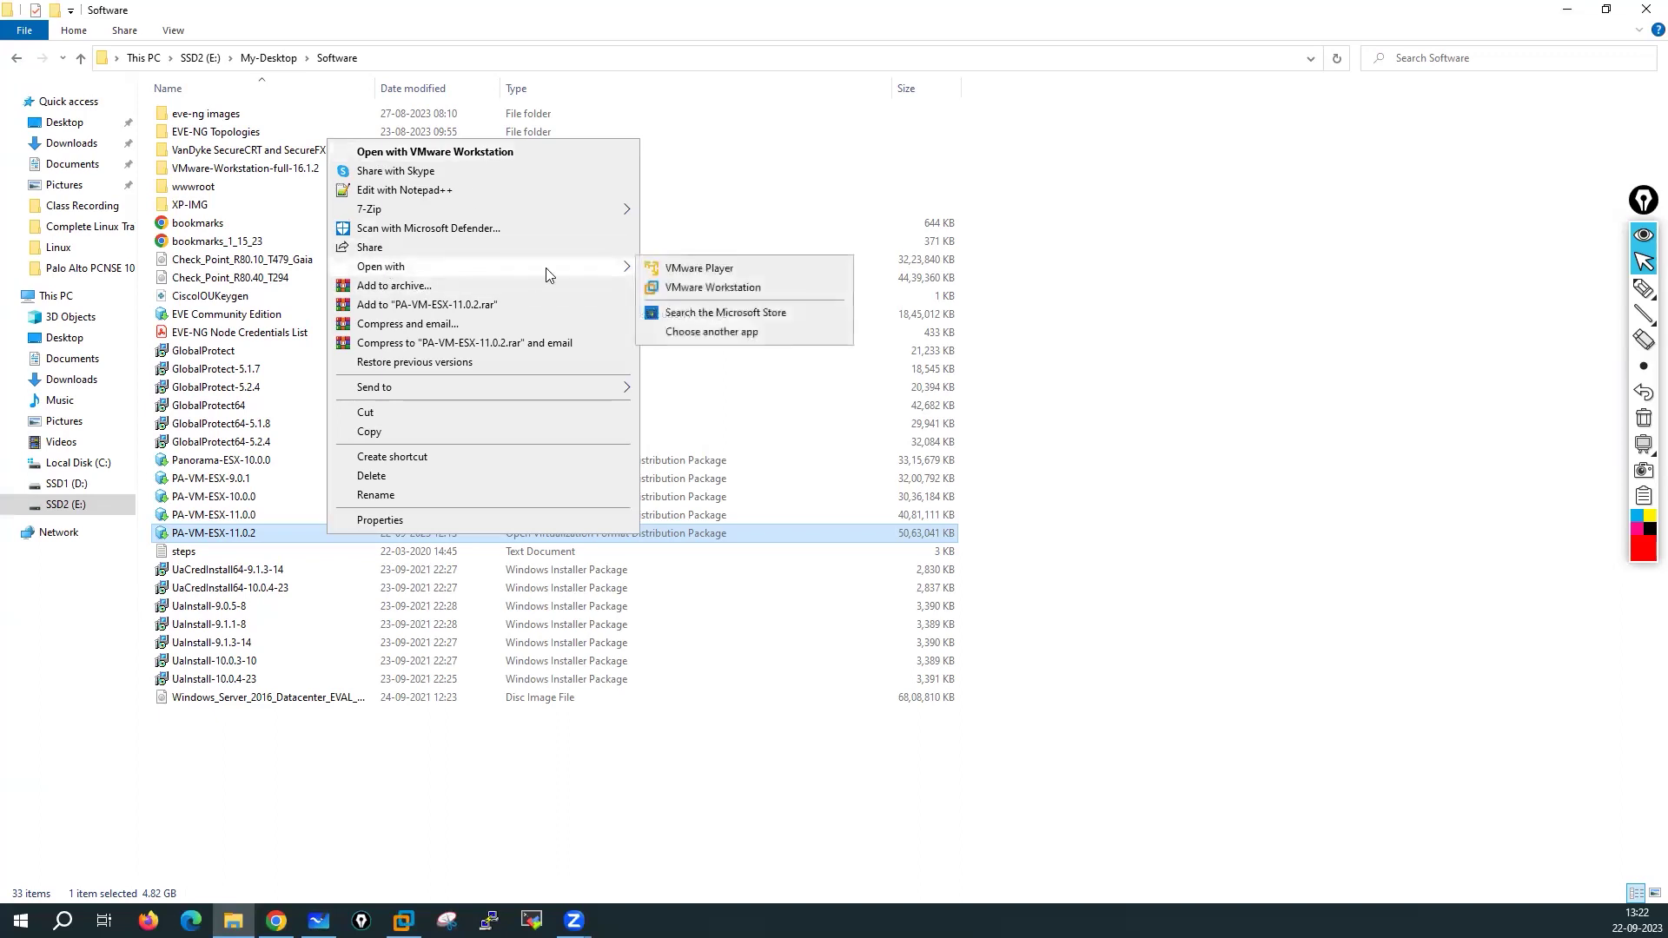
left_click(675, 290)
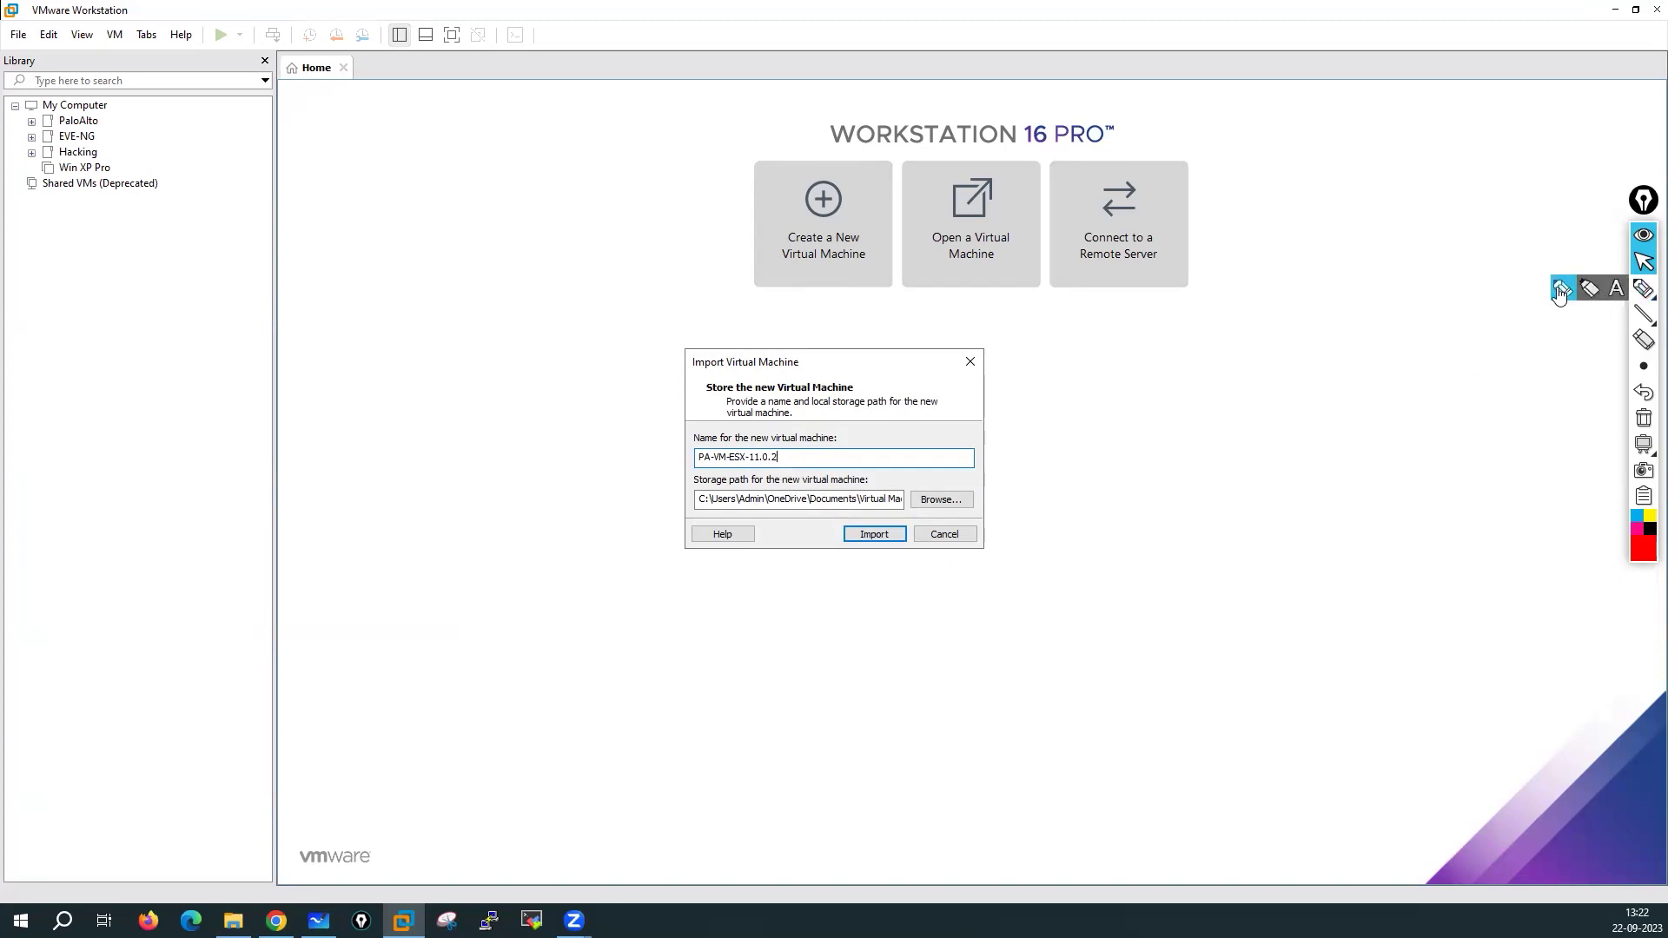
Circle the virtual machine name setting in red, then erase the mark
left_click(1642, 288)
mouse_move(789, 420)
left_mouse_down()
mouse_move(682, 447)
mouse_move(692, 479)
mouse_move(784, 480)
mouse_move(805, 425)
mouse_move(787, 415)
left_mouse_up()
left_click(1642, 418)
left_click(1643, 260)
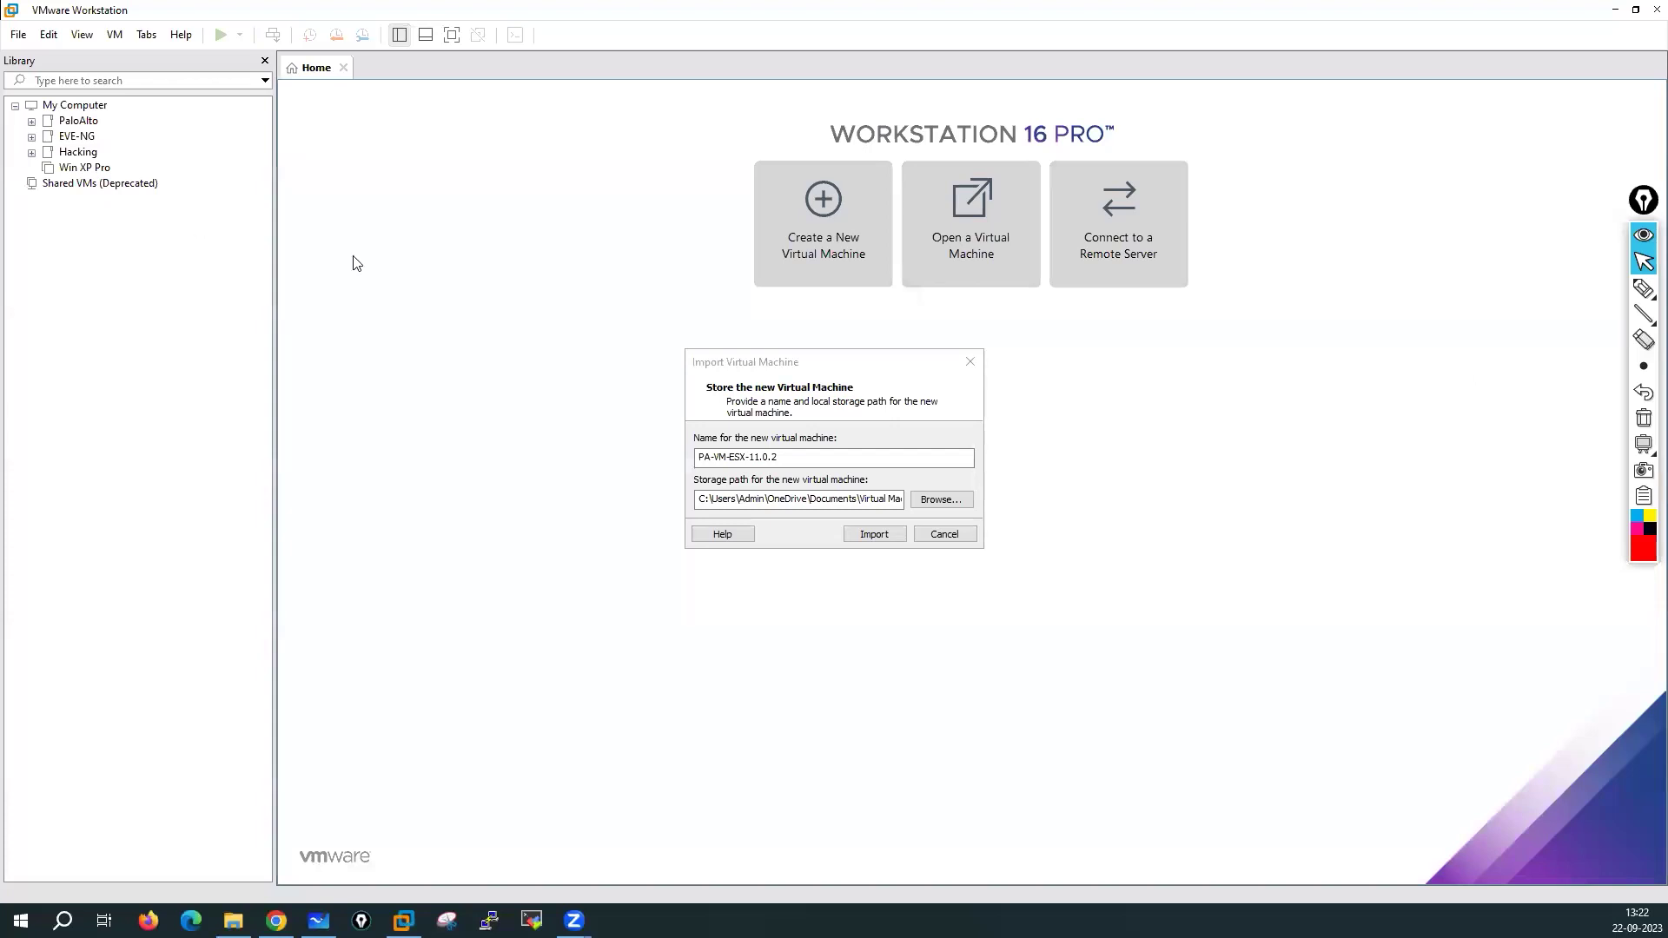
Tick and circle the storage path, clear the marks, and start editing the VM name field
left_click(1642, 288)
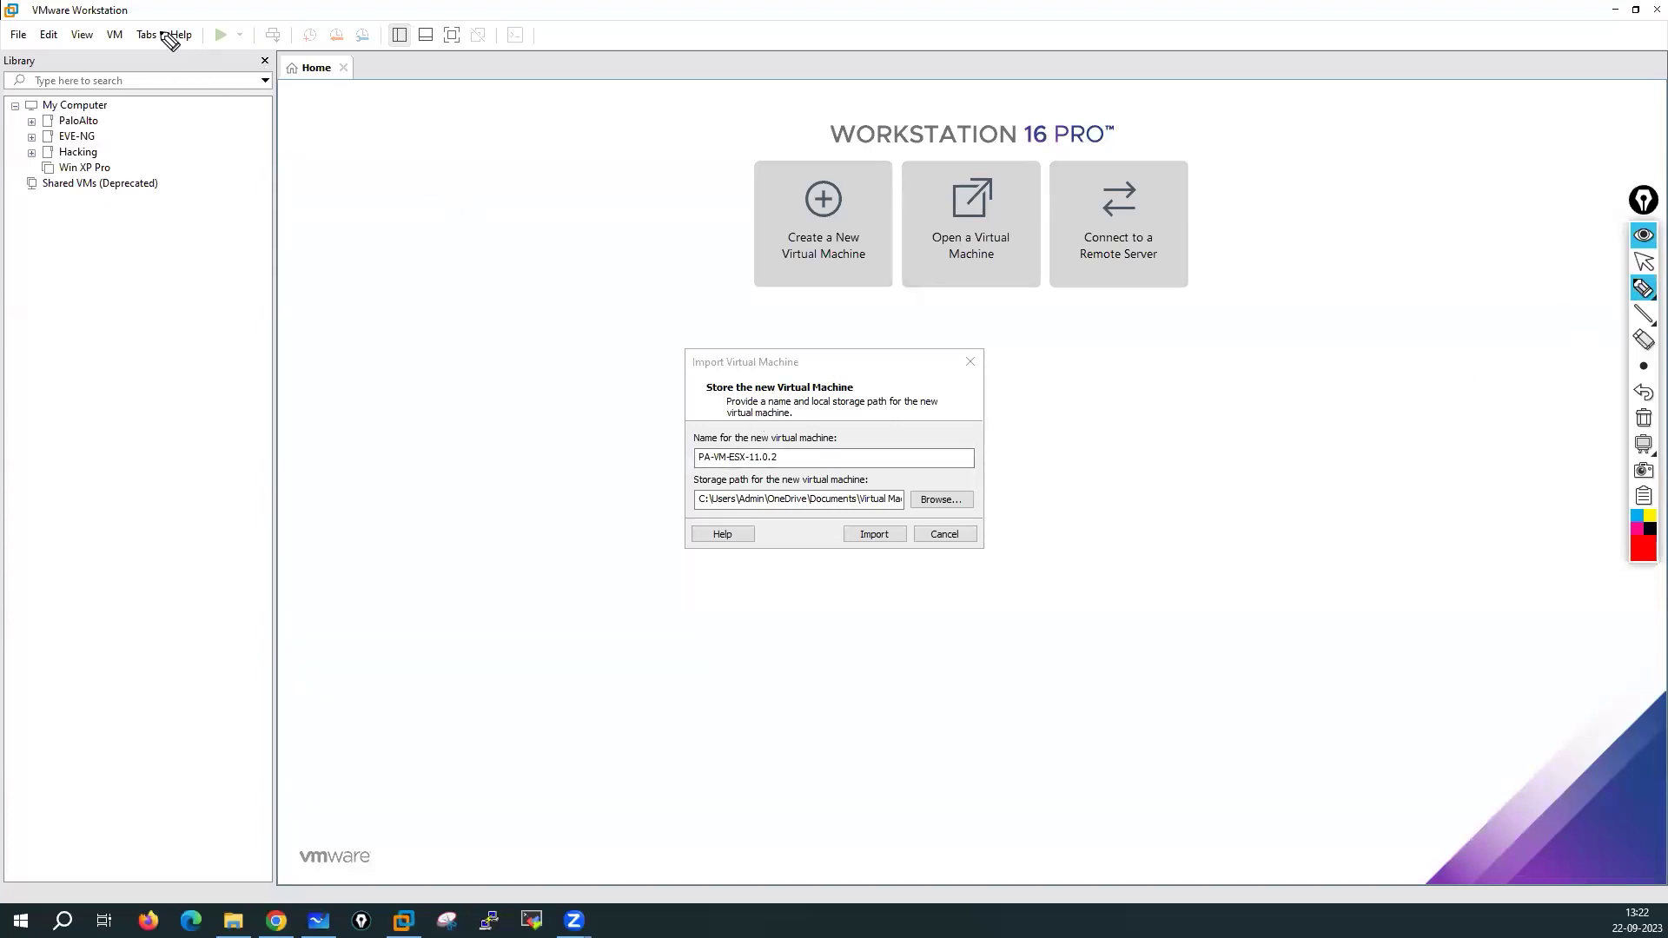
left_click_drag(318, 122, 392, 133)
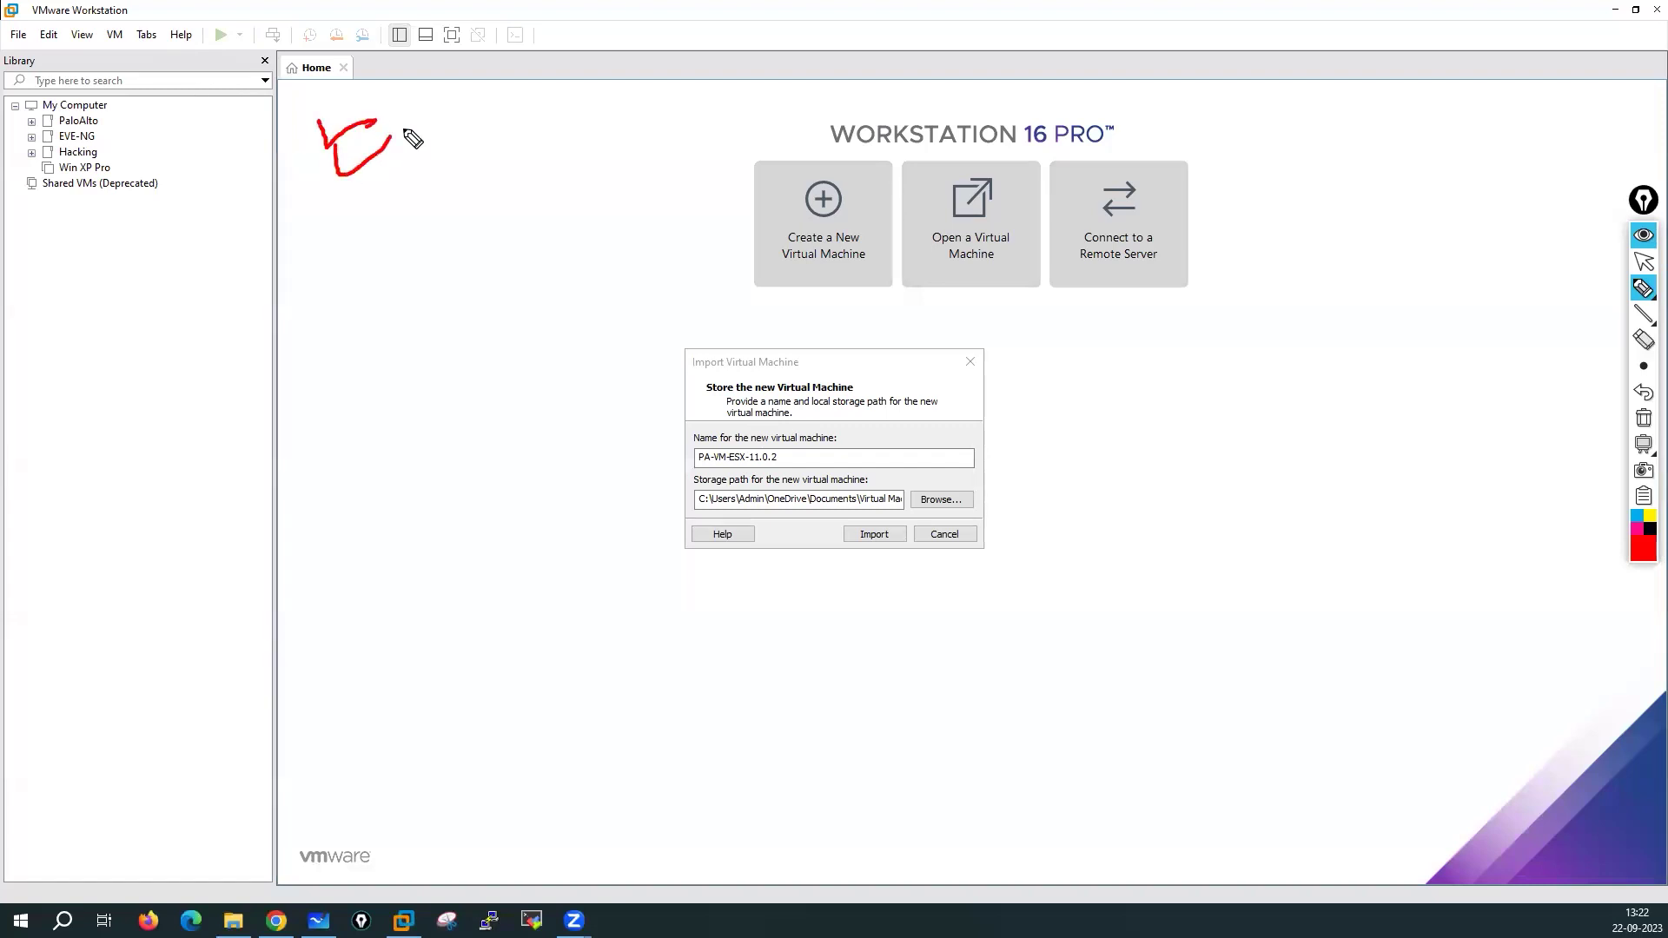
mouse_move(777, 469)
left_mouse_down()
mouse_move(696, 477)
mouse_move(682, 521)
mouse_move(846, 541)
mouse_move(977, 497)
mouse_move(764, 477)
left_mouse_up()
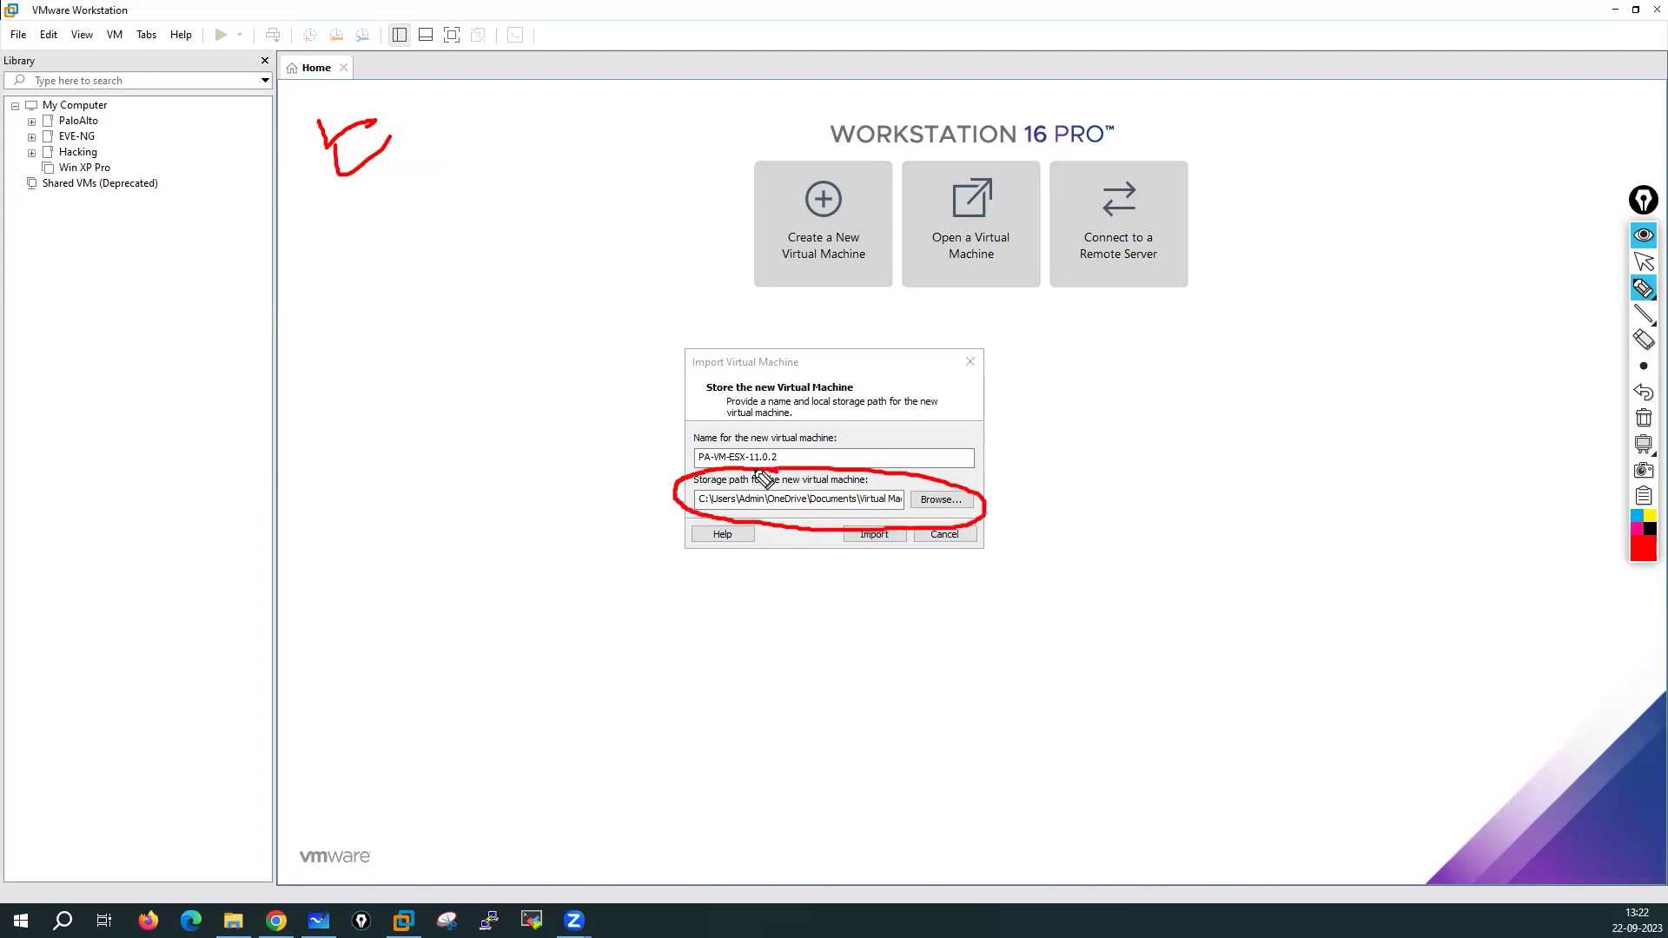
left_click(1643, 419)
left_click(1643, 262)
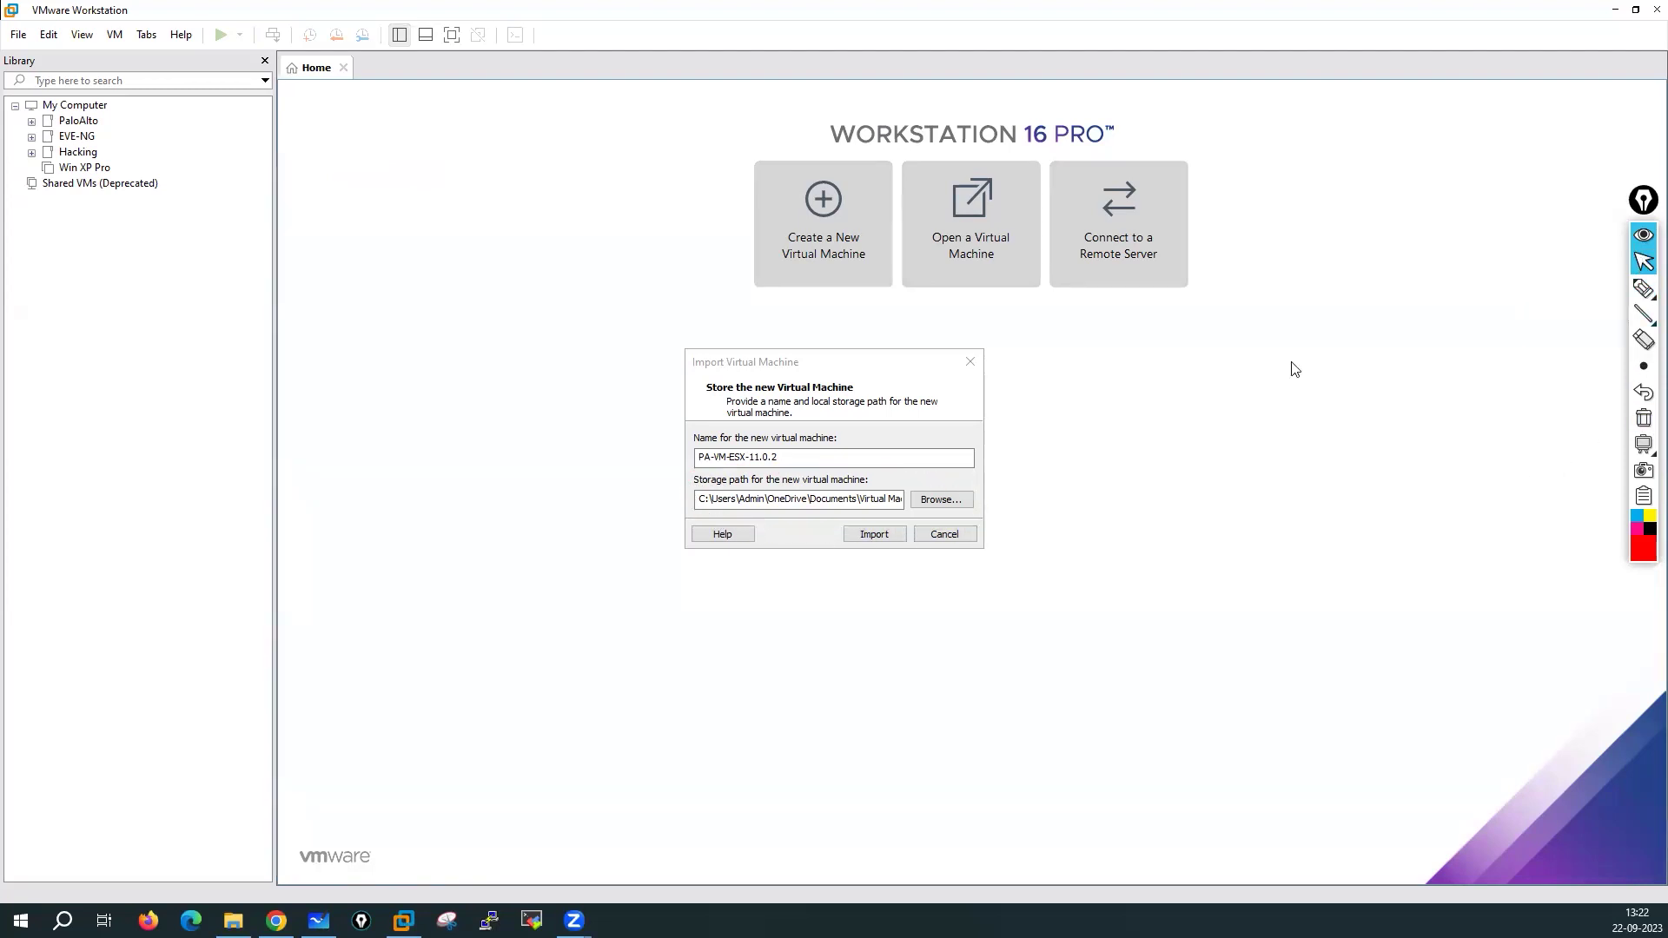
left_click(799, 456)
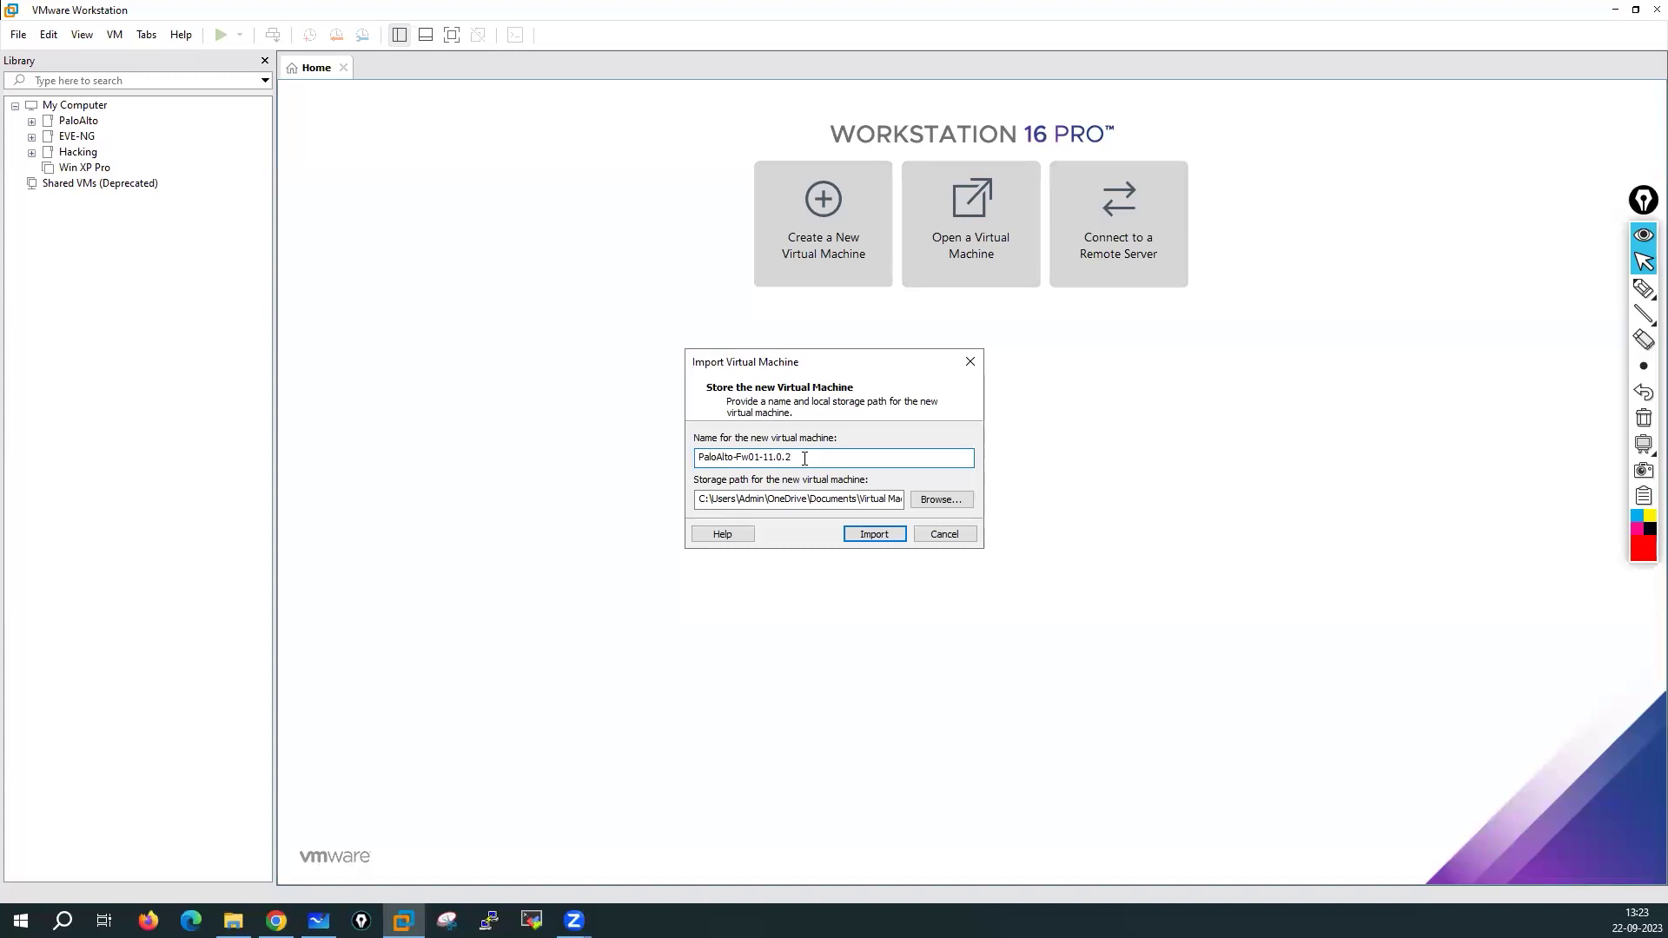
Browse to E:\Virtual Machines and make a new folder named PaloAlto-Fw01-11.0.2
left_click(943, 501)
left_click_drag(952, 431, 952, 507)
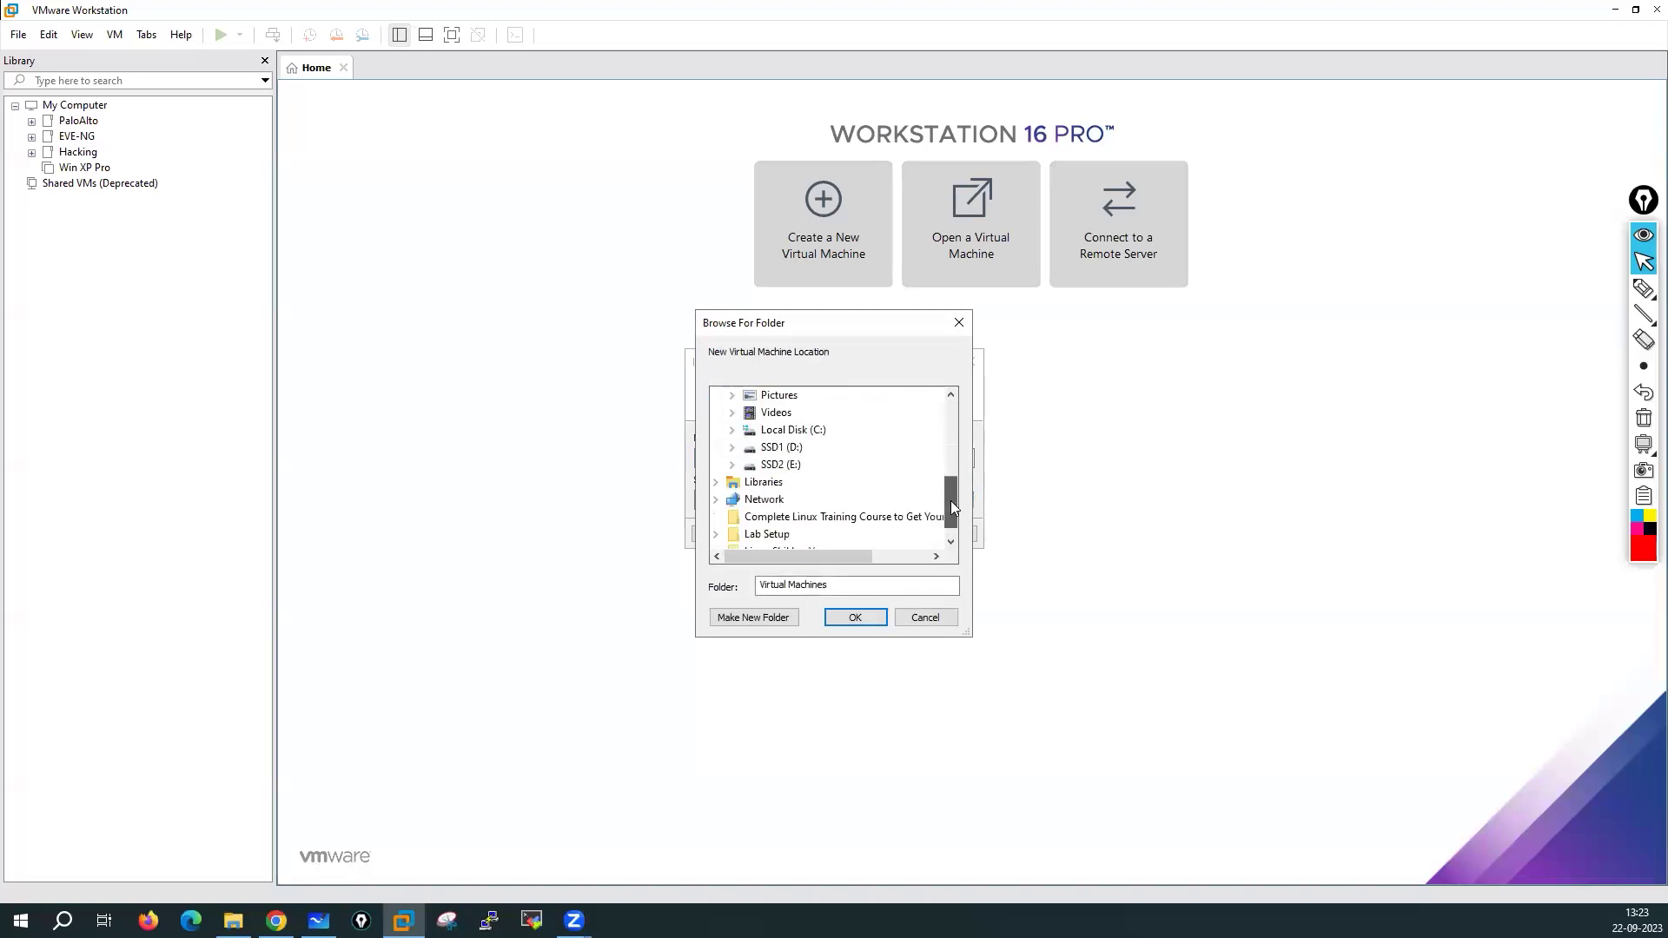
left_click(732, 464)
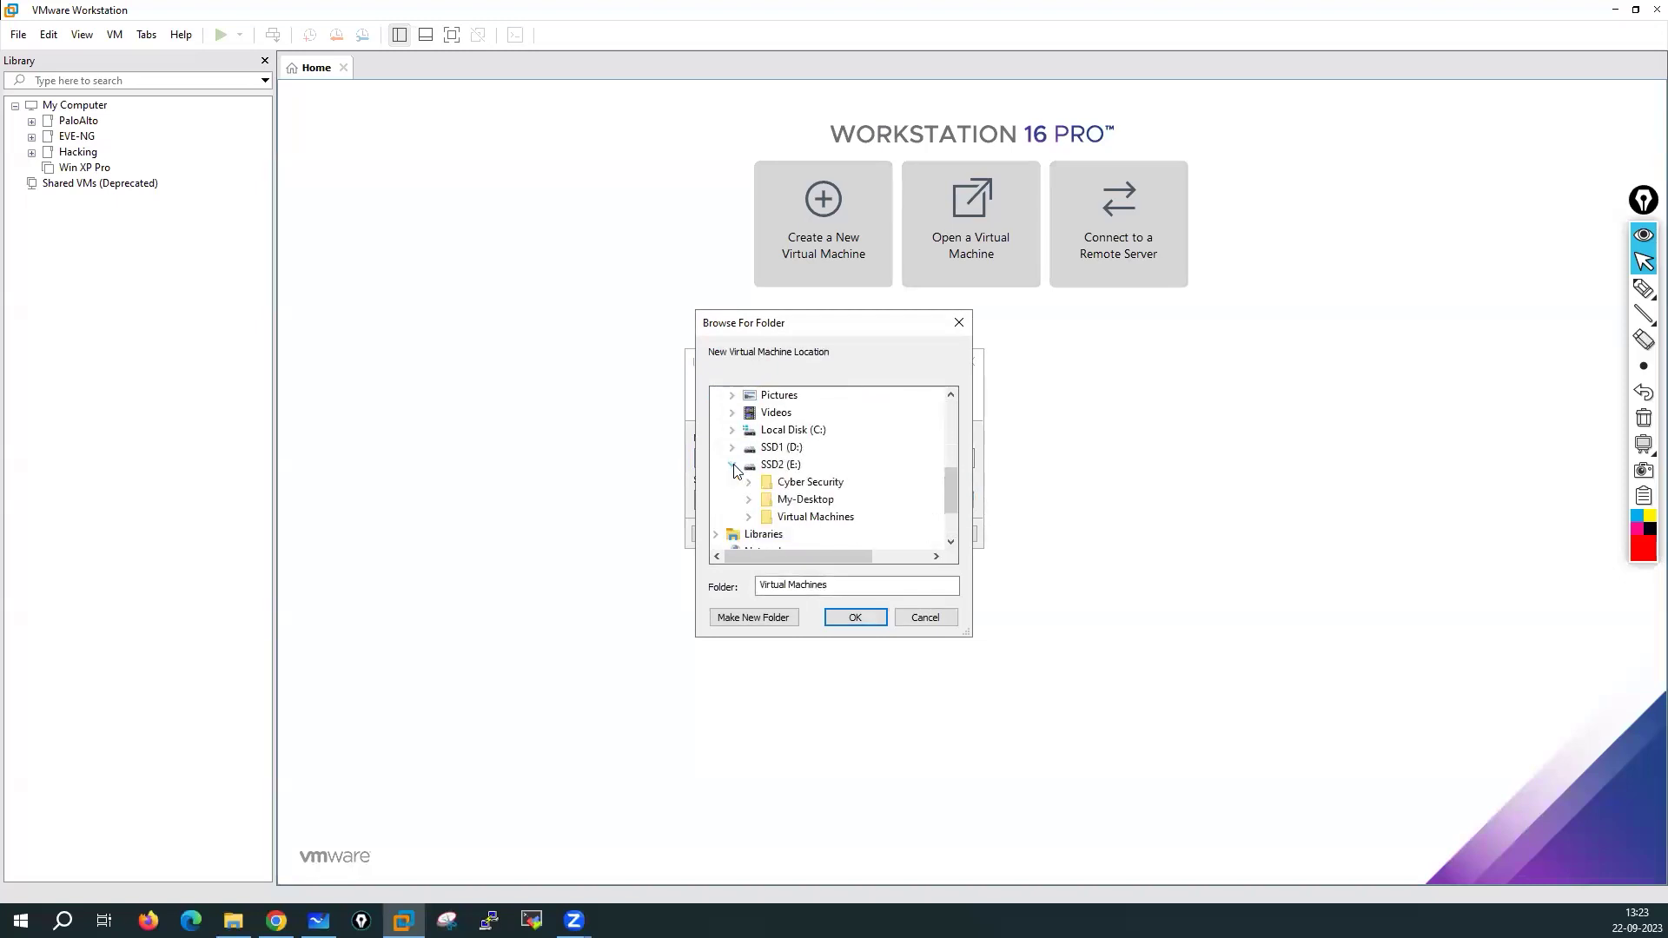
double_click(796, 517)
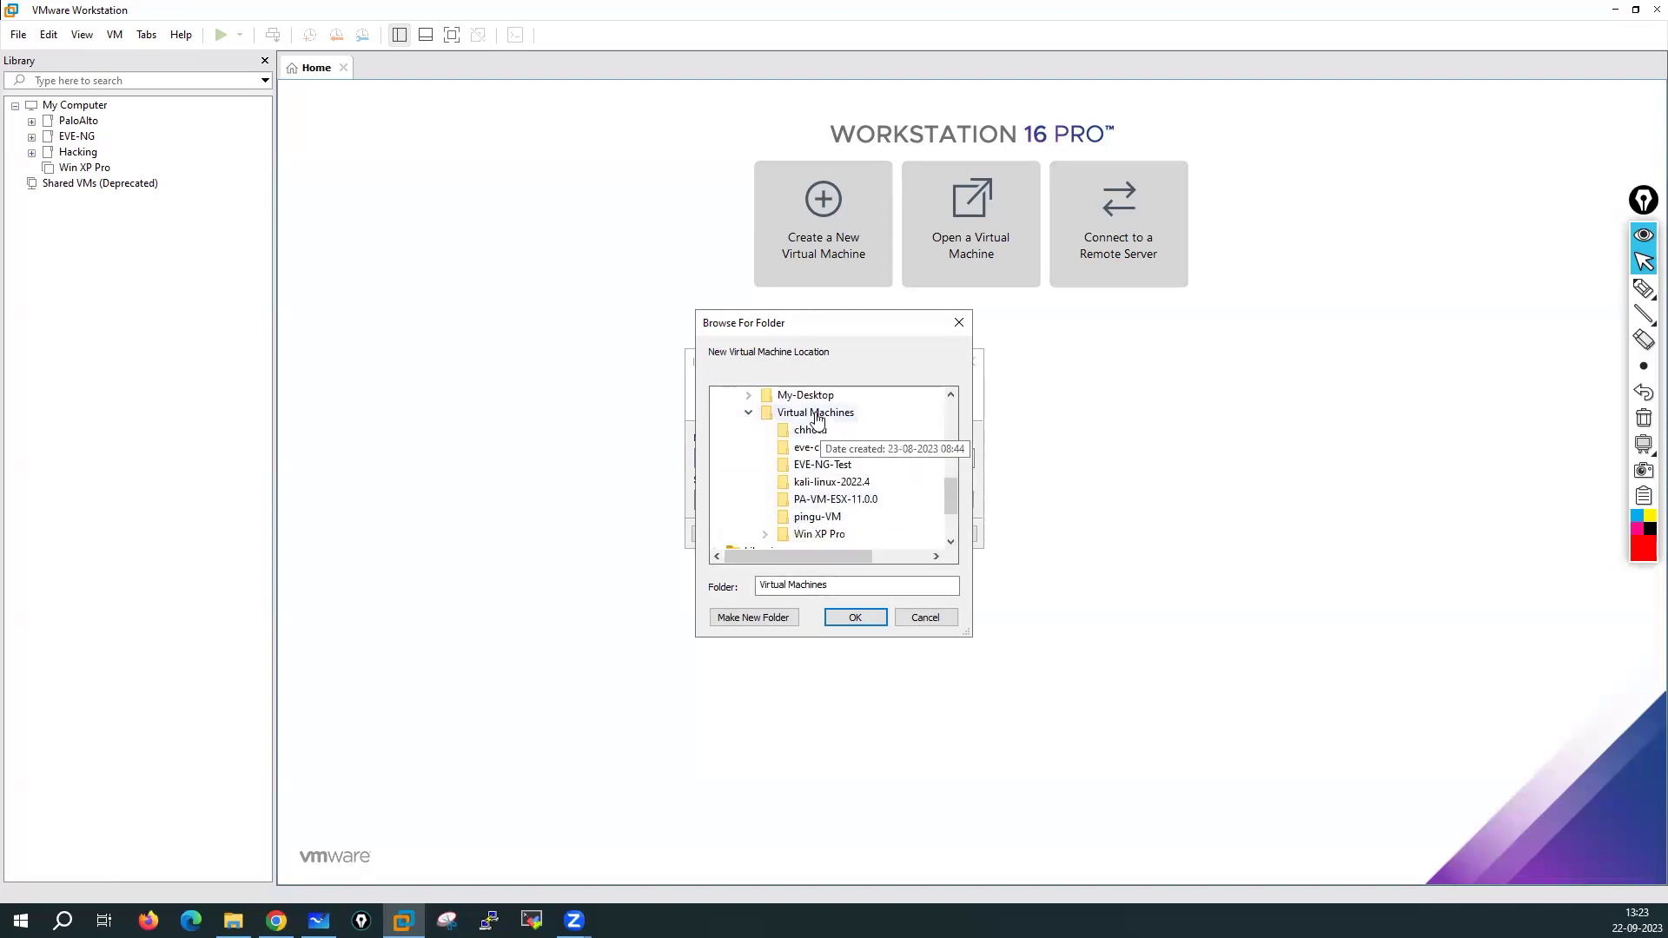
left_click(755, 621)
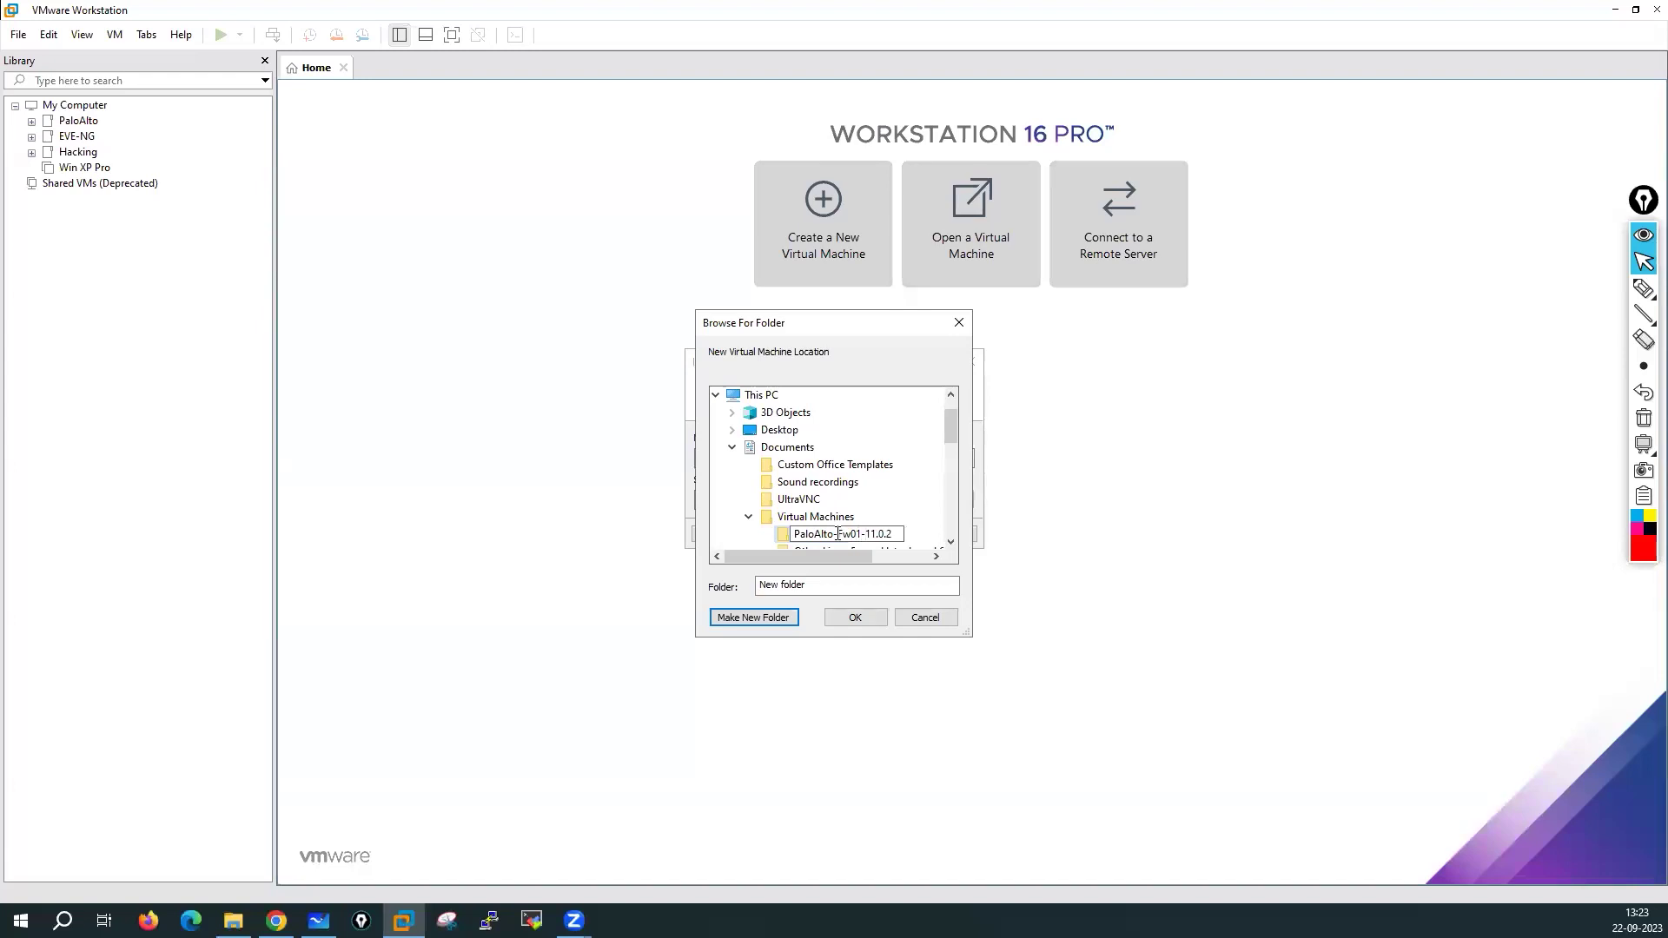
left_click(745, 538)
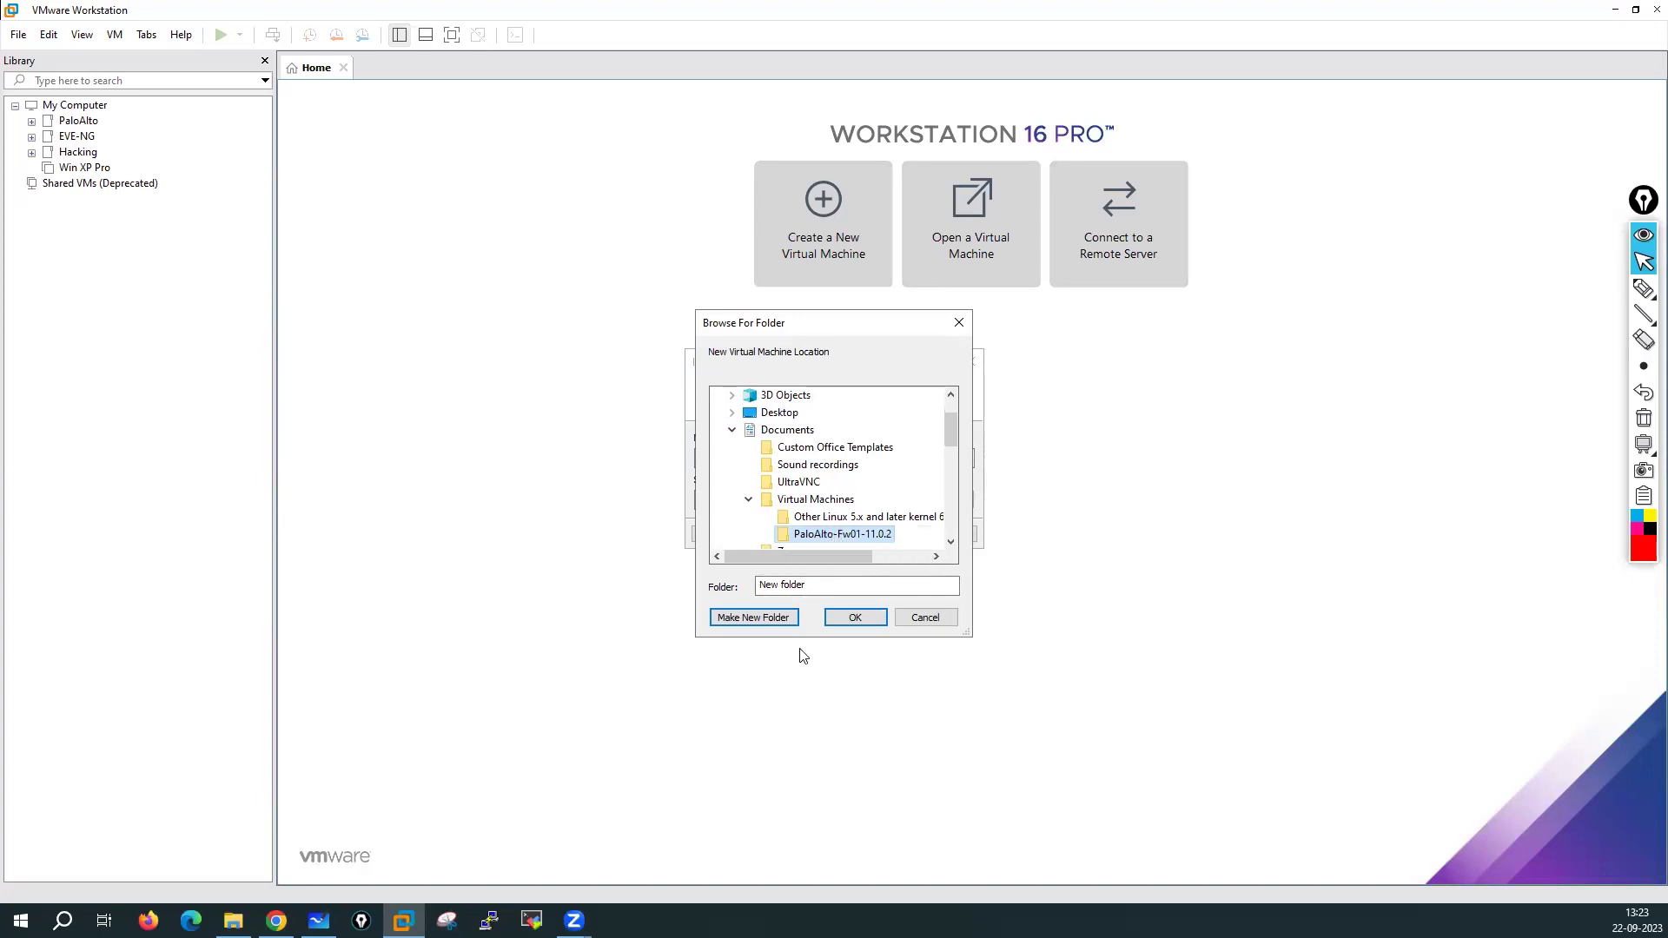
left_click(855, 619)
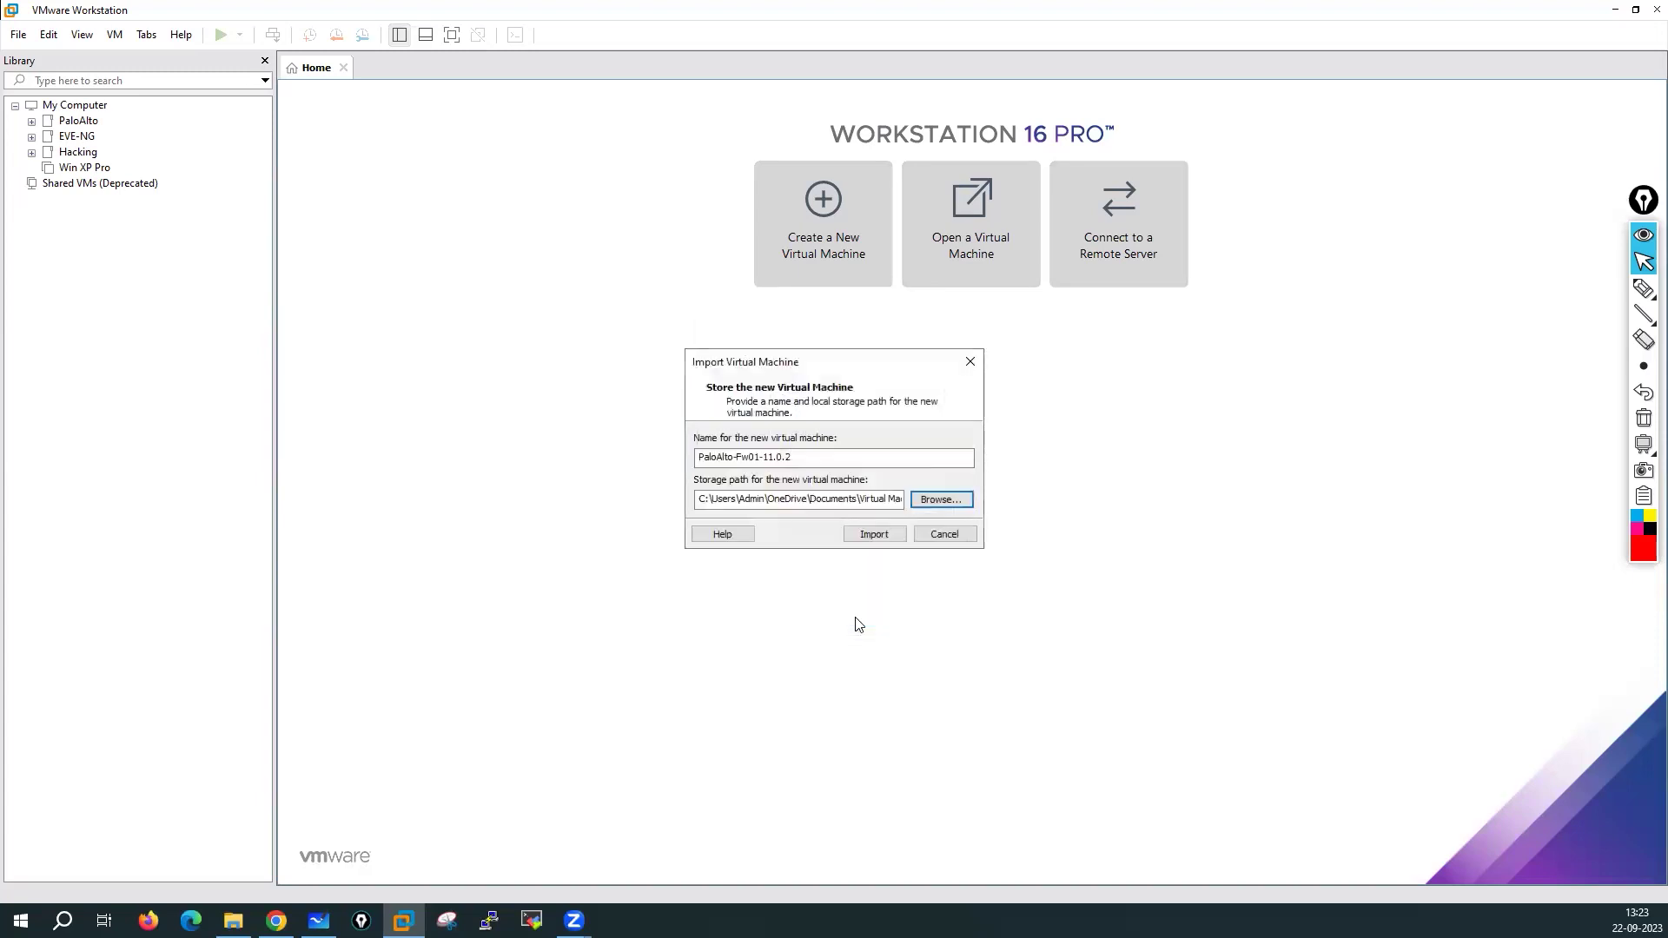
Reopen the folder browser and look through E: folders such as PA-VM-ESX-11.0.0 and Win XP Pro
left_click(945, 500)
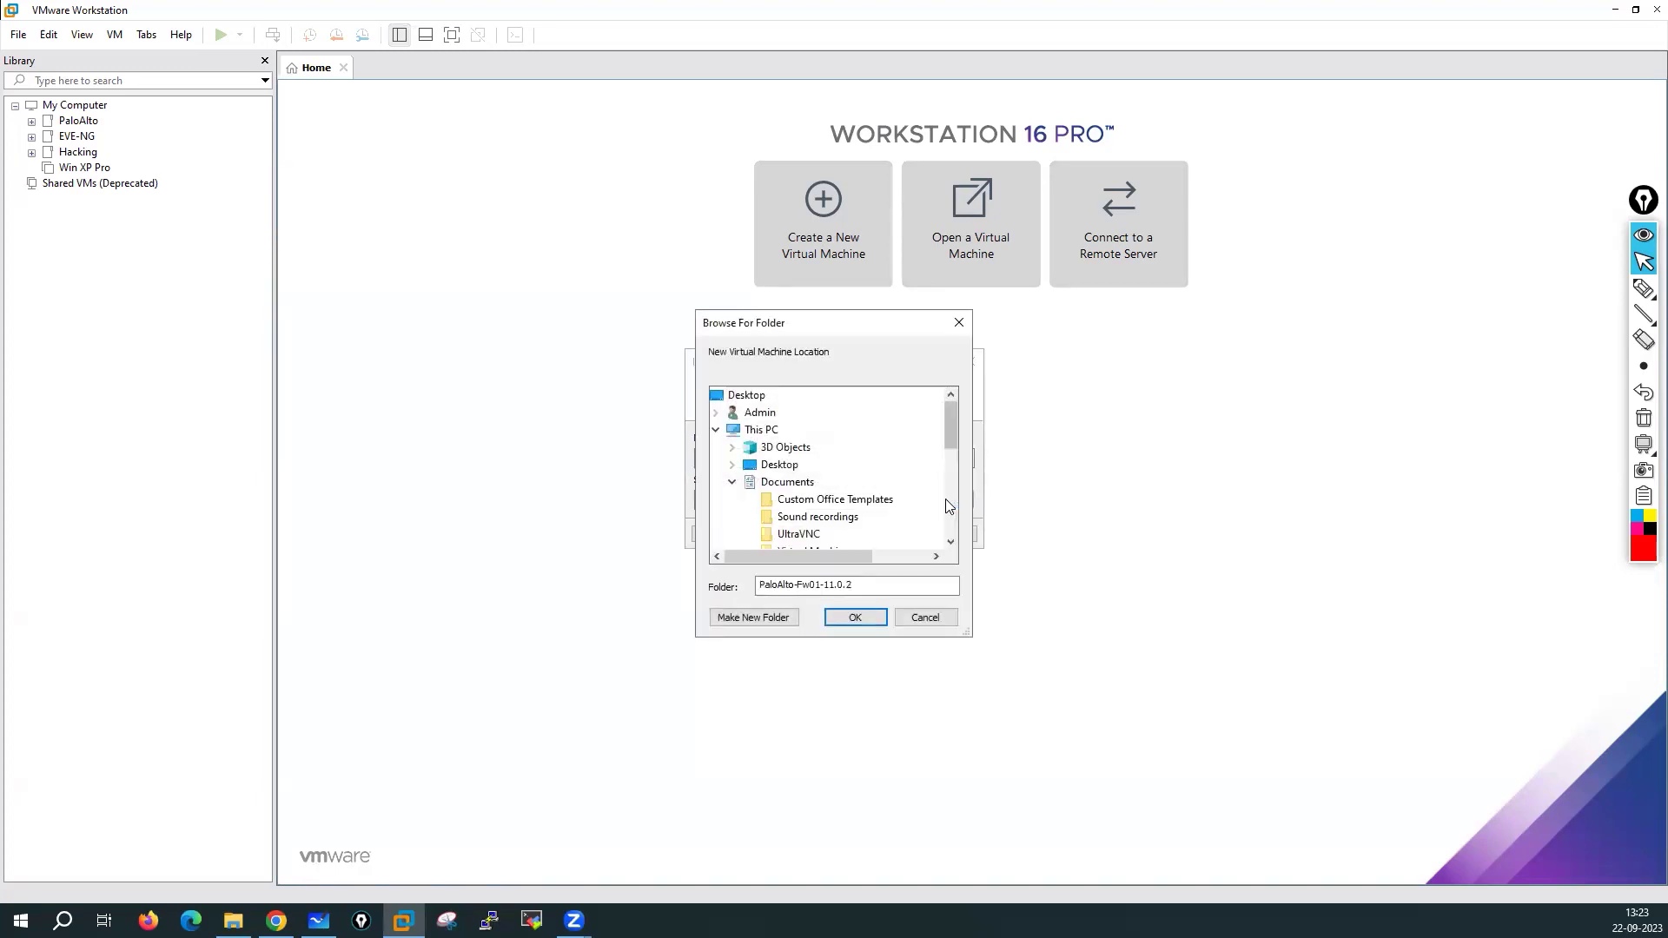
left_click_drag(955, 410, 952, 485)
left_click(731, 499)
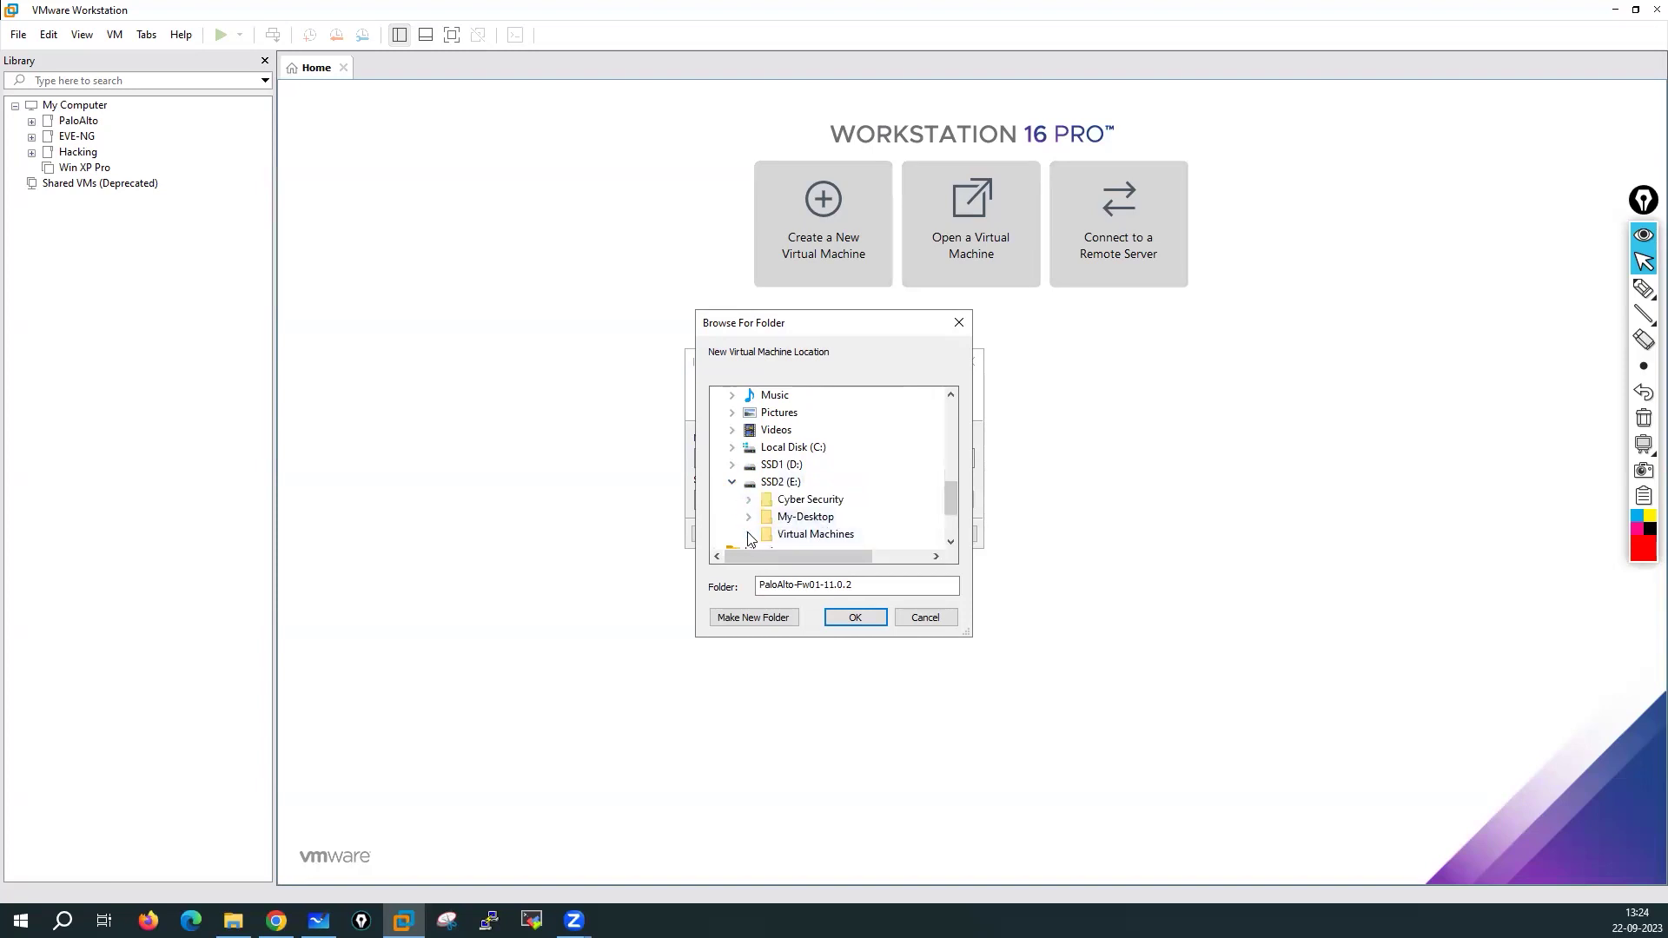
left_click(748, 534)
left_click(851, 508)
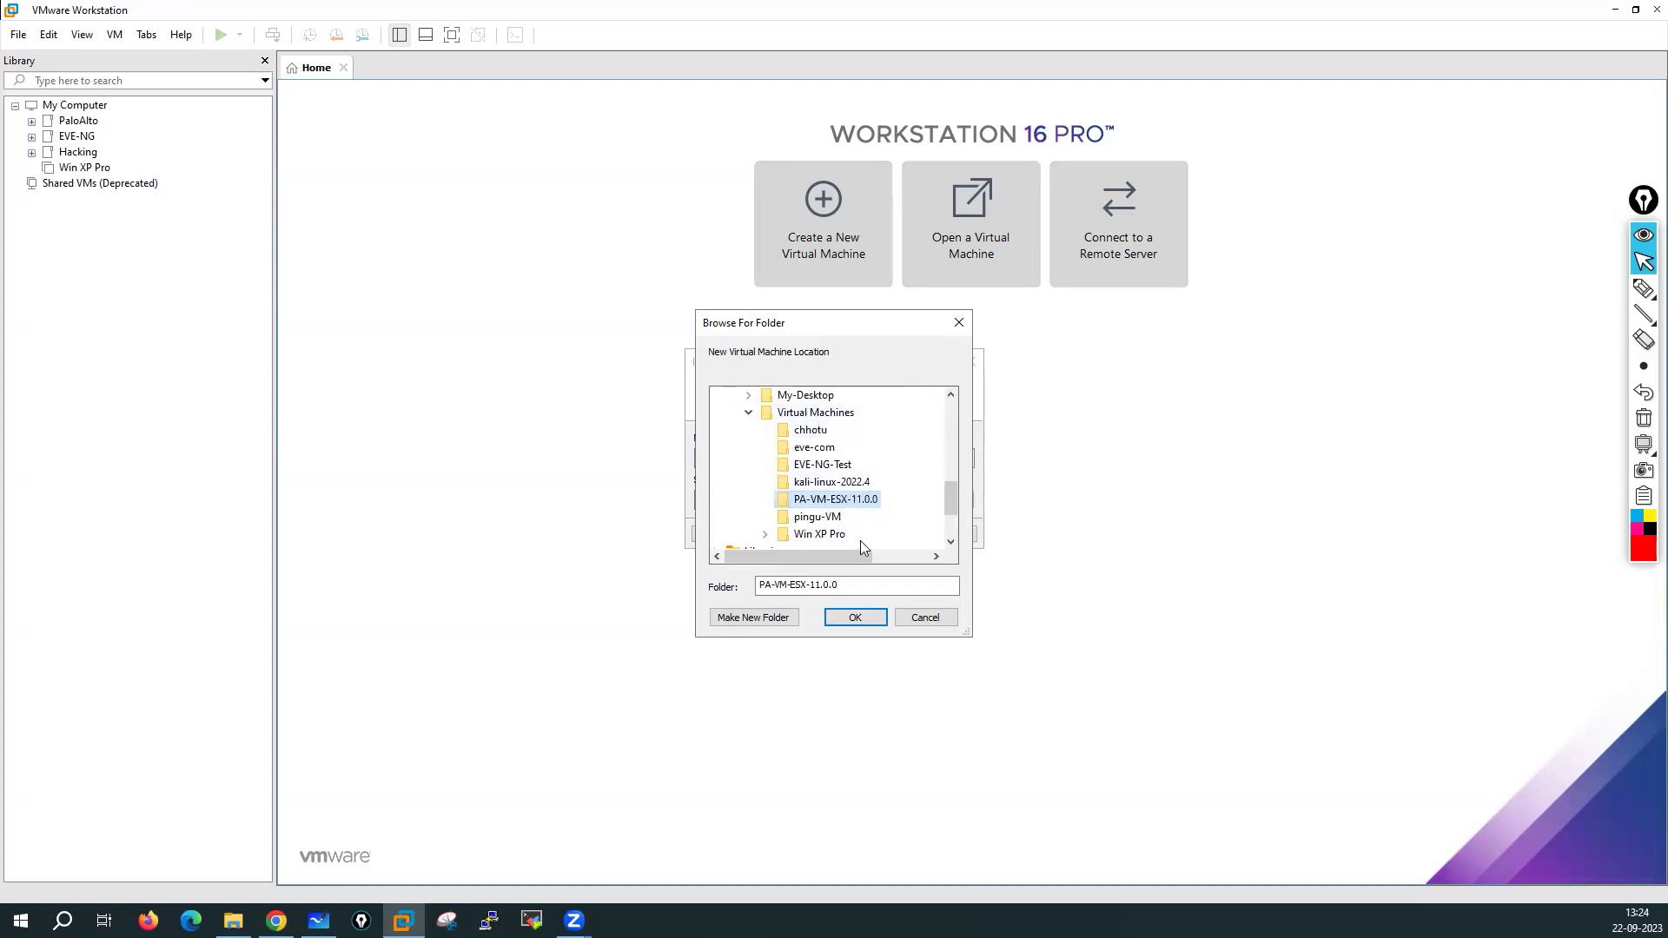
scroll(860, 540, "down", 1)
scroll(858, 504, "up", 1)
scroll(872, 522, "down", 1)
left_click(766, 484)
scroll(857, 521, "down", 1)
scroll(858, 521, "up", 3)
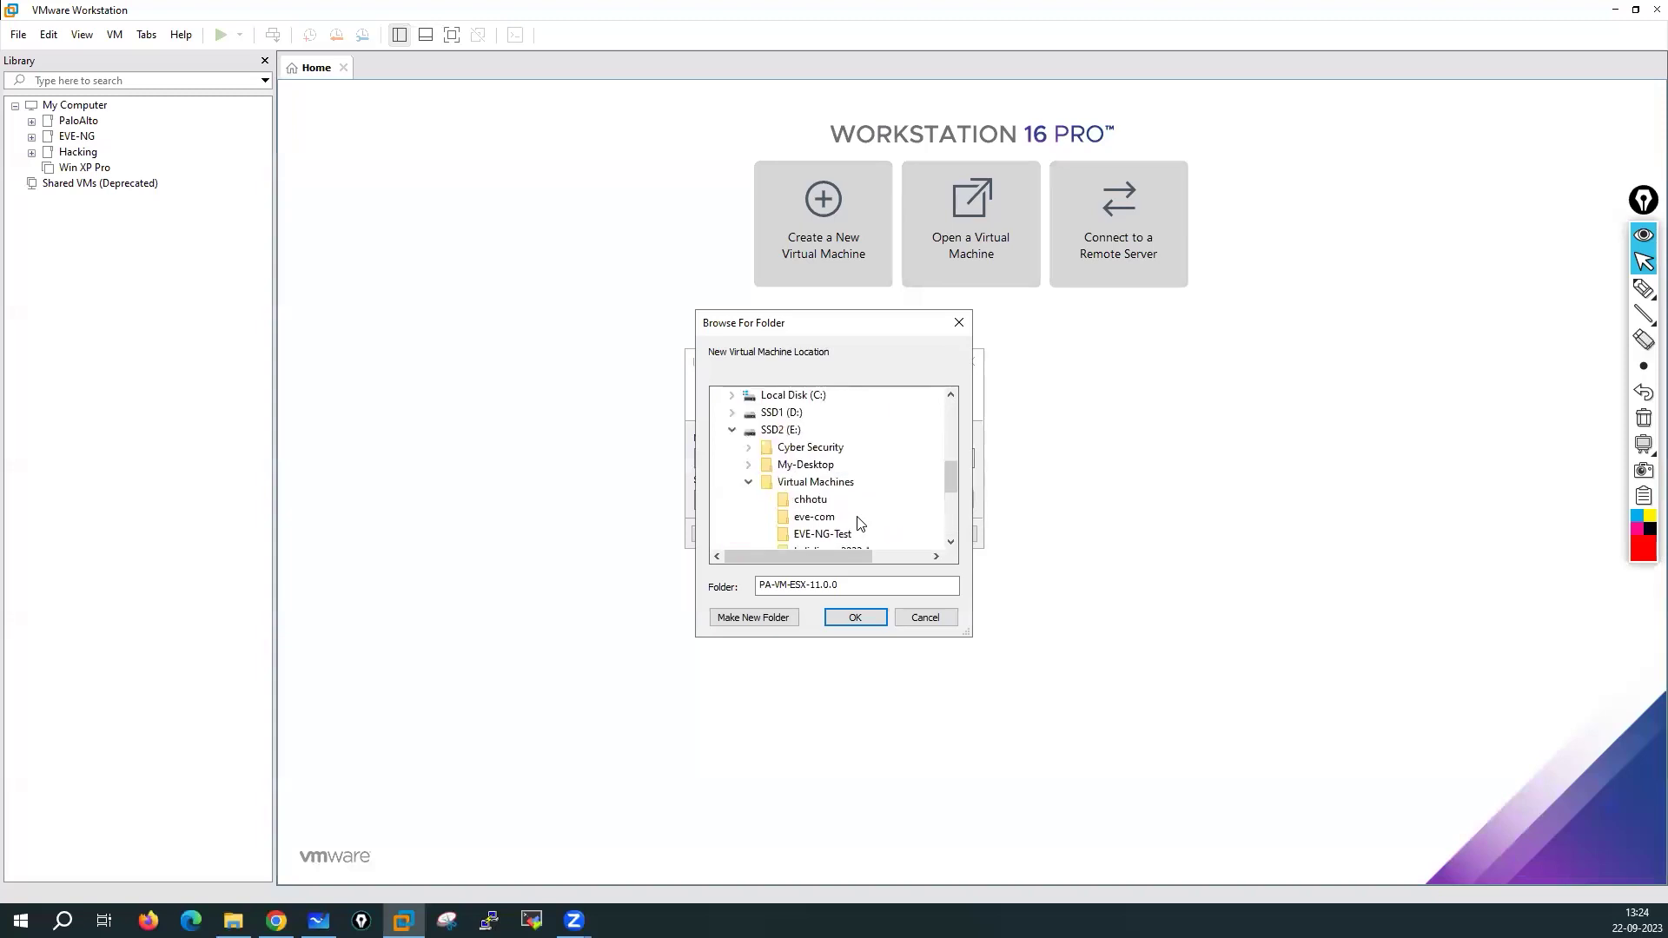
Move between SSD1 (D:) and SSD2 (E:) and select Virtual Machines as the parent folder
left_click(750, 448)
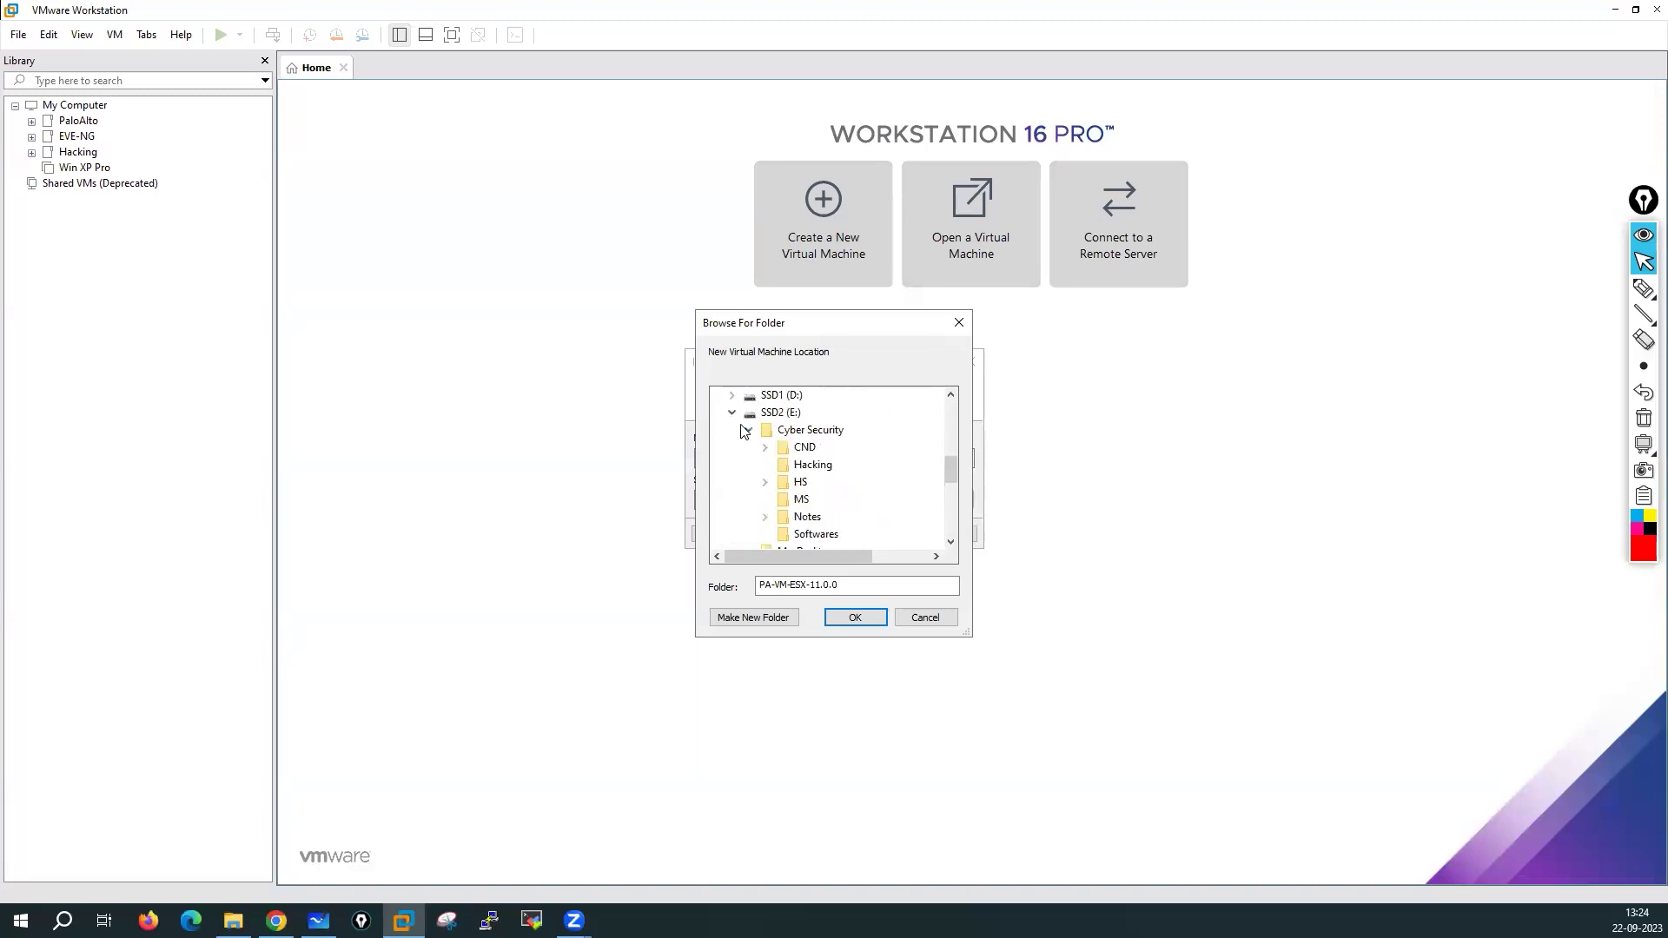
left_click(732, 414)
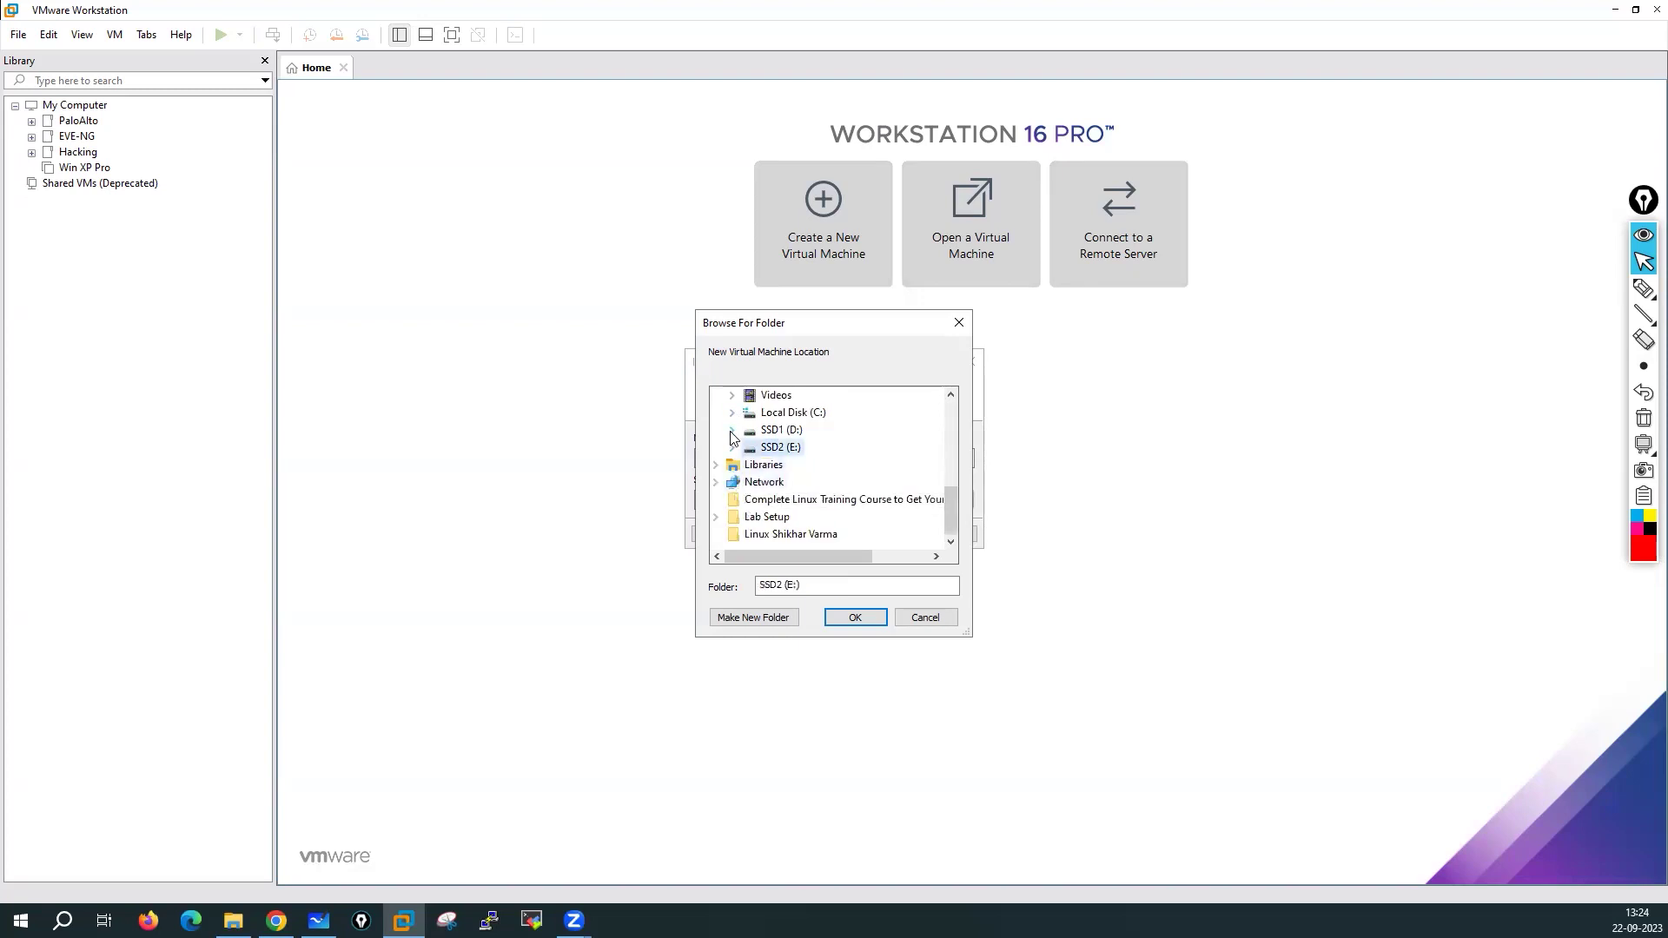
left_click(731, 430)
scroll(855, 519, "down", 5)
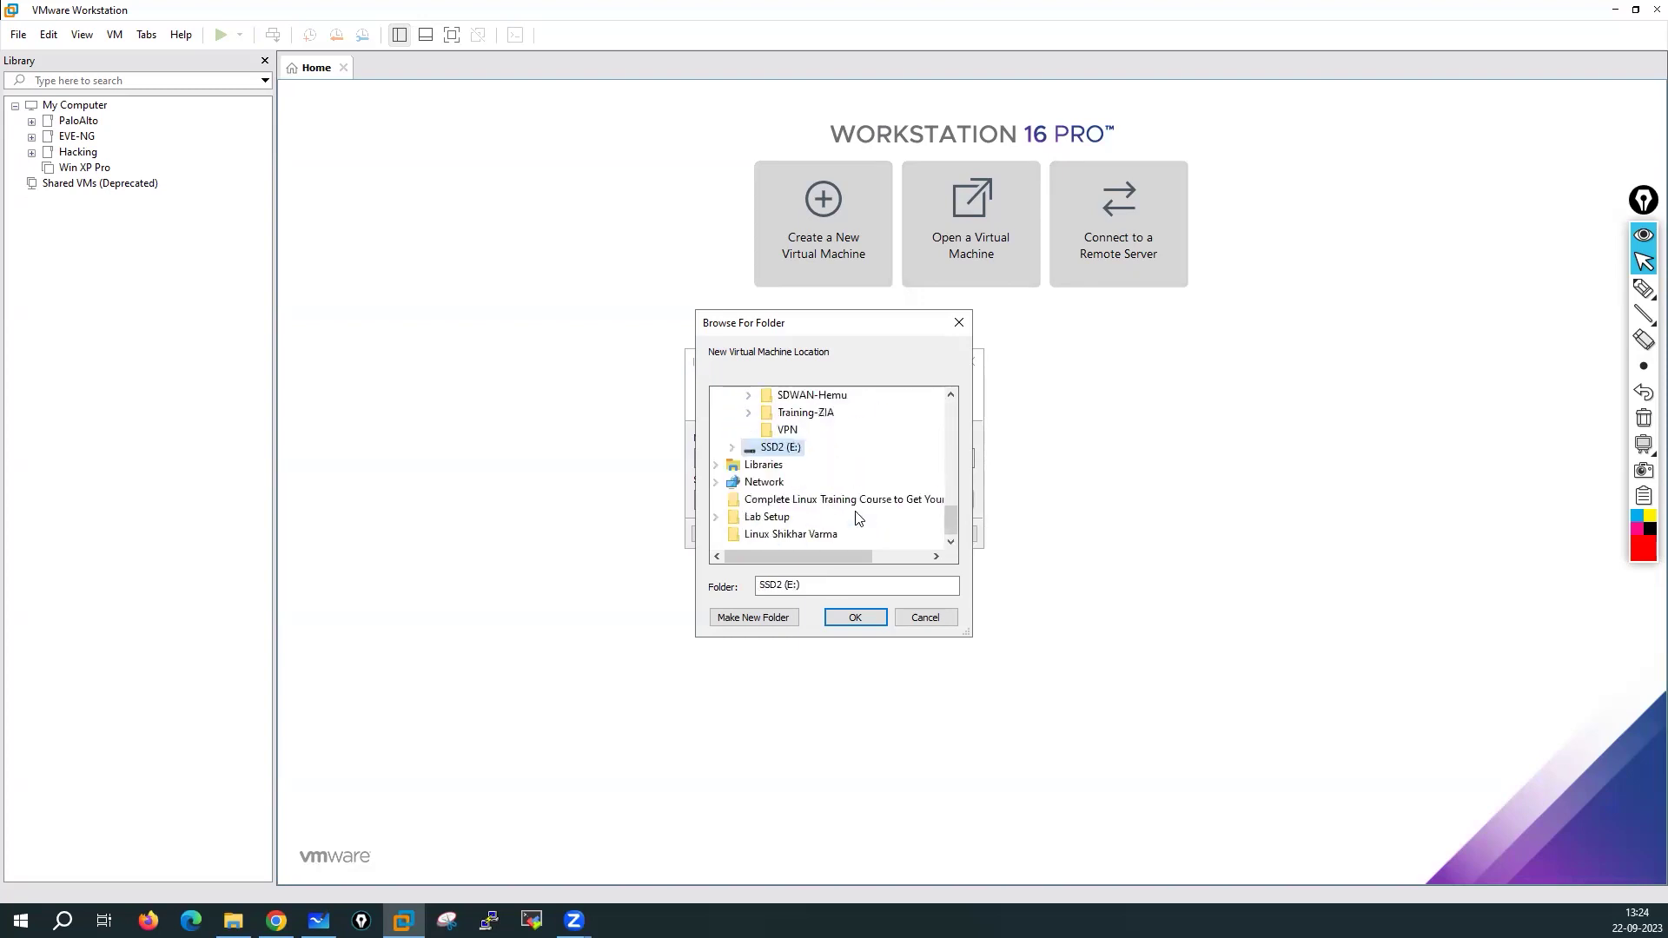
left_click(733, 448)
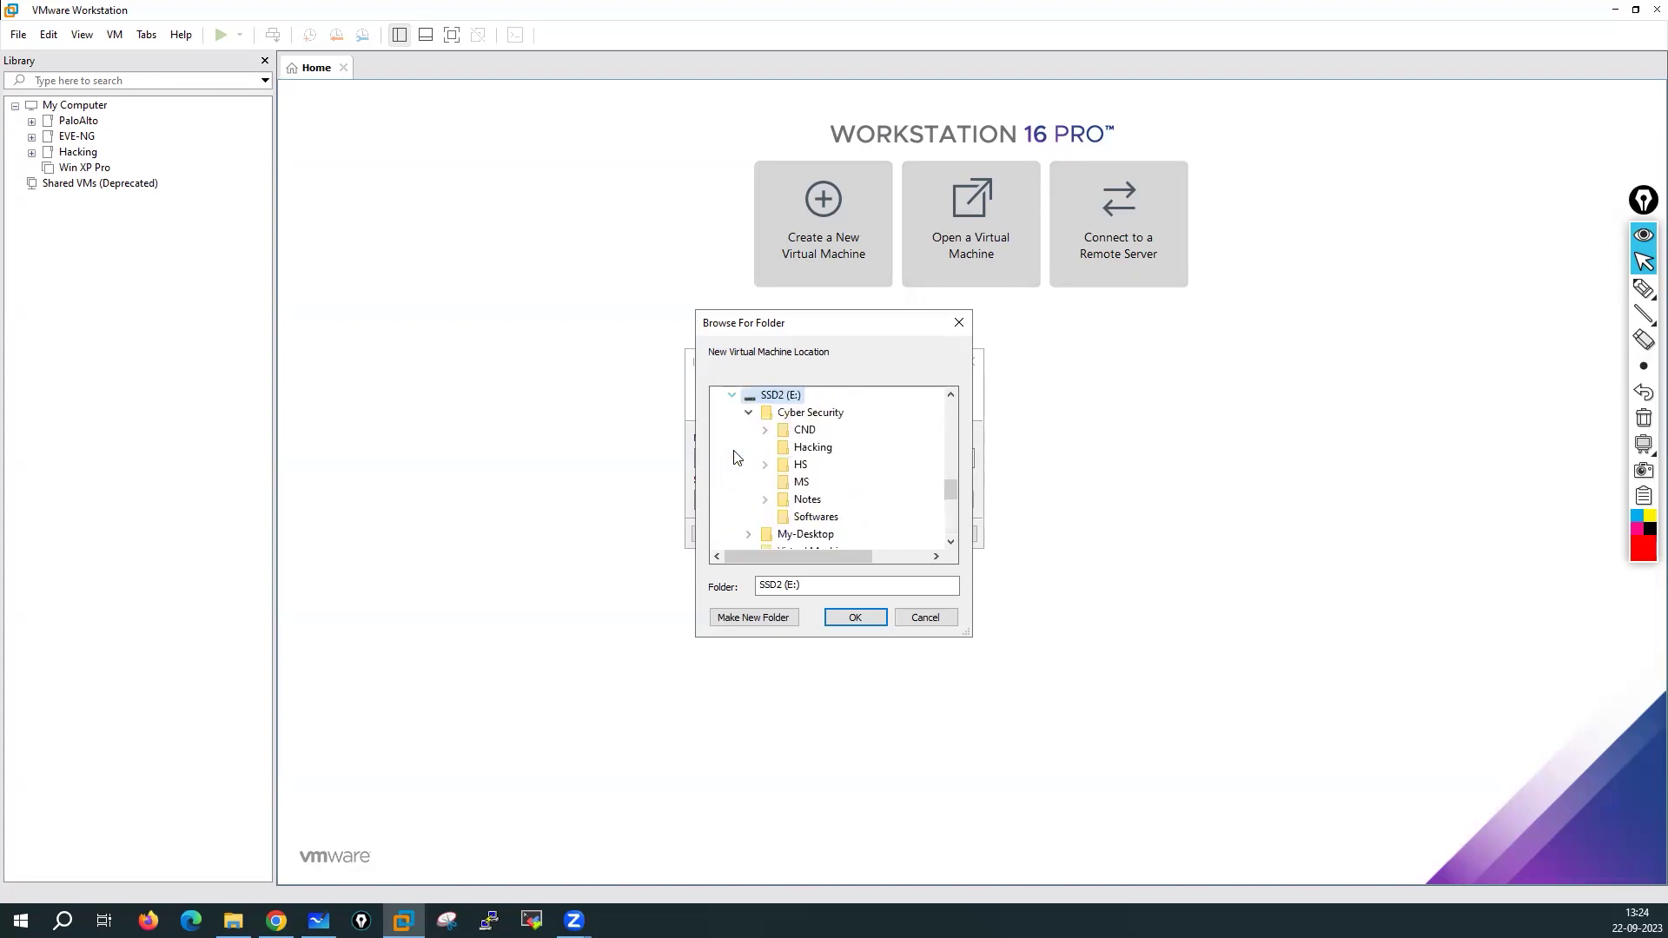
scroll(863, 496, "down", 2)
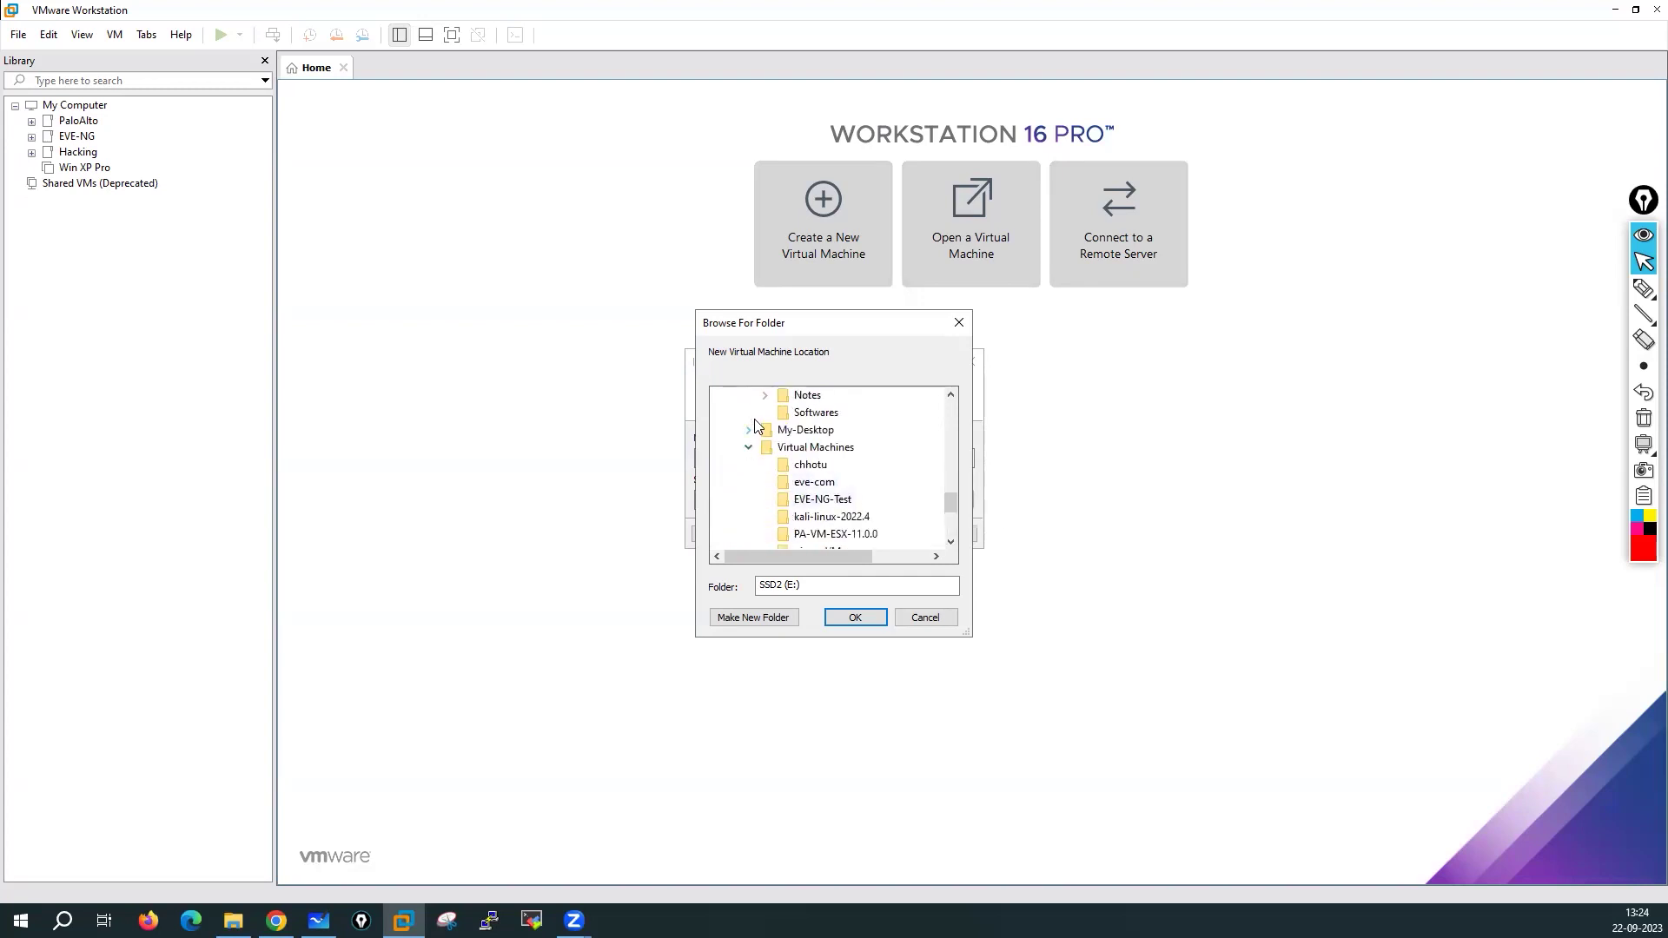
scroll(856, 485, "down", 1)
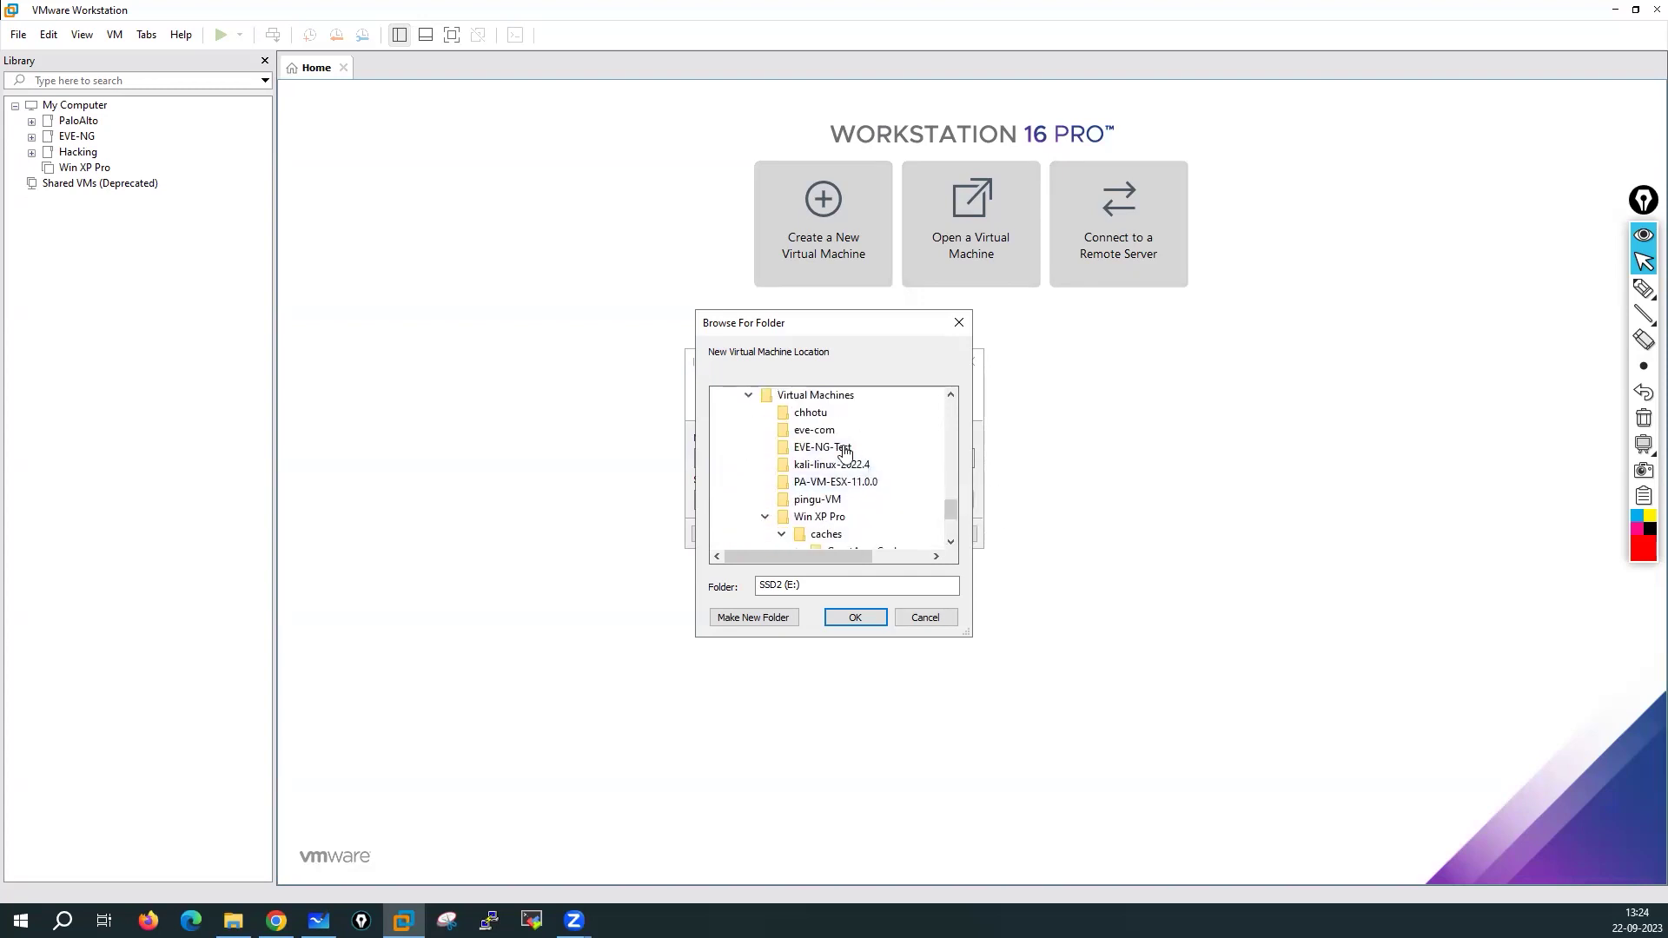
scroll(858, 495, "up", 1)
left_click(814, 448)
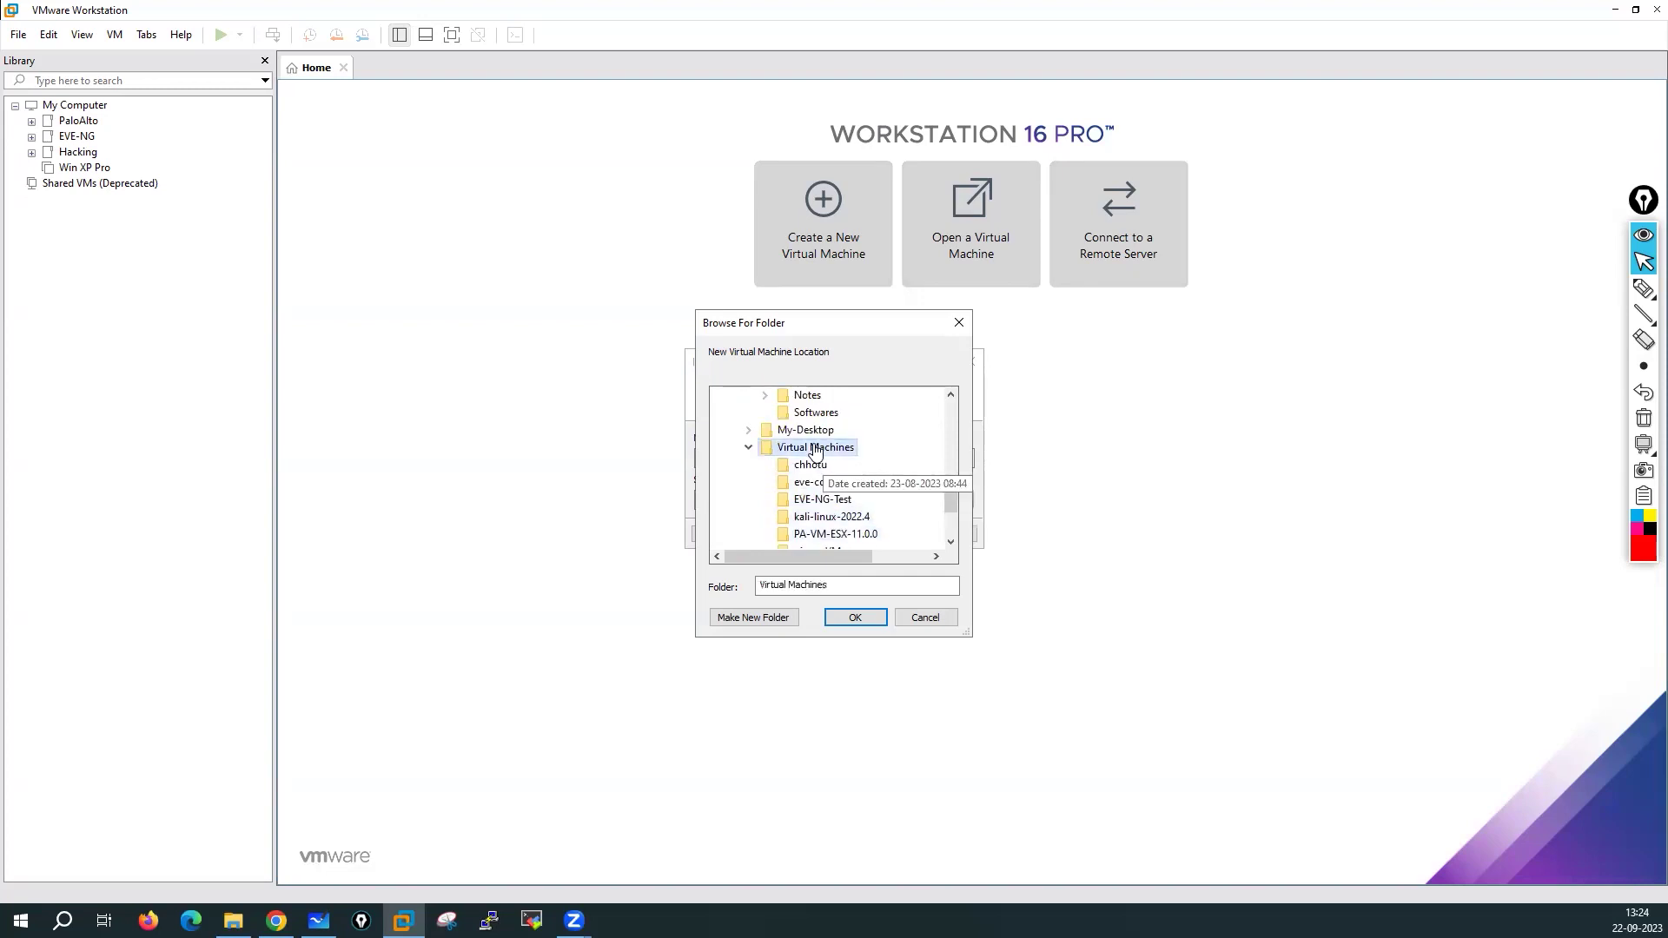
Create a PaloAlto-Fw01-11.0.2 folder there and confirm it as the storage location
left_click(754, 618)
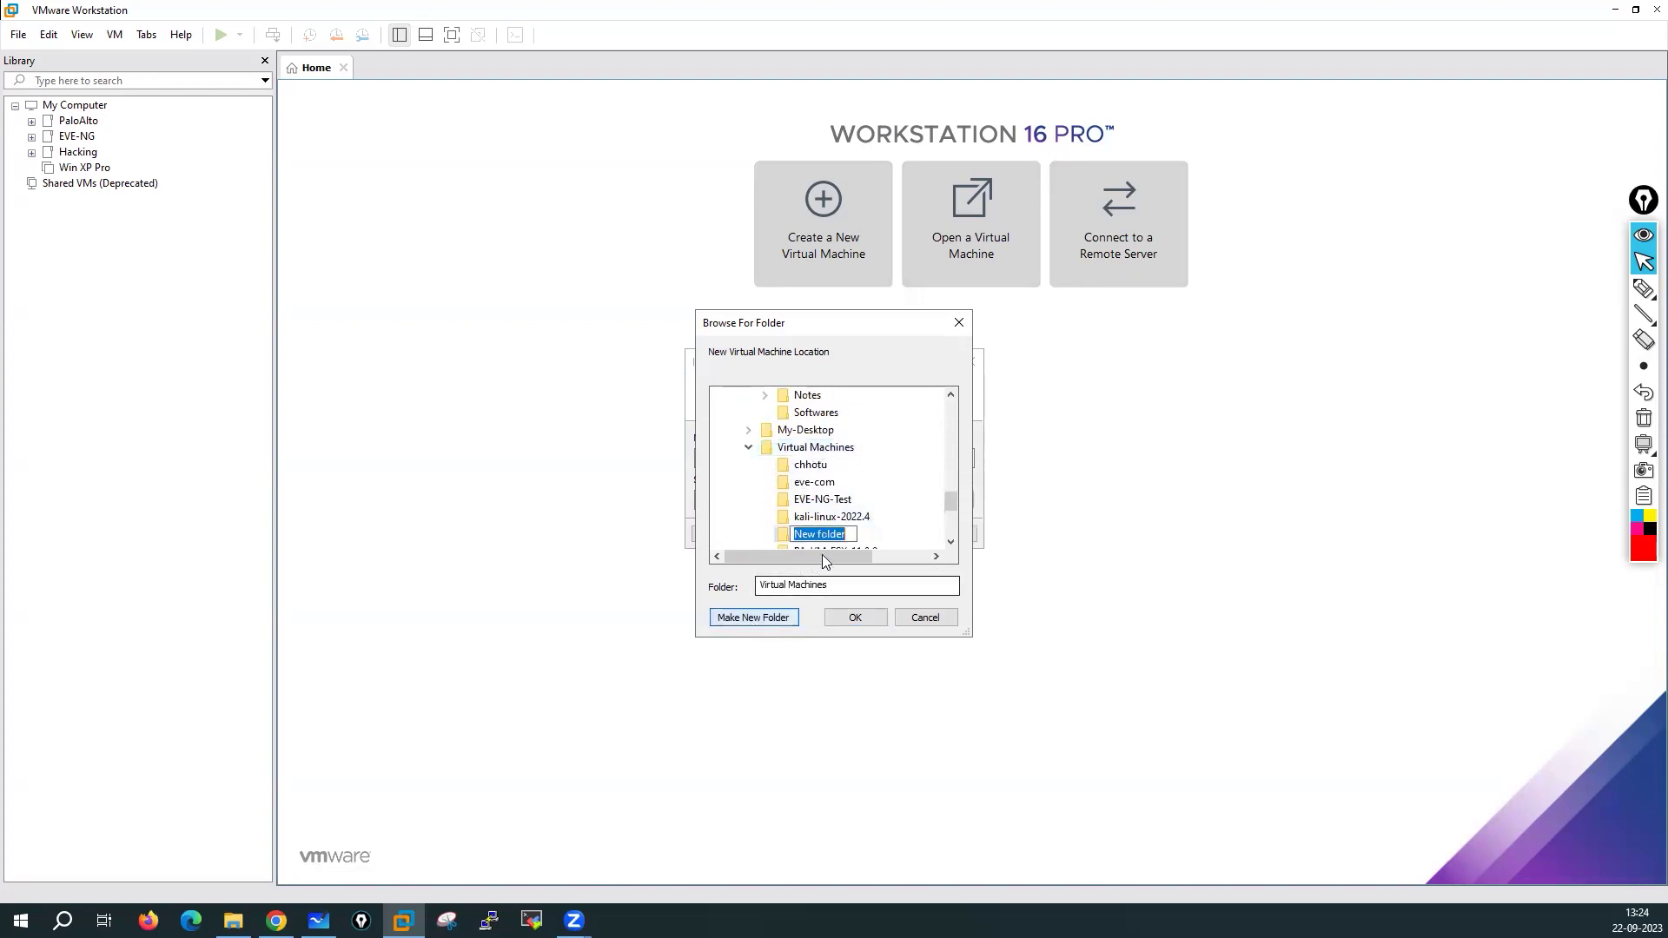
left_click(846, 536)
left_click_drag(846, 538, 792, 536)
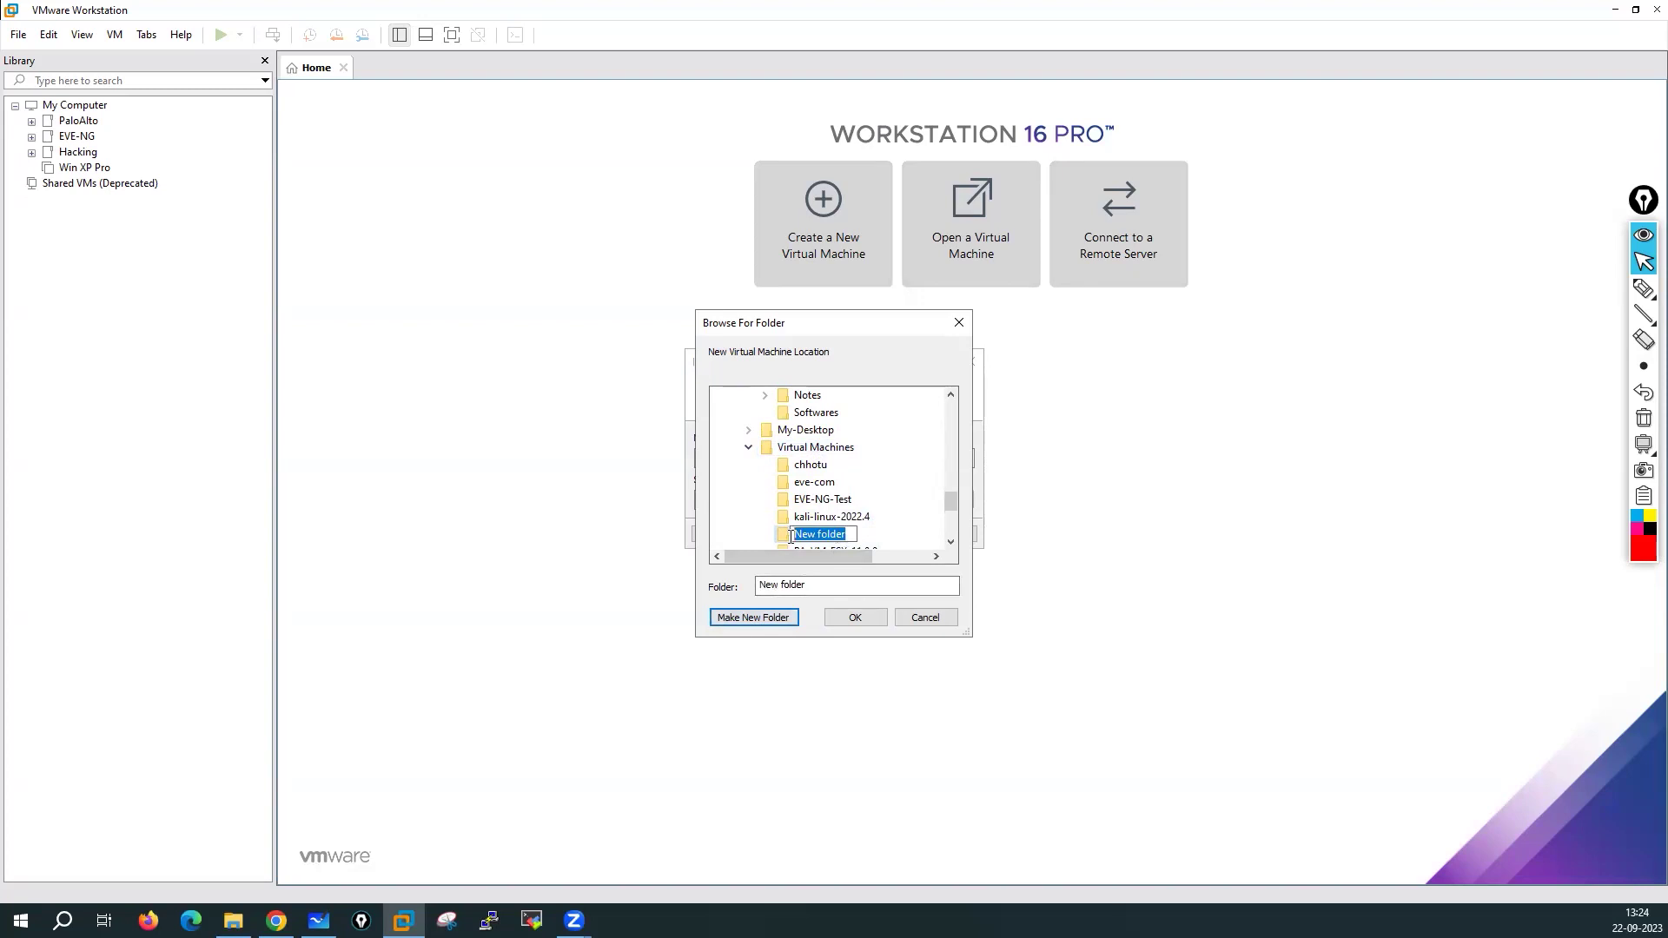
type("P")
left_click(838, 534)
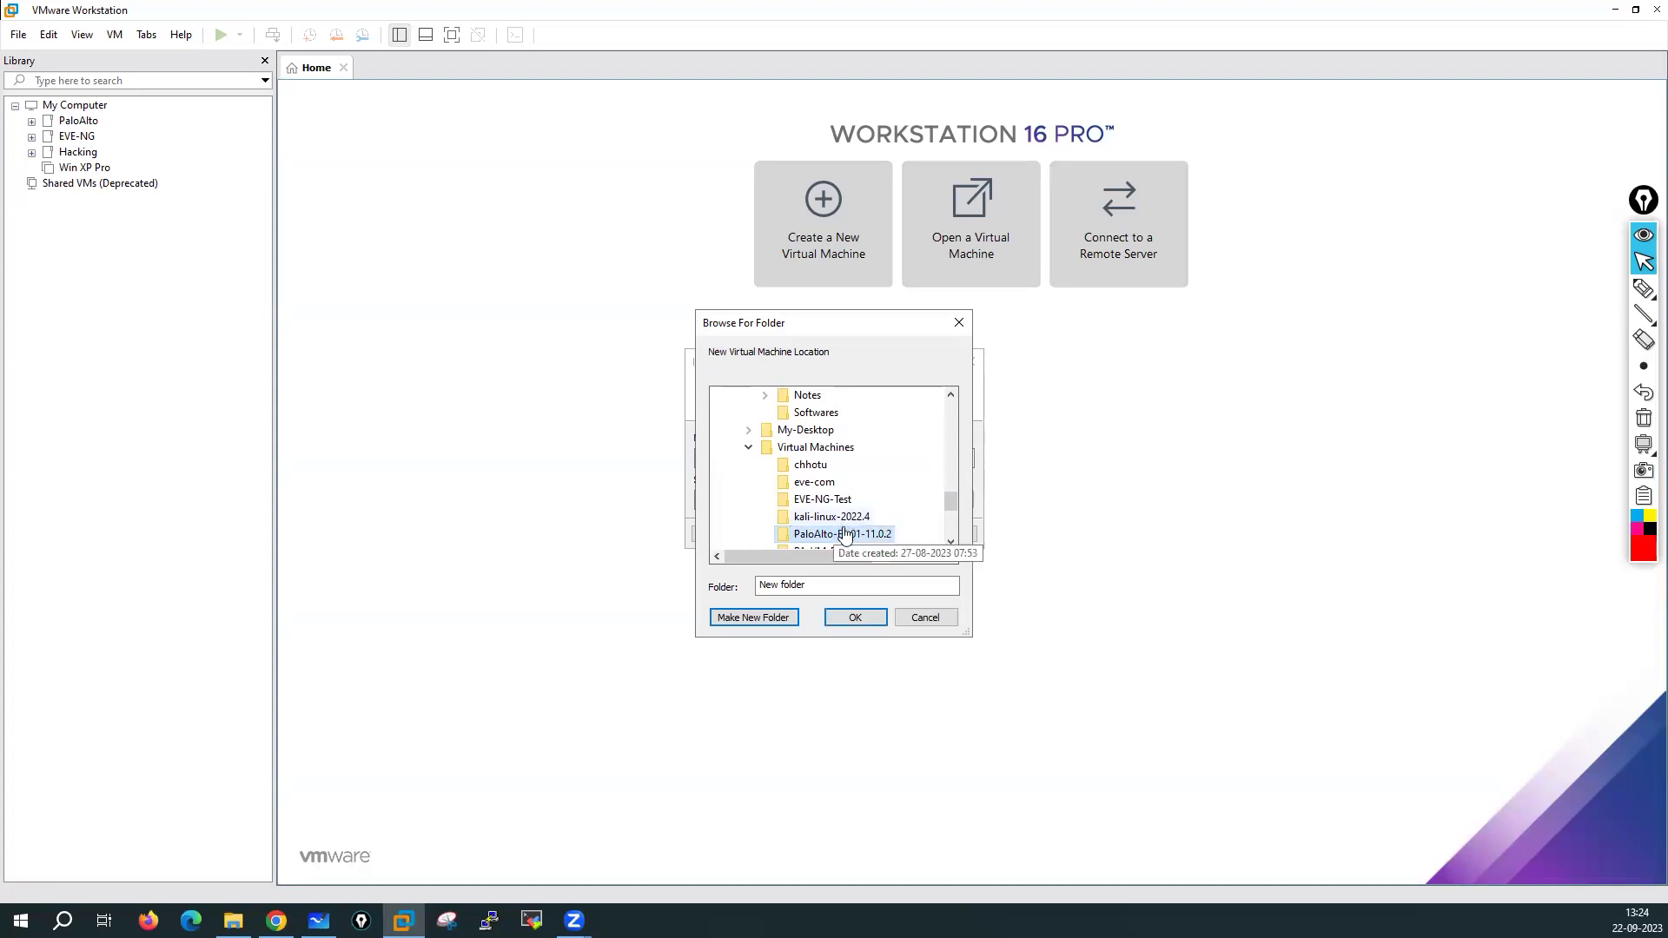
left_click(856, 618)
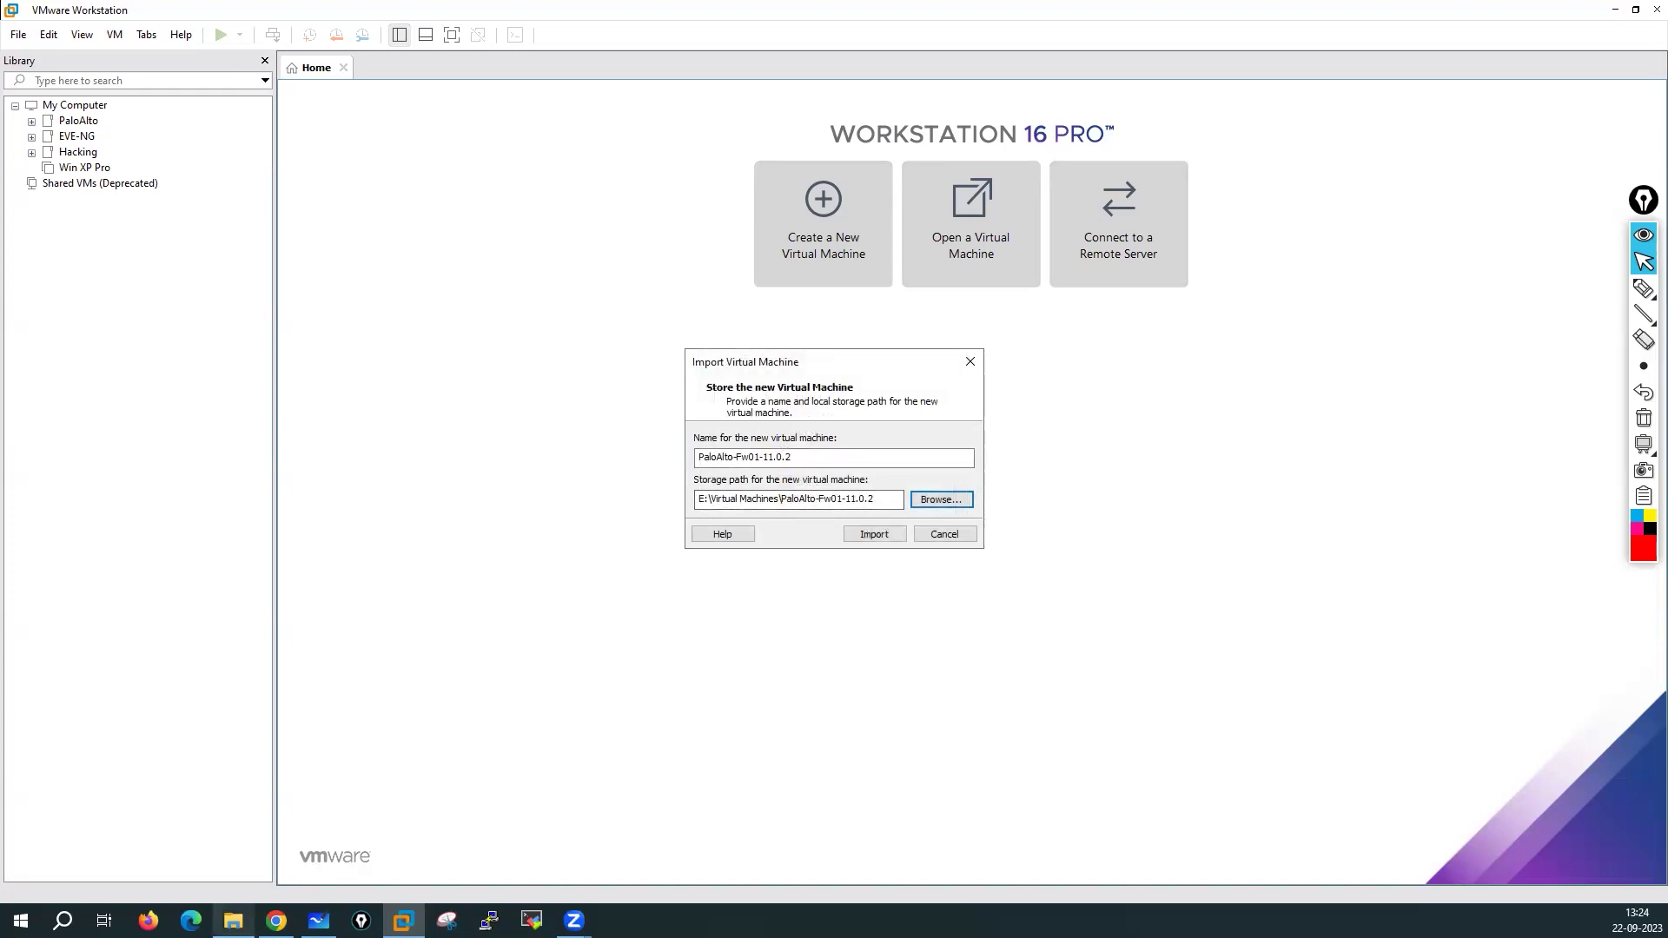
left_click(233, 920)
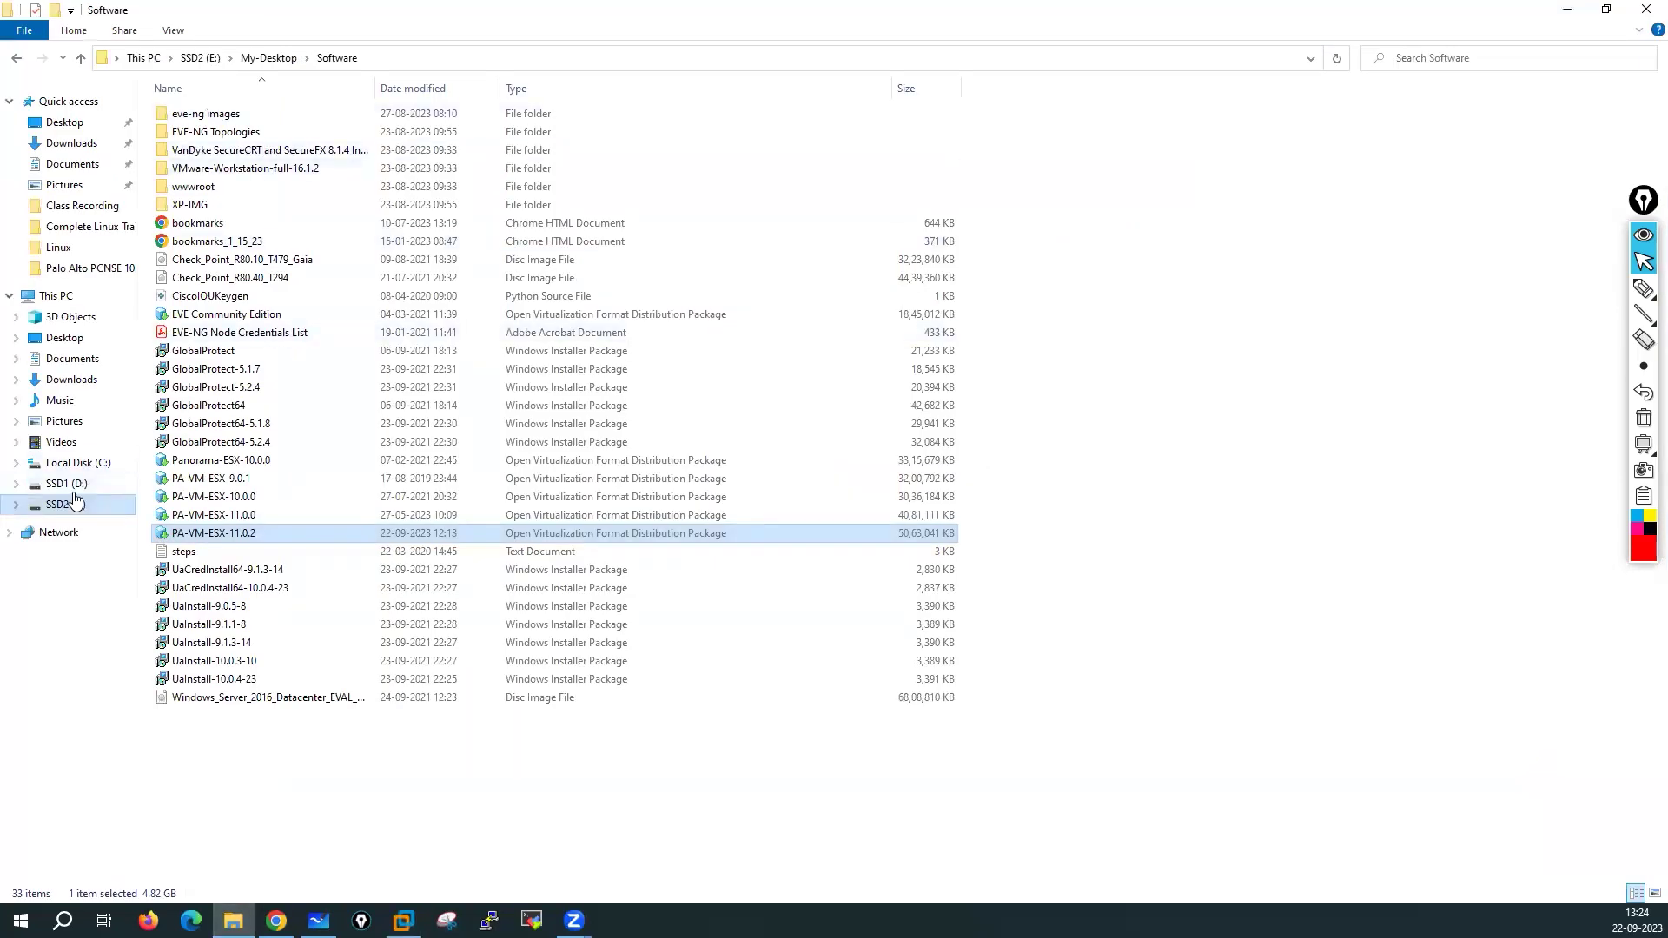
Confirm E:\Virtual Machines\PaloAlto-Fw01-11.0.2 is empty in Explorer, then start the import
left_click(200, 57)
double_click(218, 152)
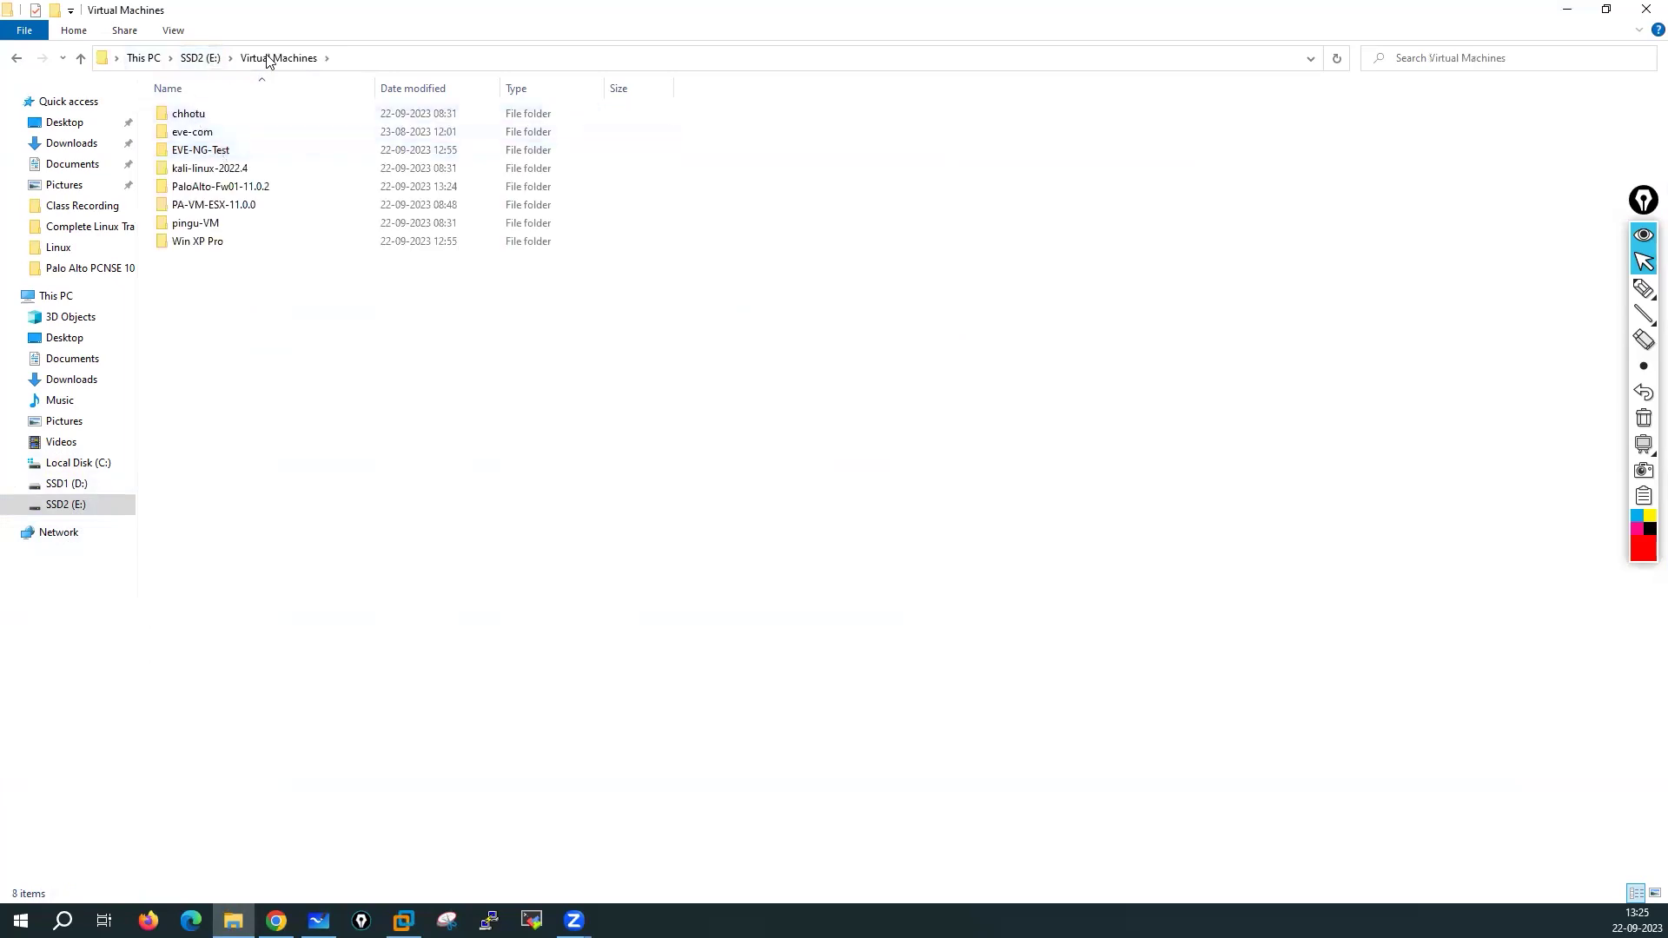
double_click(247, 187)
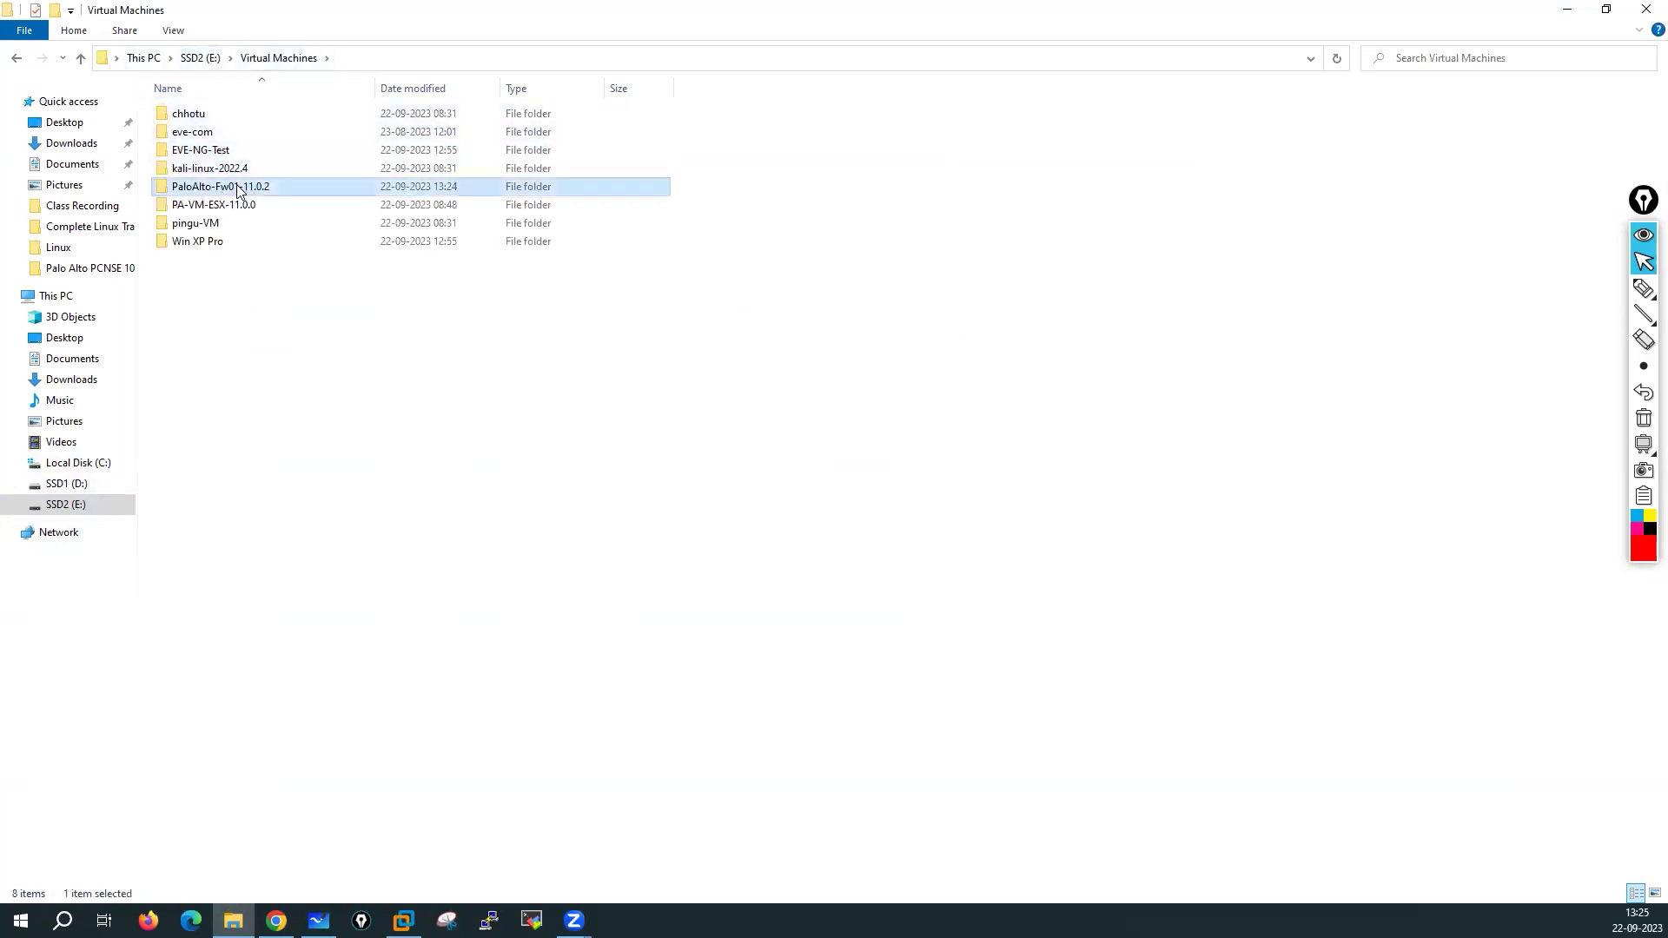
left_click(276, 58)
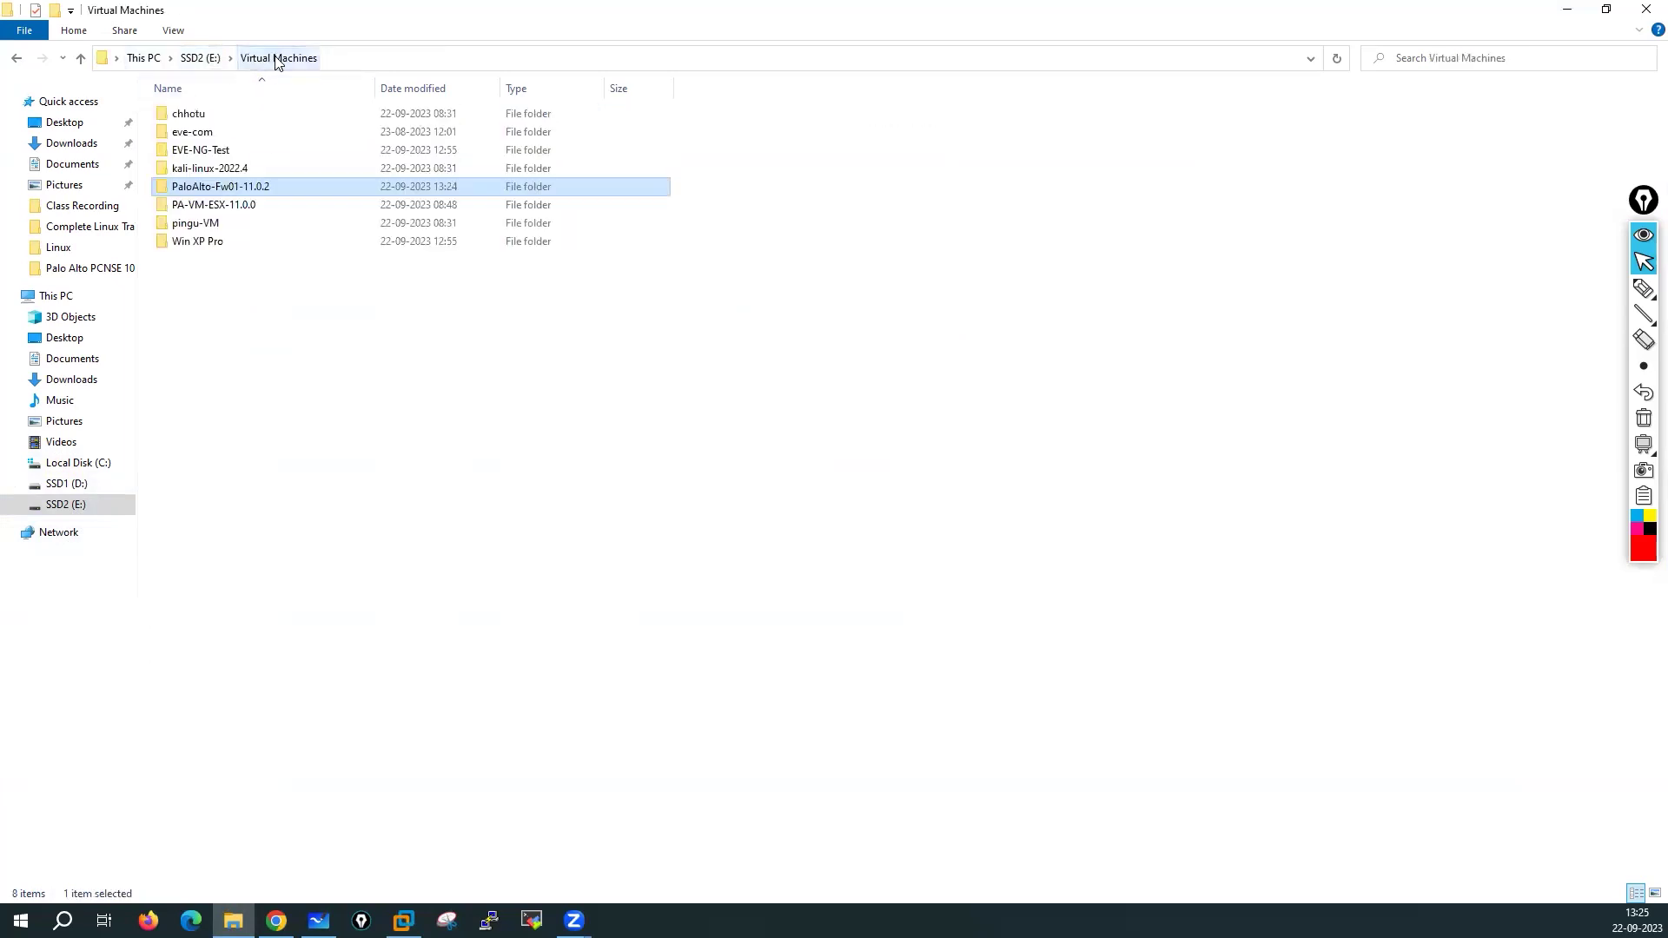
double_click(252, 179)
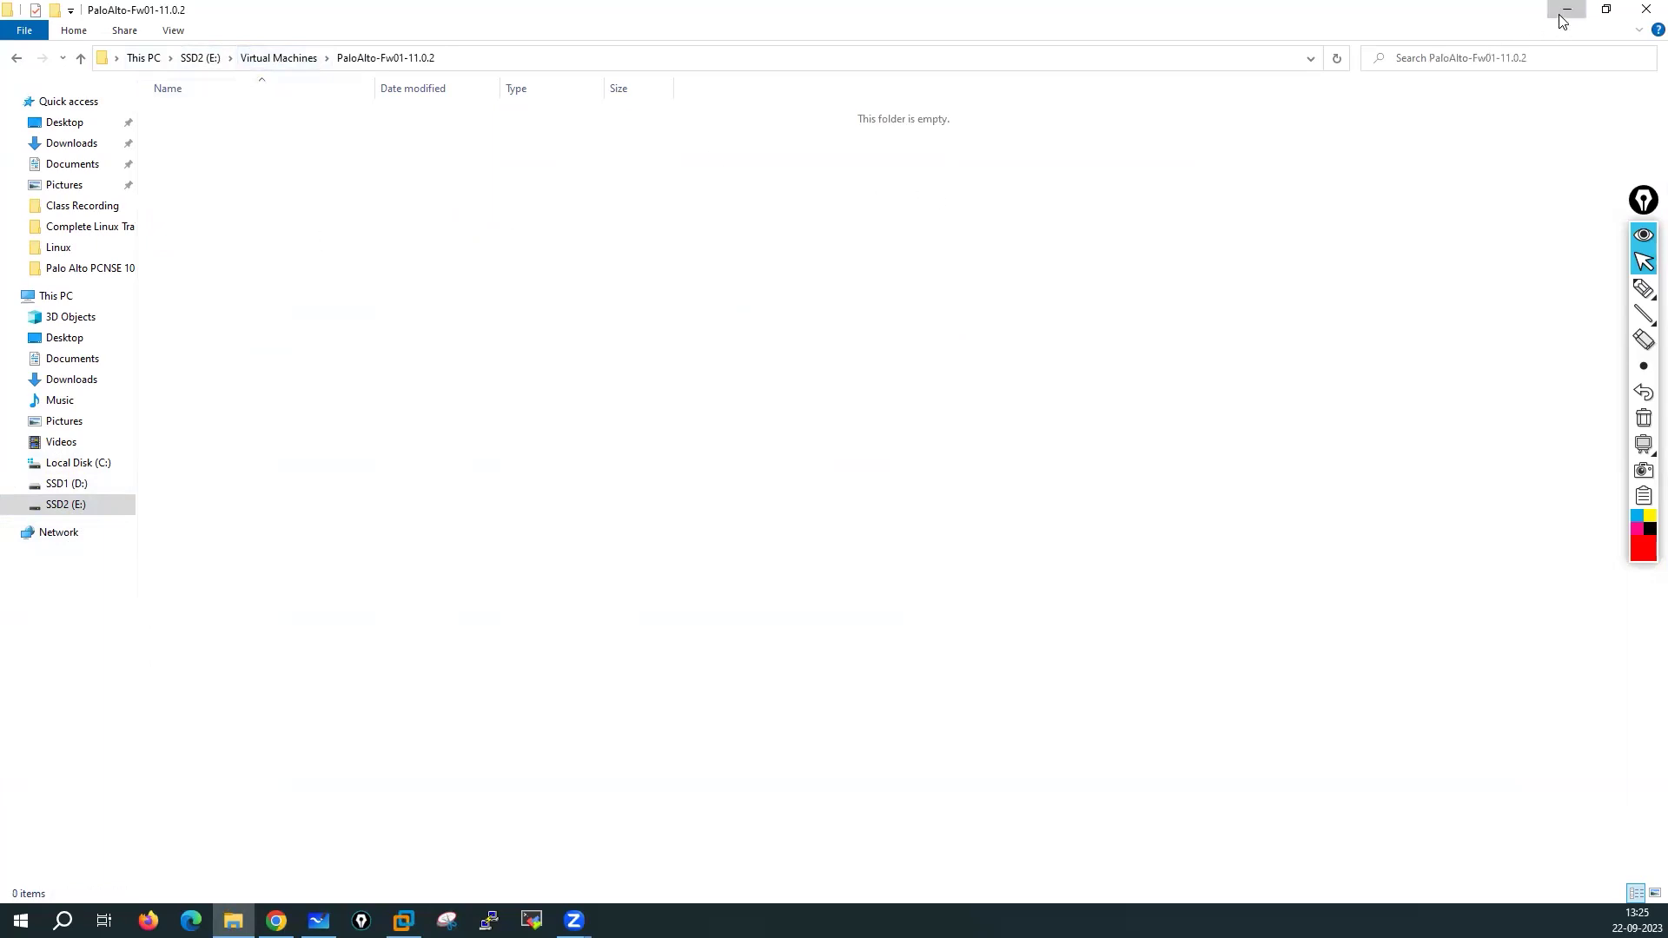
left_click(1566, 10)
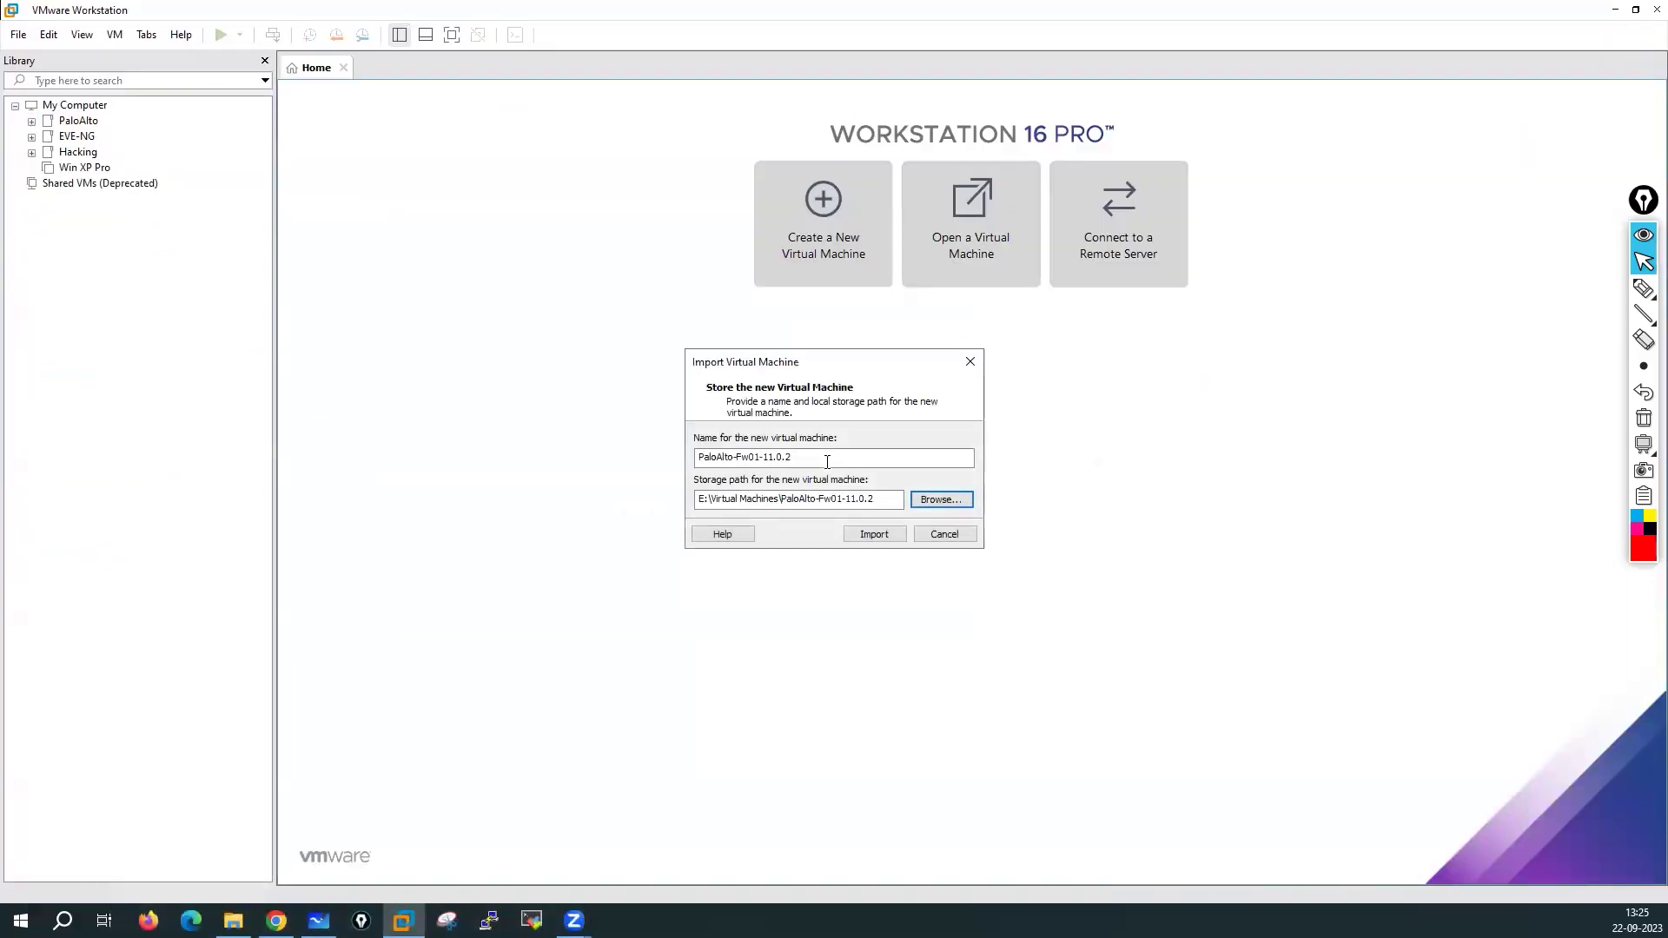
left_click(863, 530)
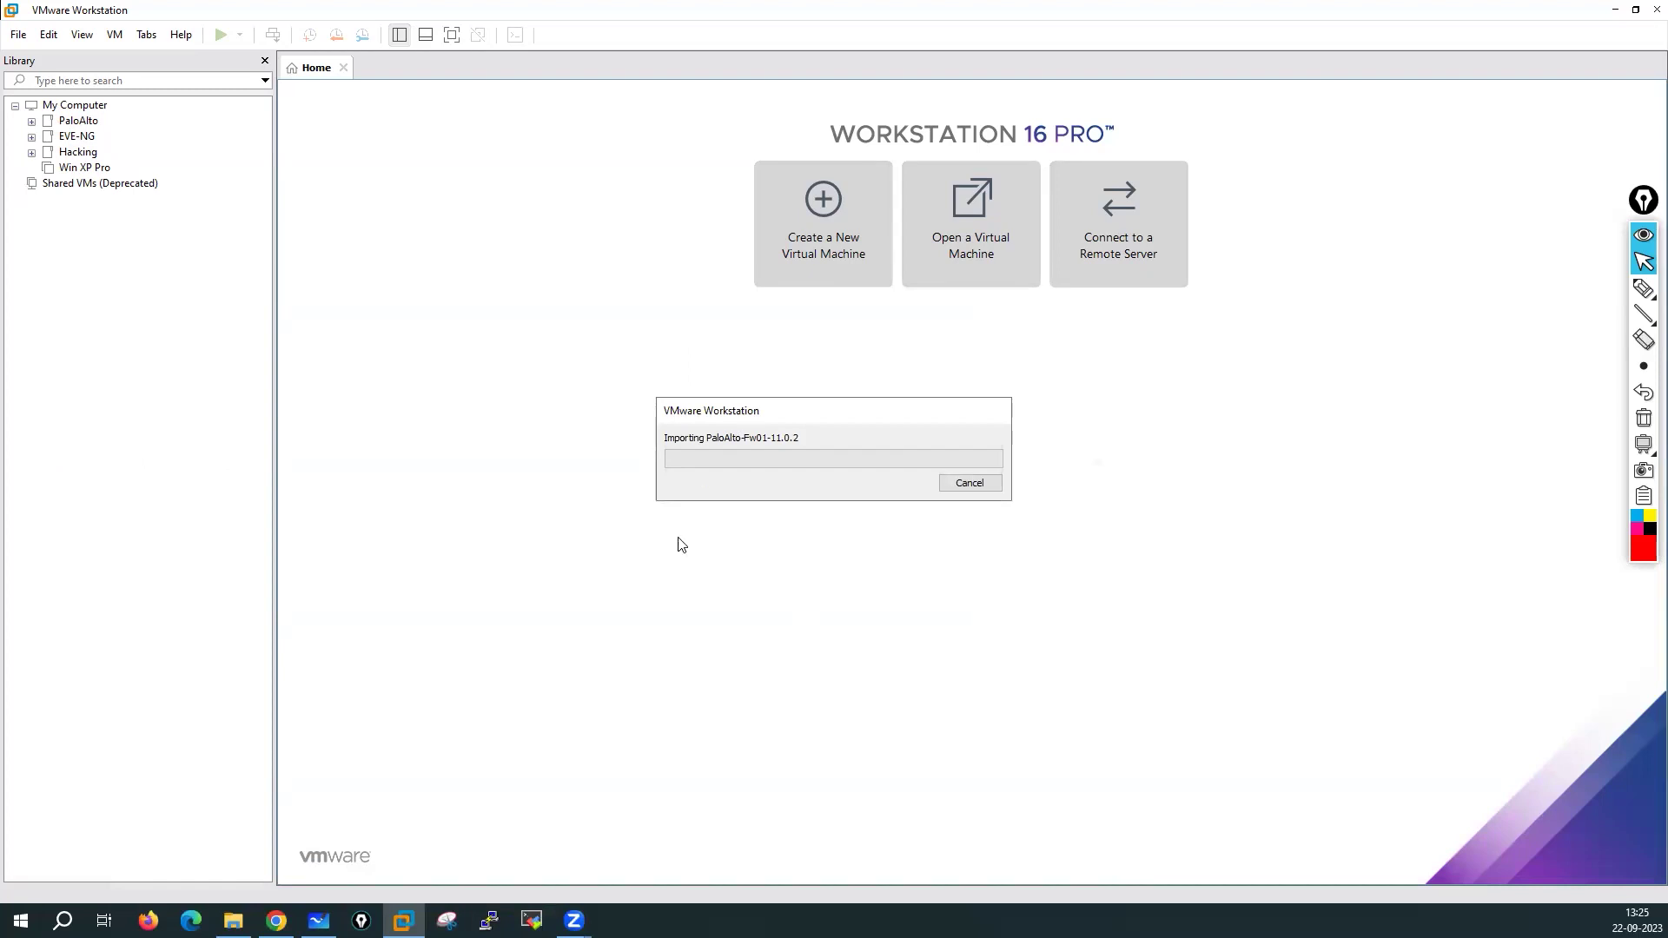
Refresh the destination folder in Explorer to reveal the disk1 files, then hide Explorer
left_click(233, 921)
right_click(544, 259)
left_click(581, 334)
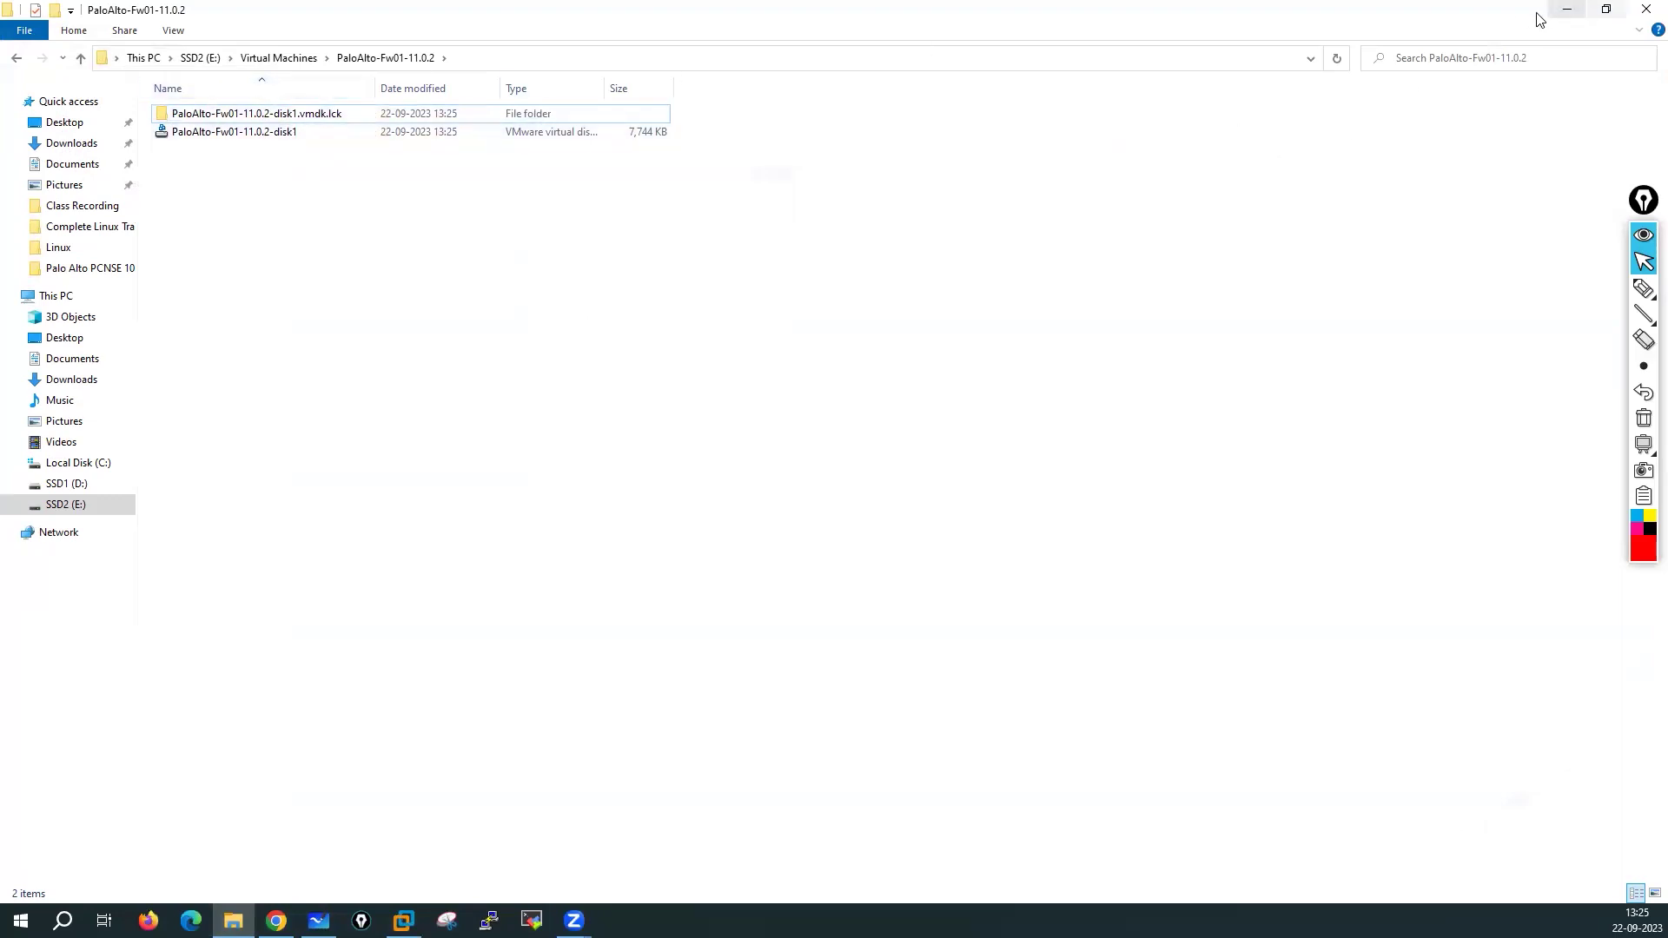
left_click(1605, 9)
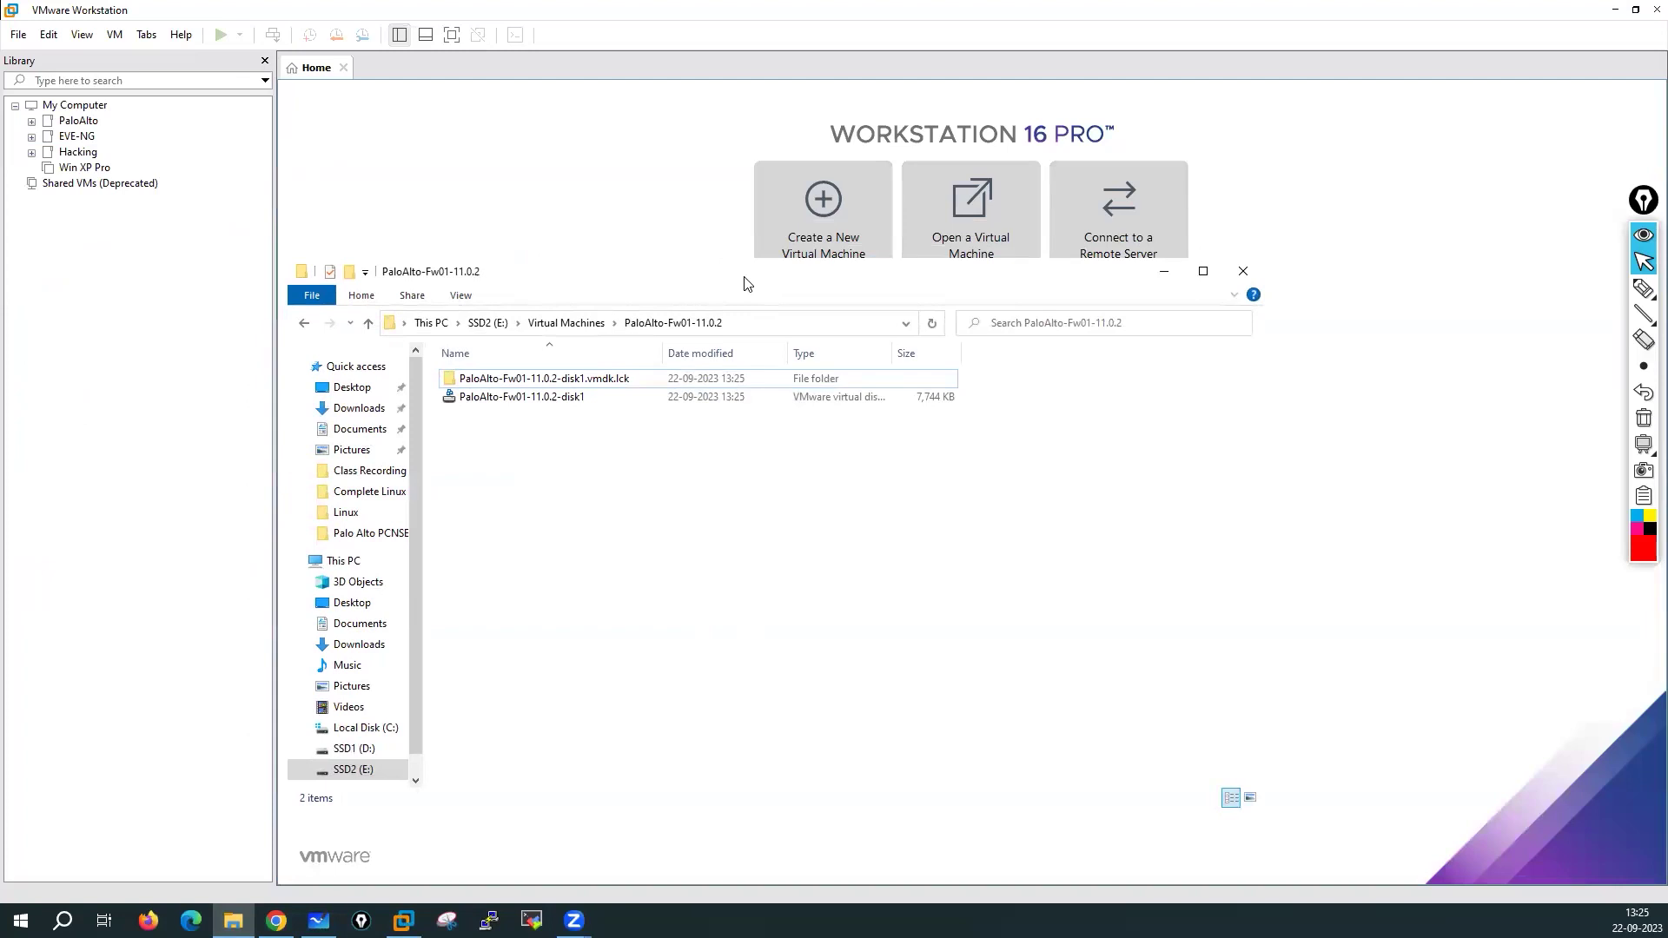
left_click_drag(745, 283, 745, 113)
left_click(1113, 102)
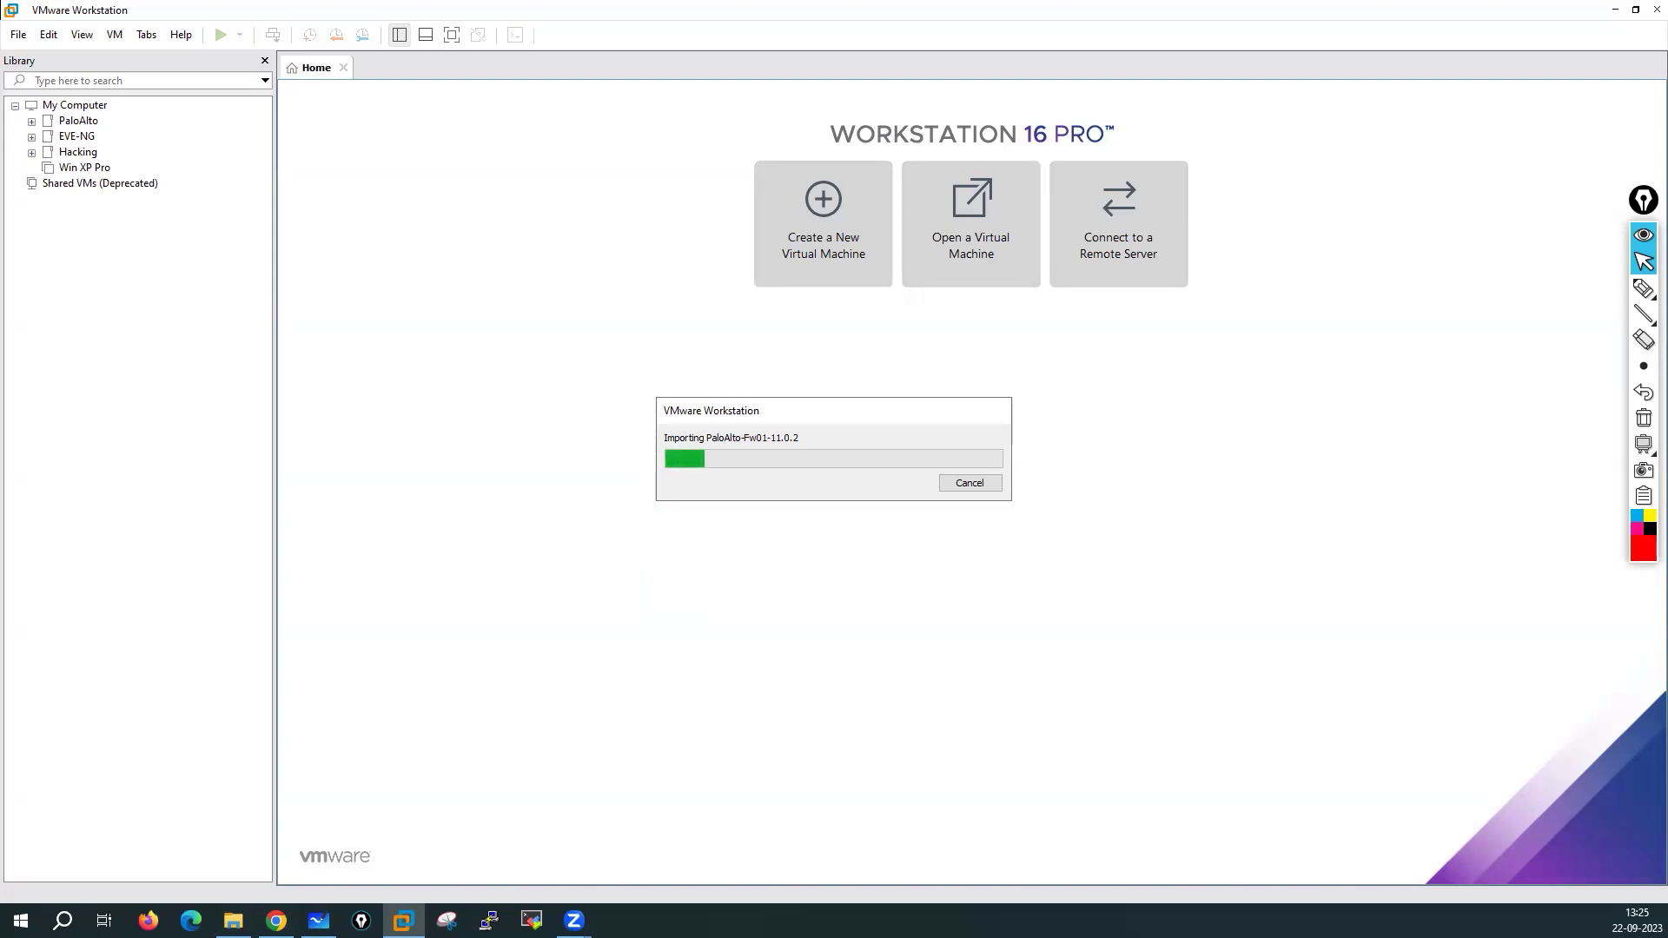
Write a 2 min estimate on screen, clear it, and write a 10 with another pen mode
left_click(1642, 288)
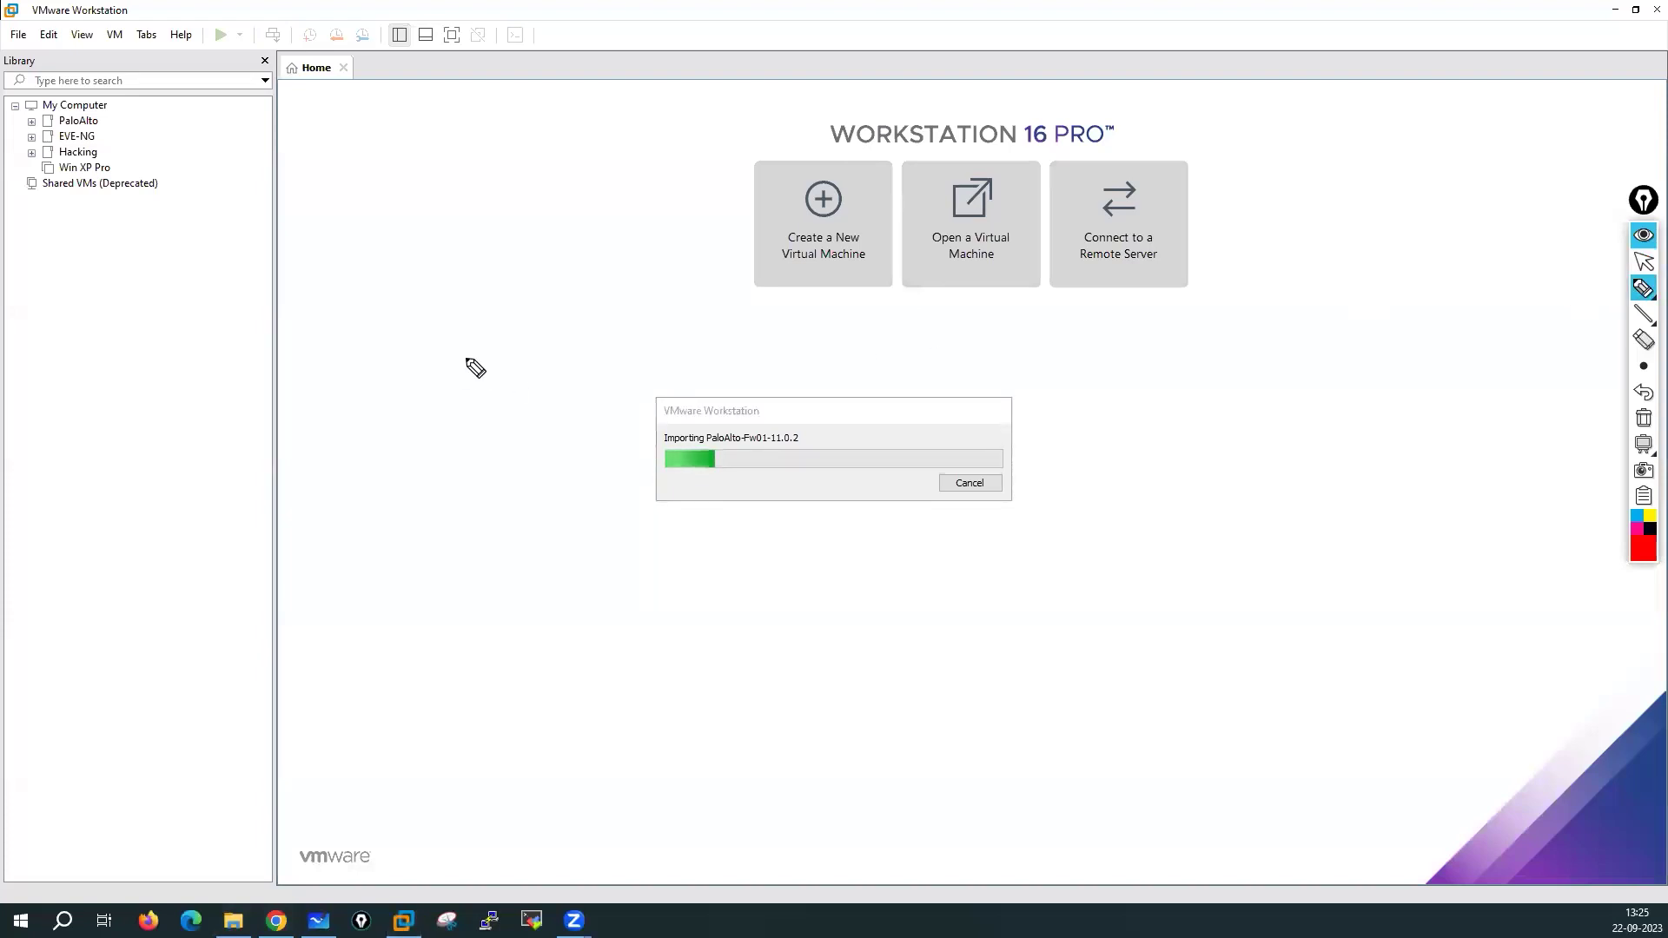
mouse_move(450, 349)
left_mouse_down()
mouse_move(493, 376)
mouse_move(492, 353)
mouse_move(549, 356)
mouse_move(461, 320)
mouse_move(547, 309)
left_mouse_up()
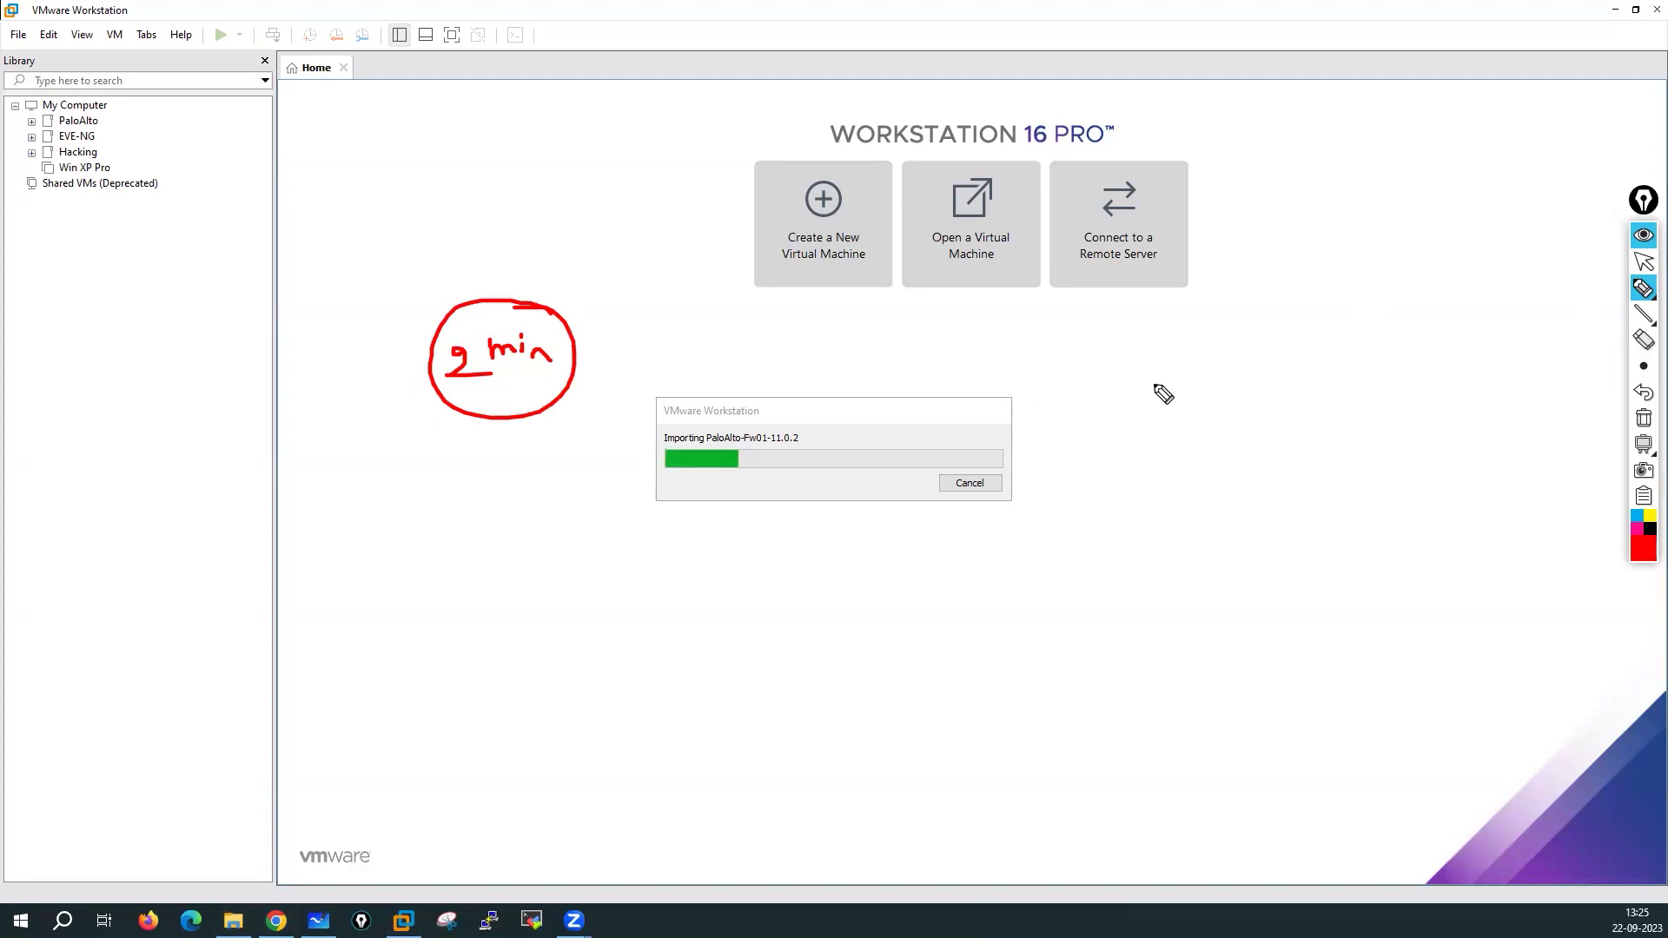
left_click(1644, 290)
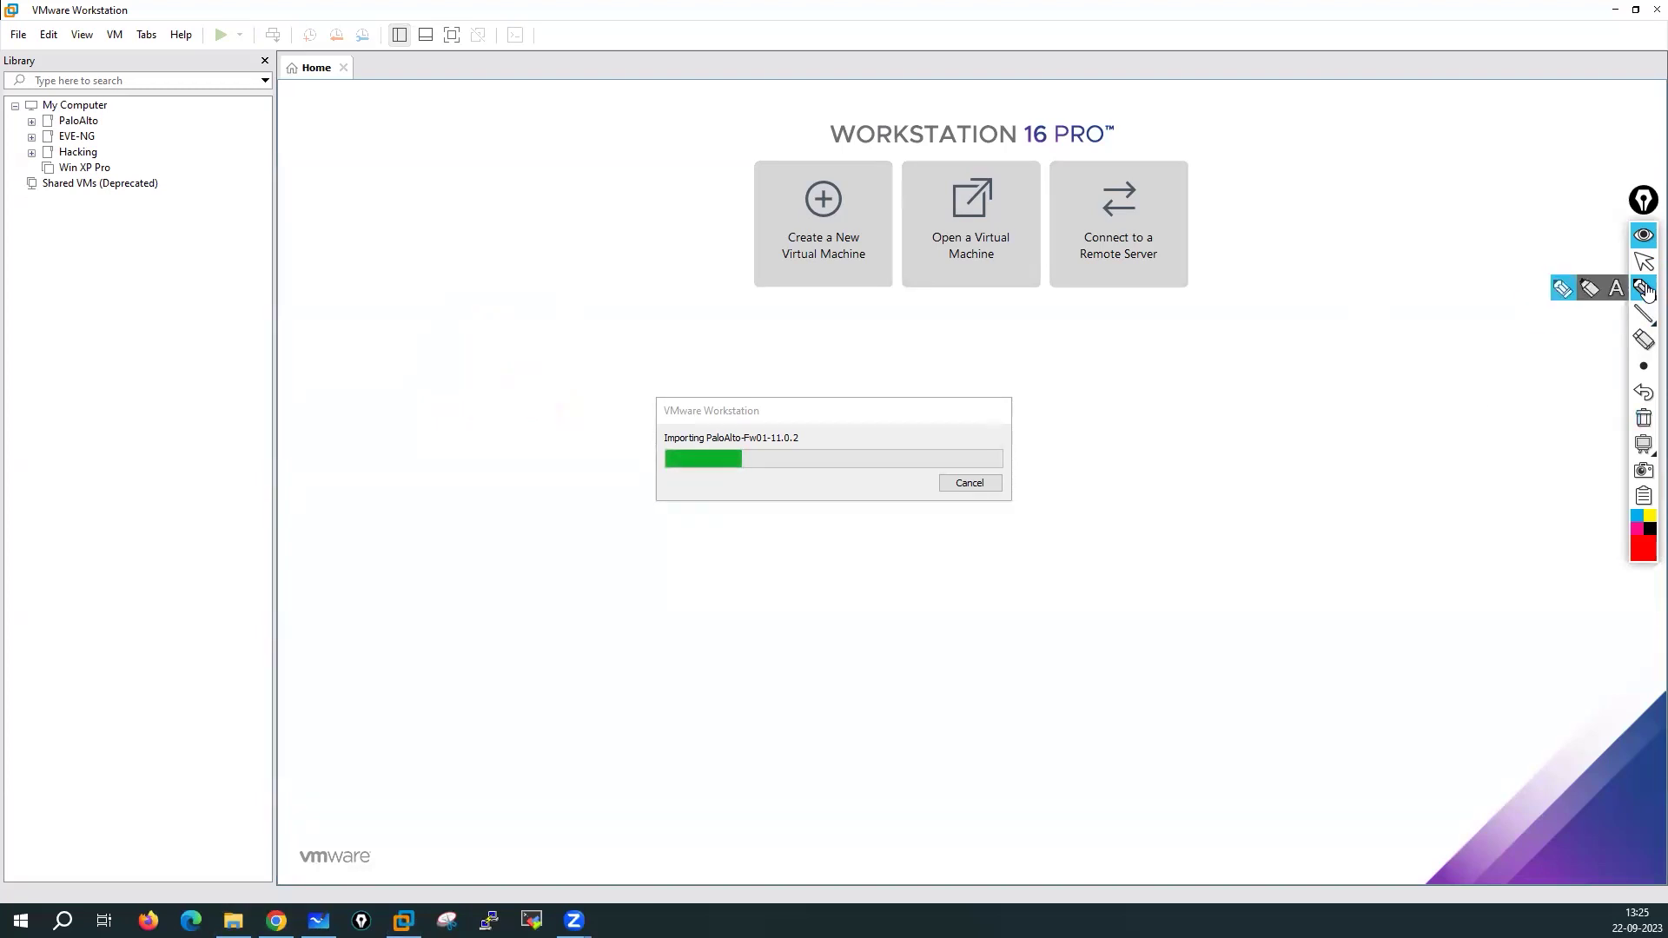
left_click(1561, 291)
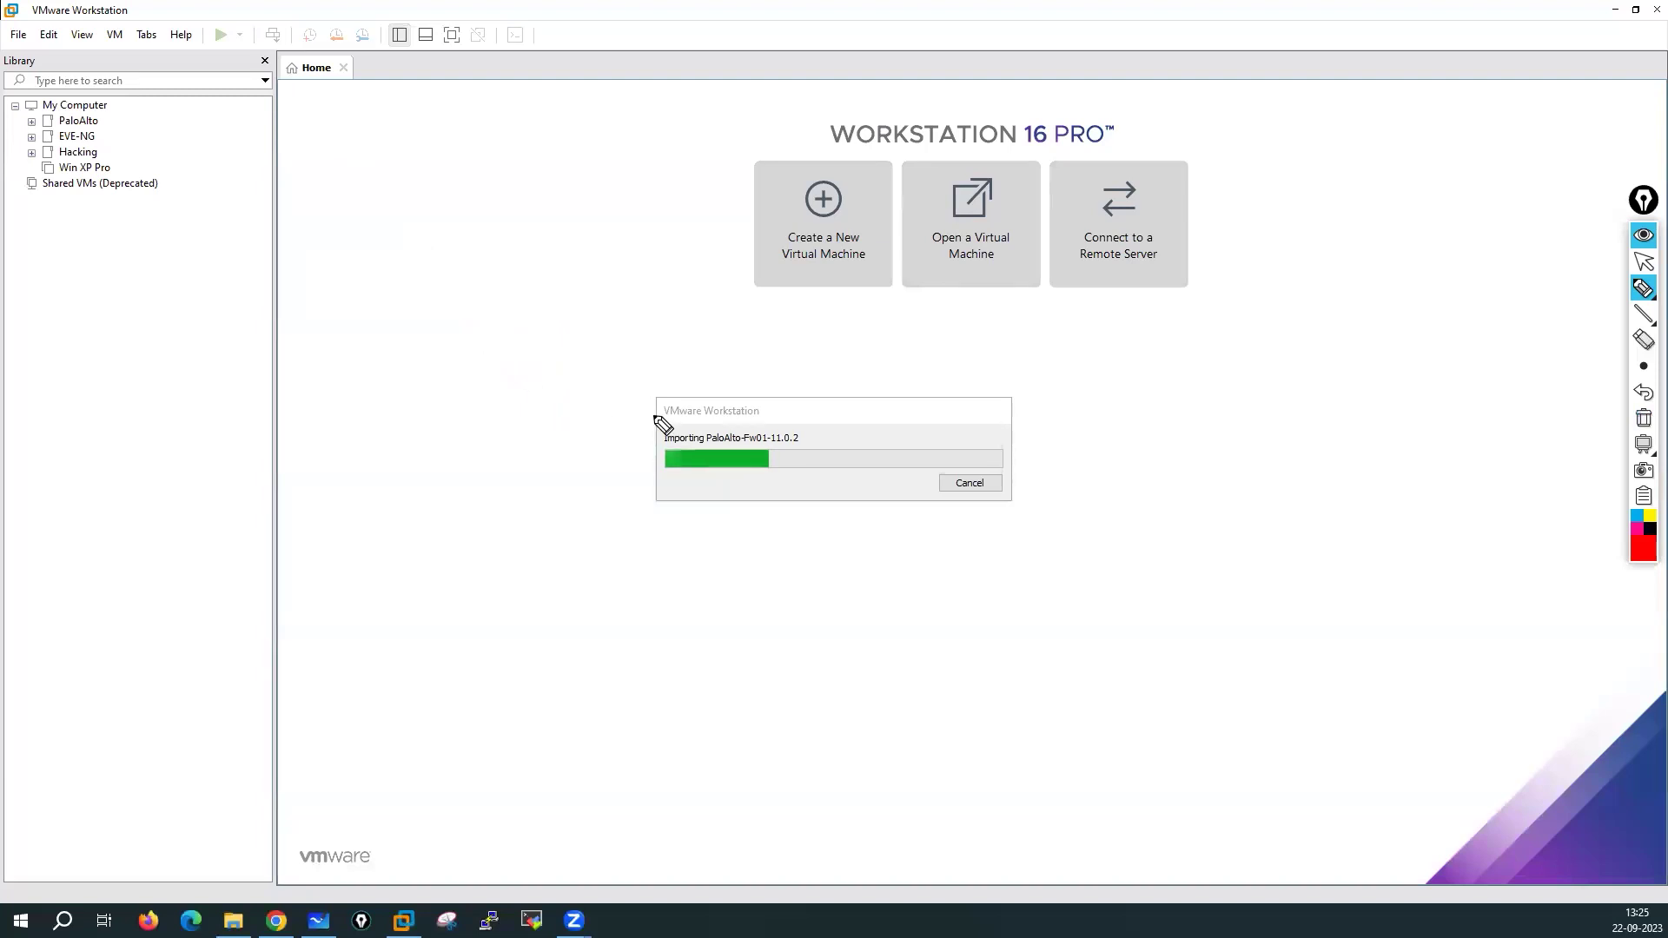
mouse_move(306, 170)
left_mouse_down()
mouse_move(310, 203)
mouse_move(330, 172)
mouse_move(326, 250)
mouse_move(347, 250)
left_mouse_up()
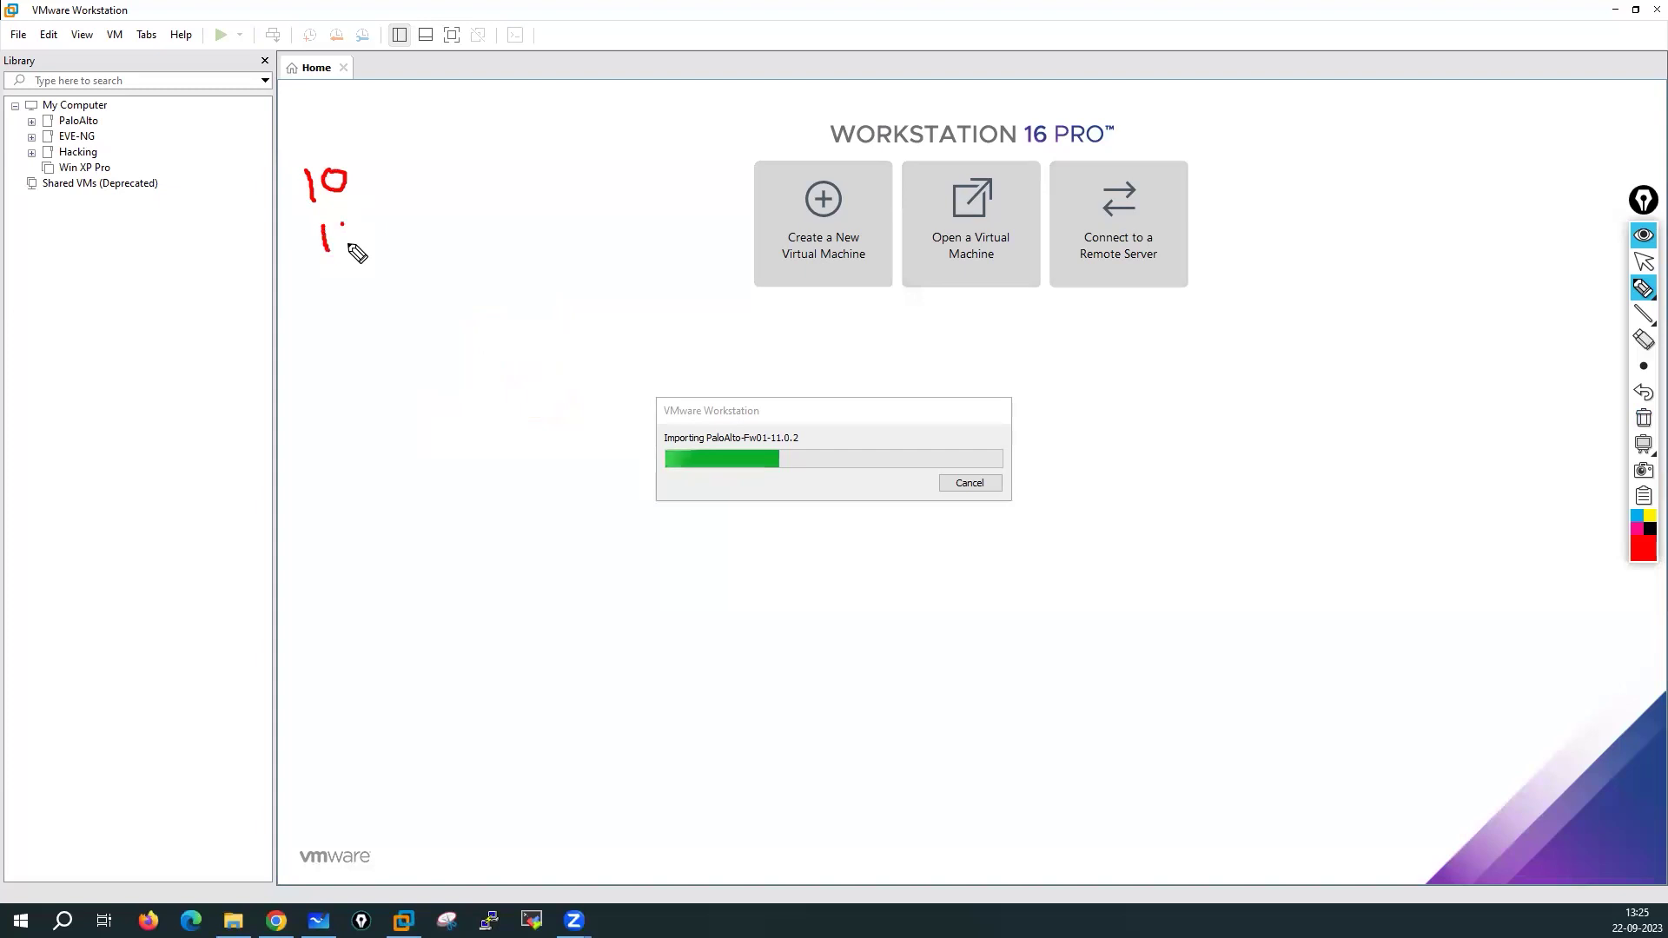
Annotate versions 10 and 11 as needing 16 GB RAM, plus an 8 GB RAM note
mouse_move(382, 183)
left_mouse_down()
mouse_move(420, 182)
mouse_move(389, 217)
left_mouse_up()
mouse_move(469, 148)
left_mouse_down()
mouse_move(474, 172)
mouse_move(587, 137)
mouse_move(569, 155)
left_mouse_up()
left_click(500, 134)
mouse_move(623, 106)
left_mouse_down()
mouse_move(620, 136)
mouse_move(702, 122)
left_mouse_up()
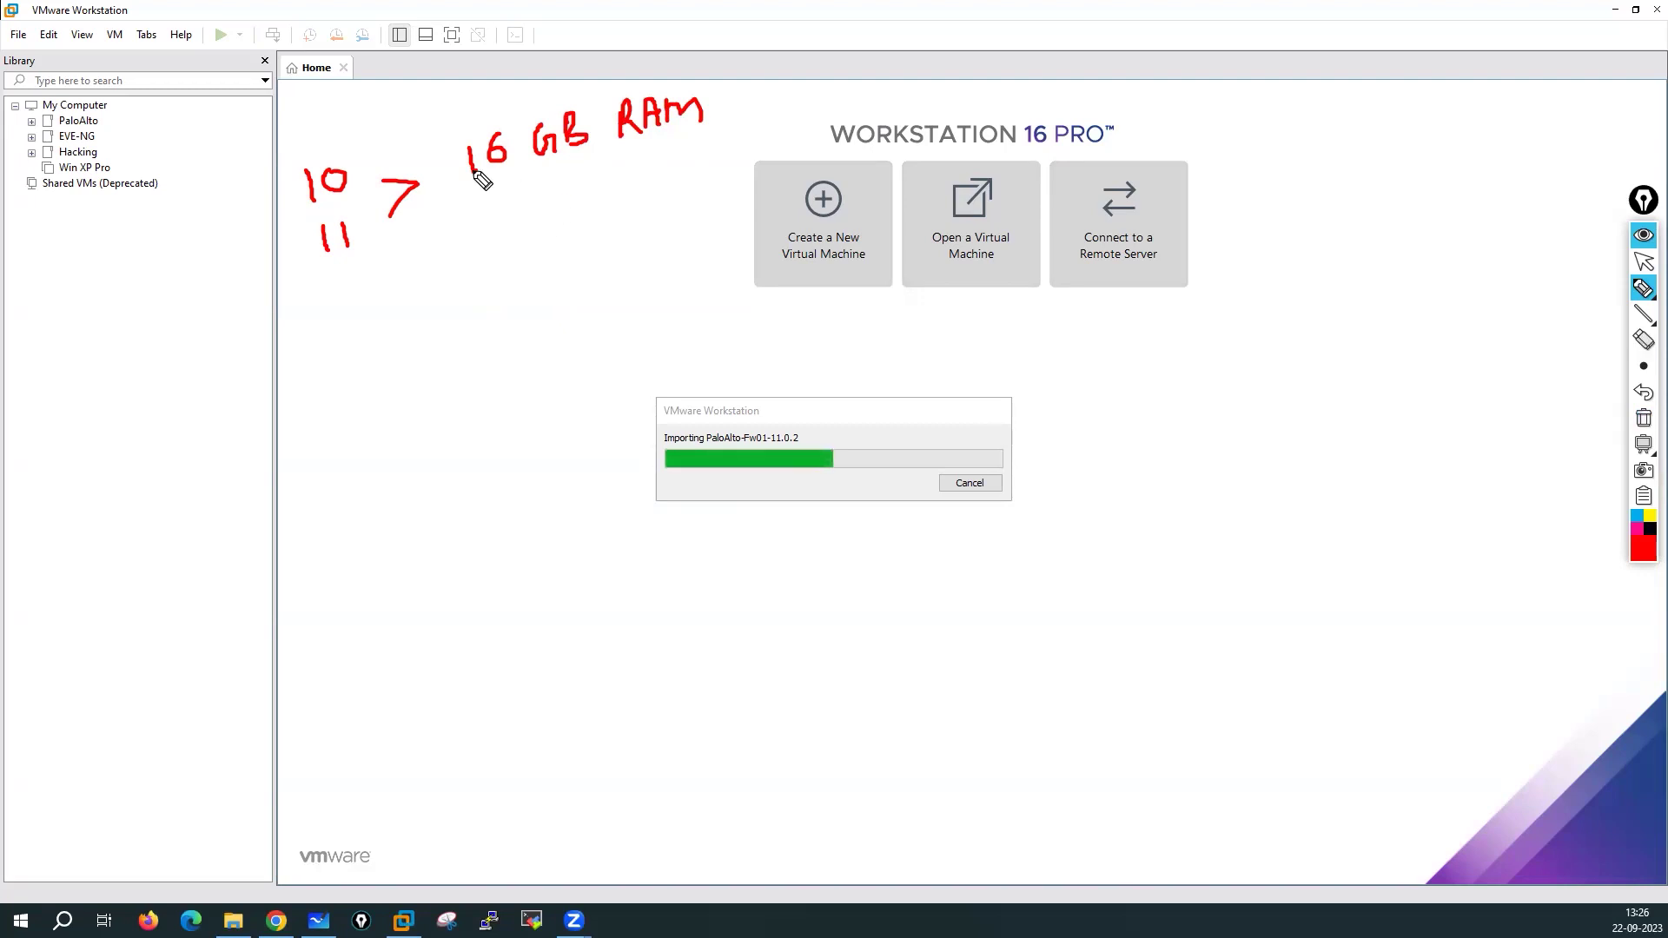
mouse_move(288, 211)
left_mouse_down()
mouse_move(254, 270)
mouse_move(304, 270)
left_mouse_up()
mouse_move(200, 361)
left_mouse_down()
mouse_move(211, 376)
mouse_move(238, 327)
mouse_move(289, 345)
mouse_move(310, 321)
mouse_move(369, 309)
mouse_move(381, 323)
left_mouse_up()
Note that version 9.1.X needs 12 GB, with an arrow down to 5.5 GB RAM
mouse_move(169, 525)
left_mouse_down()
mouse_move(274, 496)
mouse_move(335, 492)
mouse_move(331, 508)
left_mouse_up()
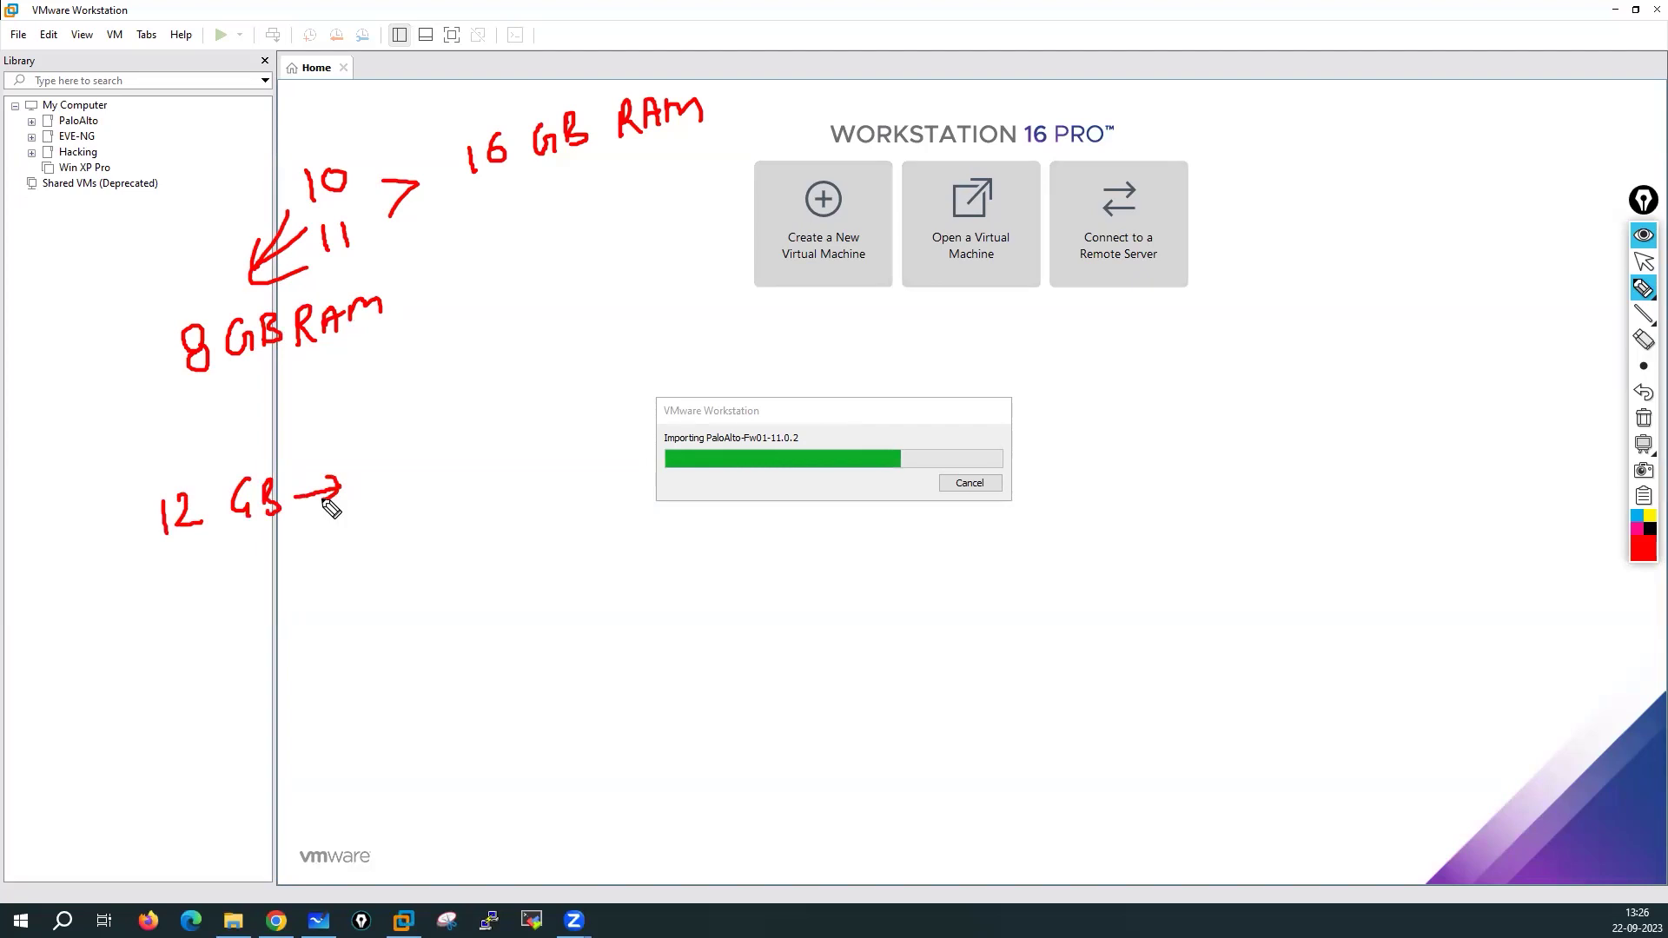
mouse_move(427, 456)
left_mouse_down()
mouse_move(418, 488)
mouse_move(513, 475)
left_mouse_up()
left_click(439, 470)
left_click(470, 466)
left_click_drag(484, 475, 511, 448)
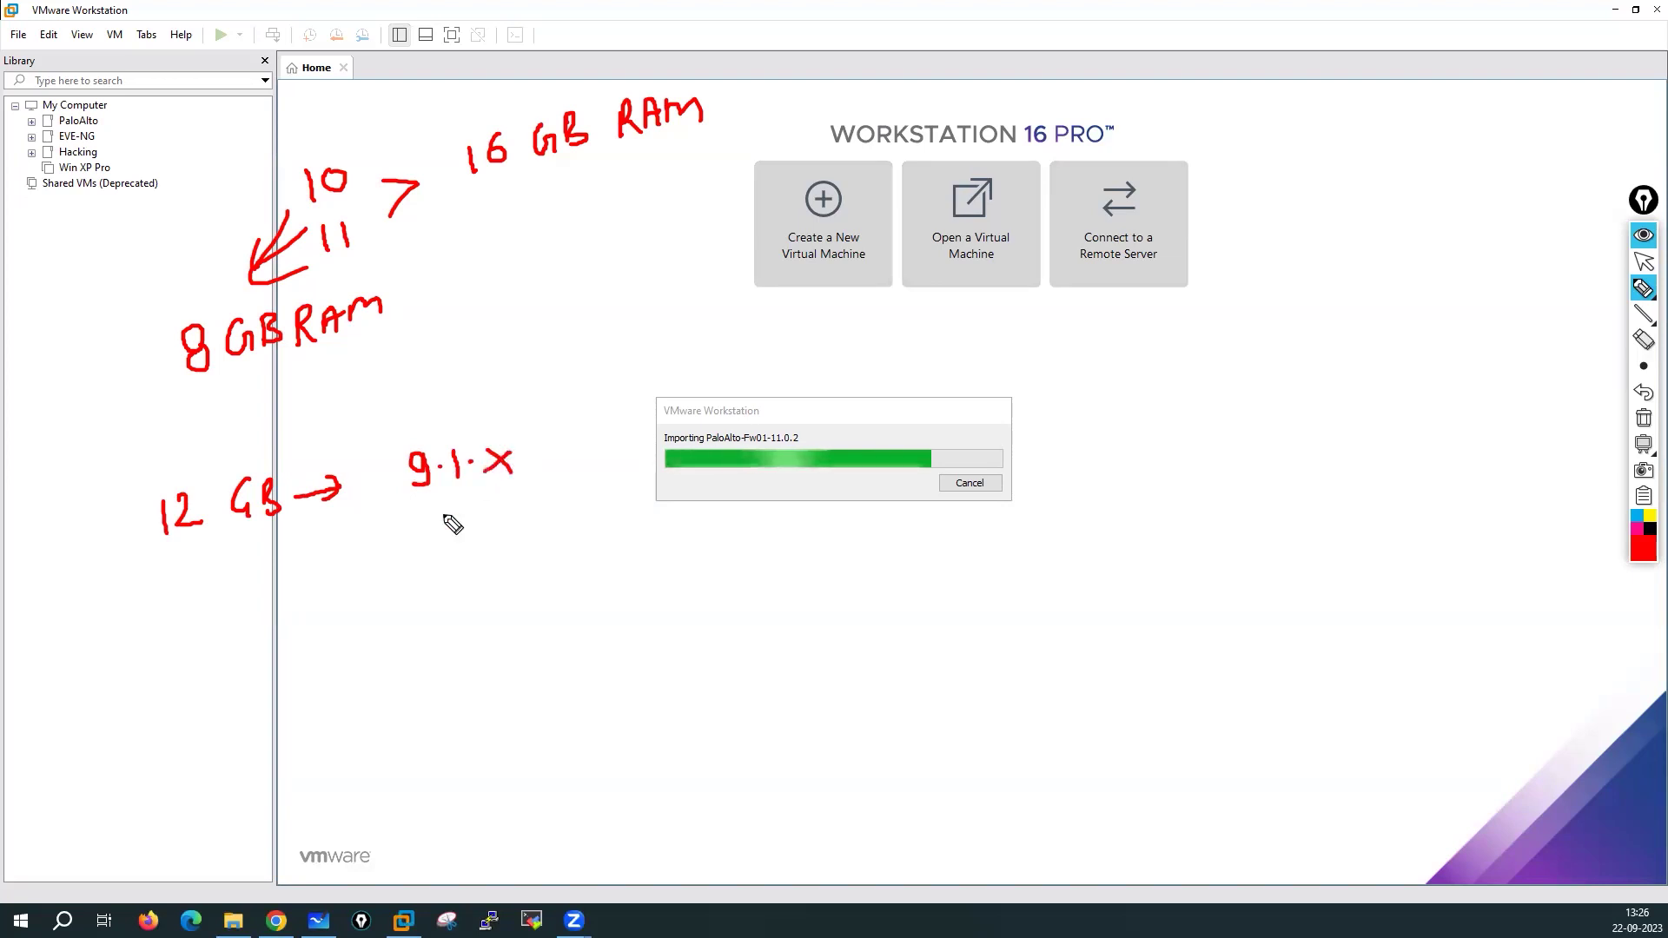
mouse_move(292, 544)
left_mouse_down()
mouse_move(299, 575)
mouse_move(322, 556)
left_mouse_up()
mouse_move(396, 563)
left_mouse_down()
mouse_move(382, 573)
mouse_move(372, 553)
mouse_move(400, 576)
left_mouse_up()
left_click(390, 570)
left_click_drag(404, 551, 458, 575)
mouse_move(458, 546)
left_mouse_down()
mouse_move(455, 577)
mouse_move(584, 555)
left_mouse_up()
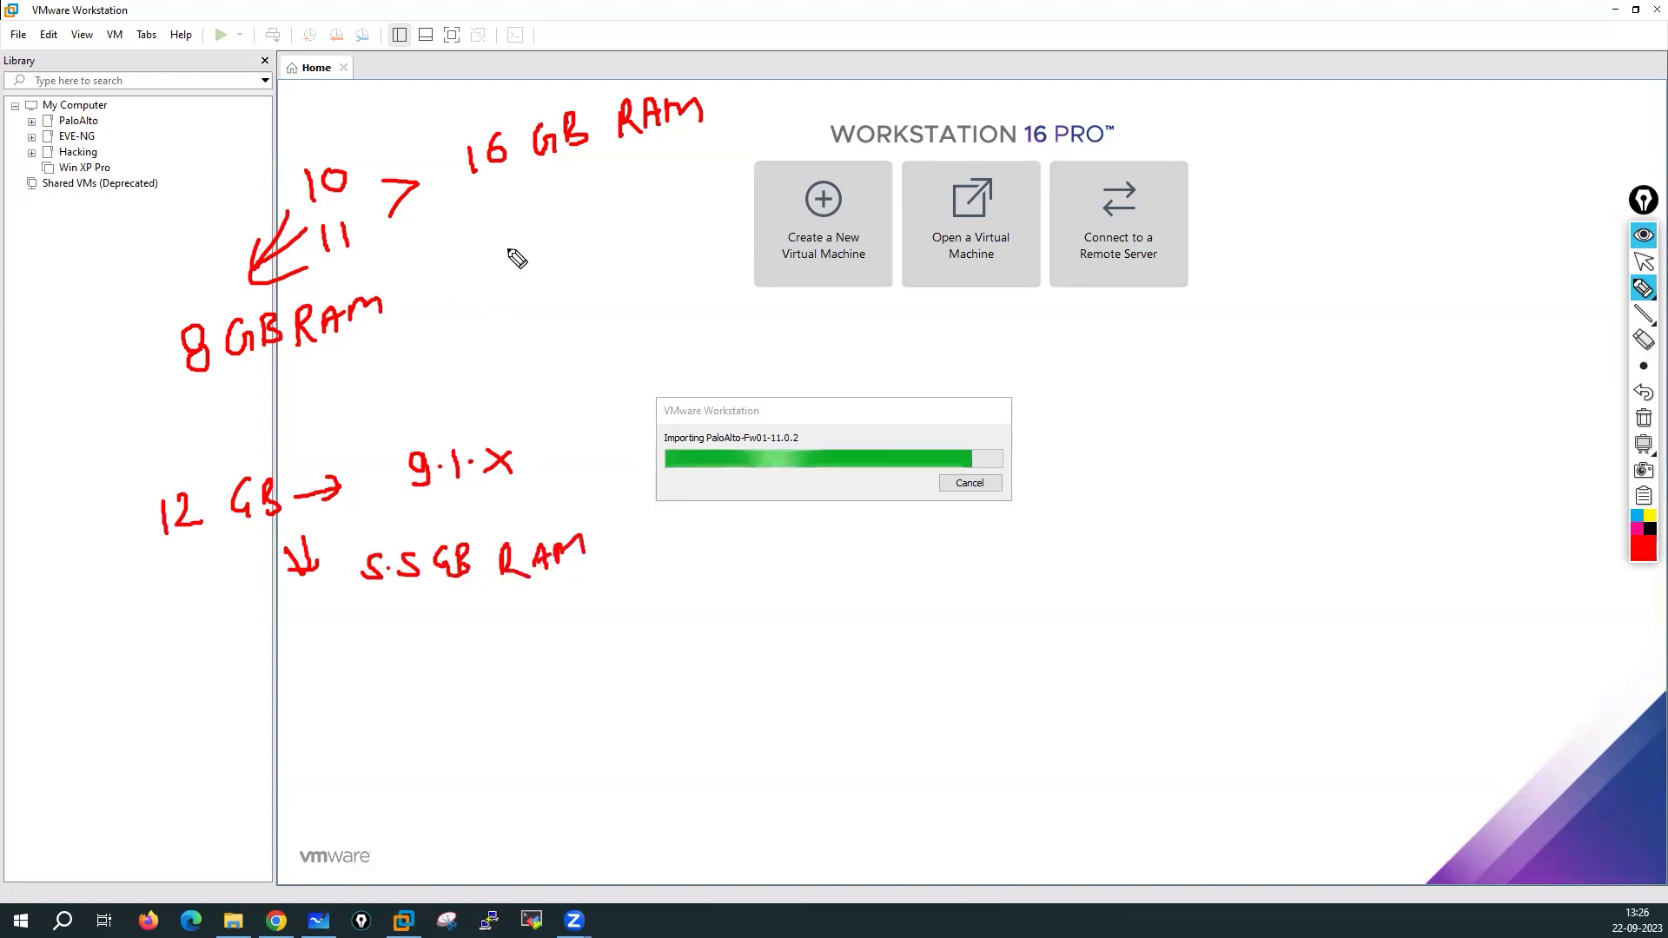
Add a 60 GB HD SSD disk note with arrows pointing to it
mouse_move(476, 244)
left_mouse_down()
mouse_move(480, 265)
mouse_move(561, 253)
left_mouse_up()
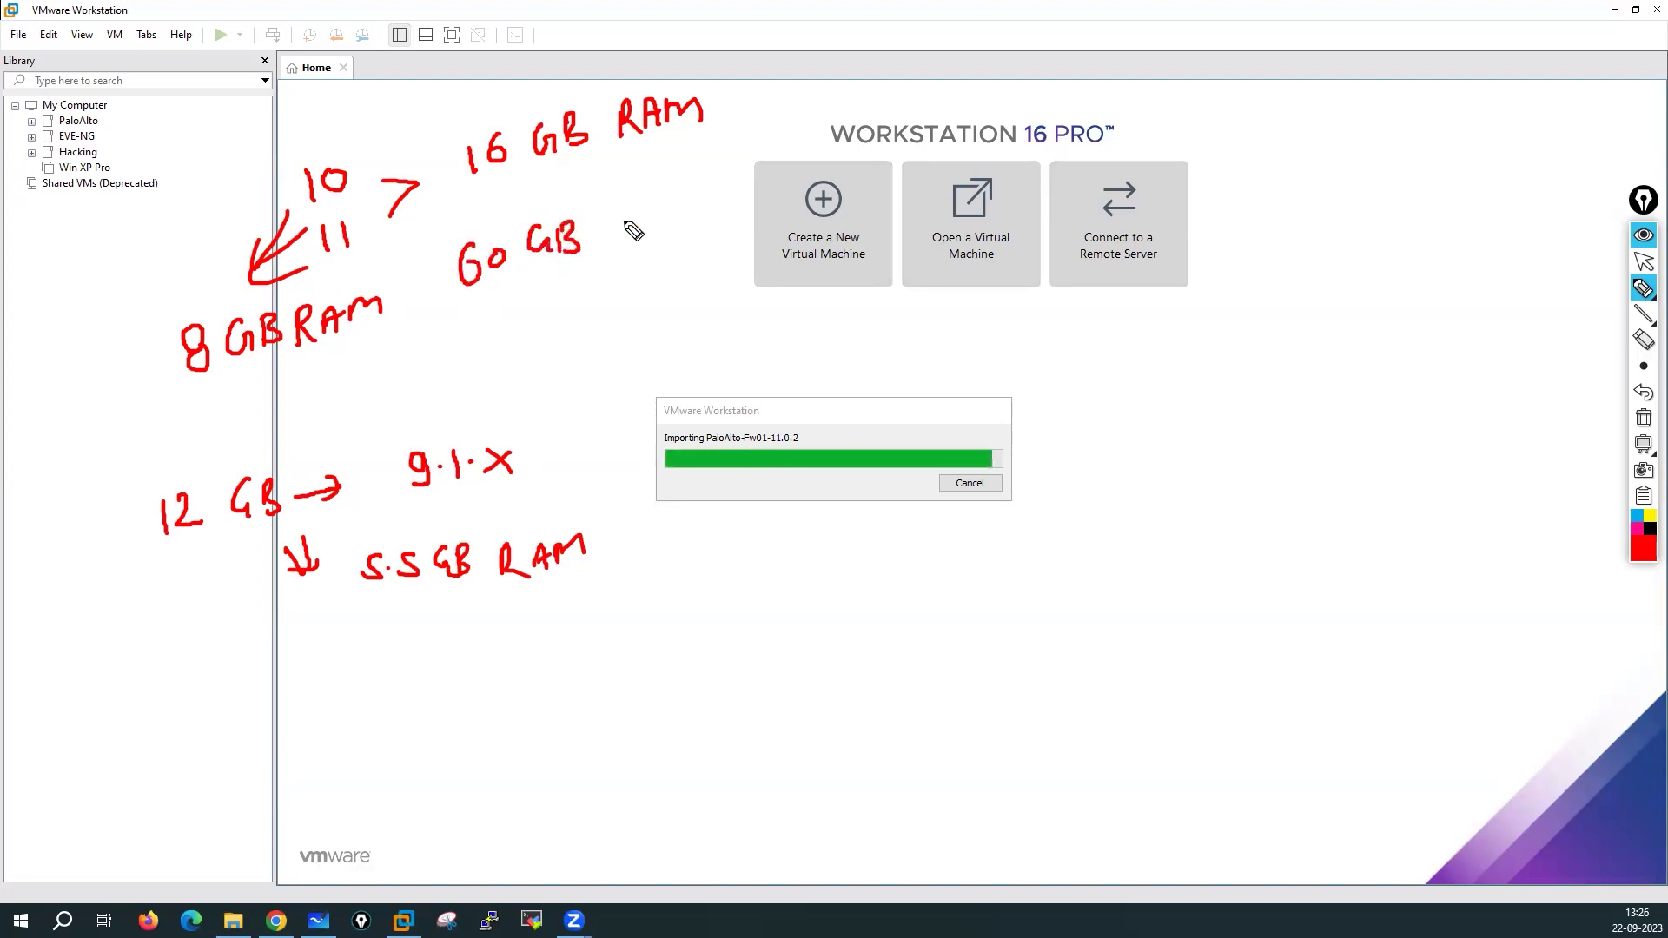
mouse_move(617, 207)
left_mouse_down()
mouse_move(616, 232)
mouse_move(634, 219)
left_mouse_up()
mouse_move(635, 205)
left_mouse_down()
mouse_move(653, 246)
mouse_move(596, 283)
left_mouse_up()
mouse_move(637, 259)
left_mouse_down()
mouse_move(622, 285)
mouse_move(650, 286)
left_mouse_up()
mouse_move(687, 181)
left_mouse_down()
mouse_move(698, 267)
mouse_move(623, 305)
mouse_move(672, 293)
left_mouse_up()
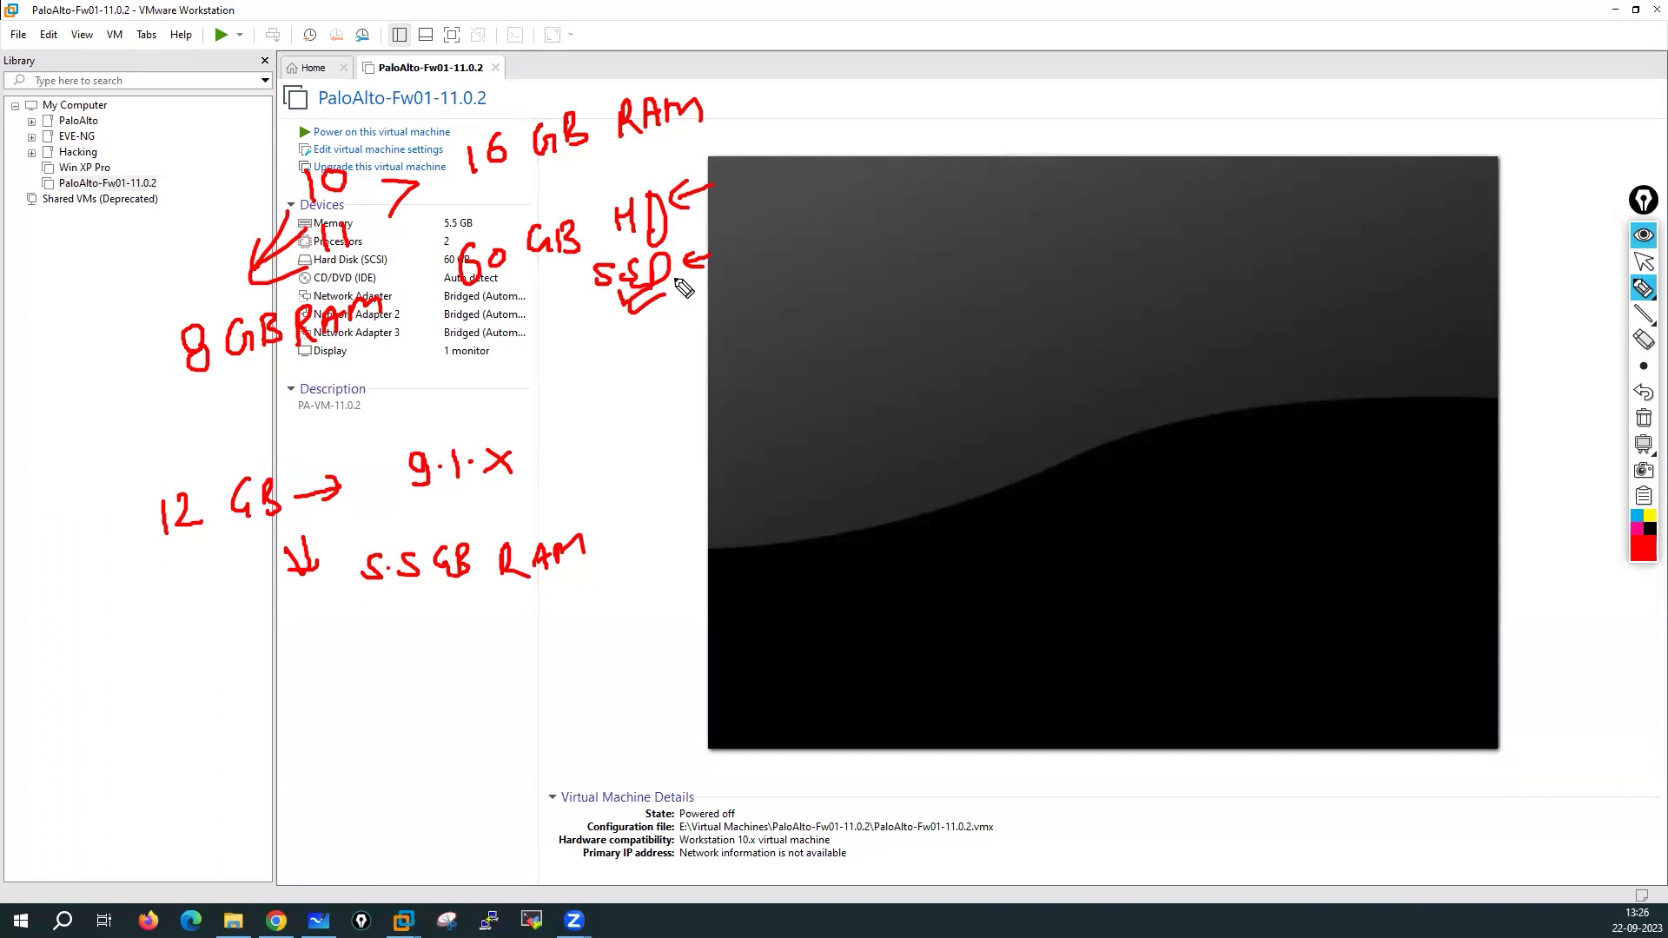
Write 15 beside the 8 GB RAM note, clear all notes, and open the VM settings
mouse_move(57, 280)
left_mouse_down()
mouse_move(62, 319)
mouse_move(81, 291)
mouse_move(87, 304)
left_mouse_up()
mouse_move(82, 278)
left_mouse_down()
mouse_move(112, 299)
mouse_move(77, 266)
left_mouse_up()
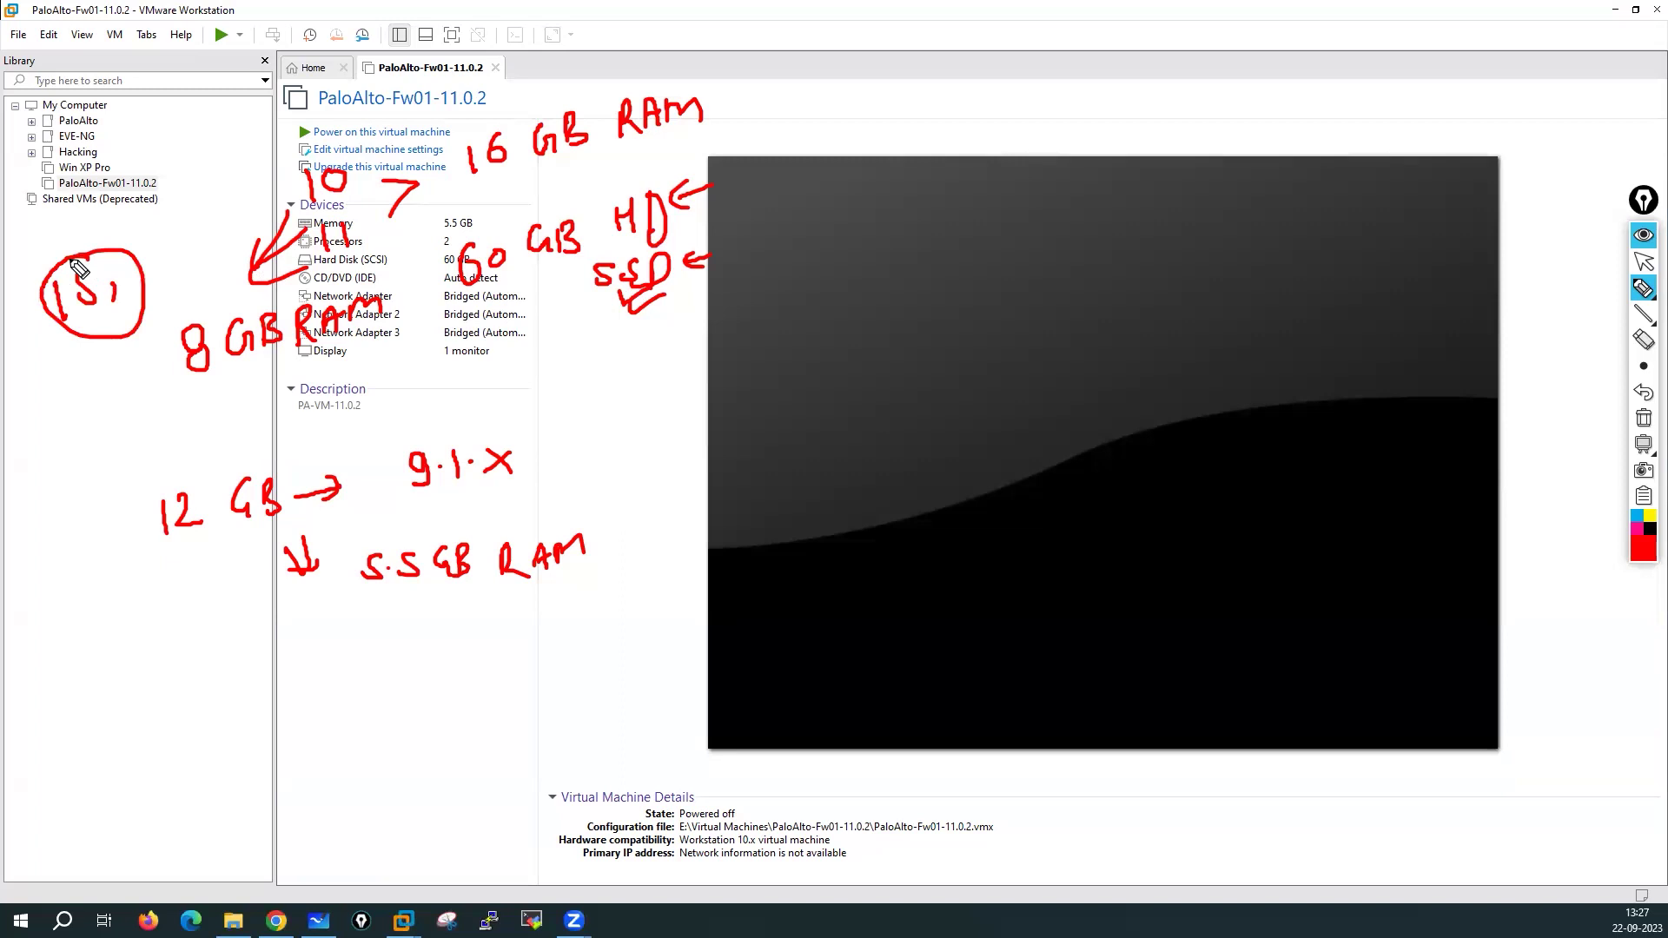
left_click(1644, 418)
left_click(1643, 265)
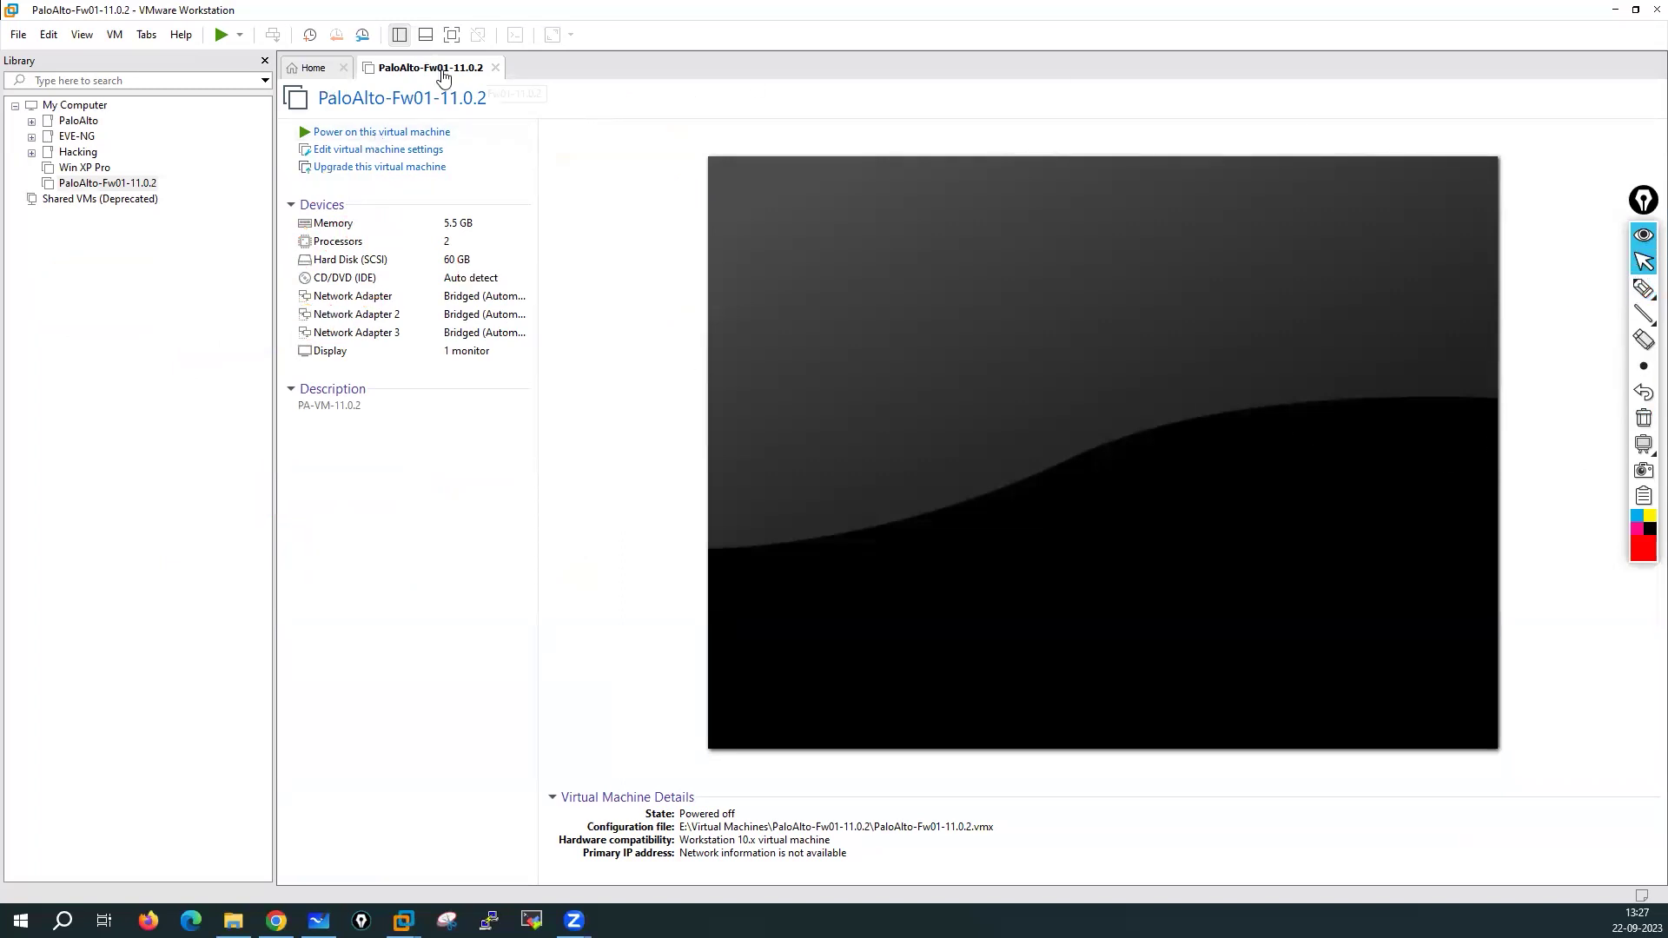
left_click(364, 152)
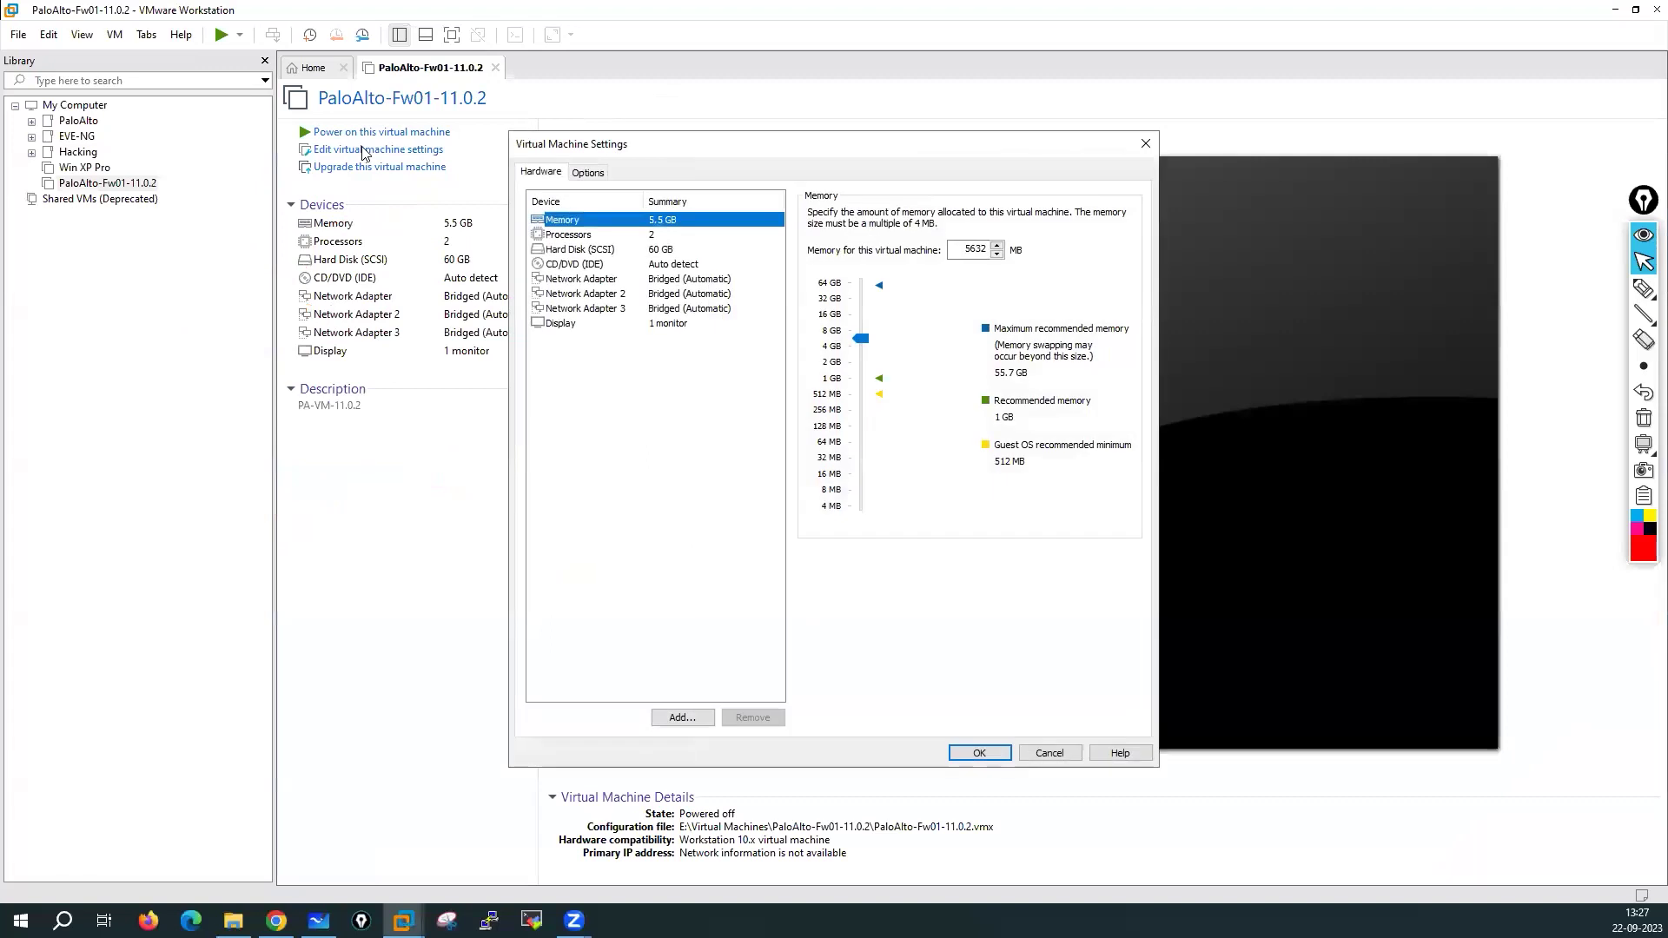
Refresh the VM's folder listing in Explorer, then hide the window again
left_click(233, 921)
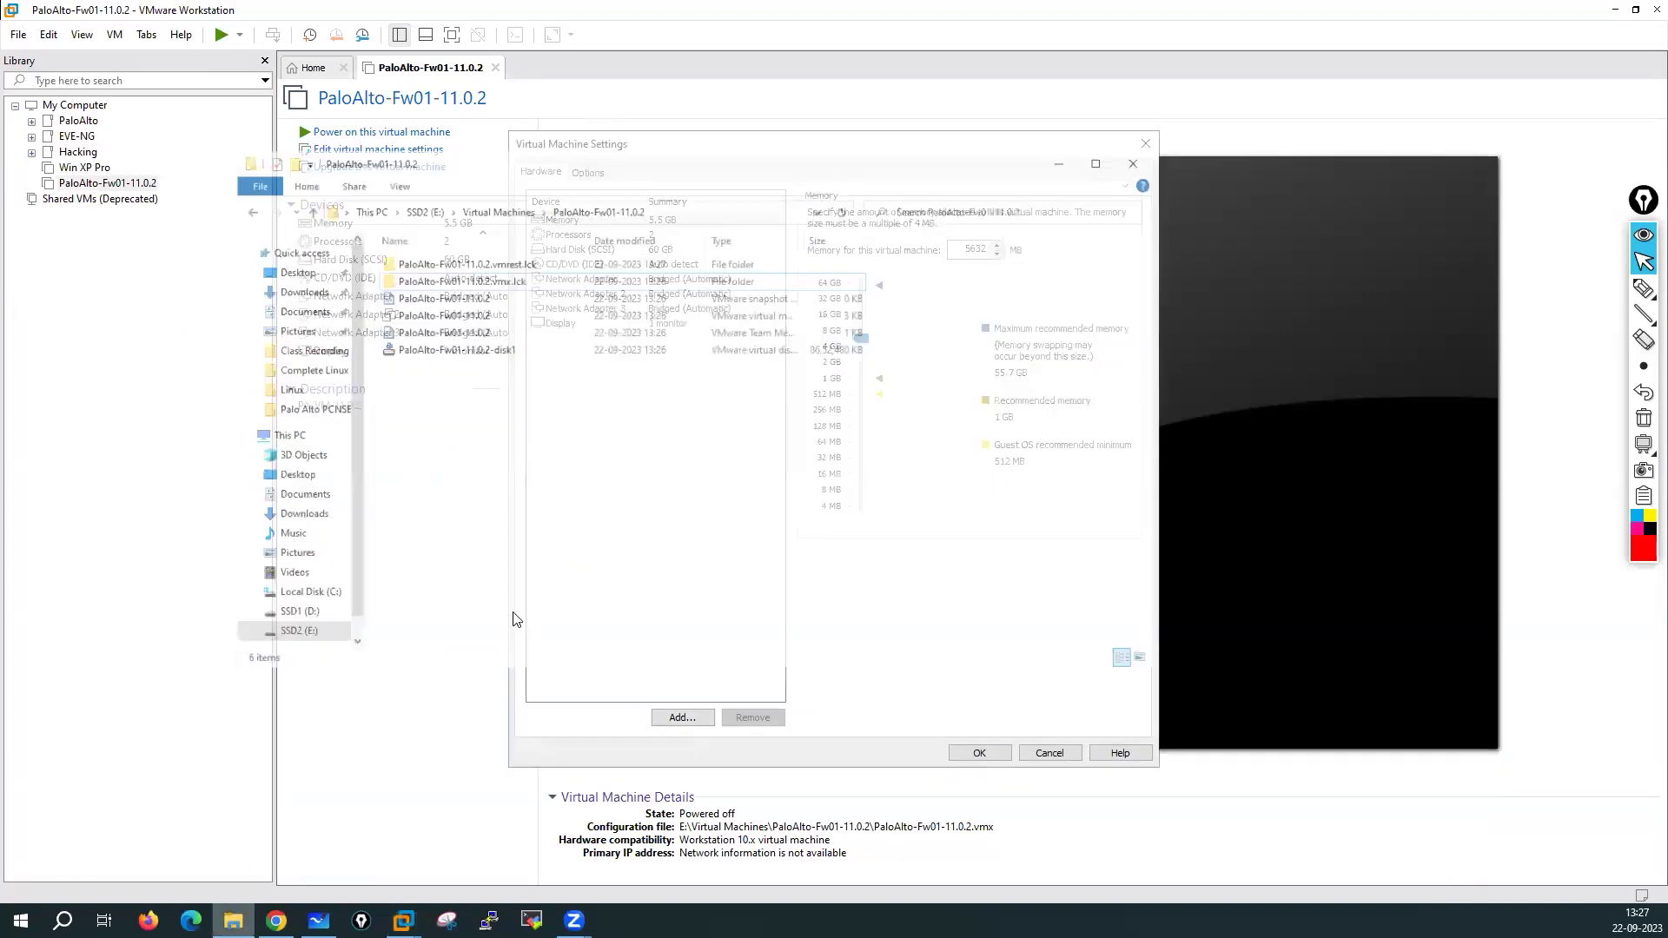
right_click(524, 363)
left_click(559, 435)
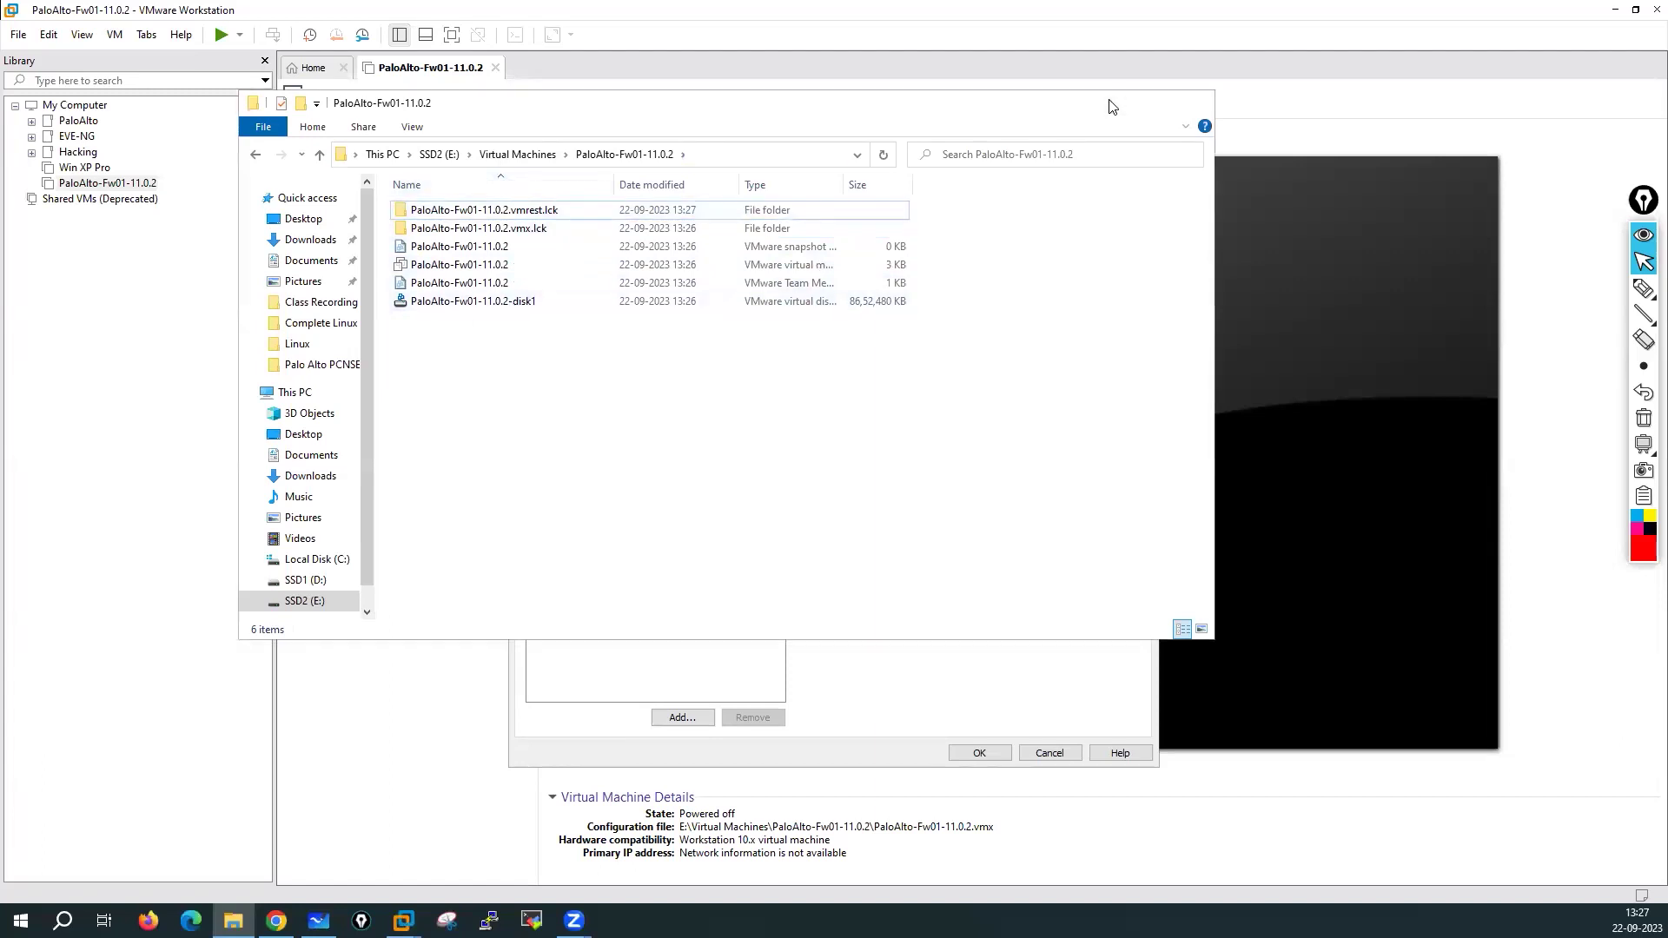
left_click(1112, 106)
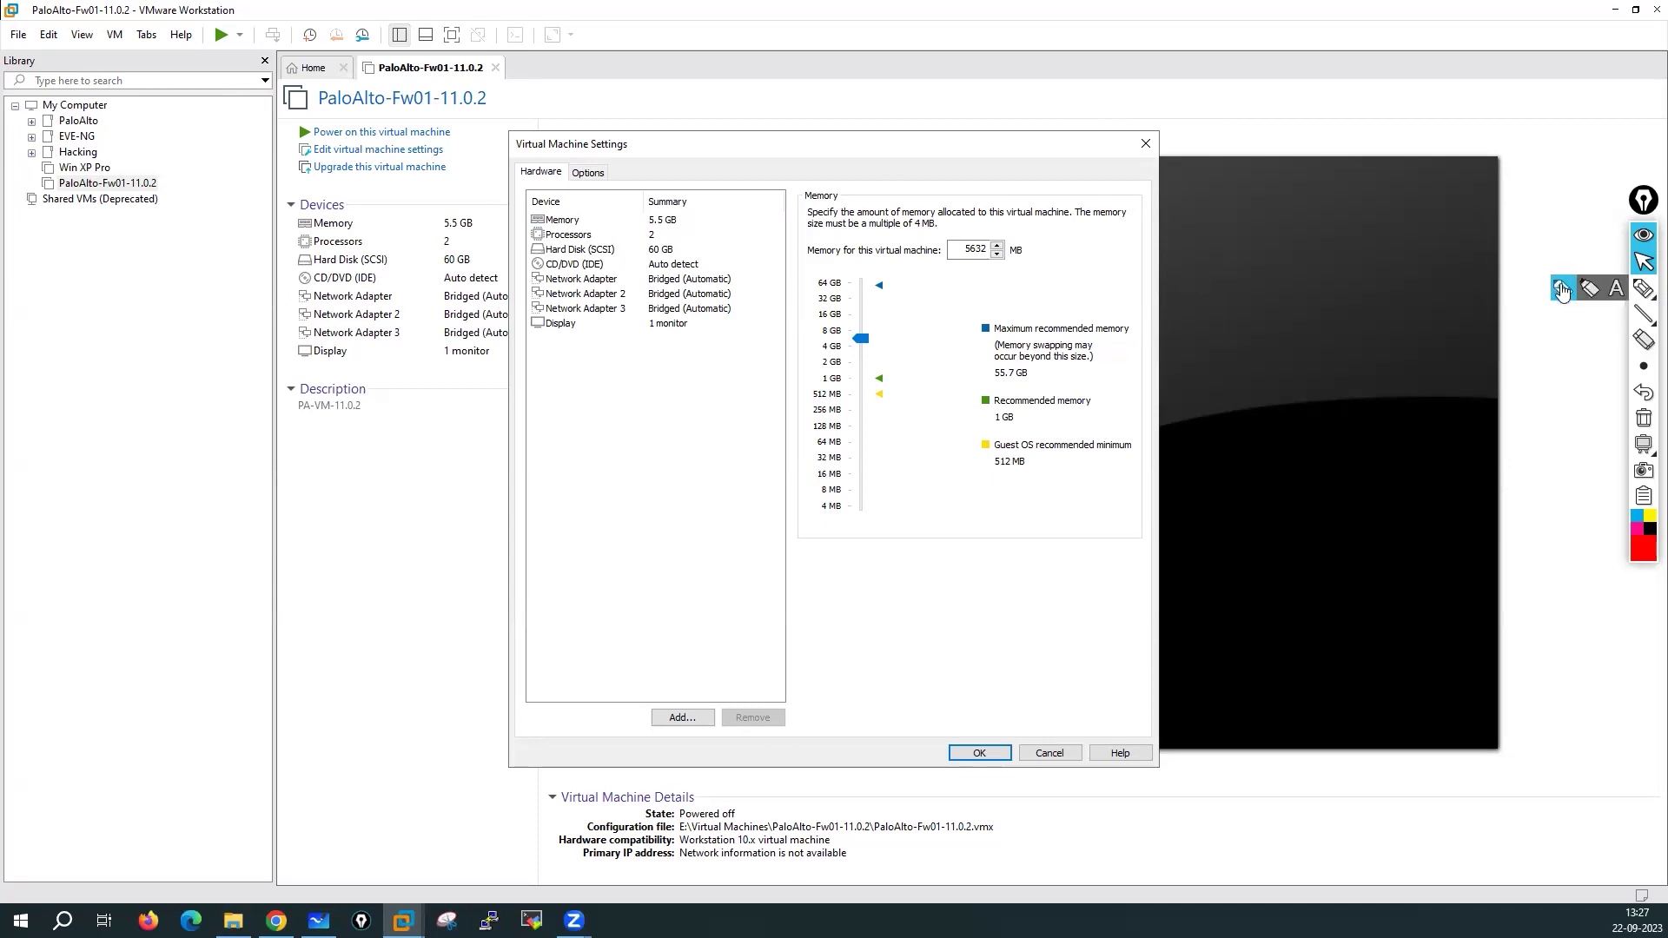
Circle the 5.5 GB memory and bracket the three network adapters, then clear the marks
left_click(1643, 288)
mouse_move(670, 207)
left_mouse_down()
mouse_move(638, 217)
mouse_move(692, 223)
mouse_move(673, 196)
mouse_move(685, 251)
left_mouse_up()
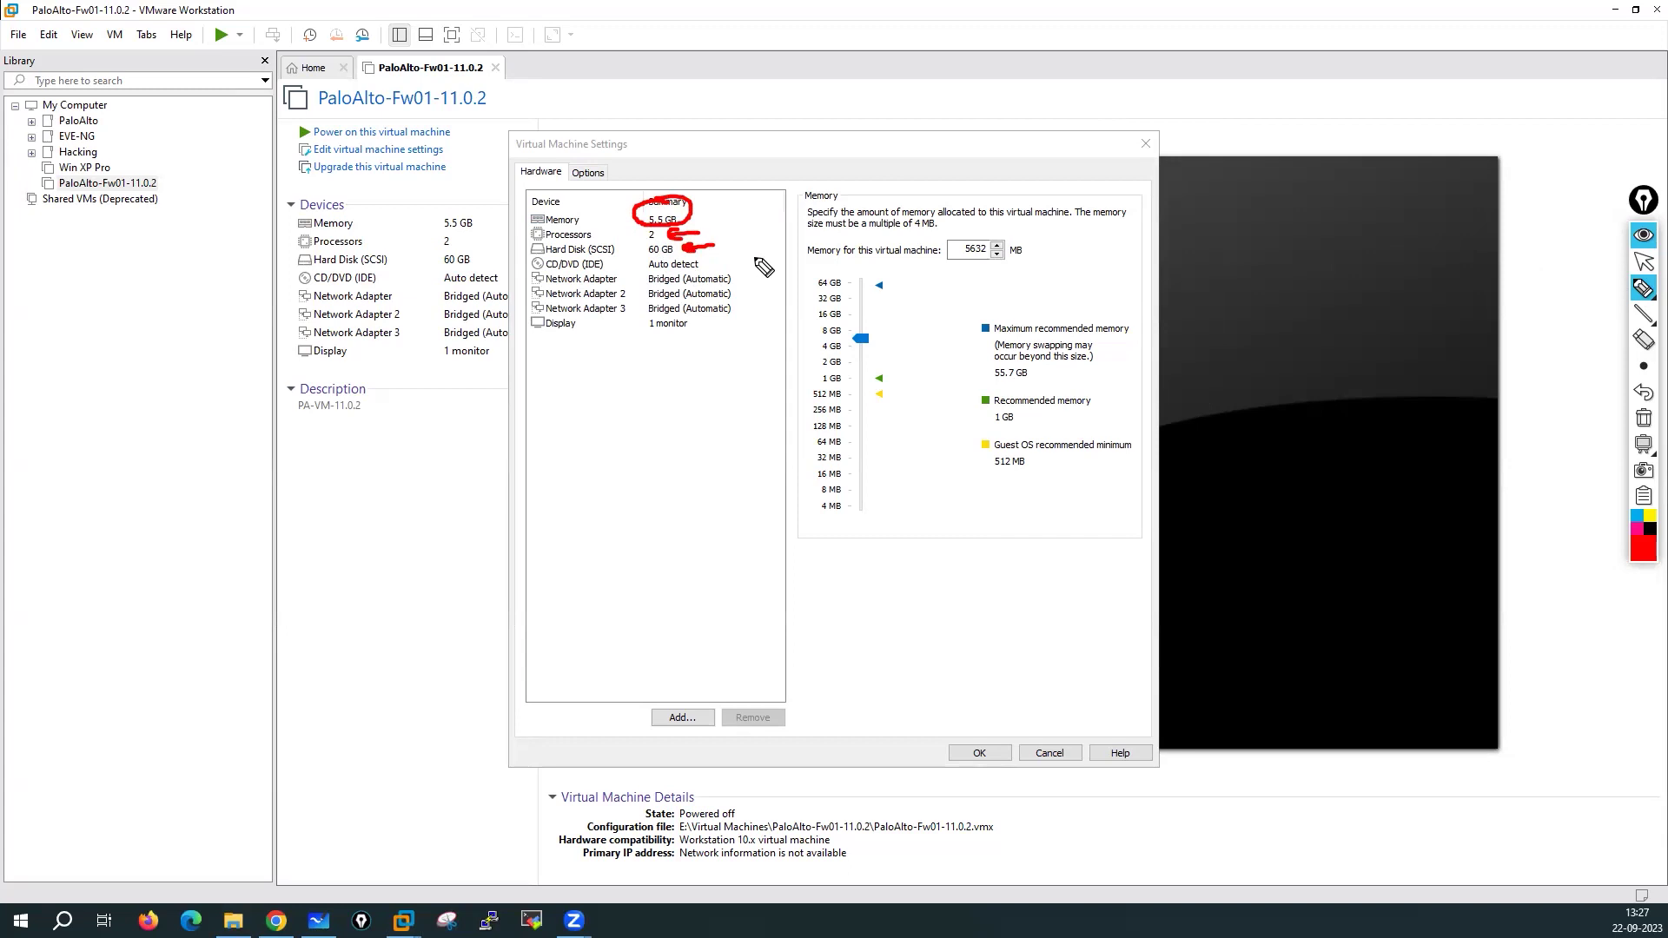
mouse_move(551, 270)
left_mouse_down()
mouse_move(525, 283)
mouse_move(540, 320)
mouse_move(619, 327)
mouse_move(765, 286)
mouse_move(564, 273)
left_mouse_up()
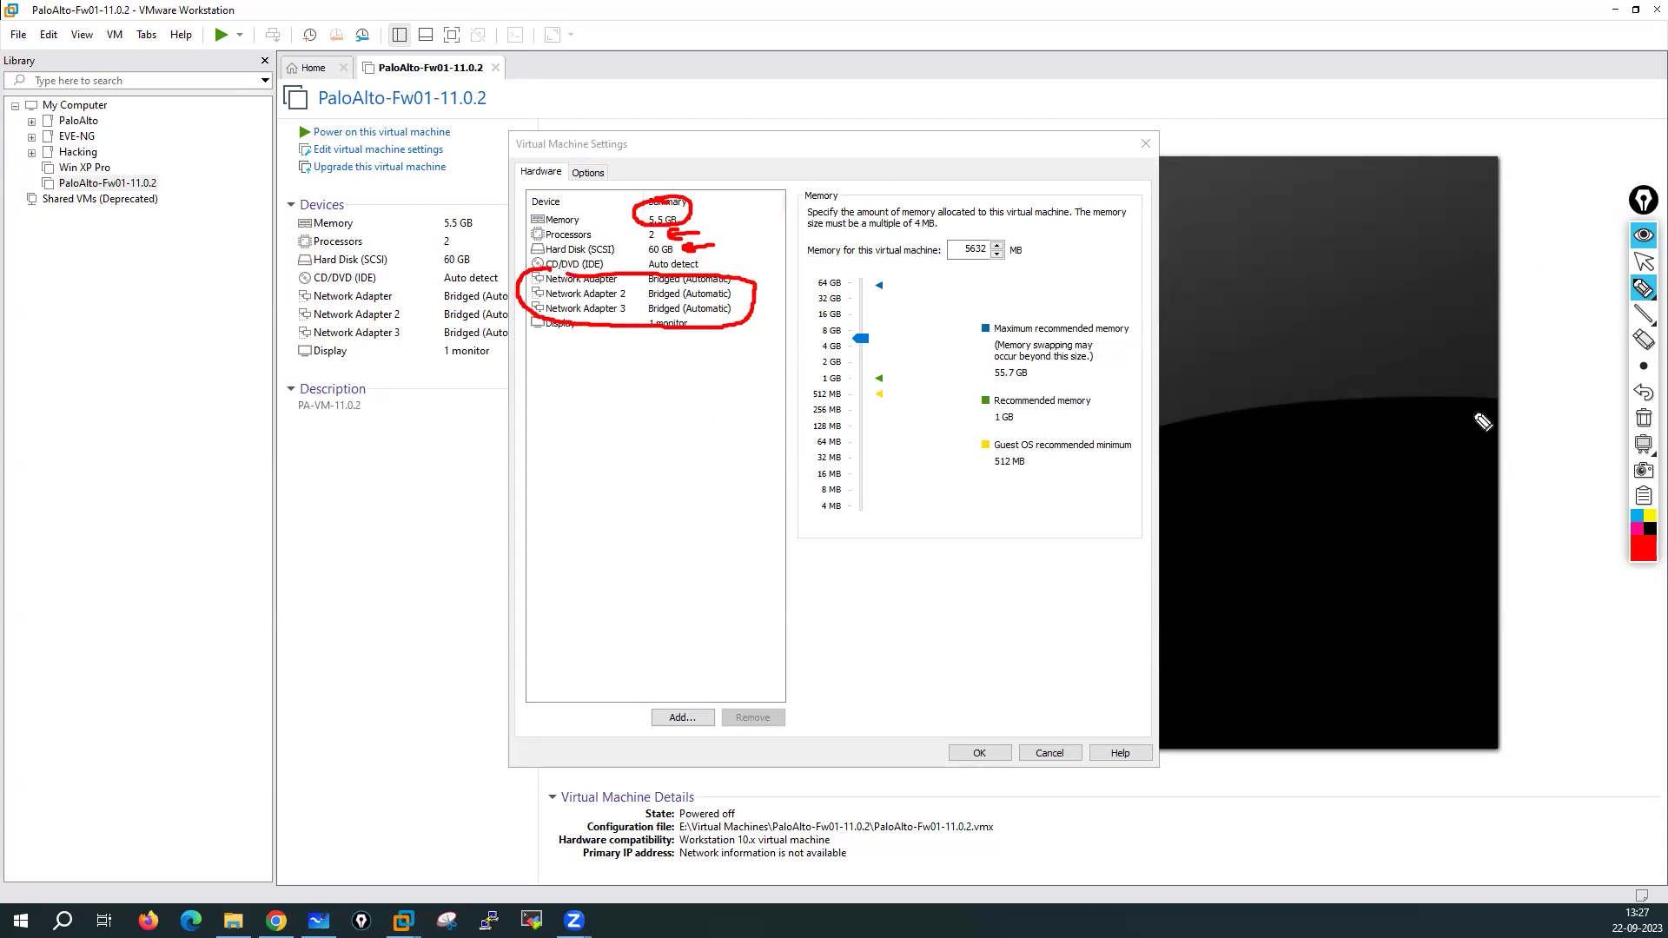
left_click(1643, 418)
left_click(1642, 259)
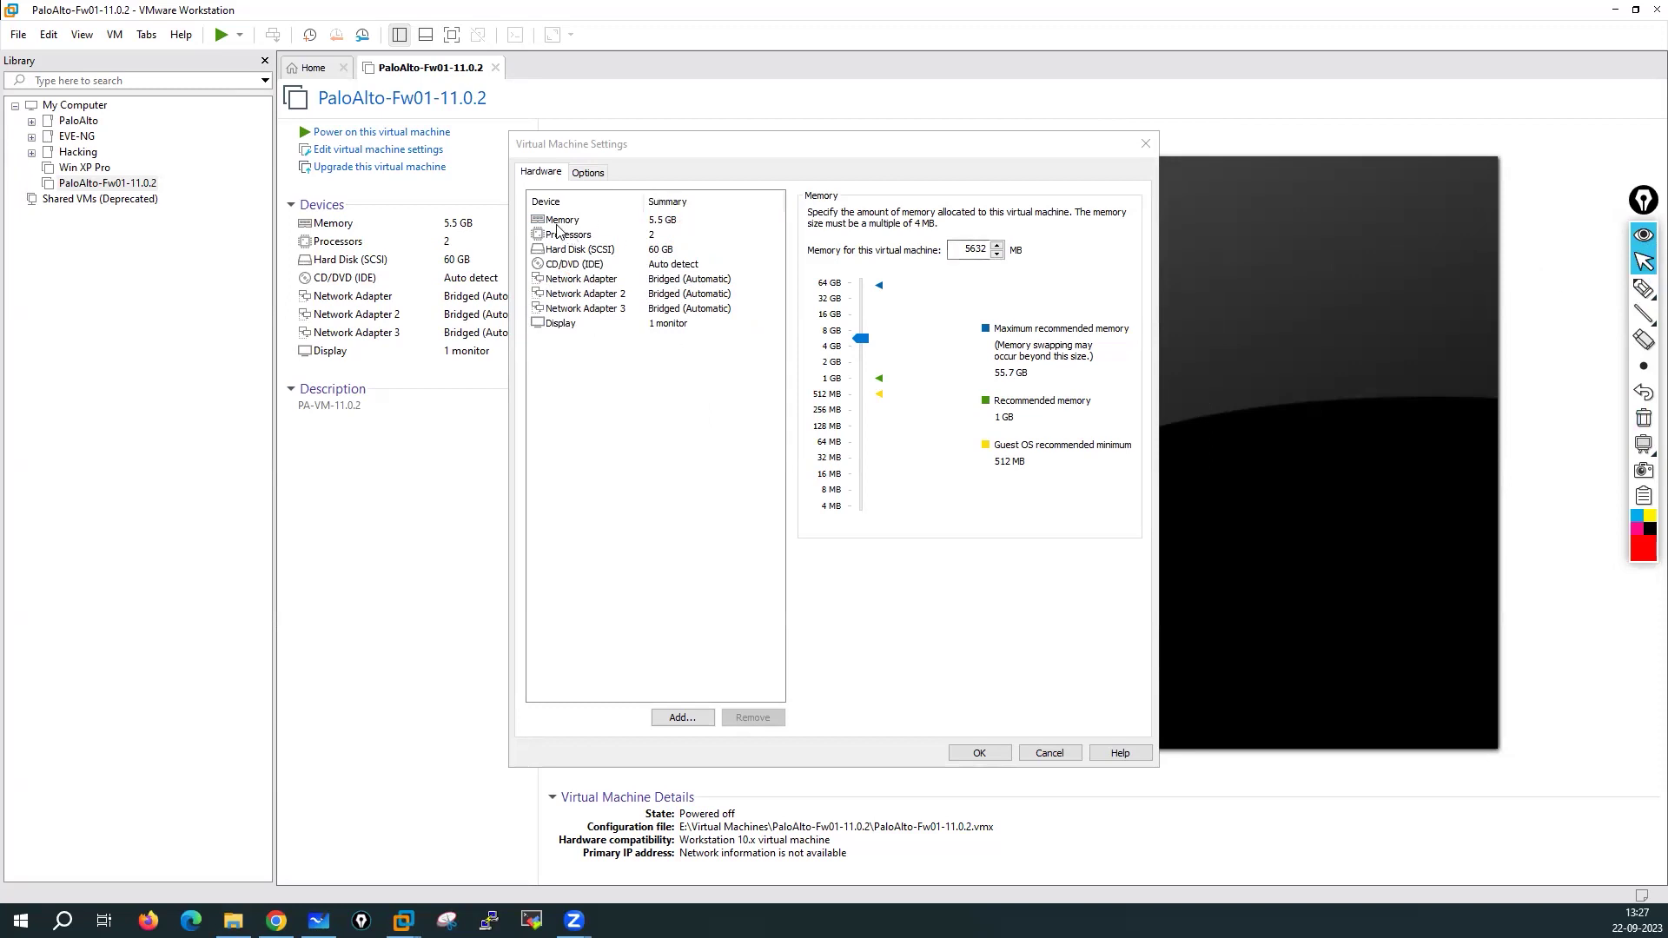
Set the VM's memory to 16 GB (16384 MB)
left_click(557, 223)
left_click(831, 319)
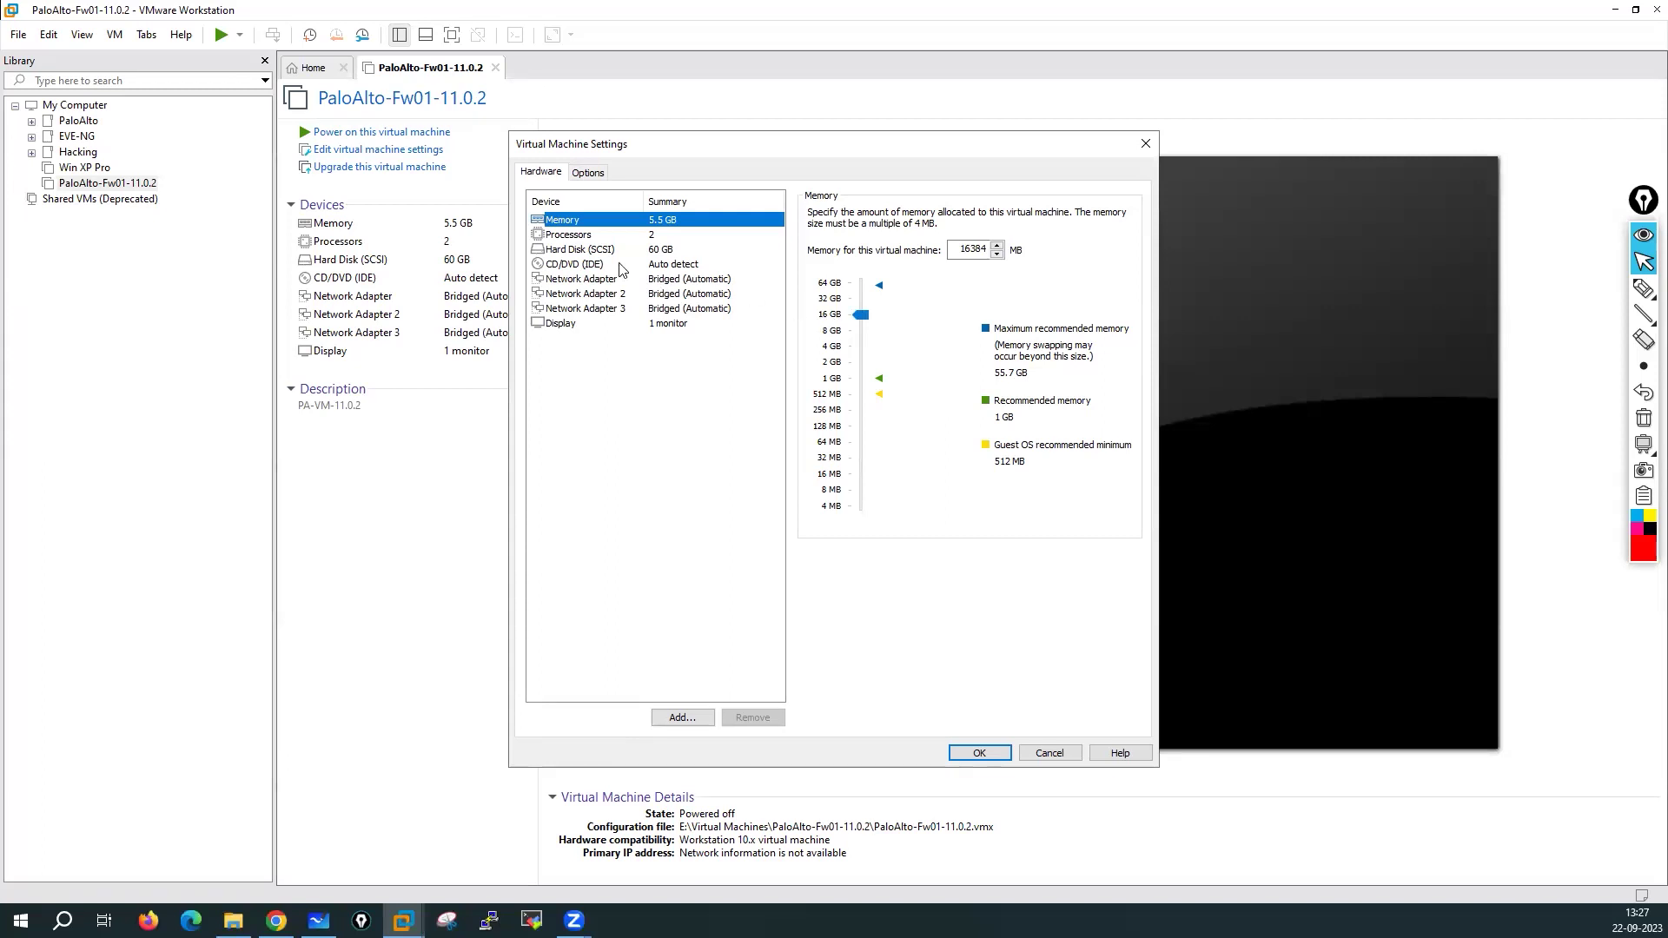
left_click(561, 236)
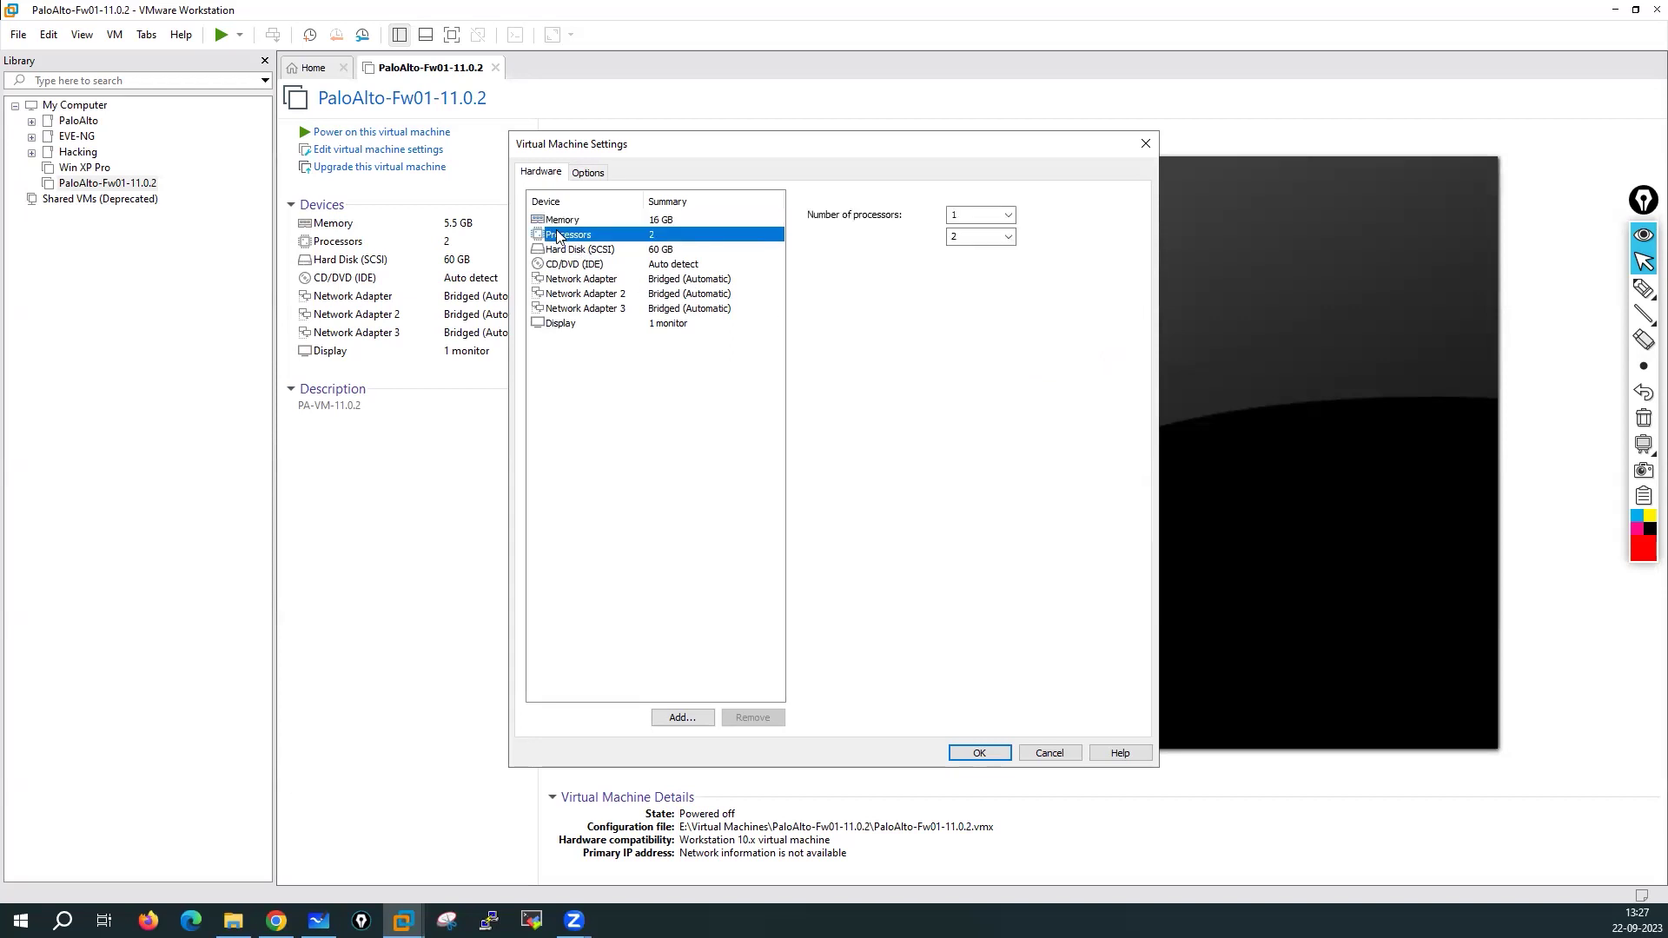
right_click(841, 920)
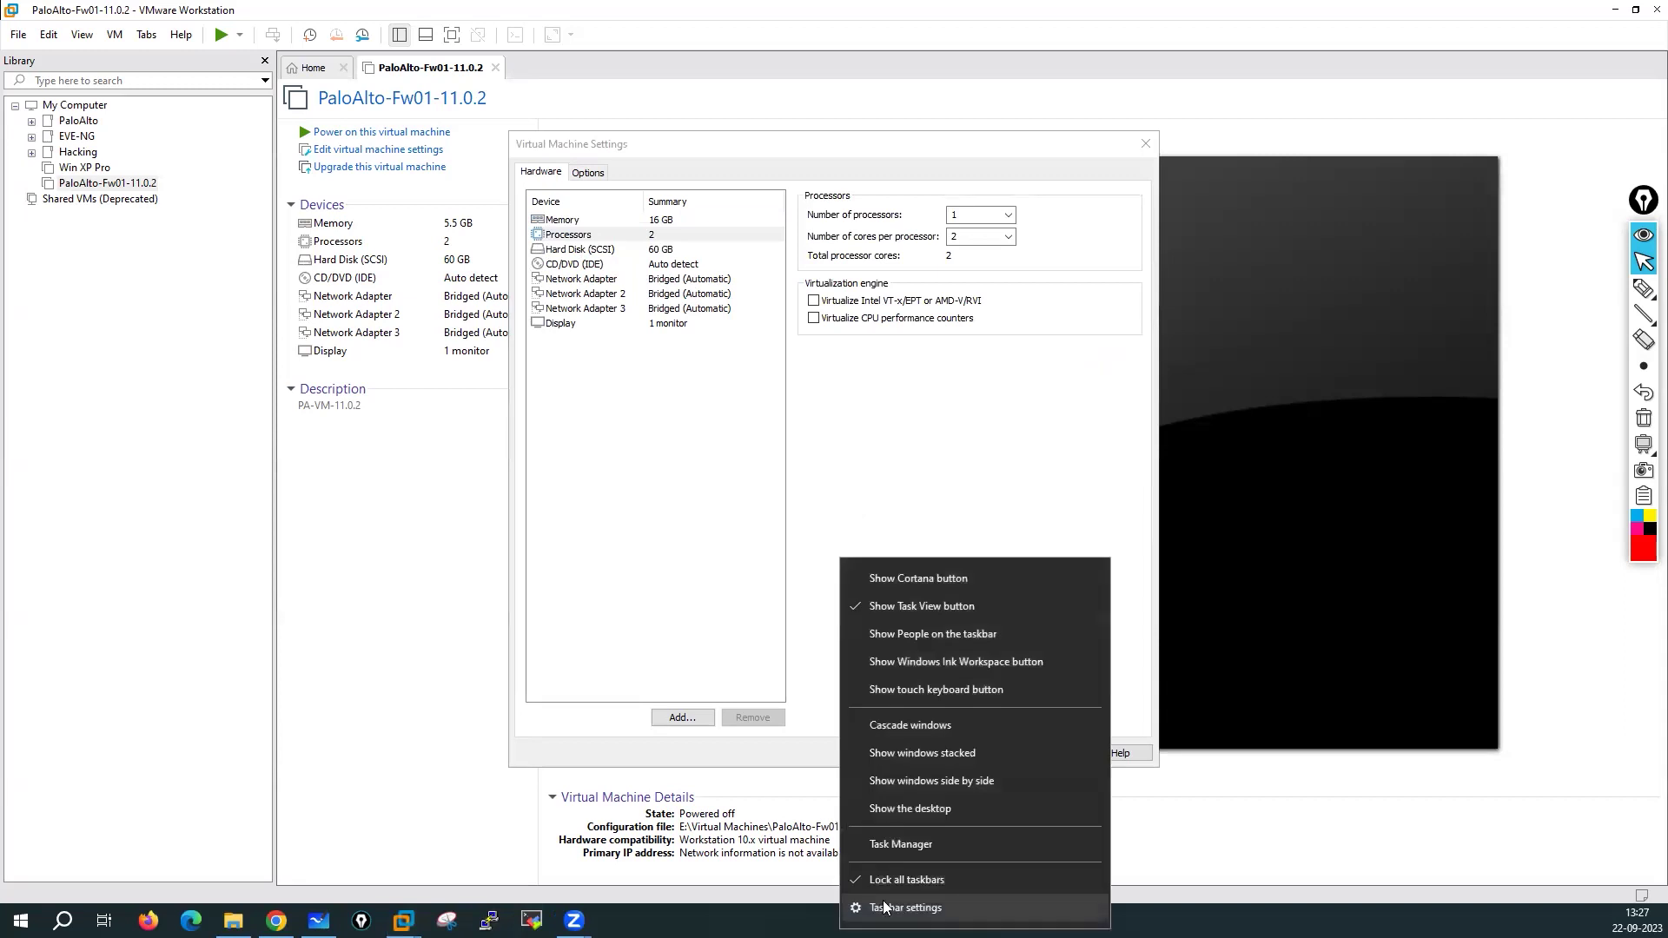
left_click(898, 848)
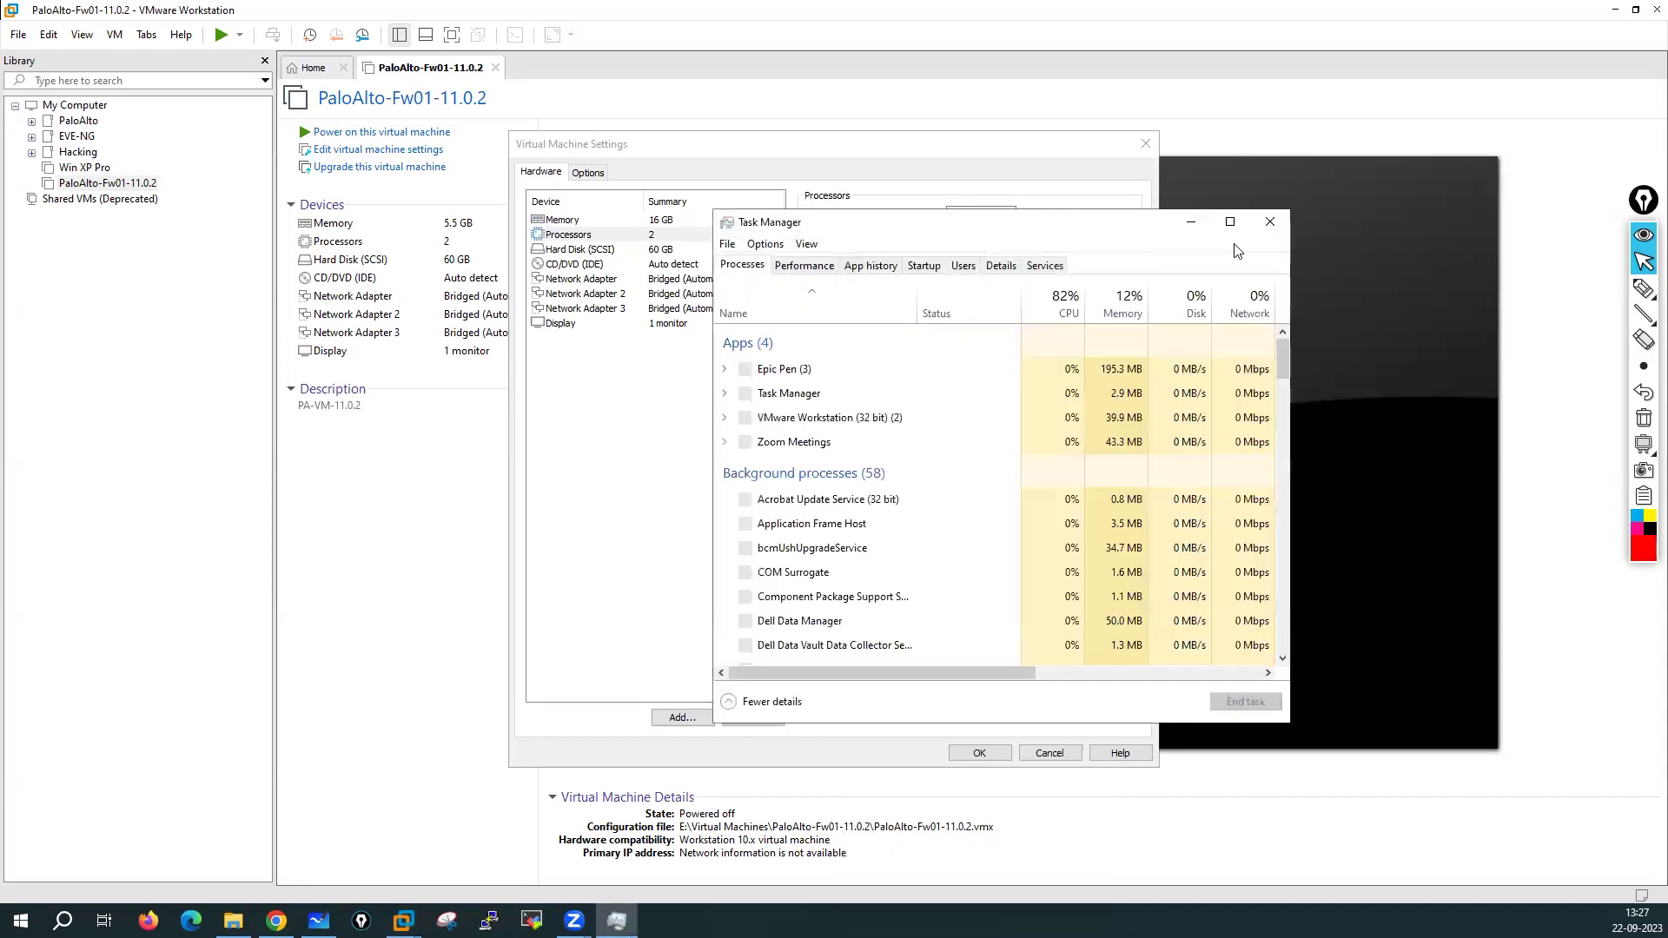
left_click(1230, 221)
left_click(90, 52)
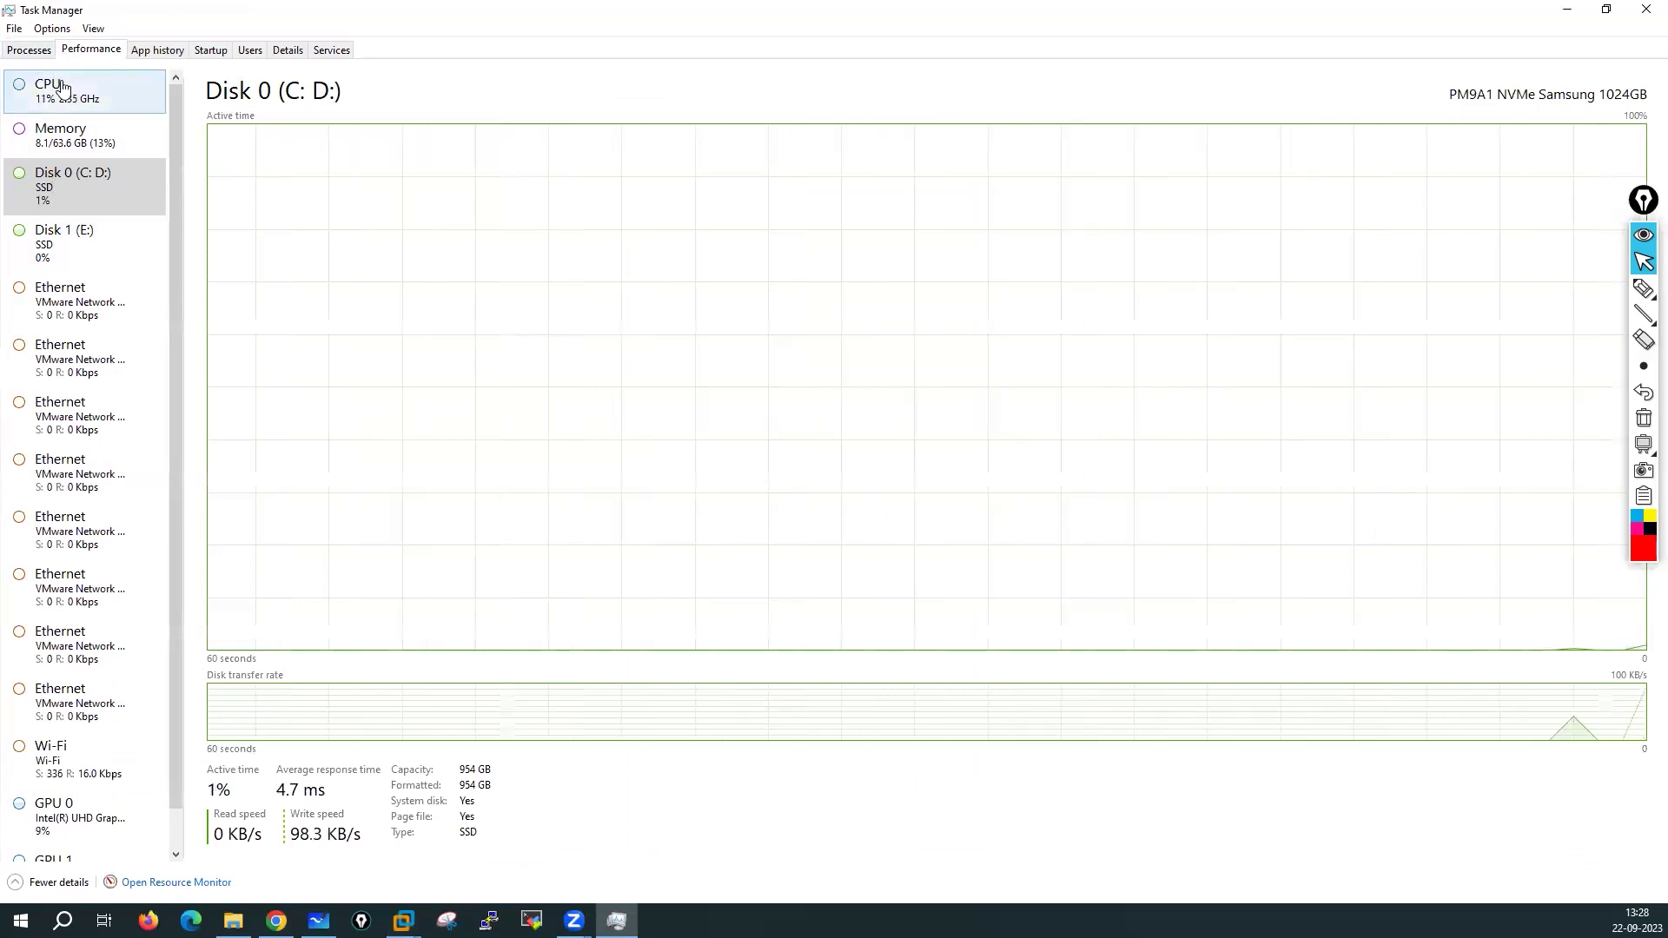
left_click(79, 106)
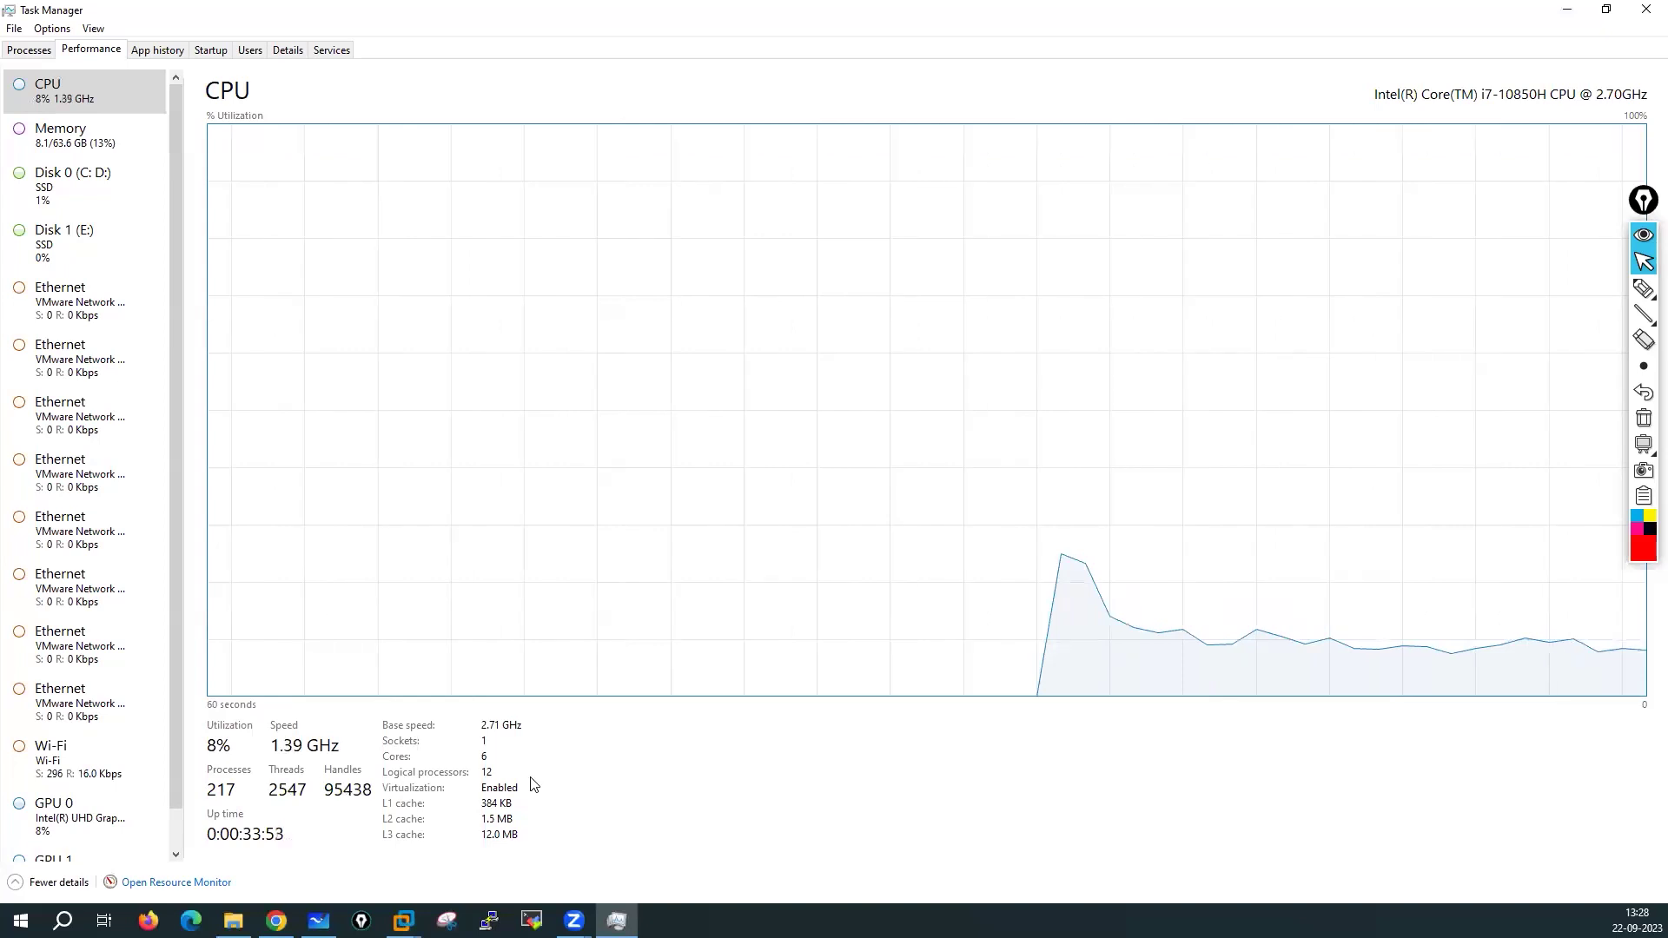
left_click(82, 132)
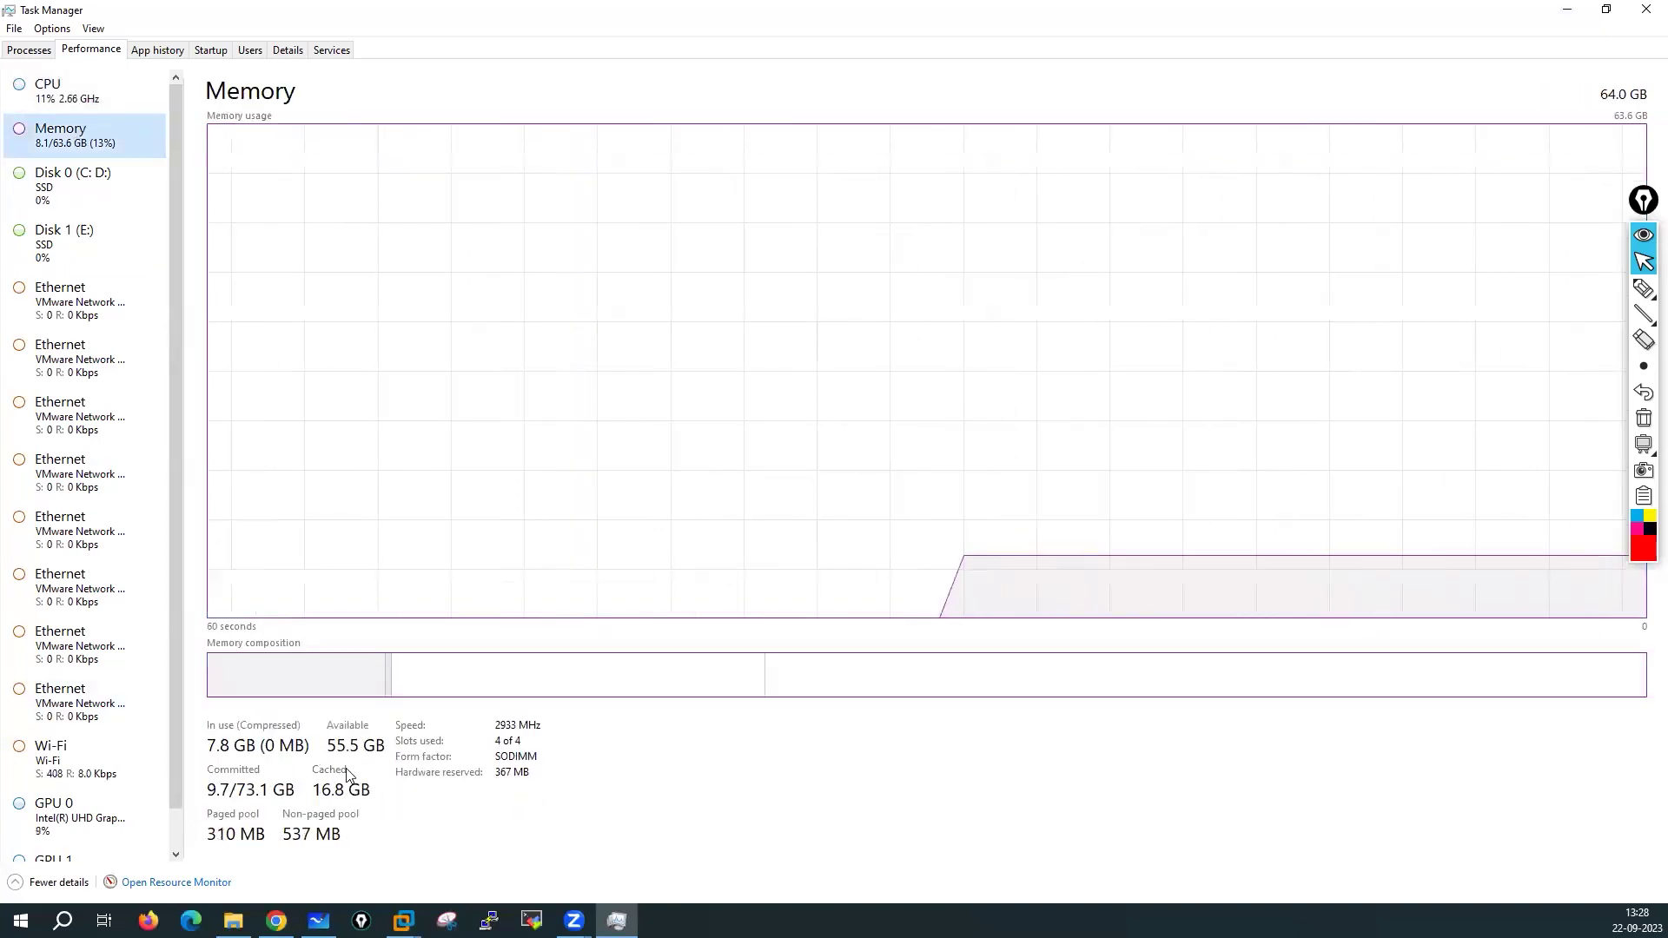
left_click(74, 192)
left_click(73, 221)
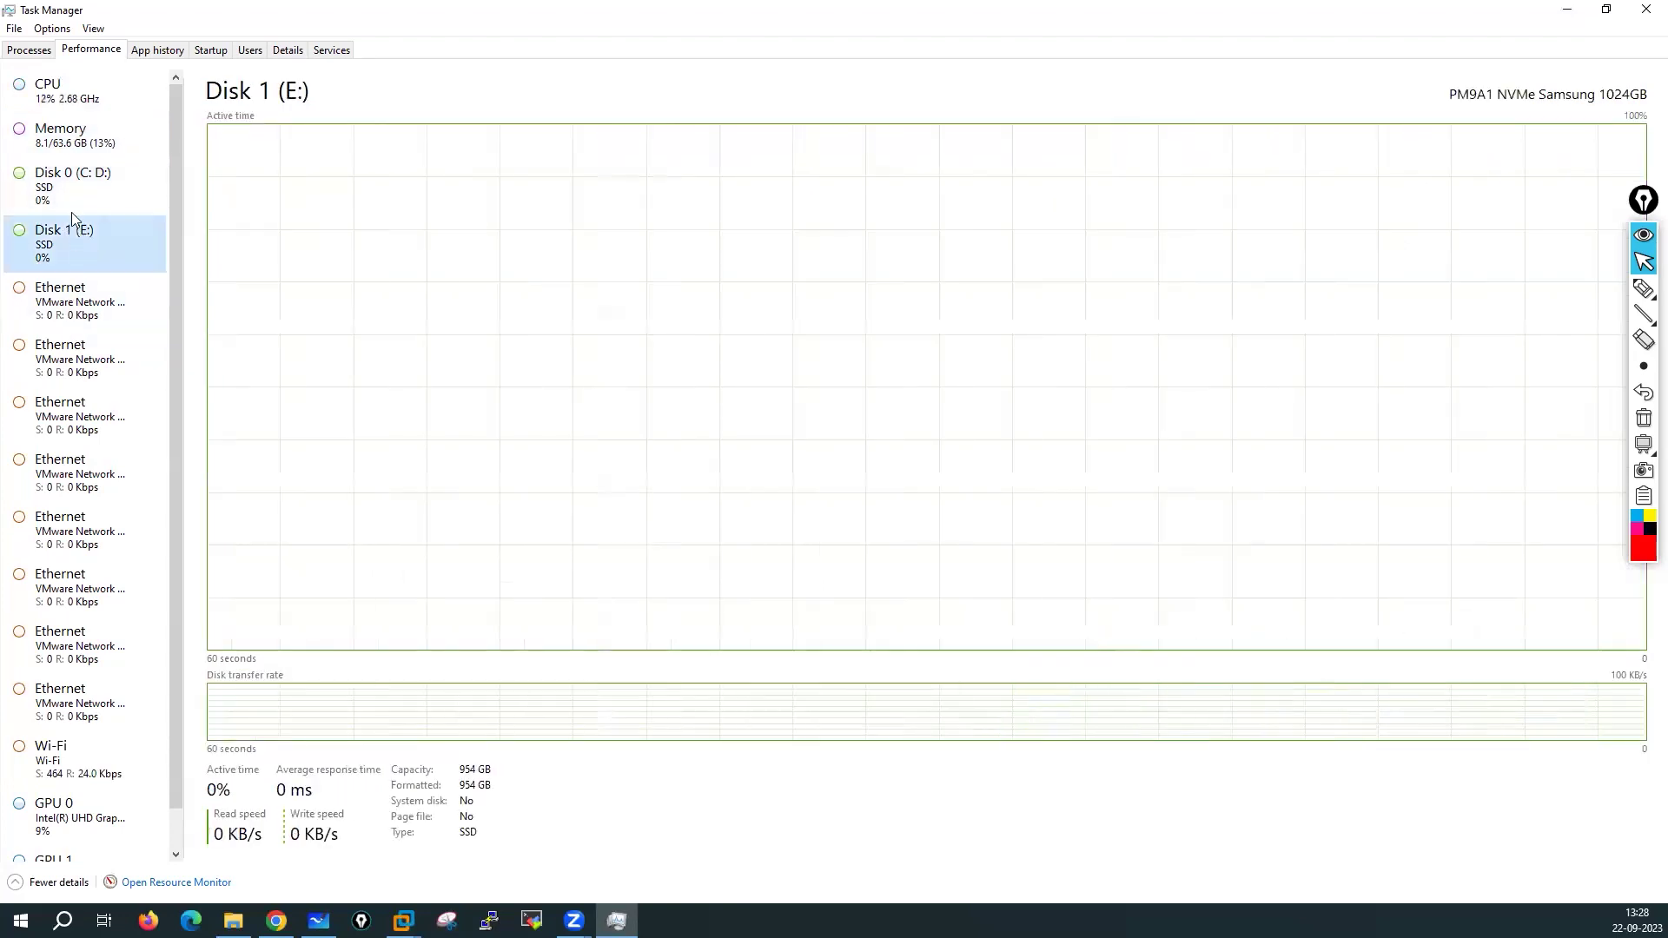
left_click(68, 189)
left_click(70, 244)
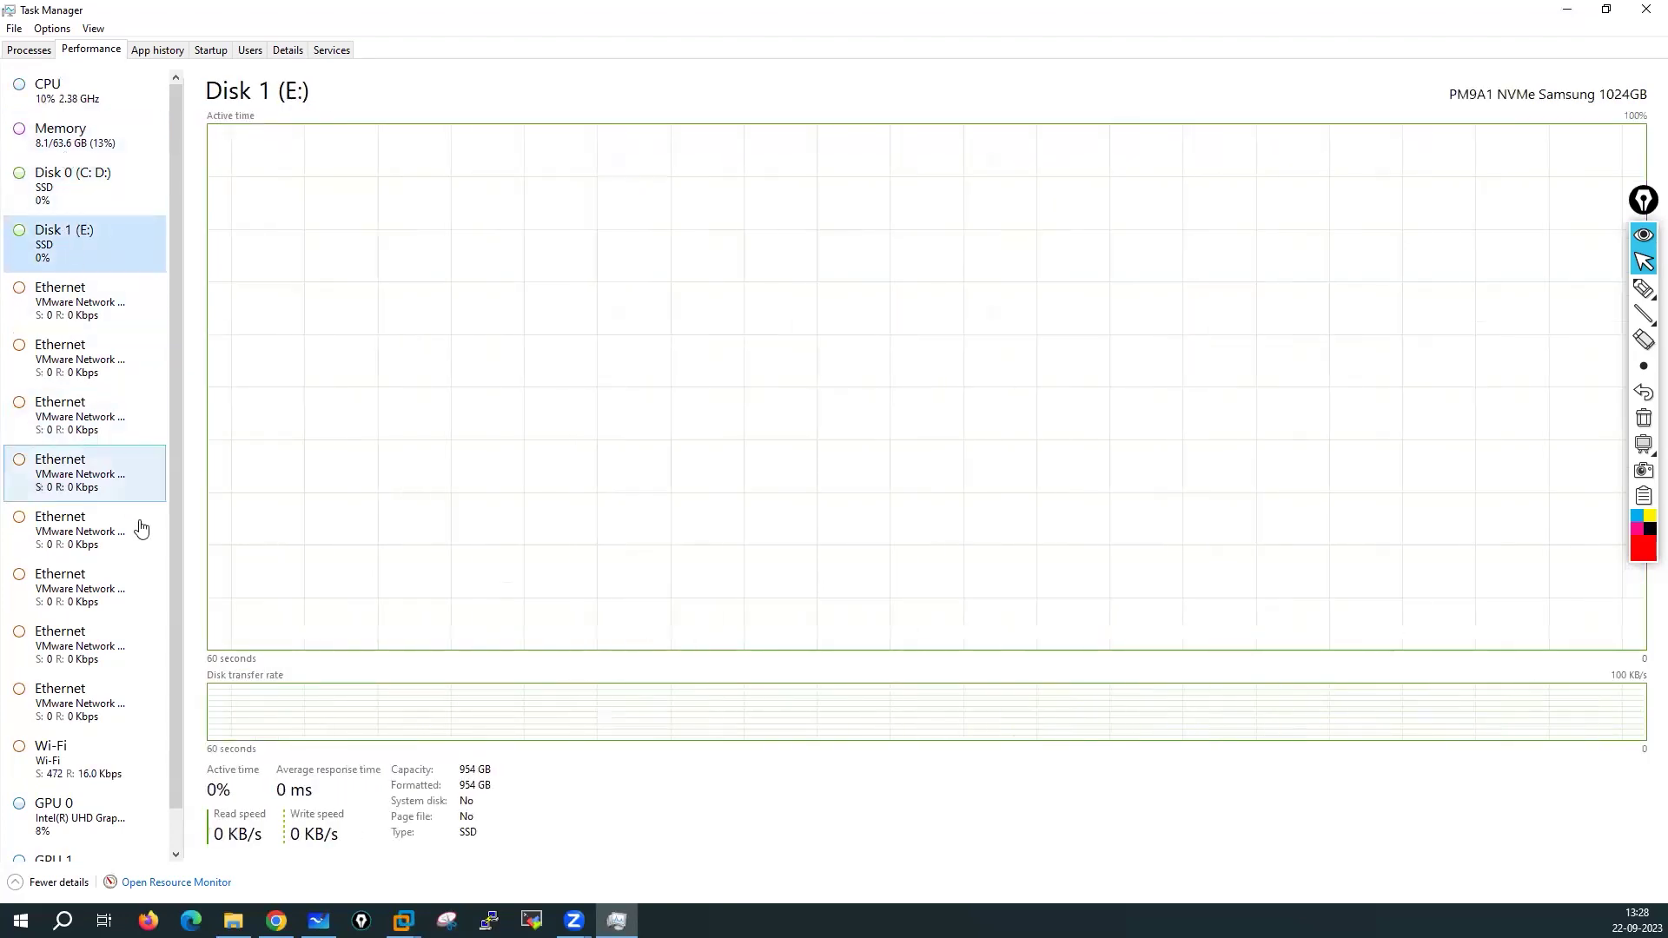
scroll(141, 527, "down", 1)
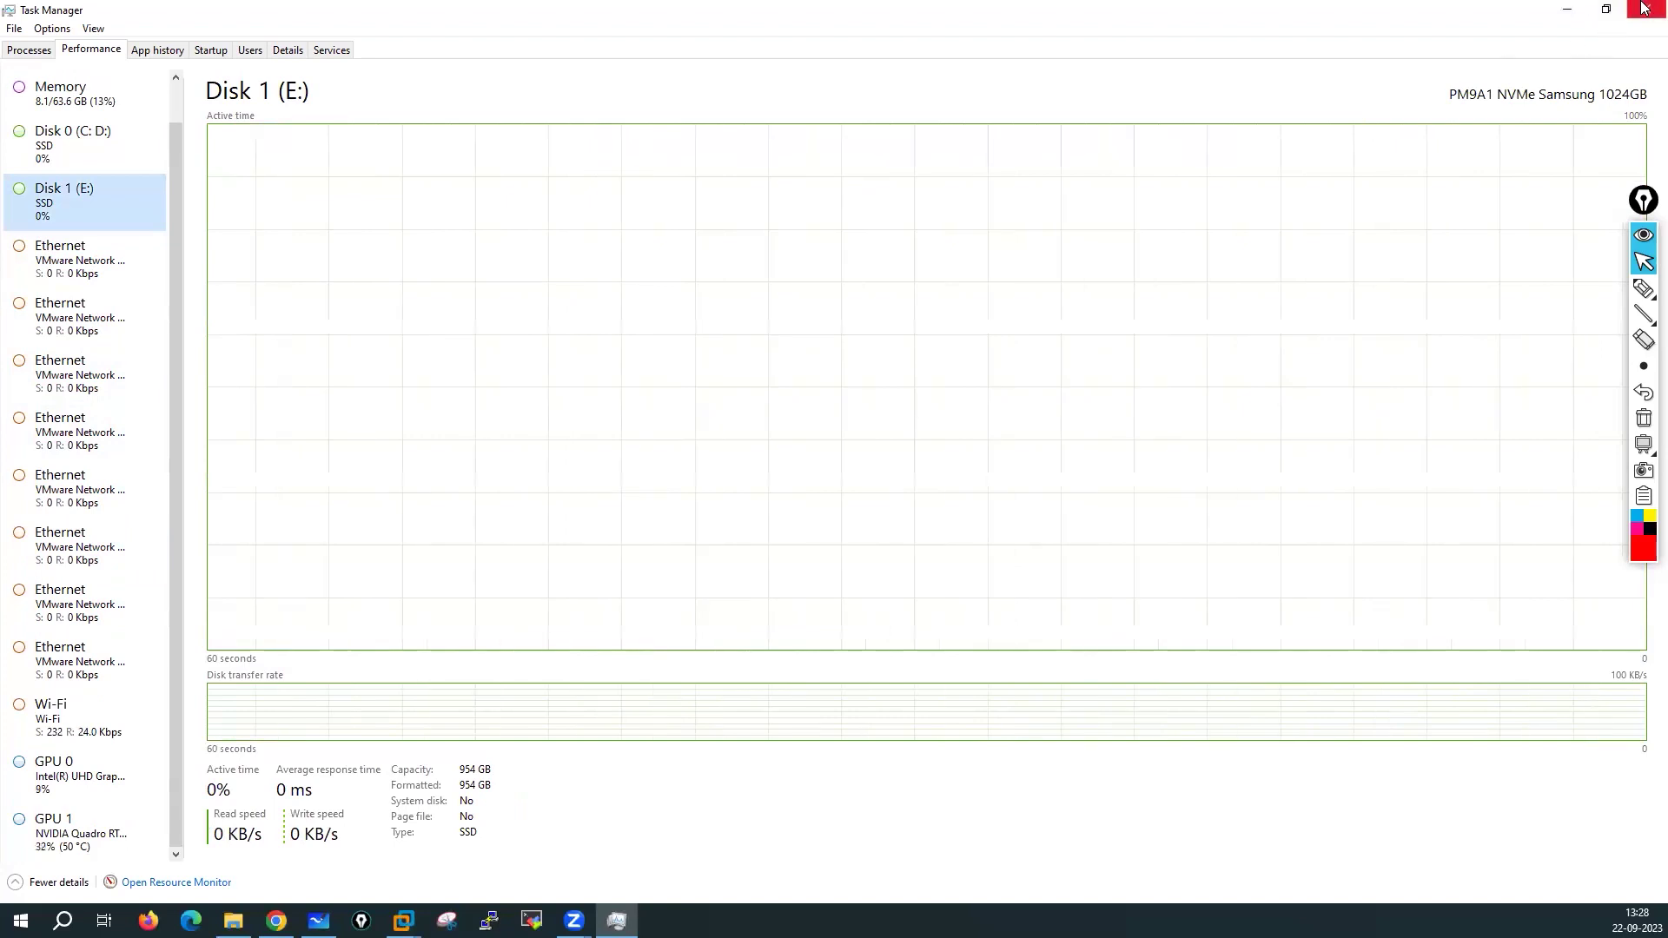
left_click(1643, 7)
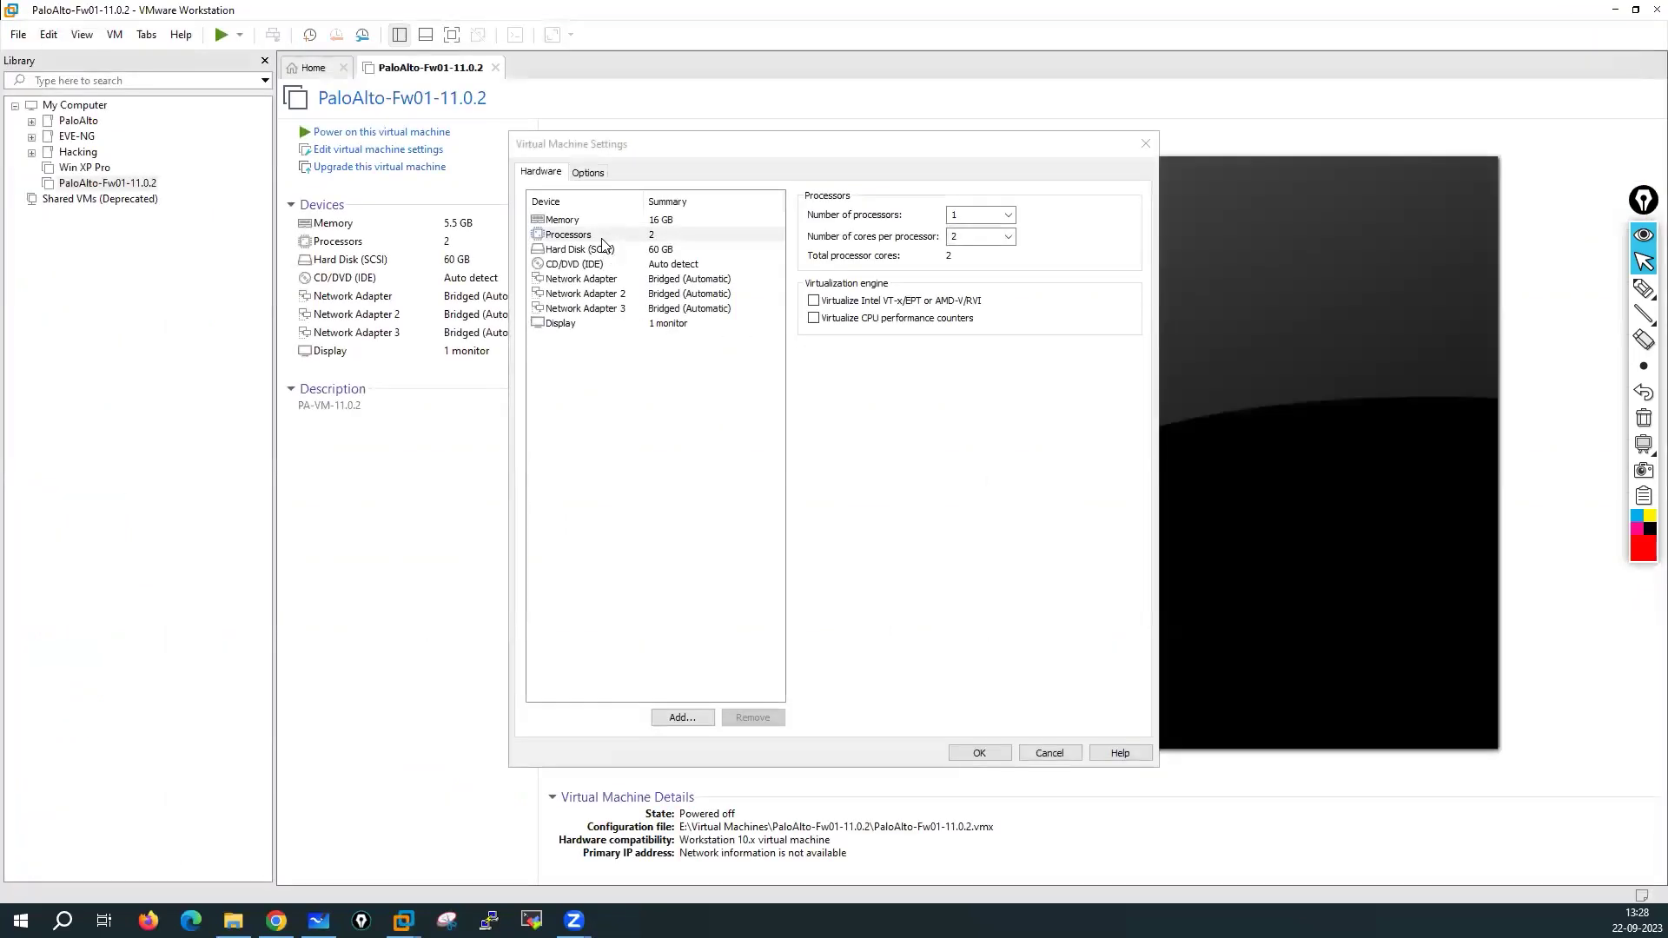
Choose 2 processors and 2 cores per processor for 4 cores total
left_click(602, 242)
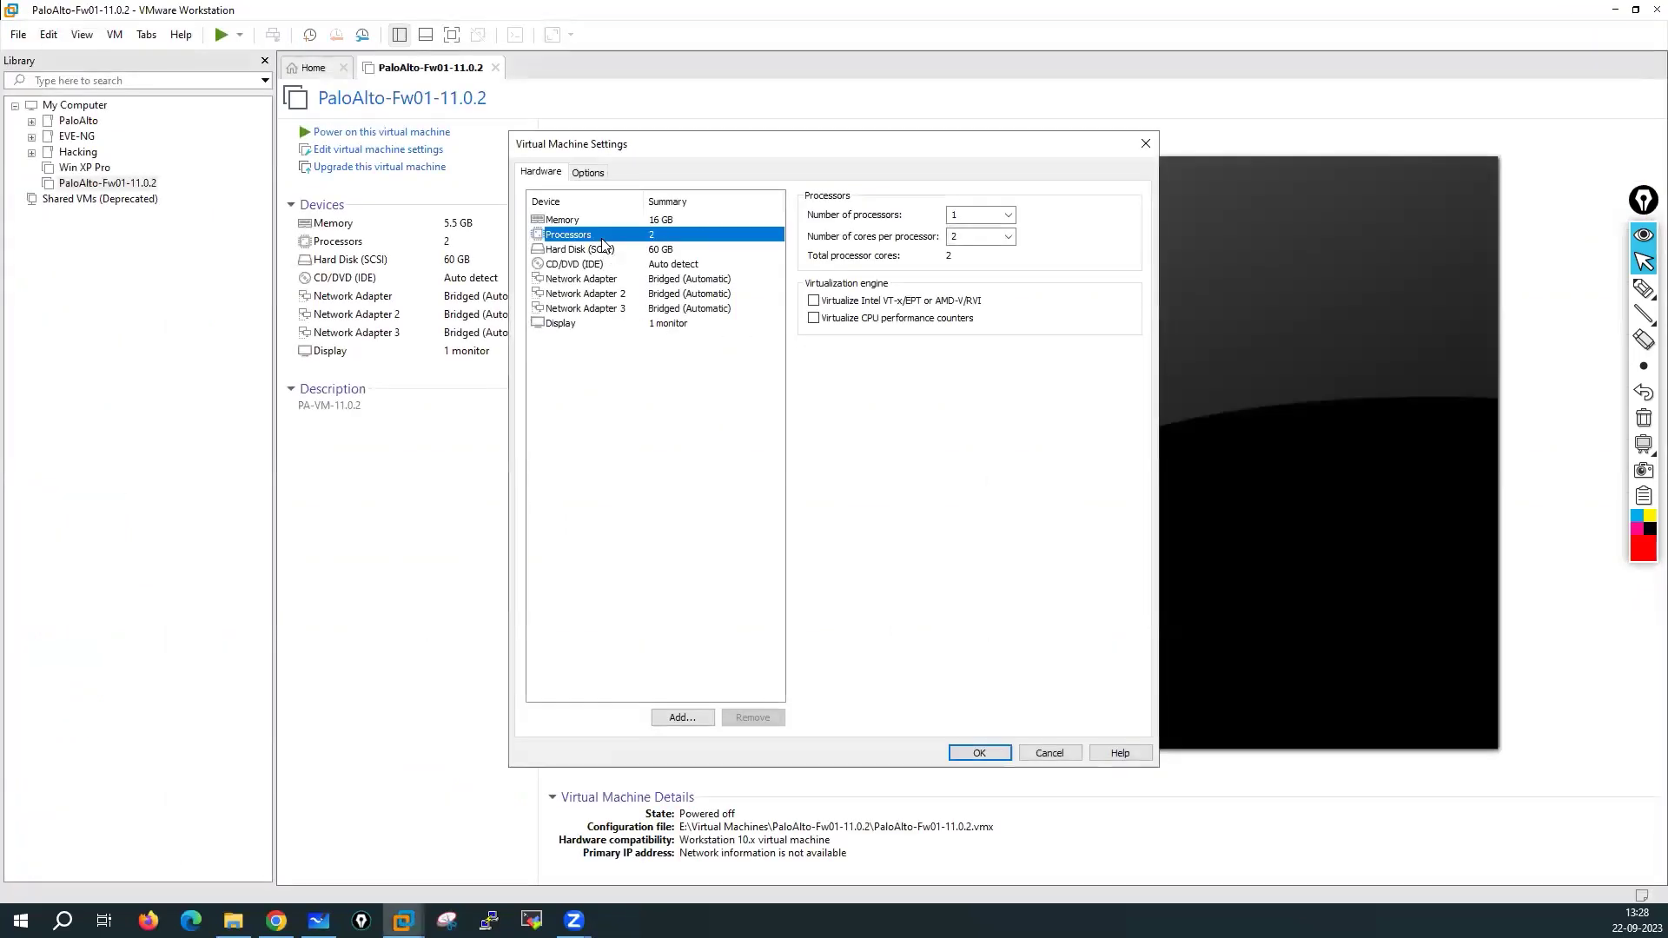
left_click(1008, 216)
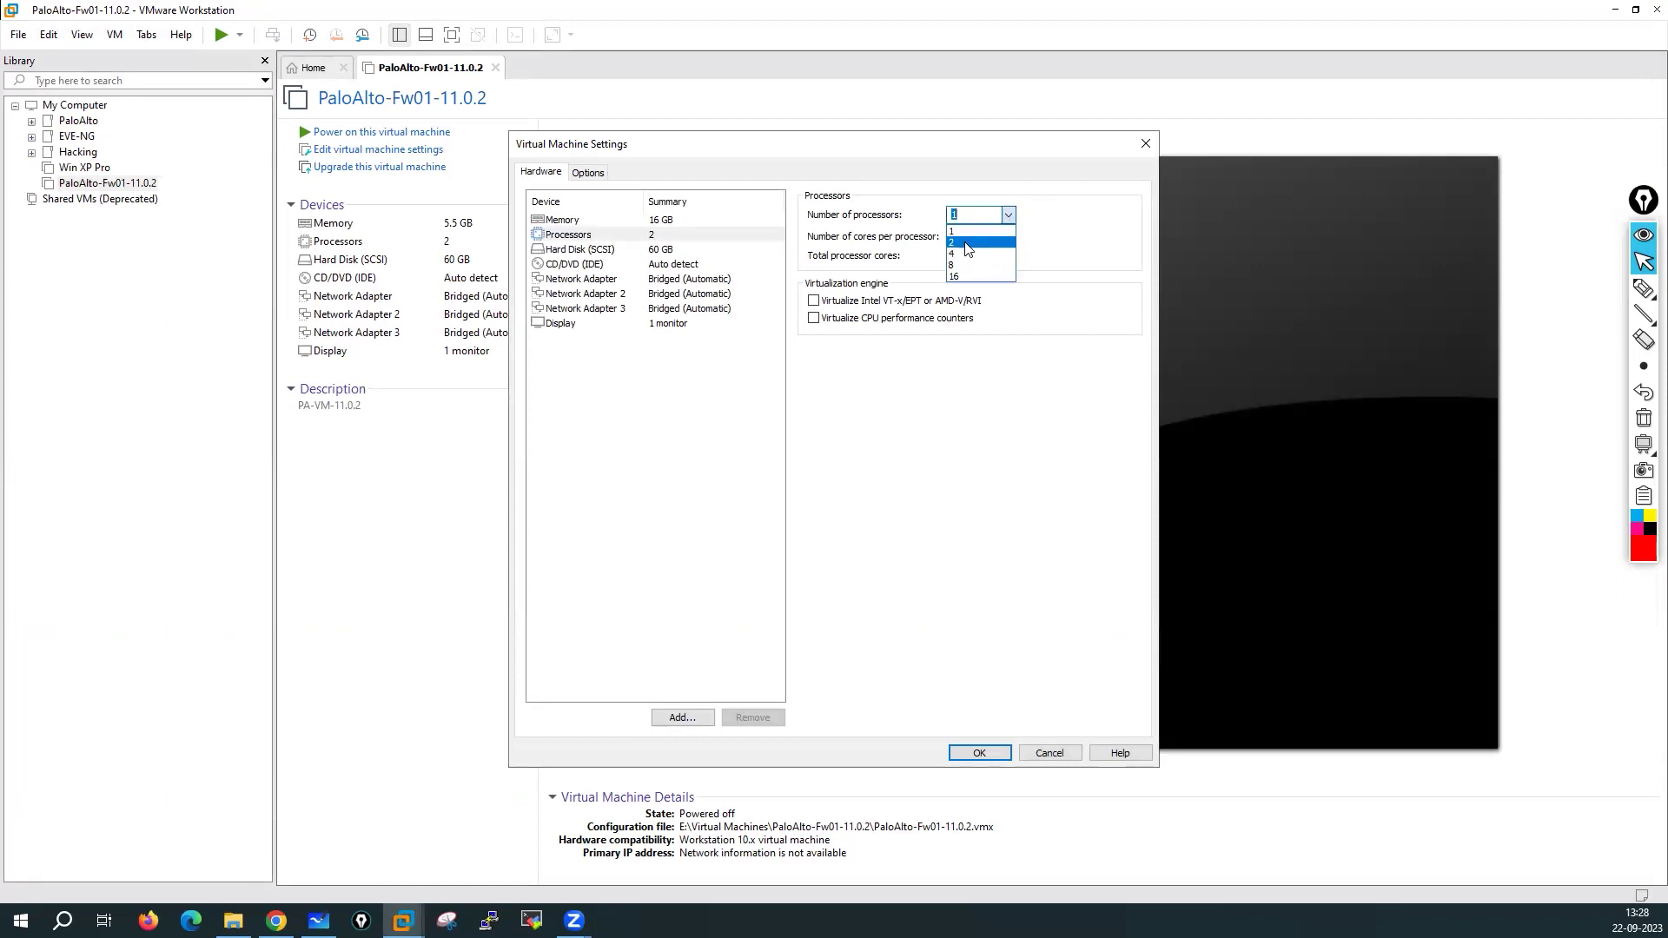
left_click(967, 243)
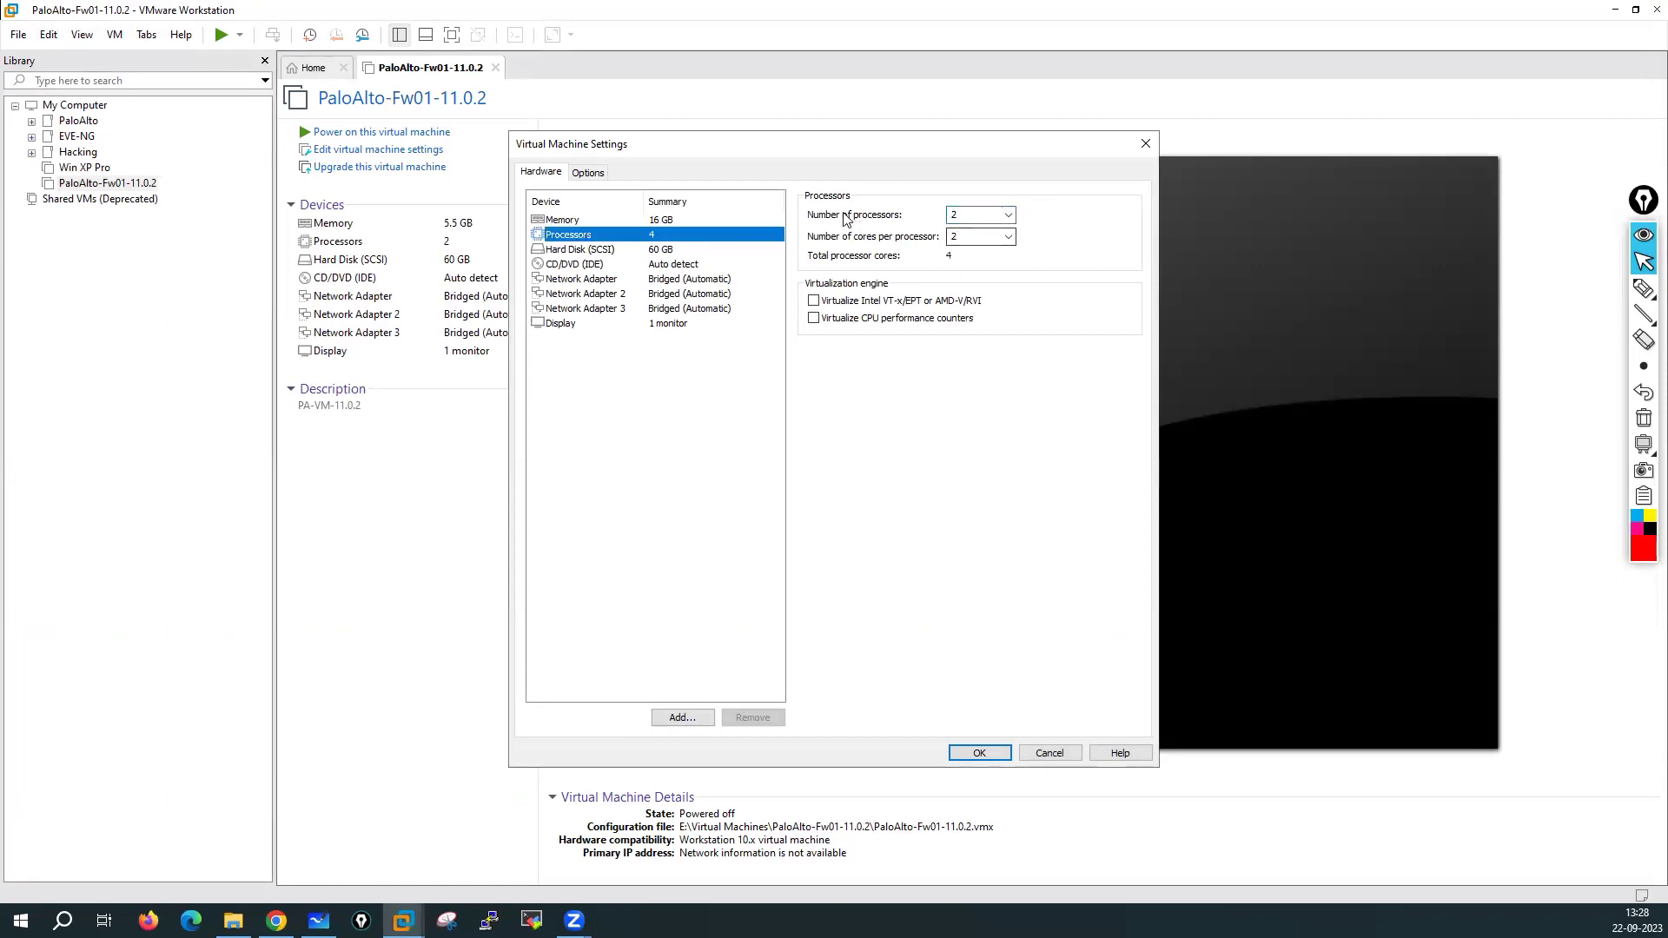
left_click(1005, 235)
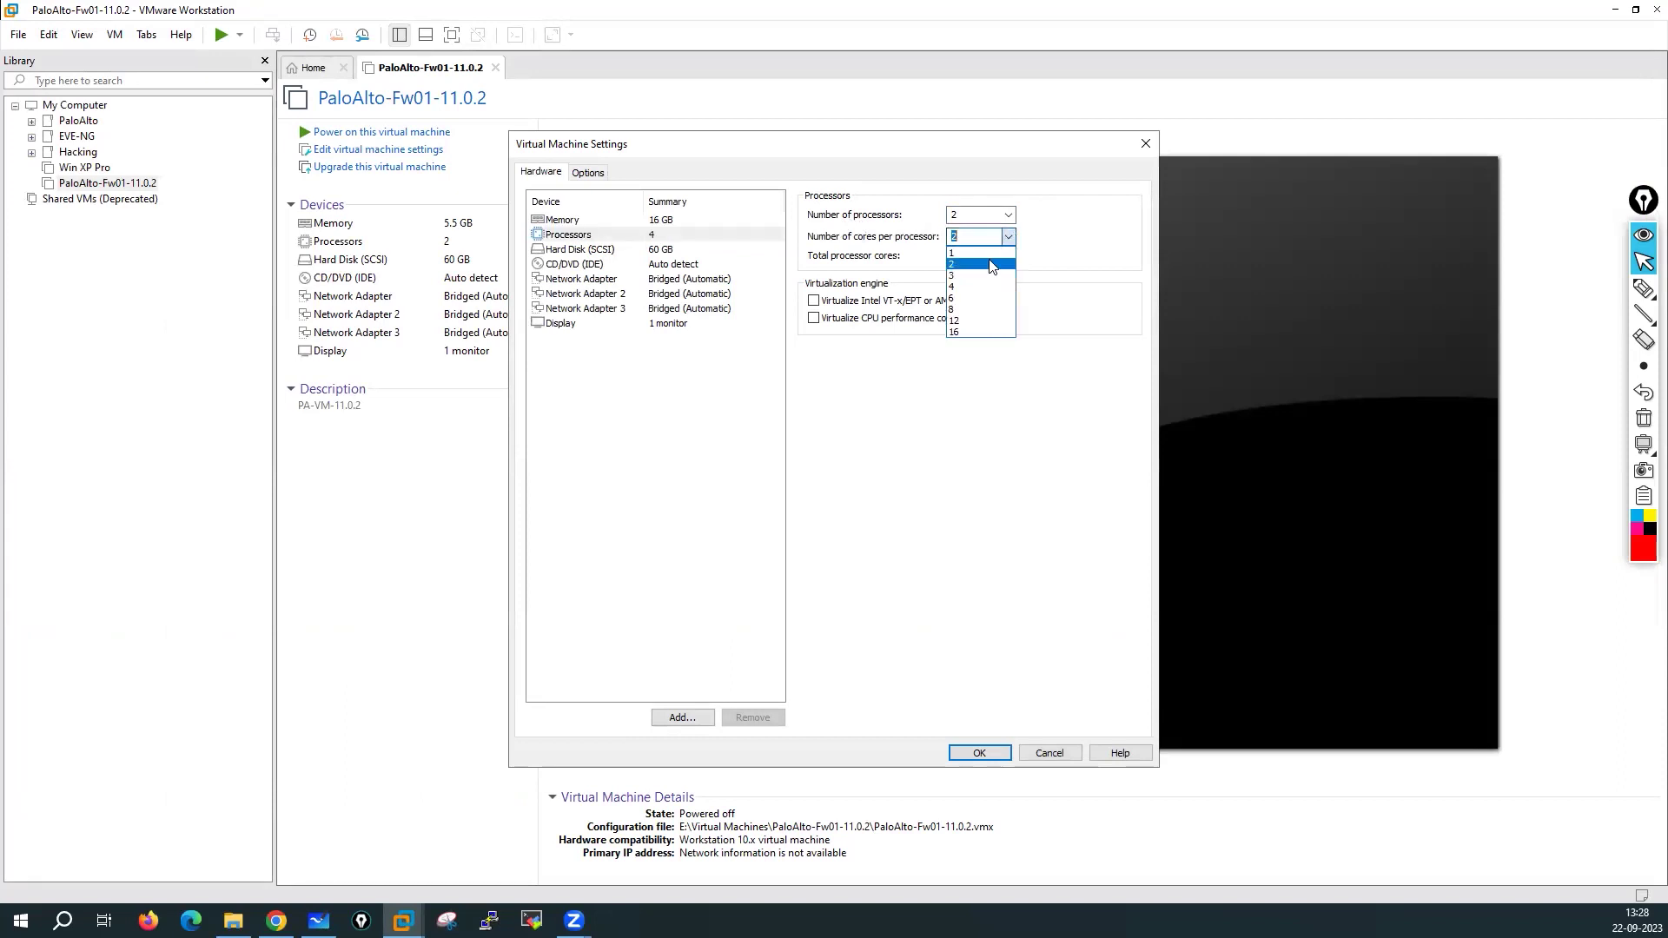
left_click(958, 263)
left_click(964, 219)
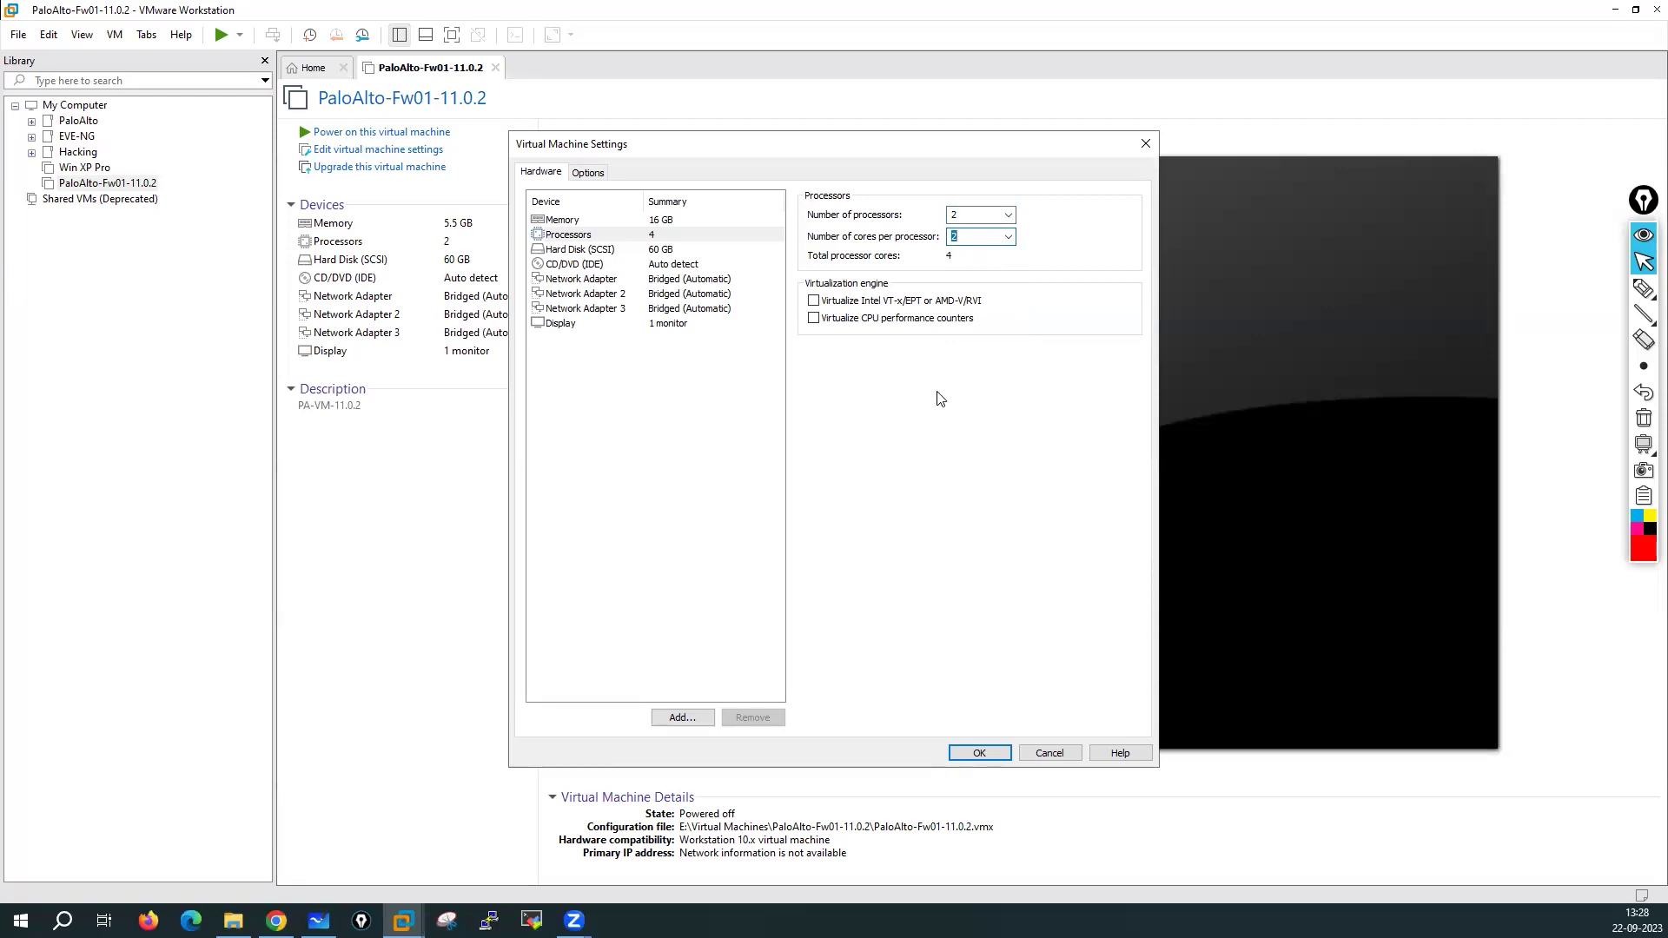
left_click(577, 239)
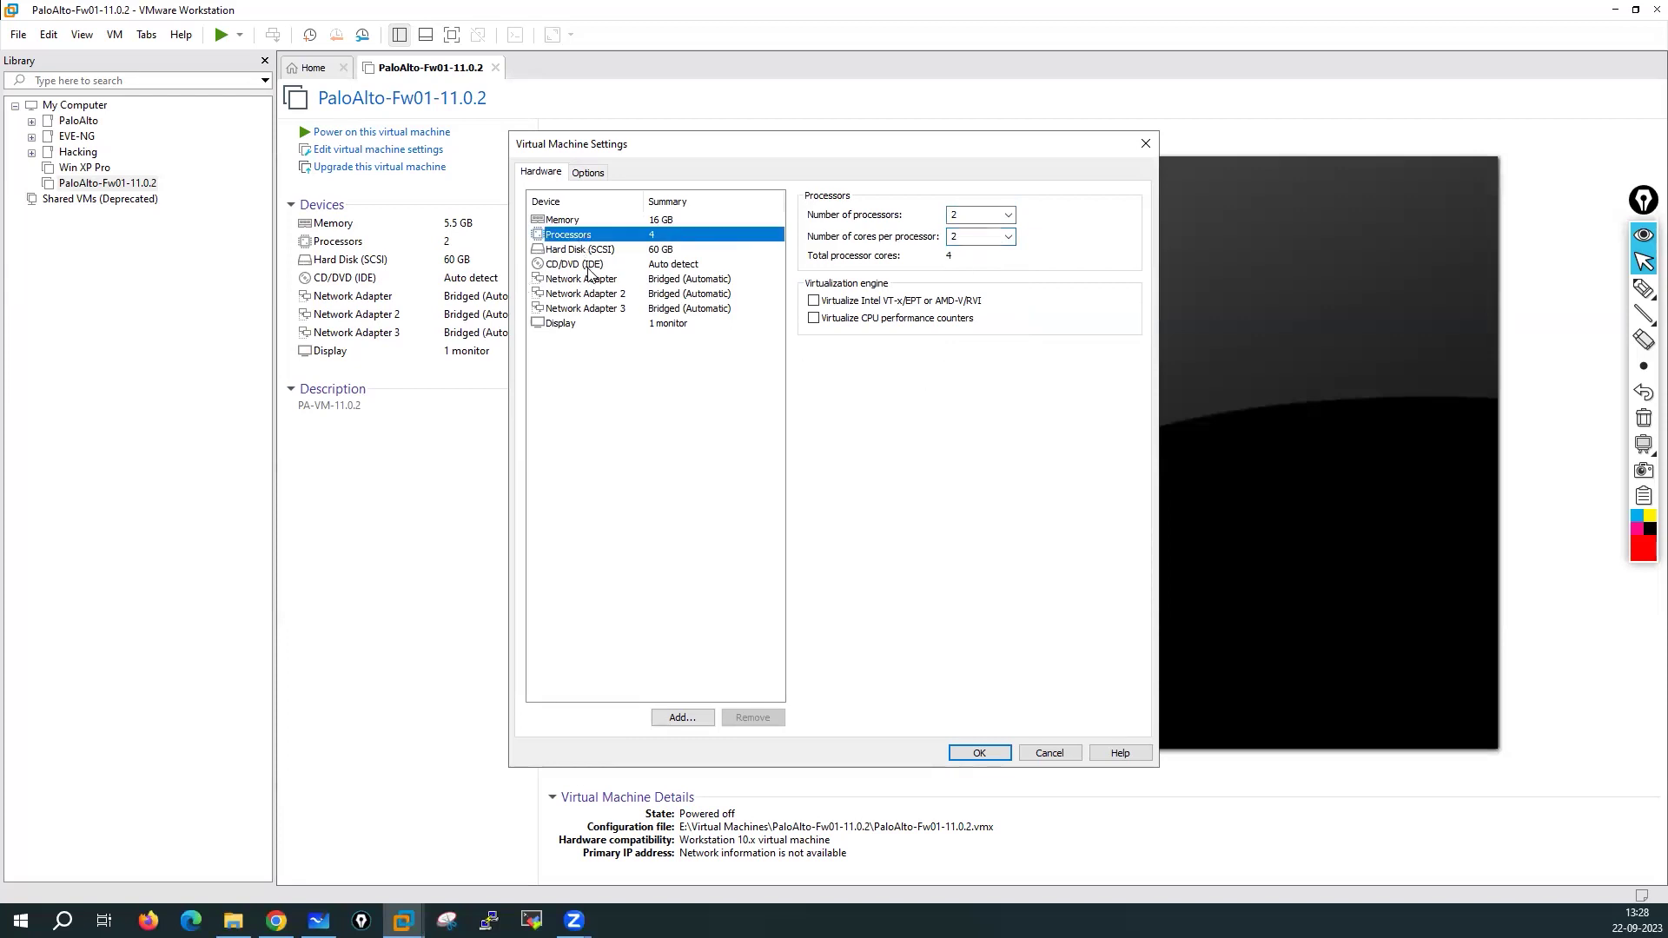
left_click(582, 252)
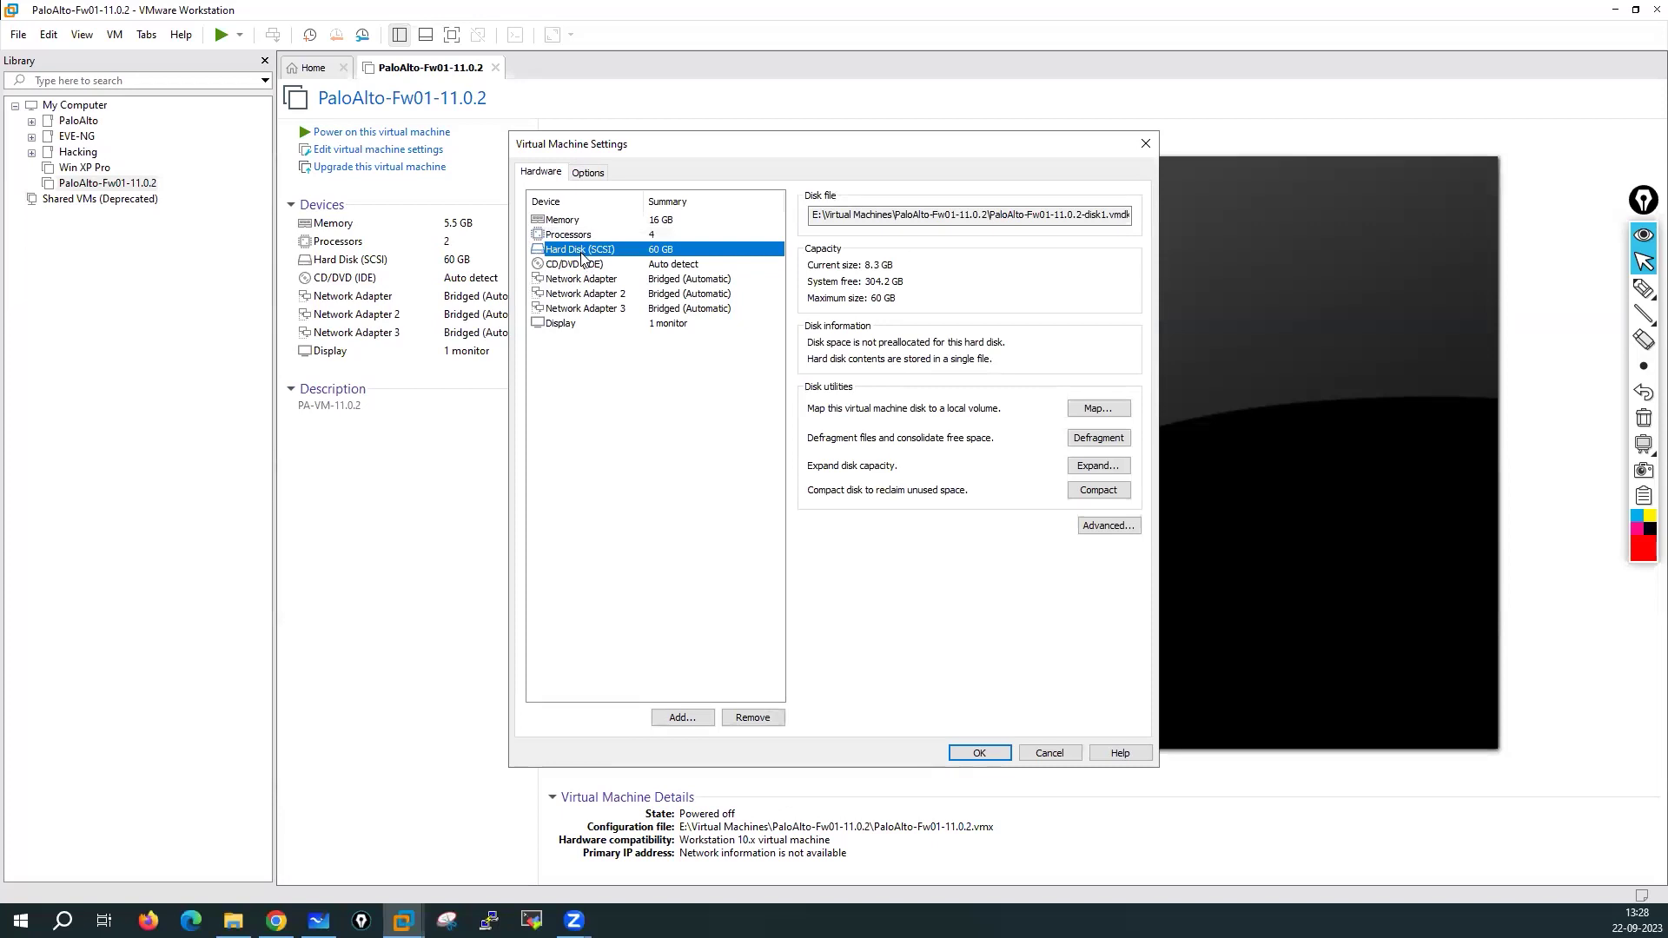
Expand the firewall VM's hard disk maximum size from 60 GB to 100 GB
left_click(1096, 467)
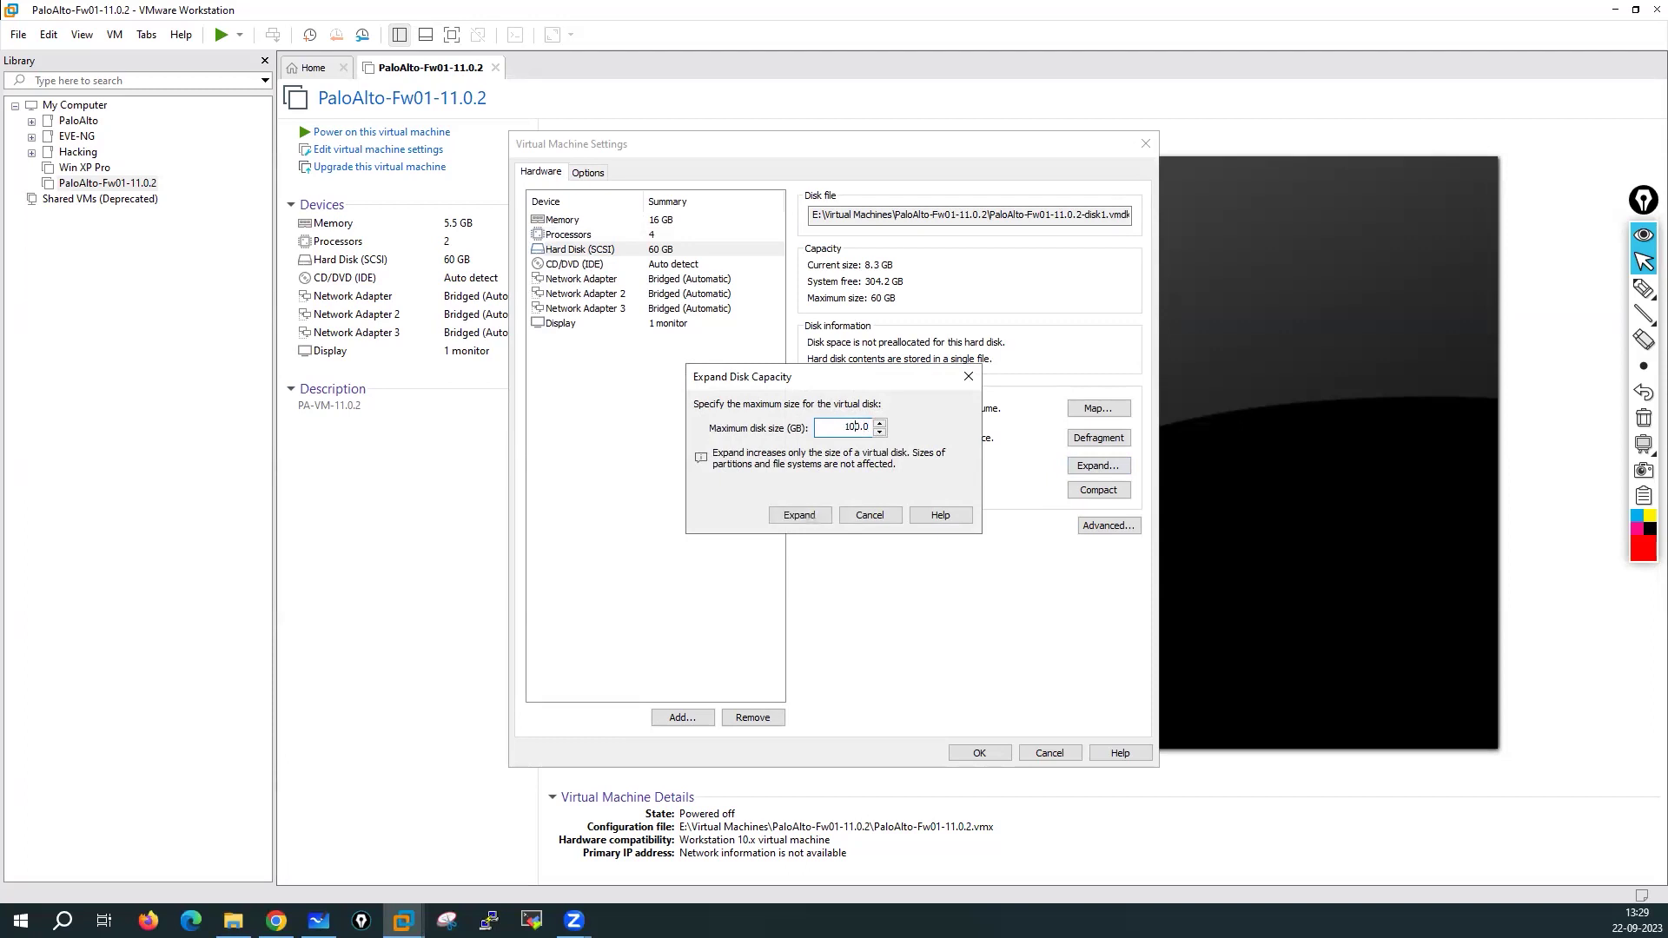
left_click(800, 516)
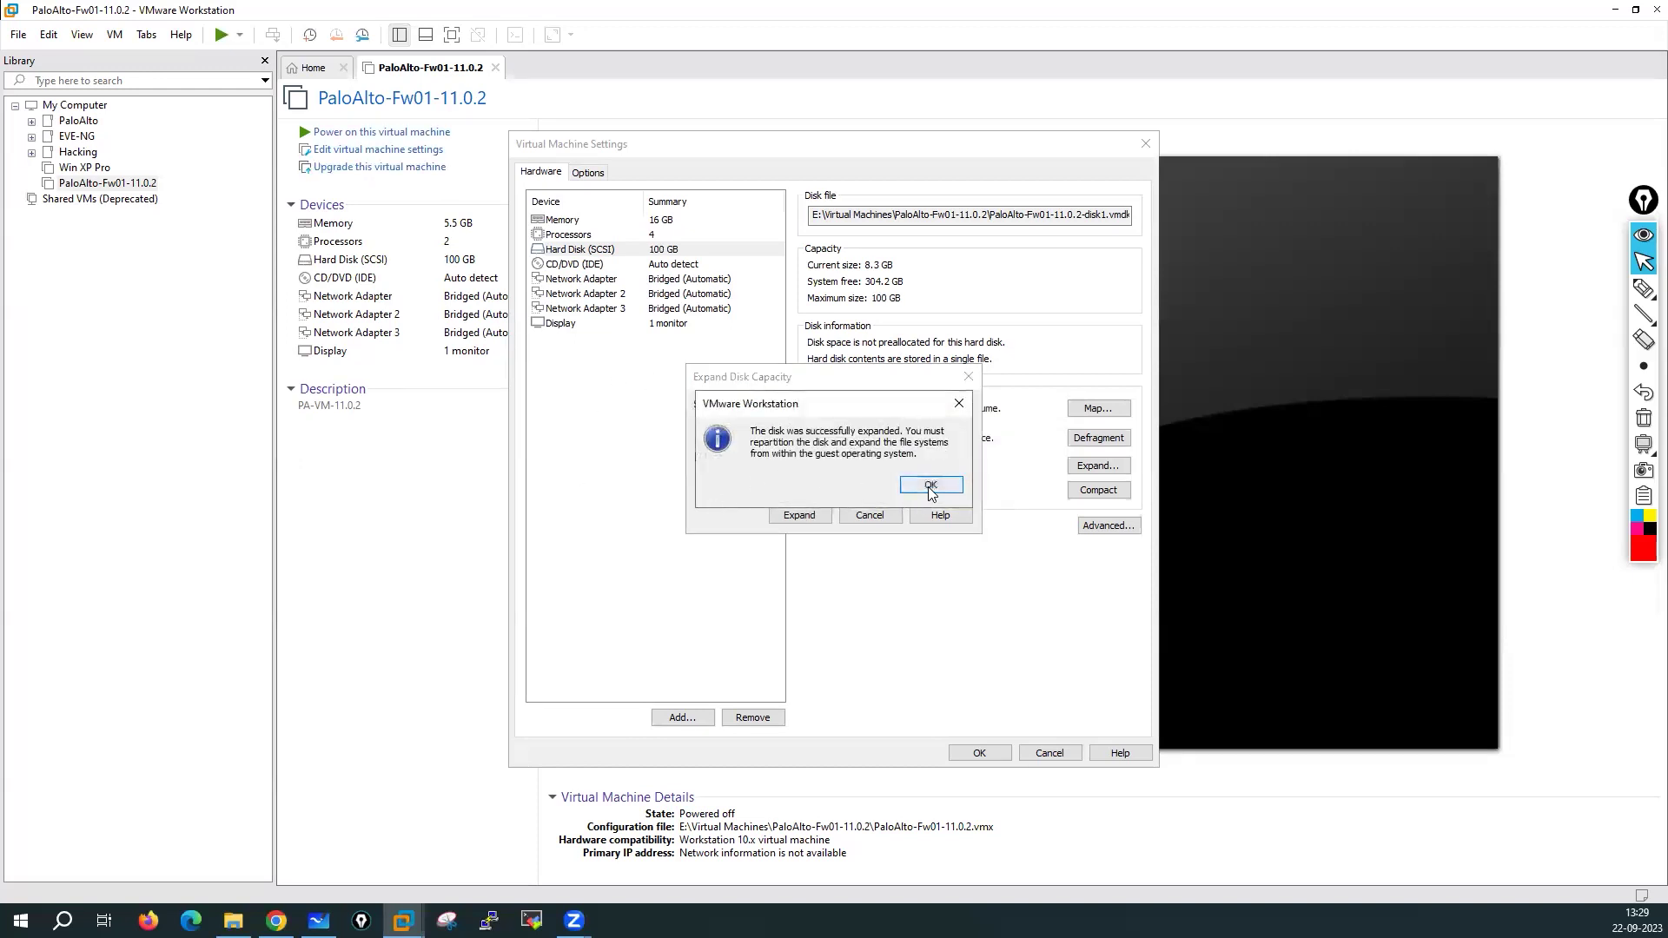
left_click_drag(758, 425, 904, 431)
left_click(929, 486)
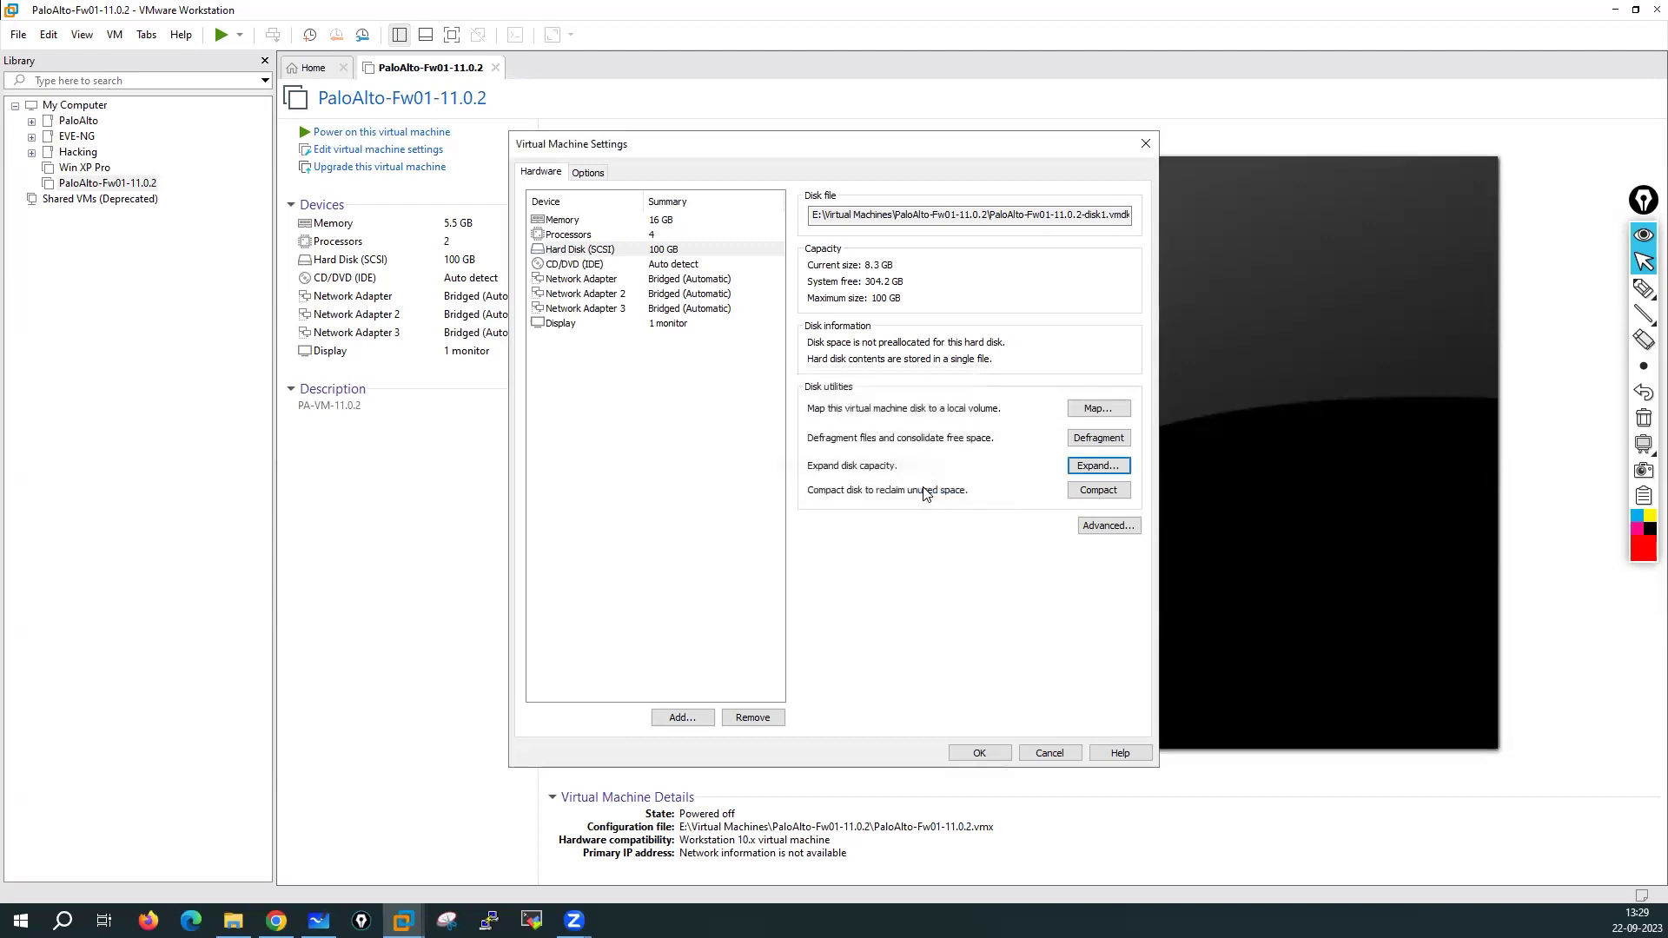
left_click(598, 269)
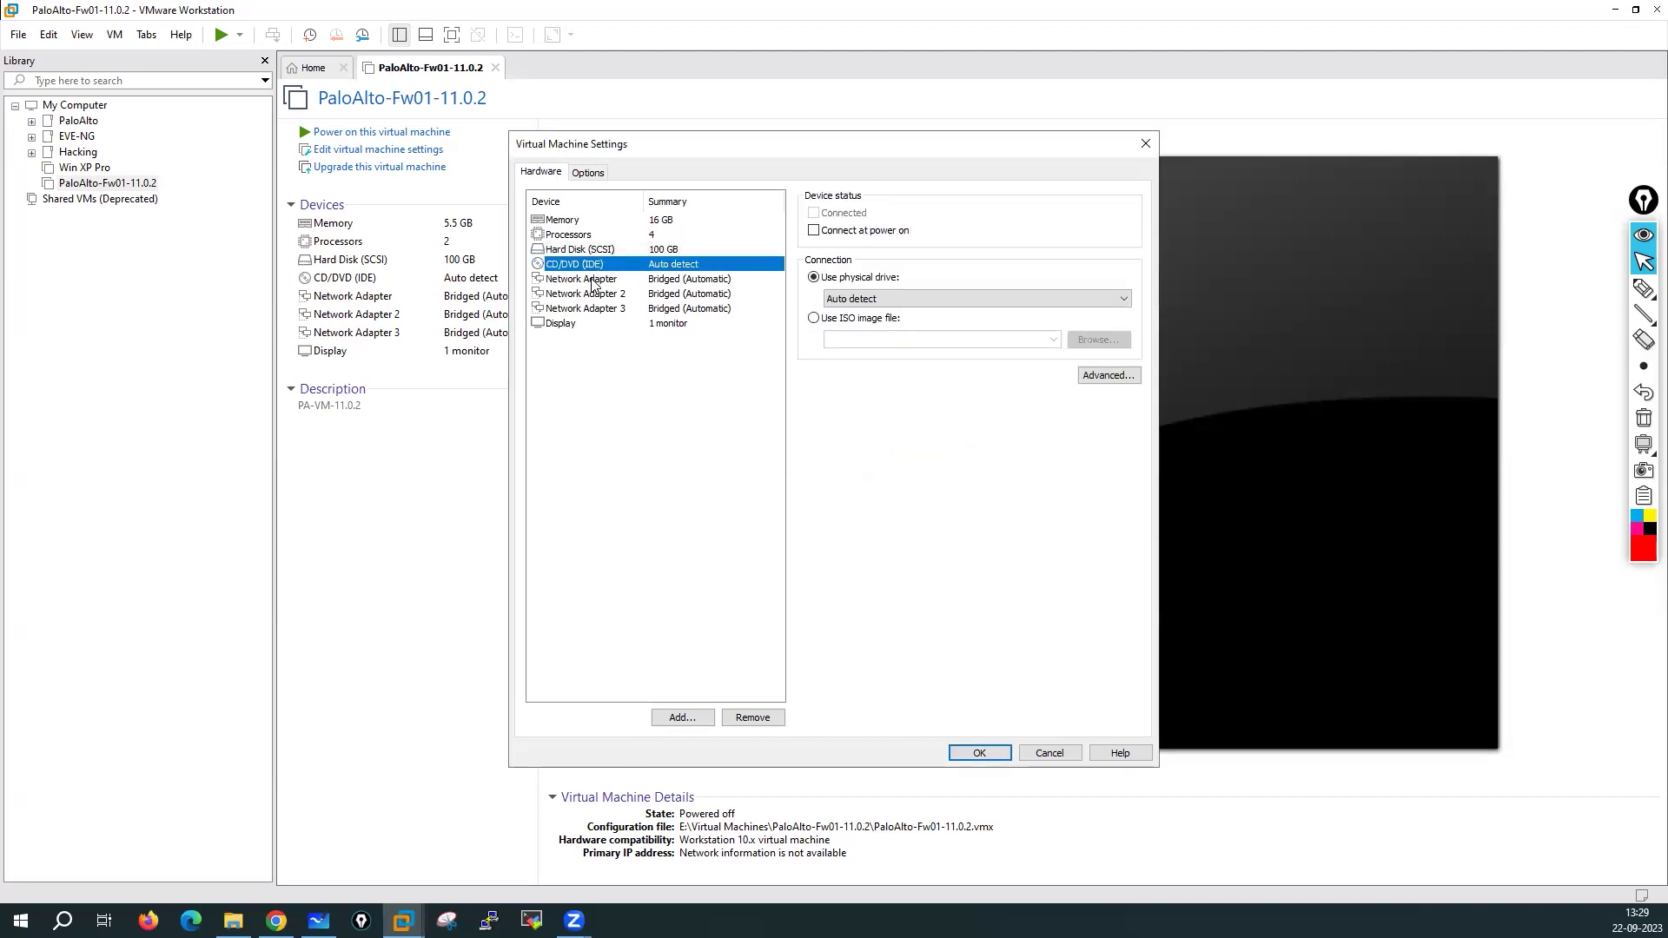
Add NAT Network Adapters 4 and 5 to the VM
left_click(591, 281)
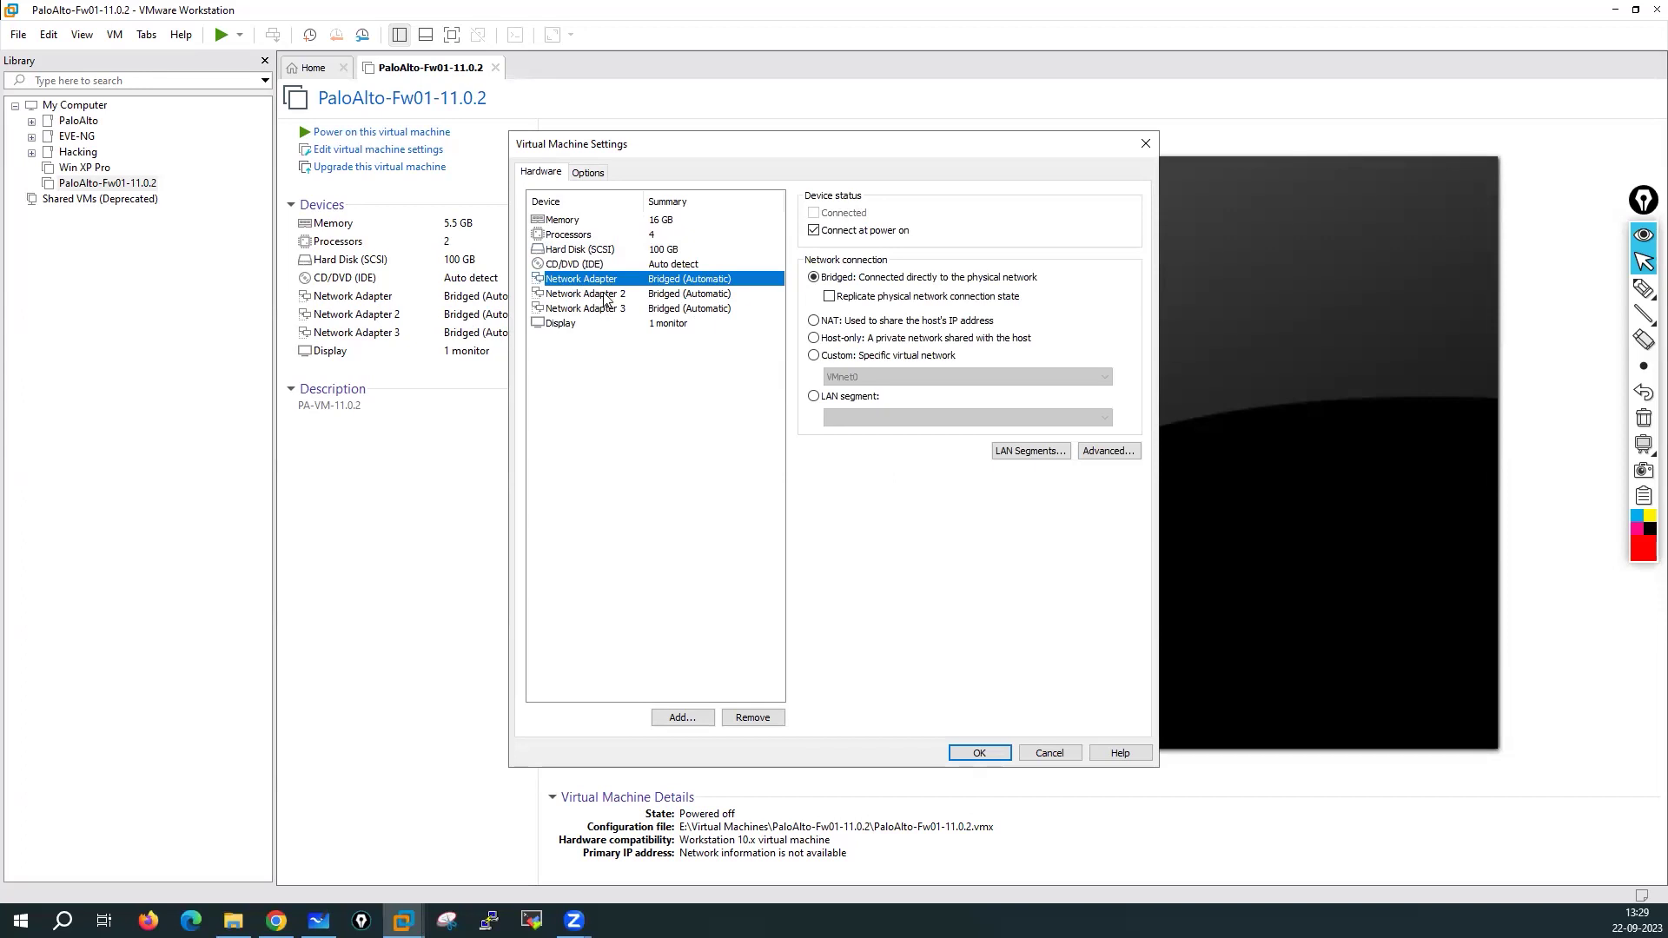
left_click(600, 310)
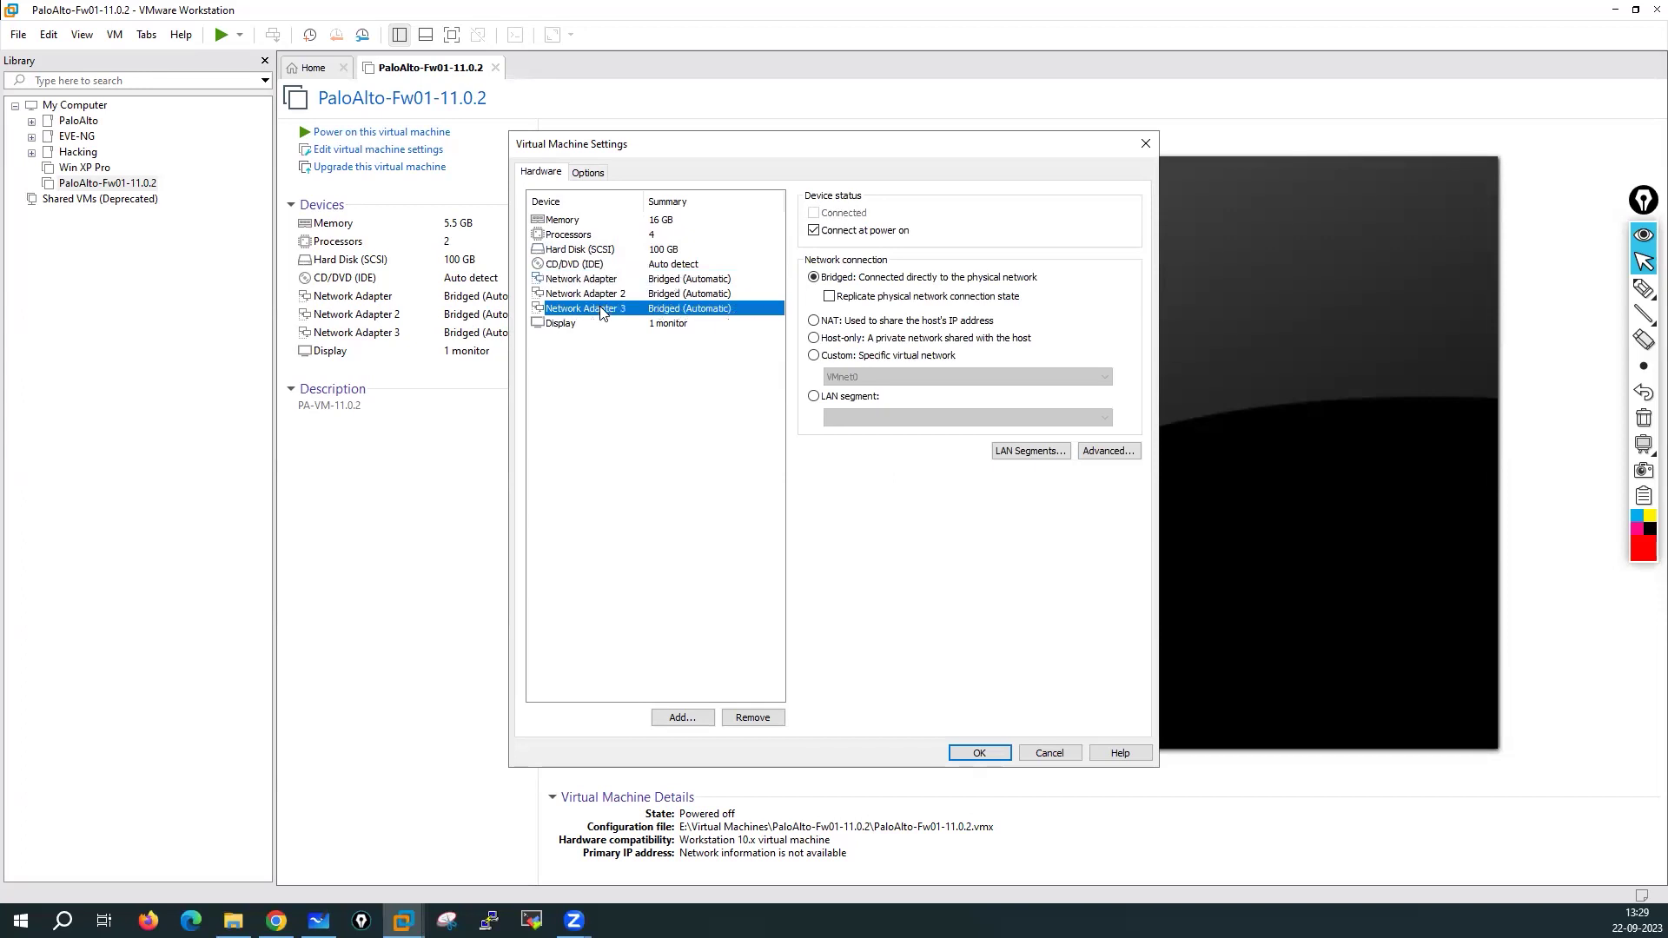
left_click(683, 718)
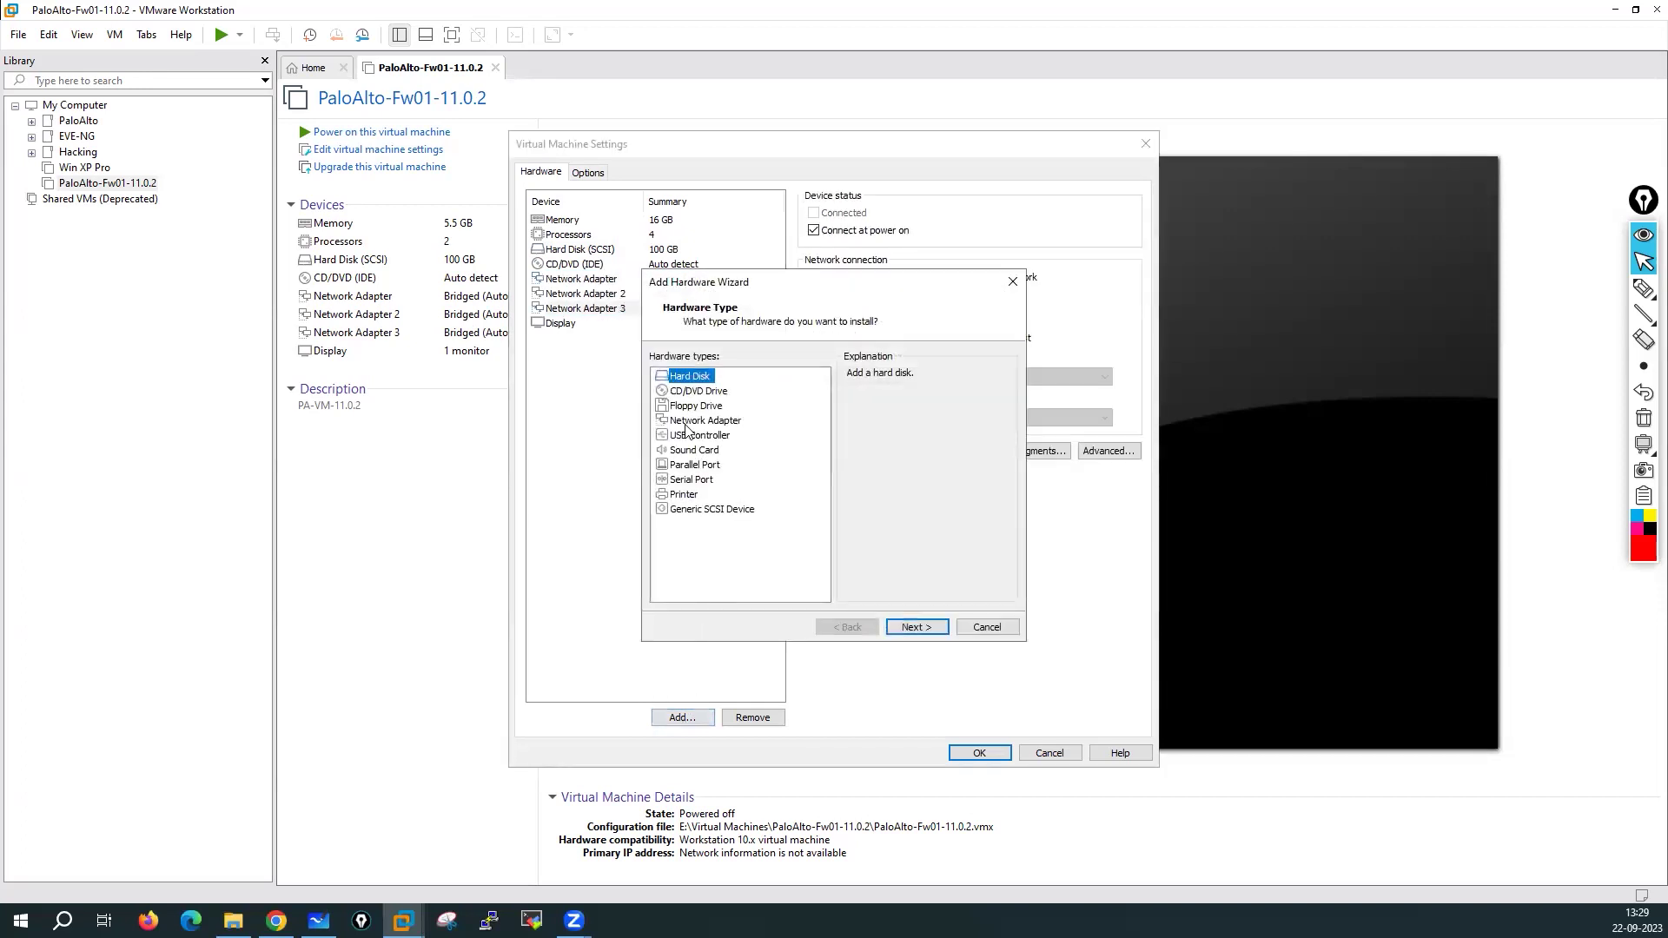
left_click(686, 420)
key("Return")
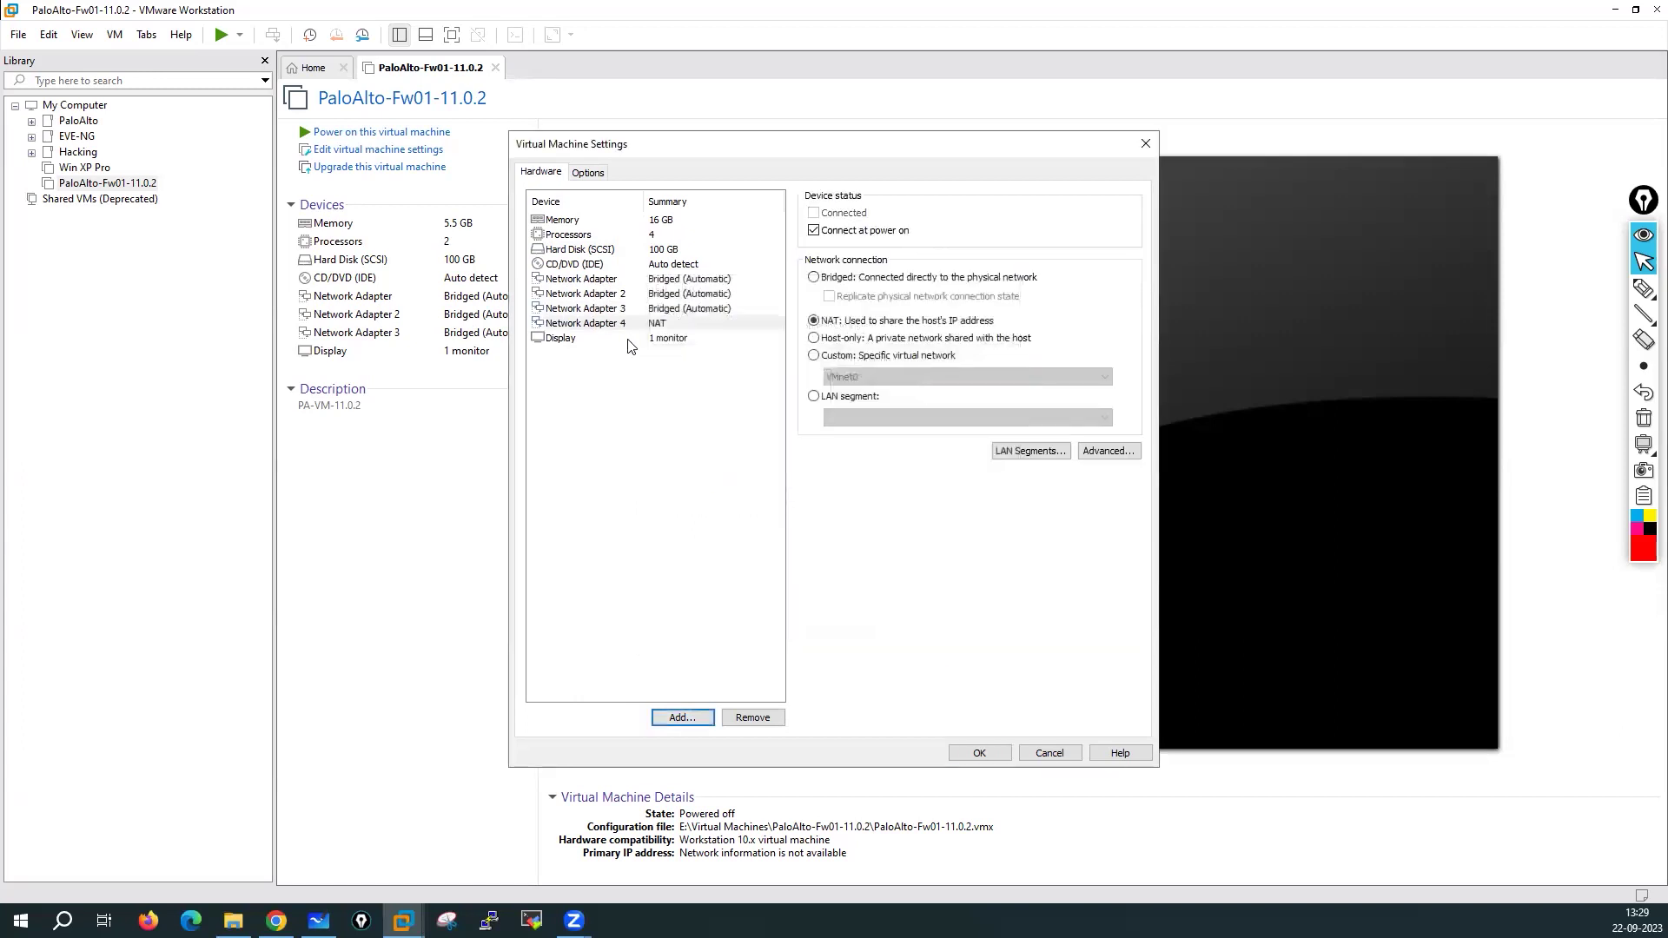
left_click(680, 717)
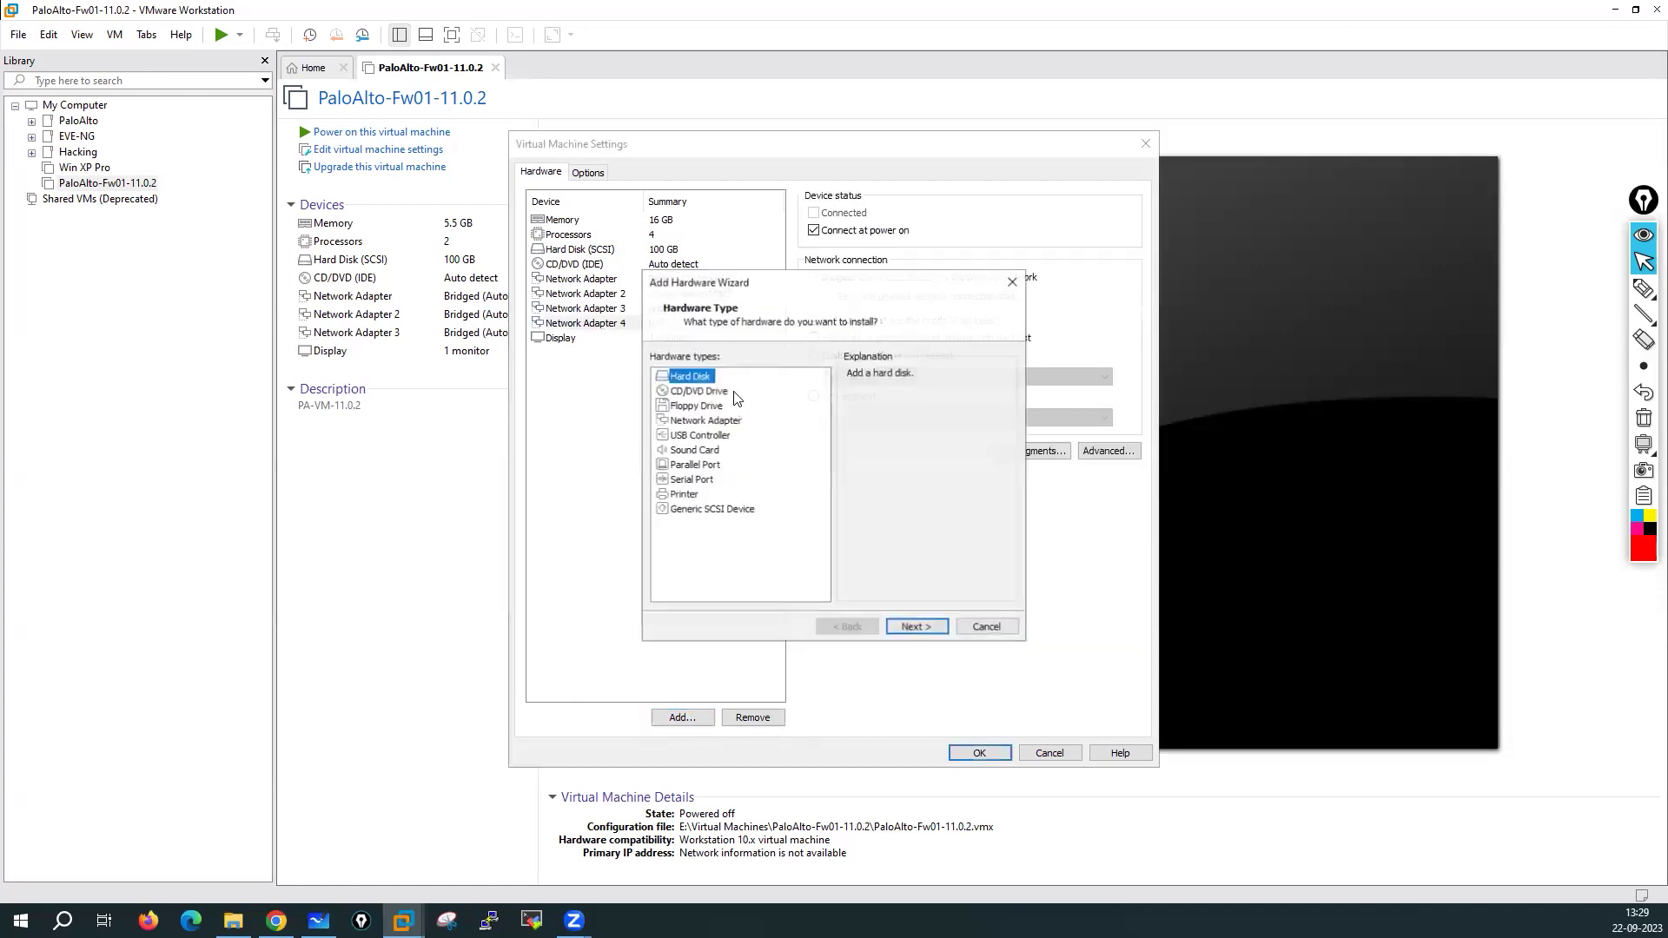
left_click(708, 421)
left_click(917, 627)
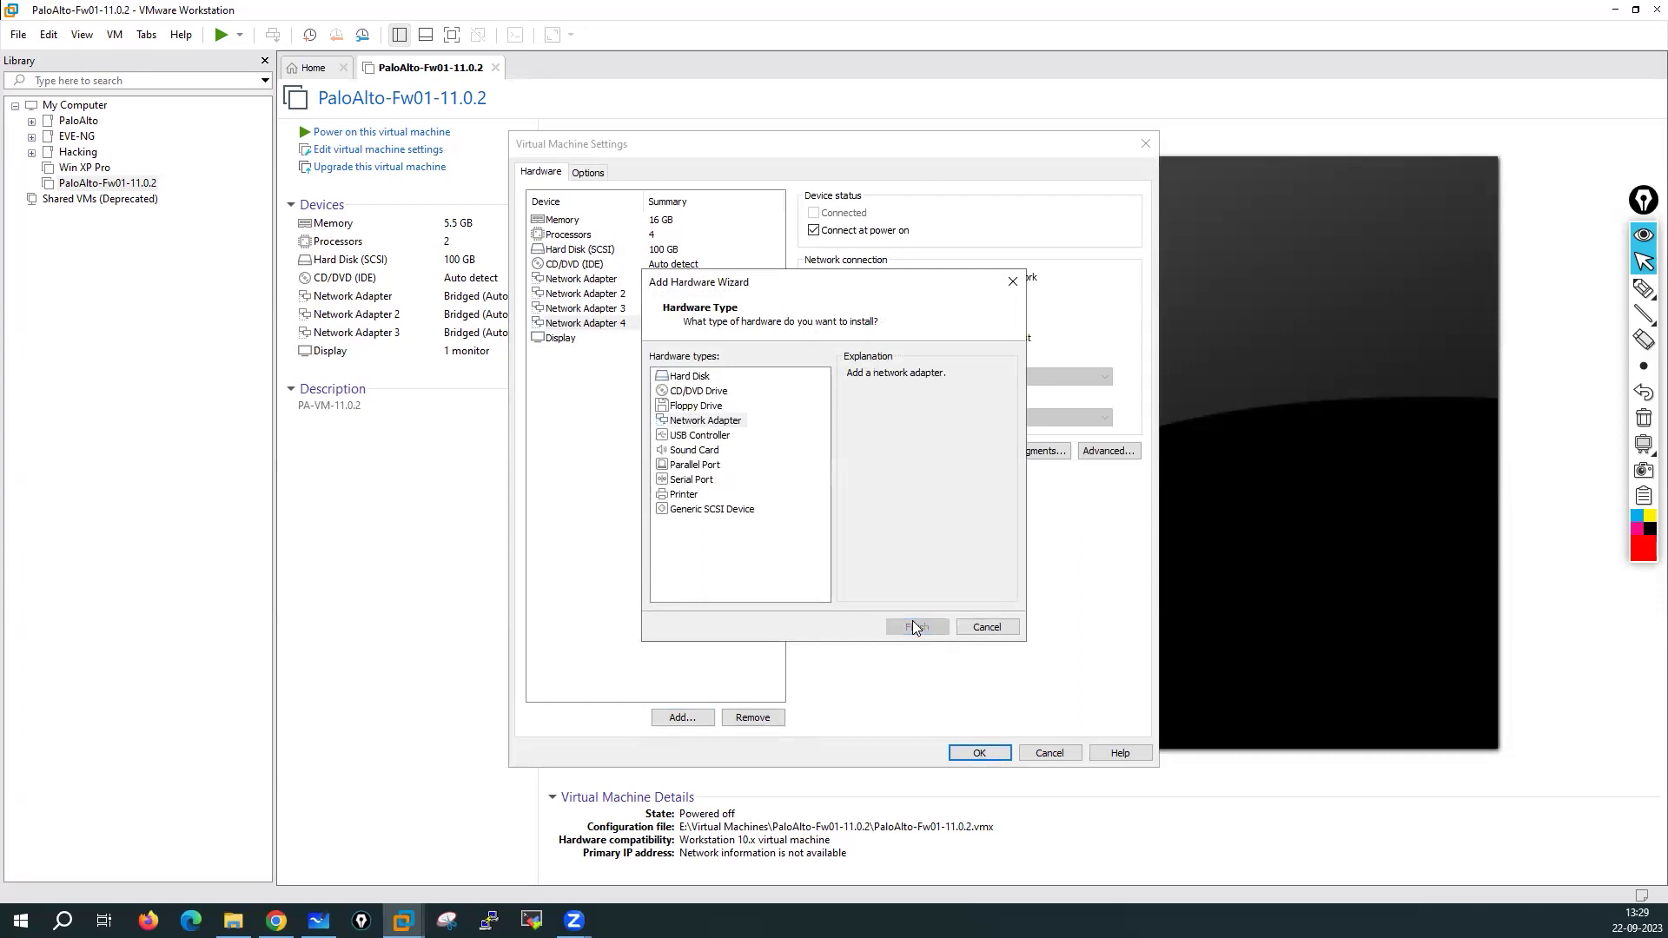
Add three more NAT network adapters, creating Network Adapters 6, 7 and 8
left_click(682, 718)
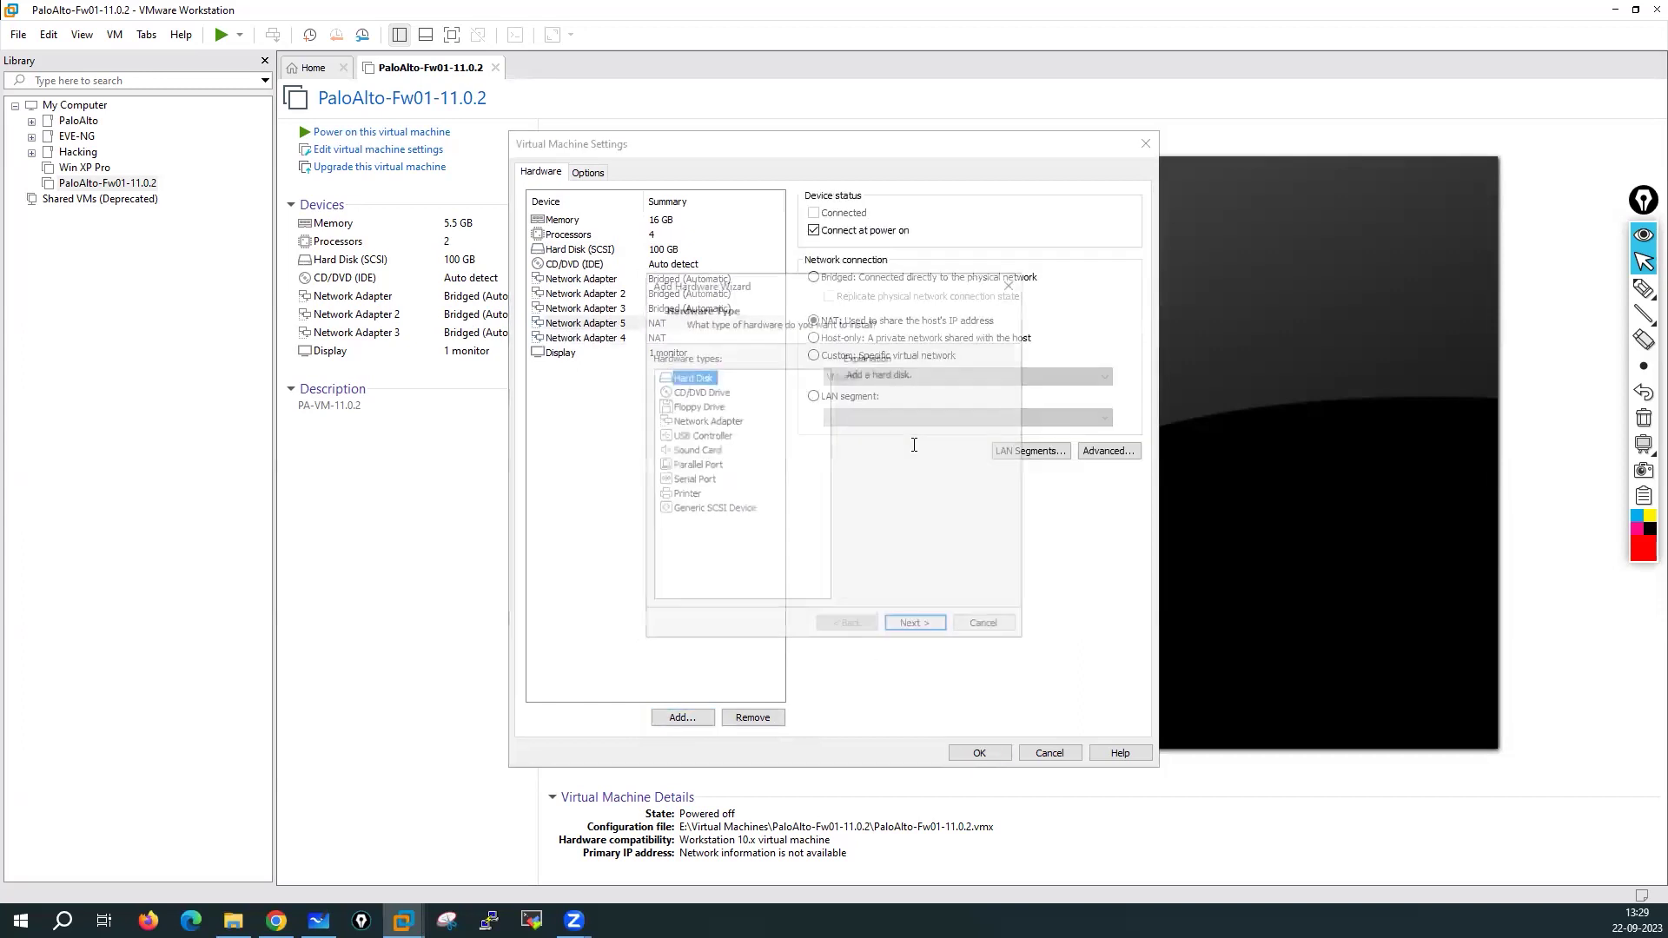
left_click(705, 421)
left_click(917, 627)
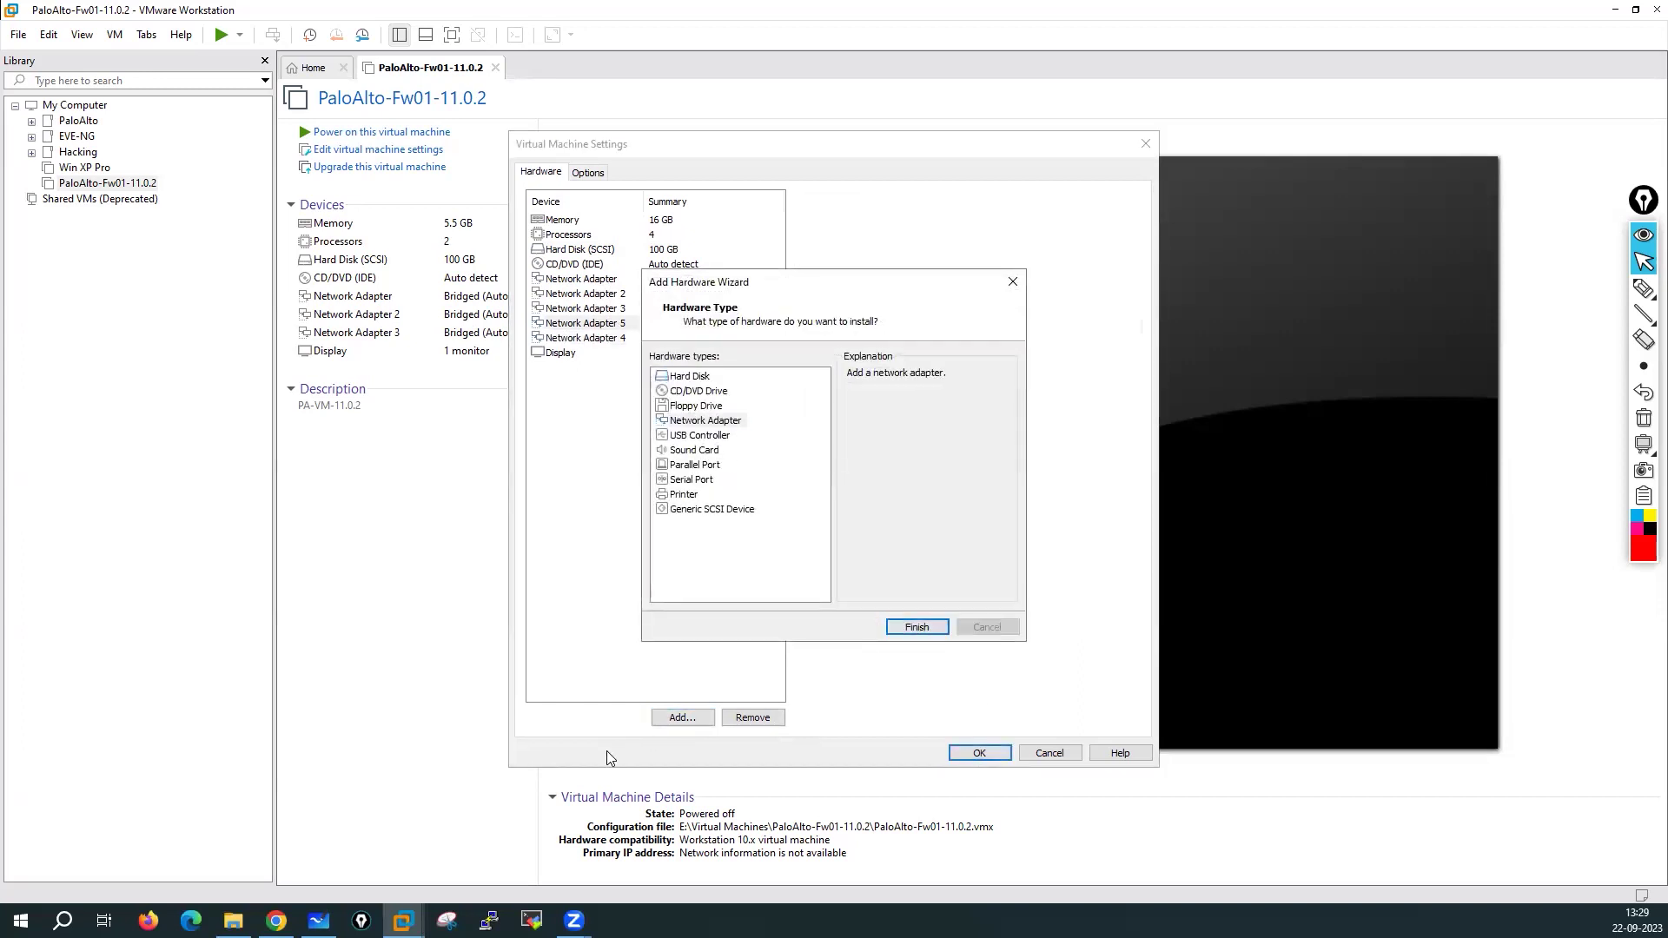
left_click(681, 718)
left_click(705, 420)
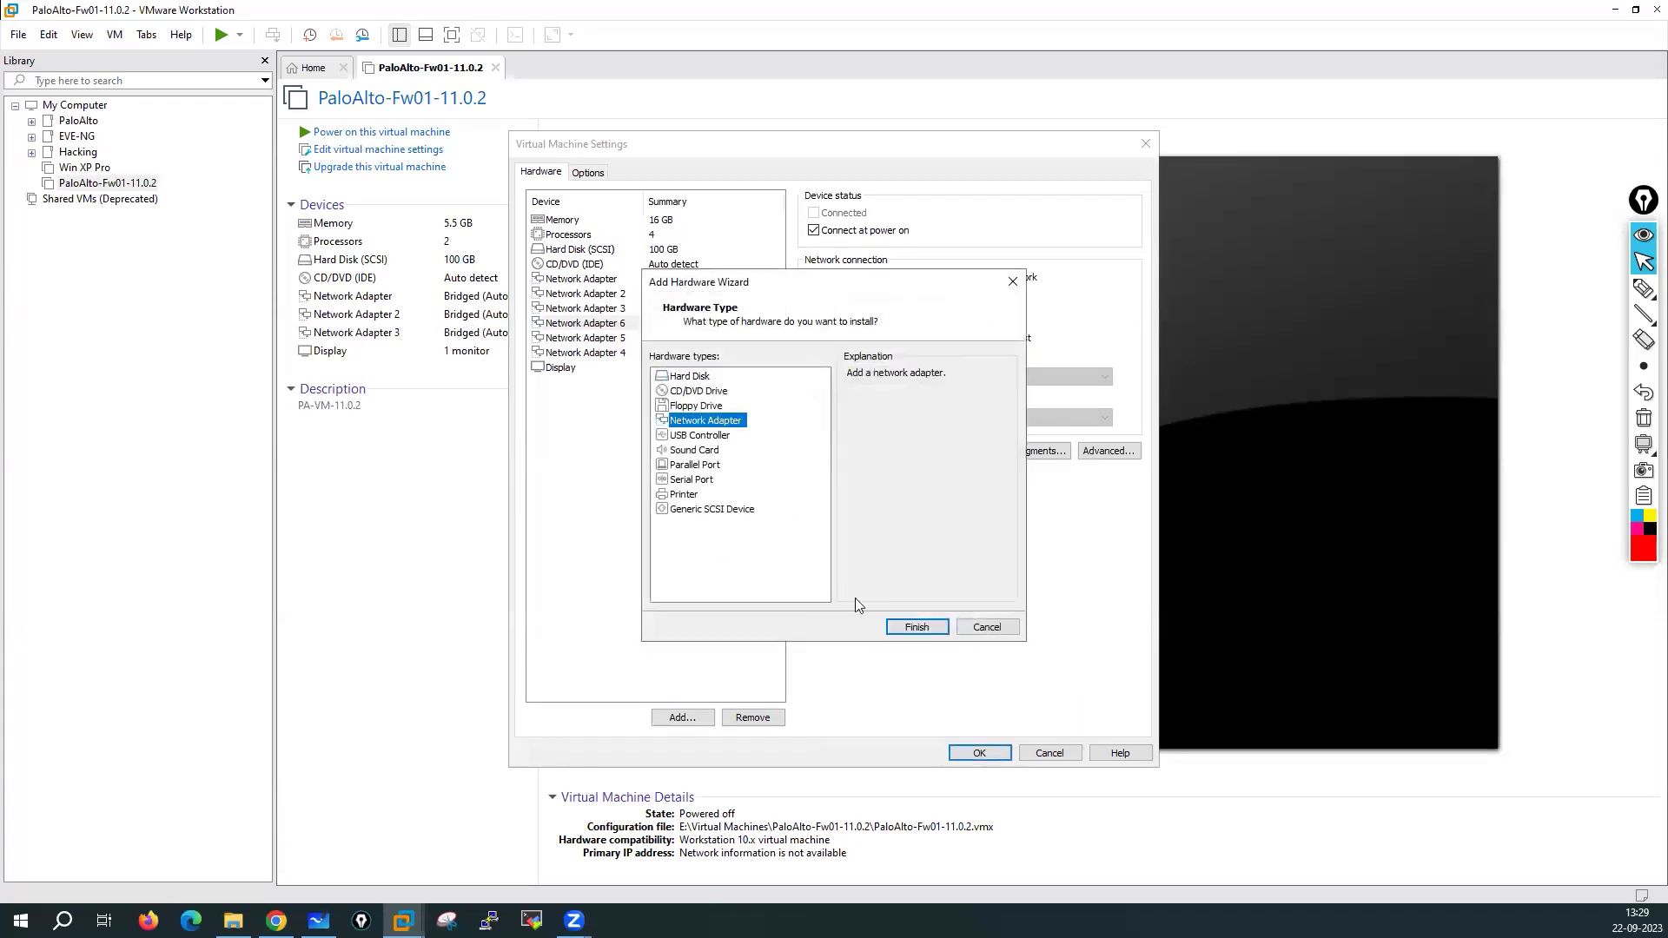
left_click(913, 627)
left_click(682, 718)
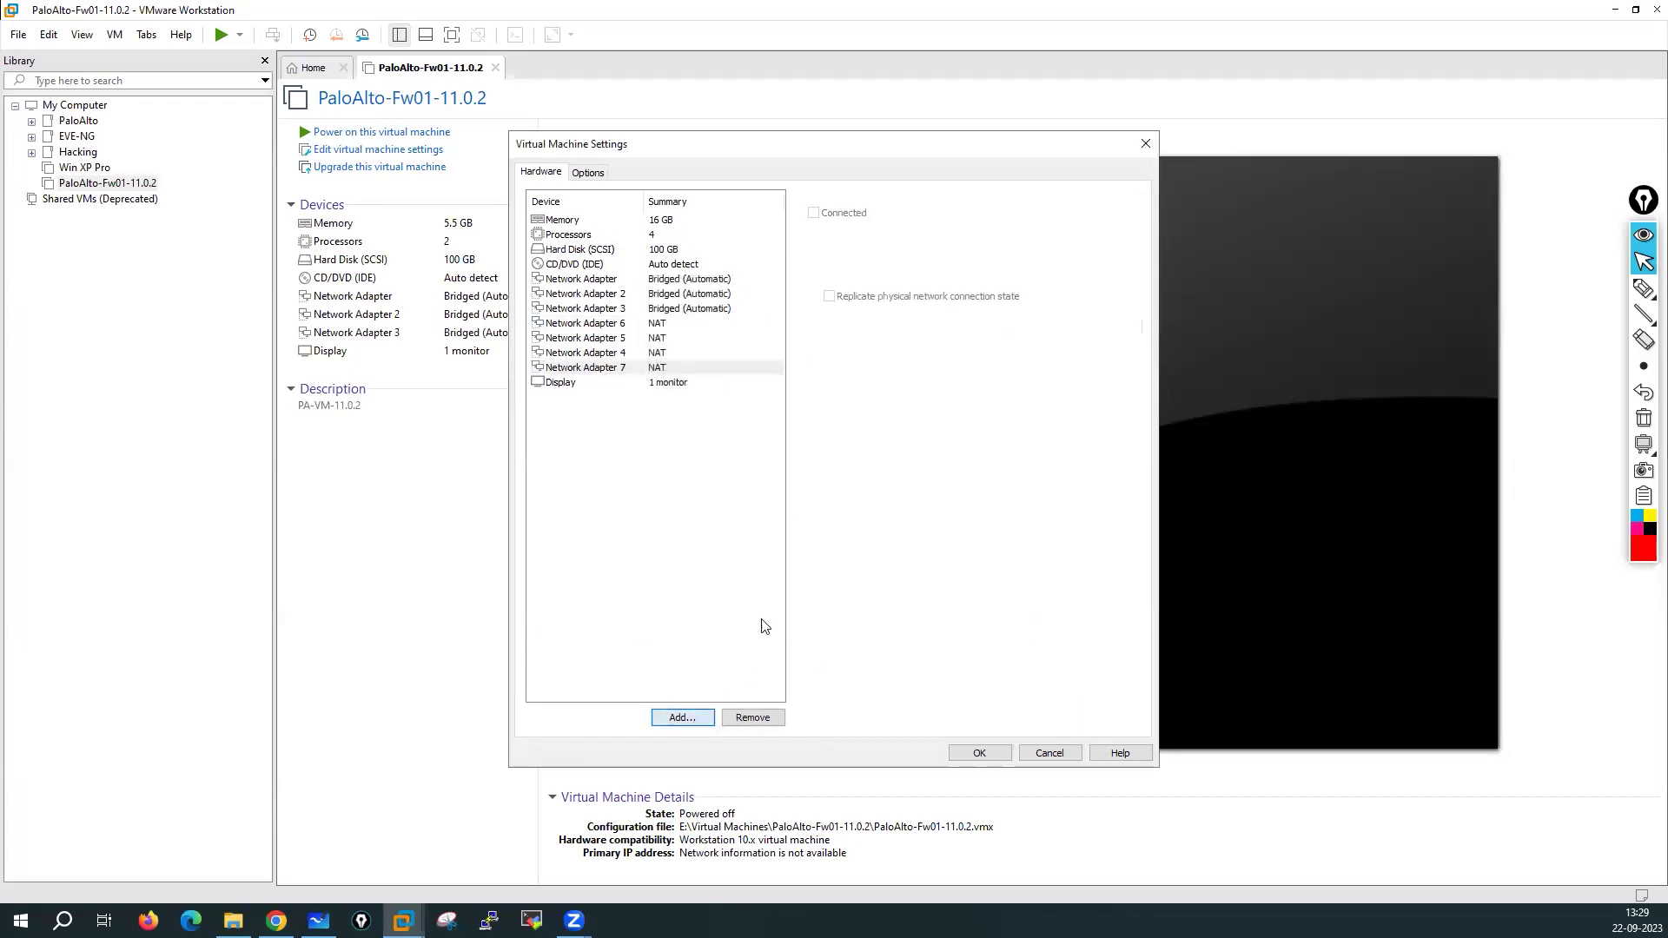
left_click(703, 422)
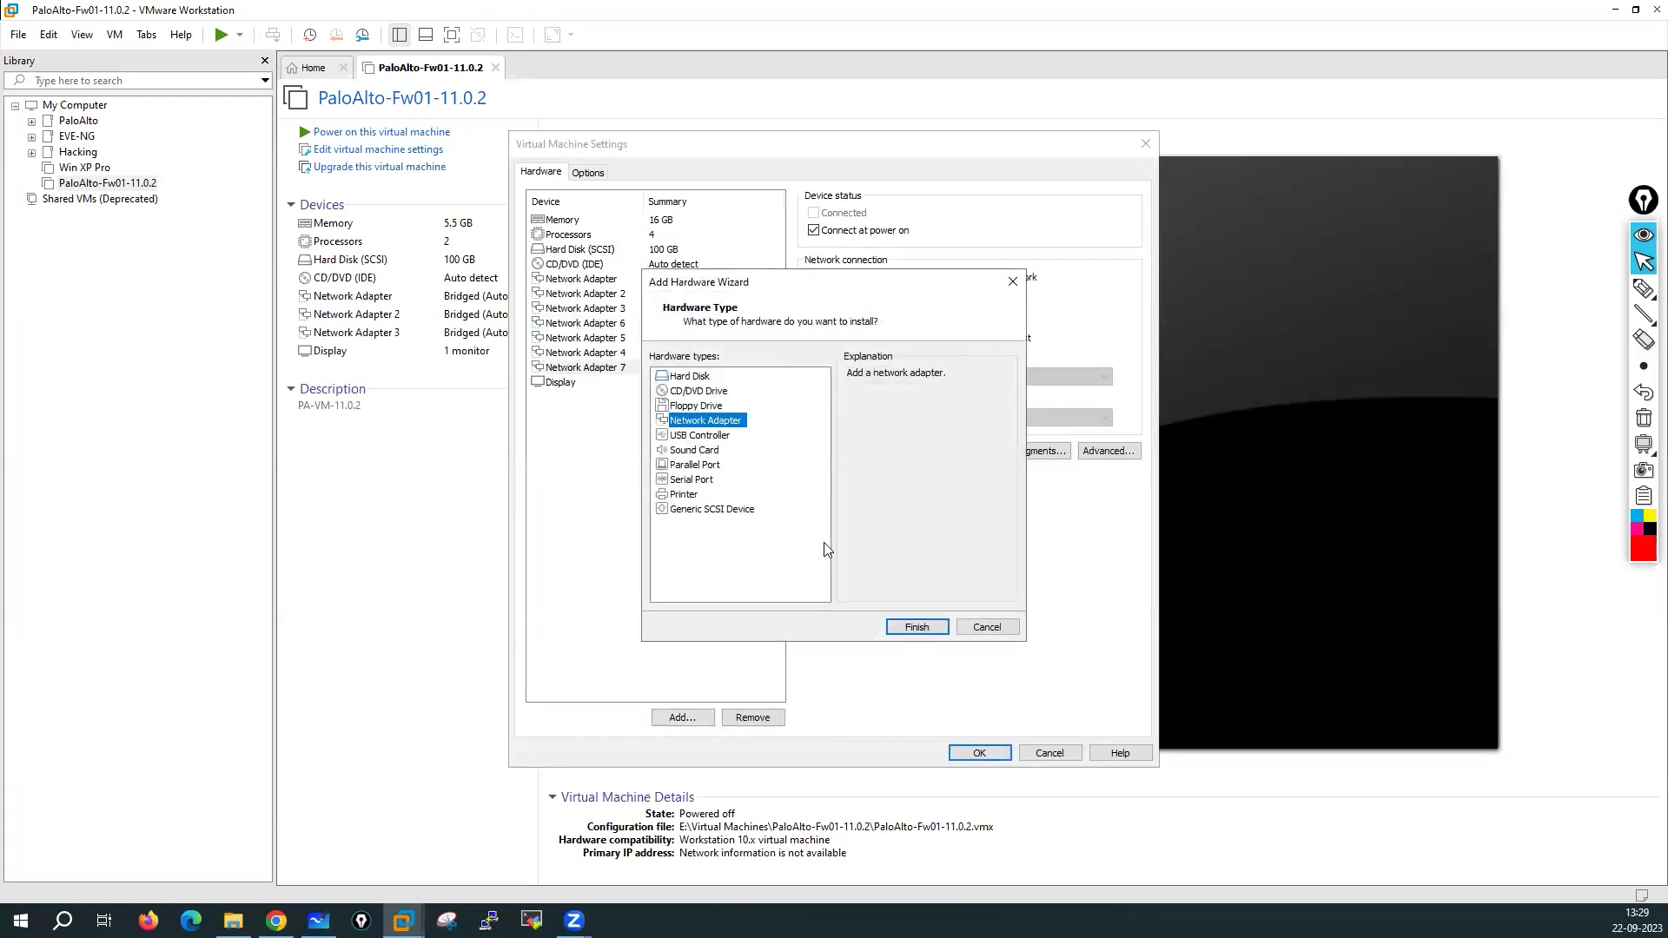
left_click(909, 626)
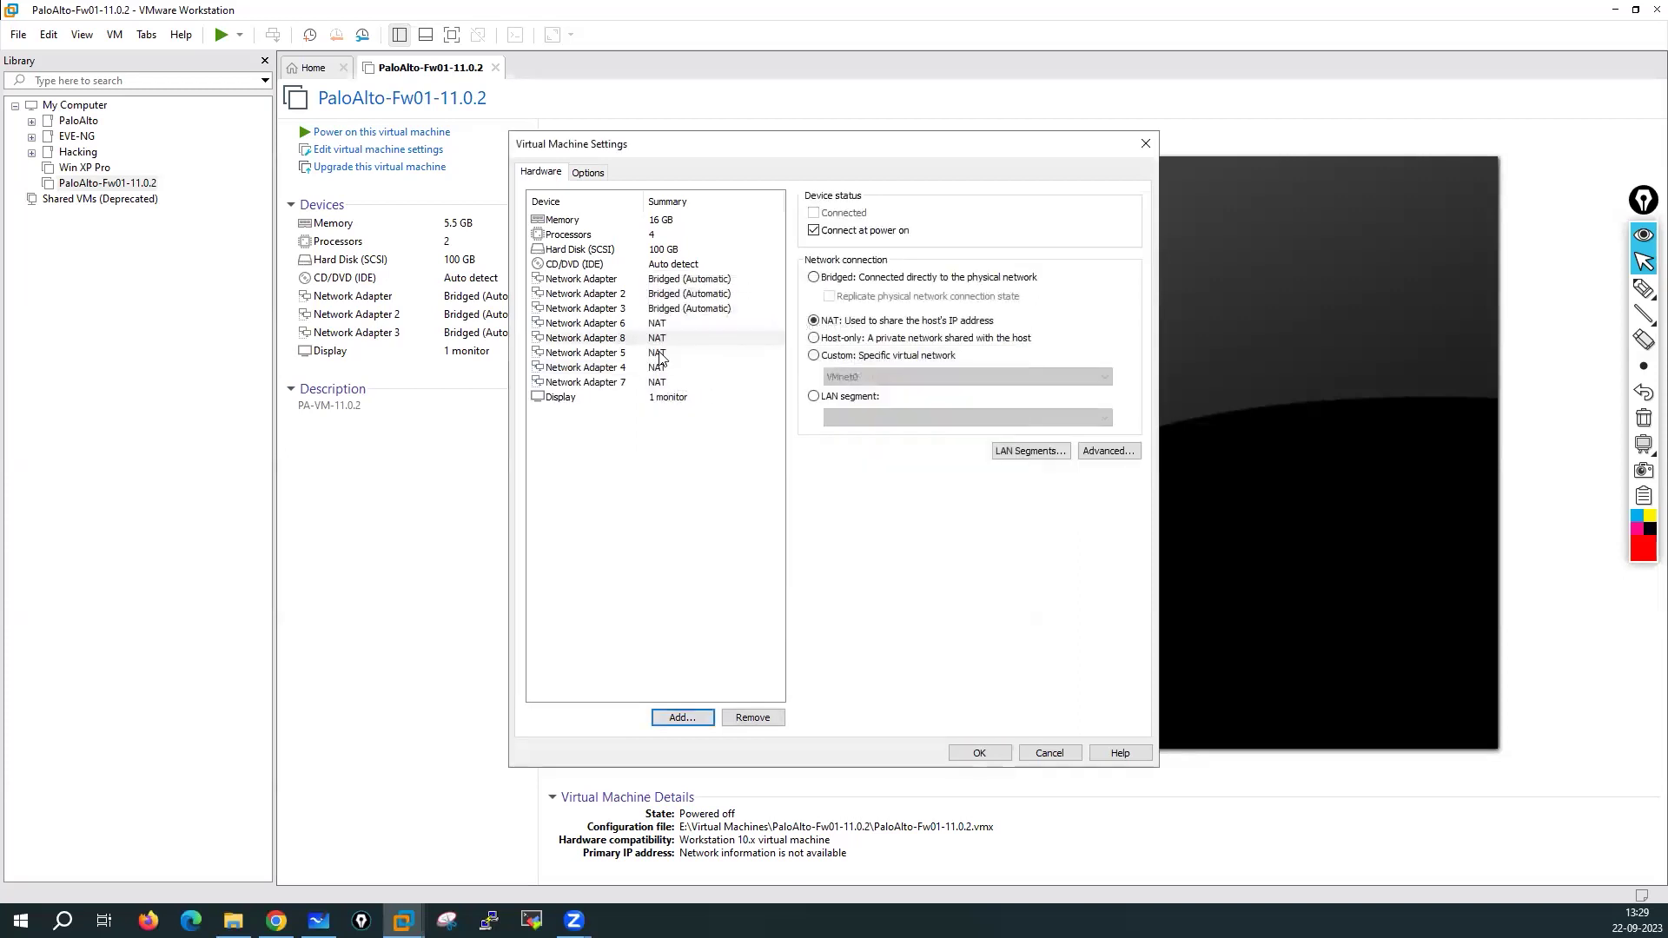
Add Network Adapter 9 and cancel the extra Add Hardware wizard
left_click(616, 280)
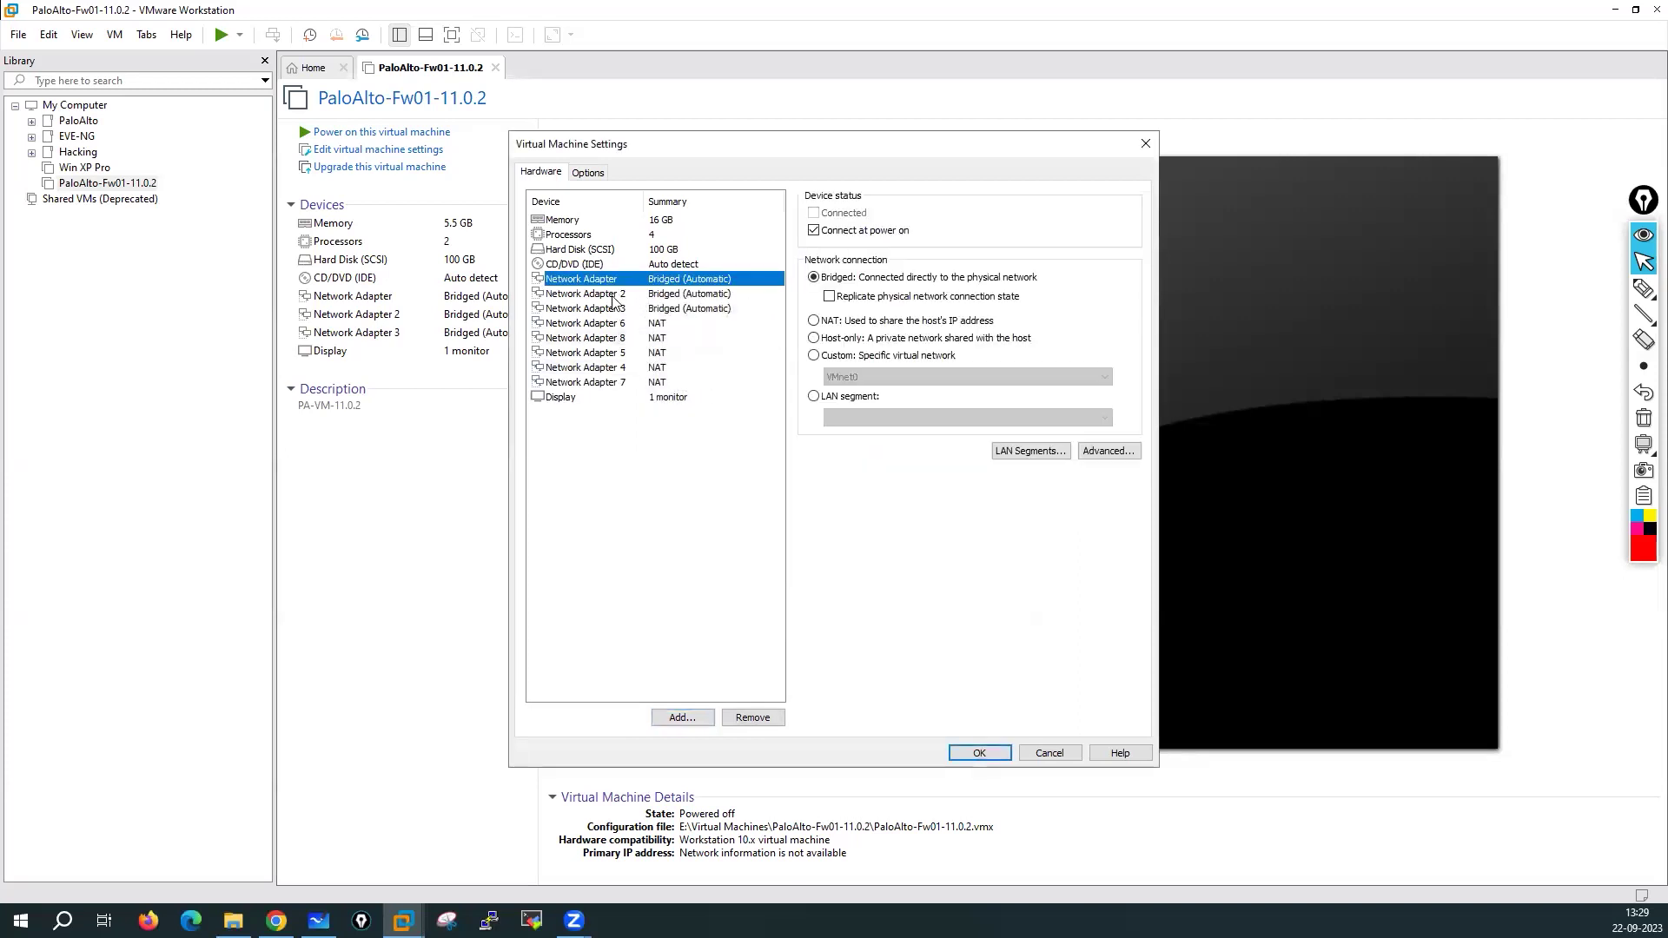
left_click(612, 296)
left_click(619, 383)
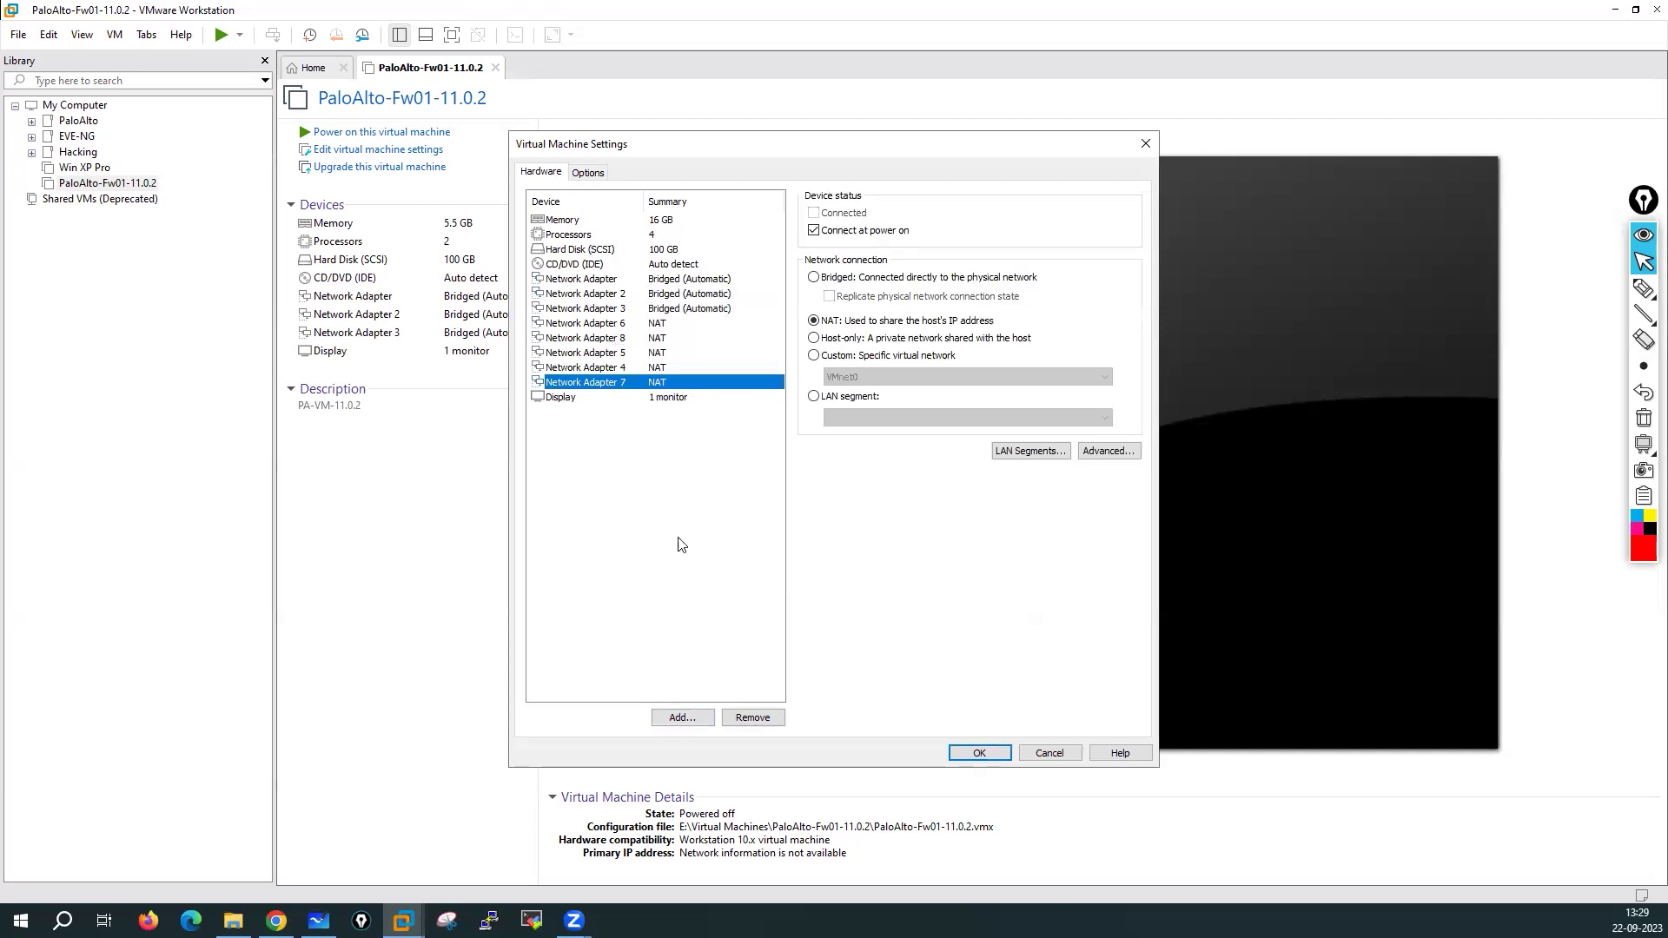
left_click(701, 718)
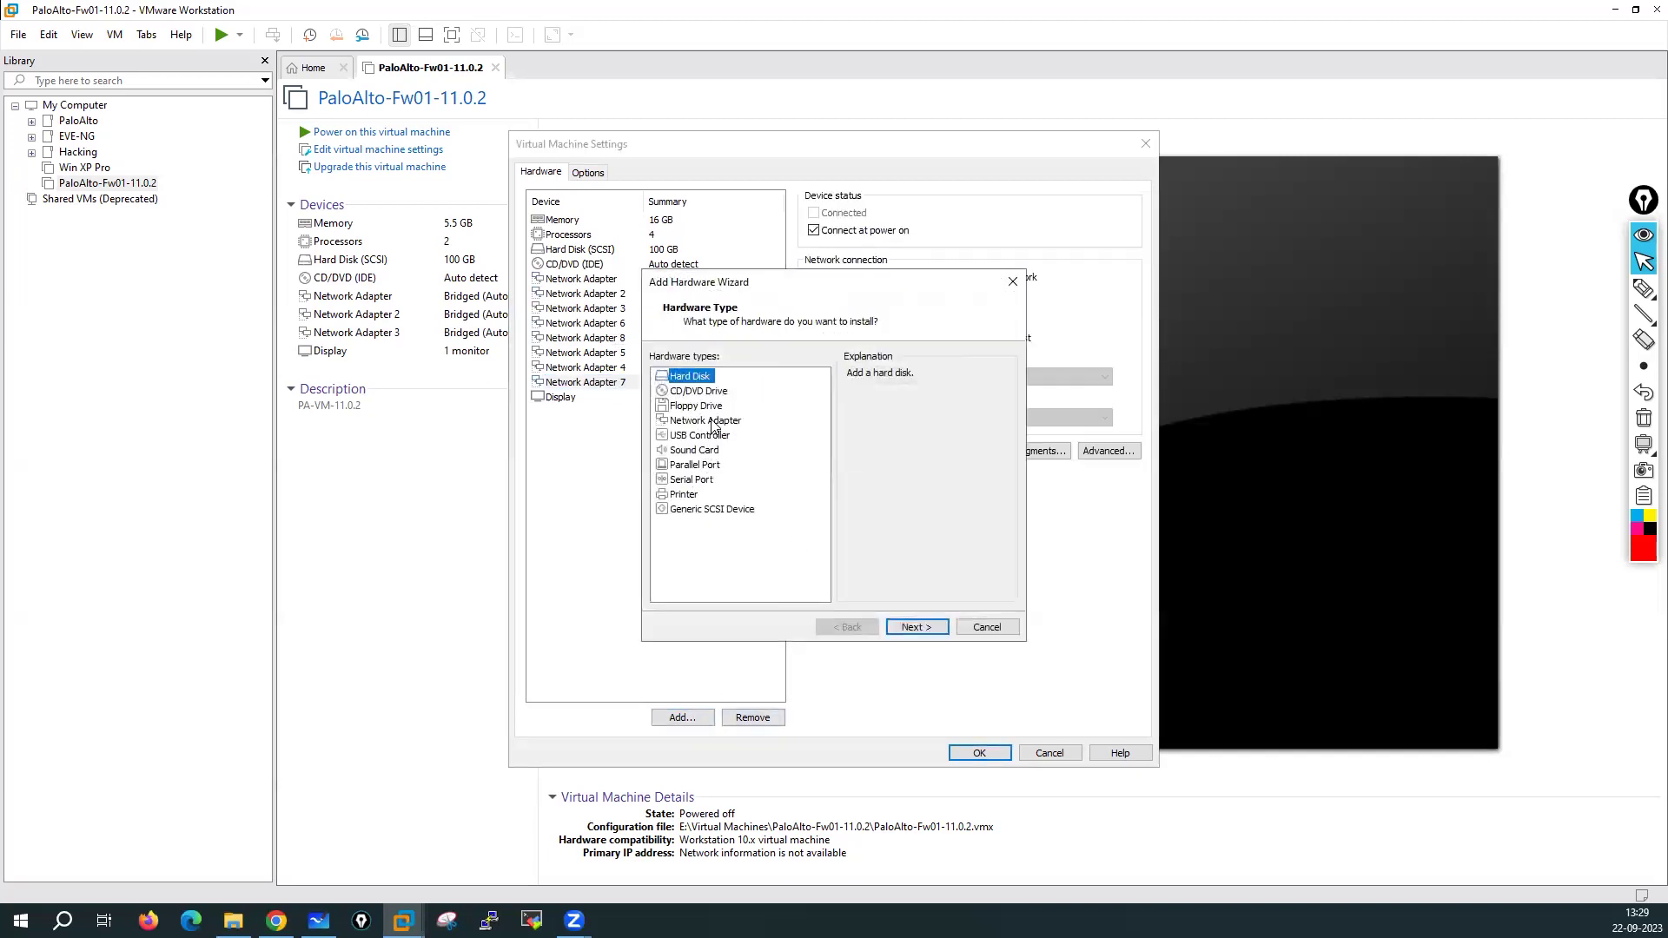
left_click(711, 421)
left_click(917, 627)
left_click(697, 723)
left_click(987, 626)
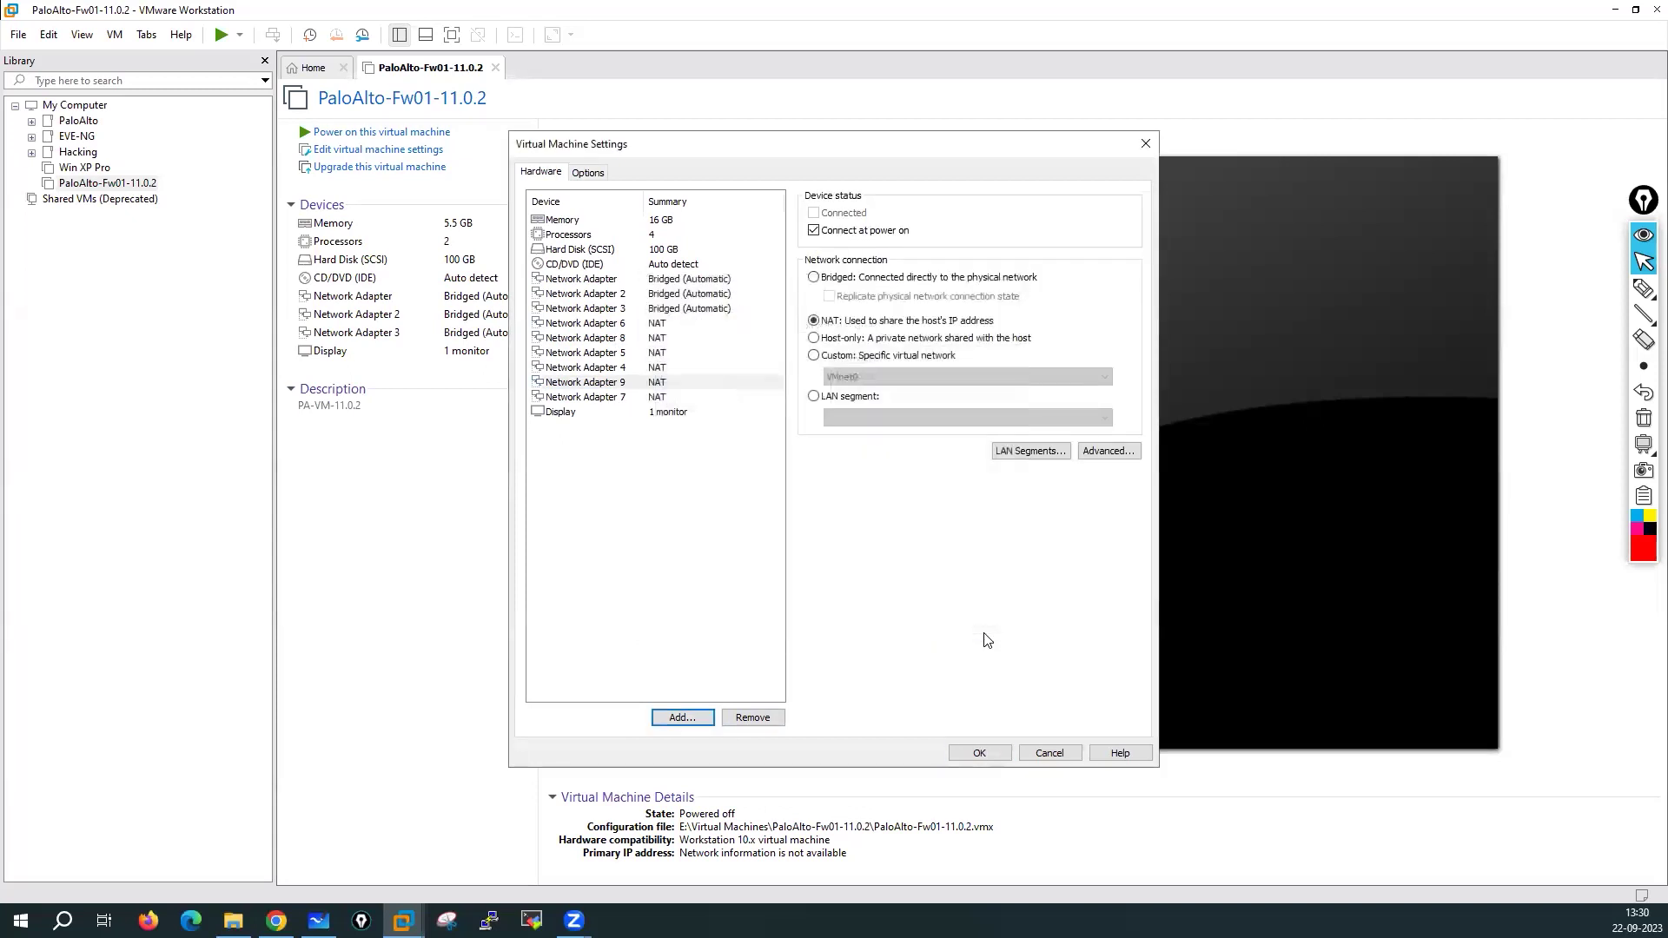
Switch the first adapter to NAT and connect Network Adapter 3 to custom VMnet1
left_click(670, 282)
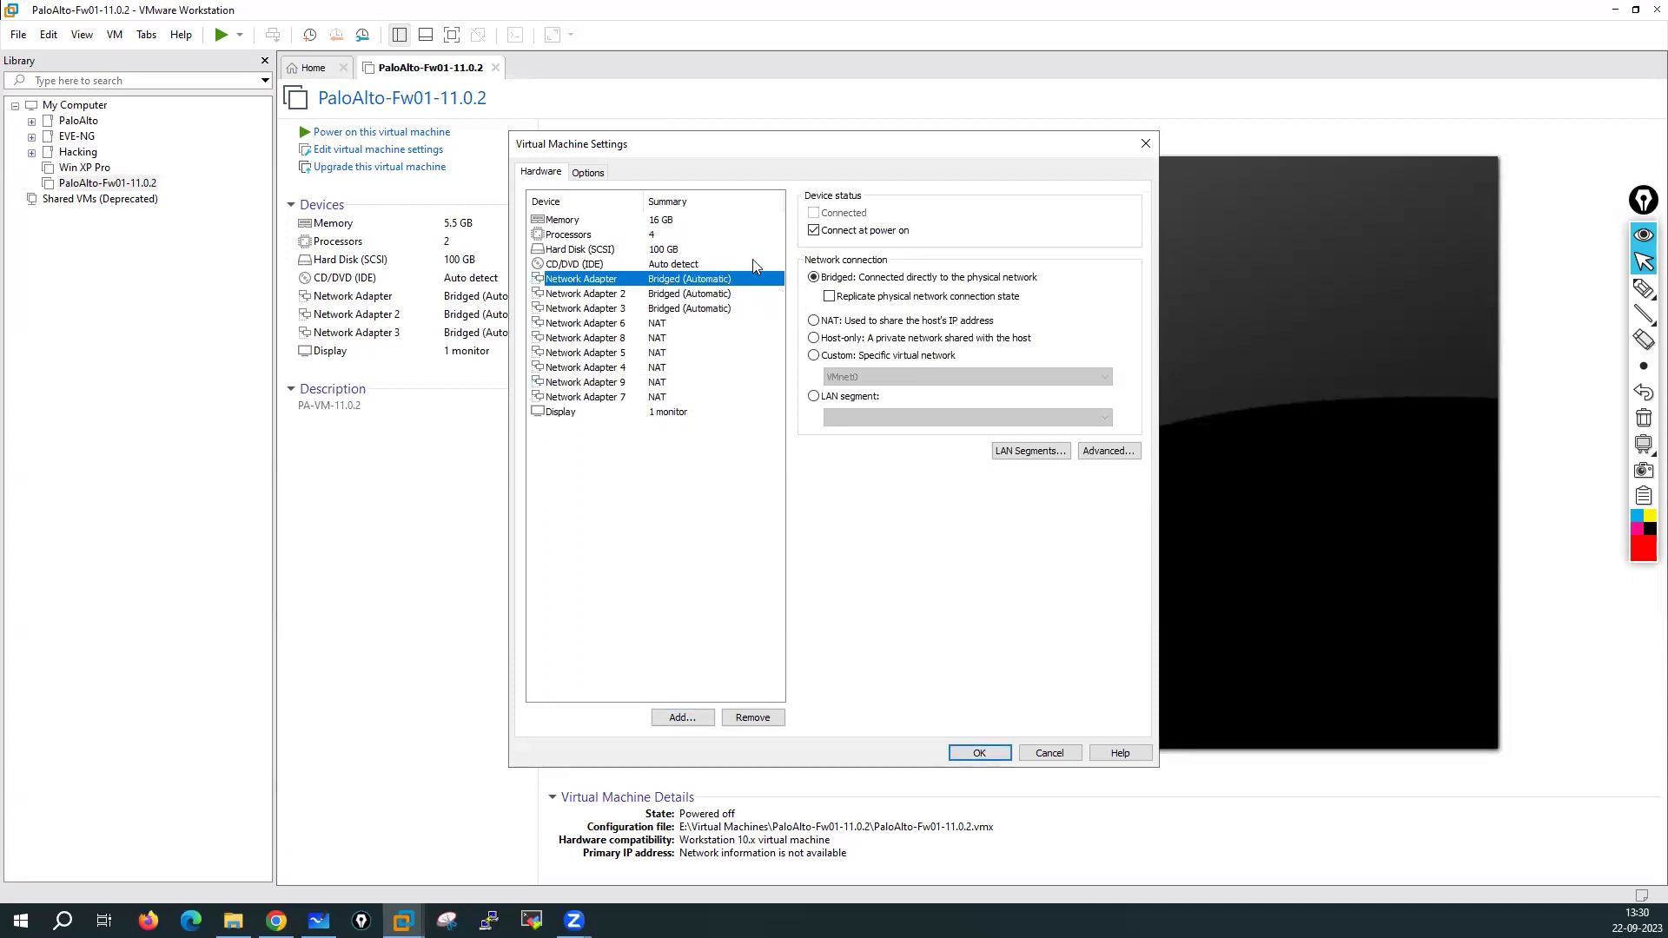
left_click(814, 322)
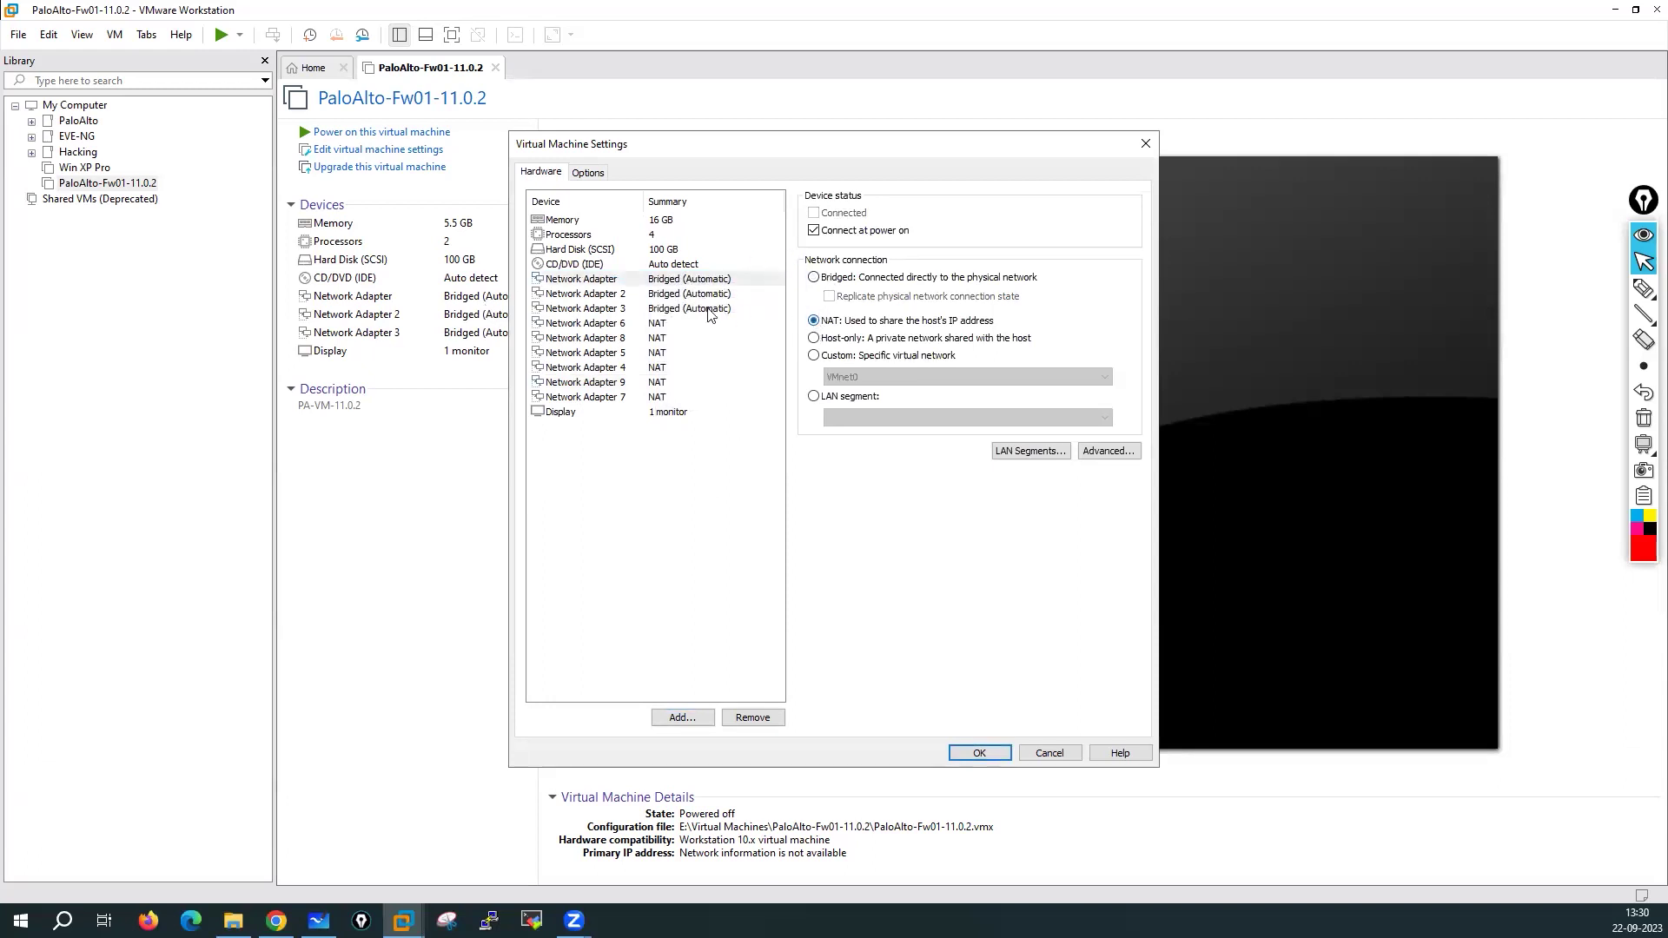
left_click(668, 296)
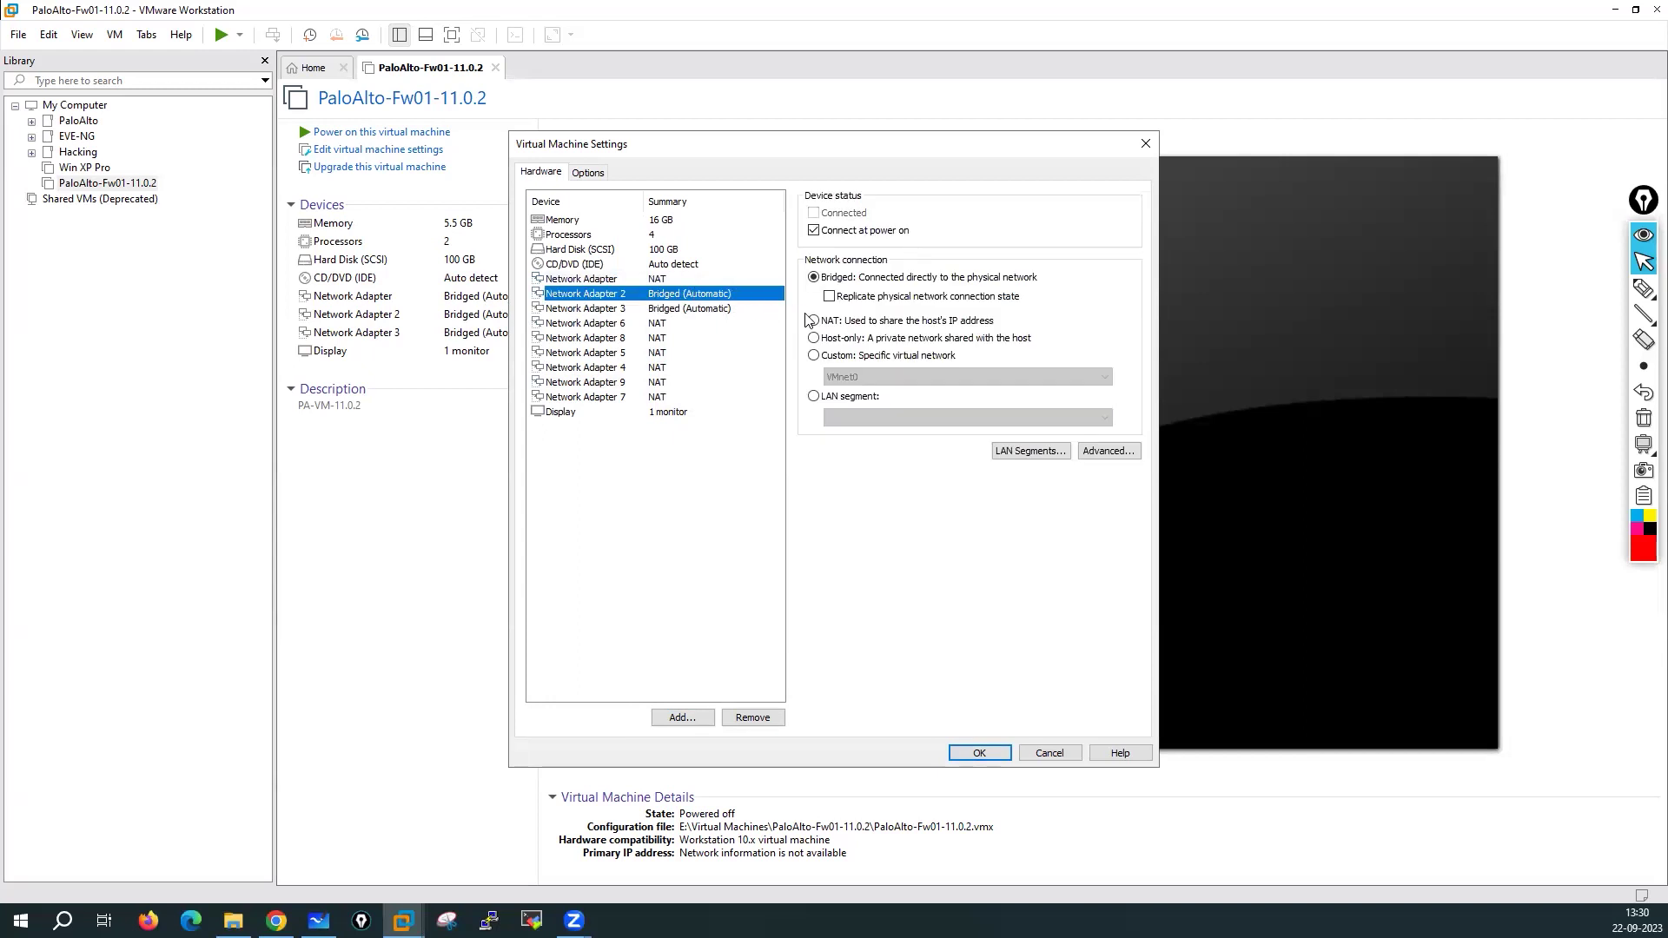
left_click(665, 311)
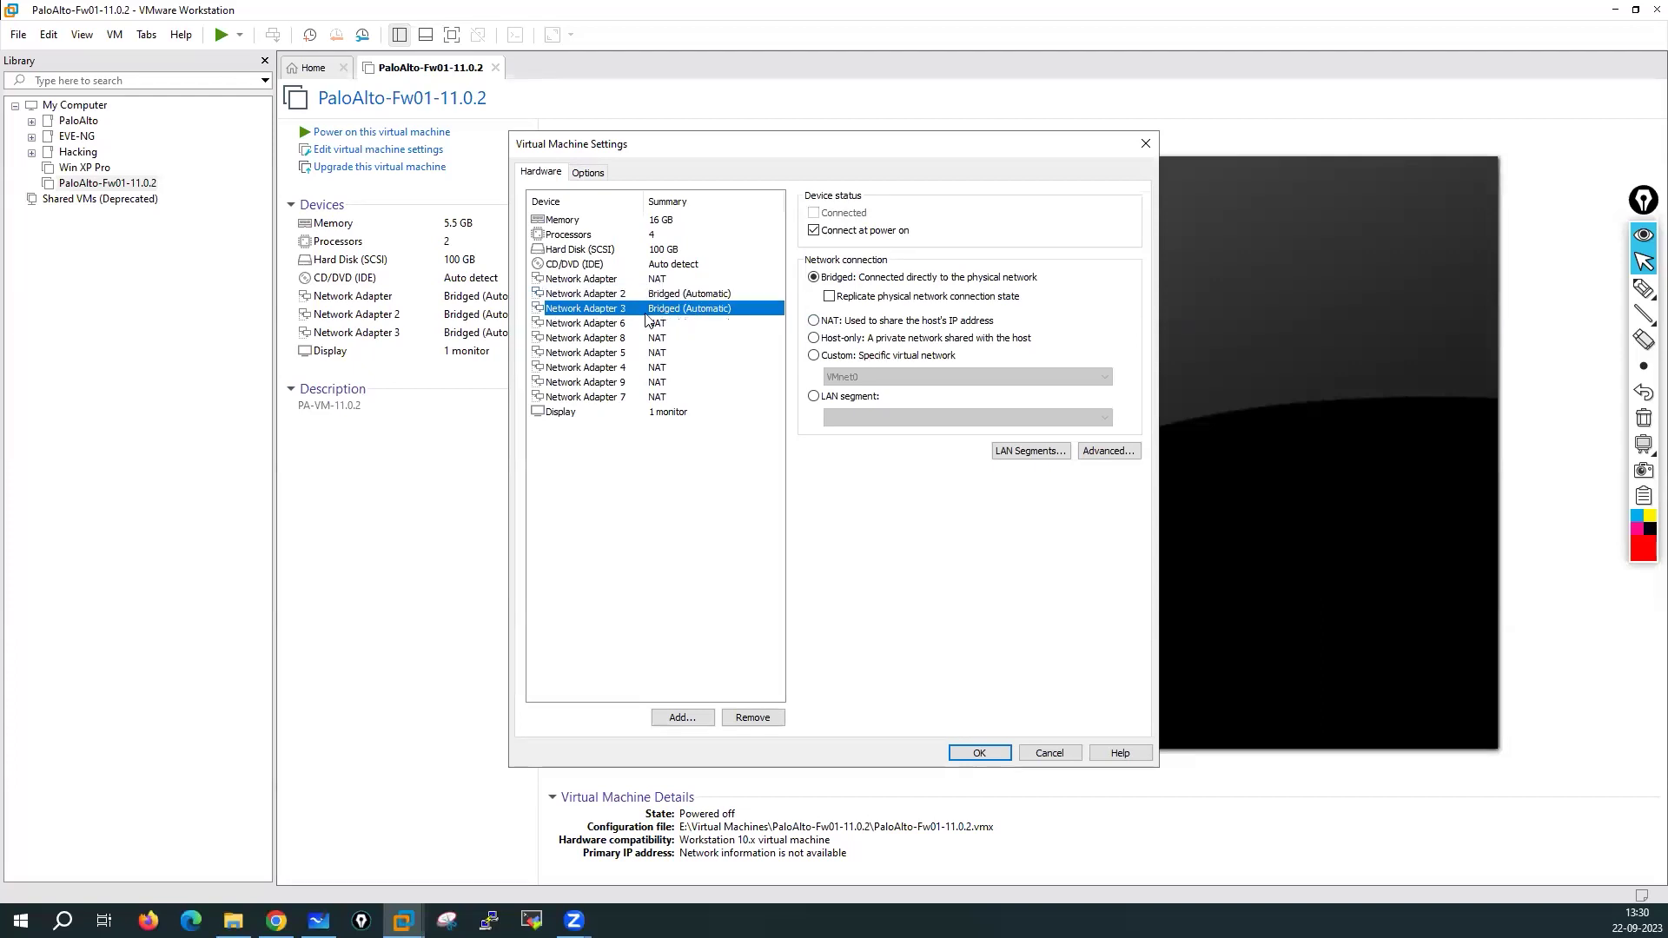
left_click(814, 356)
left_click(844, 377)
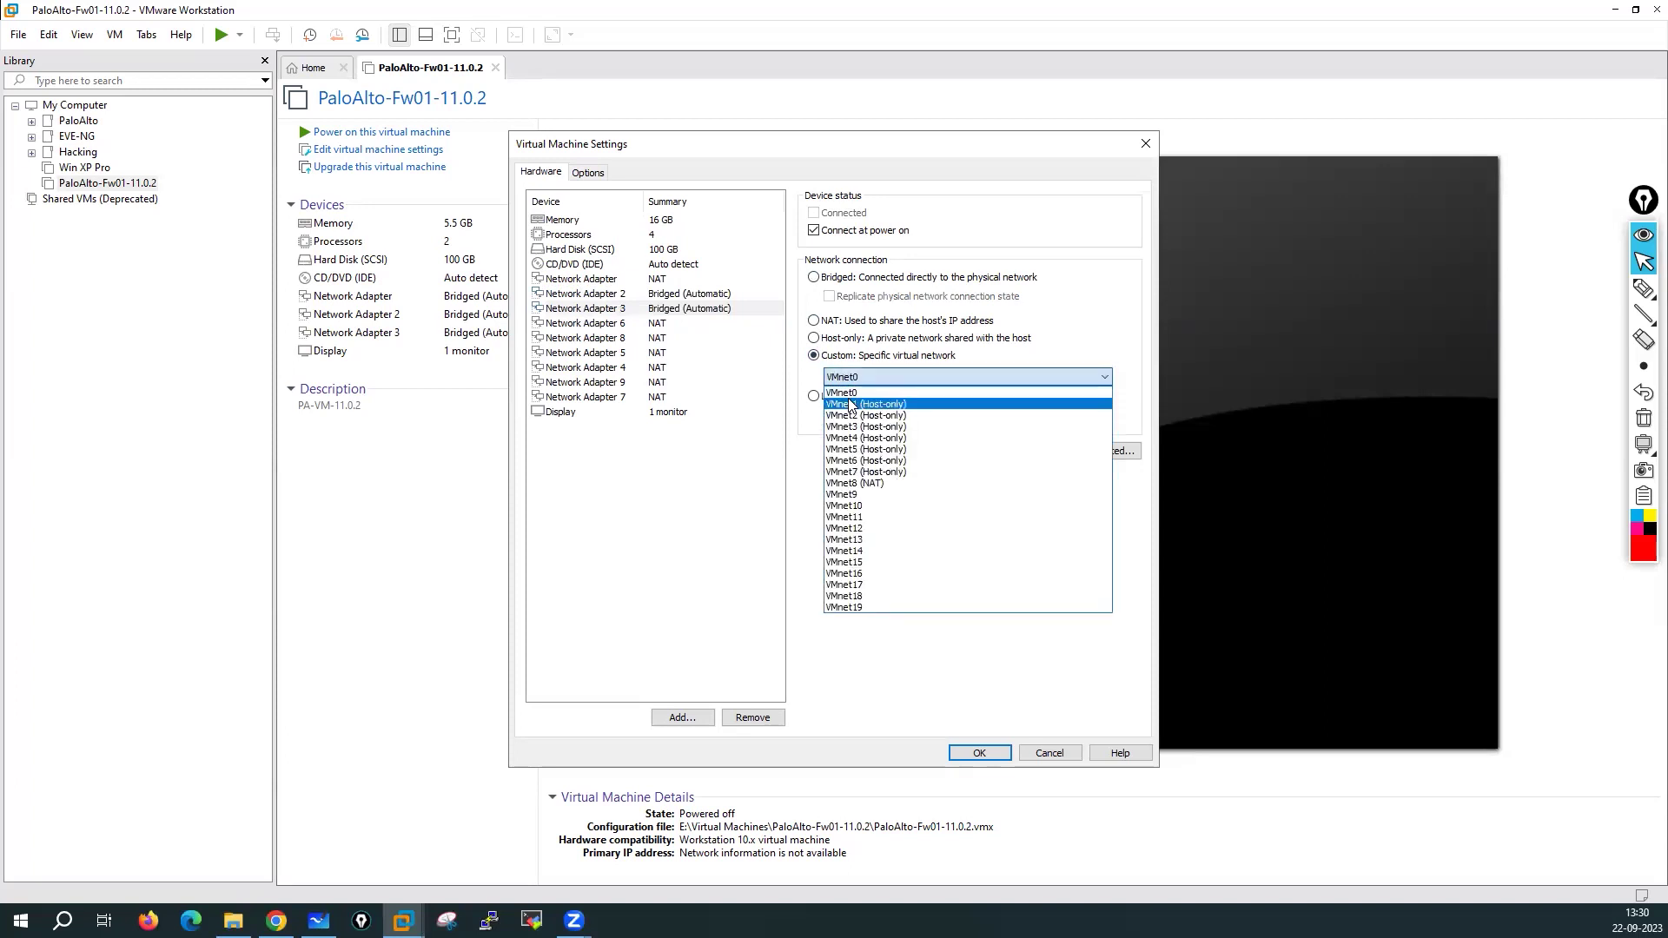
left_click(851, 405)
Connect Network Adapter 6 to VMnet2 and Network Adapter 8 to VMnet3
left_click(627, 319)
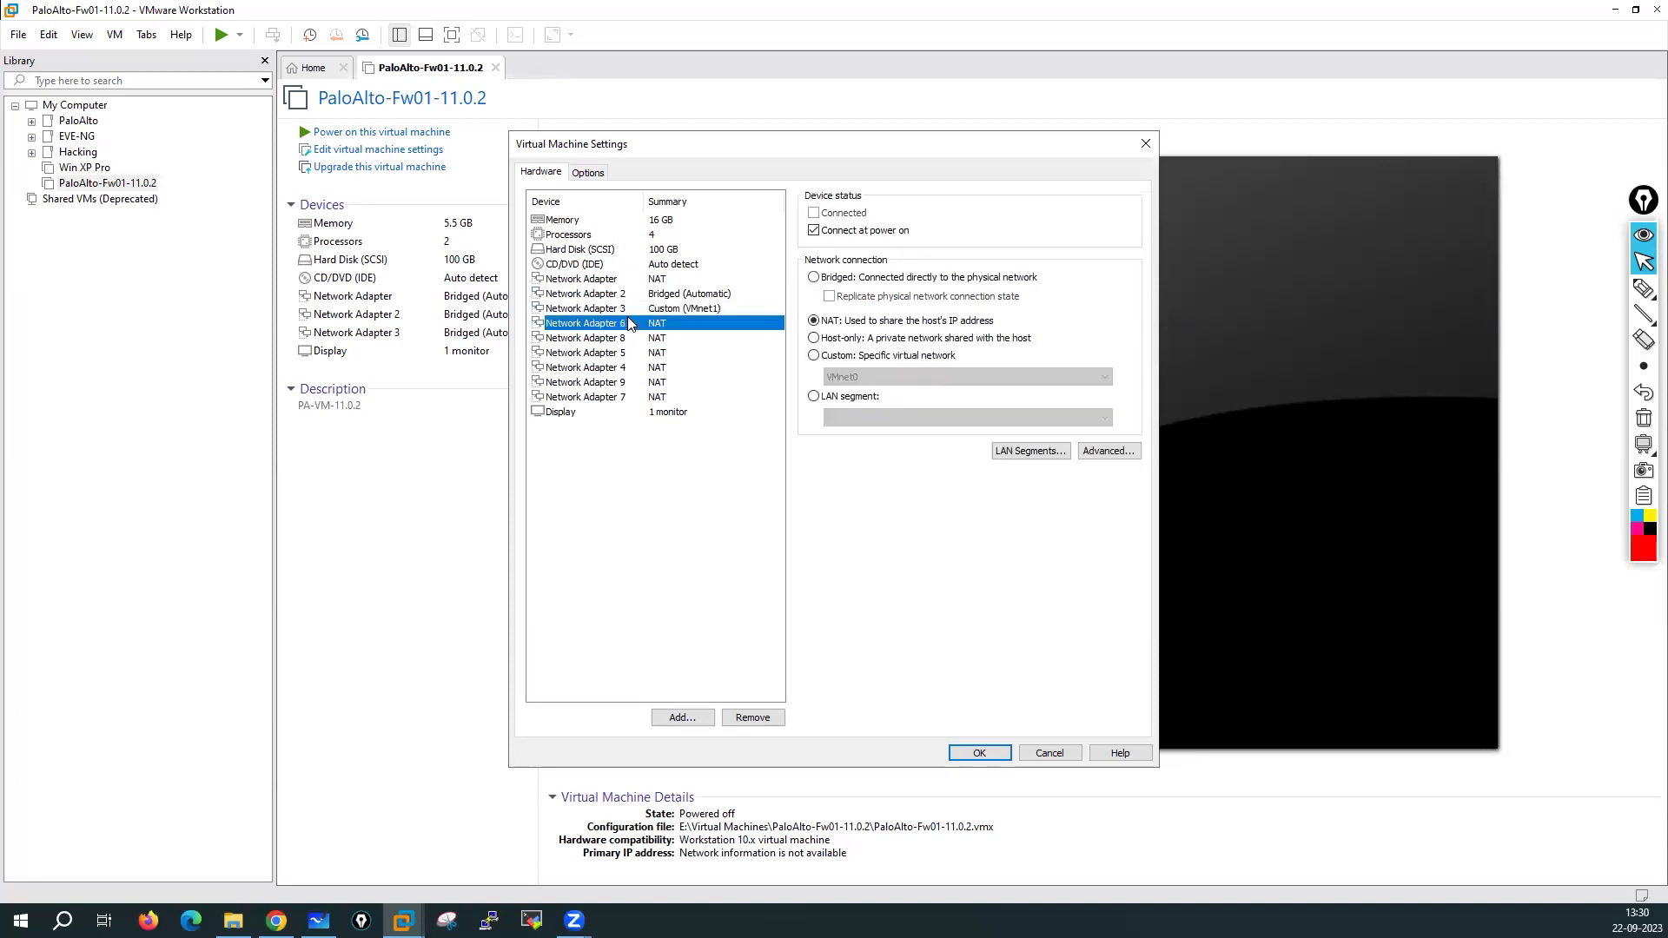
left_click(814, 353)
left_click(856, 376)
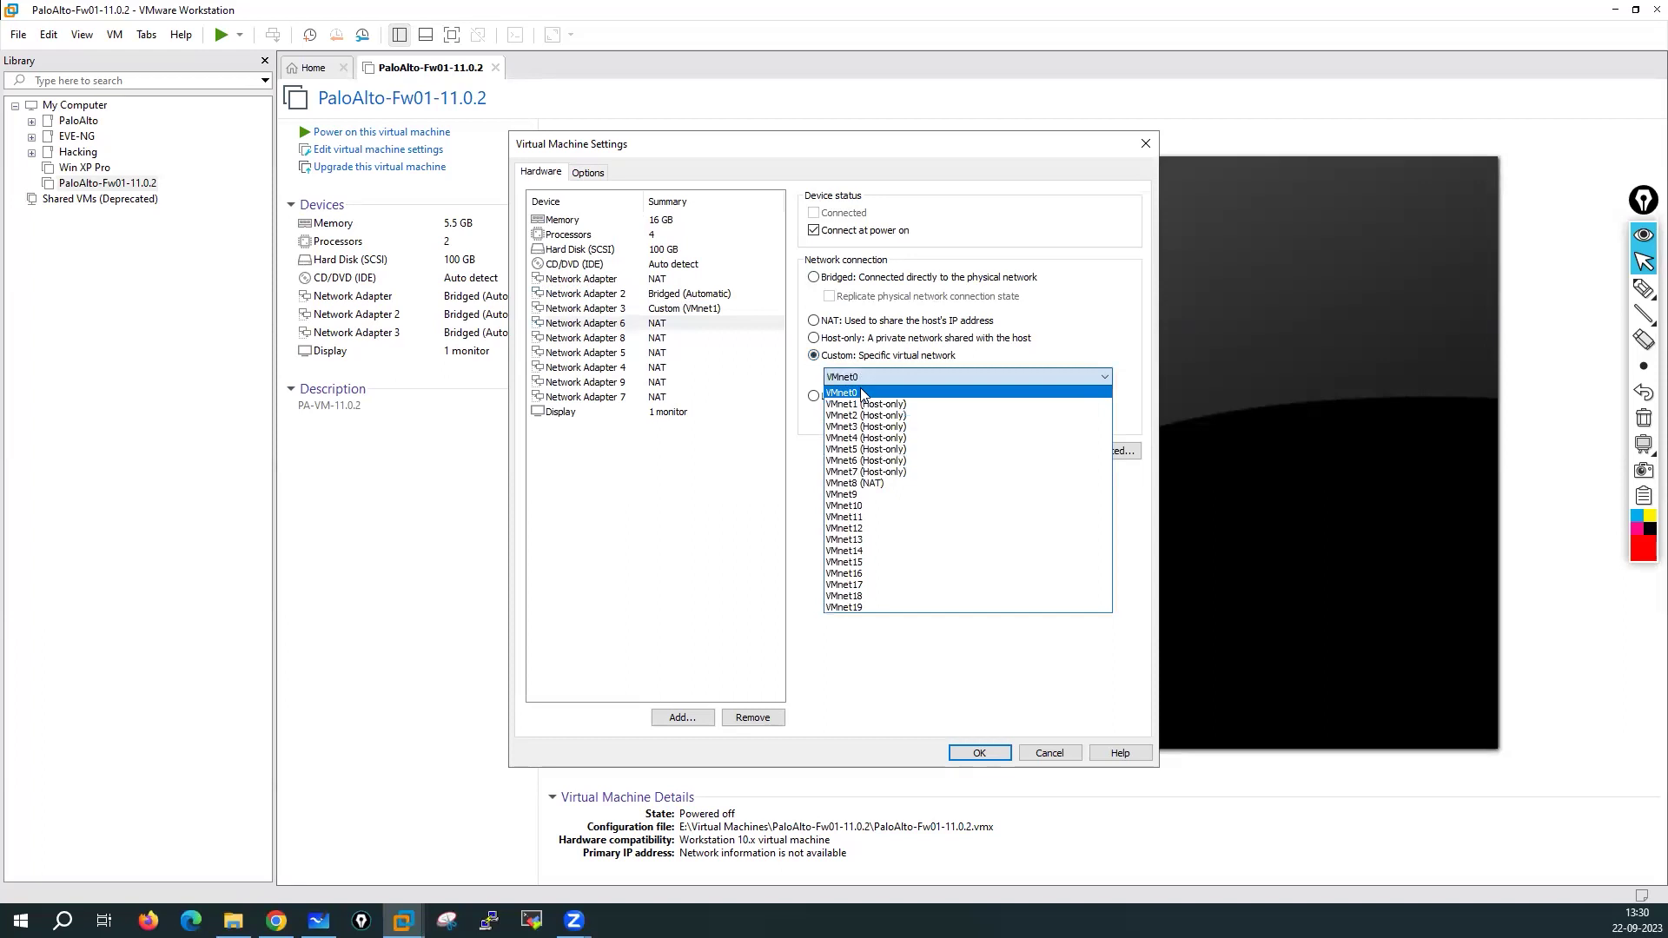
left_click(868, 408)
left_click(584, 338)
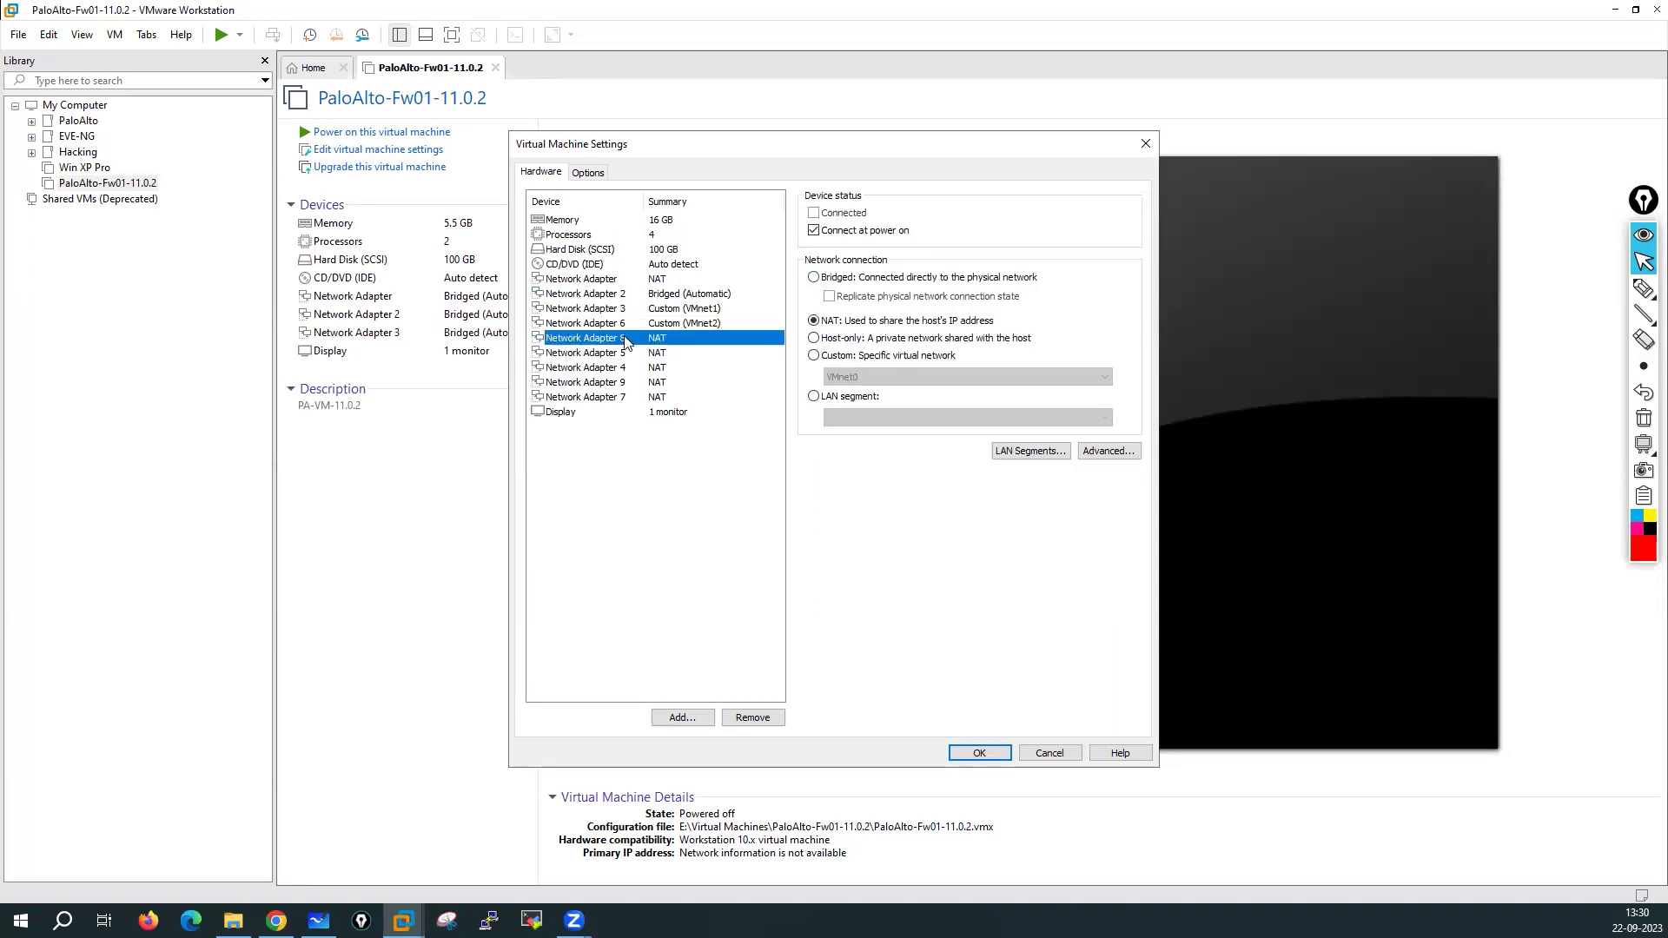
left_click(864, 381)
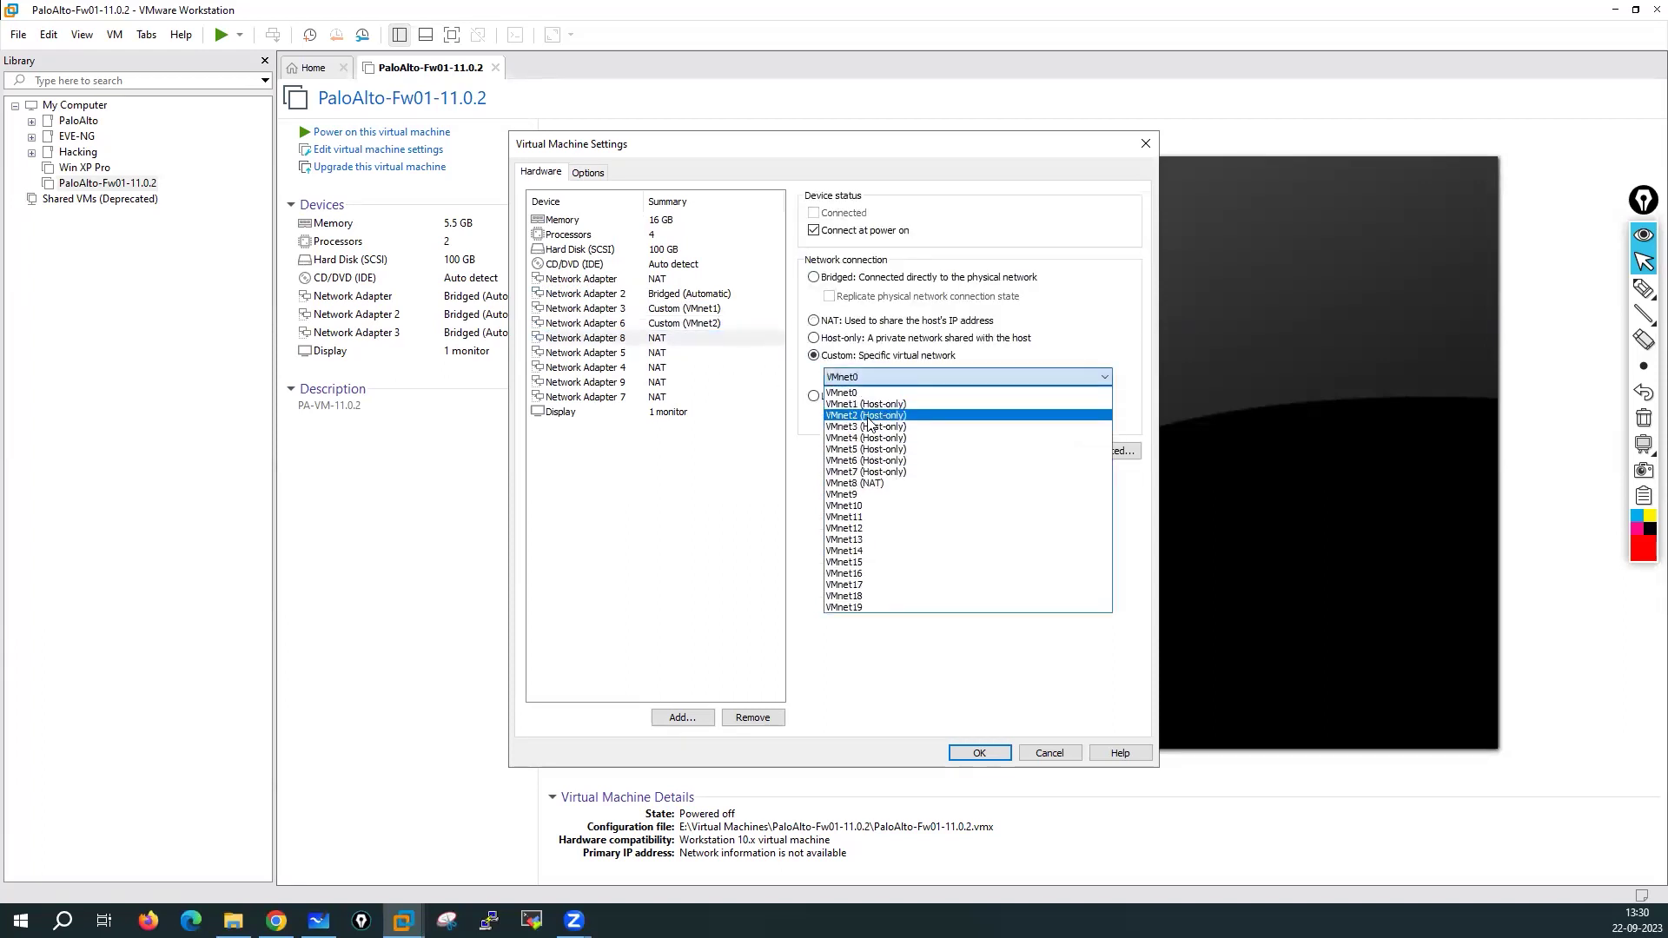
left_click(869, 424)
Connect Network Adapter 5 to VMnet4 and Network Adapter 4 to VMnet5
left_click(644, 352)
left_click(814, 355)
left_click(844, 380)
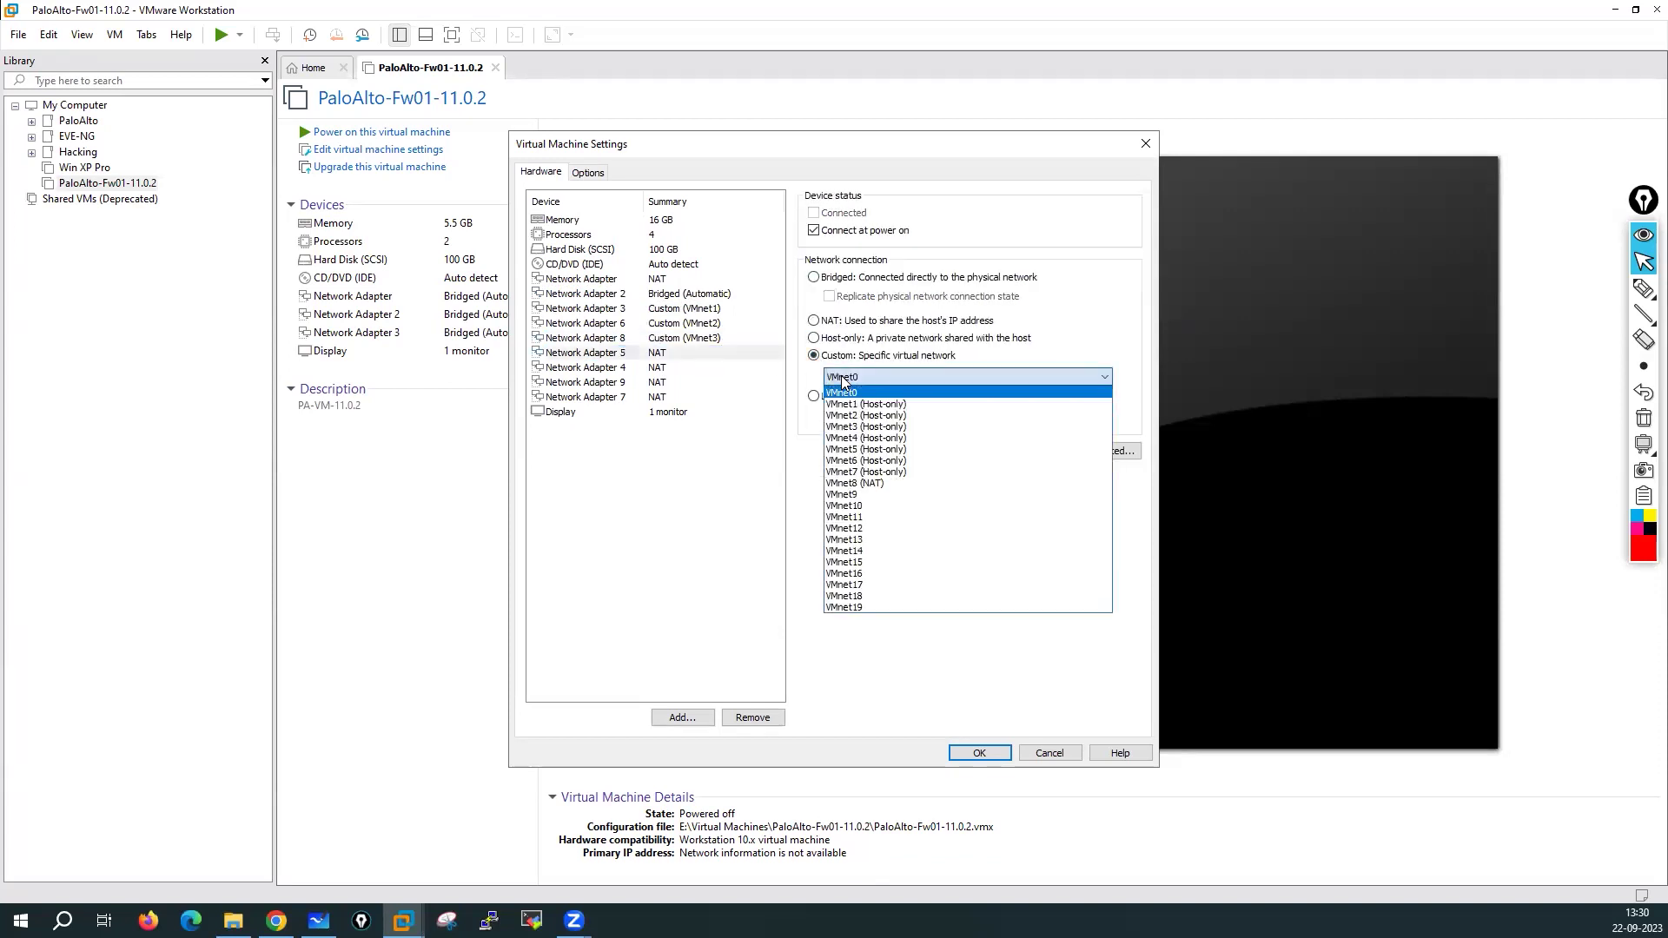
left_click(869, 438)
left_click(645, 367)
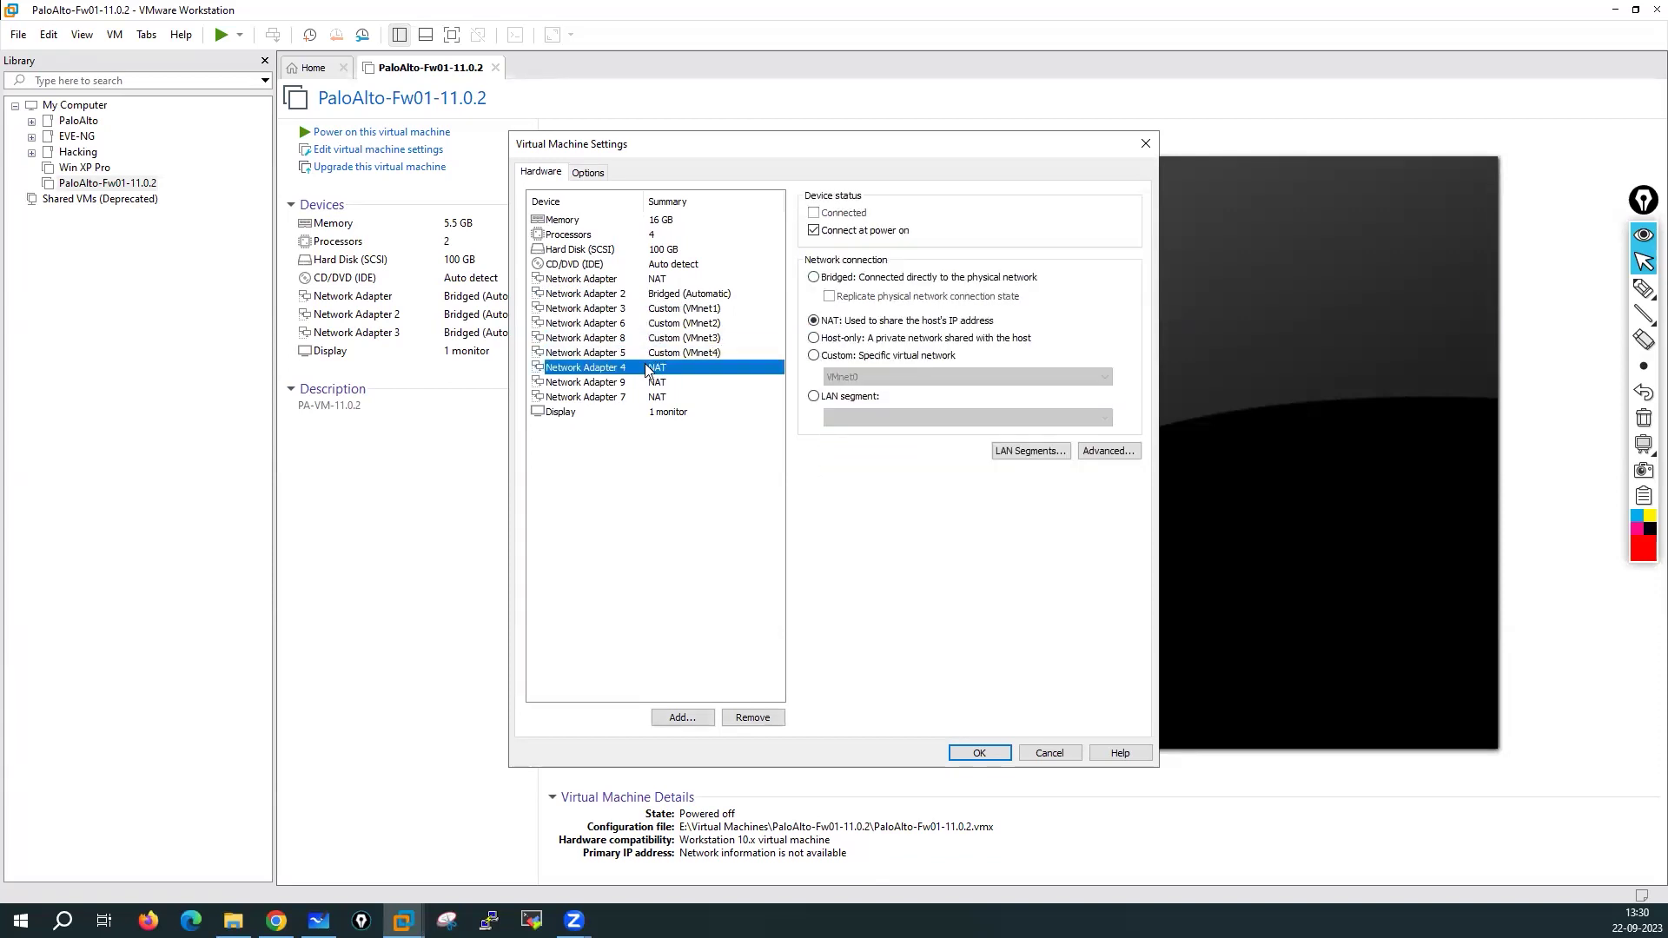
left_click(814, 355)
left_click(852, 379)
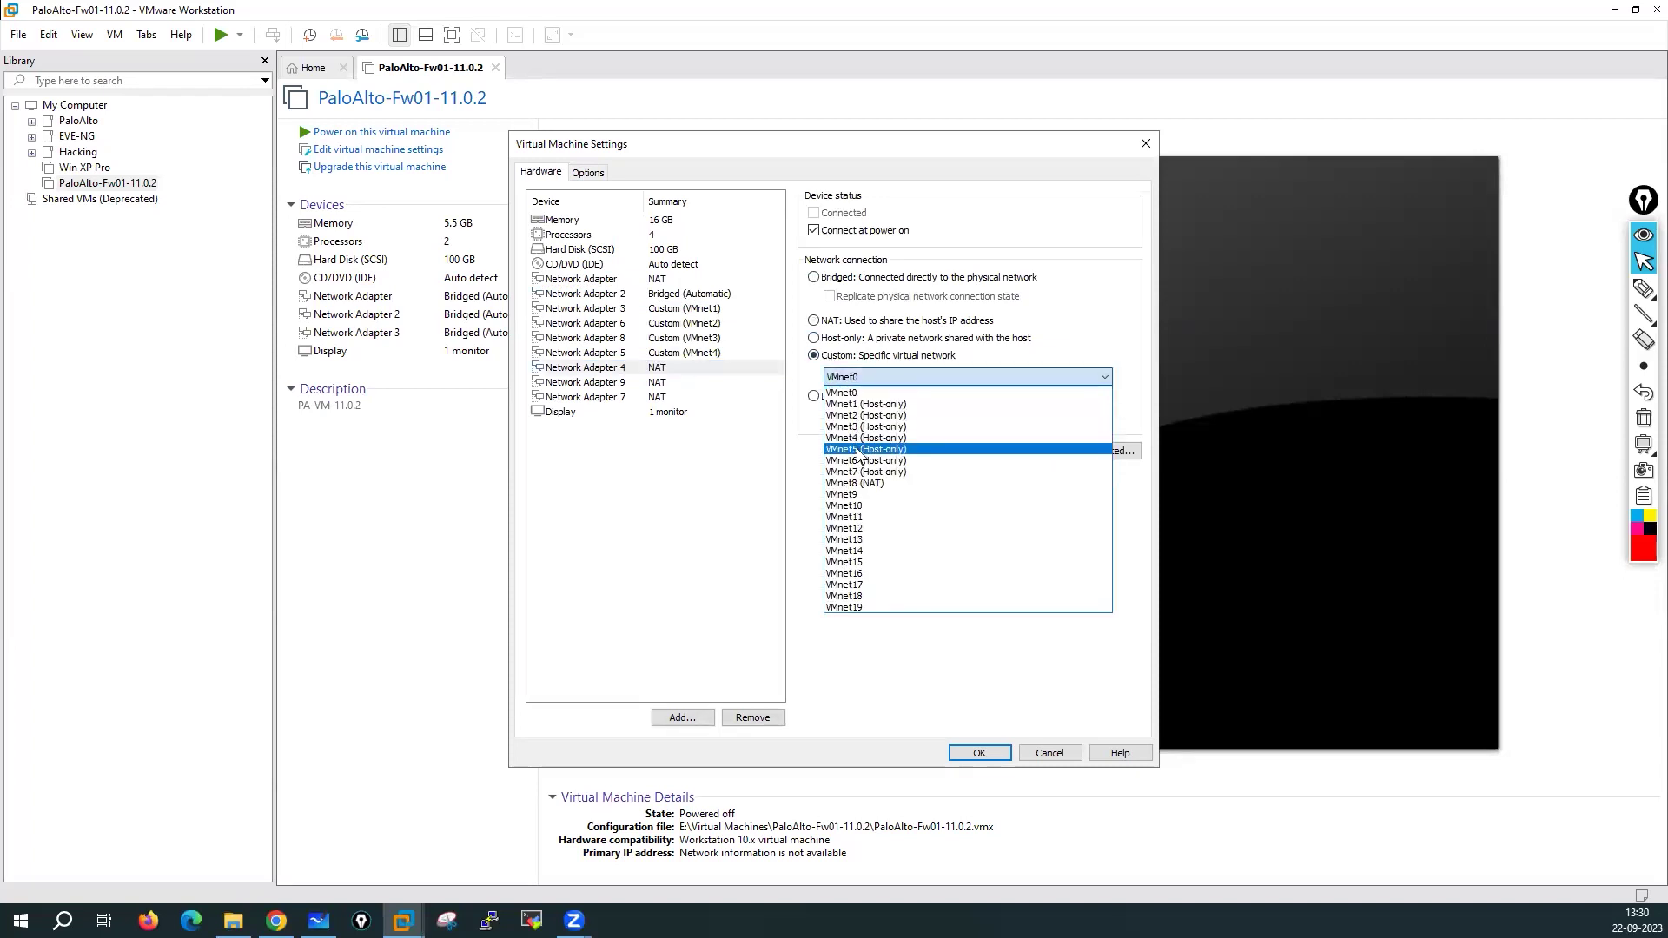
left_click(860, 449)
Connect Network Adapter 9 to VMnet6 and Network Adapter 7 to VMnet7
left_click(660, 383)
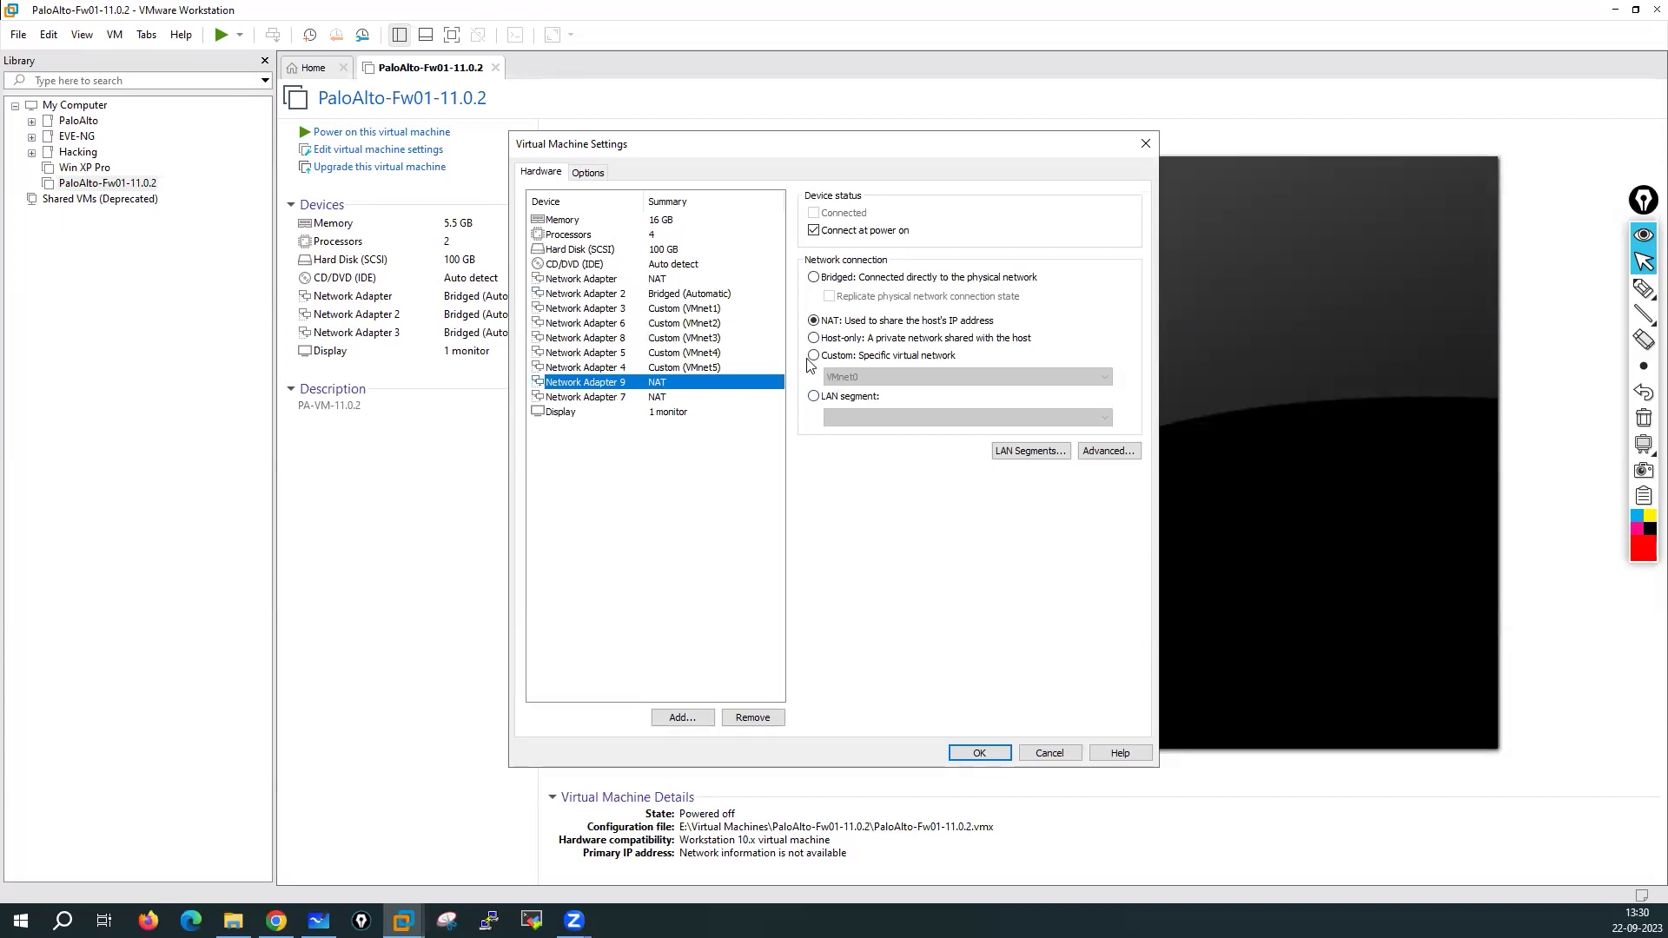
left_click(809, 356)
left_click(860, 375)
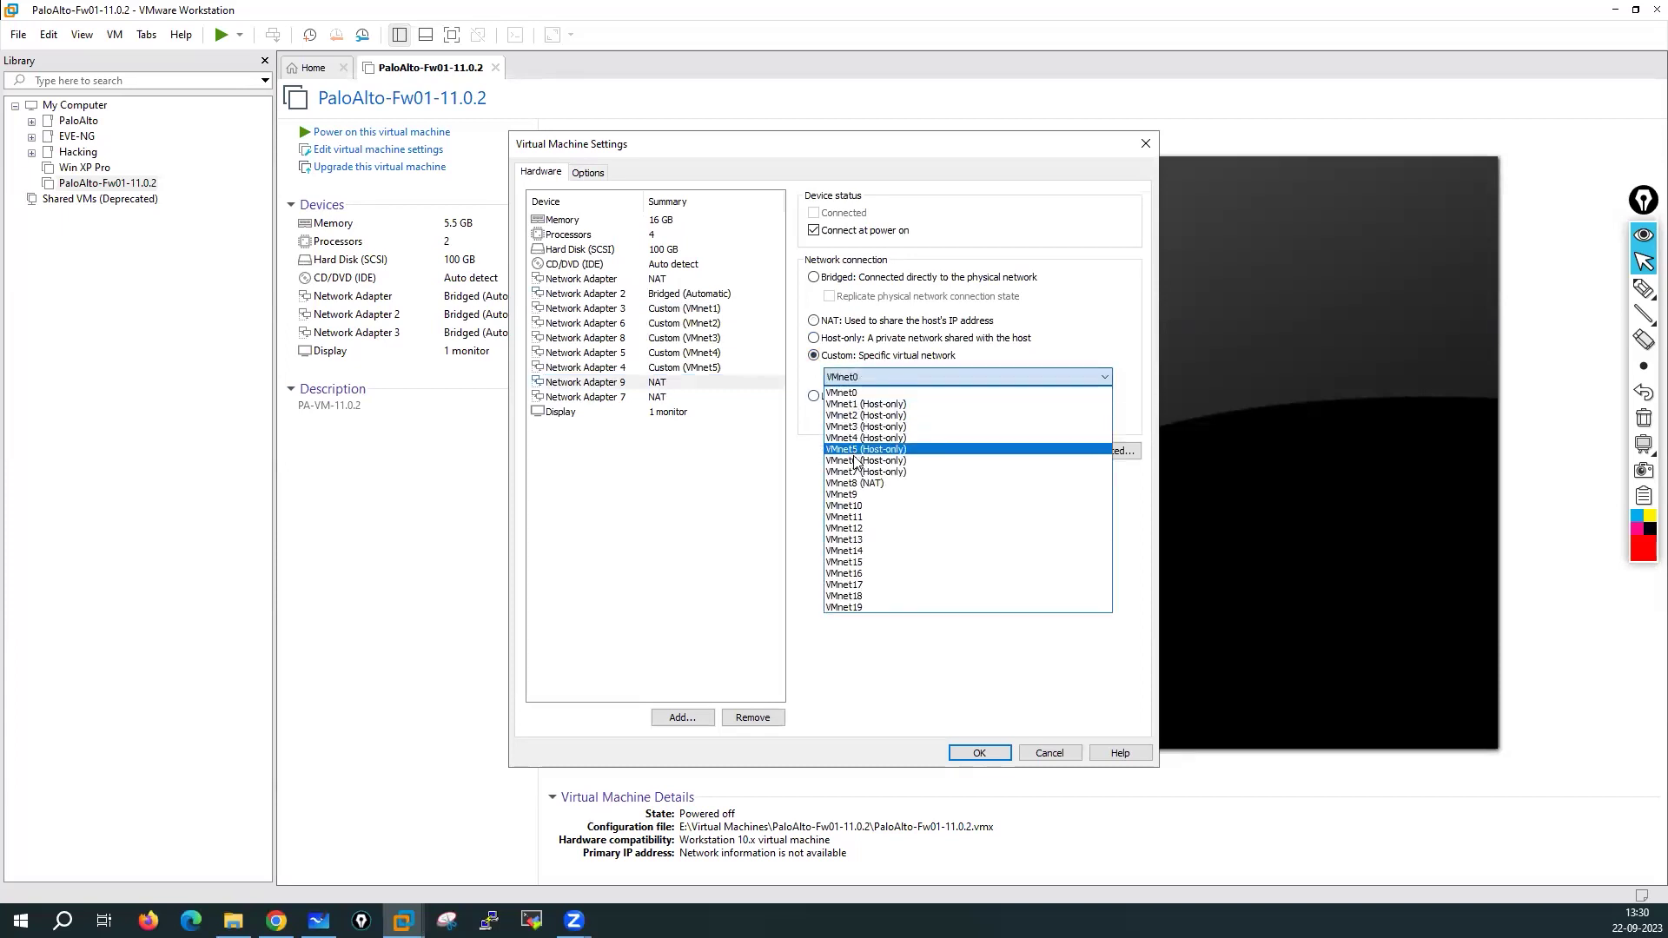
left_click(856, 461)
left_click(664, 397)
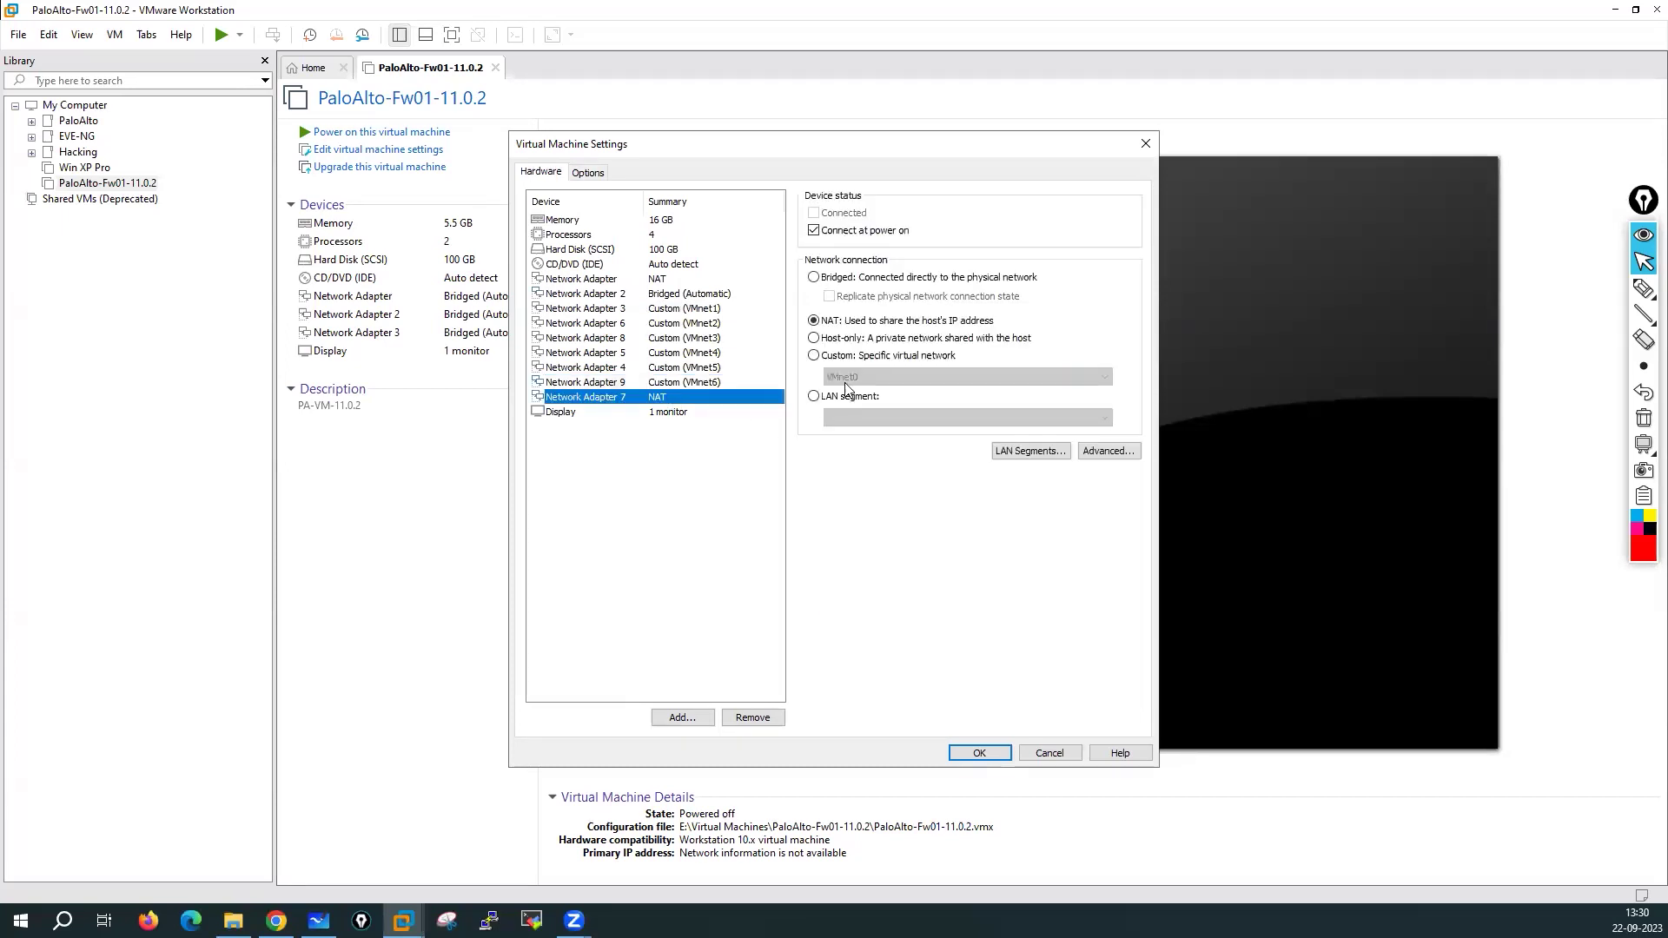
left_click(825, 355)
left_click(855, 379)
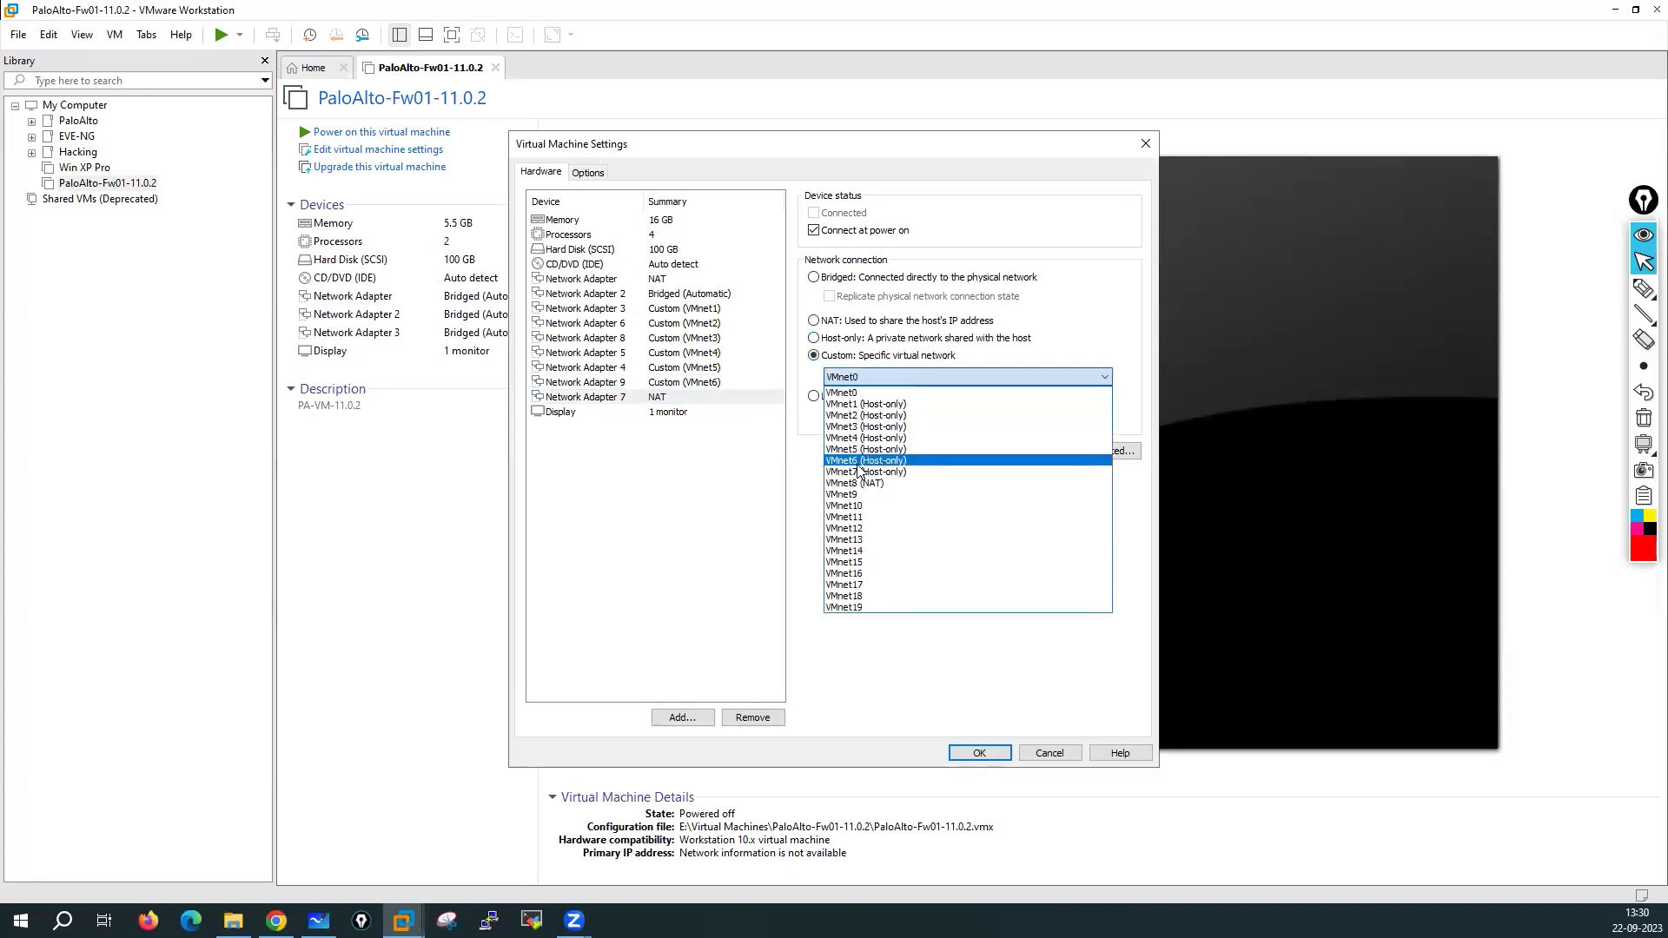
left_click(856, 471)
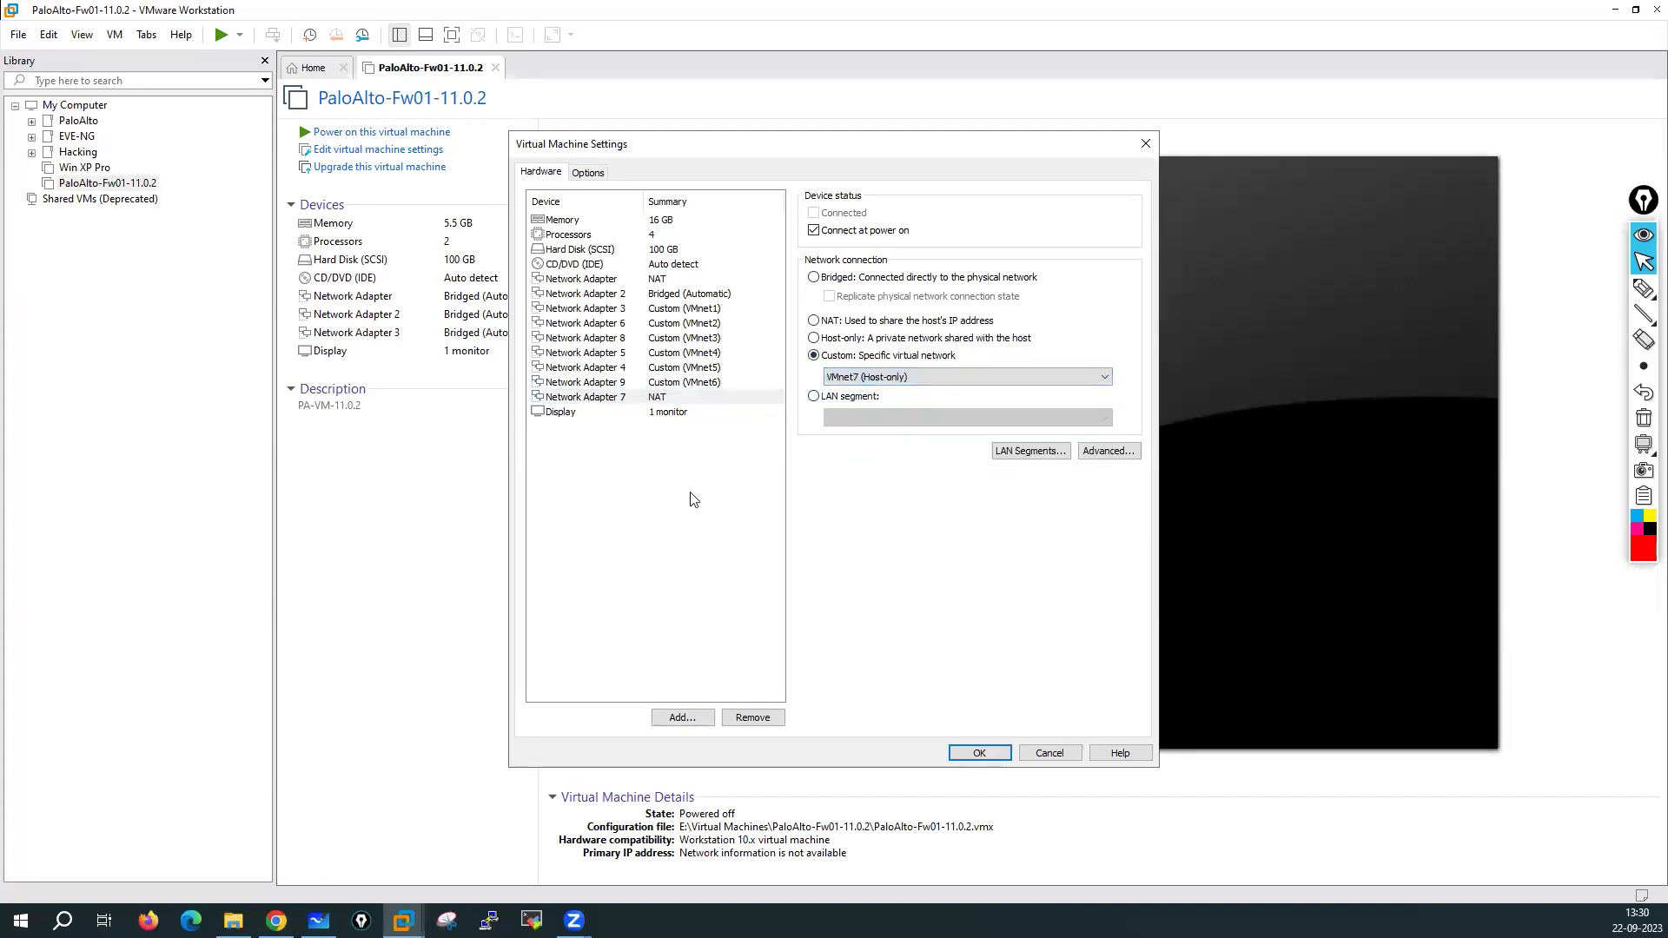
Review the connection of each of the nine network adapters
left_click(647, 280)
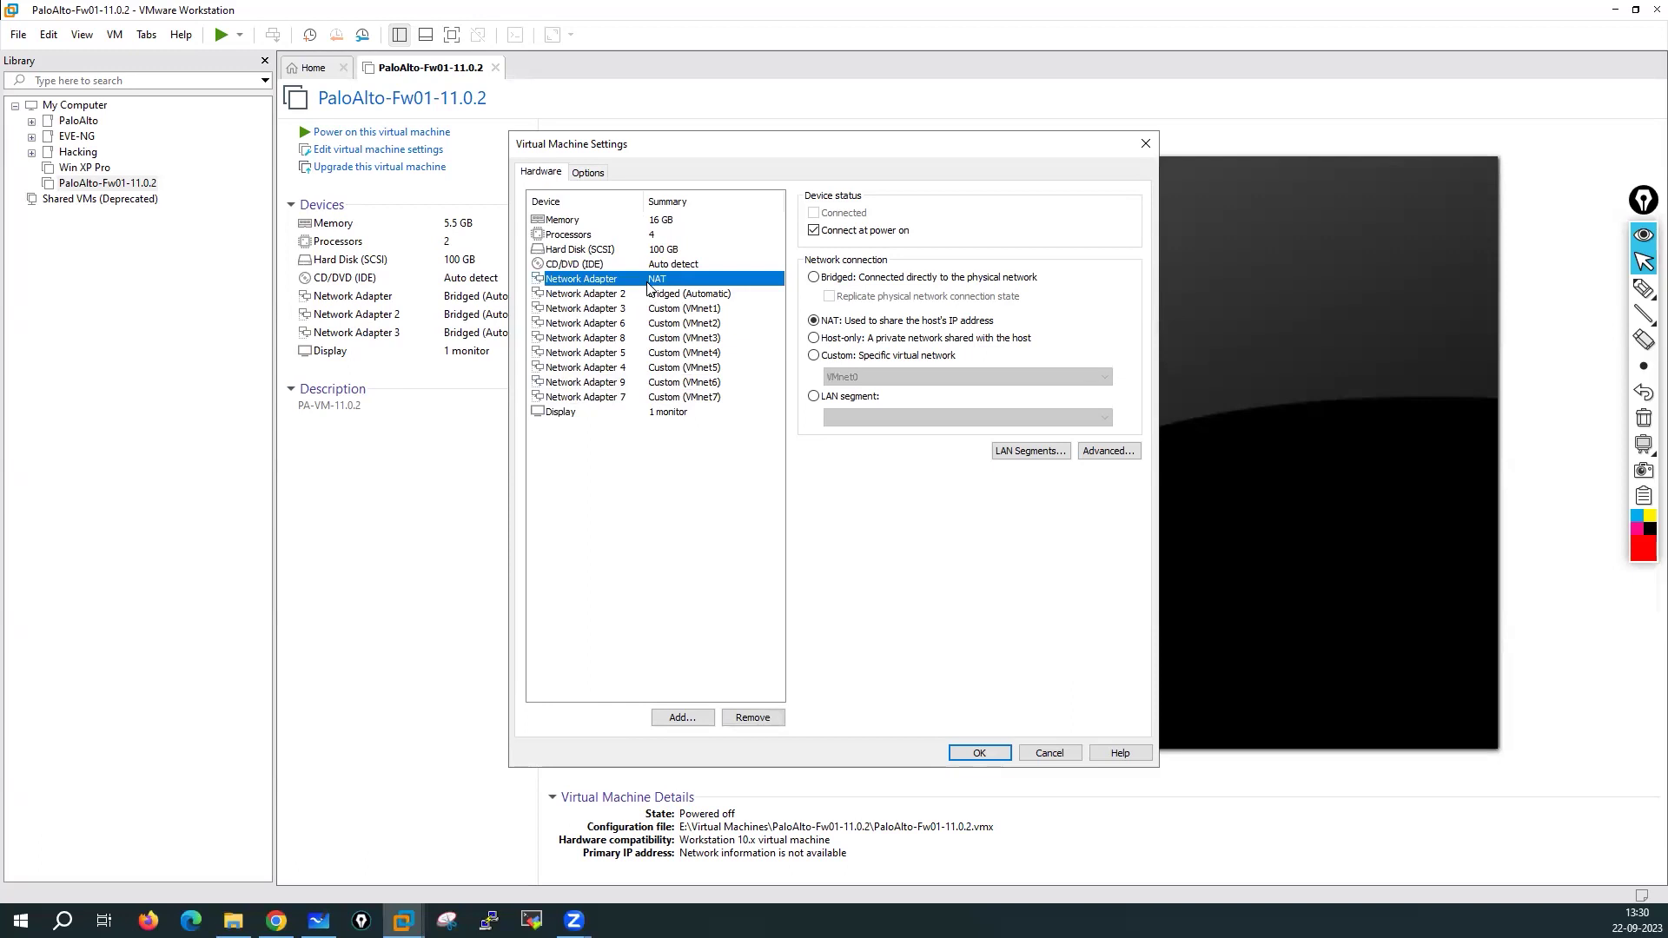
left_click(686, 294)
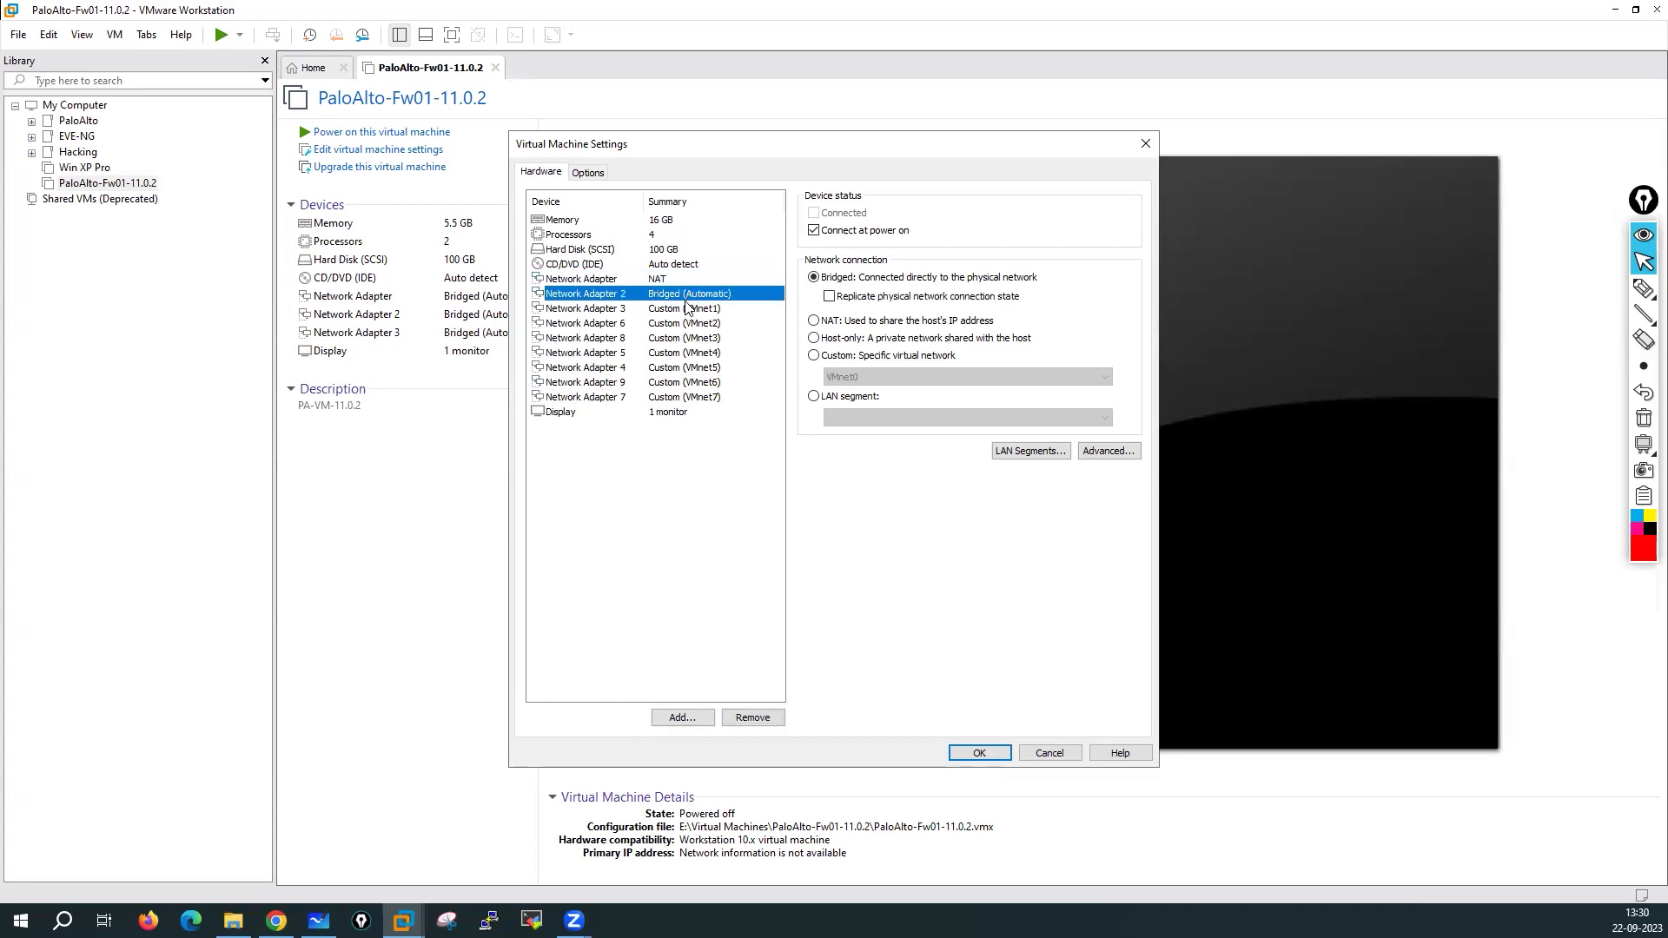
left_click(682, 311)
left_click(711, 325)
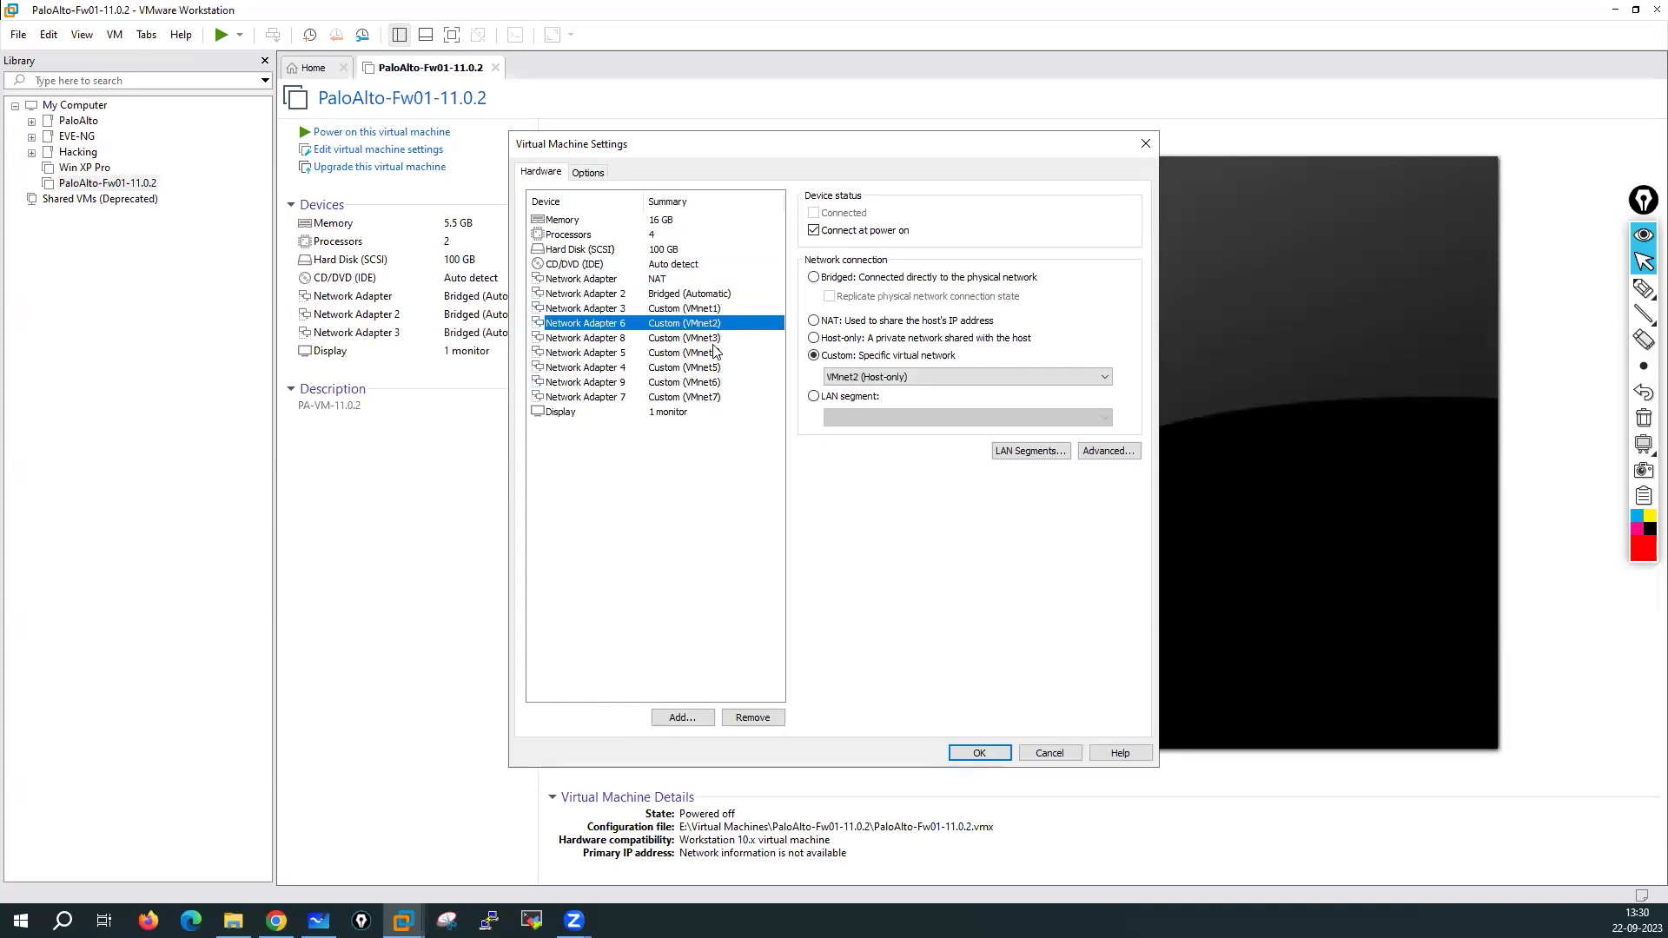
left_click(707, 340)
left_click(707, 353)
left_click(707, 368)
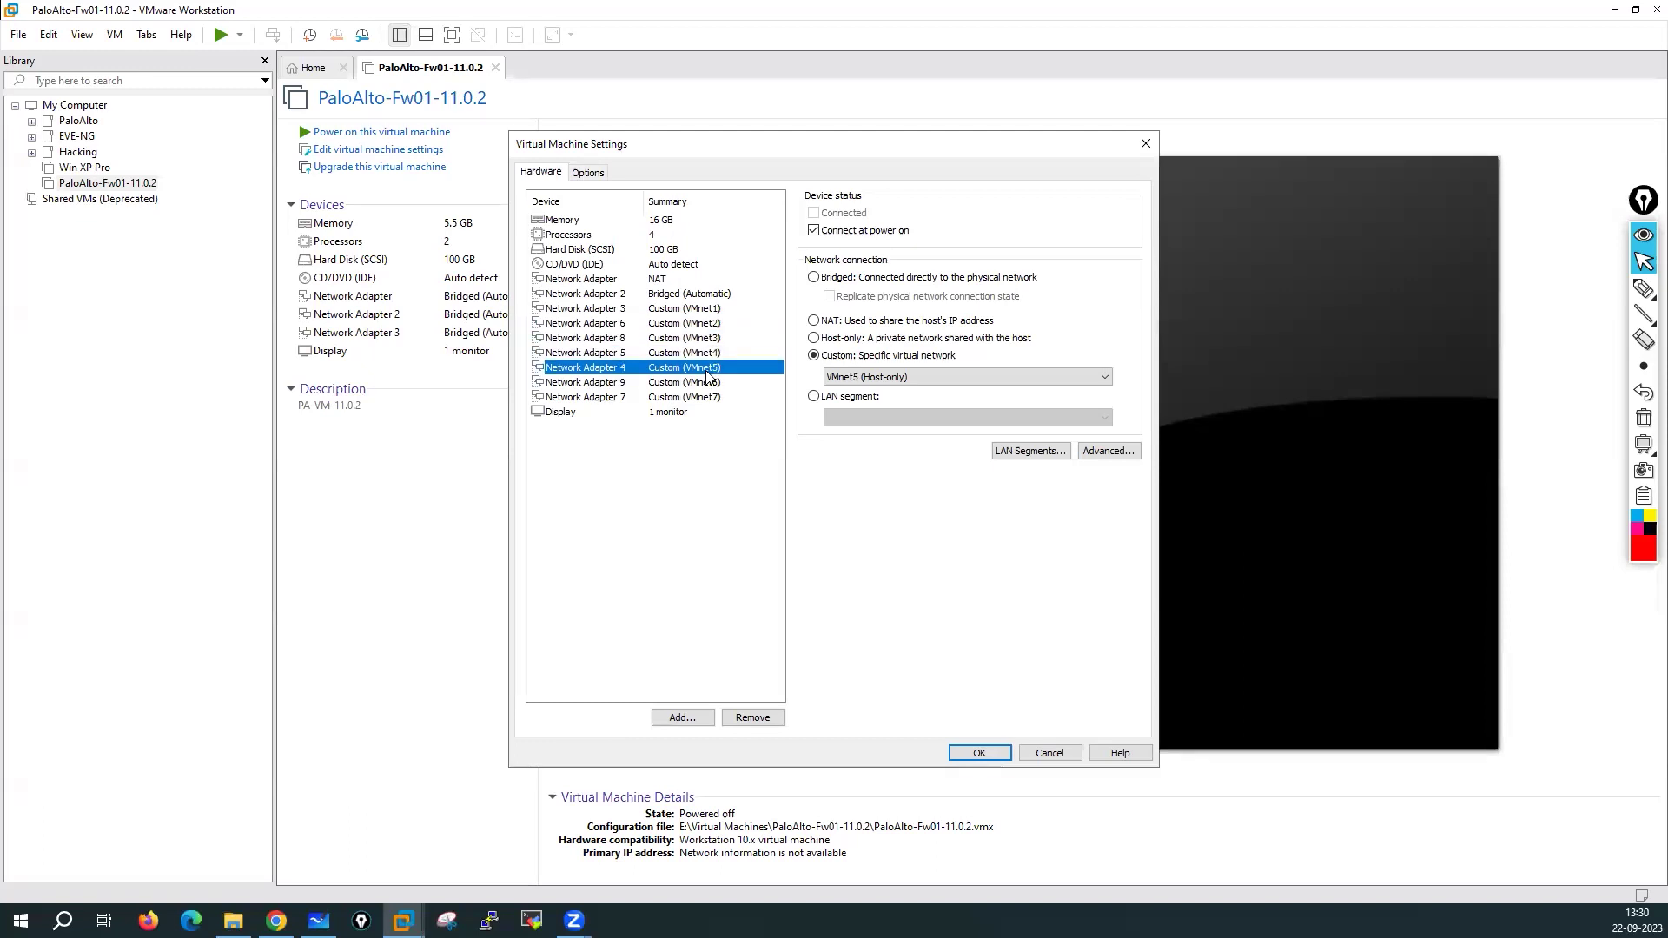
left_click(706, 384)
left_click(706, 398)
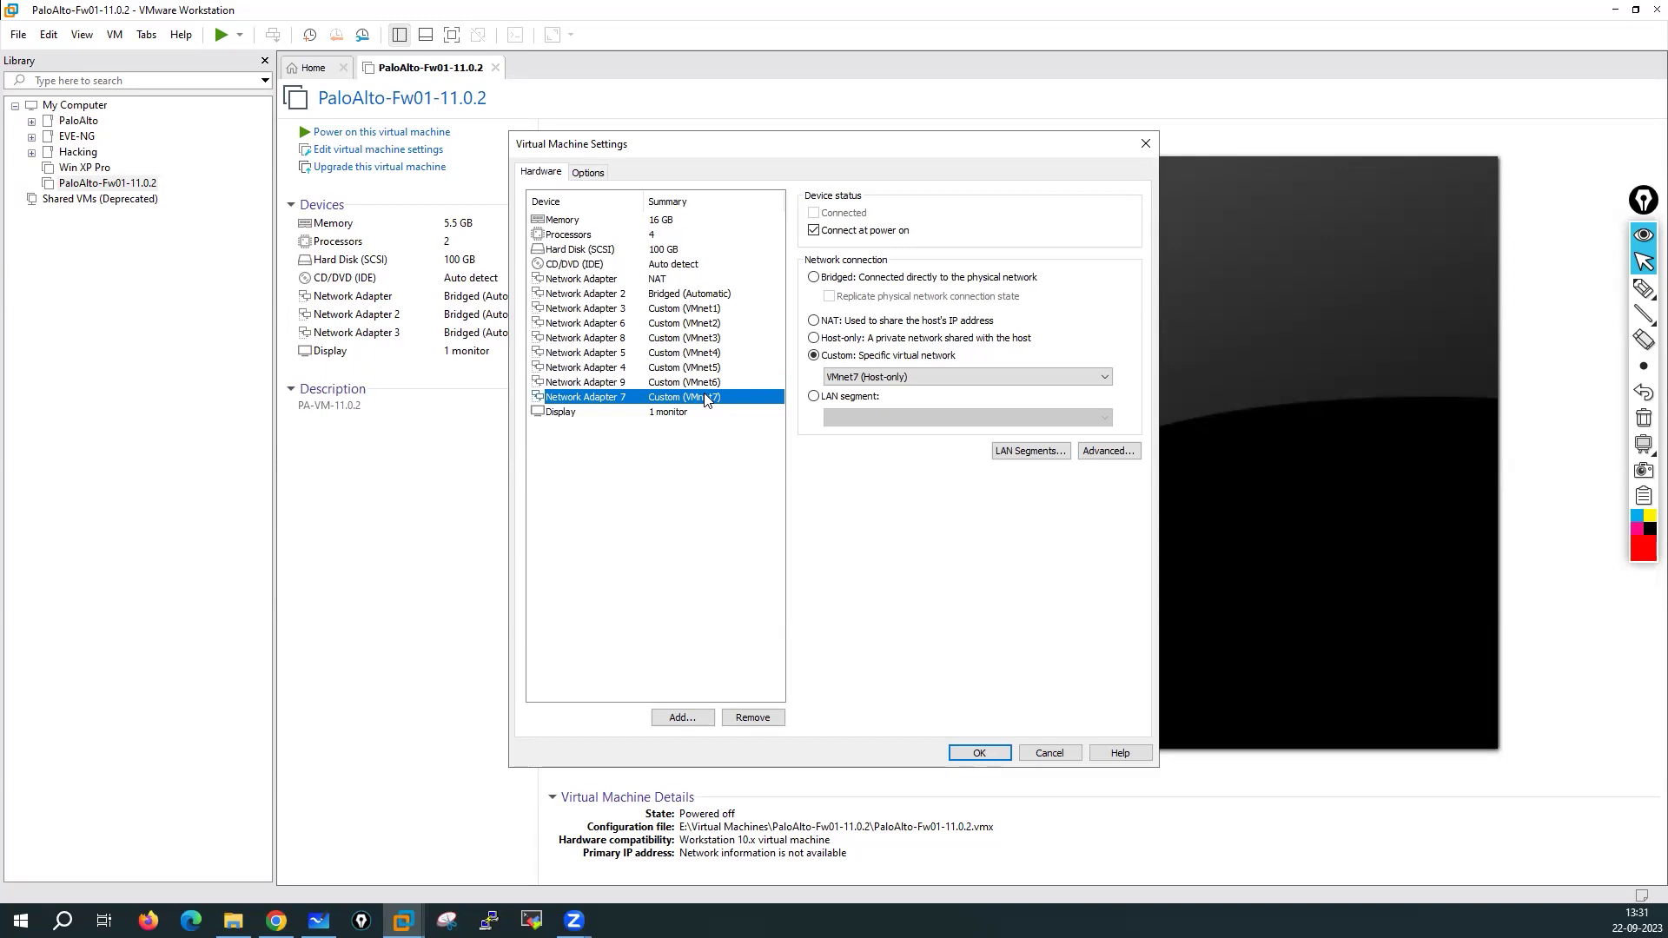
left_click(681, 717)
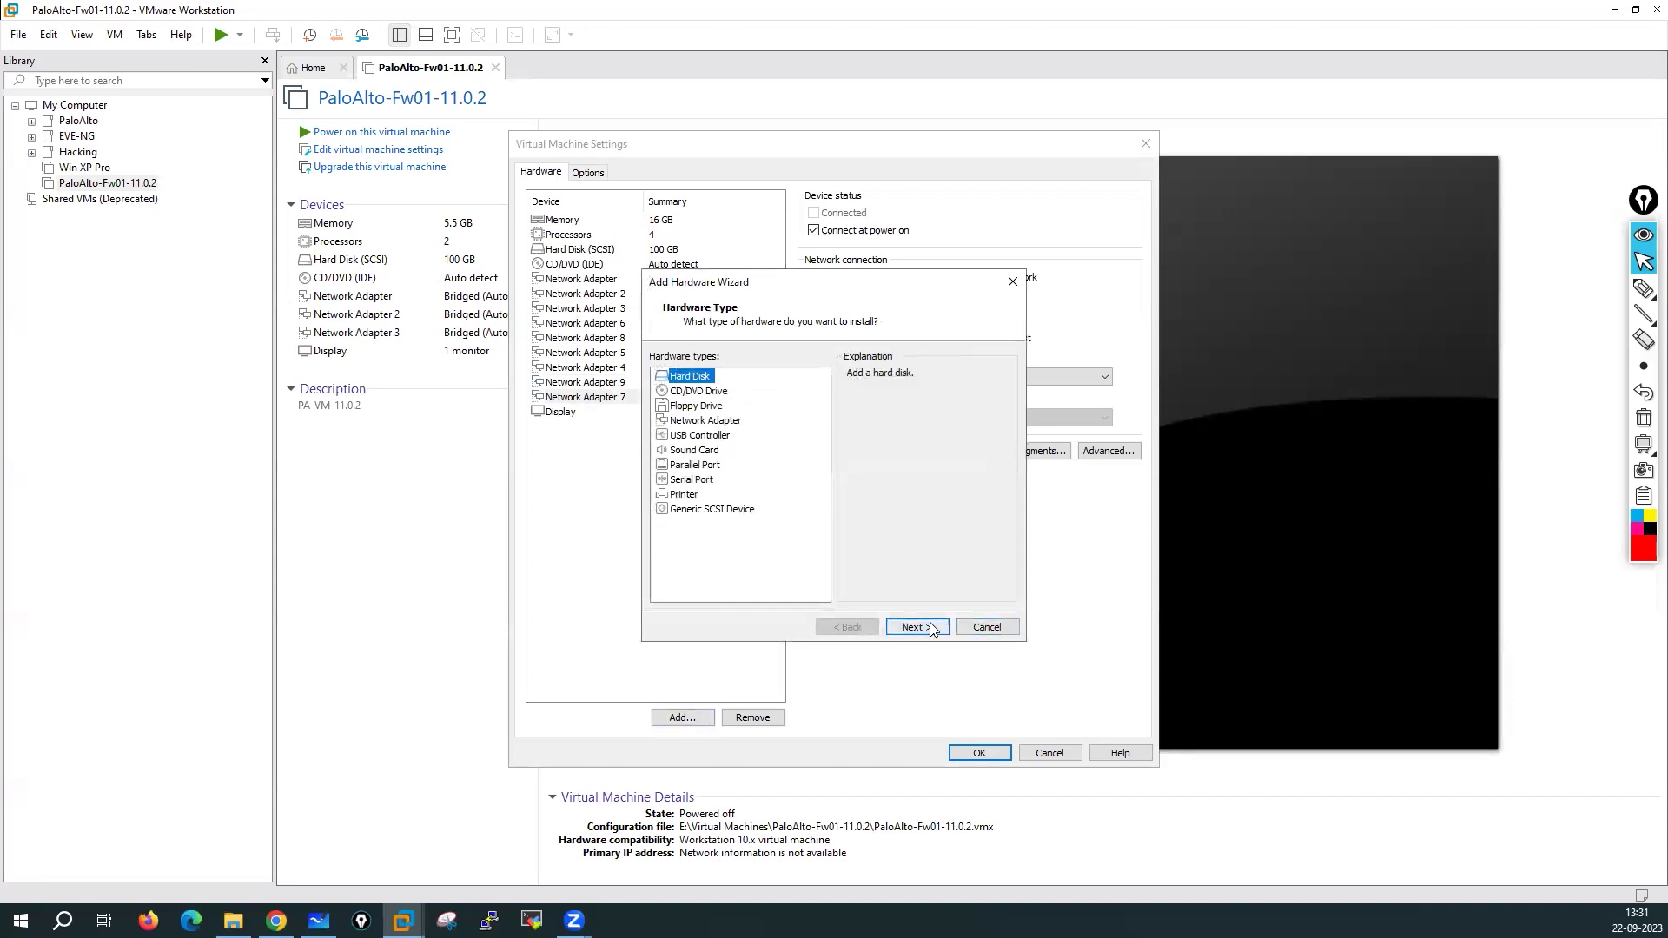
Add a tenth network adapter through the Add Hardware wizard
left_click(915, 627)
left_click(983, 627)
left_click(690, 421)
left_click(918, 627)
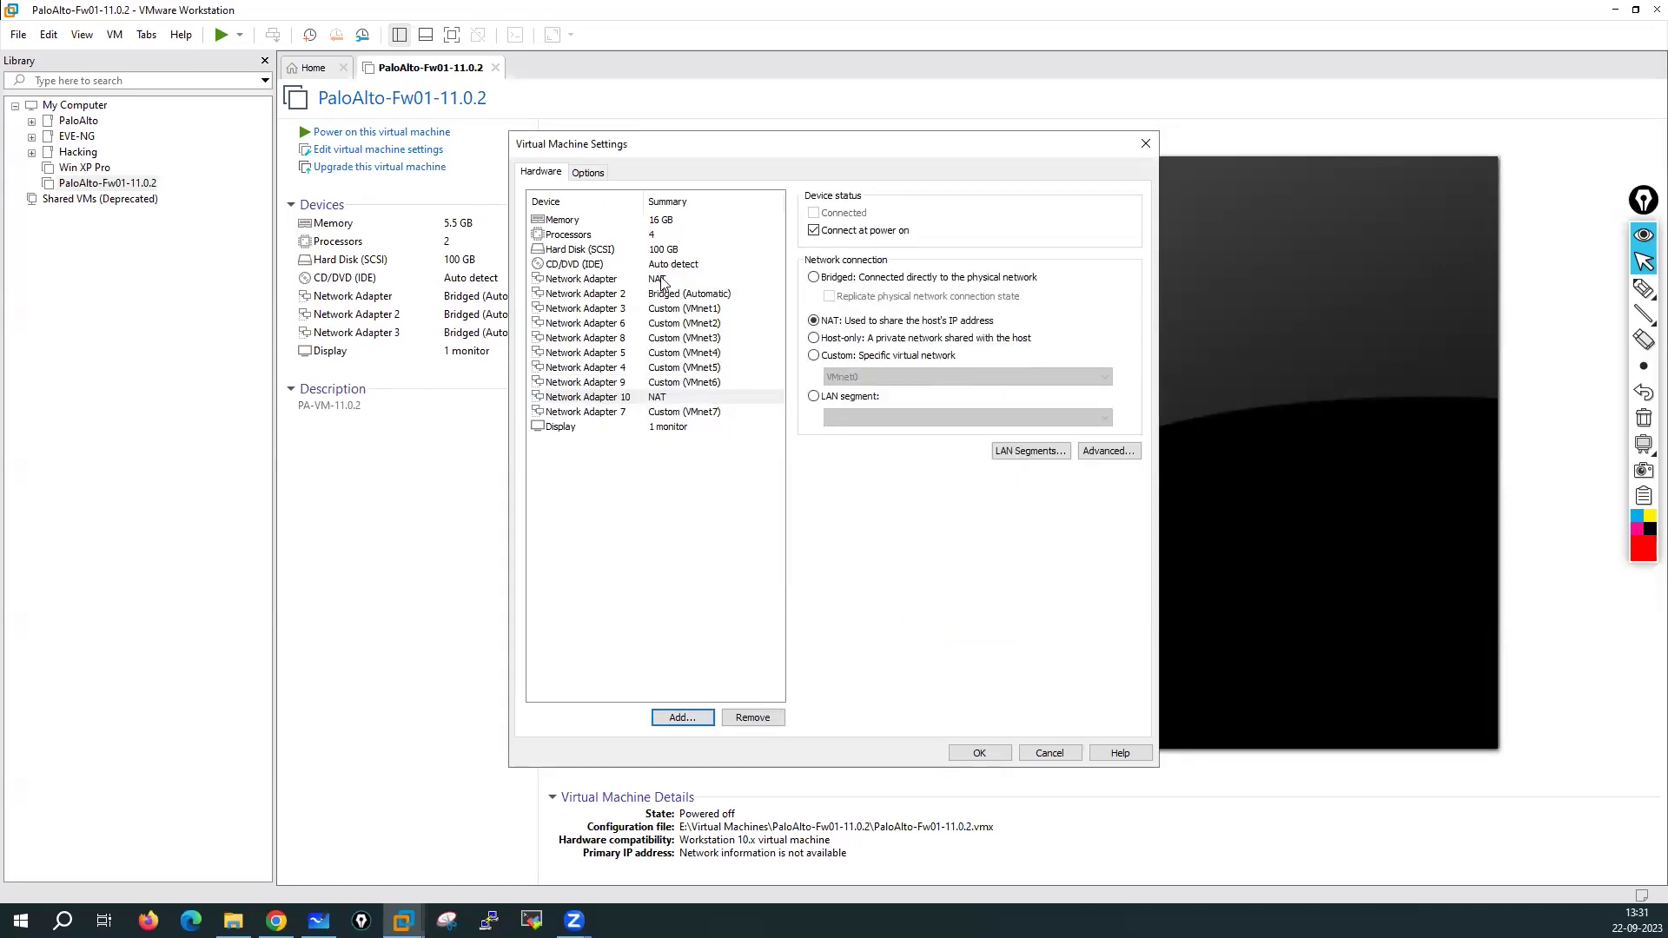
left_click(665, 279)
Connect Network Adapter 10 to the custom VMnet8 (NAT) network
left_click(664, 398)
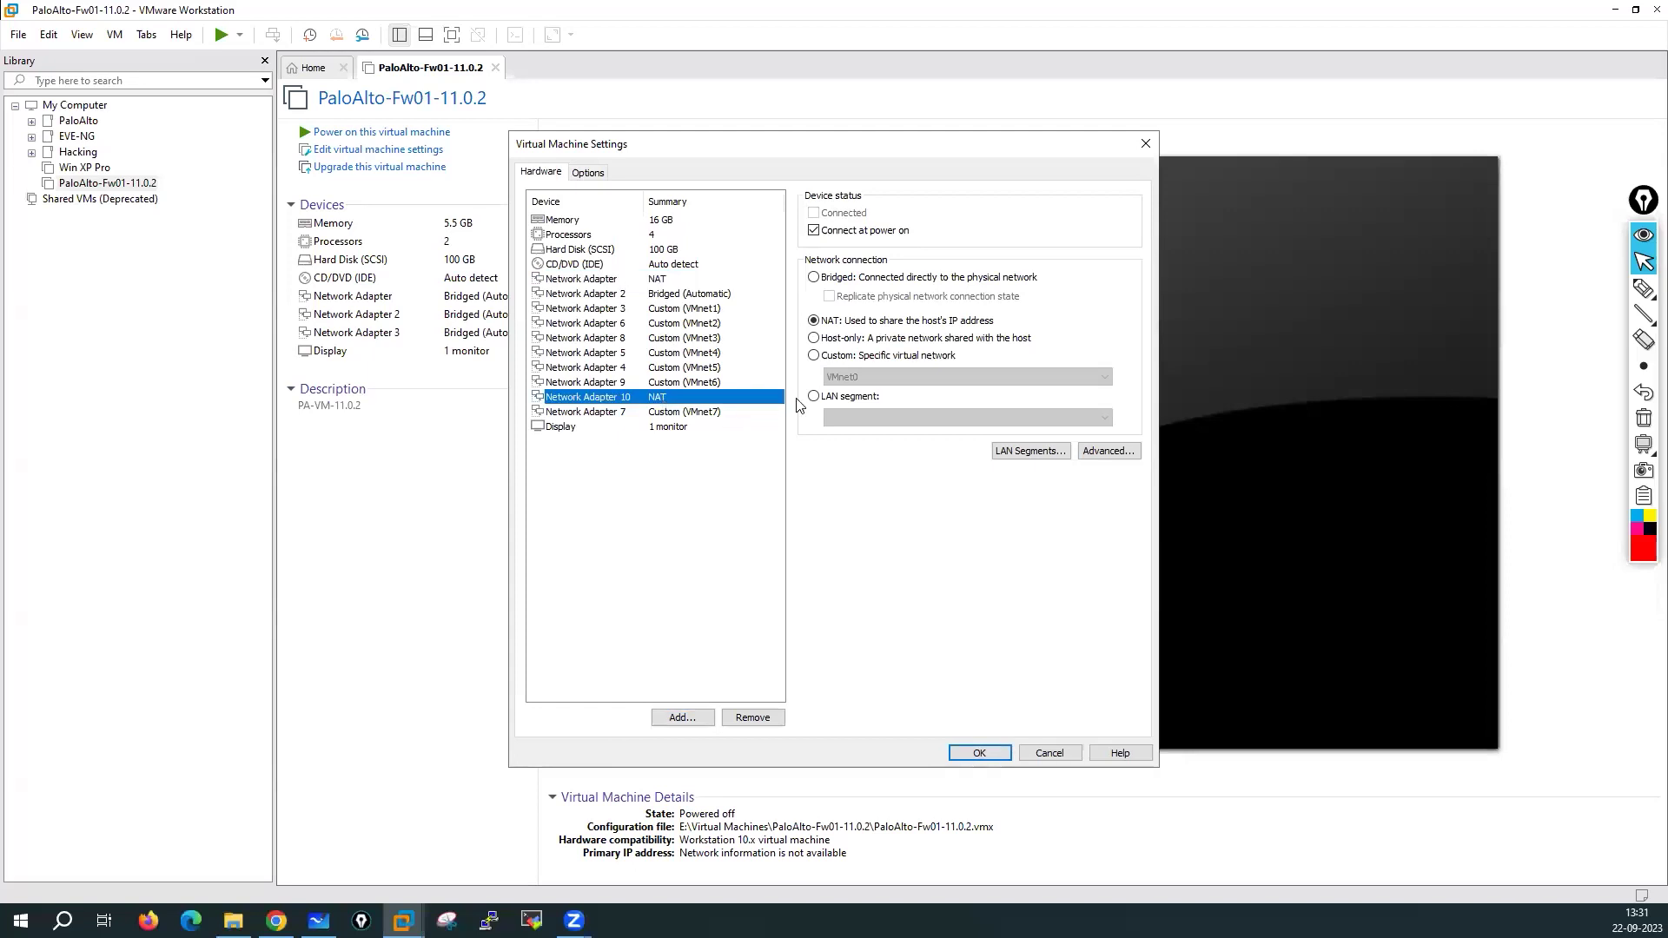
left_click(815, 356)
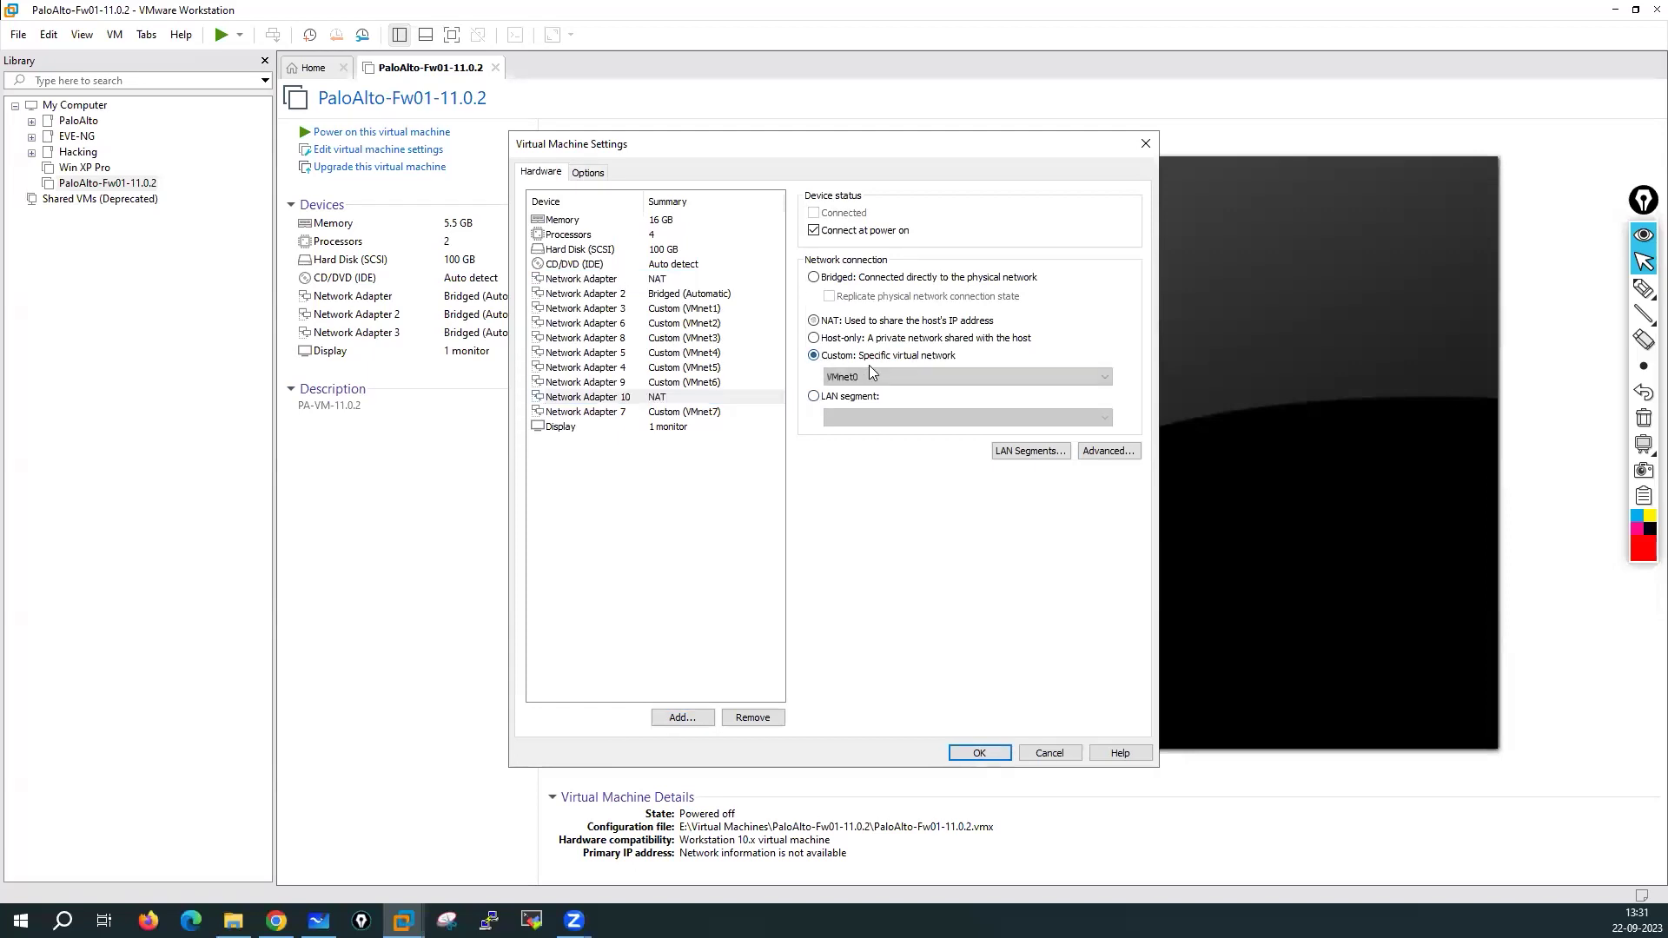
left_click(815, 321)
left_click(812, 355)
left_click(863, 376)
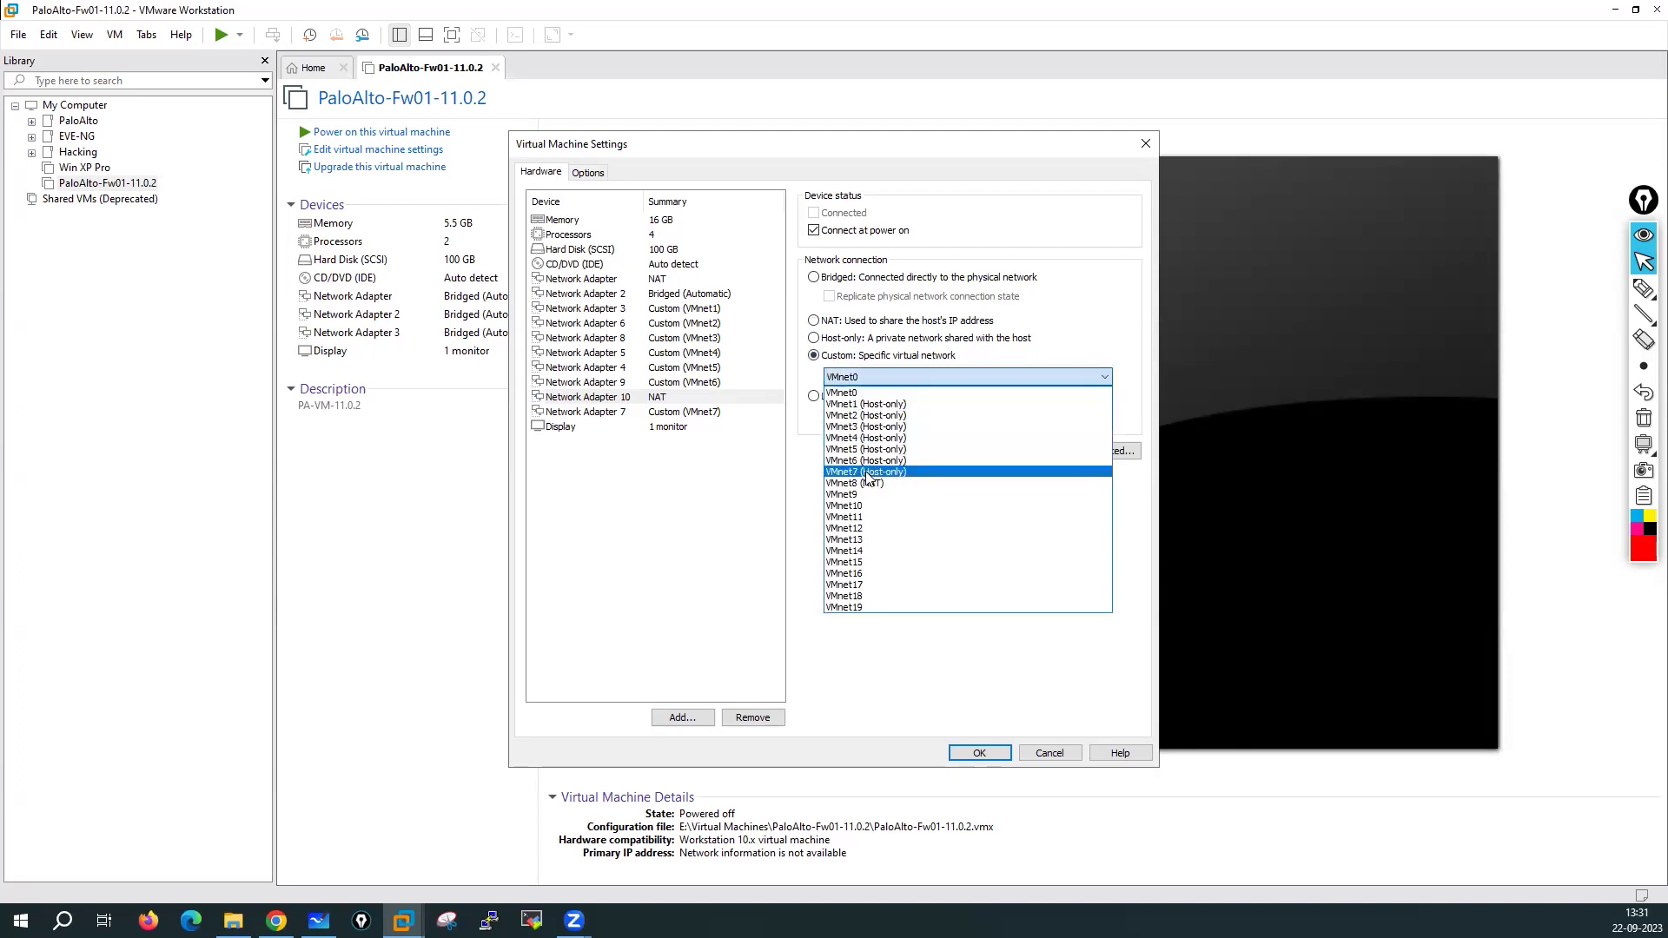
left_click(866, 484)
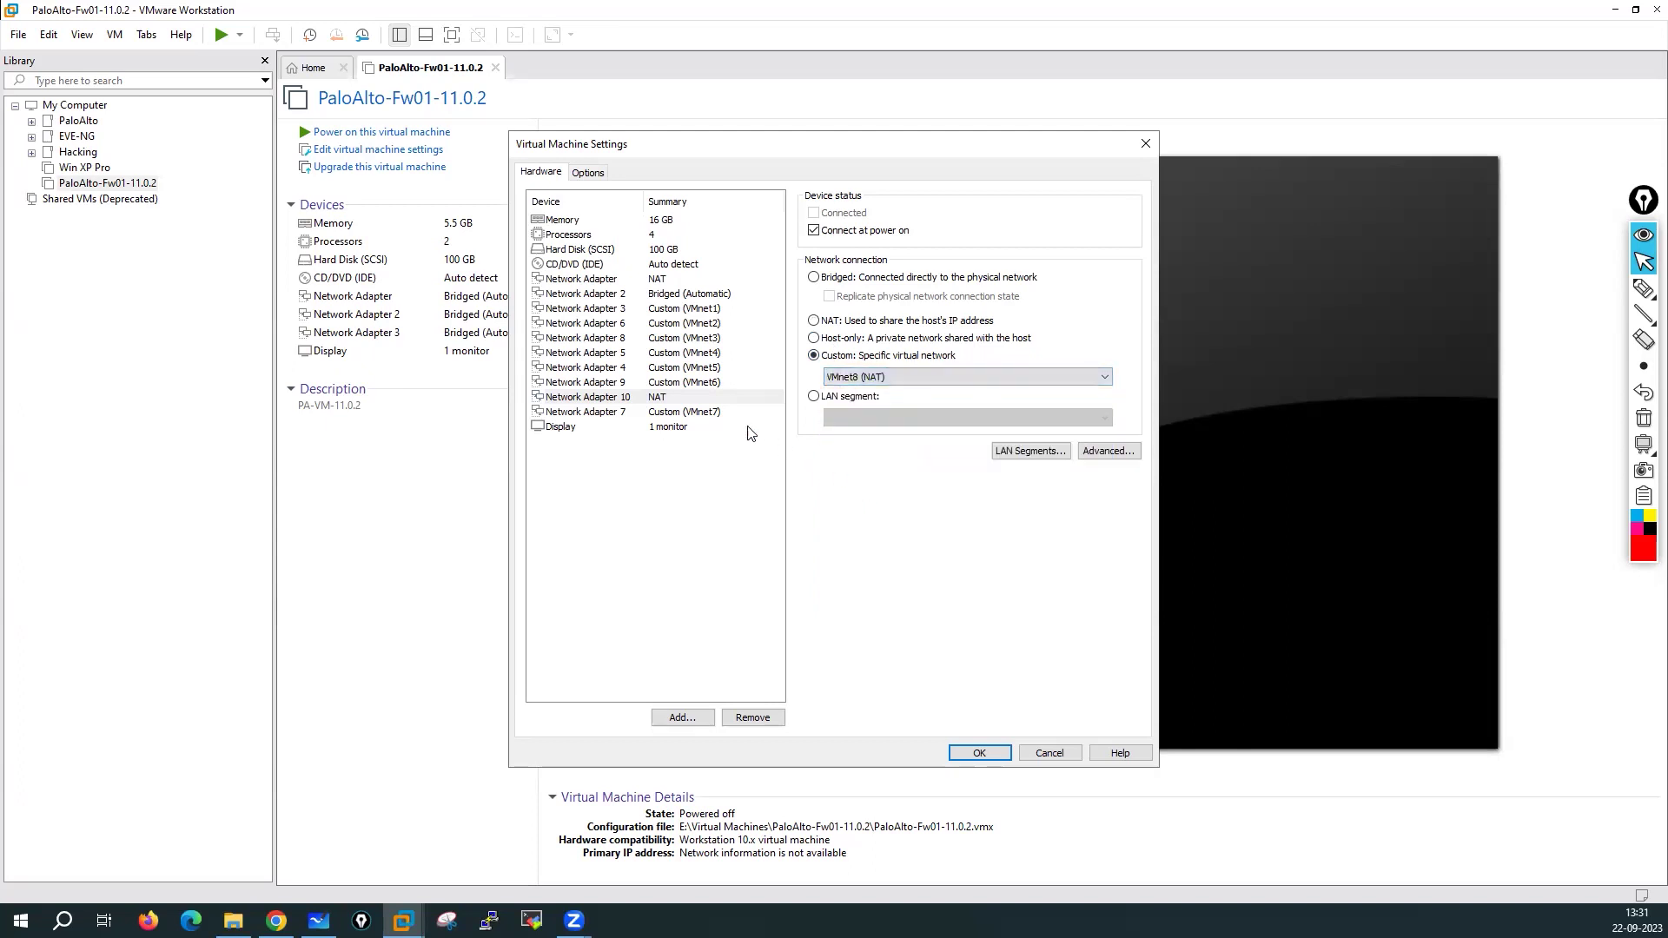
left_click(655, 280)
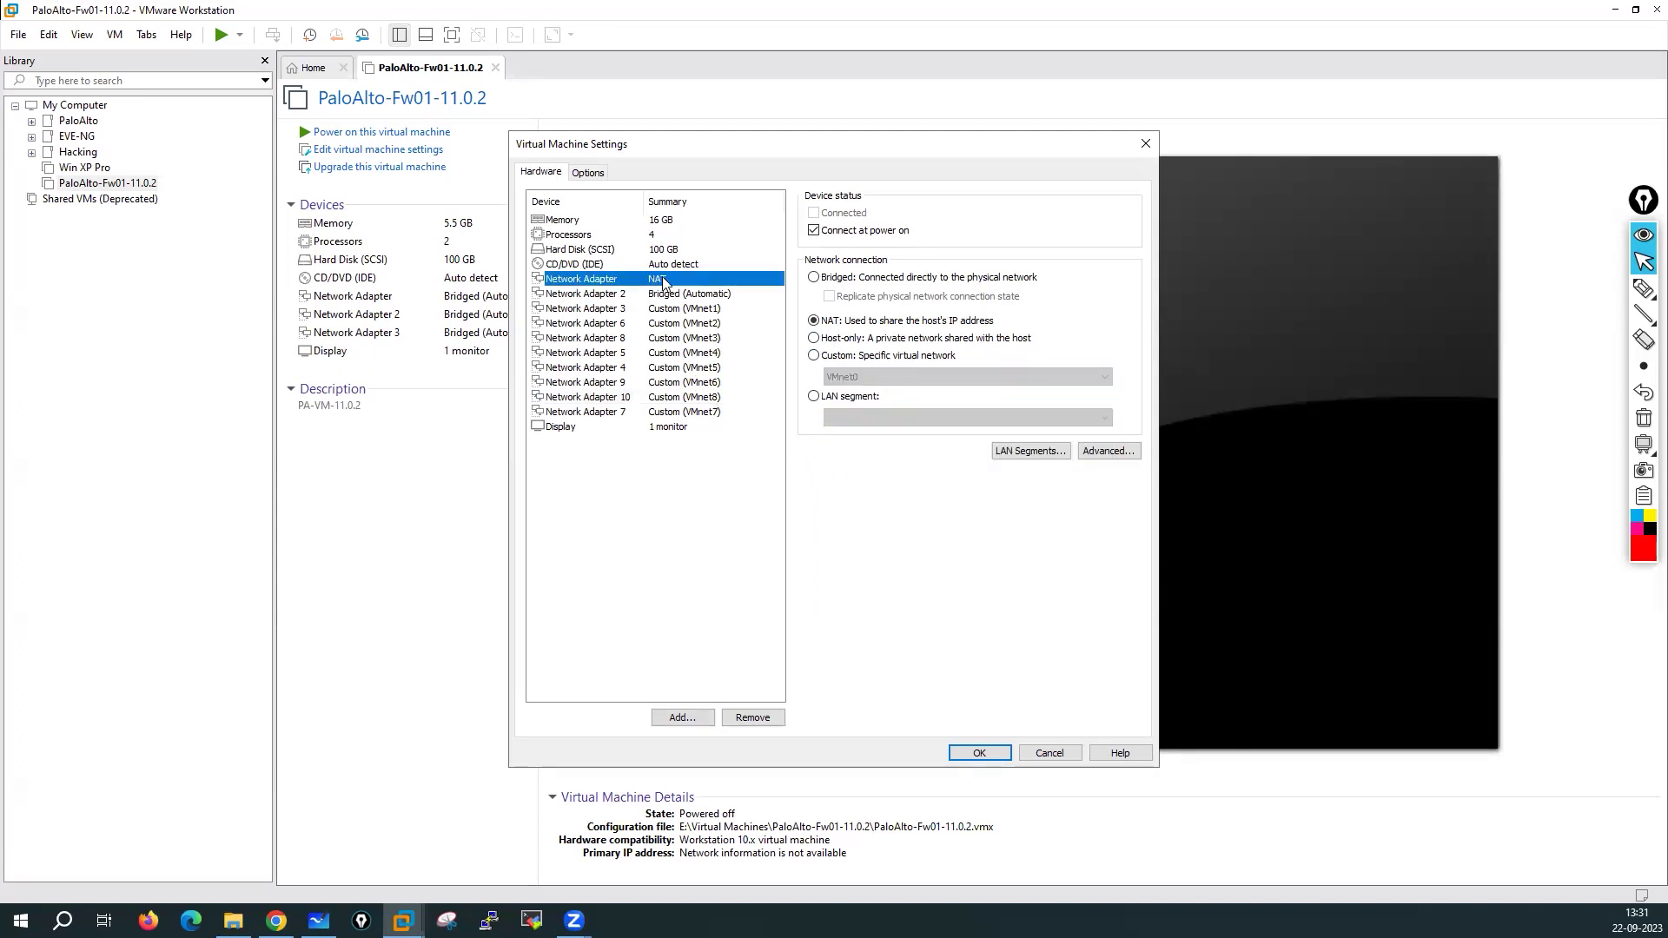
left_click(695, 295)
left_click(692, 309)
left_click(694, 323)
left_click(698, 338)
left_click(699, 352)
left_click(699, 368)
left_click(699, 382)
left_click(699, 397)
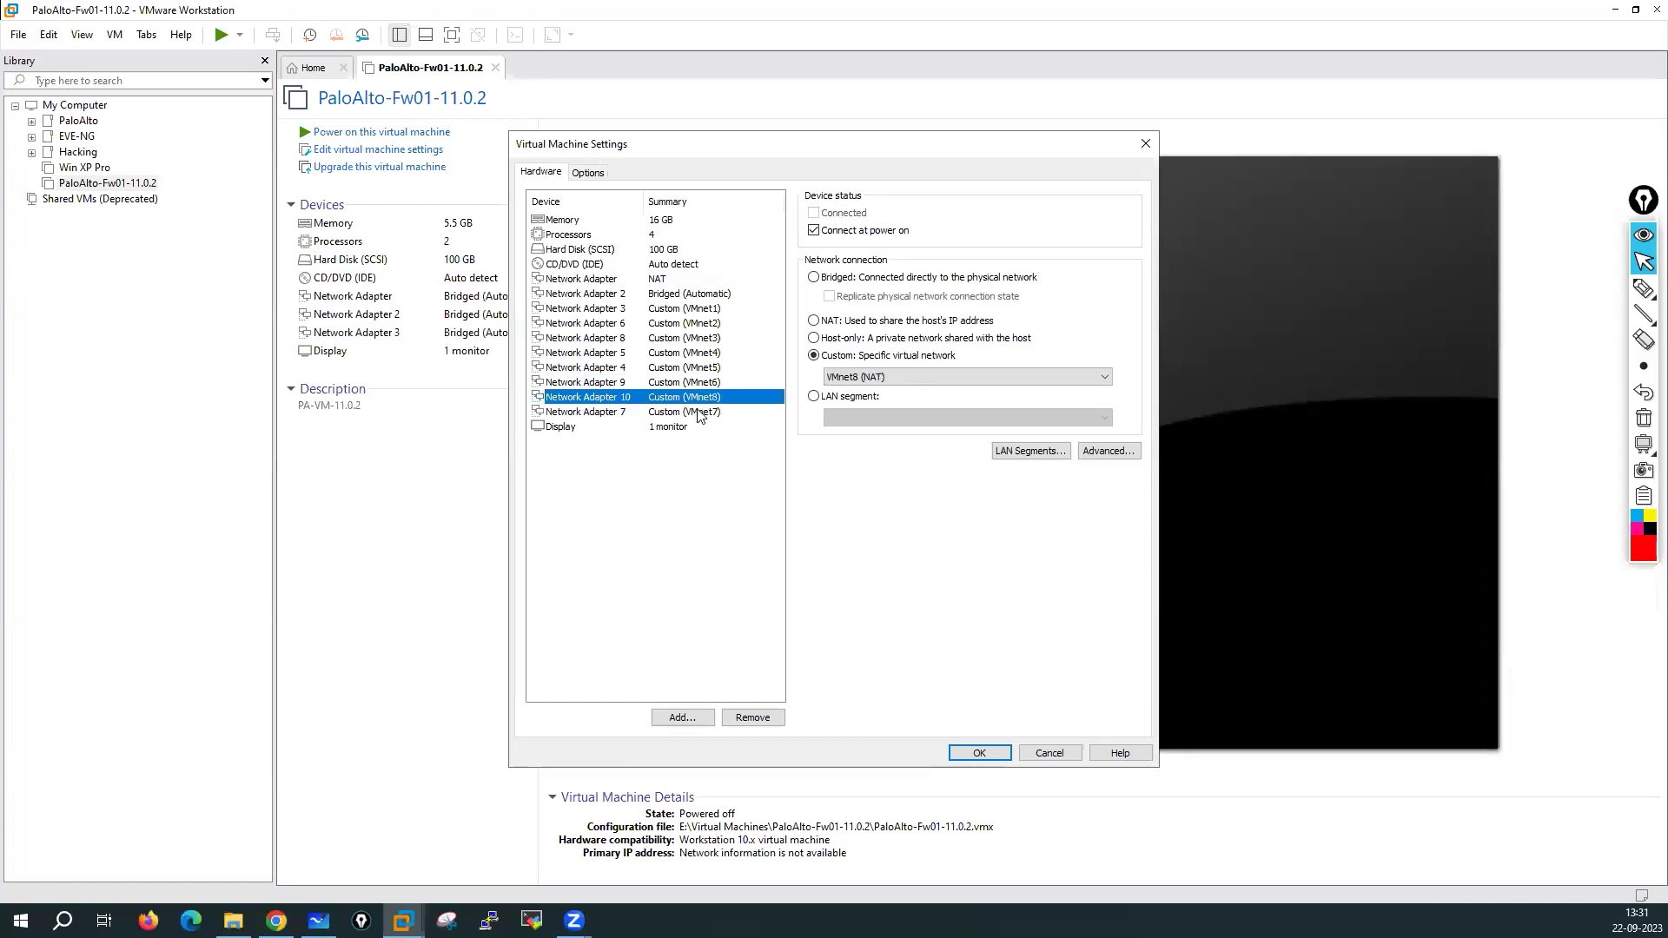
left_click(698, 412)
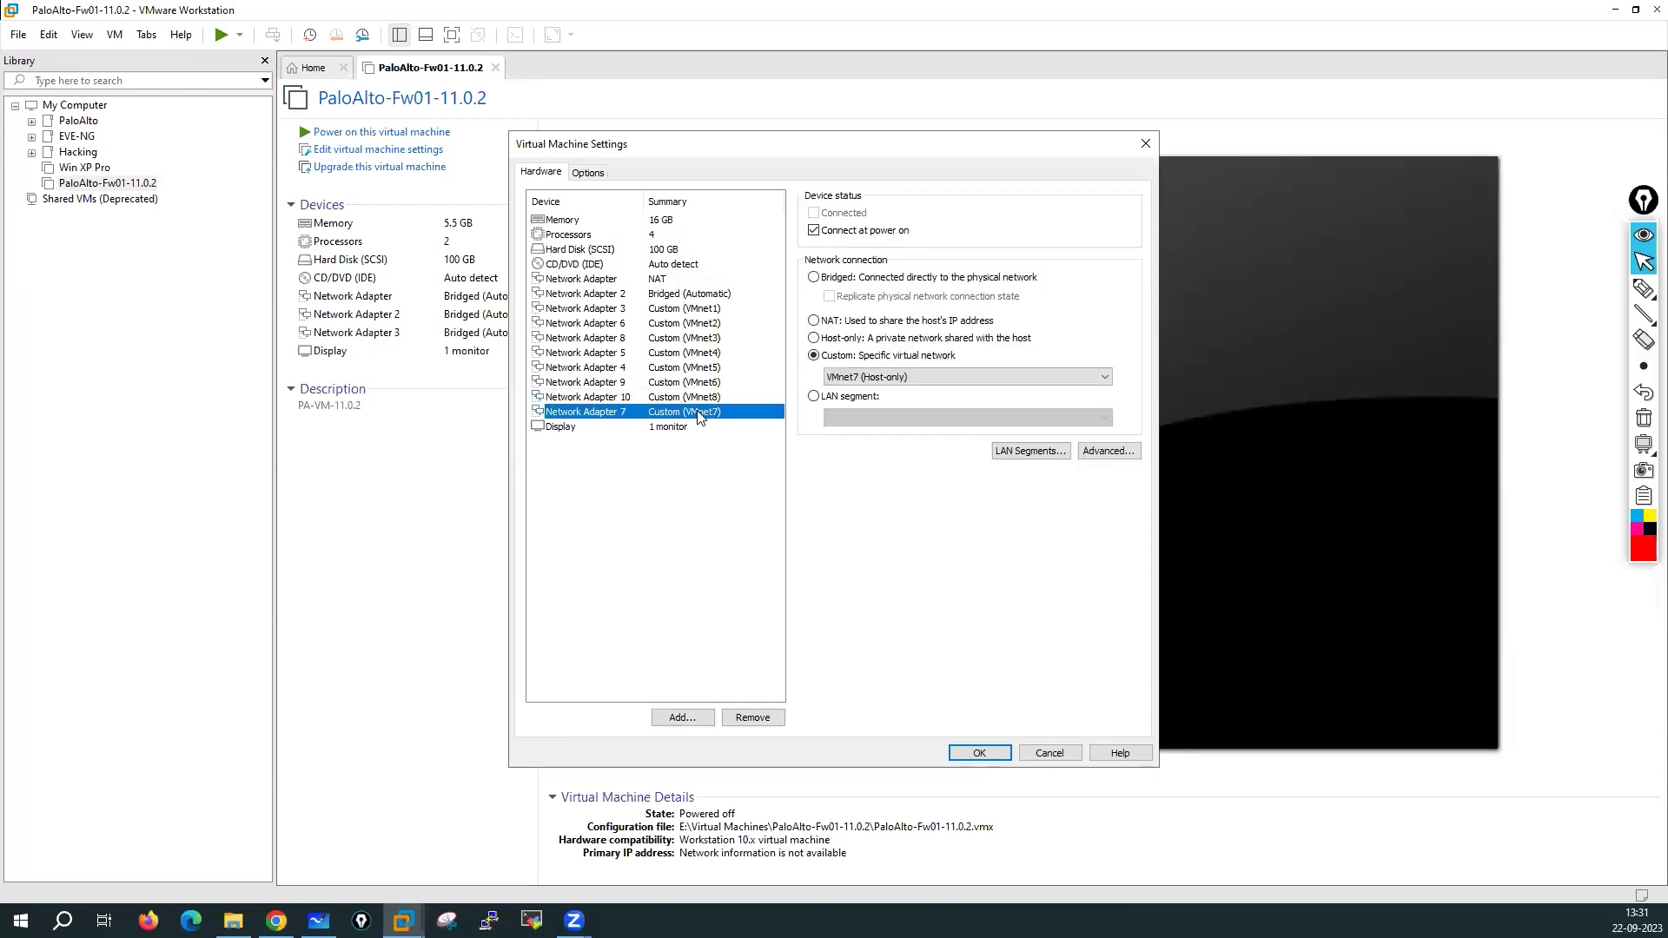
left_click(657, 295)
left_click(666, 309)
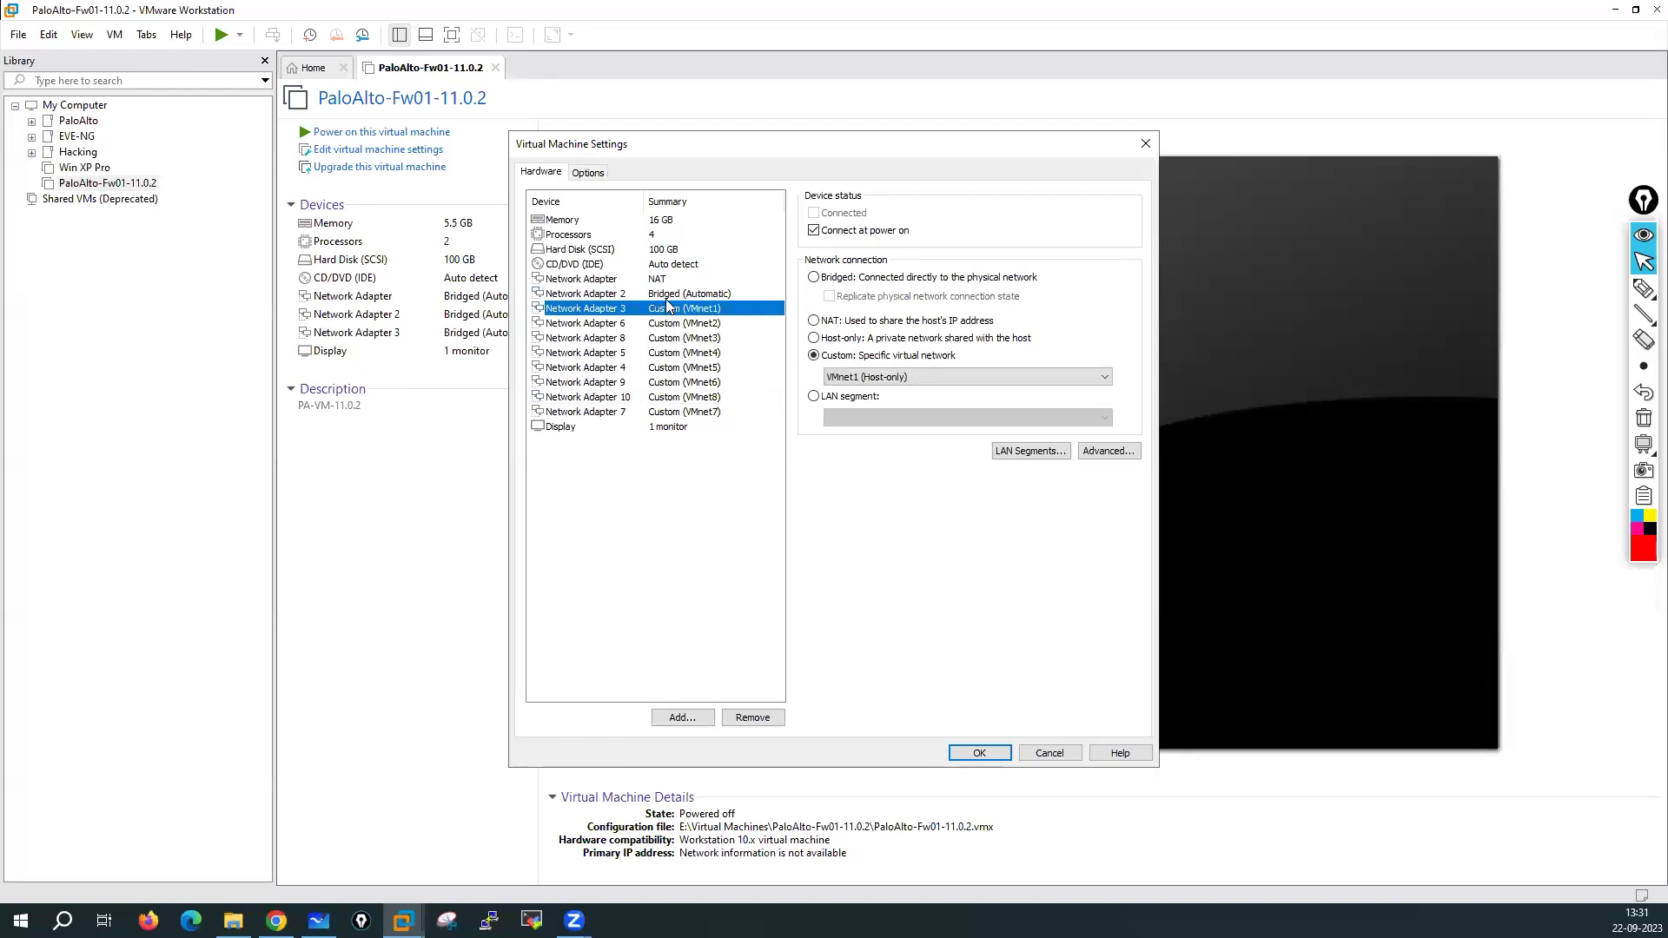
left_click(667, 294)
left_click(675, 309)
left_click(684, 323)
left_click(693, 337)
left_click(697, 353)
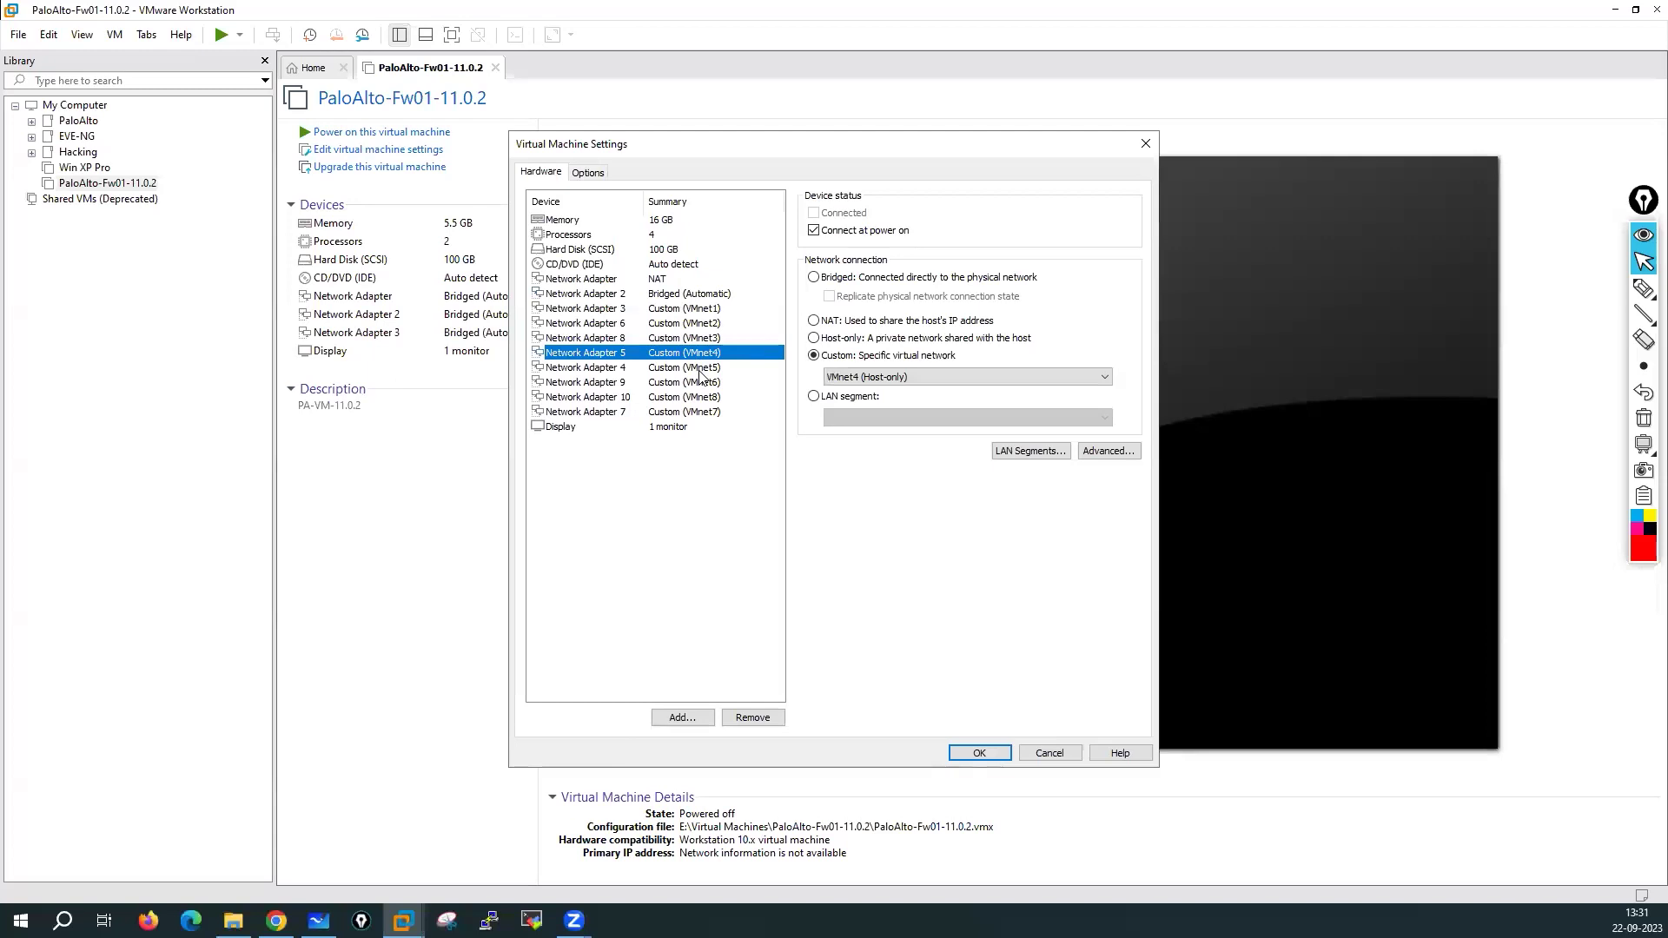
left_click(700, 371)
left_click(701, 383)
left_click(702, 398)
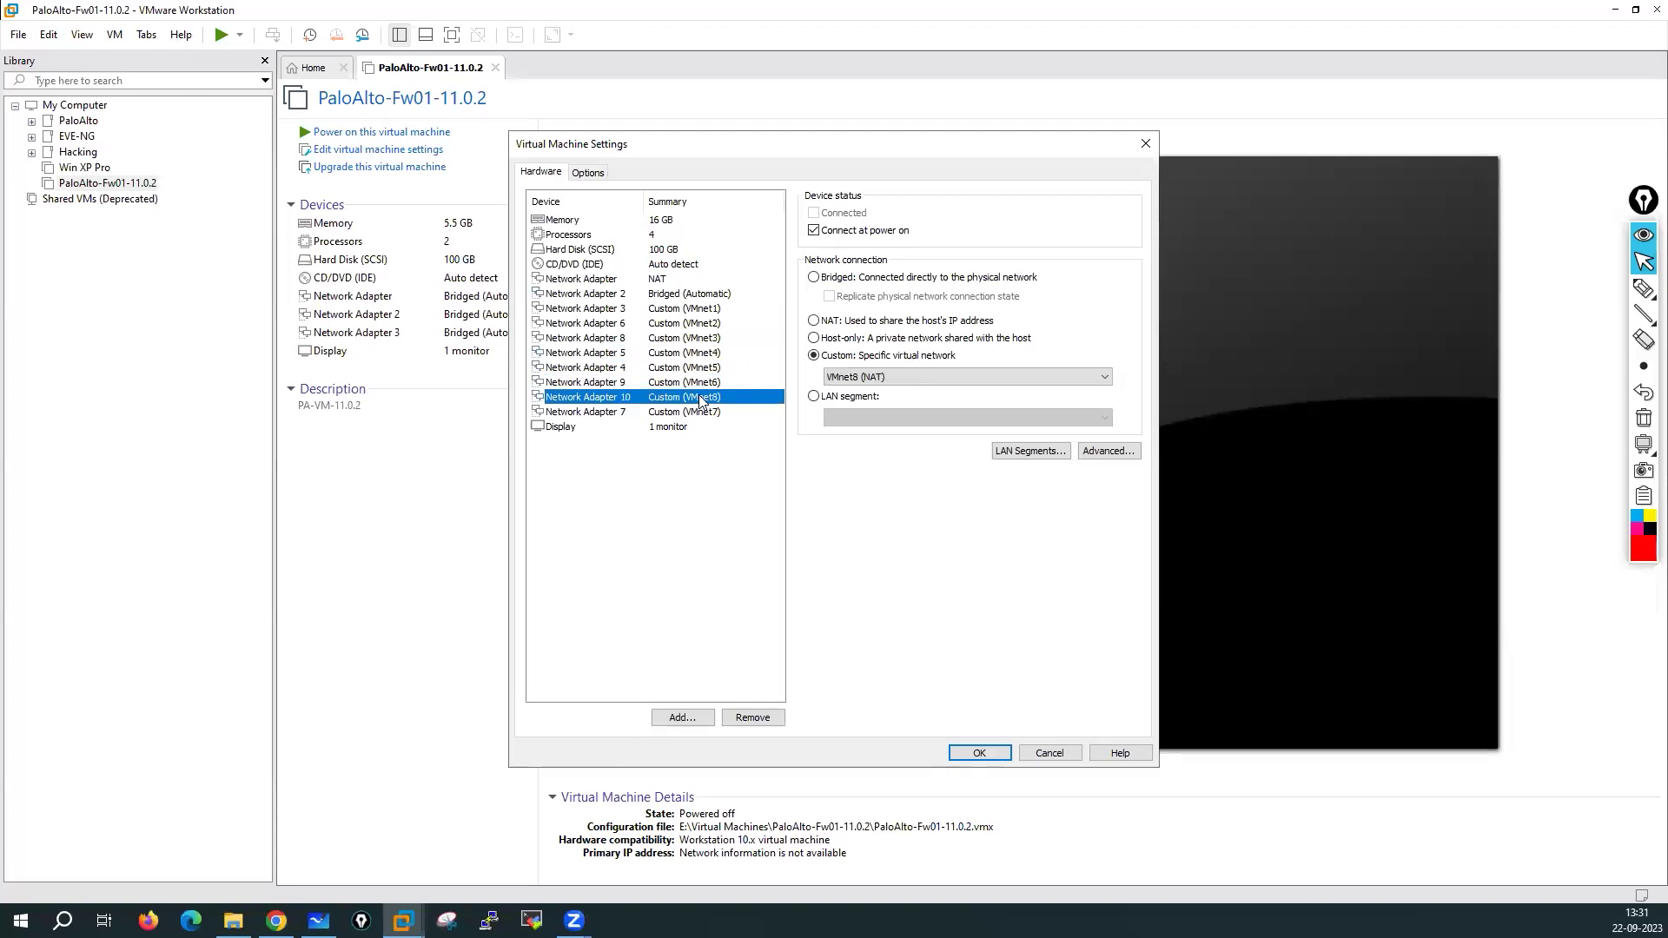
left_click(672, 415)
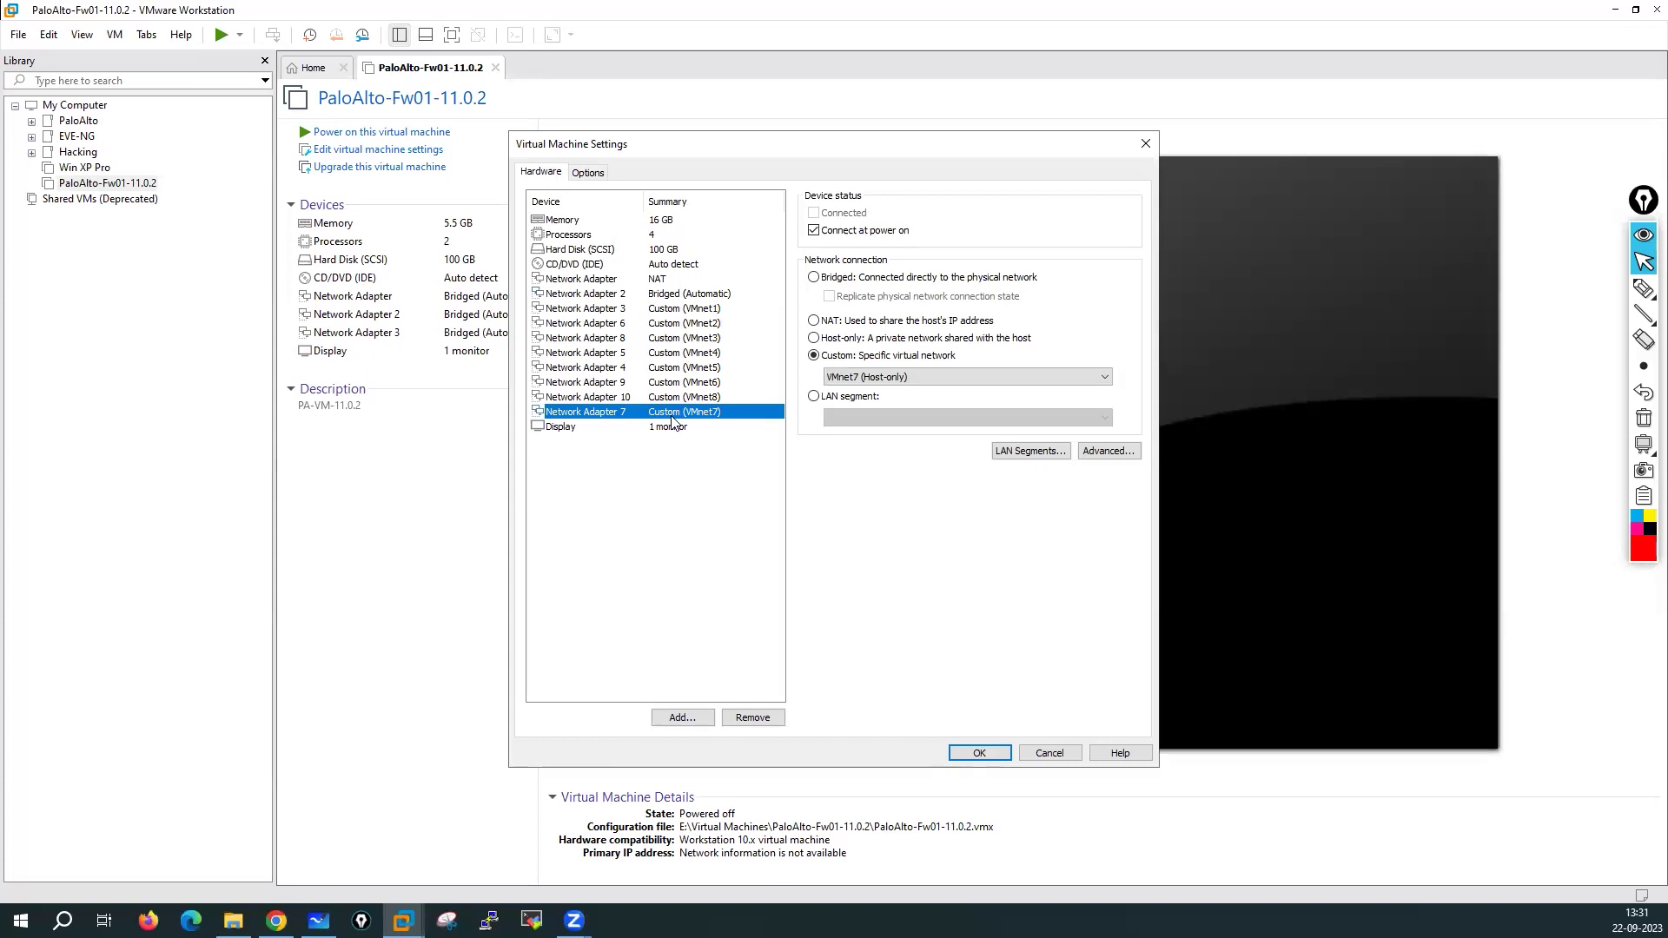
Remove Network Adapter 7 and set Network Adapter 10 to NAT
left_click(752, 718)
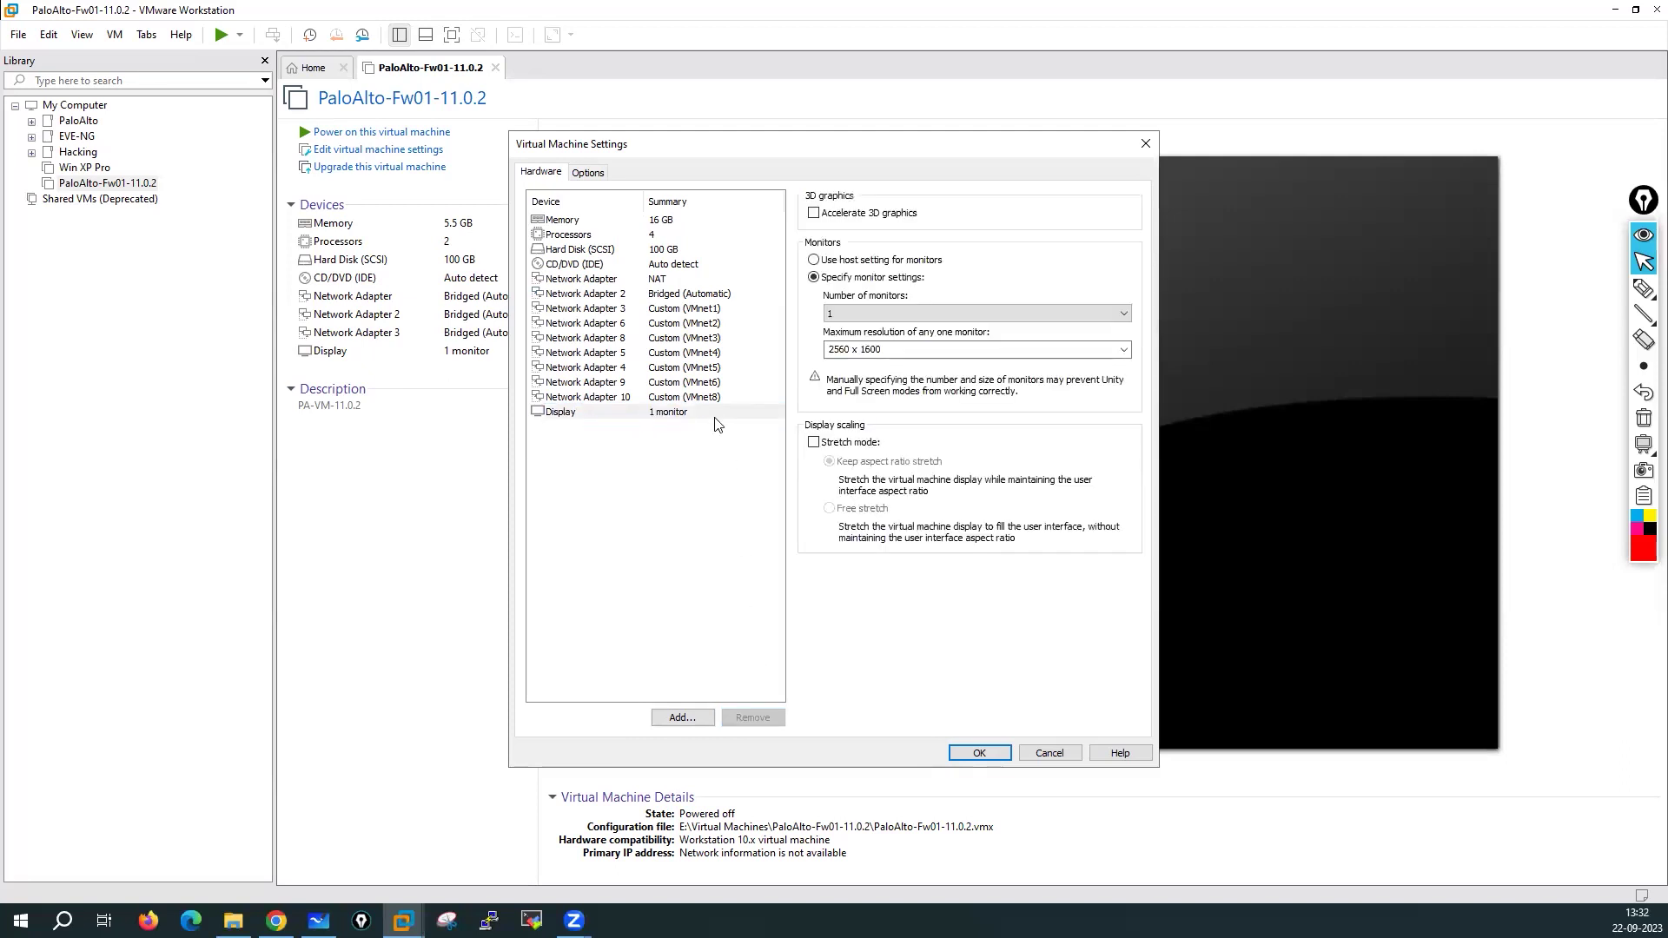
left_click(695, 397)
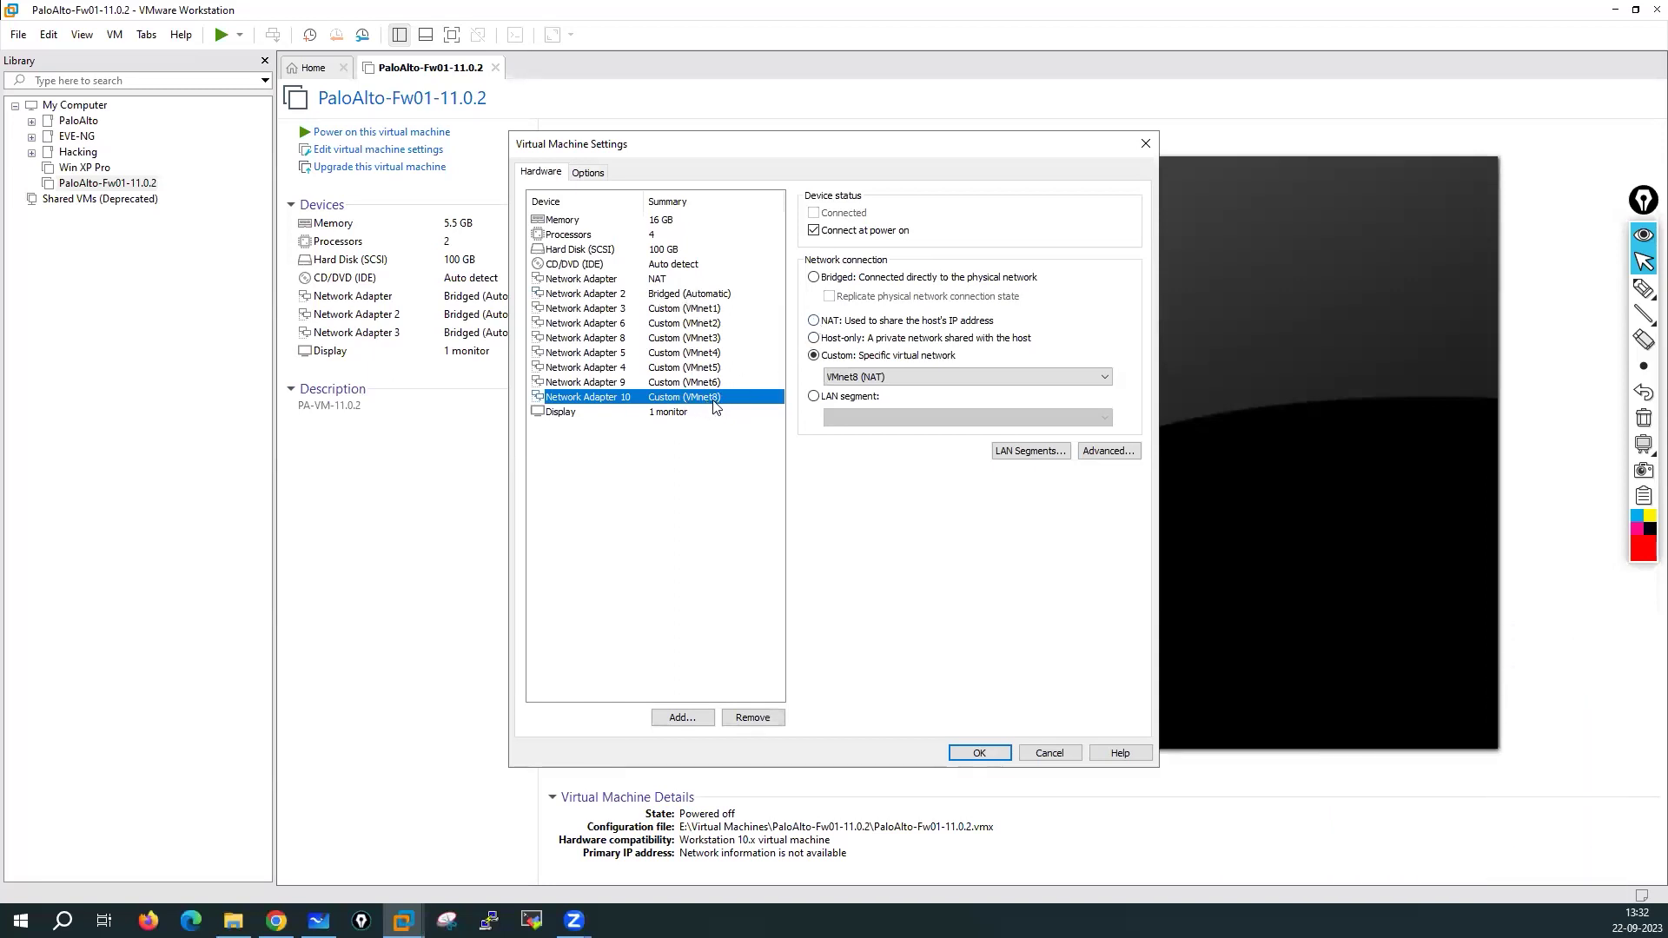
left_click(813, 322)
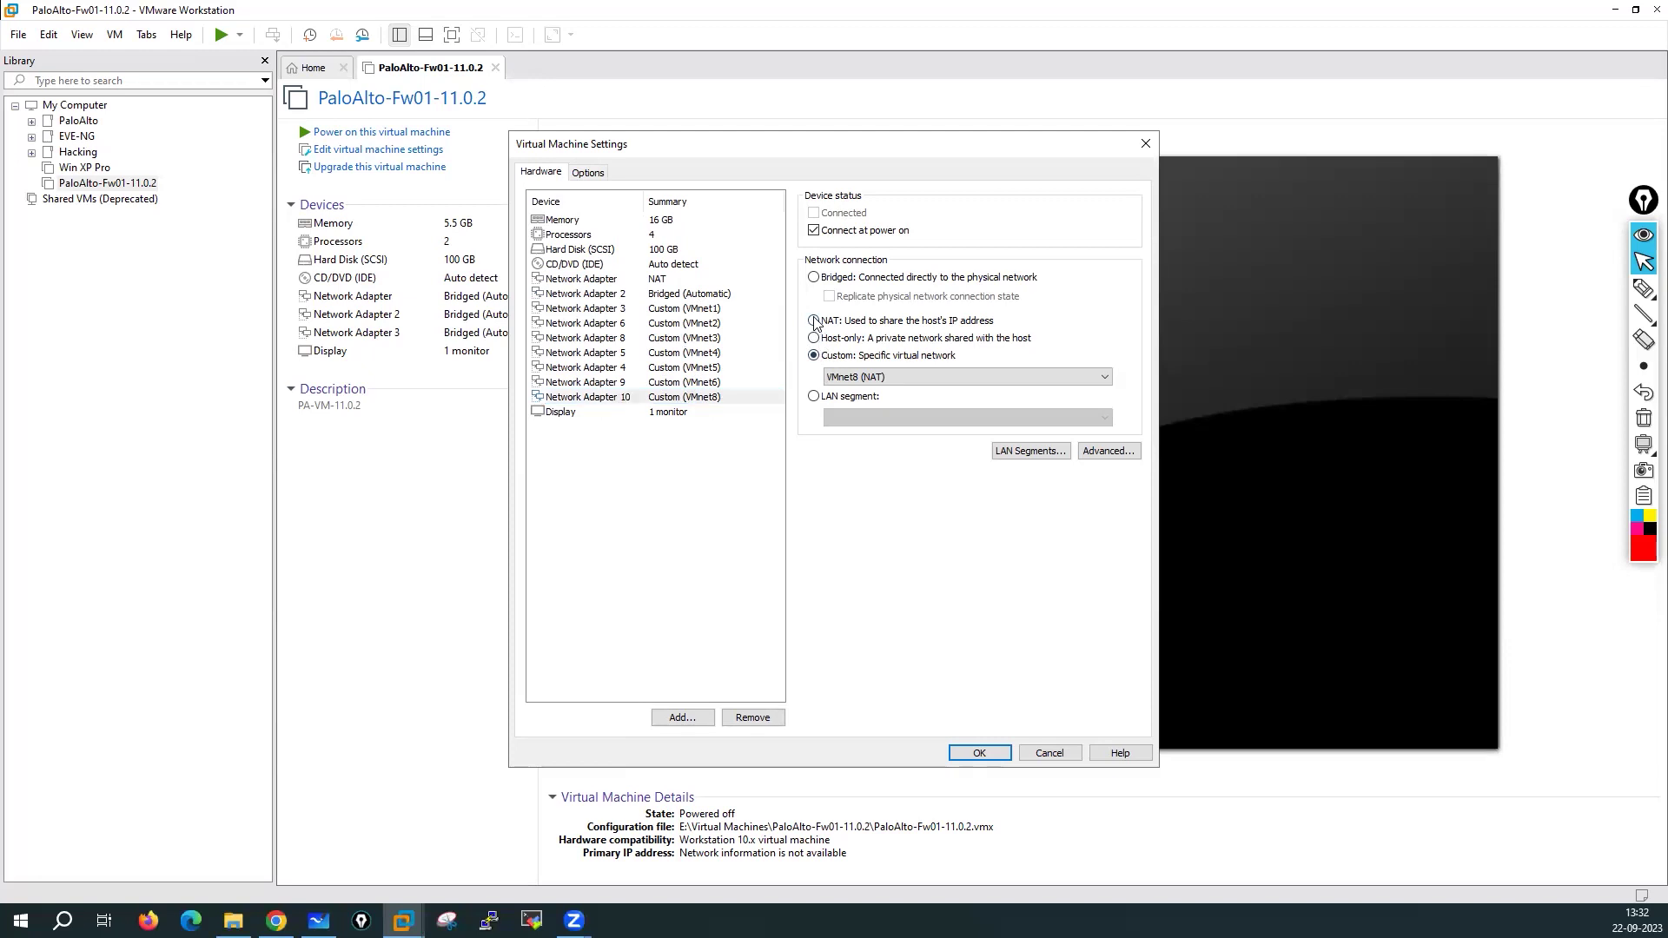
Review the adapter connections and save the VM settings with OK
left_click(670, 282)
left_click(665, 296)
left_click(692, 382)
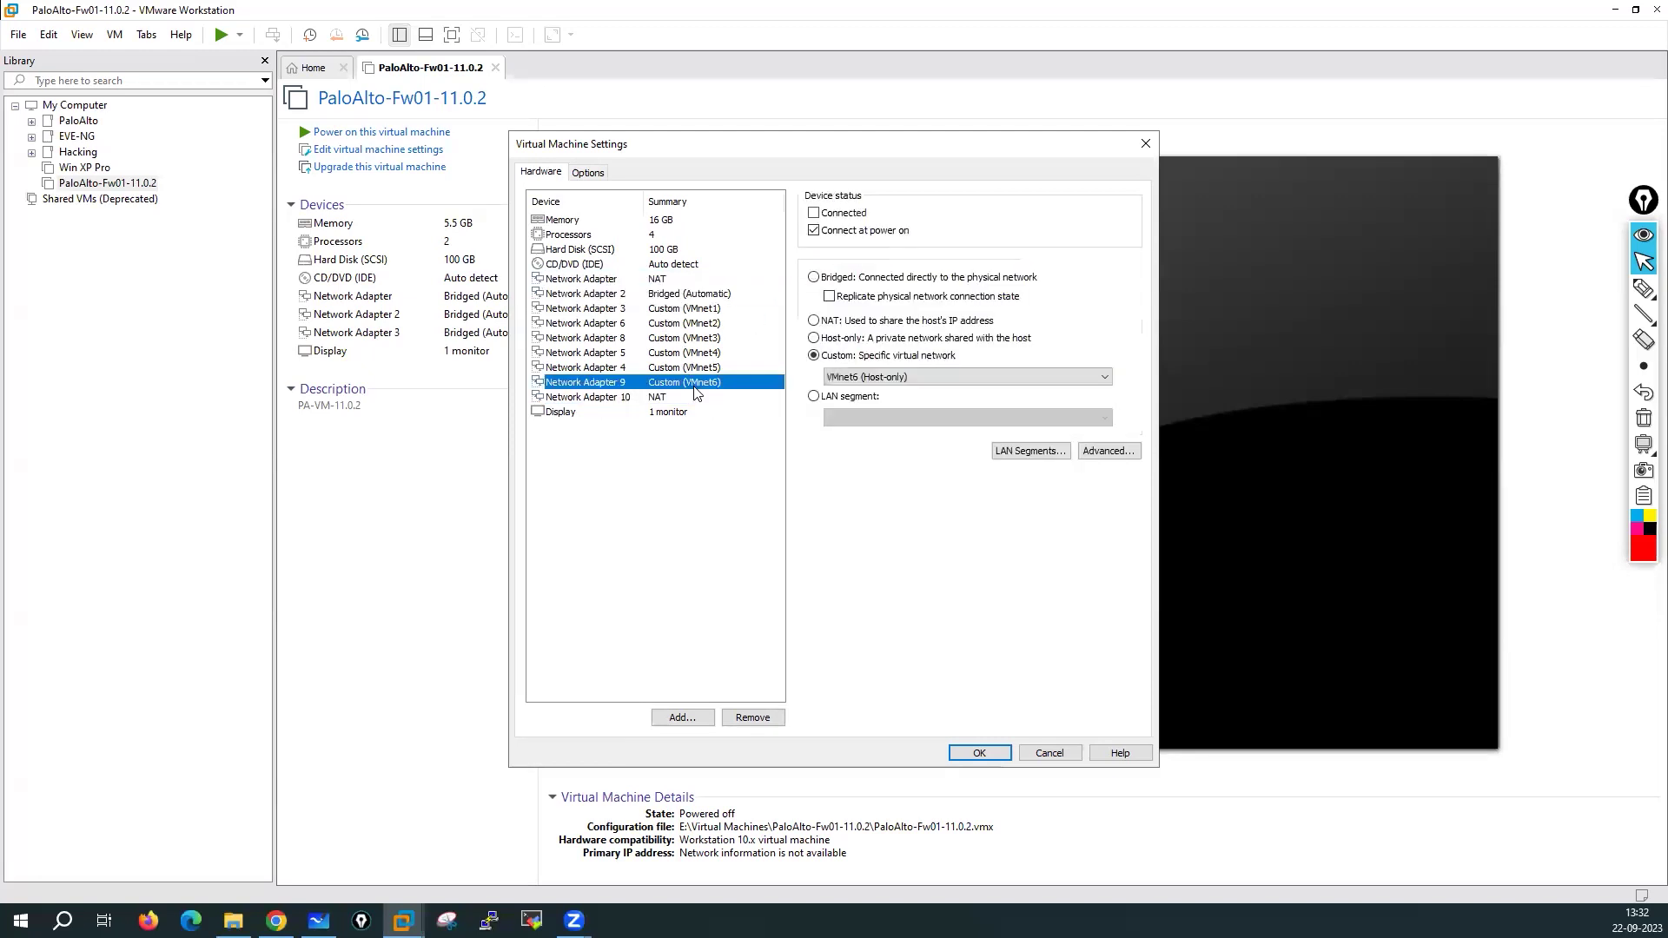
left_click(667, 398)
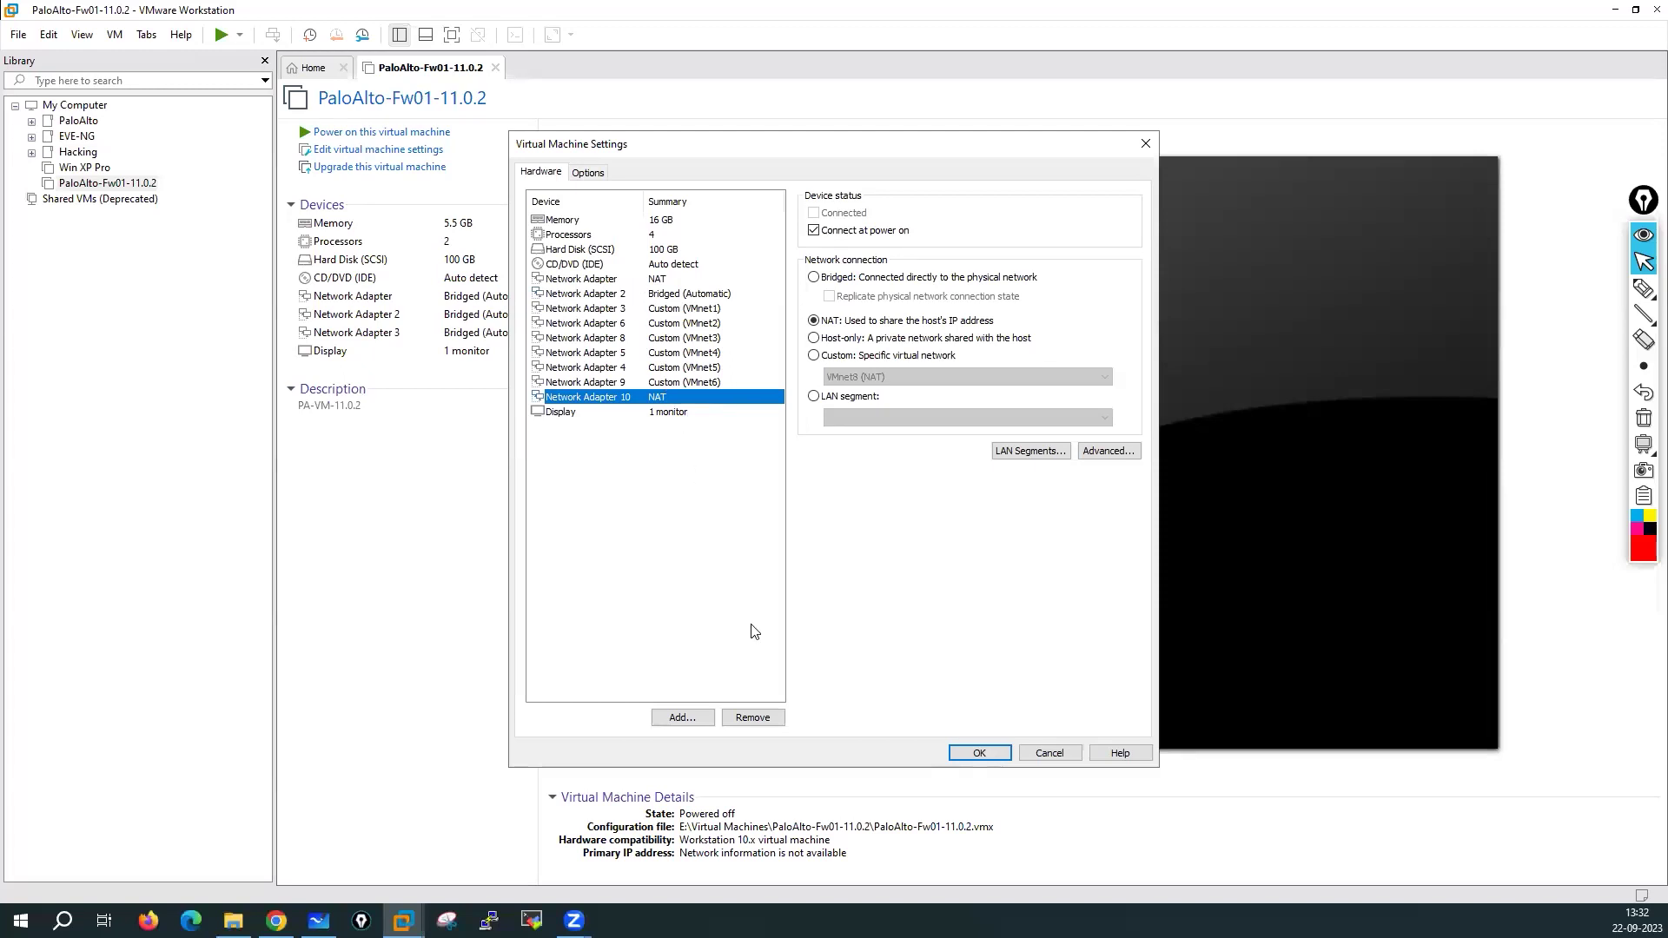
left_click(1000, 752)
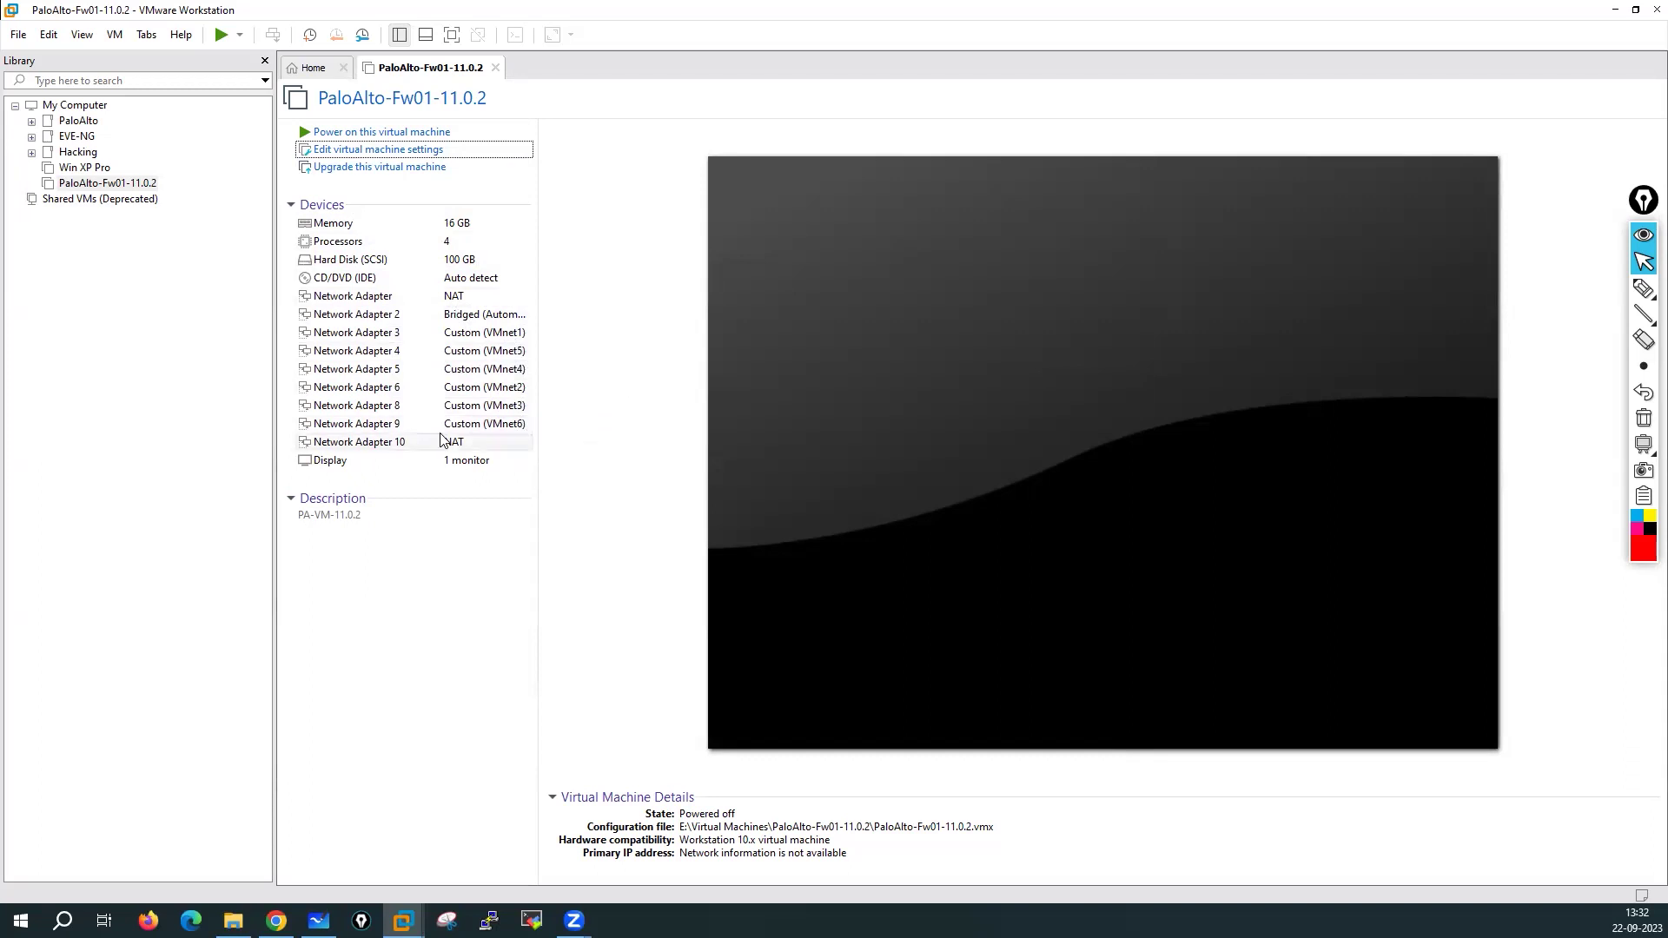
left_click(363, 151)
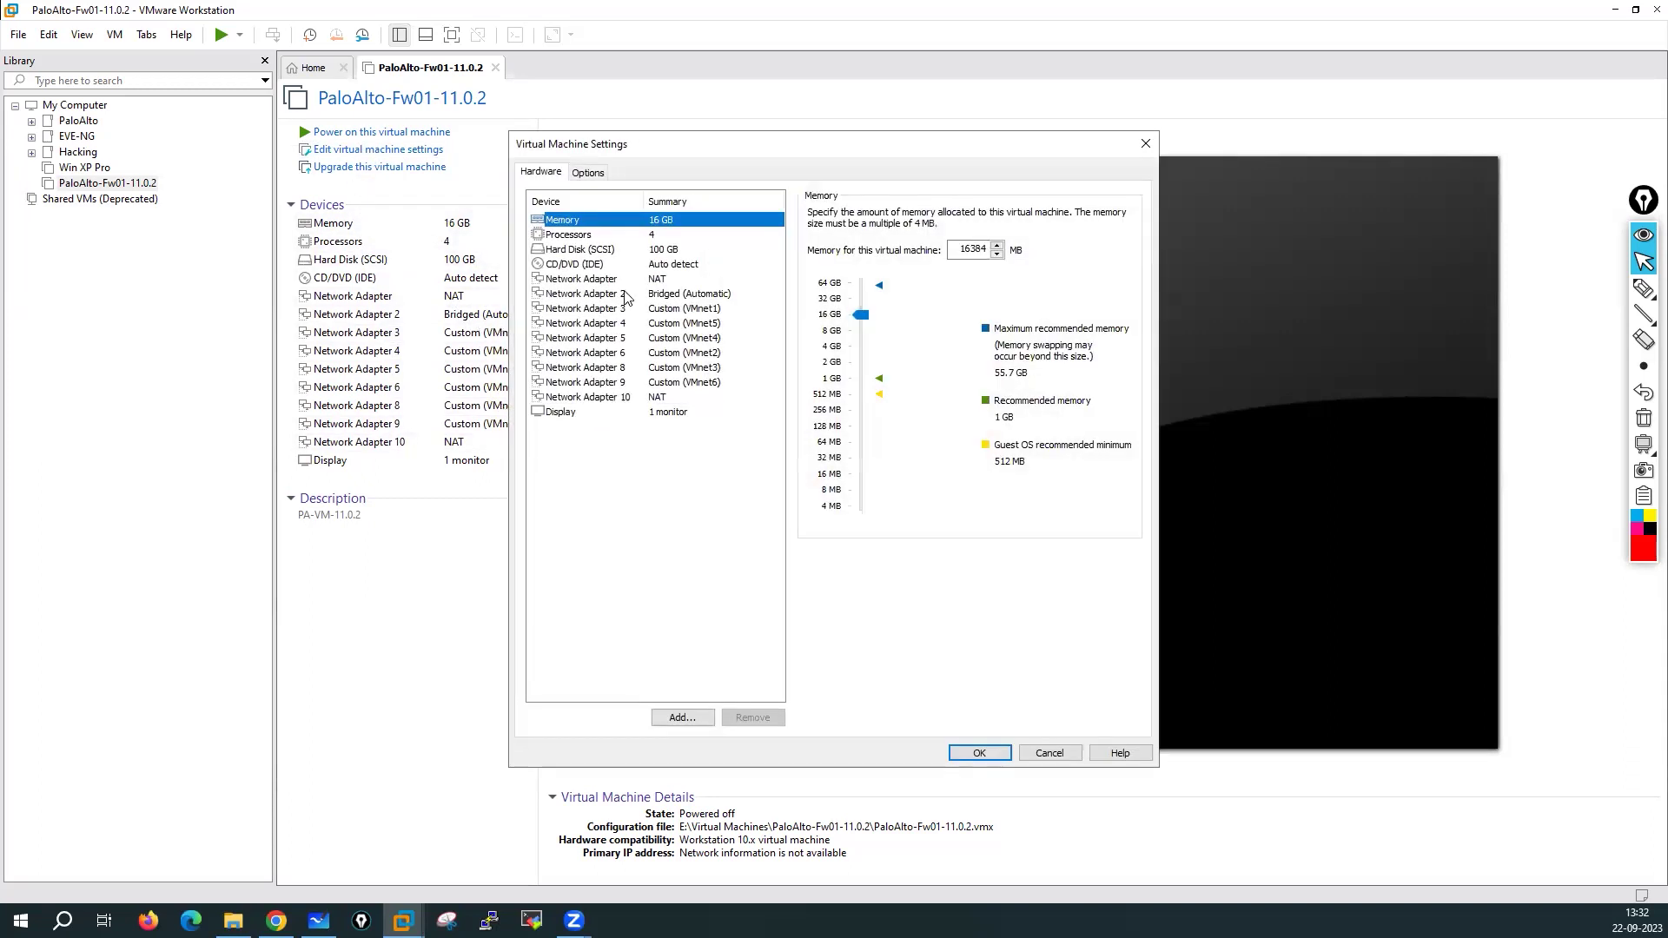
Confirm Adapter 3 is on VMnet1 and connect Network Adapter 4 to VMnet2
left_click(647, 282)
left_click(671, 296)
left_click(668, 311)
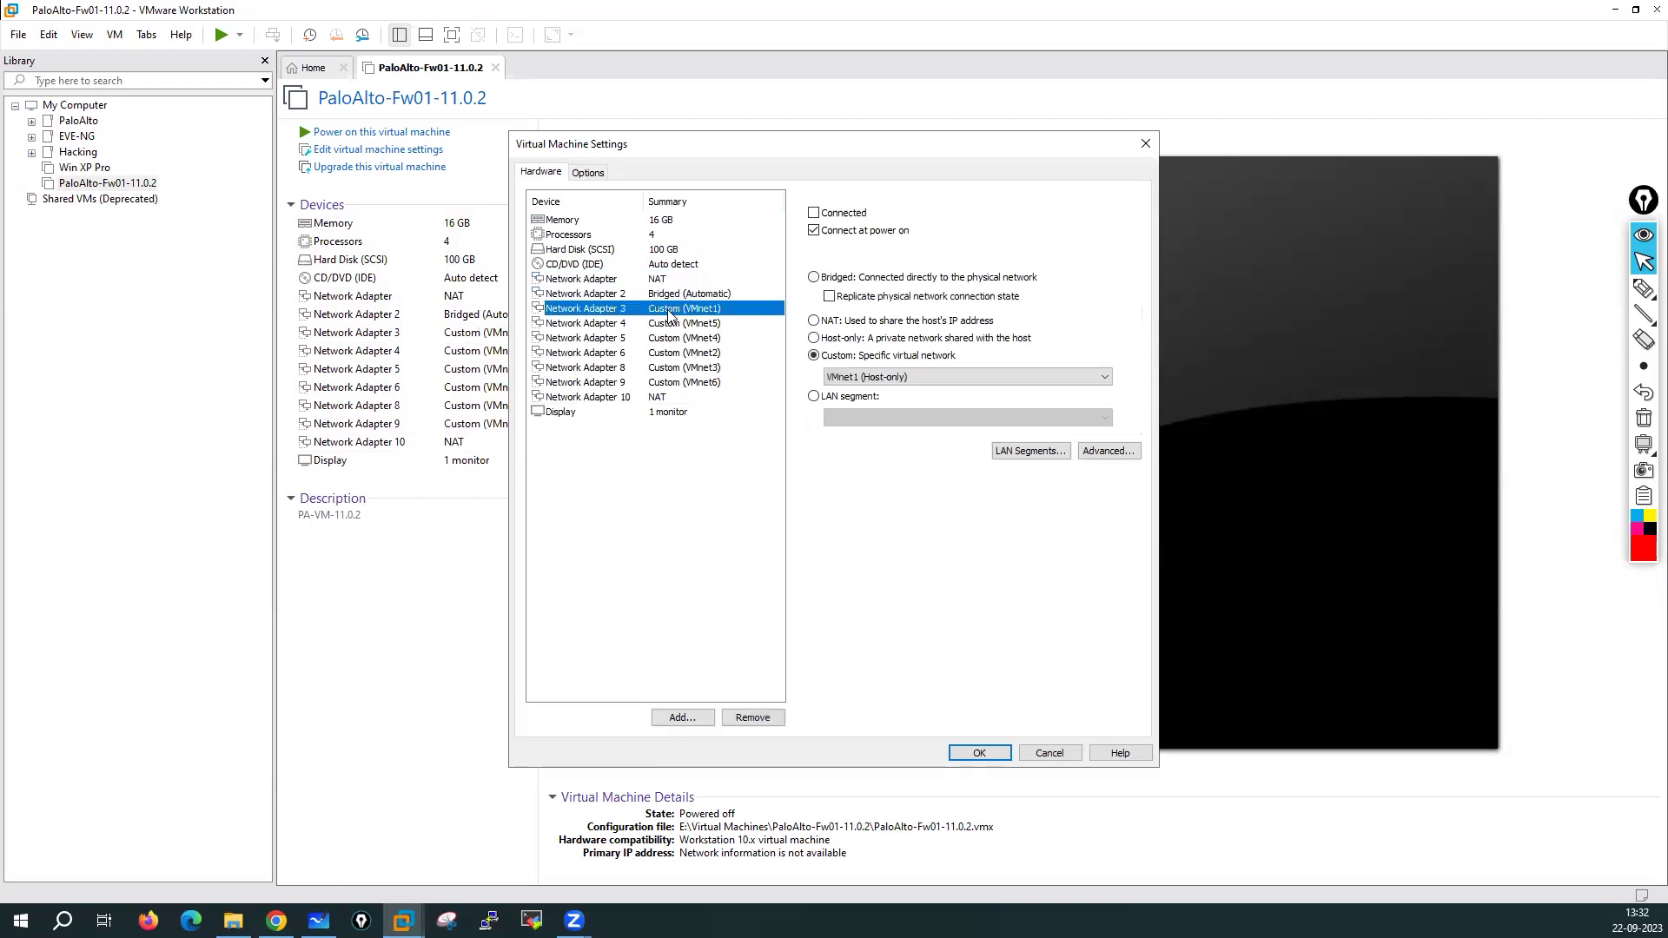
left_click(650, 280)
left_click(674, 296)
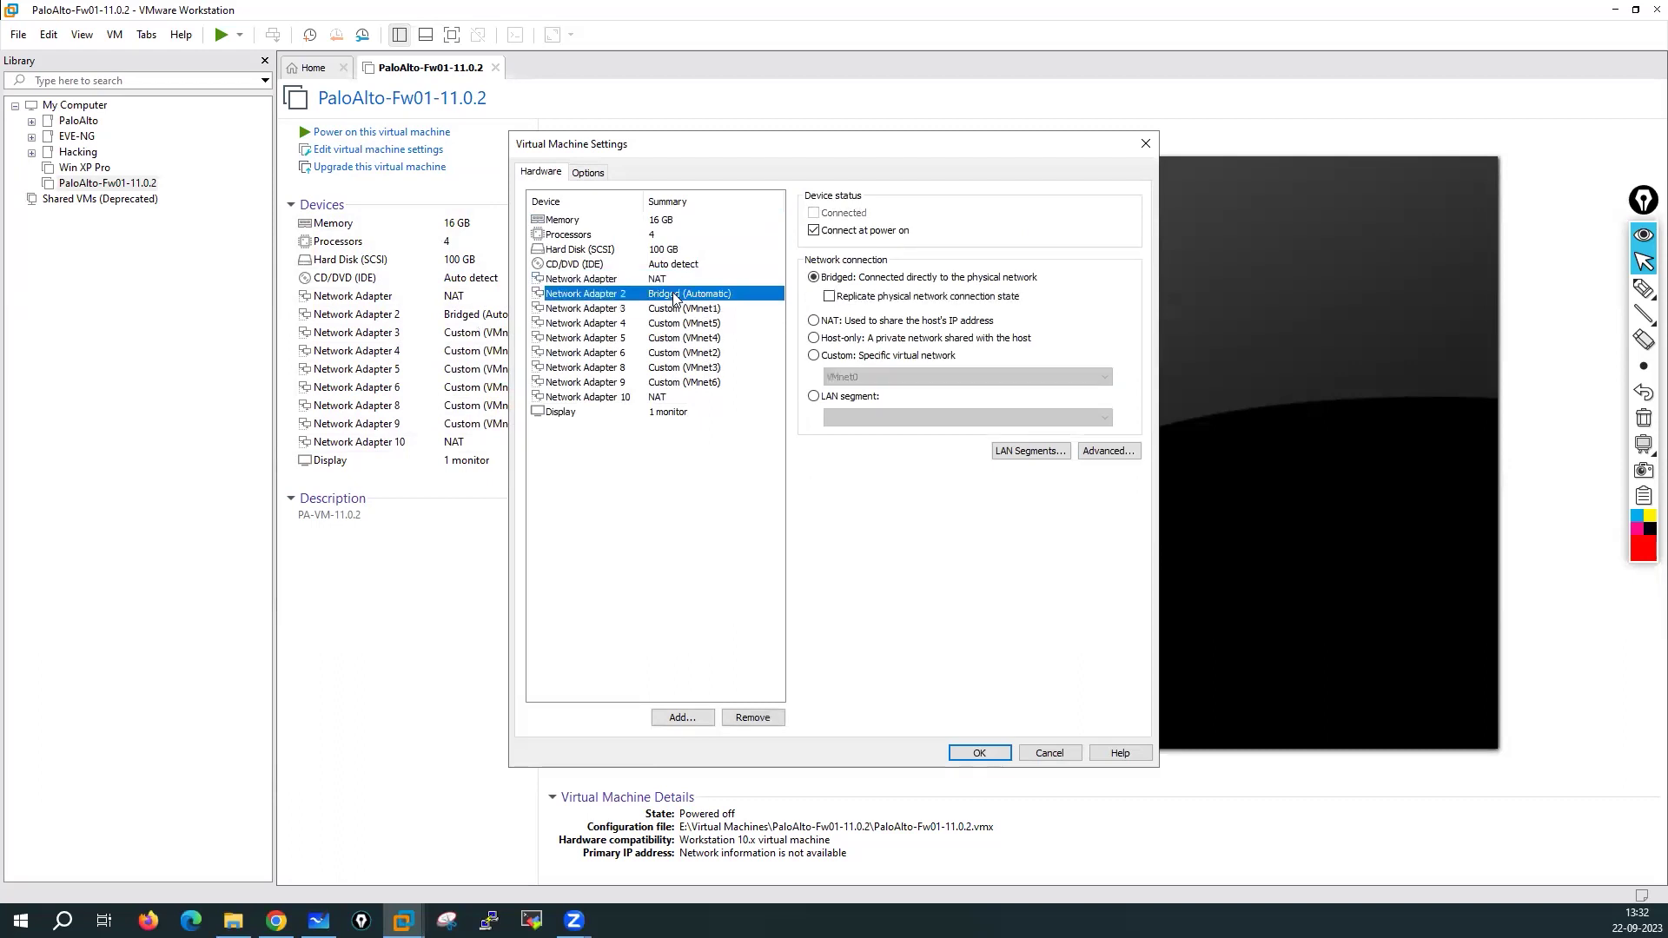
left_click(704, 311)
left_click(706, 325)
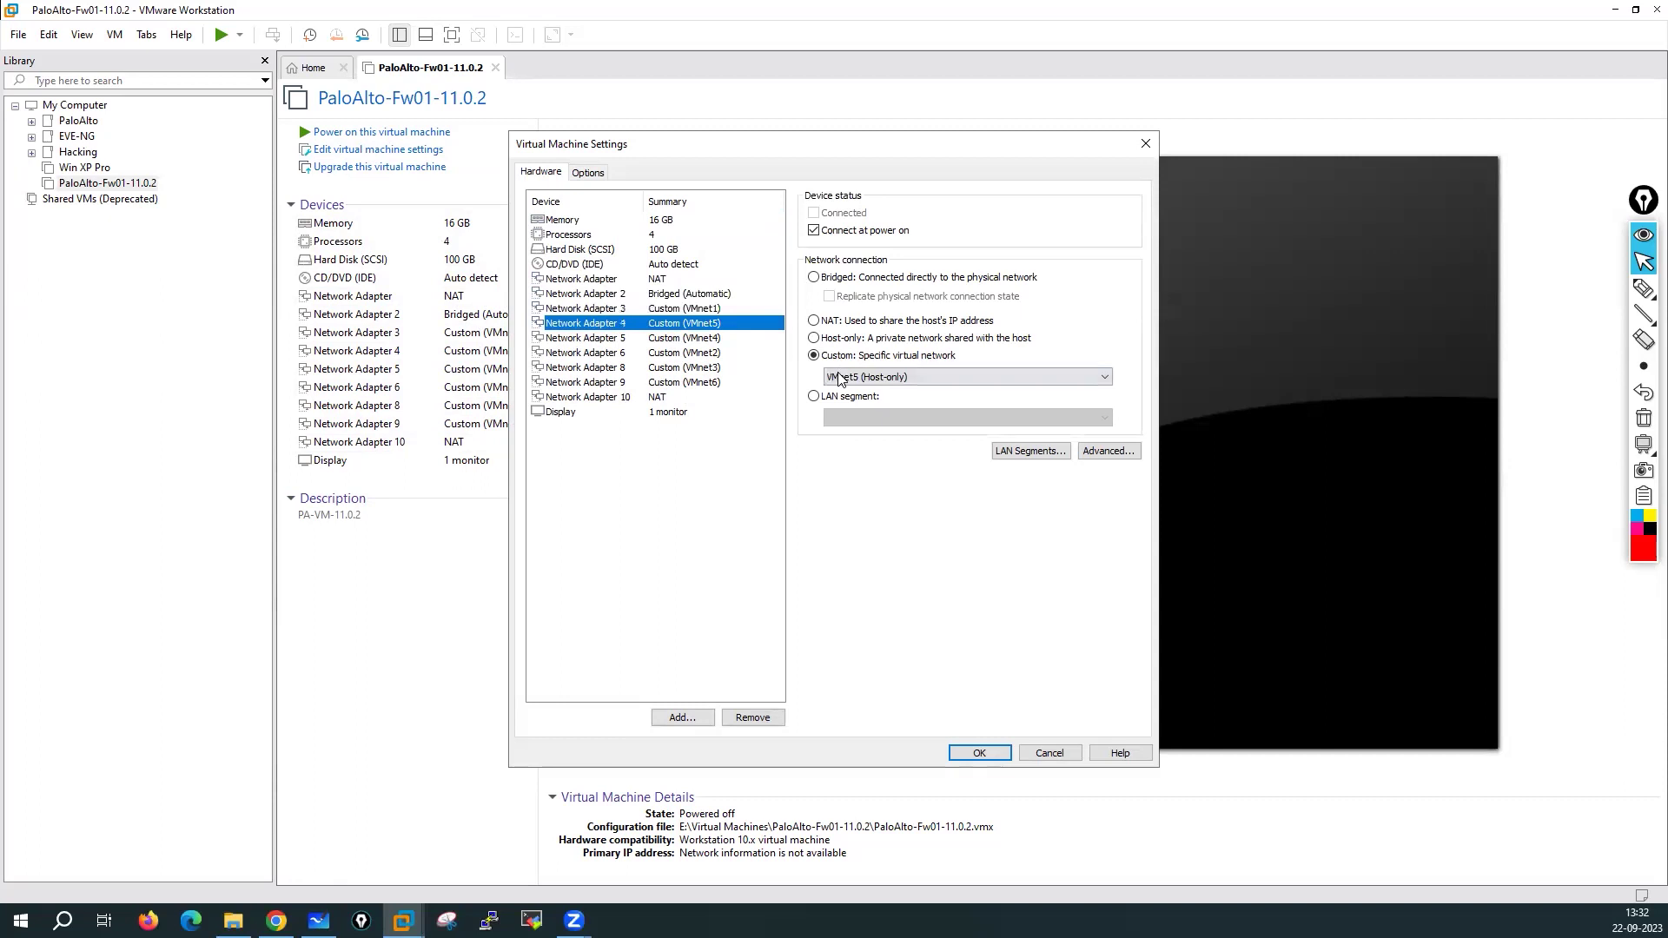
left_click(839, 379)
left_click(848, 417)
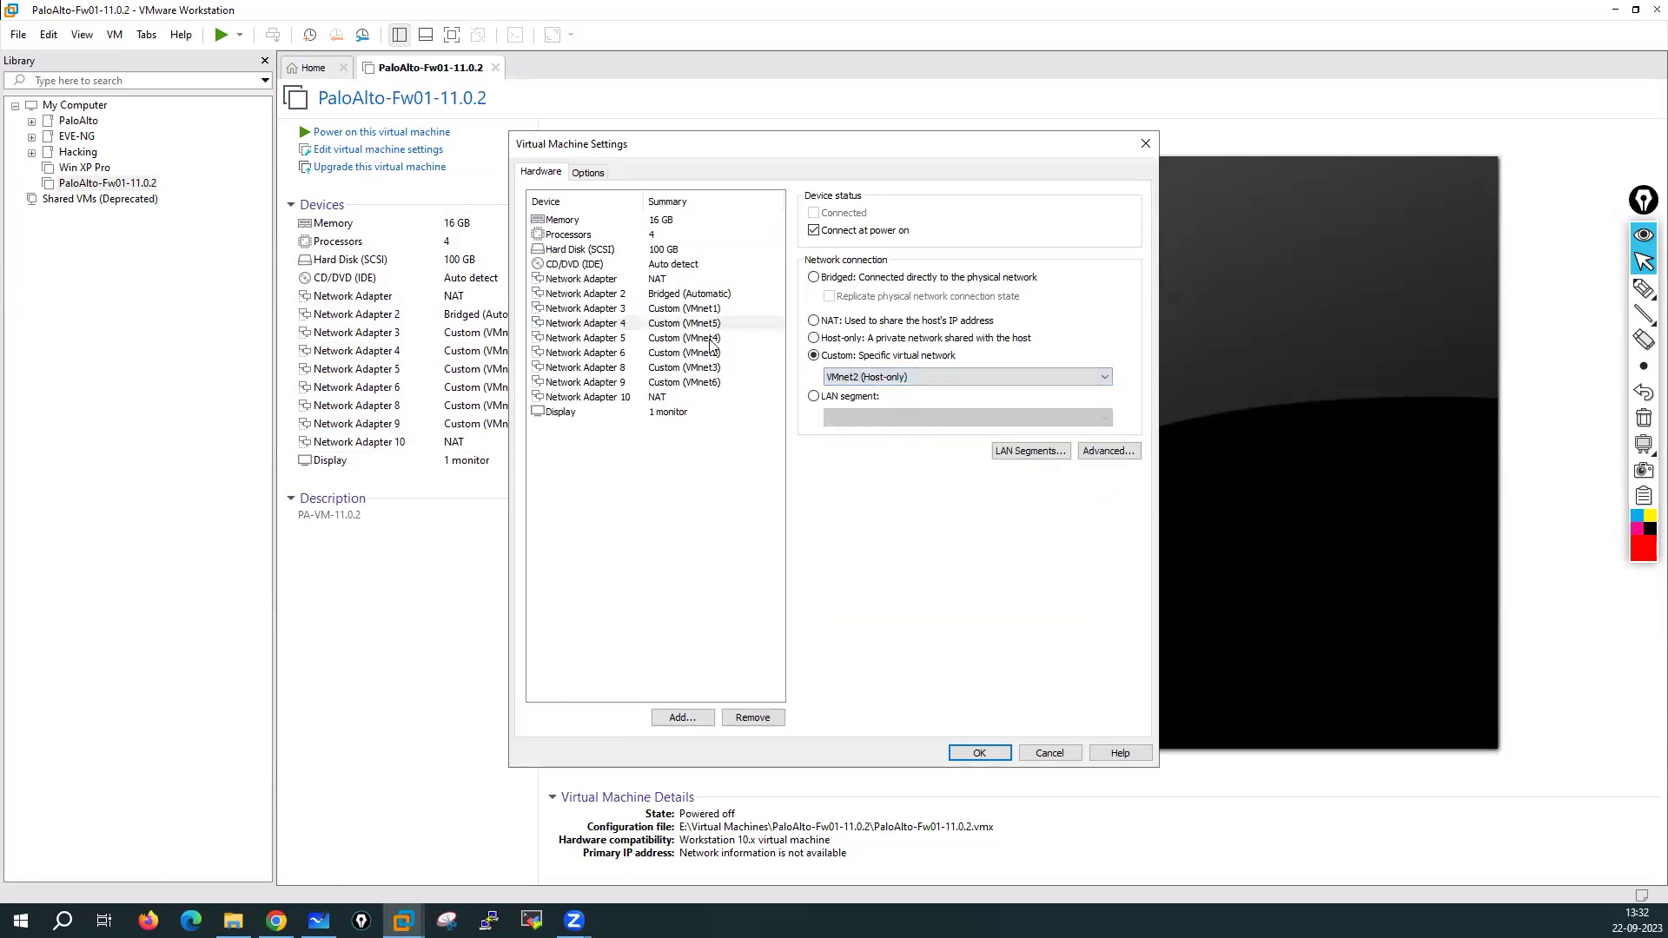
Connect Network Adapter 5 to VMnet3 and Network Adapter 6 to VMnet4
left_click(710, 344)
left_click(842, 380)
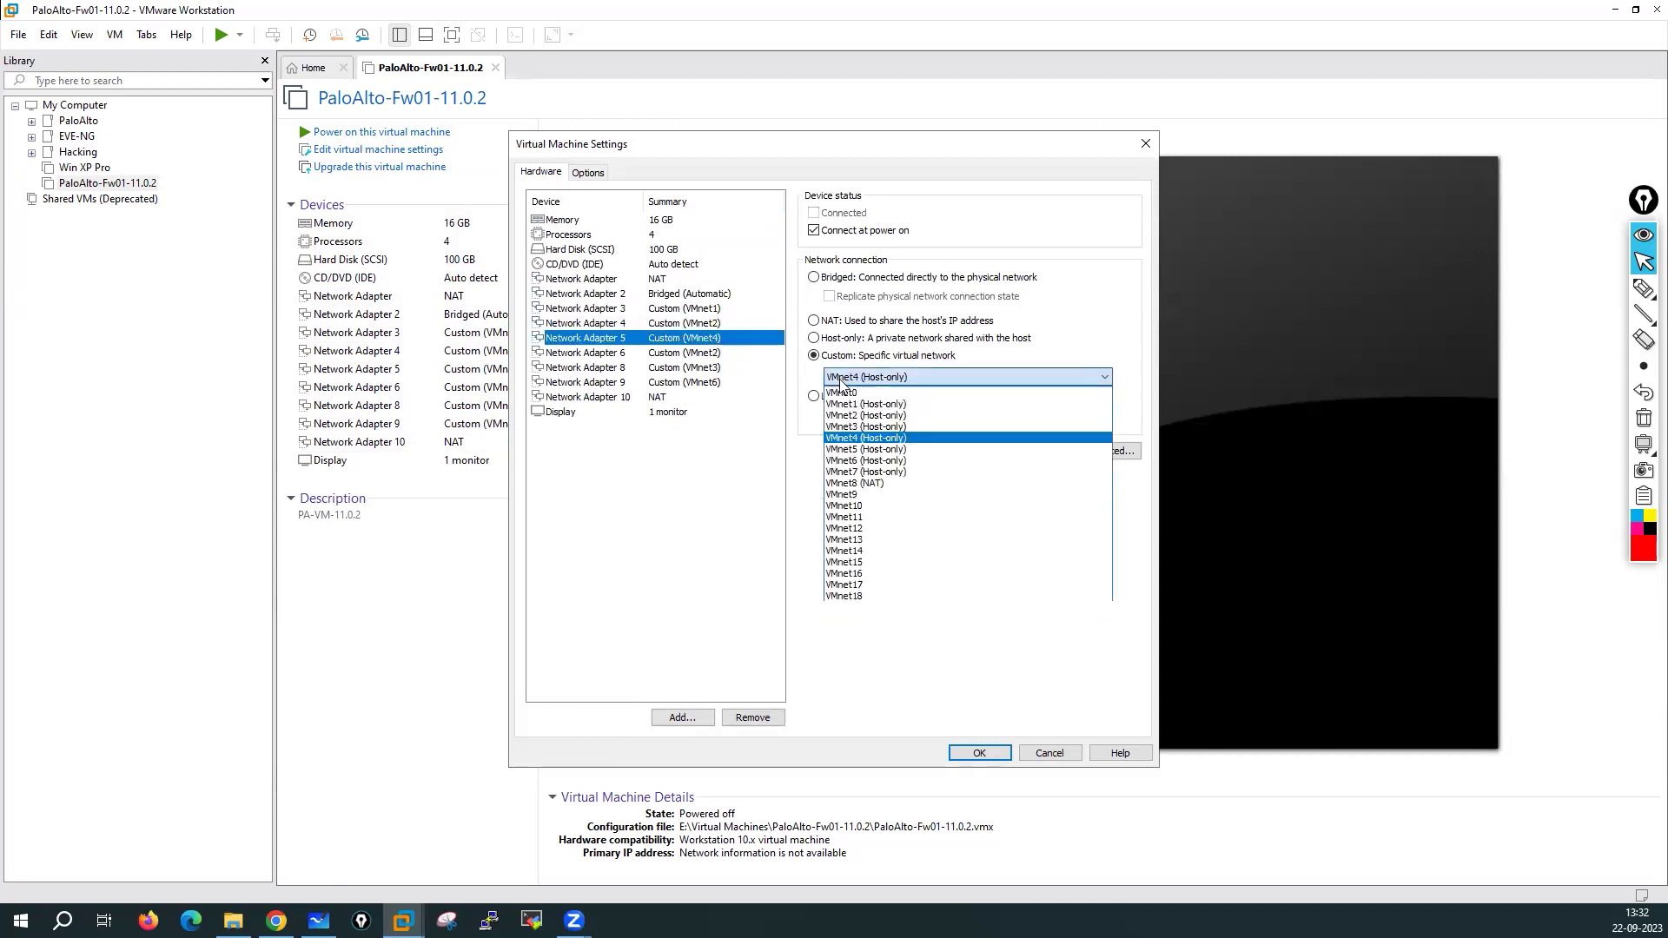
left_click(855, 426)
key("Down")
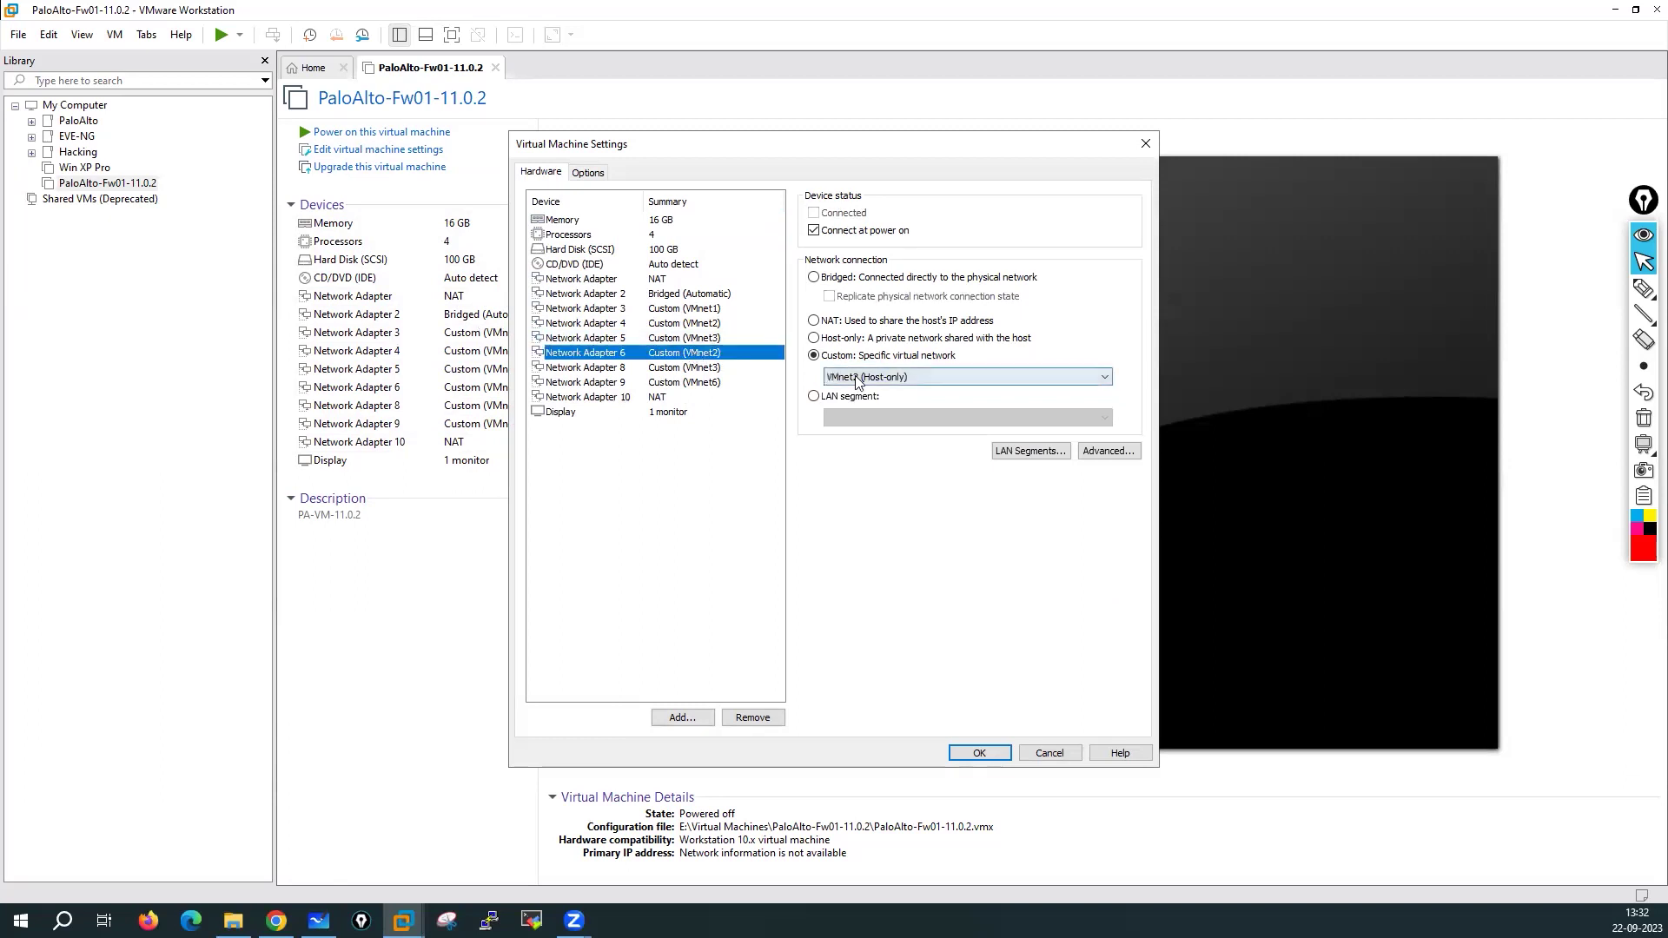
left_click(856, 380)
left_click(854, 426)
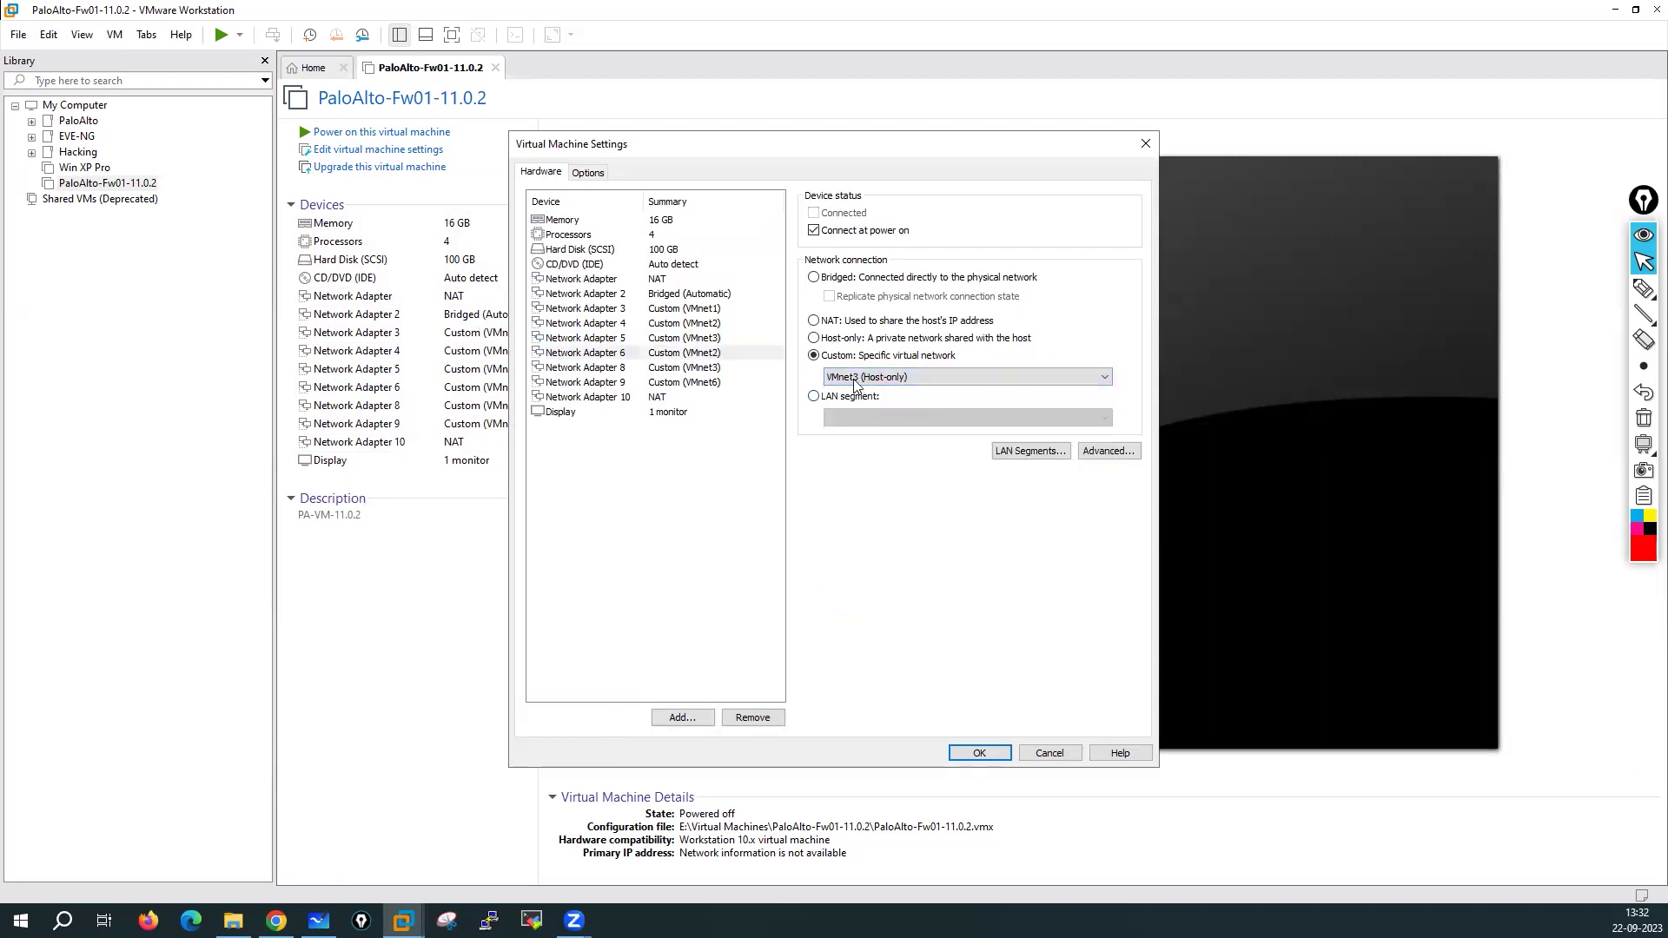
left_click(855, 379)
left_click(864, 441)
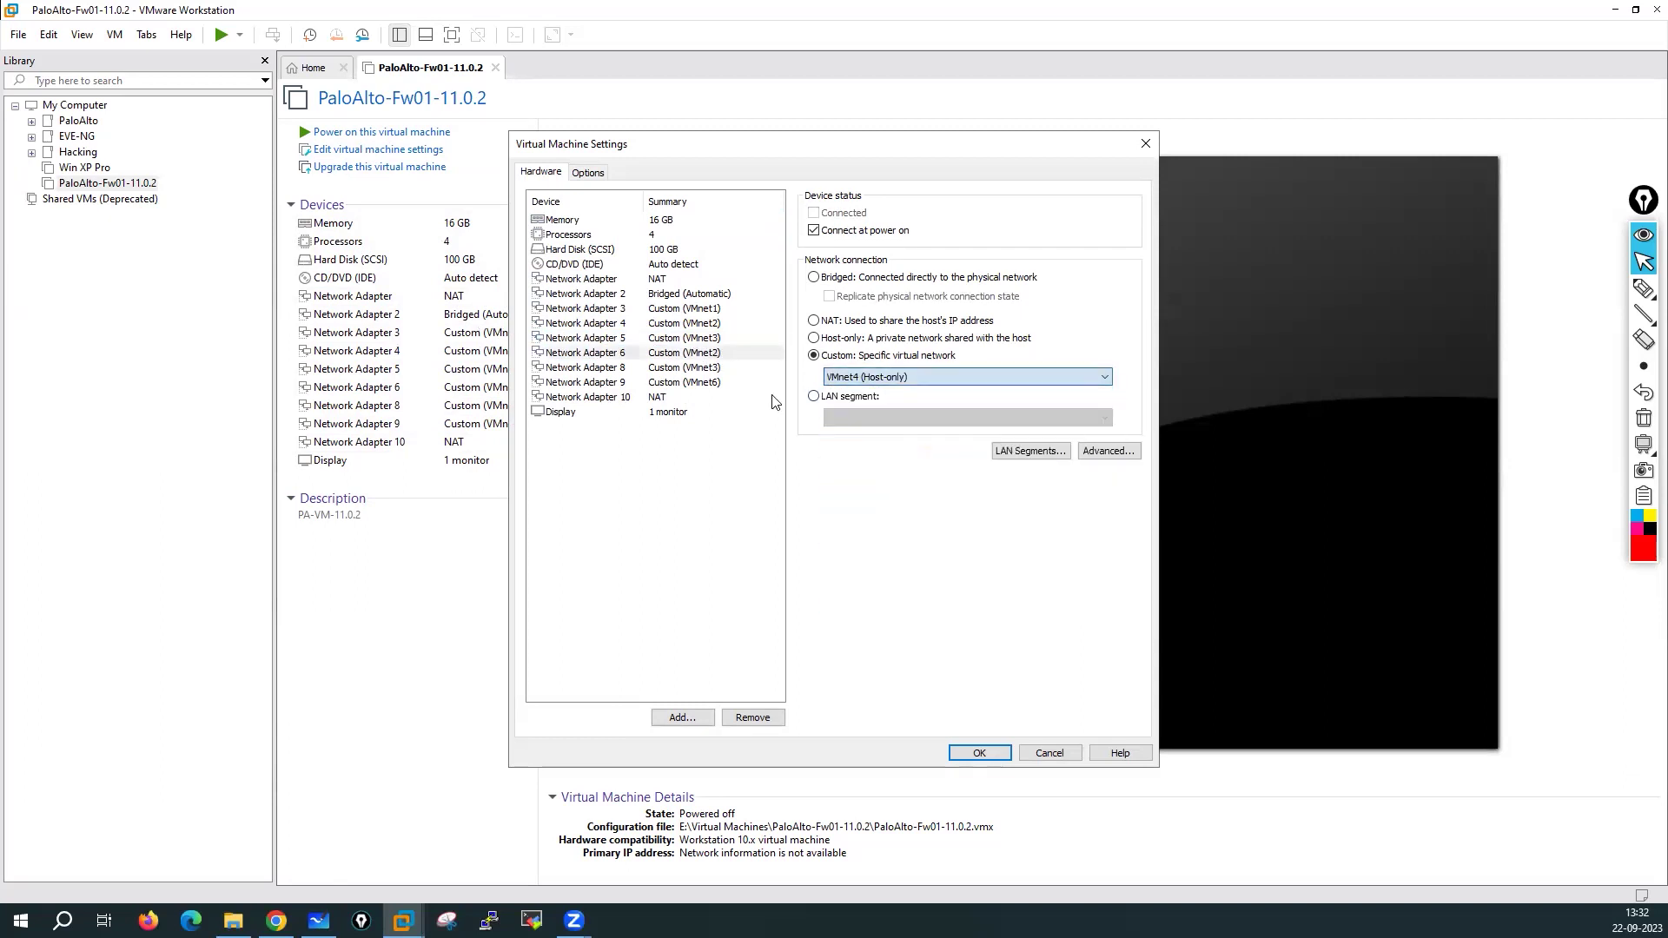
Connect Network Adapter 8 to VMnet5, confirming Adapter 9 on VMnet6 and Adapter 10 on NAT
left_click(705, 375)
left_click(855, 378)
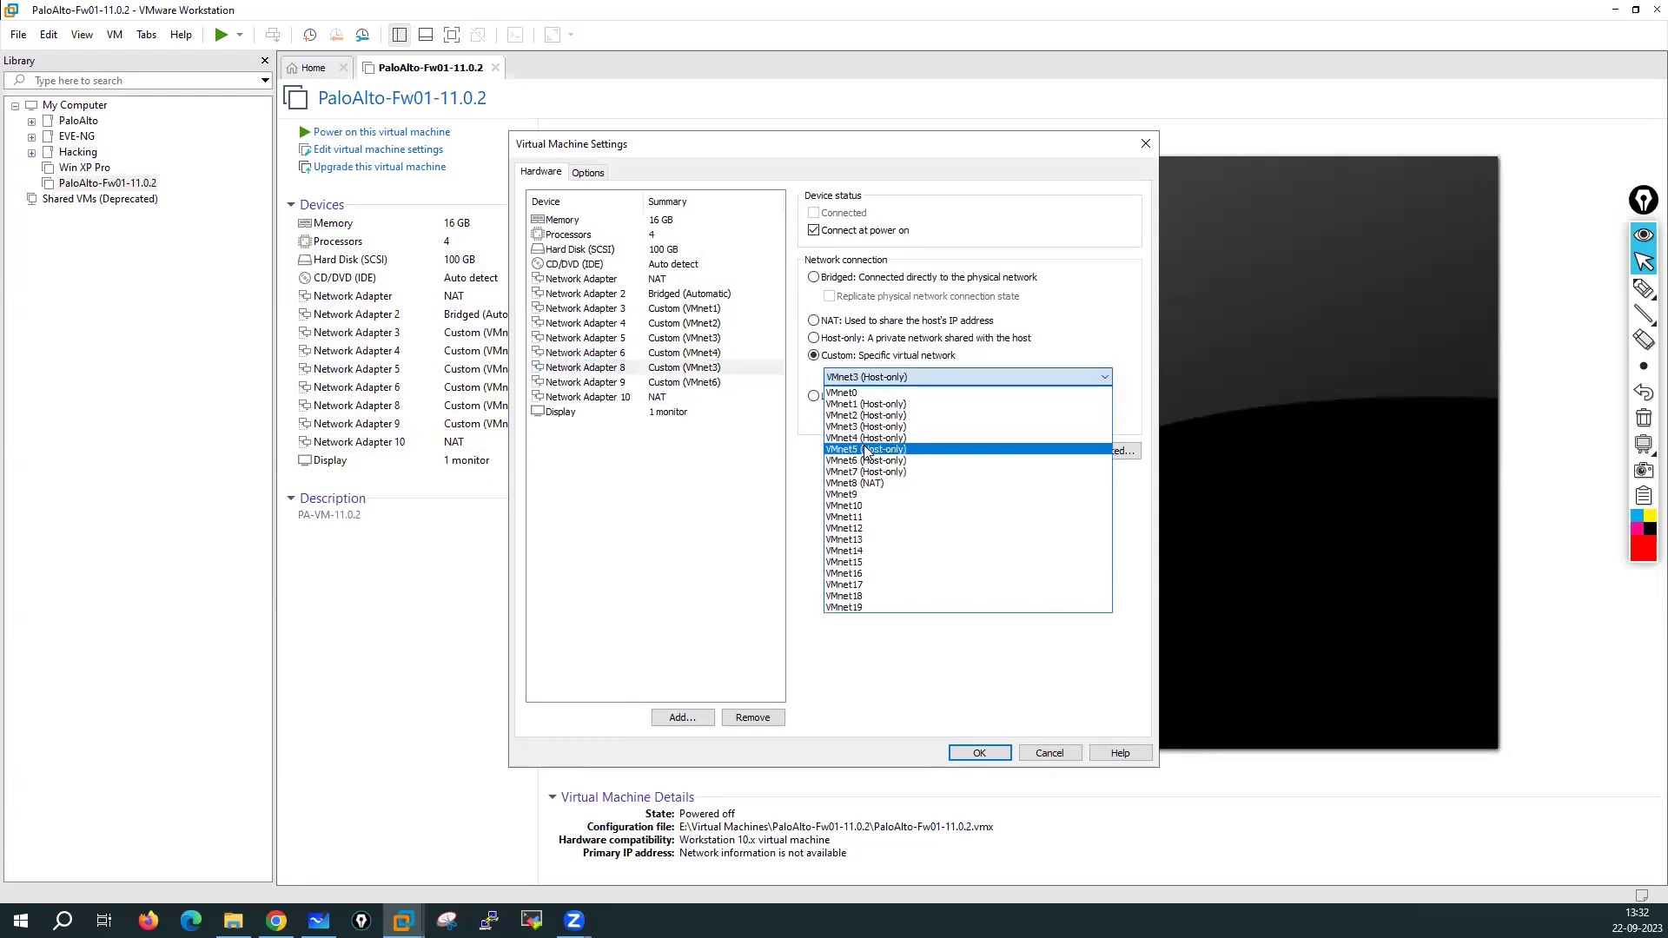
left_click(866, 450)
left_click(706, 397)
left_click(707, 383)
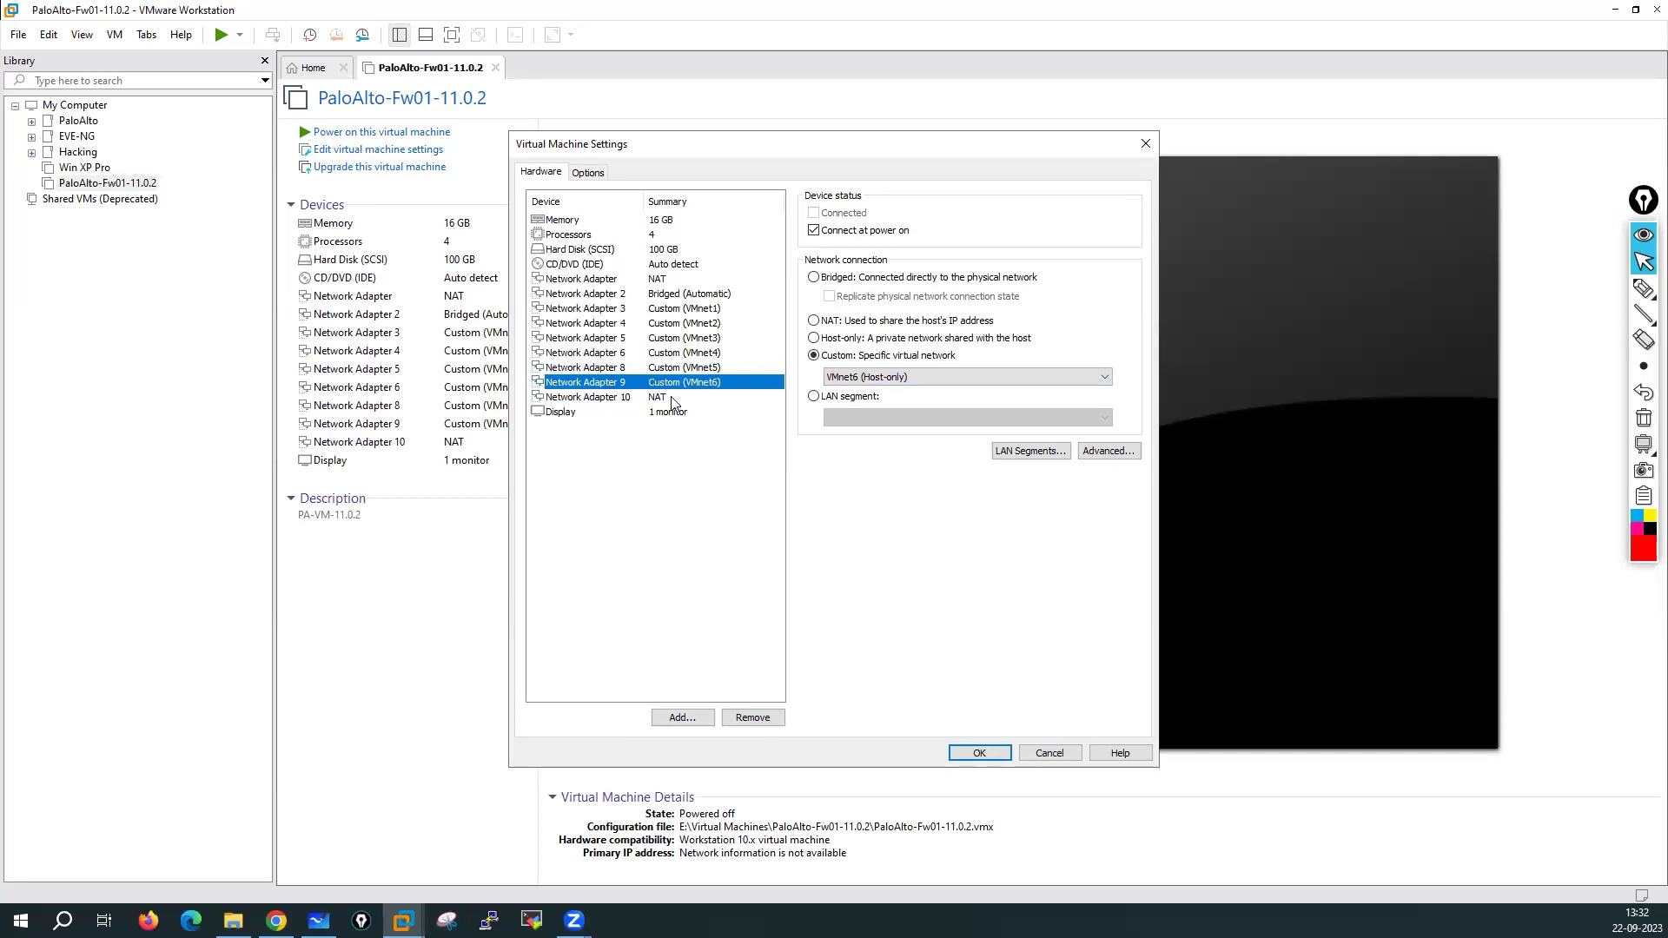
left_click(670, 396)
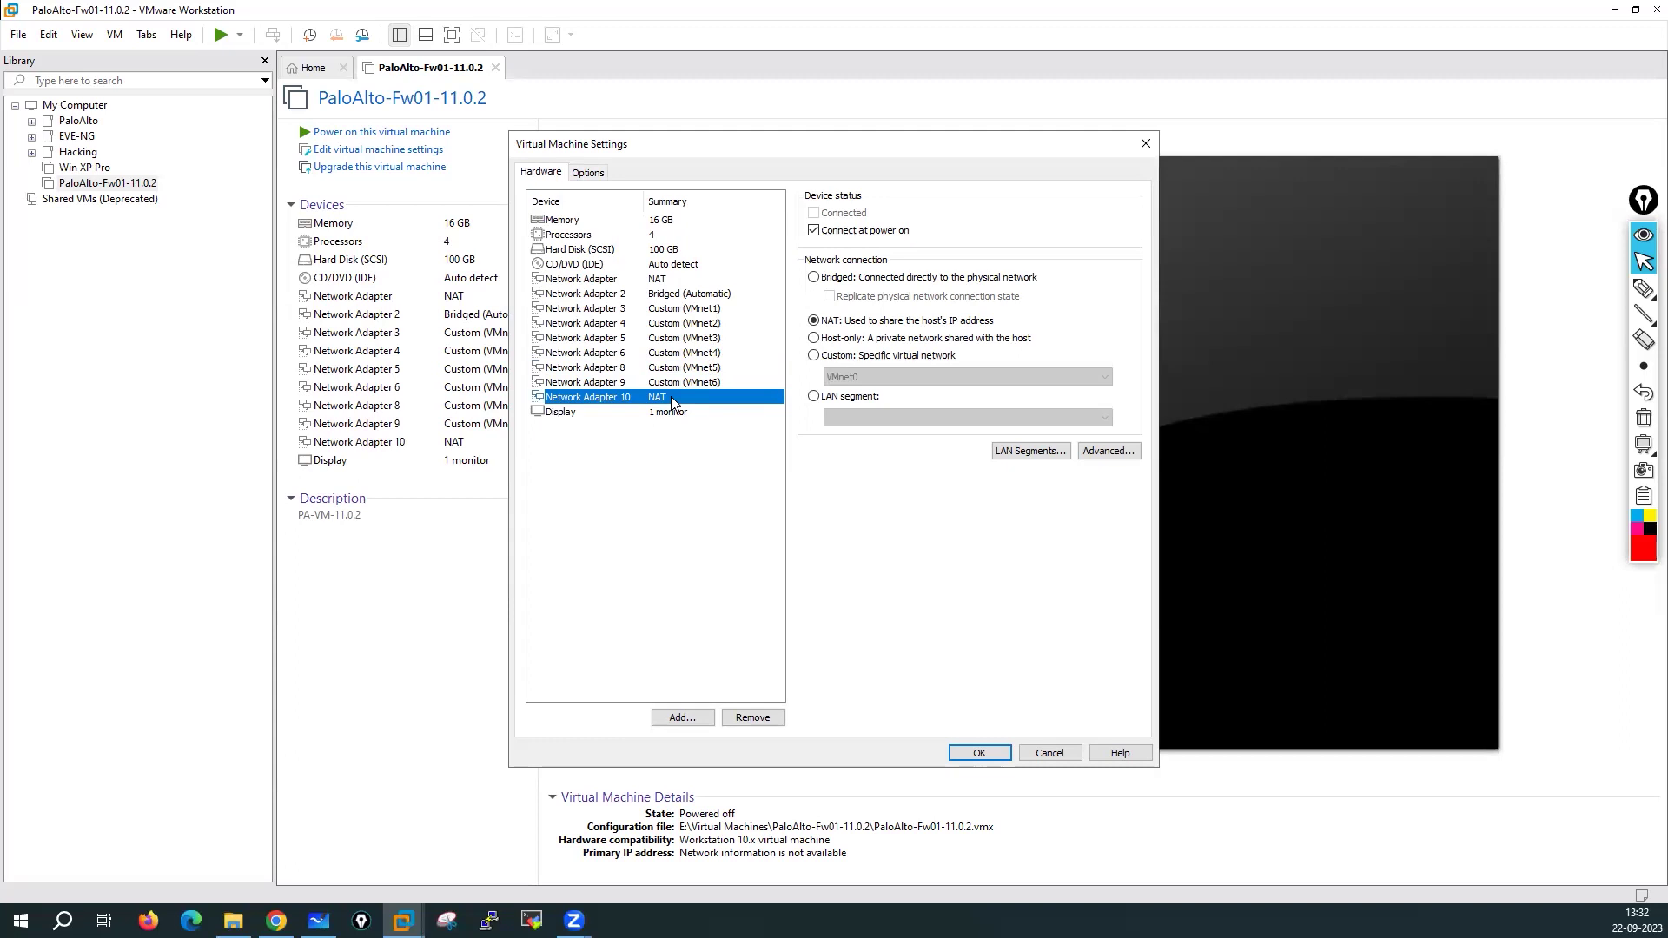
mouse_move(1641, 289)
left_click(1568, 289)
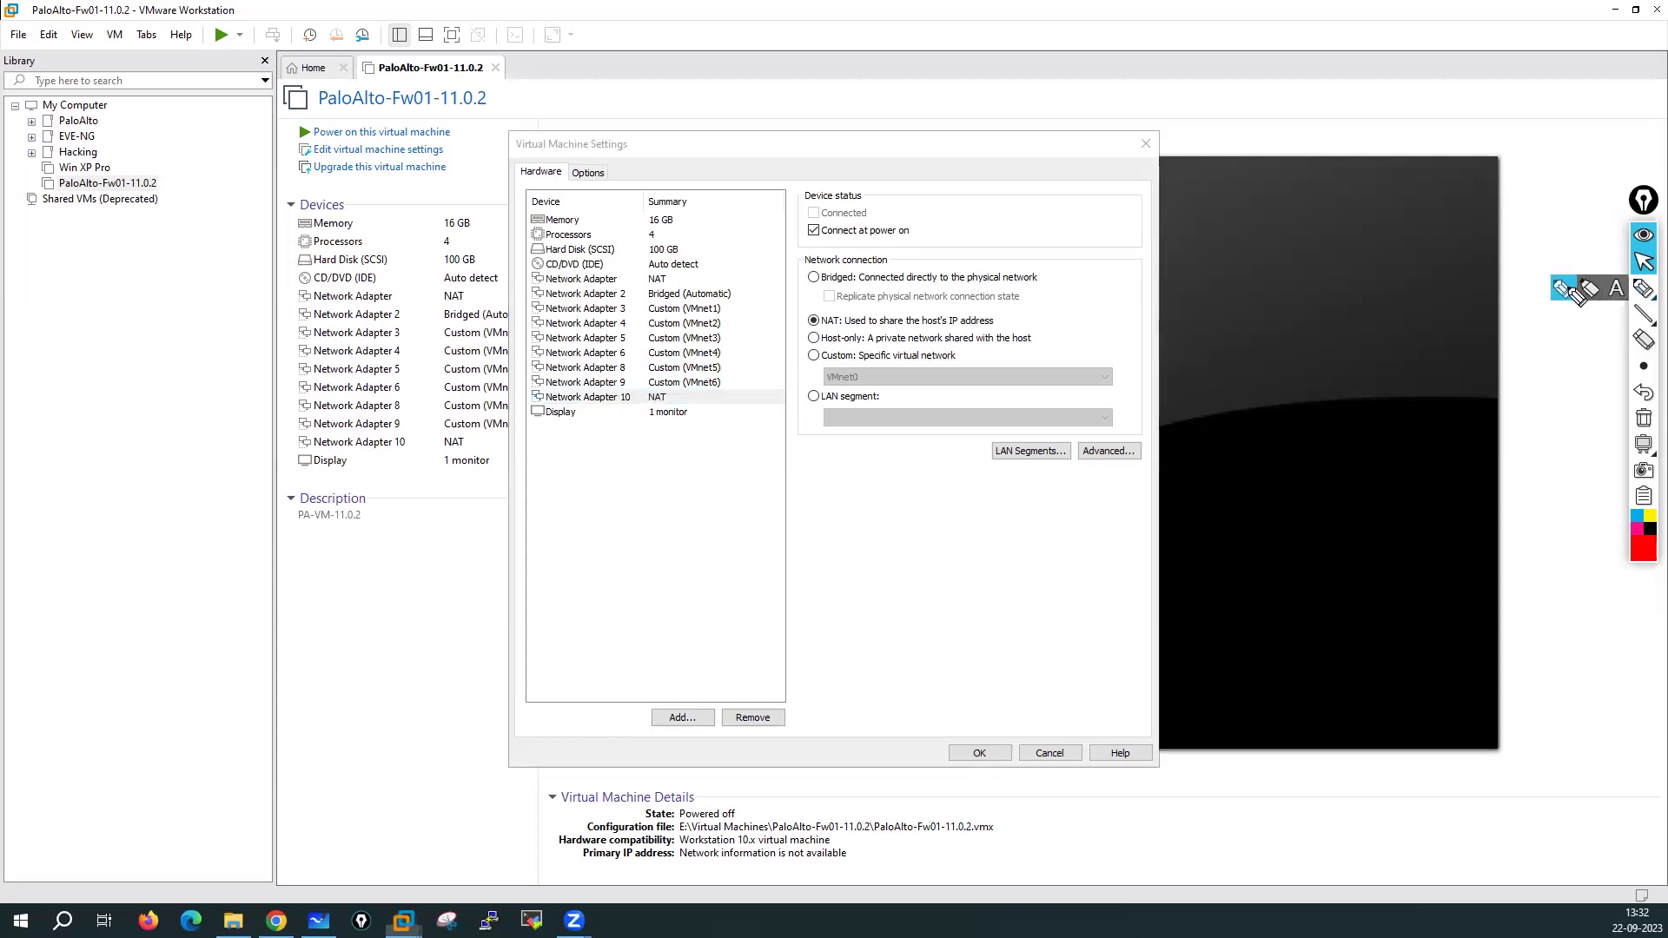
Annotate the first adapter as management and Adapters 2–4 as e1/1, e1/2, e1/3
mouse_move(676, 276)
left_mouse_down()
mouse_move(869, 217)
mouse_move(911, 229)
mouse_move(928, 207)
left_mouse_up()
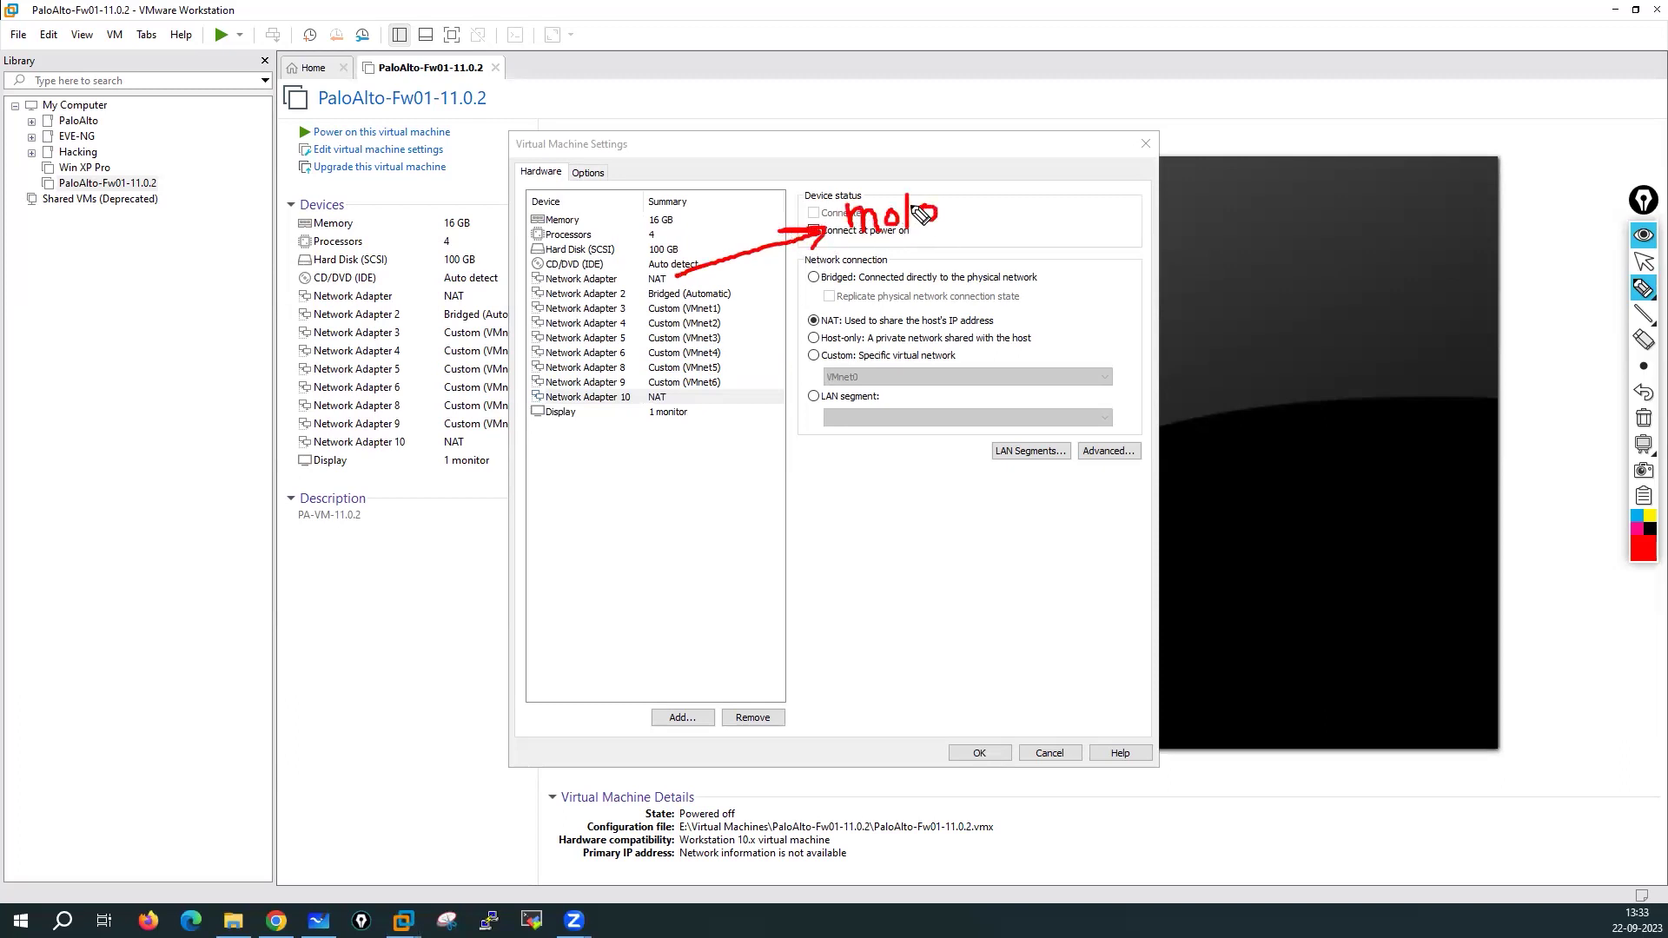
left_click_drag(740, 293, 946, 273)
left_click(926, 251)
left_click_drag(726, 306, 883, 308)
mouse_move(870, 297)
left_mouse_down()
mouse_move(872, 318)
mouse_move(924, 311)
left_mouse_up()
mouse_move(935, 290)
left_mouse_down()
mouse_move(932, 311)
mouse_move(963, 314)
left_mouse_up()
left_click_drag(722, 323, 926, 354)
mouse_move(947, 334)
left_mouse_down()
mouse_move(945, 355)
mouse_move(978, 356)
left_mouse_up()
Annotate Adapters 5, 6, 8, 9 and 10 as interfaces e1/4 through e1/8
left_click_drag(737, 341, 949, 393)
left_click_drag(963, 375, 984, 392)
mouse_move(726, 356)
left_mouse_down()
mouse_move(856, 432)
mouse_move(921, 448)
left_mouse_up()
mouse_move(938, 415)
left_mouse_down()
mouse_move(940, 450)
mouse_move(960, 450)
left_mouse_up()
mouse_move(723, 370)
left_mouse_down()
mouse_move(799, 491)
mouse_move(900, 494)
left_mouse_up()
mouse_move(699, 388)
left_mouse_down()
mouse_move(734, 483)
mouse_move(744, 471)
left_mouse_up()
left_click_drag(749, 514, 787, 543)
mouse_move(792, 502)
left_mouse_down()
mouse_move(792, 545)
mouse_move(816, 552)
left_mouse_up()
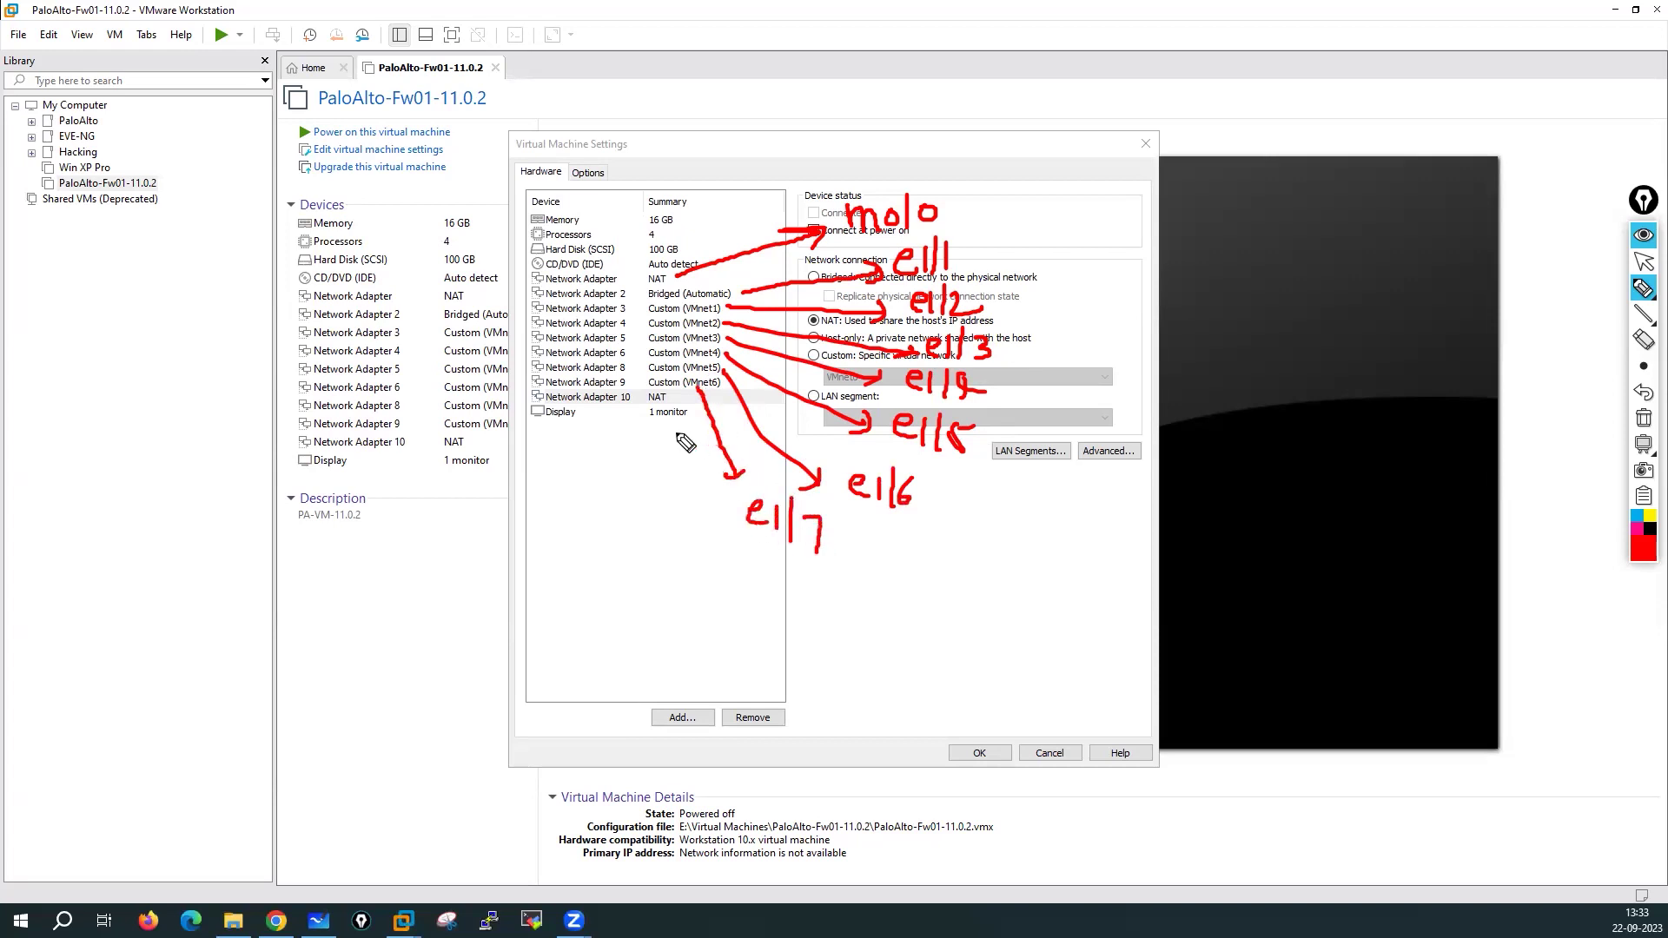
mouse_move(623, 402)
left_mouse_down()
mouse_move(644, 525)
mouse_move(654, 513)
mouse_move(661, 570)
mouse_move(677, 579)
left_mouse_up()
left_click(675, 547)
mouse_move(693, 546)
left_mouse_down()
mouse_move(692, 582)
mouse_move(709, 580)
left_mouse_up()
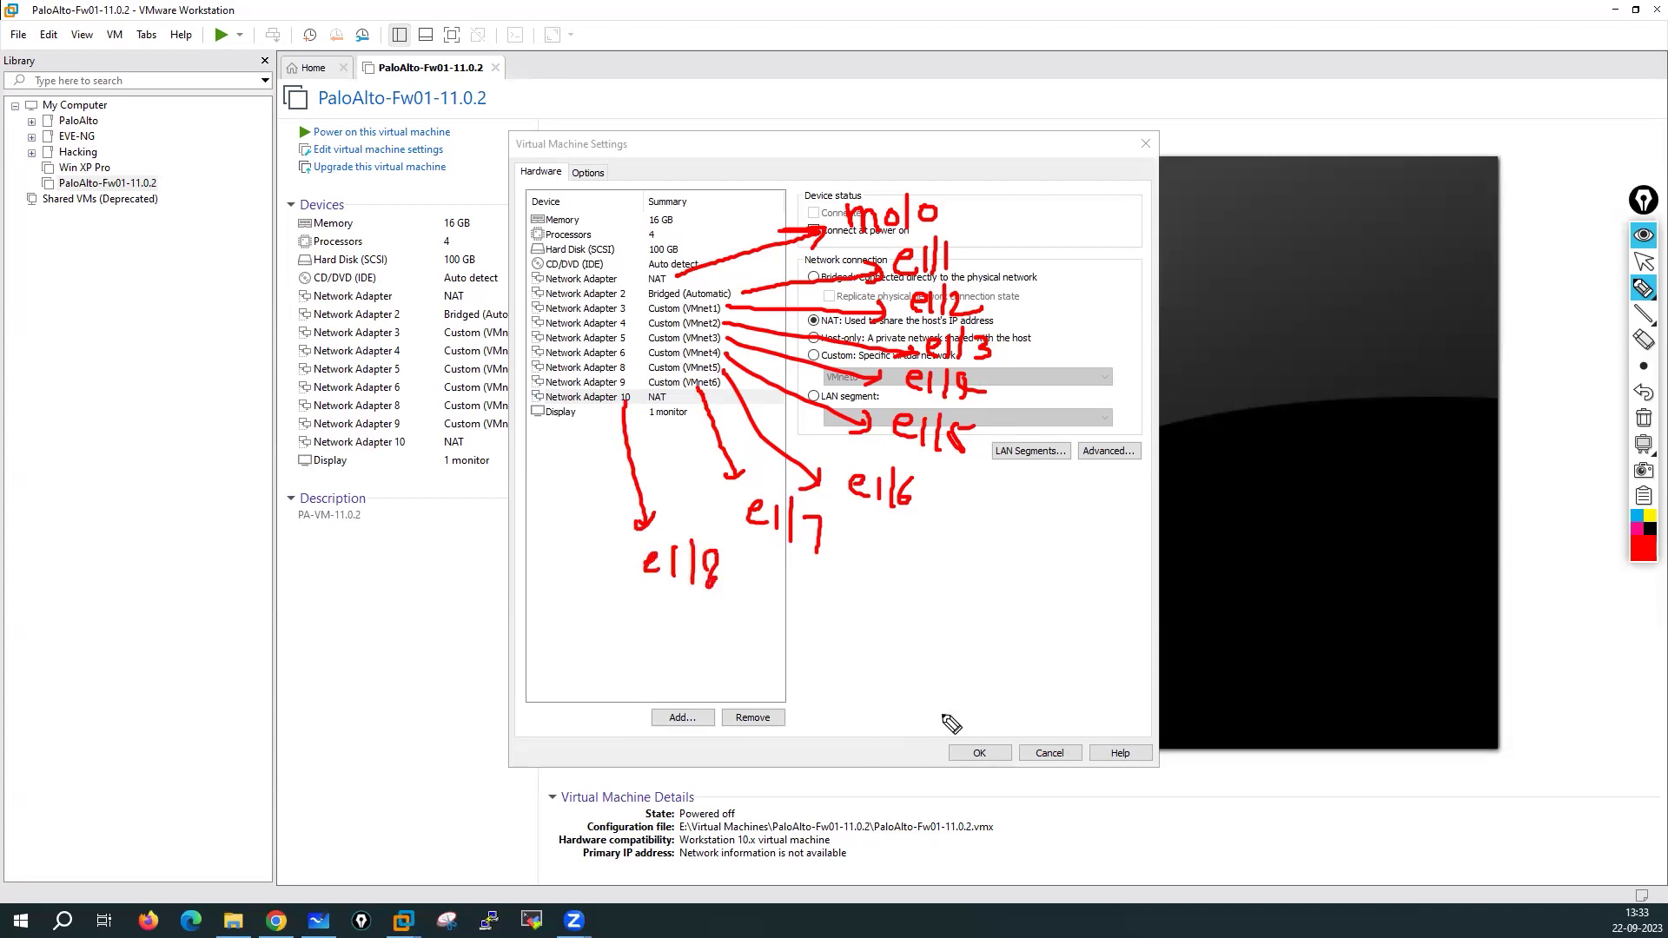
Clear the screen annotations and save the Virtual Machine Settings with OK
left_click(1644, 421)
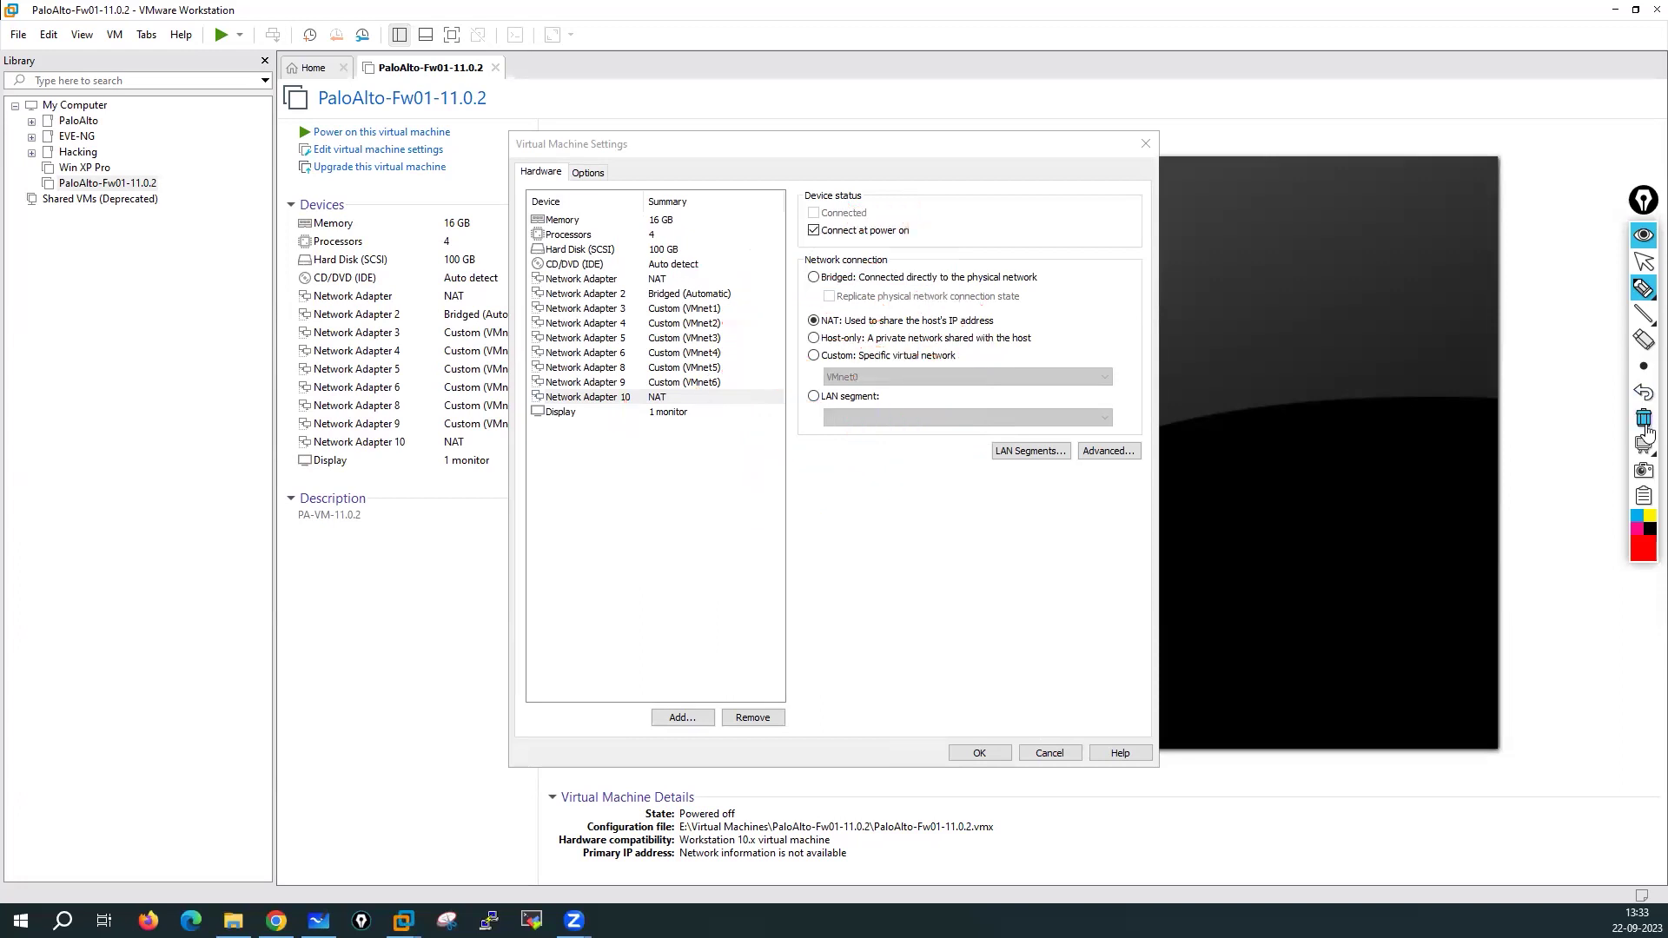
left_click(1644, 262)
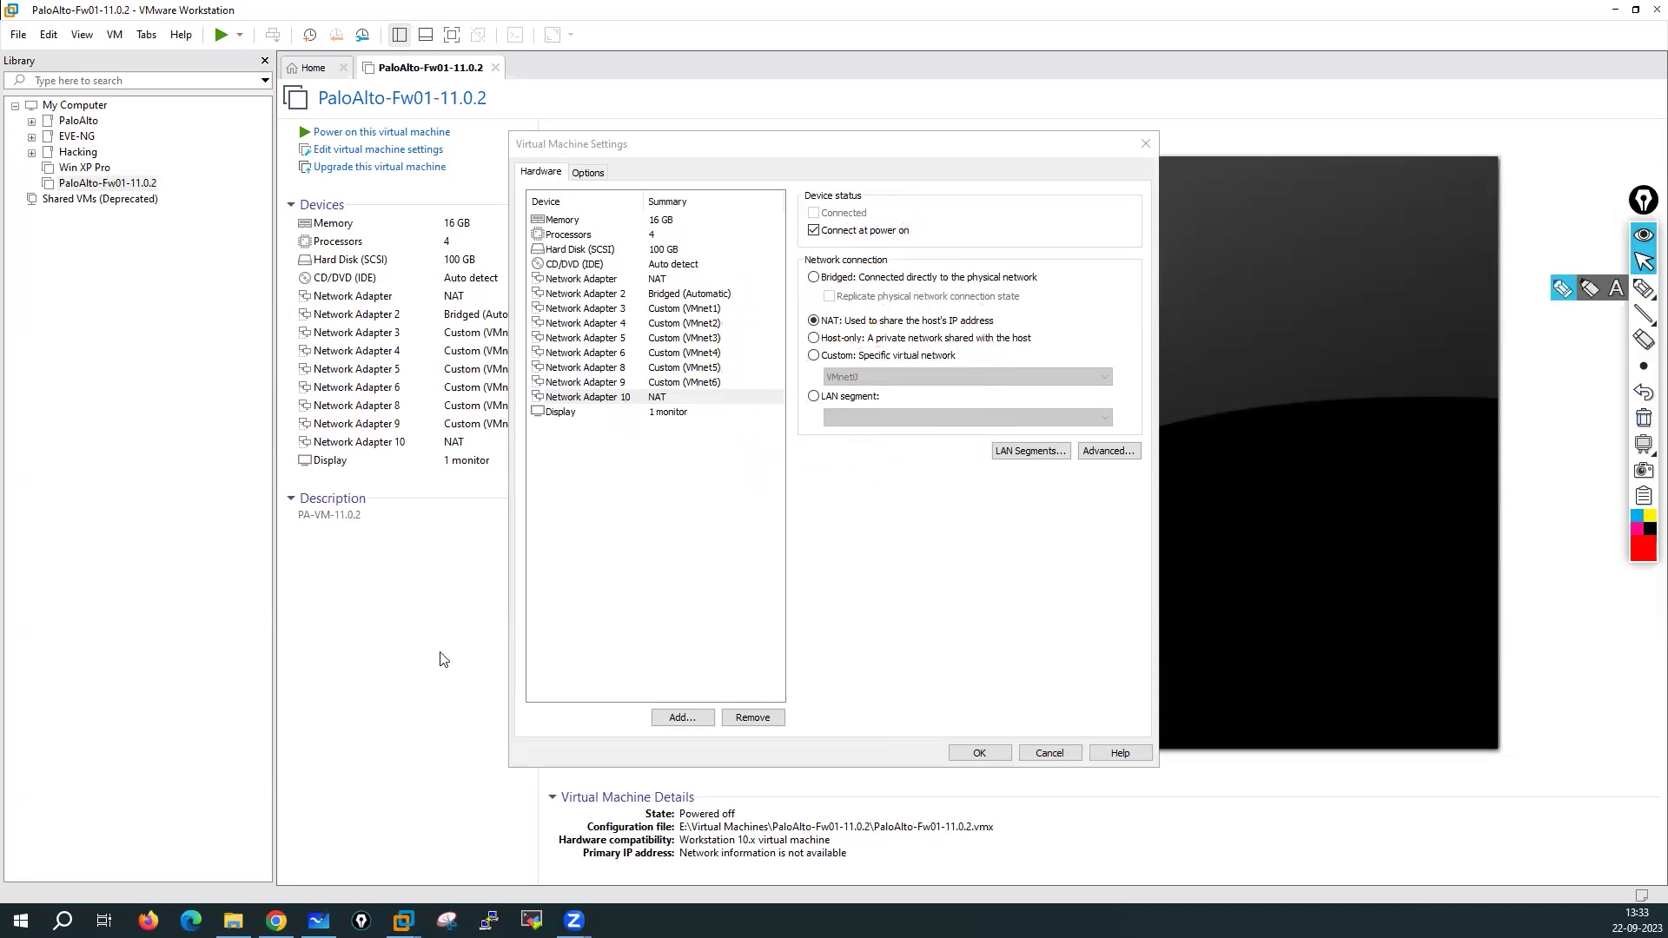
left_click(978, 752)
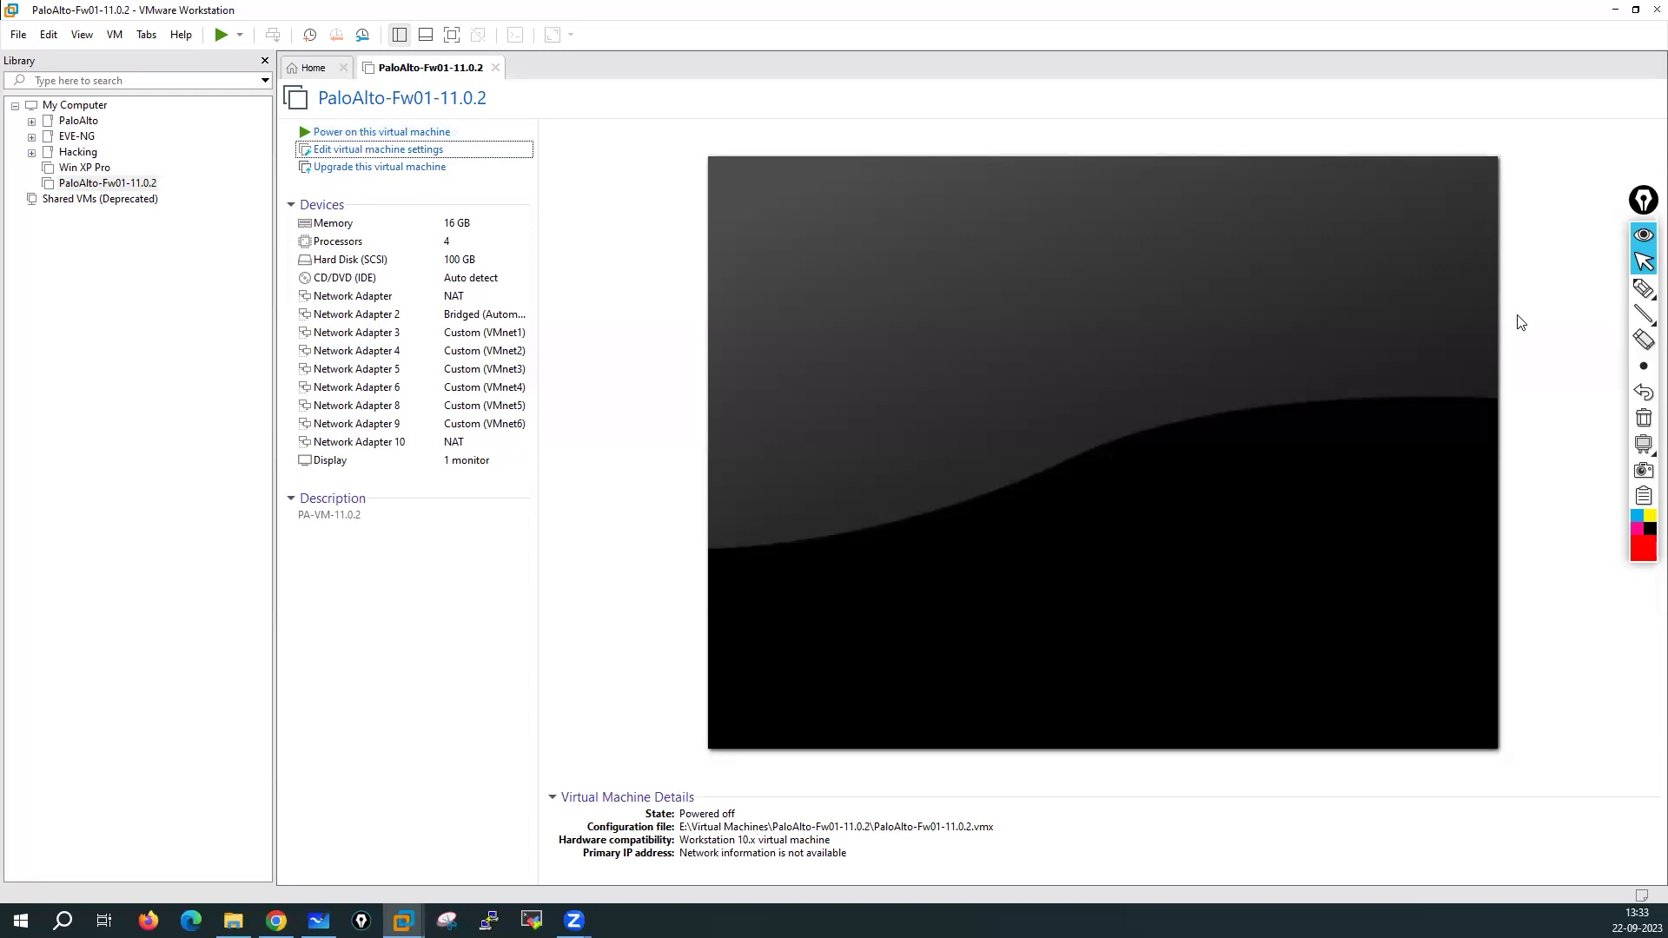
mouse_move(1643, 288)
left_click(1561, 290)
left_click_drag(528, 196, 525, 202)
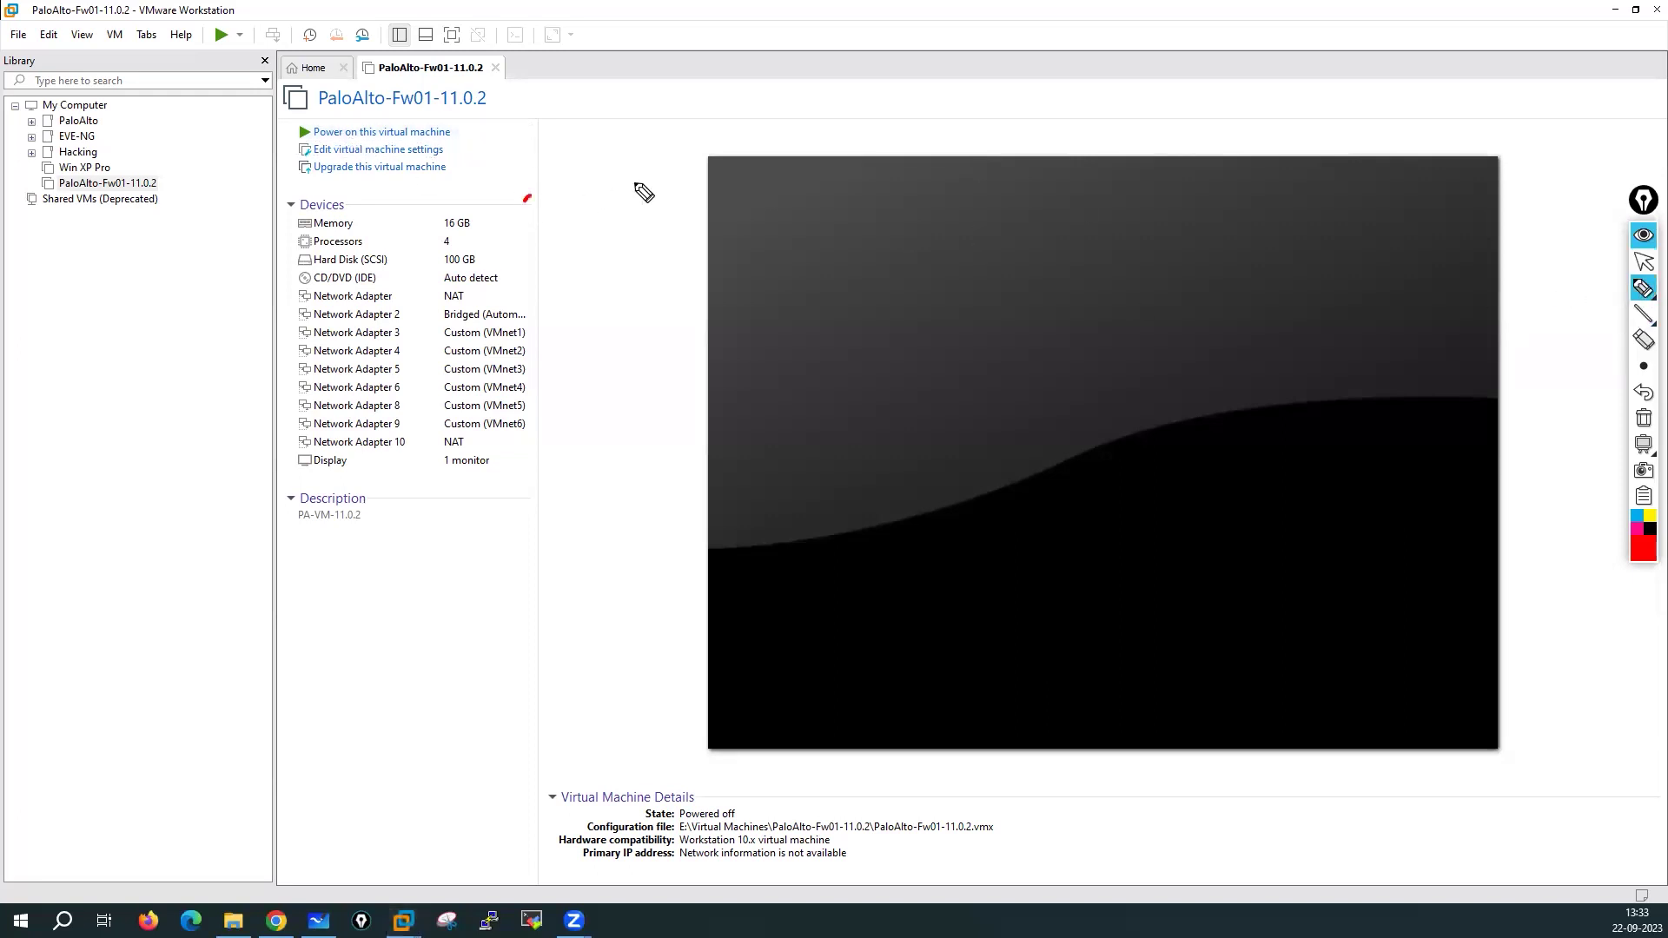
mouse_move(613, 144)
left_mouse_down()
mouse_move(620, 174)
mouse_move(665, 131)
mouse_move(692, 148)
mouse_move(688, 97)
mouse_move(733, 171)
mouse_move(705, 87)
left_mouse_up()
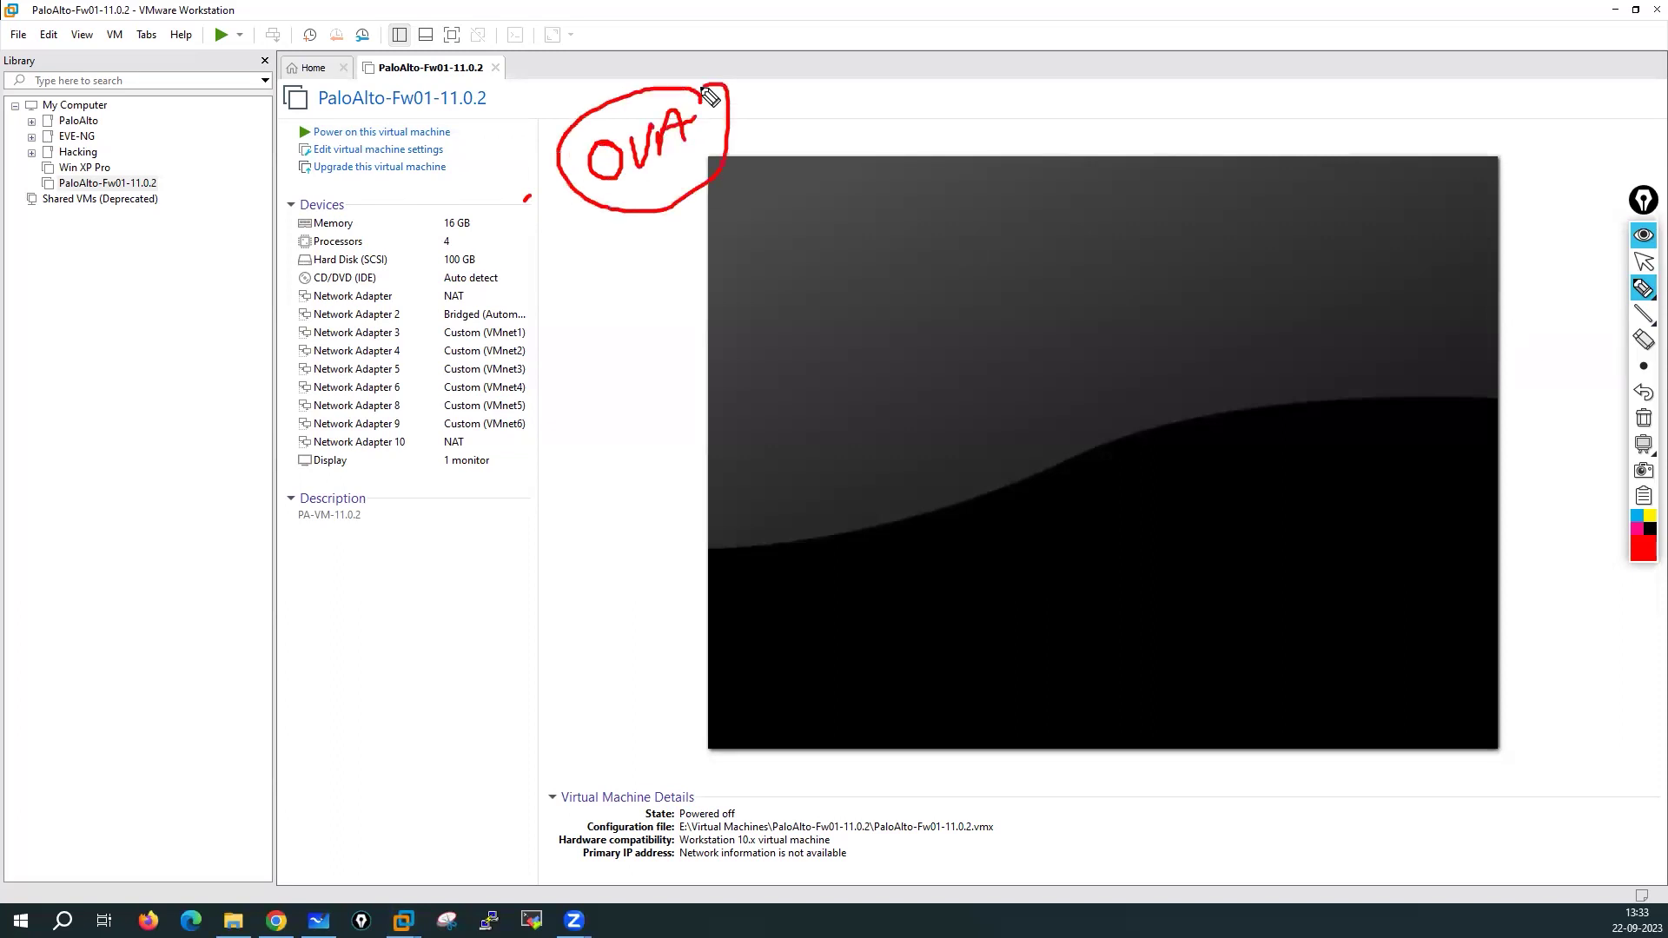
left_click_drag(611, 45, 623, 87)
left_click_drag(598, 84, 641, 63)
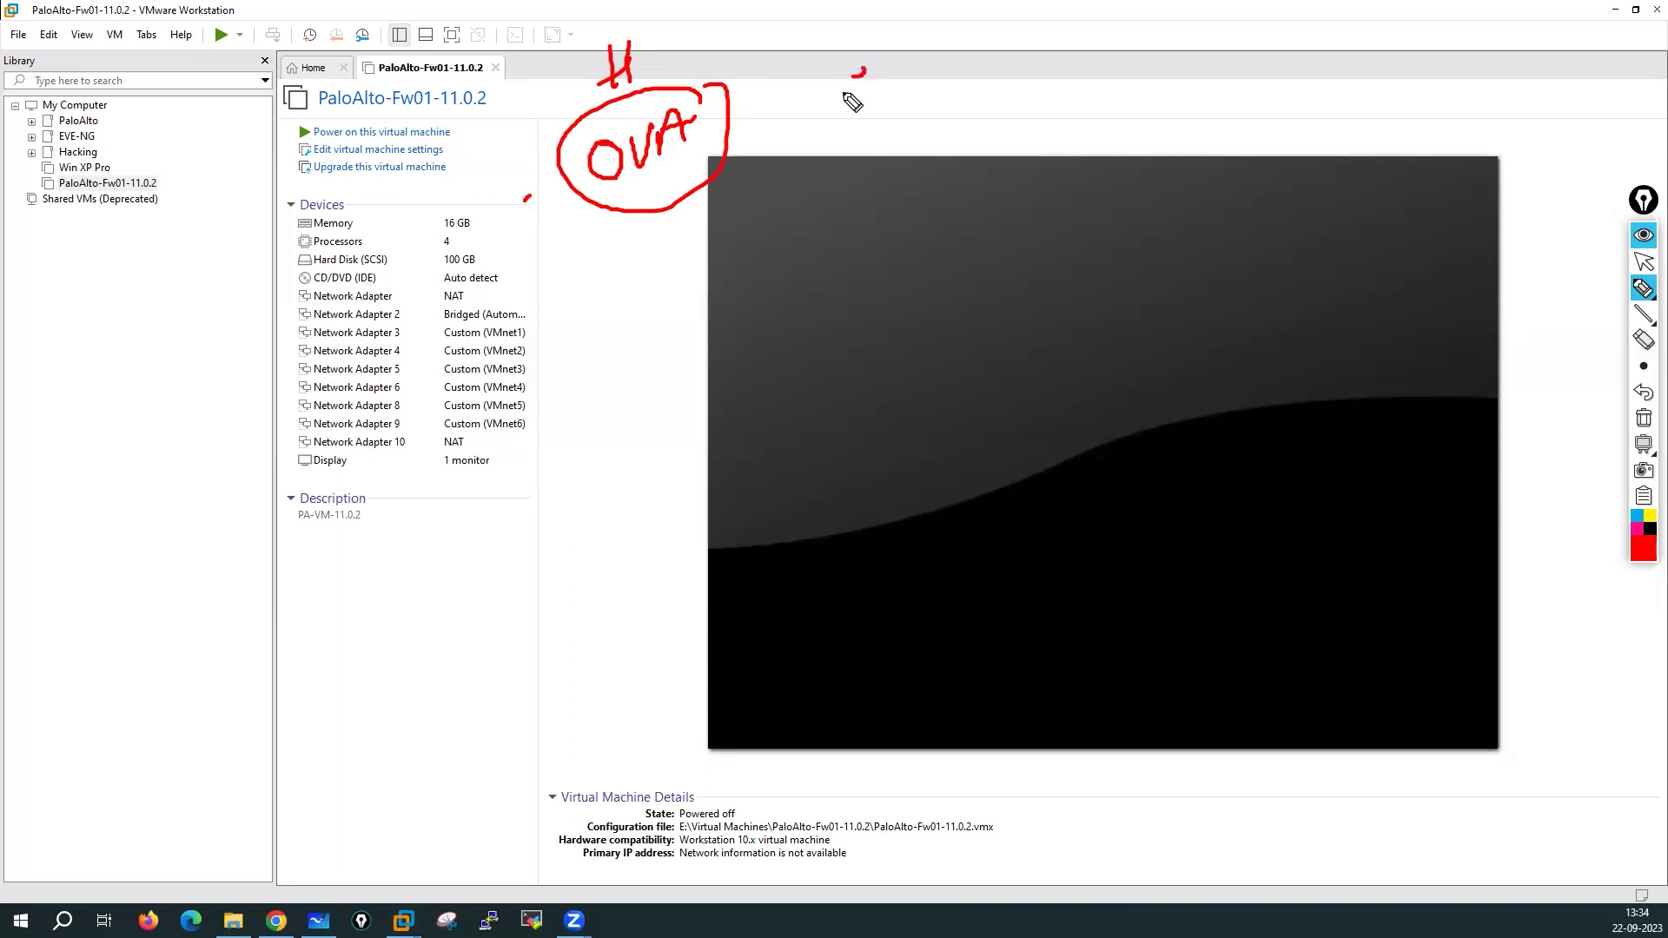
left_click_drag(853, 68, 859, 89)
mouse_move(518, 290)
left_mouse_down()
mouse_move(472, 296)
mouse_move(500, 315)
left_mouse_up()
left_click_drag(558, 299, 531, 333)
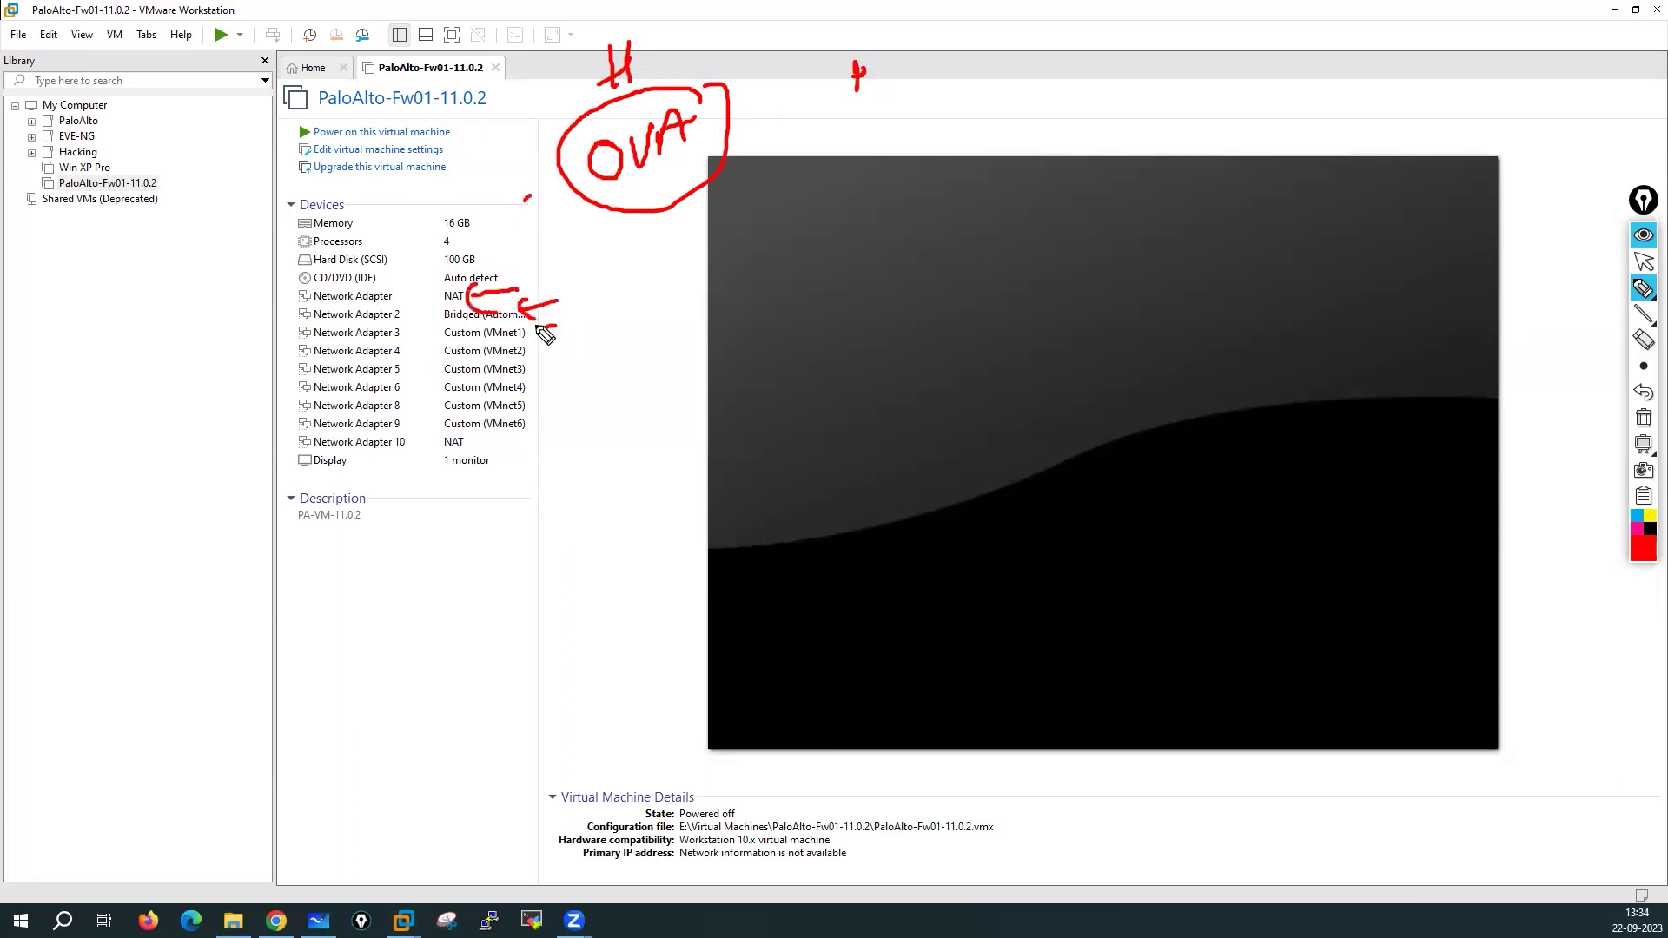
mouse_move(317, 292)
left_mouse_down()
mouse_move(272, 323)
mouse_move(543, 349)
mouse_move(434, 276)
mouse_move(278, 285)
left_mouse_up()
mouse_move(292, 346)
left_mouse_down()
mouse_move(288, 444)
mouse_move(306, 371)
mouse_move(293, 347)
mouse_move(309, 359)
left_mouse_up()
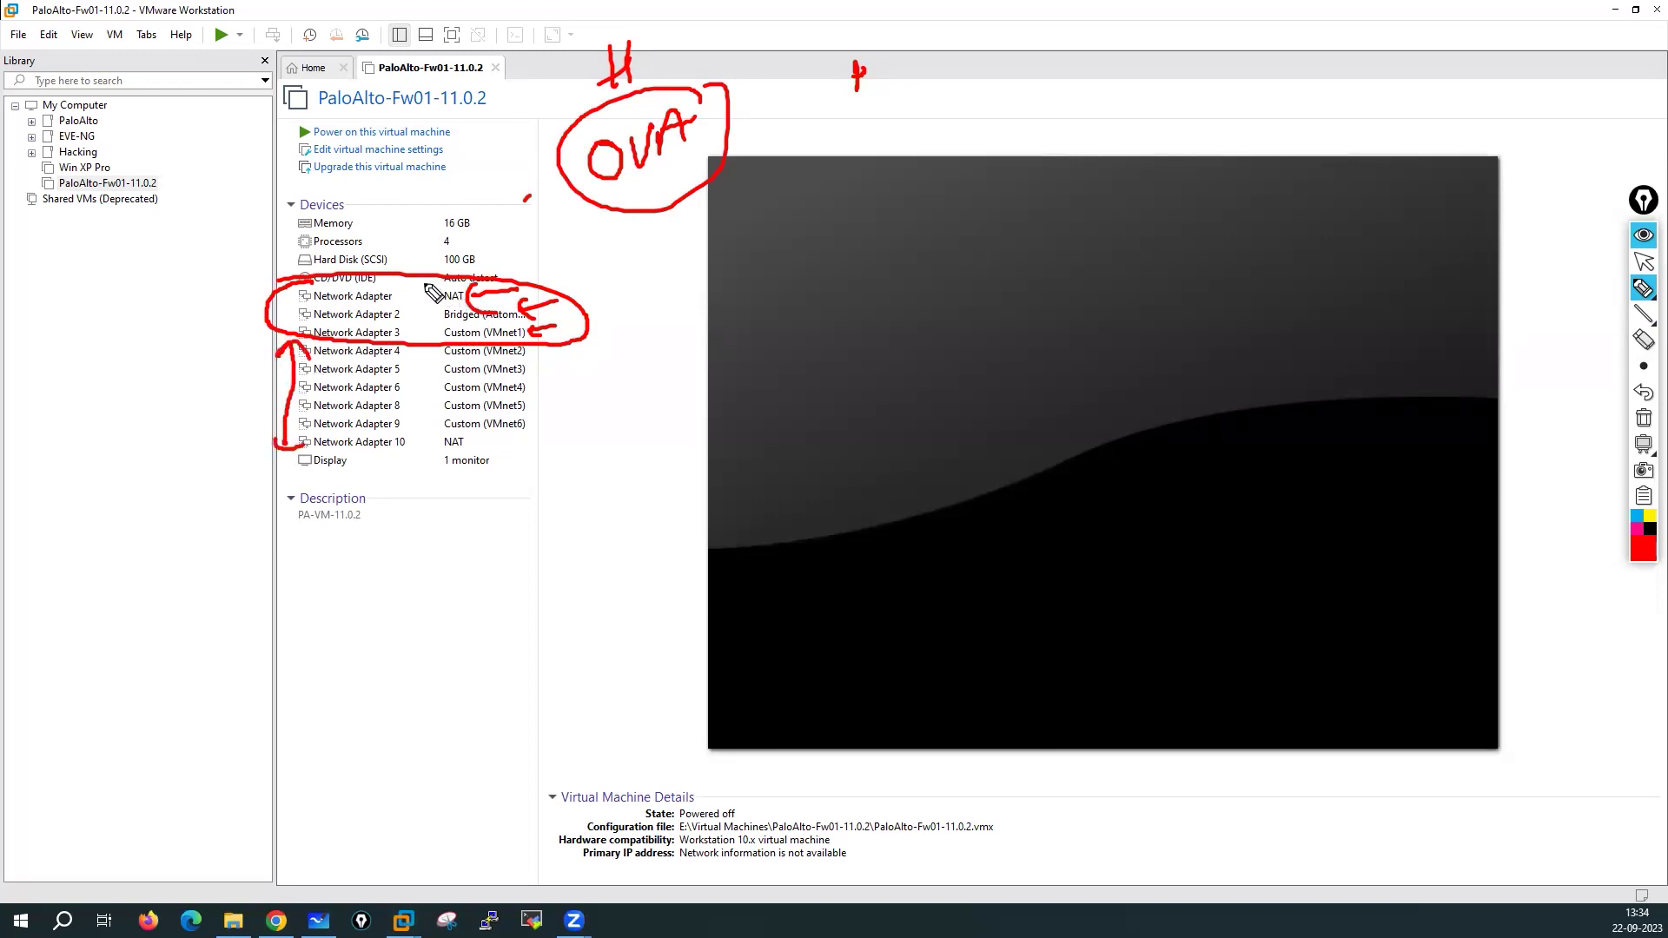
mouse_move(411, 290)
left_mouse_down()
mouse_move(521, 259)
mouse_move(531, 276)
mouse_move(577, 241)
mouse_move(622, 262)
left_mouse_up()
mouse_move(623, 249)
left_mouse_down()
mouse_move(610, 264)
mouse_move(701, 257)
left_mouse_up()
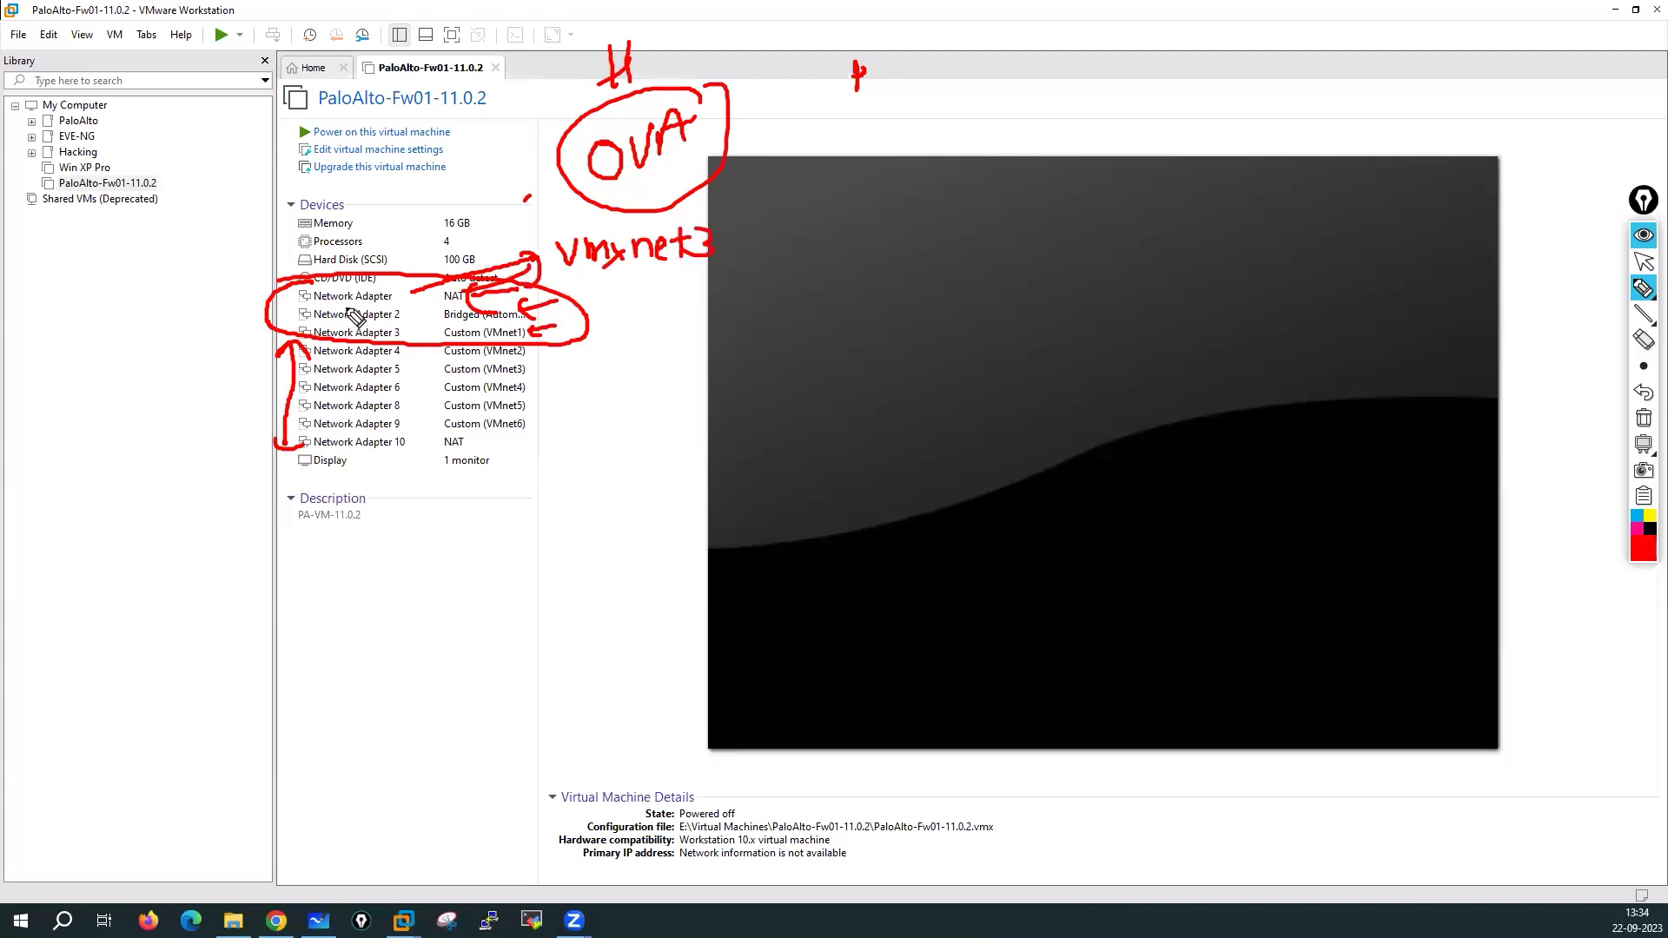
mouse_move(531, 347)
left_mouse_down()
mouse_move(544, 428)
mouse_move(571, 385)
mouse_move(614, 395)
mouse_move(626, 374)
mouse_move(659, 375)
left_mouse_up()
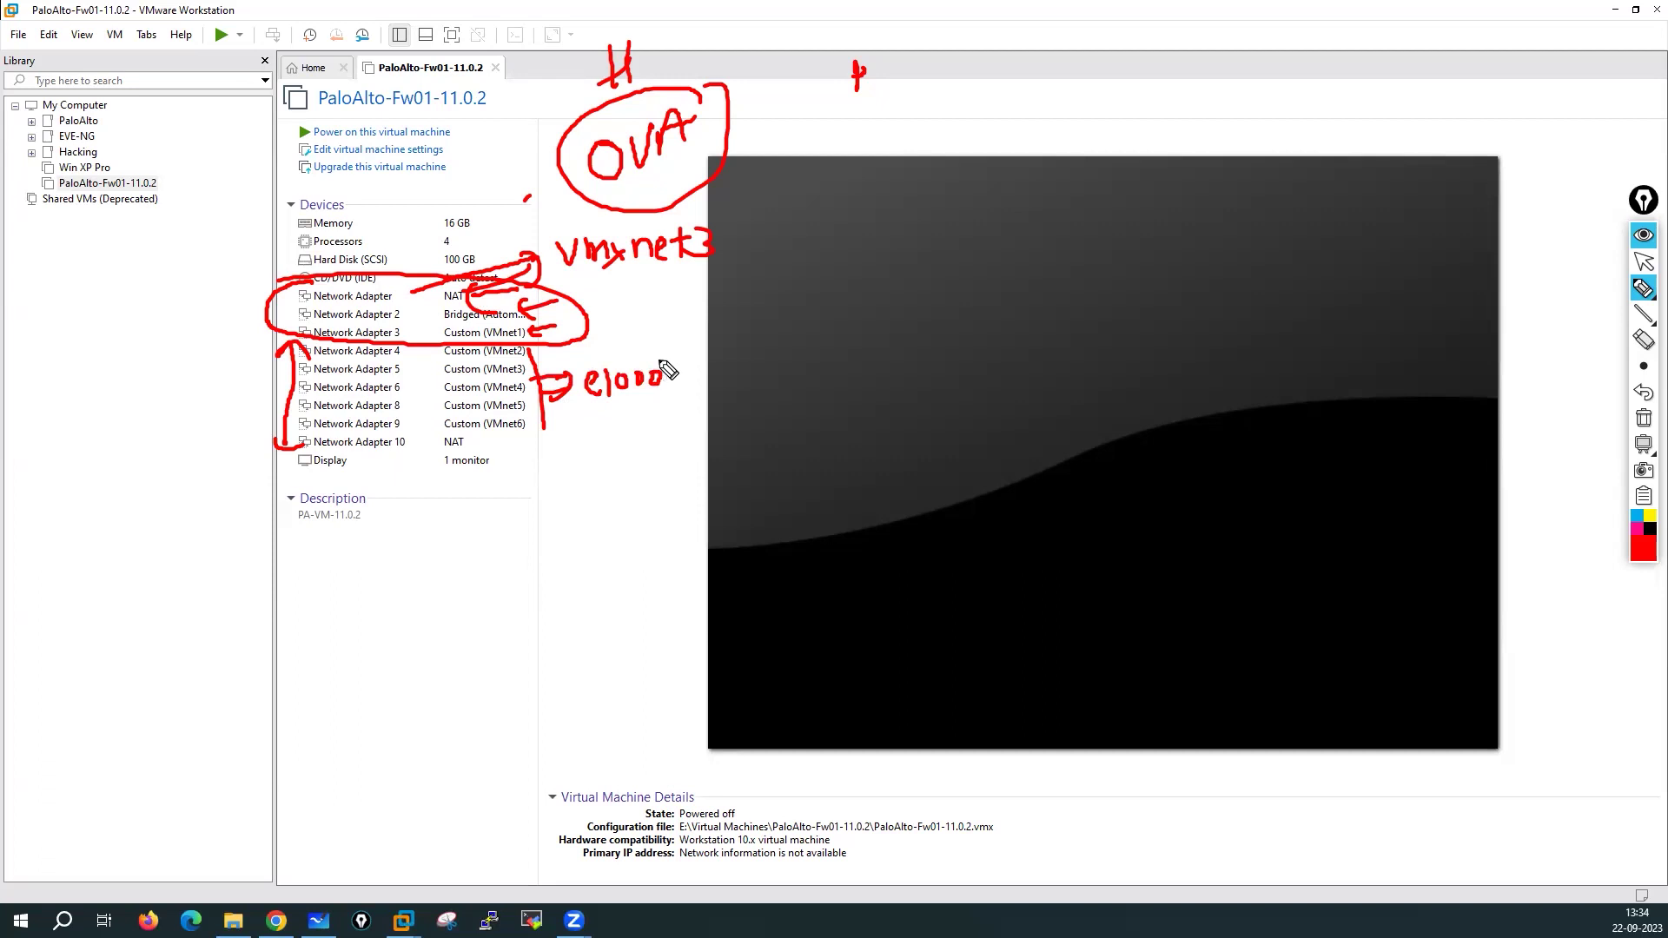
mouse_move(608, 212)
left_mouse_down()
mouse_move(549, 239)
mouse_move(640, 298)
mouse_move(677, 224)
mouse_move(611, 212)
left_mouse_up()
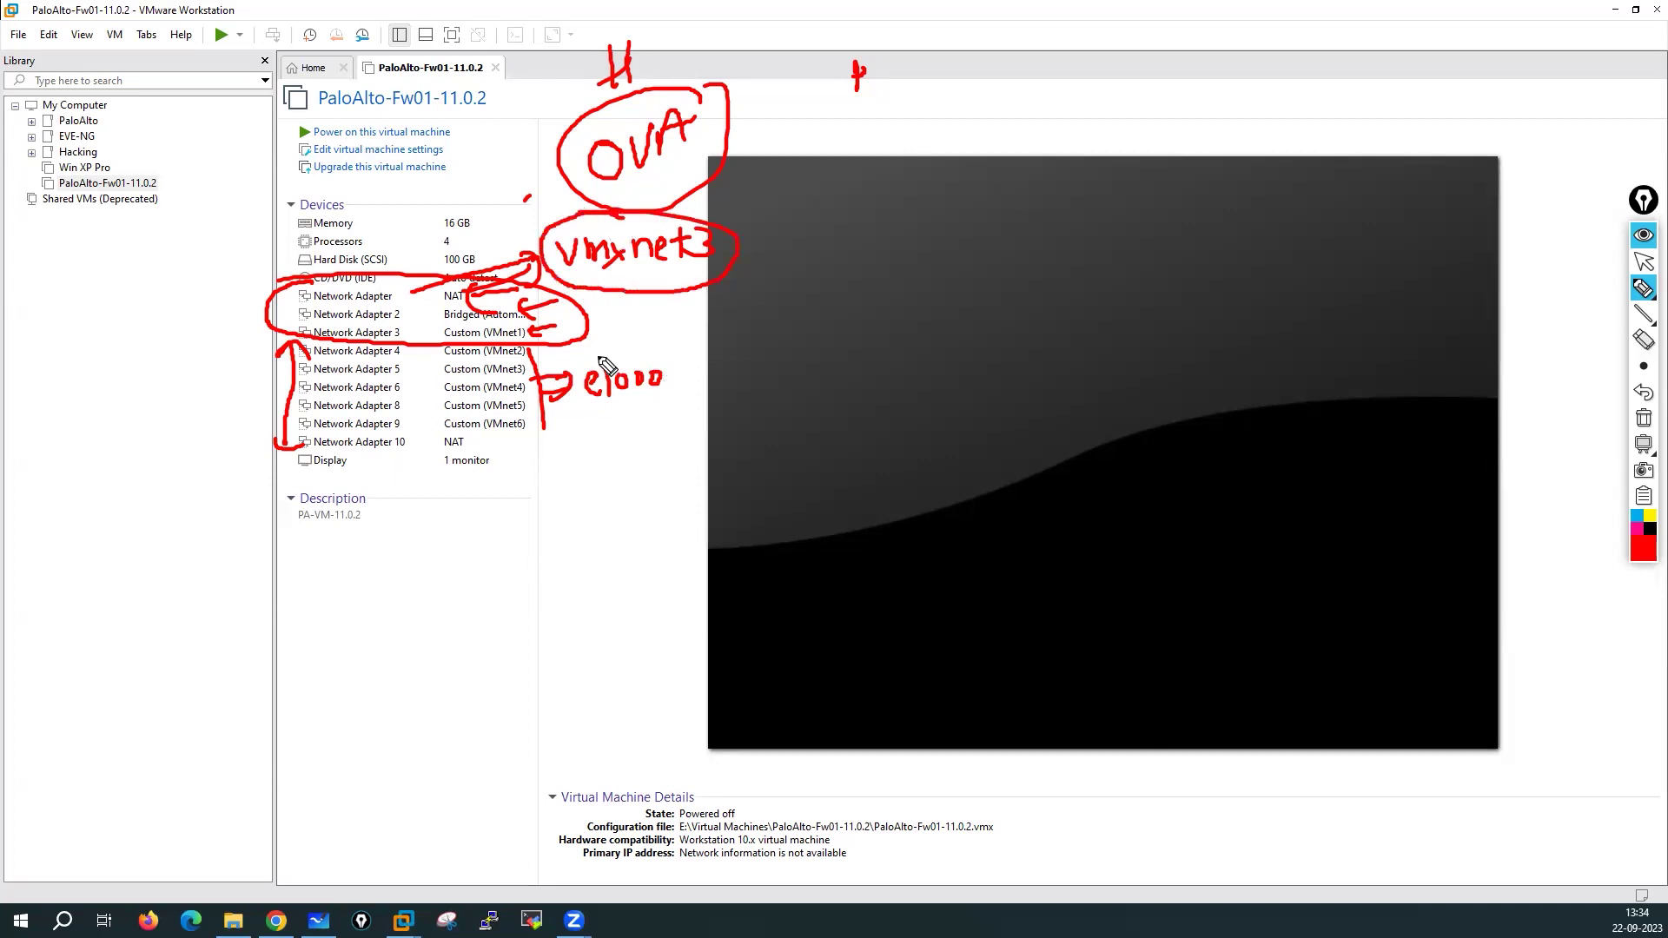
mouse_move(639, 352)
left_mouse_down()
mouse_move(583, 424)
mouse_move(633, 361)
left_mouse_up()
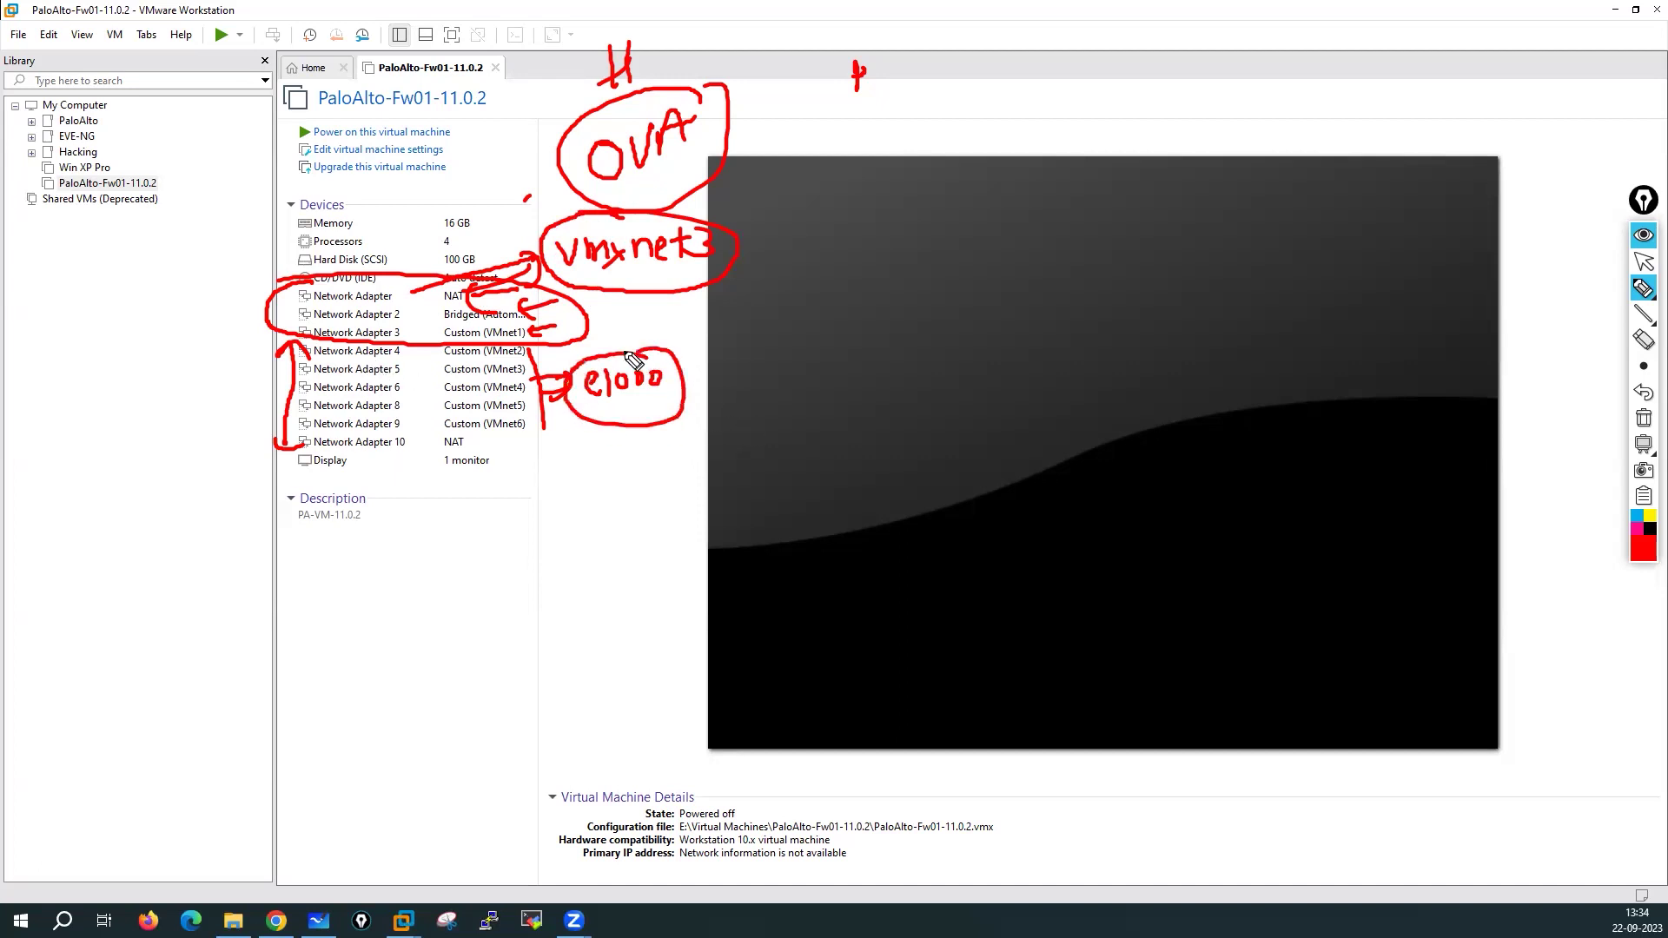
left_click(1644, 418)
left_click(1644, 263)
Open PaloAlto-Fw01-11.0.2.vmx from the maximized VM folder with Edit with Notepad++
left_click(233, 920)
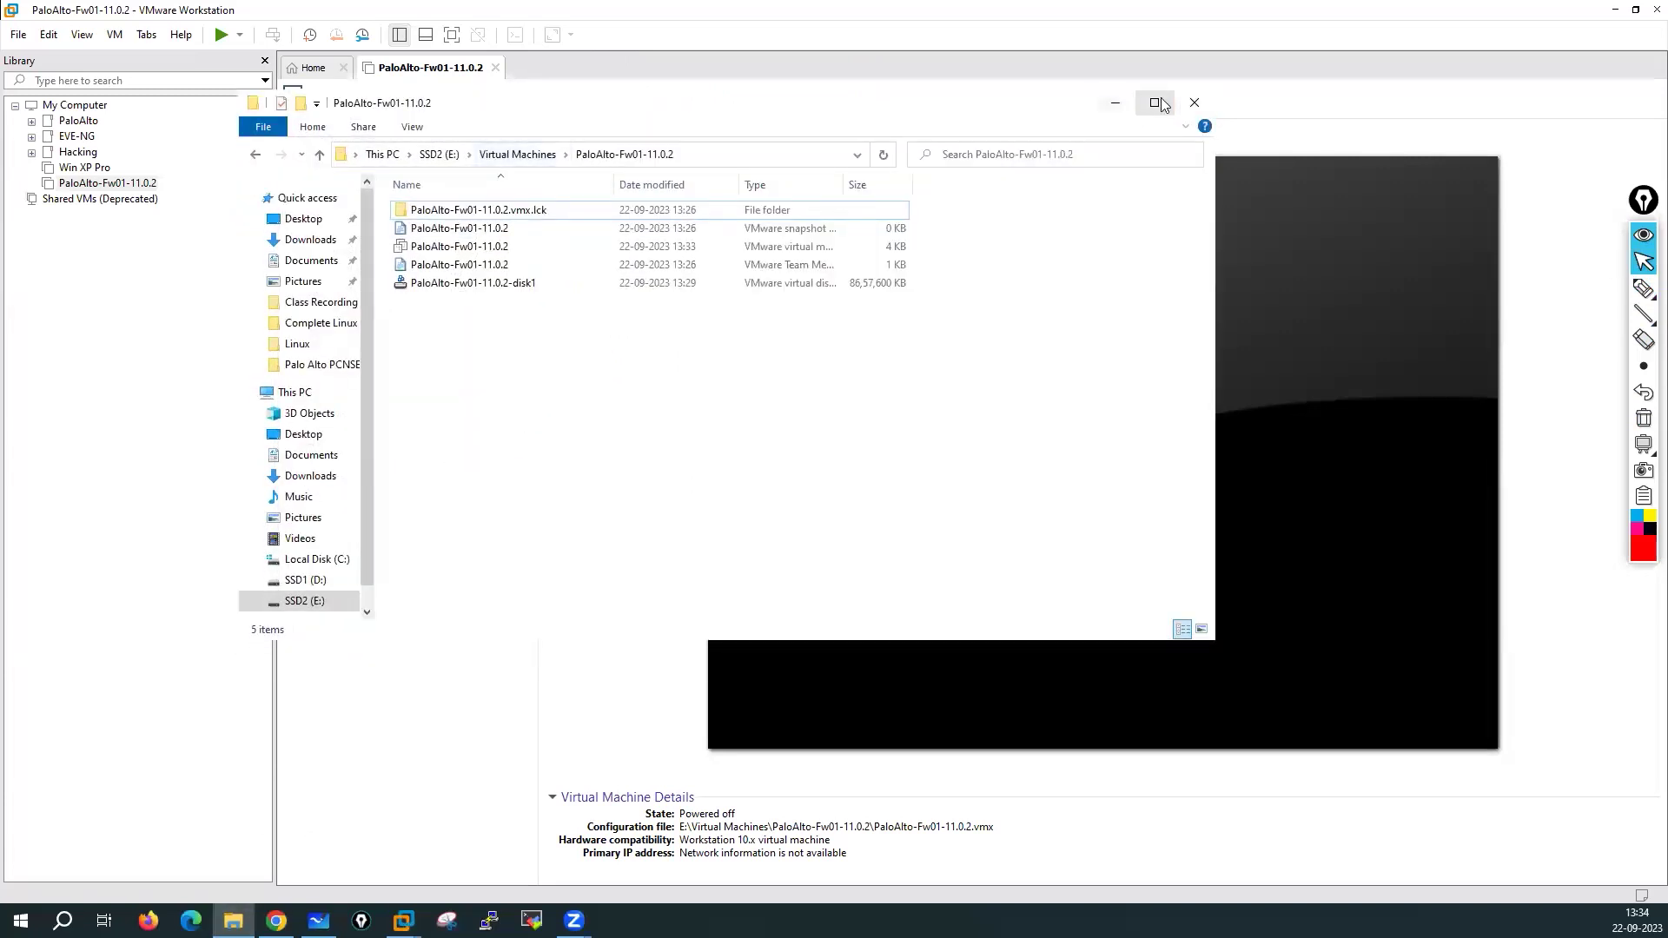
left_click(1158, 103)
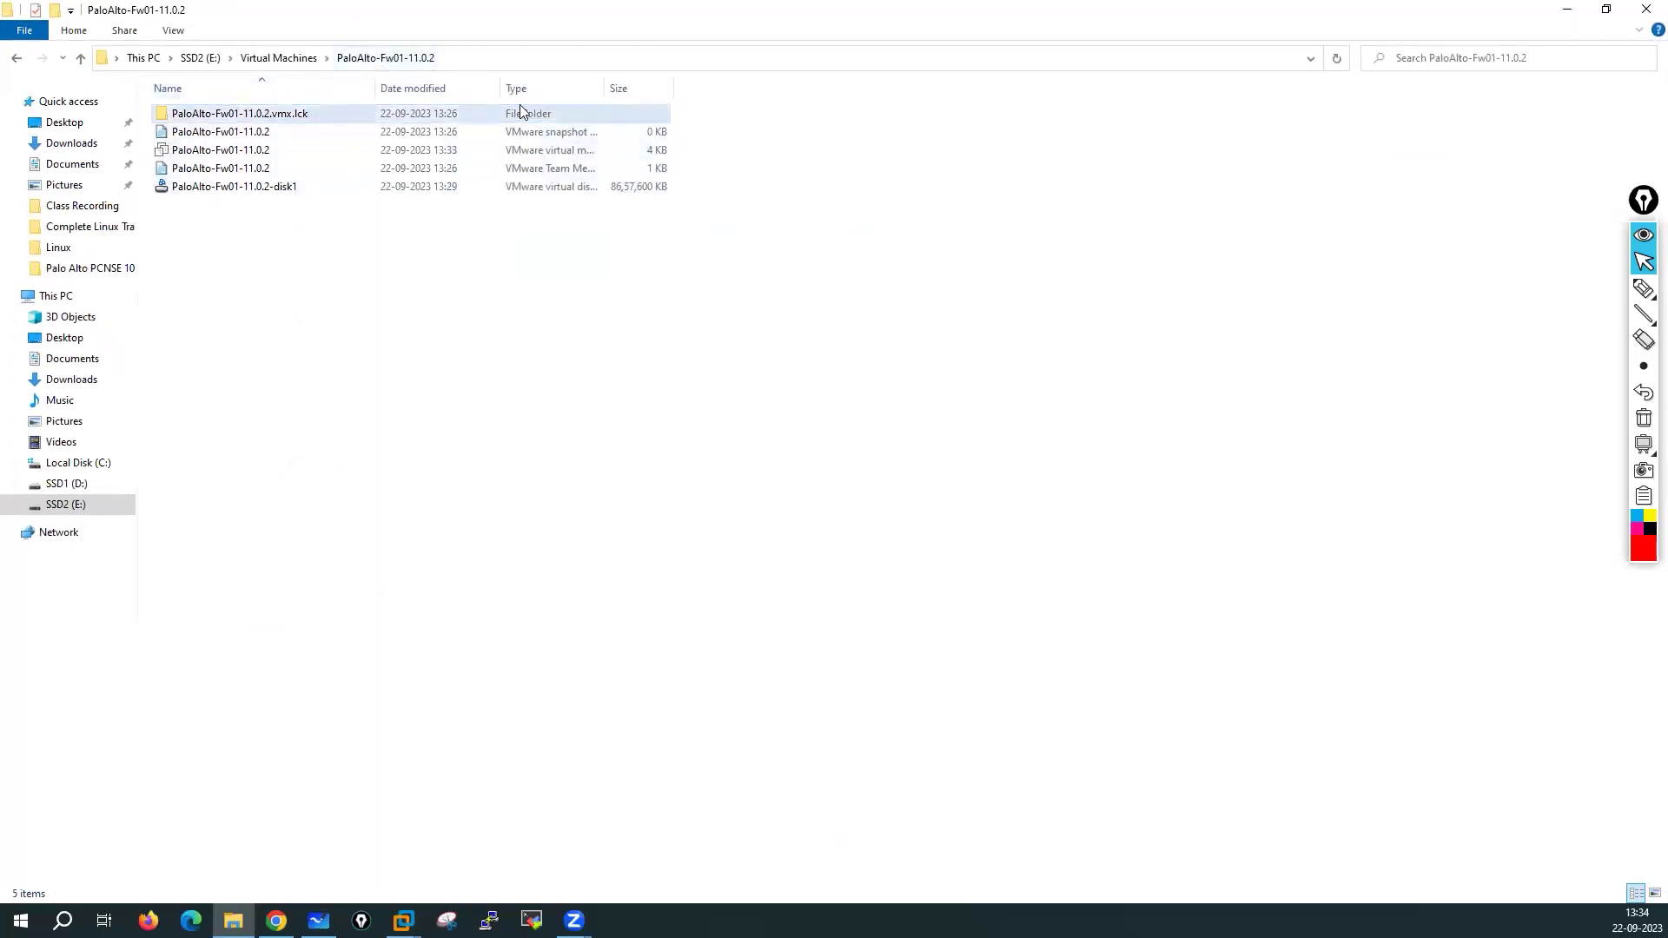
left_click_drag(603, 88, 915, 88)
left_click(593, 149)
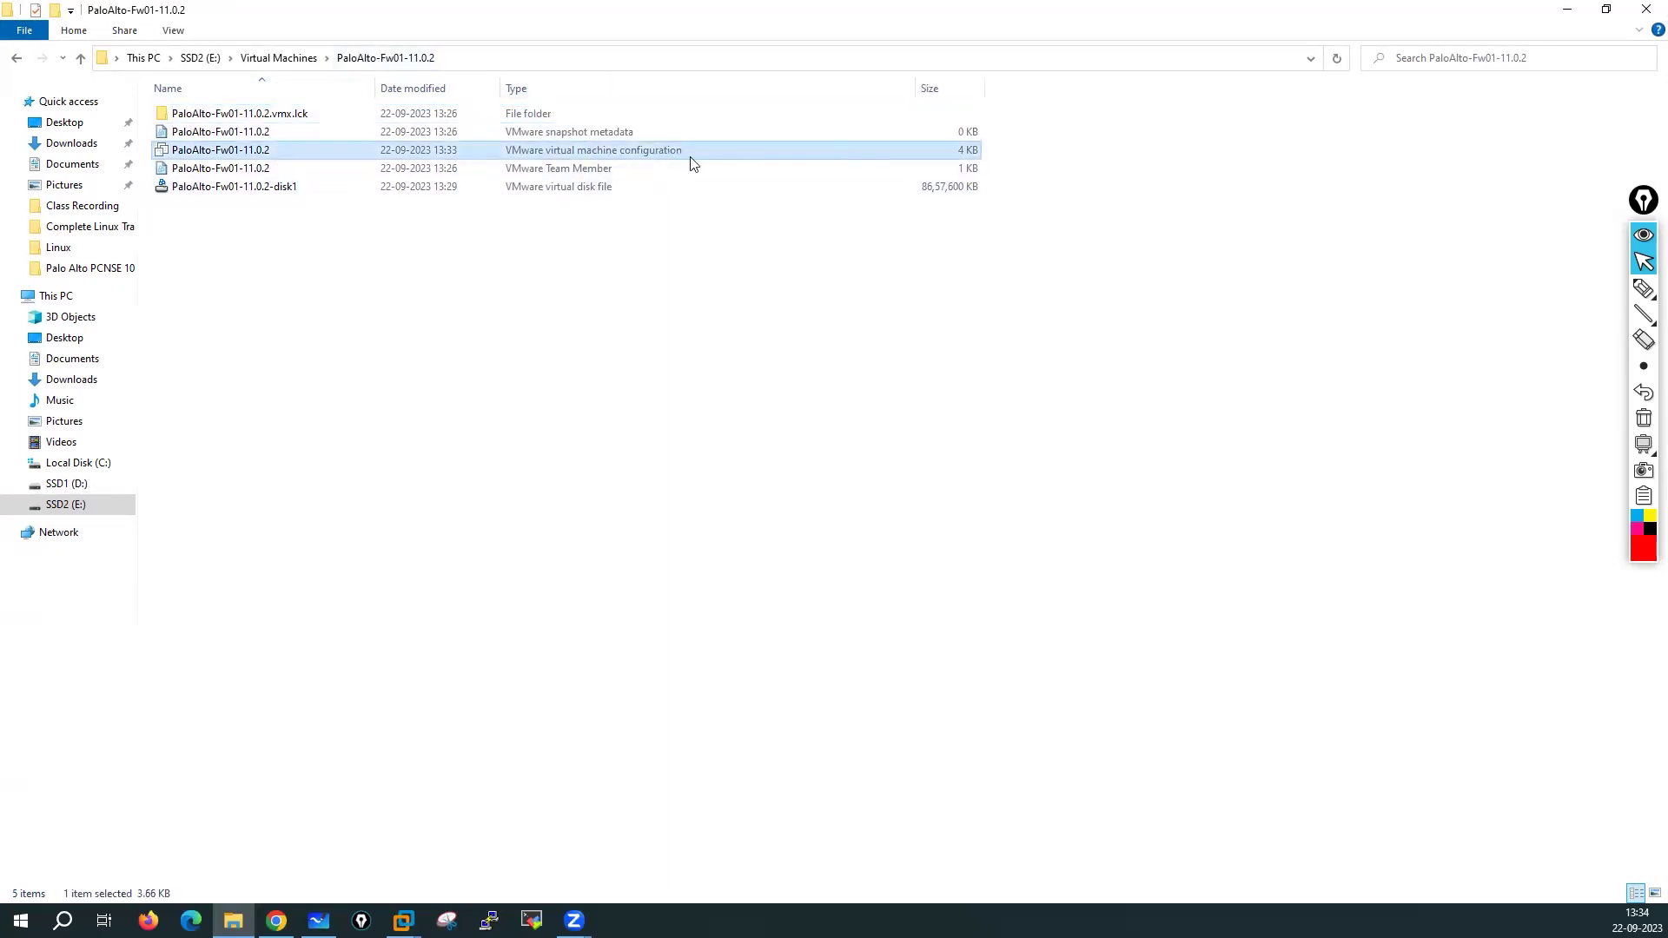
right_click(280, 154)
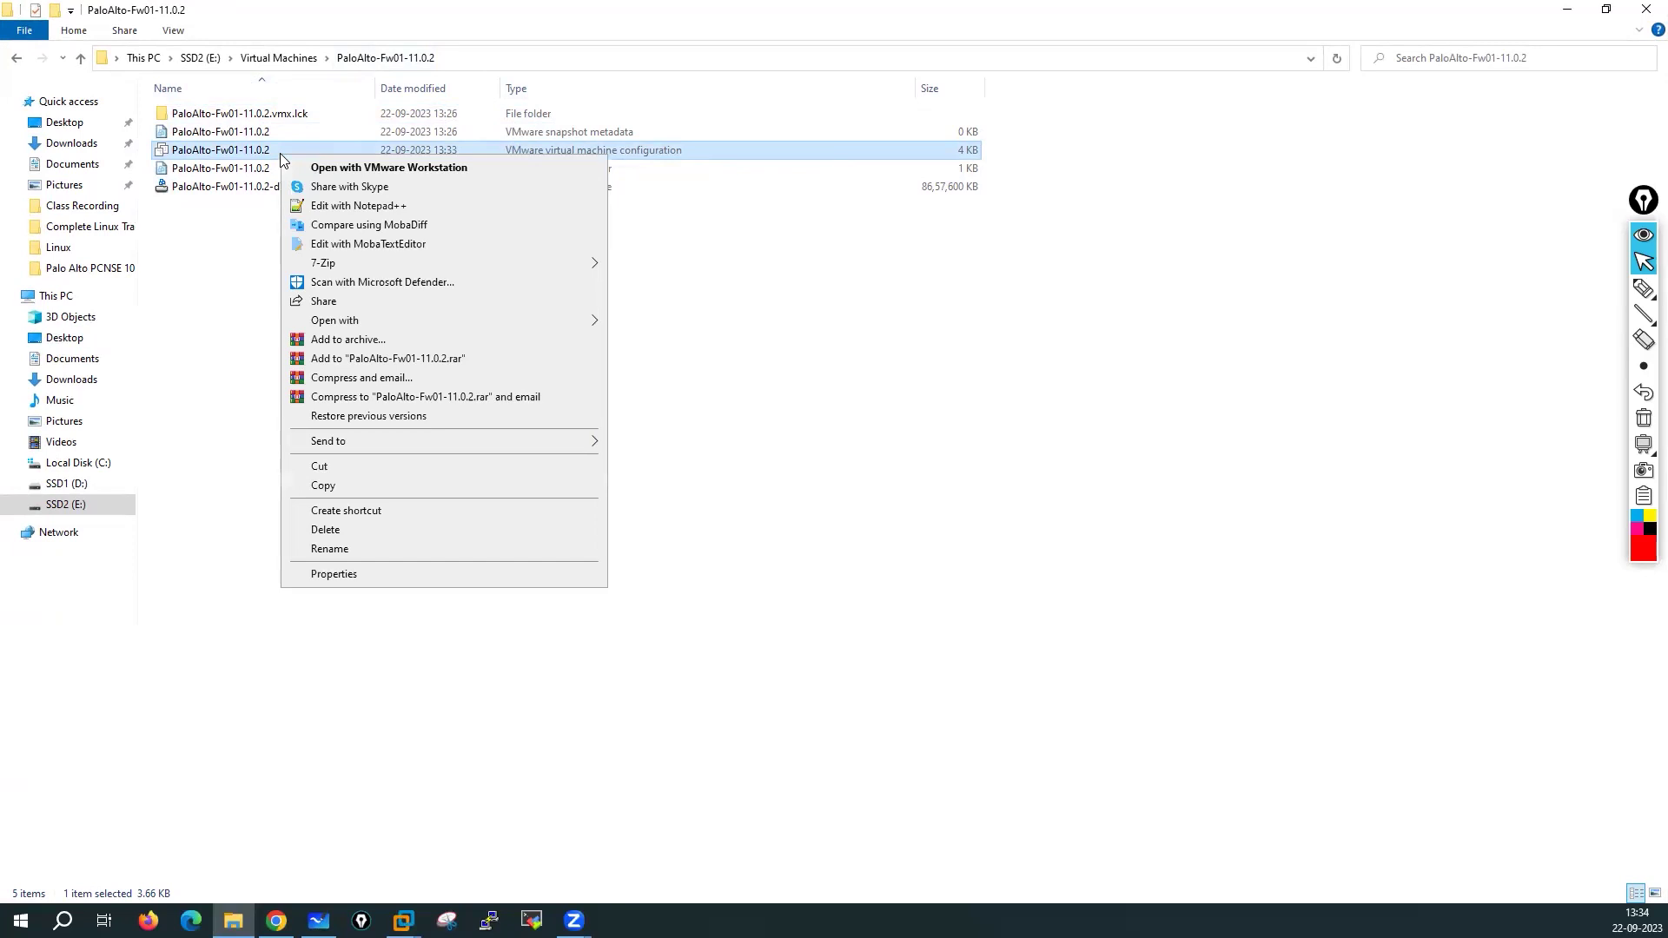
left_click(341, 206)
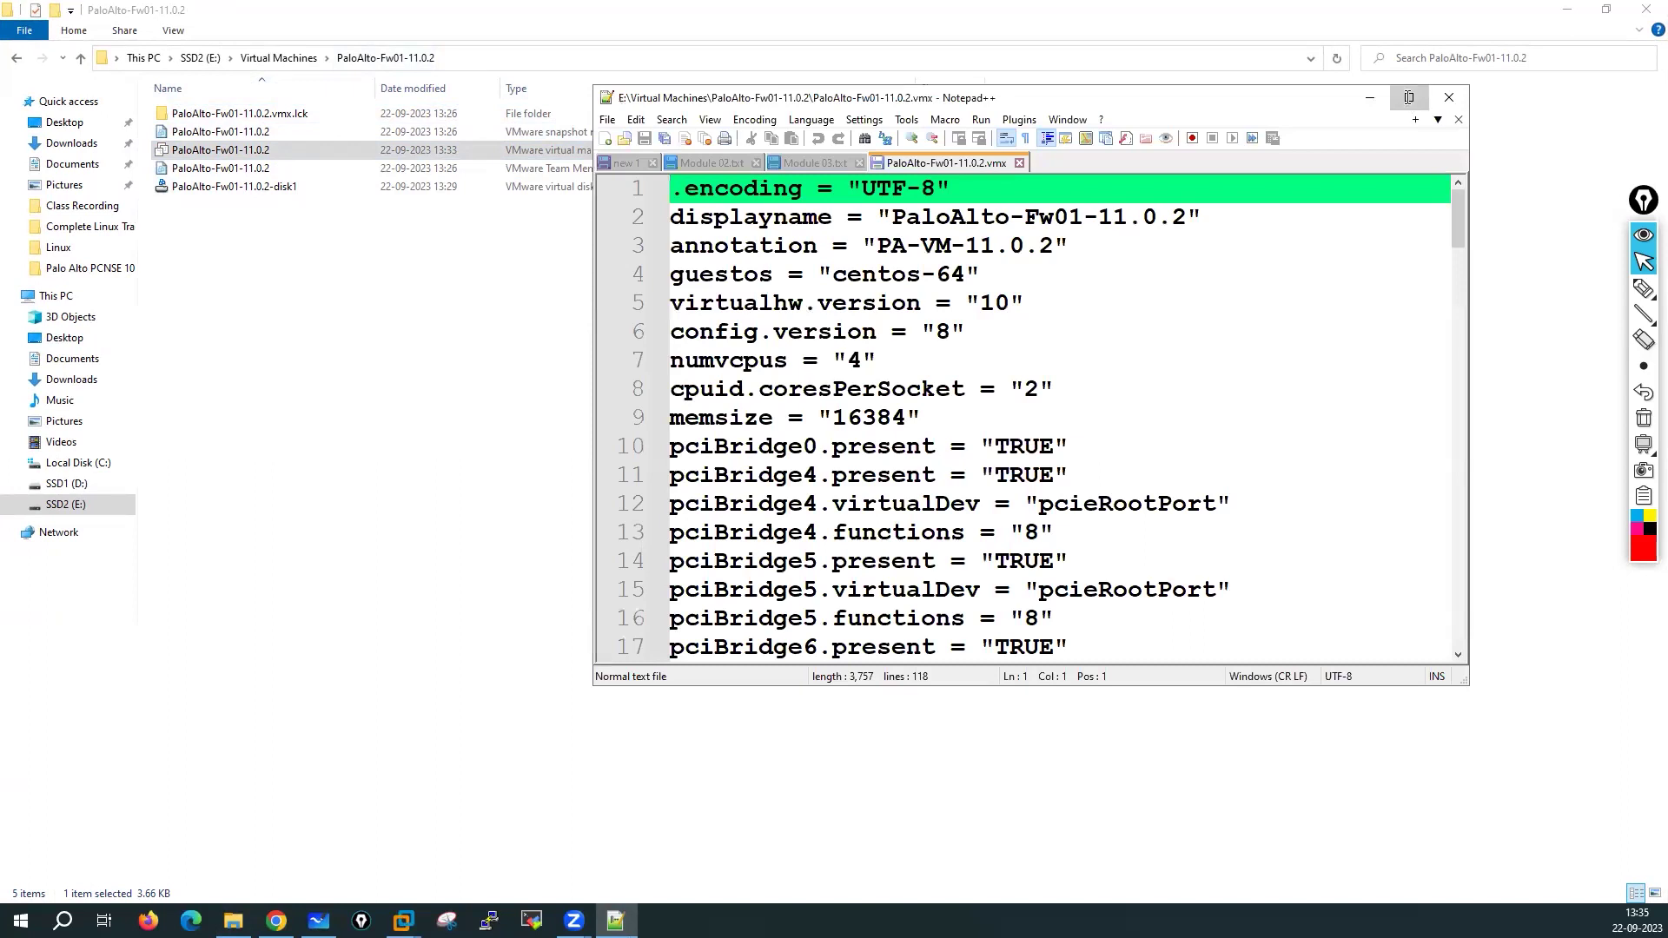
Maximize Notepad++ and select ethernet0's vmxnet3 virtualDev value on line 46
left_click(1409, 97)
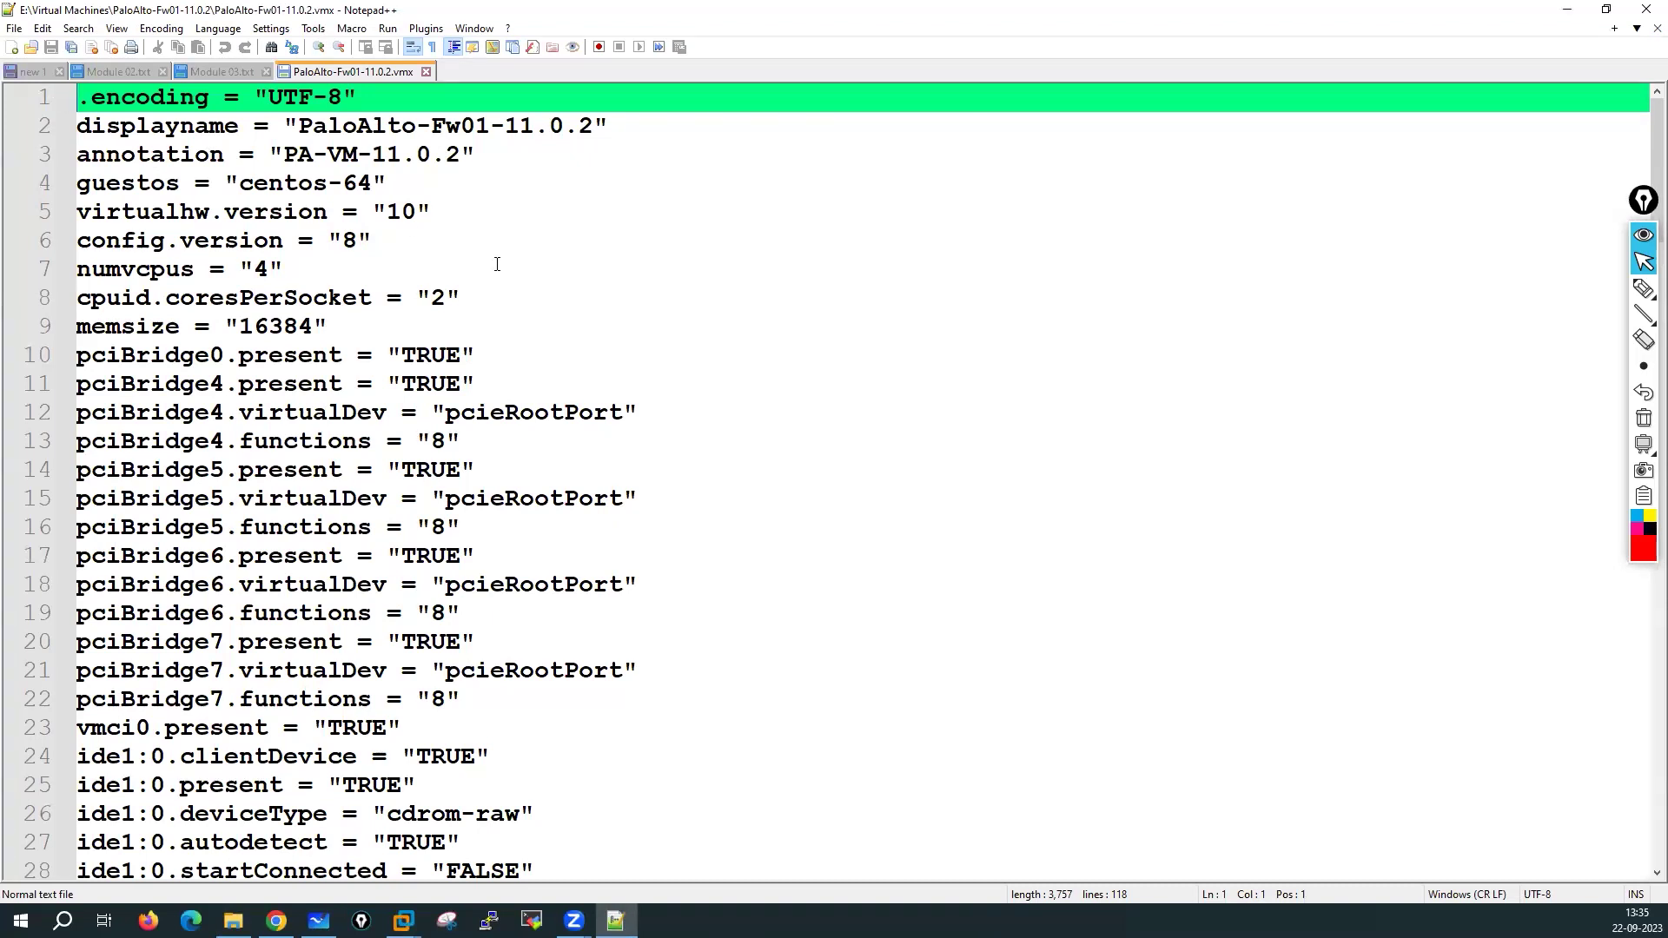
scroll(481, 316, "down", 1)
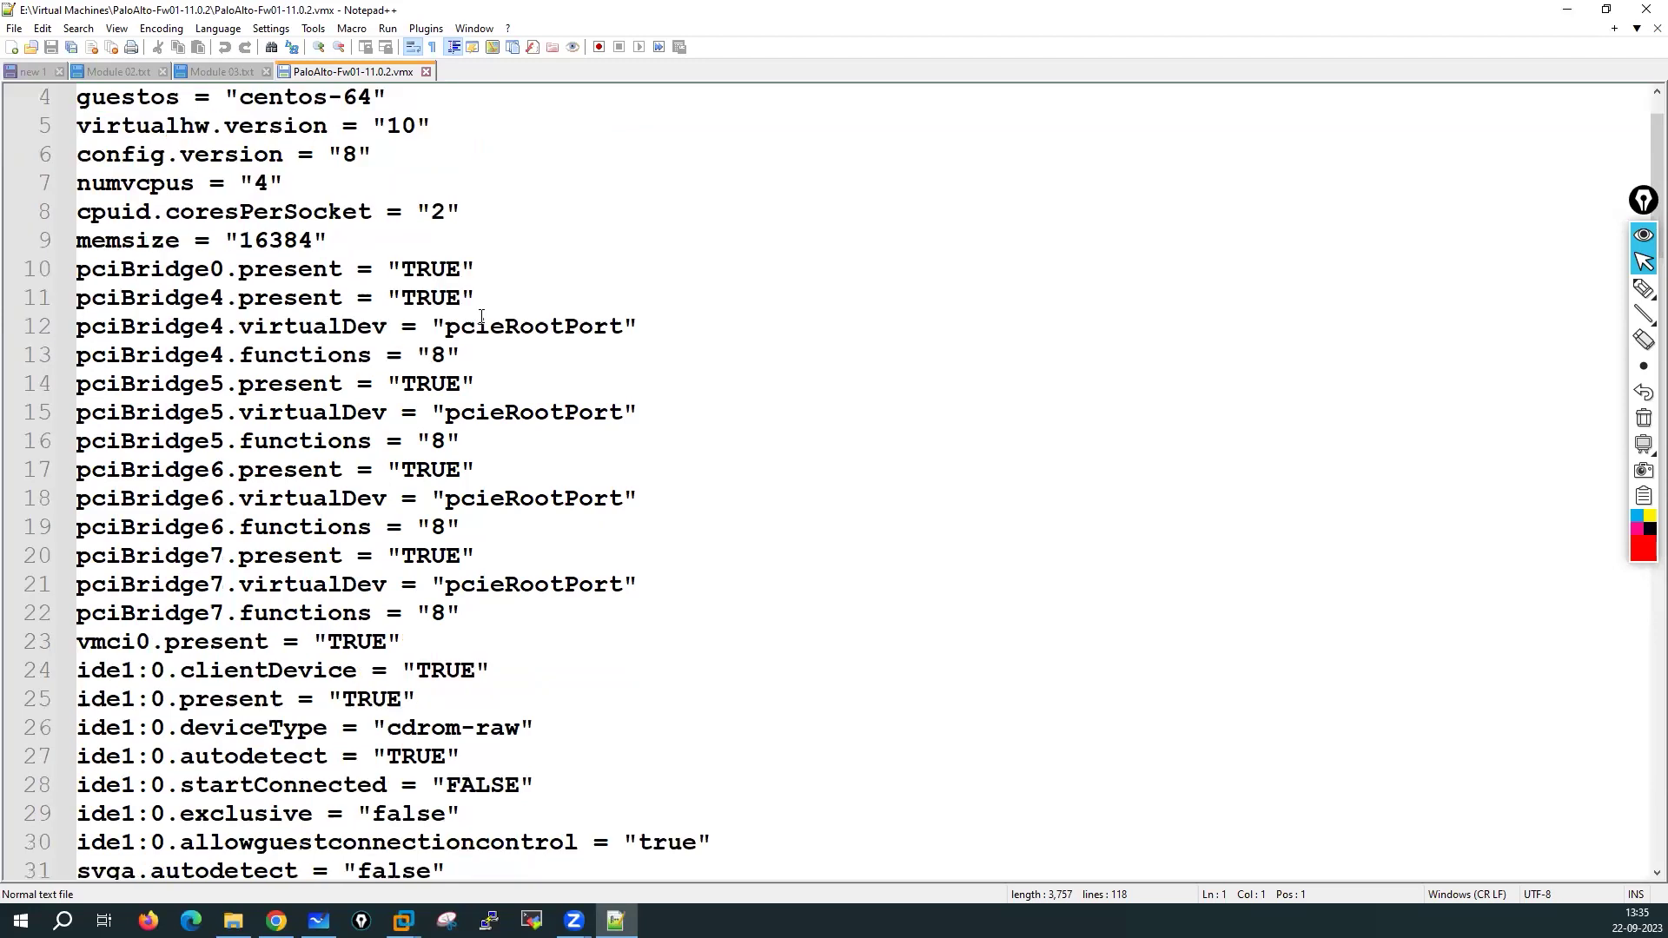
scroll(481, 317, "down", 6)
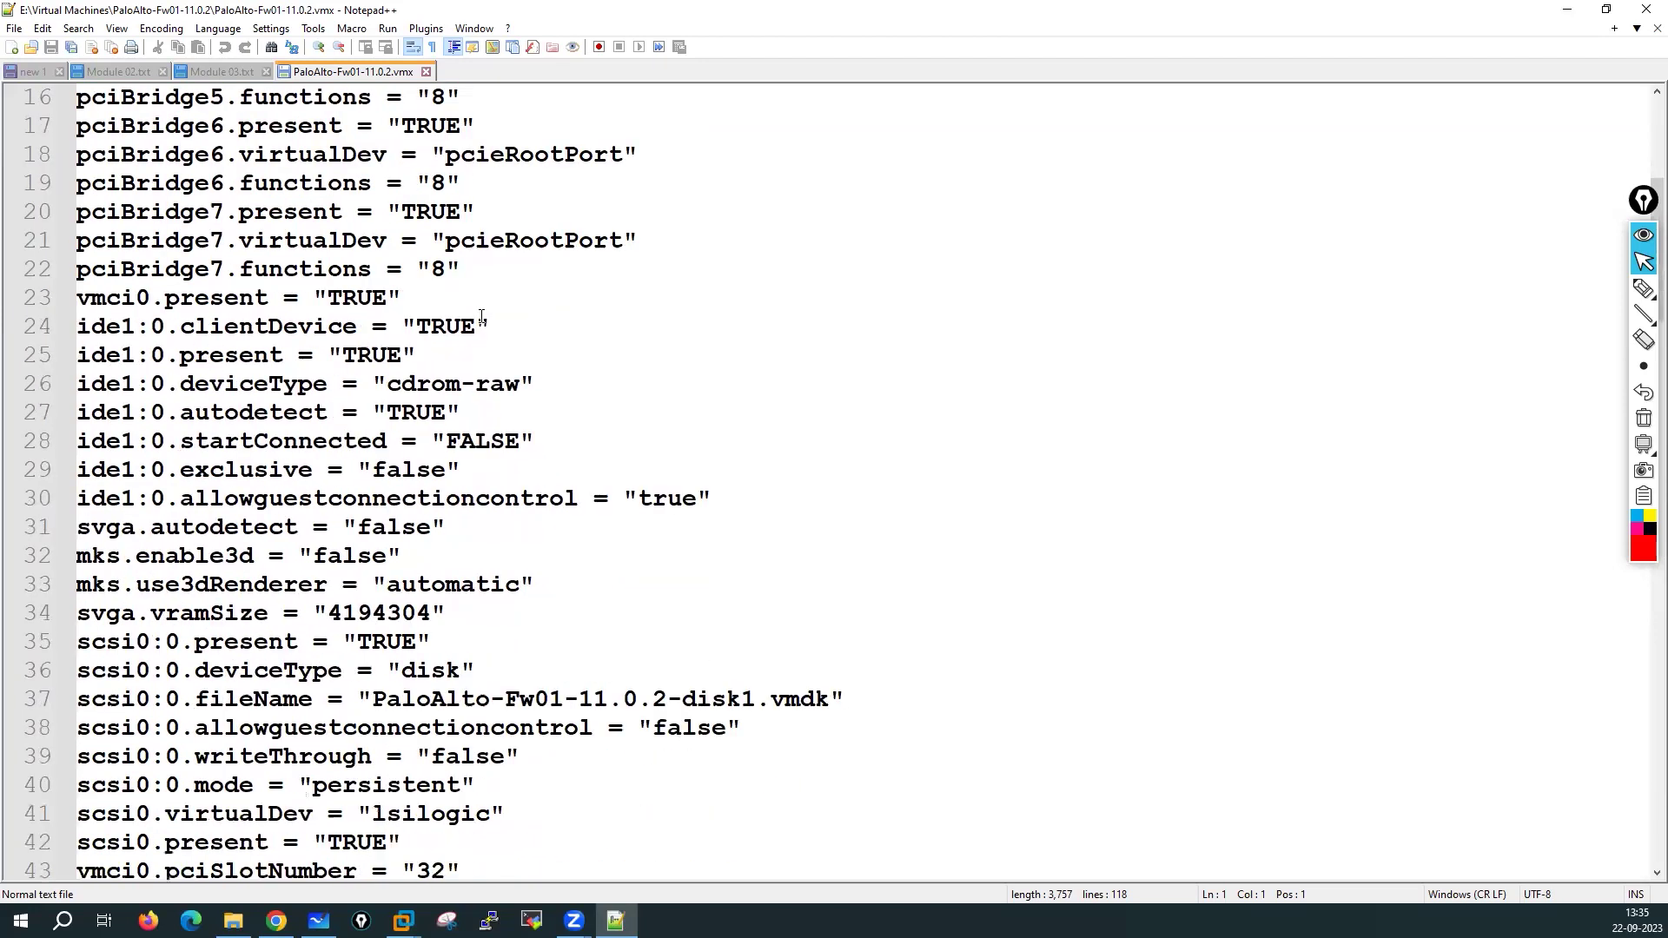
scroll(481, 316, "down", 6)
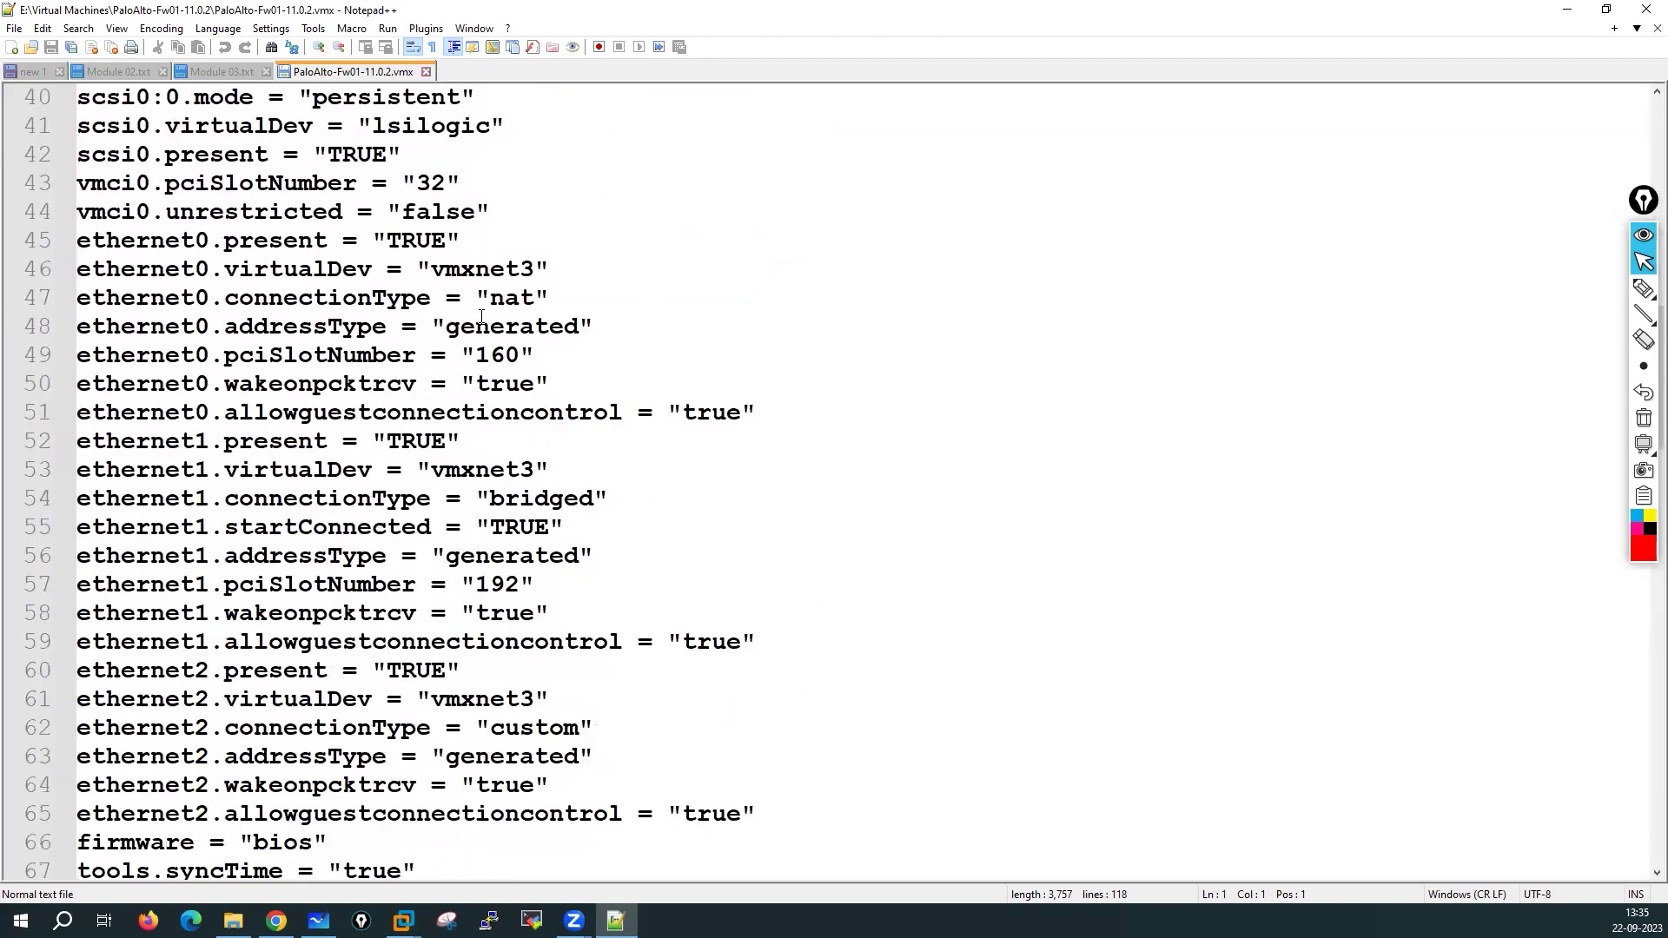
left_click_drag(78, 268, 571, 266)
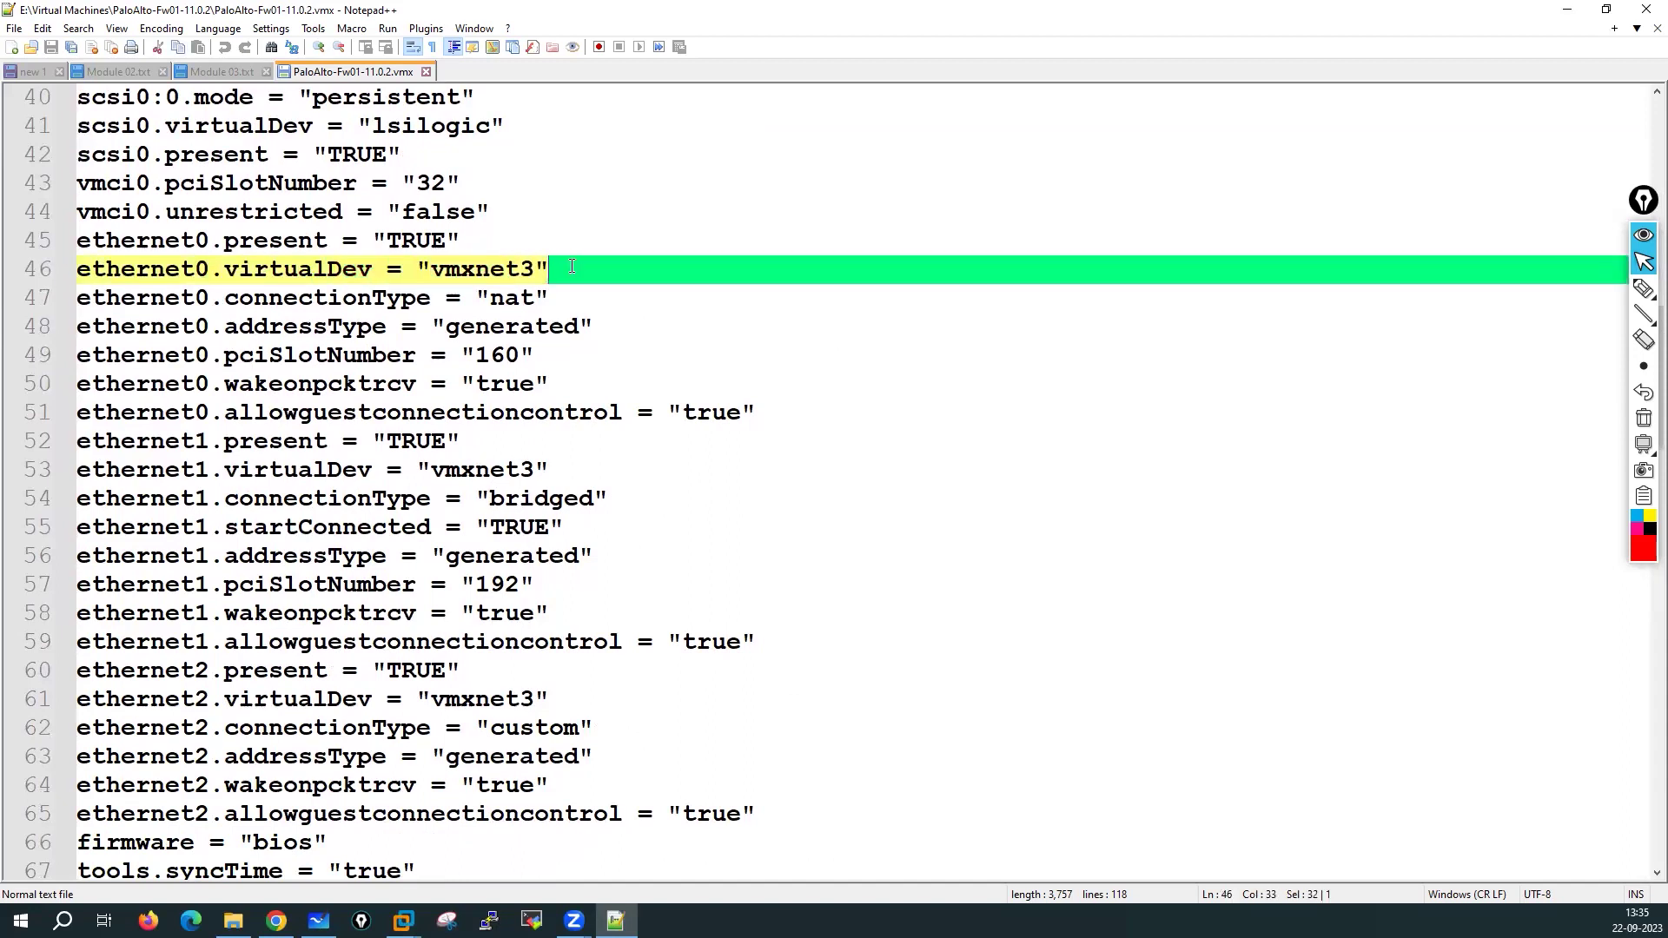
left_click(457, 271)
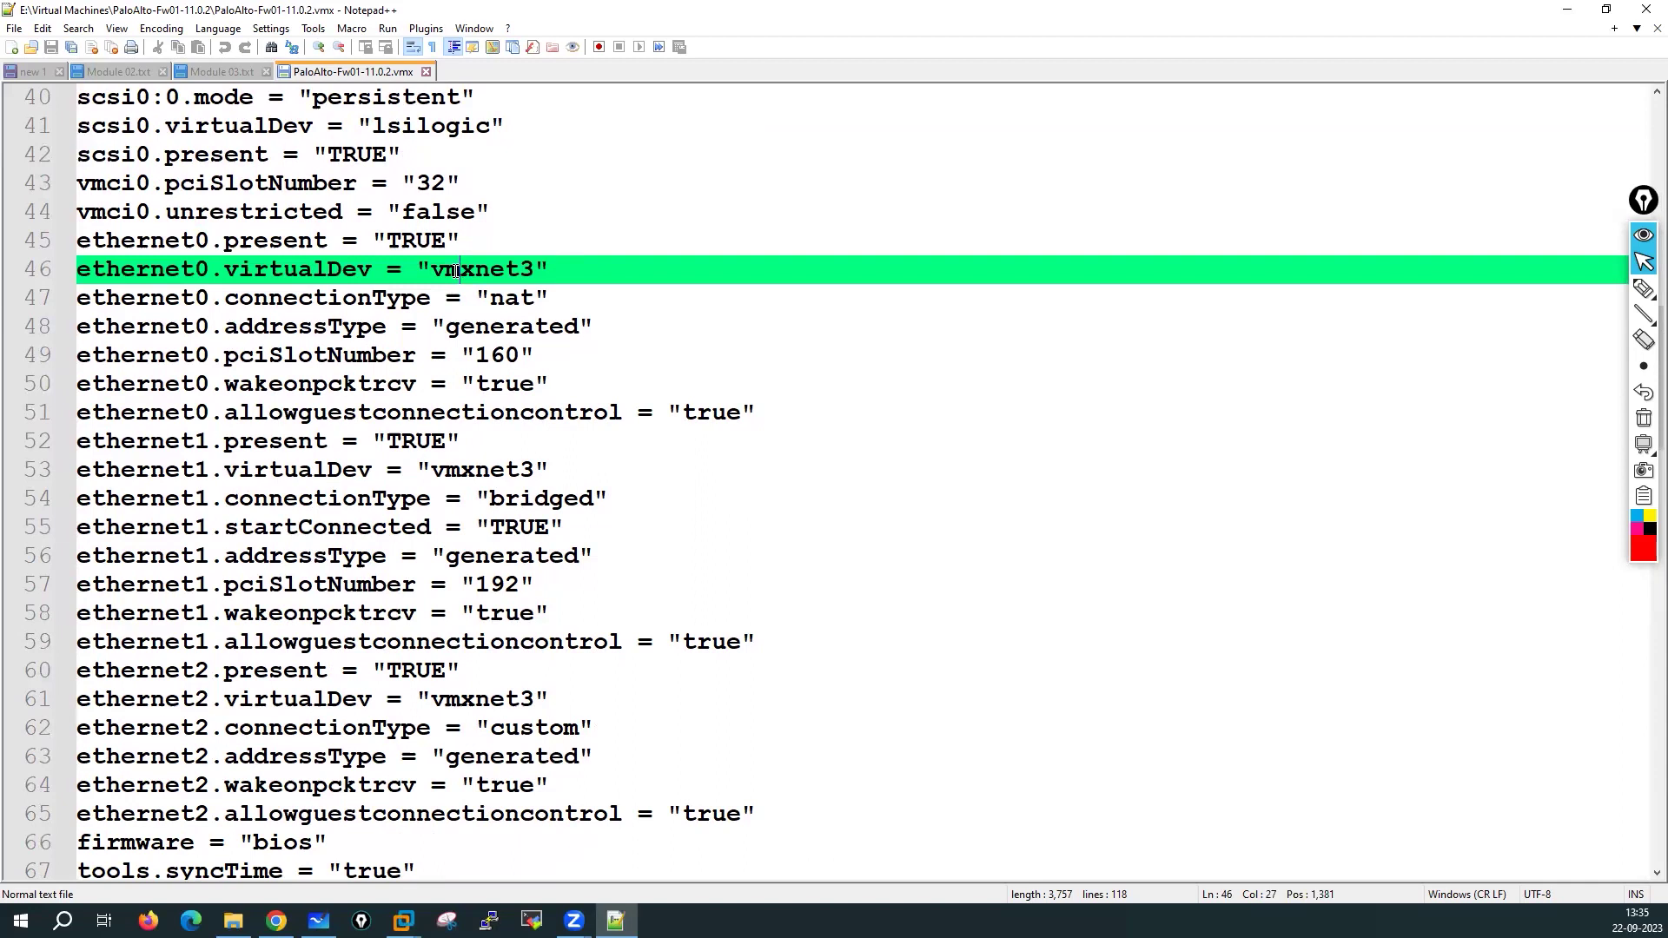
left_click_drag(431, 268, 540, 269)
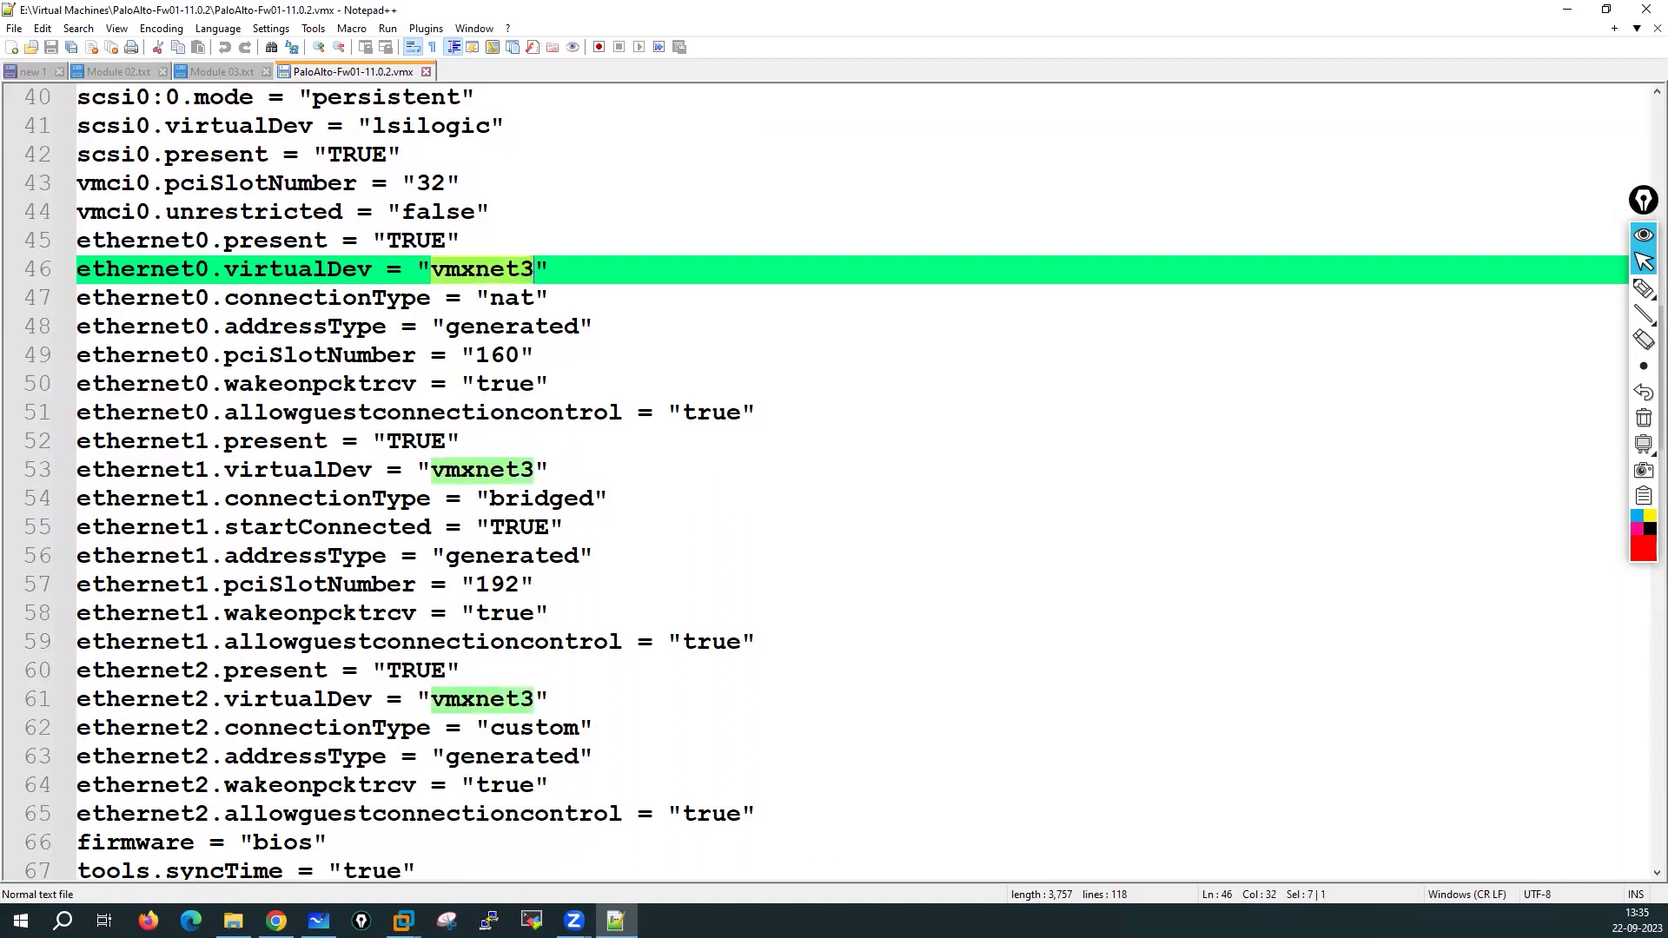
left_click(458, 269)
left_click_drag(432, 269, 530, 269)
key("ctrl+c")
Highlight every virtualDev line to find the e1000 adapters, then select ethernet9's e1000
double_click(284, 271)
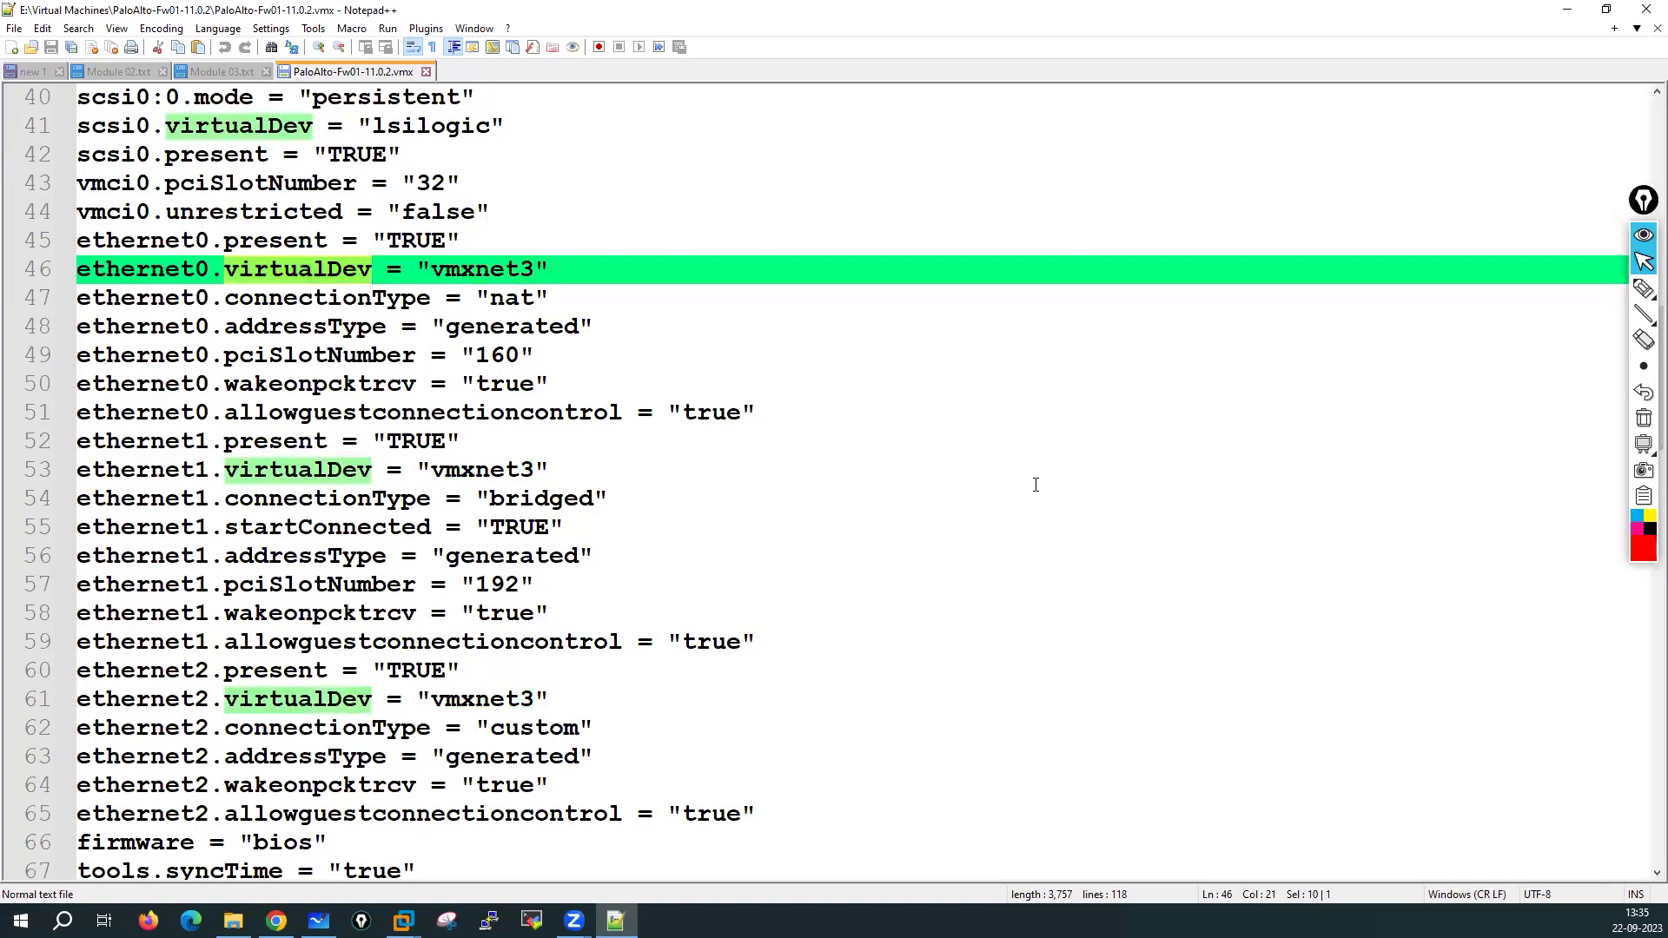
scroll(1035, 483, "down", 1)
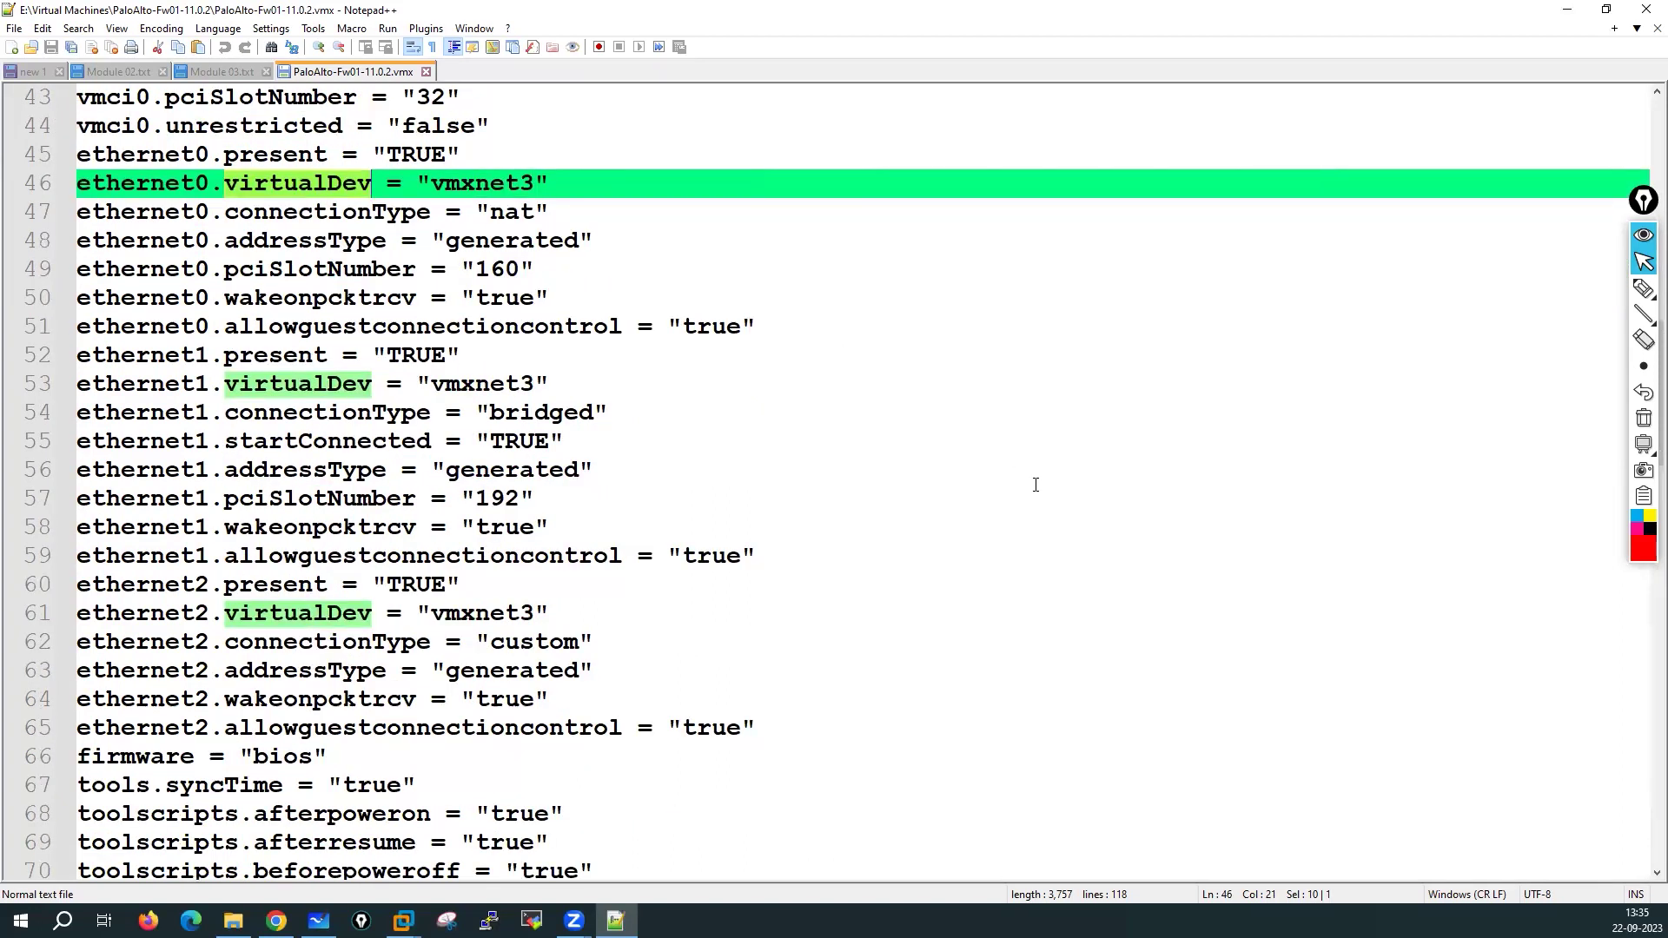
scroll(1035, 484, "down", 11)
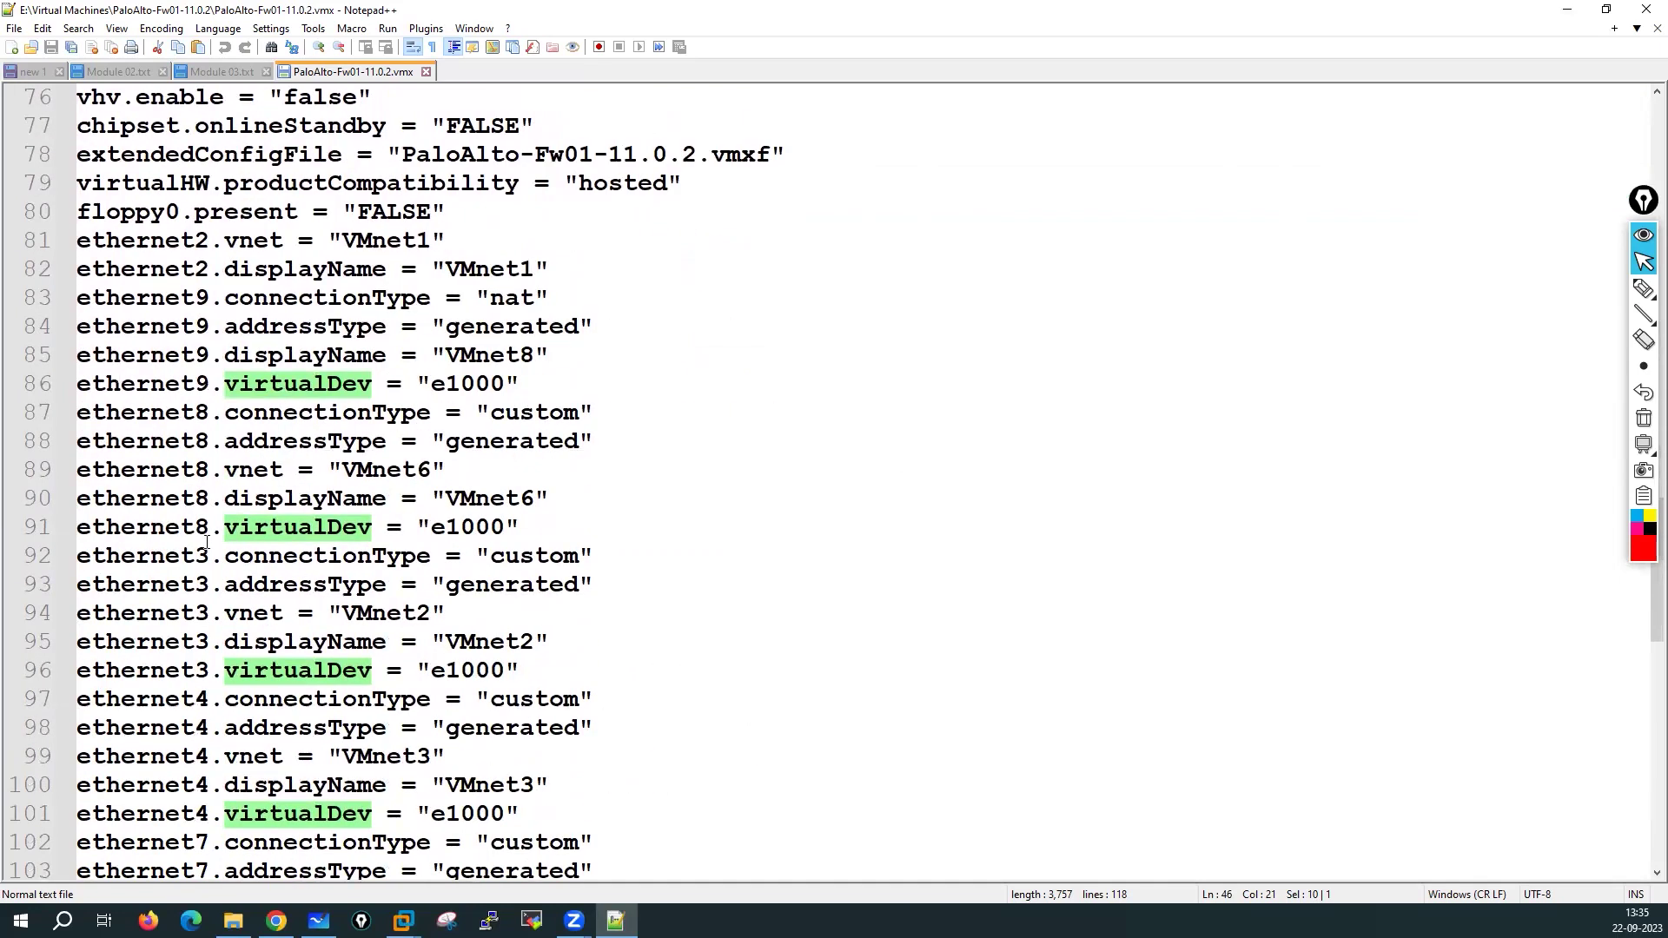
scroll(214, 677, "down", 1)
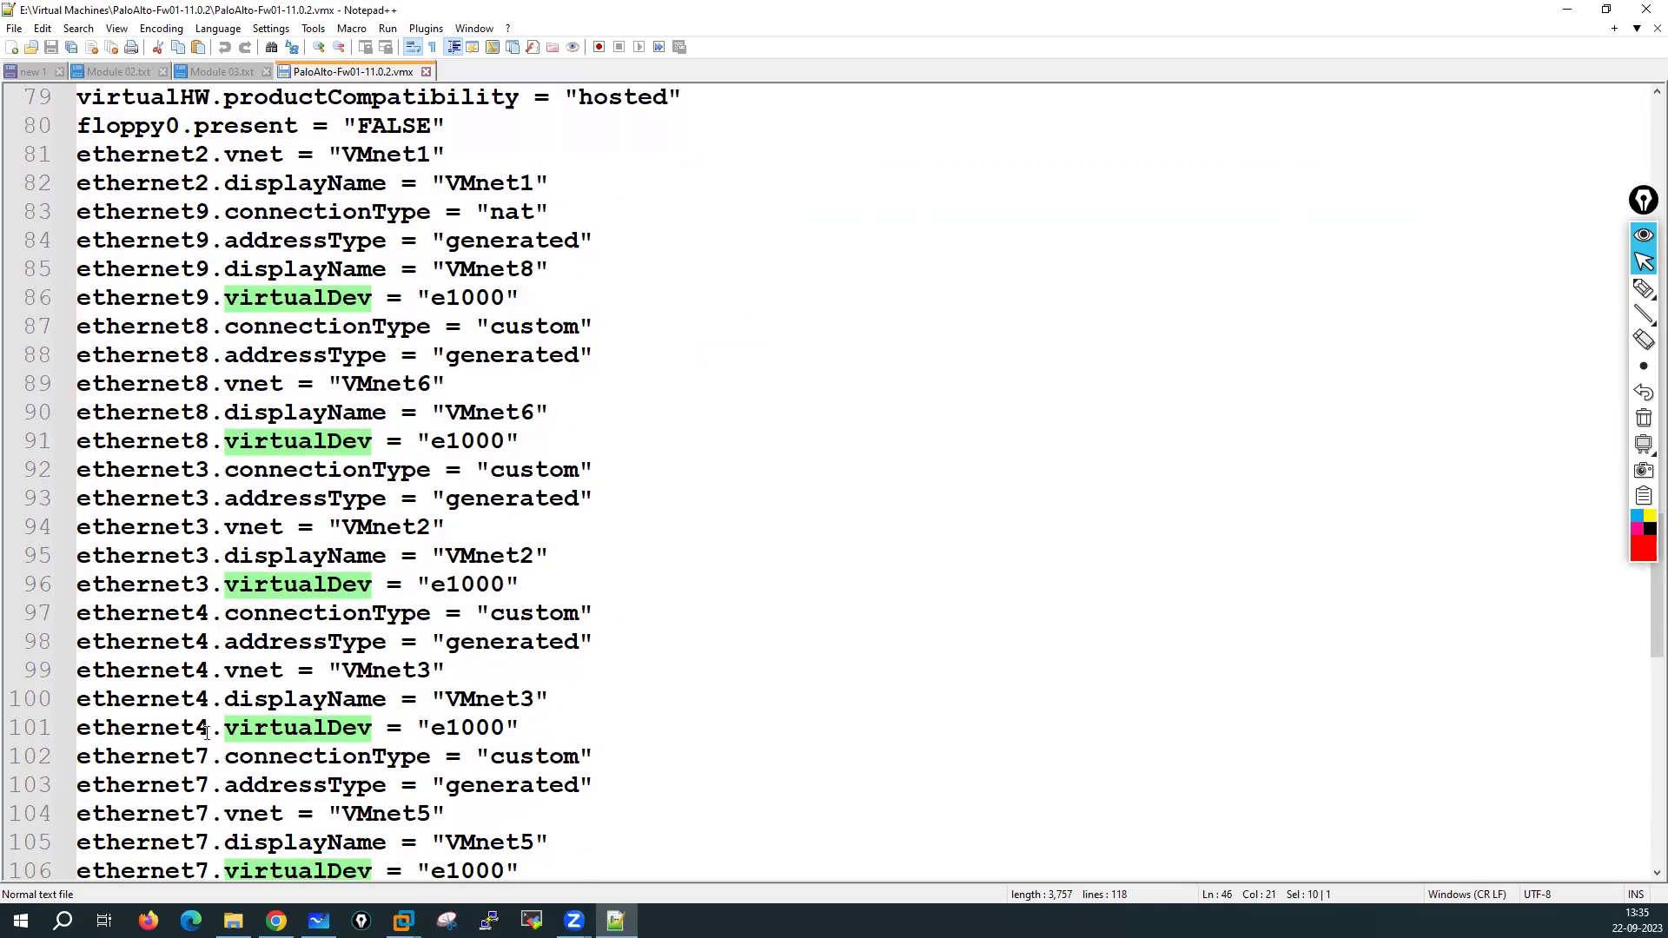
scroll(207, 731, "down", 2)
scroll(221, 704, "down", 2)
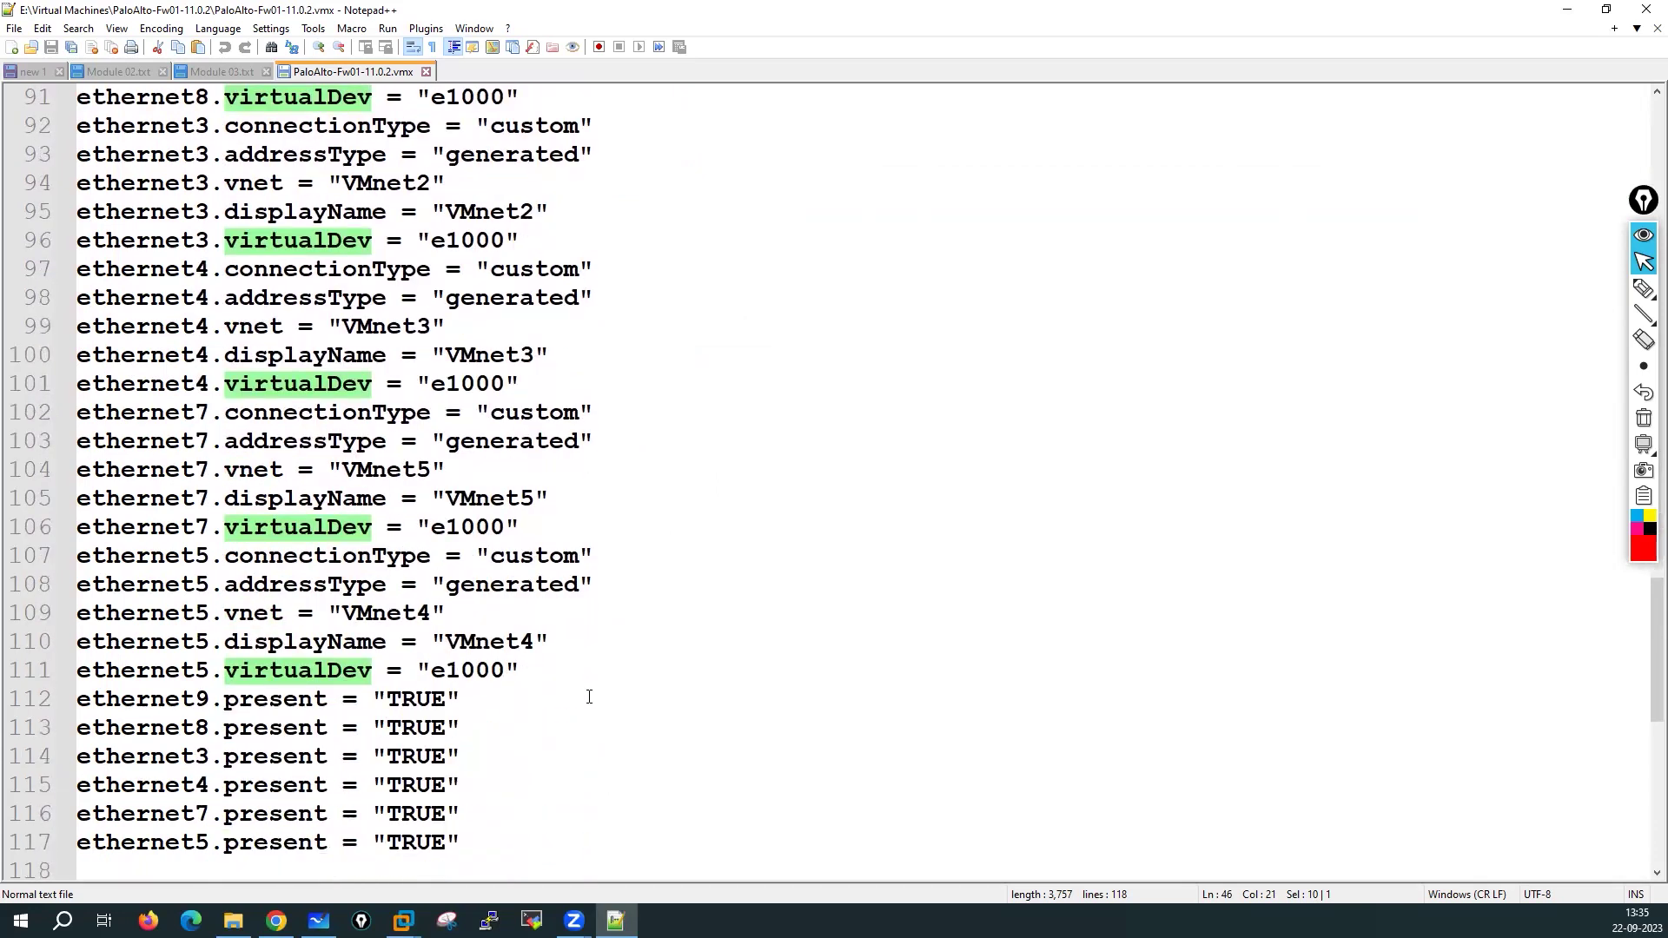
scroll(589, 697, "up", 7)
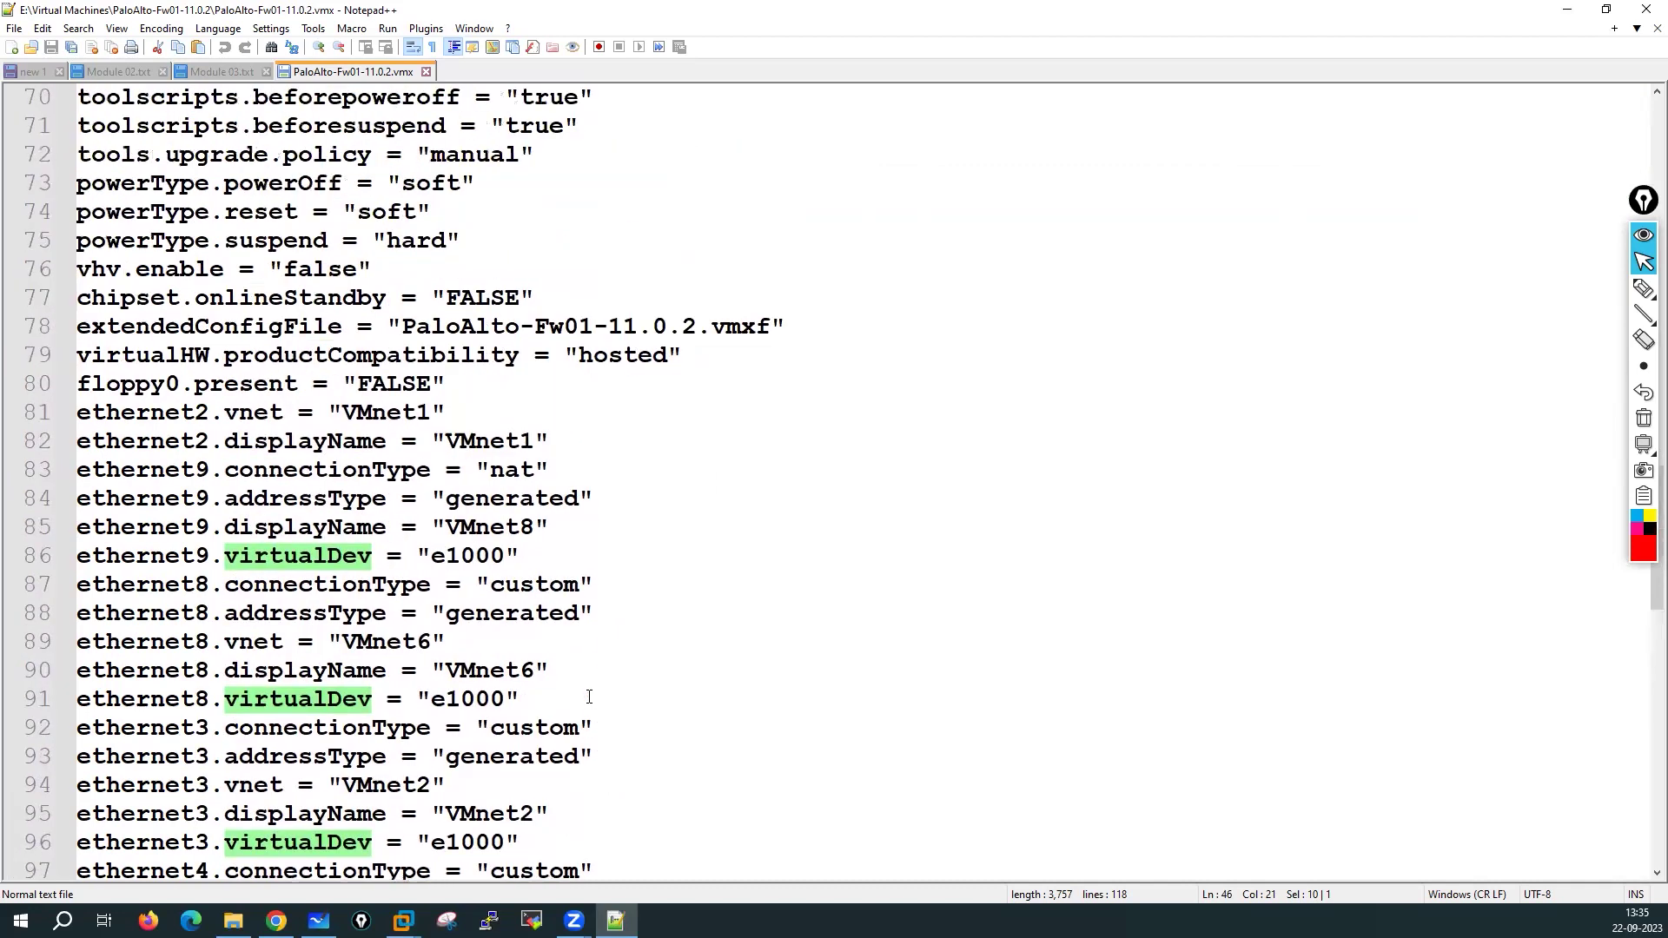
scroll(474, 582, "up", 2)
scroll(474, 582, "down", 2)
left_click_drag(433, 557, 502, 557)
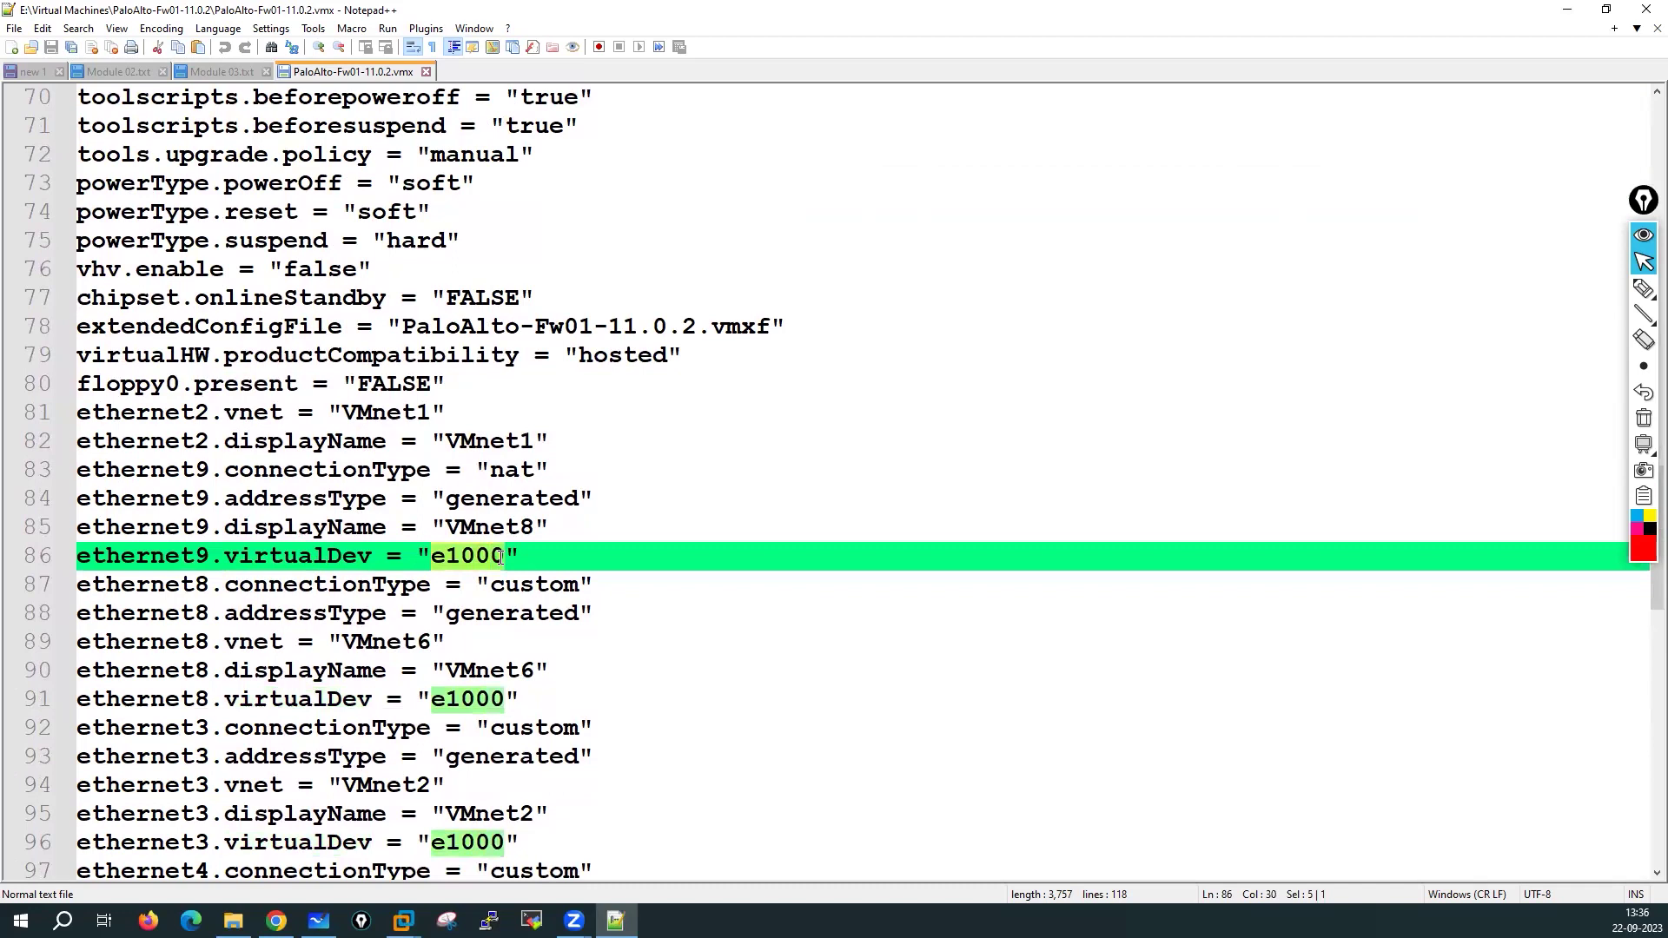
Paste vmxnet3 over e1000 for ethernet9, ethernet8, ethernet3, ethernet4, ethernet7 and ethernet5
key("ctrl+v")
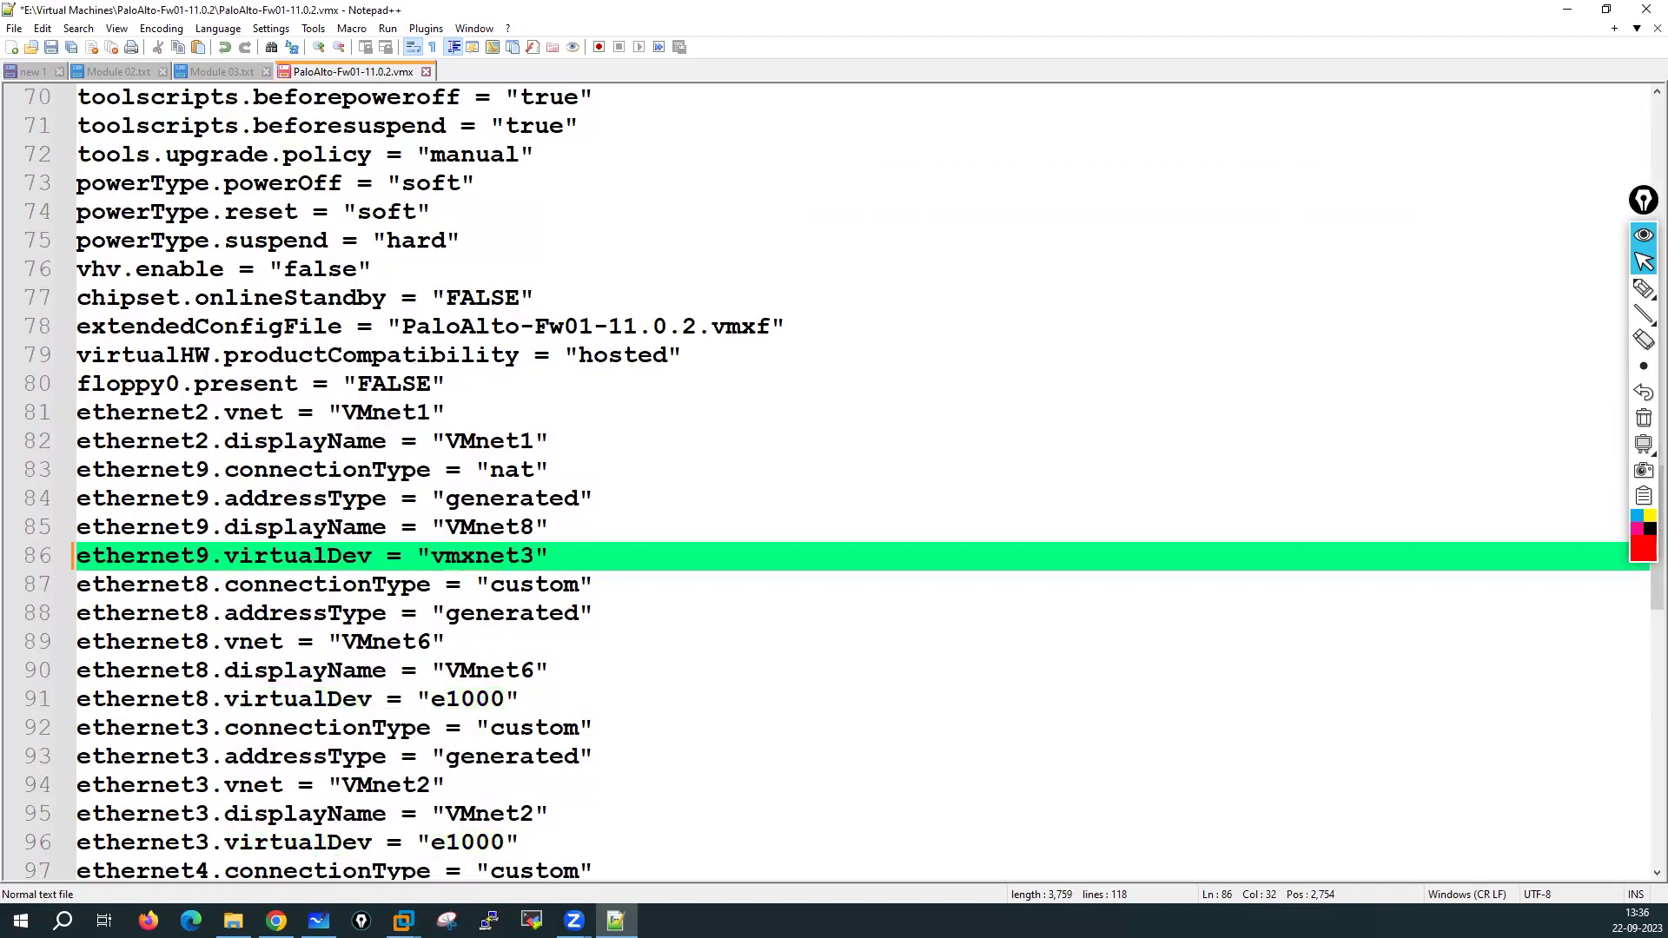
left_click_drag(432, 700, 501, 700)
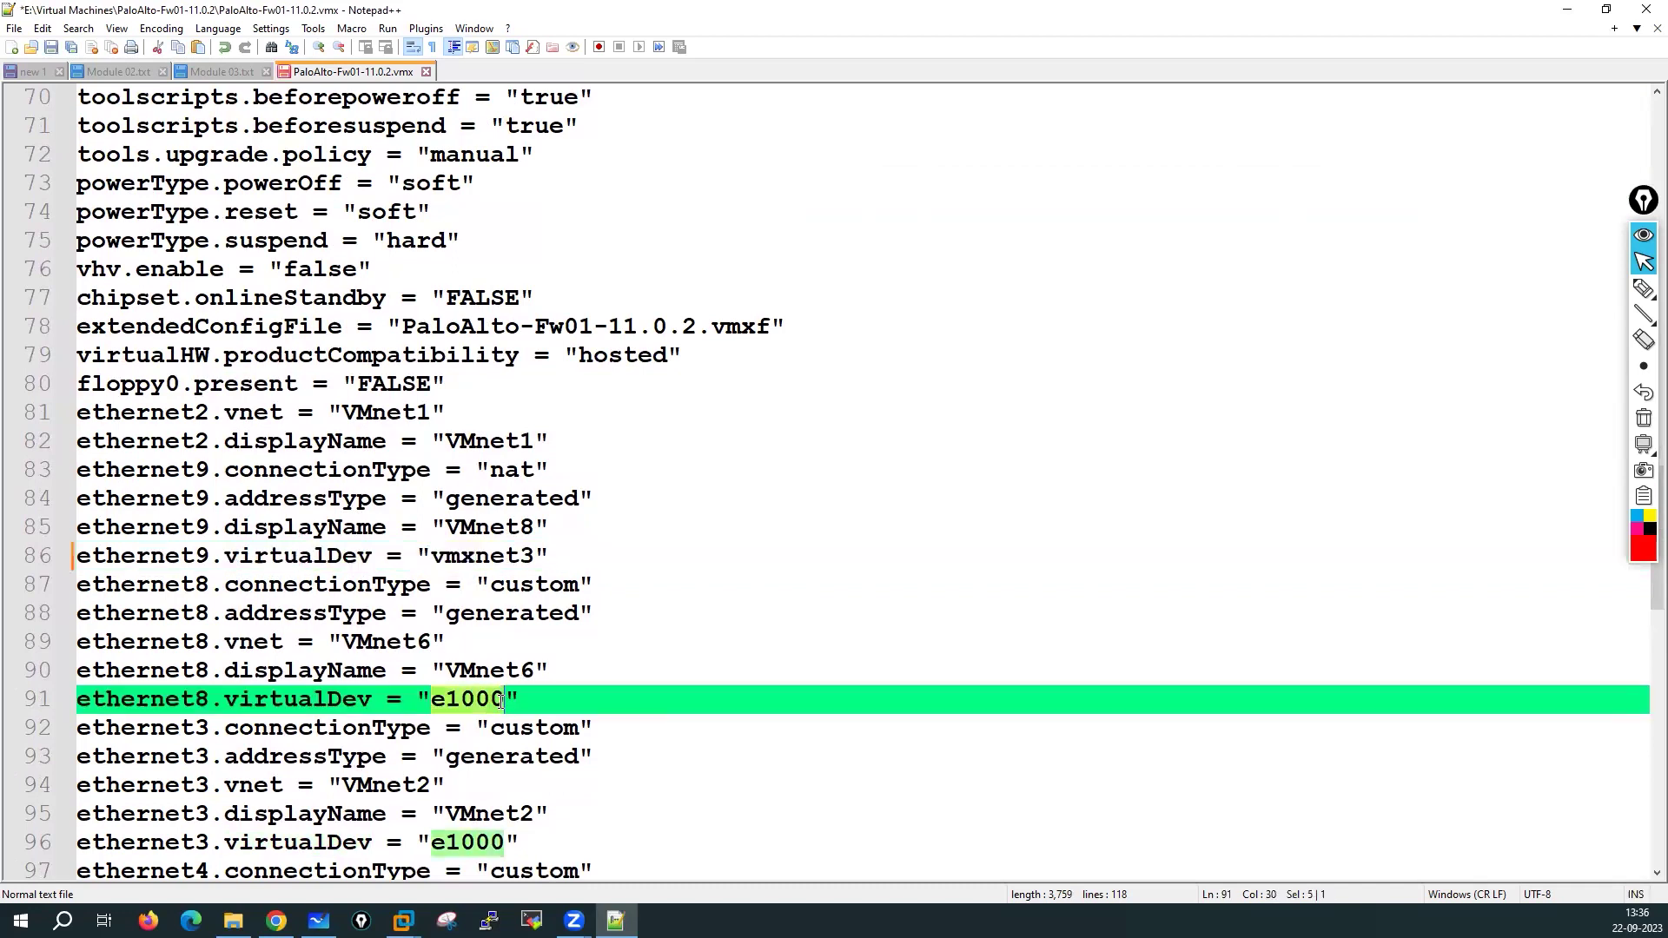
key("ctrl+v")
left_click_drag(431, 842, 501, 843)
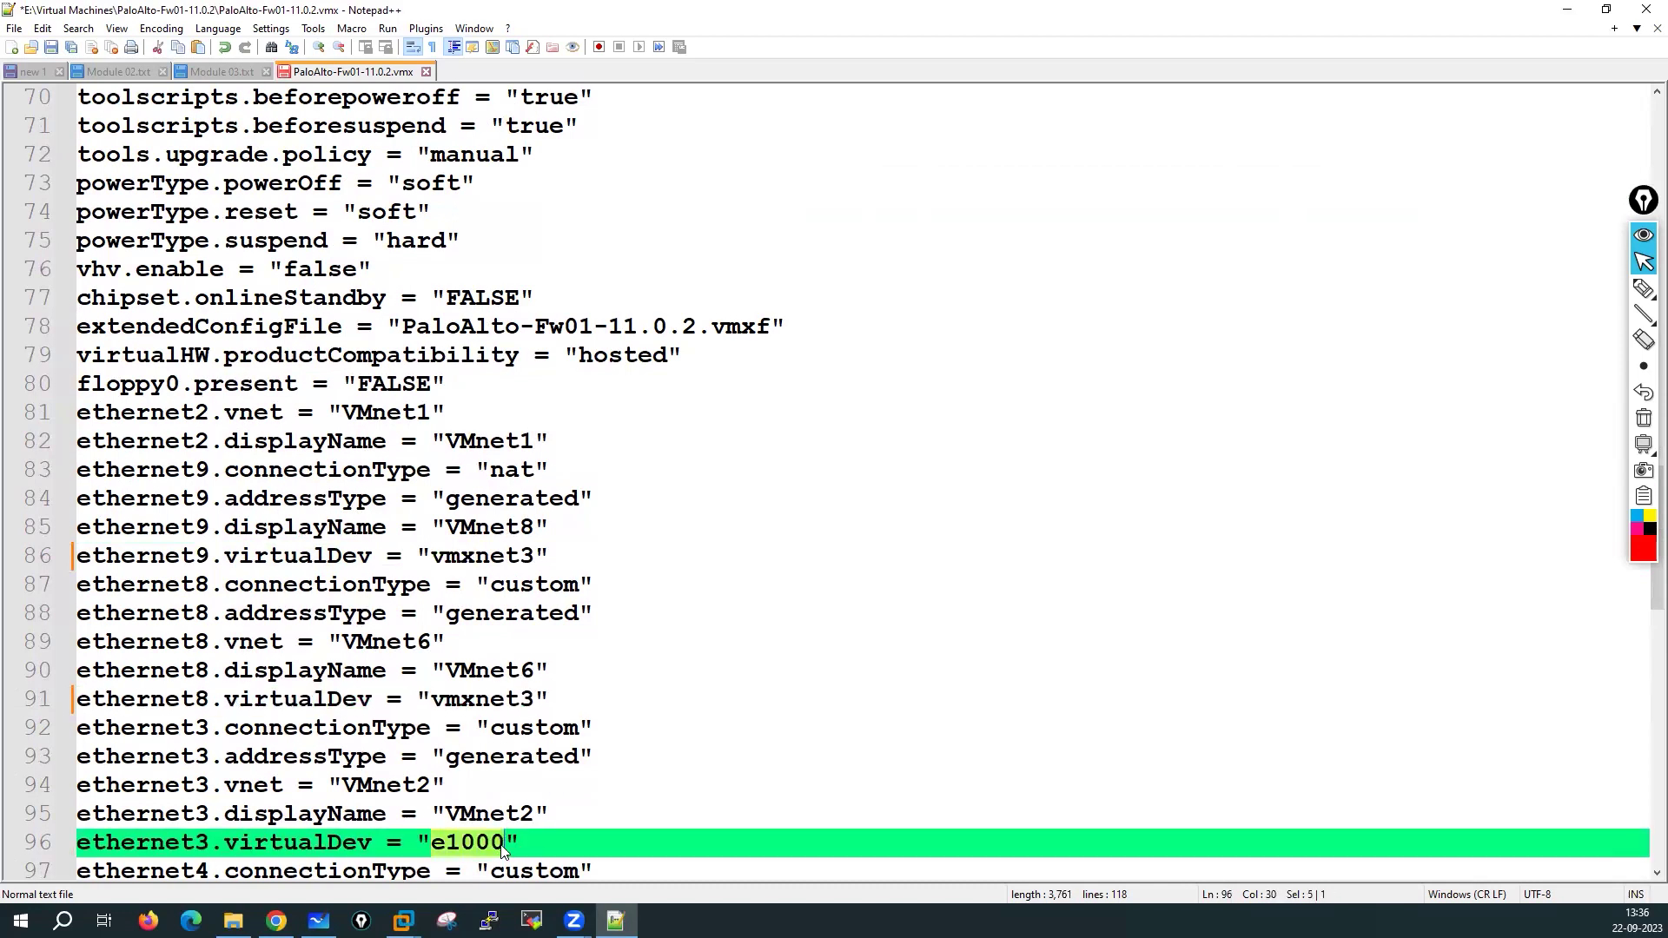
key("ctrl+v")
scroll(690, 703, "down", 4)
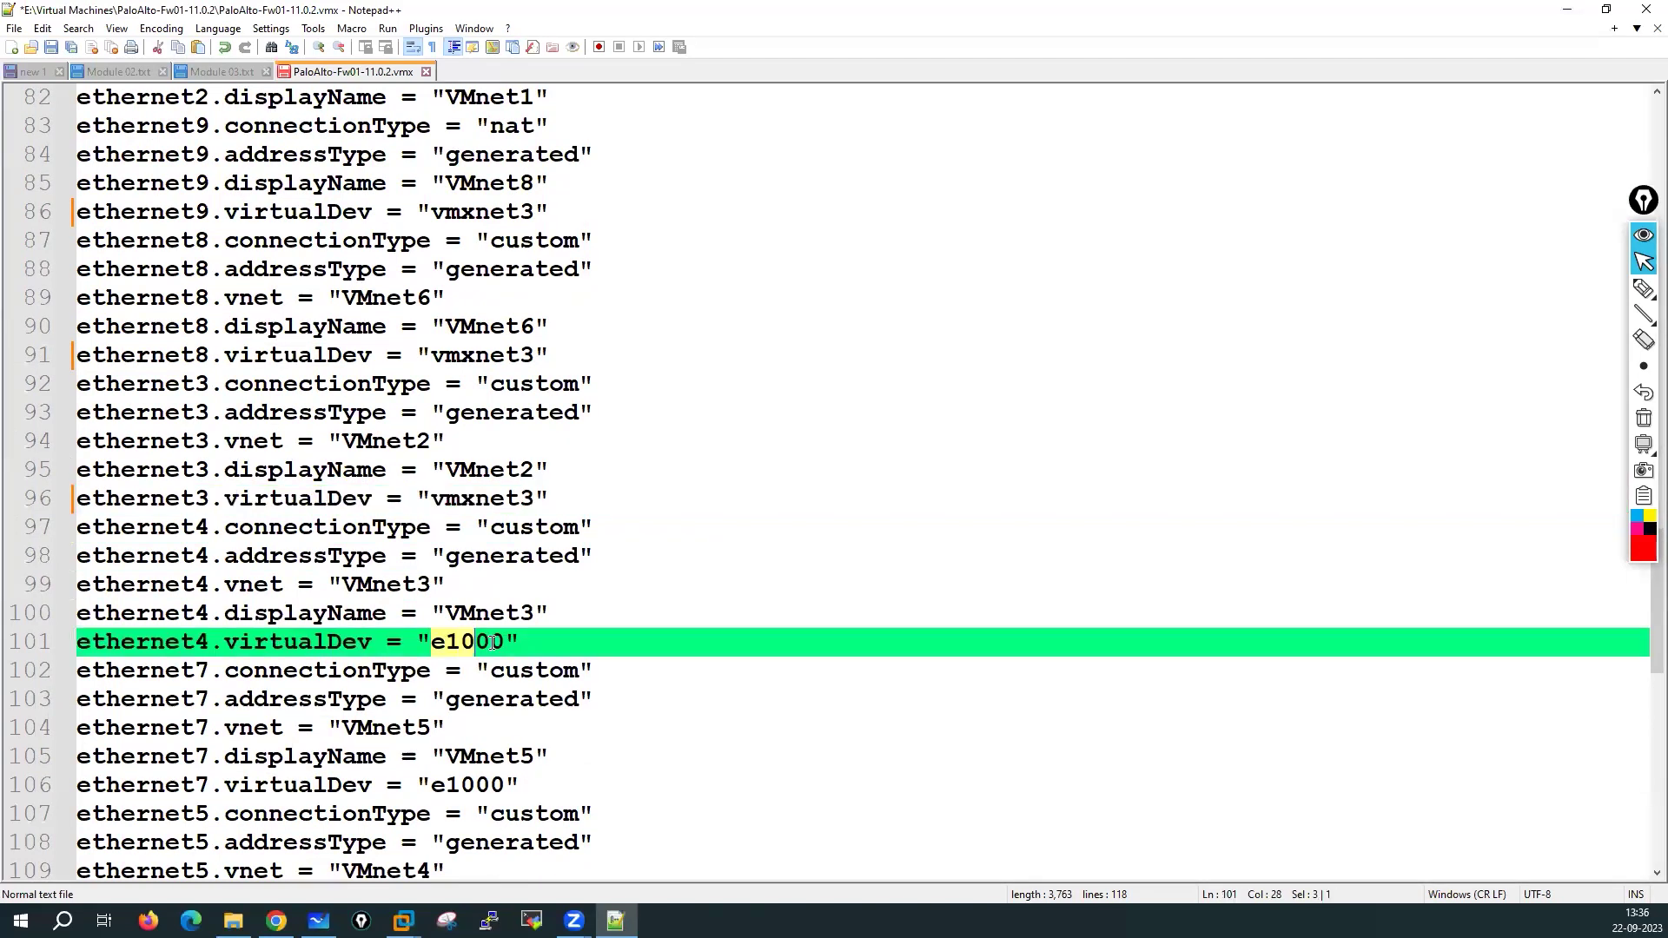
double_click(436, 642)
key("ctrl+v")
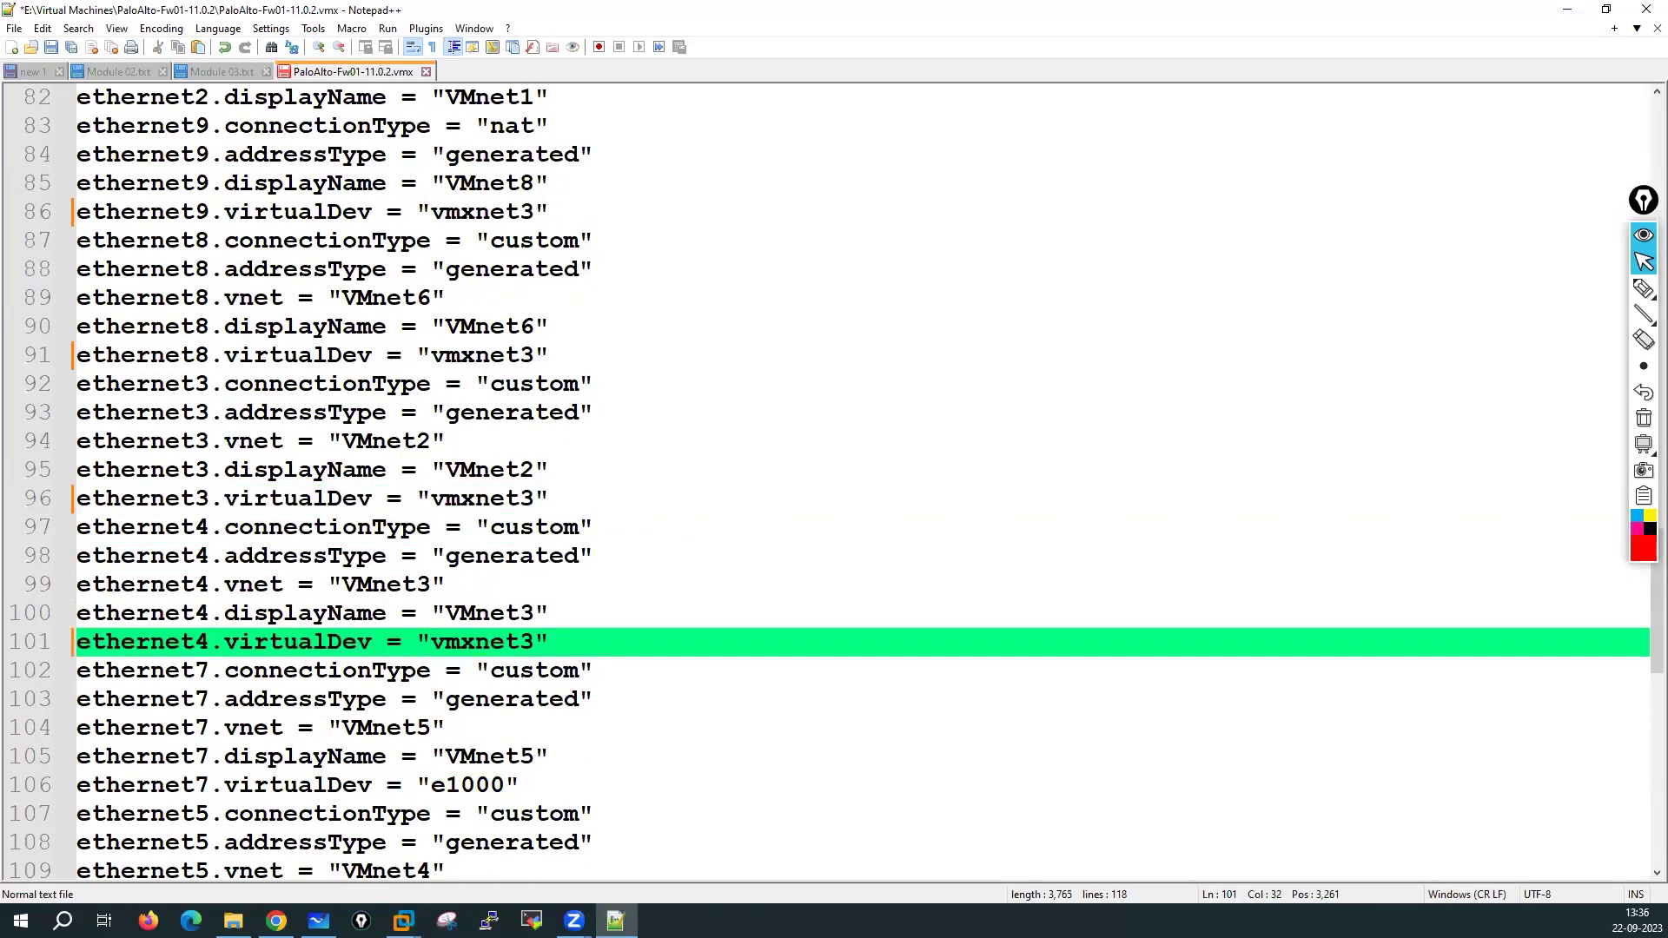
left_click_drag(431, 792, 502, 797)
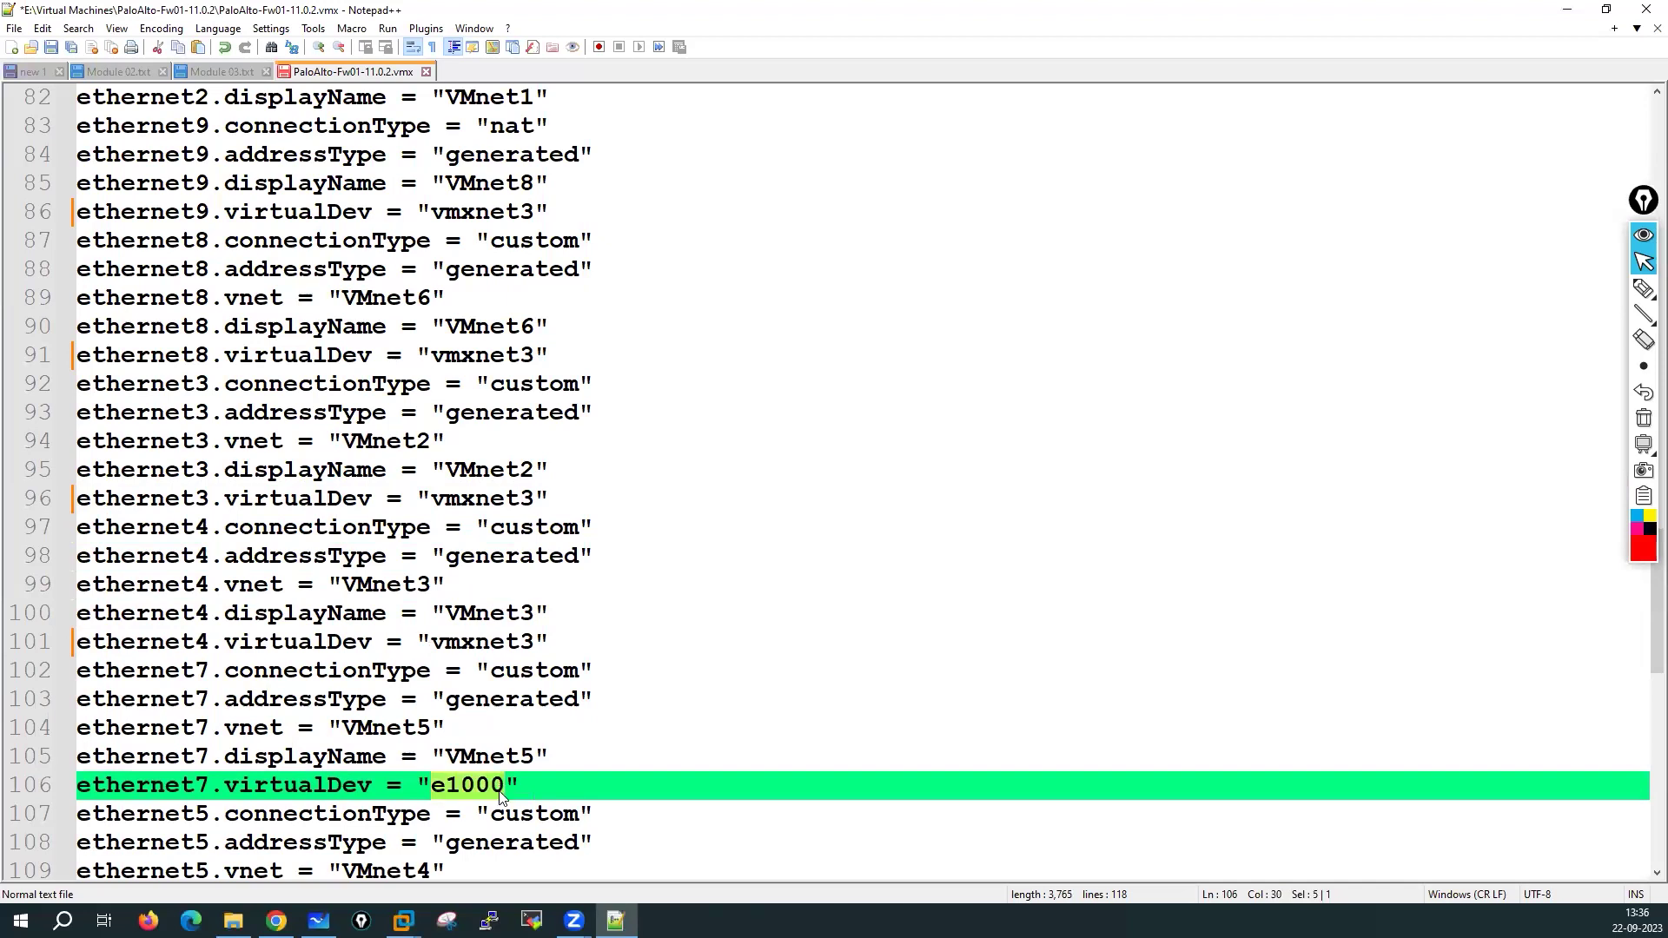
key("ctrl+v")
scroll(610, 759, "down", 3)
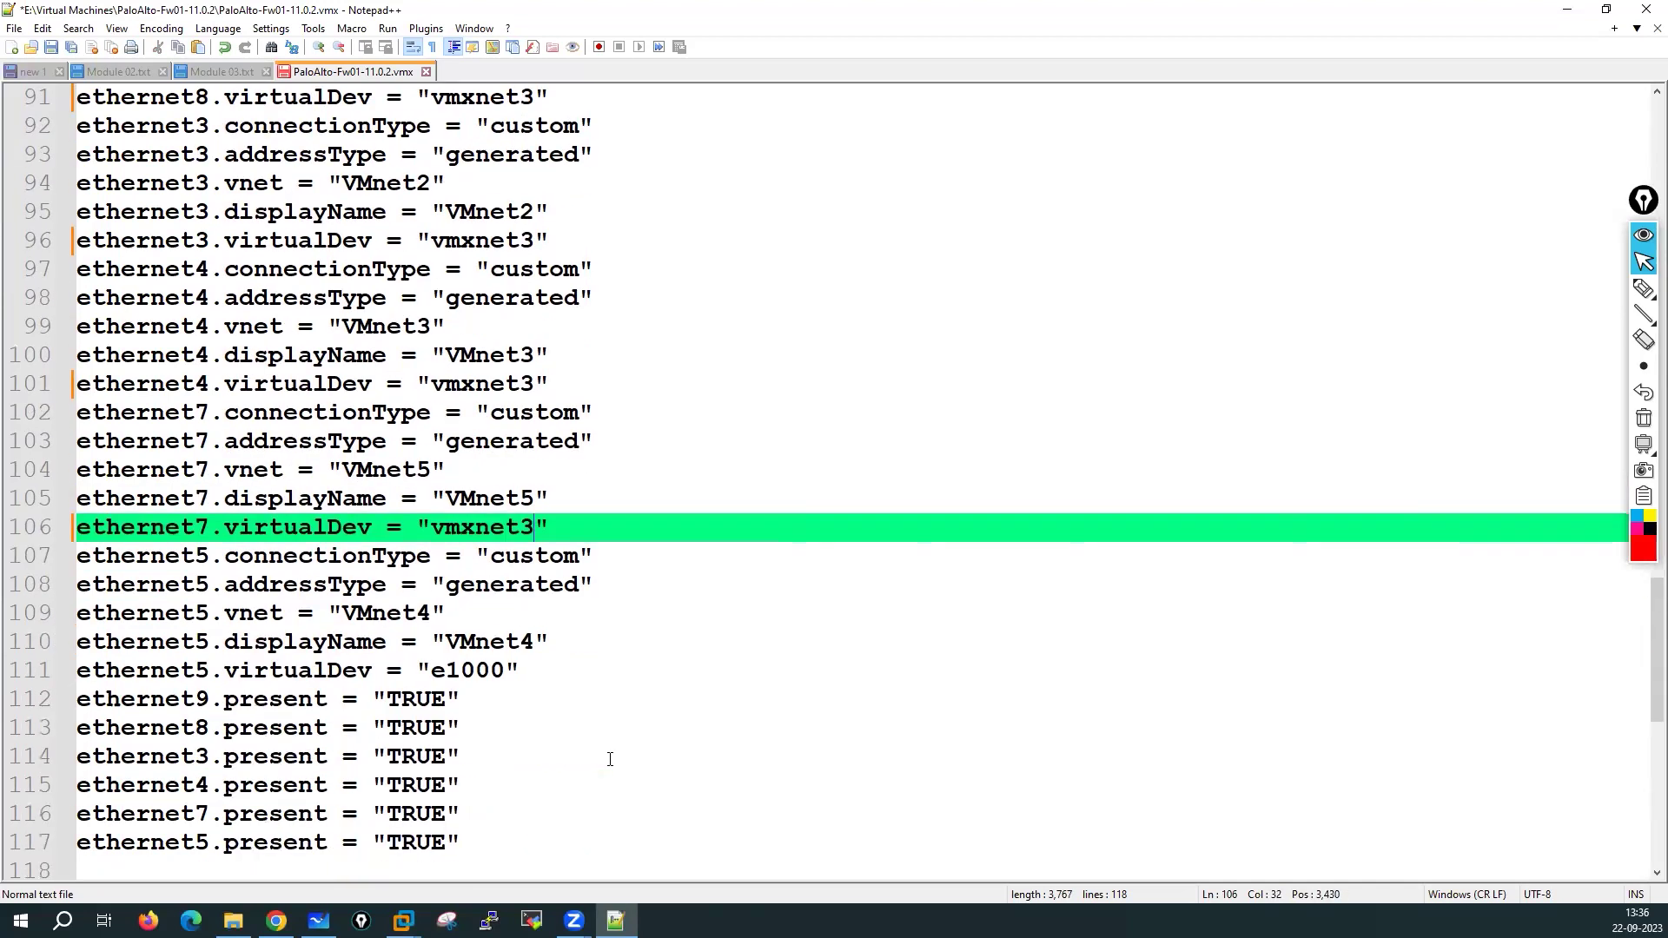
left_click_drag(432, 670, 504, 676)
key("ctrl+v")
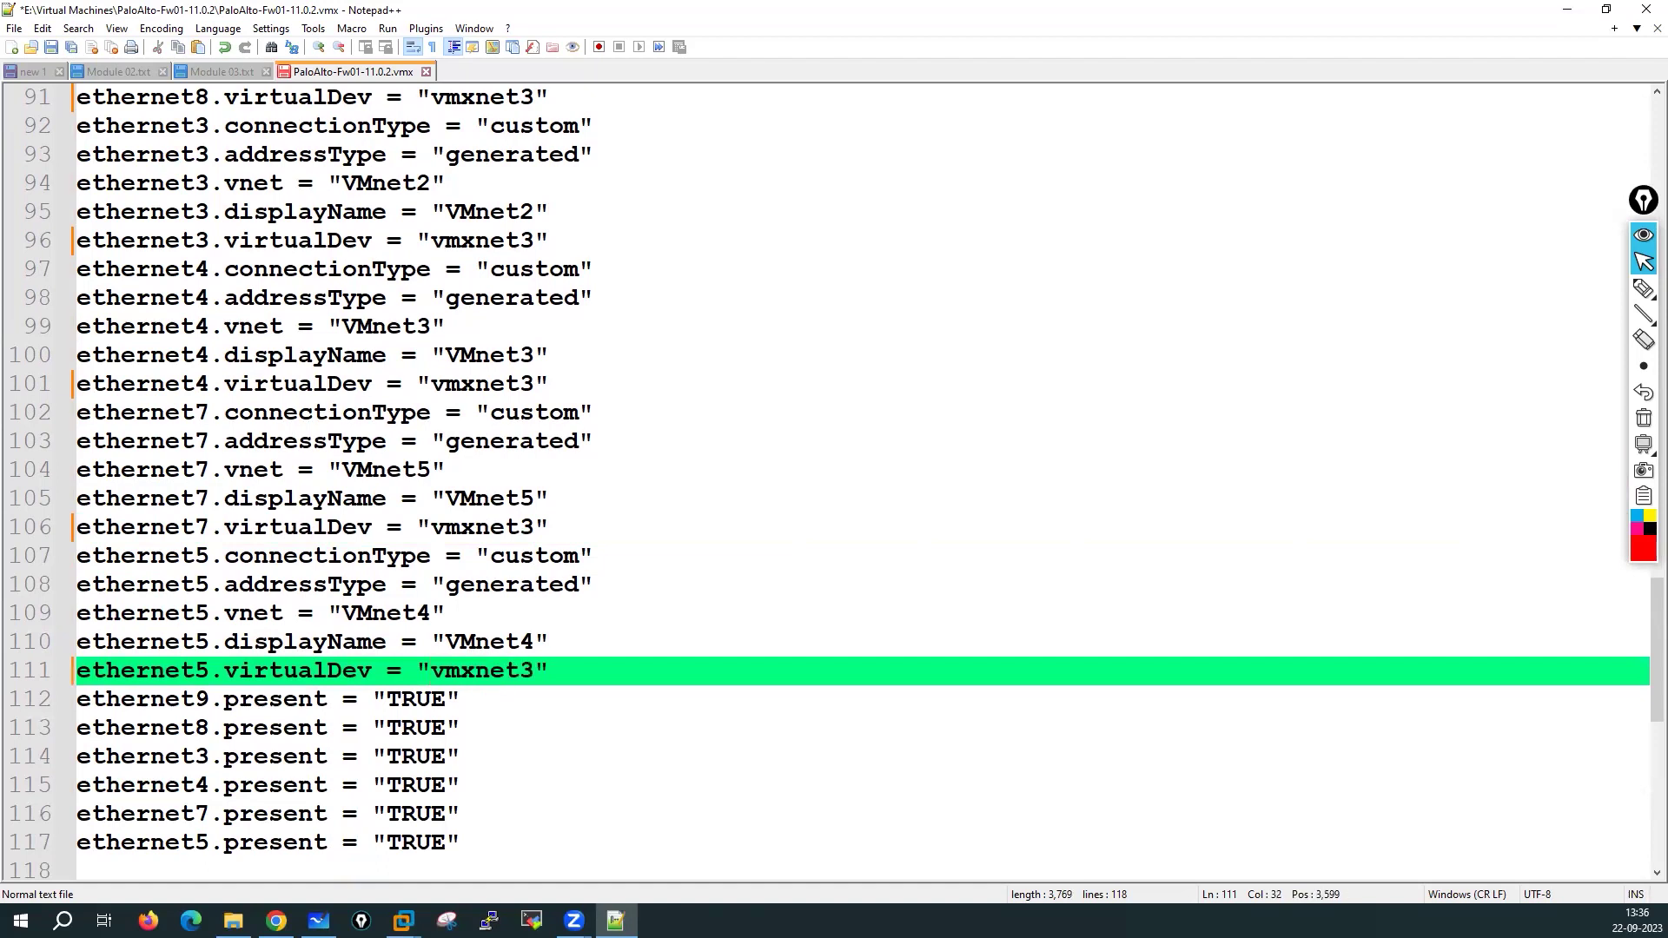
Highlight all virtualDev settings and check that each adapter now reads vmxnet3
double_click(264, 669)
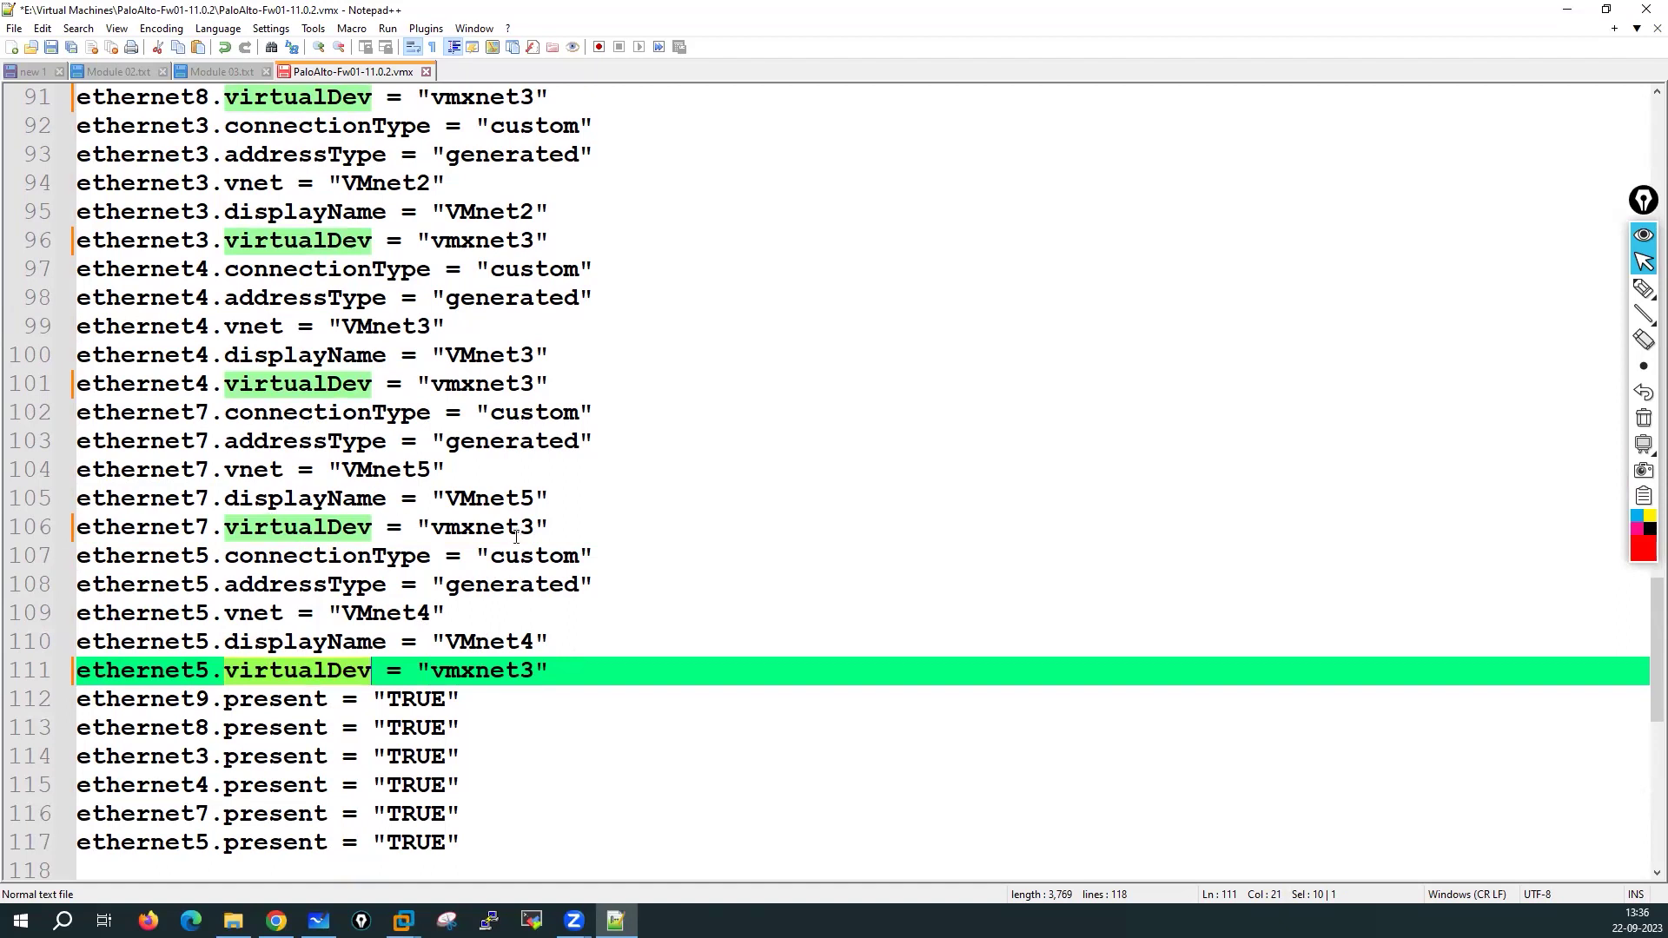
scroll(422, 648, "up", 1)
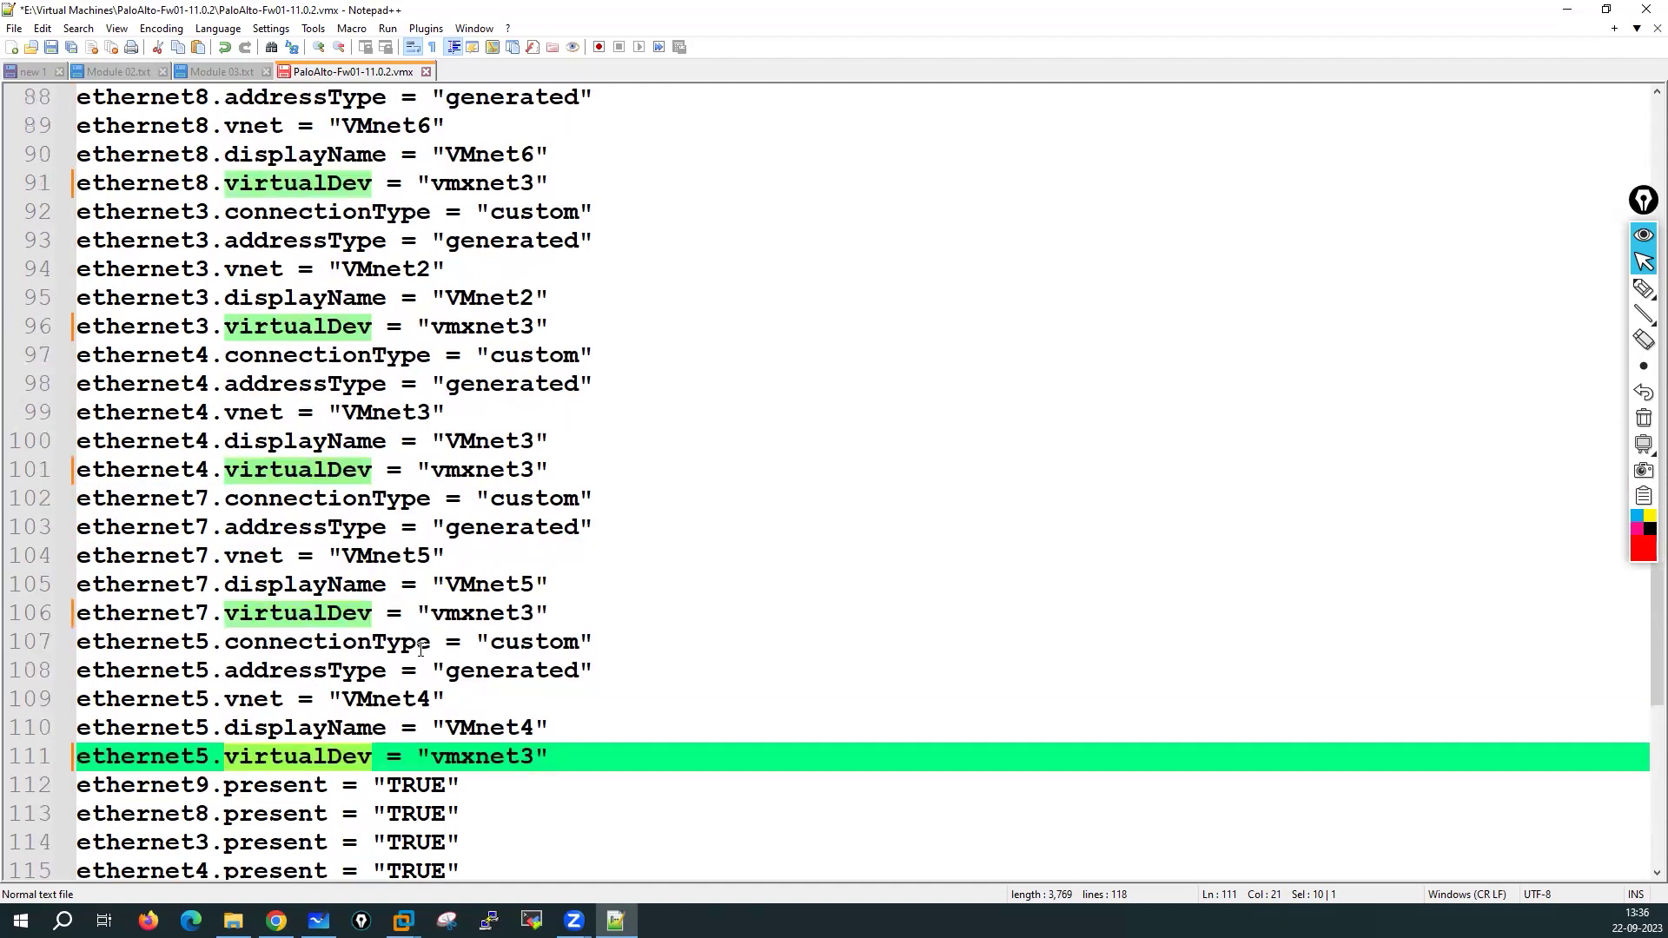
scroll(421, 649, "up", 2)
scroll(422, 649, "up", 14)
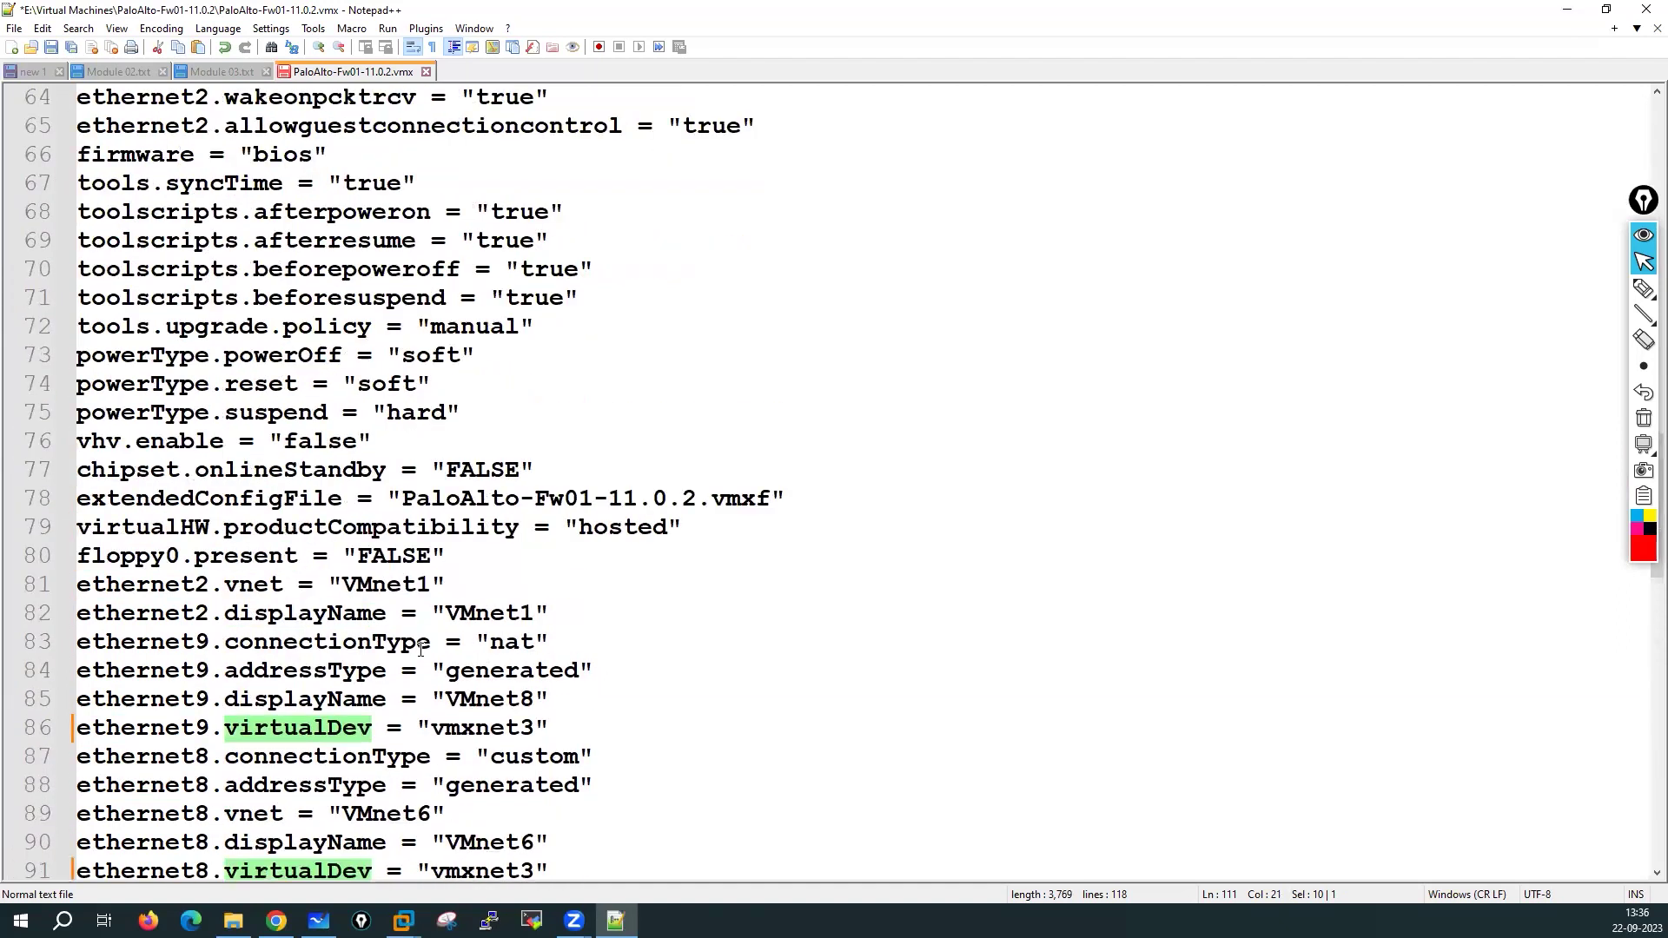
scroll(421, 648, "up", 13)
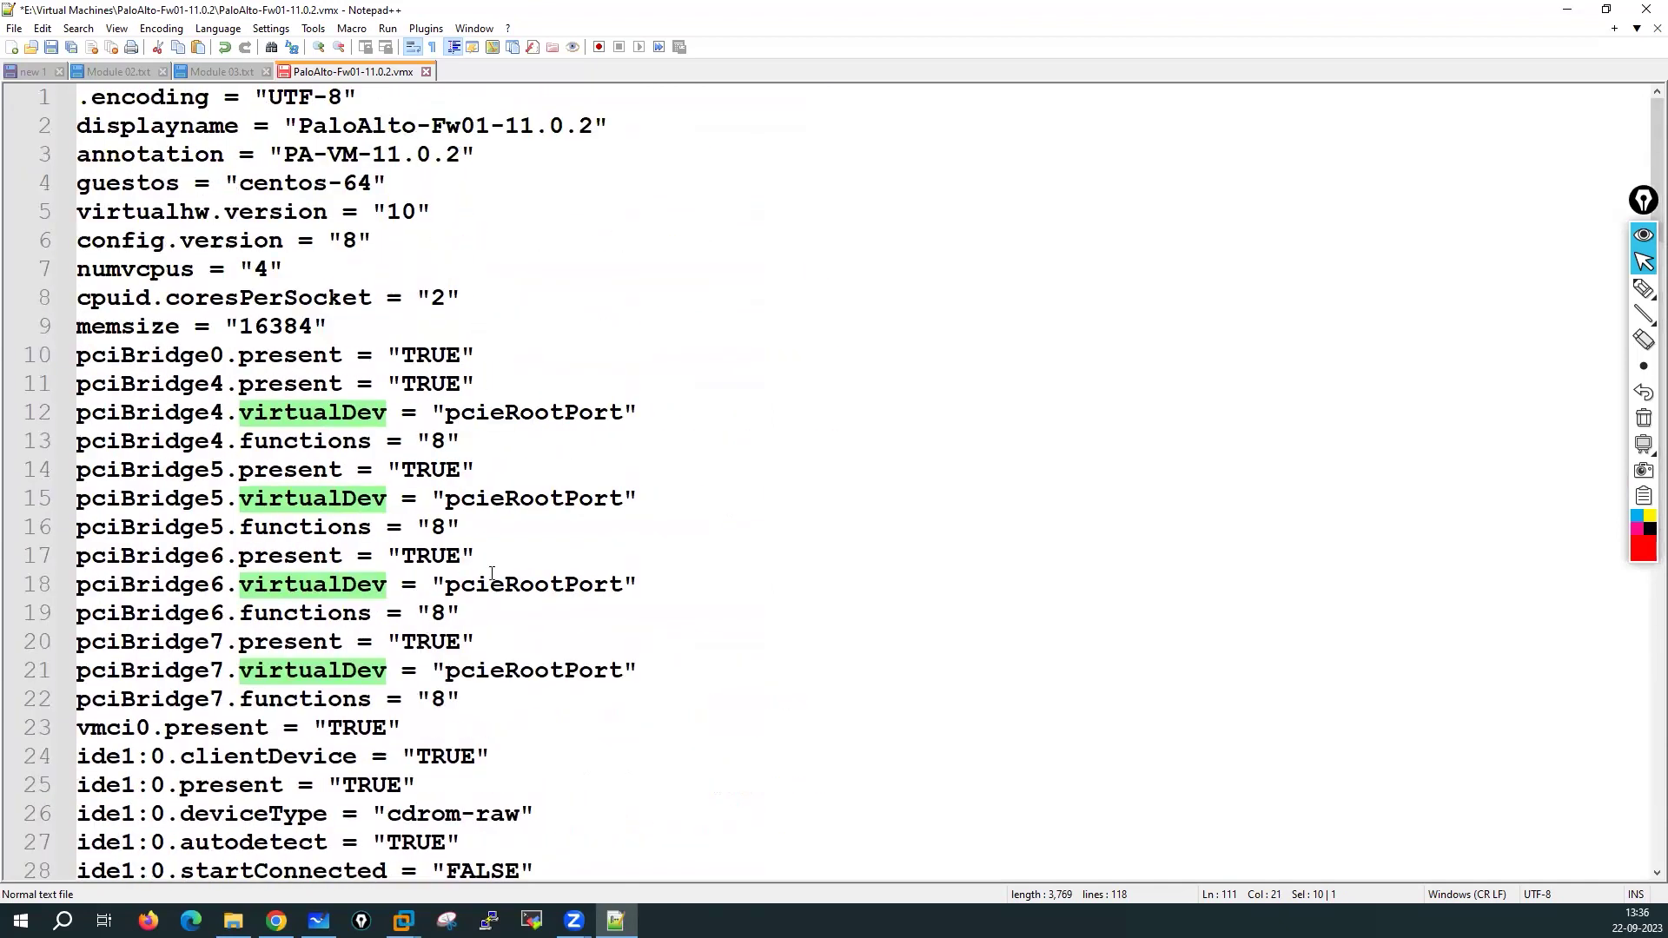
scroll(428, 568, "down", 4)
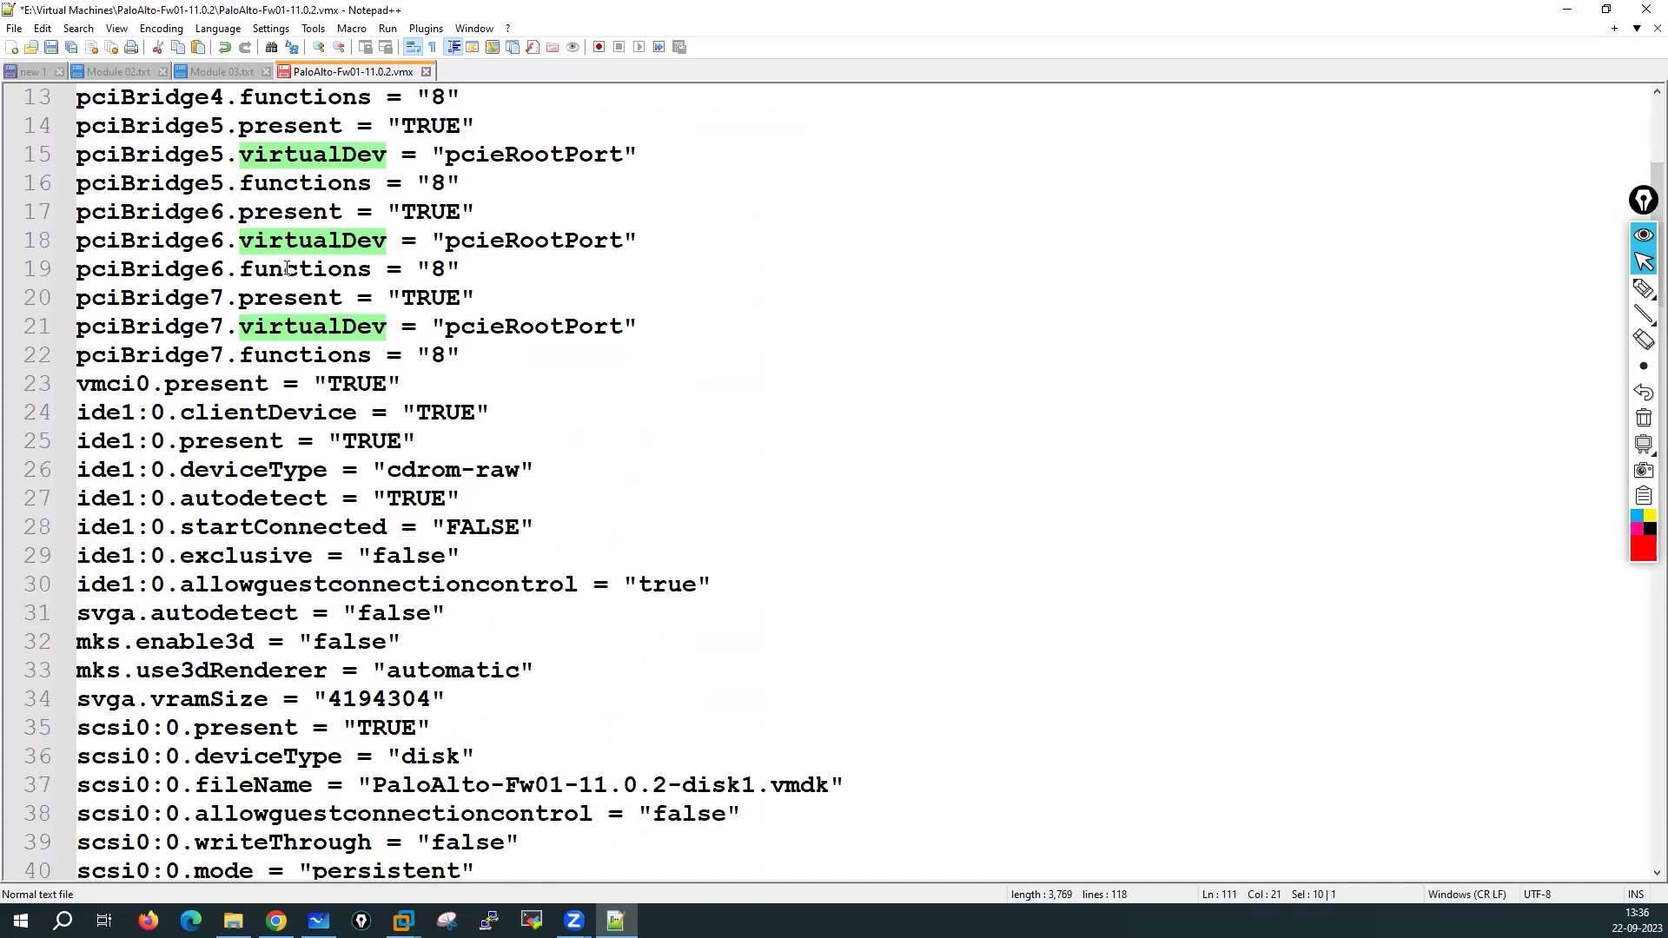
scroll(376, 438, "down", 4)
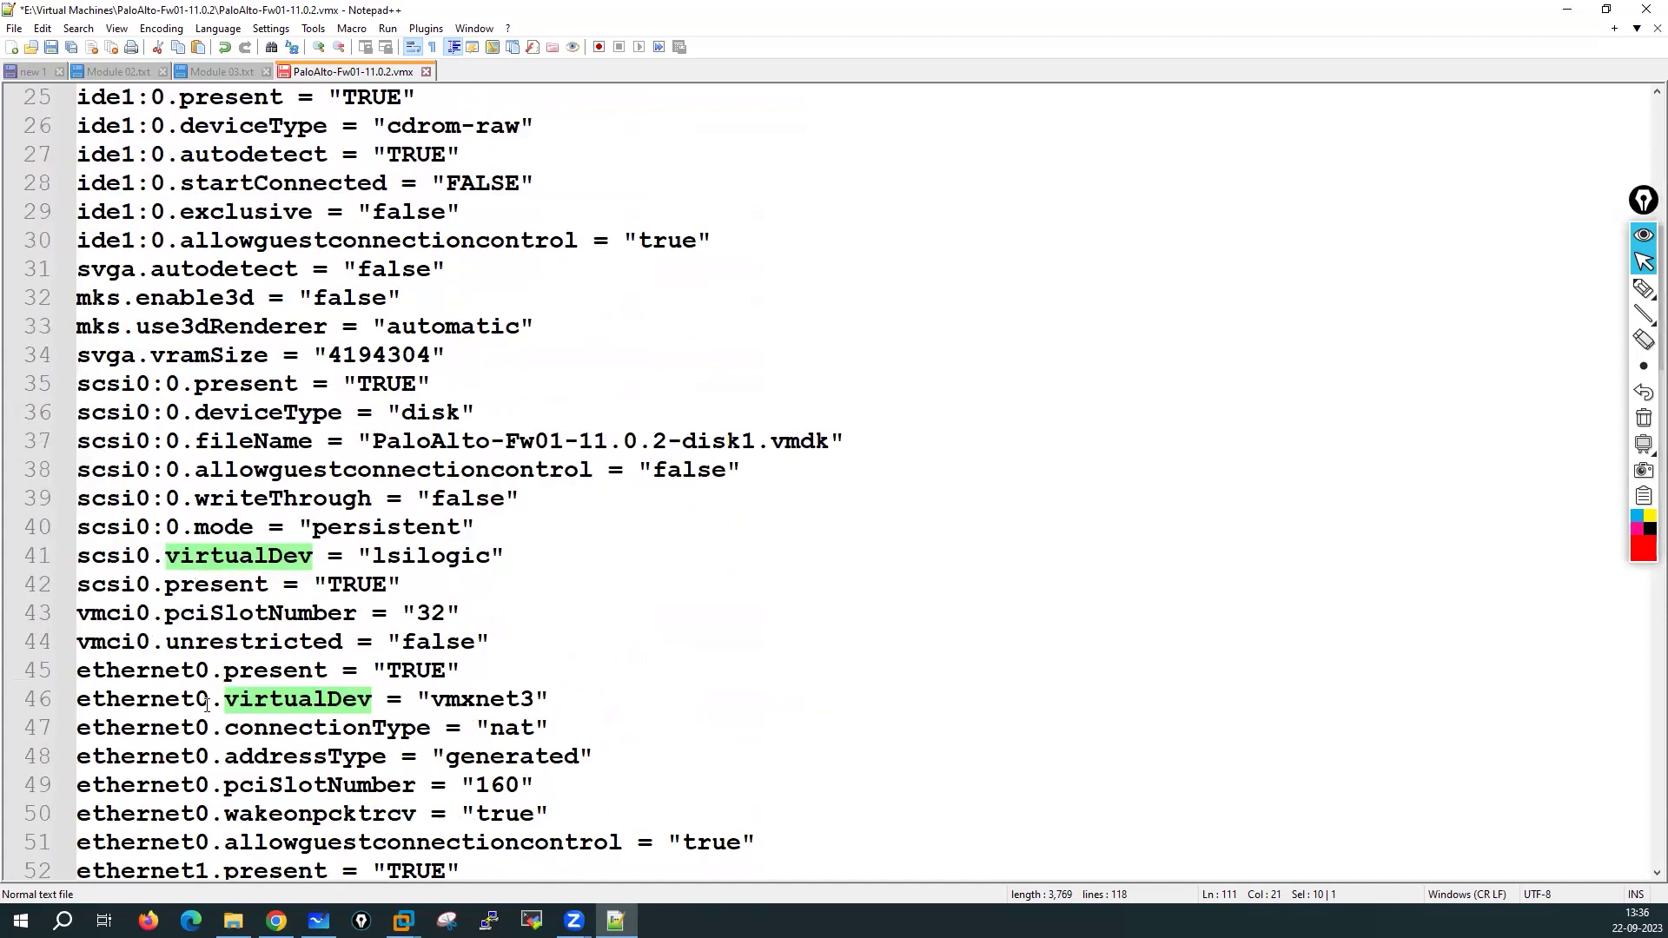
scroll(393, 704, "down", 3)
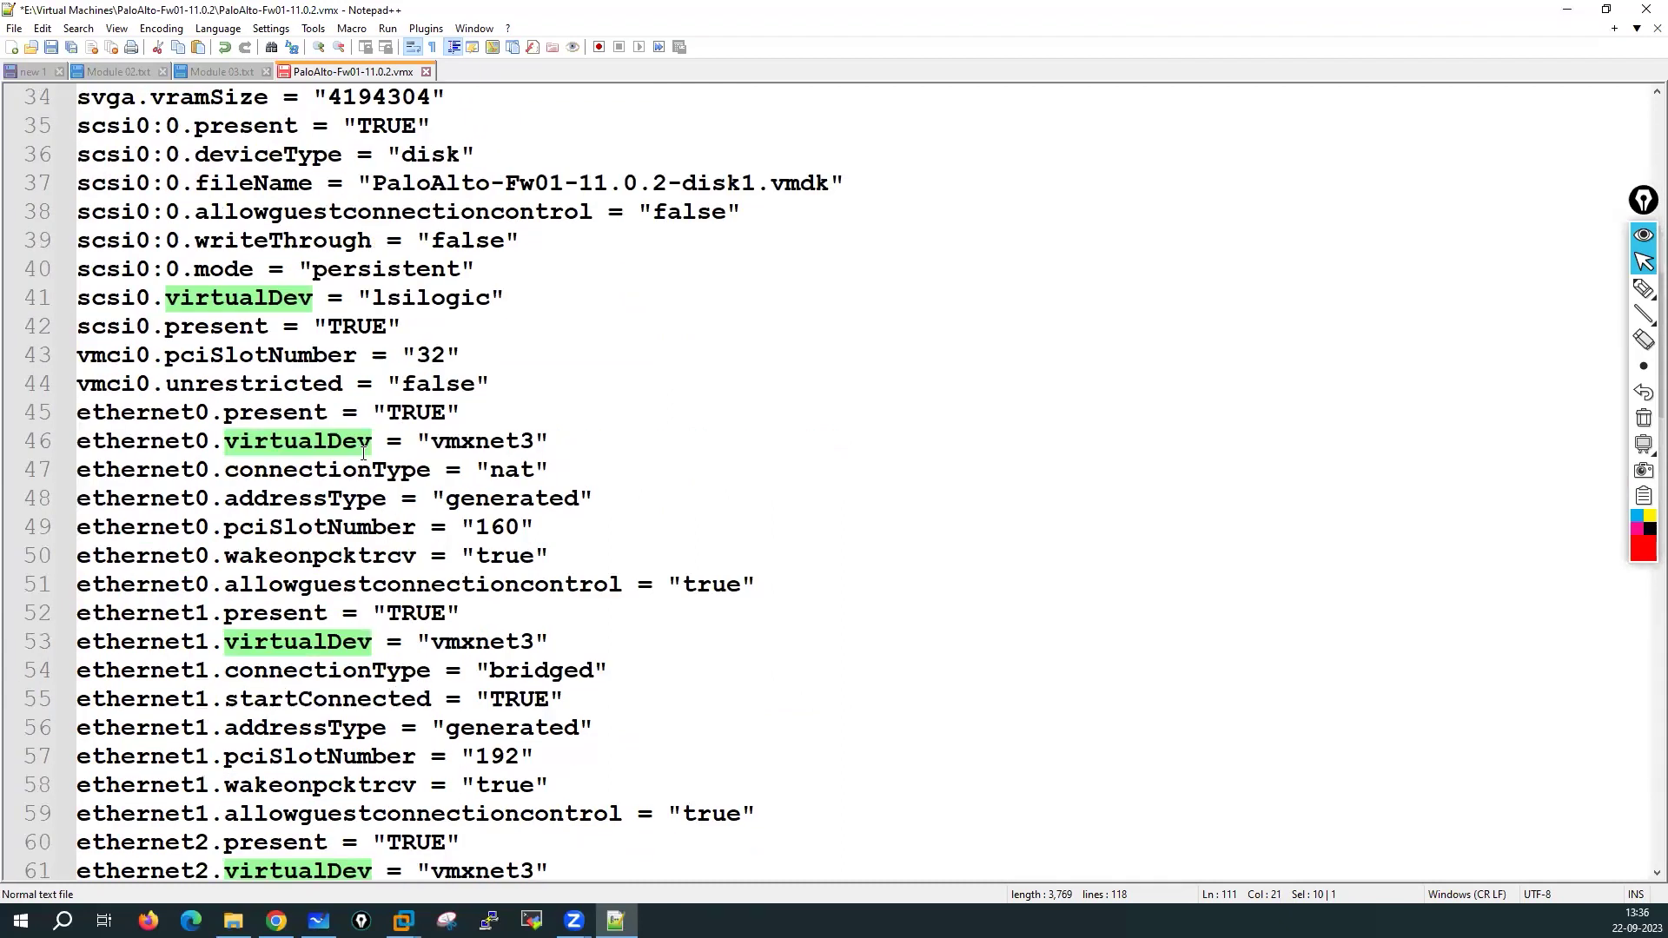
scroll(233, 647, "down", 4)
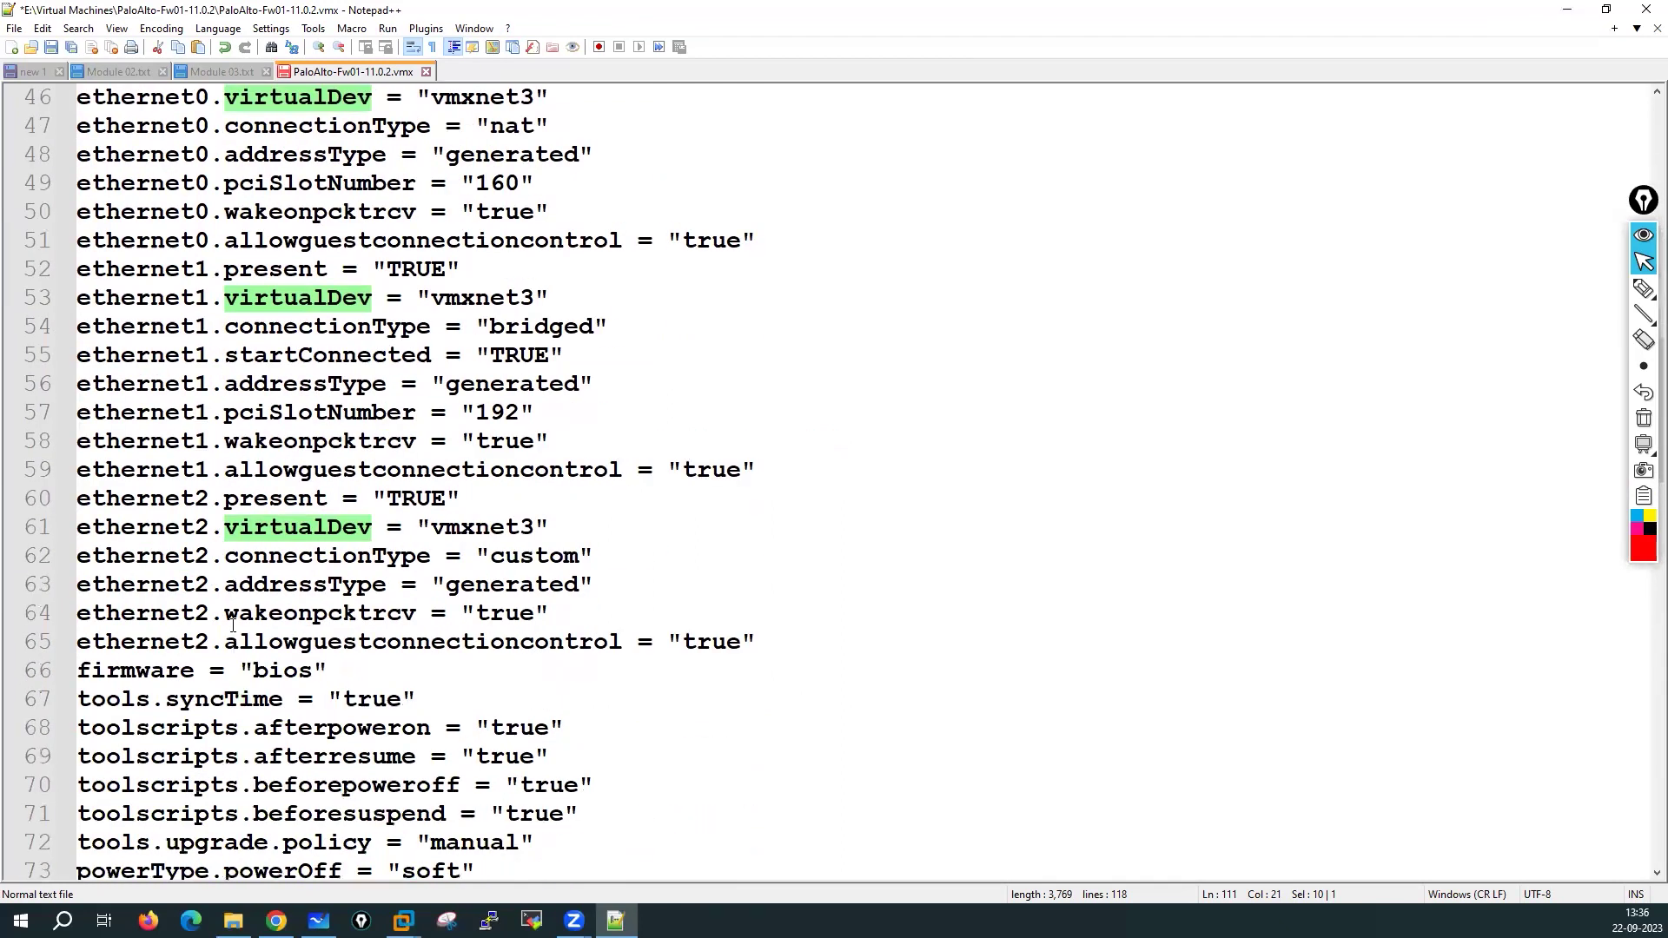
scroll(280, 652, "down", 8)
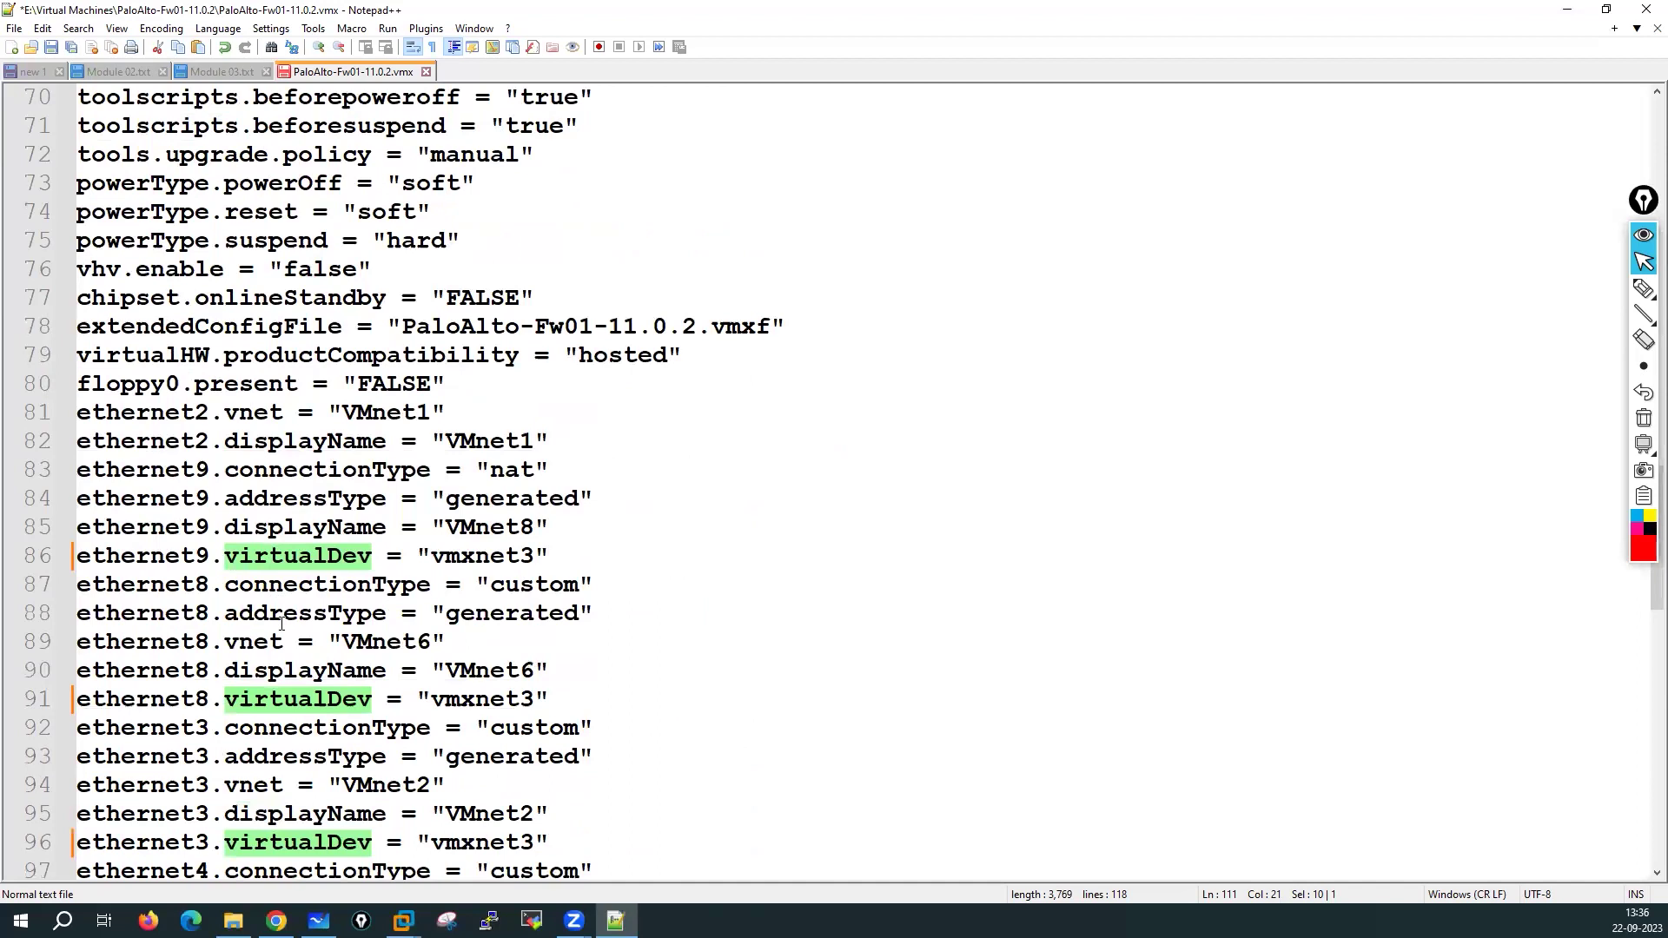
scroll(280, 652, "down", 2)
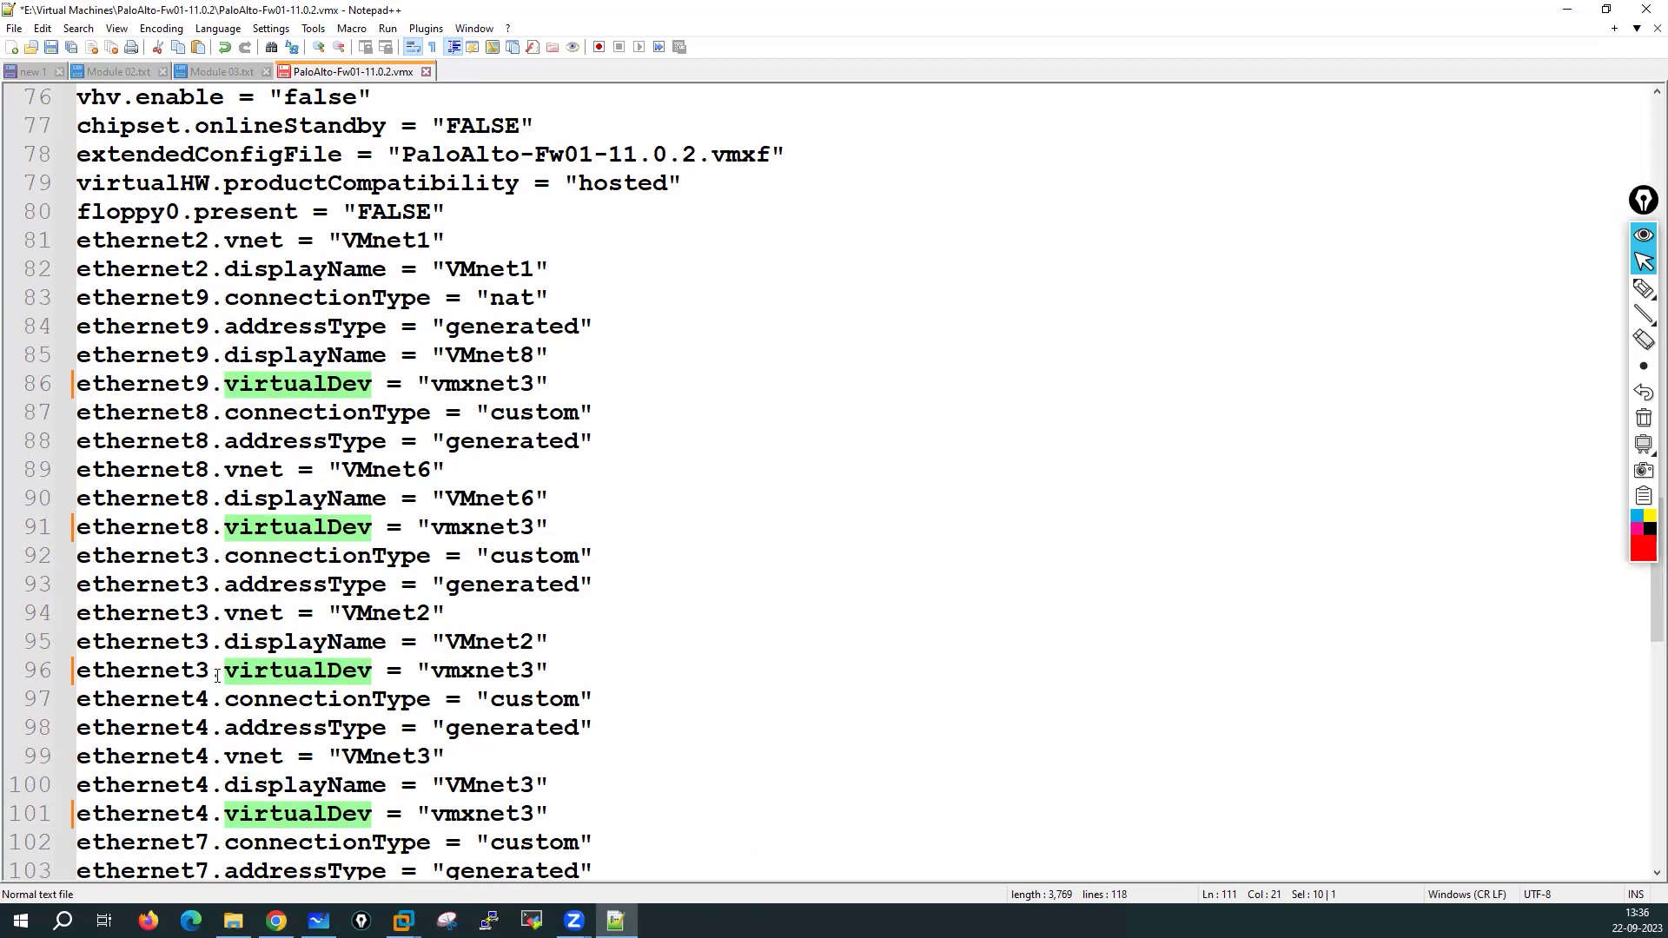
scroll(217, 677, "down", 3)
scroll(311, 257, "up", 3)
scroll(380, 241, "down", 3)
scroll(379, 238, "up", 3)
scroll(377, 234, "down", 8)
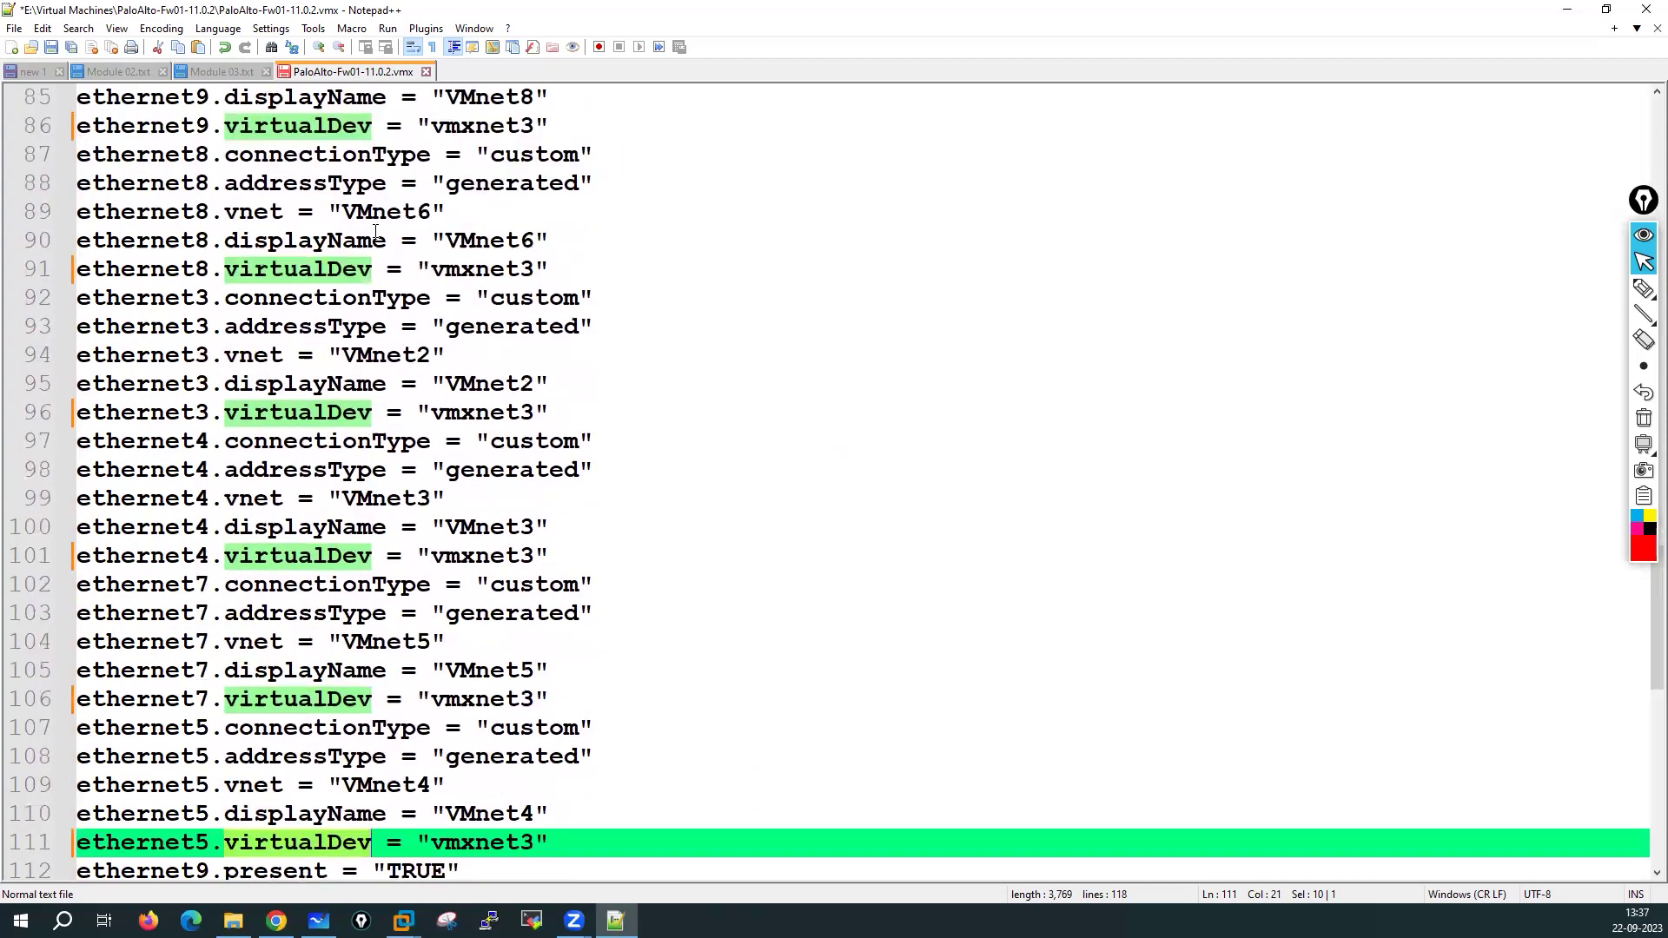
scroll(375, 232, "up", 14)
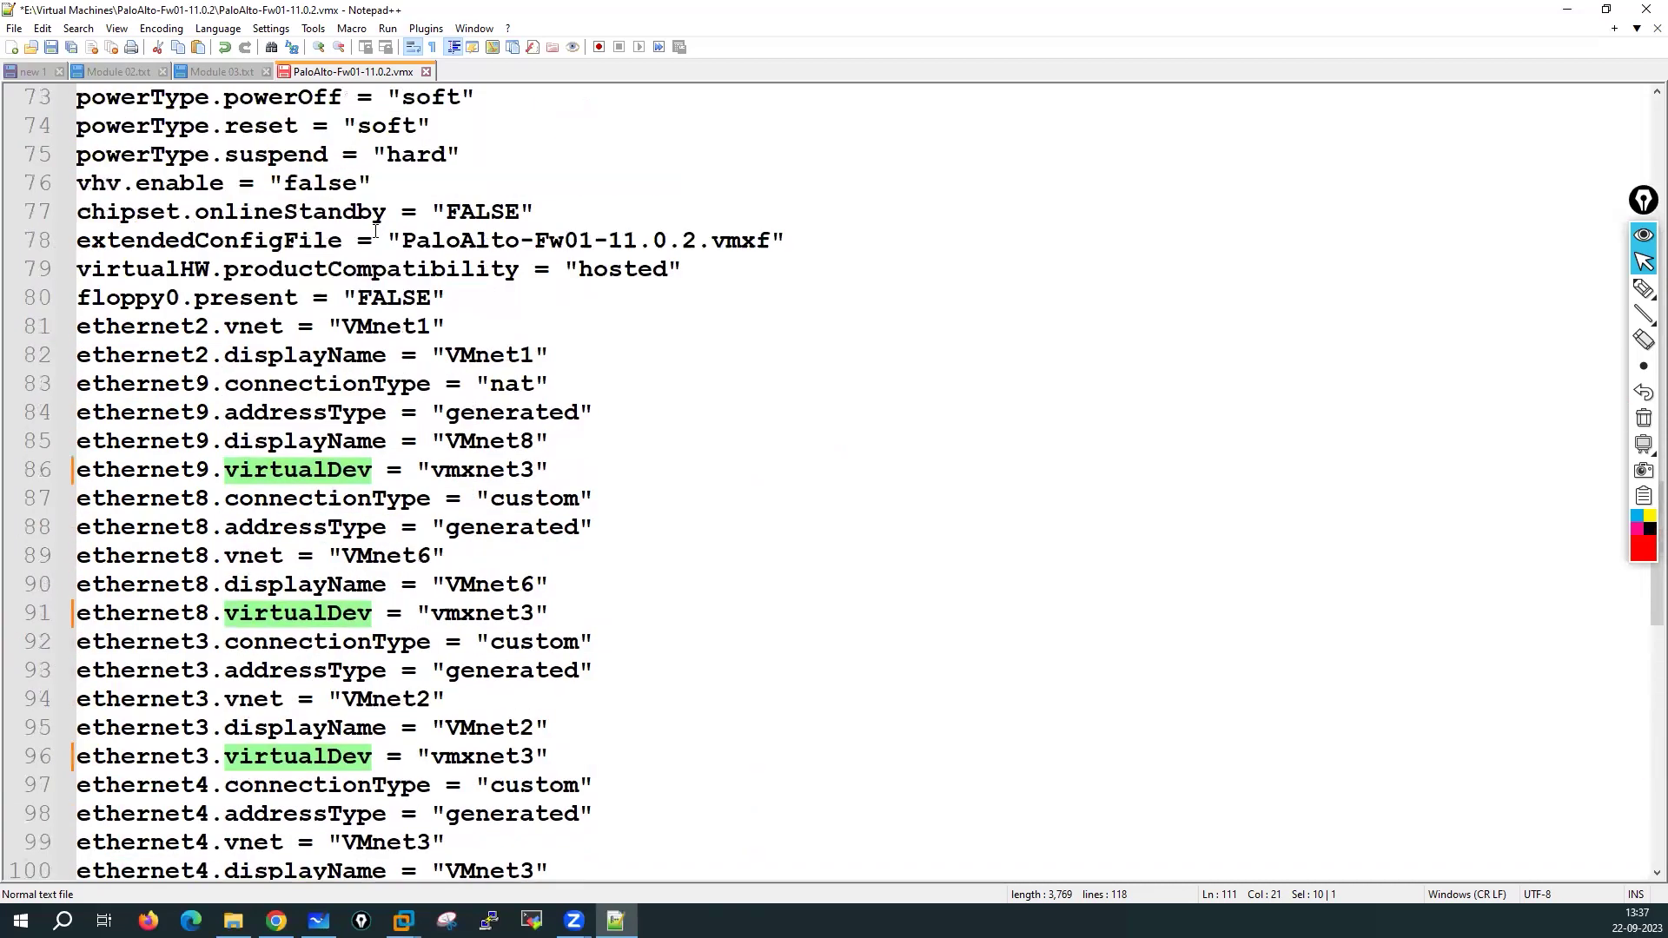
scroll(376, 232, "up", 19)
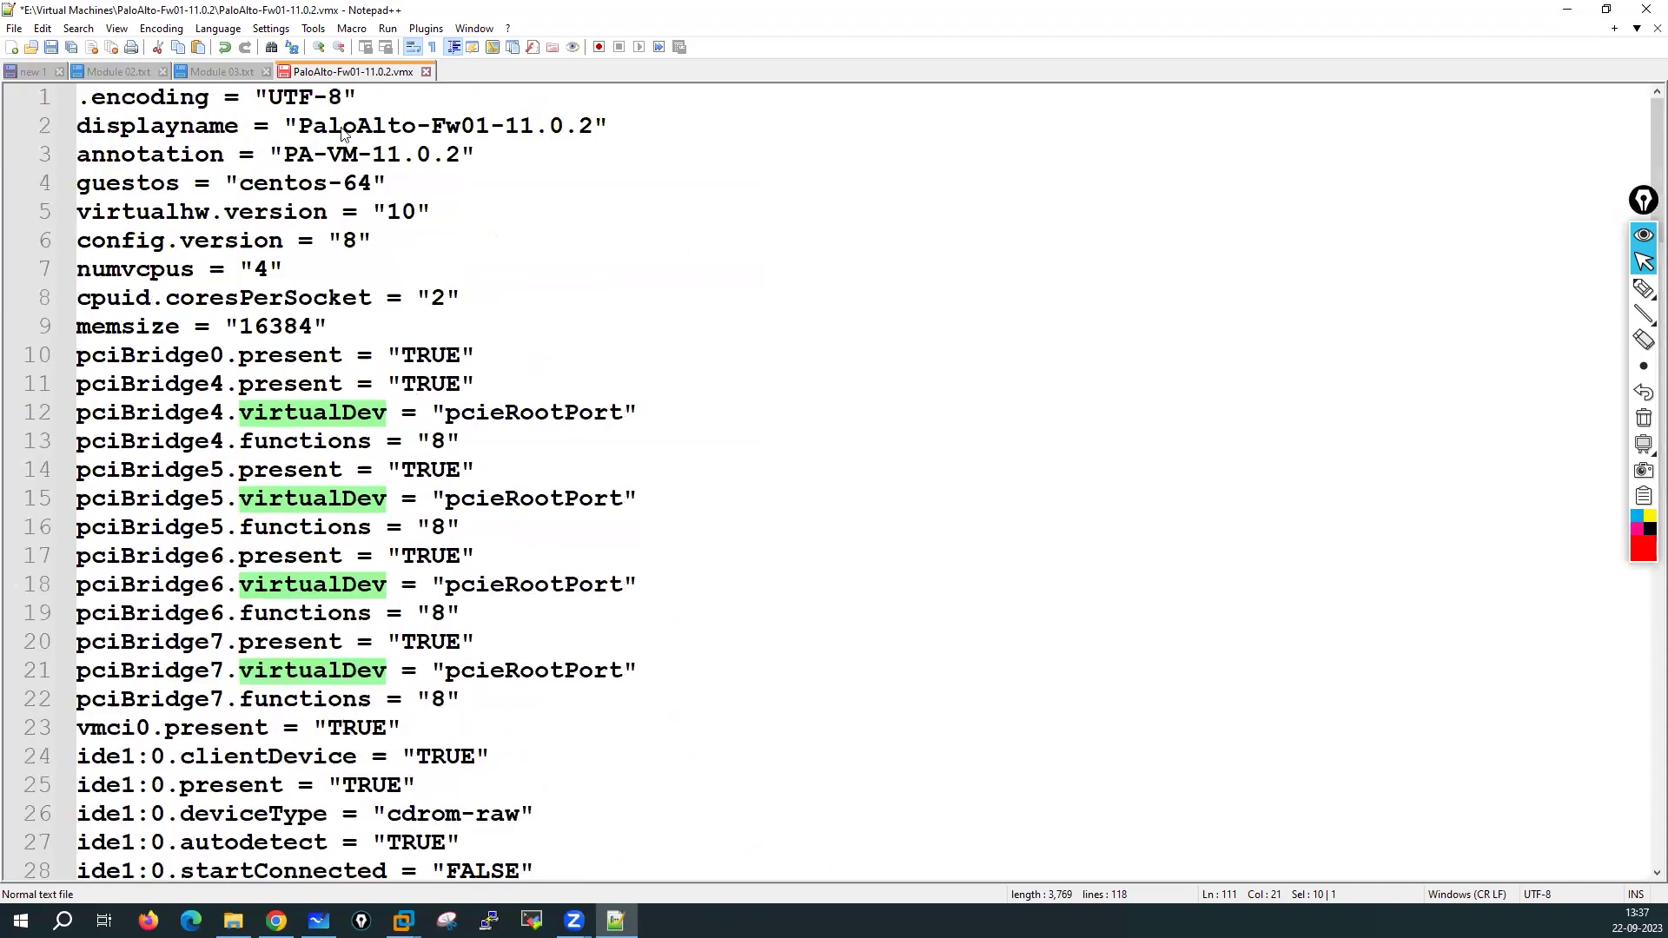
Save the edited PaloAlto-Fw01-11.0.2.vmx and close it
left_click(50, 47)
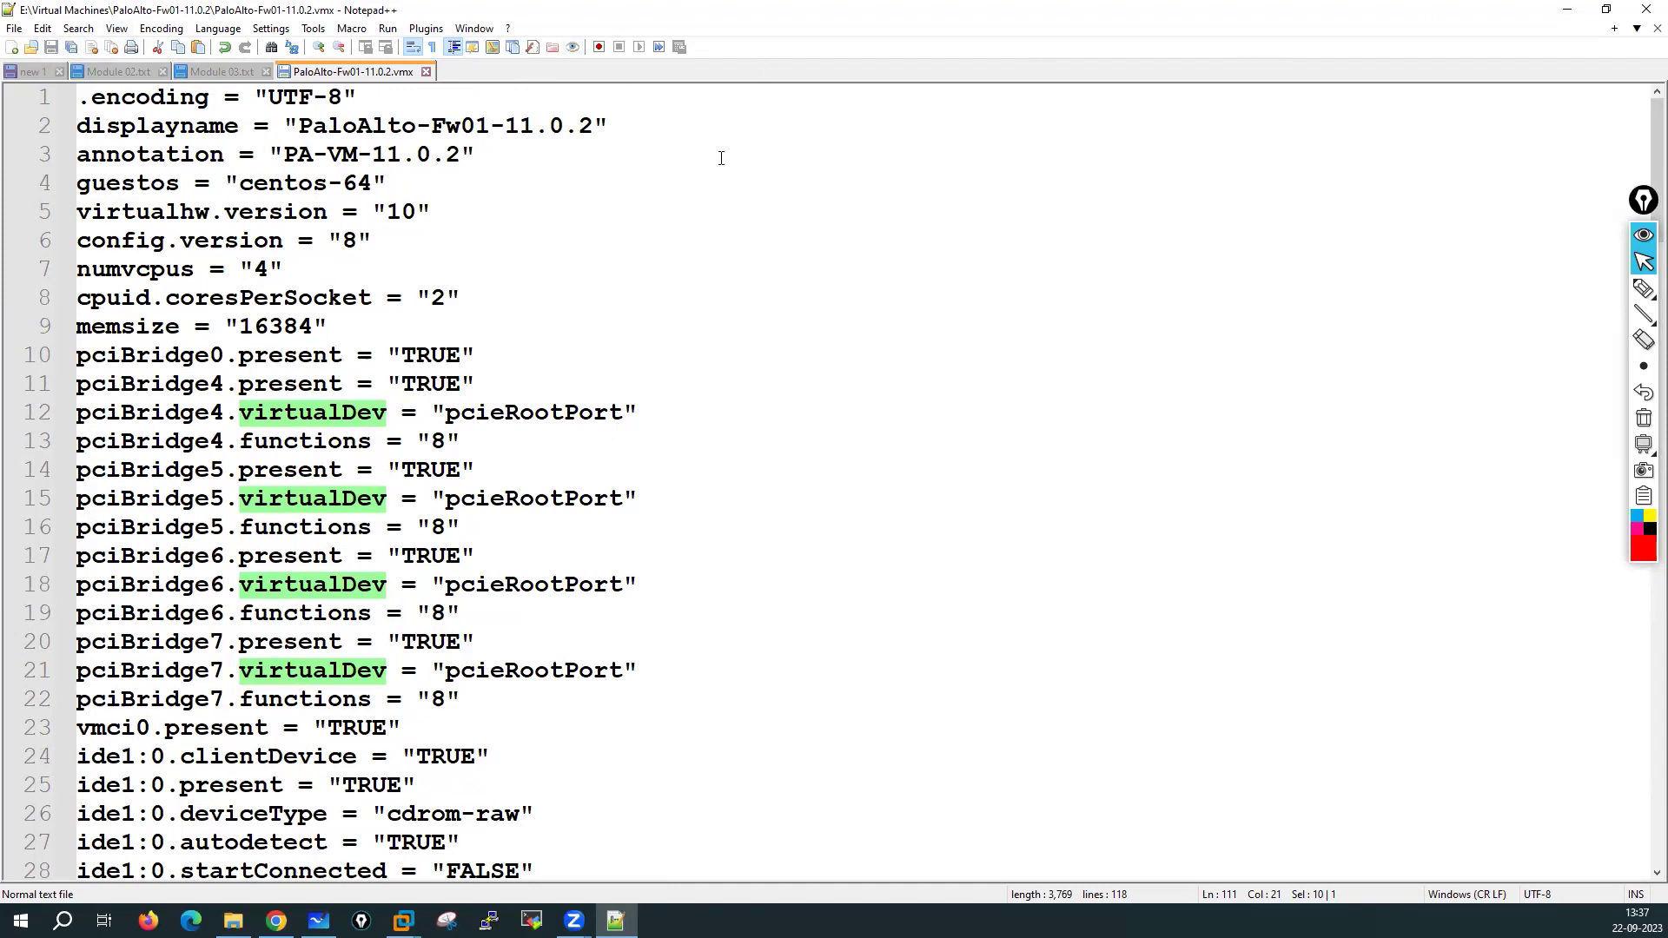
key("super+Down")
left_click(748, 131)
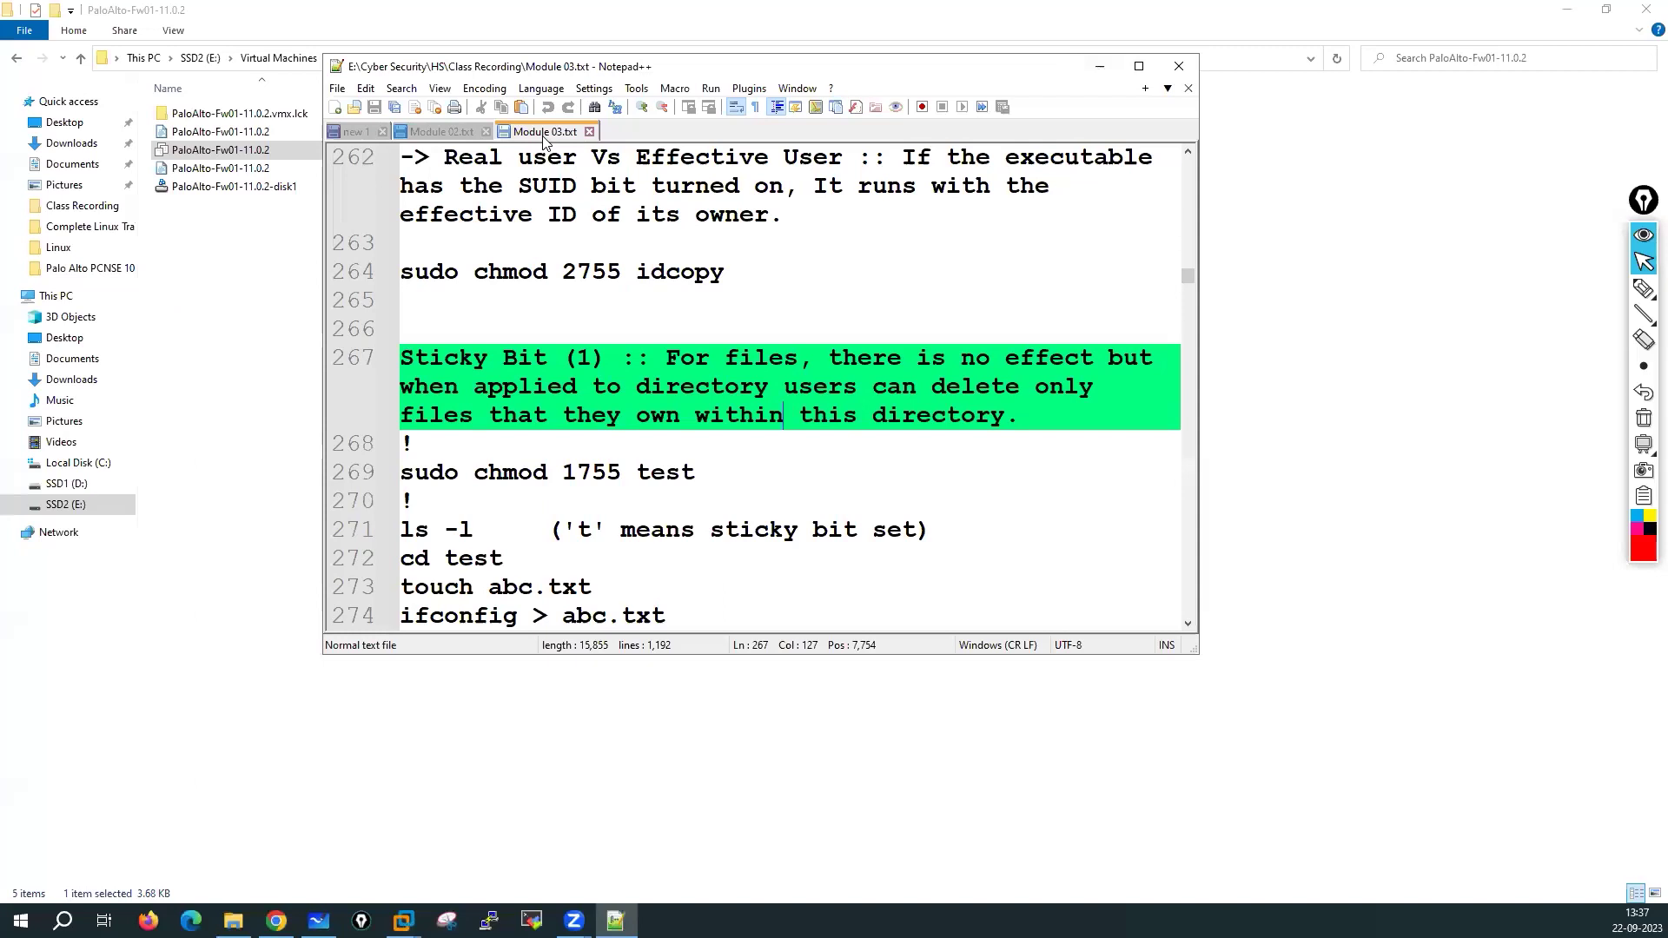
Open PaloAlto-Fw01-11.0.2.vmx in VMware Workstation from File Explorer
left_click_drag(1076, 75, 1015, 198)
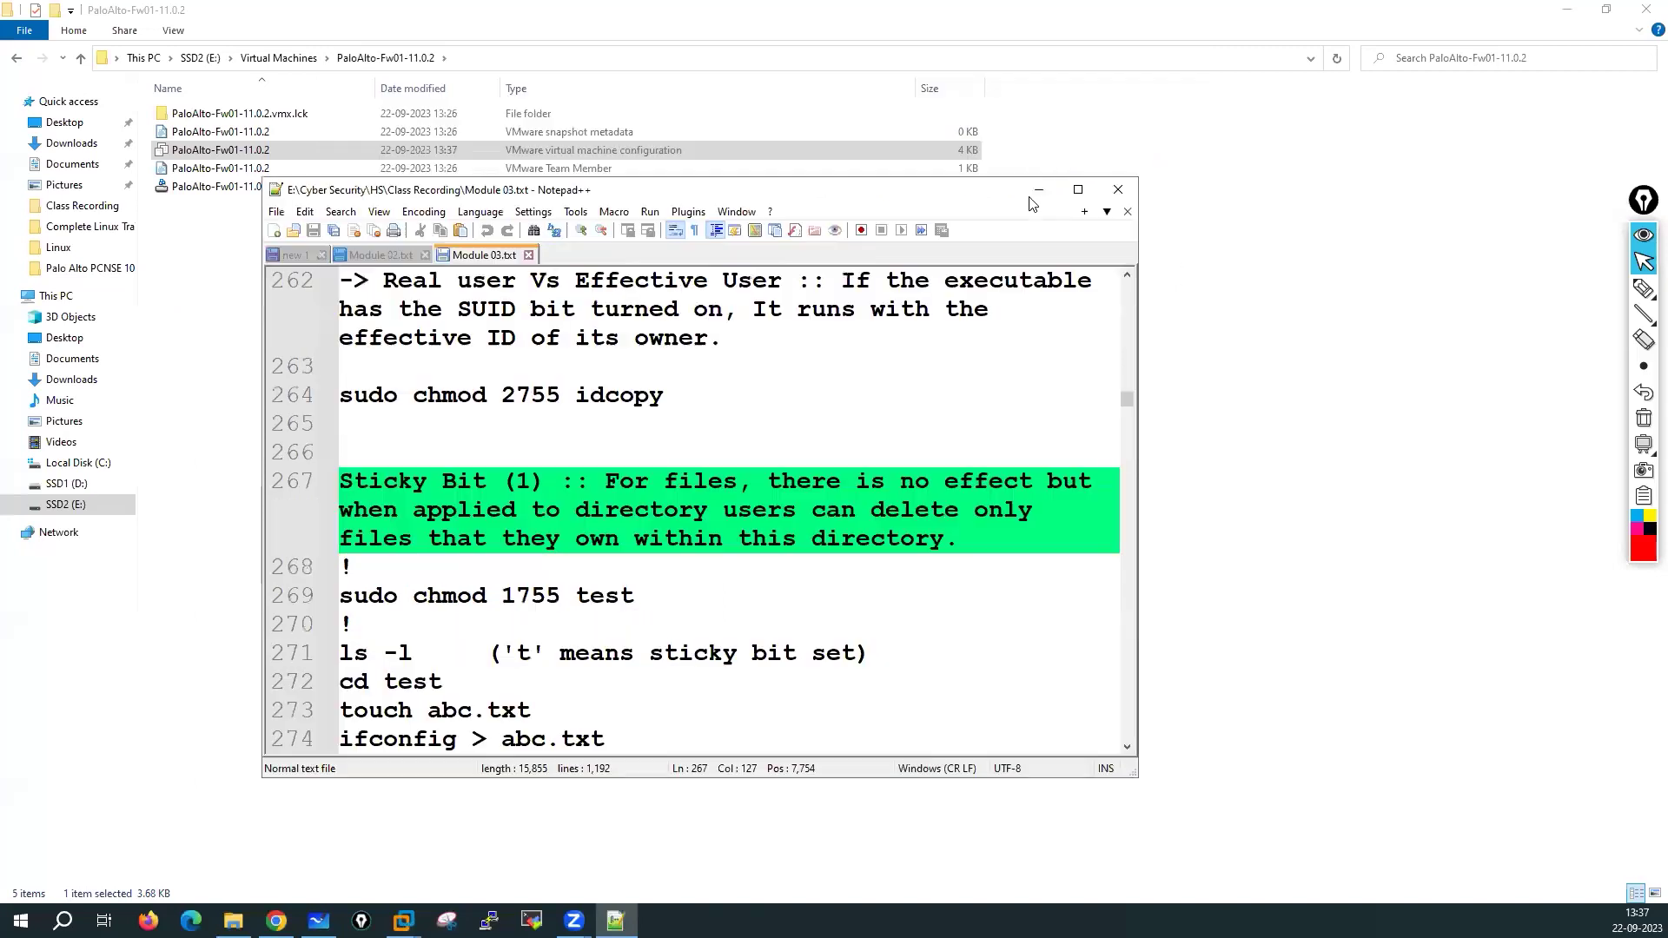
double_click(569, 261)
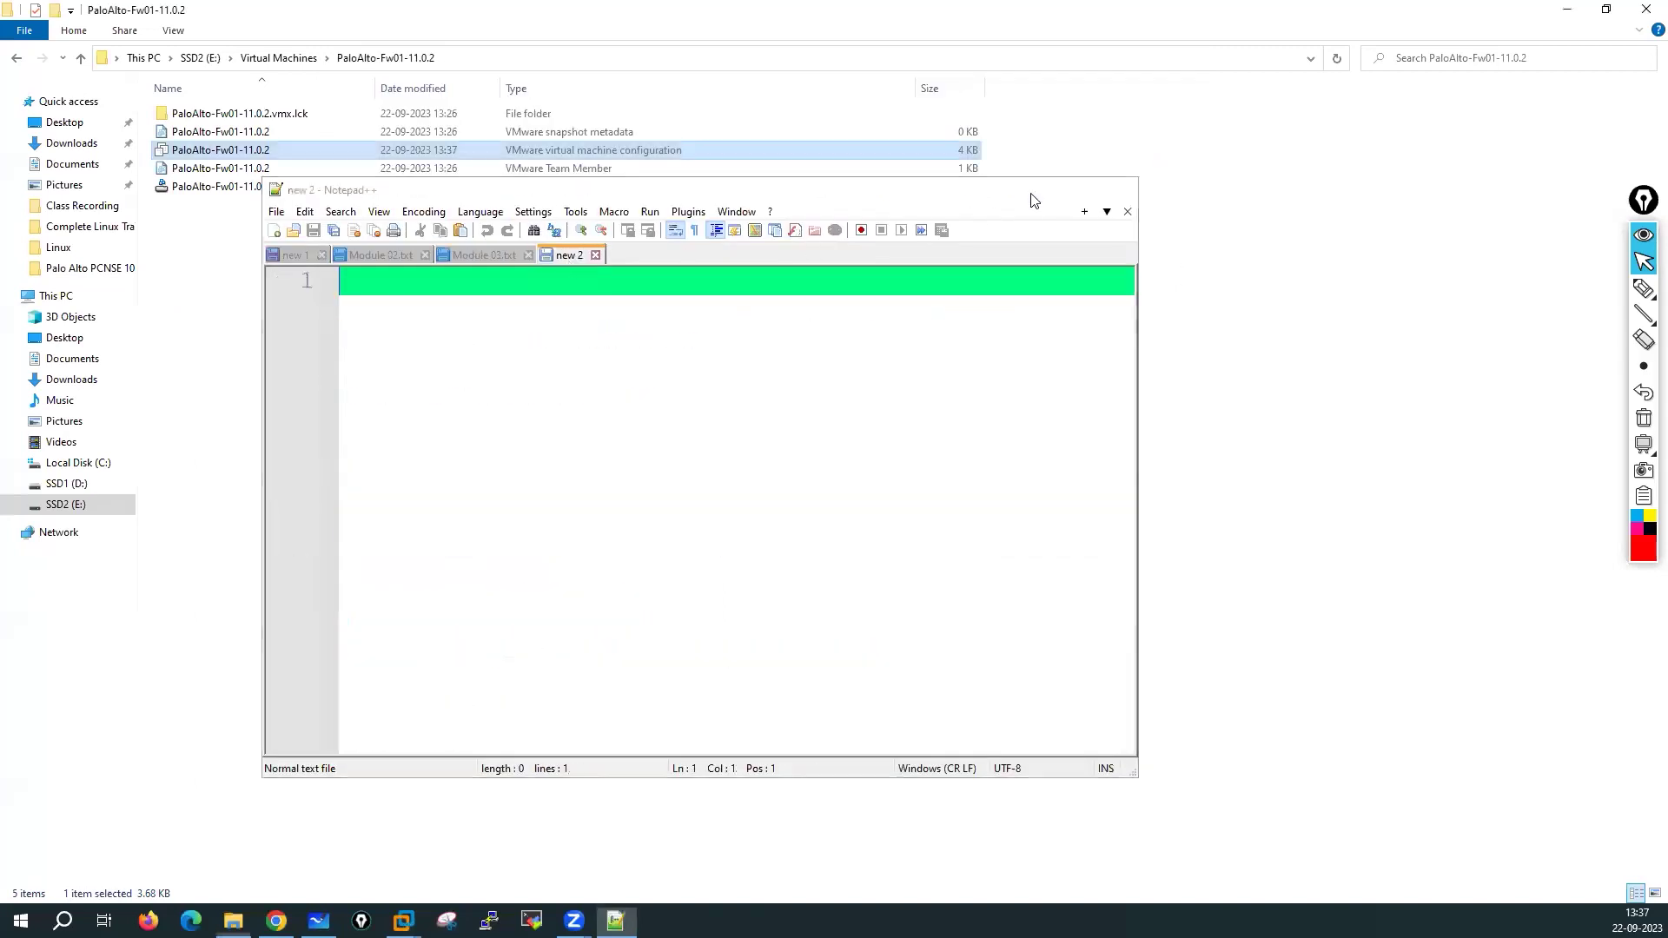
left_click(1038, 190)
left_click(315, 355)
left_click(551, 148)
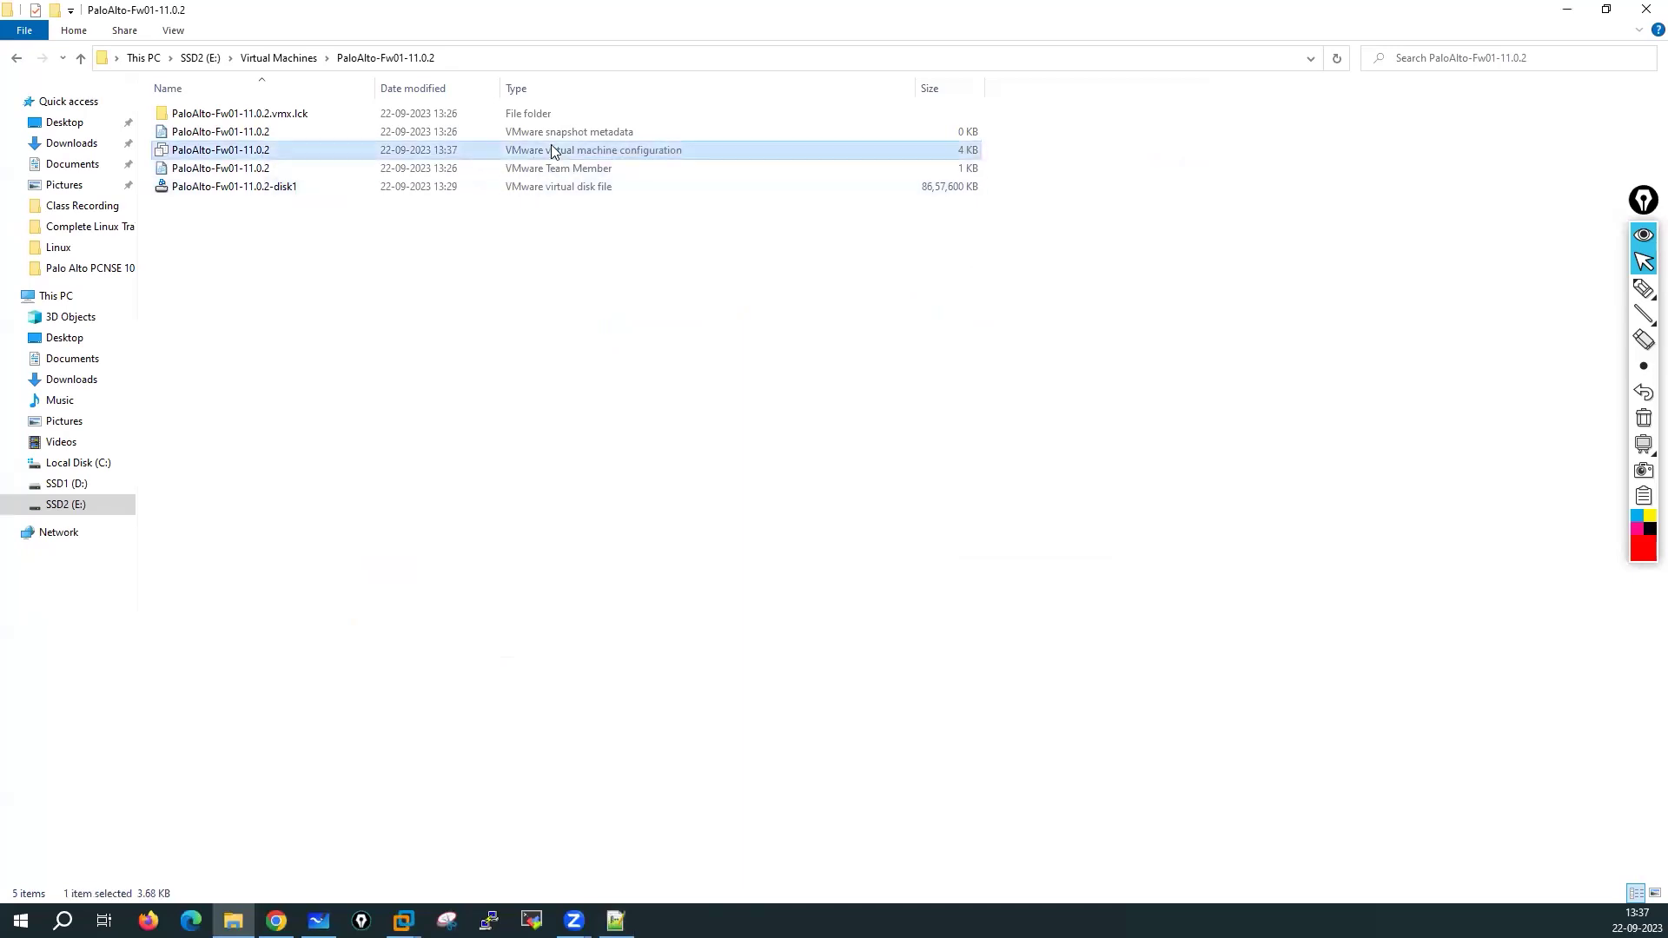
right_click(551, 146)
left_click(608, 159)
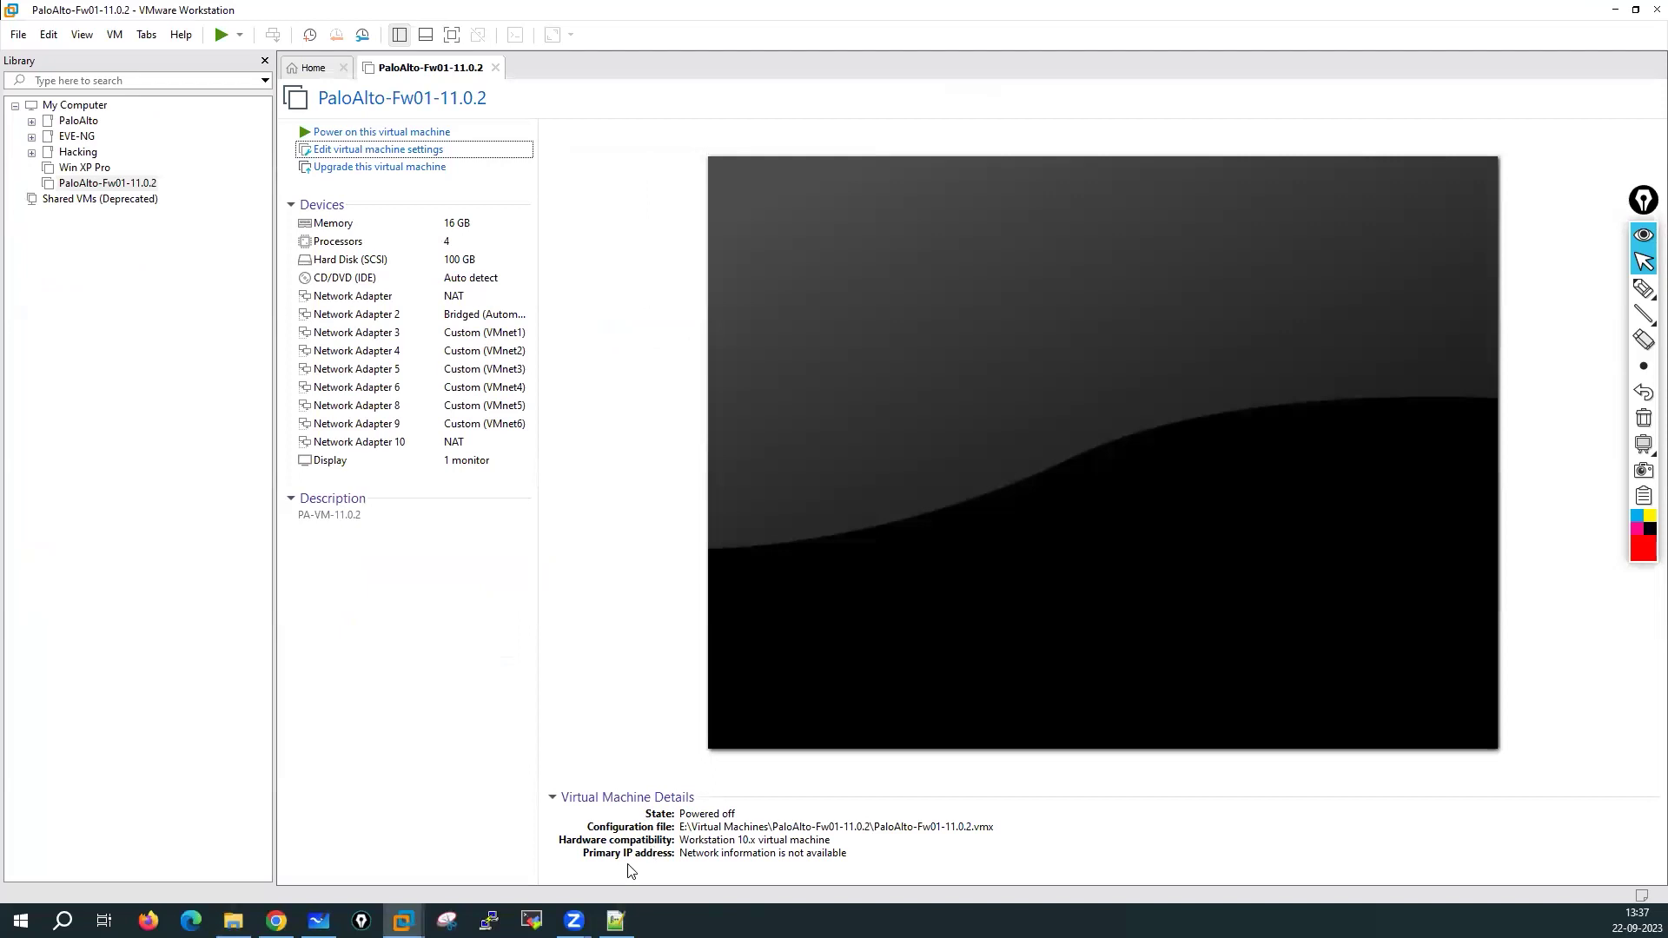
Bring the PaloAlto-Fw01-11.0.2 folder window back in File Explorer
left_click(616, 919)
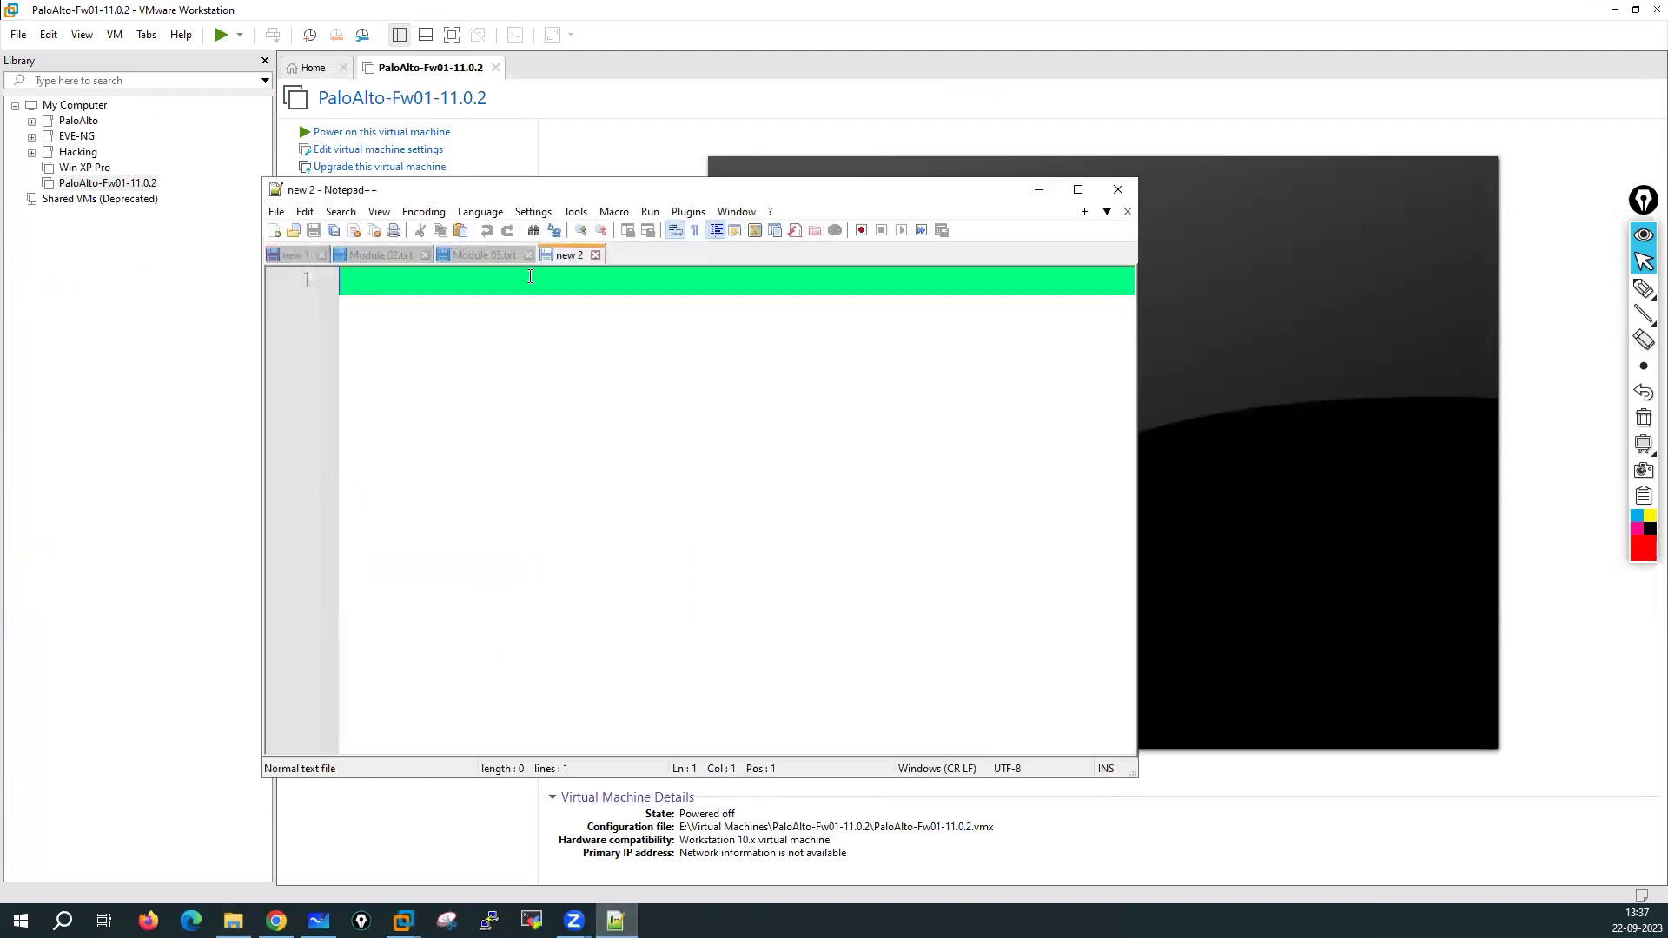
left_click(1039, 189)
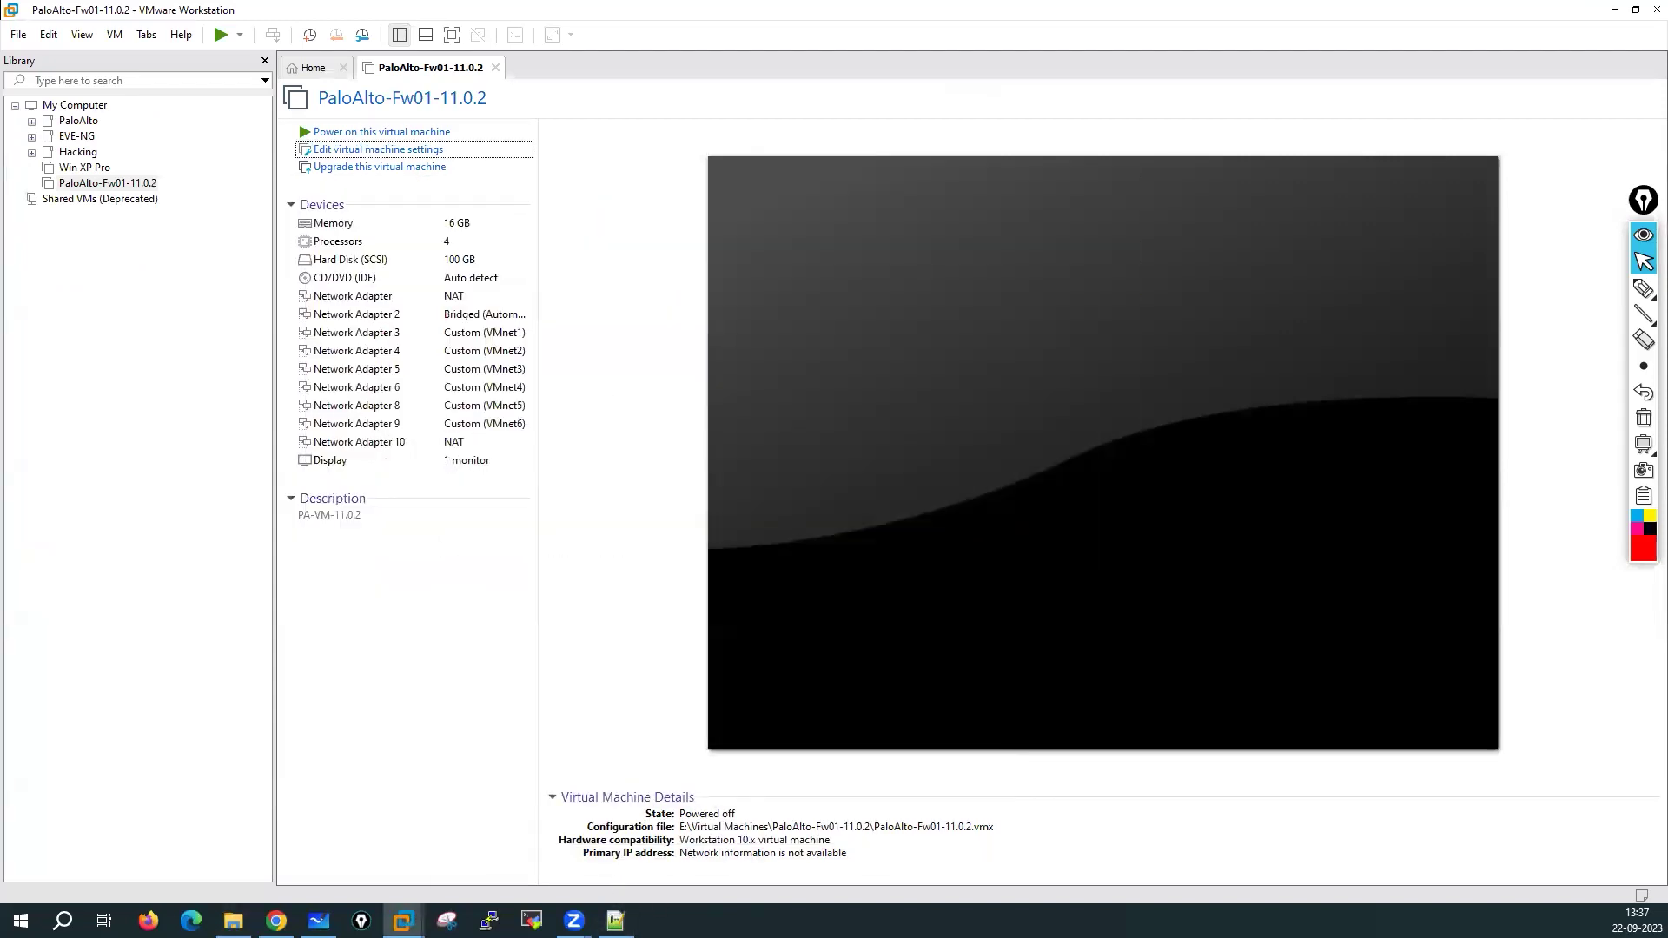
left_click(232, 920)
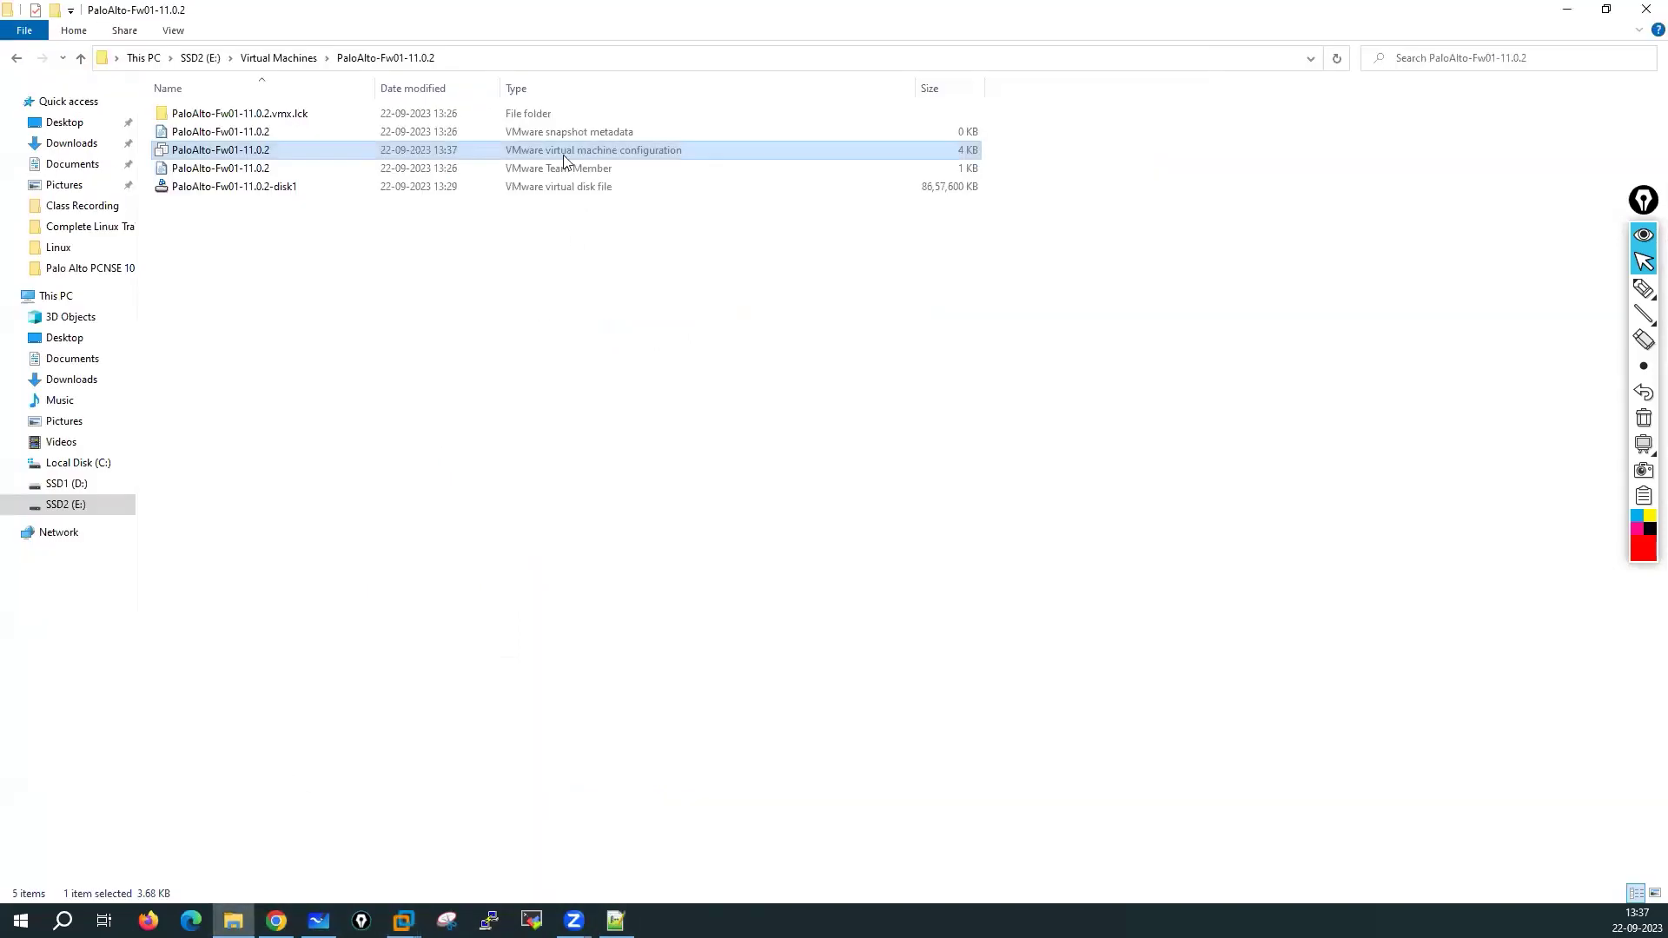
Reopen the .vmx in Notepad++, highlight the vmxnet3 entries down to ethernet9, and close it
right_click(563, 151)
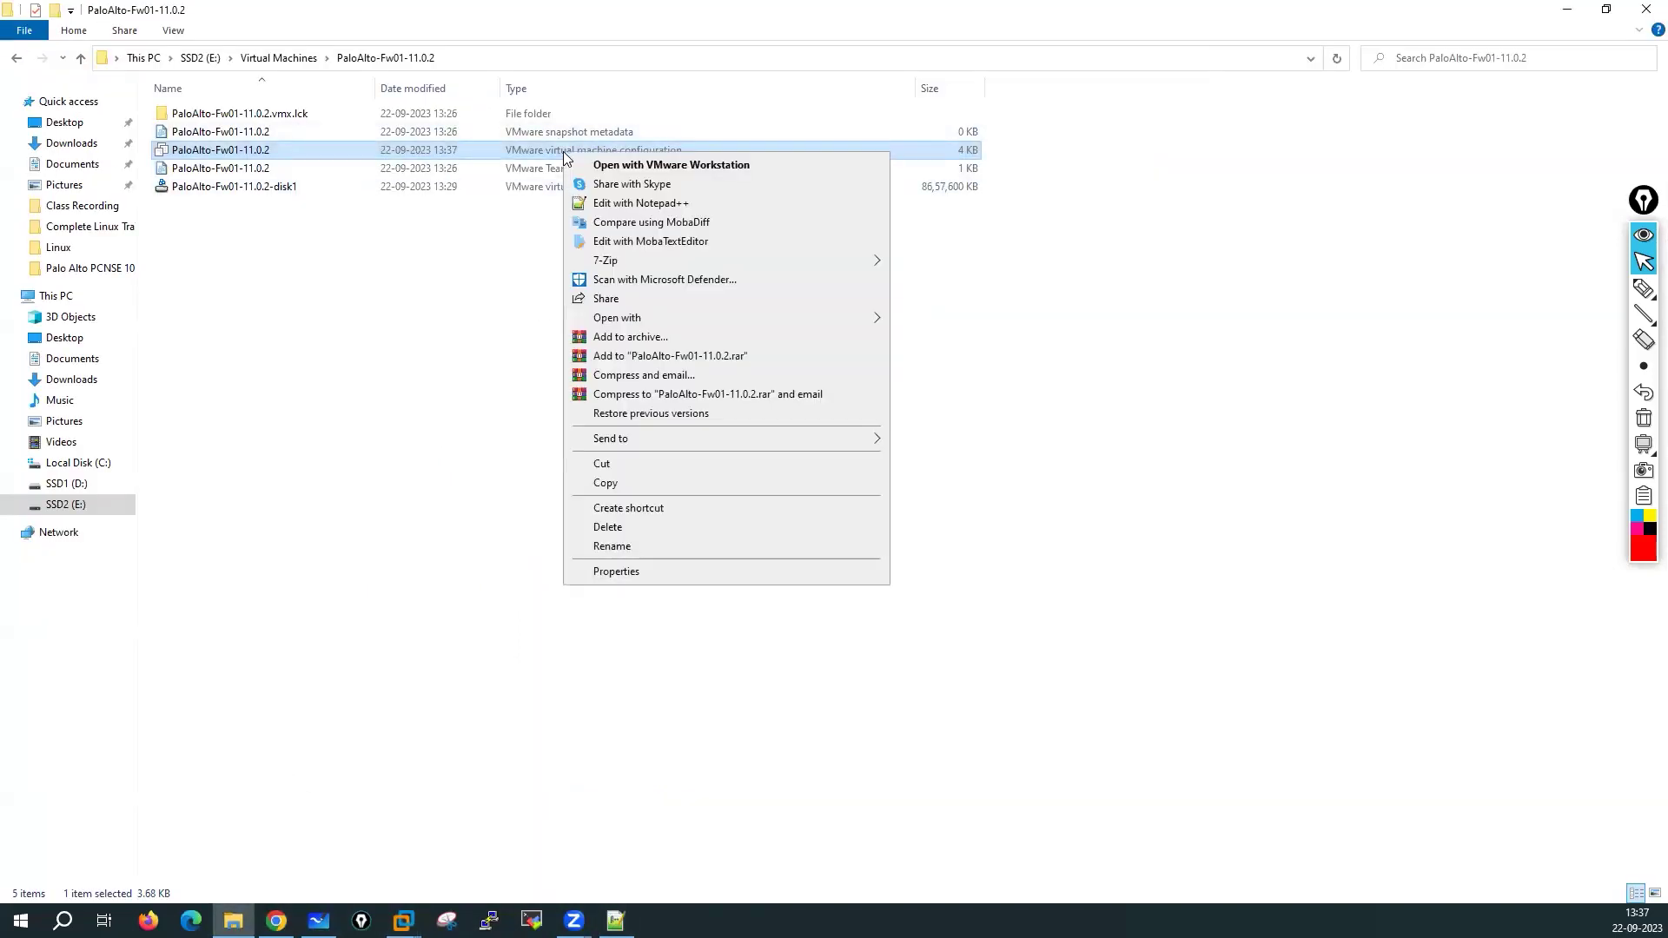
left_click(645, 207)
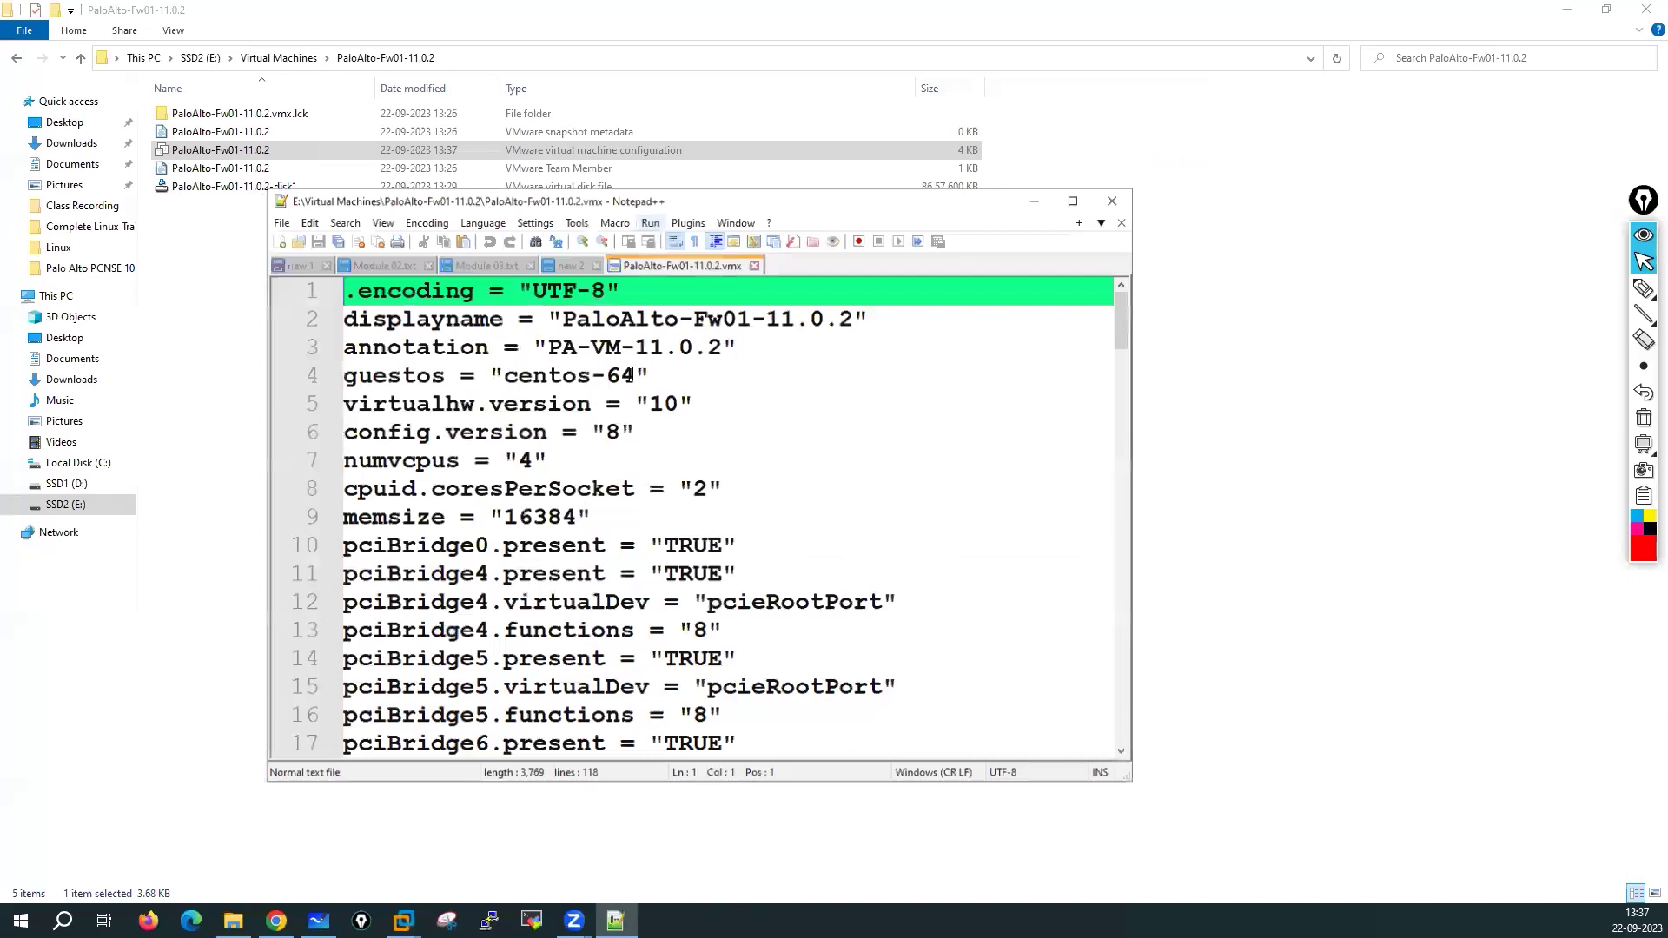
scroll(667, 504, "down", 4)
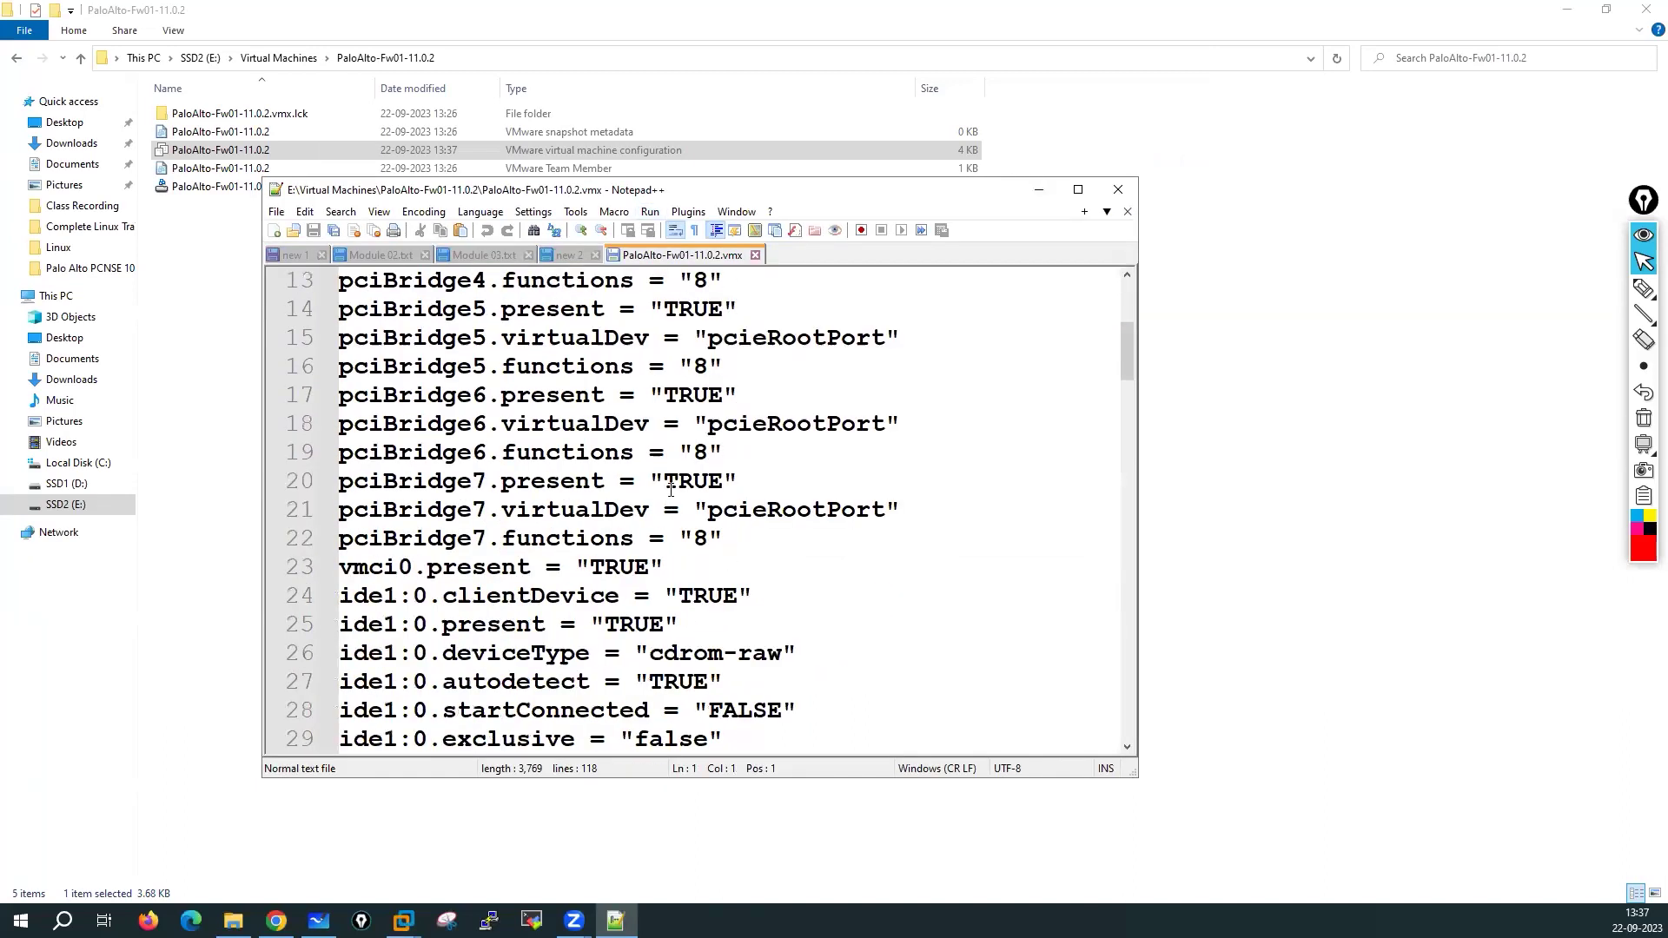
left_click(1077, 189)
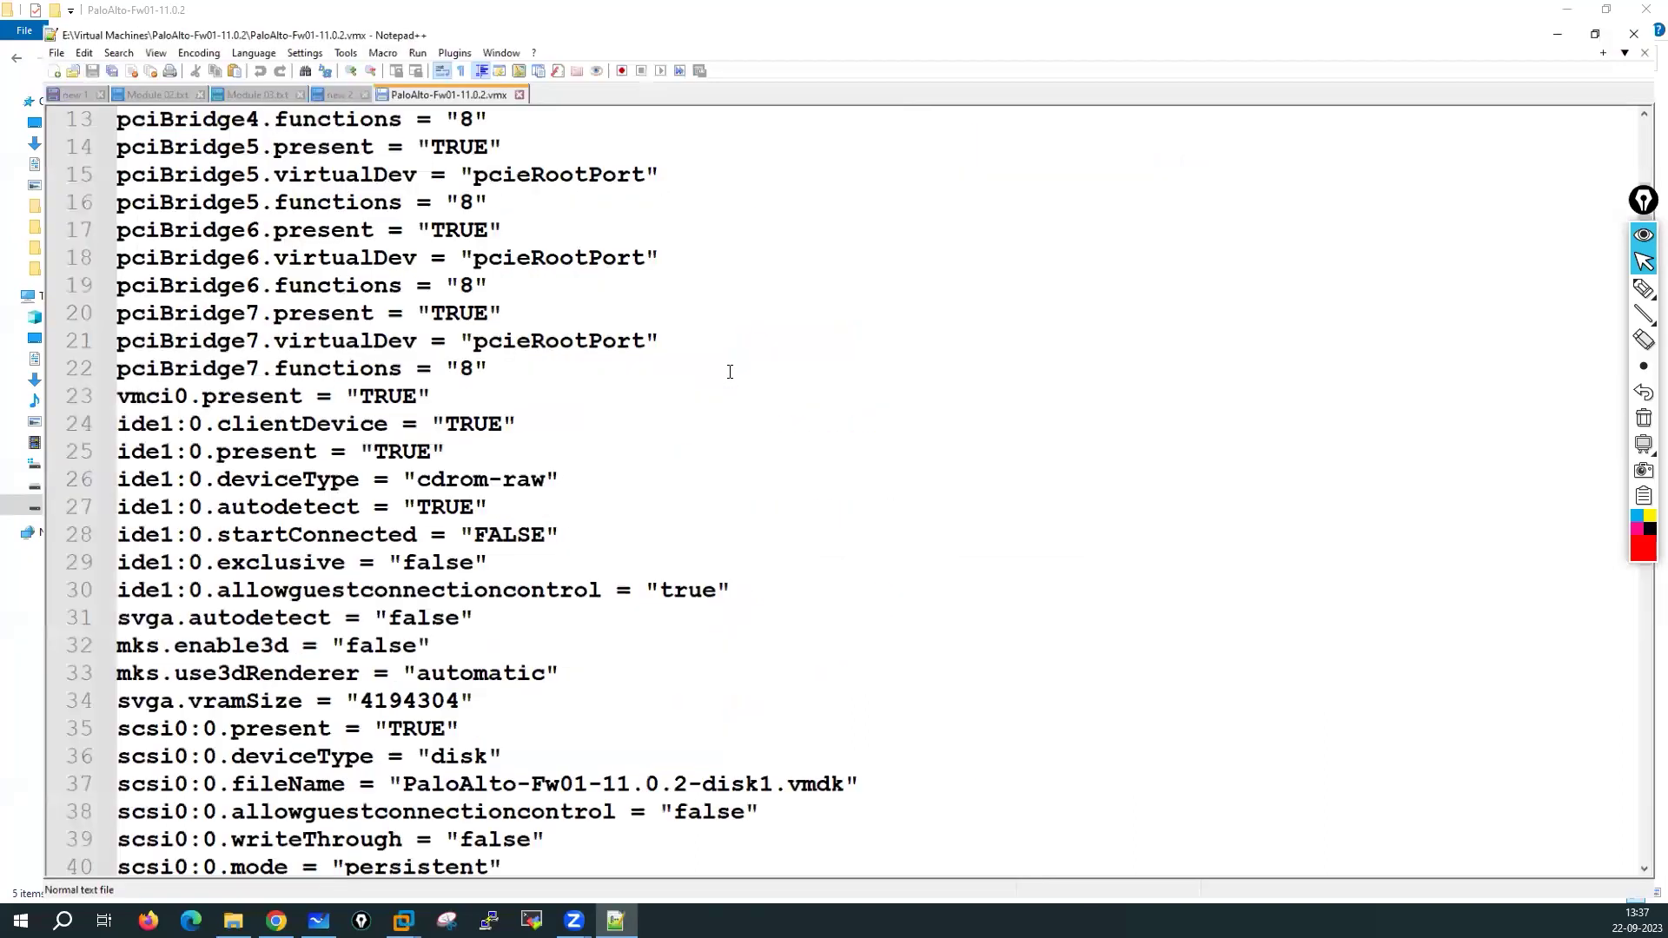
scroll(411, 576, "down", 6)
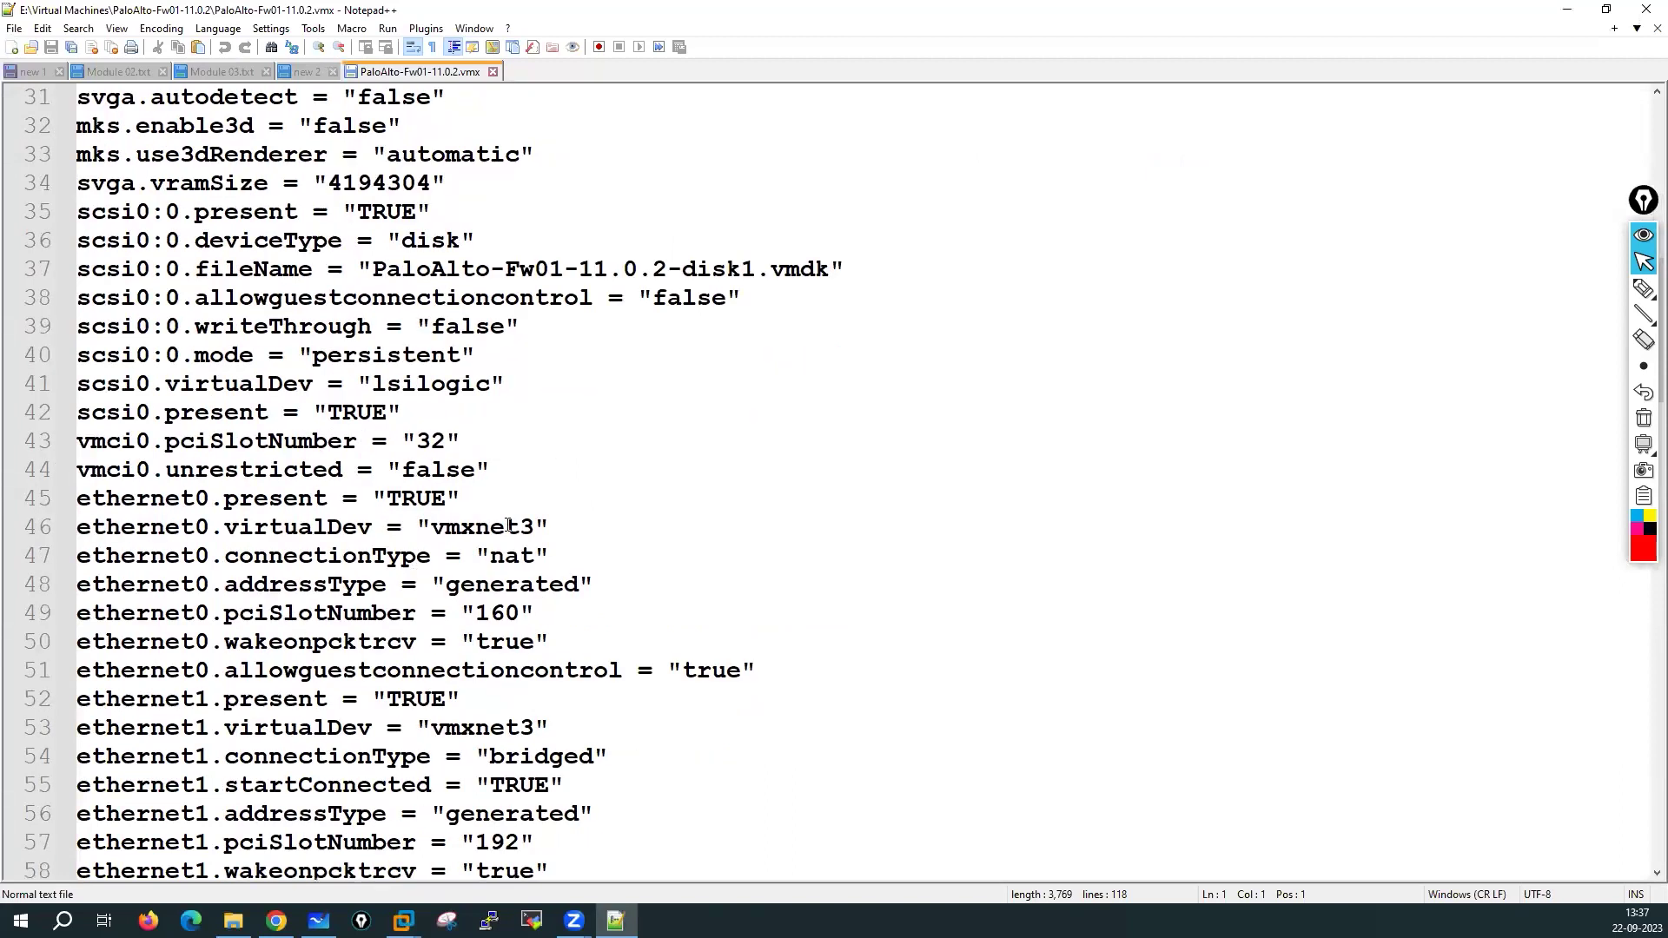
double_click(508, 525)
scroll(752, 497, "down", 9)
scroll(752, 497, "down", 9)
scroll(509, 753, "down", 5)
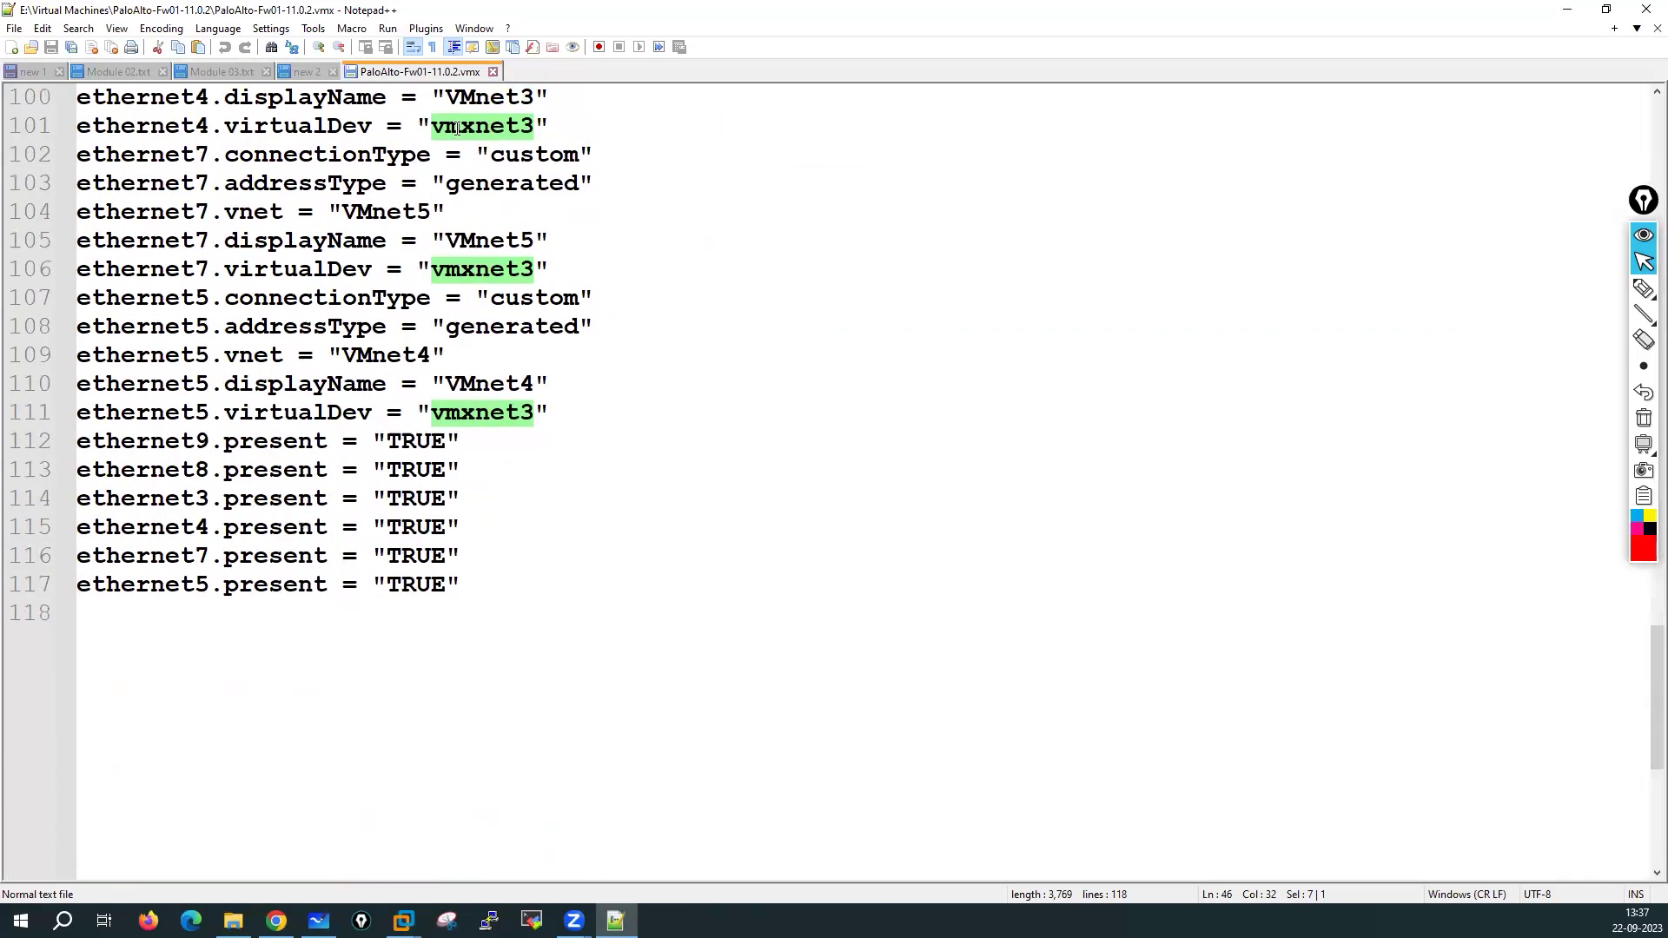
left_click(493, 72)
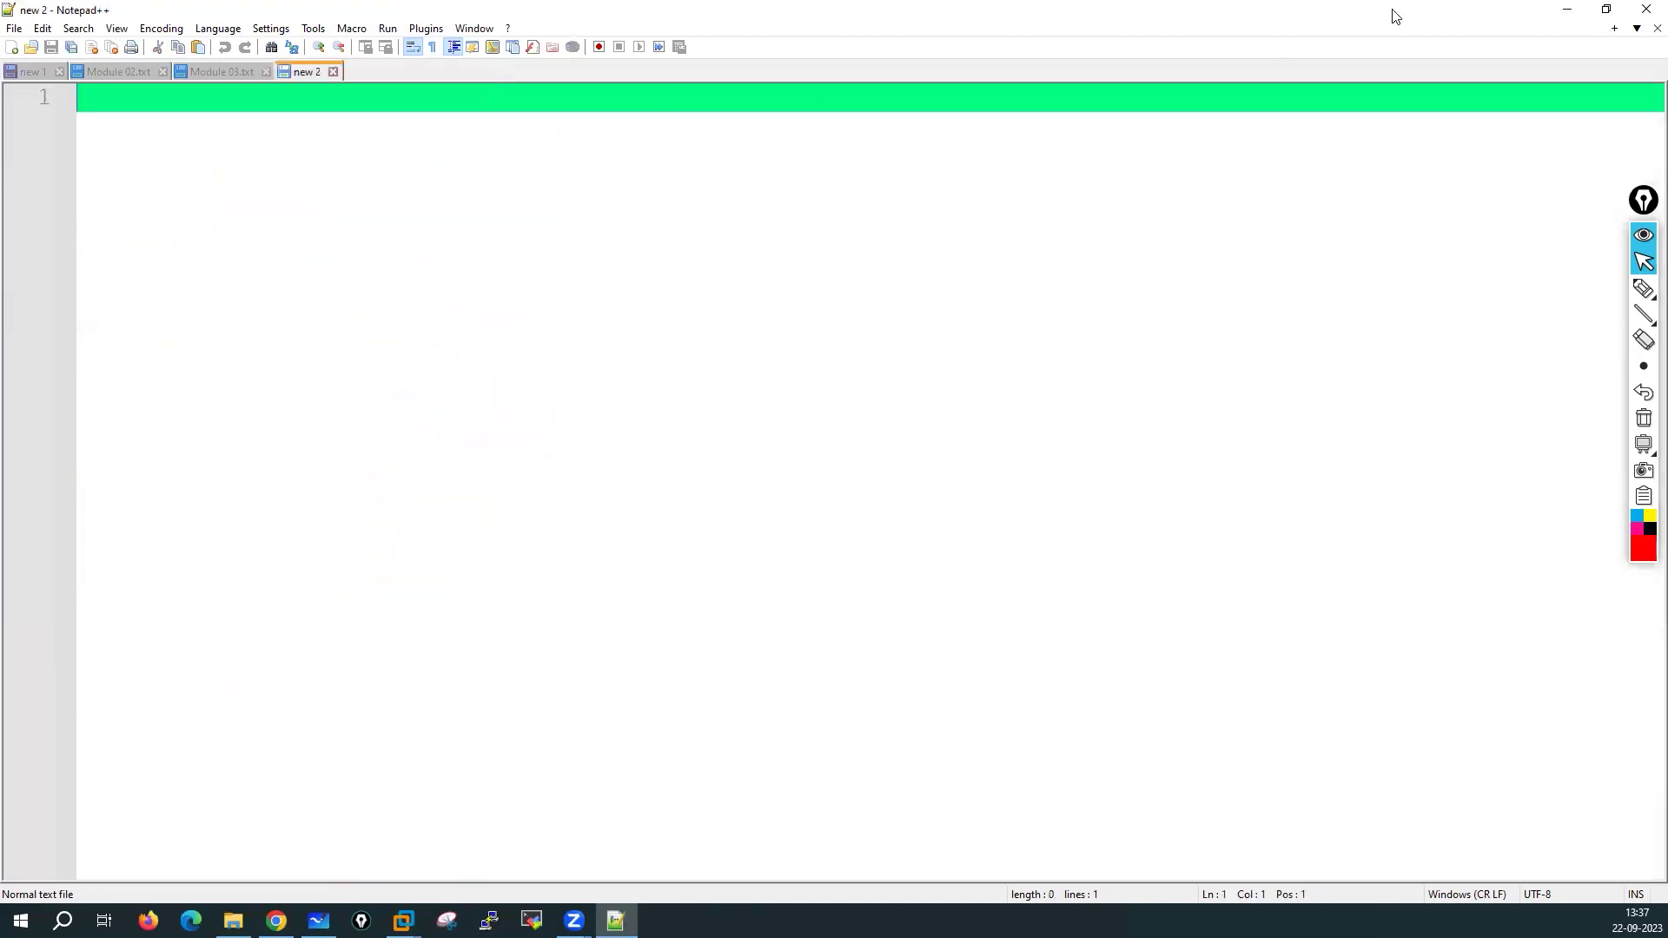
left_click(1566, 10)
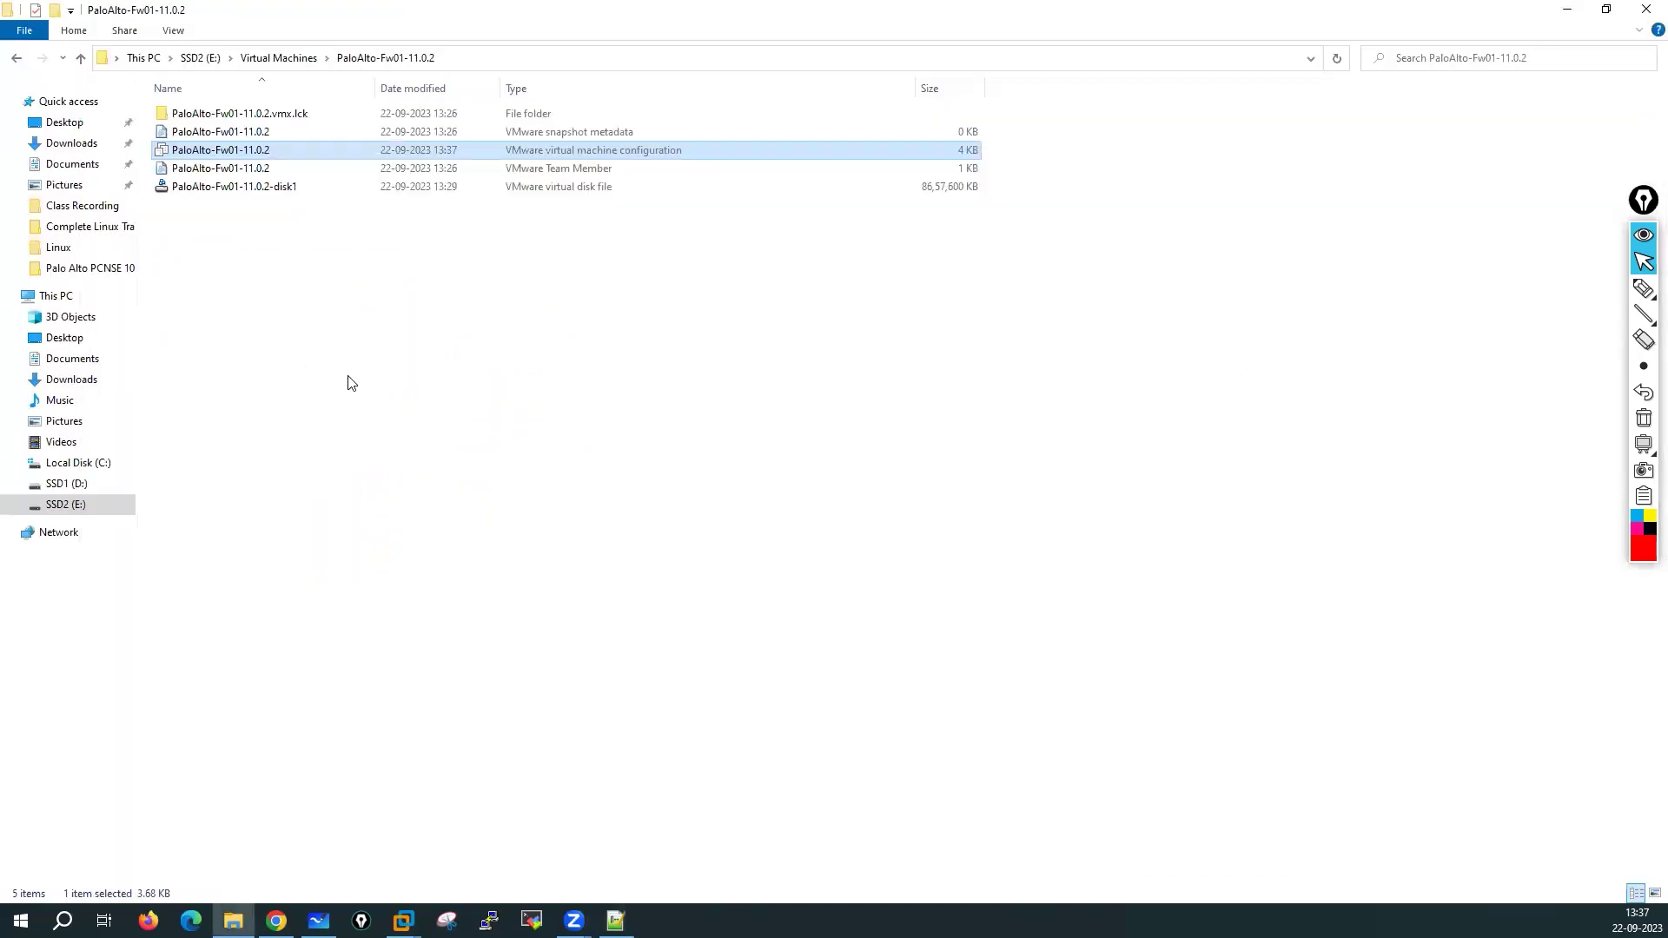
Power on PaloAlto-Fw01-11.0.2 and underline the PanOS bootloader welcome message in red
left_click(1567, 10)
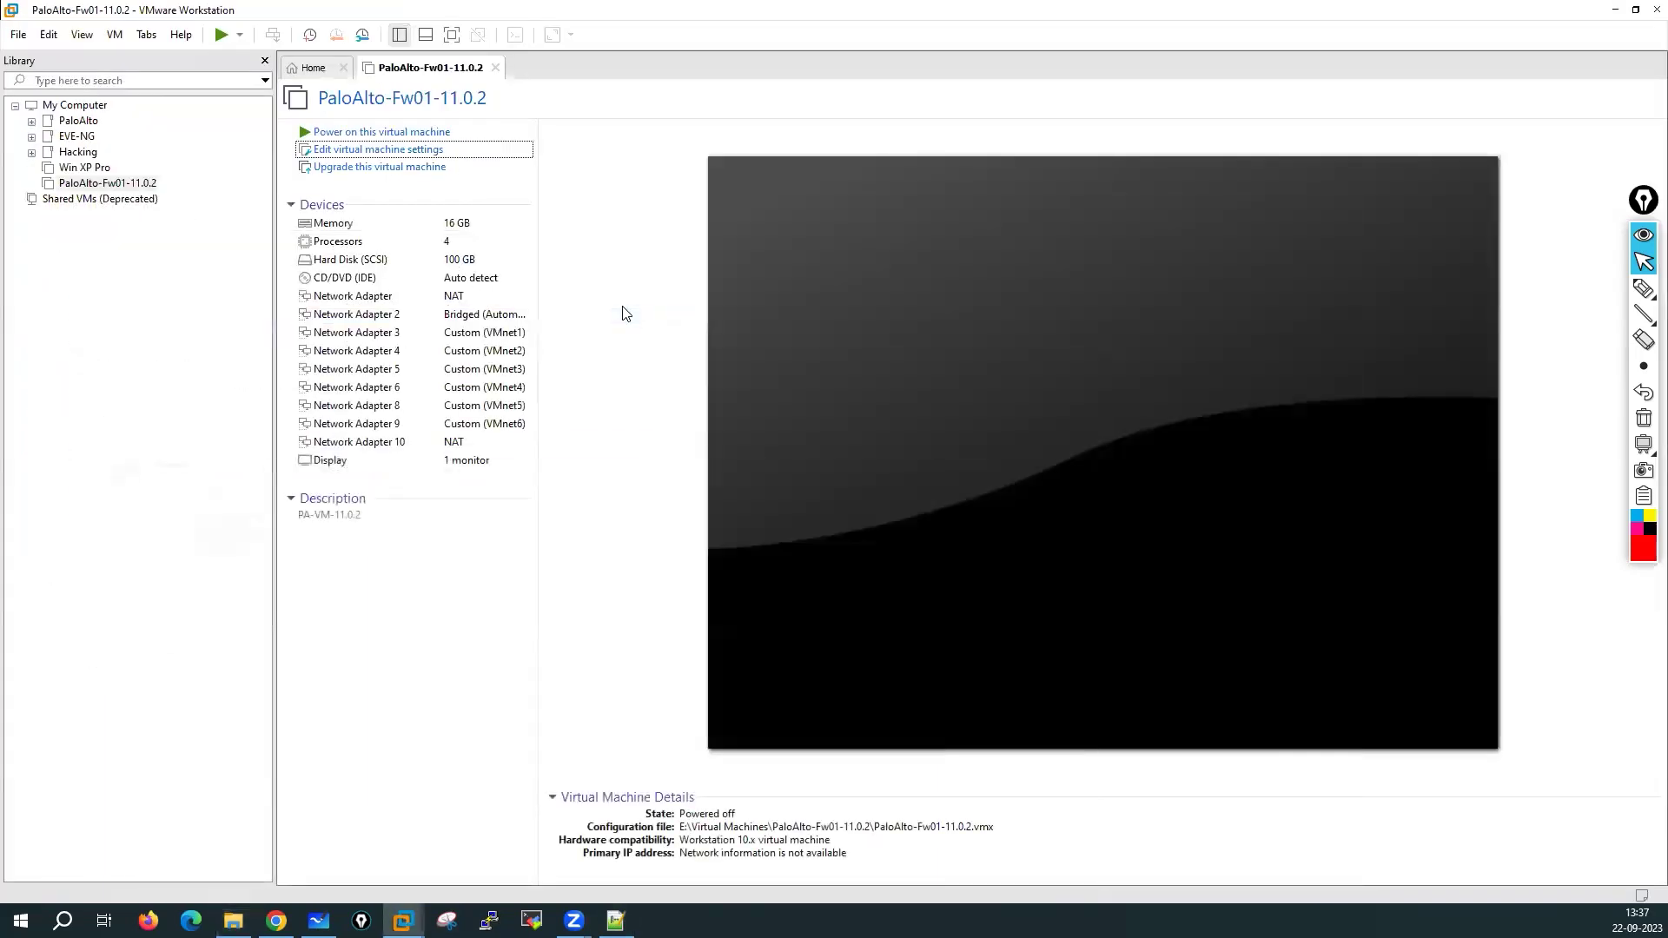
left_click(418, 132)
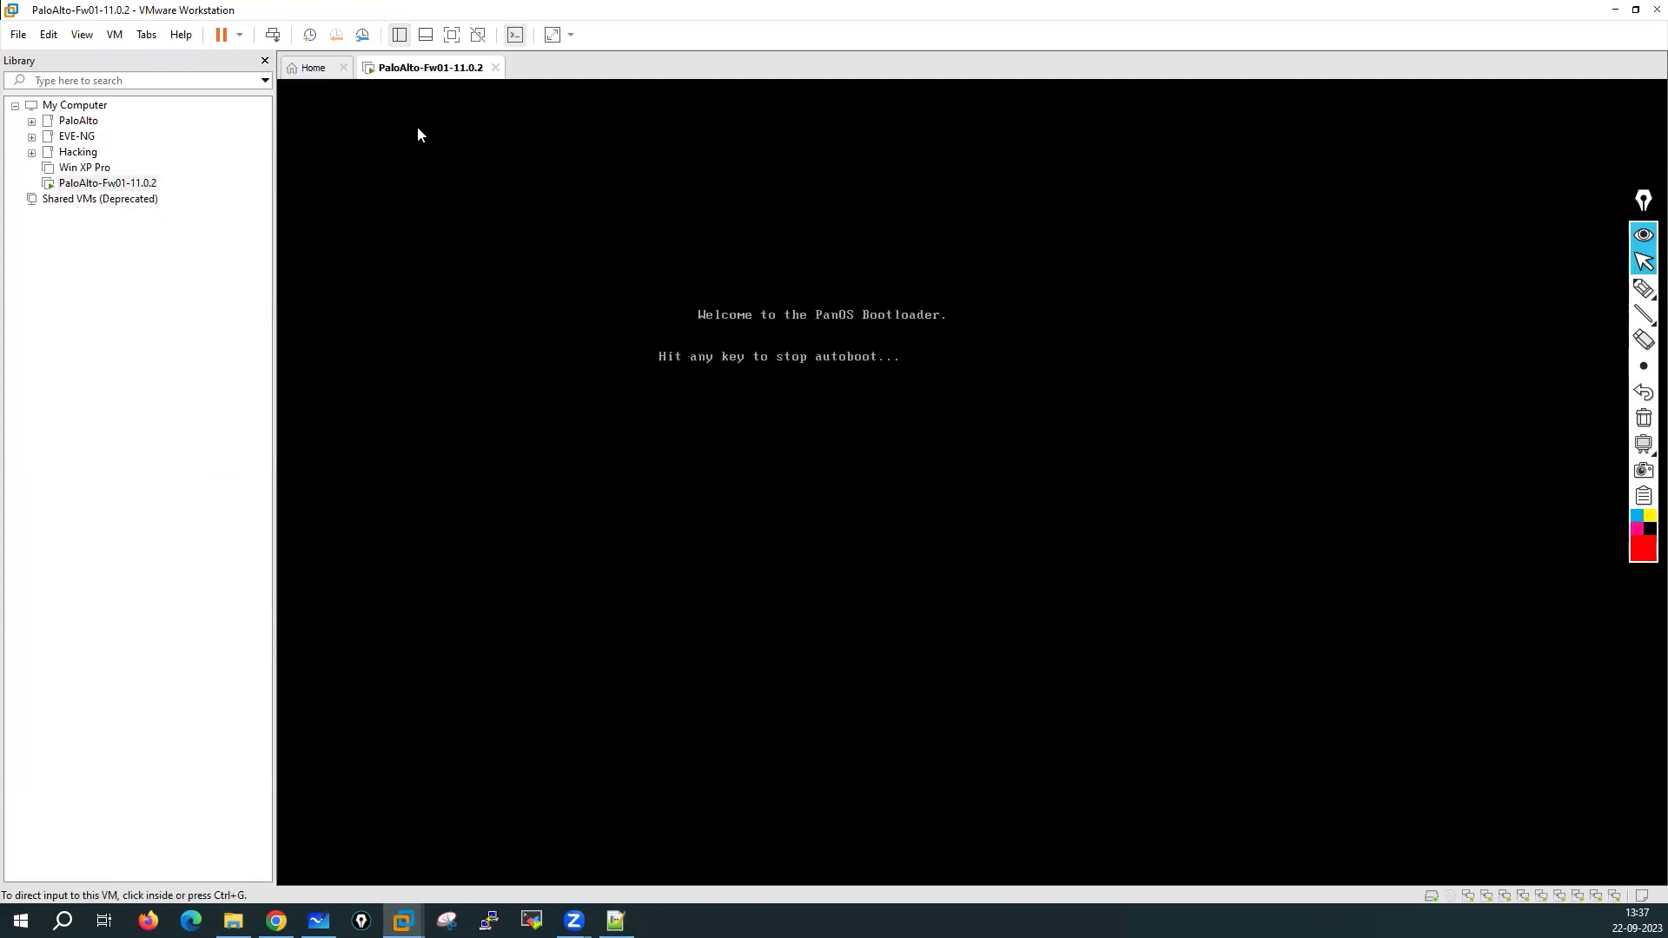
left_click(1641, 289)
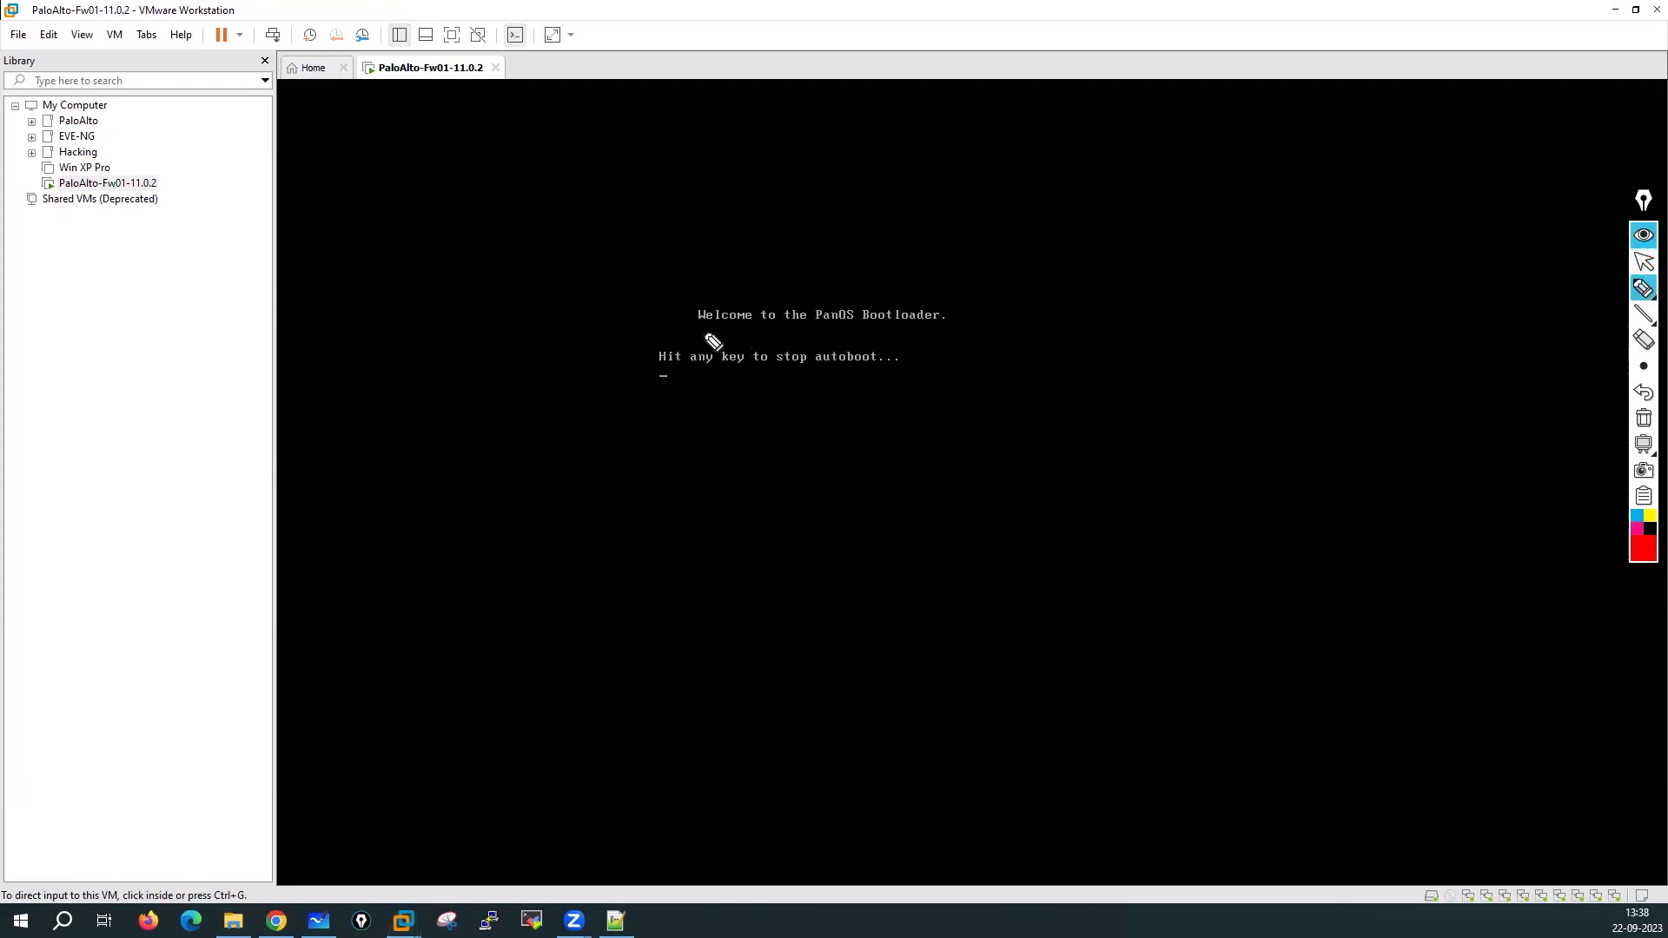
left_click_drag(689, 332, 973, 338)
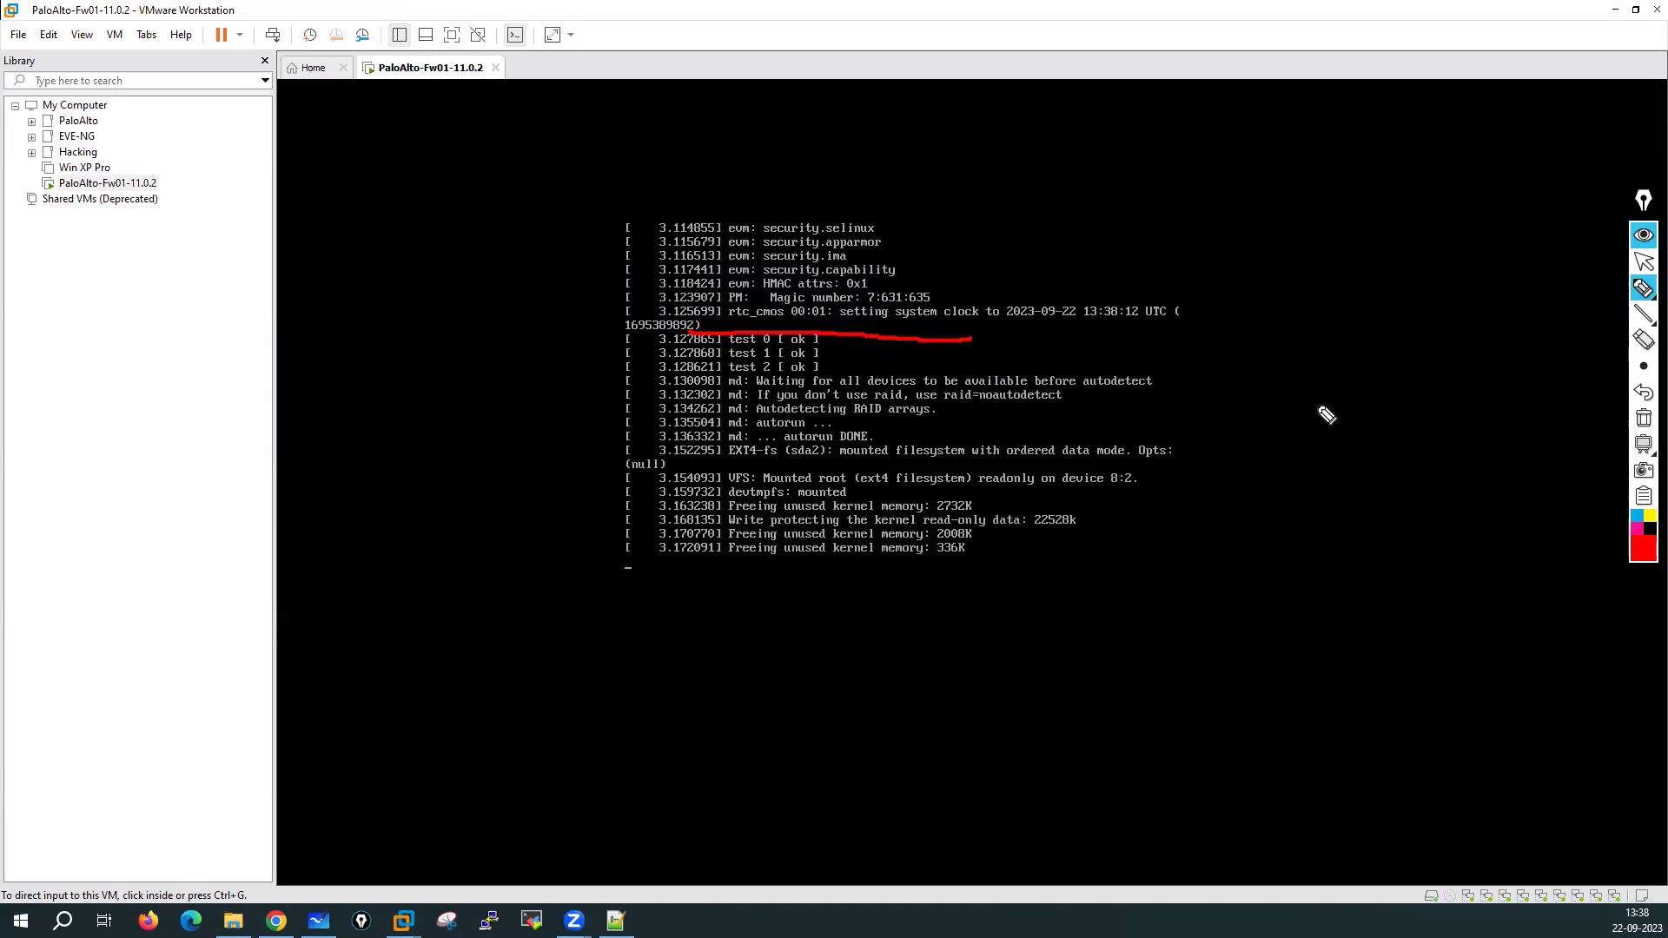
Clear the red annotation and handwrite a circled red note while the kernel boots
left_click(1643, 419)
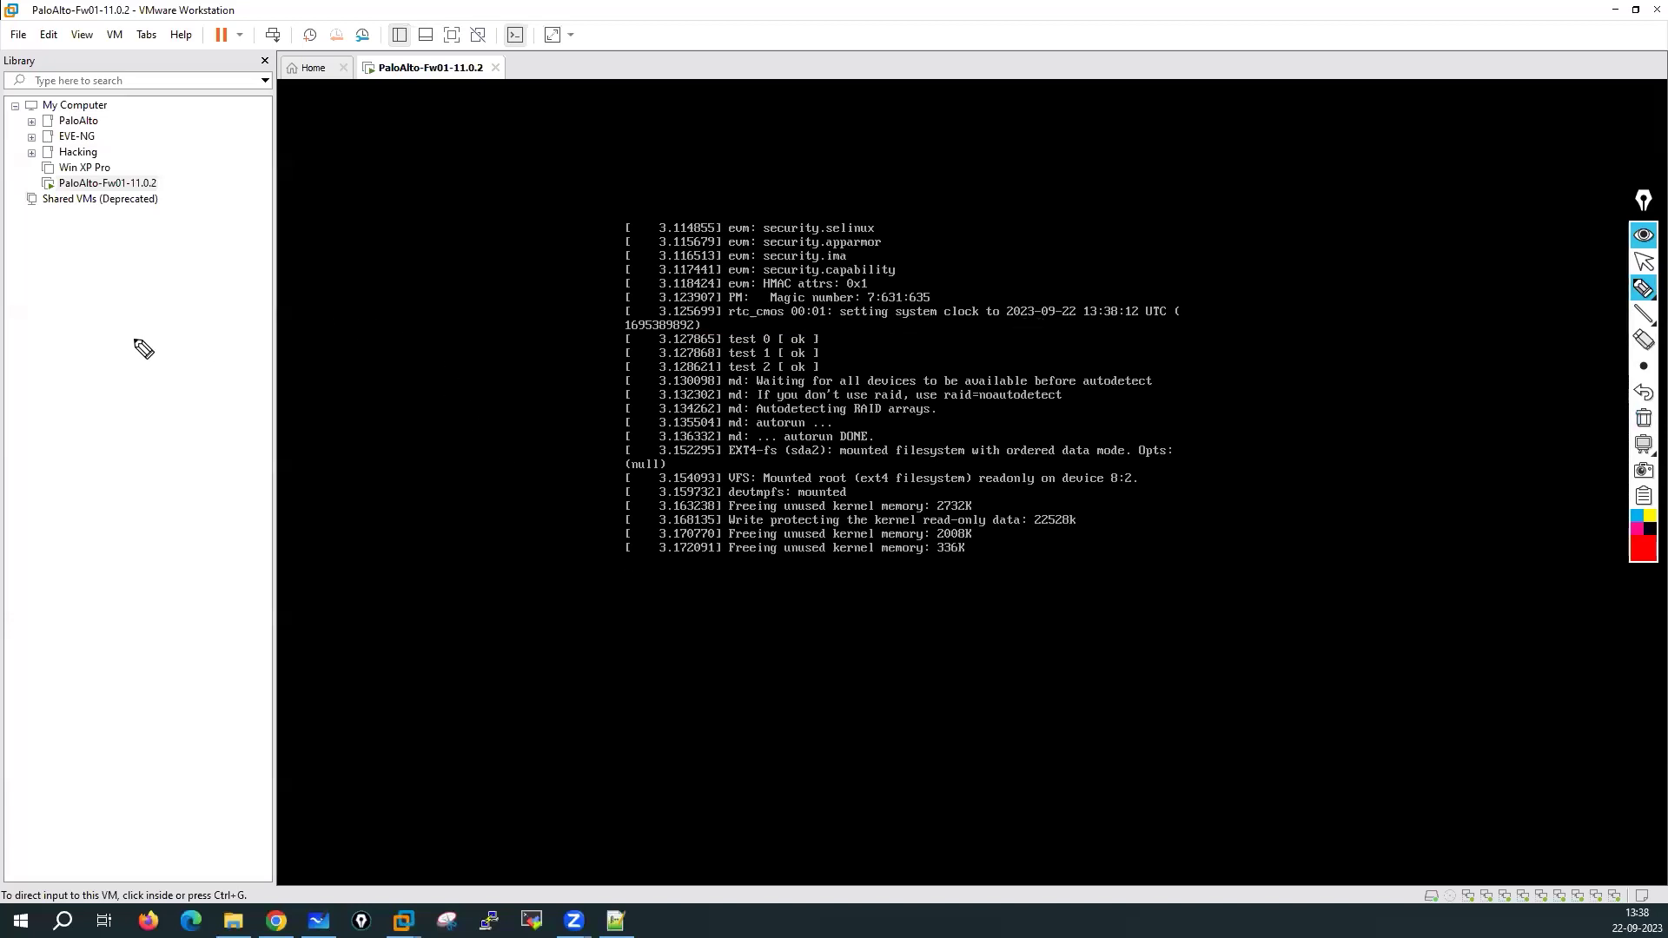
mouse_move(118, 332)
left_mouse_down()
mouse_move(88, 357)
mouse_move(146, 332)
mouse_move(164, 342)
left_mouse_up()
left_click(158, 306)
mouse_move(157, 283)
left_mouse_down()
mouse_move(74, 347)
mouse_move(174, 285)
mouse_move(149, 280)
left_mouse_up()
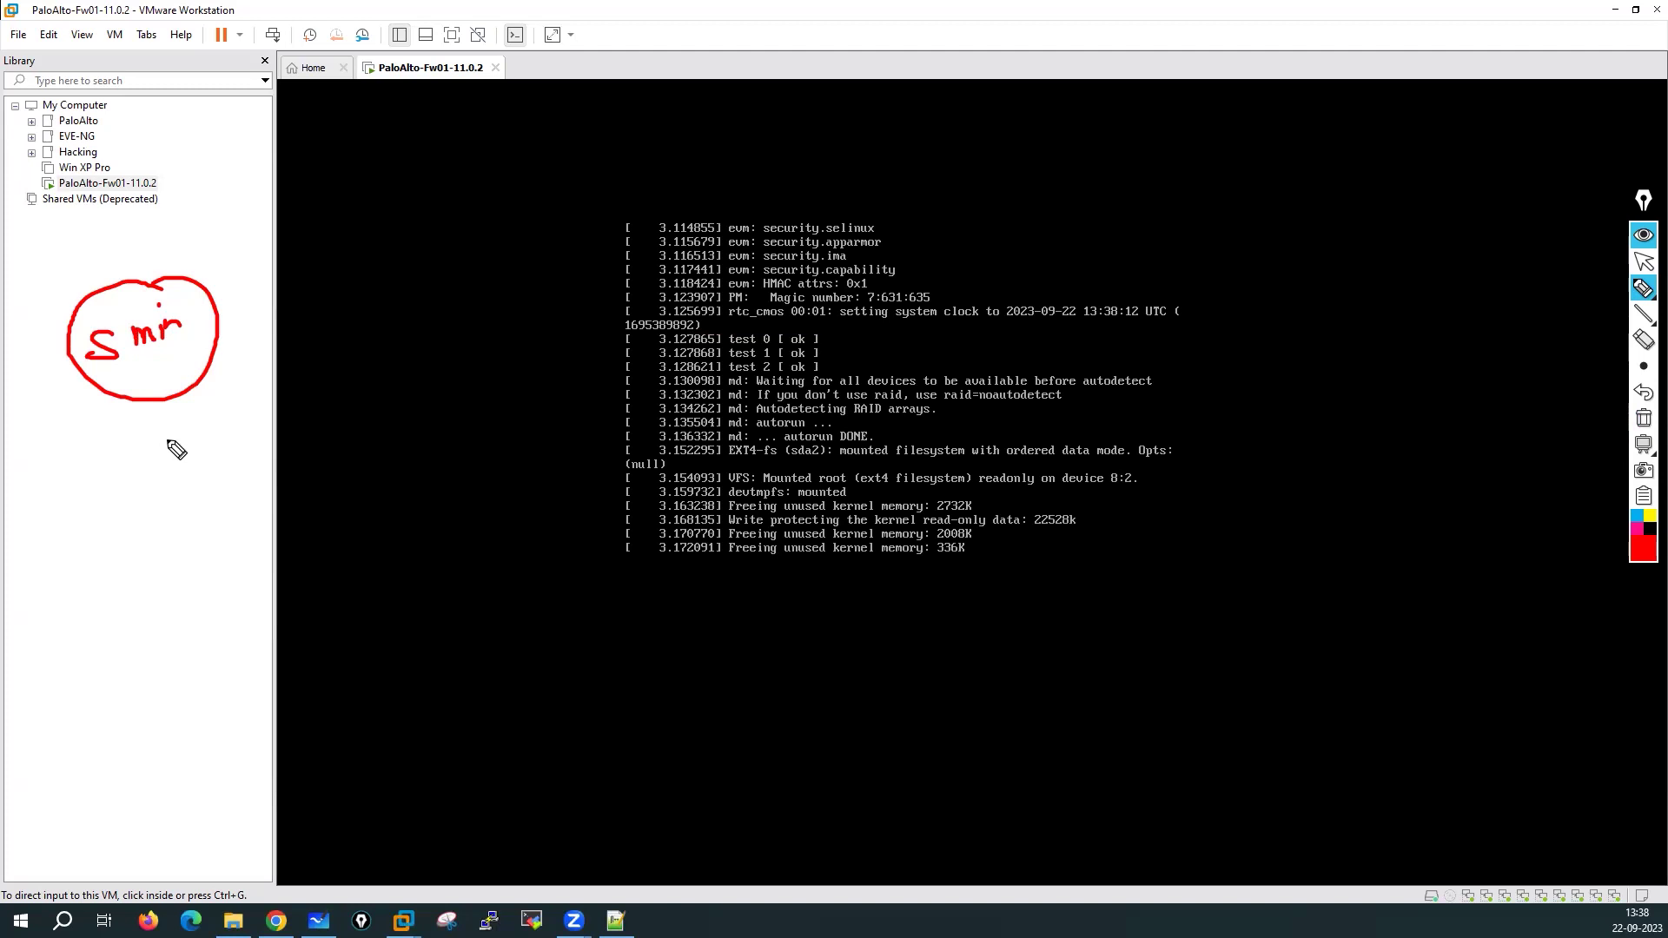
Erase the red ink note on the VM console and go to the Microsoft Whiteboard topic list
left_click(1643, 418)
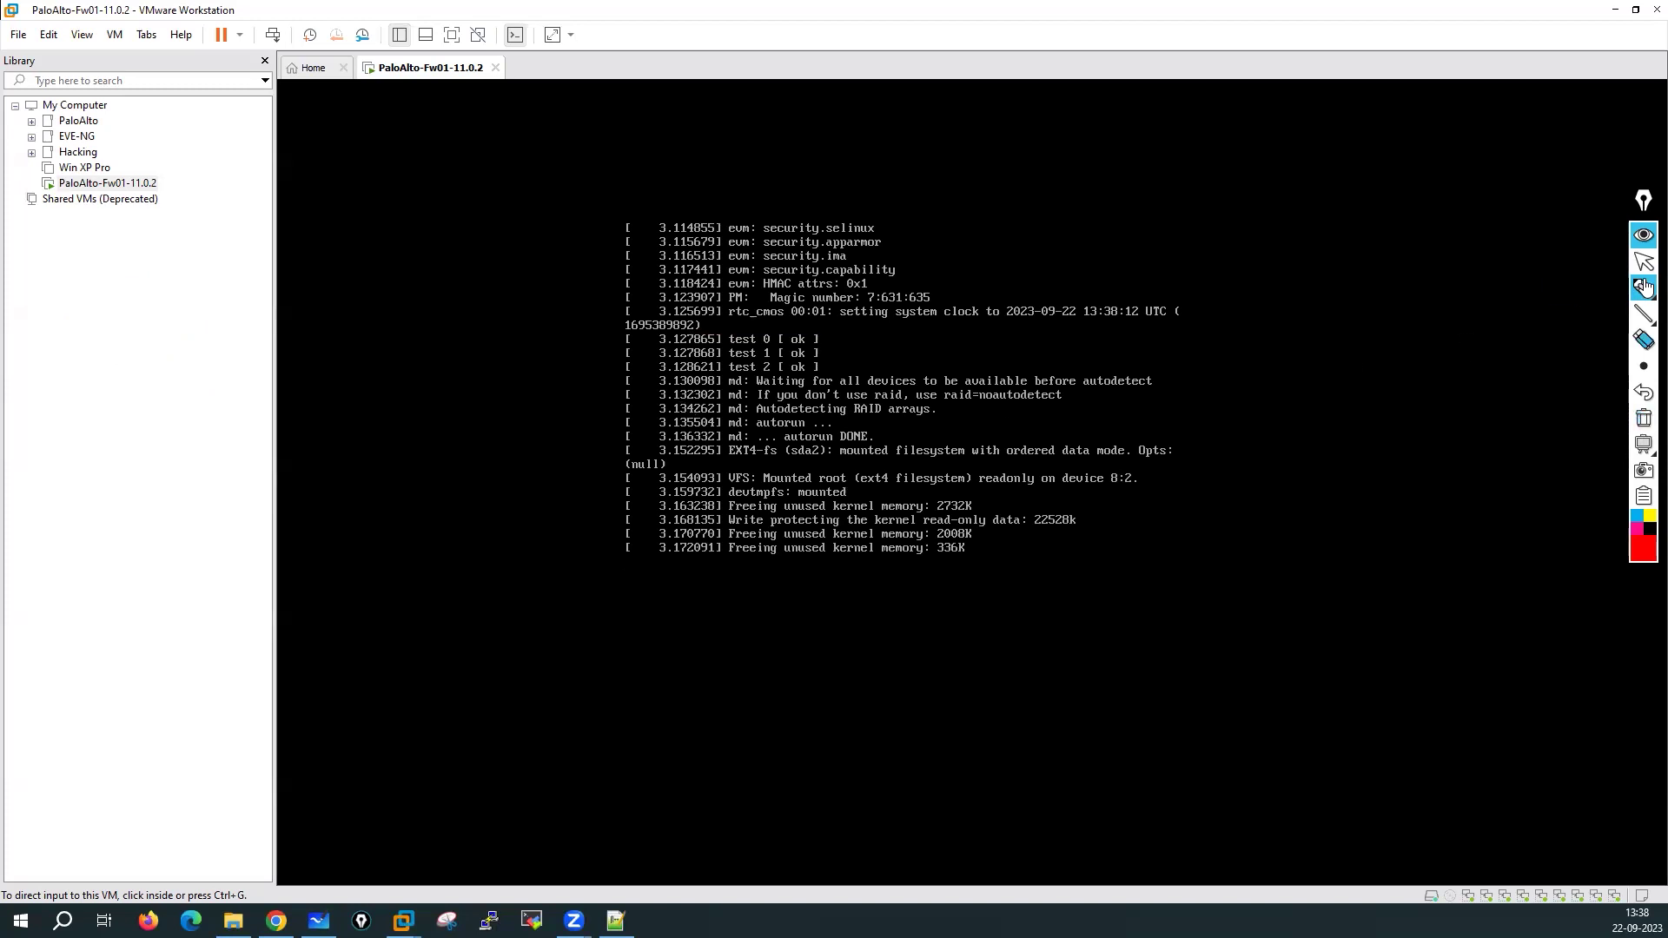
left_click(1643, 262)
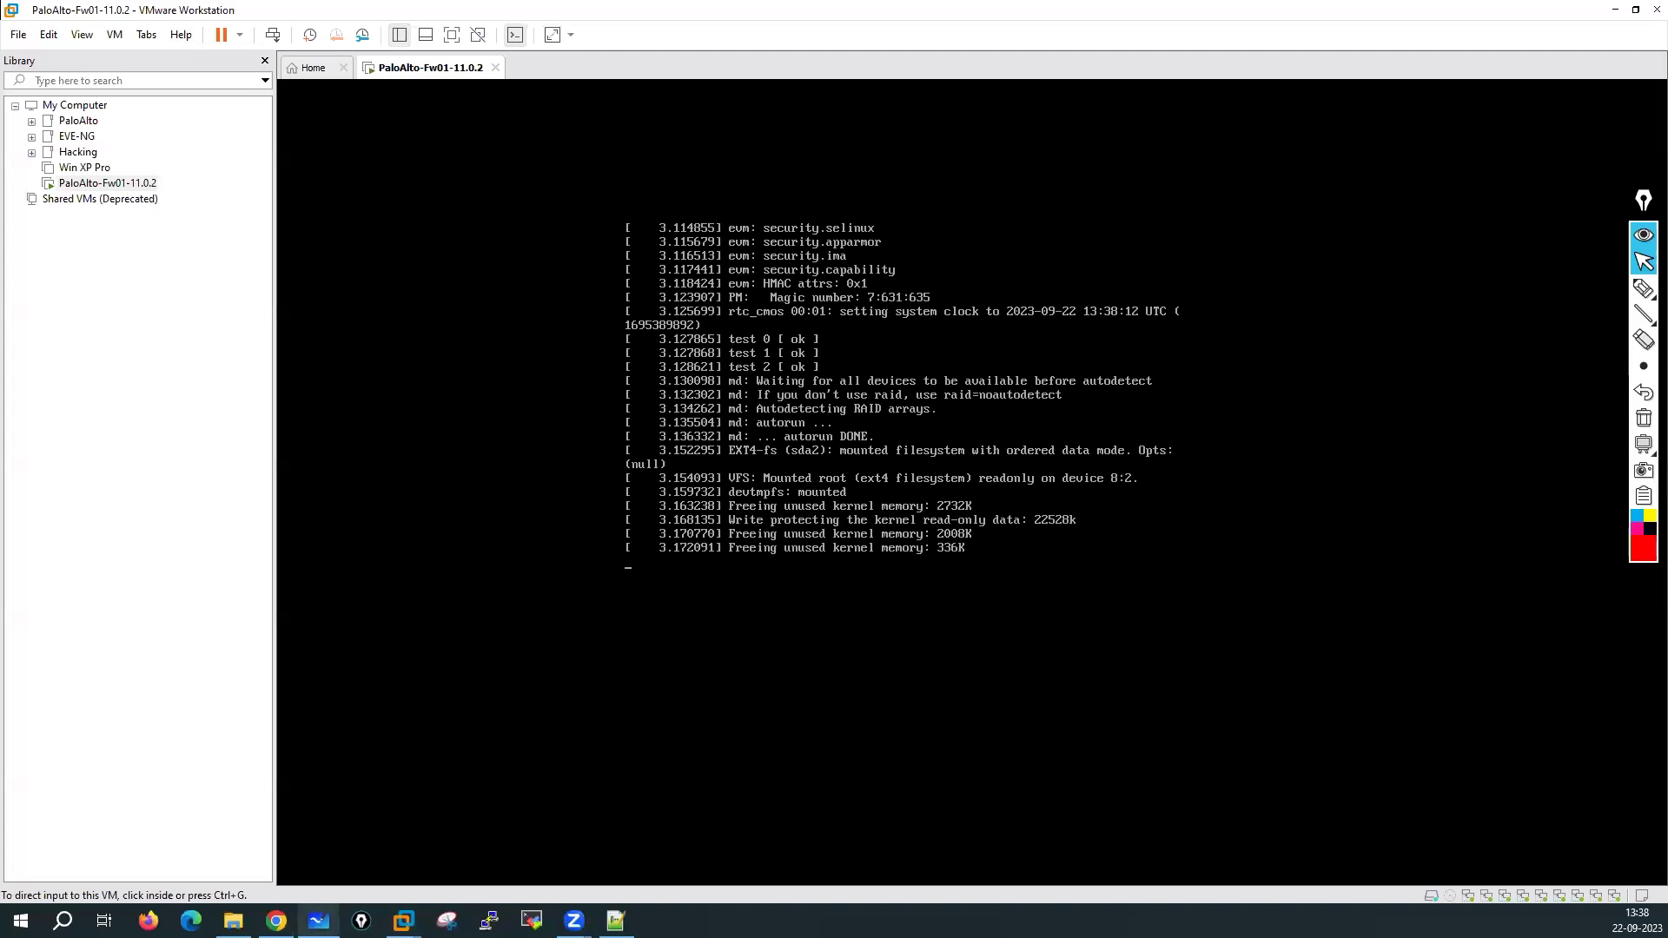
key("alt+Tab")
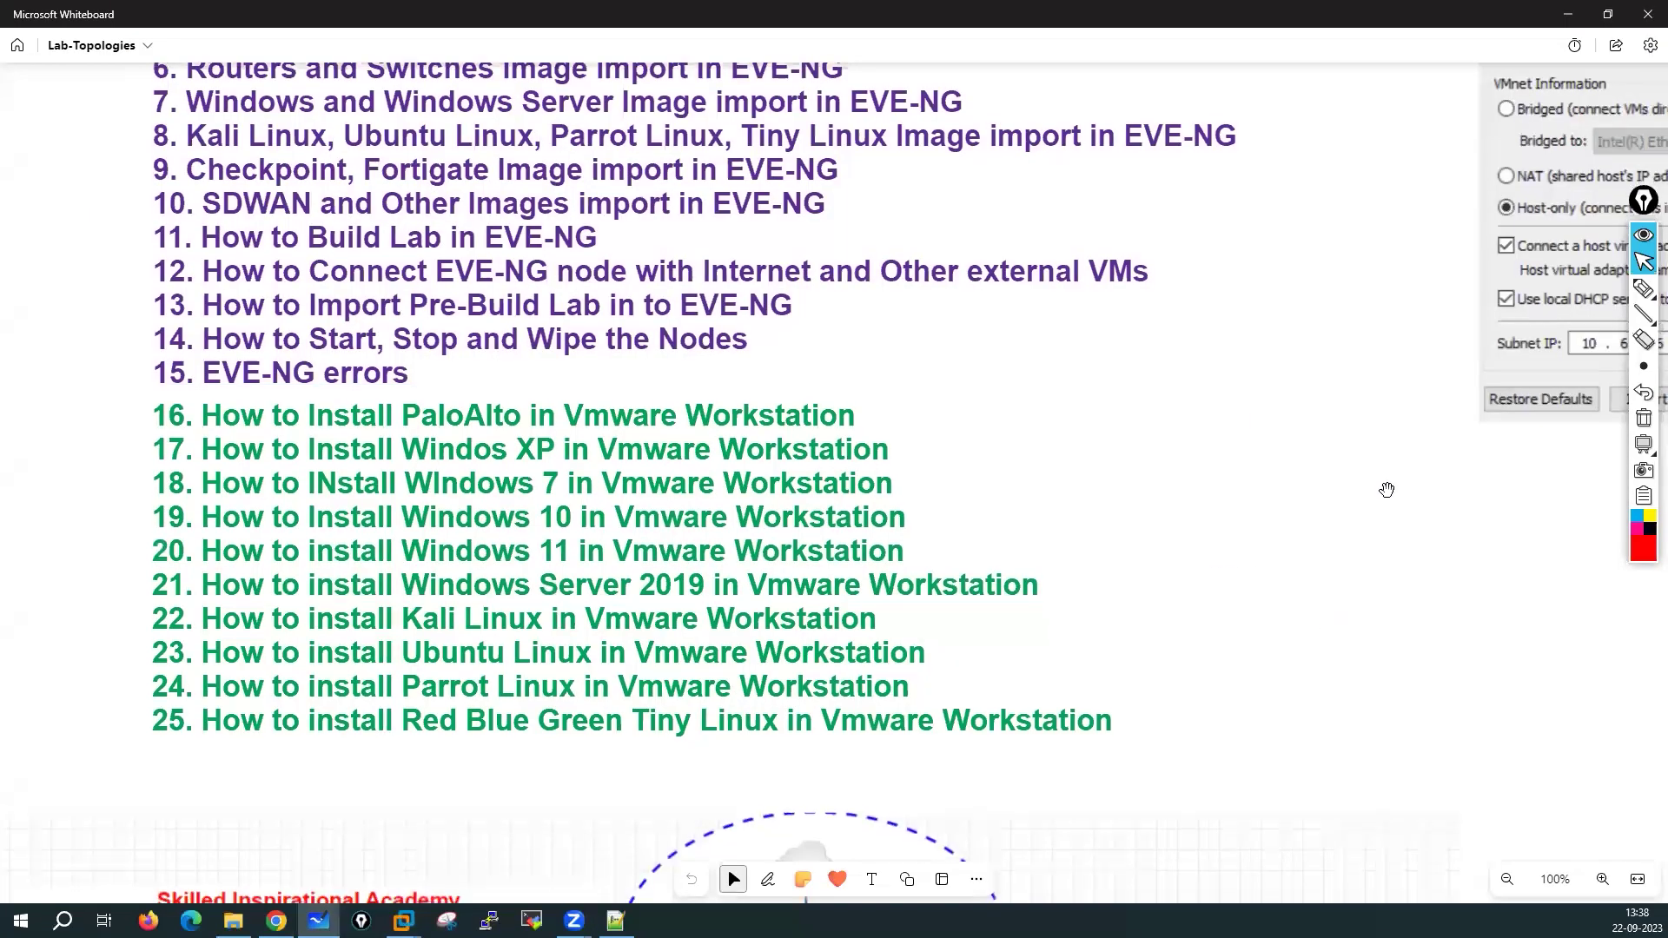
On blank canvas, handwrite in red 'PAN-OS 10/11' with an arrow to '16GB' and '15_17'
scroll(1384, 488, "down", 1)
scroll(1390, 495, "down", 3)
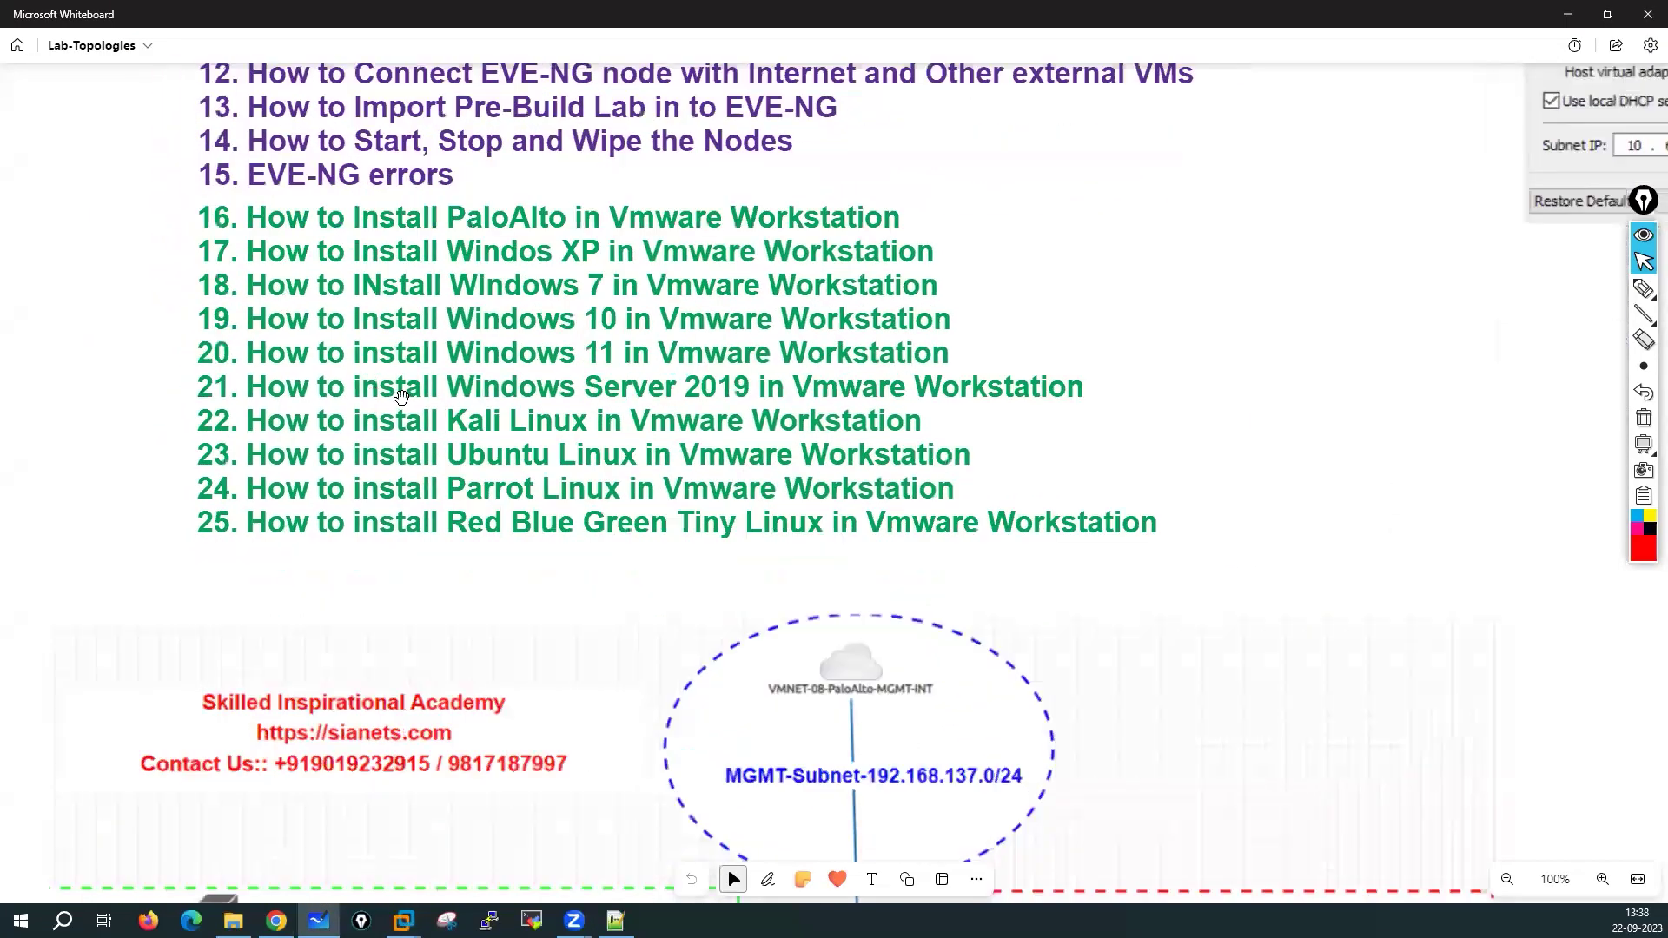
scroll(679, 399, "up", 1)
scroll(678, 399, "left", 10)
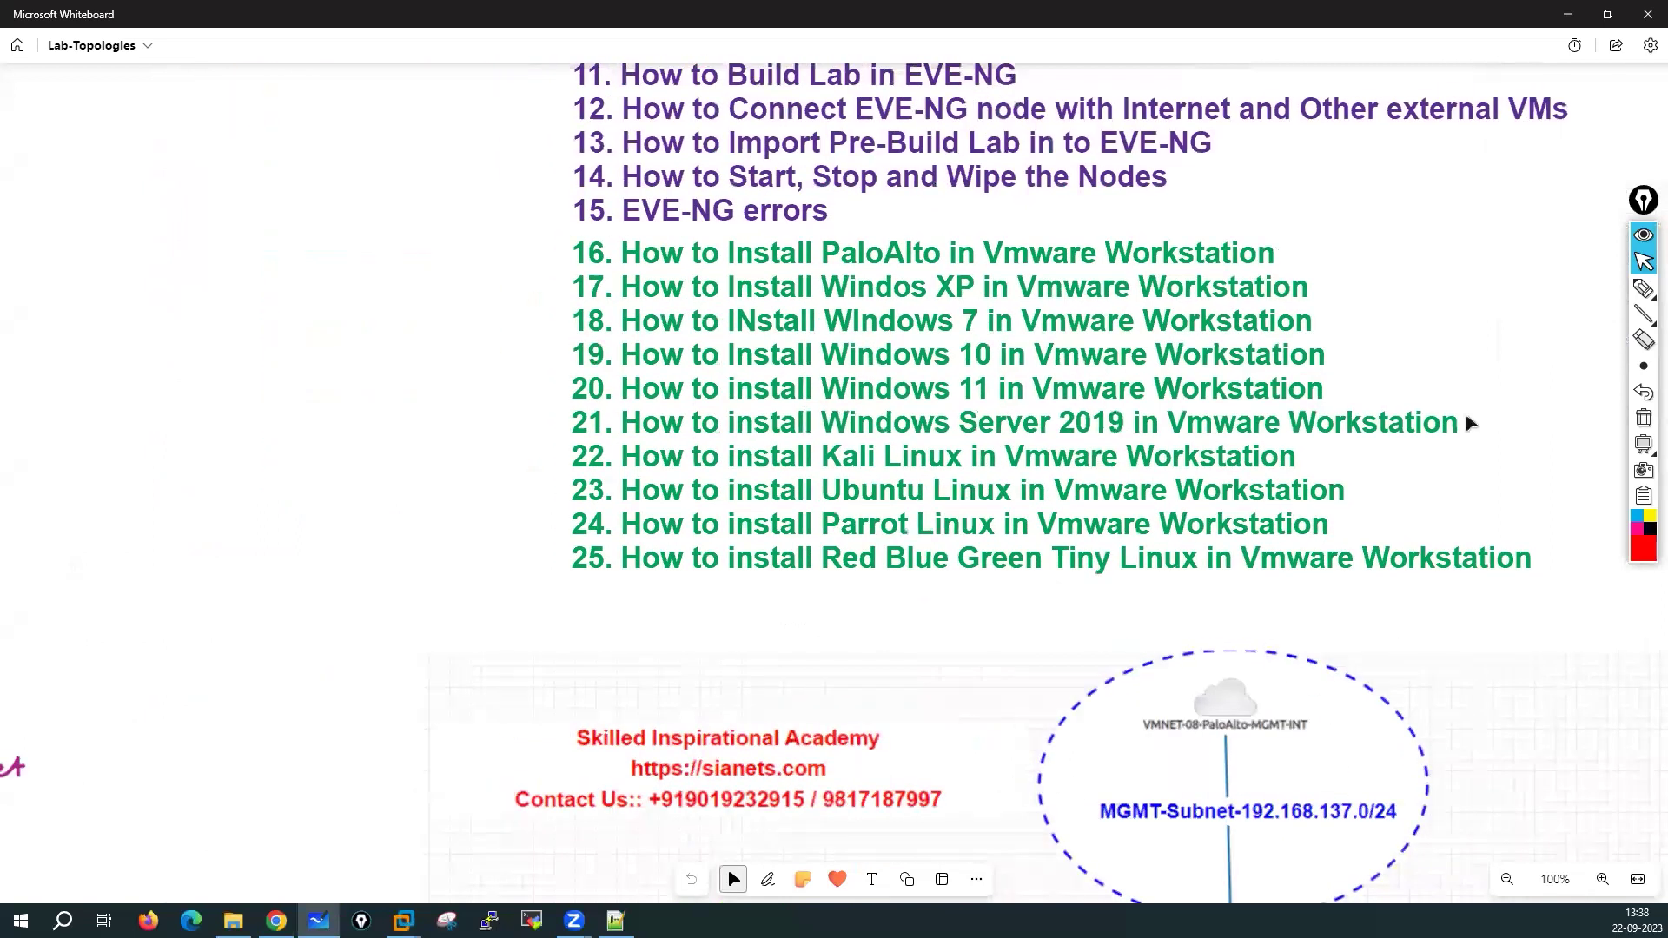
left_click(1643, 287)
scroll(1185, 269, "left", 5)
scroll(1184, 268, "up", 1)
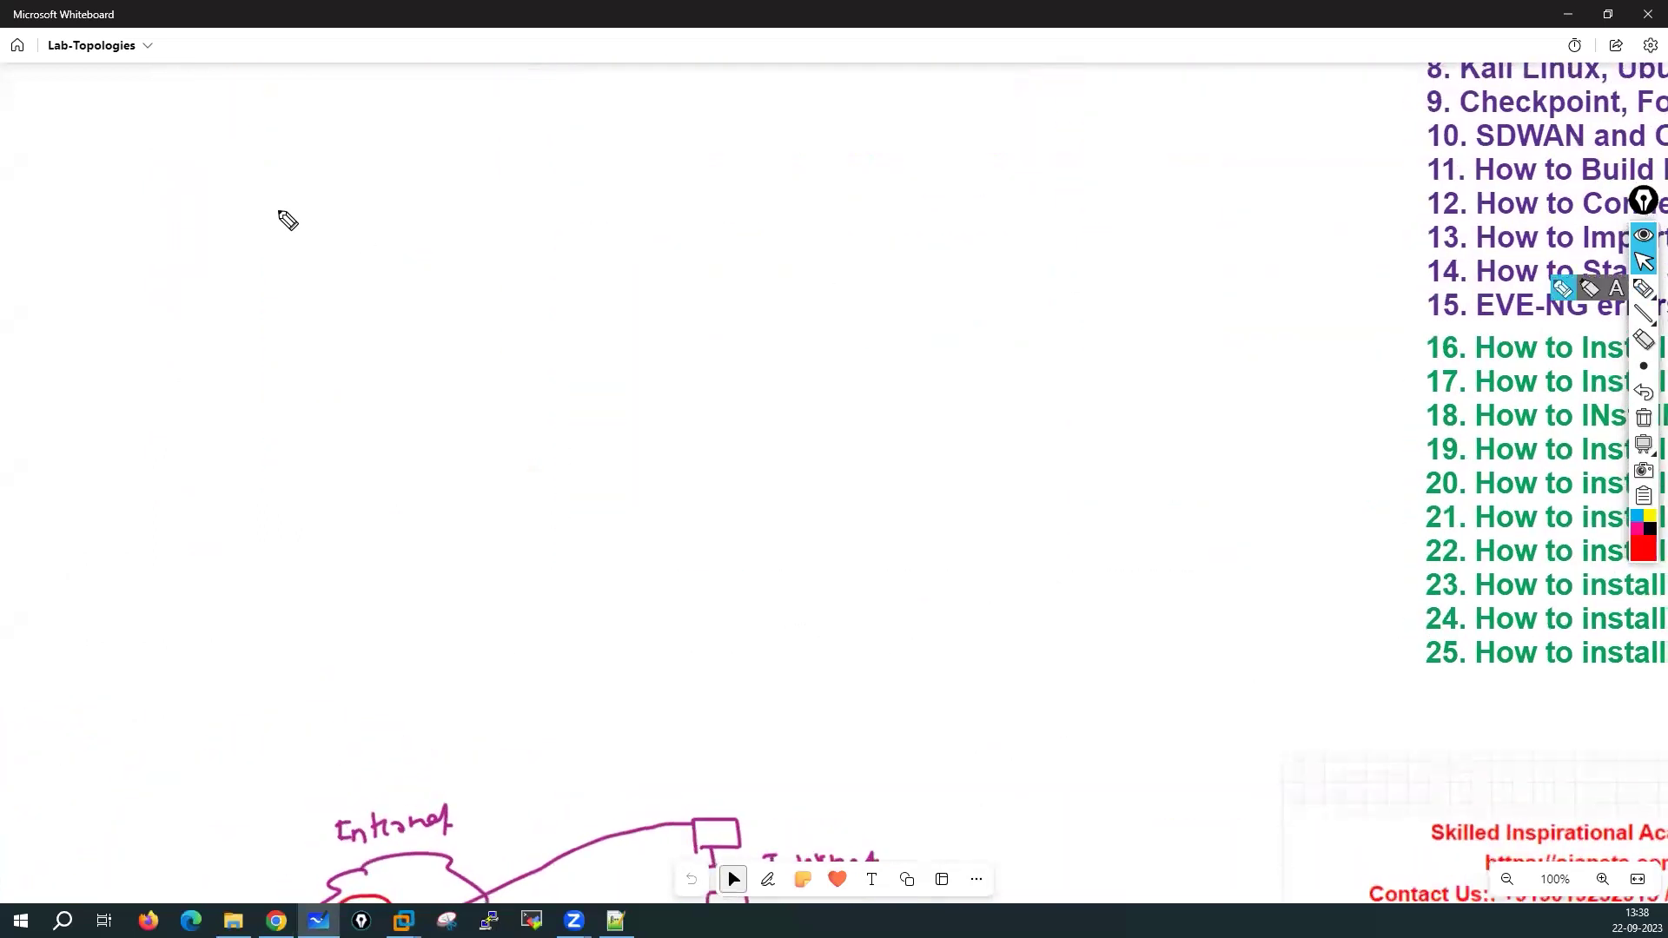
mouse_move(232, 183)
left_mouse_down()
mouse_move(238, 198)
mouse_move(283, 167)
mouse_move(365, 193)
mouse_move(467, 180)
left_mouse_up()
left_click(459, 144)
left_click_drag(491, 142, 493, 170)
mouse_move(470, 209)
left_mouse_down()
mouse_move(476, 245)
mouse_move(500, 249)
left_mouse_up()
mouse_move(549, 149)
left_mouse_down()
mouse_move(631, 170)
mouse_move(561, 221)
left_mouse_up()
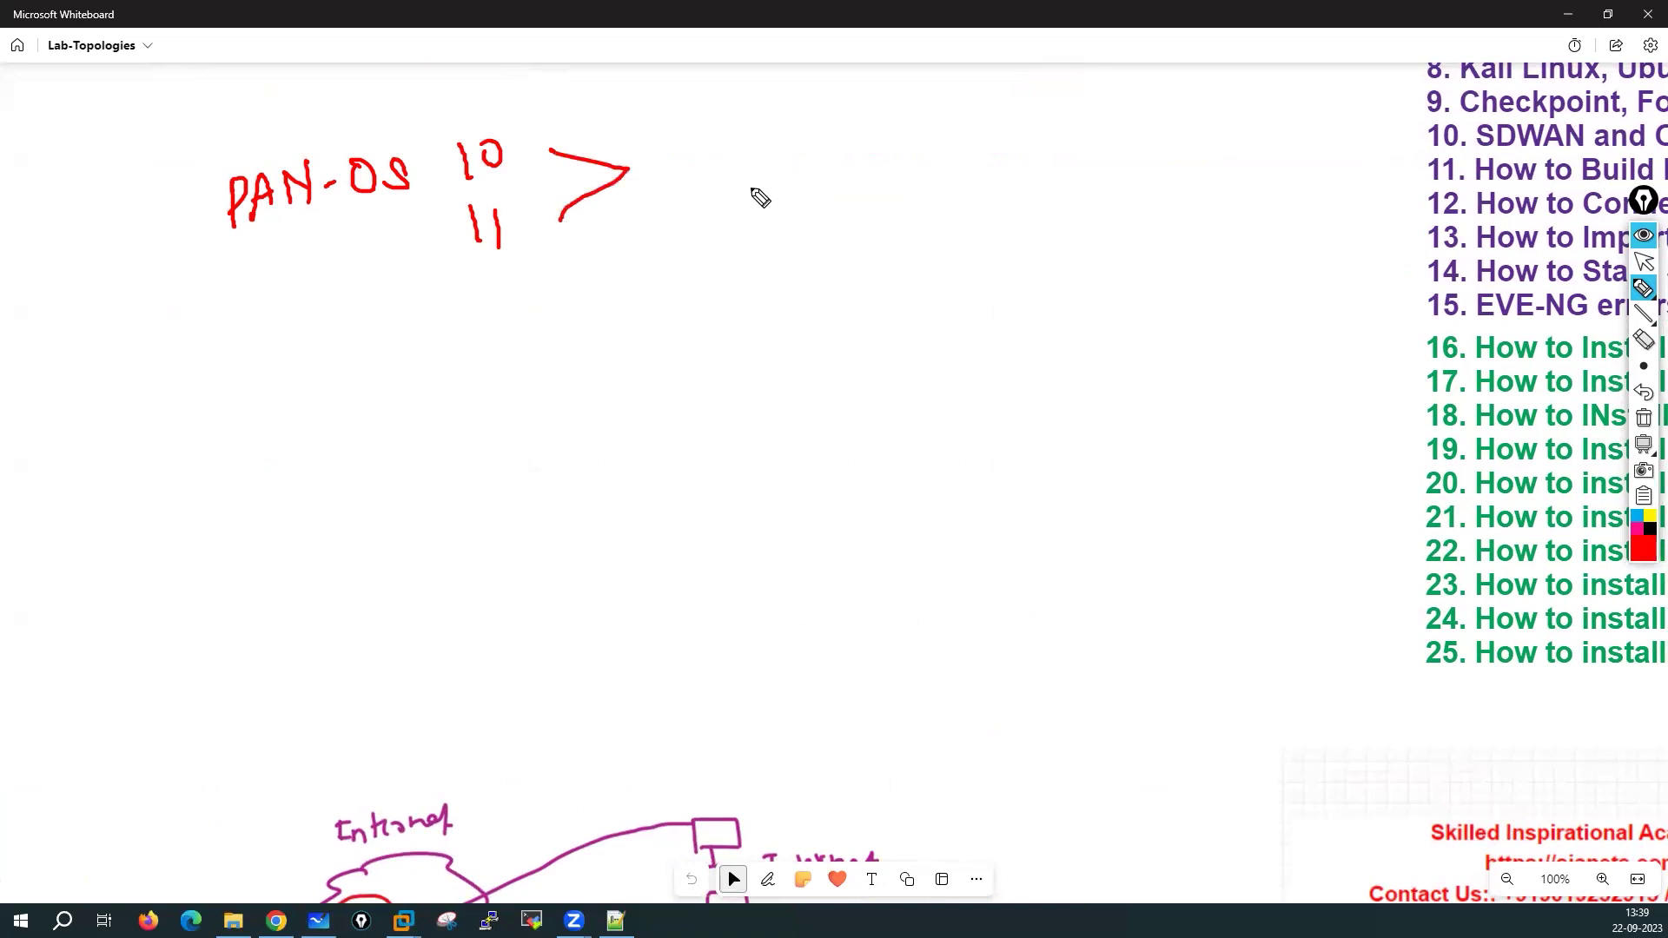
mouse_move(672, 131)
left_mouse_down()
mouse_move(673, 173)
mouse_move(786, 160)
left_mouse_up()
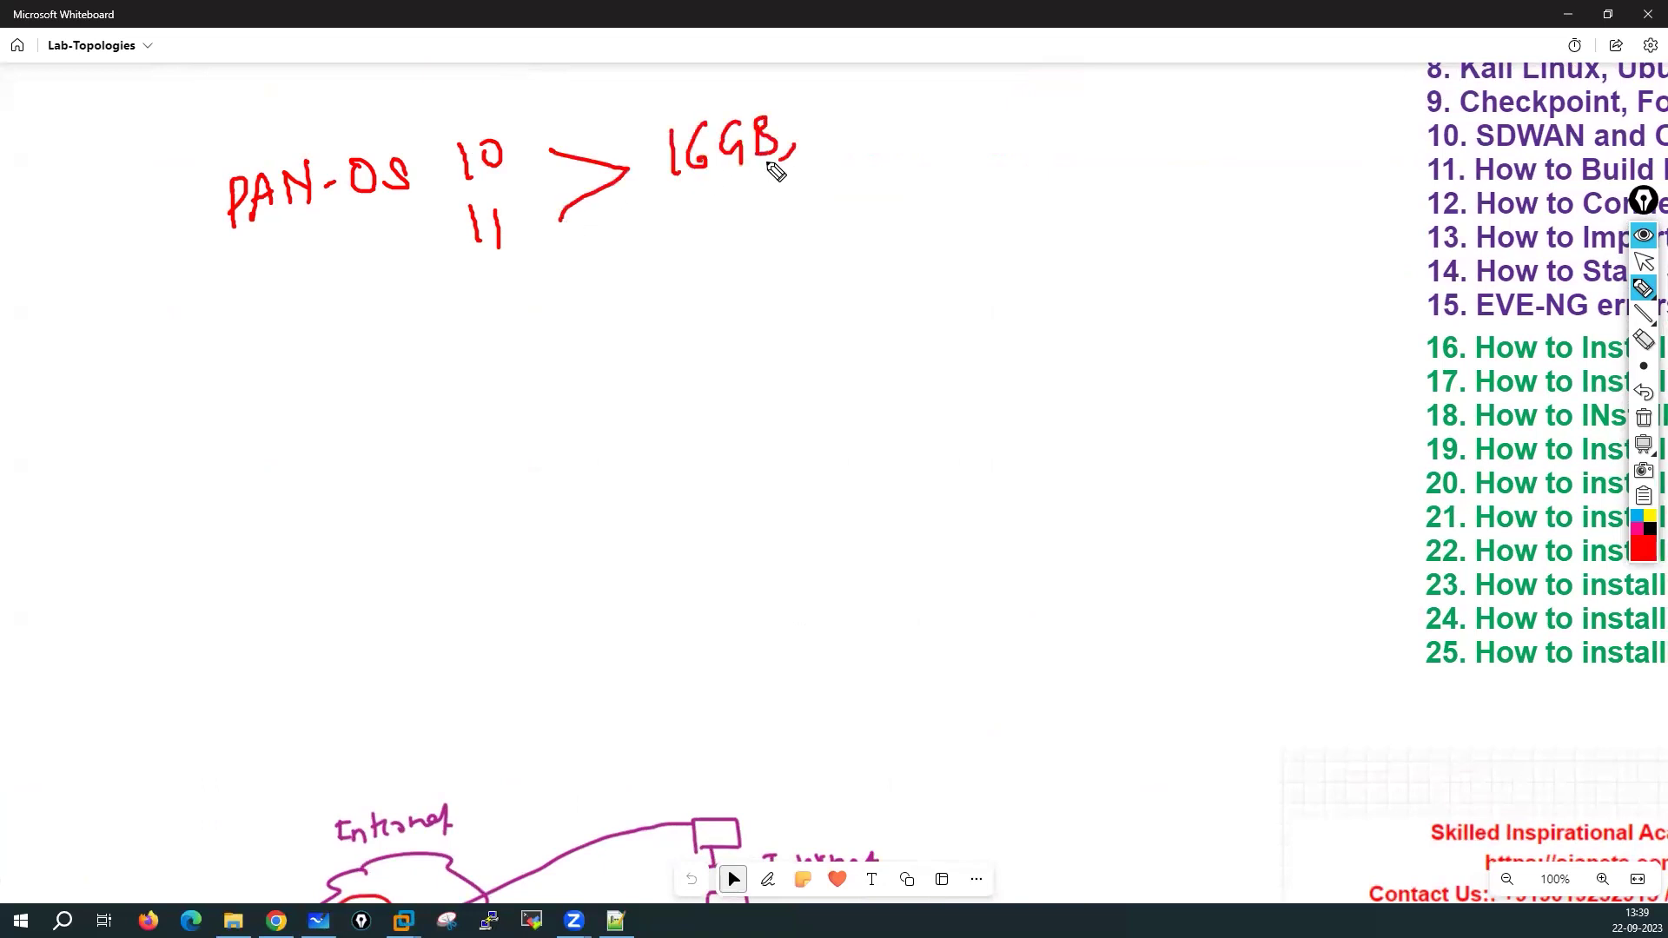
mouse_move(827, 106)
left_mouse_down()
mouse_move(831, 149)
mouse_move(895, 129)
mouse_move(975, 136)
left_mouse_up()
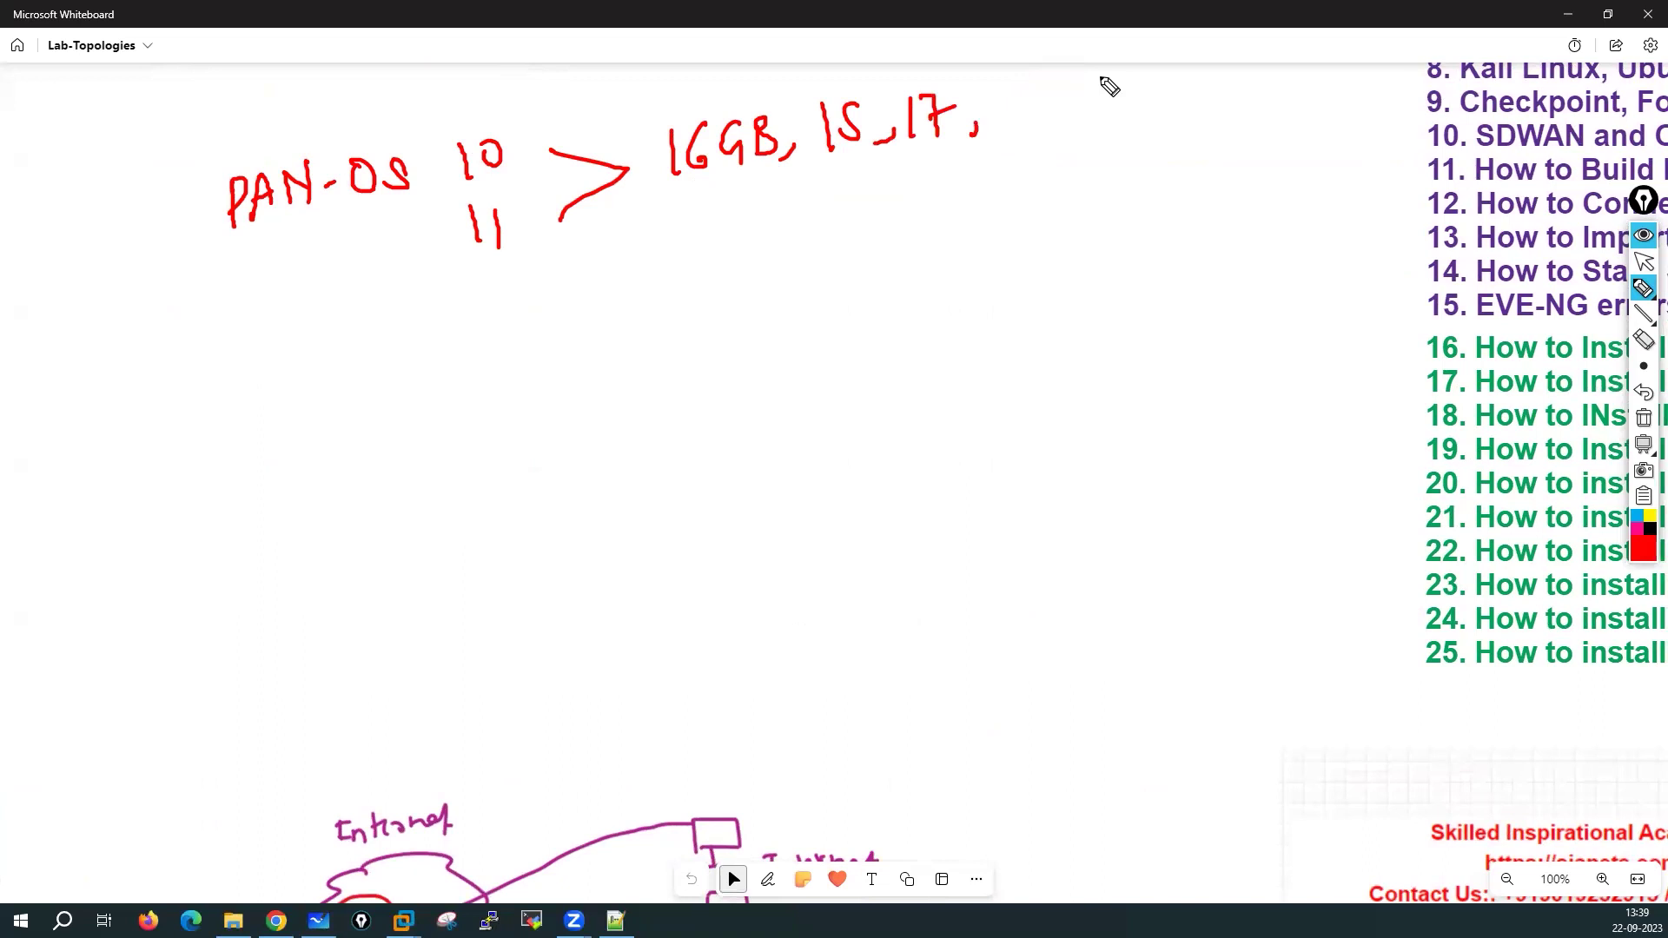
Draw an arrow from 11 to a circled '8GB' note
left_click_drag(527, 256, 608, 291)
left_click_drag(608, 291, 563, 298)
mouse_move(708, 251)
left_mouse_down()
mouse_move(695, 280)
mouse_move(711, 254)
mouse_move(745, 277)
left_mouse_up()
mouse_move(762, 252)
left_mouse_down()
mouse_move(778, 290)
mouse_move(763, 283)
left_mouse_up()
mouse_move(773, 211)
left_mouse_down()
mouse_move(643, 275)
mouse_move(729, 211)
left_mouse_up()
Write and circle '60 GB', tick it and 8GB, and start an arrow for a new note
mouse_move(947, 200)
left_mouse_down()
mouse_move(936, 230)
mouse_move(1030, 192)
mouse_move(1044, 217)
left_mouse_up()
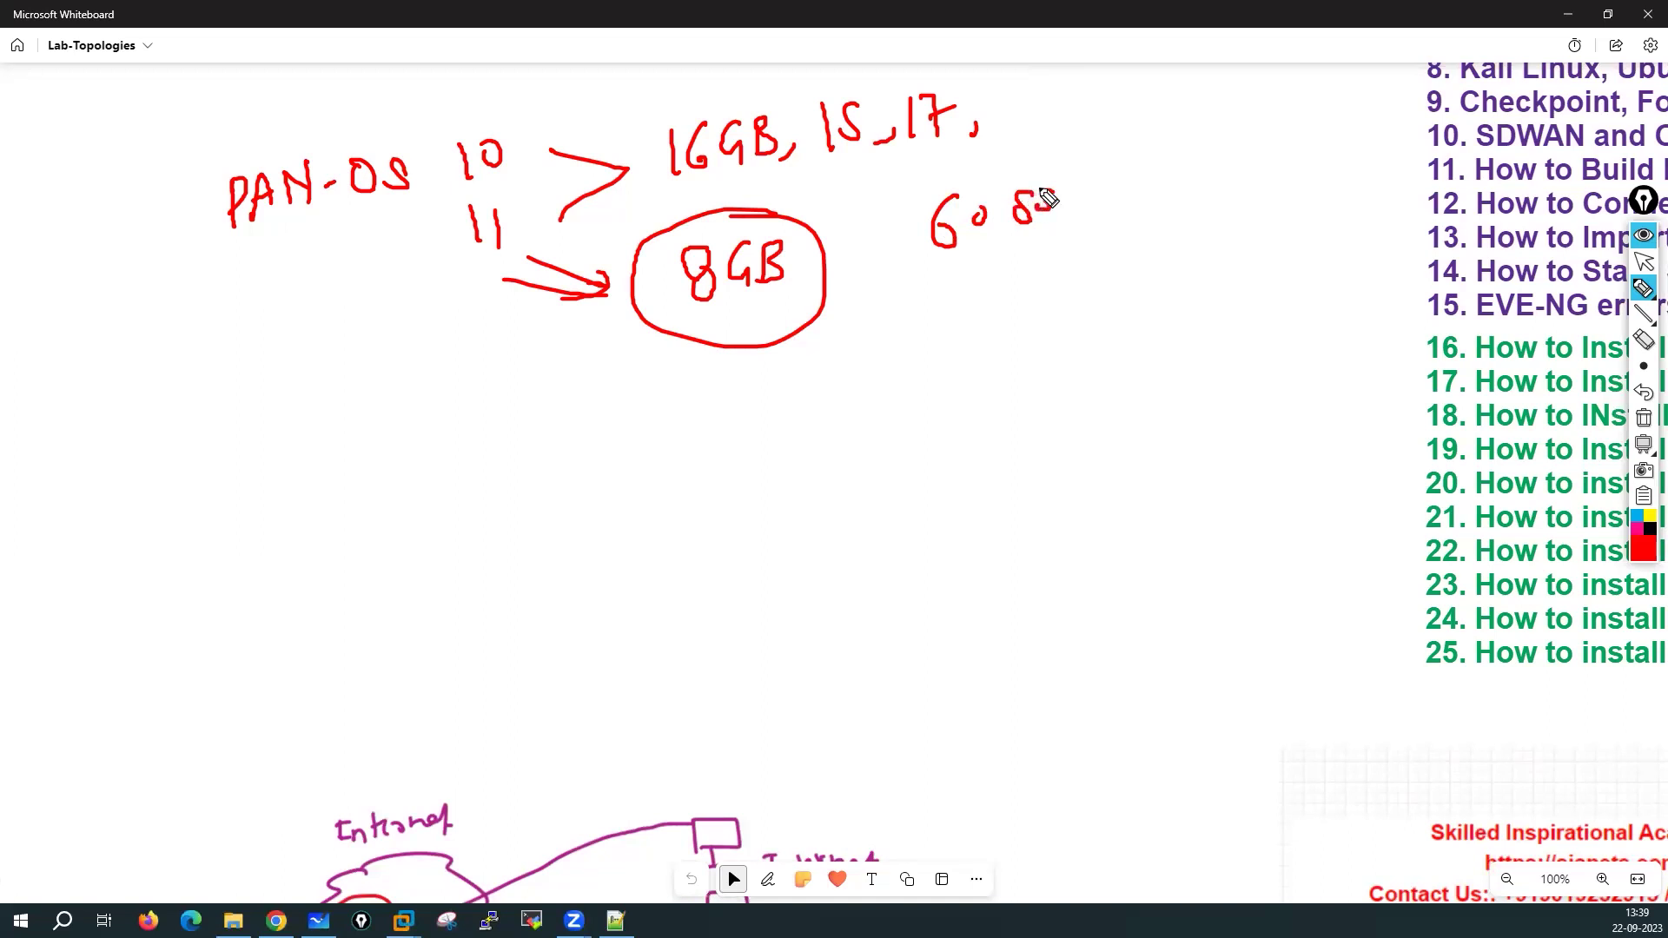
mouse_move(912, 226)
left_mouse_down()
mouse_move(1056, 170)
mouse_move(1020, 254)
left_mouse_up()
left_click_drag(1039, 198, 1070, 232)
mouse_move(981, 304)
left_mouse_down()
mouse_move(1074, 348)
mouse_move(997, 300)
left_mouse_up()
left_click_drag(974, 321, 984, 348)
left_click_drag(986, 376, 1027, 346)
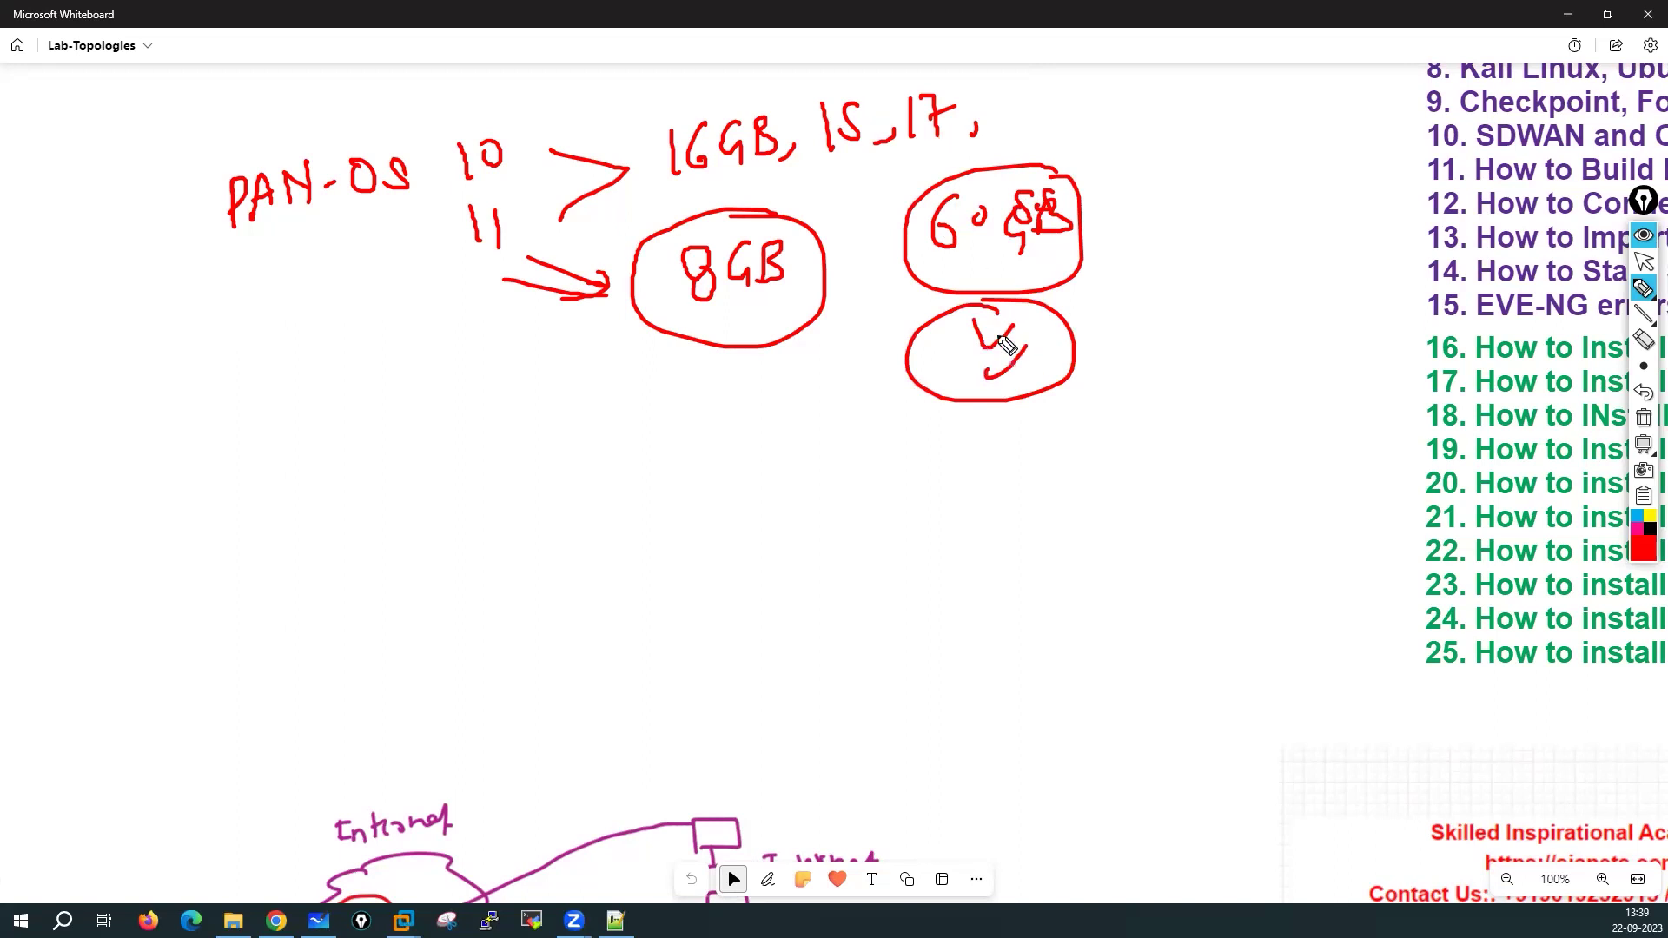
mouse_move(730, 316)
left_mouse_down()
mouse_move(739, 343)
mouse_move(767, 311)
left_mouse_up()
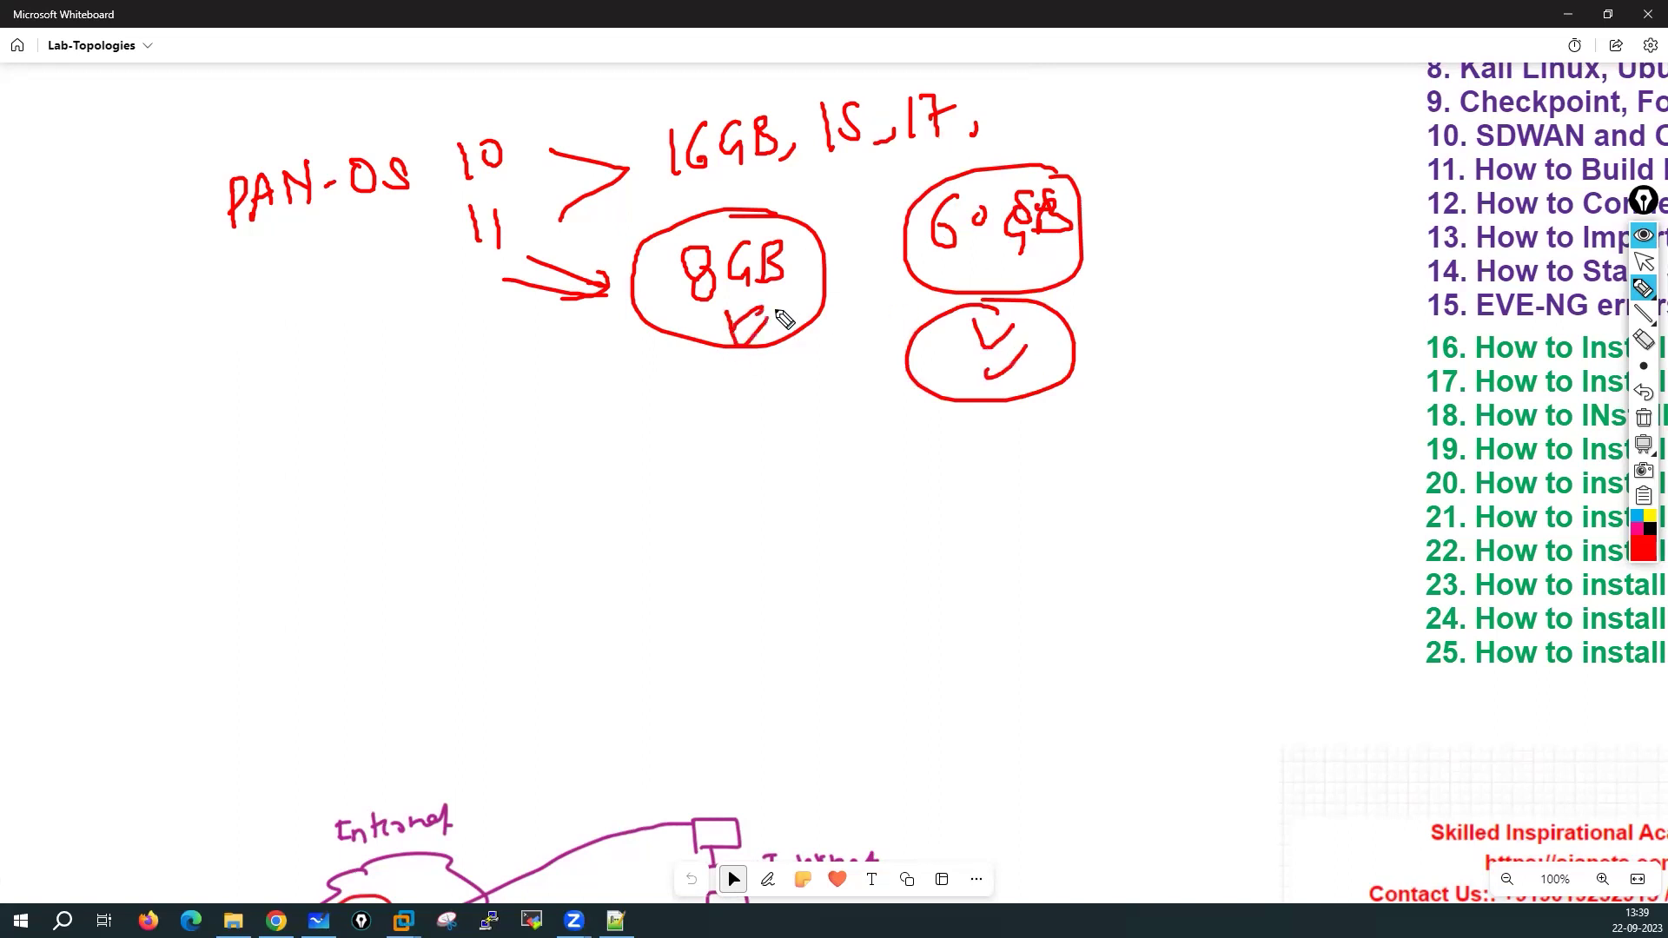
mouse_move(331, 454)
left_mouse_down()
mouse_move(608, 439)
mouse_move(719, 401)
mouse_move(806, 427)
left_mouse_up()
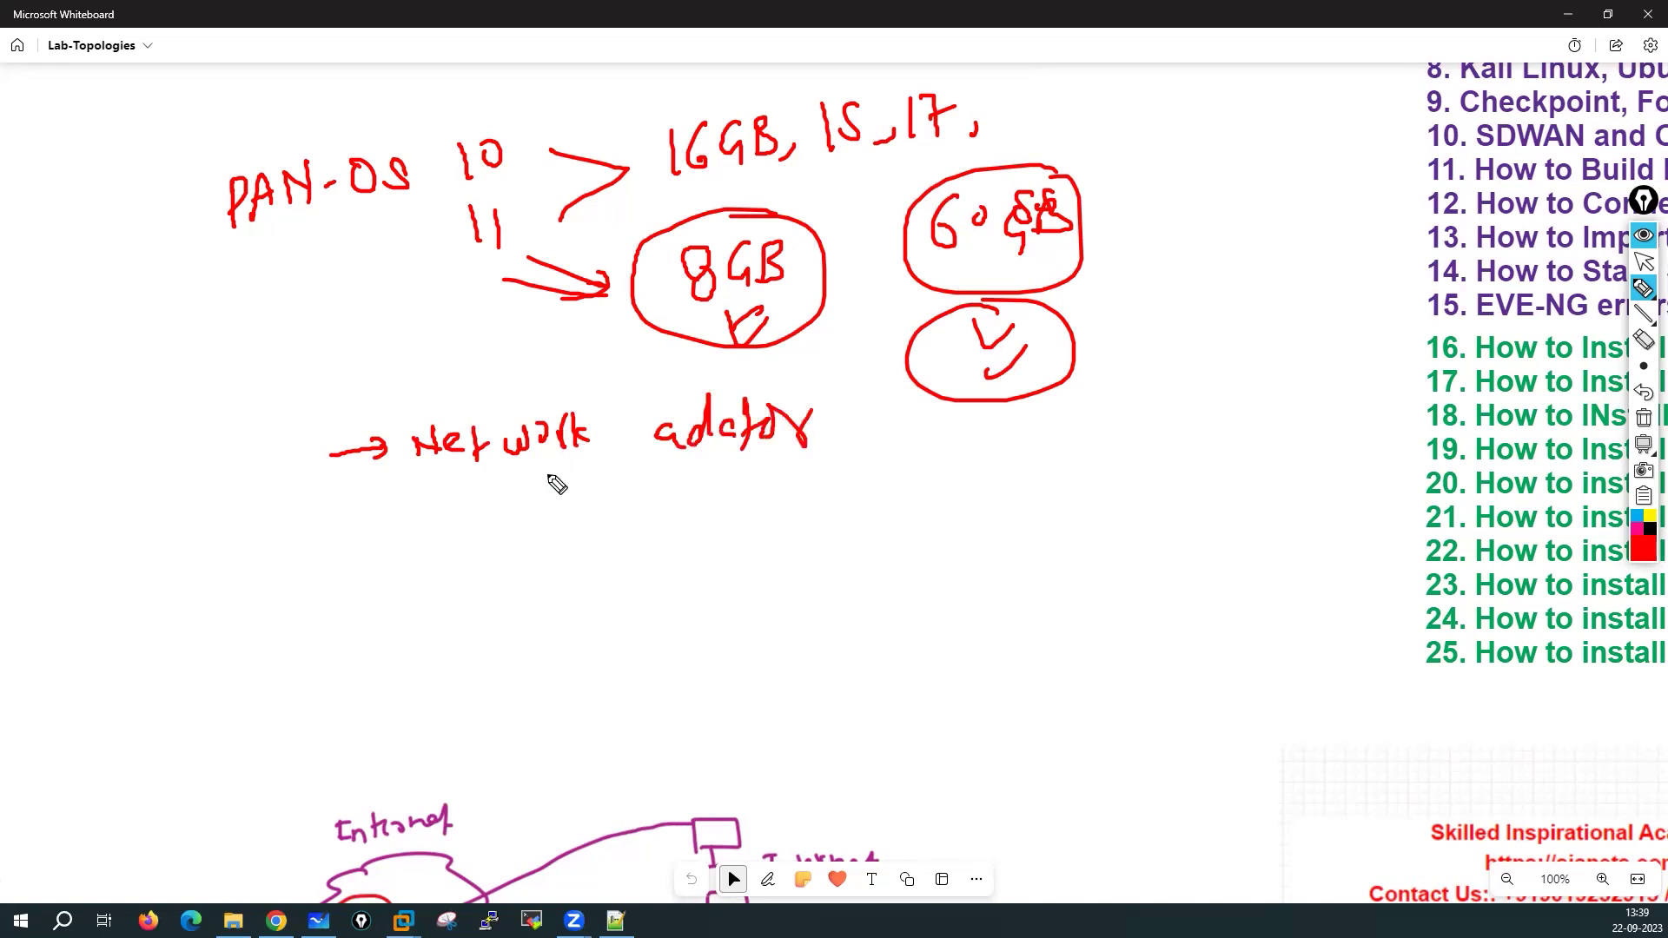
Draw two arrows under 'Network adaptor' and write a circled 'vmxnet3' beside them
left_click_drag(515, 554, 617, 575)
mouse_move(515, 614)
left_mouse_down()
mouse_move(611, 603)
mouse_move(615, 623)
left_mouse_up()
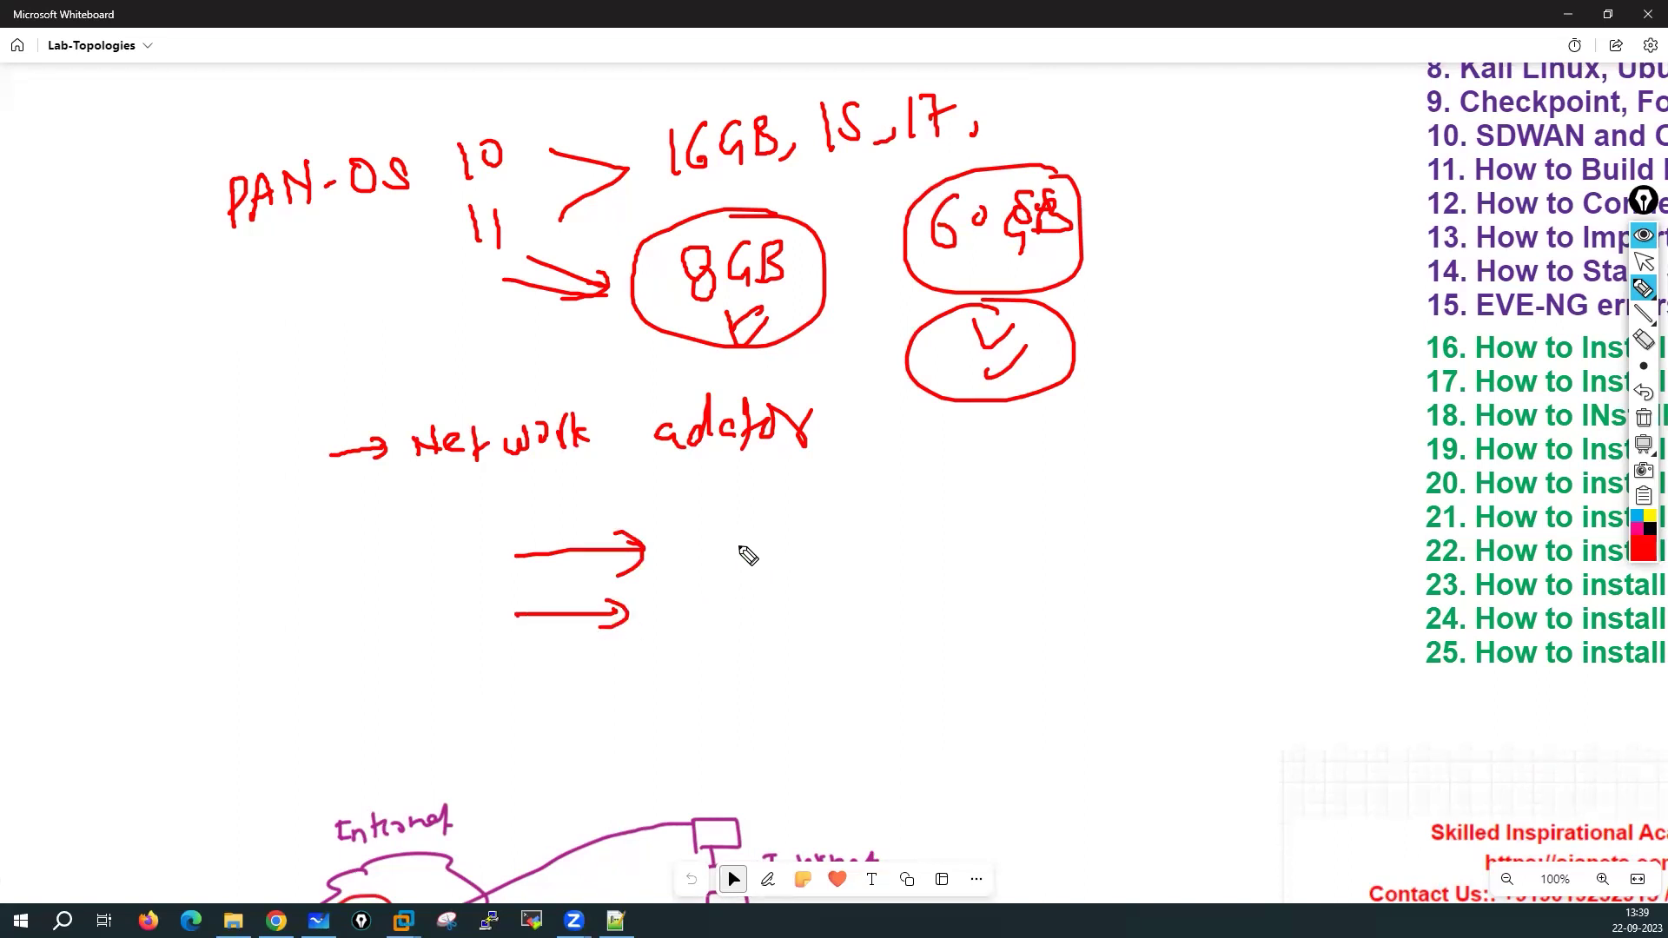
mouse_move(711, 553)
left_mouse_down()
mouse_move(782, 565)
mouse_move(774, 577)
mouse_move(879, 569)
left_mouse_up()
mouse_move(875, 520)
left_mouse_down()
mouse_move(714, 519)
mouse_move(806, 511)
left_mouse_up()
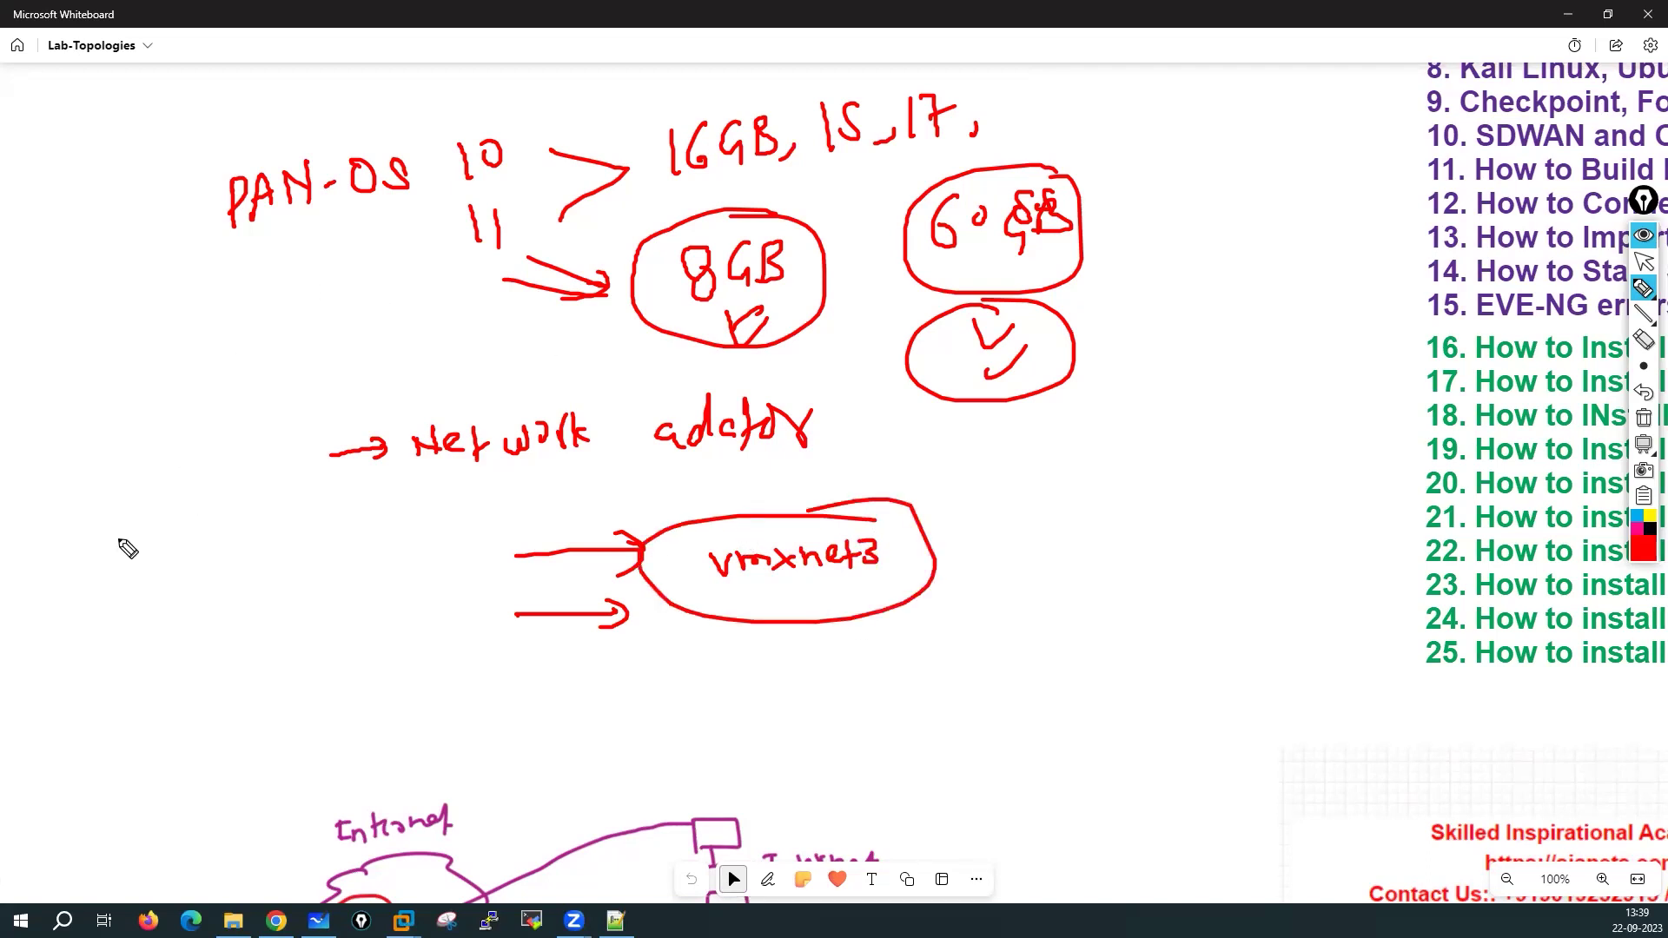
Add circled '8/12' and '9' notes at the left, then clear all ink from the board
left_click_drag(76, 638, 134, 608)
mouse_move(219, 569)
left_mouse_down()
mouse_move(217, 608)
mouse_move(266, 591)
left_mouse_up()
mouse_move(245, 547)
left_mouse_down()
mouse_move(324, 615)
mouse_move(256, 550)
left_mouse_up()
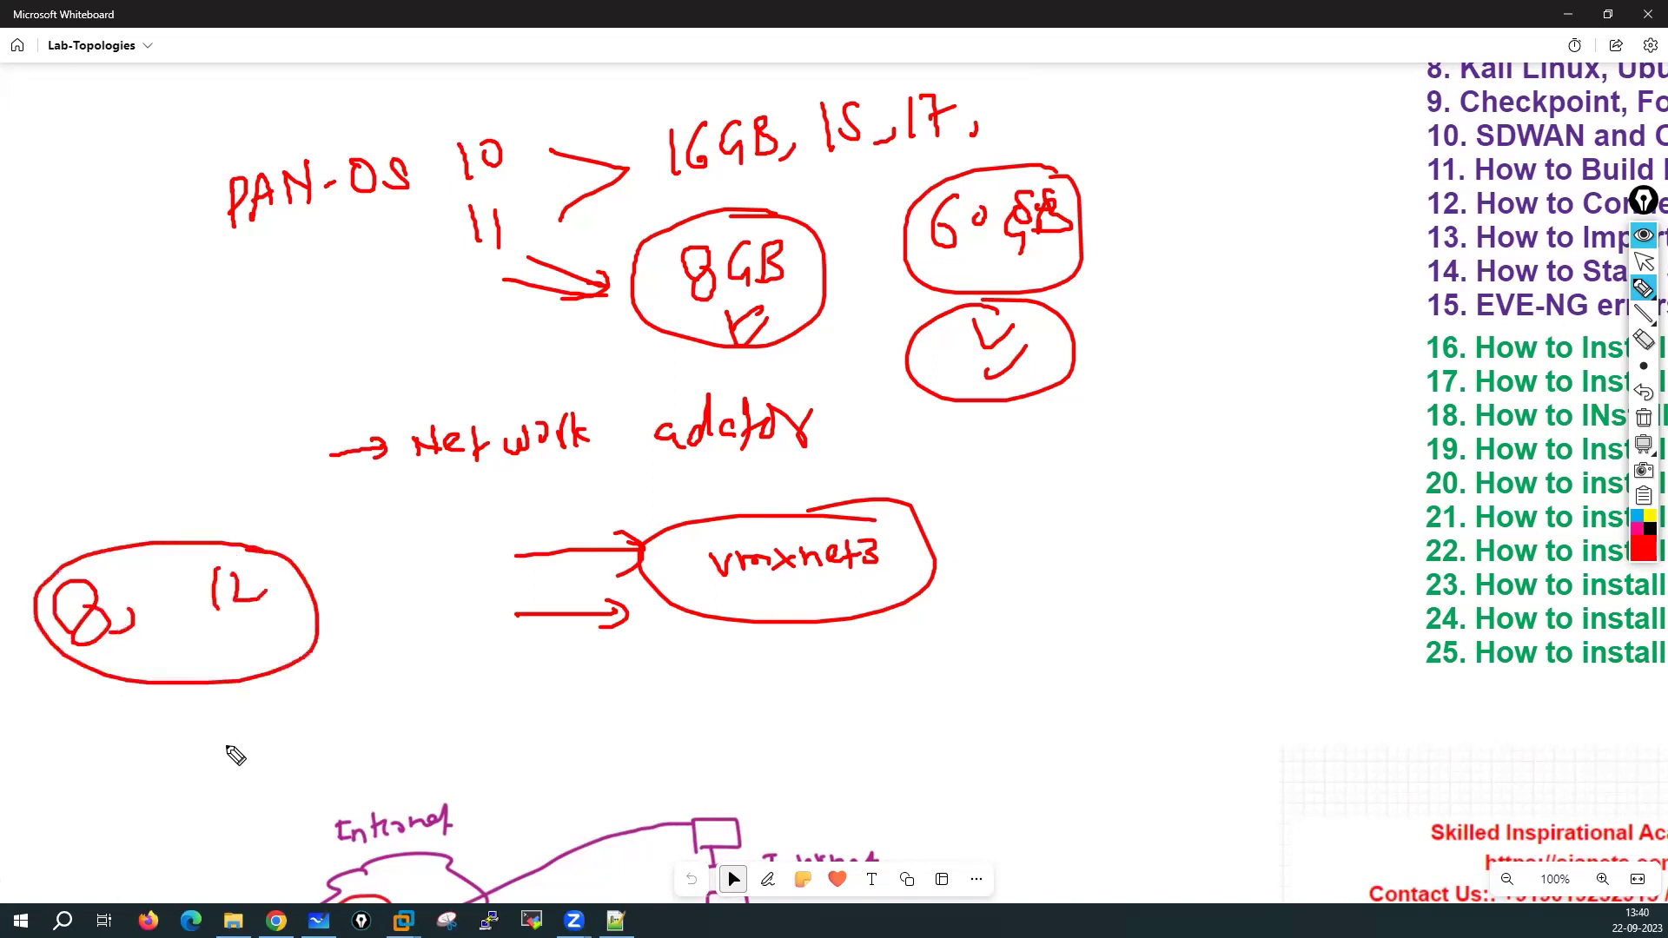
left_click_drag(235, 722, 217, 759)
left_click_drag(208, 694, 351, 754)
left_click_drag(358, 723, 303, 735)
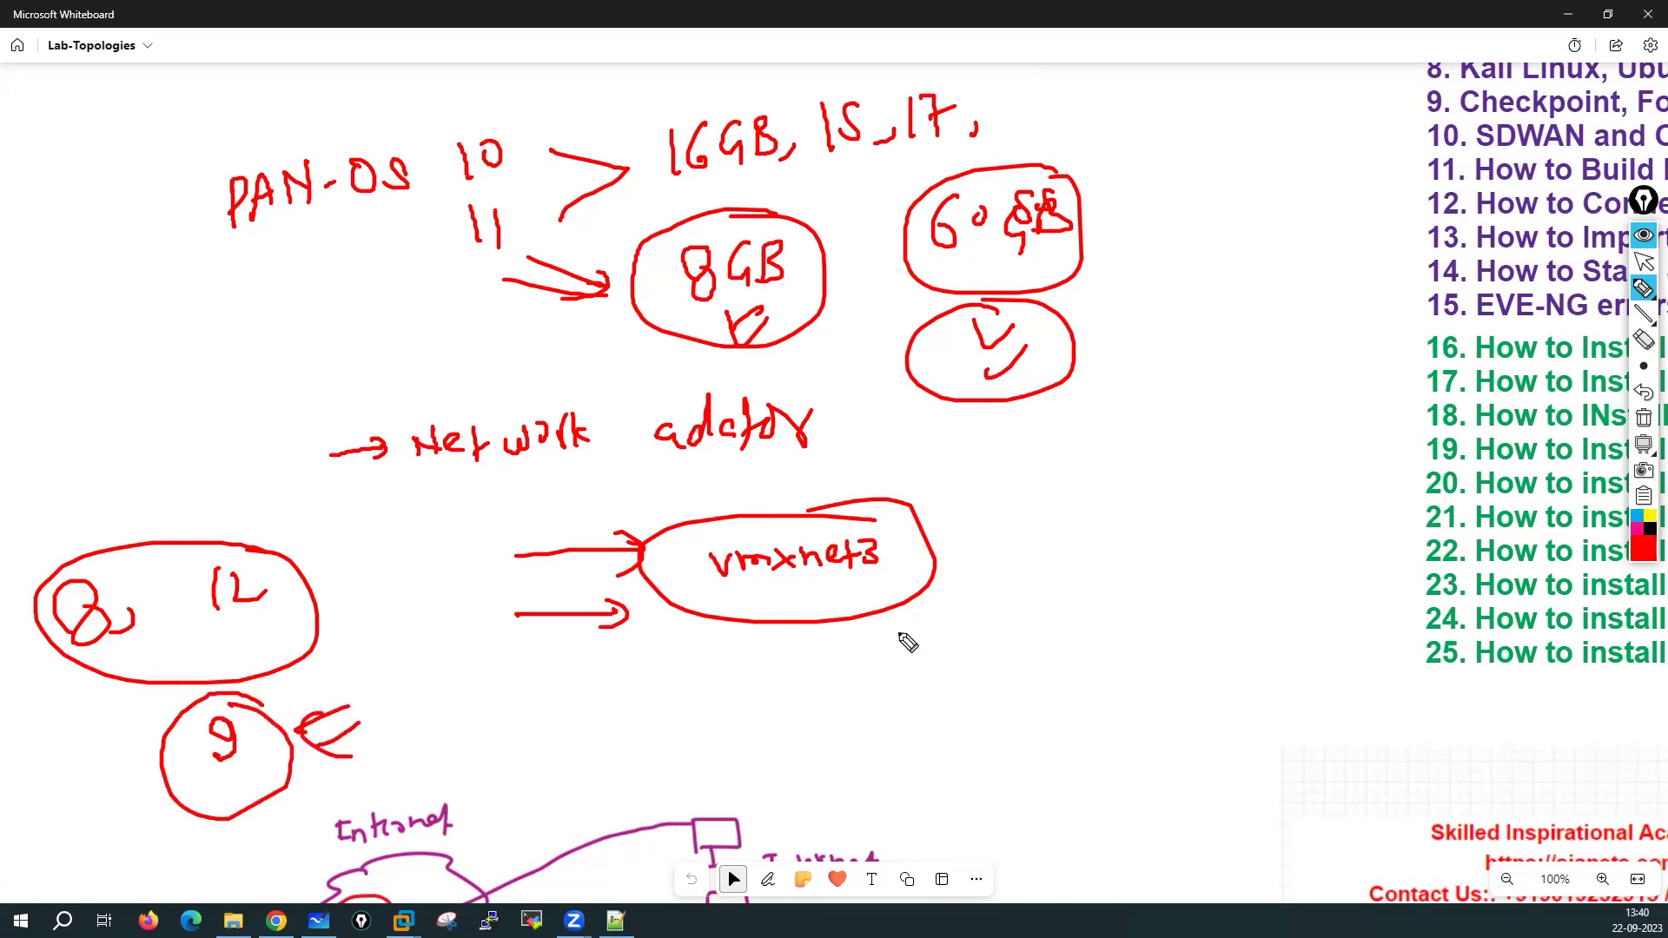
left_click(1644, 418)
left_click(1643, 261)
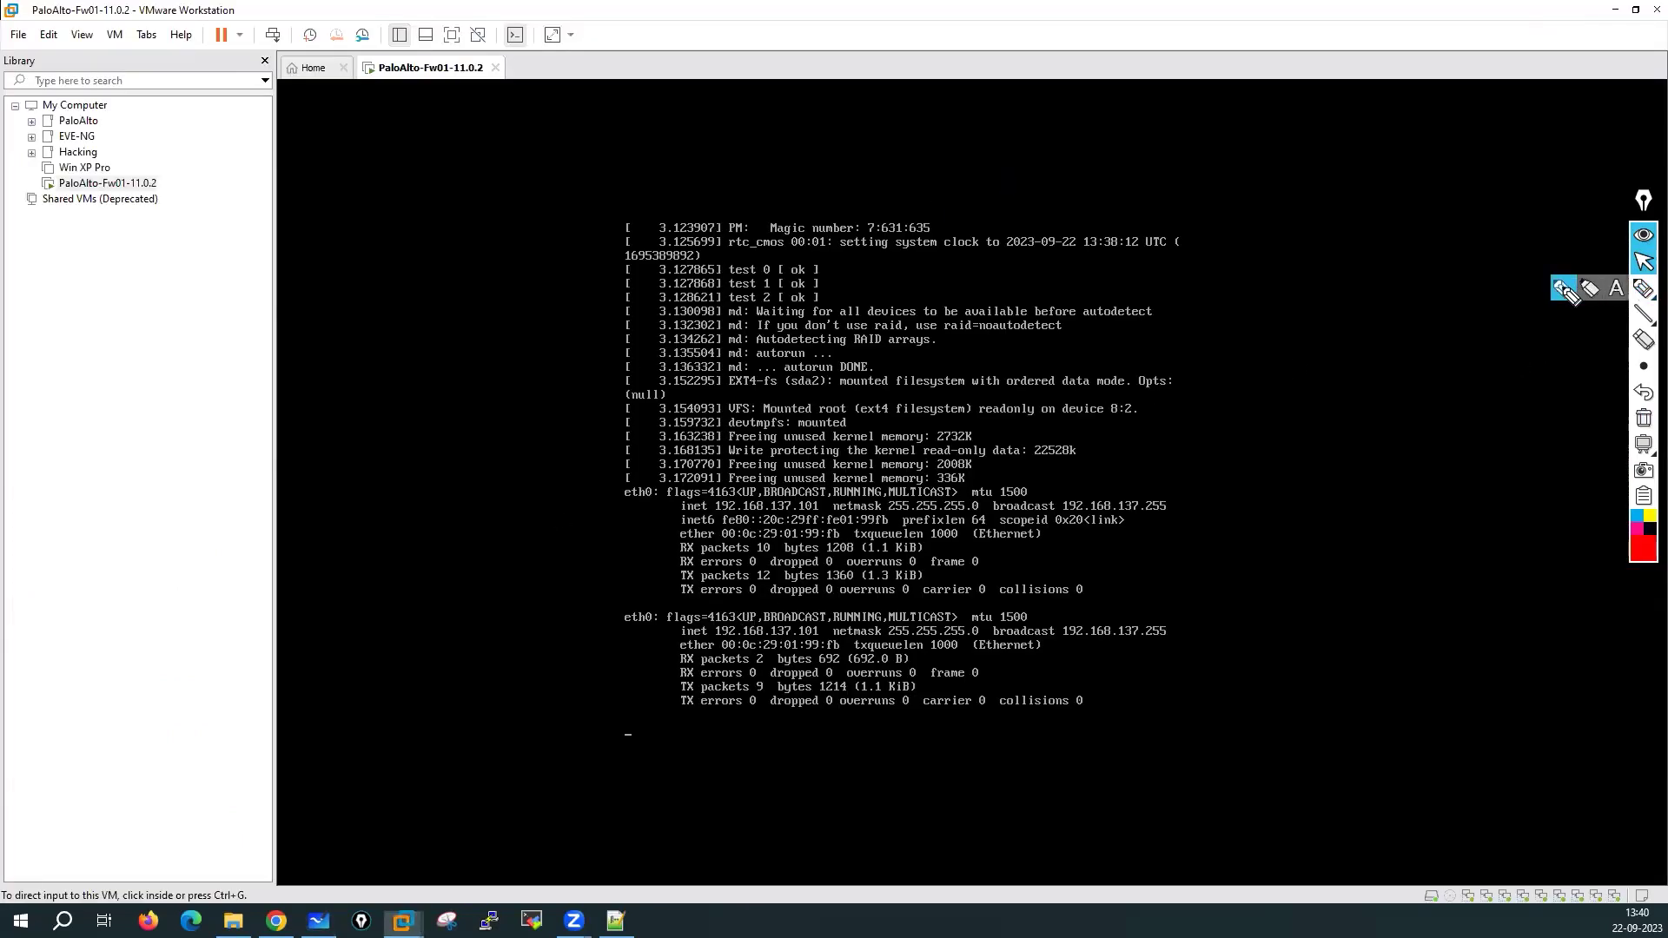
Draw a small red circle on the firewall console near the vm login prompt
left_click(1643, 287)
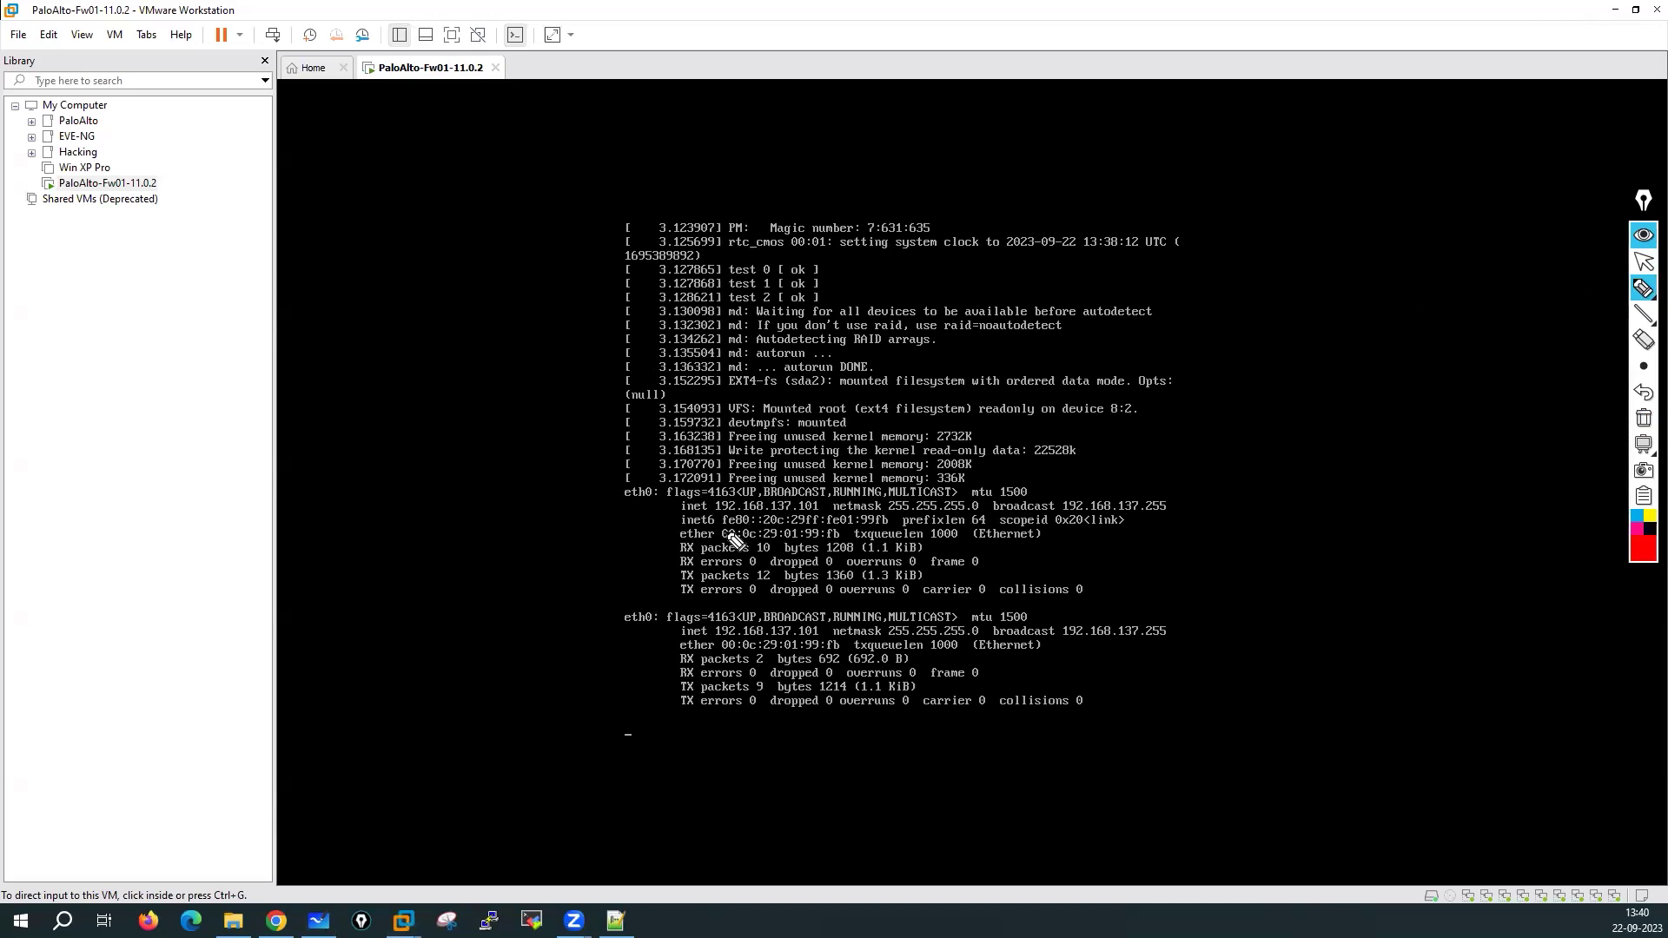
mouse_move(658, 483)
left_mouse_down()
mouse_move(612, 500)
mouse_move(620, 523)
mouse_move(665, 501)
mouse_move(634, 483)
left_mouse_up()
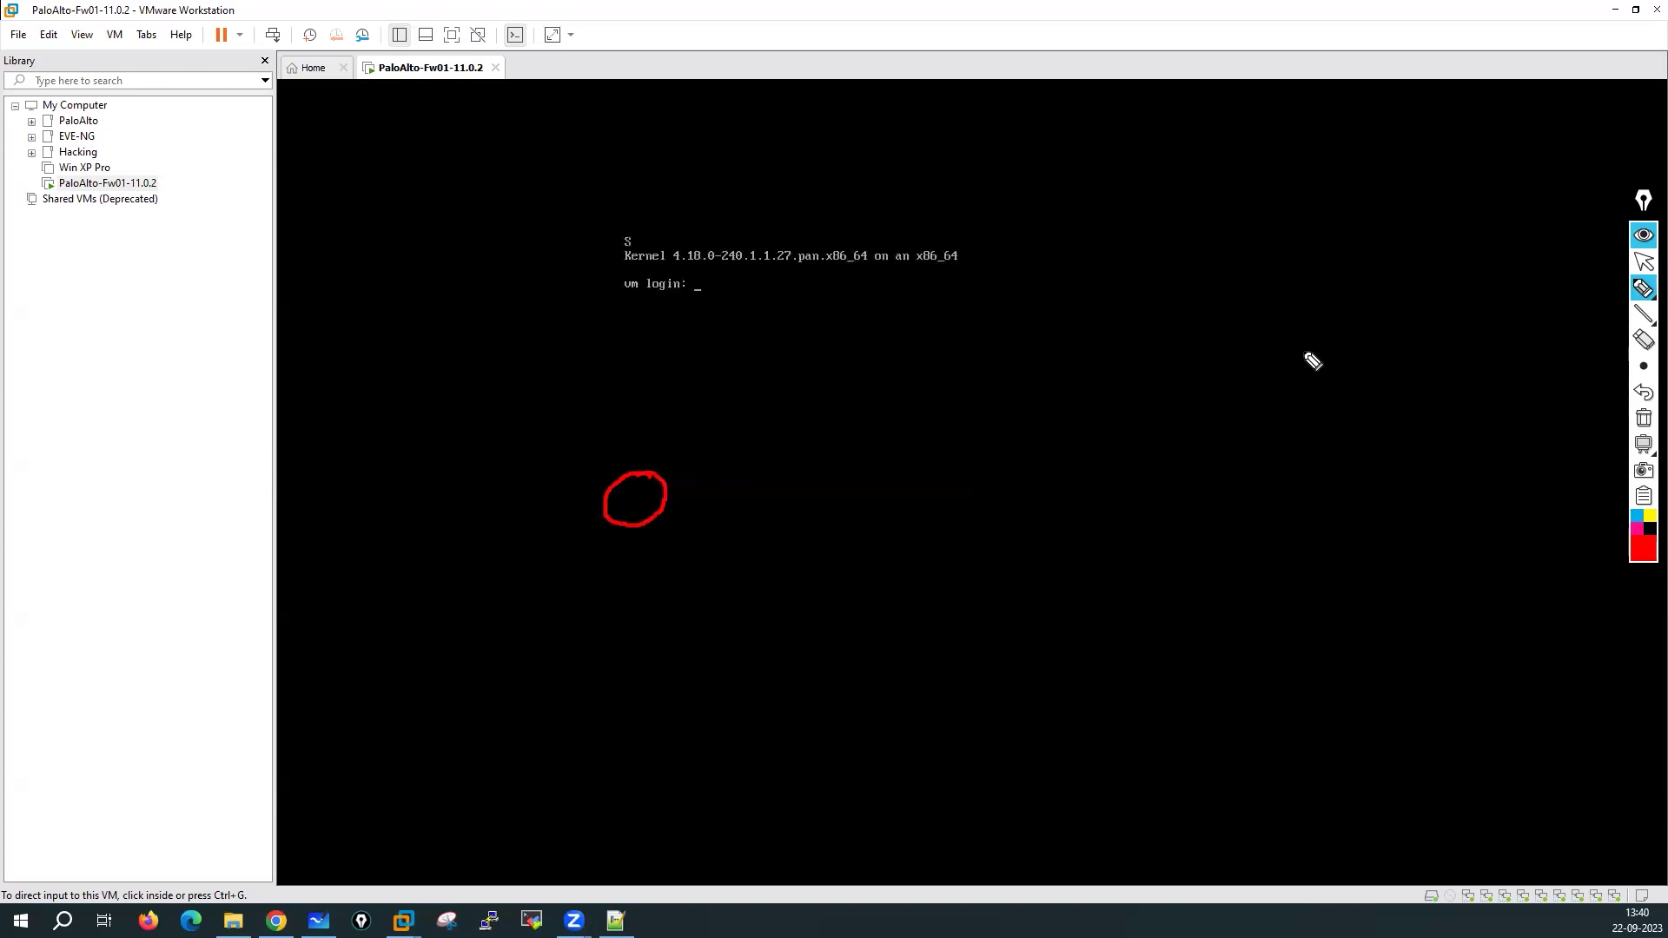
Write 'eth0', a circled 'mgmt' label, and the default address '192.168.1.1' on the console
mouse_move(741, 460)
left_mouse_down()
mouse_move(977, 422)
mouse_move(938, 380)
left_mouse_up()
left_click(1097, 387)
mouse_move(1088, 371)
left_mouse_down()
mouse_move(1034, 392)
mouse_move(1055, 411)
left_mouse_up()
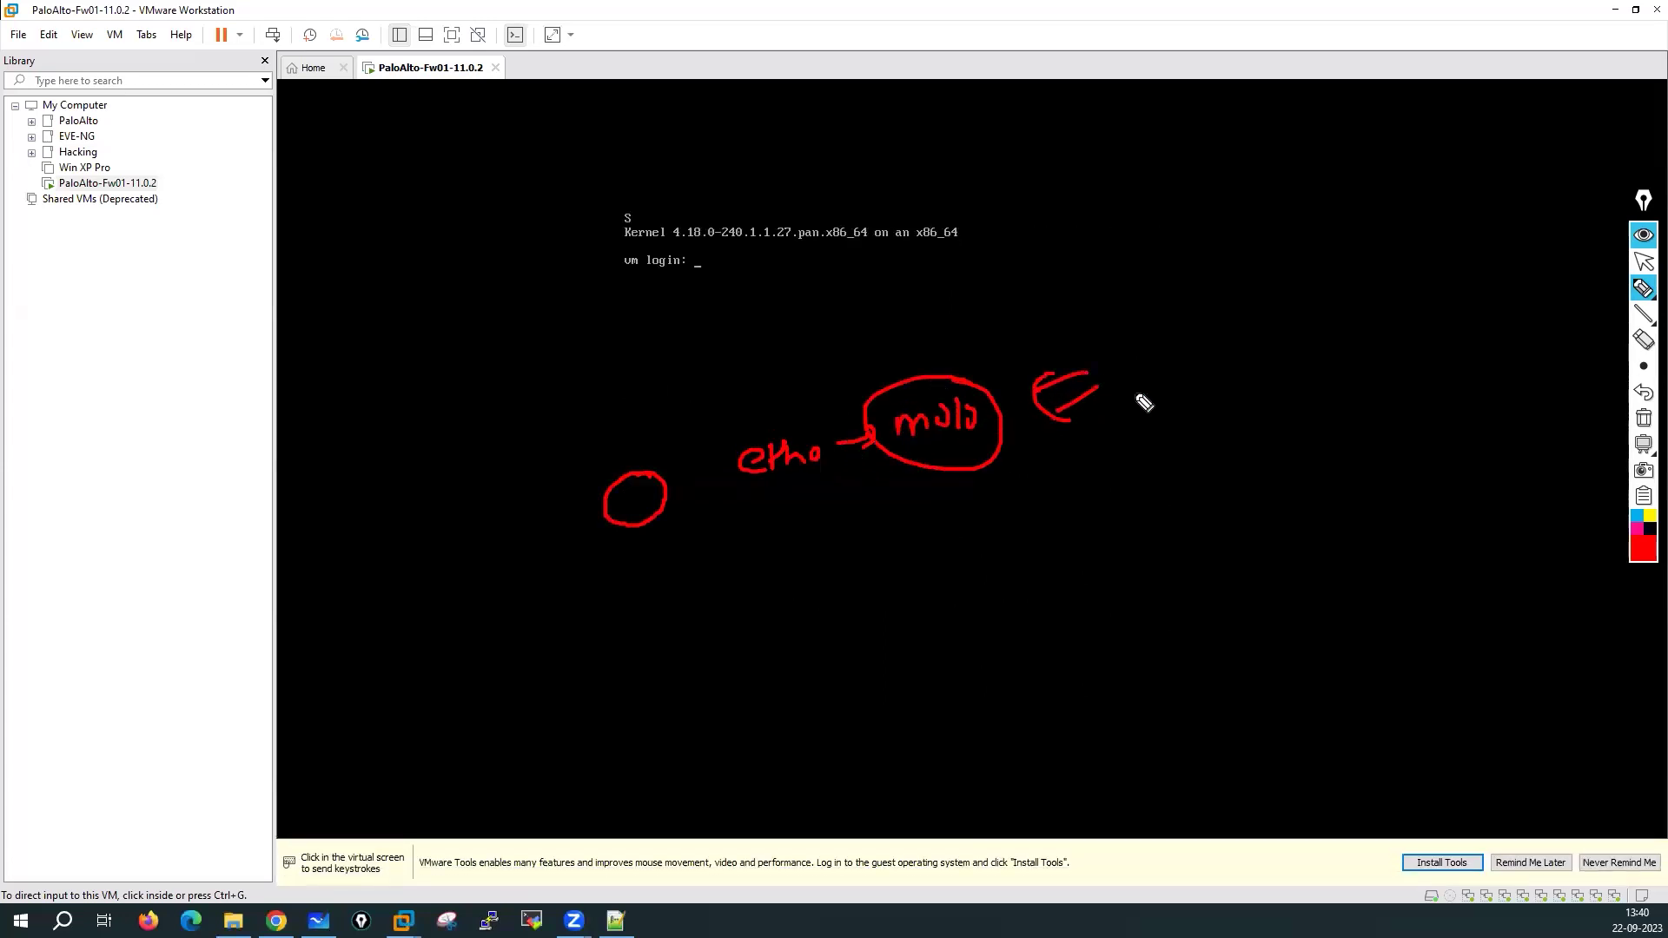
mouse_move(781, 553)
left_mouse_down()
mouse_move(779, 598)
mouse_move(839, 588)
mouse_move(858, 565)
mouse_move(857, 583)
left_mouse_up()
left_click(835, 579)
mouse_move(877, 547)
left_mouse_down()
mouse_move(872, 567)
mouse_move(898, 548)
mouse_move(920, 568)
mouse_move(960, 560)
mouse_move(923, 534)
left_mouse_up()
left_click(915, 554)
left_click(936, 557)
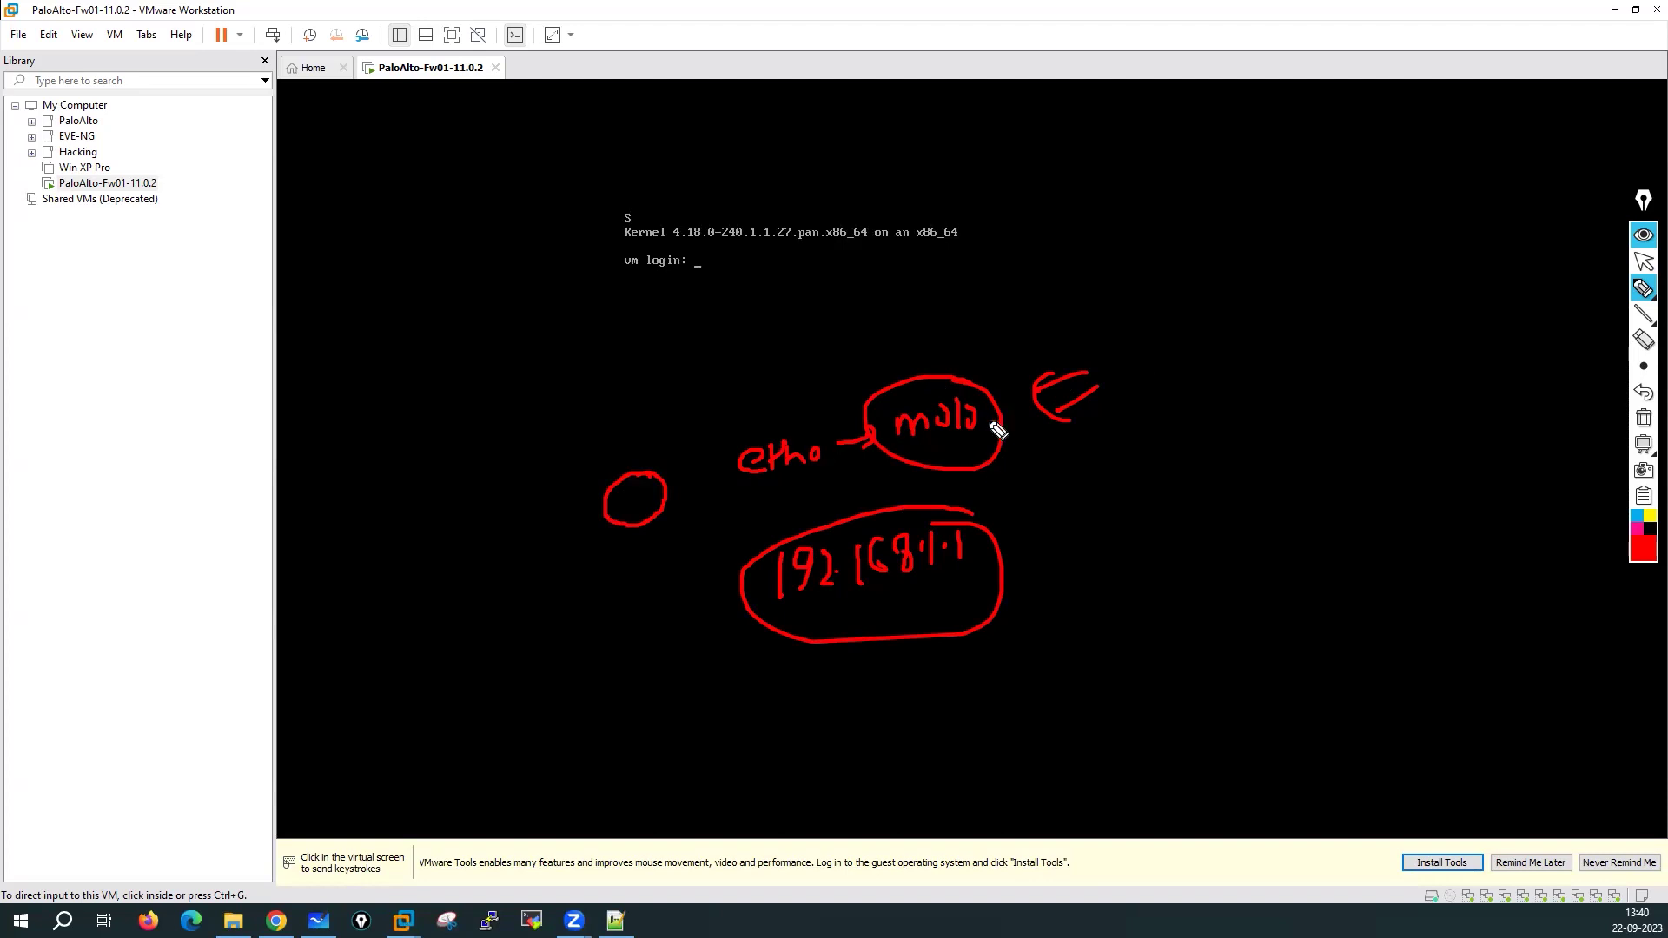
Circle 'VM', arc it to the management circle, and write 'DHCP-client'
mouse_move(1075, 449)
left_mouse_down()
mouse_move(1110, 440)
mouse_move(1154, 462)
mouse_move(1155, 415)
left_mouse_up()
left_click_drag(1166, 501, 1105, 400)
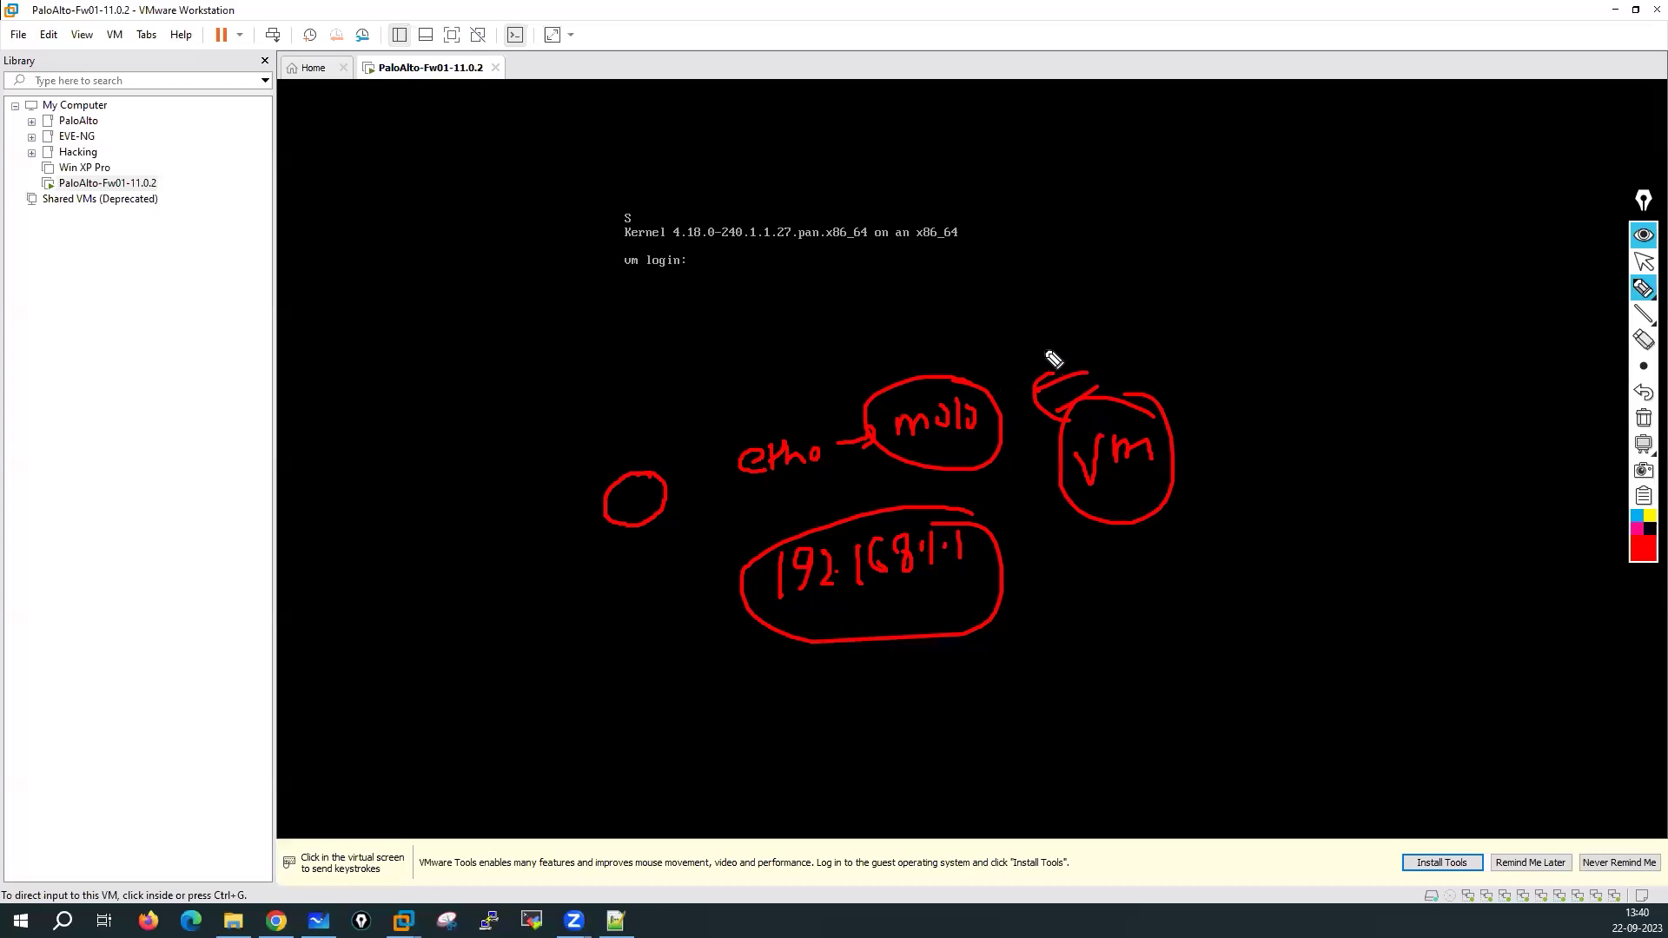
left_click_drag(1195, 301, 1070, 285)
left_click_drag(1008, 339, 965, 379)
left_click_drag(1027, 356, 969, 380)
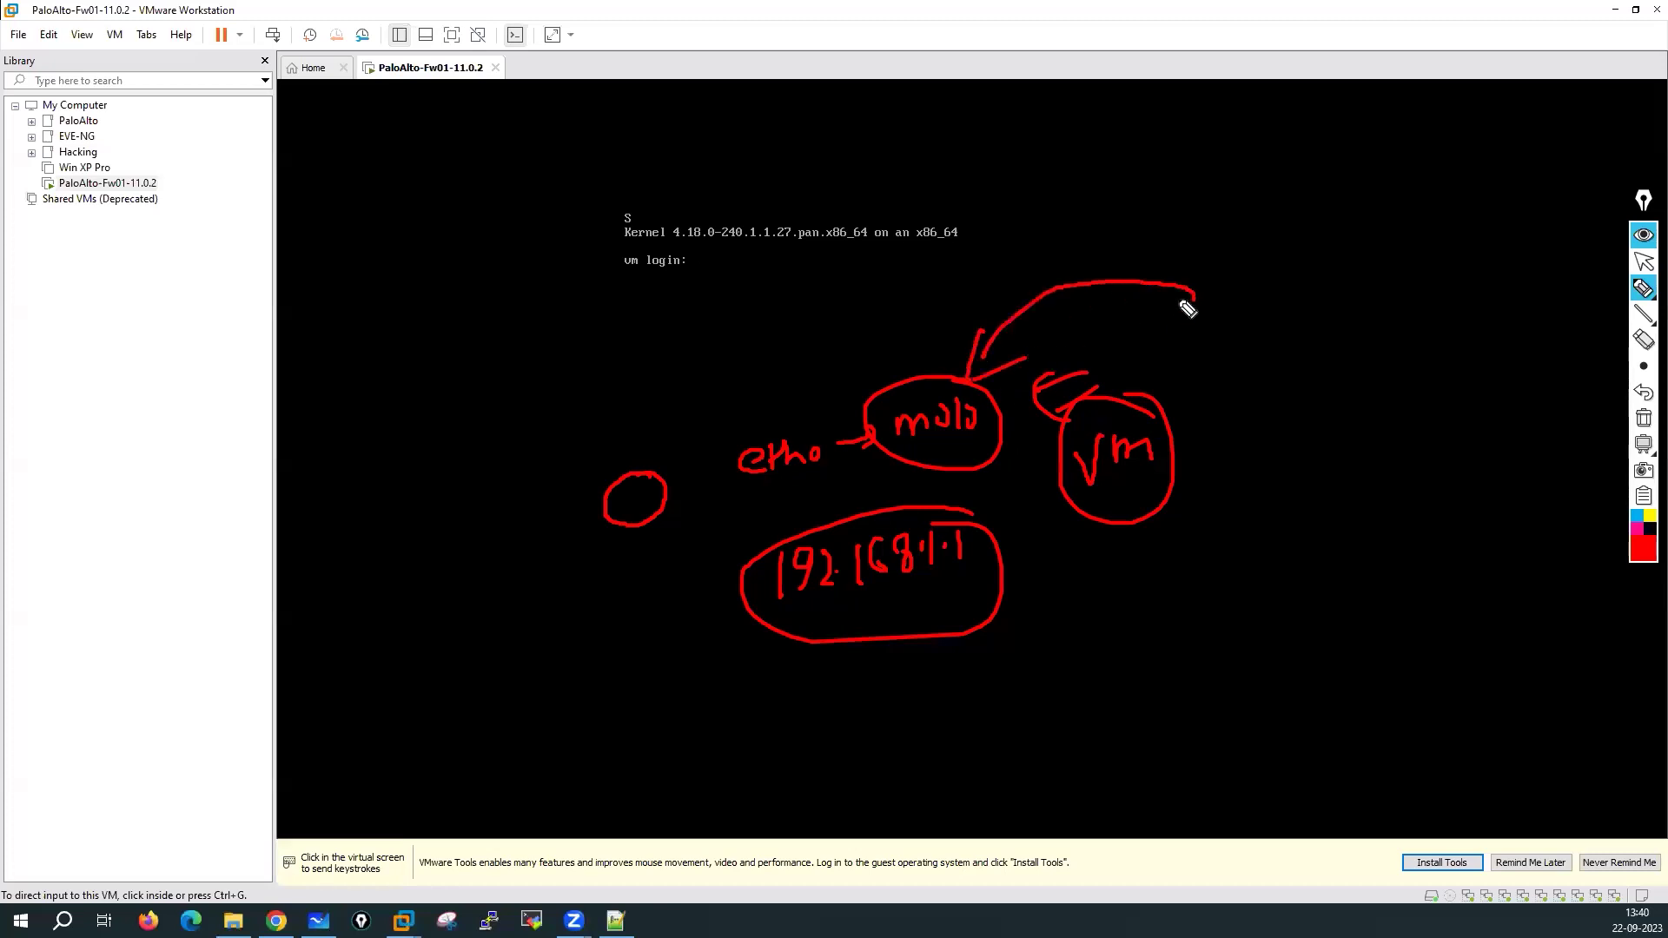
mouse_move(1212, 266)
left_mouse_down()
mouse_move(1216, 295)
mouse_move(1289, 272)
mouse_move(1277, 300)
left_mouse_up()
mouse_move(1300, 301)
left_mouse_down()
mouse_move(1373, 264)
mouse_move(1459, 271)
mouse_move(1449, 262)
left_mouse_up()
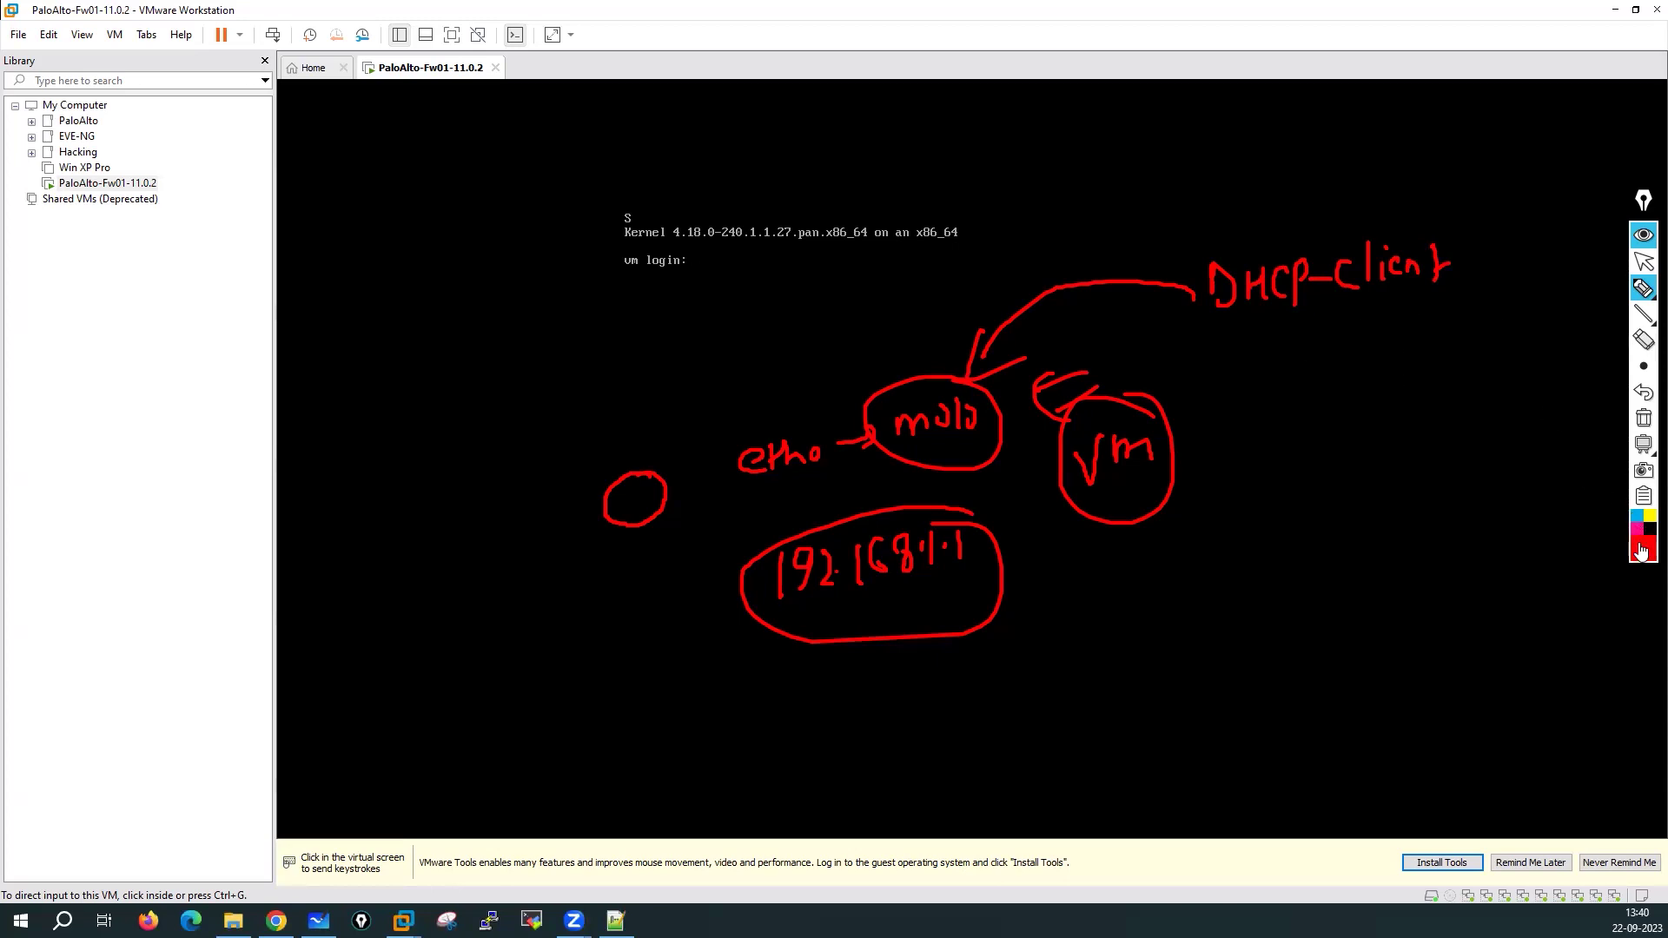
Note eth0 received '192.168.137.101' and circle that address
mouse_move(882, 314)
left_mouse_down()
mouse_move(884, 364)
mouse_move(919, 354)
left_mouse_up()
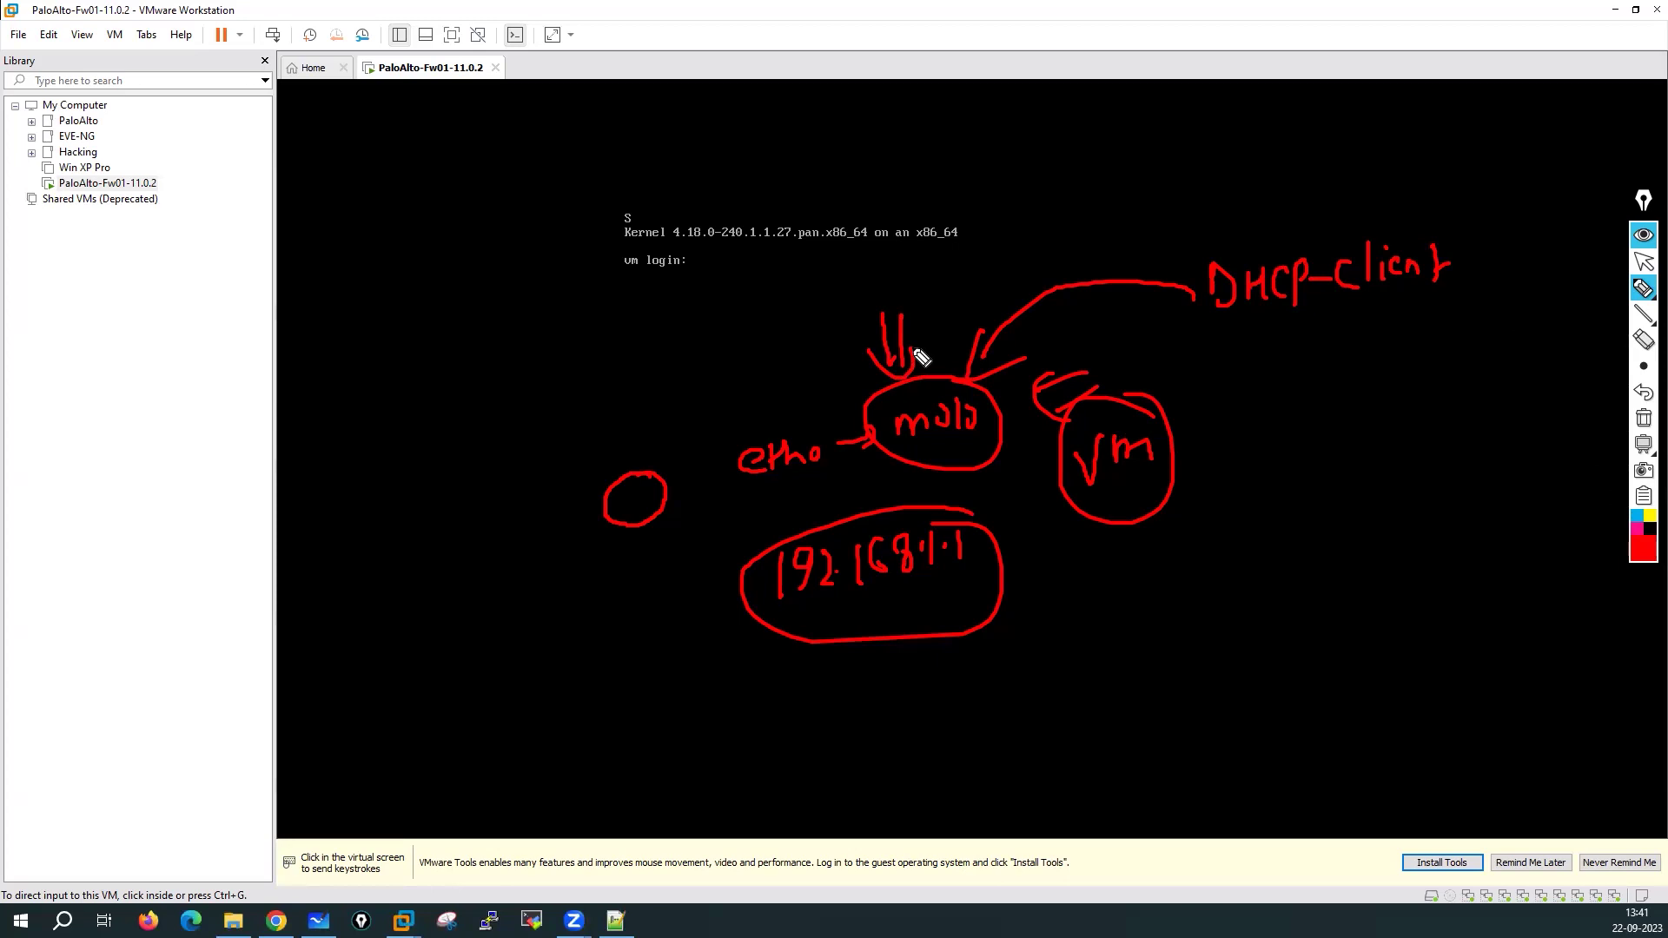
mouse_move(352, 393)
left_mouse_down()
mouse_move(428, 379)
mouse_move(342, 447)
mouse_move(404, 341)
mouse_move(477, 372)
mouse_move(633, 320)
mouse_move(660, 341)
mouse_move(796, 298)
mouse_move(797, 339)
left_mouse_up()
left_click(648, 336)
left_click(733, 326)
mouse_move(552, 276)
left_mouse_down()
mouse_move(556, 428)
mouse_move(762, 277)
mouse_move(793, 288)
left_mouse_up()
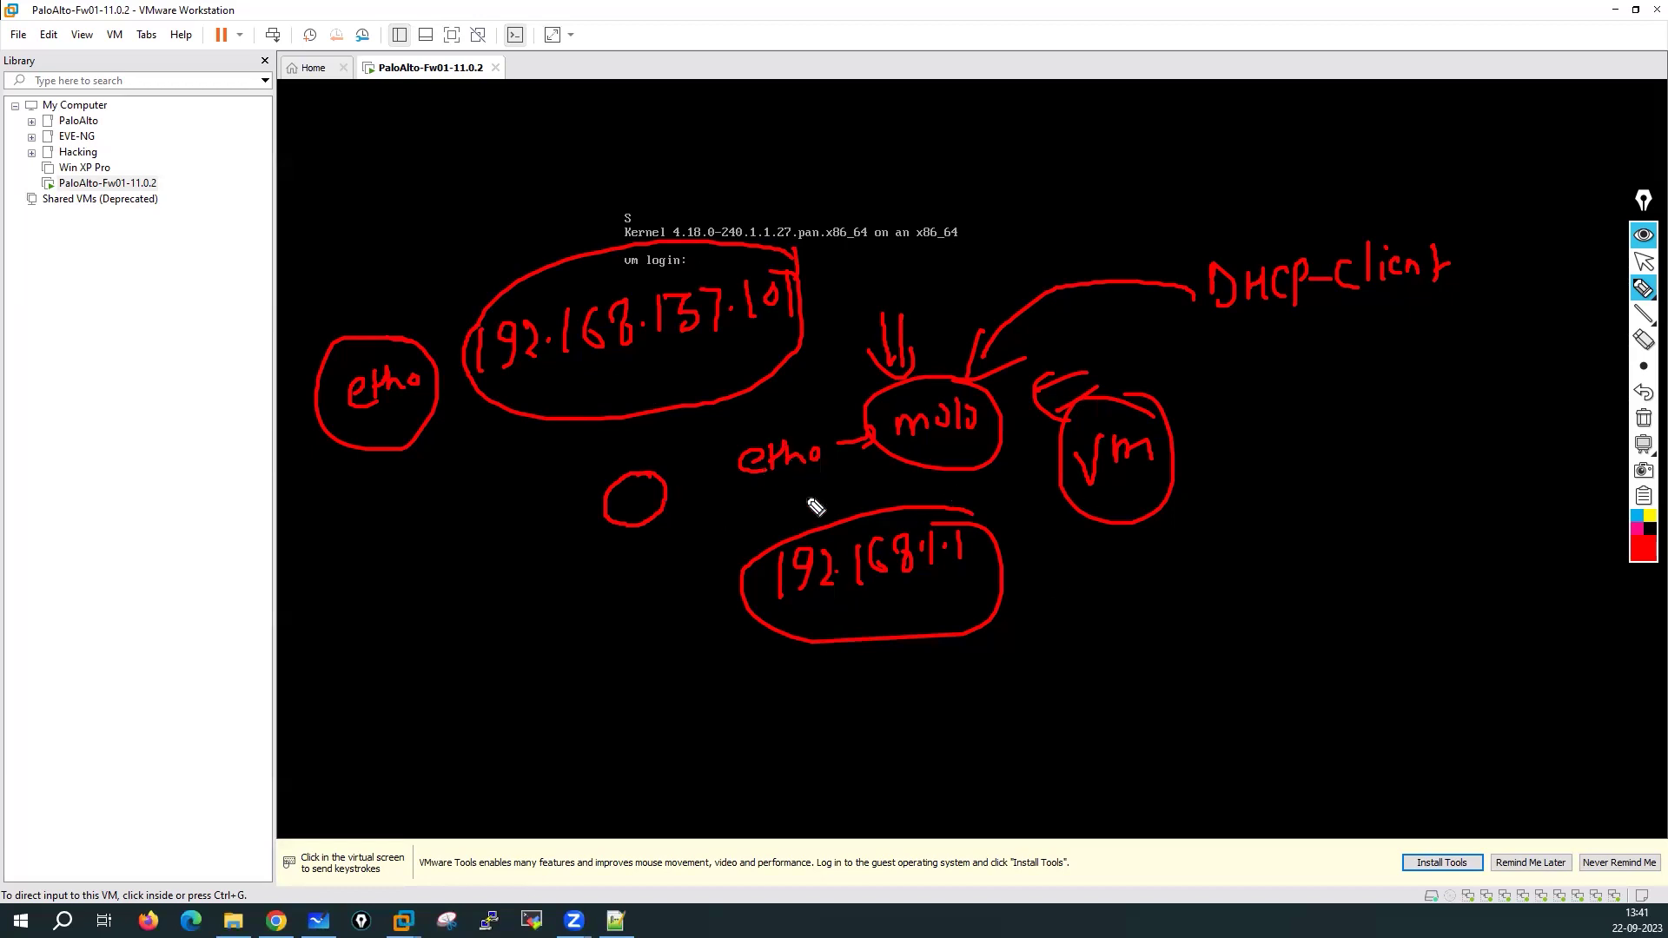
Point arrows at the 192.168.1.1 circle, then wipe all the red ink
left_click_drag(711, 509, 714, 547)
mouse_move(725, 507)
left_mouse_down()
mouse_move(727, 545)
mouse_move(753, 534)
left_mouse_up()
left_click_drag(762, 630, 734, 666)
left_click_drag(753, 632, 782, 670)
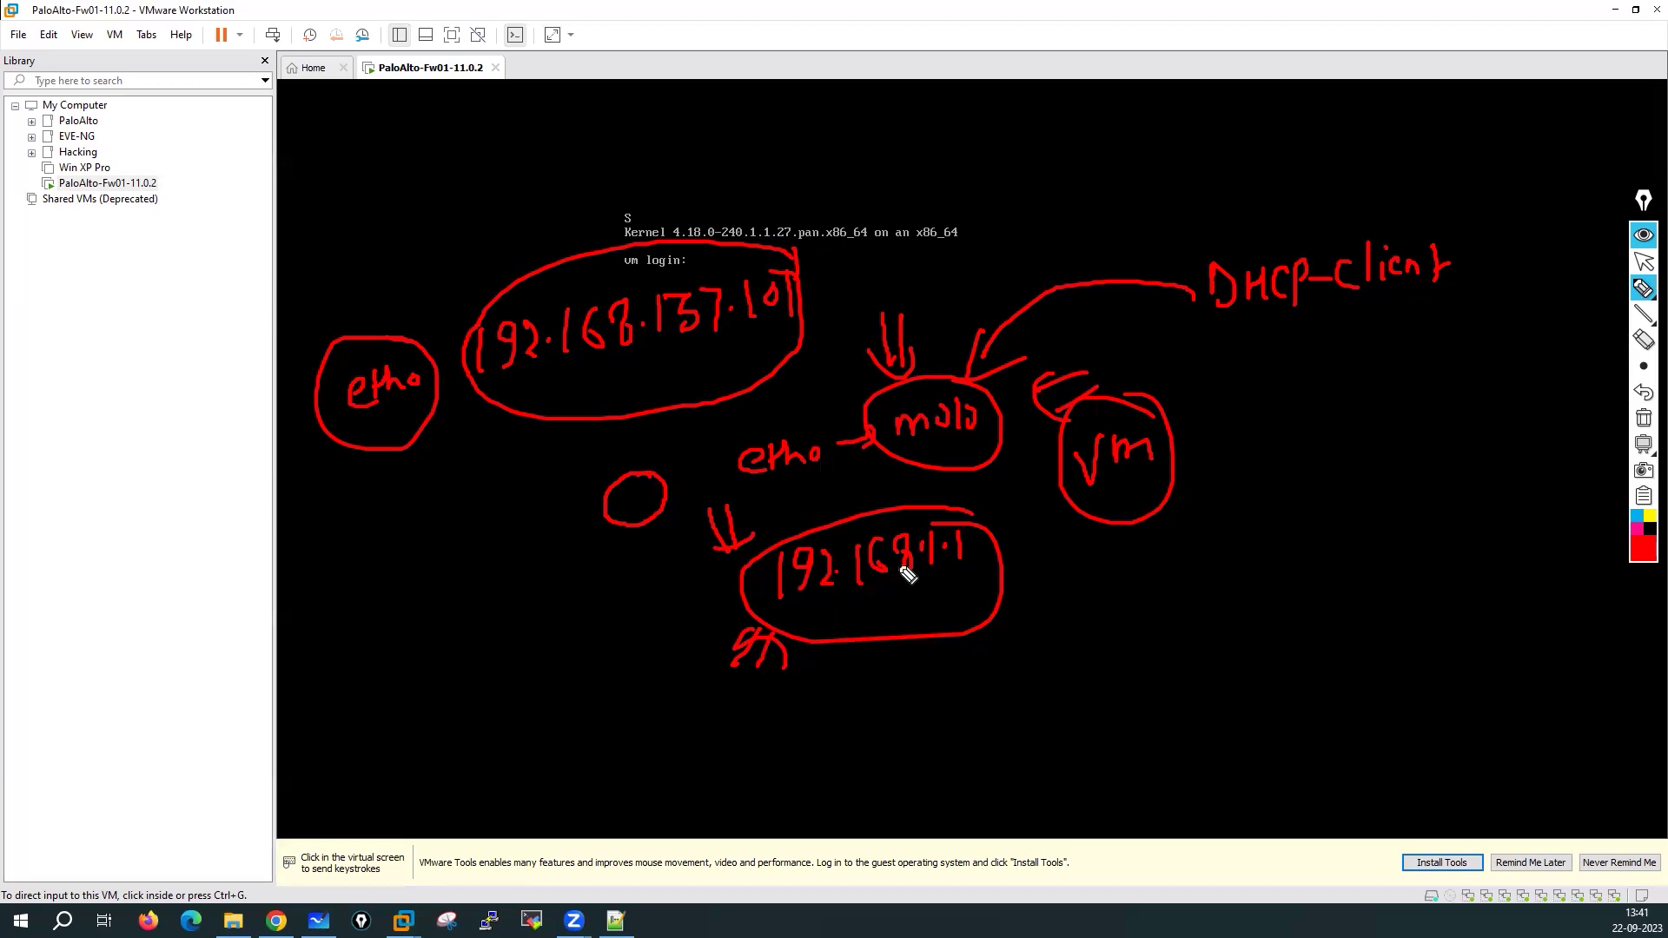
left_click_drag(1100, 621, 936, 591)
mouse_move(1034, 643)
left_mouse_down()
mouse_move(947, 608)
mouse_move(1046, 641)
left_mouse_up()
left_click(1641, 419)
left_click(1640, 262)
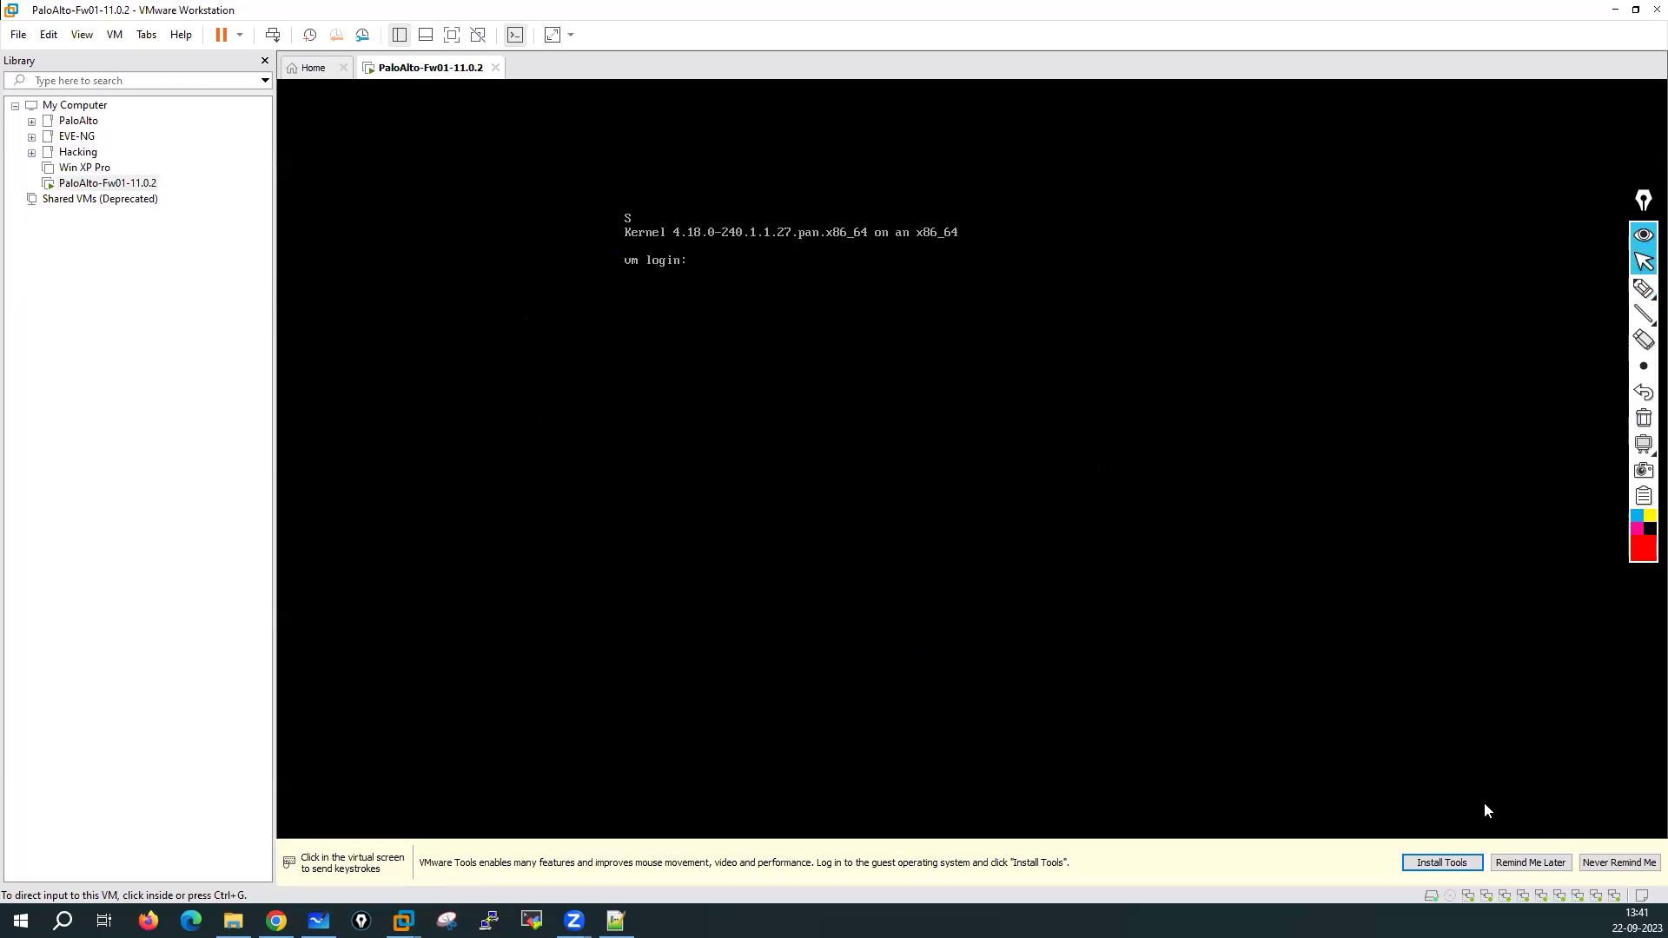
Dismiss the VMware Tools notice, try an admin login on the console, and pick the annotation pen
left_click(1438, 863)
left_click(1656, 850)
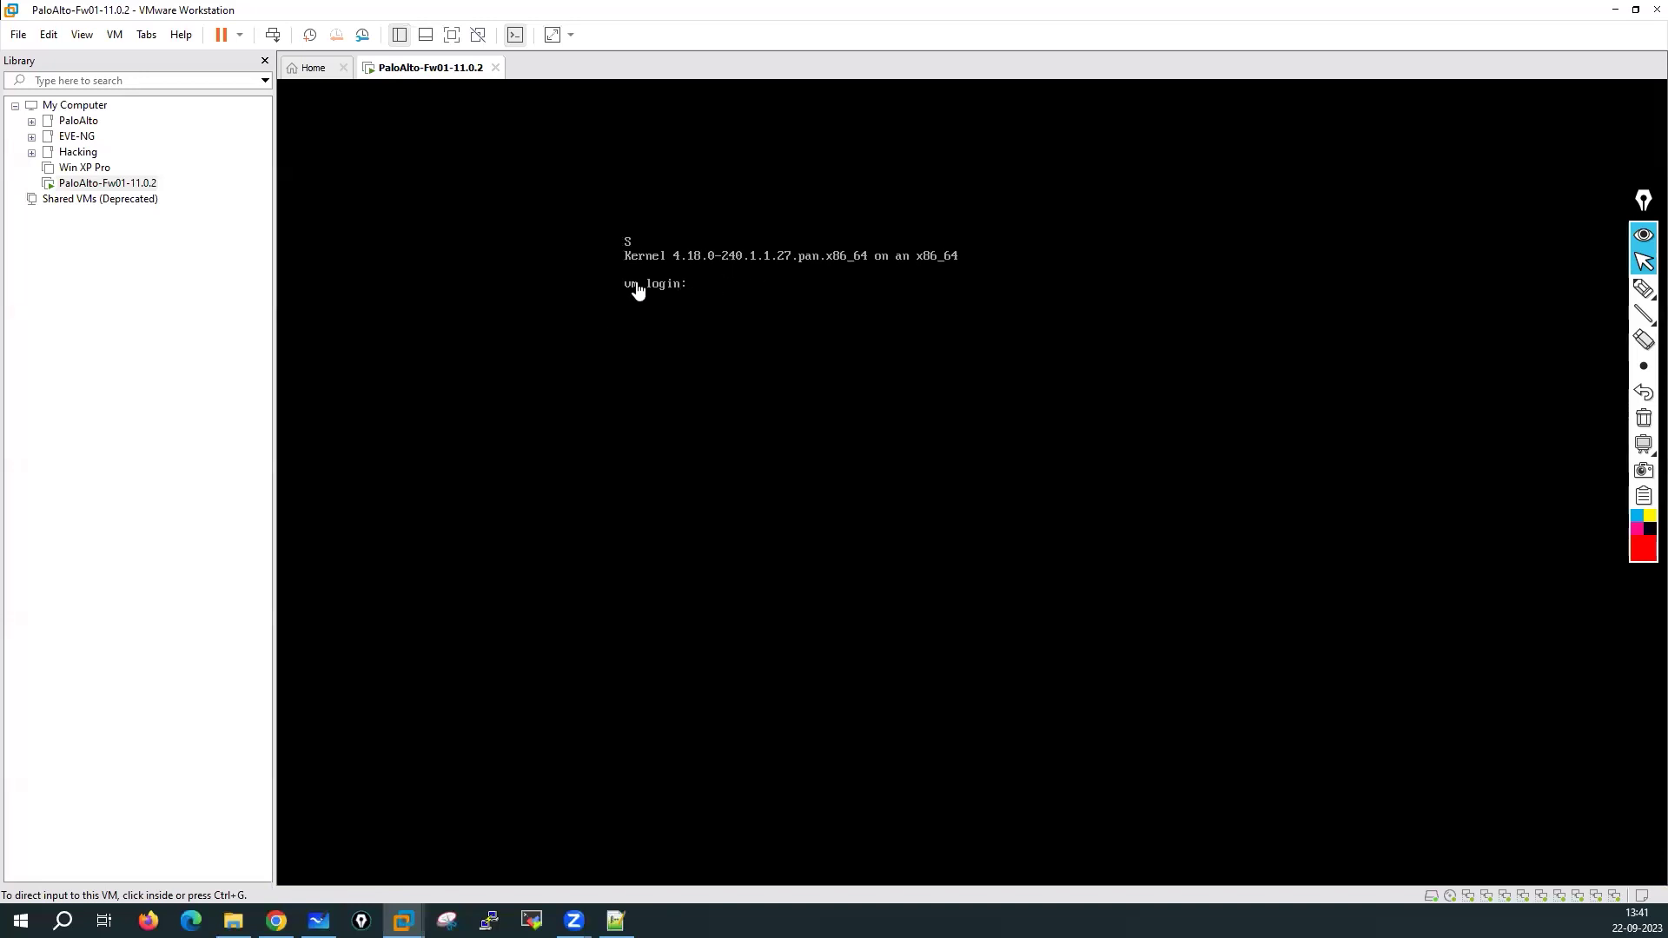
left_click(722, 297)
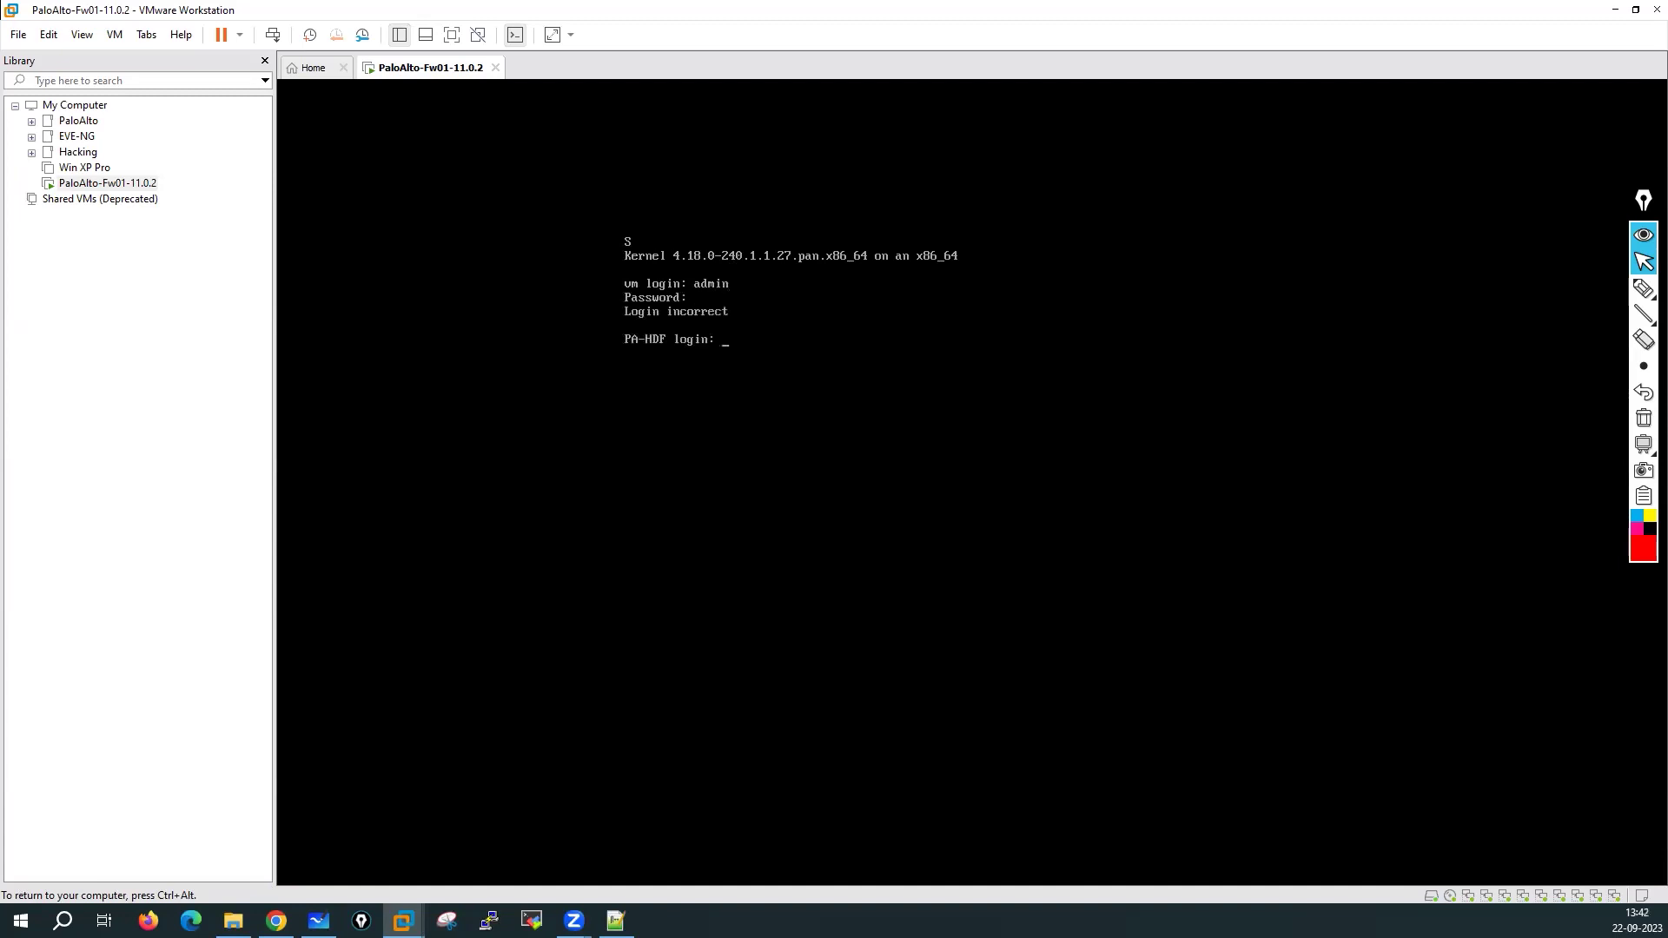
key("ctrl+alt")
left_click(1643, 289)
Arrow the admin login line and write the default username and password on the console
left_click_drag(565, 257, 591, 288)
left_click_drag(540, 339, 596, 339)
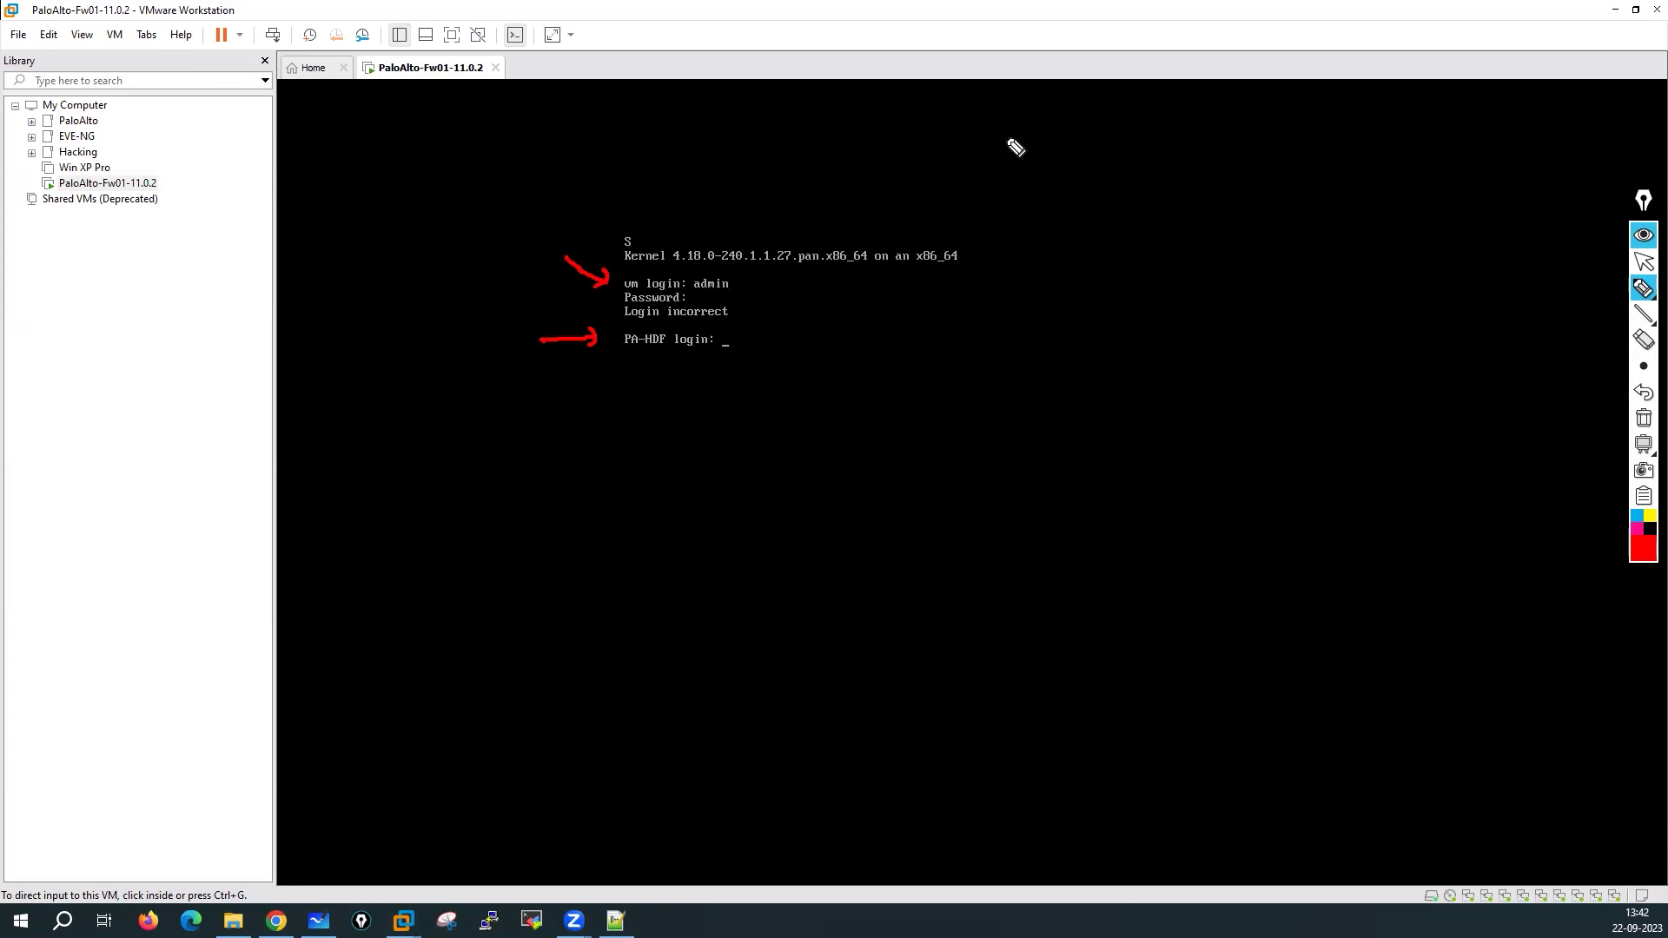
mouse_move(1011, 146)
left_mouse_down()
mouse_move(999, 150)
mouse_move(1039, 156)
mouse_move(1039, 127)
mouse_move(1048, 164)
mouse_move(1083, 142)
mouse_move(1094, 162)
left_mouse_up()
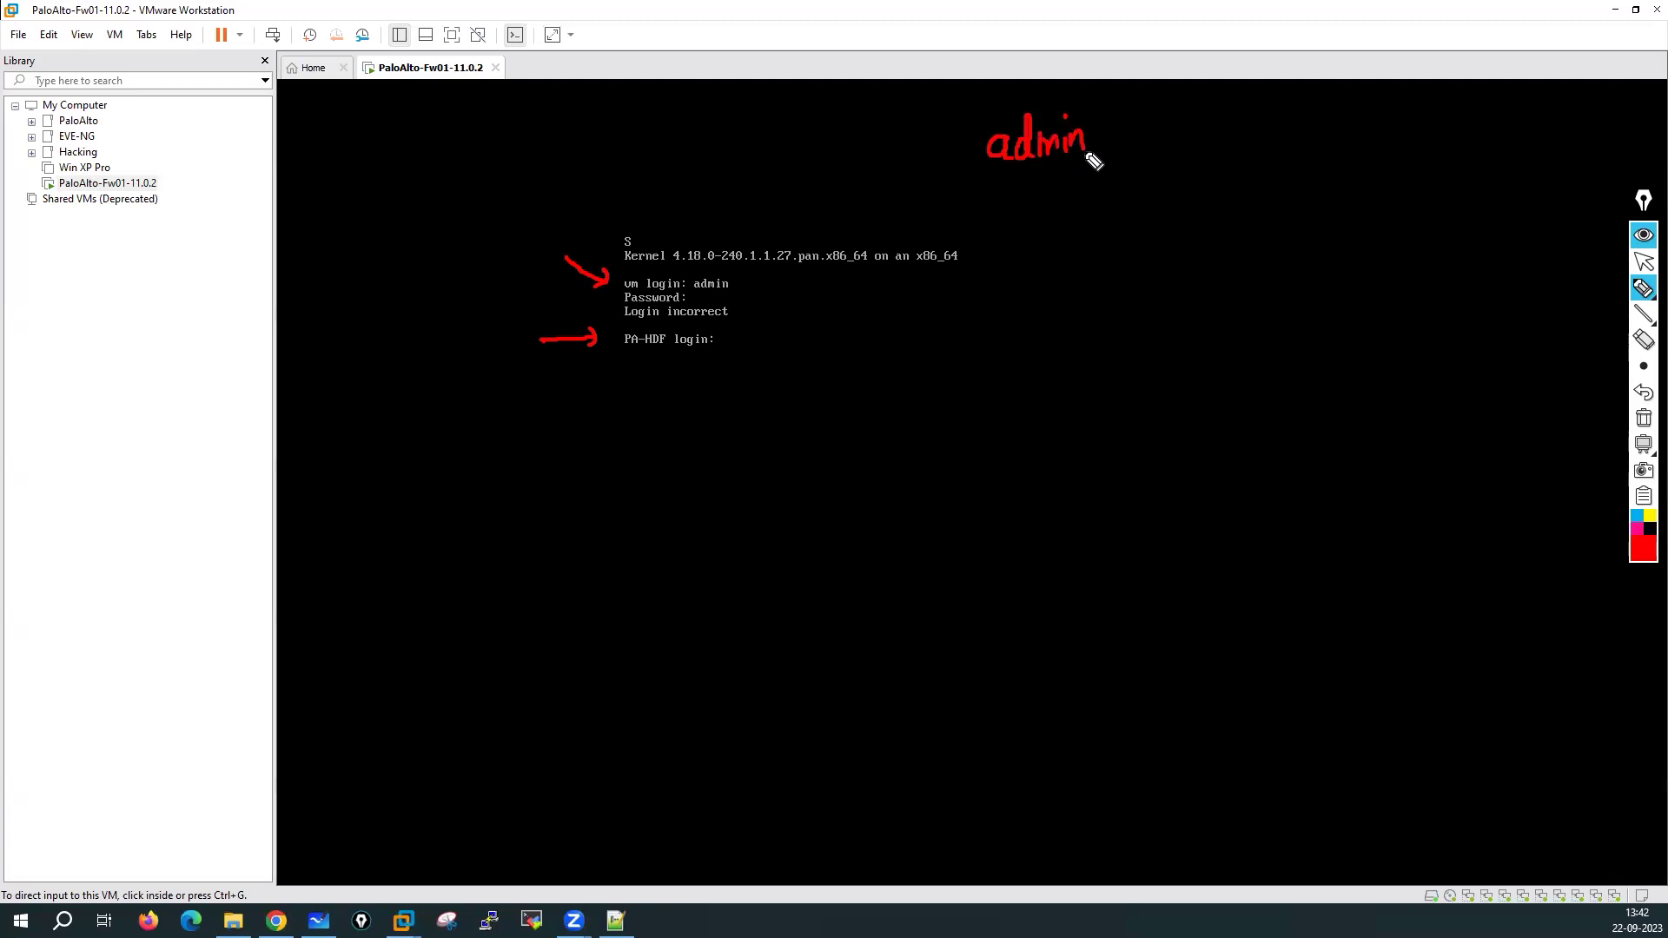
mouse_move(1007, 205)
left_mouse_down()
mouse_move(1027, 171)
mouse_move(1087, 201)
left_mouse_up()
left_click_drag(903, 149, 949, 148)
left_click_drag(943, 136, 929, 206)
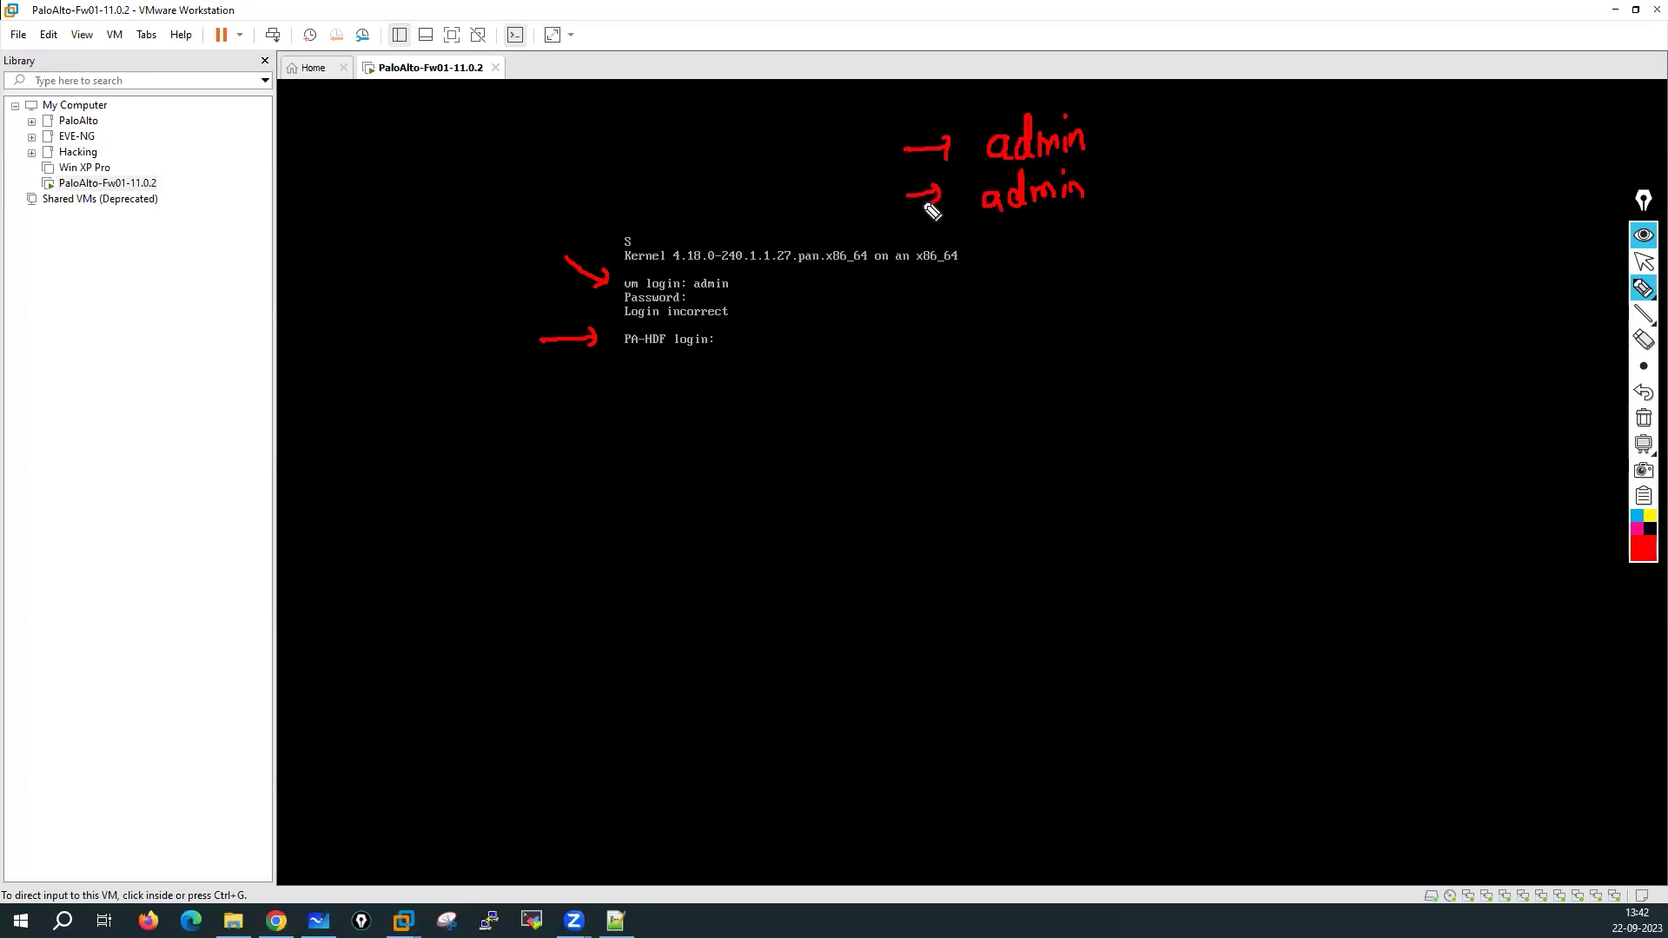
Write the management address '192.168.1.1/24'
mouse_move(1198, 165)
left_mouse_down()
mouse_move(1251, 146)
mouse_move(1256, 161)
mouse_move(1326, 163)
mouse_move(1383, 135)
mouse_move(1437, 159)
left_mouse_up()
left_click(1298, 154)
left_click(1397, 149)
left_click(1422, 148)
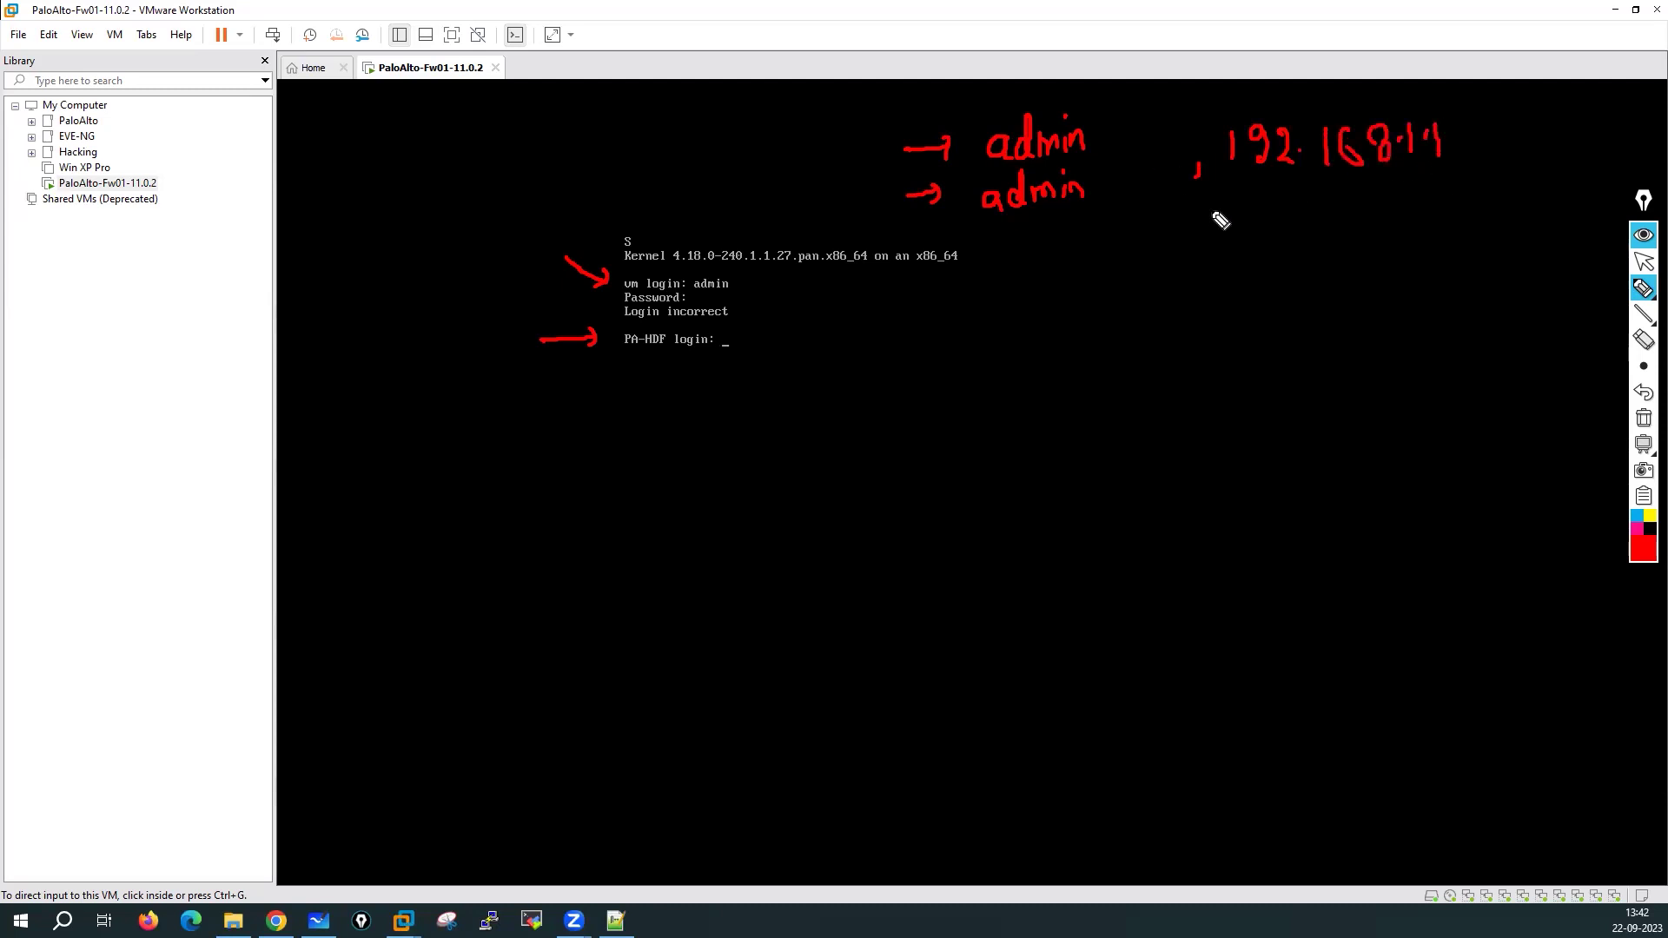
mouse_move(1485, 111)
left_mouse_down()
mouse_move(1453, 165)
mouse_move(1526, 160)
left_mouse_up()
left_click_drag(1530, 139, 1550, 141)
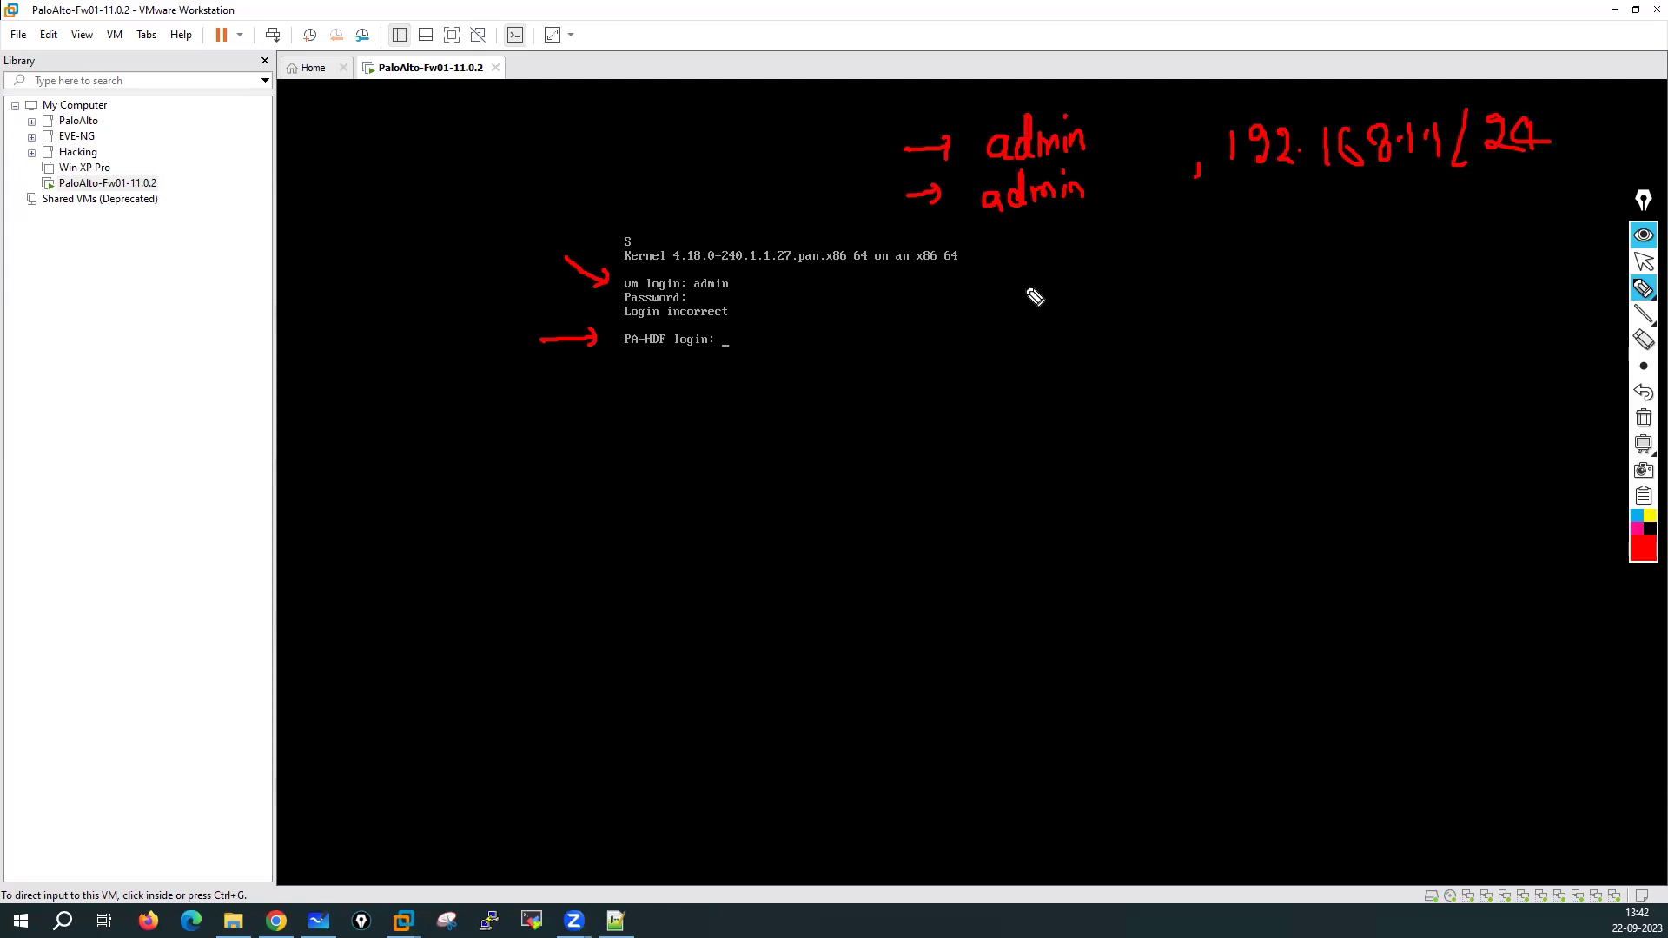
Label it the mgmt interface and list Ping, SSH and https as allowed services
mouse_move(1155, 261)
left_mouse_down()
mouse_move(1226, 256)
mouse_move(1217, 275)
mouse_move(1283, 181)
left_mouse_up()
left_click_drag(1266, 205, 1295, 212)
mouse_move(1099, 290)
left_mouse_down()
mouse_move(1124, 324)
mouse_move(1226, 306)
mouse_move(1250, 332)
left_mouse_up()
mouse_move(1367, 273)
left_mouse_down()
mouse_move(1425, 326)
mouse_move(1362, 393)
mouse_move(1404, 395)
left_mouse_up()
mouse_move(1404, 381)
left_mouse_down()
mouse_move(1422, 396)
mouse_move(1370, 451)
mouse_move(1438, 458)
left_mouse_up()
left_click_drag(1490, 401, 1474, 450)
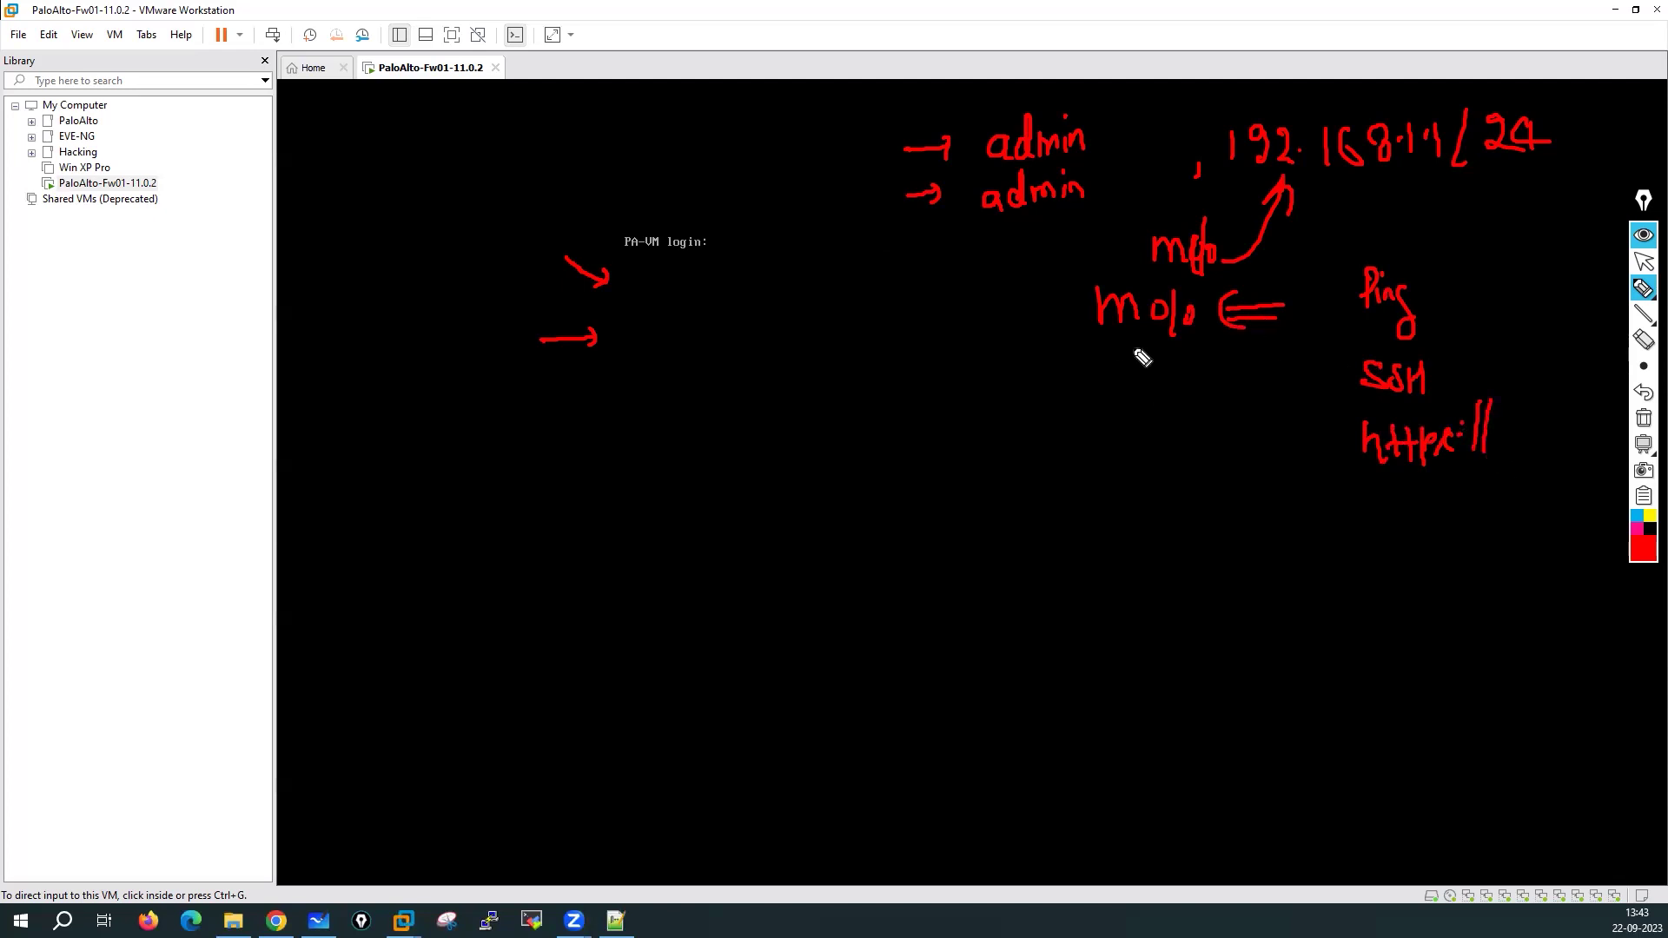
Mark up Ping, the credentials and 192.168.1.1/24, and add a circled 'DHCP' with arrows
left_click_drag(1441, 267, 1393, 305)
mouse_move(1412, 236)
left_mouse_down()
mouse_move(1379, 233)
mouse_move(1548, 417)
mouse_move(1391, 252)
left_mouse_up()
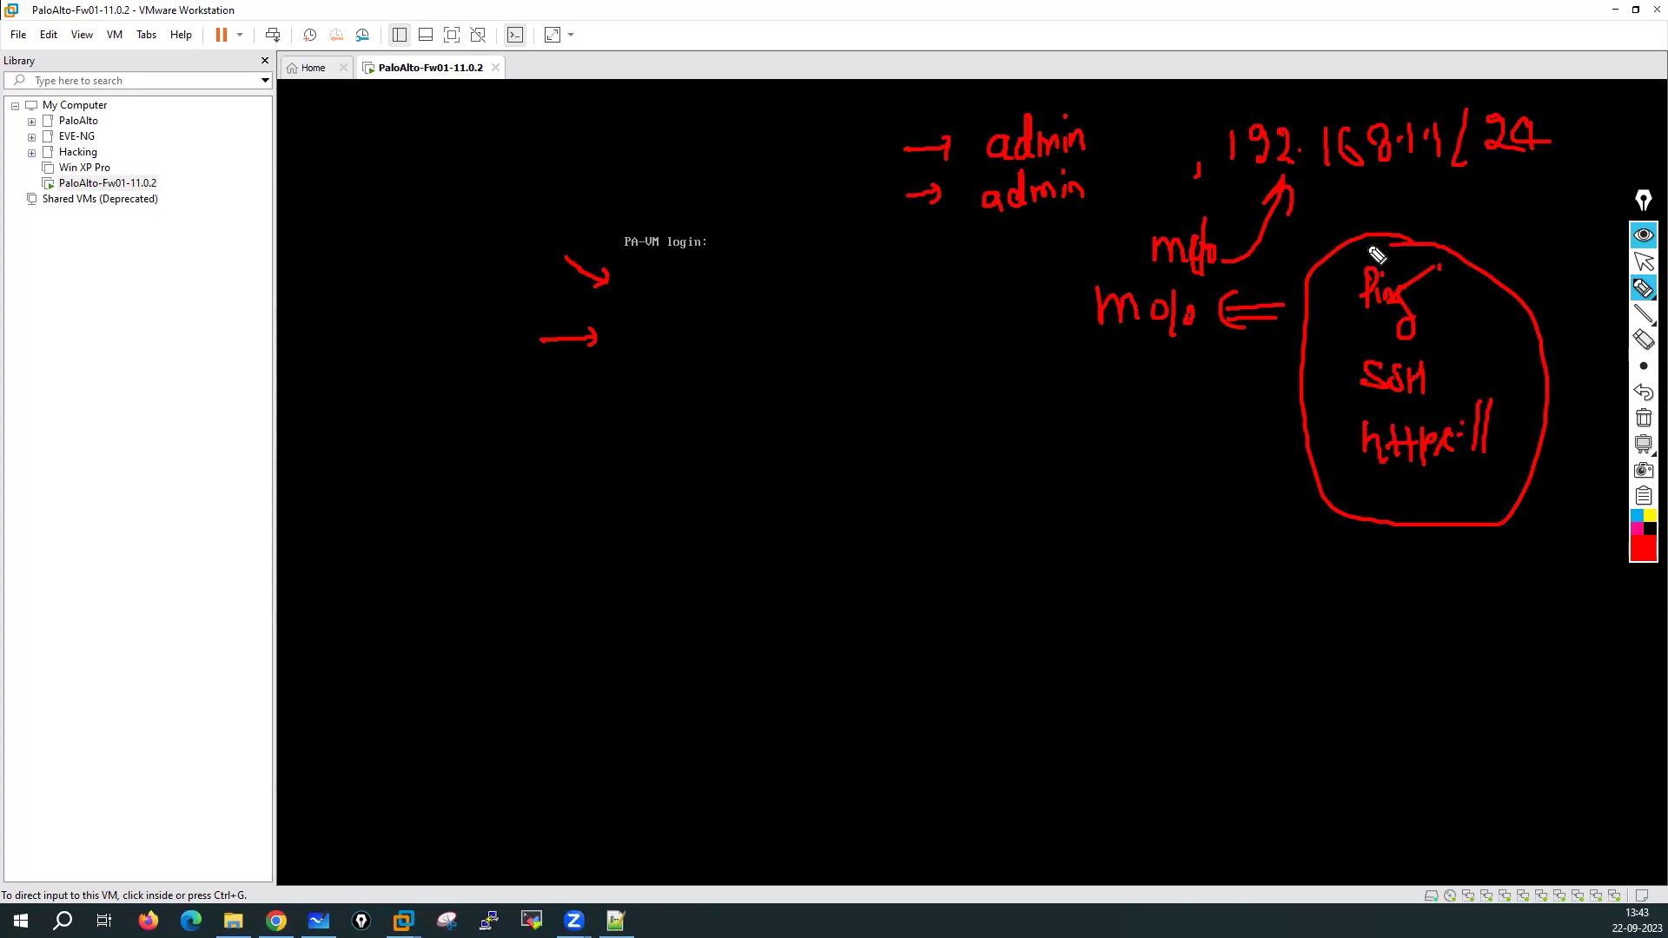
mouse_move(1124, 80)
left_mouse_down()
mouse_move(1106, 130)
mouse_move(1143, 130)
left_mouse_up()
mouse_move(1043, 264)
left_mouse_down()
mouse_move(1042, 235)
mouse_move(1058, 245)
left_mouse_up()
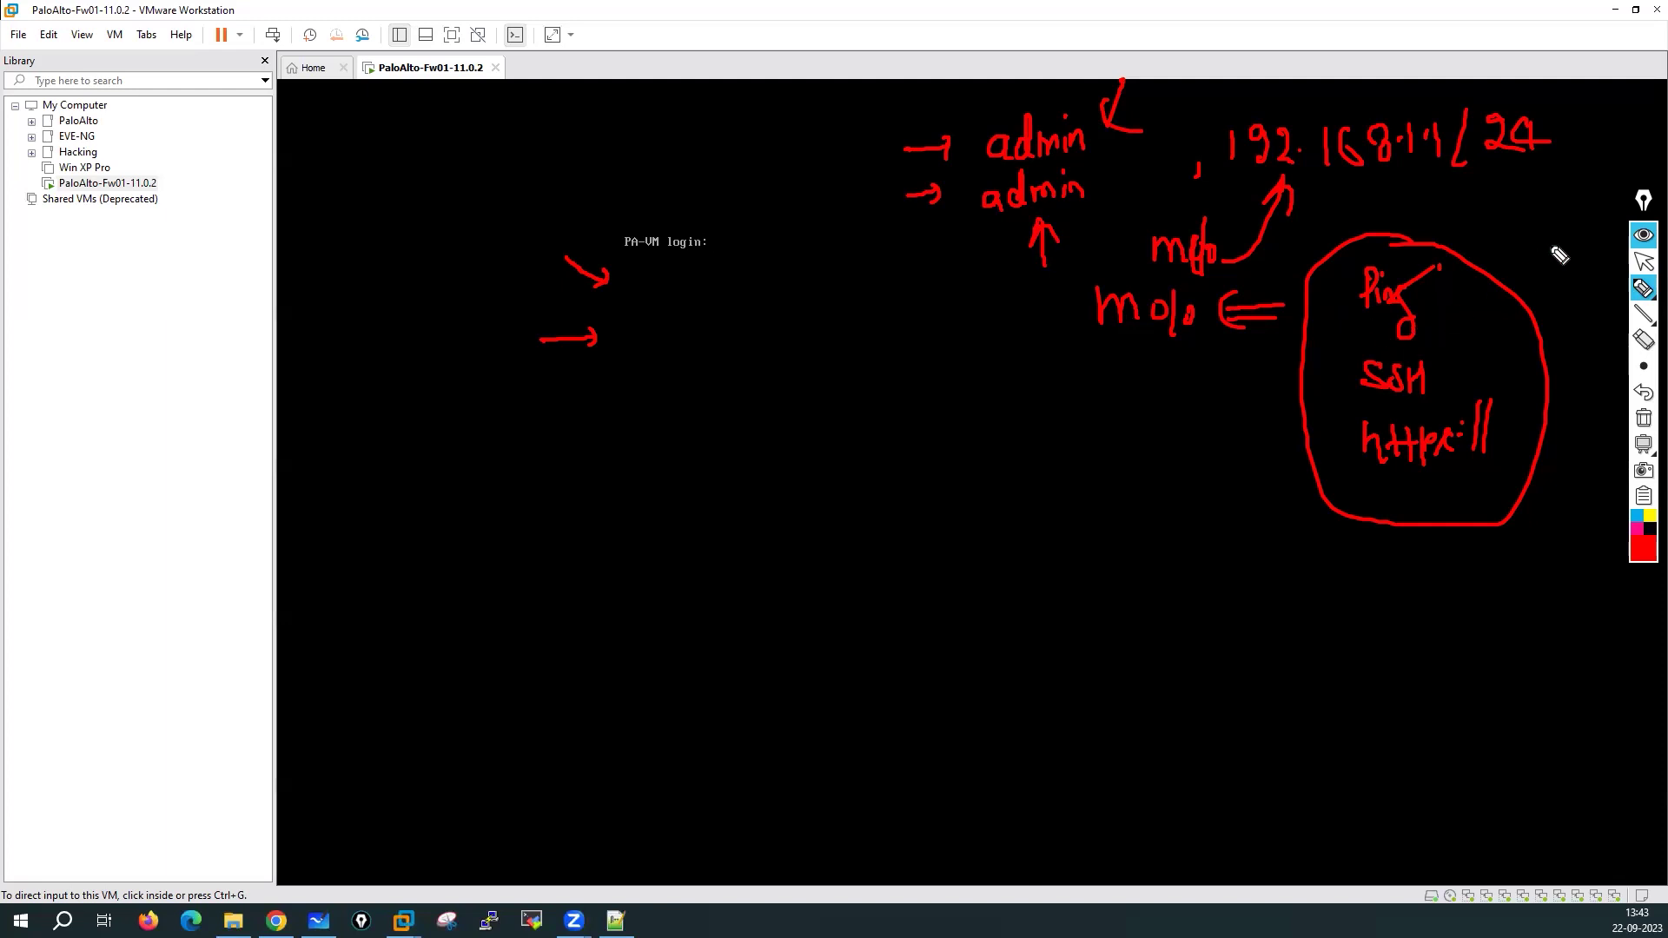
mouse_move(1201, 173)
left_mouse_down()
mouse_move(1605, 125)
mouse_move(1440, 91)
mouse_move(1292, 189)
left_mouse_up()
left_click(1424, 76)
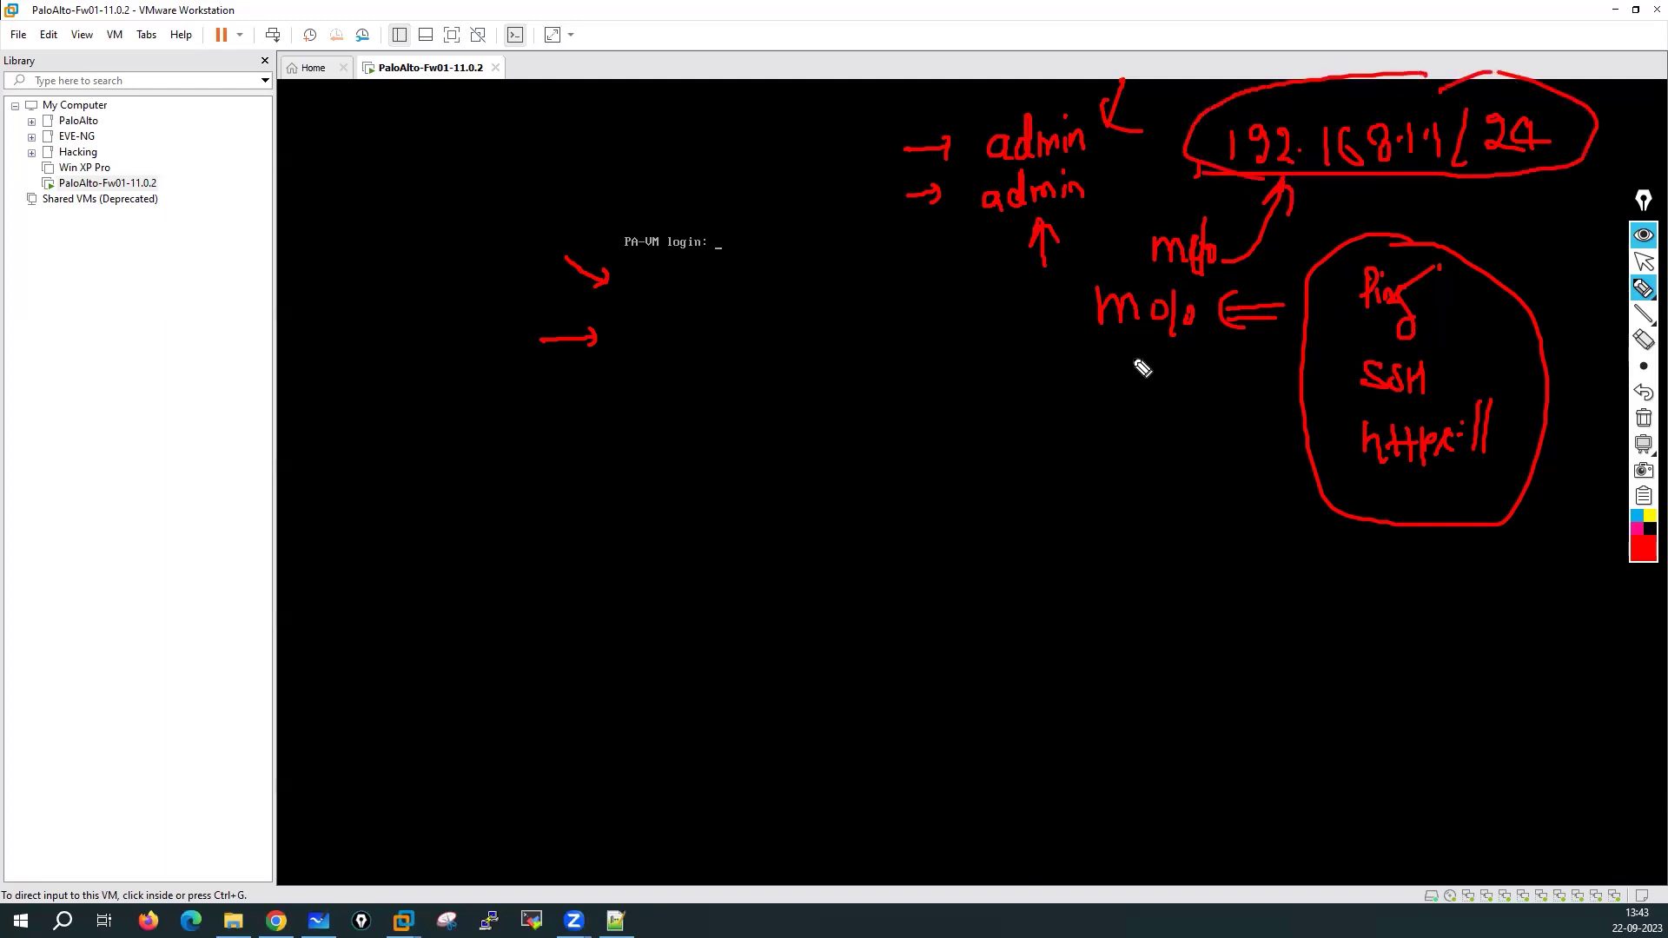
mouse_move(1077, 323)
left_mouse_down()
mouse_move(1023, 352)
mouse_move(1097, 332)
mouse_move(1070, 369)
left_mouse_up()
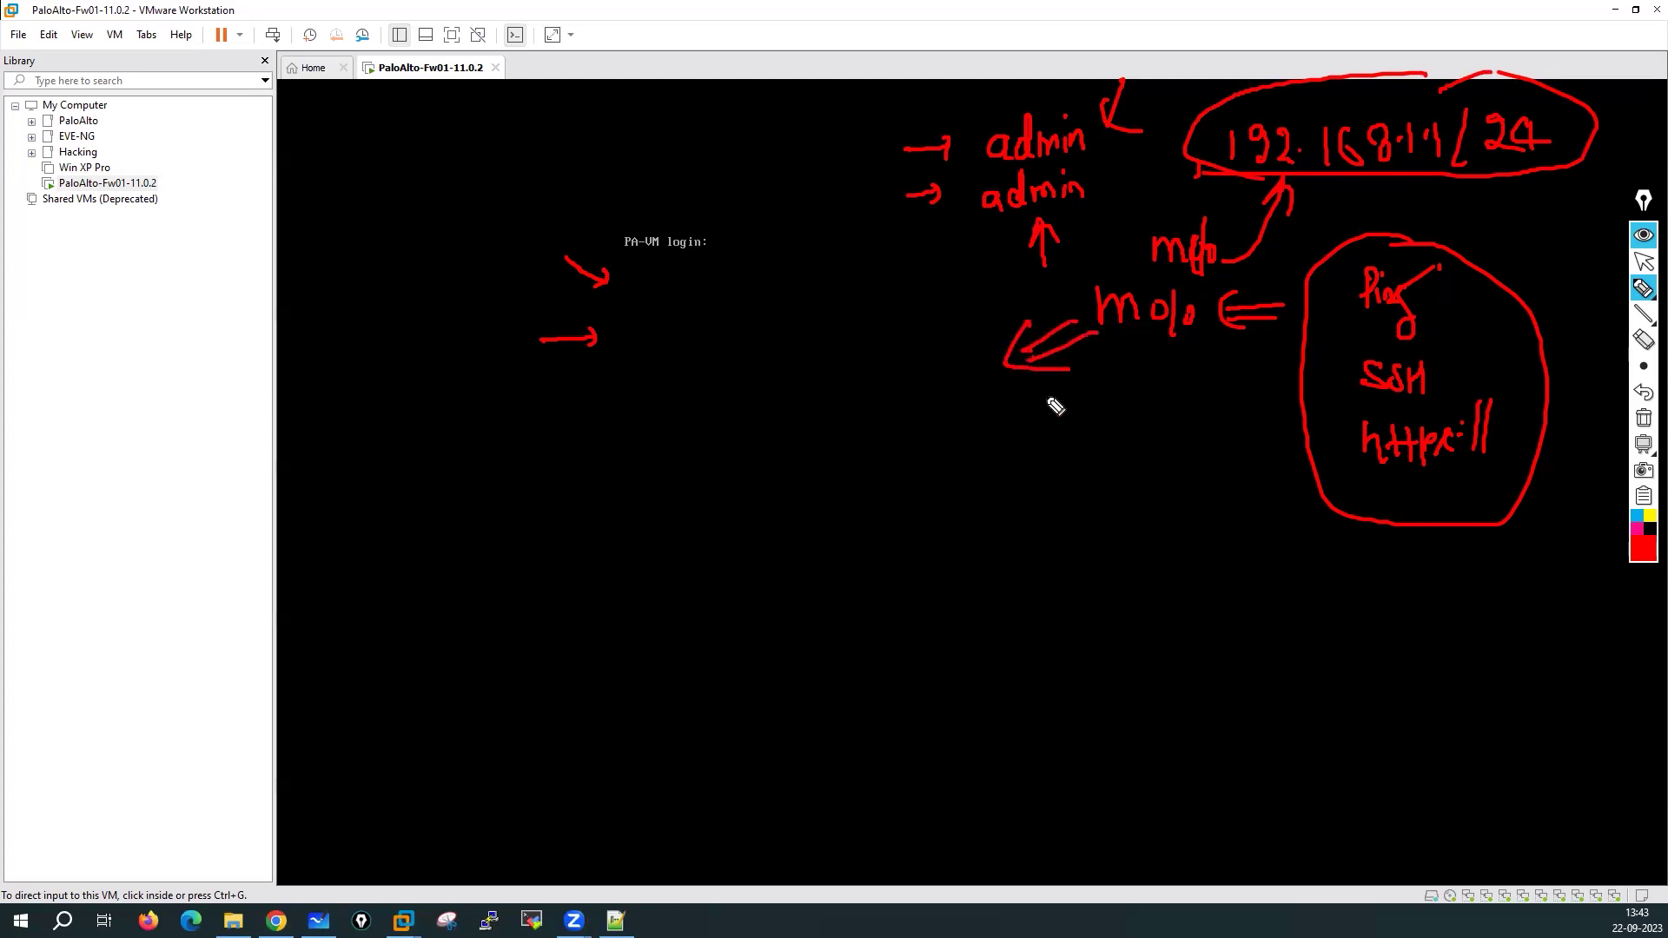
mouse_move(871, 381)
left_mouse_down()
mouse_move(877, 413)
mouse_move(915, 413)
mouse_move(960, 409)
mouse_move(998, 370)
left_mouse_up()
mouse_move(945, 428)
left_mouse_down()
mouse_move(928, 445)
mouse_move(998, 439)
left_mouse_up()
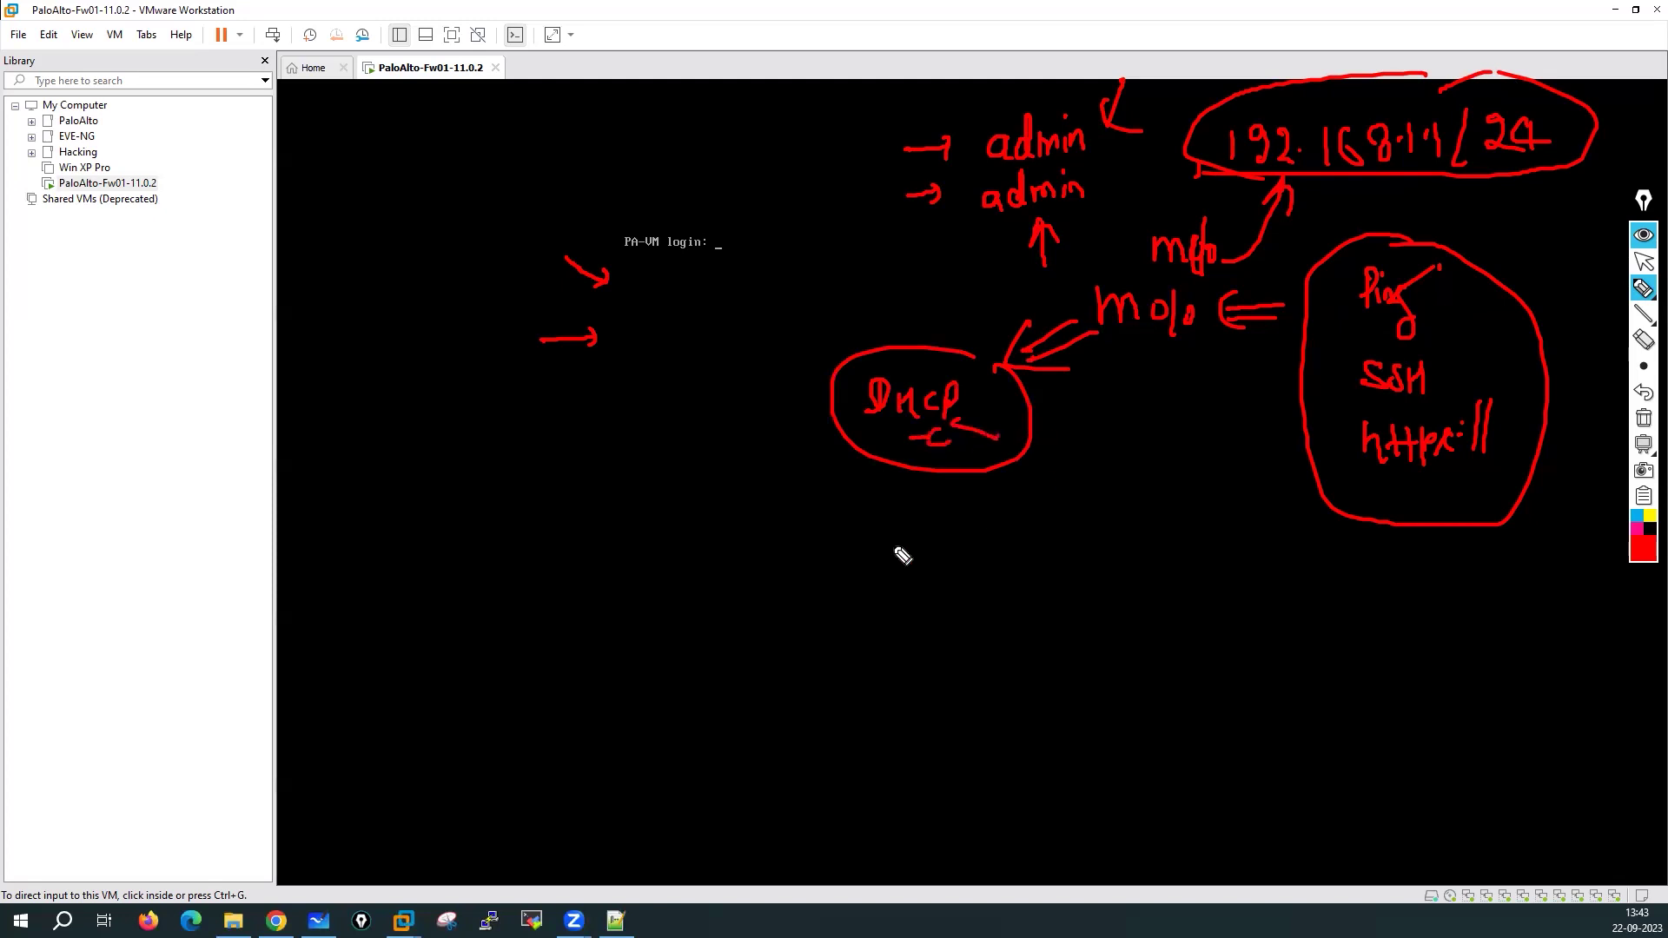
mouse_move(508, 589)
left_mouse_down()
mouse_move(729, 680)
mouse_move(1102, 413)
mouse_move(1099, 392)
mouse_move(1137, 440)
left_mouse_up()
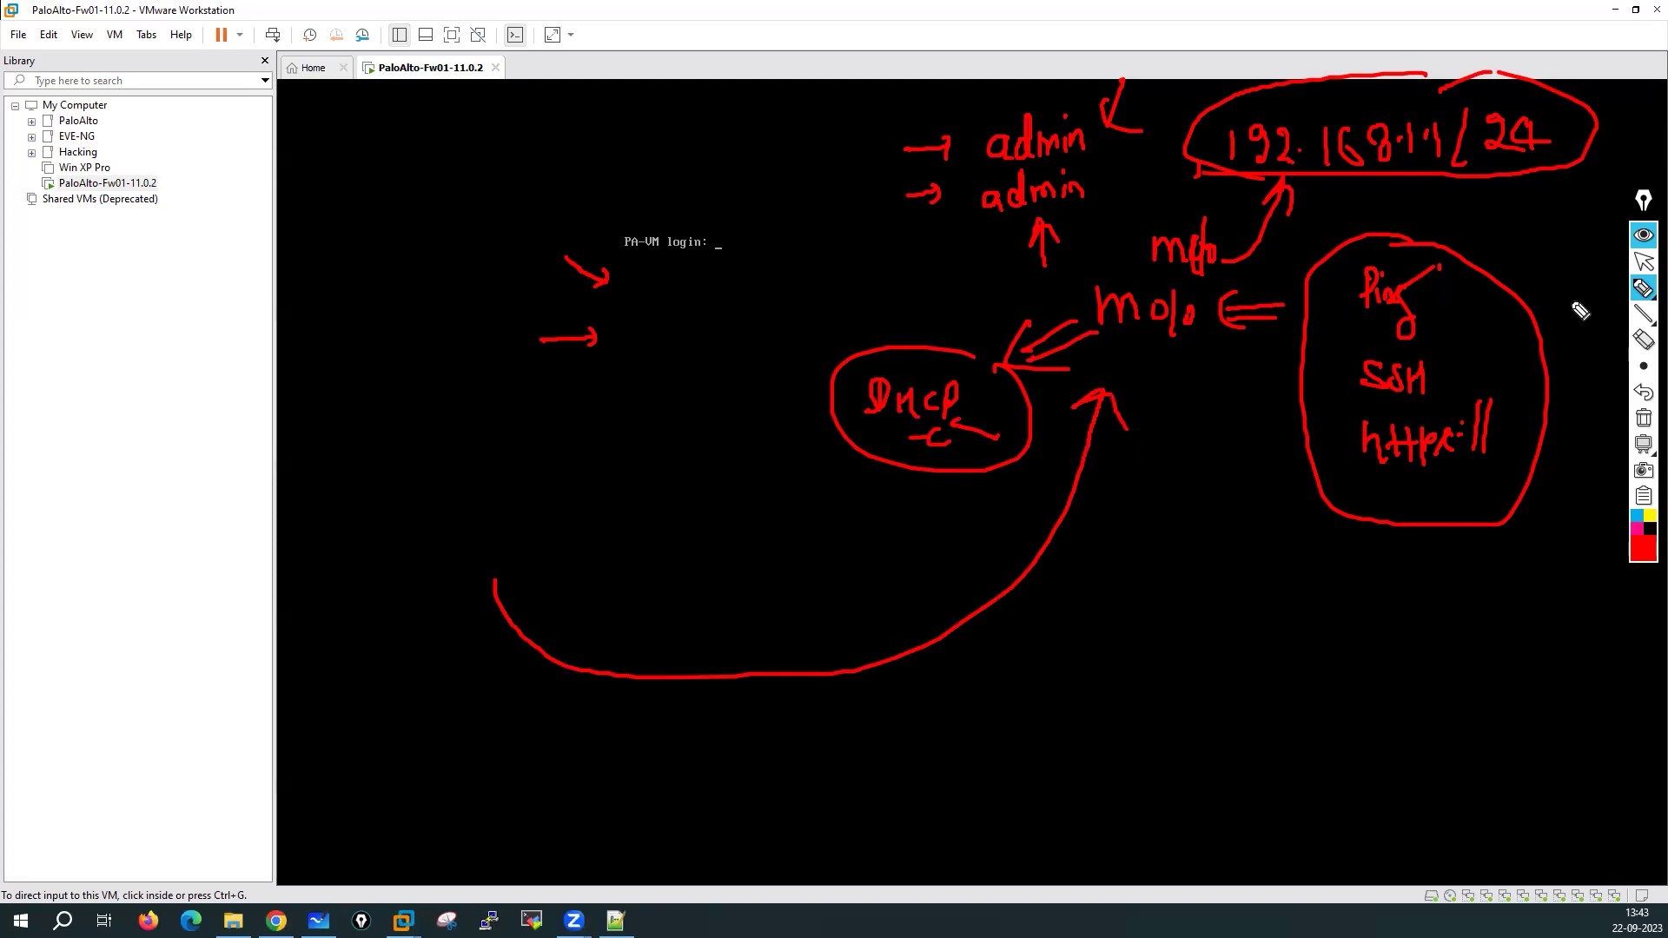
mouse_move(1577, 254)
left_mouse_down()
mouse_move(1520, 337)
mouse_move(1561, 376)
mouse_move(1543, 382)
left_mouse_up()
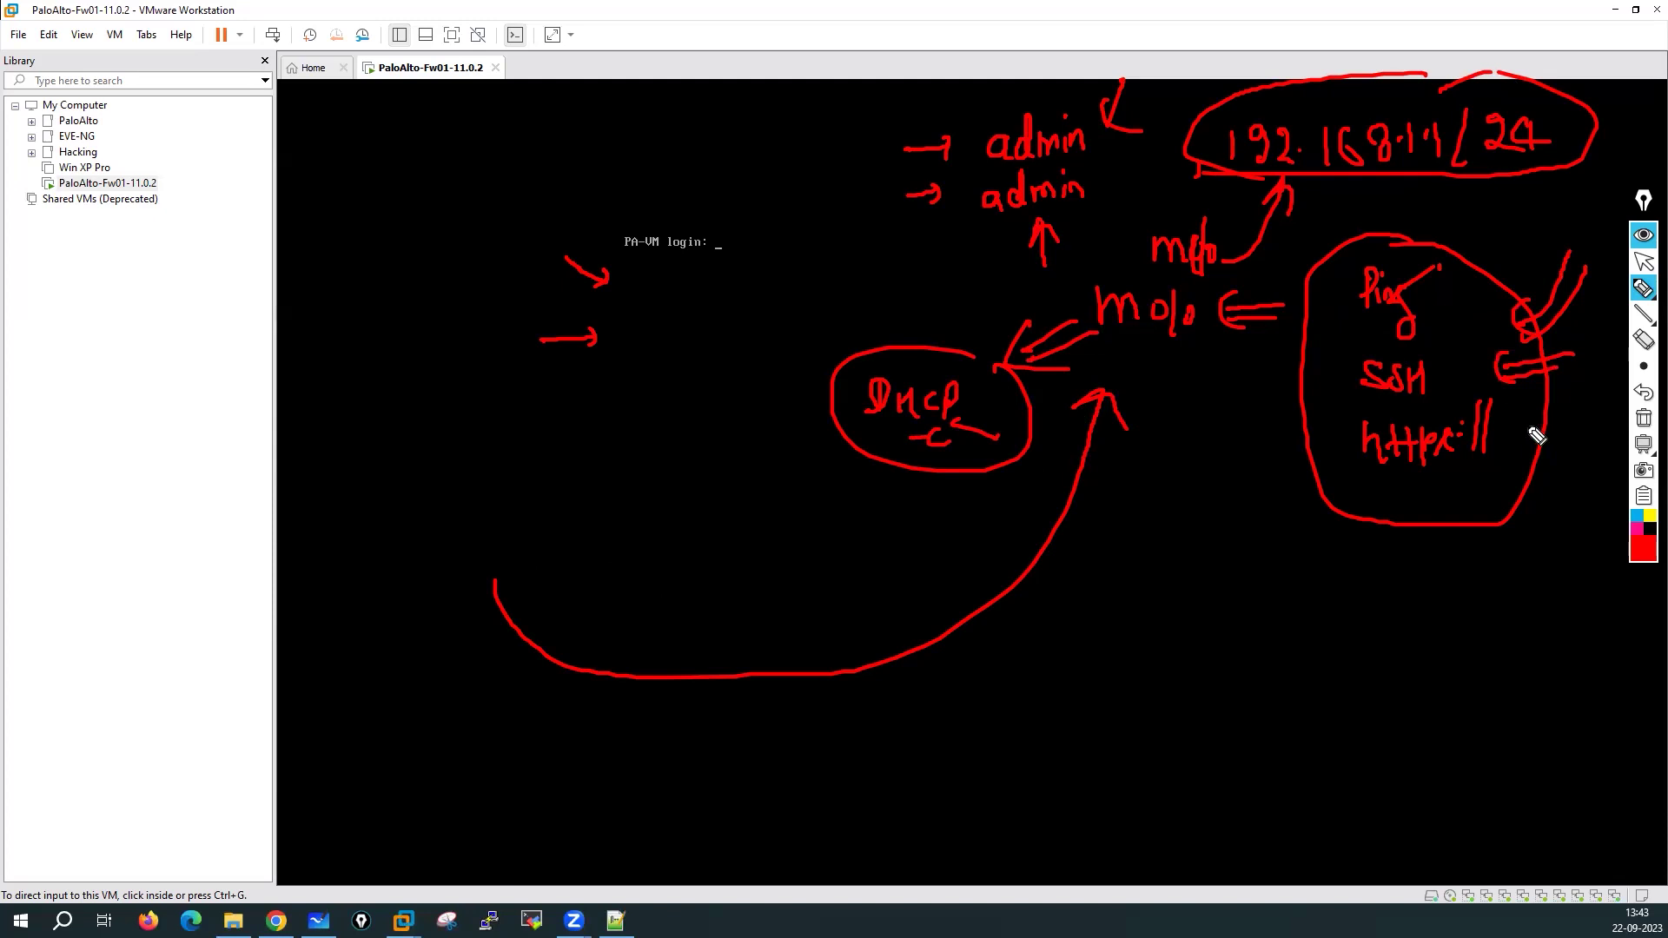
Clear the ink and sketch 'vm-login' with an arrow down to 'HDC'
left_click(1643, 418)
left_click_drag(334, 166, 476, 152)
mouse_move(388, 216)
left_mouse_down()
mouse_move(391, 253)
mouse_move(397, 230)
left_mouse_up()
mouse_move(350, 297)
left_mouse_down()
mouse_move(371, 327)
mouse_move(413, 301)
mouse_move(384, 418)
mouse_move(398, 415)
left_mouse_up()
mouse_move(363, 477)
left_mouse_down()
mouse_move(366, 458)
mouse_move(417, 455)
mouse_move(428, 436)
mouse_move(584, 422)
left_mouse_up()
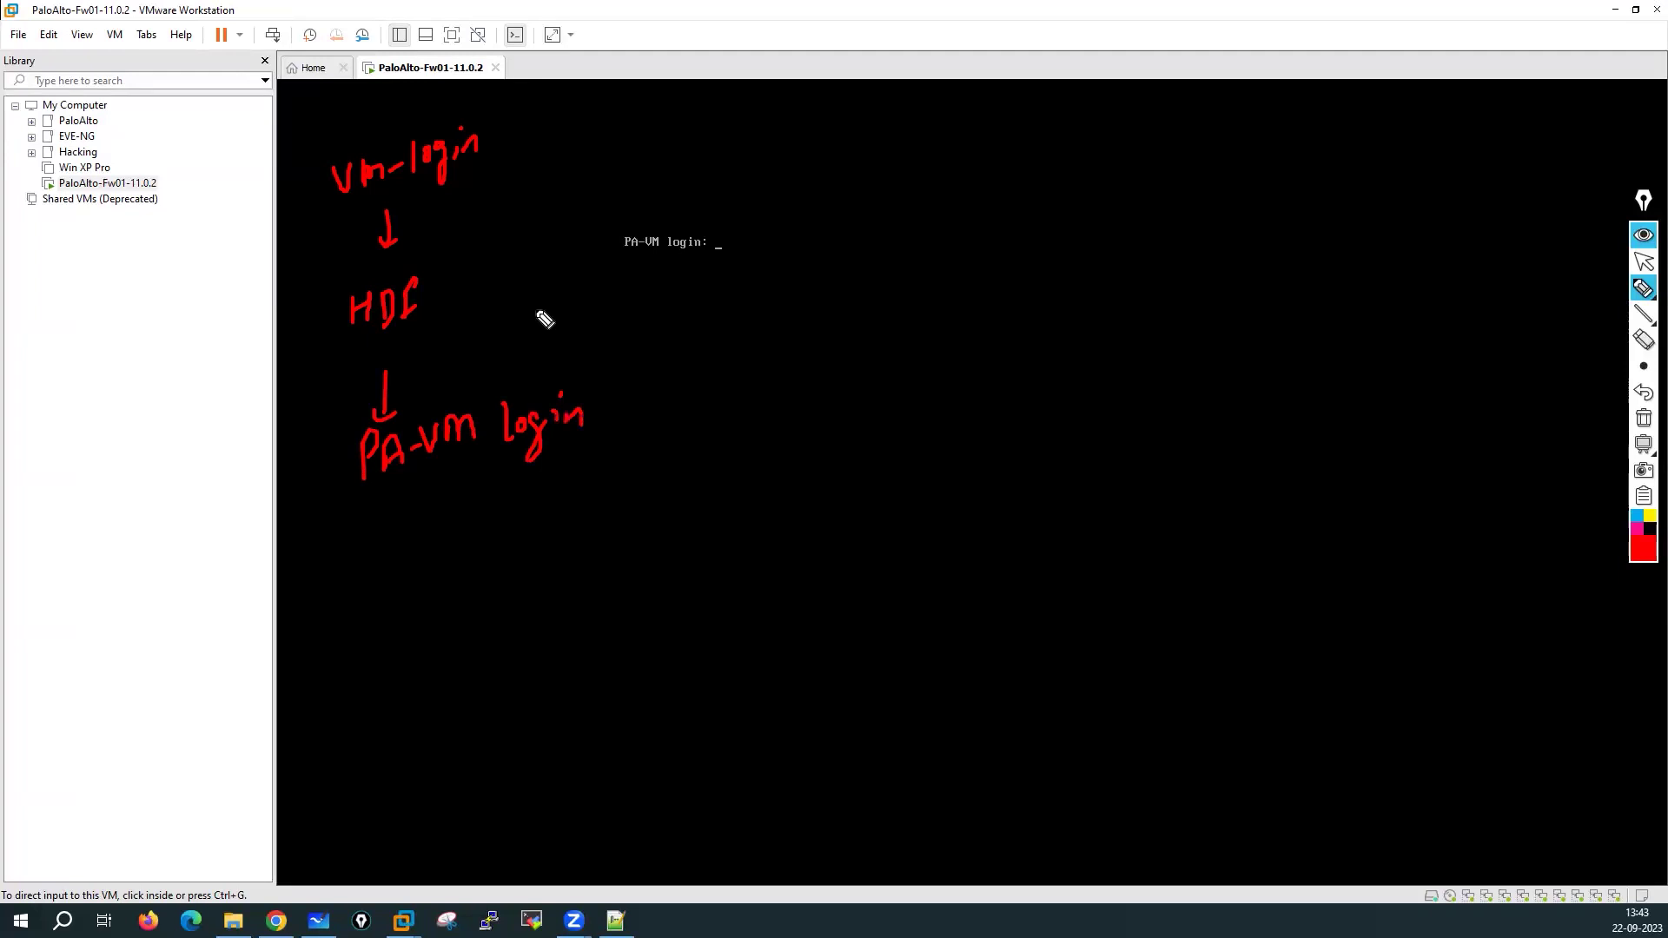
Circle HDC and write 'PAN-OS' arrowing to 'BSD Linux (customised)' plus a plus sign
mouse_move(435, 257)
left_mouse_down()
mouse_move(391, 361)
mouse_move(446, 253)
left_mouse_up()
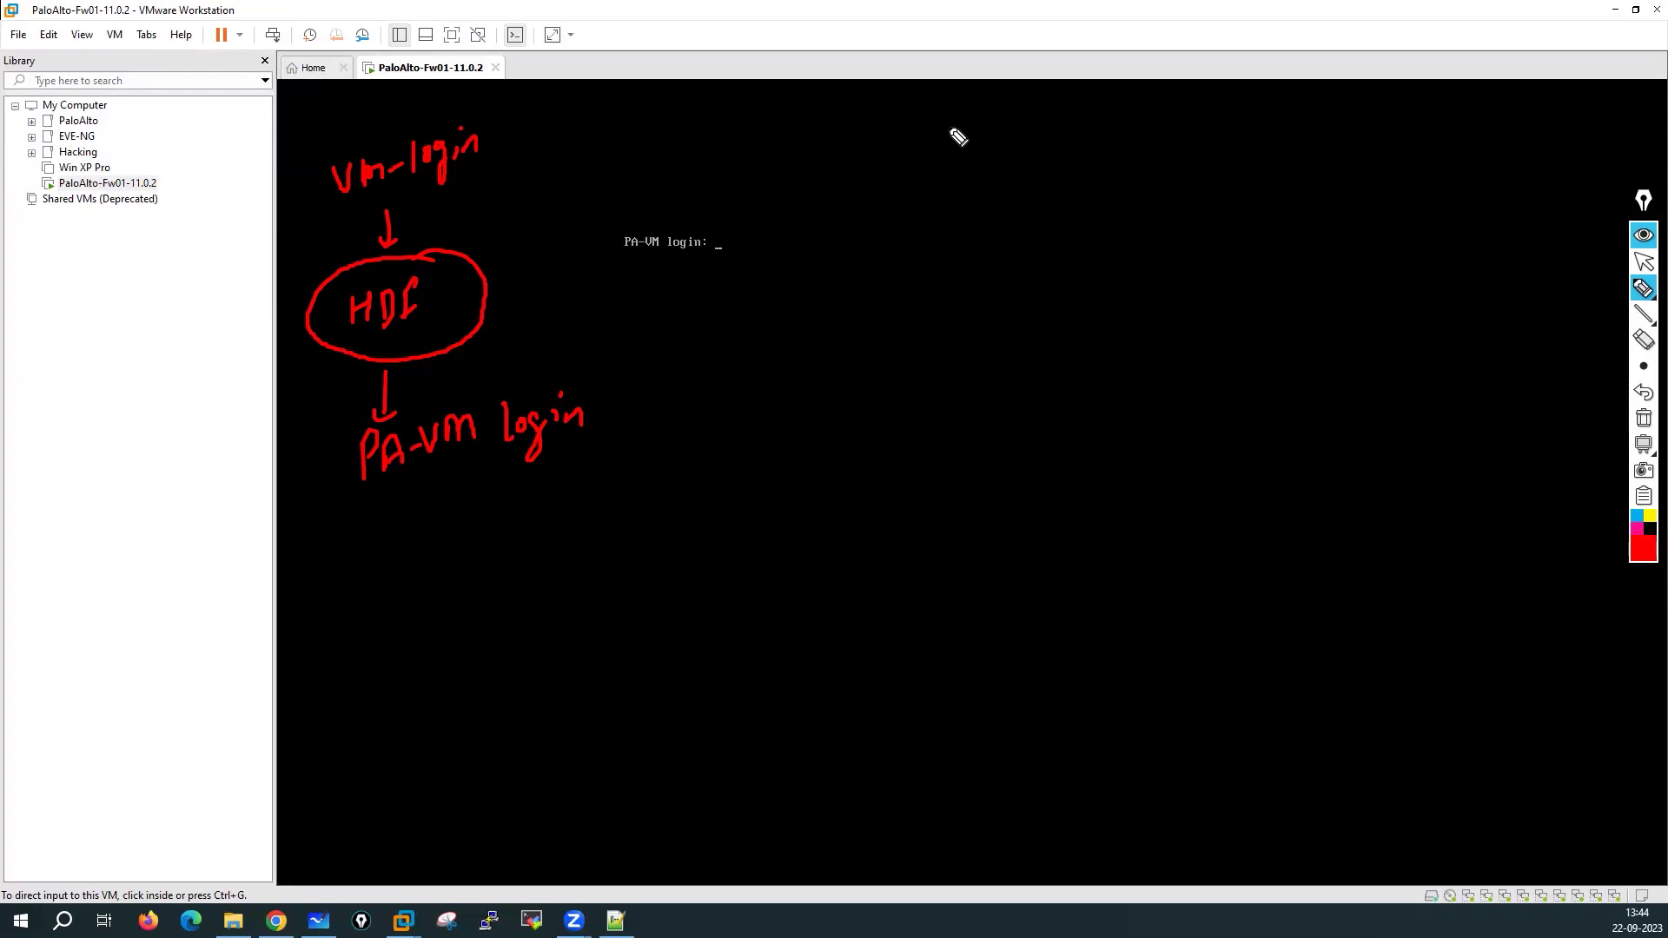
mouse_move(937, 118)
left_mouse_down()
mouse_move(965, 153)
mouse_move(1053, 127)
mouse_move(1083, 138)
mouse_move(1054, 75)
mouse_move(1079, 222)
mouse_move(1039, 84)
left_mouse_up()
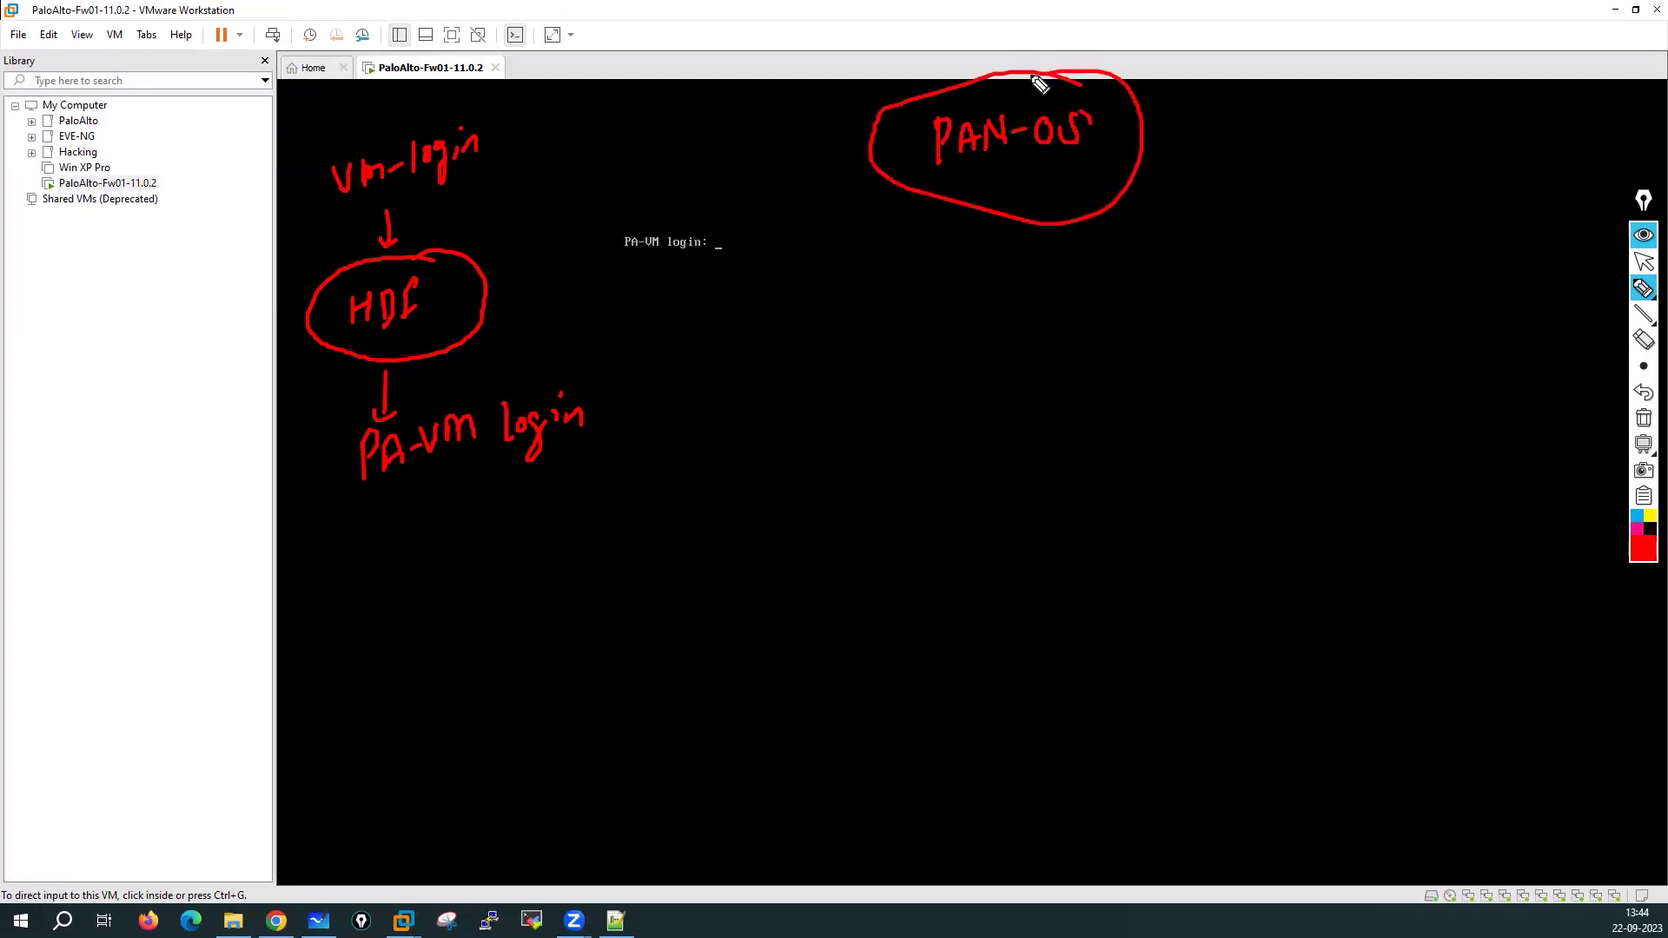
left_click_drag(988, 194, 992, 242)
mouse_move(941, 338)
left_mouse_down()
mouse_move(975, 331)
mouse_move(987, 352)
mouse_move(966, 356)
mouse_move(1013, 331)
mouse_move(1029, 352)
mouse_move(1136, 355)
mouse_move(1155, 337)
left_mouse_up()
mouse_move(1175, 318)
left_mouse_down()
mouse_move(1254, 321)
mouse_move(1283, 302)
mouse_move(1295, 331)
mouse_move(1330, 321)
left_mouse_up()
left_click_drag(1352, 299, 1344, 351)
left_click_drag(1043, 385, 1073, 384)
mouse_move(1057, 372)
left_mouse_down()
mouse_move(1060, 402)
mouse_move(1005, 465)
mouse_move(1051, 429)
mouse_move(1143, 446)
mouse_move(1203, 432)
mouse_move(1232, 469)
mouse_move(1310, 454)
left_mouse_up()
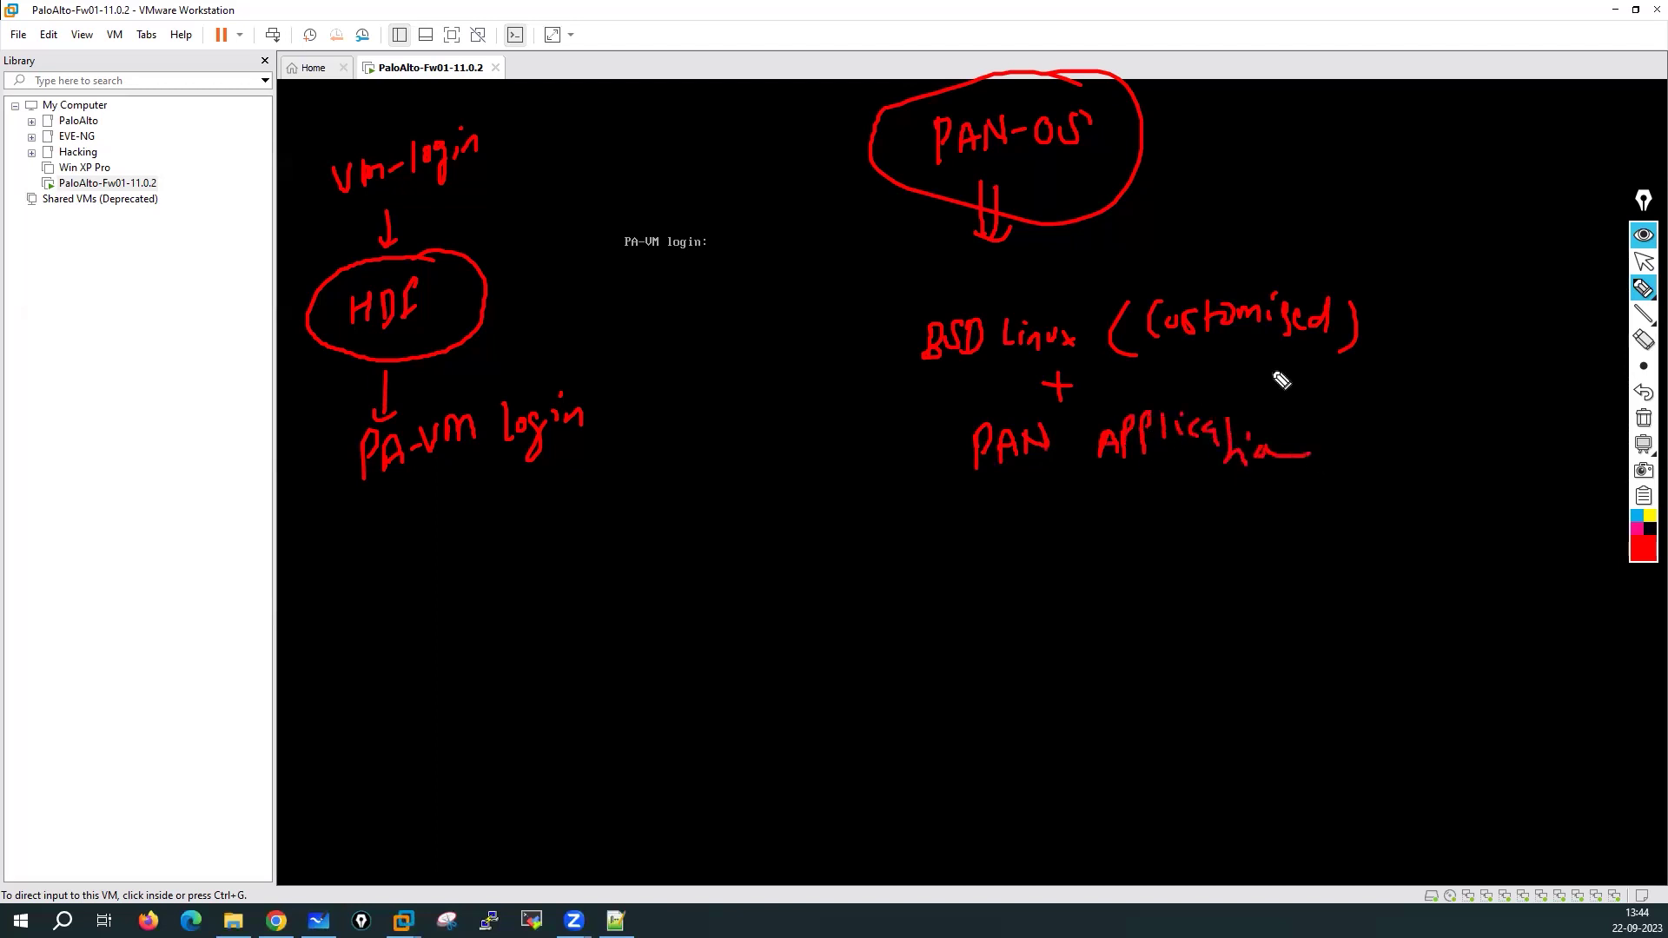
Label the customised part 'Kernel', arrow down to BSD Linux, and underline it in green
mouse_move(1393, 289)
left_mouse_down()
mouse_move(1399, 324)
mouse_move(1496, 328)
left_mouse_up()
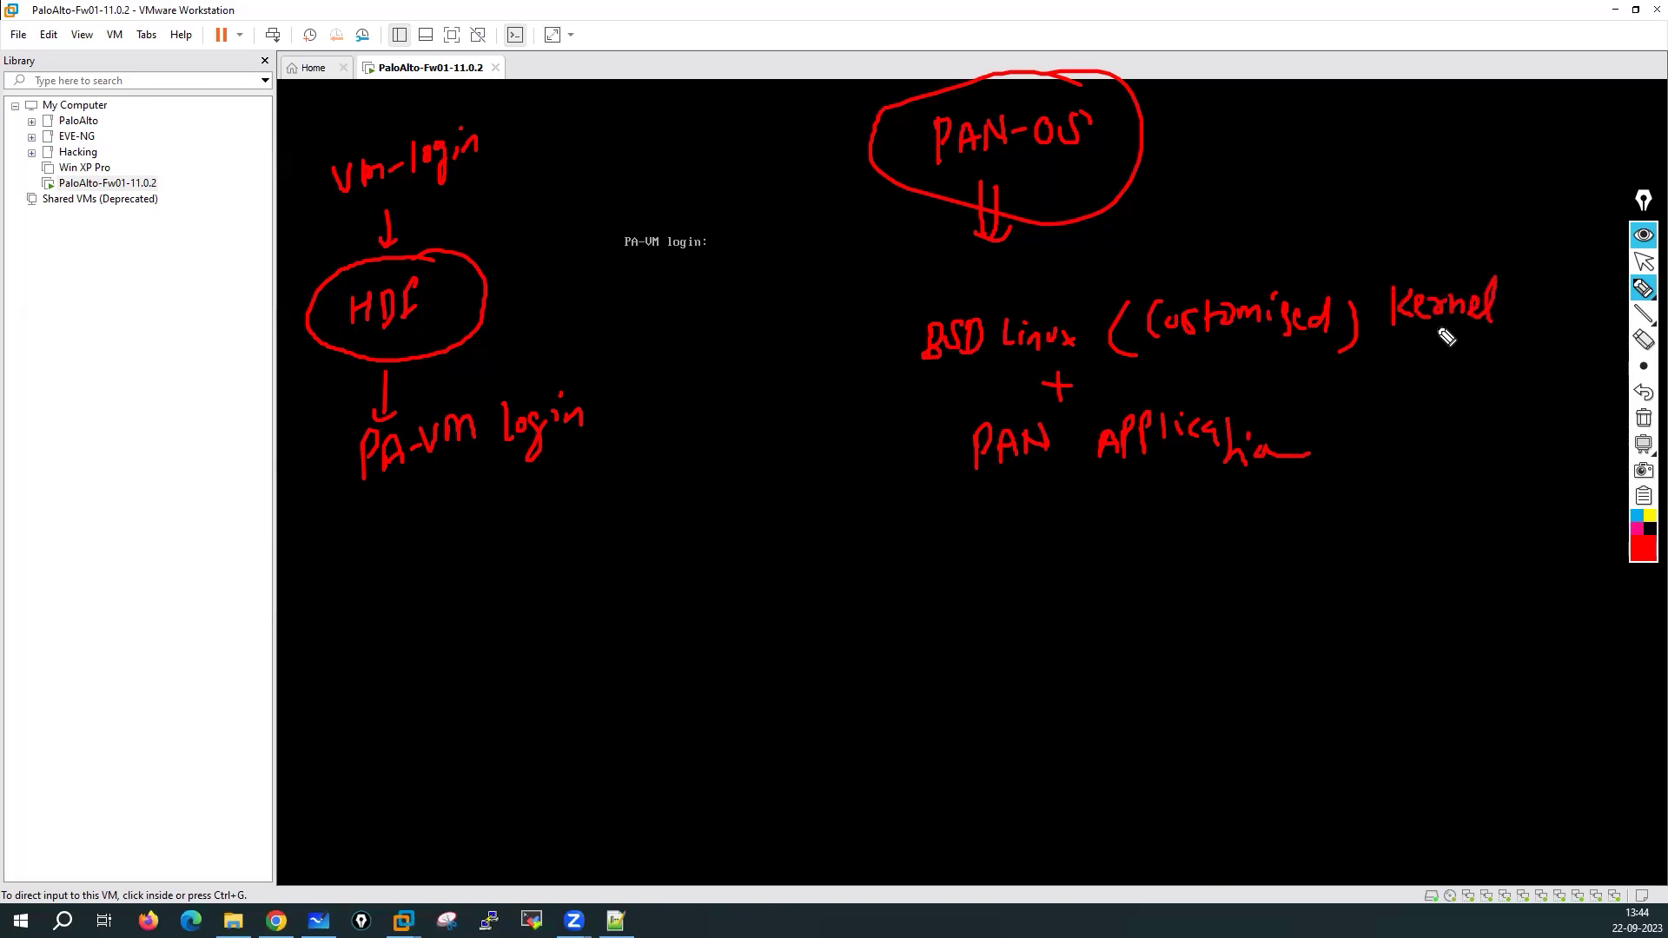
mouse_move(1042, 270)
left_mouse_down()
mouse_move(1041, 291)
mouse_move(1076, 280)
left_mouse_up()
left_click(1642, 557)
left_click(1583, 374)
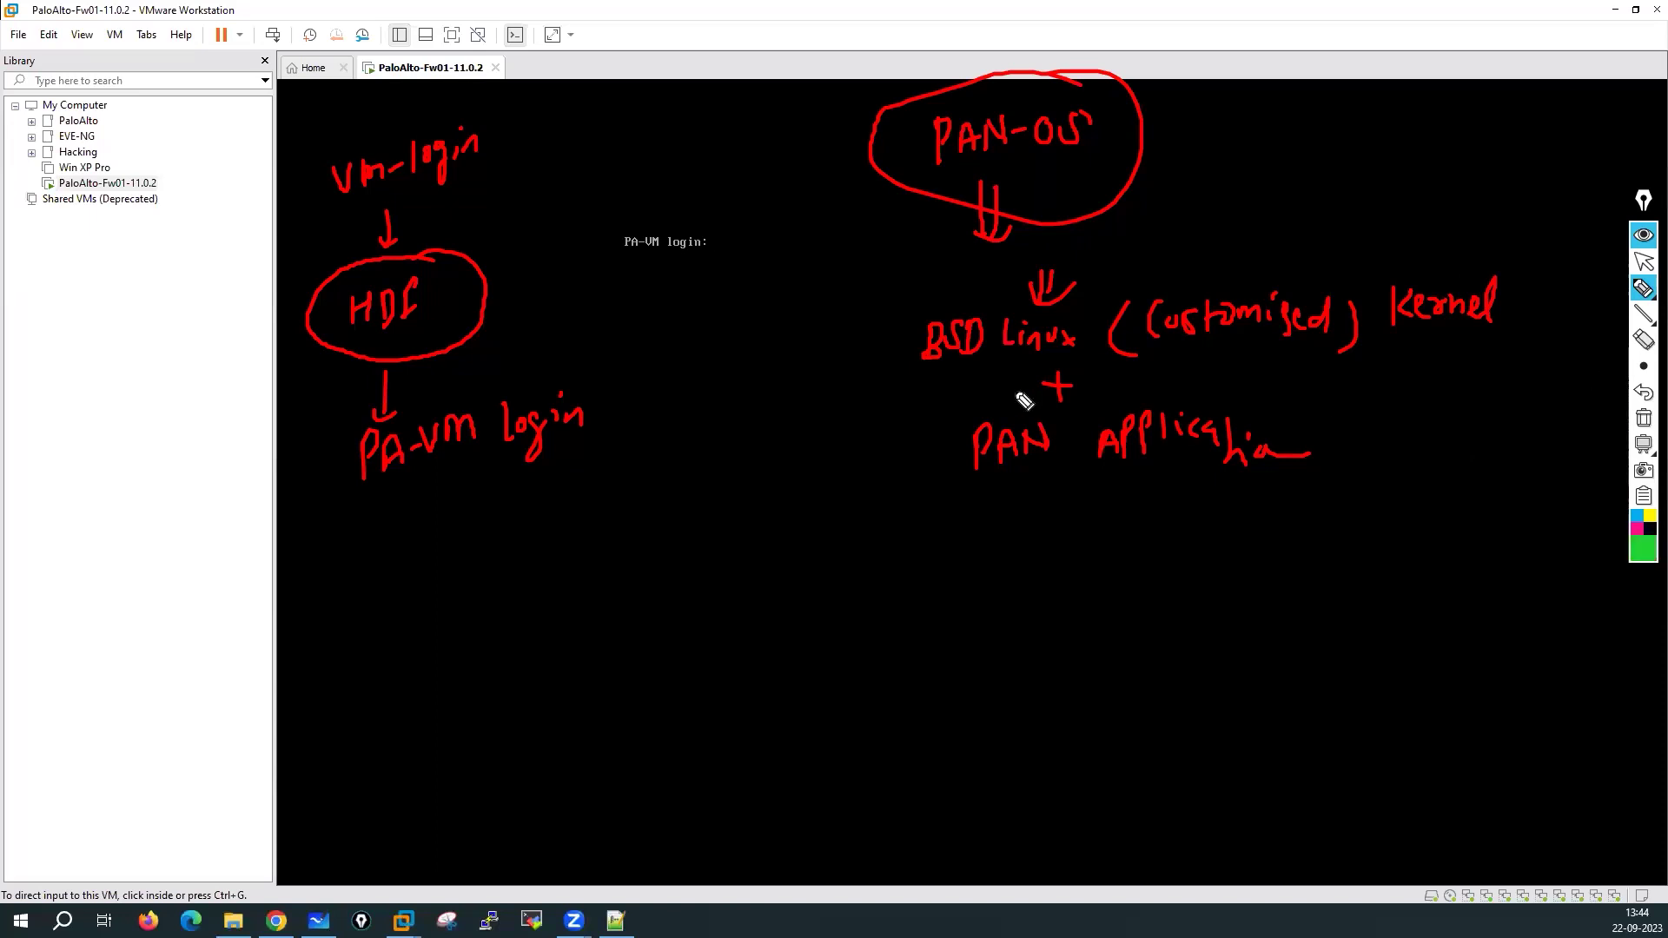
left_click_drag(906, 376, 1075, 352)
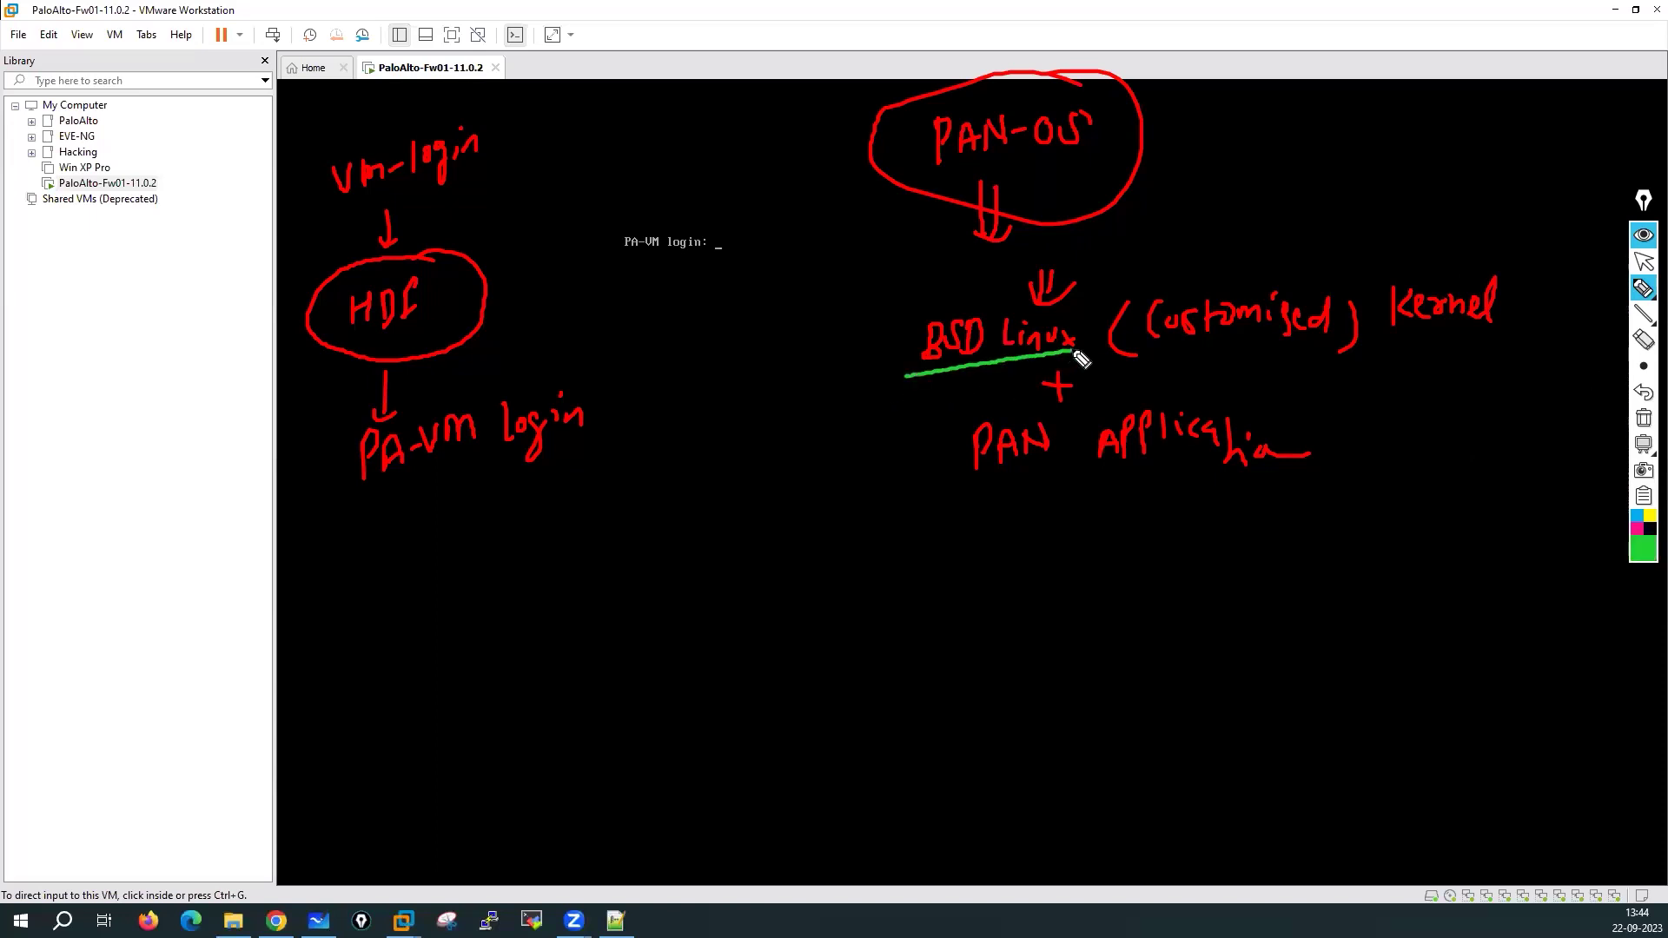
Draw green arrows into BSD Linux, then write and circle a 'Daemons' note
left_click_drag(888, 252, 897, 308)
mouse_move(912, 252)
left_mouse_down()
mouse_move(908, 327)
mouse_move(818, 365)
mouse_move(904, 347)
mouse_move(891, 379)
left_mouse_up()
mouse_move(672, 421)
left_mouse_down()
mouse_move(672, 452)
mouse_move(724, 446)
left_mouse_up()
mouse_move(725, 428)
left_mouse_down()
mouse_move(775, 441)
mouse_move(805, 418)
left_mouse_up()
left_click_drag(640, 443, 799, 404)
left_click_drag(714, 504, 764, 387)
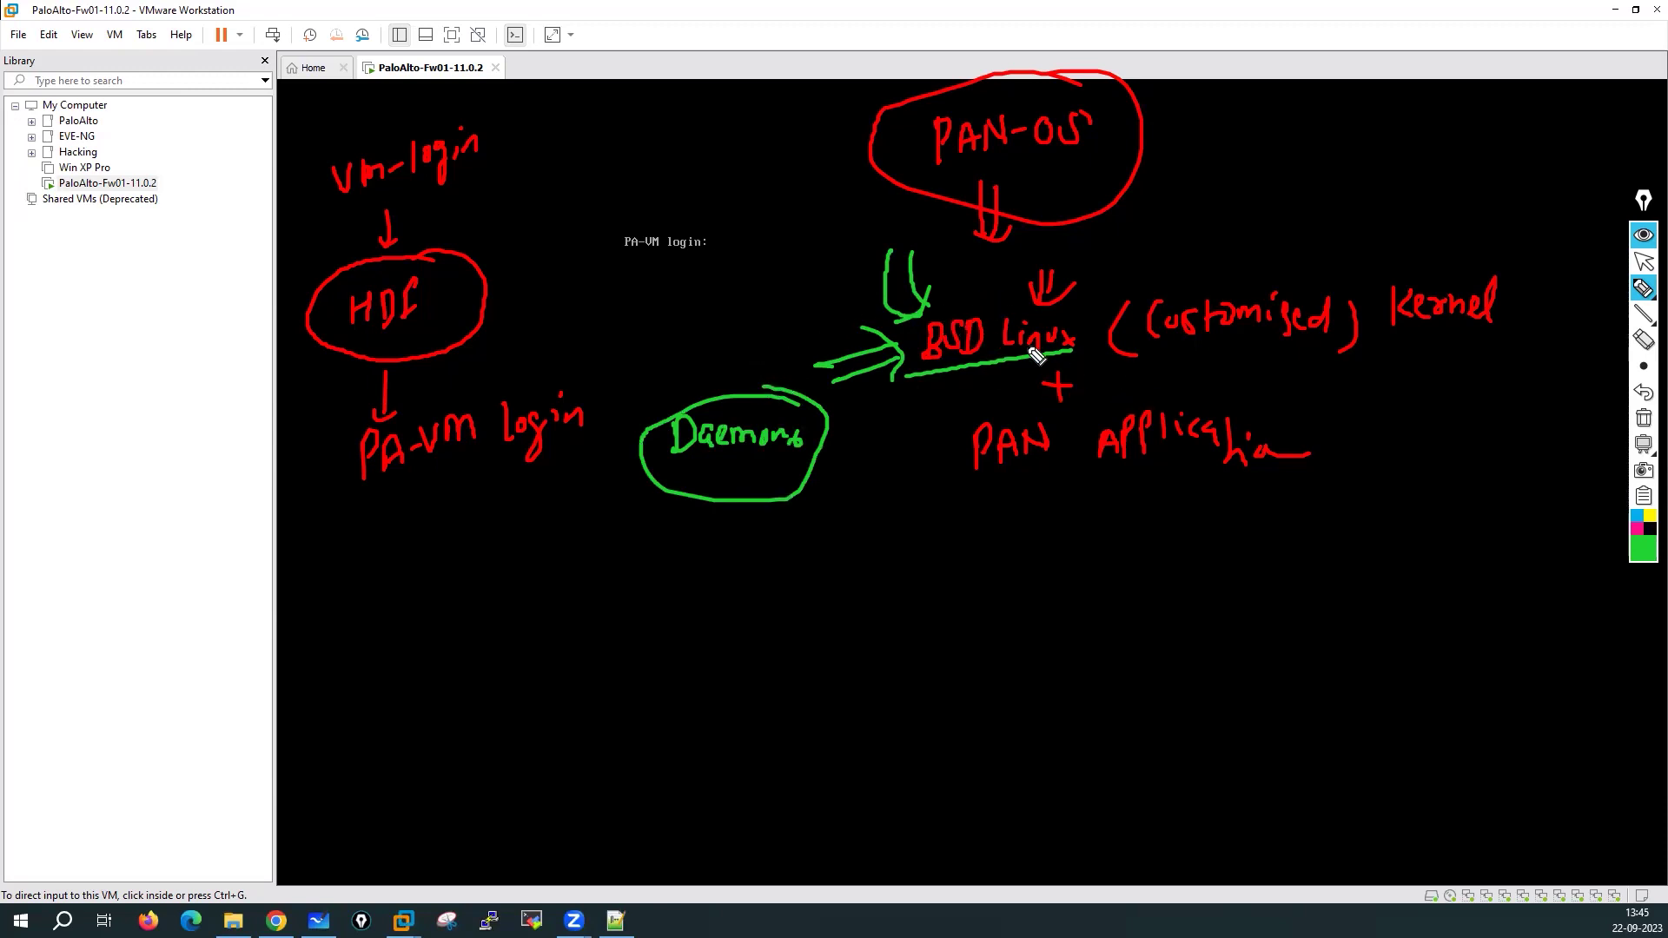
Circle PAN Application and draw an arrow down to an 'Authd daemon' note
mouse_move(1190, 385)
left_mouse_down()
mouse_move(1086, 391)
mouse_move(949, 460)
mouse_move(1304, 508)
mouse_move(1129, 382)
left_mouse_up()
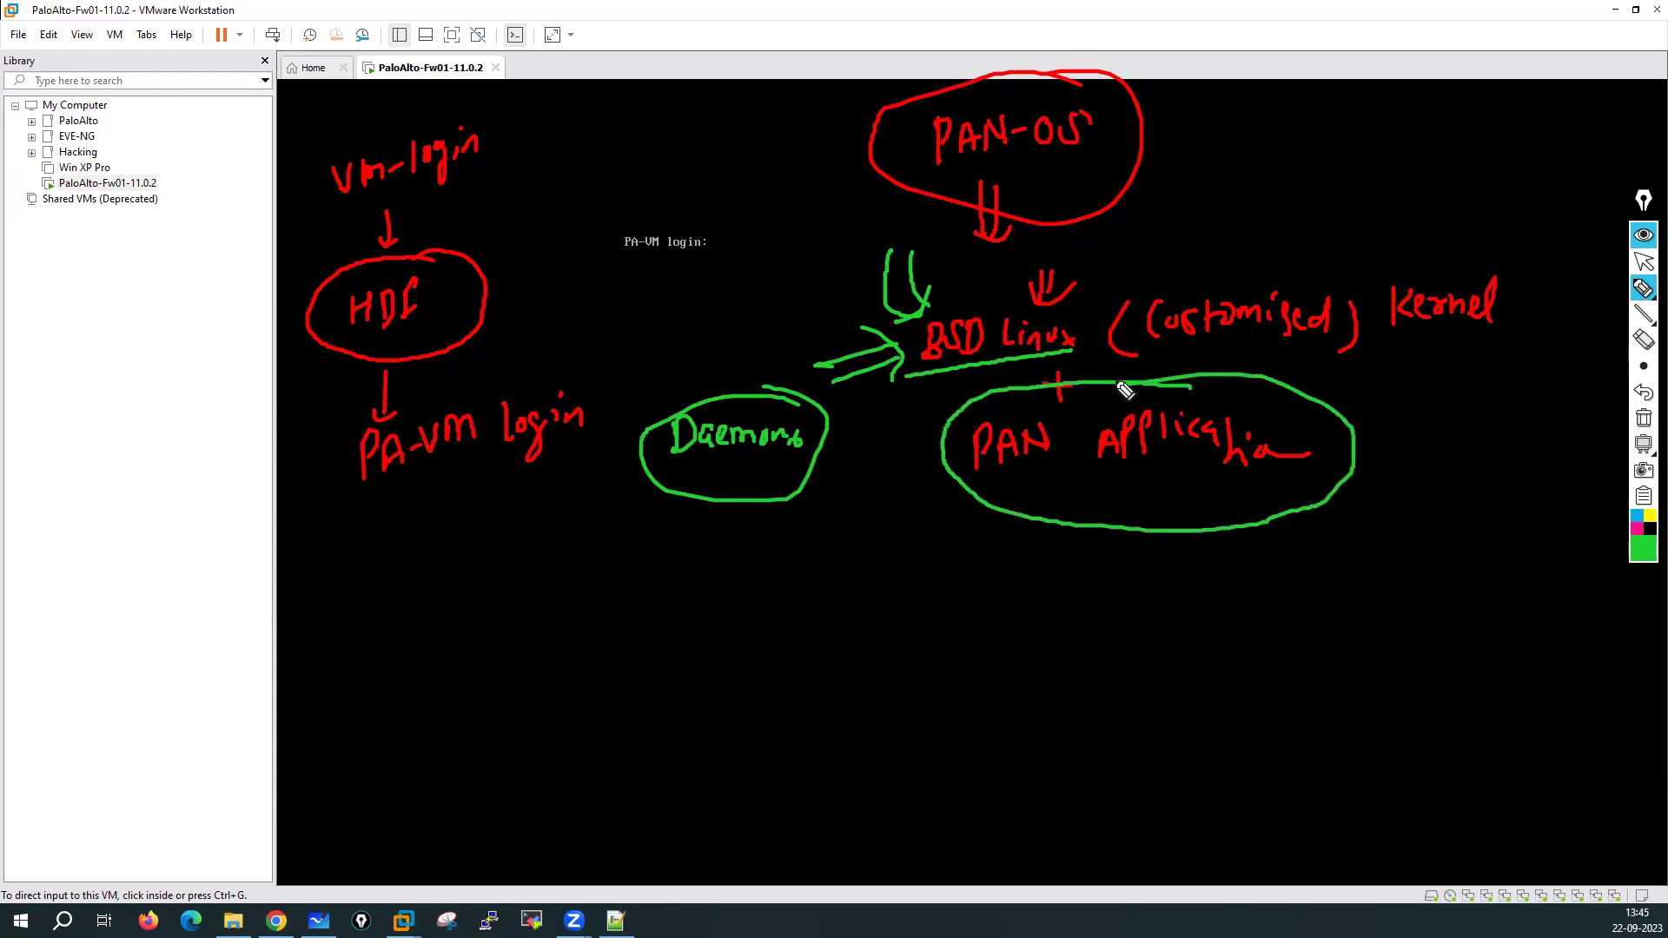
mouse_move(999, 496)
left_mouse_down()
mouse_move(948, 569)
mouse_move(997, 570)
left_mouse_up()
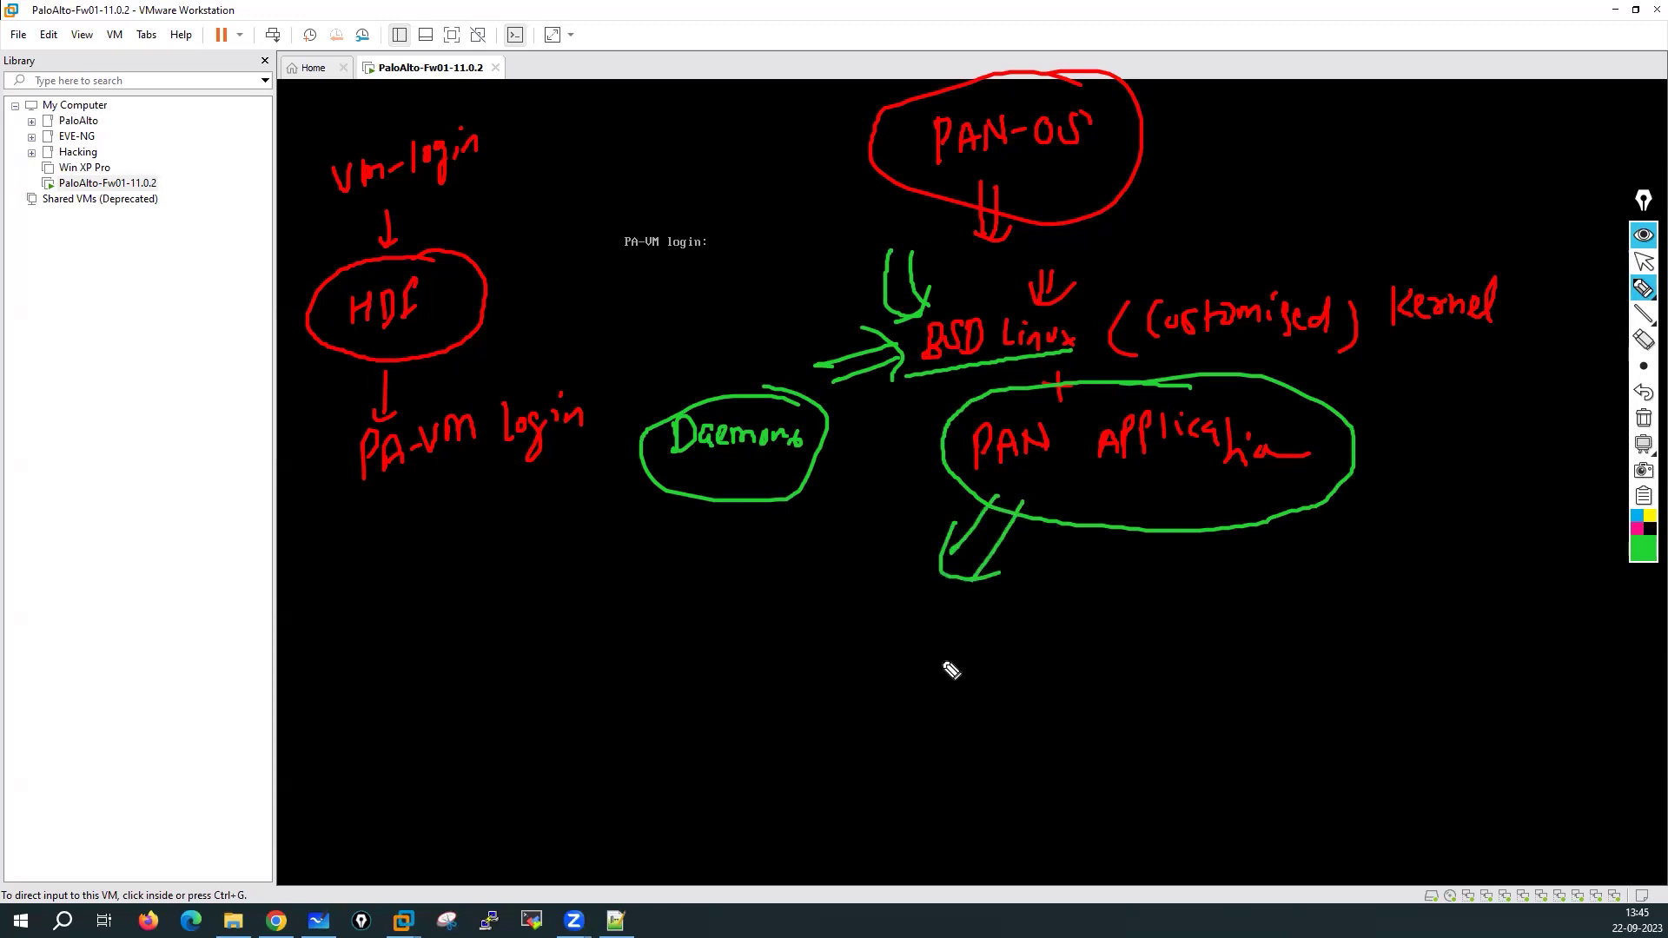
mouse_move(783, 676)
left_mouse_down()
mouse_move(786, 655)
mouse_move(860, 670)
mouse_move(934, 627)
mouse_move(982, 654)
mouse_move(1057, 633)
mouse_move(744, 644)
mouse_move(1064, 692)
mouse_move(1003, 605)
left_mouse_up()
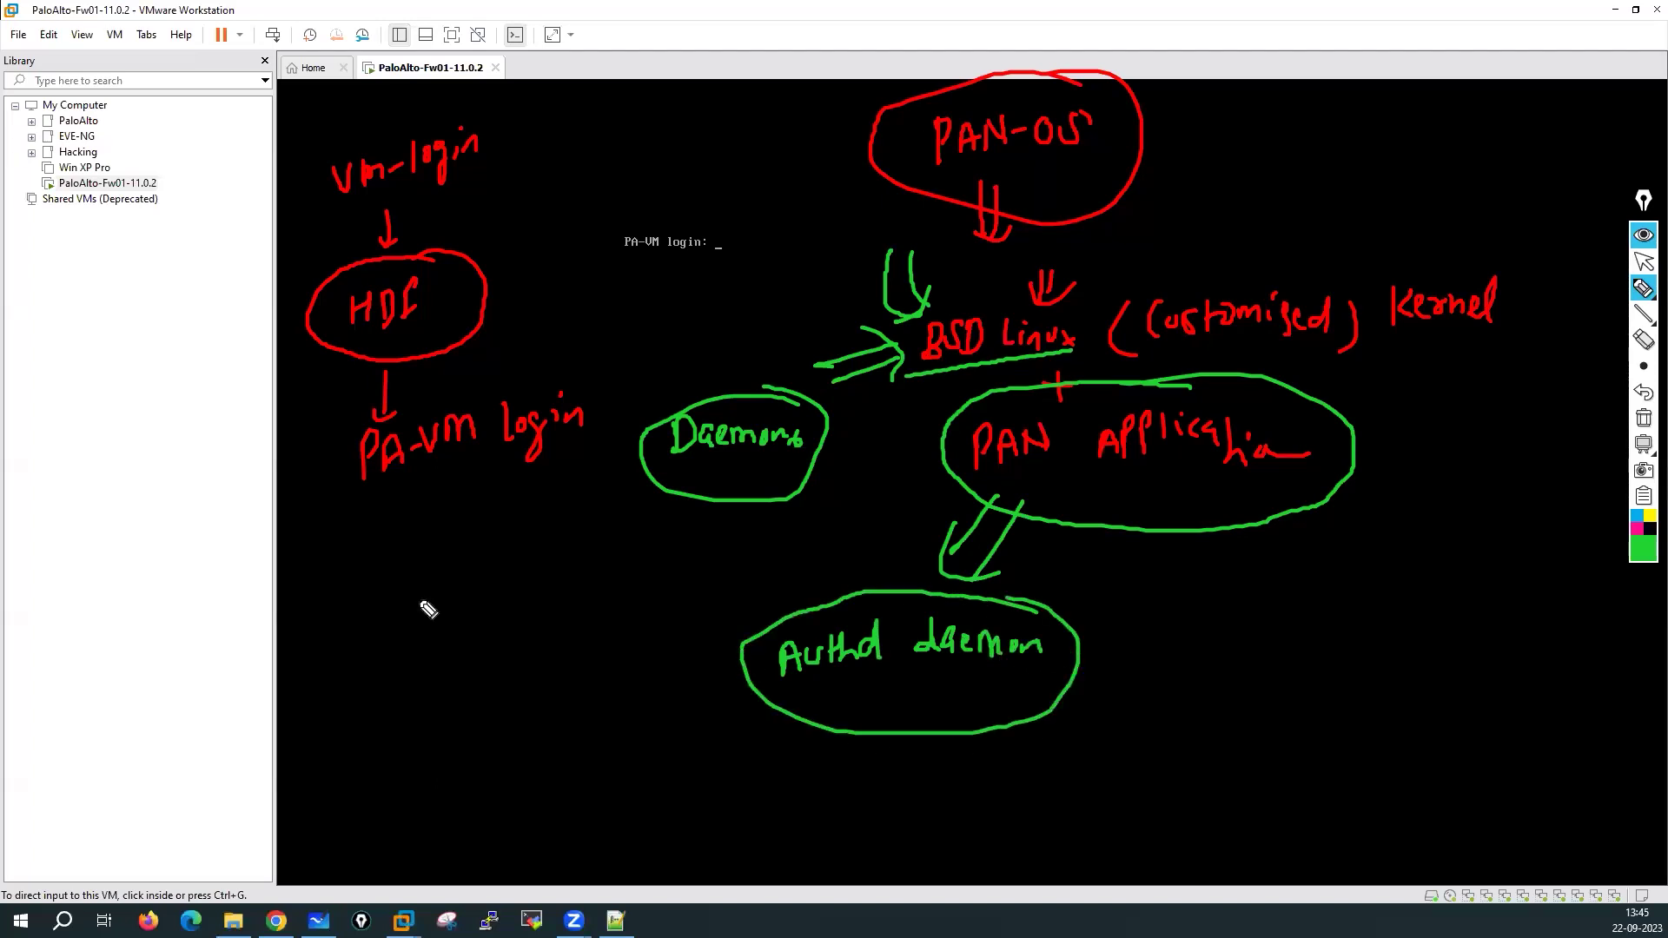
Write the default username and password on the left, circle them, and tick the Authd circle
mouse_move(127, 582)
left_mouse_down()
mouse_move(153, 596)
mouse_move(149, 557)
mouse_move(198, 579)
mouse_move(209, 564)
left_mouse_up()
left_click_drag(130, 627, 215, 622)
left_click_drag(170, 505, 212, 526)
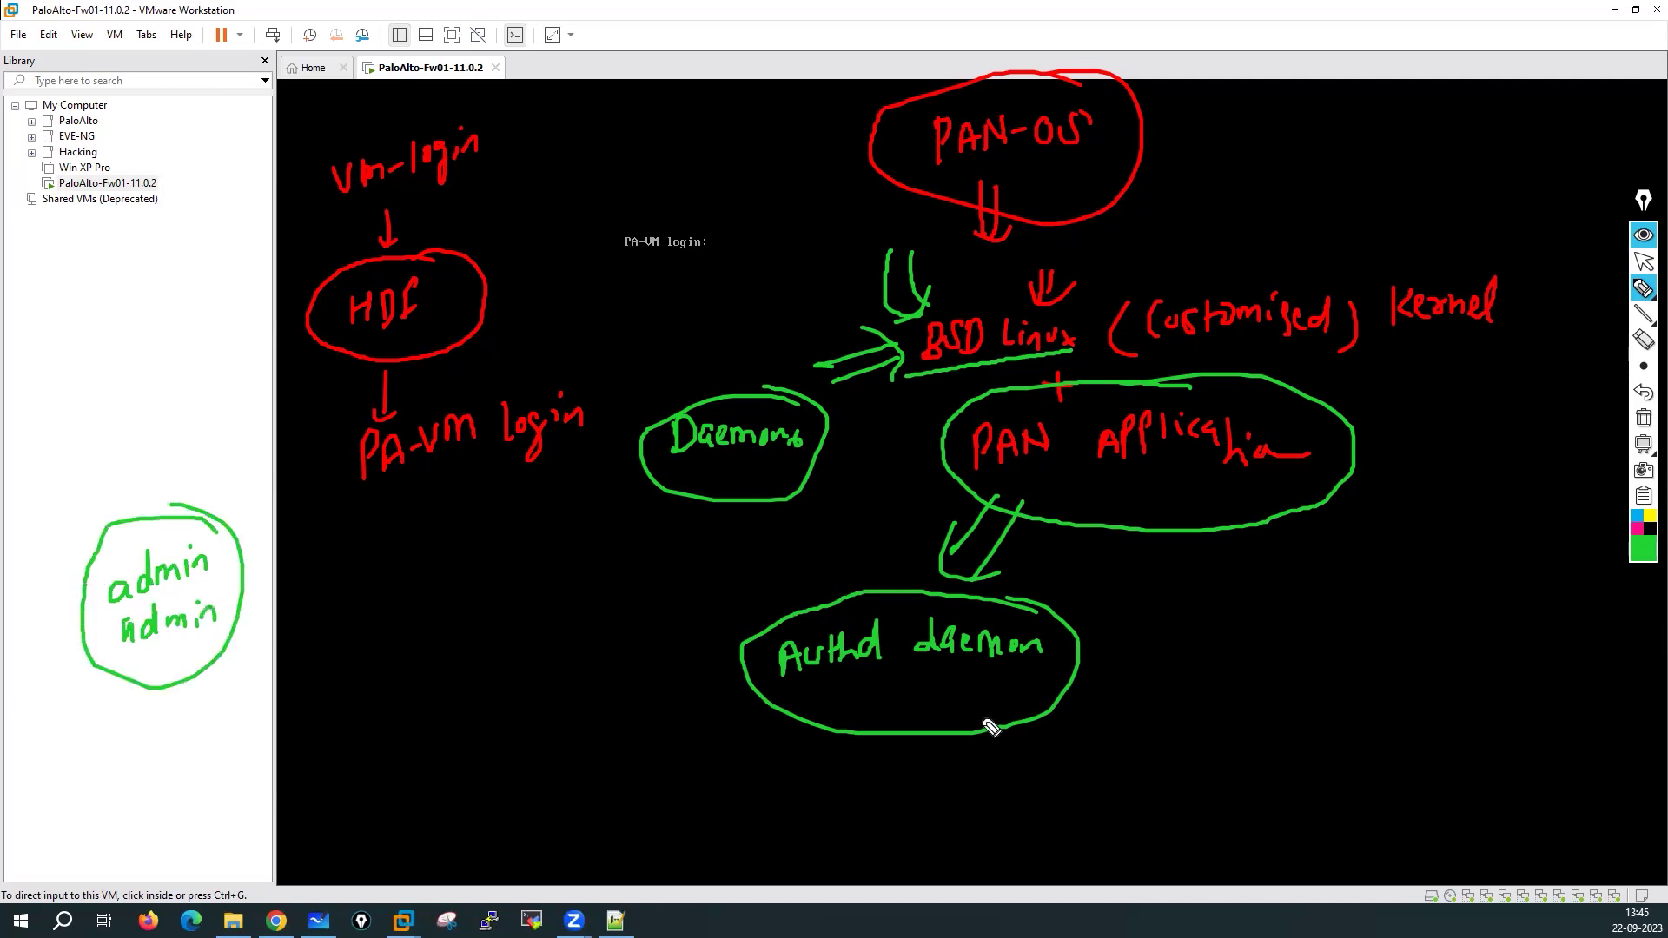
mouse_move(946, 676)
left_mouse_down()
mouse_move(956, 701)
mouse_move(999, 675)
left_mouse_up()
left_click_drag(976, 690, 978, 720)
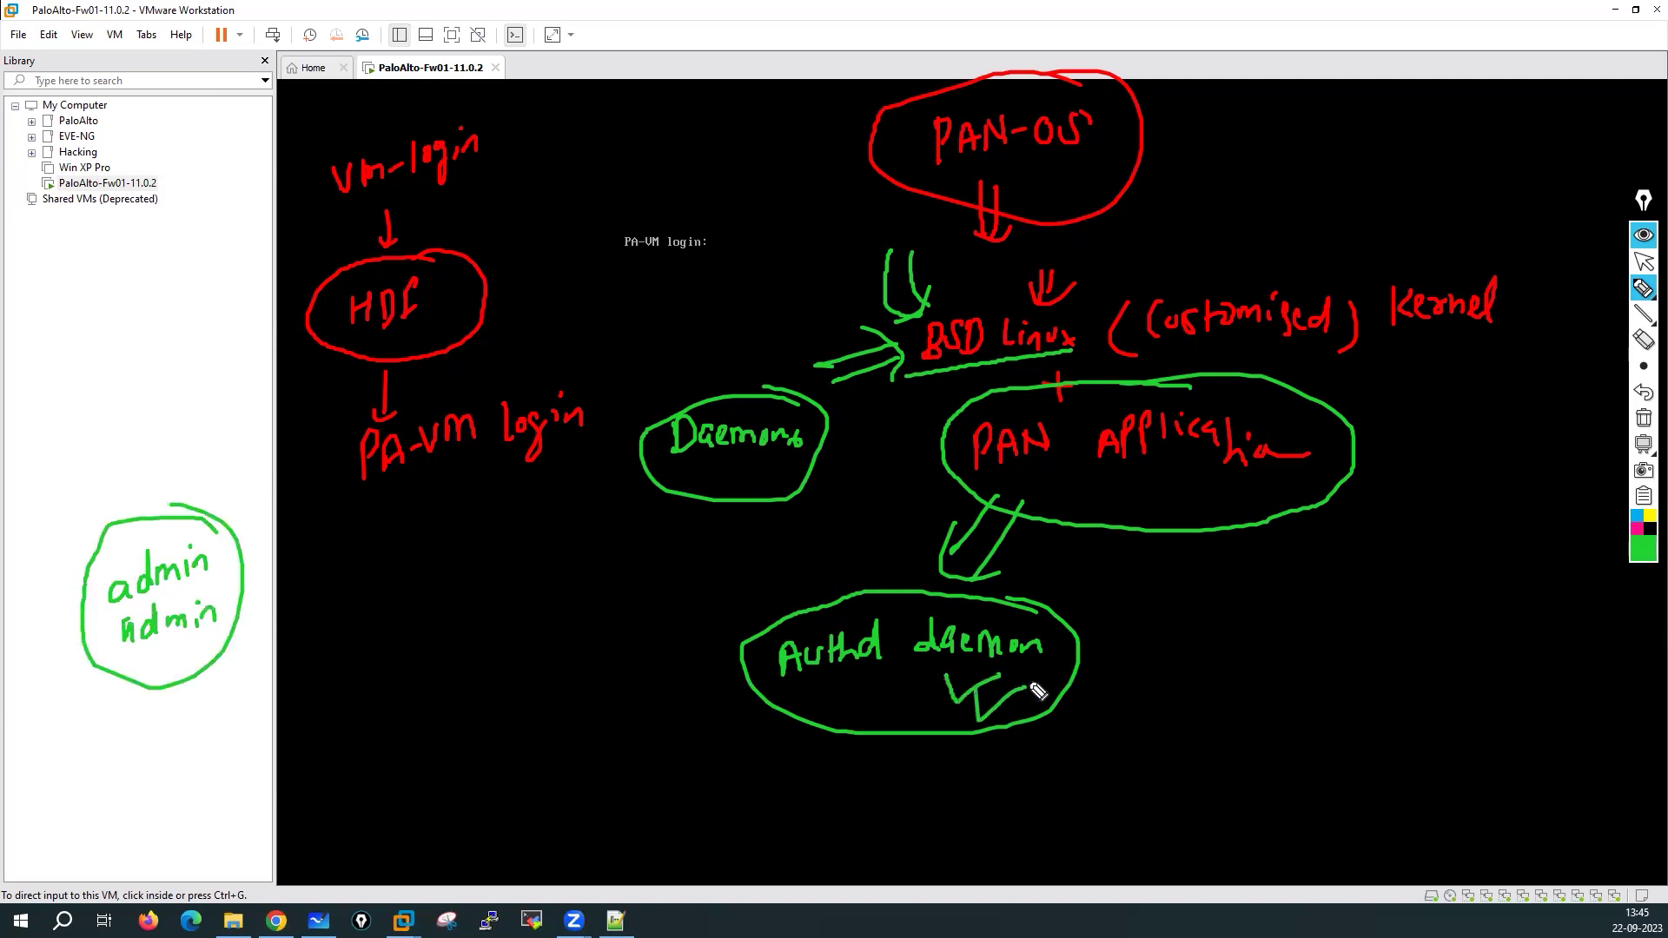
mouse_move(877, 696)
left_mouse_down()
mouse_move(881, 725)
mouse_move(862, 695)
left_mouse_up()
Circle the login prompt, add 'S-10min' and check marks, then clear all ink
mouse_move(717, 216)
left_mouse_down()
mouse_move(697, 206)
mouse_move(625, 291)
mouse_move(695, 211)
left_mouse_up()
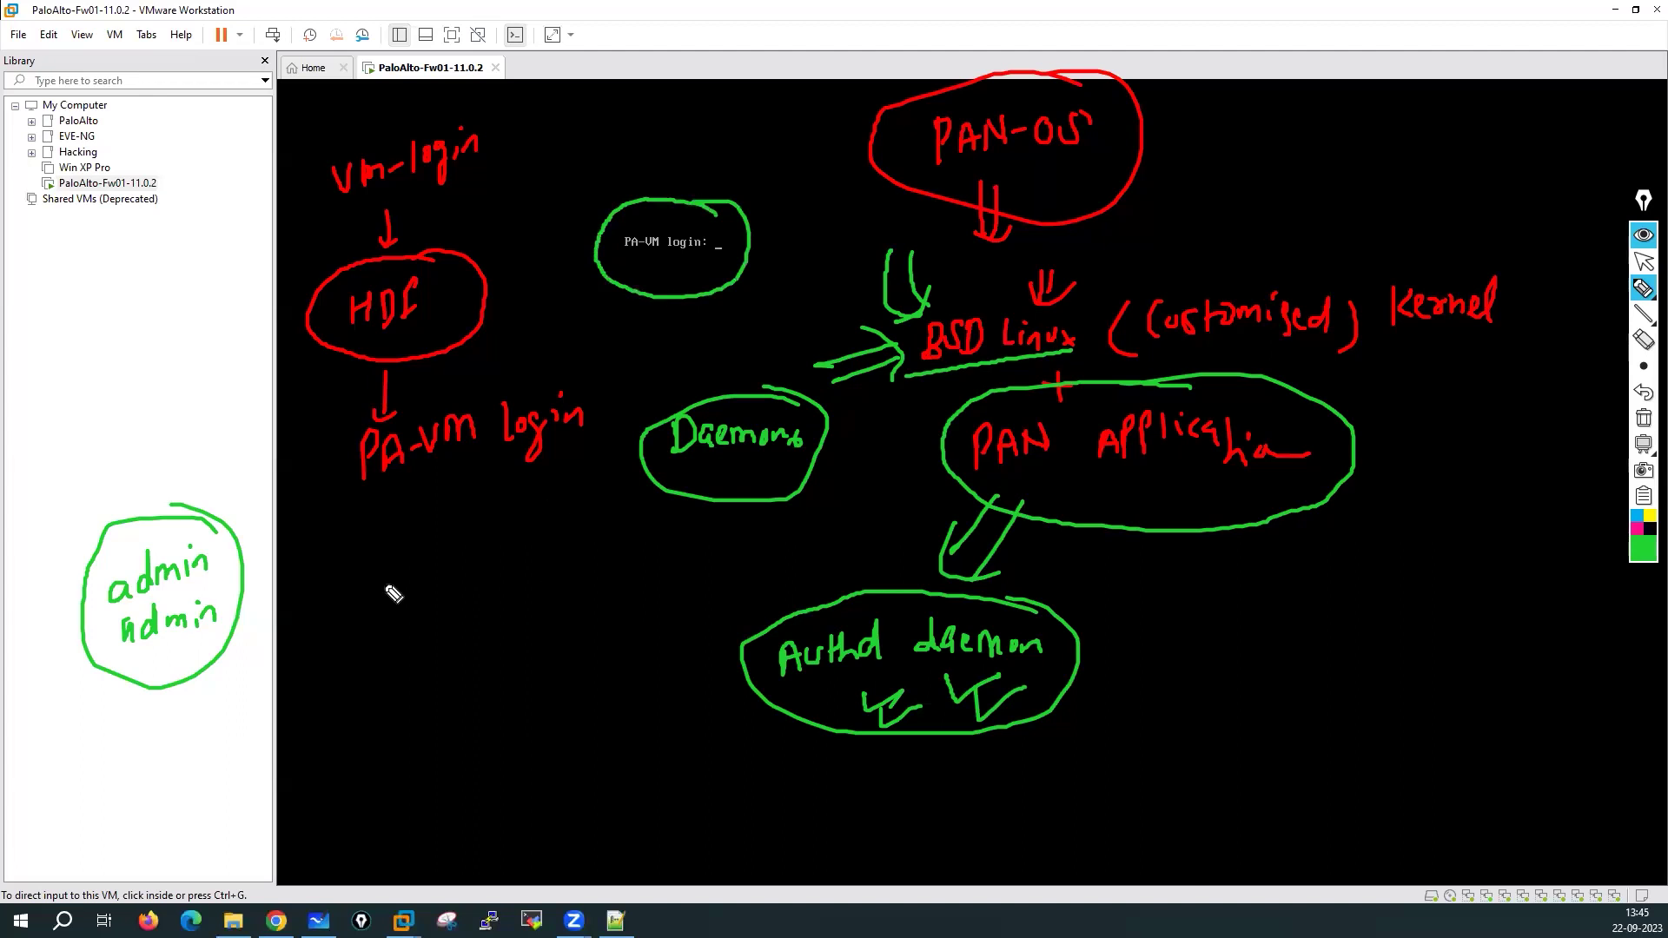
mouse_move(443, 111)
left_mouse_down()
mouse_move(319, 158)
mouse_move(459, 219)
mouse_move(420, 77)
left_mouse_up()
mouse_move(599, 96)
left_mouse_down()
mouse_move(576, 125)
mouse_move(608, 110)
mouse_move(619, 123)
mouse_move(641, 97)
mouse_move(689, 104)
mouse_move(565, 109)
mouse_move(692, 85)
left_mouse_up()
mouse_move(227, 412)
left_mouse_down()
mouse_move(205, 475)
mouse_move(252, 469)
left_mouse_up()
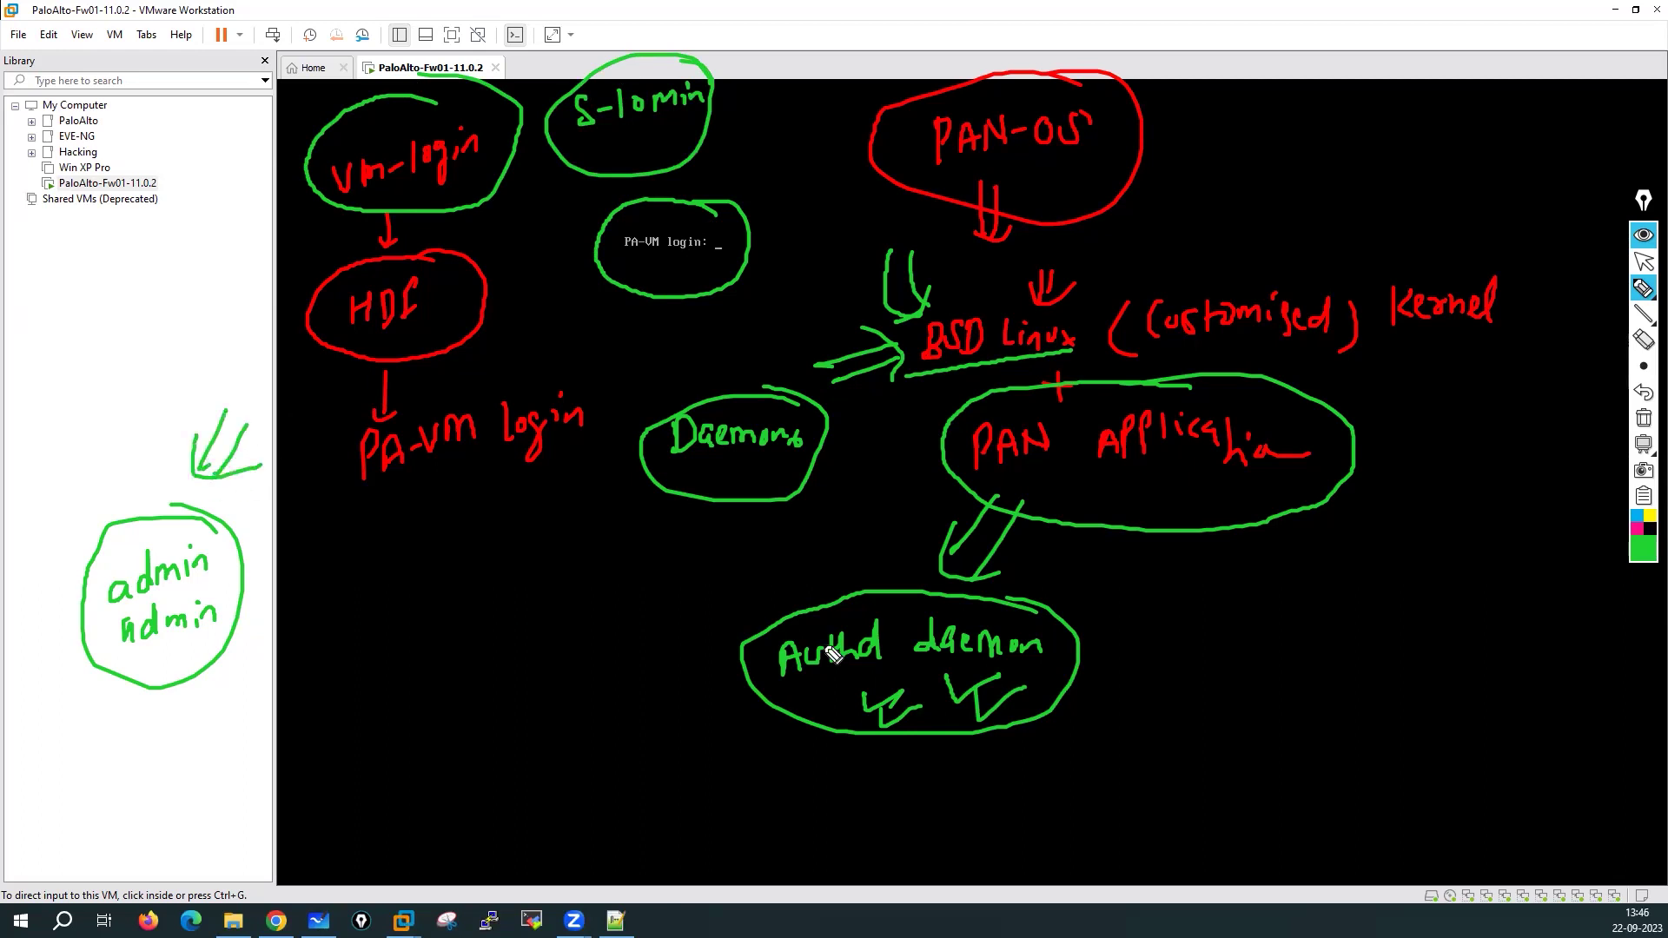
mouse_move(1109, 651)
left_mouse_down()
mouse_move(1128, 666)
mouse_move(1148, 650)
left_mouse_up()
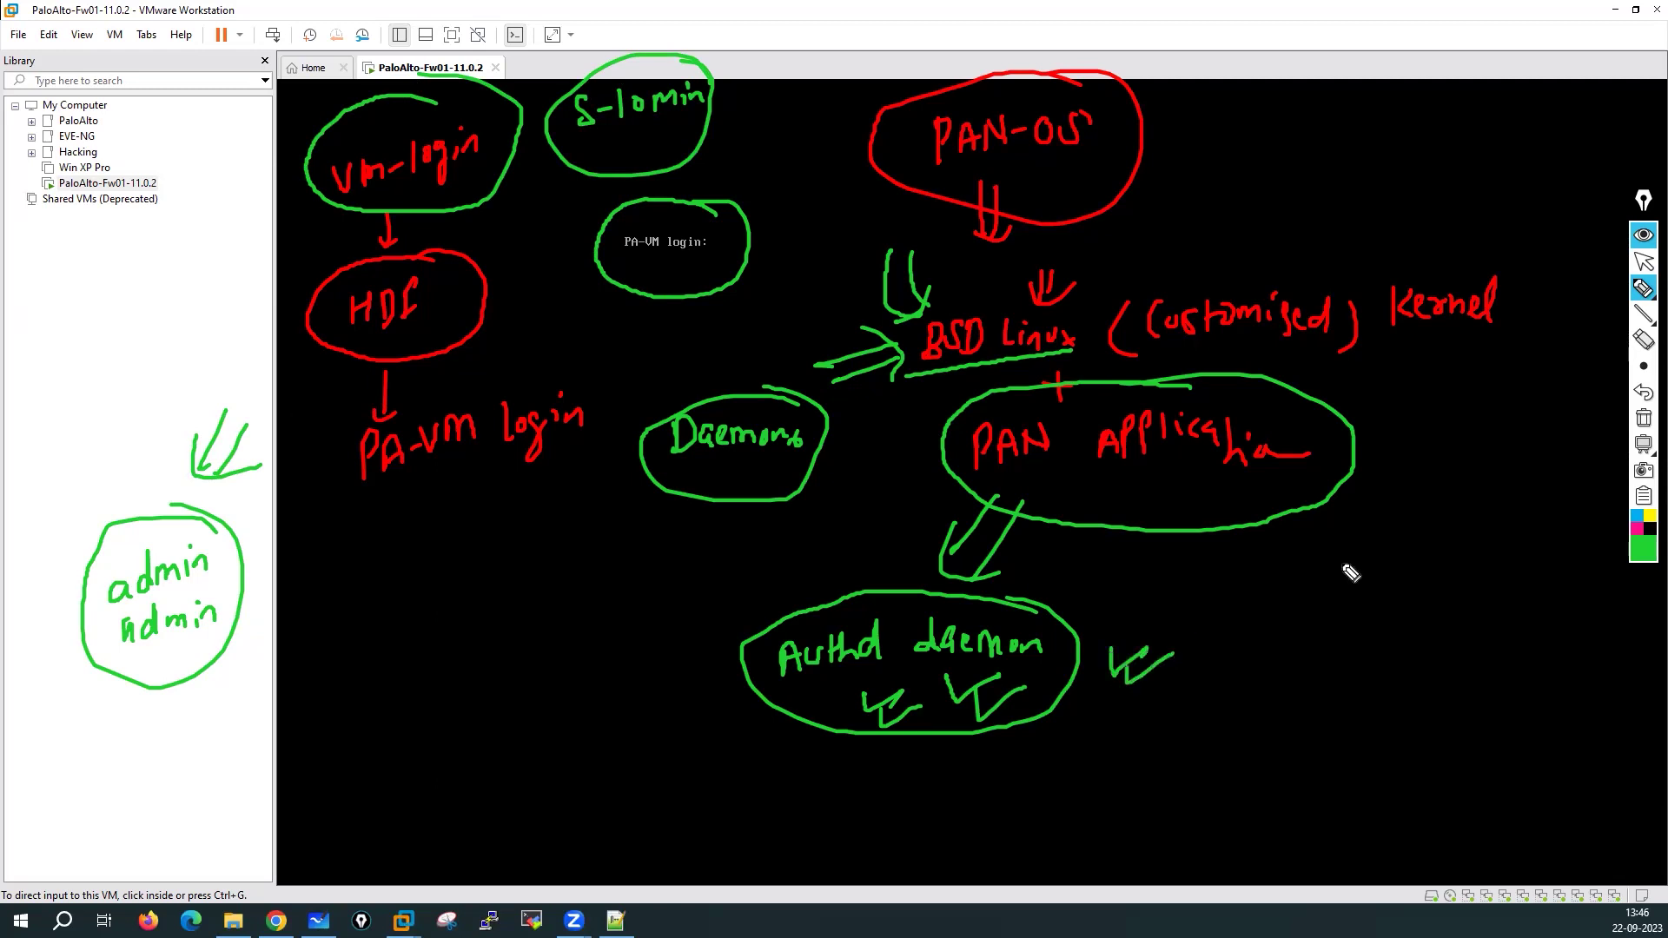
left_click(1644, 419)
left_click(1644, 262)
Submit the current and new passwords at the PA-VM console, then release input with Ctrl+Alt
left_click(834, 348)
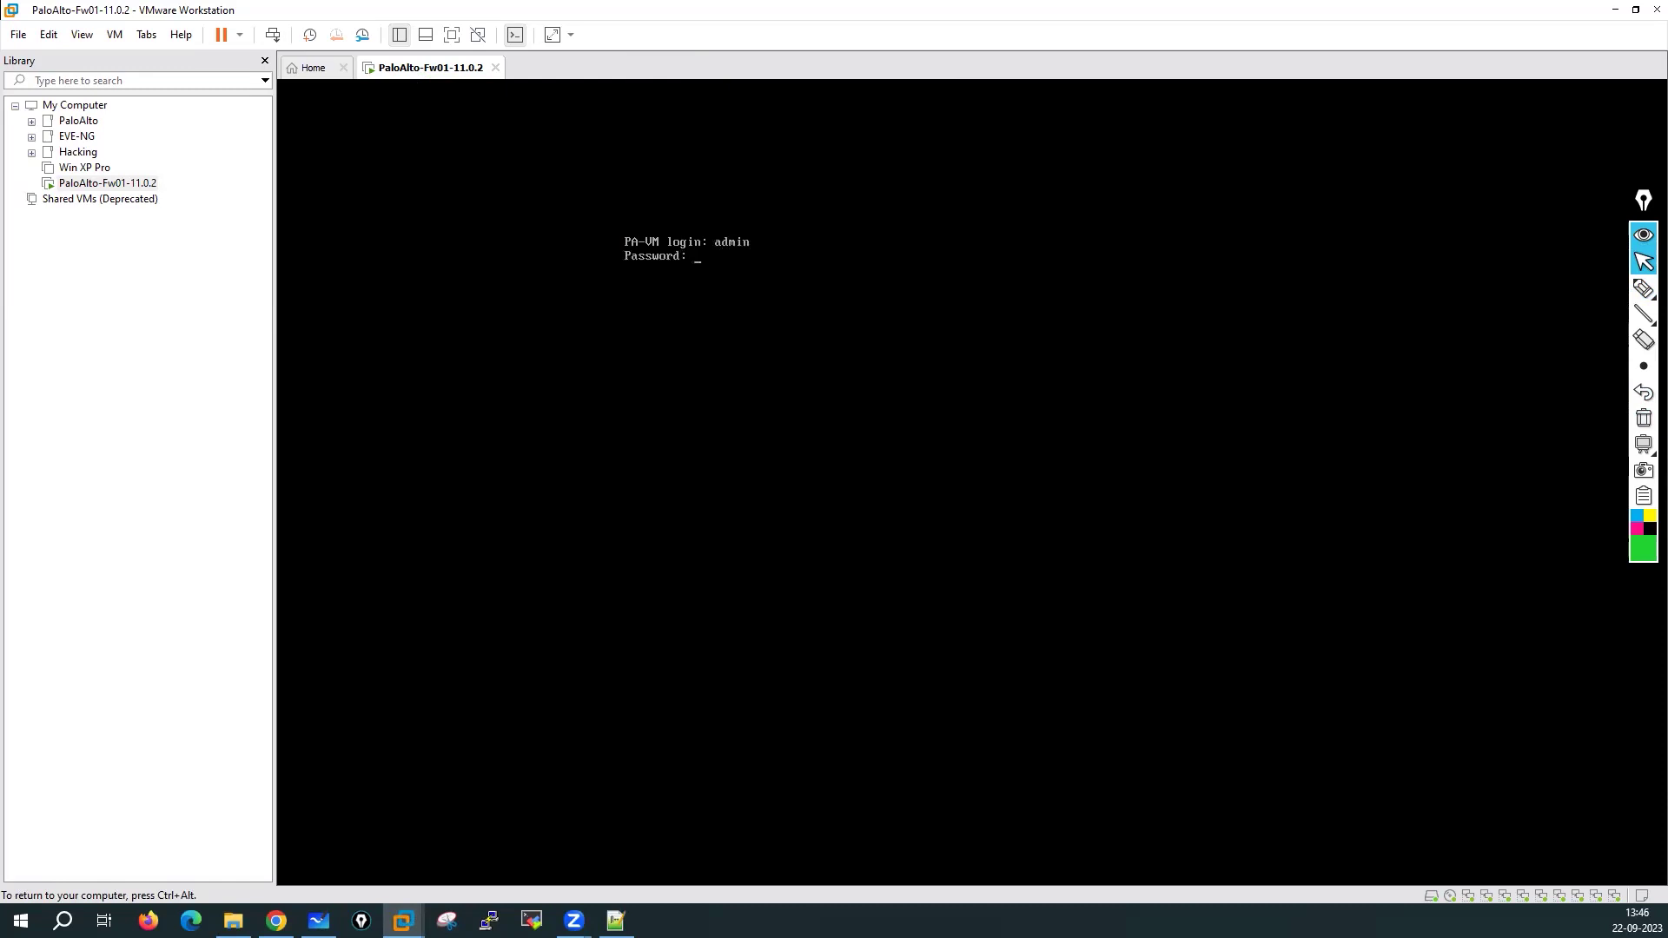
key("Return")
key("Return")
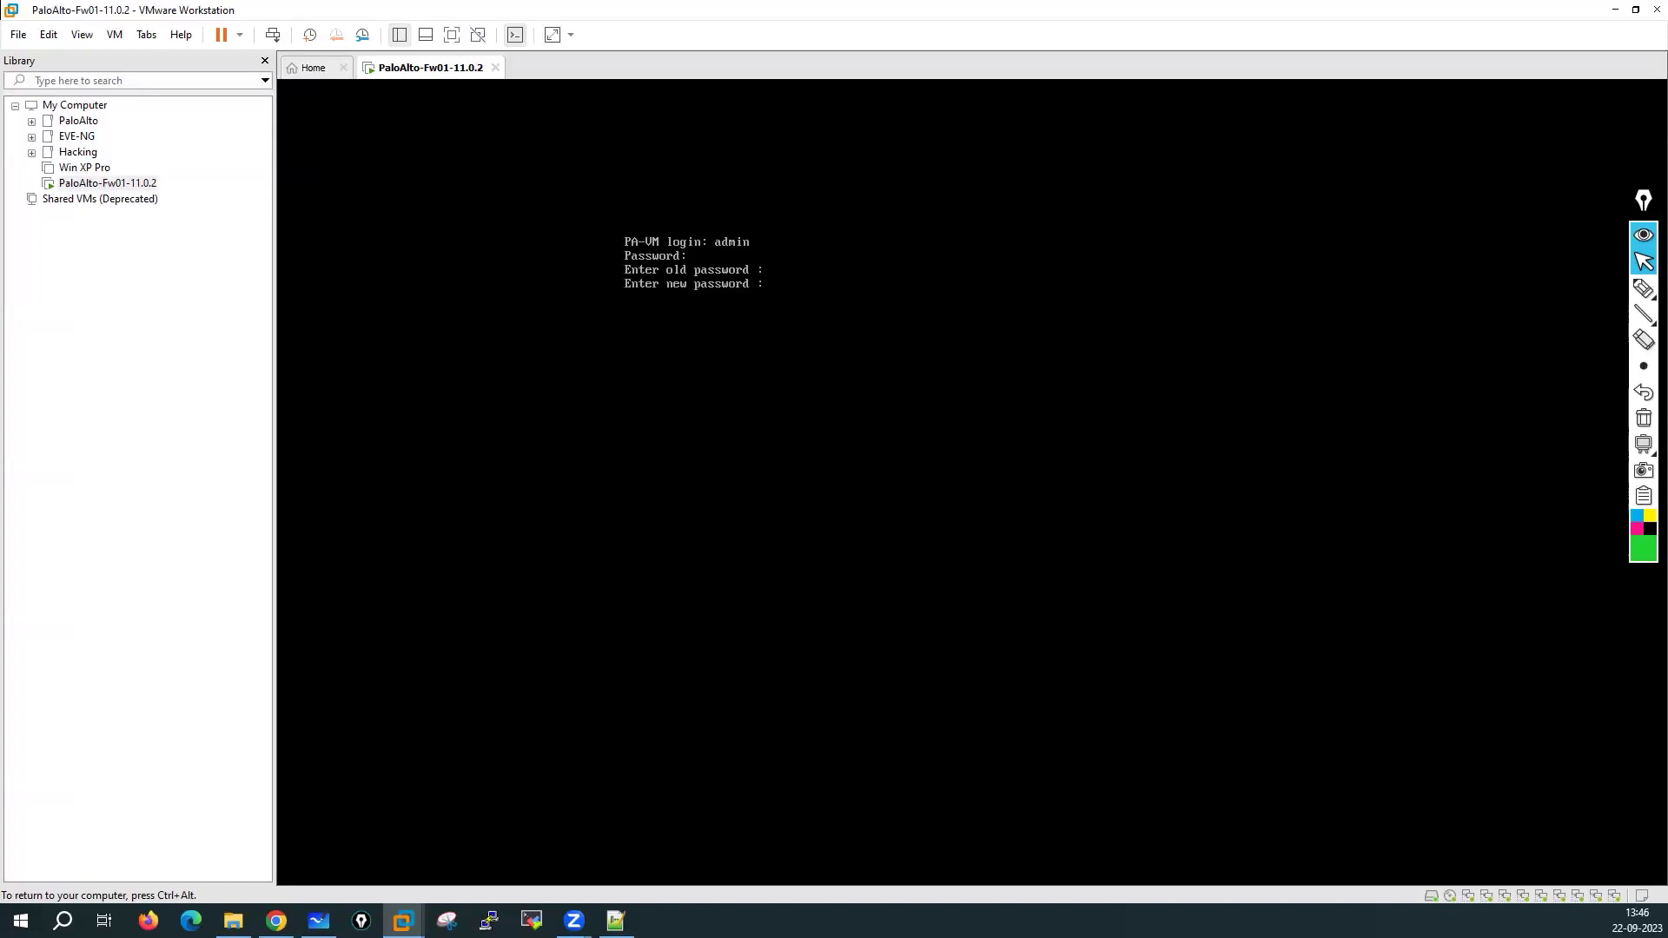
key("Return")
key("Return")
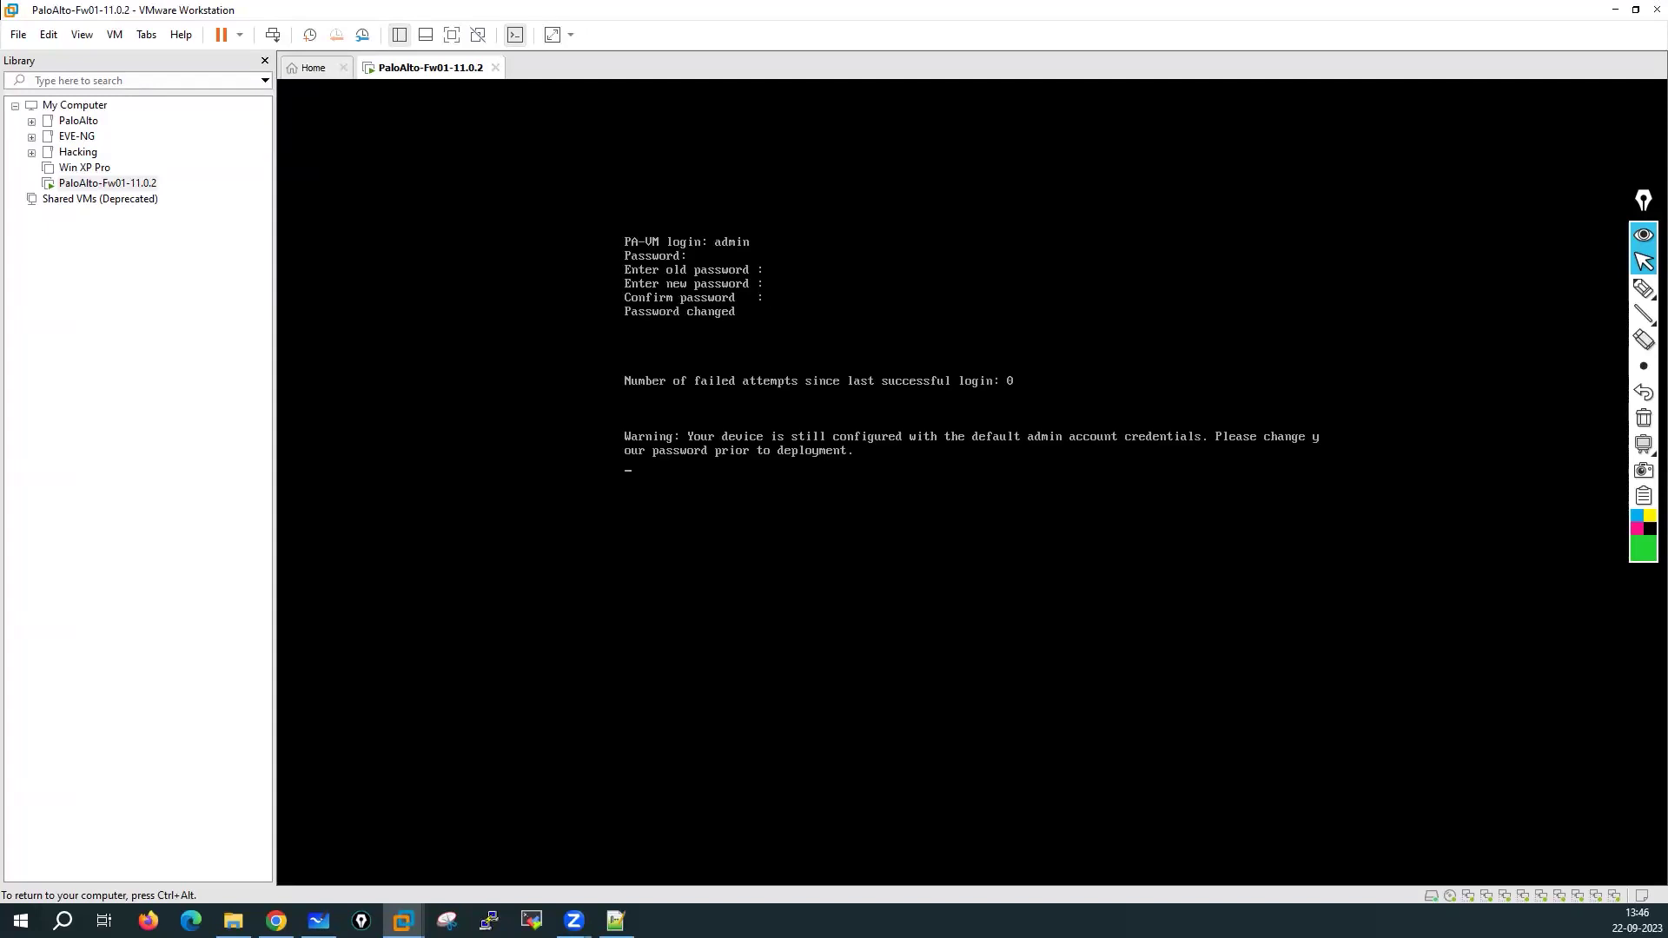
key("ctrl+alt")
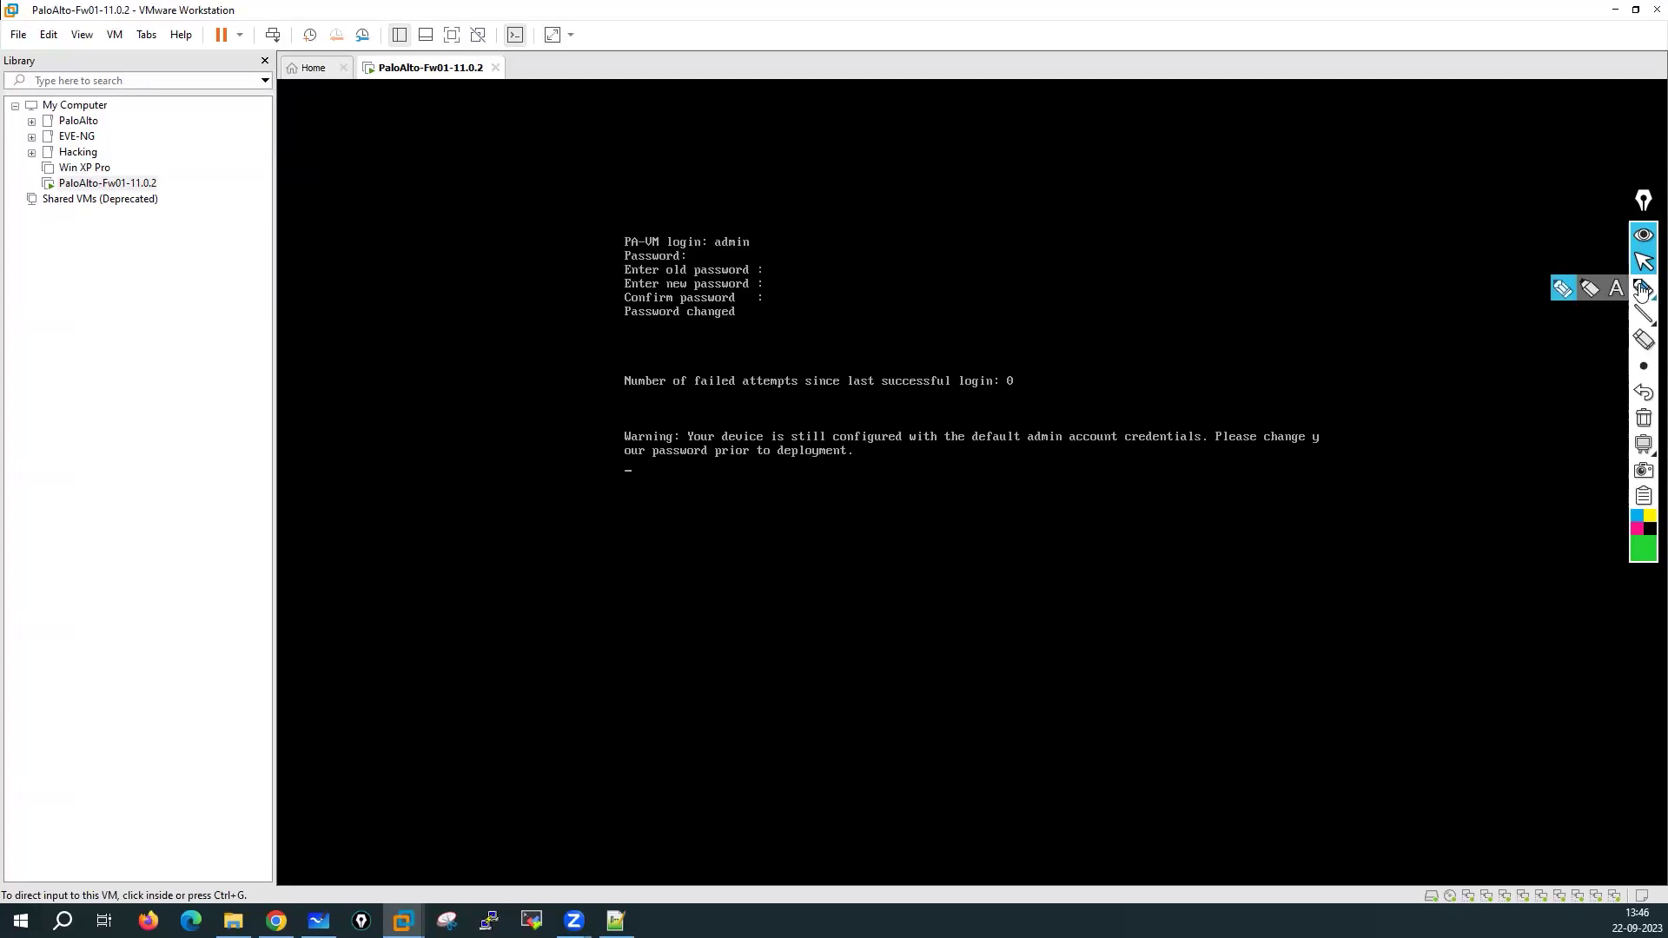
left_click(1563, 289)
left_click_drag(810, 195, 778, 231)
left_click_drag(831, 167, 920, 157)
left_click_drag(708, 256, 922, 221)
mouse_move(910, 211)
left_mouse_down()
mouse_move(908, 231)
mouse_move(975, 197)
mouse_move(1039, 203)
left_mouse_up()
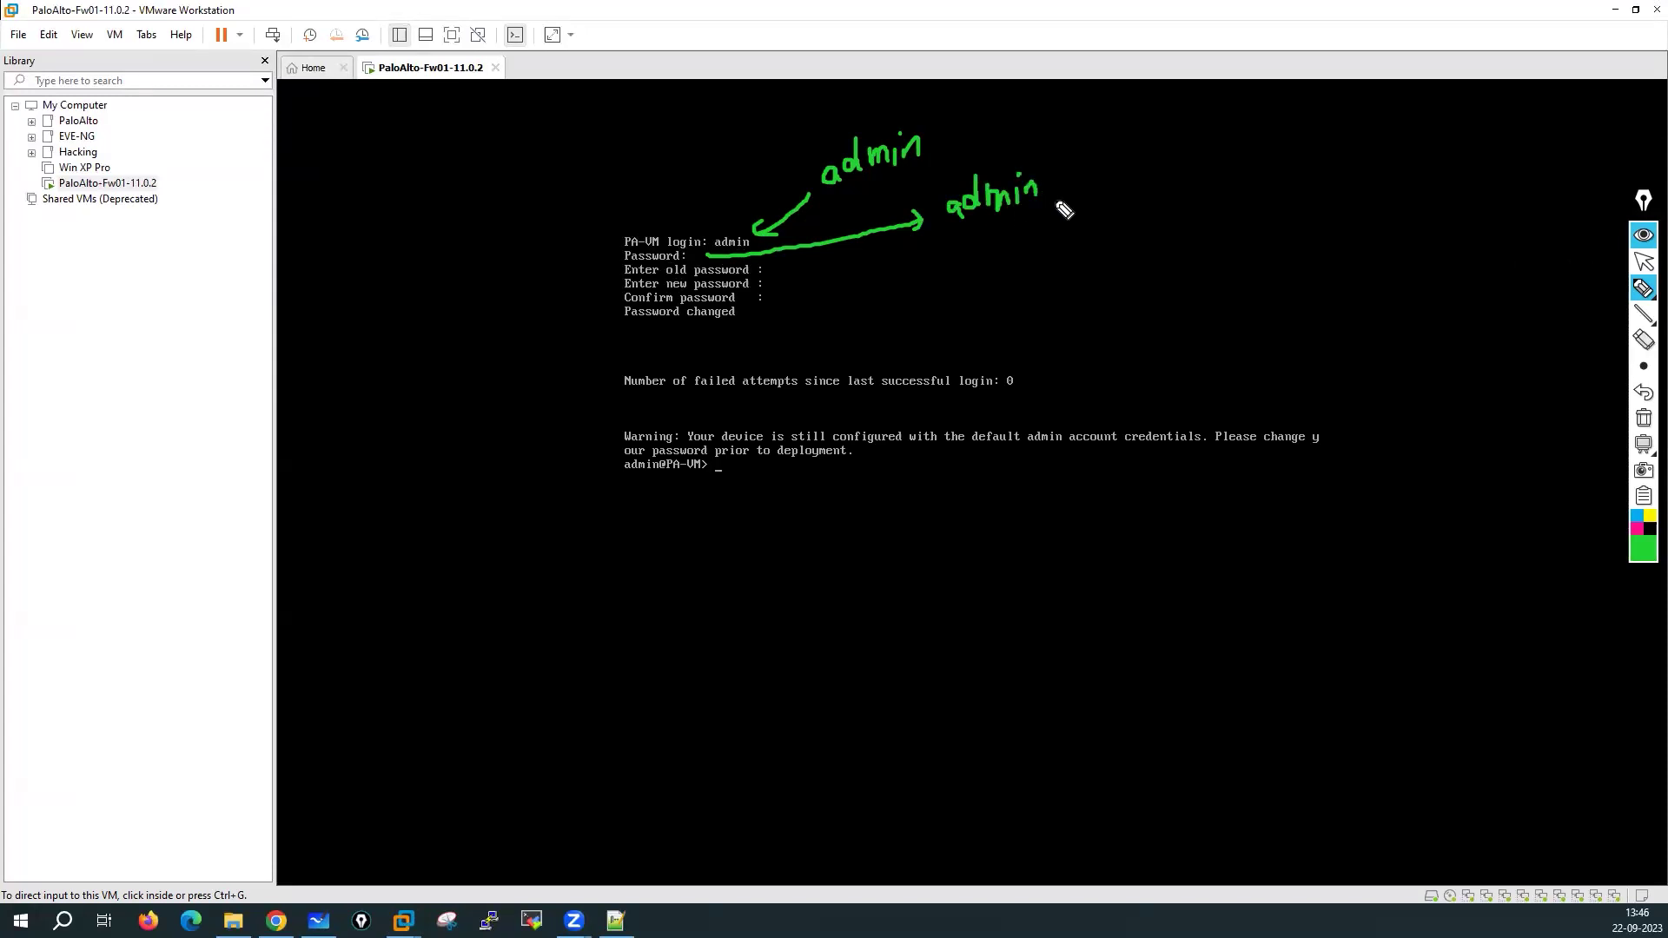
mouse_move(772, 269)
left_mouse_down()
mouse_move(968, 252)
mouse_move(1053, 223)
mouse_move(1104, 238)
left_mouse_up()
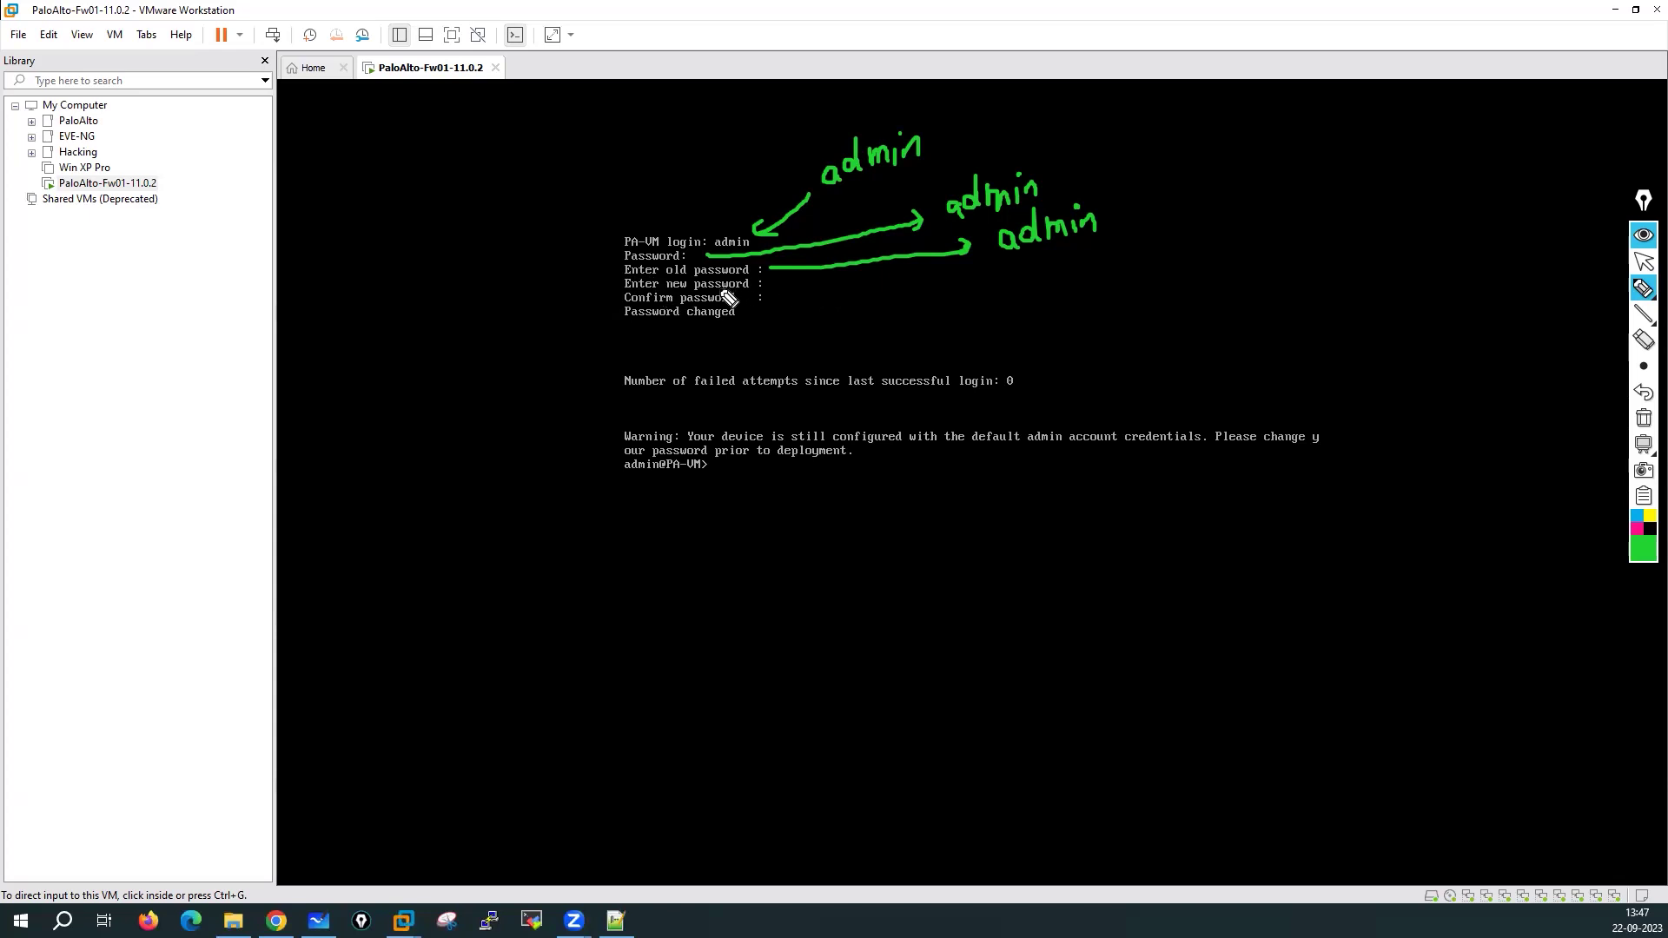
mouse_move(786, 285)
left_mouse_down()
mouse_move(1031, 291)
mouse_move(1011, 304)
mouse_move(1106, 268)
mouse_move(1150, 284)
mouse_move(1186, 259)
mouse_move(1264, 266)
left_mouse_up()
mouse_move(777, 313)
left_mouse_down()
mouse_move(1216, 331)
mouse_move(1282, 304)
left_mouse_up()
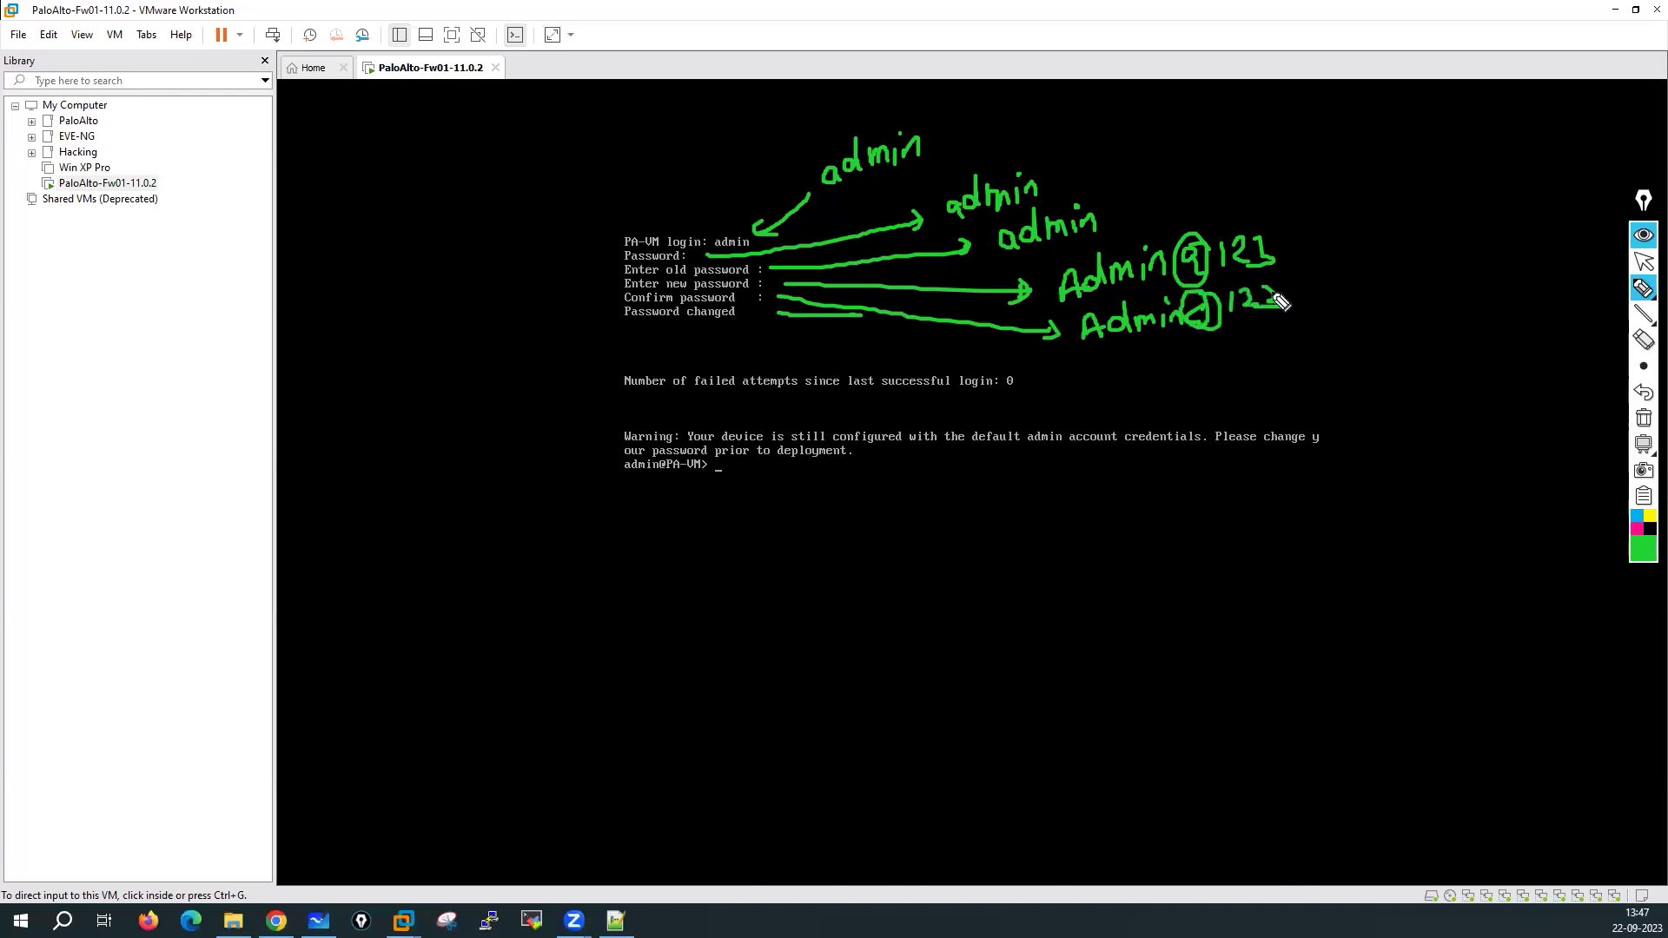
mouse_move(1275, 210)
left_mouse_down()
mouse_move(1066, 265)
mouse_move(1250, 373)
mouse_move(1219, 217)
left_mouse_up()
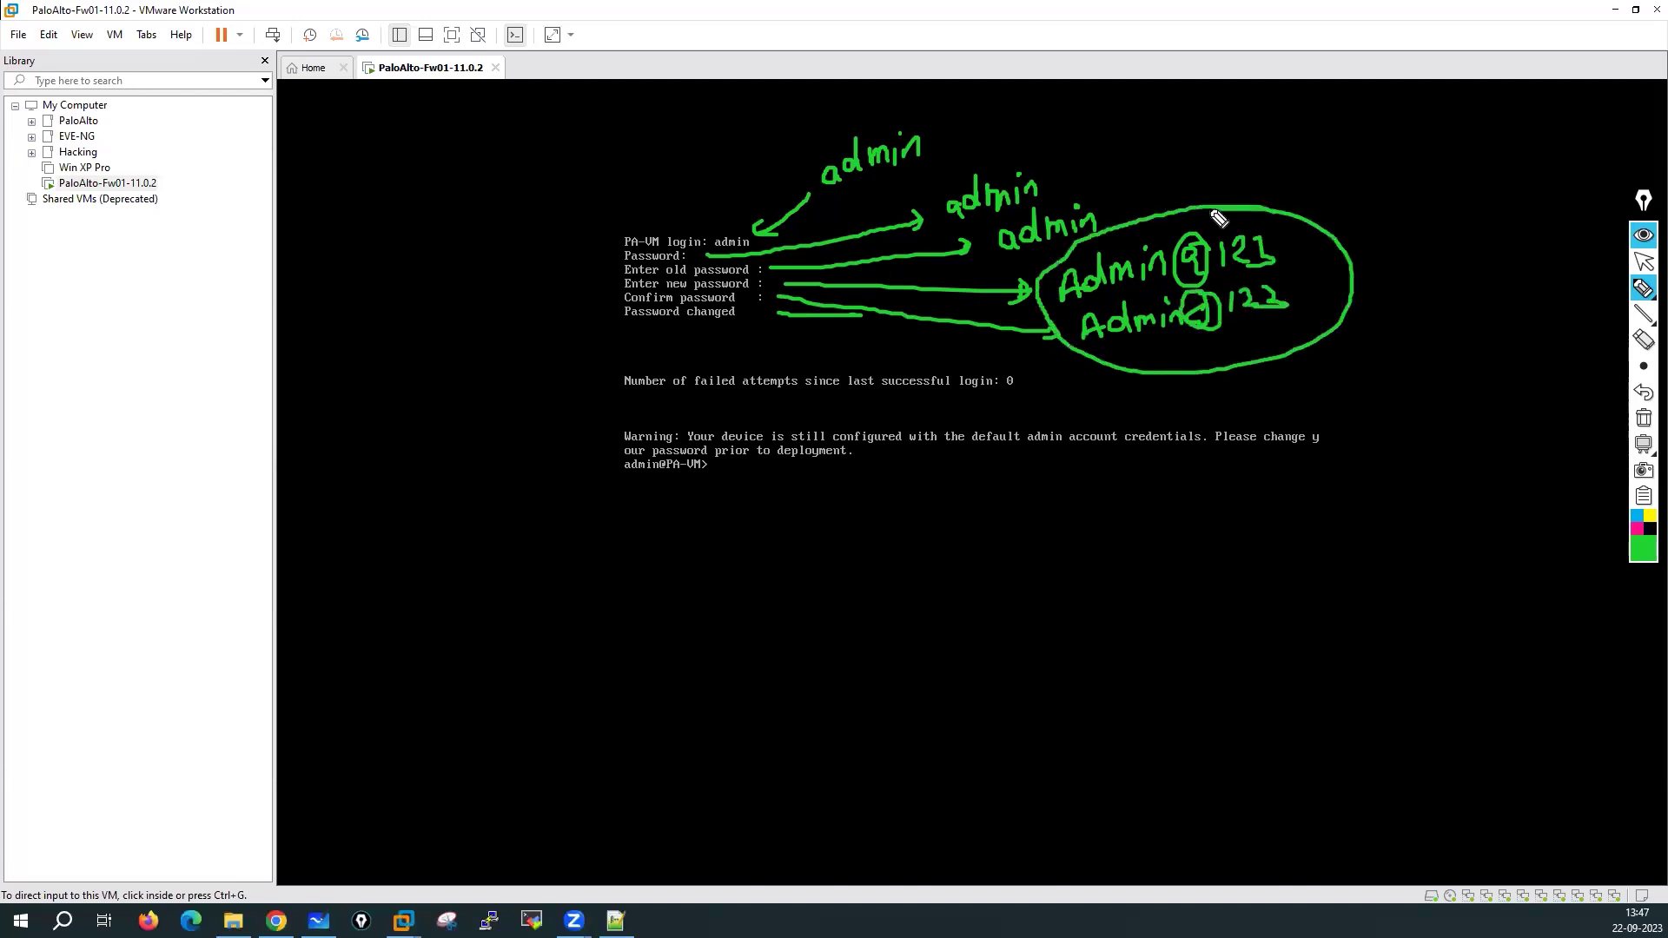
left_click_drag(1386, 184, 1338, 225)
mouse_move(1393, 202)
left_mouse_down()
mouse_move(1355, 236)
mouse_move(1405, 247)
left_mouse_up()
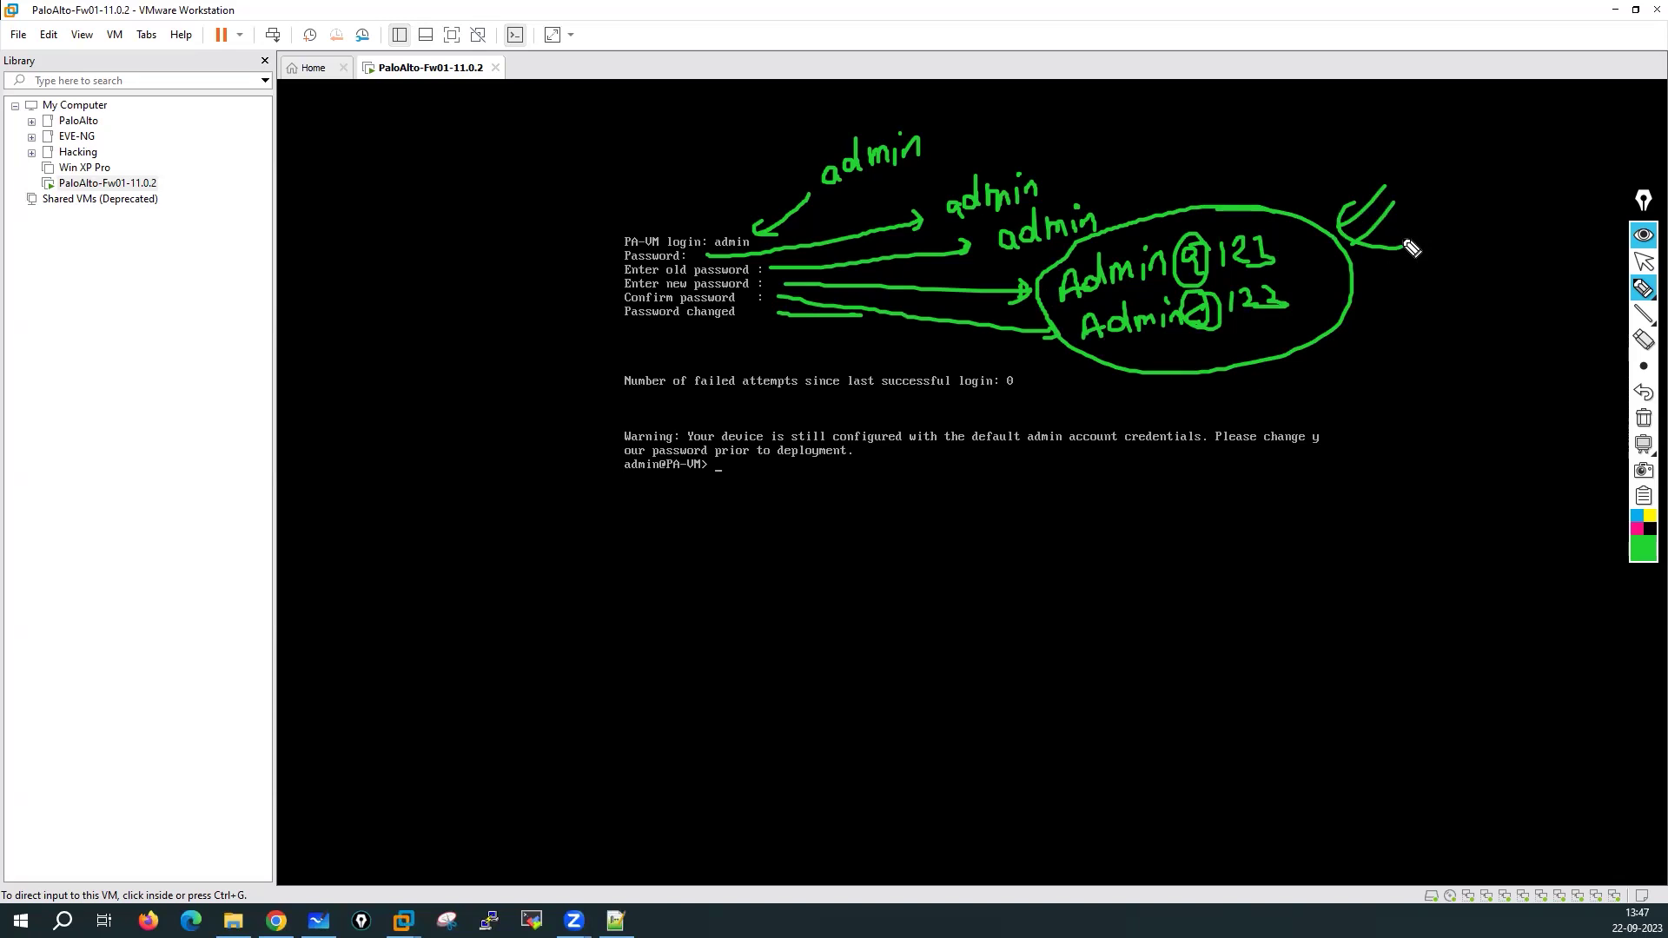
mouse_move(655, 464)
left_mouse_down()
mouse_move(603, 480)
mouse_move(741, 513)
mouse_move(613, 452)
left_mouse_up()
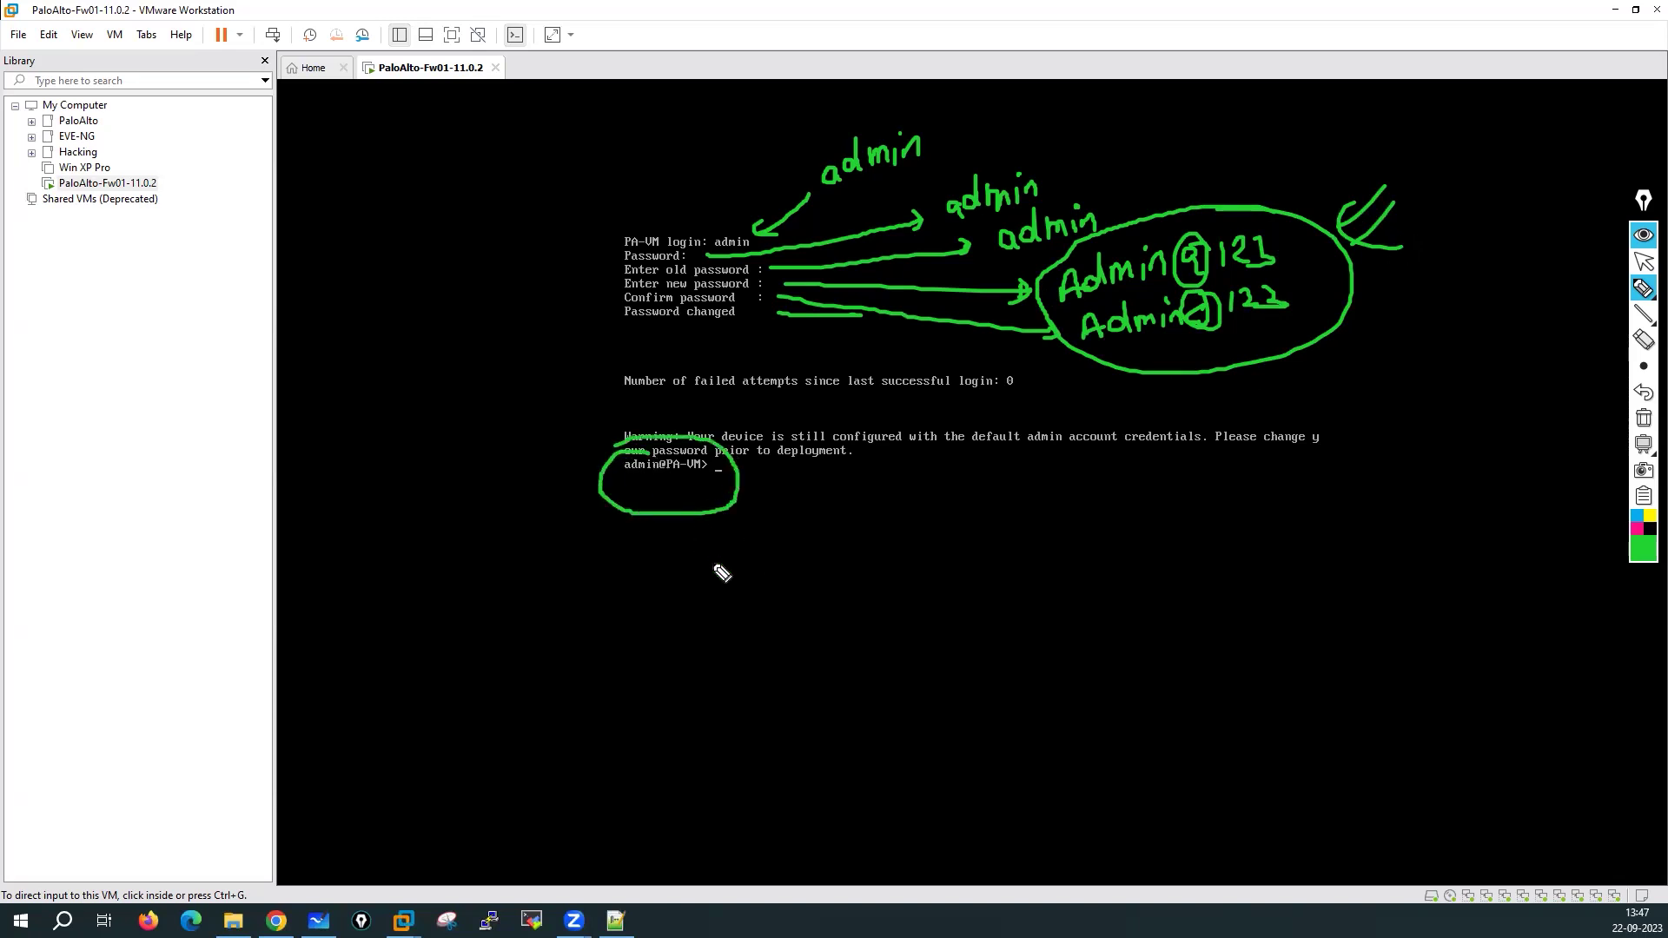
left_click_drag(653, 570, 665, 606)
mouse_move(671, 546)
left_mouse_down()
mouse_move(629, 640)
mouse_move(763, 566)
mouse_move(642, 526)
left_mouse_up()
mouse_move(692, 625)
left_mouse_down()
mouse_move(692, 640)
mouse_move(681, 626)
mouse_move(703, 619)
left_mouse_up()
mouse_move(834, 560)
left_mouse_down()
mouse_move(825, 601)
mouse_move(904, 548)
mouse_move(970, 560)
mouse_move(975, 545)
mouse_move(807, 563)
mouse_move(971, 515)
left_mouse_up()
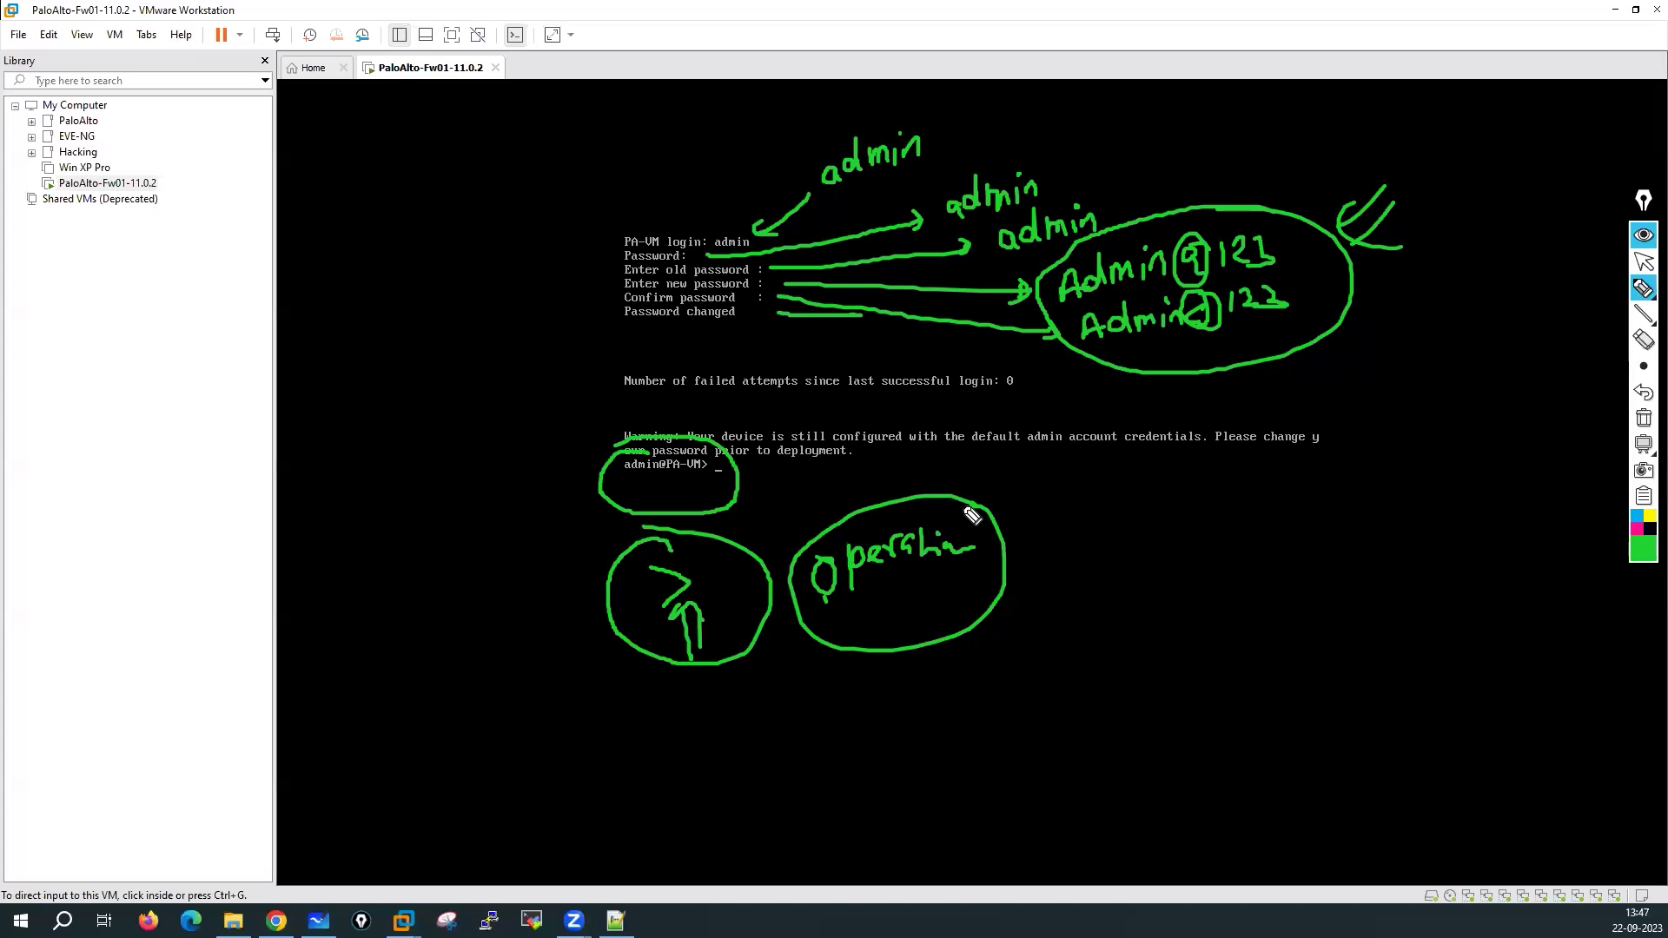
left_click(672, 747)
mouse_move(672, 747)
left_mouse_down()
mouse_move(841, 730)
mouse_move(878, 774)
mouse_move(915, 729)
mouse_move(946, 741)
mouse_move(937, 726)
left_mouse_up()
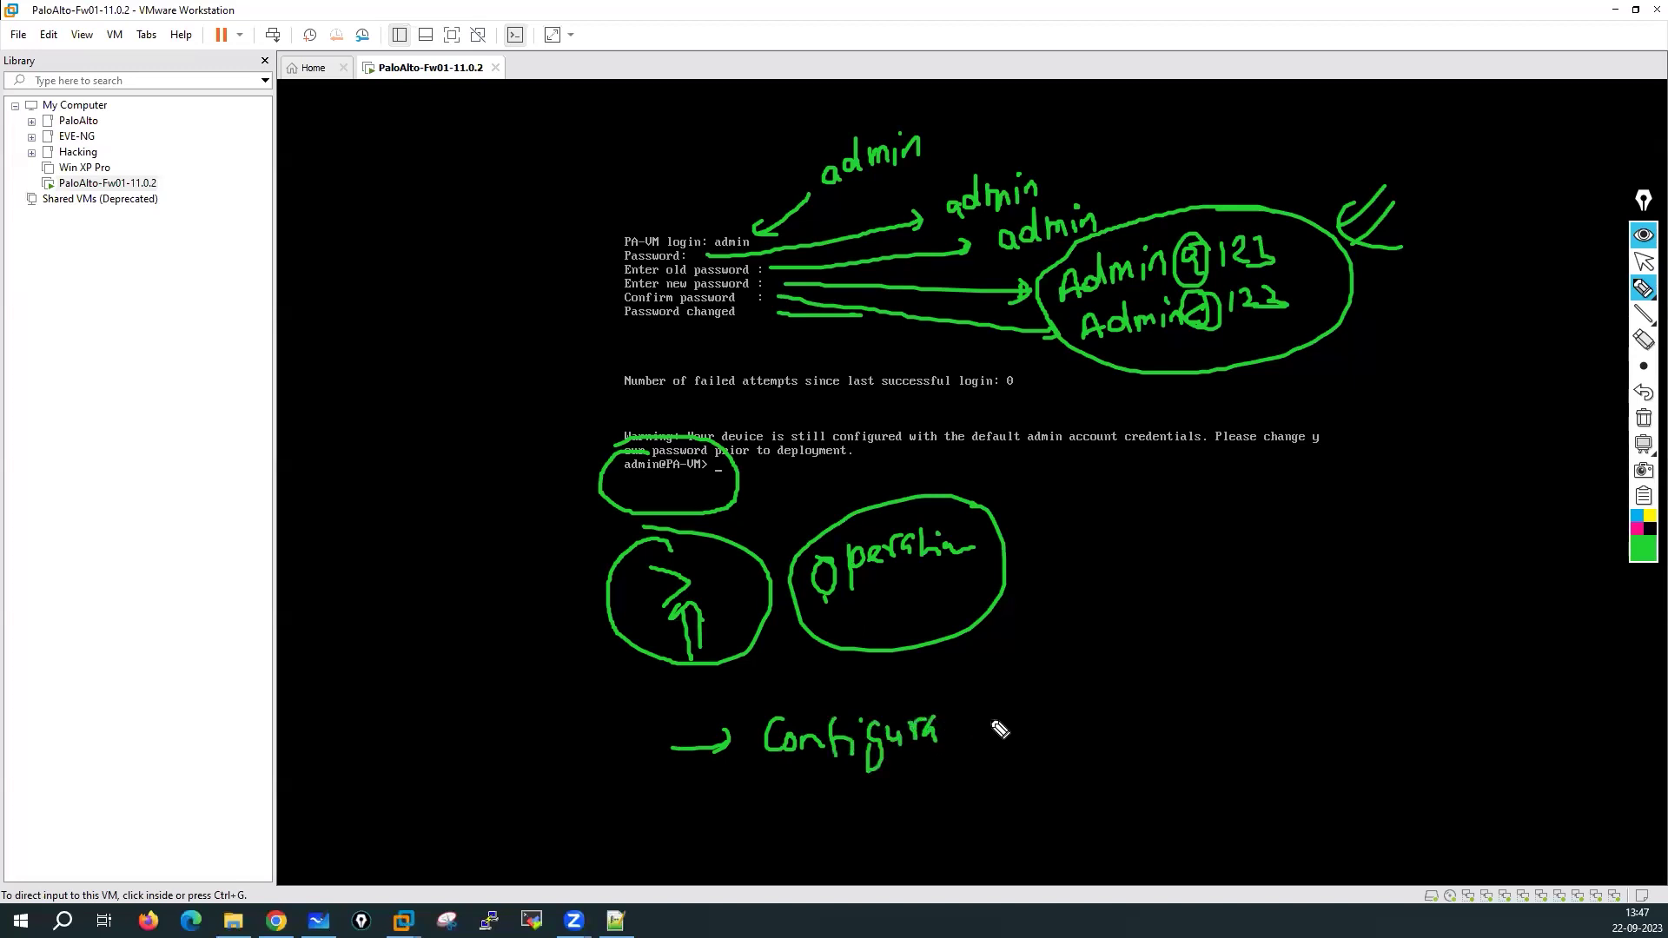
left_click(1643, 420)
left_click(1643, 261)
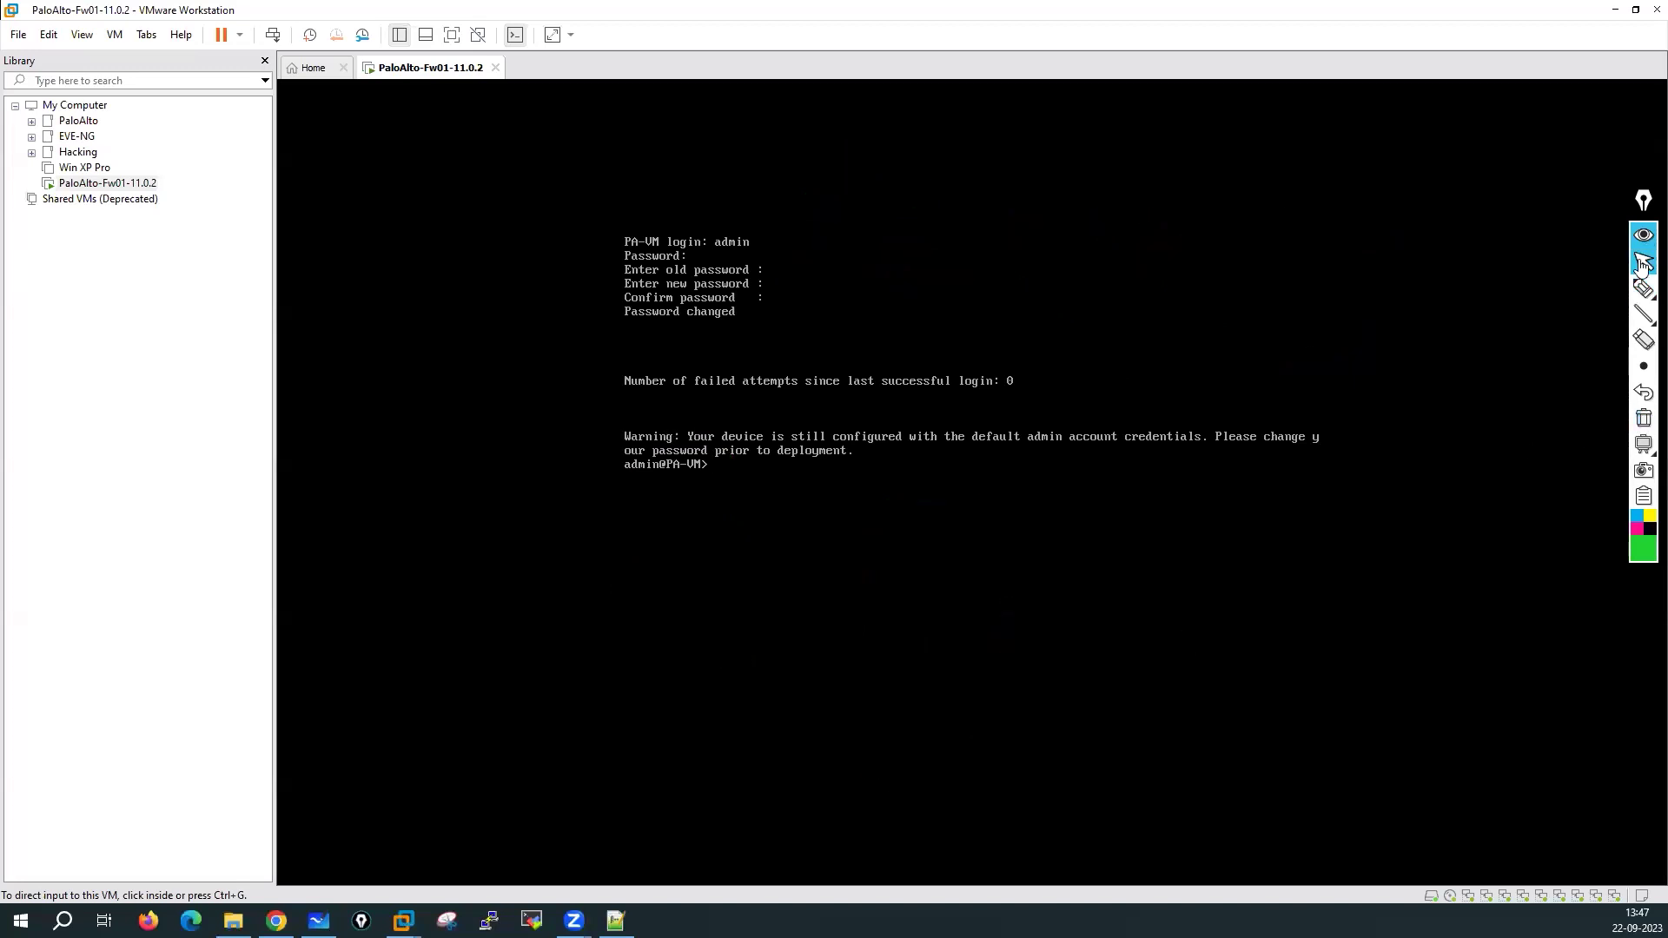
Run 'show system info' on the firewall, fixing the 'ingfo' typo, then release input
left_click(869, 454)
key("Return")
key("Return")
key("Return")
key("Return")
key("Return")
key("Return")
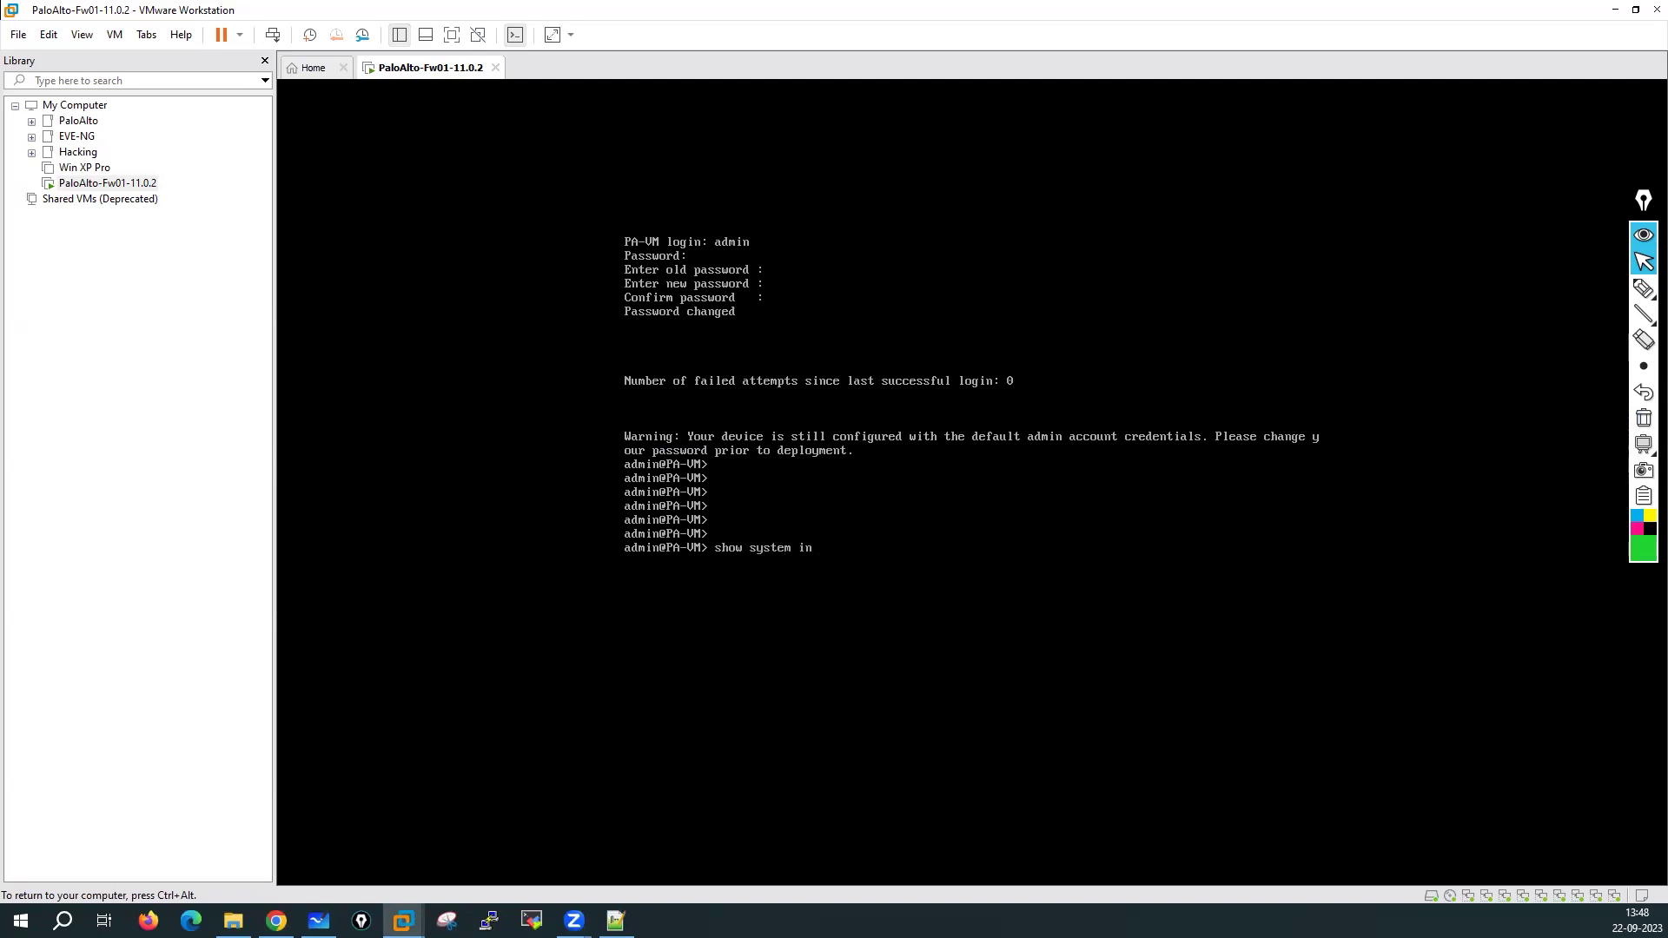
type("show system ingfo")
key("Return")
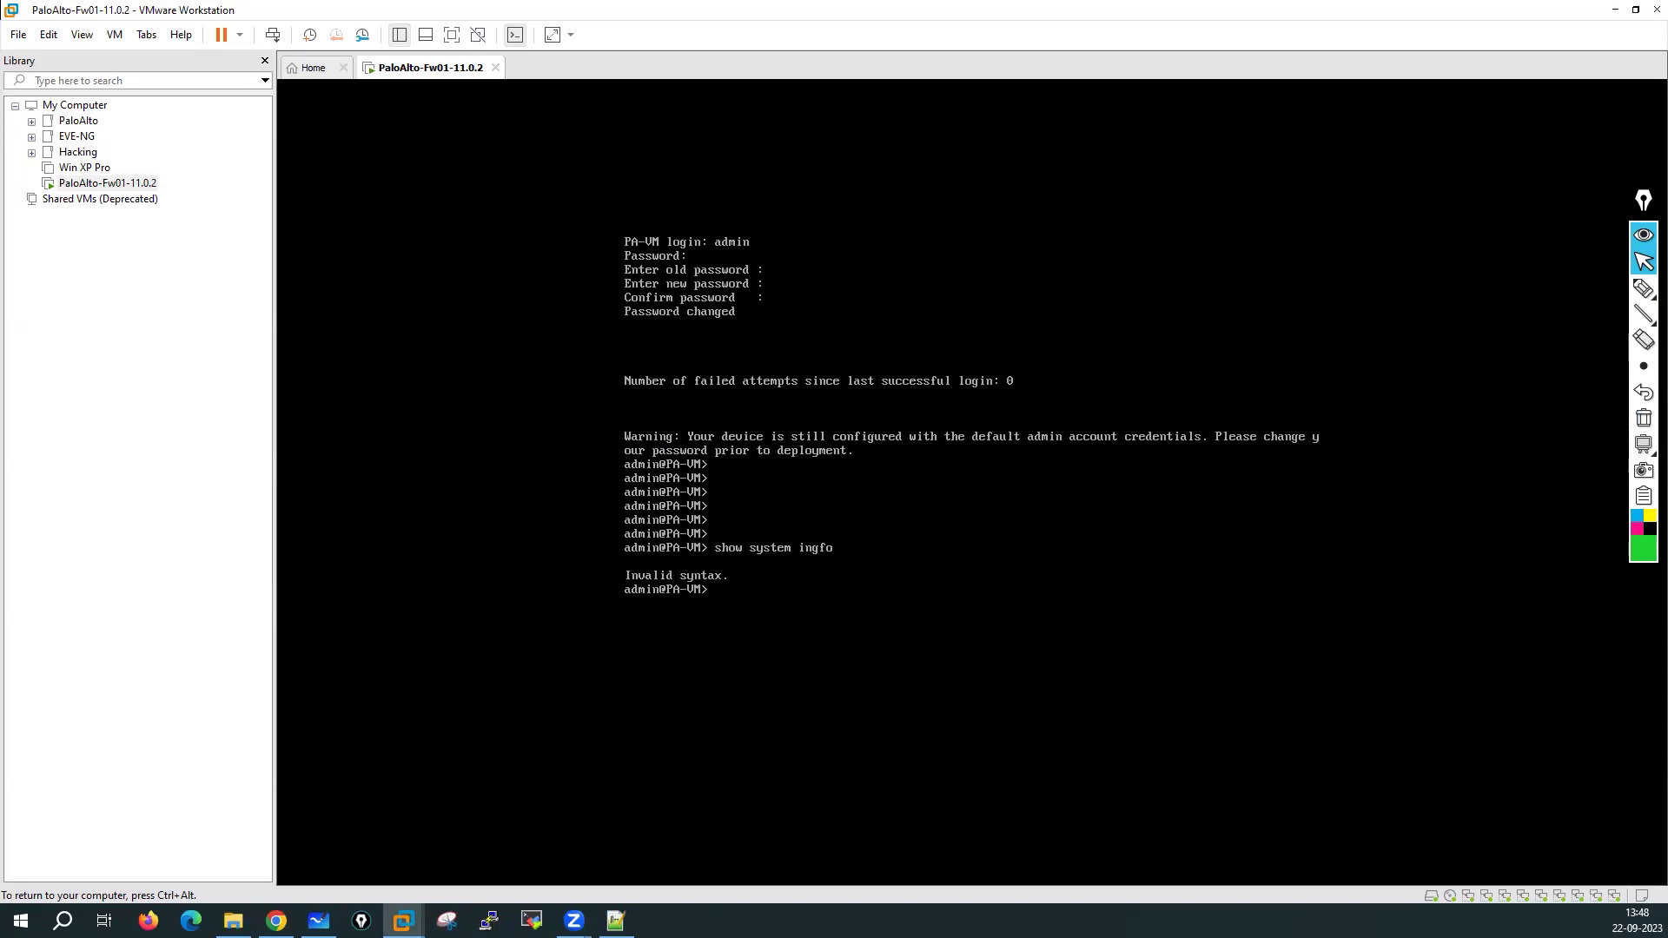
key("Up")
key("BackSpace")
key("ctrl+alt")
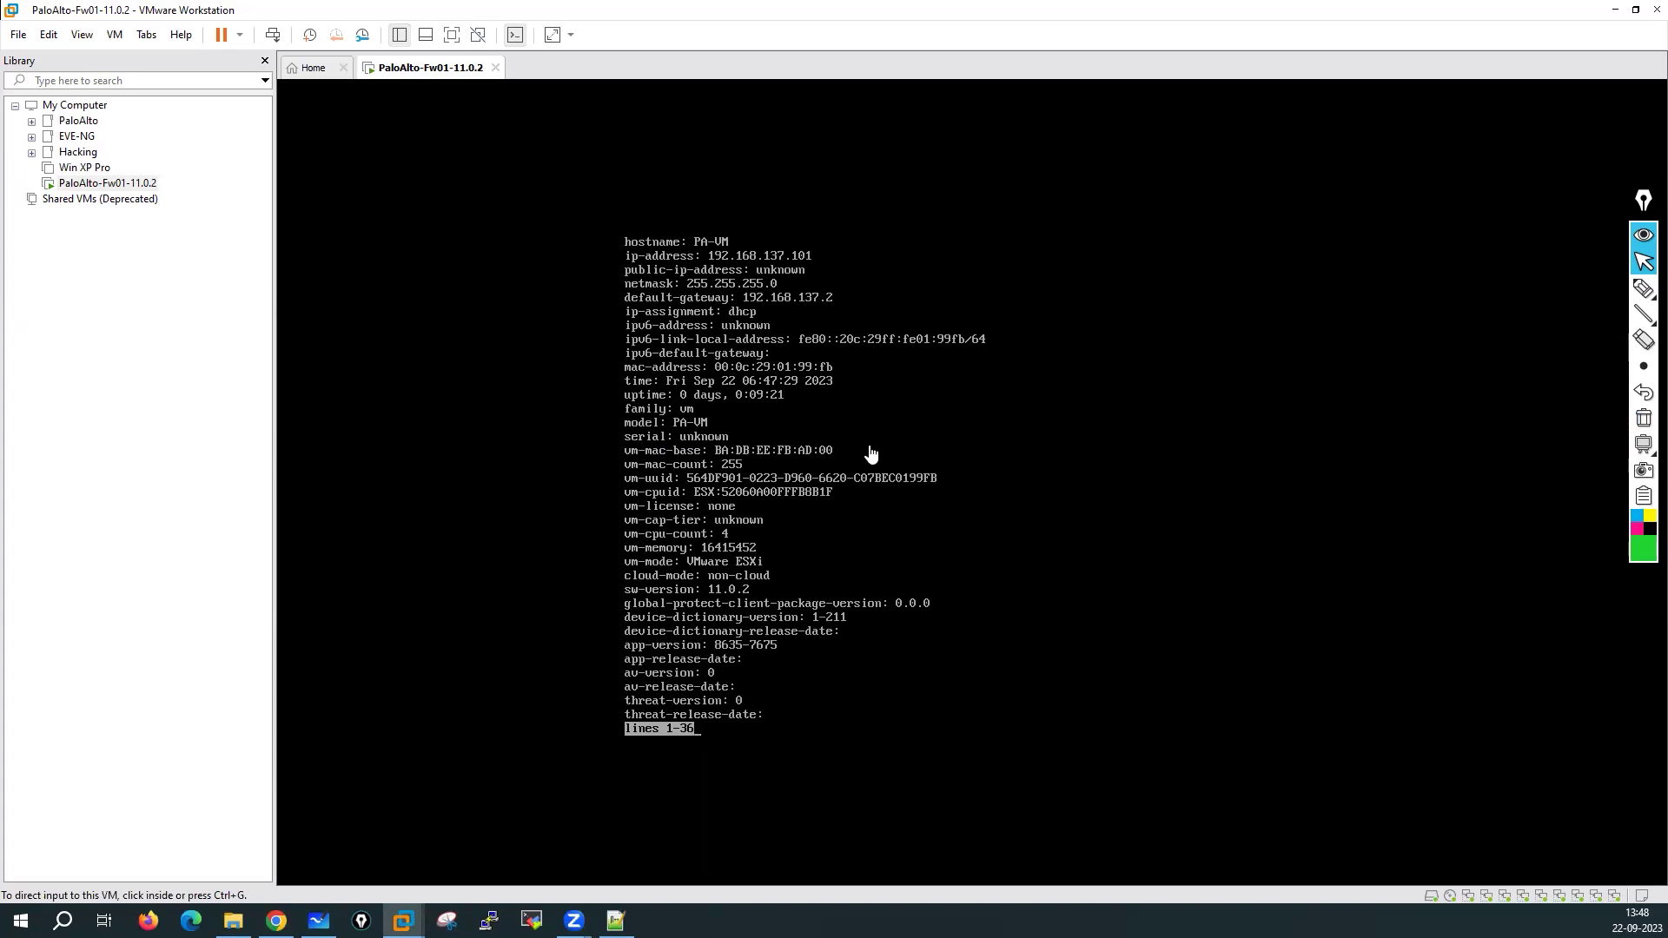
left_click(1643, 288)
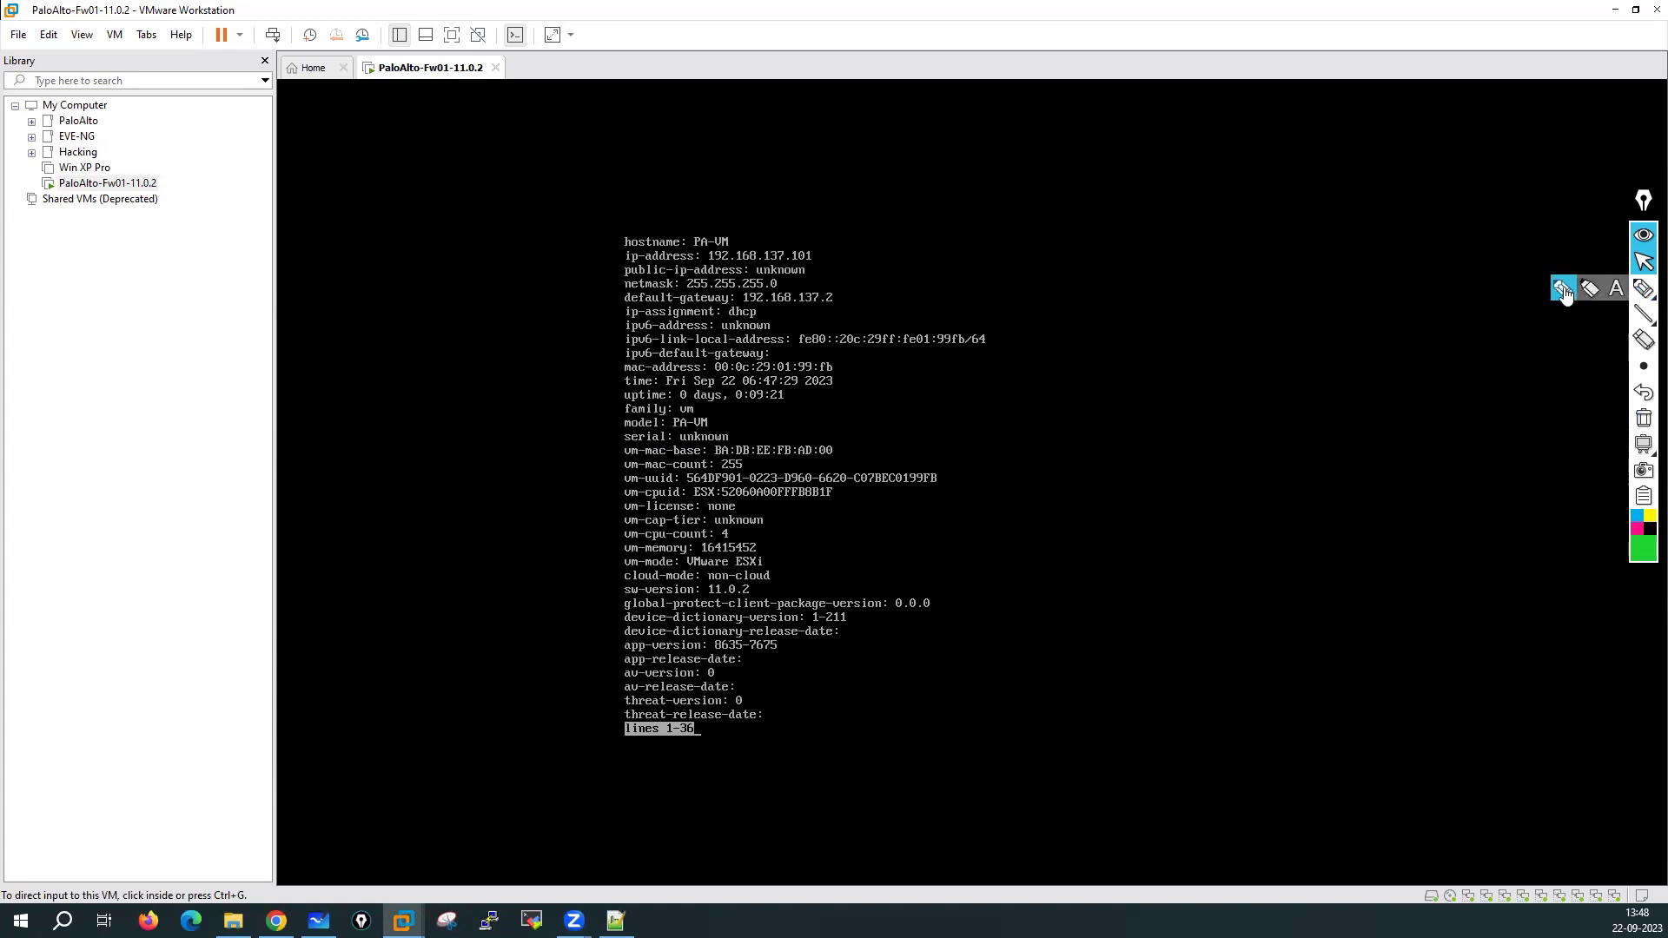
left_click_drag(808, 196, 740, 222)
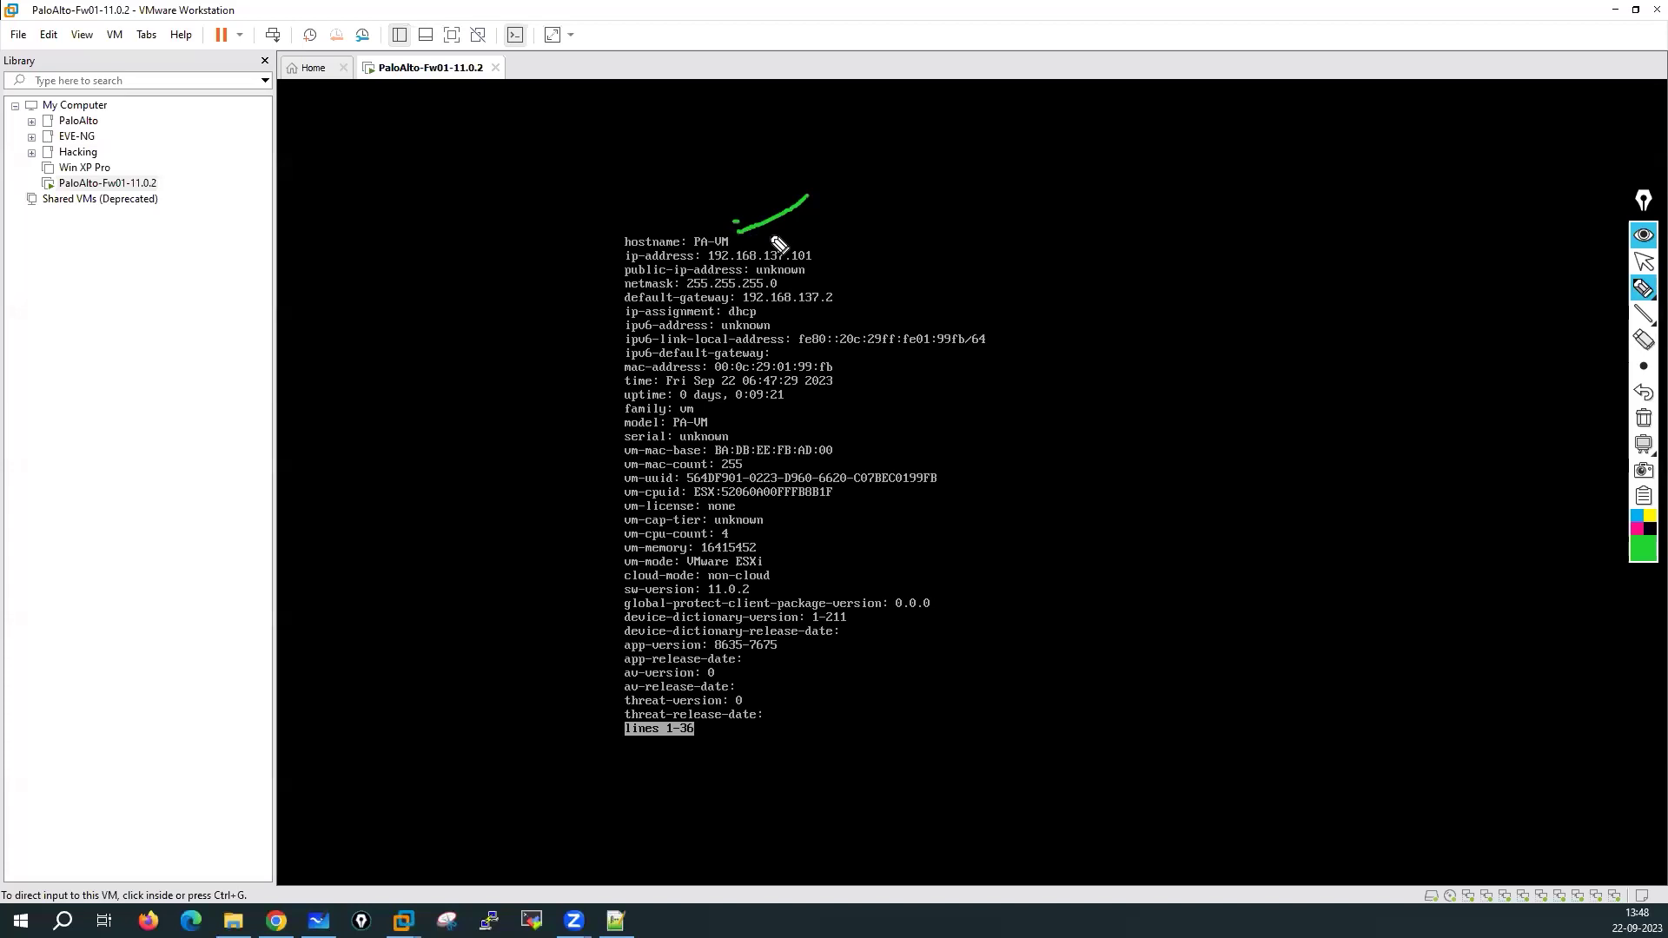
left_click_drag(920, 198, 818, 249)
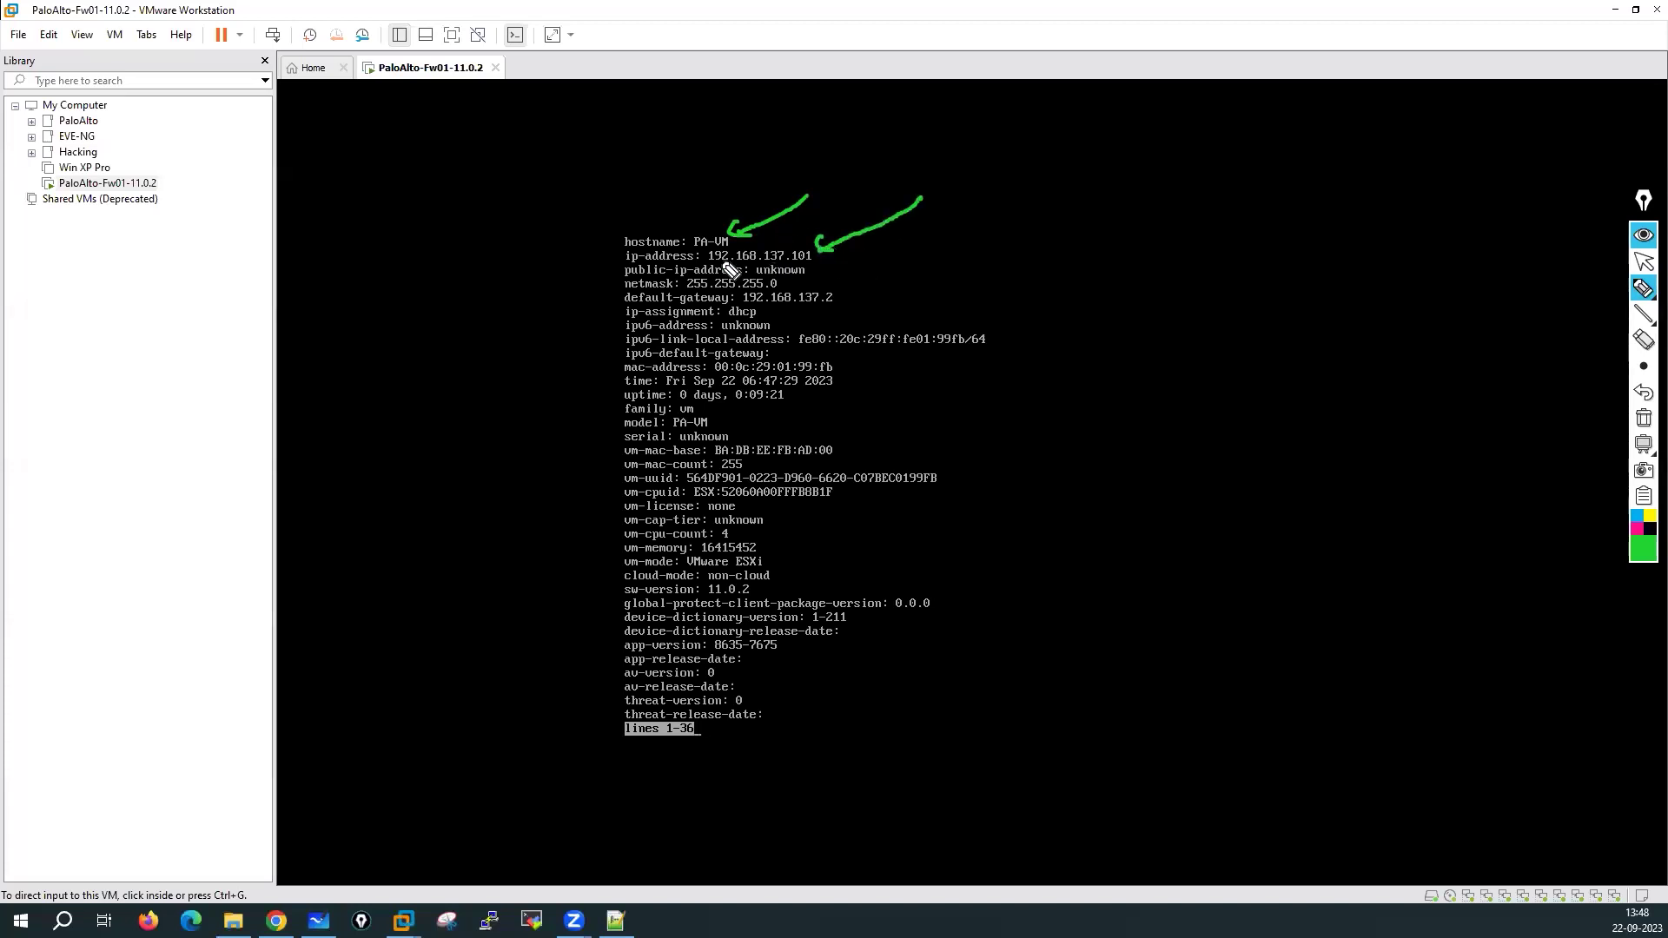
left_click_drag(705, 262, 819, 266)
mouse_move(1155, 136)
left_mouse_down()
mouse_move(1152, 167)
mouse_move(1172, 165)
left_mouse_up()
left_click_drag(1186, 140, 1233, 165)
left_click(1214, 152)
mouse_move(1268, 137)
left_mouse_down()
mouse_move(1263, 163)
mouse_move(1302, 161)
left_mouse_up()
left_click_drag(1308, 139, 1322, 166)
mouse_move(1329, 94)
left_mouse_down()
mouse_move(1340, 117)
mouse_move(1201, 93)
mouse_move(1306, 102)
left_mouse_up()
left_click_drag(790, 217, 812, 234)
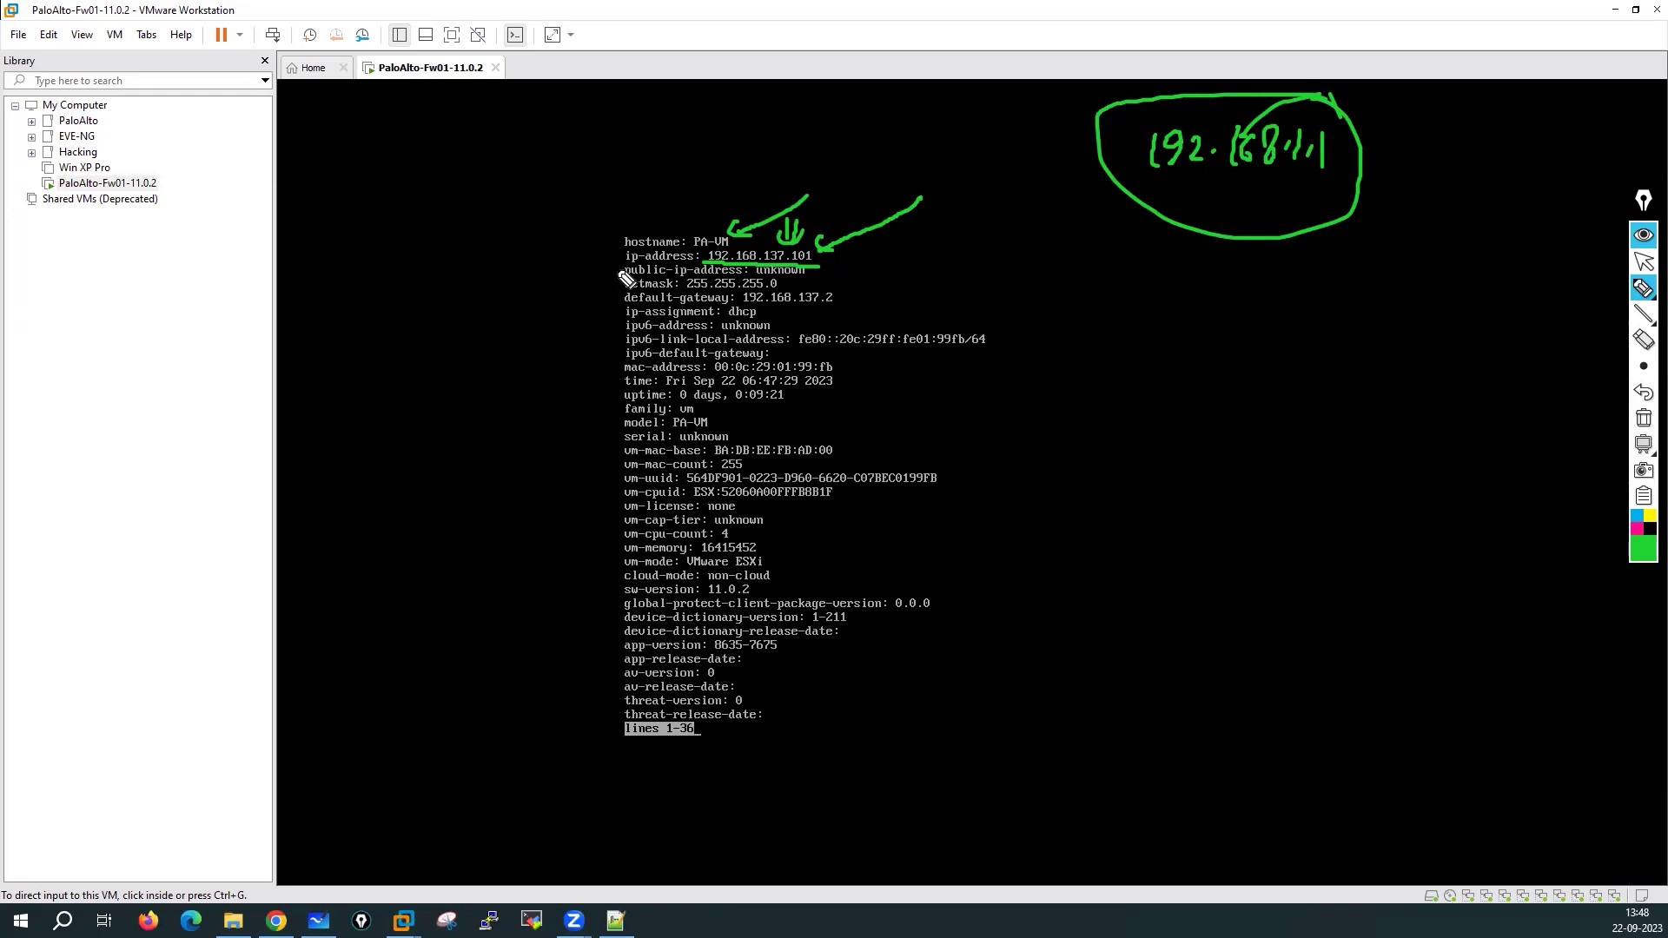
left_click_drag(619, 321, 770, 322)
mouse_move(612, 323)
left_mouse_down()
mouse_move(614, 304)
mouse_move(667, 302)
mouse_move(752, 302)
mouse_move(766, 321)
left_mouse_up()
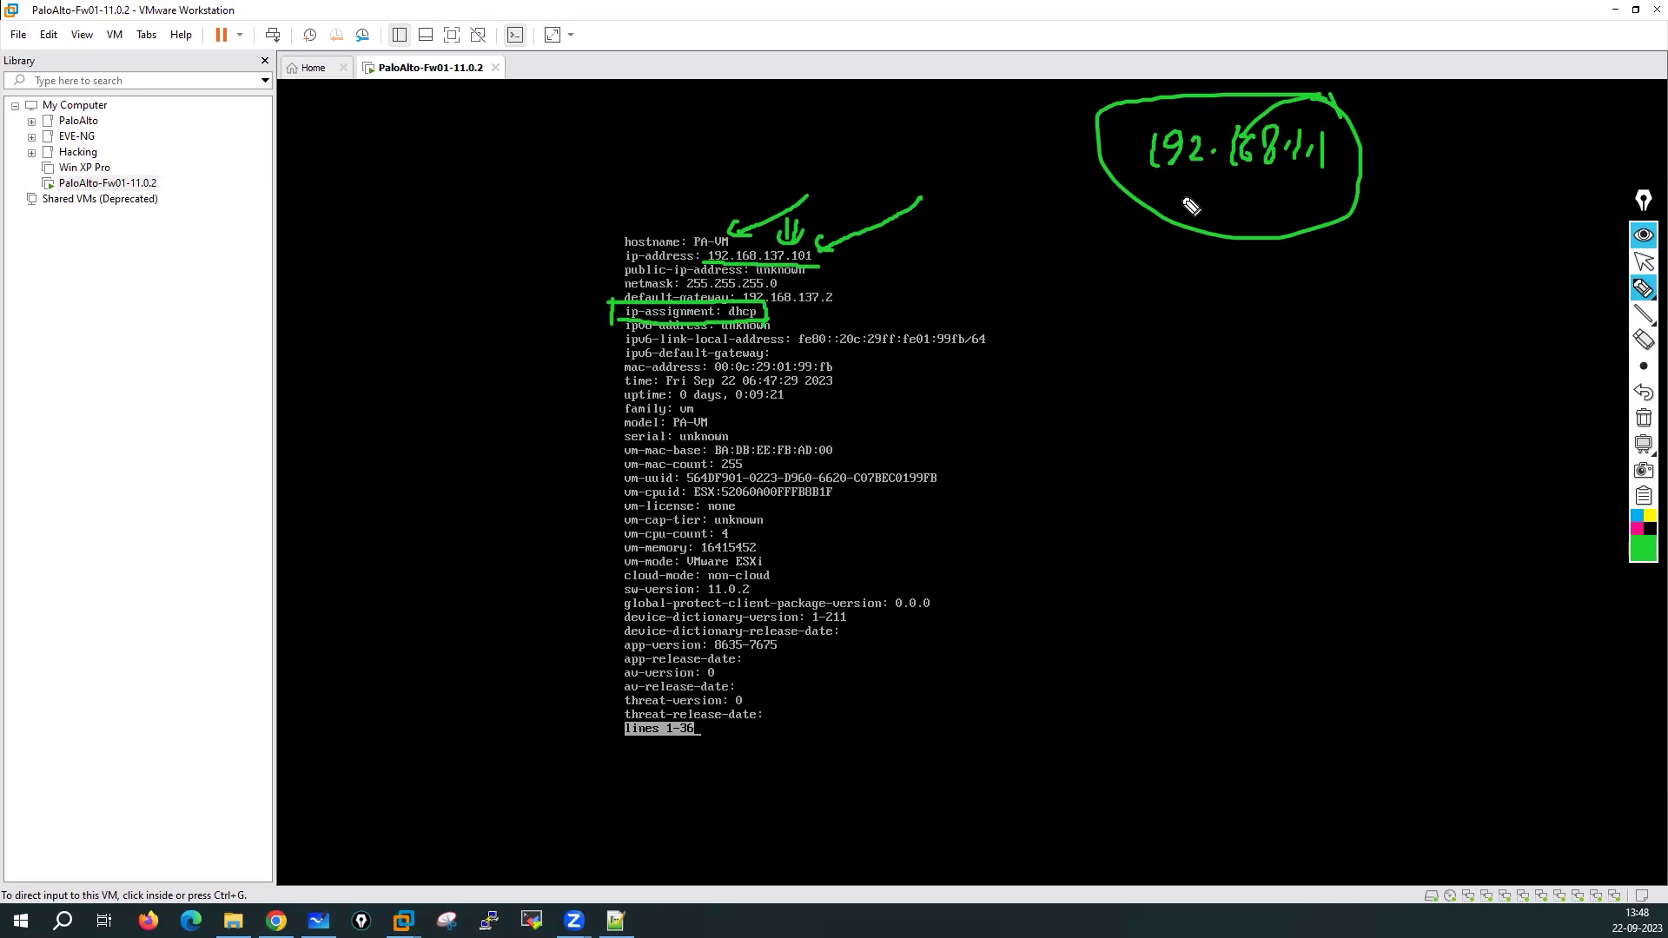
left_click_drag(691, 294, 848, 311)
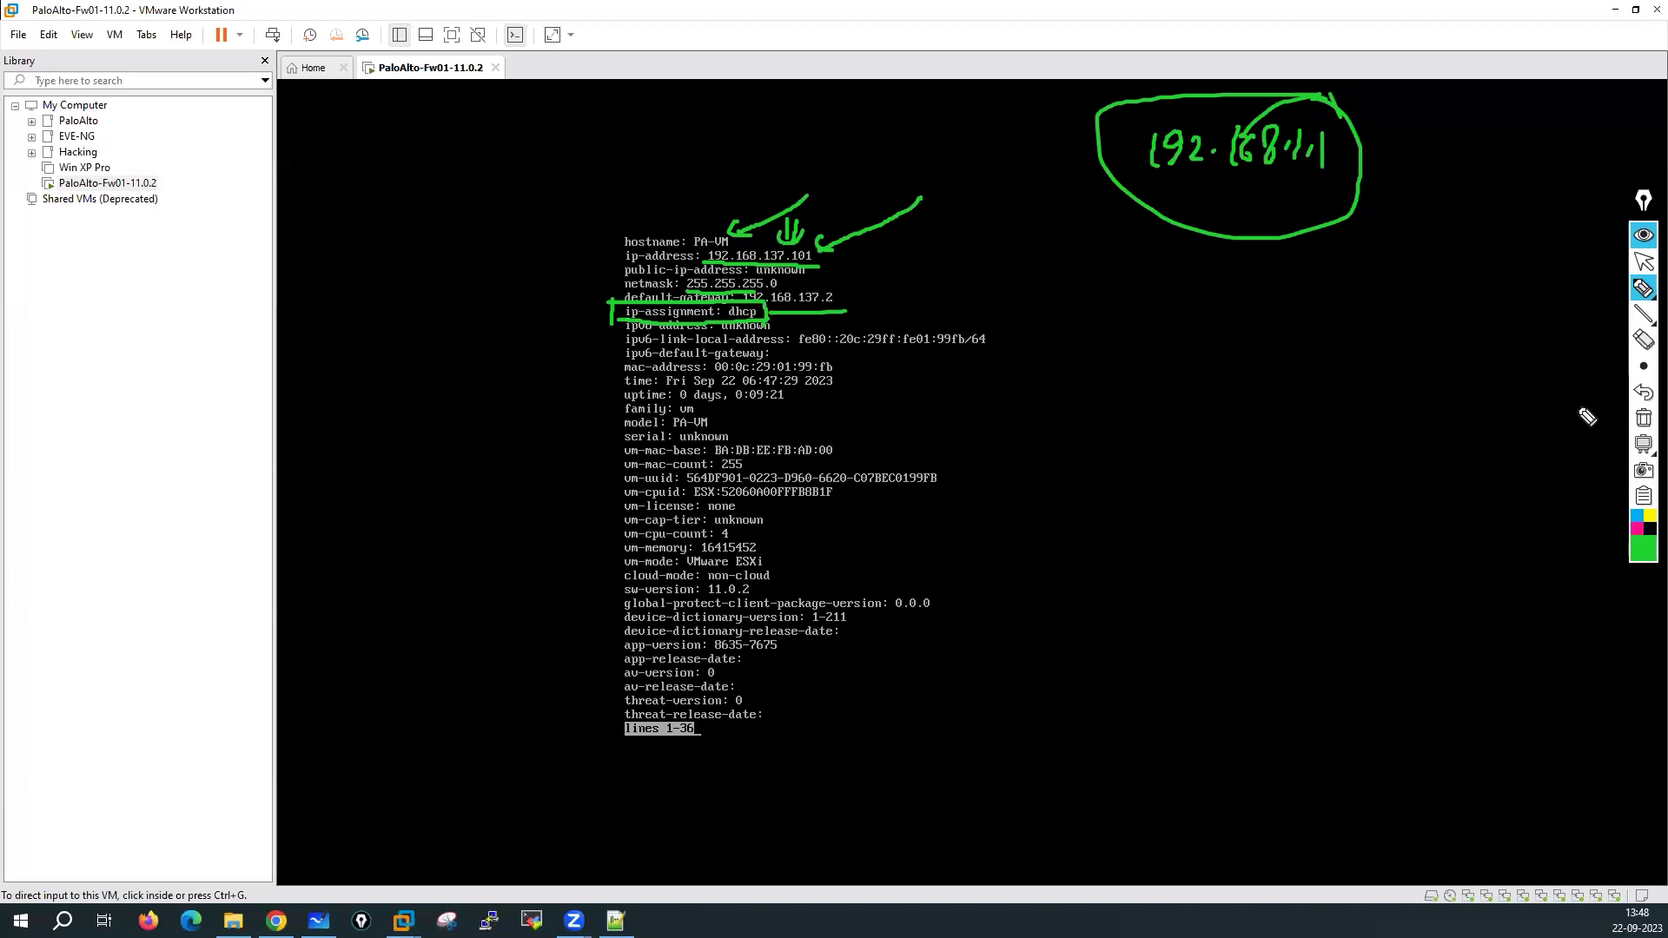
left_click(1642, 418)
left_click_drag(622, 378, 841, 379)
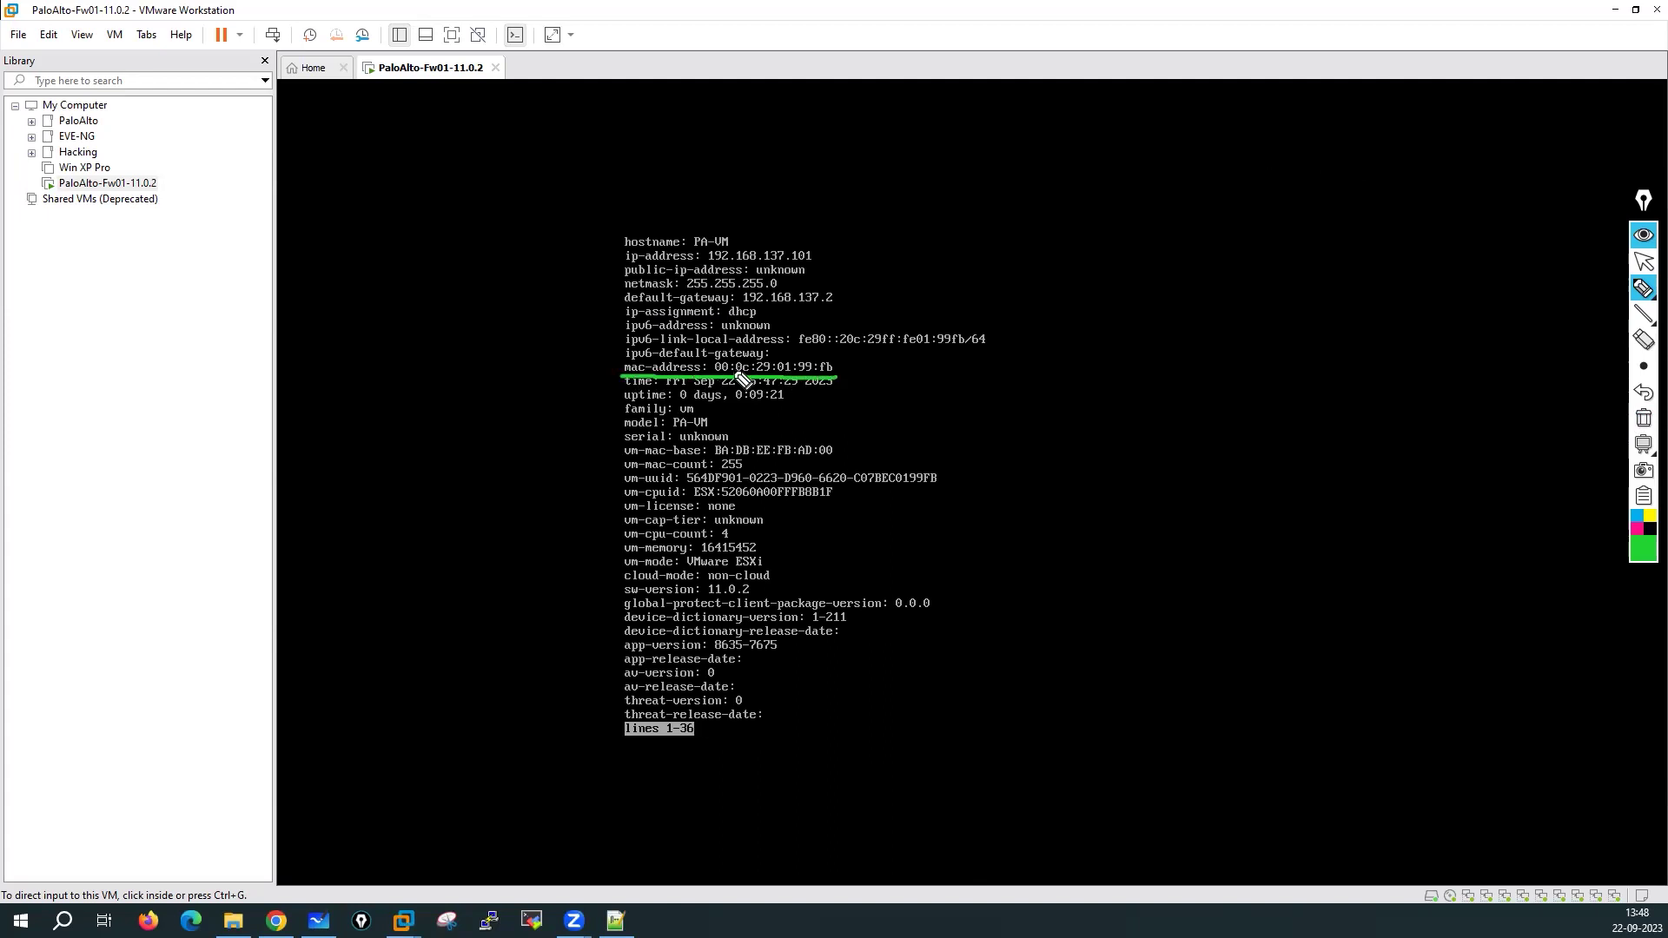
mouse_move(613, 376)
left_mouse_down()
mouse_move(612, 356)
mouse_move(740, 354)
mouse_move(835, 360)
mouse_move(838, 382)
left_mouse_up()
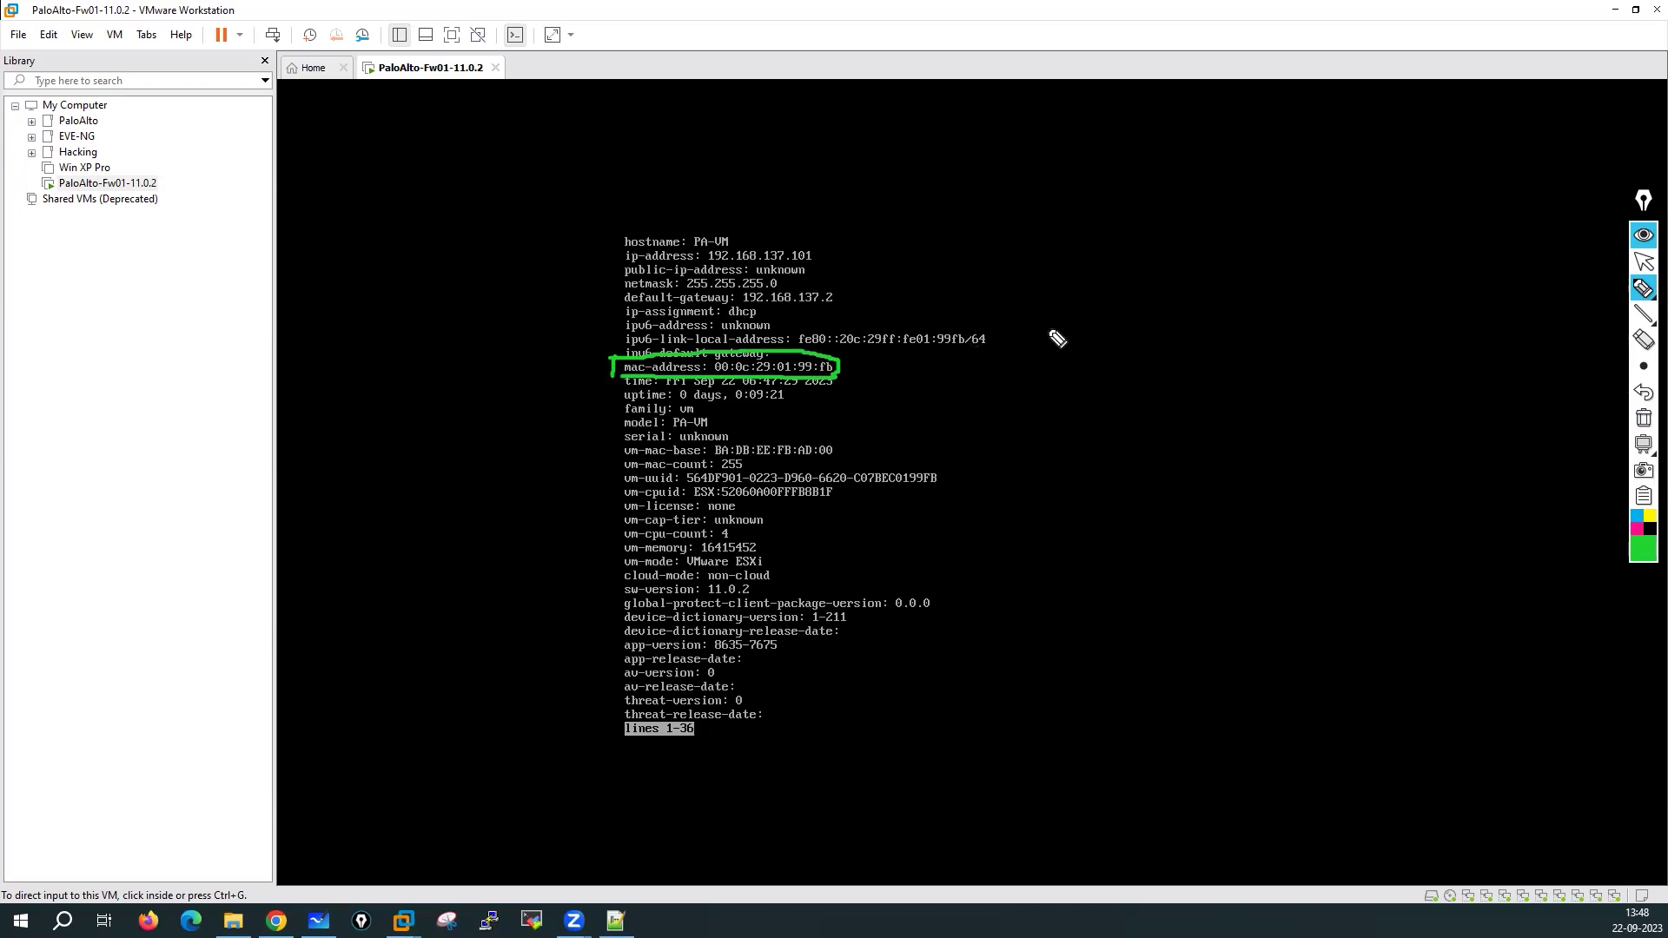
mouse_move(1016, 385)
left_mouse_down()
mouse_move(1017, 365)
mouse_move(1255, 286)
mouse_move(1252, 306)
mouse_move(1028, 383)
left_mouse_up()
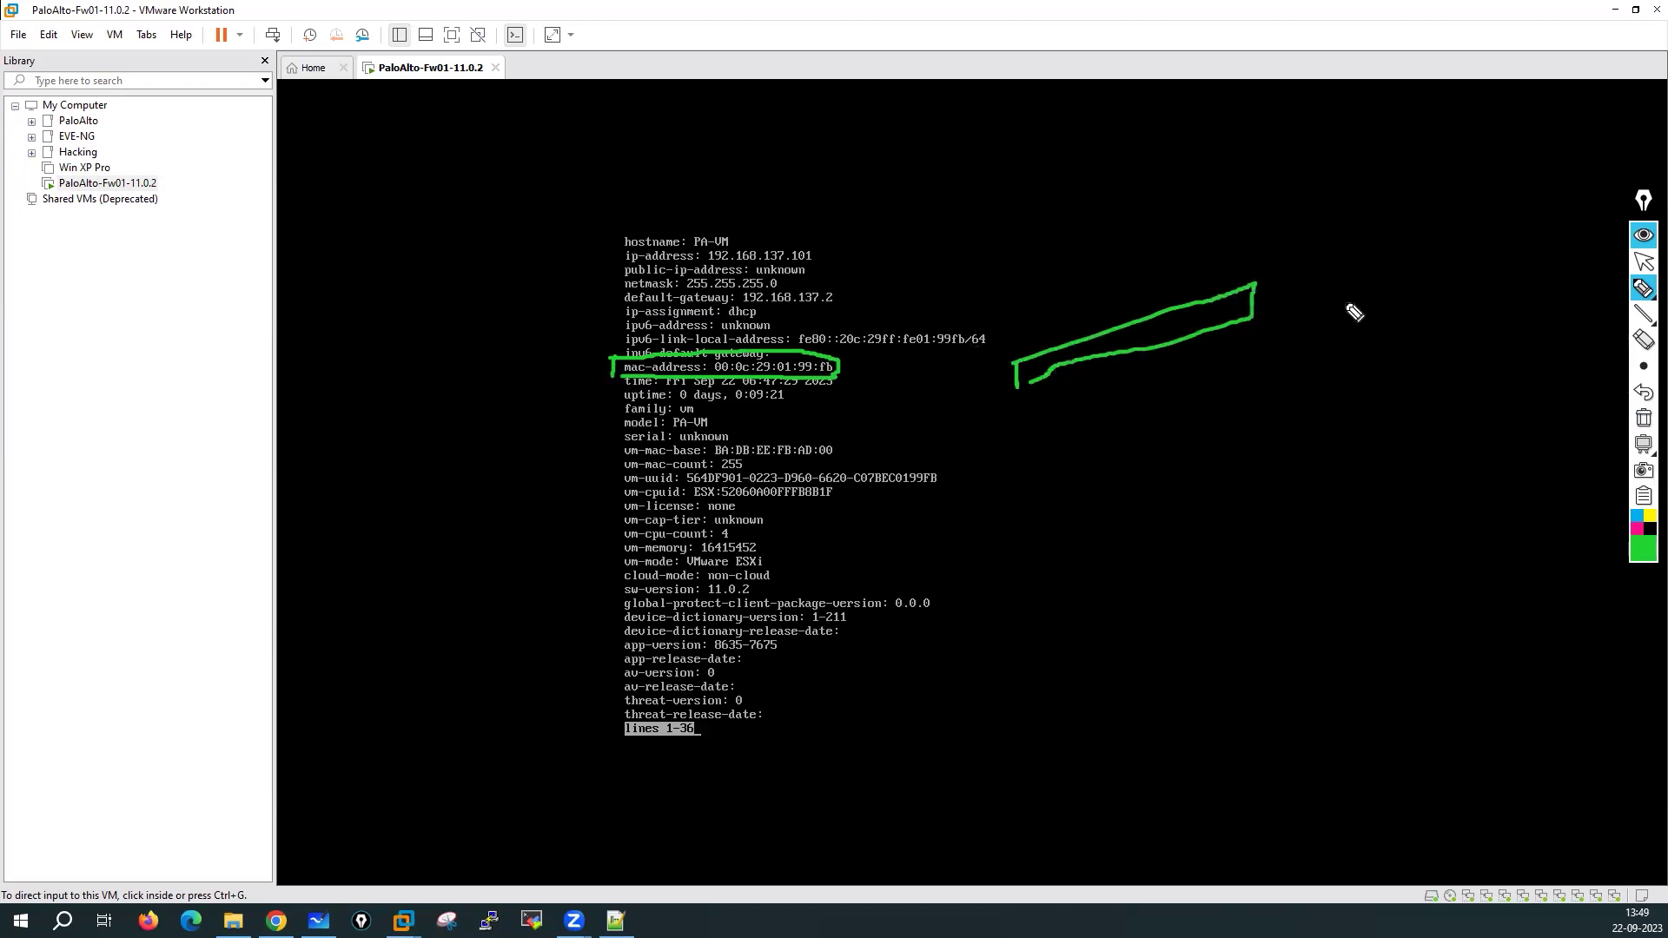
left_click_drag(1305, 278, 1289, 304)
left_click_drag(1314, 286, 1347, 280)
mouse_move(1337, 244)
left_mouse_down()
mouse_move(1344, 352)
mouse_move(1294, 246)
left_mouse_up()
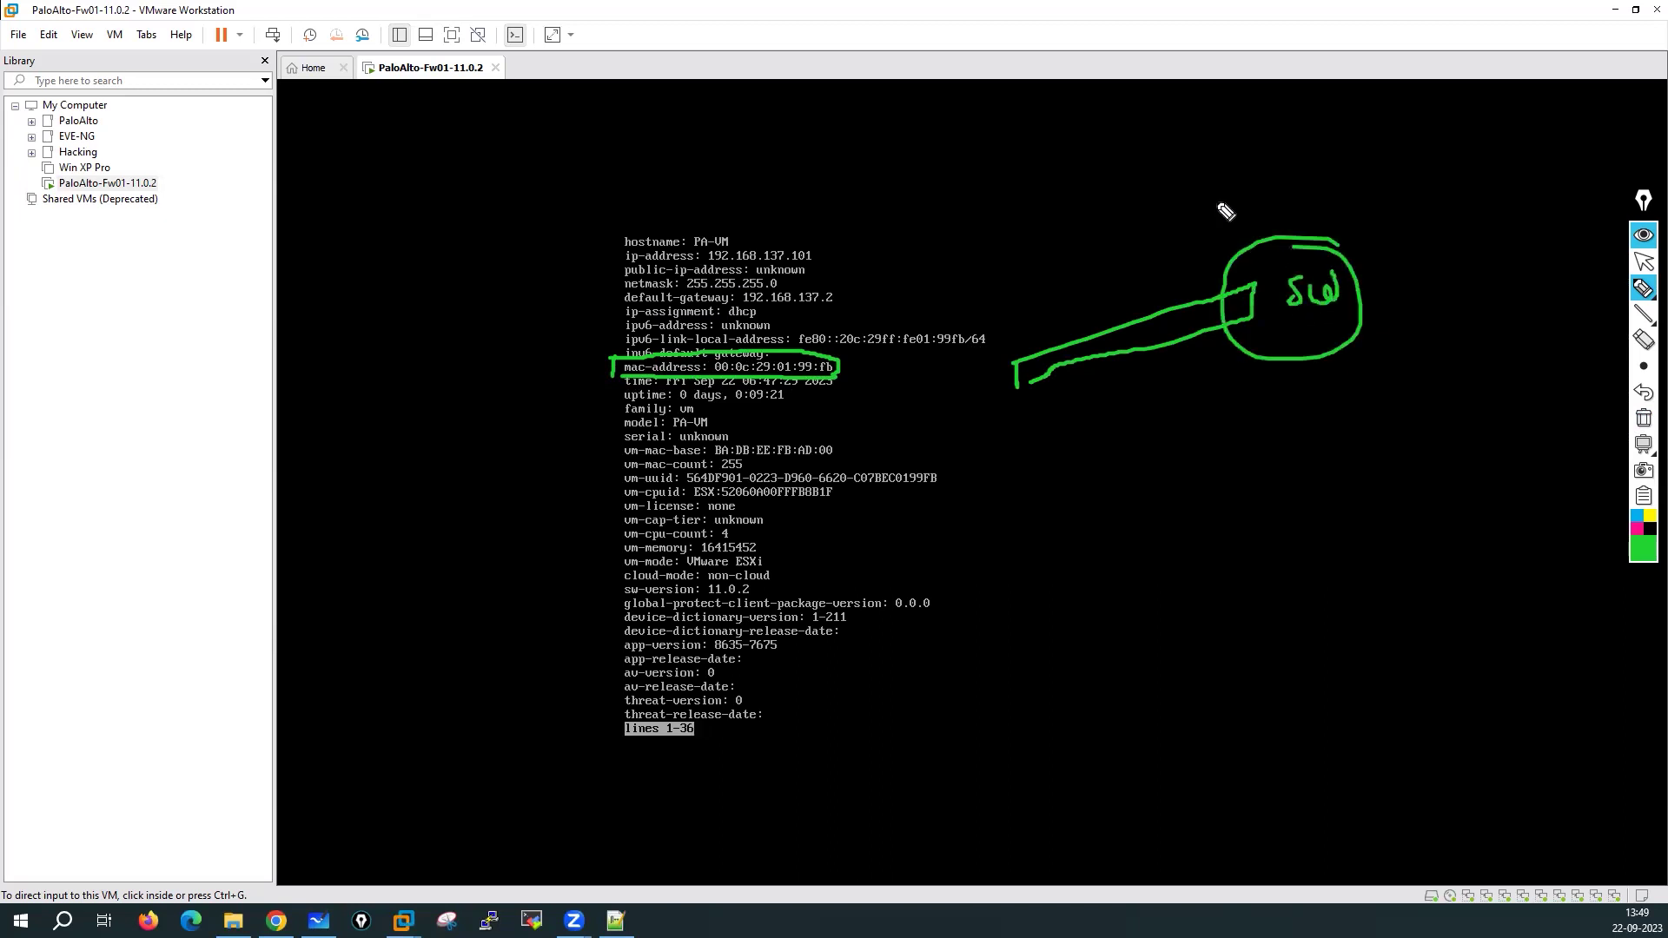
mouse_move(1202, 172)
left_mouse_down()
mouse_move(1176, 227)
mouse_move(1209, 186)
mouse_move(1220, 208)
mouse_move(1240, 174)
mouse_move(1261, 208)
left_mouse_up()
left_click(1227, 161)
mouse_move(1283, 158)
left_mouse_down()
mouse_move(1281, 205)
mouse_move(1297, 184)
left_mouse_up()
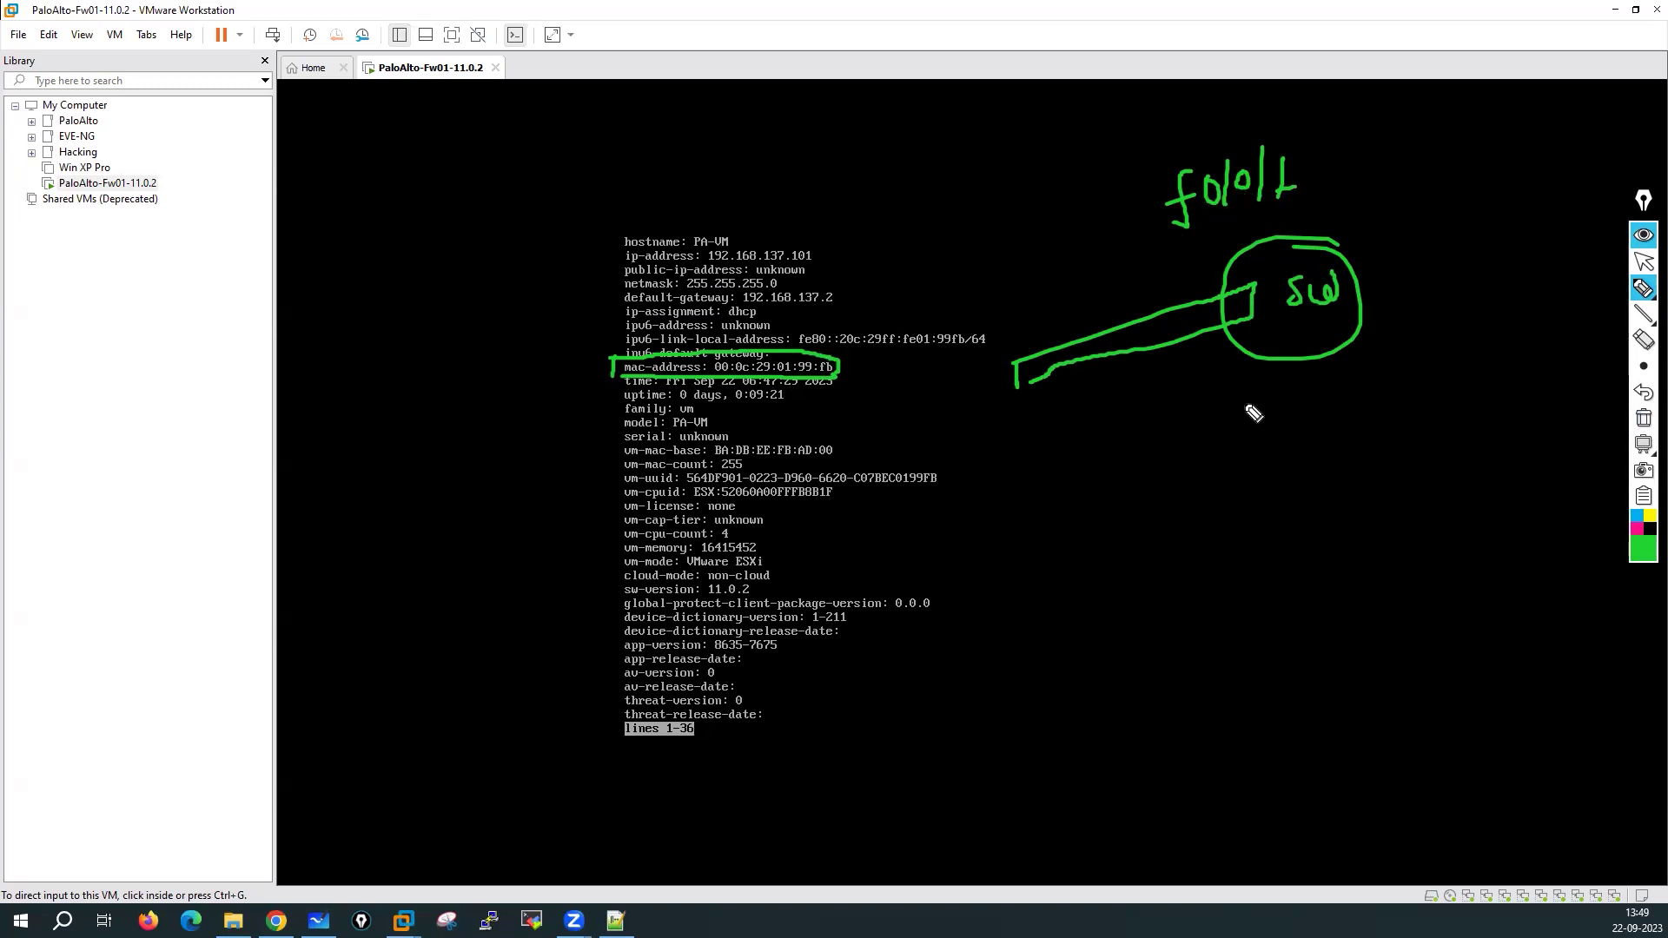
left_click_drag(1229, 451, 1215, 513)
left_click_drag(1199, 493, 1234, 488)
mouse_move(1251, 473)
left_mouse_down()
mouse_move(1264, 508)
mouse_move(1294, 477)
mouse_move(1316, 509)
mouse_move(1372, 487)
left_mouse_up()
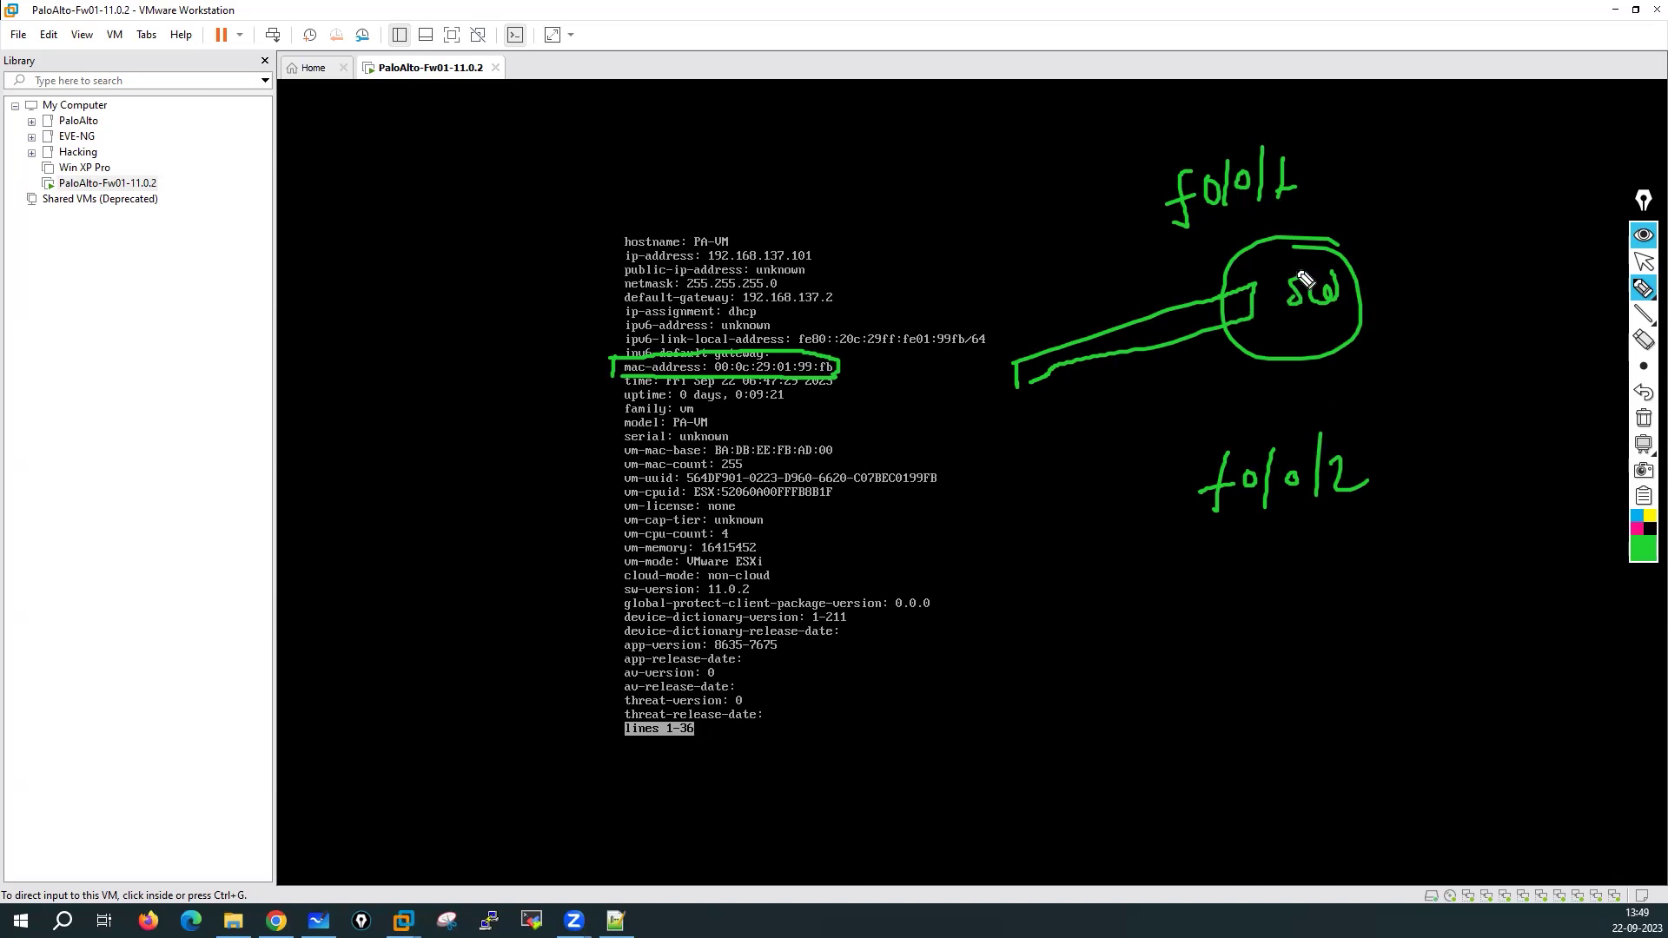
left_click_drag(1424, 228, 1383, 265)
left_click_drag(1381, 252, 1415, 270)
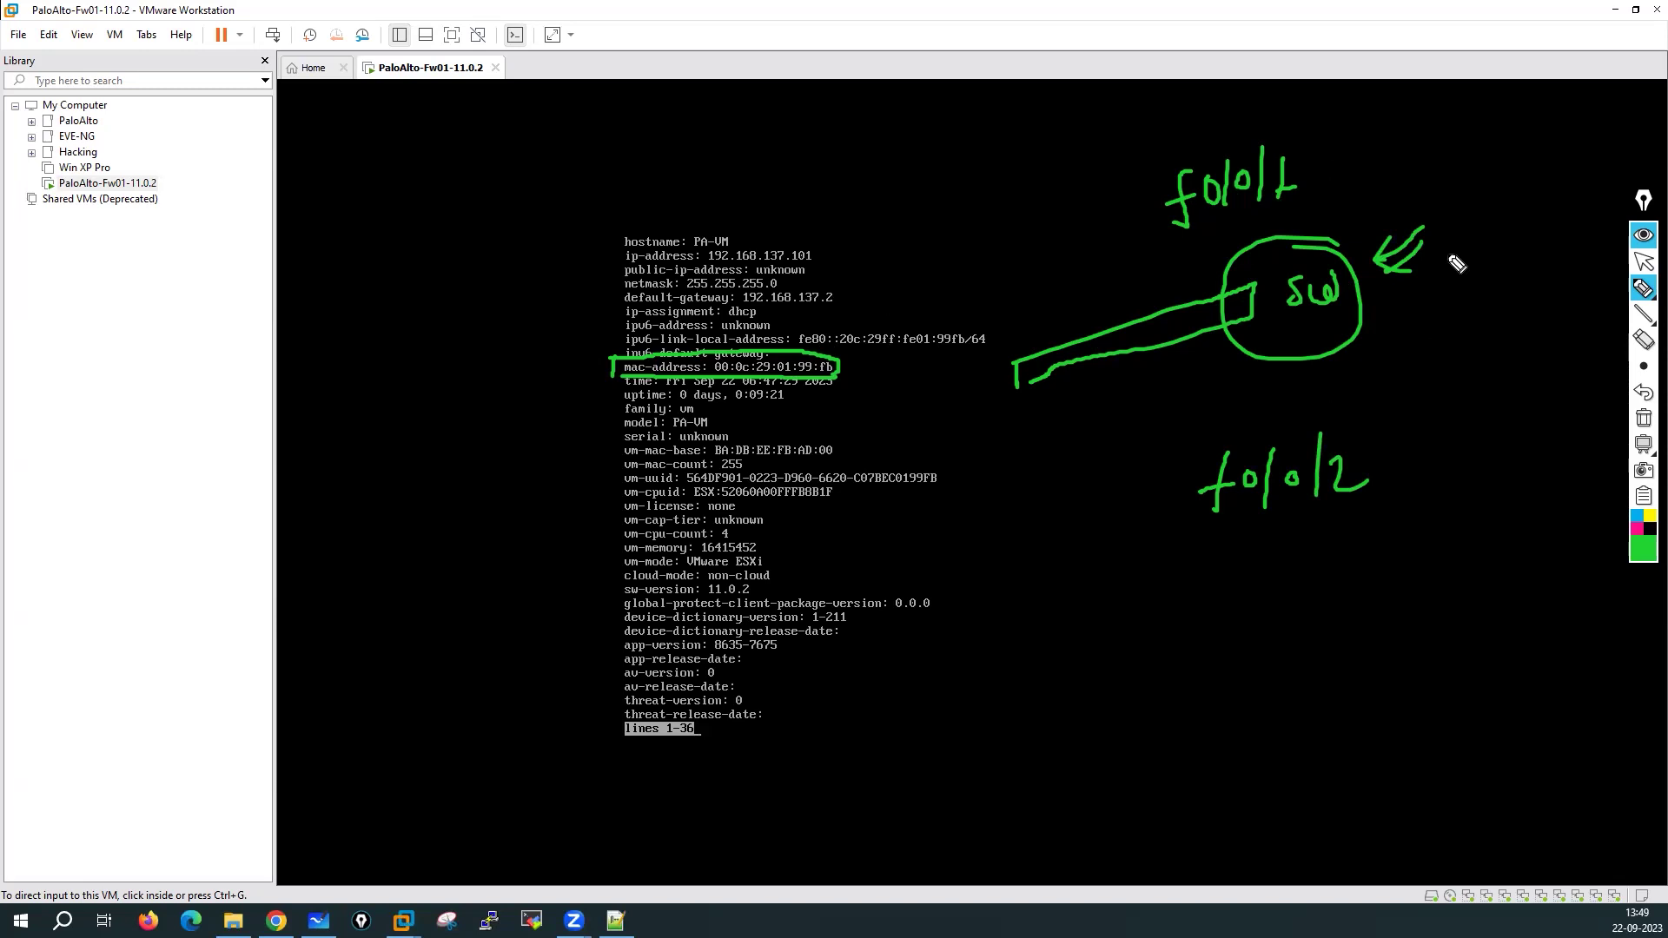
left_click_drag(860, 367, 906, 356)
left_click(1643, 418)
mouse_move(915, 378)
left_mouse_down()
mouse_move(726, 408)
mouse_move(759, 429)
left_mouse_up()
left_click_drag(891, 436, 844, 441)
mouse_move(1018, 468)
left_mouse_down()
mouse_move(855, 509)
mouse_move(821, 658)
left_mouse_up()
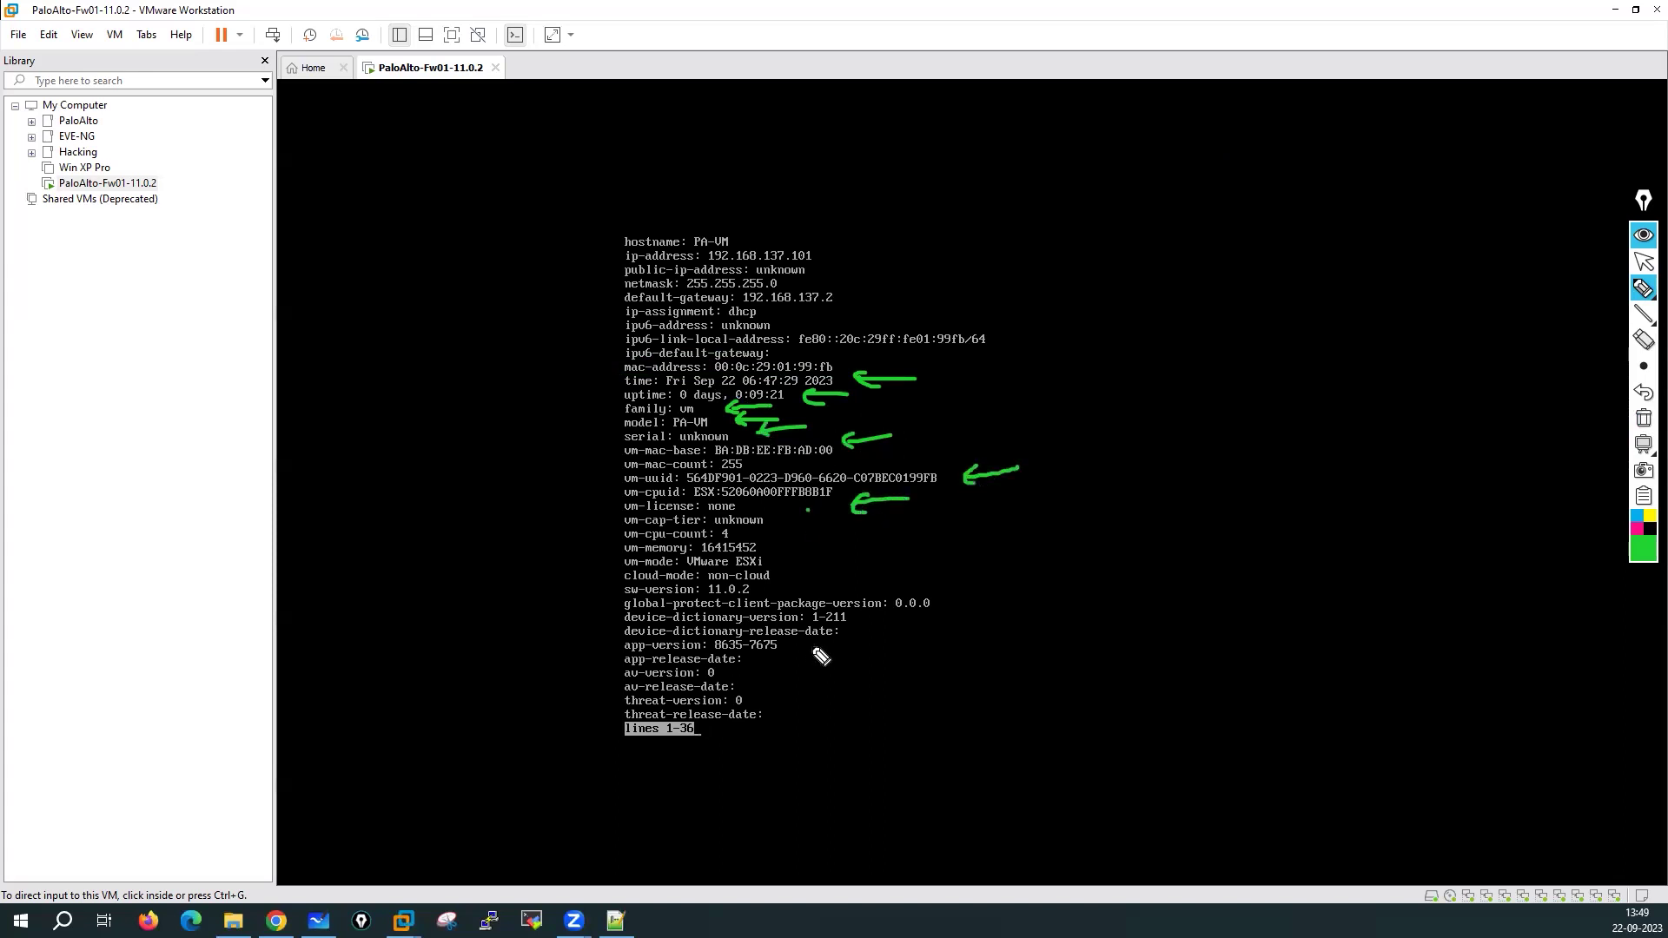
left_click_drag(781, 554, 847, 527)
left_click_drag(612, 602, 760, 603)
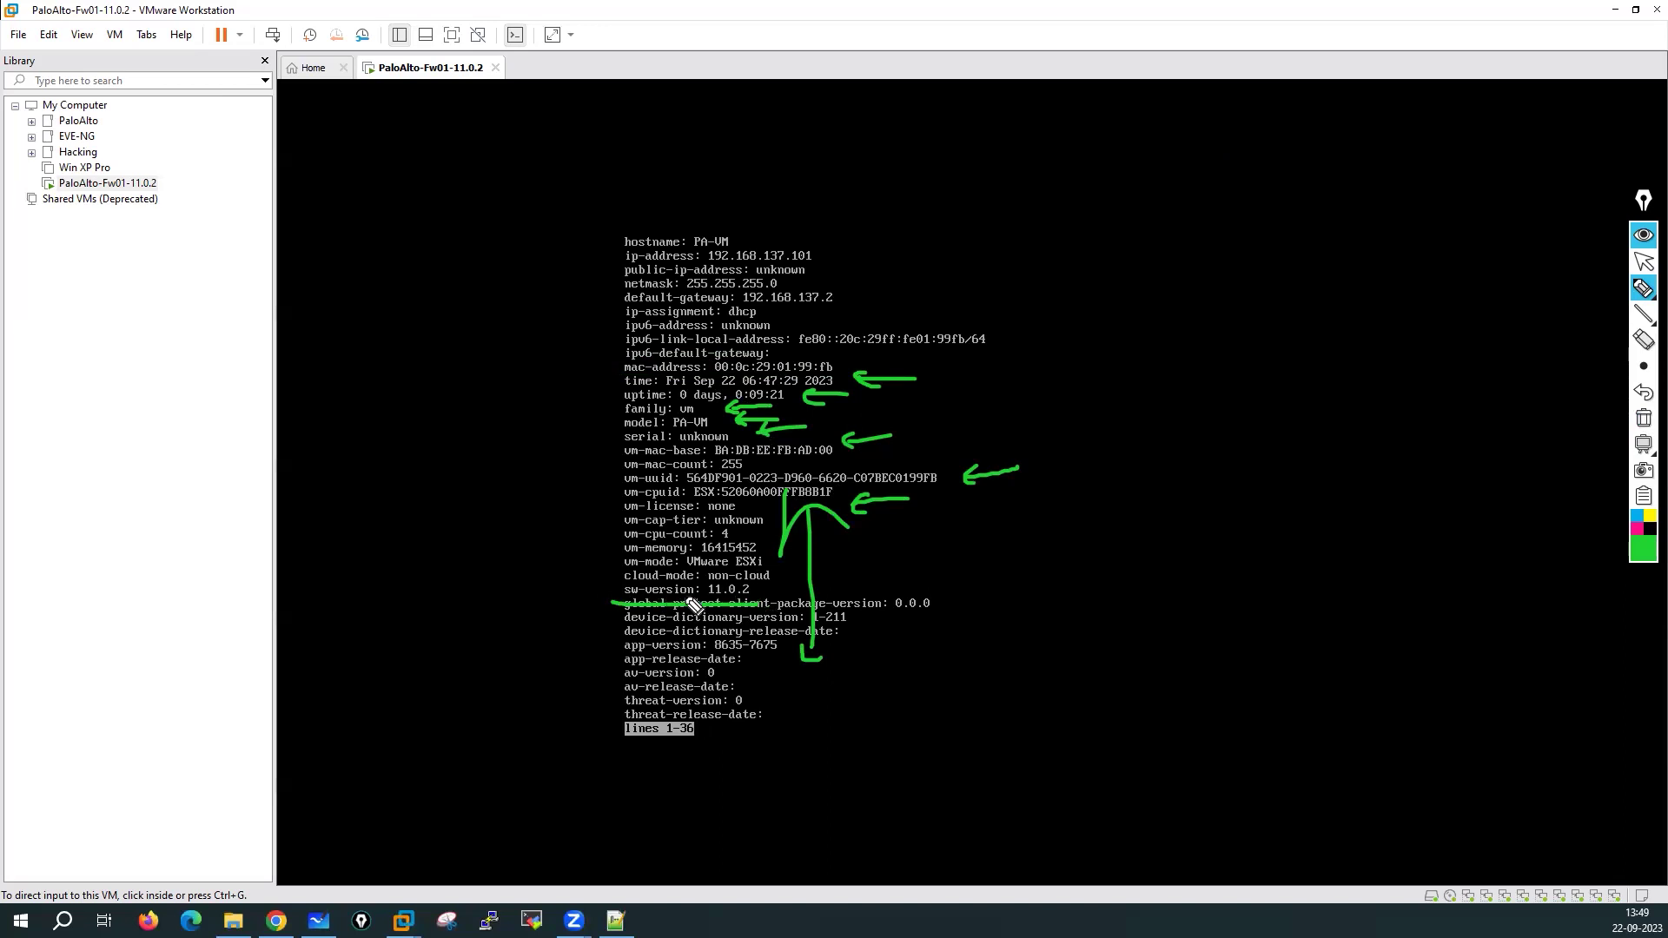
mouse_move(608, 608)
left_mouse_down()
mouse_move(606, 710)
mouse_move(631, 613)
left_mouse_up()
left_click(1642, 417)
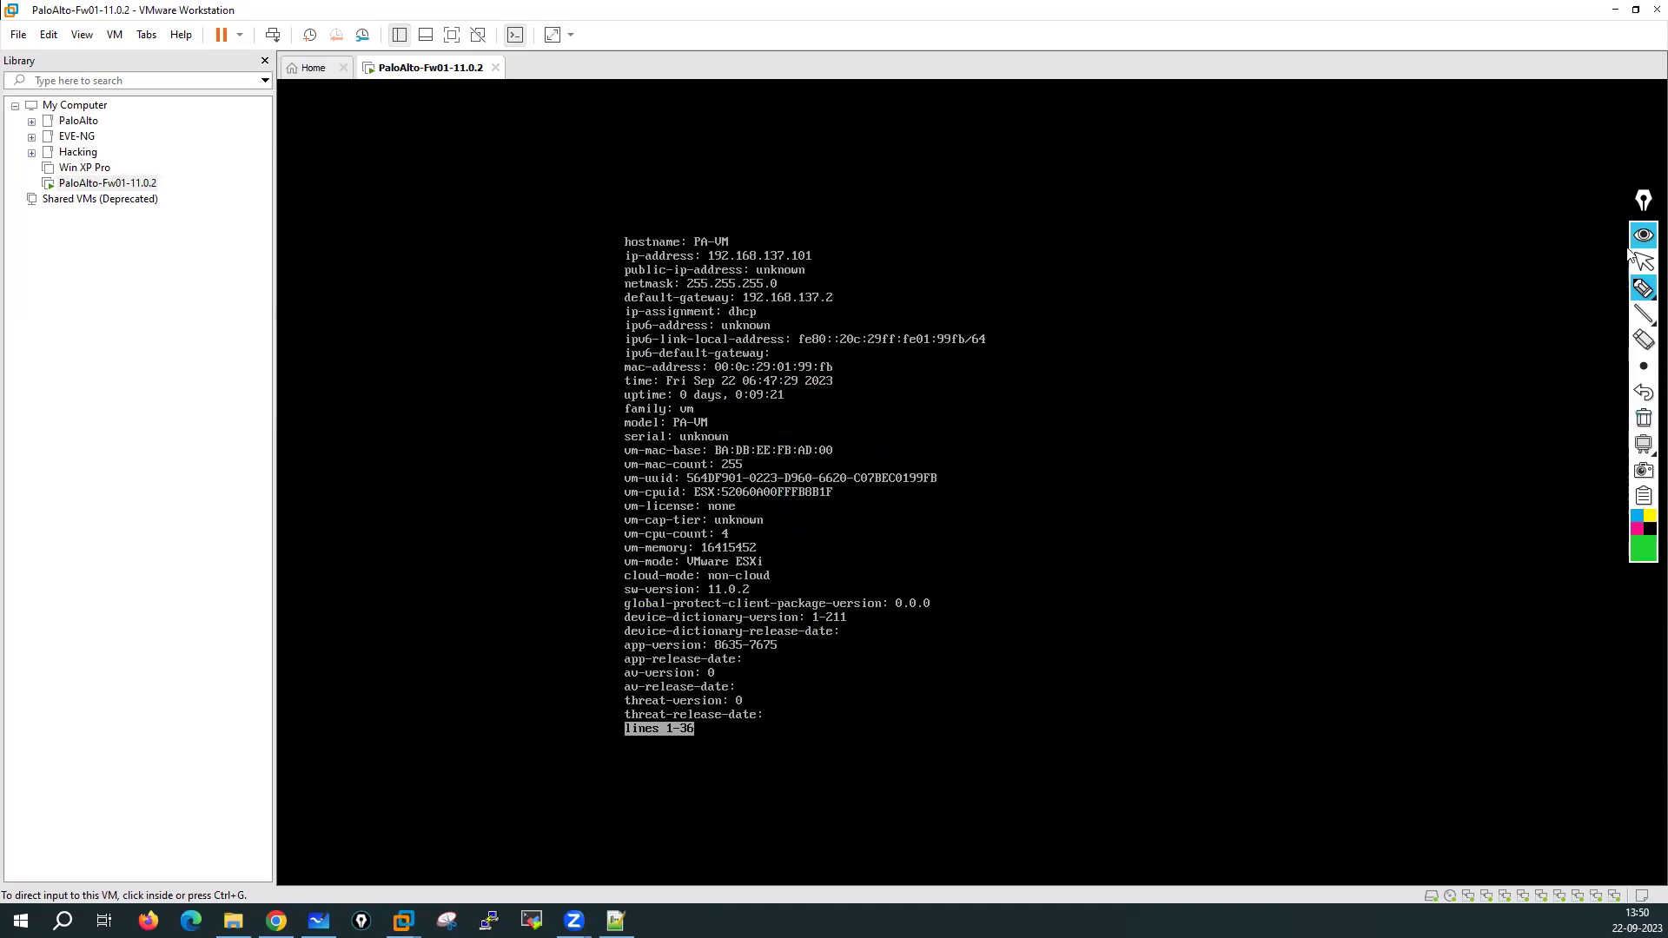
Page to the end of the system info, then run 'show interface management'
left_click(1642, 263)
left_click(1079, 550)
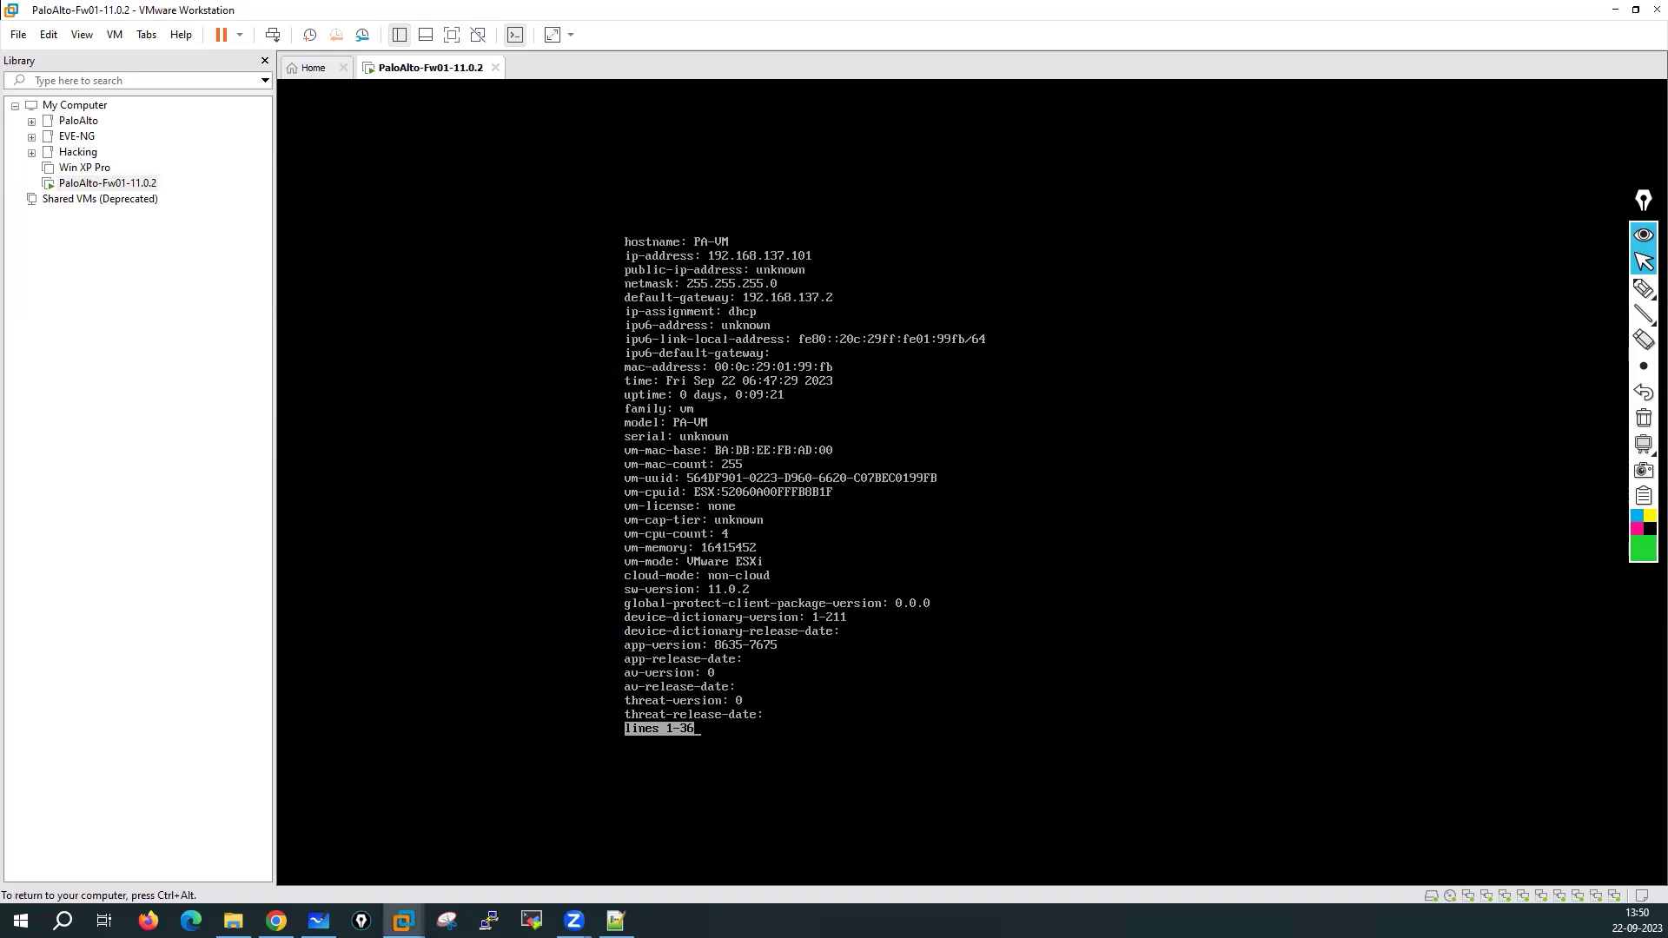
key("Return")
key("Return")
key("Return")
key("Return")
key("Return")
key("Return")
key("Return")
key("Return")
key("Return")
key("Return")
key("Return")
key("Return")
key("Return")
key("Return")
key("Return")
key("Return")
key("Return")
key("Return")
key("Return")
key("Return")
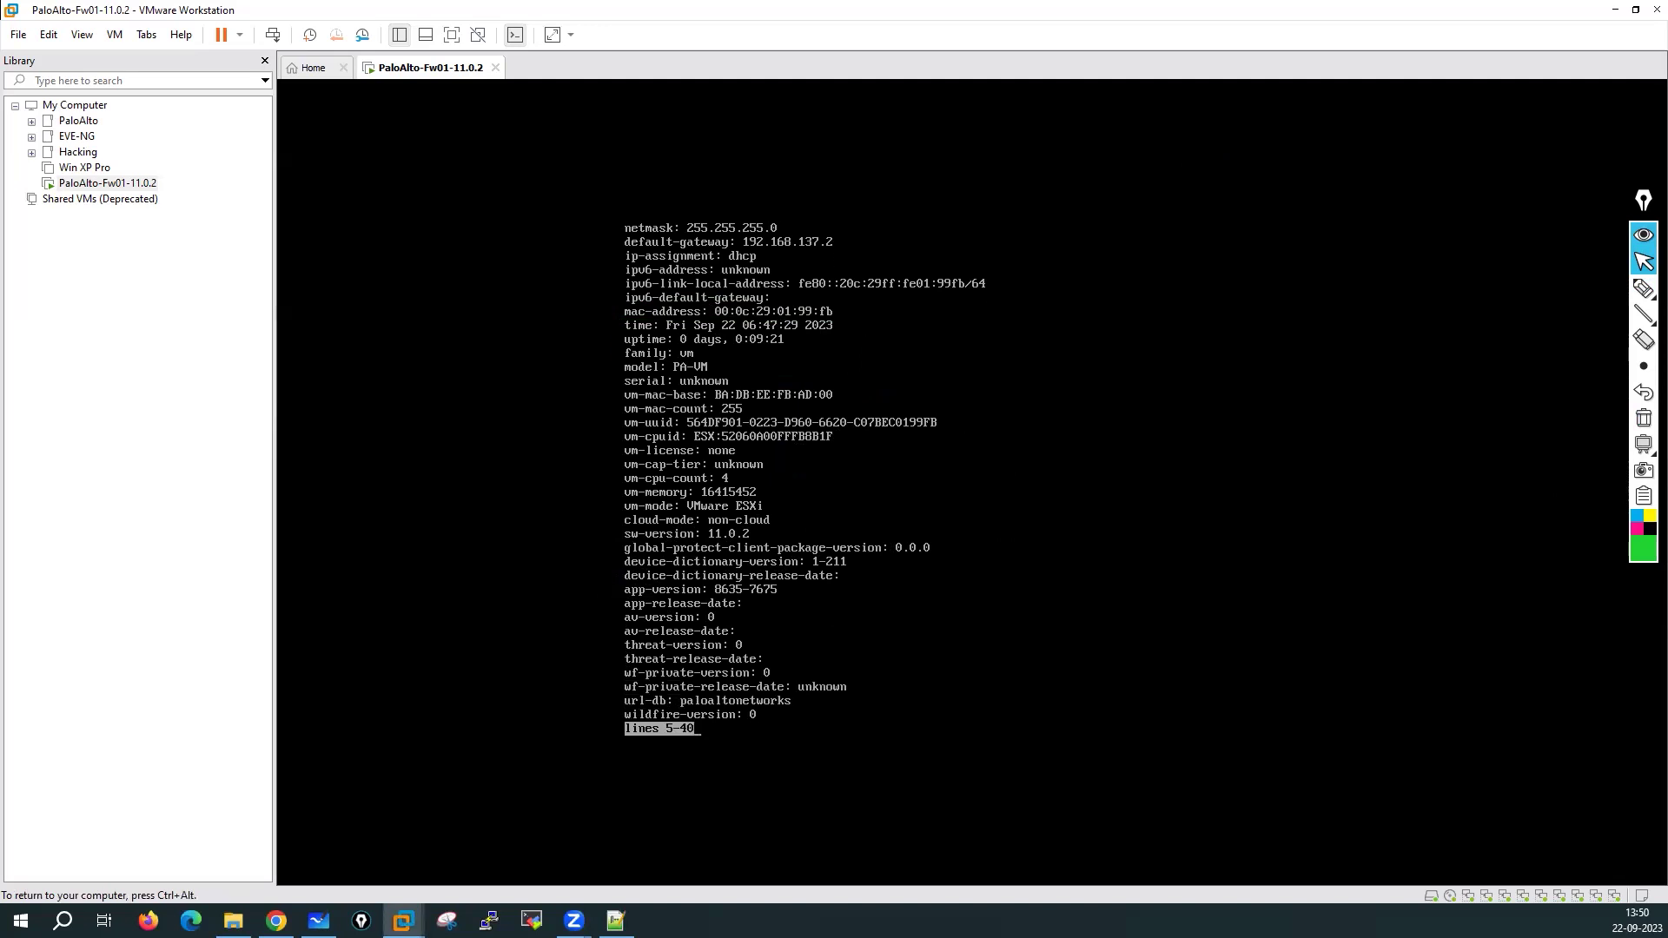
key("Return")
key("Return")
key("Return")
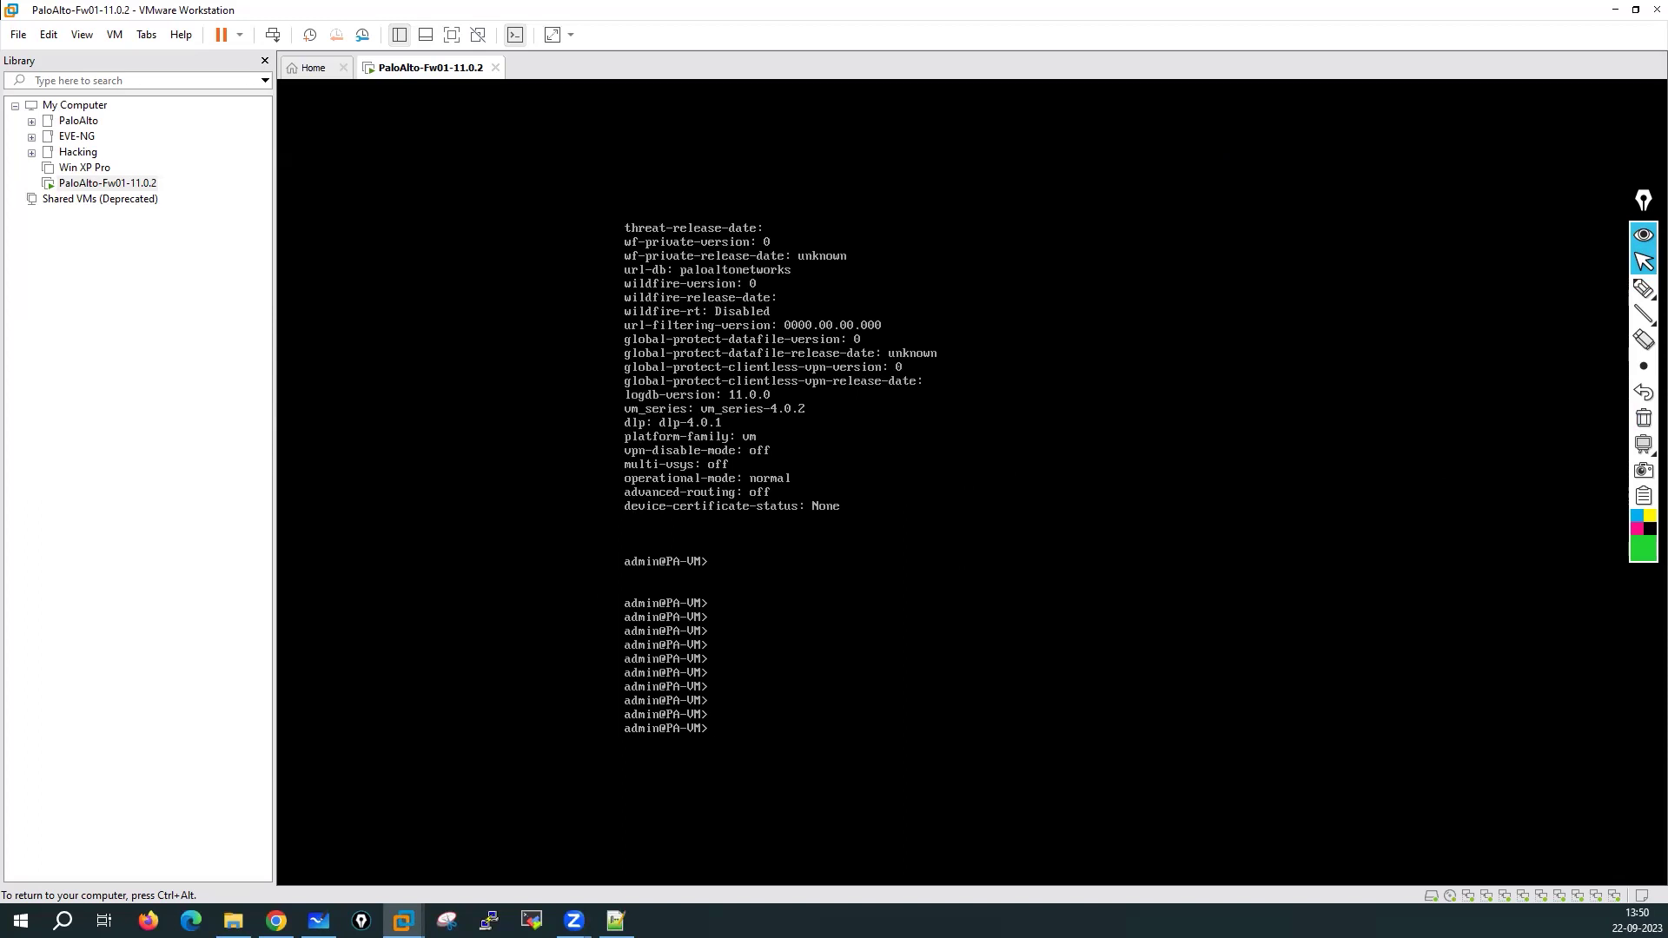
type("show interface management")
key("Return")
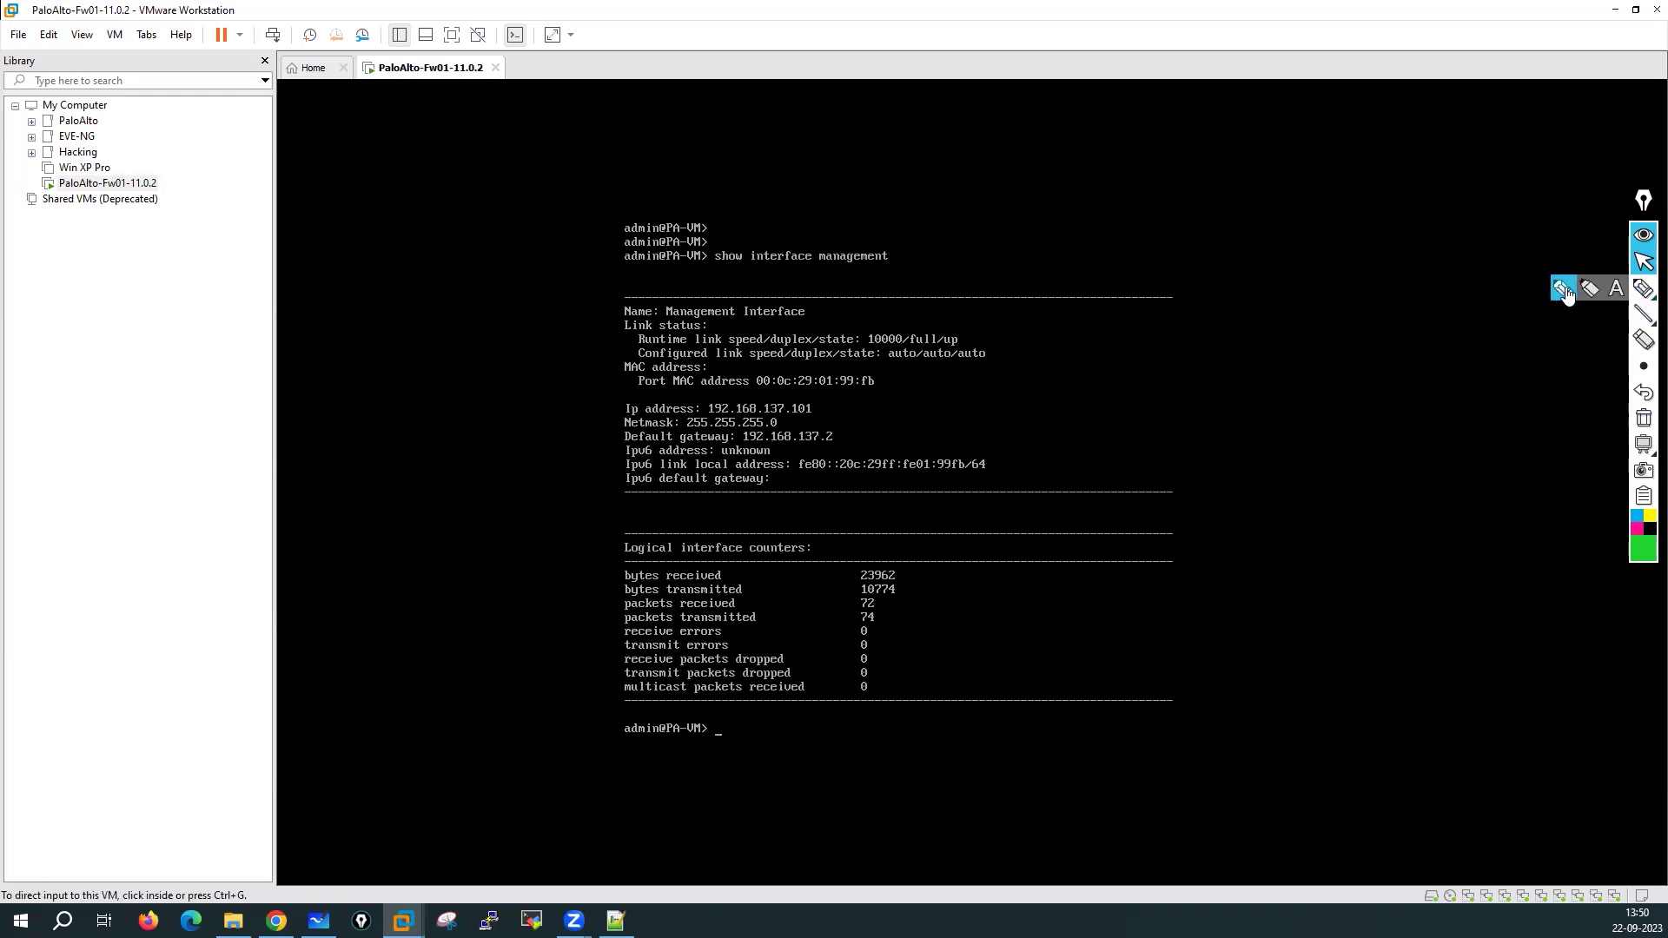
left_click(1645, 292)
left_click_drag(832, 397, 827, 407)
mouse_move(923, 372)
left_mouse_down()
mouse_move(787, 422)
mouse_move(915, 390)
left_mouse_up()
left_click_drag(755, 396, 913, 390)
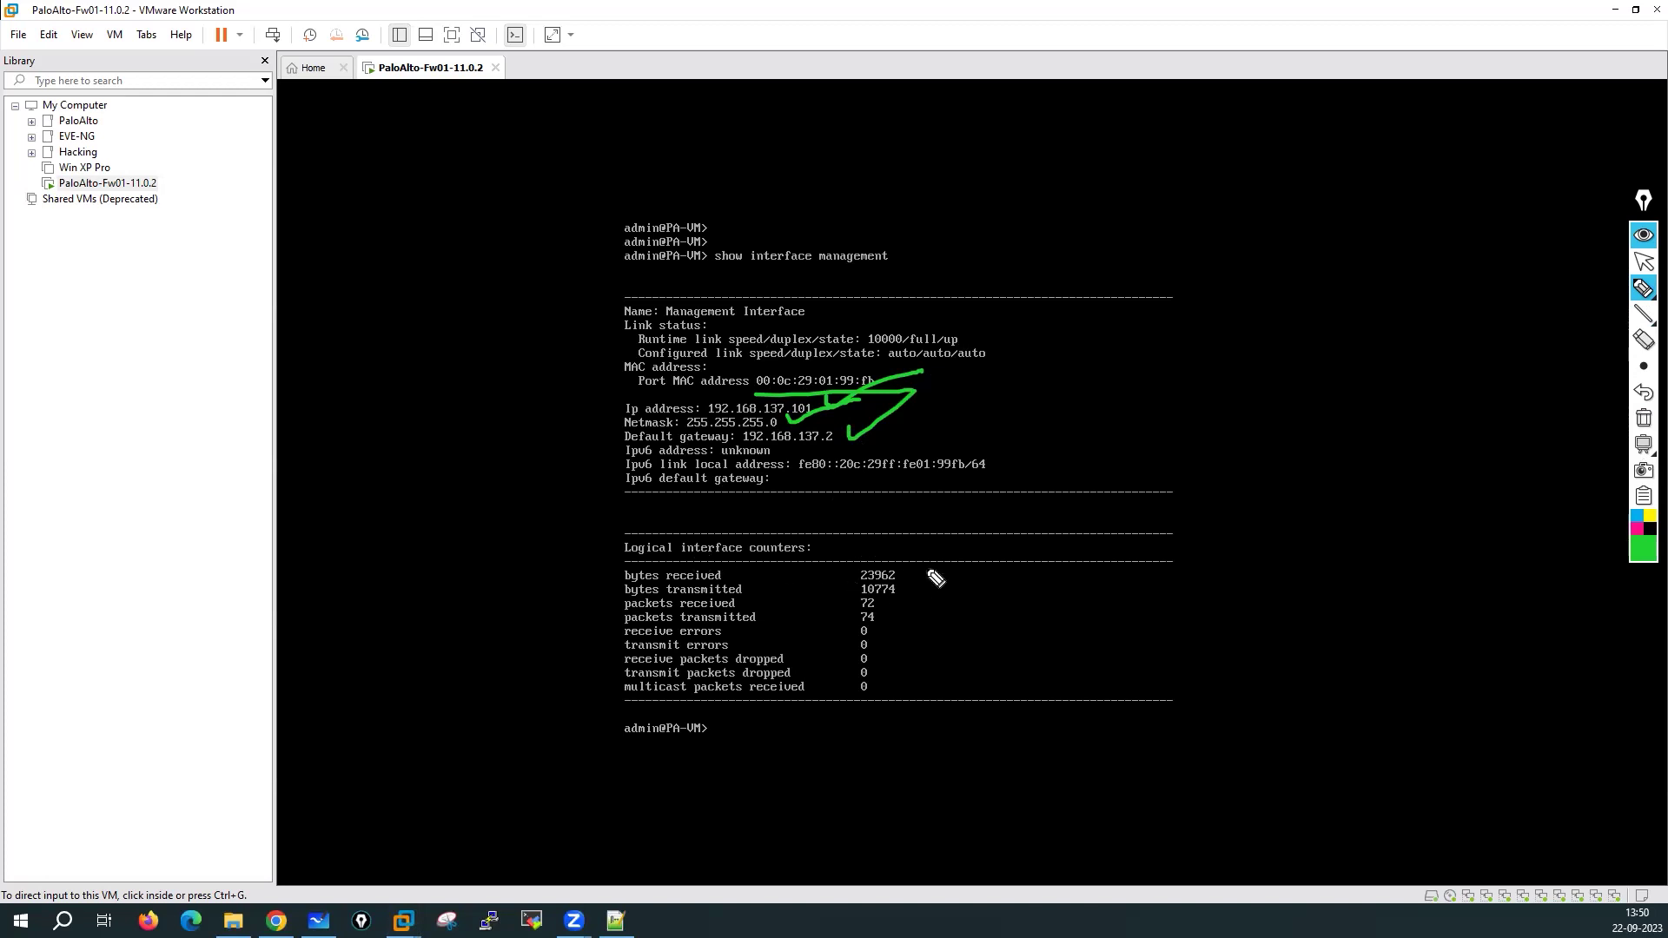
mouse_move(921, 570)
left_mouse_down()
mouse_move(964, 568)
mouse_move(922, 589)
left_mouse_up()
left_click_drag(904, 610, 944, 615)
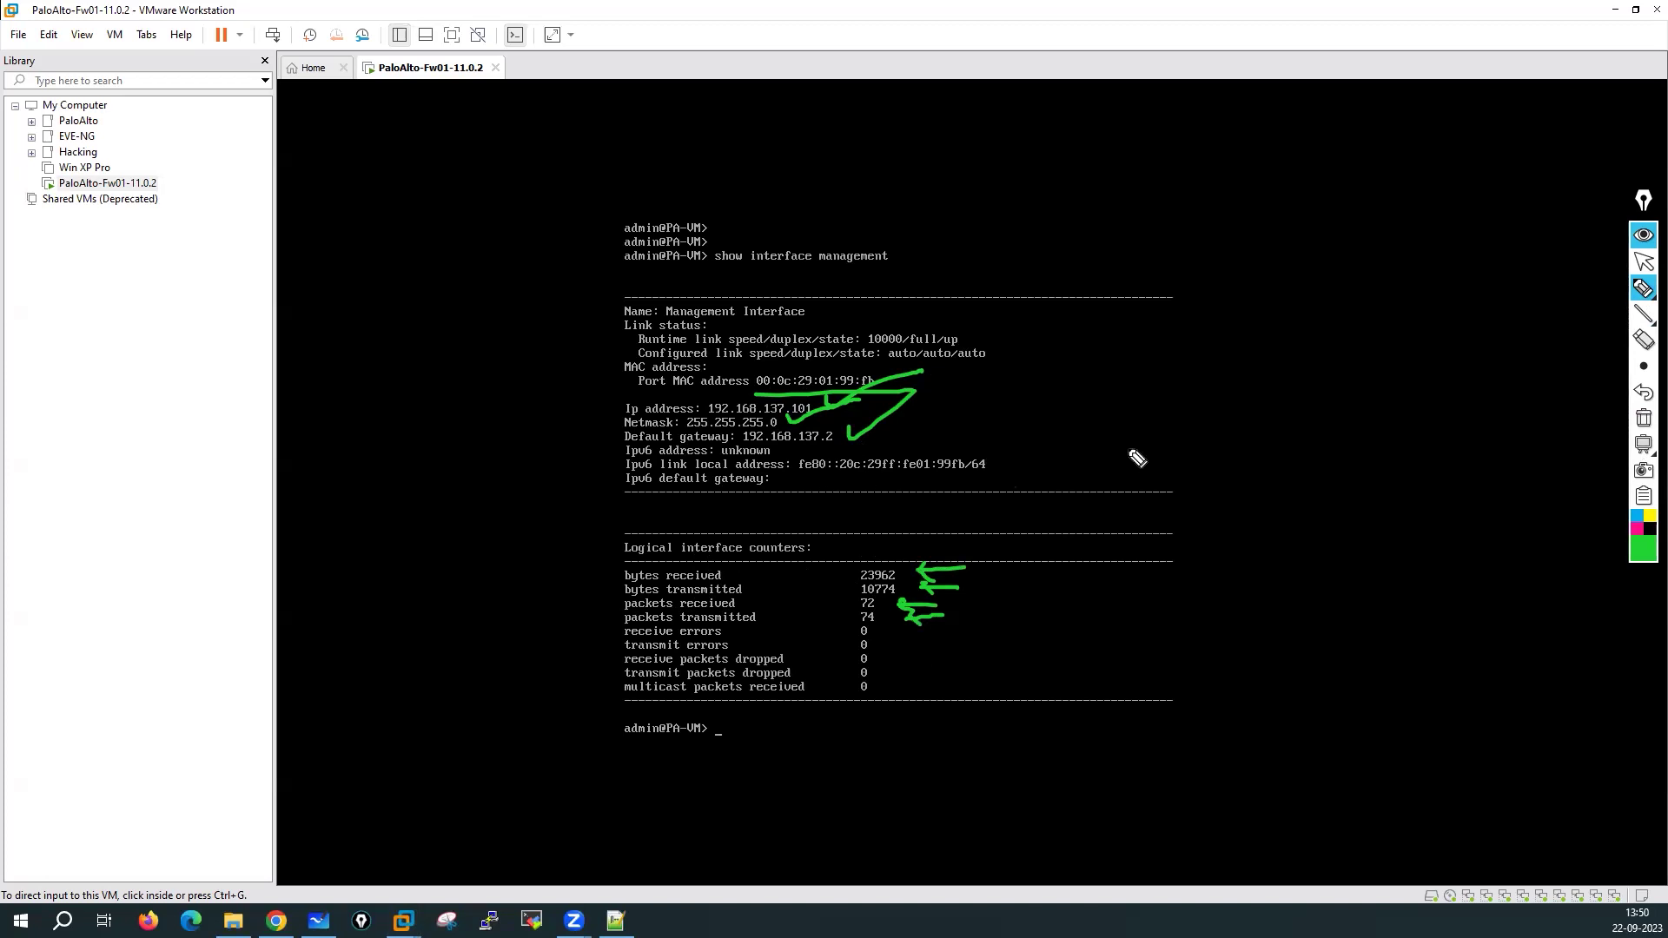
left_click_drag(576, 313, 574, 434)
left_click_drag(563, 334, 596, 338)
left_click(1642, 418)
left_click(1644, 261)
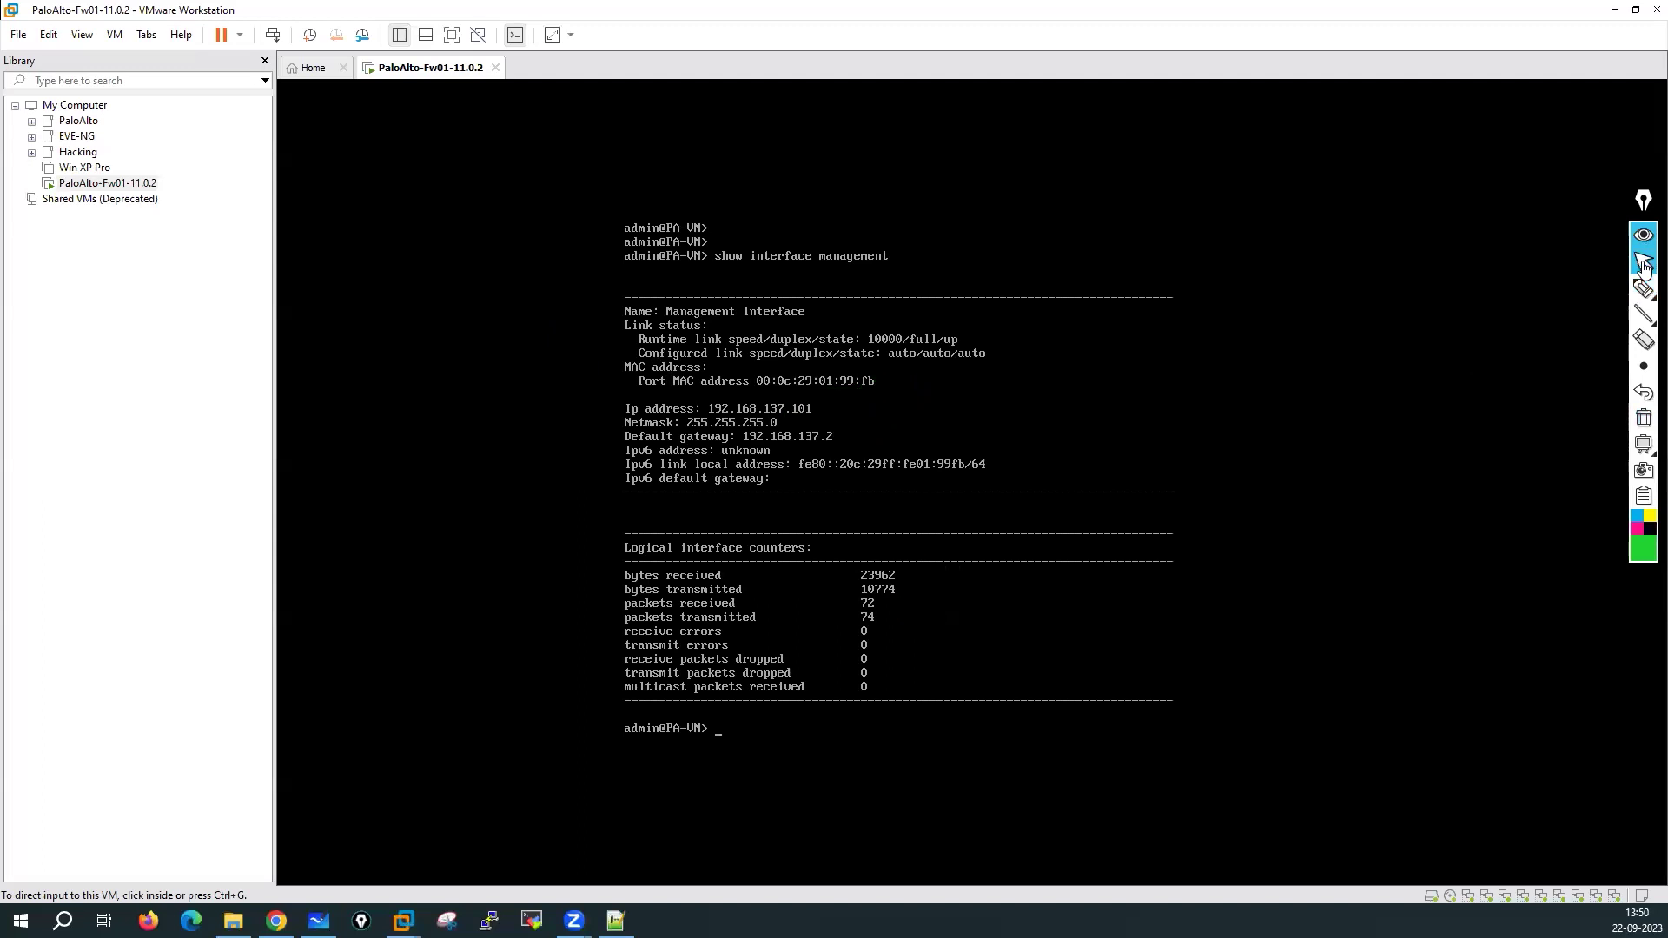
Recall and rerun 'show system info' on the firewall console
left_click(915, 530)
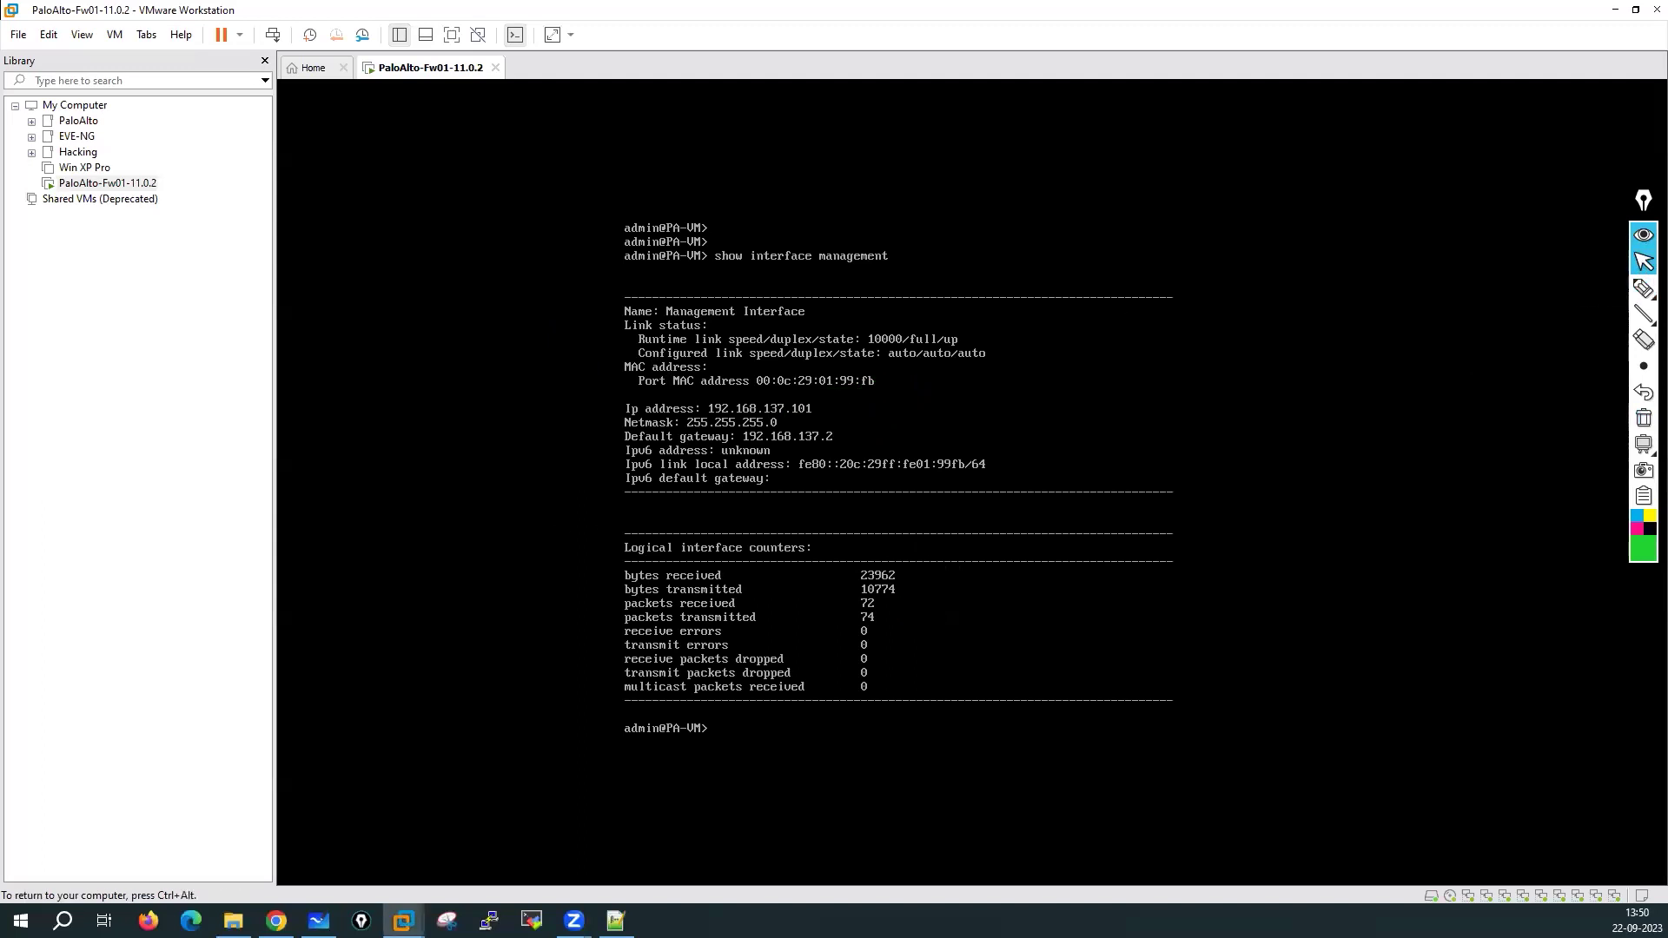
key("Return")
key("Return")
key("Return")
key("Return")
key("Return")
key("Return")
key("Return")
key("Up")
key("Up")
key("Return")
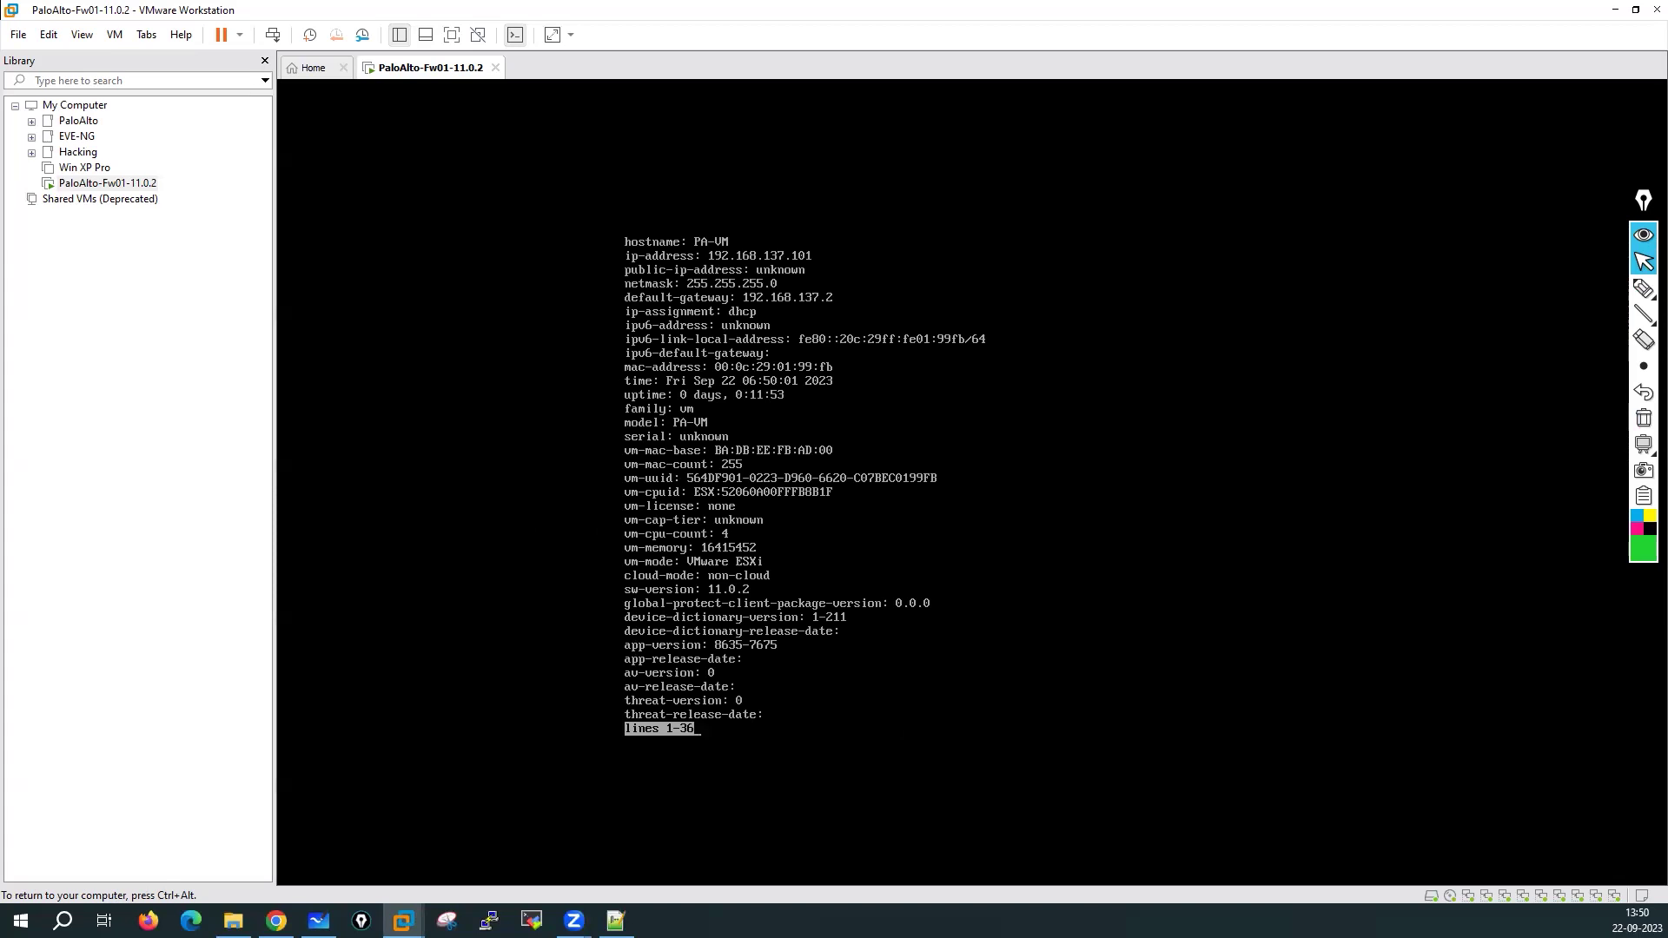
key("ctrl+alt")
left_click(625, 437)
key("ctrl+alt")
Mark the 'serial: unknown' line with an arrow and 'Register' note, clear it, and page to a prompt
left_click(1642, 288)
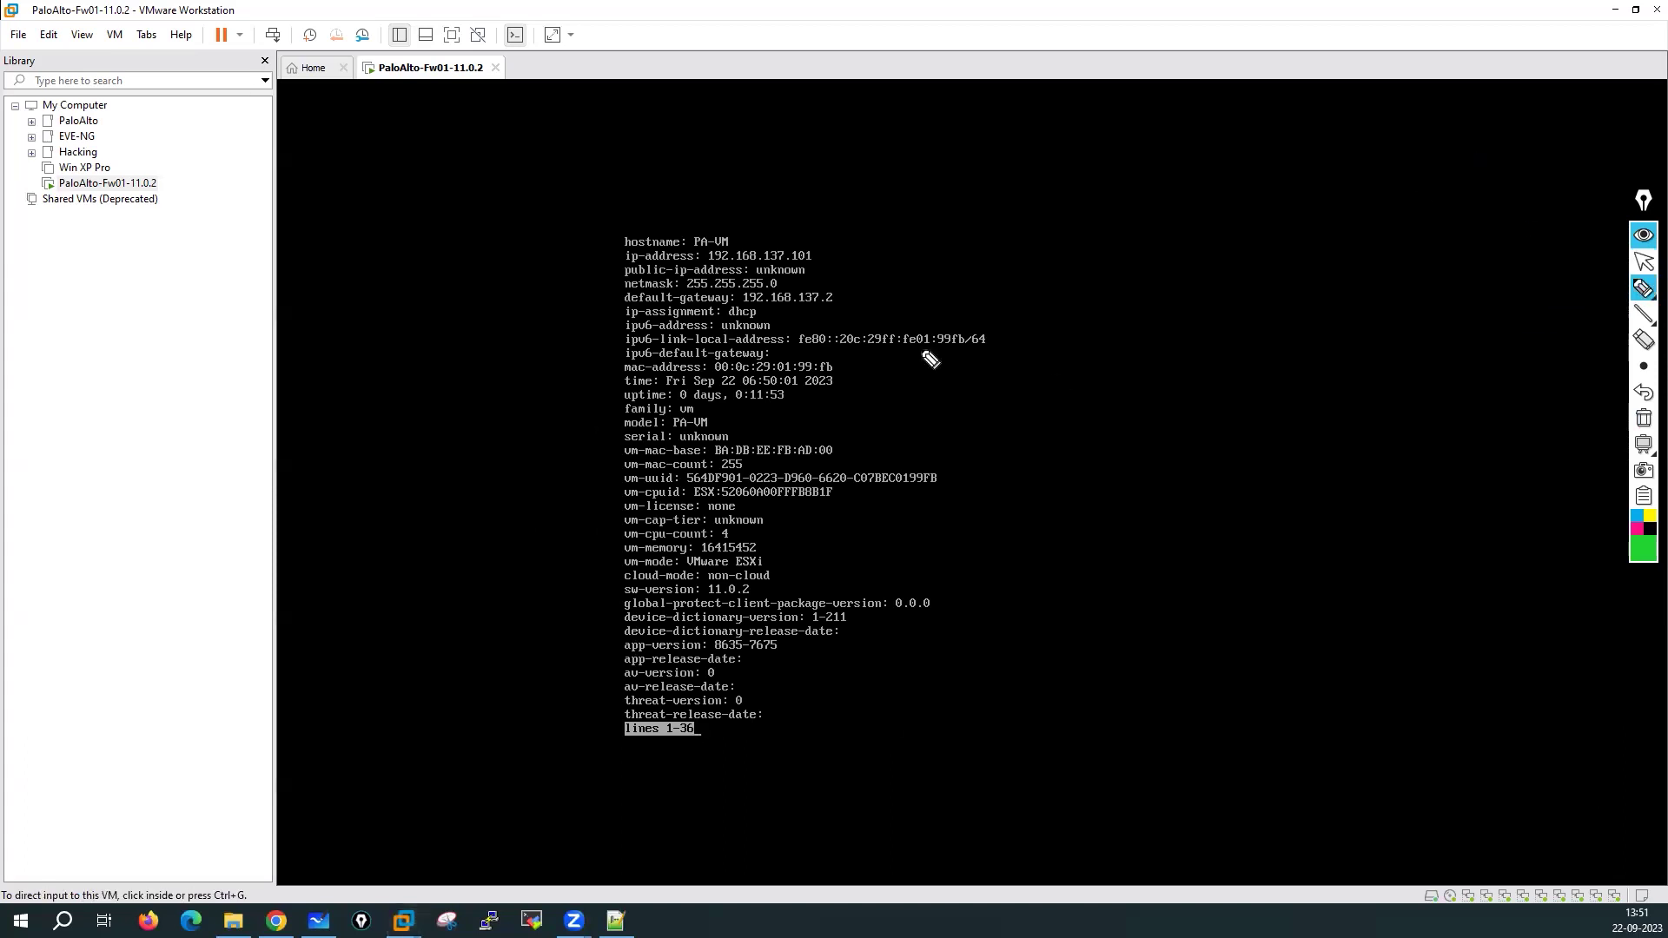
mouse_move(690, 426)
left_mouse_down()
mouse_move(619, 439)
mouse_move(711, 460)
mouse_move(666, 433)
left_mouse_up()
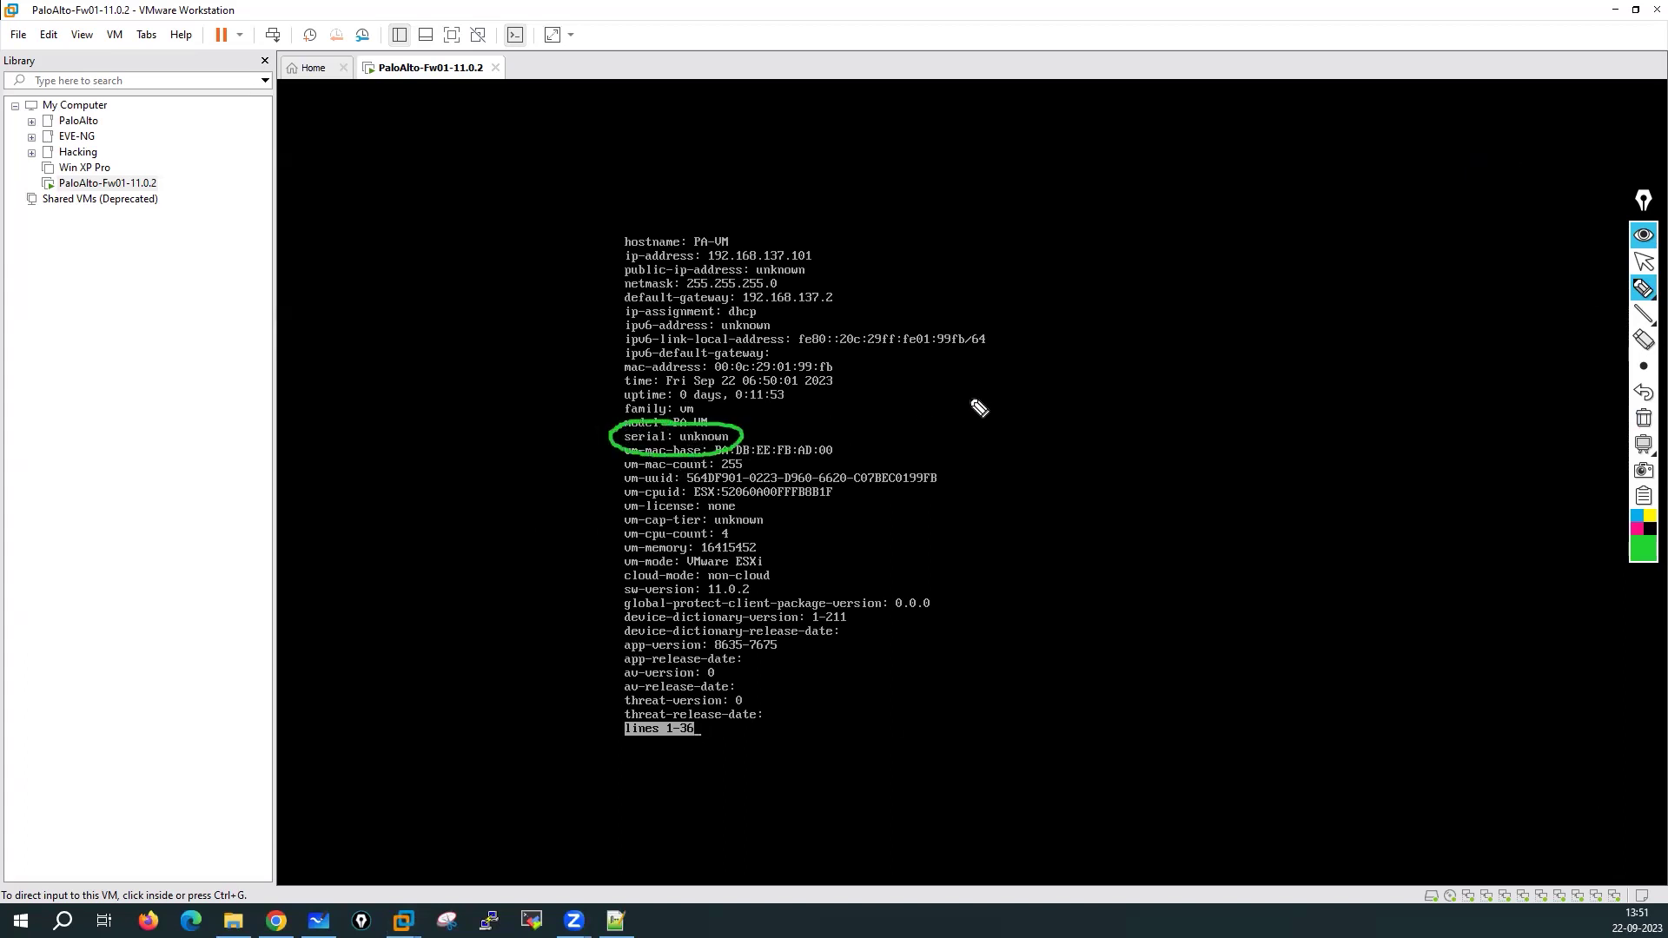
mouse_move(758, 424)
left_mouse_down()
mouse_move(907, 410)
mouse_move(888, 419)
left_mouse_up()
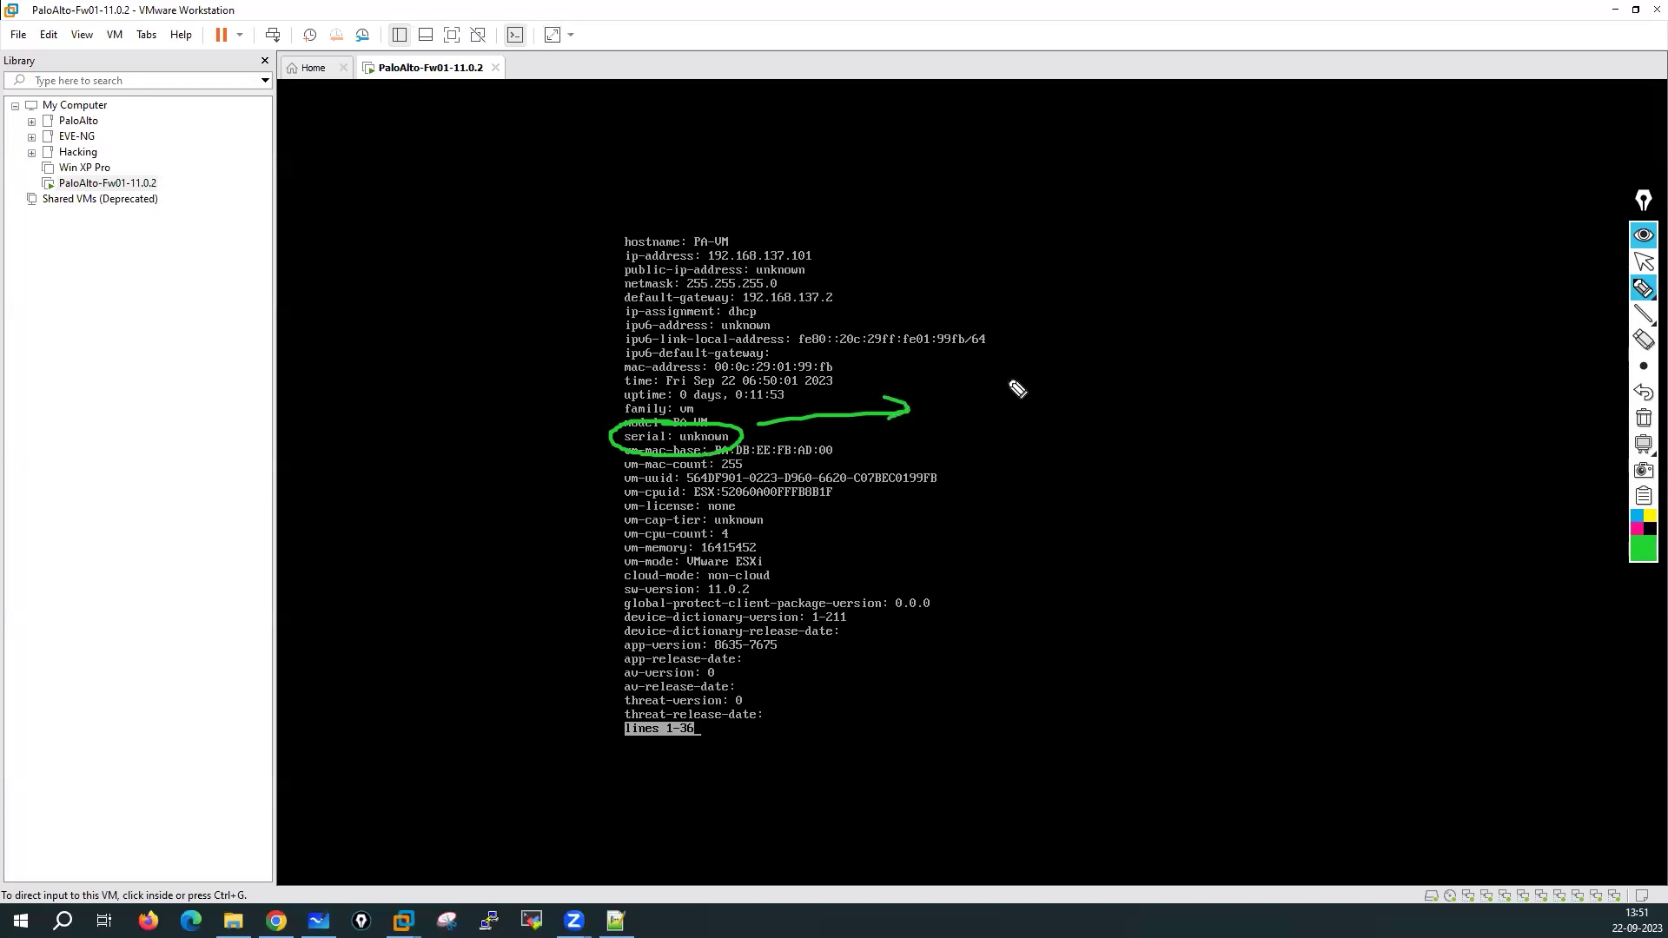
mouse_move(1003, 414)
left_mouse_down()
mouse_move(999, 383)
mouse_move(1042, 402)
mouse_move(1050, 376)
mouse_move(1075, 409)
mouse_move(1125, 373)
left_mouse_up()
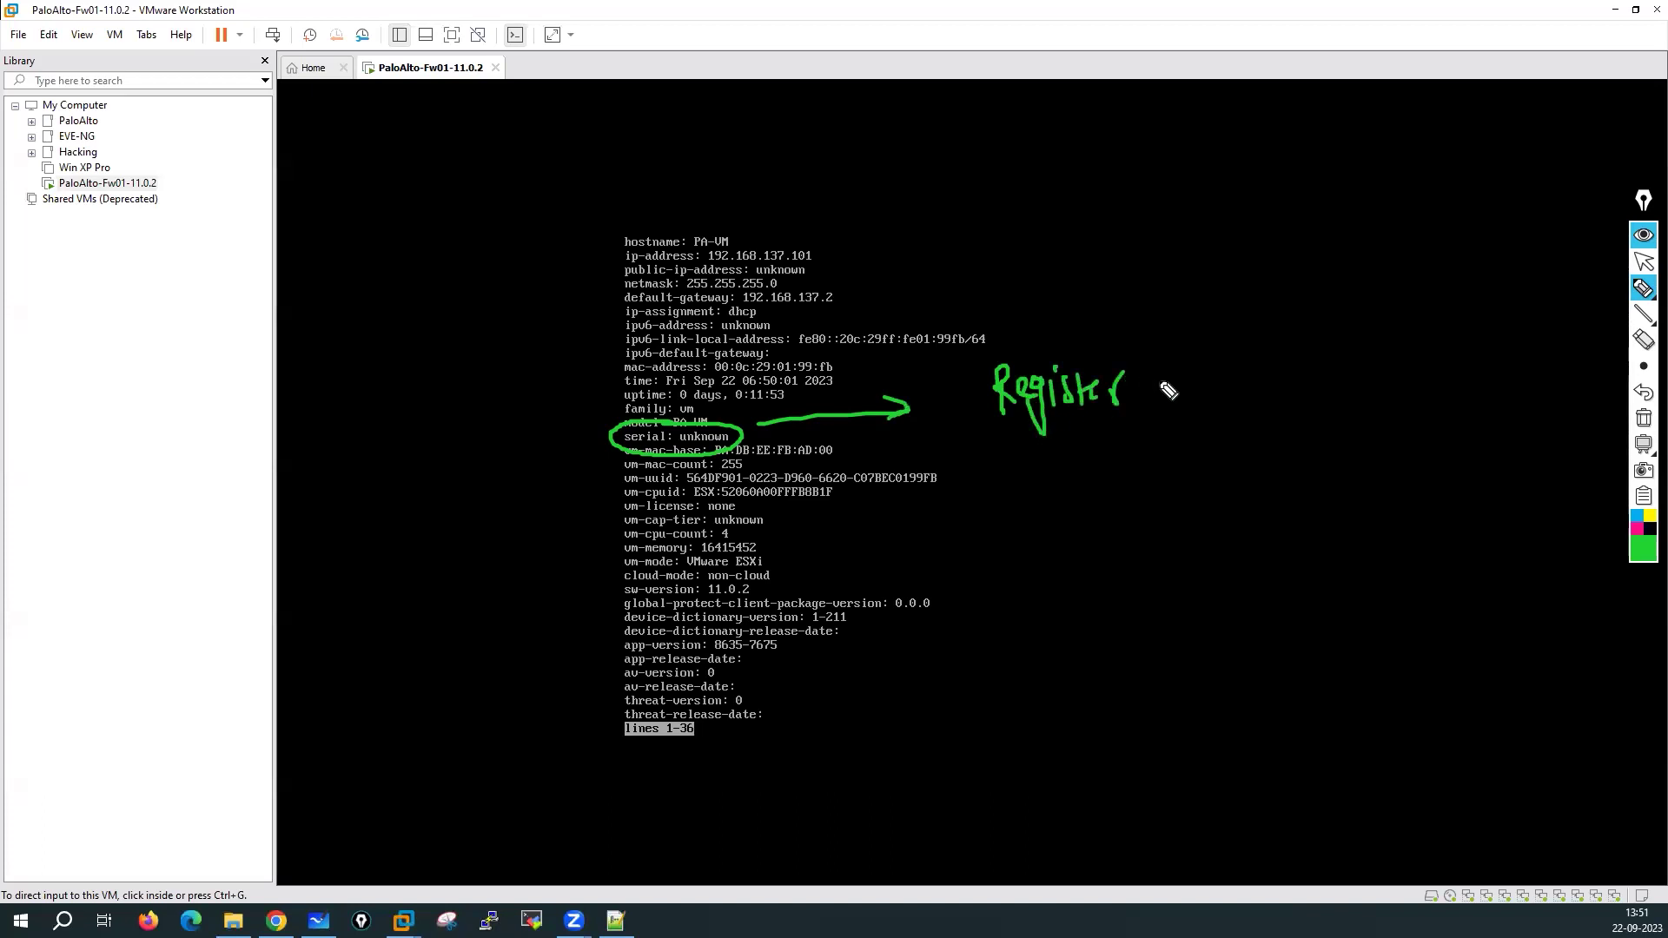
left_click(1644, 419)
left_click(1642, 263)
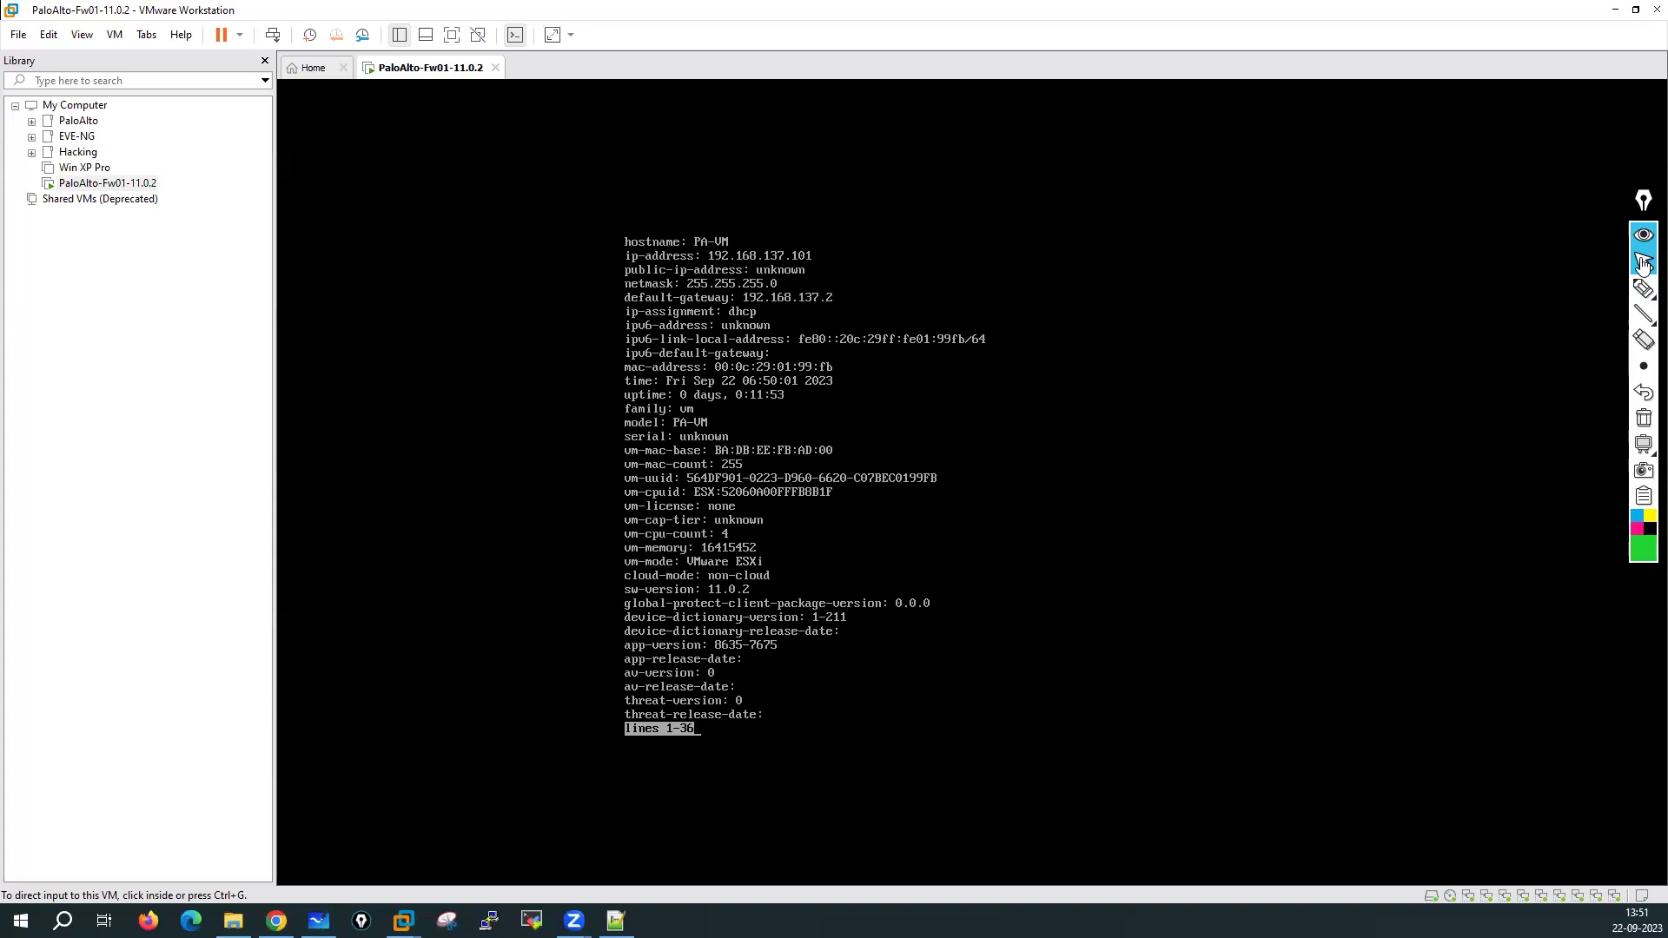
left_click(953, 558)
key("Return")
key("Return")
key("Return")
key("Return")
key("Return")
key("Return")
key("Return")
key("Return")
key("Return")
key("Return")
key("Return")
key("Return")
key("Return")
key("Return")
key("Return")
key("Return")
key("Return")
key("Return")
key("Return")
key("Return")
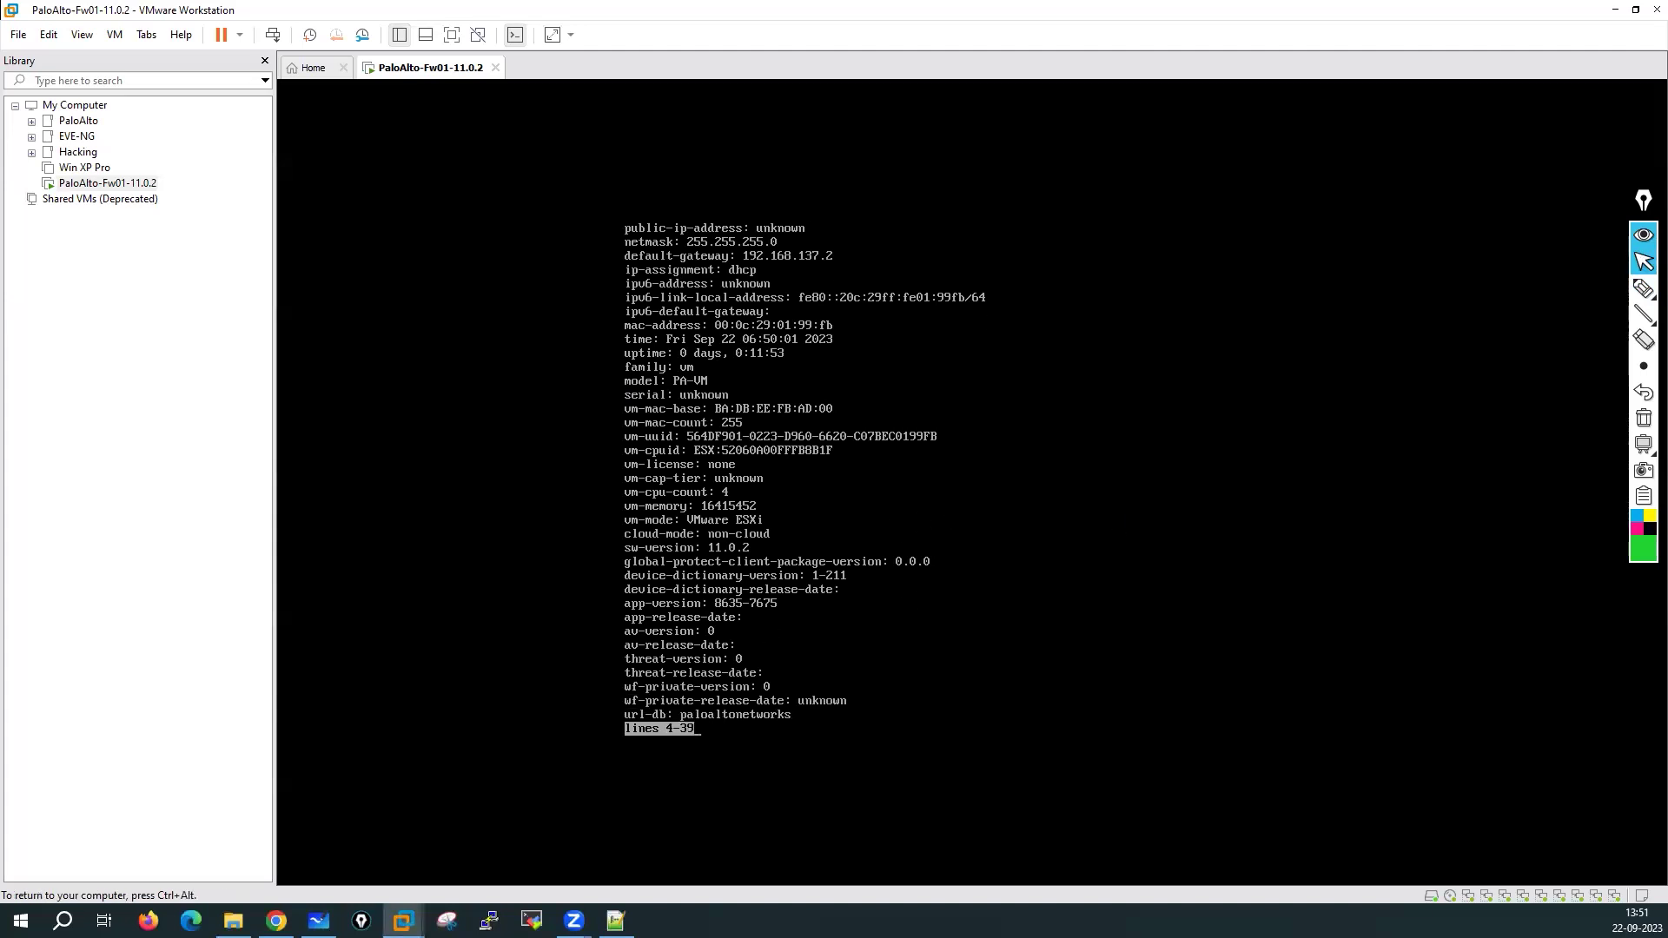
key("Return")
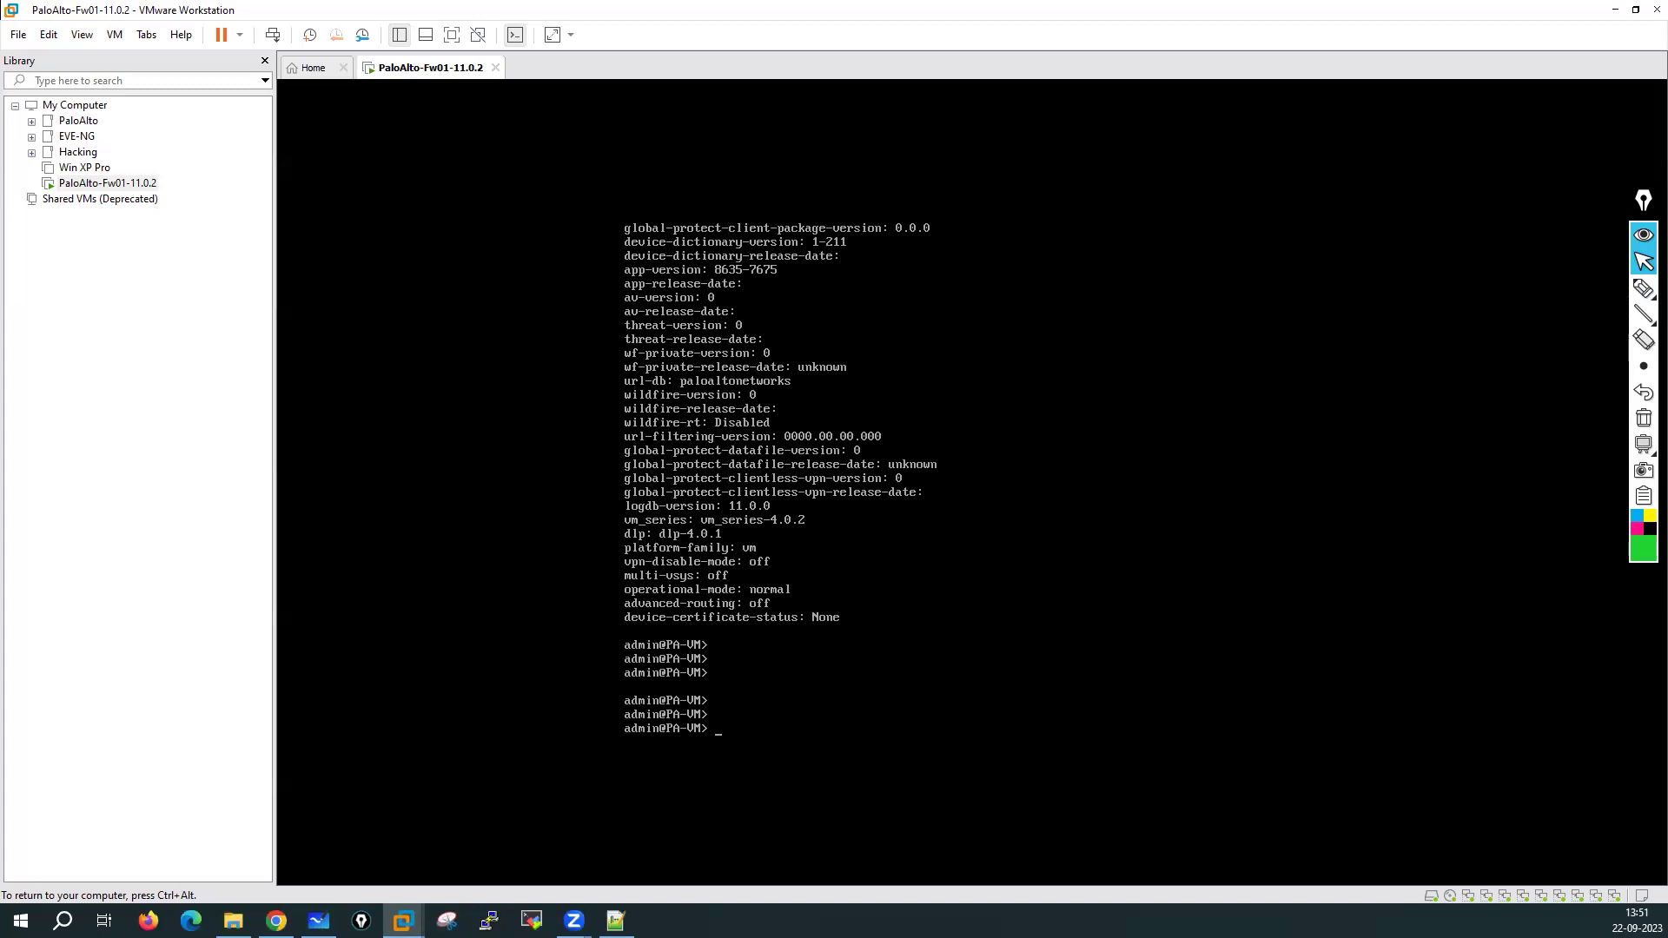
Enter configuration mode and set the hostname to PaloAlto-Fw01
type("configure")
key("Return")
key("Return")
key("Return")
key("Return")
key("Return")
key("Return")
key("Return")
key("Return")
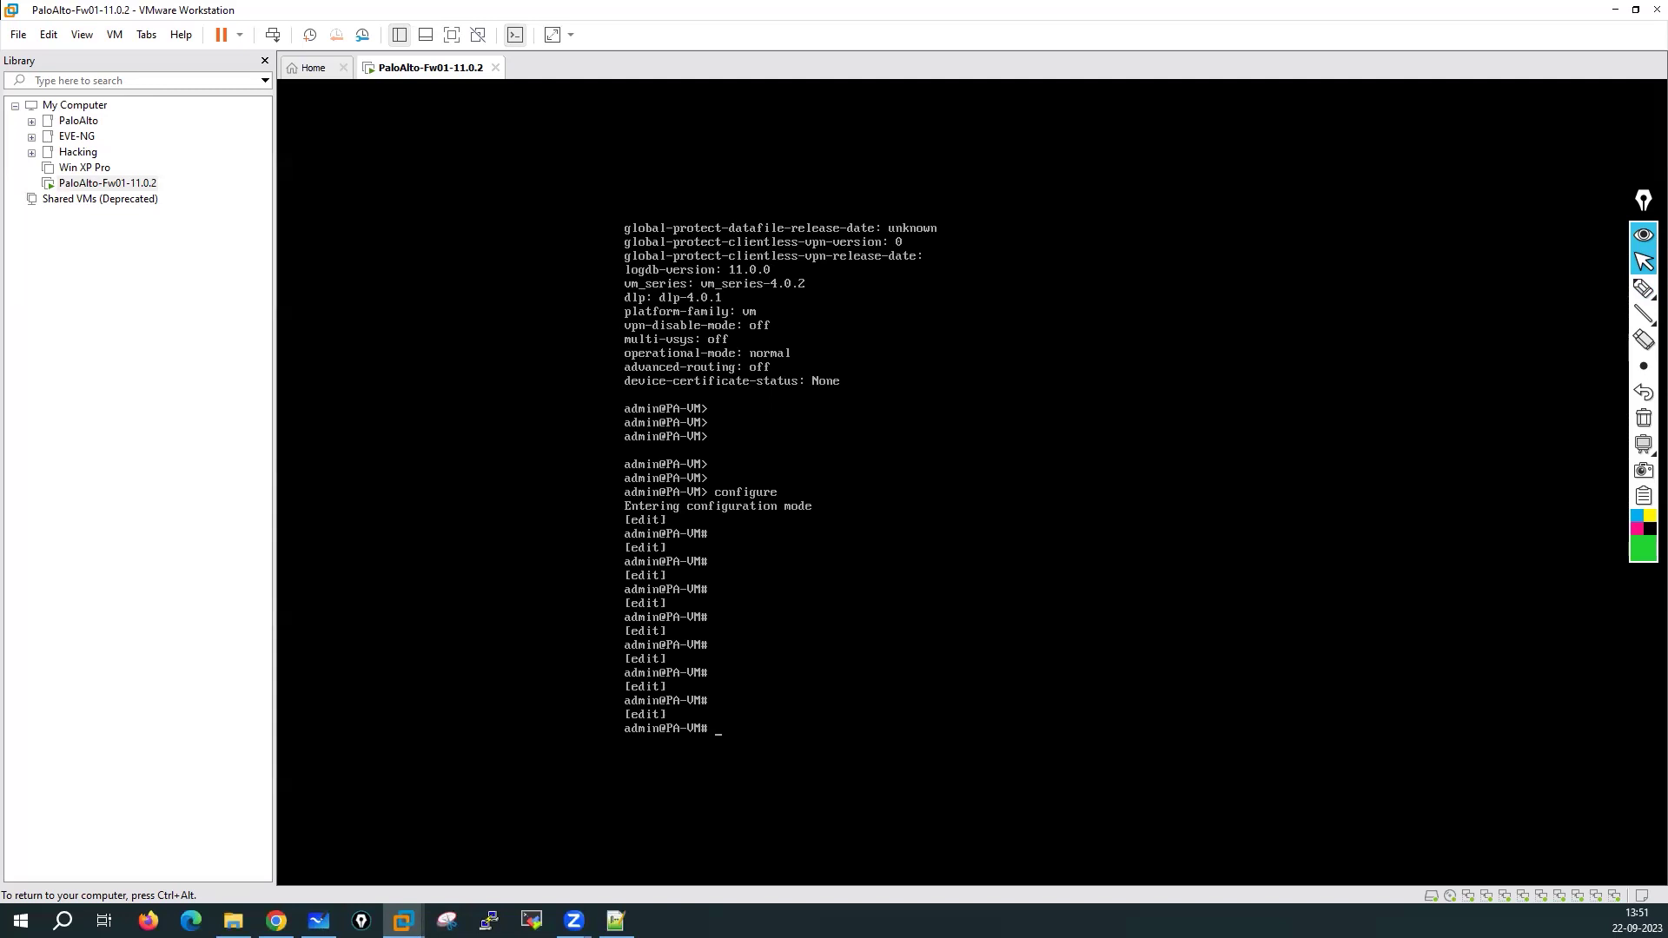
type("set deviceconfig system Ho")
key("BackSpace")
key("BackSpace")
type("hostname PaloAlto")
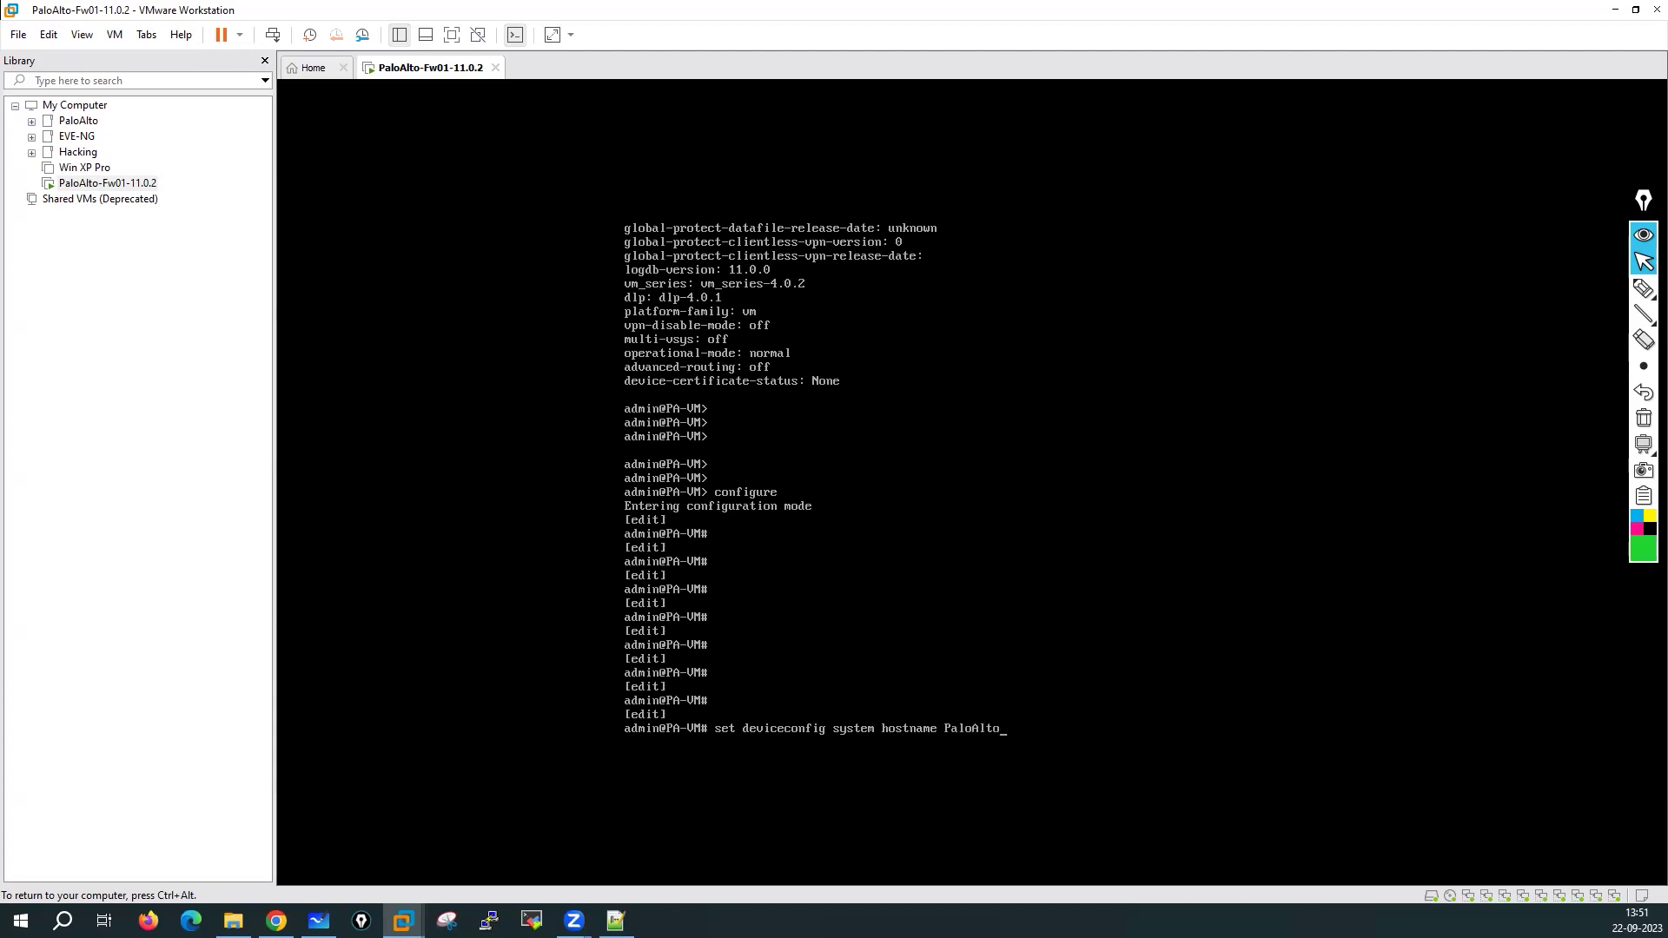
type("-Fw01")
key("Return")
key("Return")
key("Return")
key("Return")
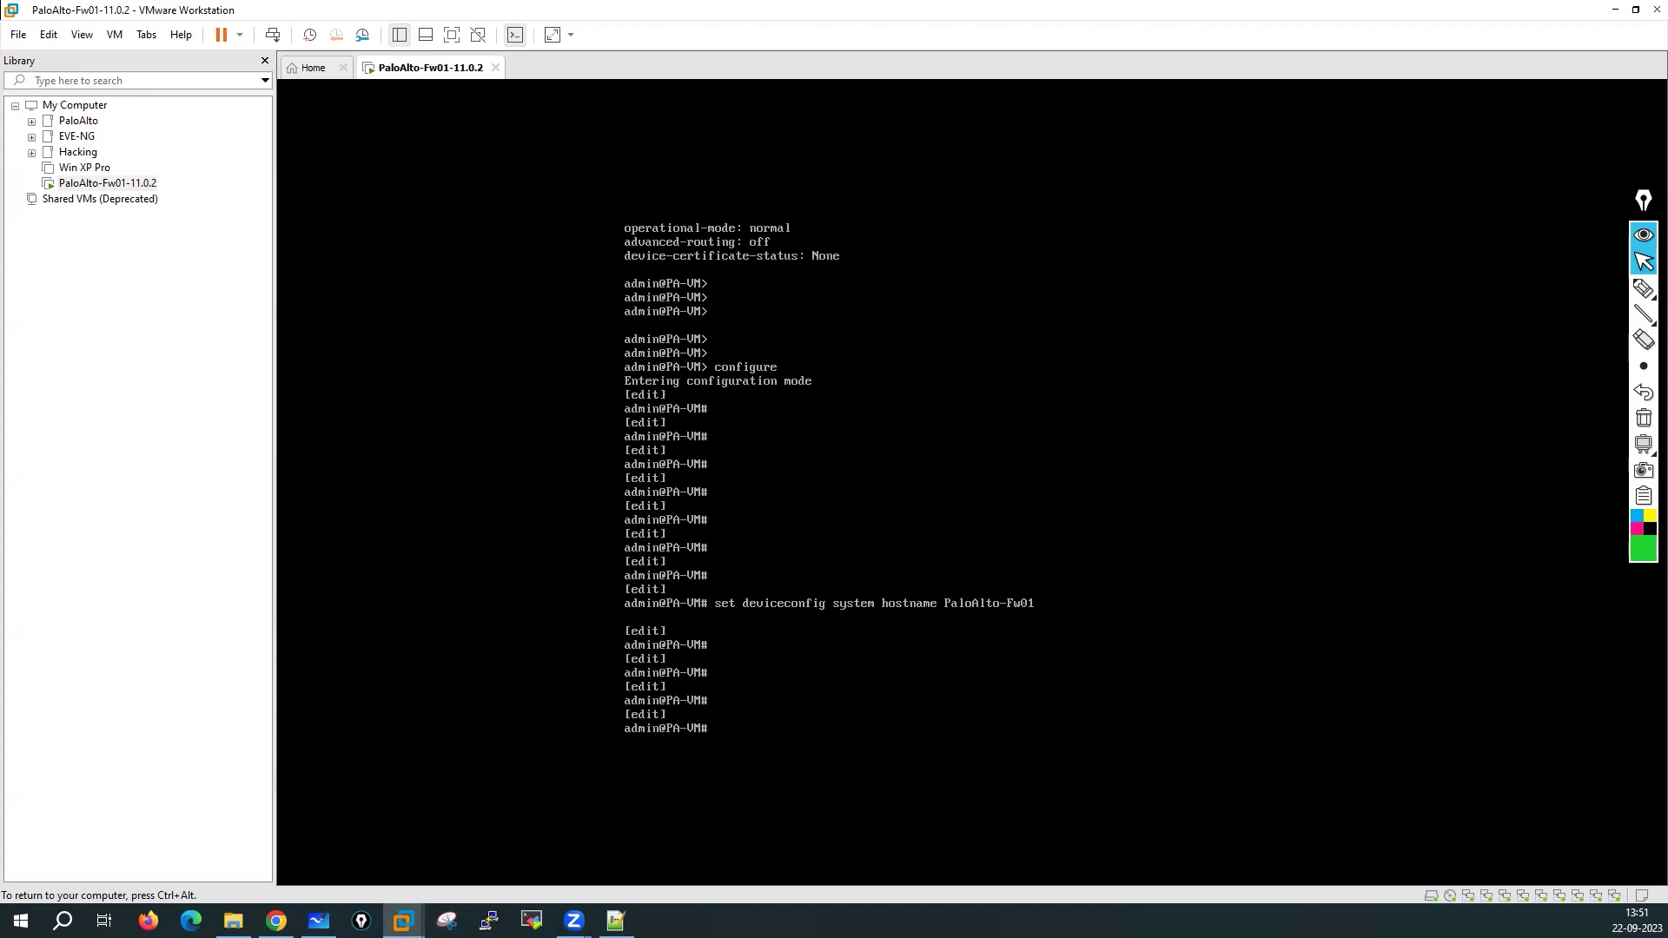
Set the domain to lab.local and list the deviceconfig system options with '?'
type("set deviceconfig system domain")
key("Tab")
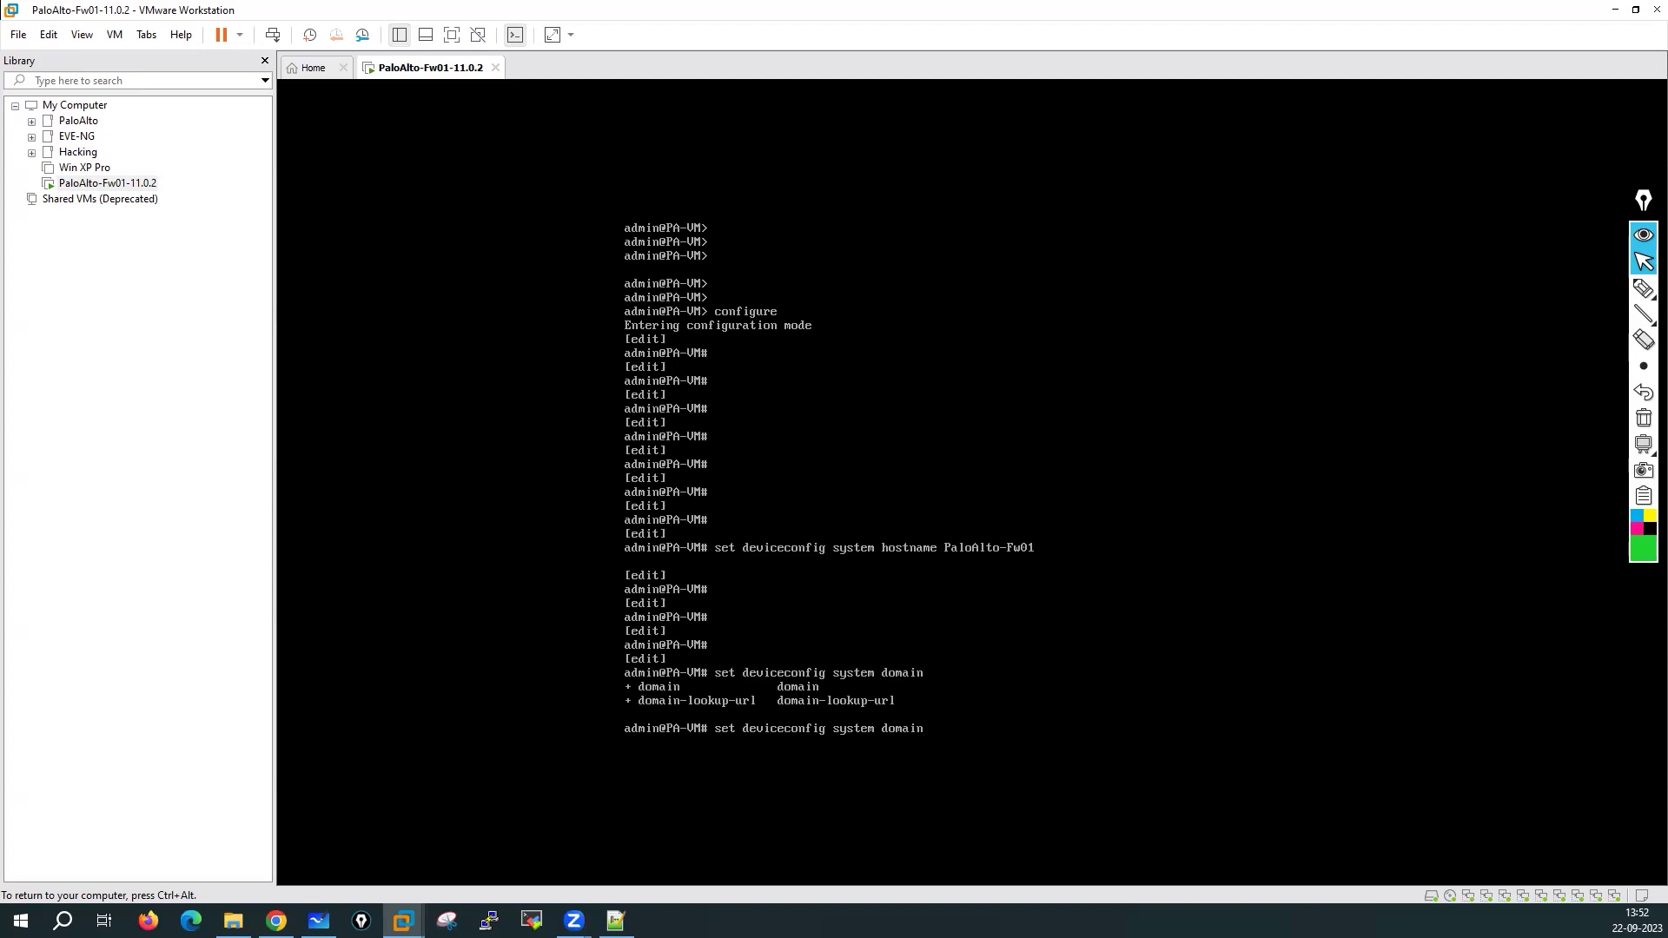
key("Tab")
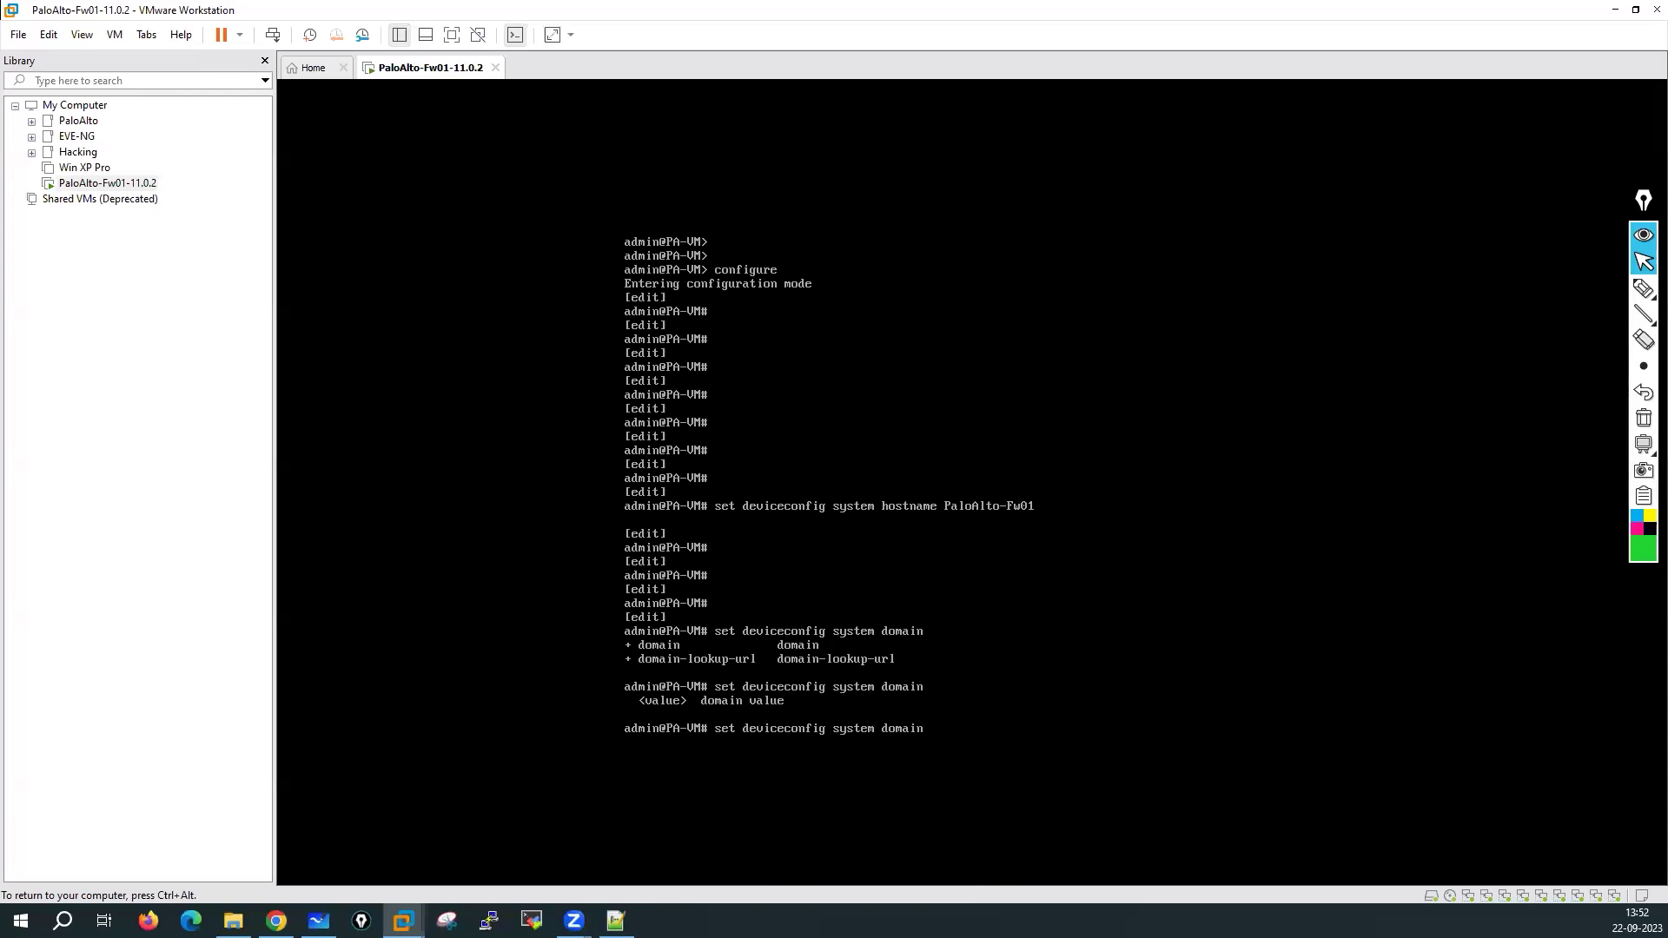
type("lab.local")
key("Return")
key("Return")
type("set device")
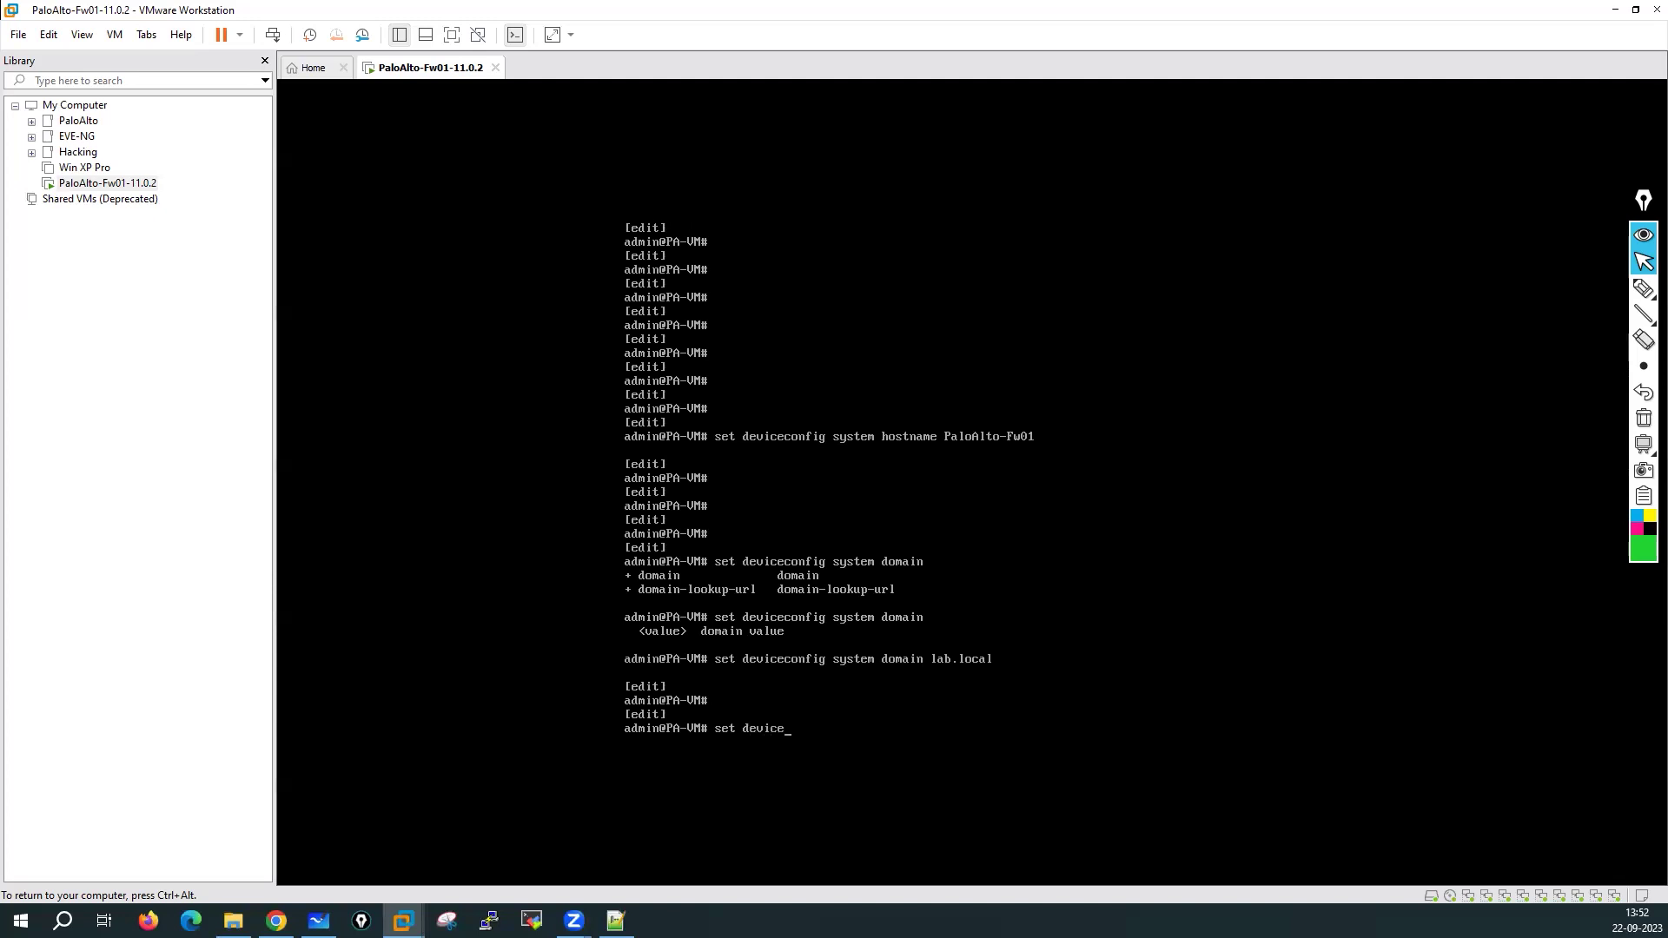
type("config system ?")
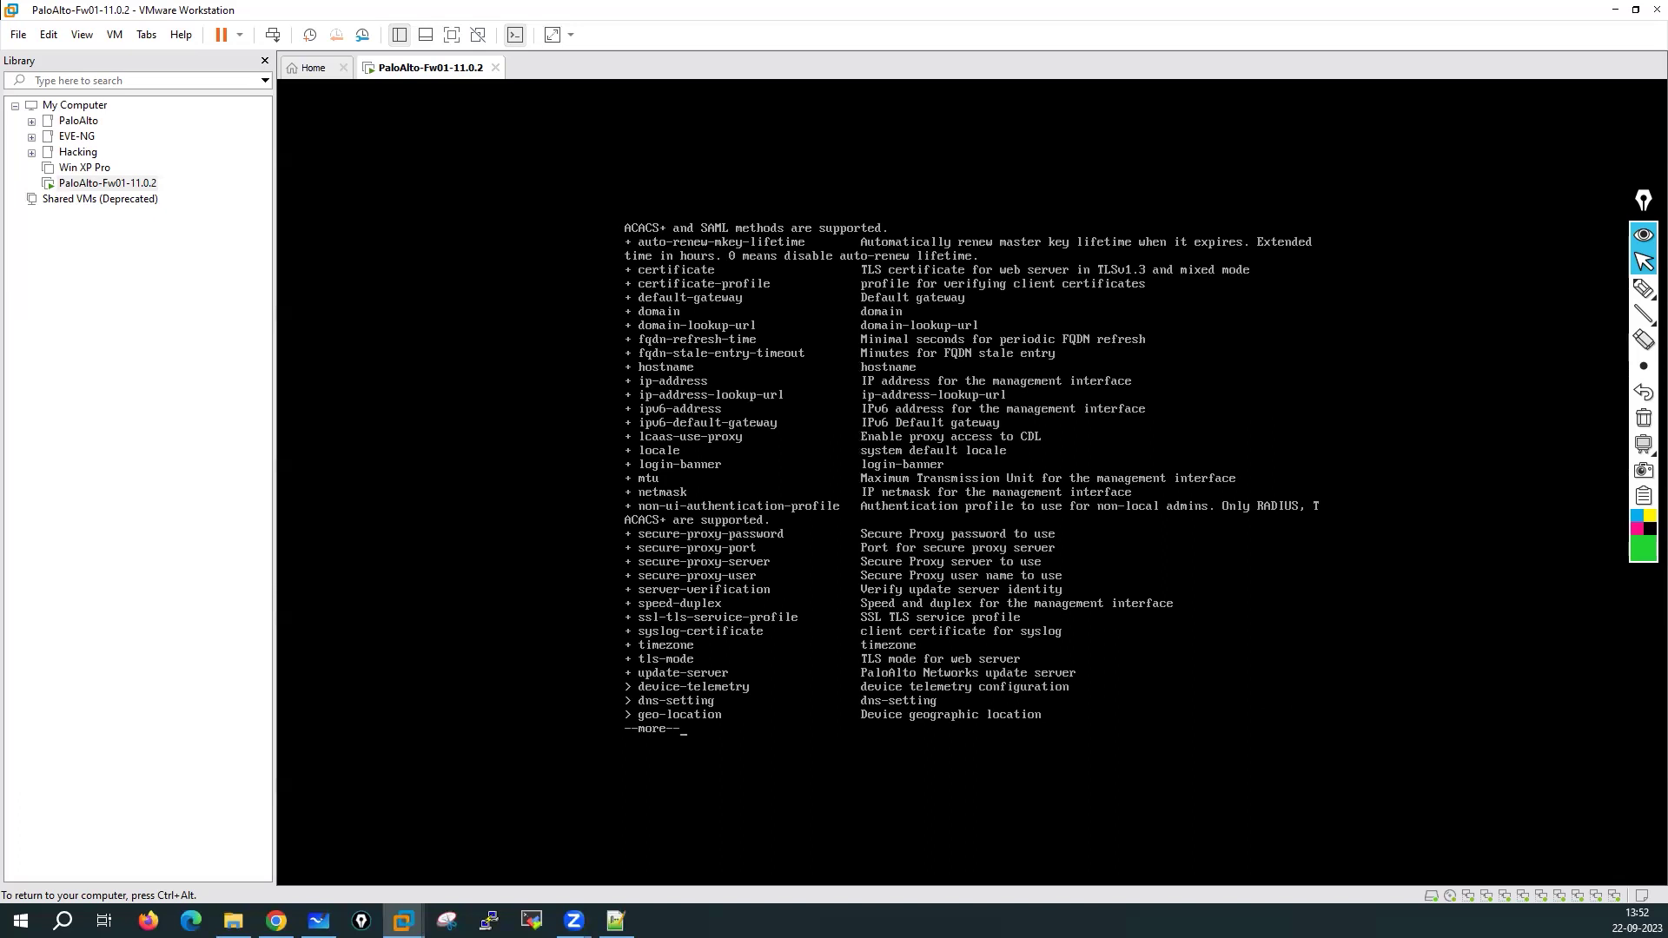
key("space")
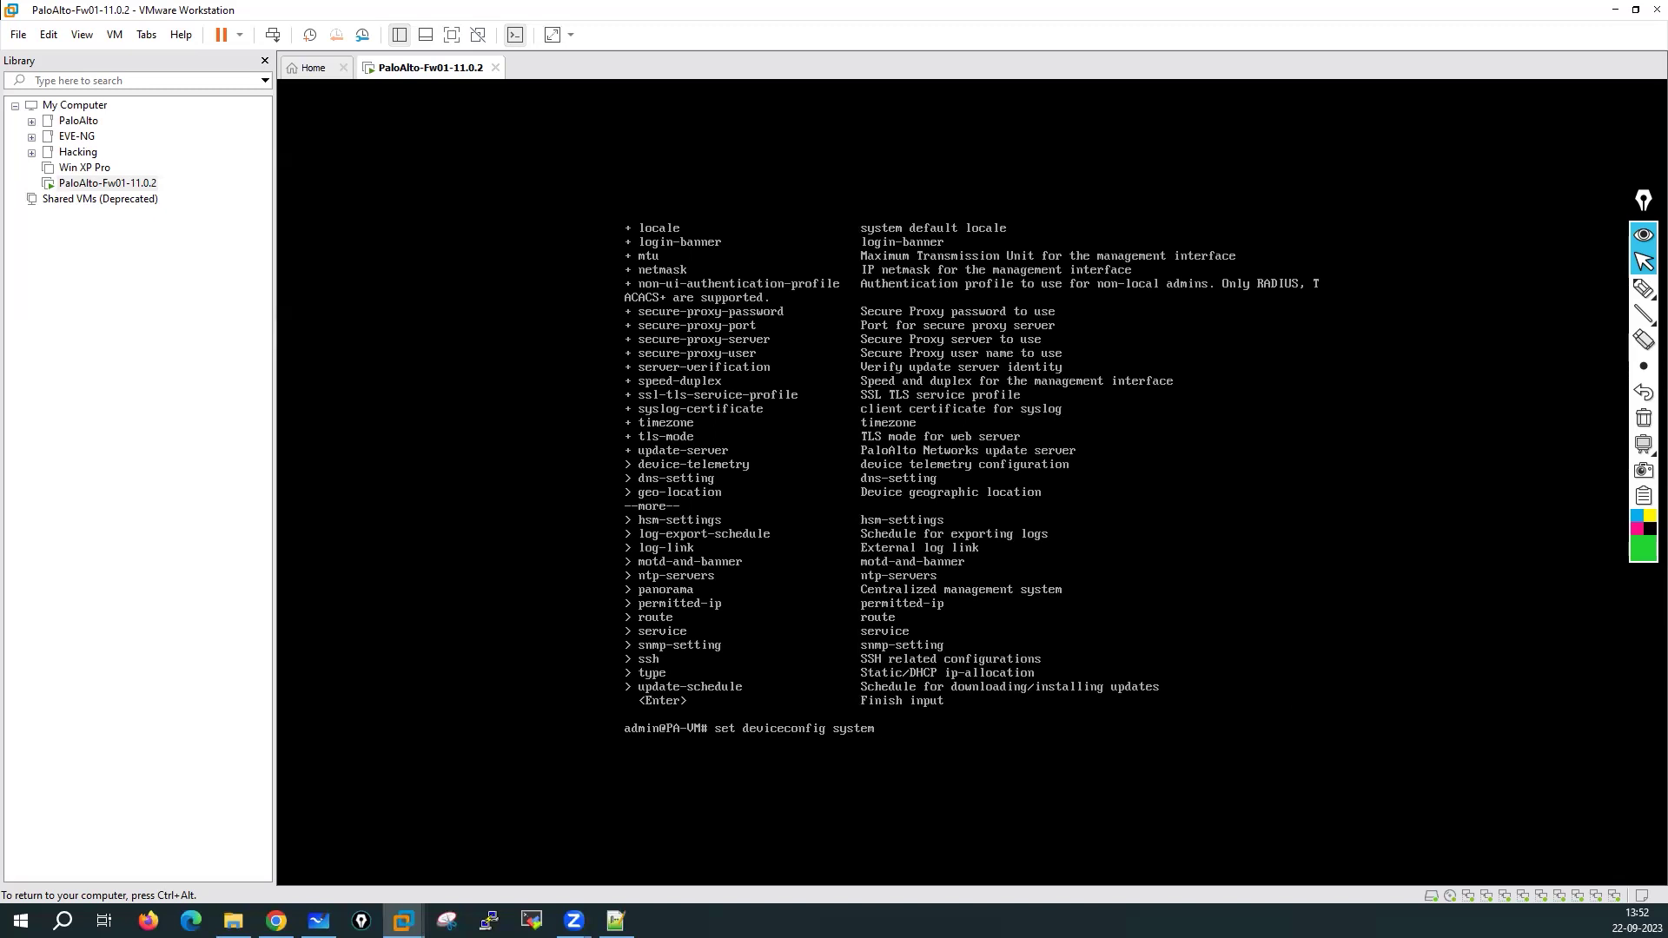
Browse the timezone values, then set the timezone to Asia/Kolkata
type("timezone ?")
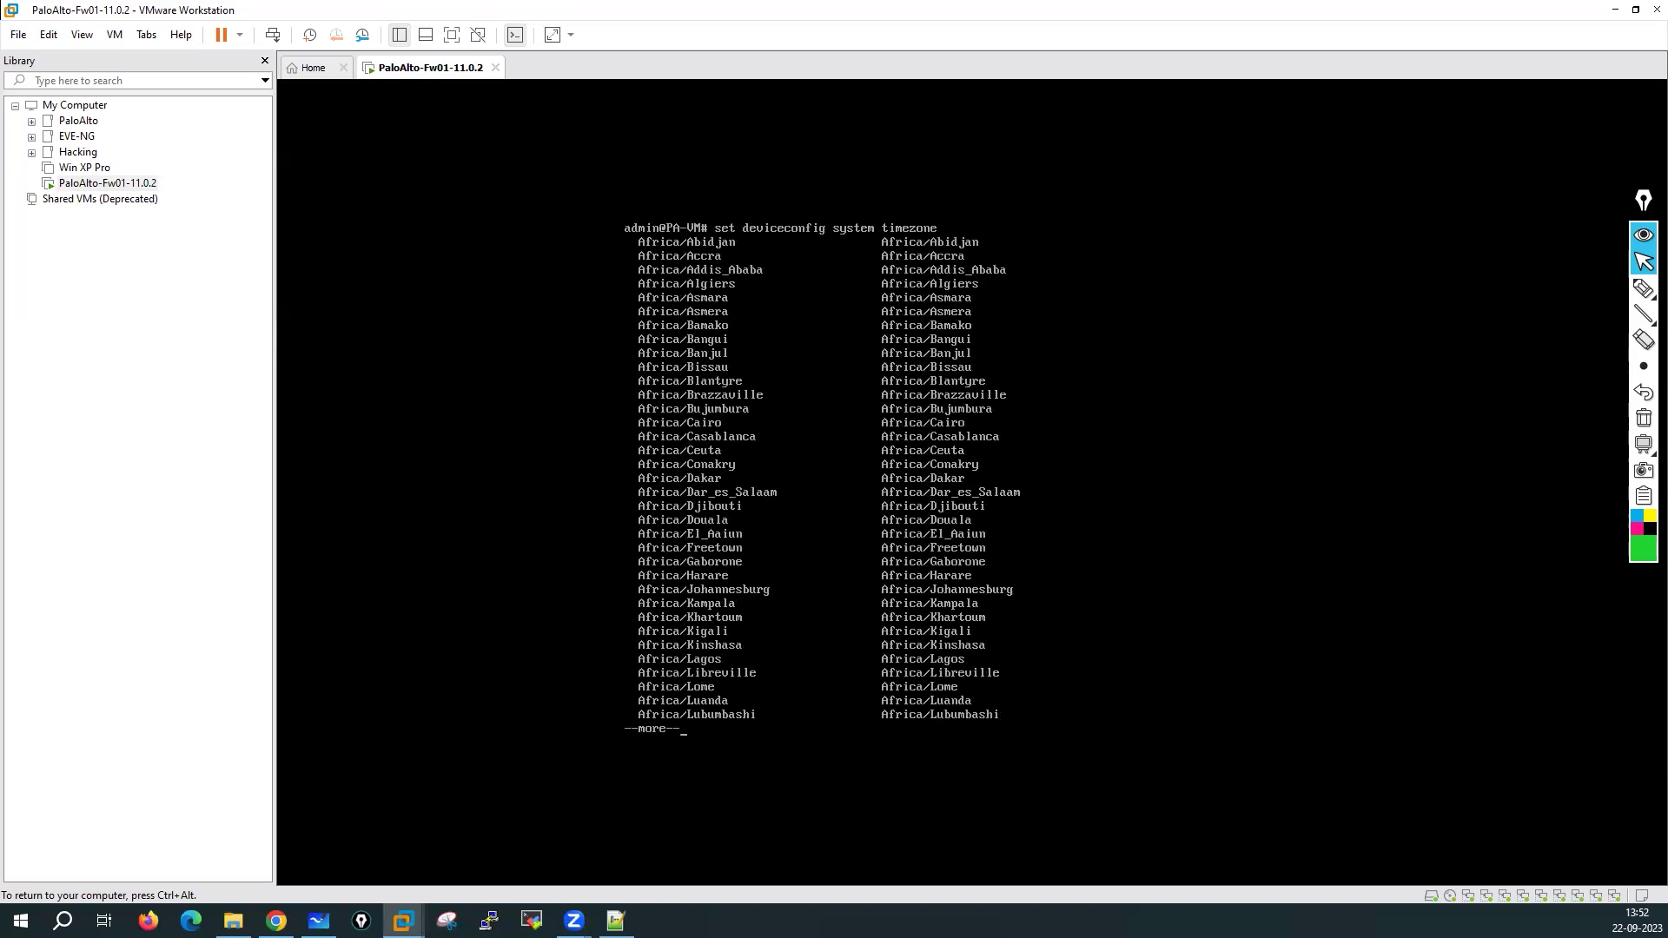
key("space")
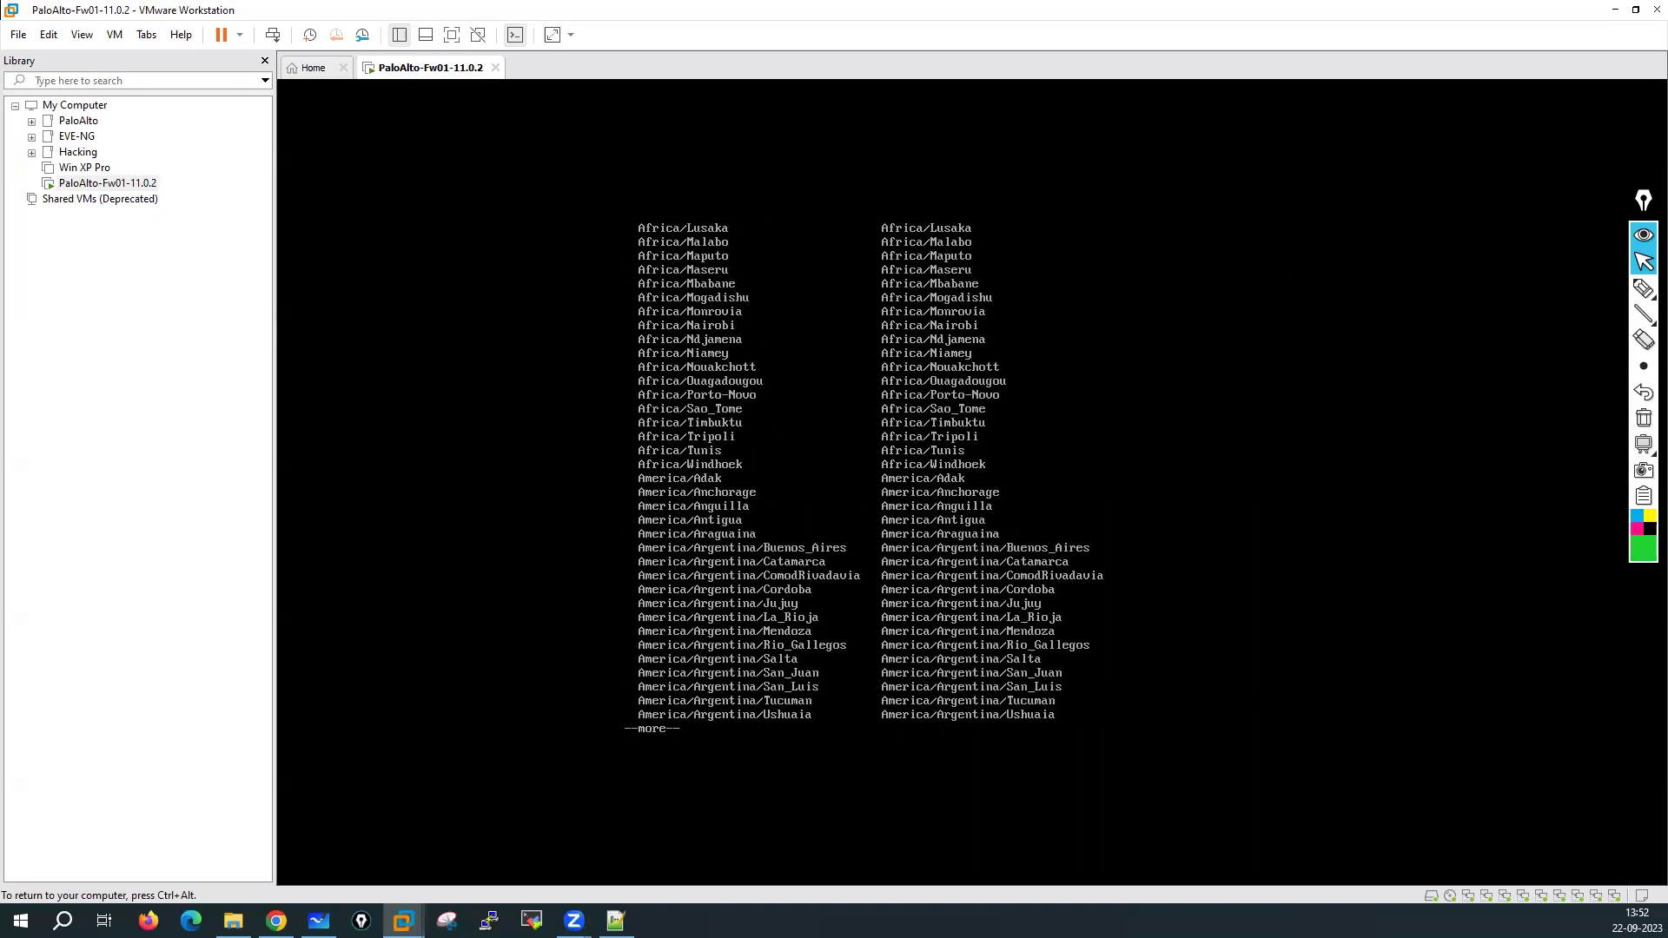
key("q")
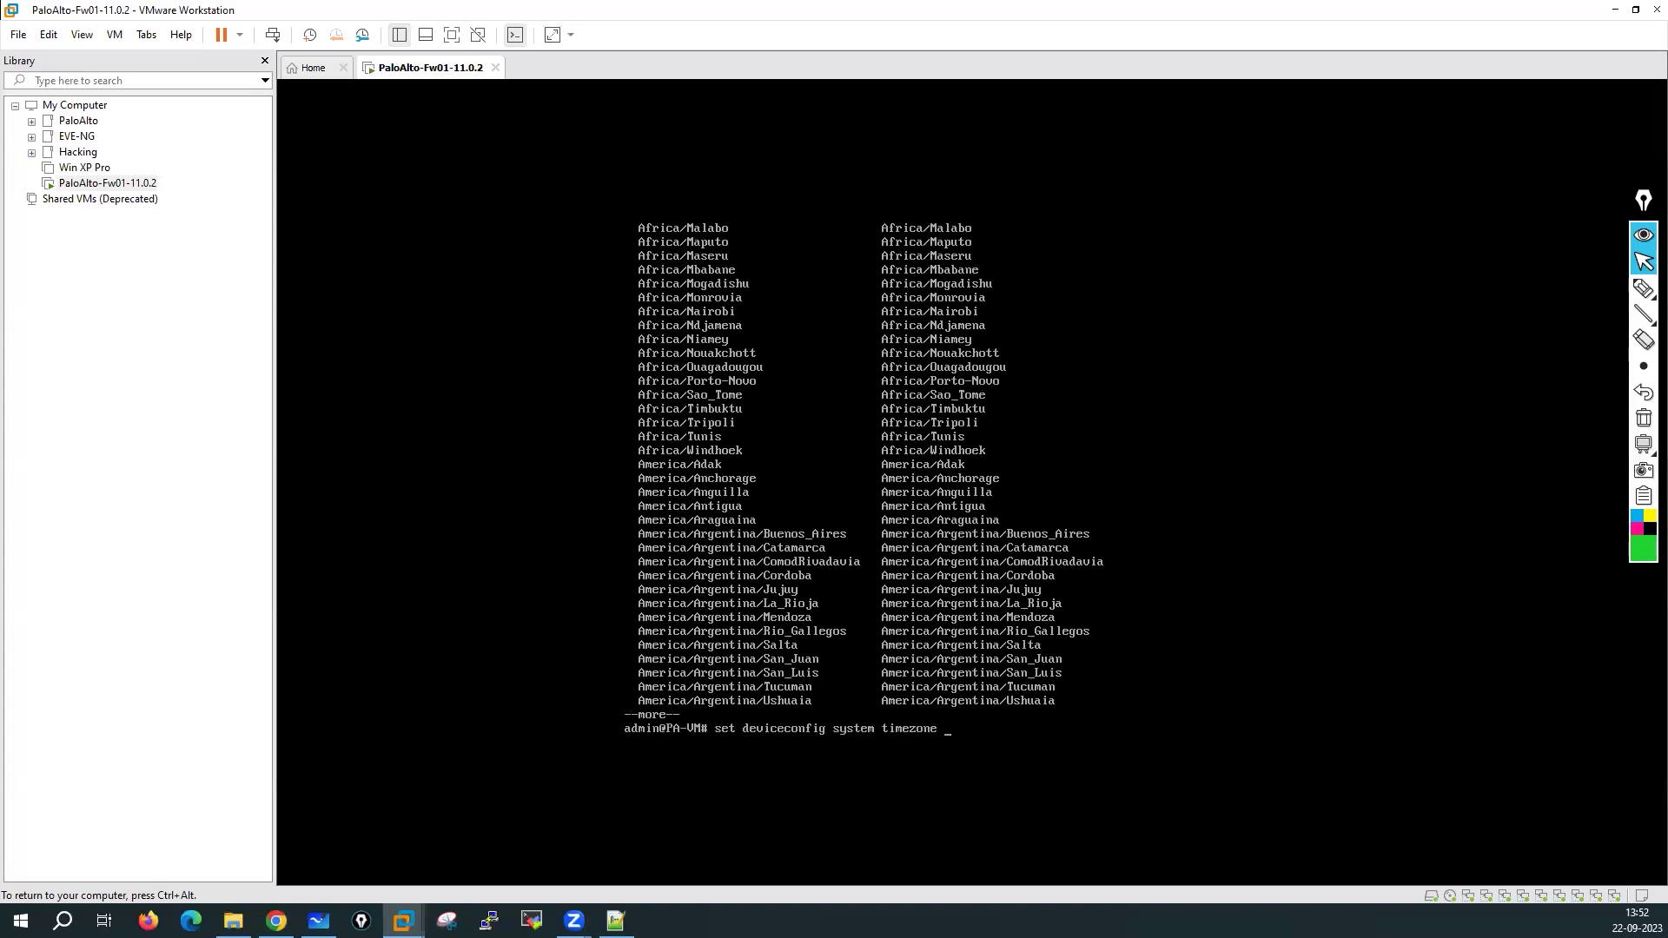
type("asAsia/Kolkata")
key("Return")
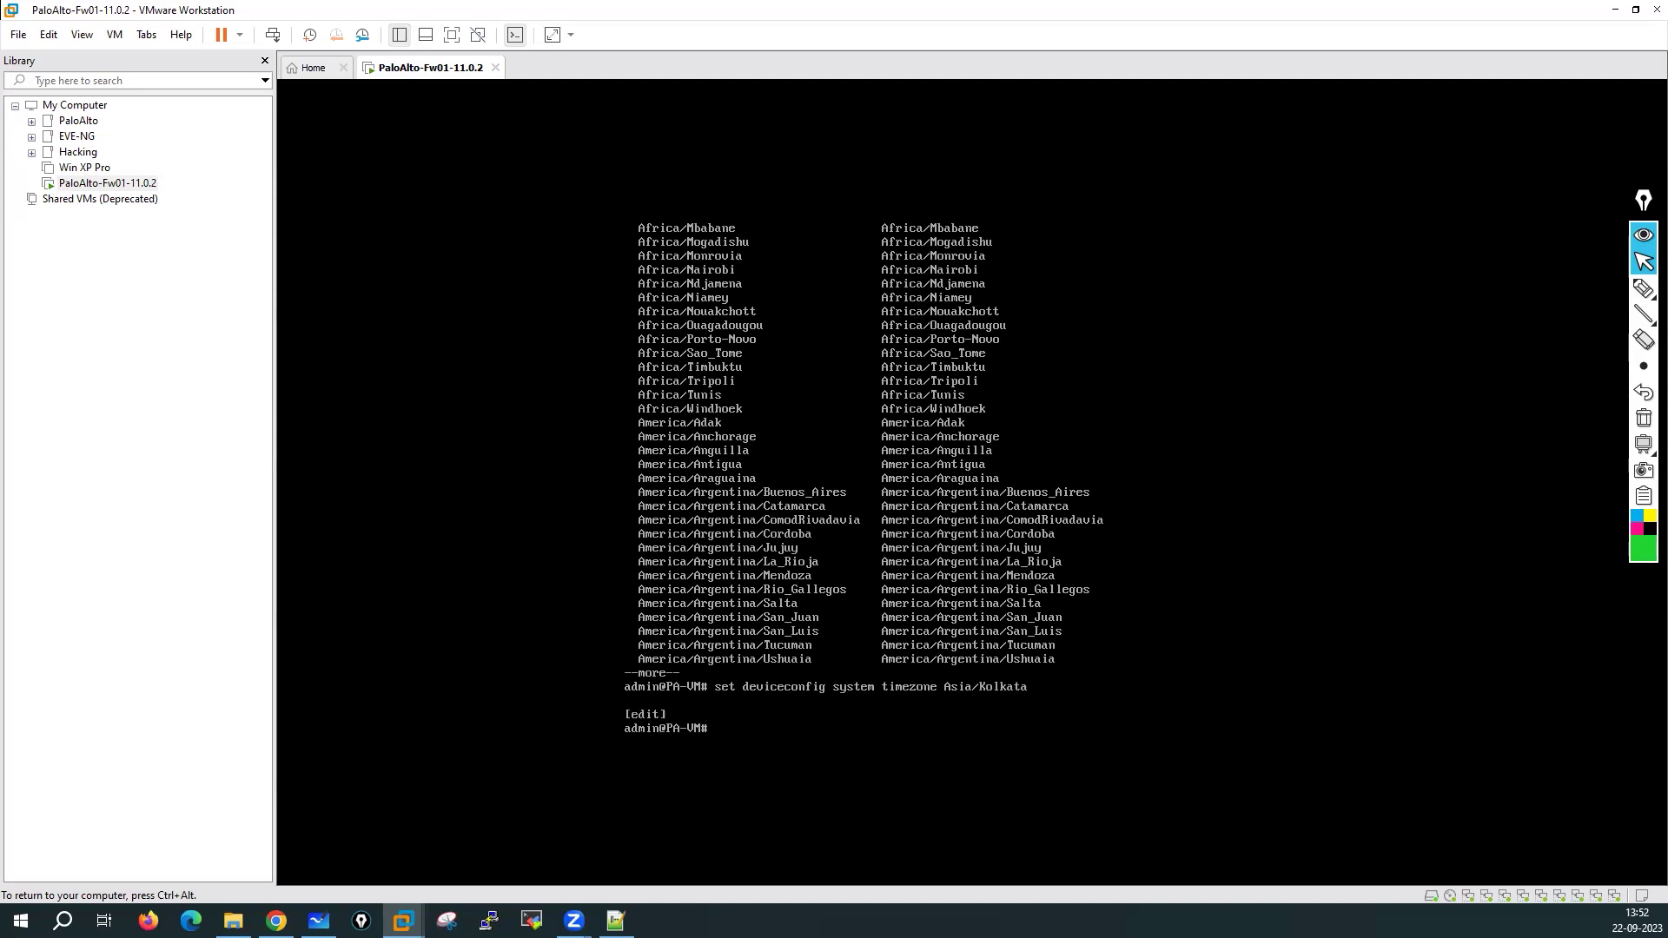
key("Return")
key("Return")
key("Return")
key("Return")
key("Return")
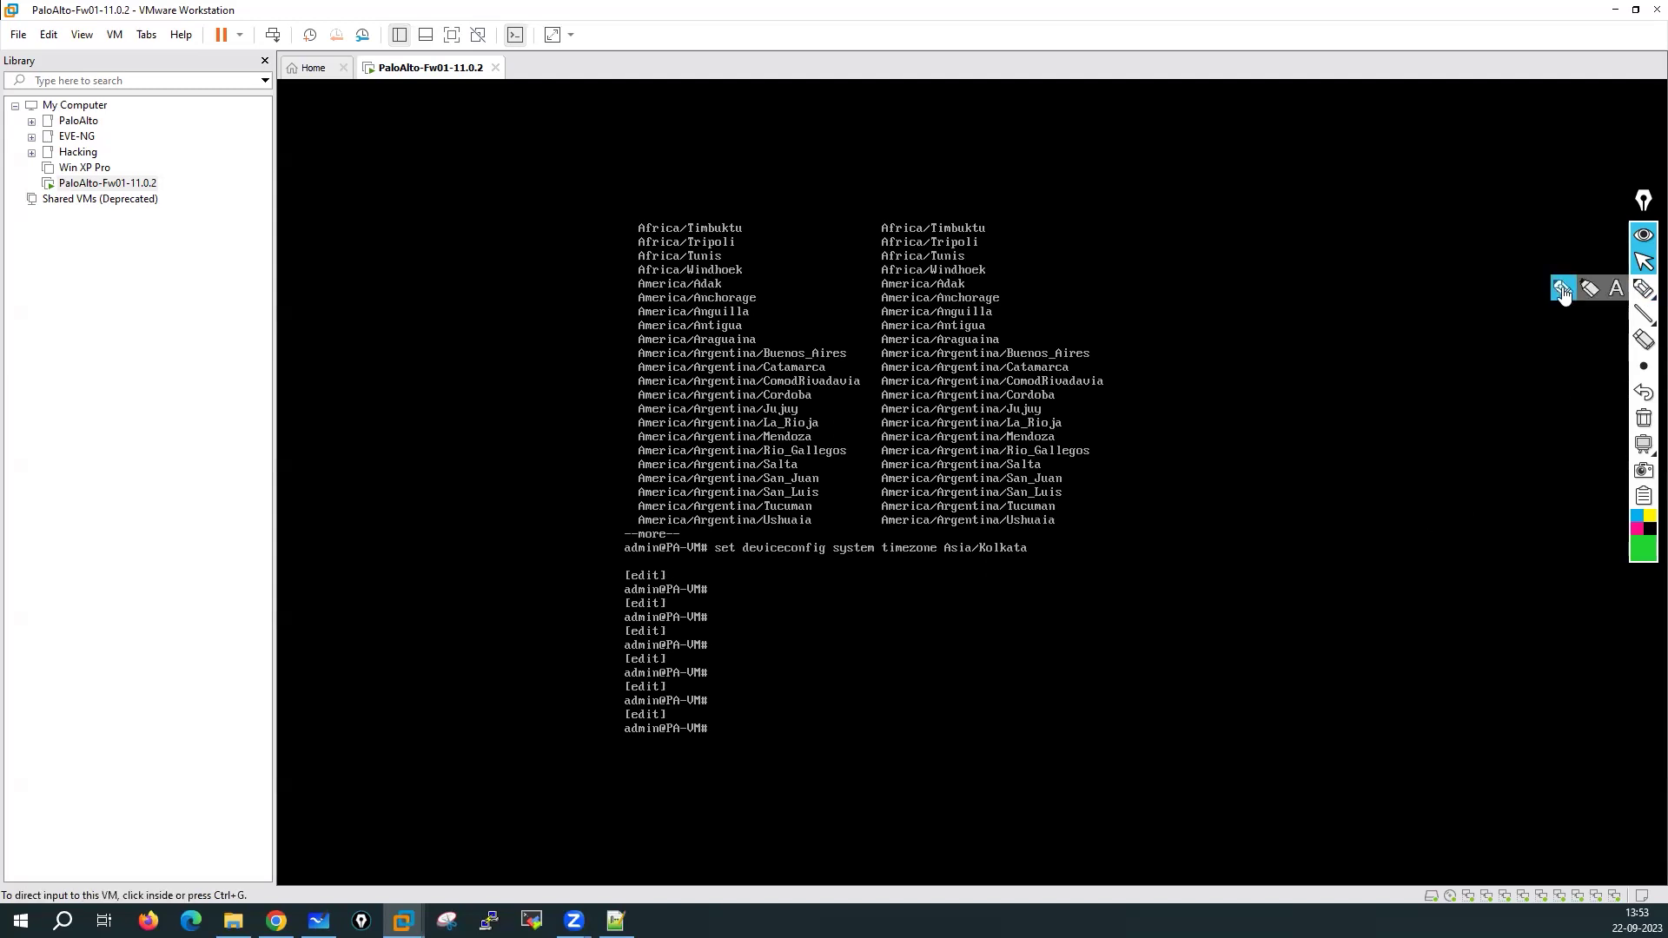
Handwrite and circle a green 'DHCP-client' note beside the console
left_click(1643, 288)
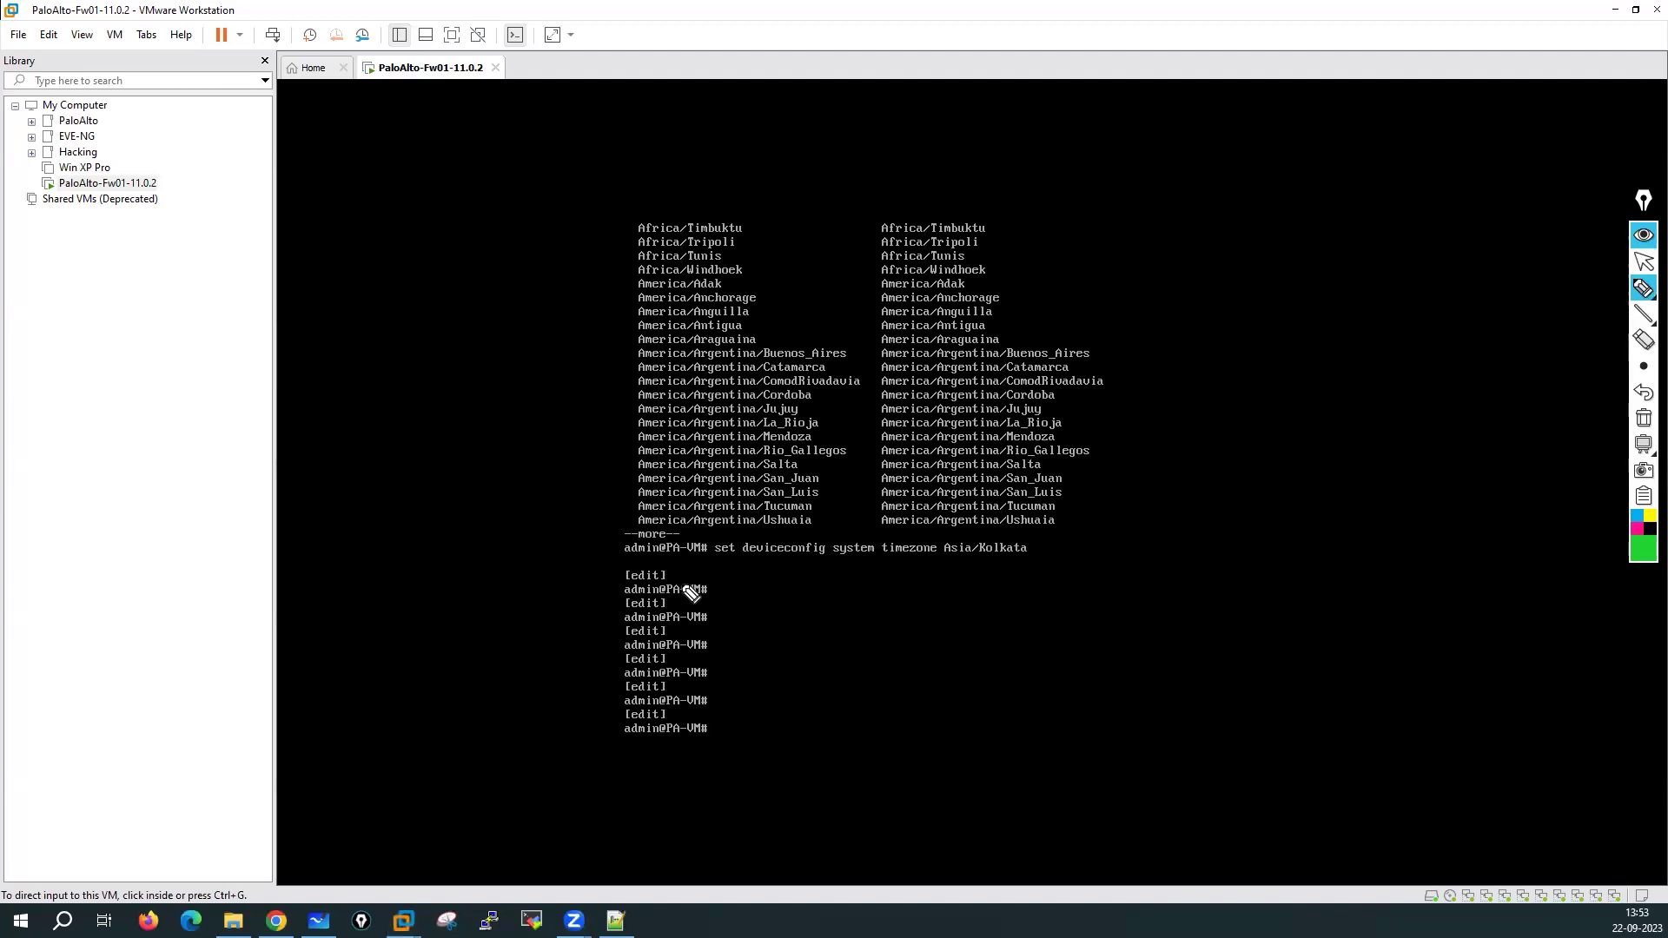
mouse_move(335, 398)
left_mouse_down()
mouse_move(437, 401)
mouse_move(421, 398)
left_mouse_up()
mouse_move(348, 456)
left_mouse_down()
mouse_move(348, 482)
mouse_move(477, 446)
mouse_move(532, 458)
left_mouse_up()
mouse_move(524, 377)
left_mouse_down()
mouse_move(460, 347)
mouse_move(357, 383)
left_mouse_up()
left_click_drag(302, 501, 496, 350)
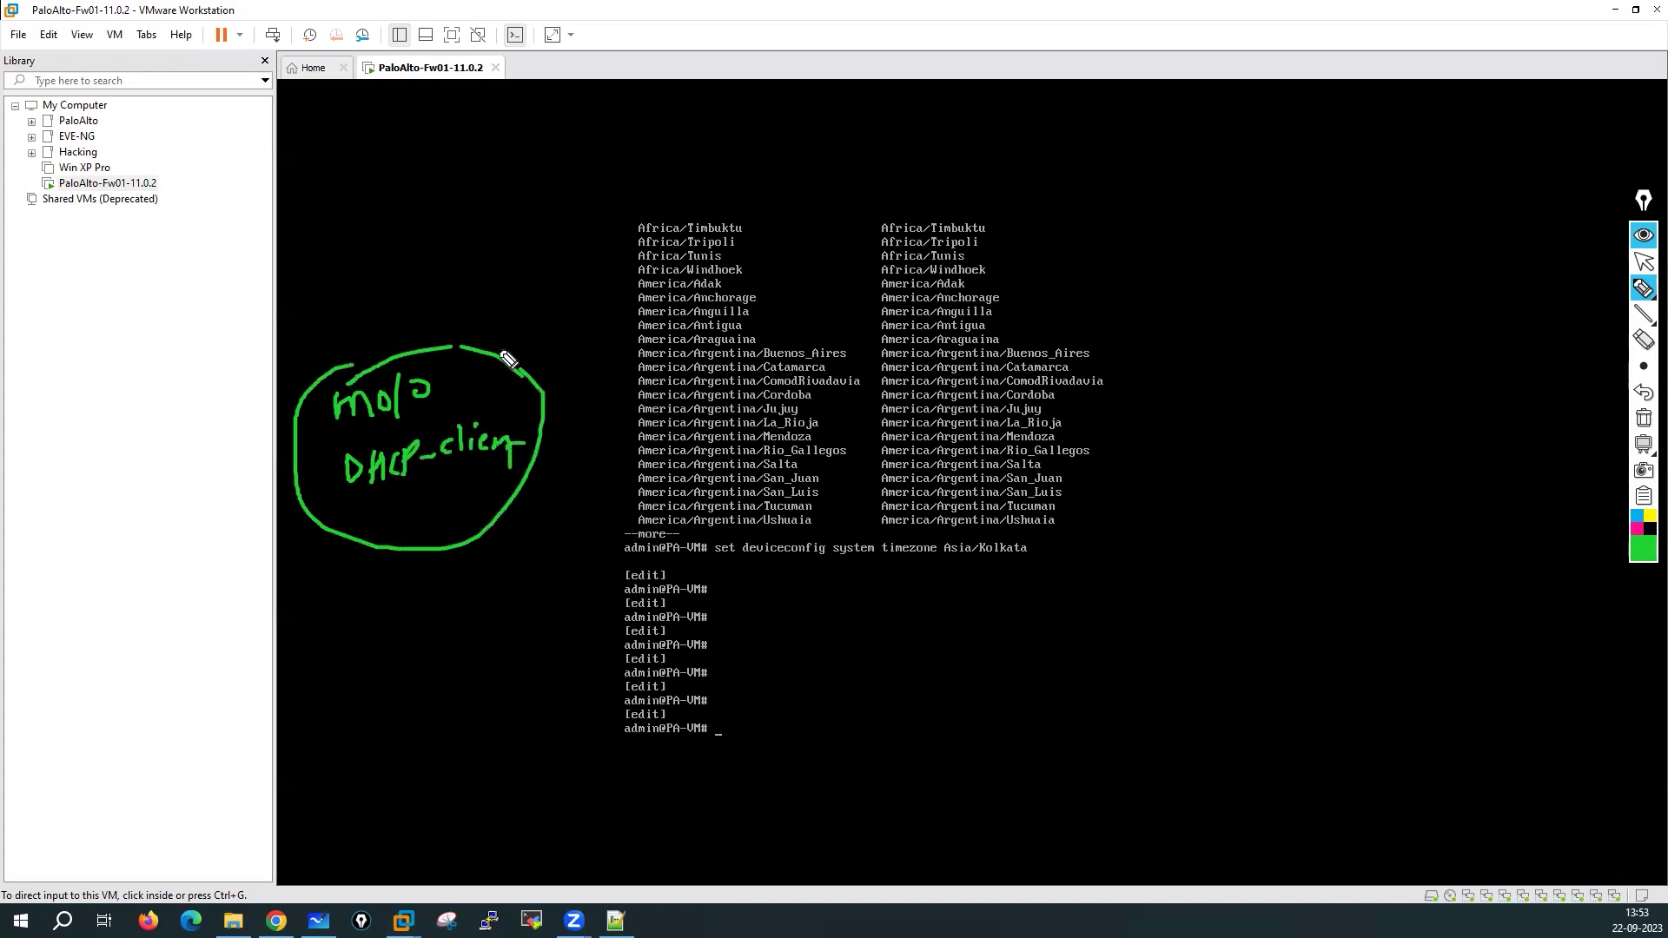
left_click_drag(422, 490, 489, 475)
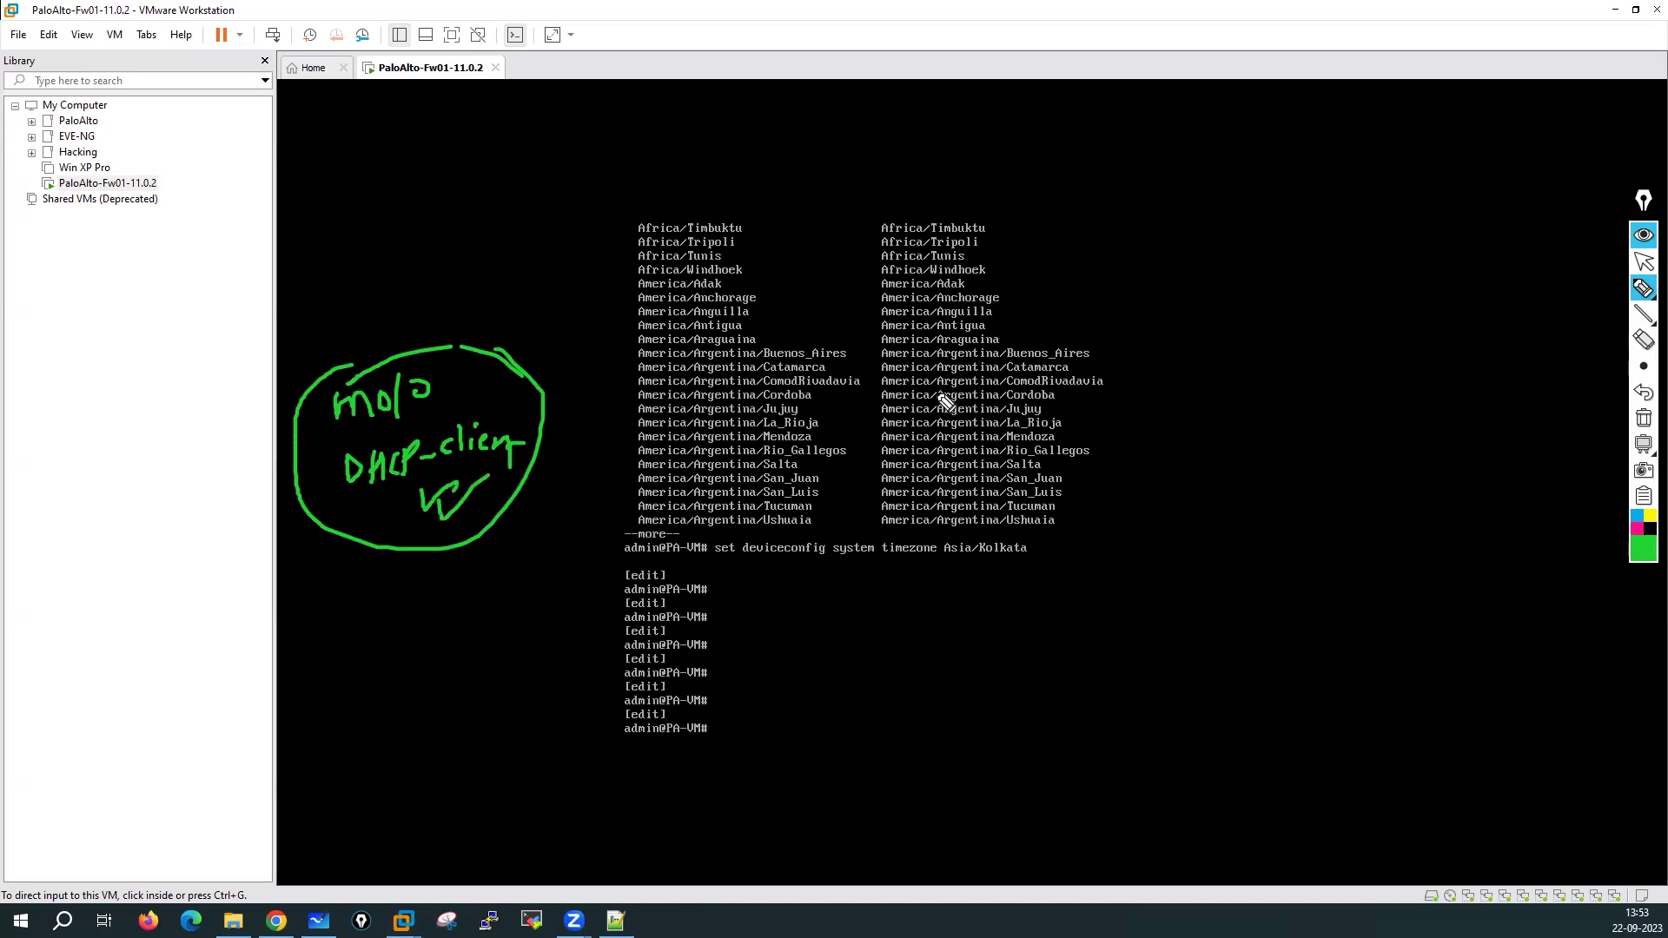
left_click(1642, 260)
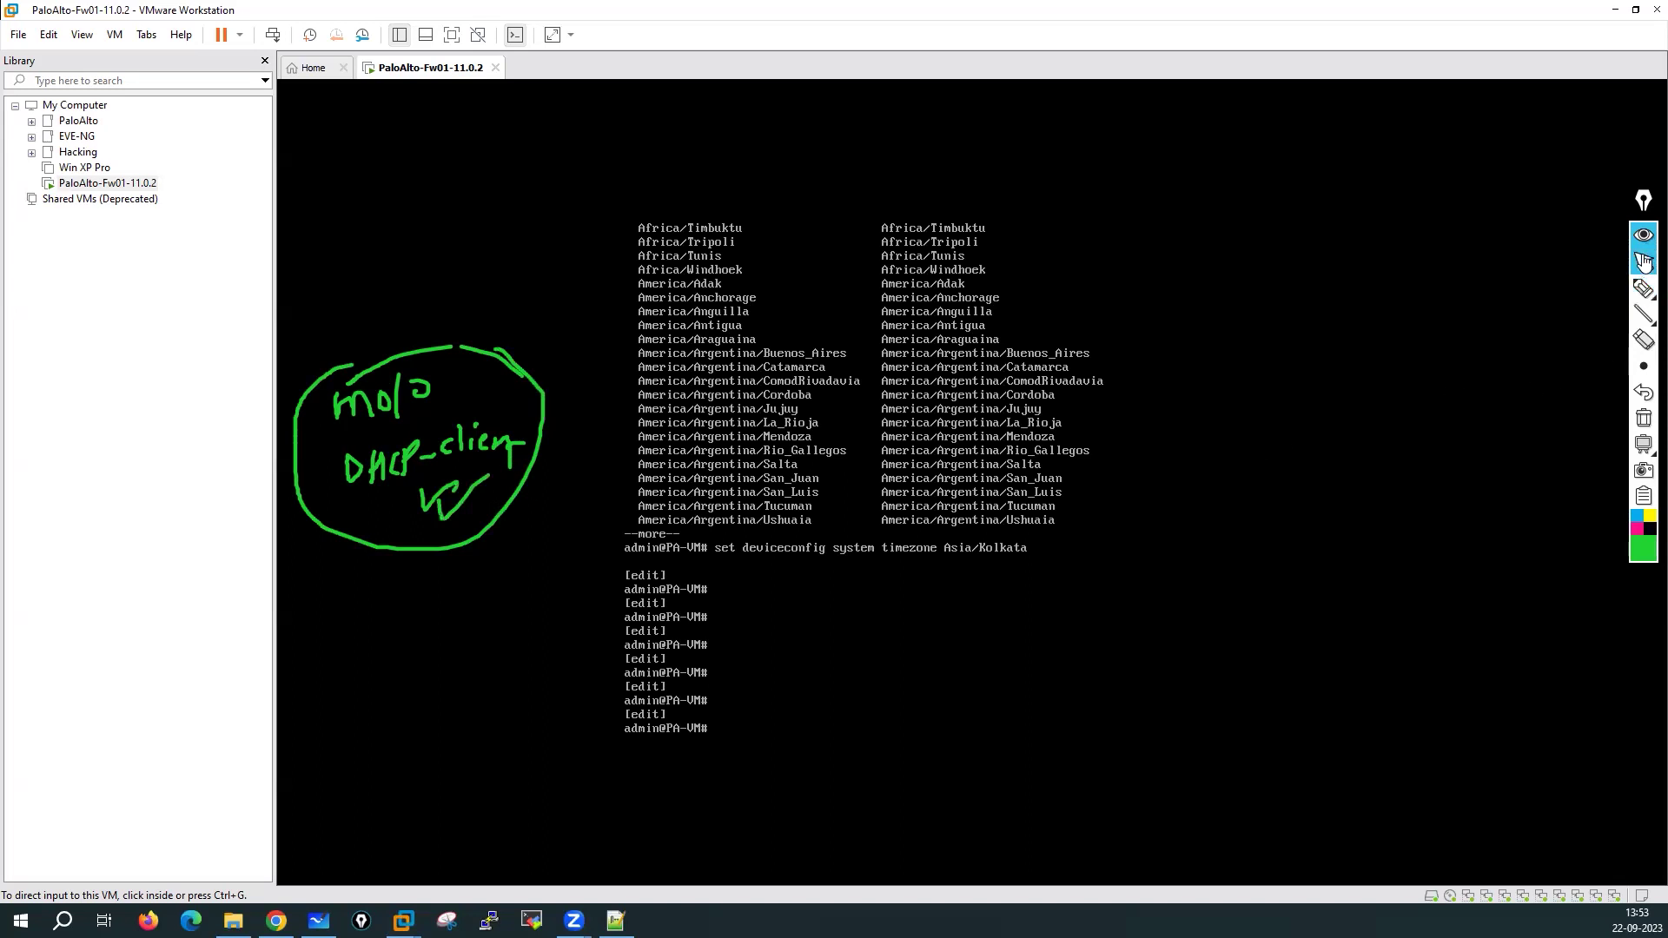
Set the management address type to static with 'set deviceconfig system type static'
left_click(886, 672)
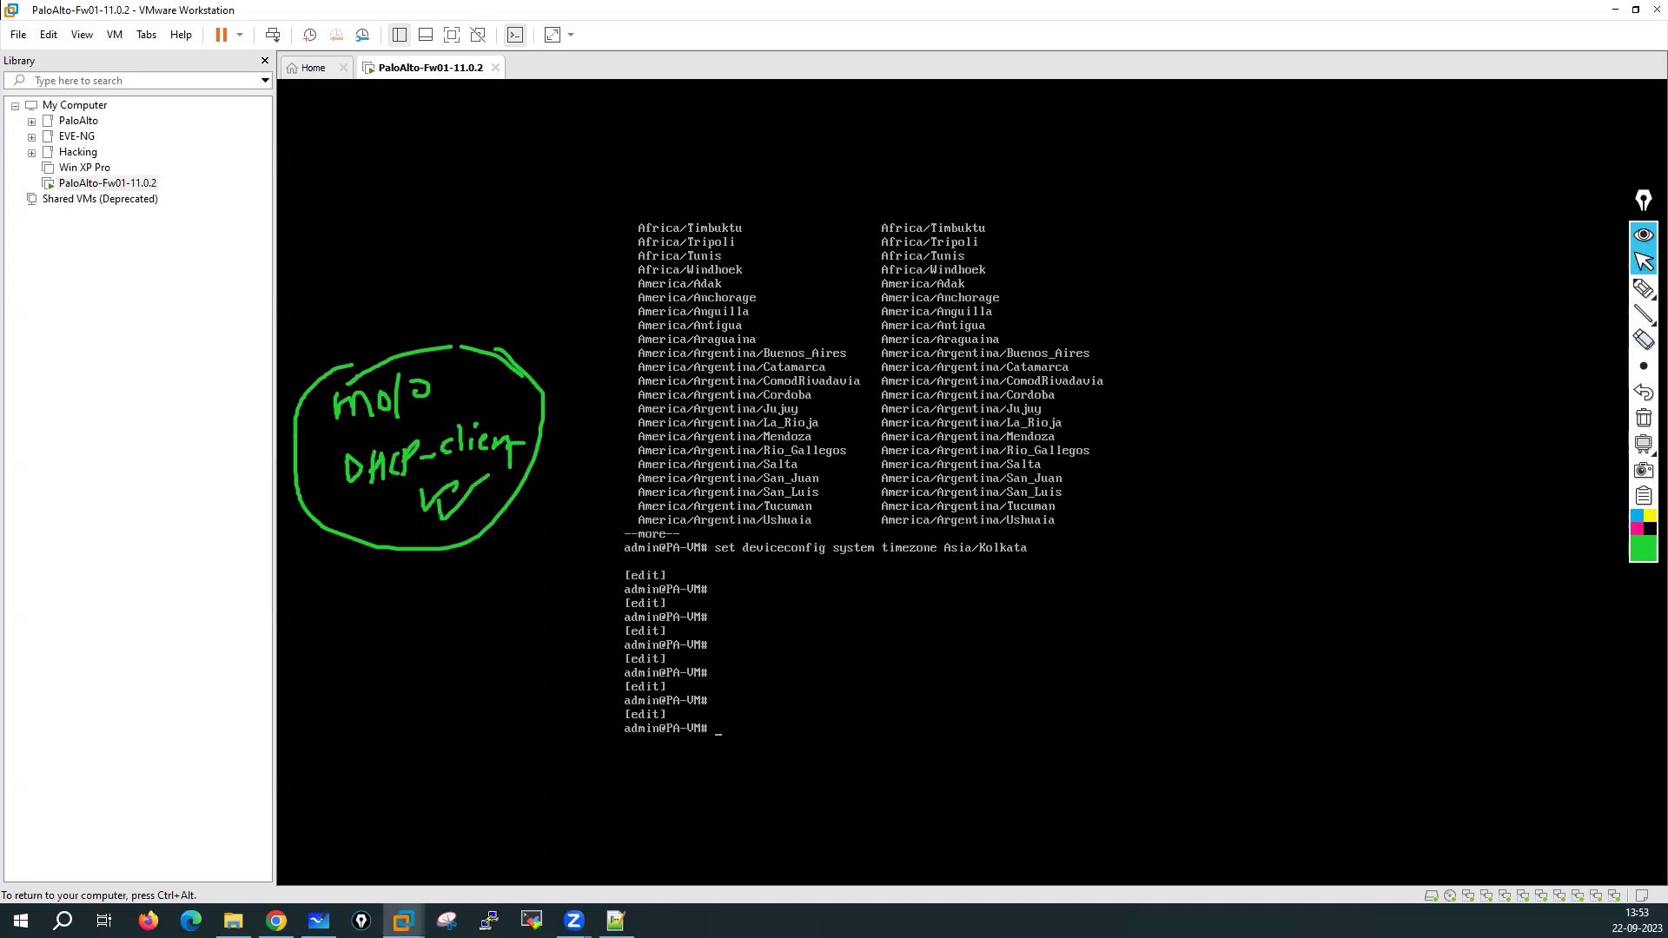
type("set device")
key("Tab")
type("system type")
key("question")
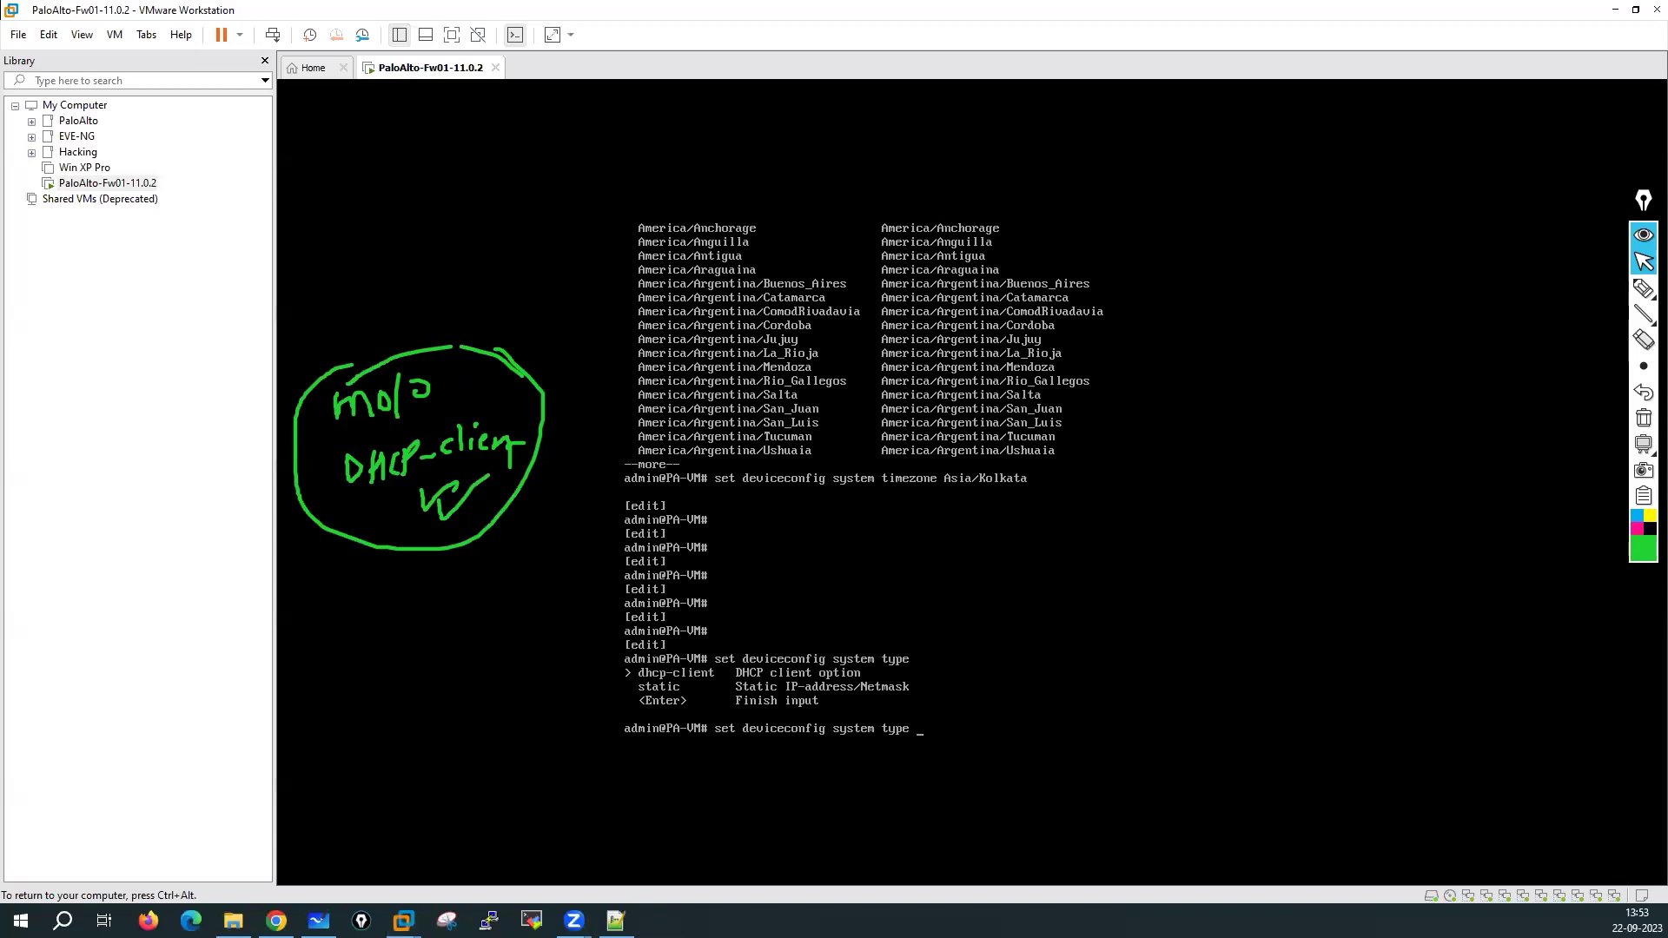
type("static")
key("Return")
key("Return")
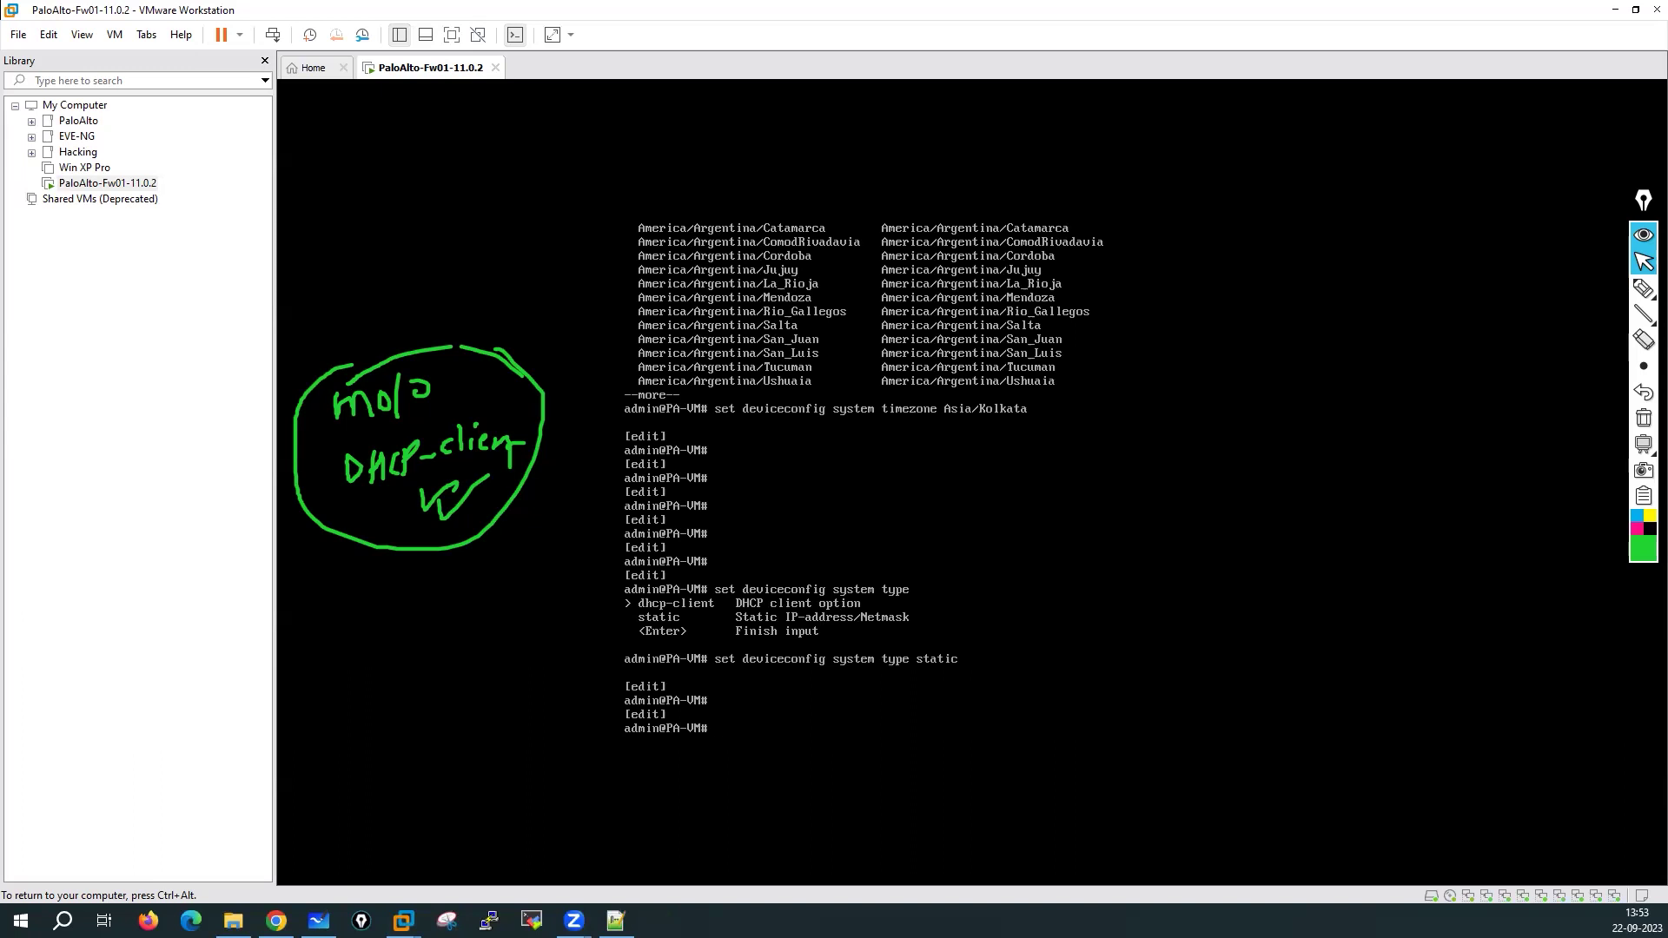
key("ctrl+alt")
Circle the VM's network indicator and handwrite the NAT subnet 192.168. beside it
mouse_move(1644, 288)
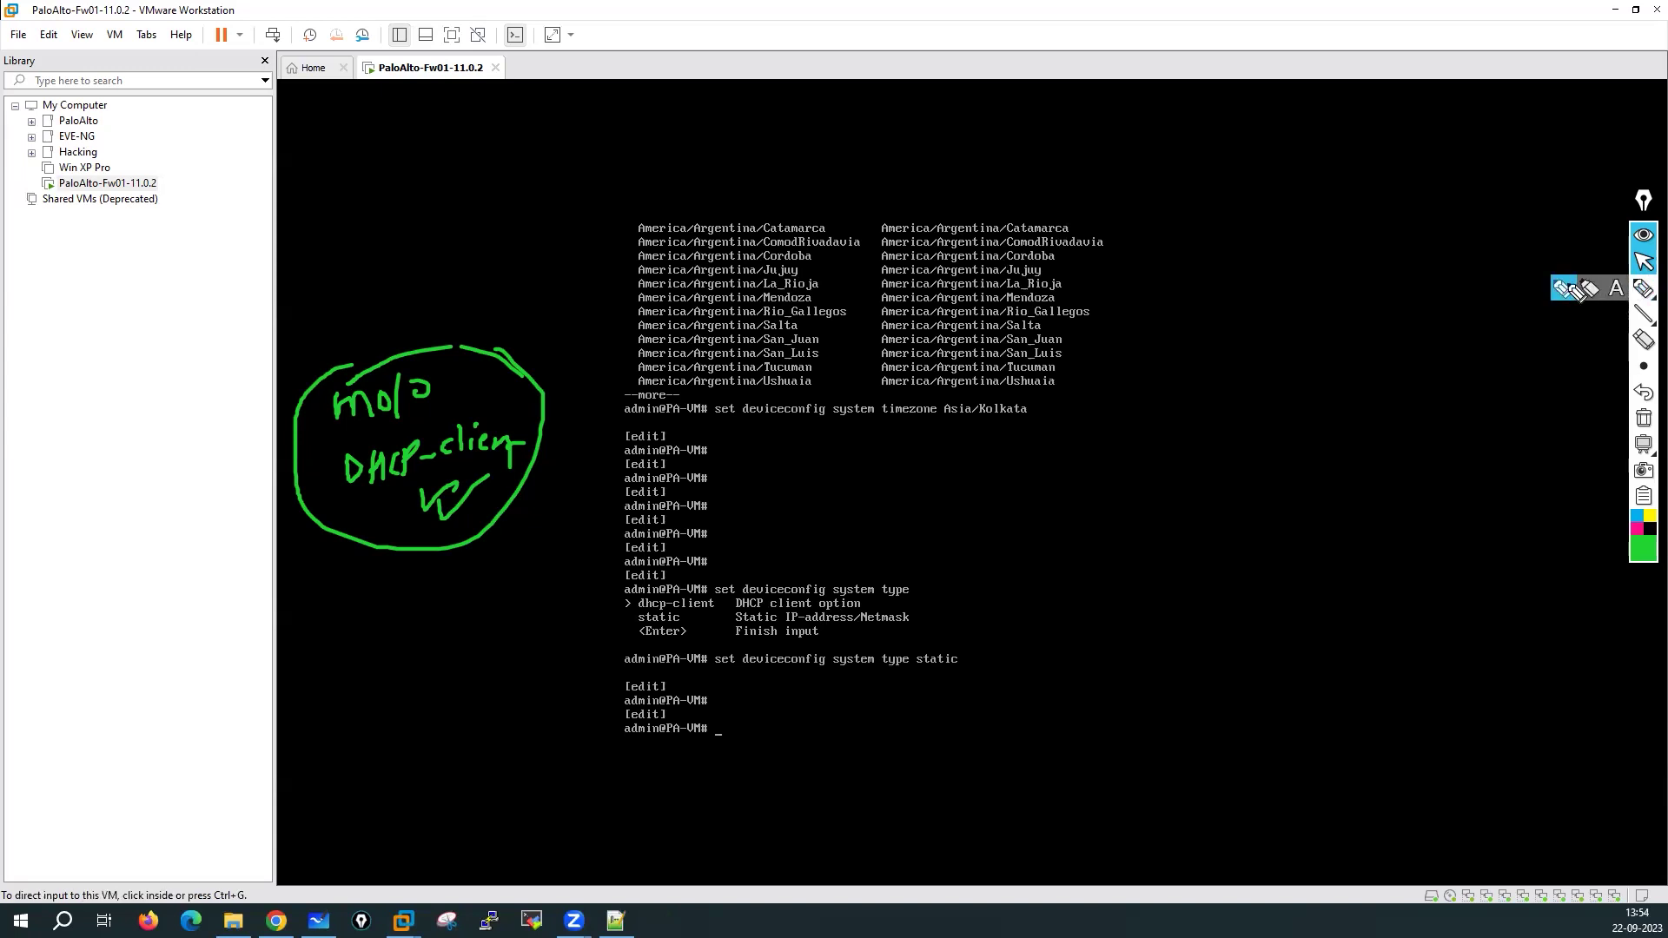
left_click(1579, 291)
mouse_move(1466, 872)
left_mouse_down()
mouse_move(1484, 887)
mouse_move(1452, 908)
mouse_move(1473, 908)
left_mouse_up()
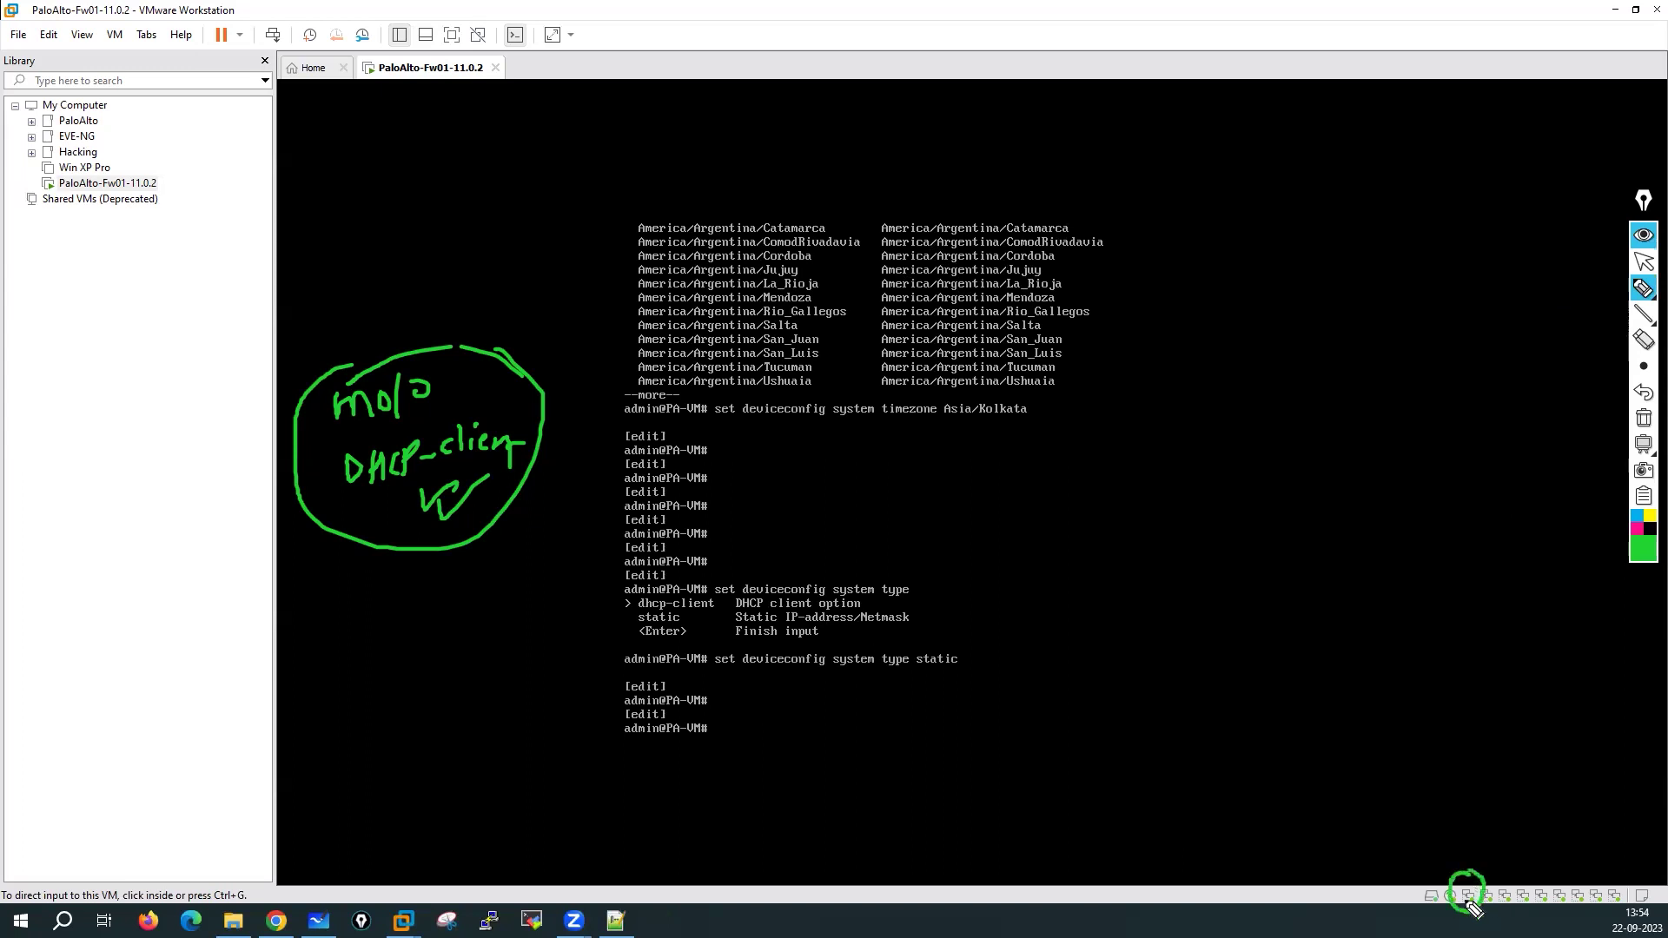
mouse_move(1445, 782)
left_mouse_down()
mouse_move(1445, 810)
mouse_move(1476, 775)
mouse_move(1534, 772)
mouse_move(1520, 816)
left_mouse_up()
mouse_move(1389, 682)
left_mouse_down()
mouse_move(1416, 721)
mouse_move(1499, 683)
mouse_move(1555, 714)
mouse_move(1605, 691)
mouse_move(1650, 708)
left_mouse_up()
left_click(1518, 694)
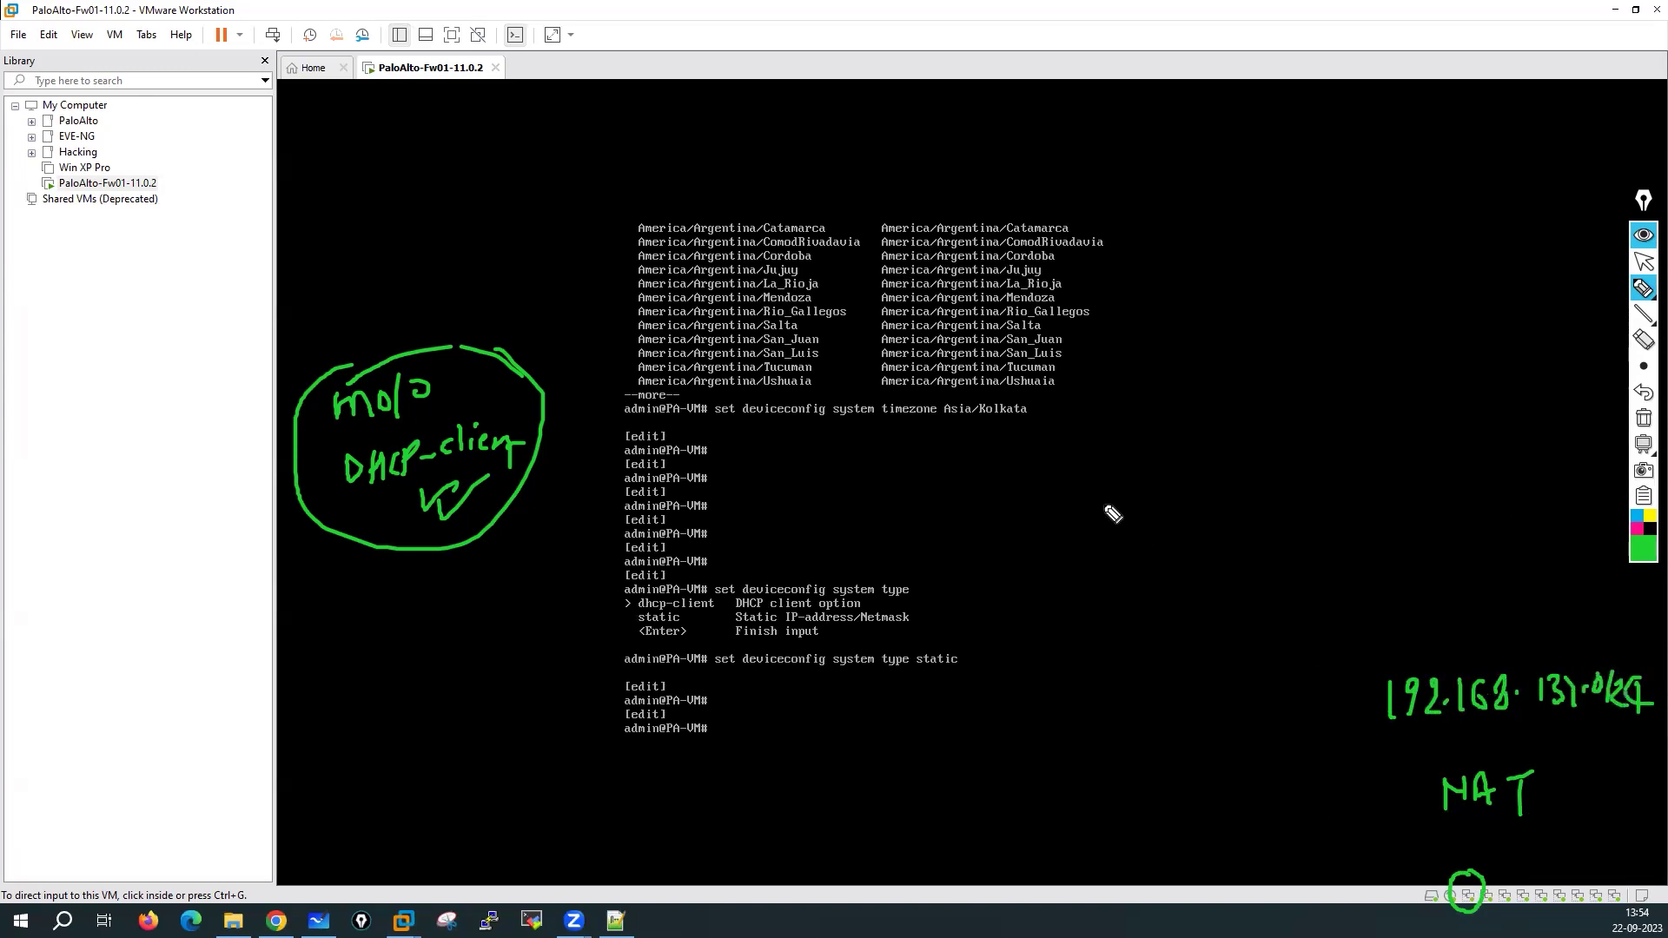
Write IP 192.168.137.23, netmask 255.255.255.0 and gateway 192.168.137.2 in green
mouse_move(1228, 199)
left_mouse_down()
mouse_move(1226, 236)
mouse_move(1281, 208)
mouse_move(1300, 227)
mouse_move(1400, 208)
mouse_move(1411, 182)
mouse_move(1438, 190)
mouse_move(1436, 214)
left_mouse_up()
left_click(1452, 206)
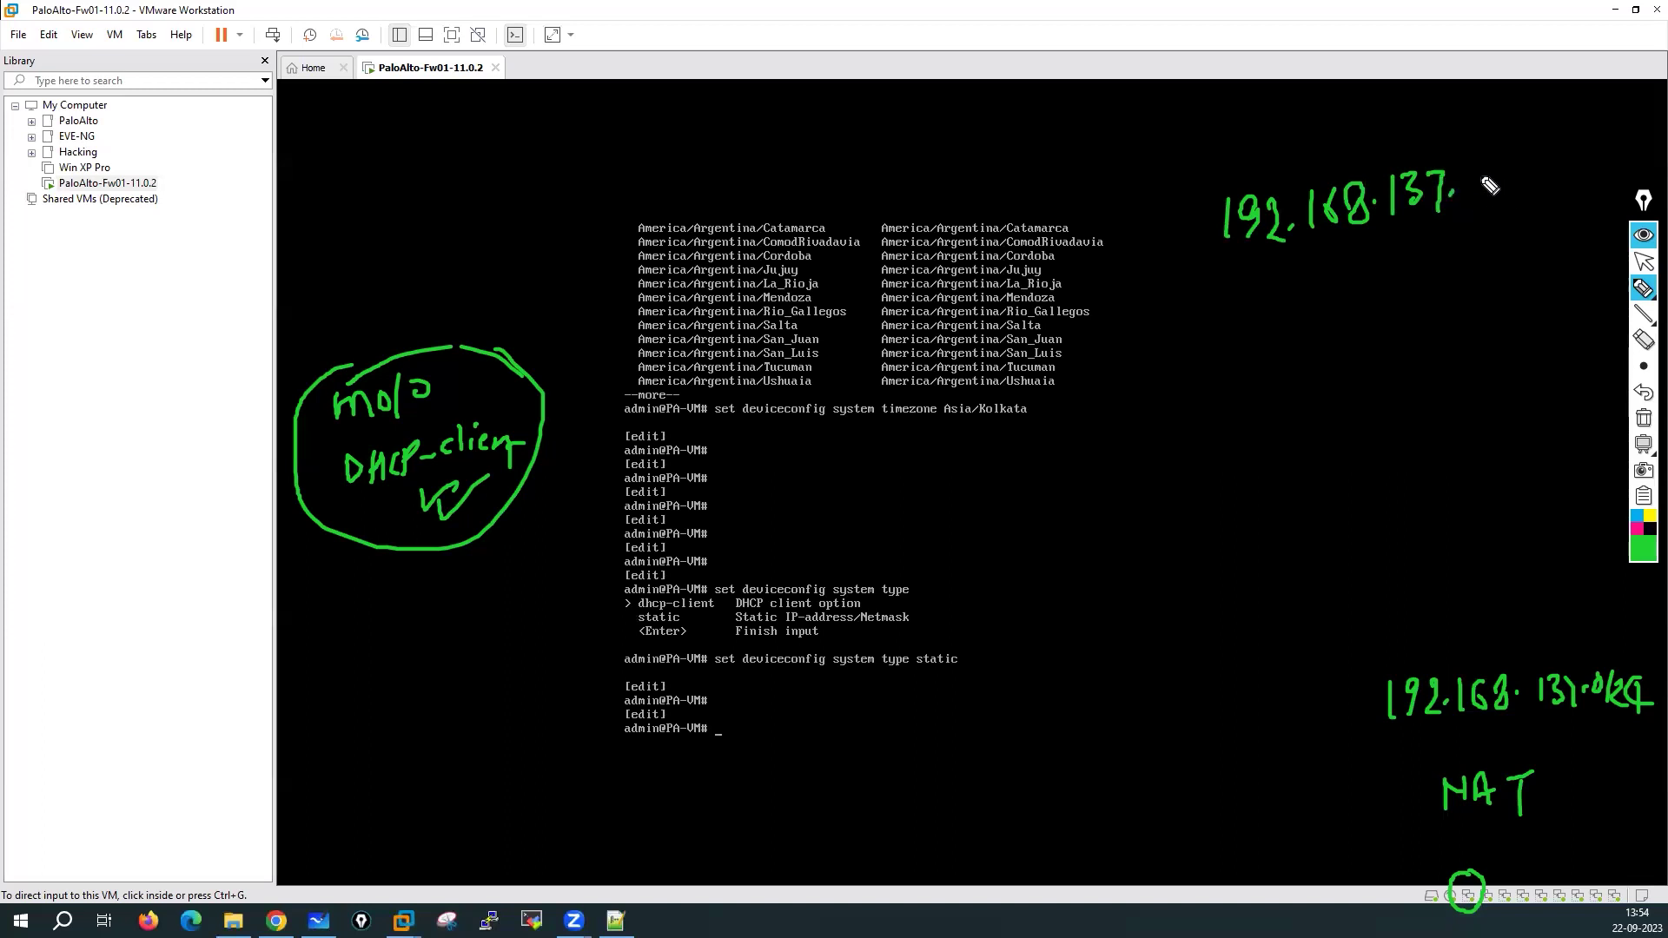
left_click_drag(1472, 185, 1491, 201)
mouse_move(1500, 163)
left_mouse_down()
mouse_move(1504, 201)
mouse_move(1532, 207)
left_mouse_up()
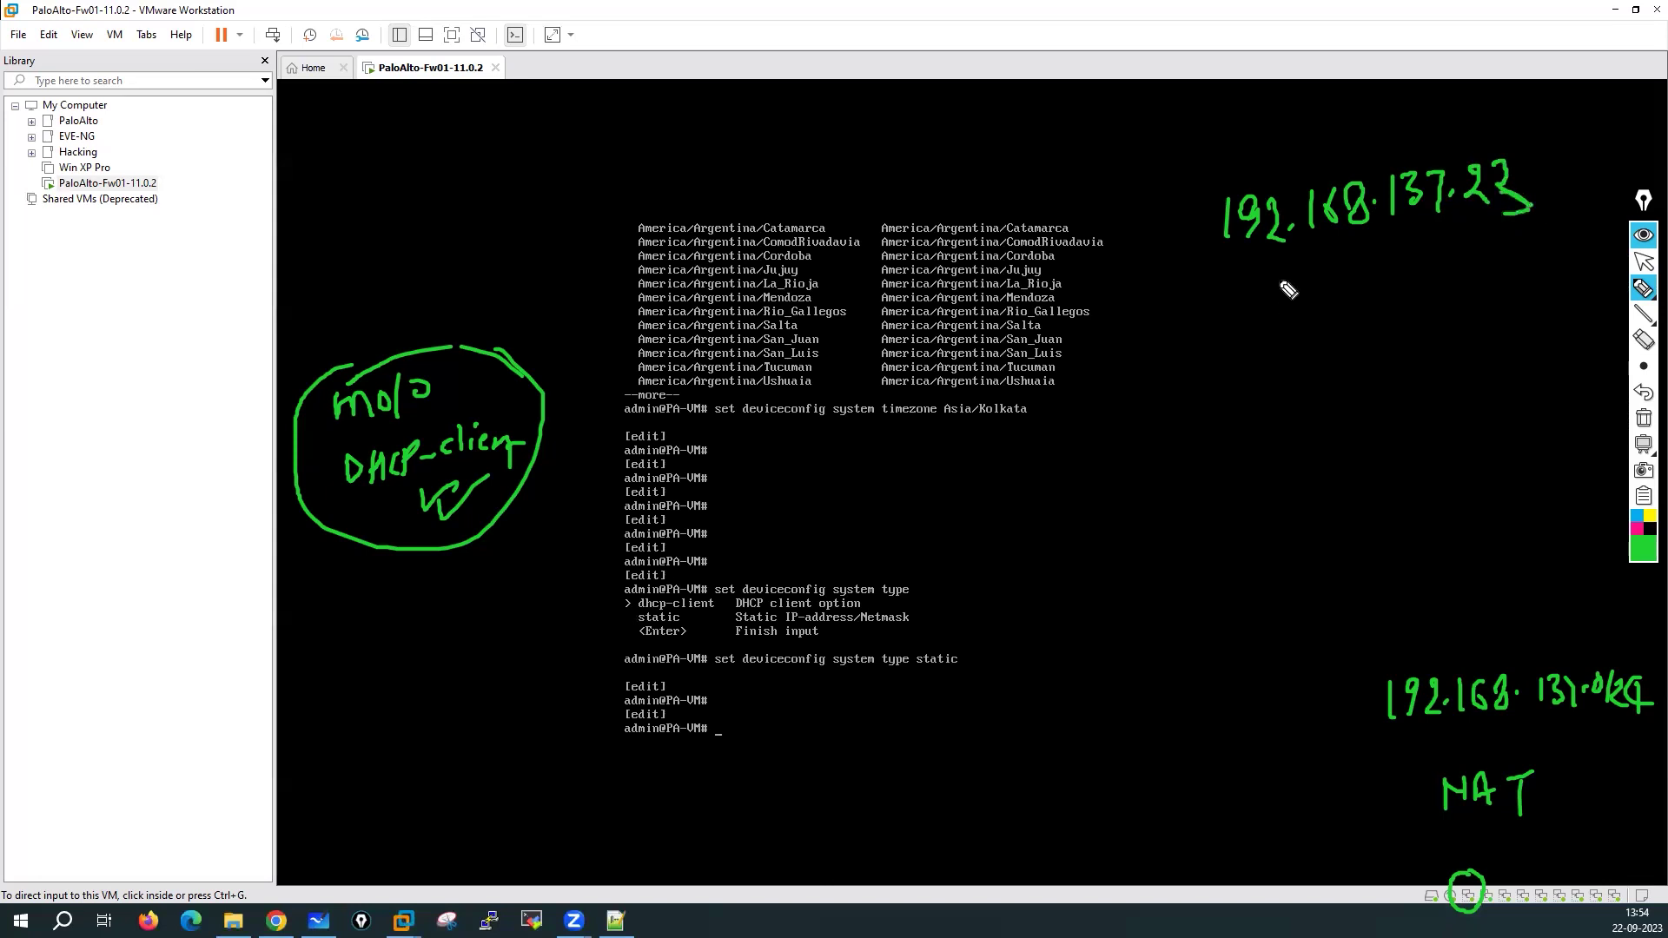
mouse_move(1236, 274)
left_mouse_down()
mouse_move(1267, 303)
mouse_move(1478, 251)
left_mouse_up()
mouse_move(1255, 324)
left_mouse_down()
mouse_move(1253, 355)
mouse_move(1512, 323)
left_mouse_up()
left_click(1322, 342)
left_click(1400, 332)
left_click(1479, 322)
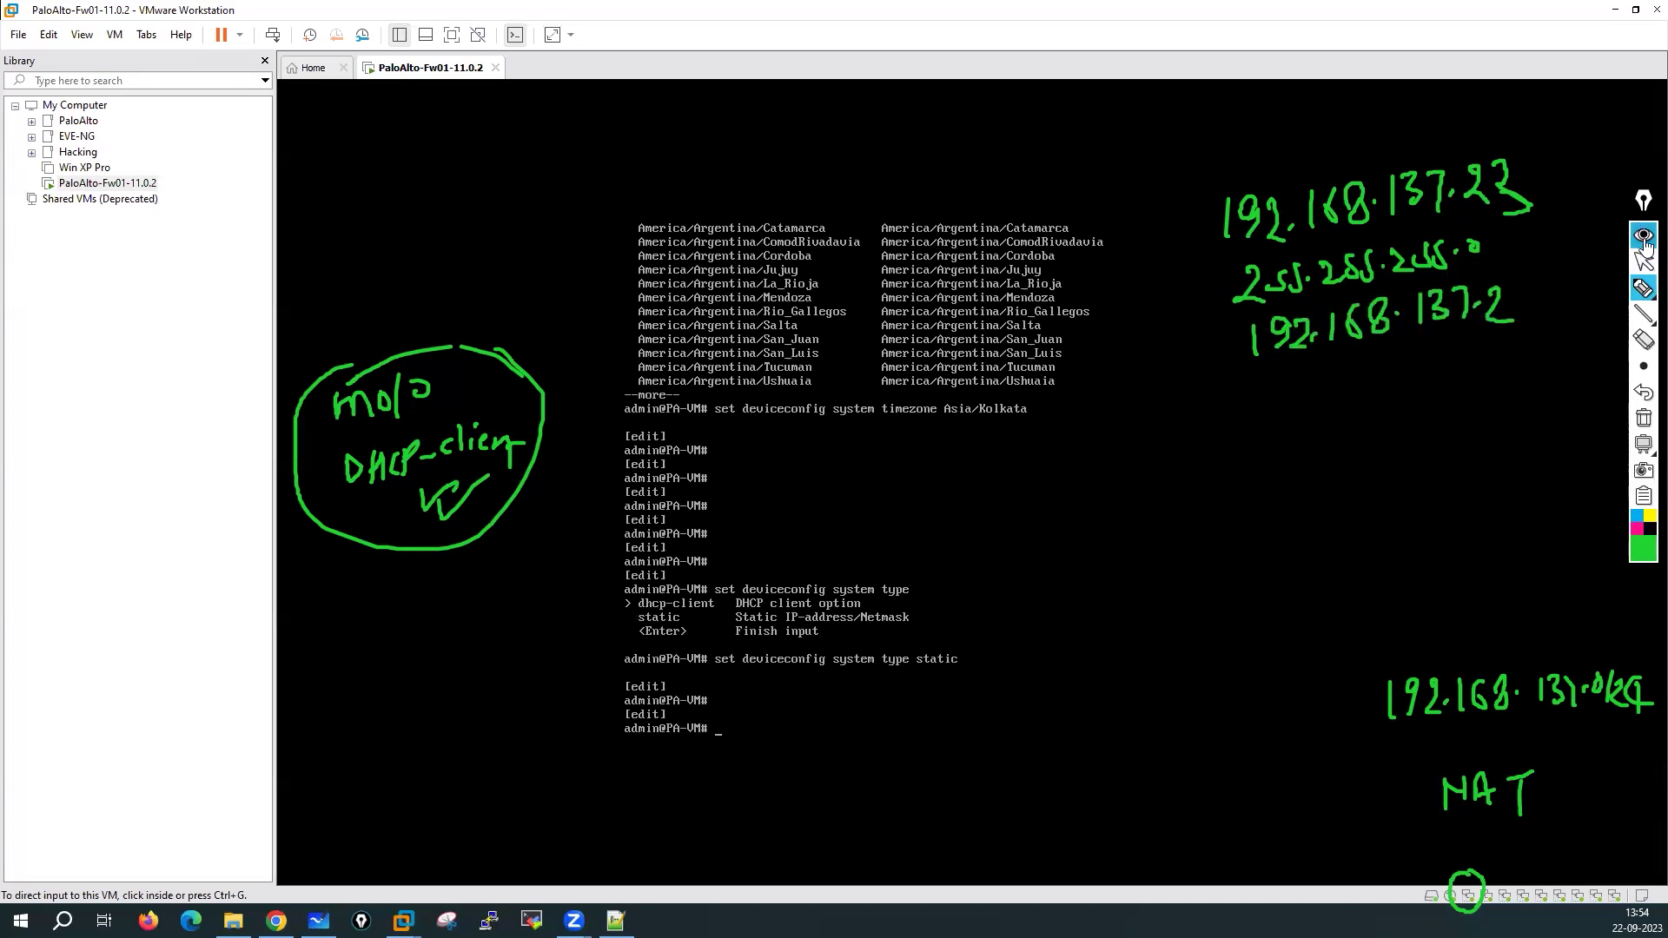
Leave drawing mode, release input from the VM, and narrow the library panel
left_click(1644, 263)
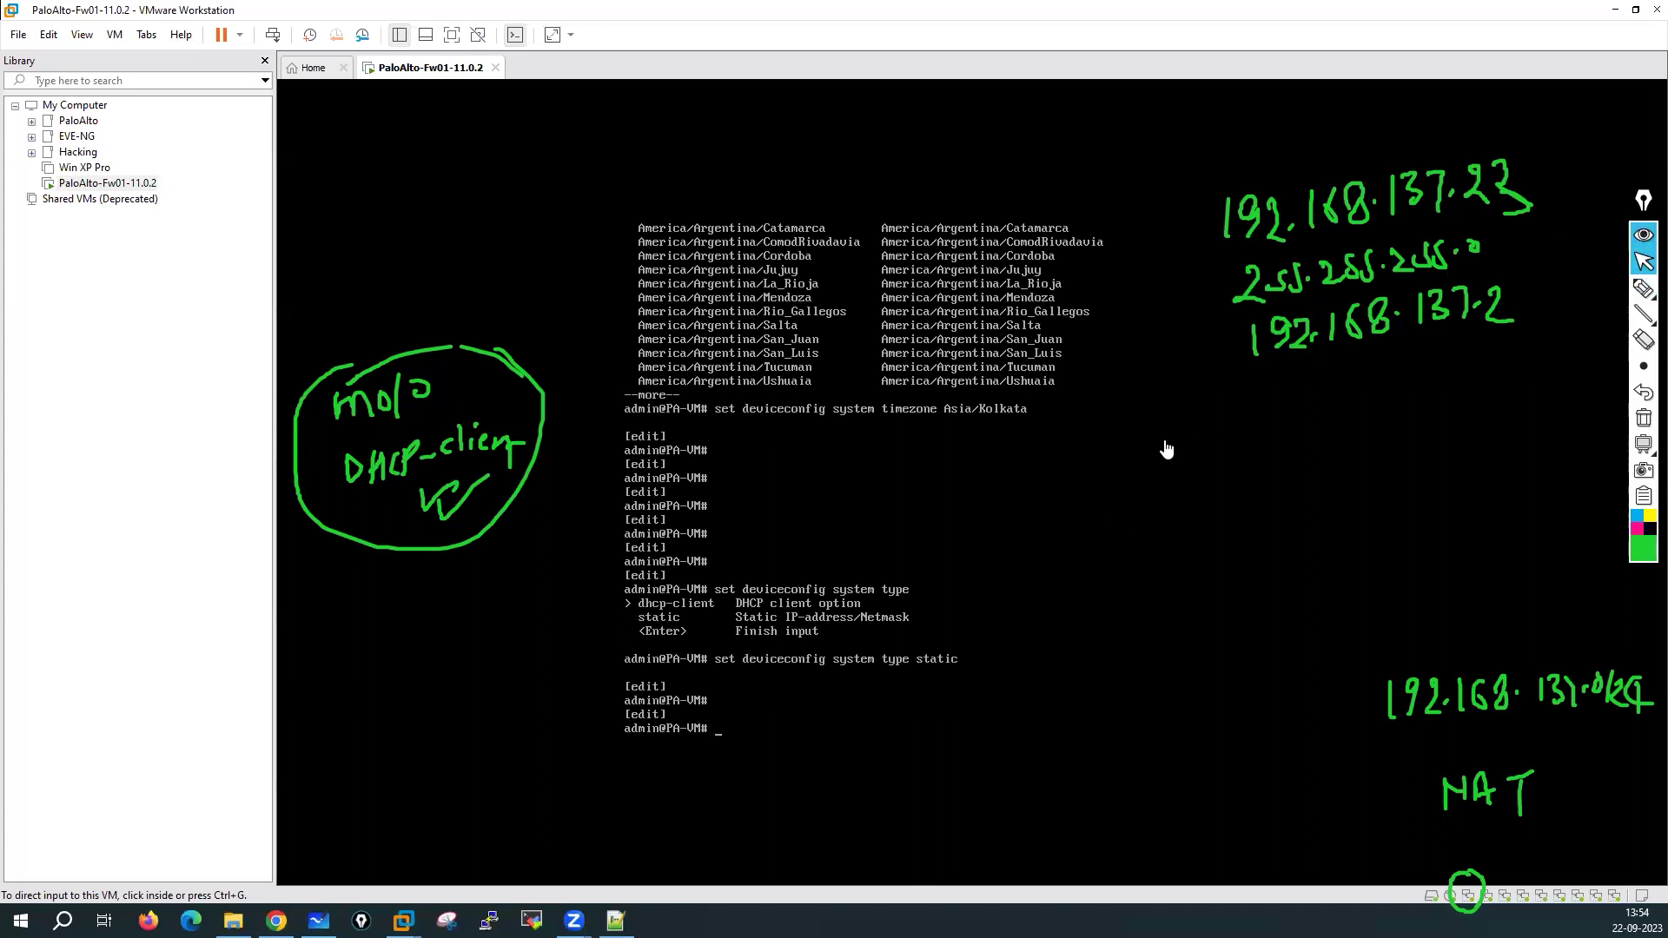
left_click(835, 708)
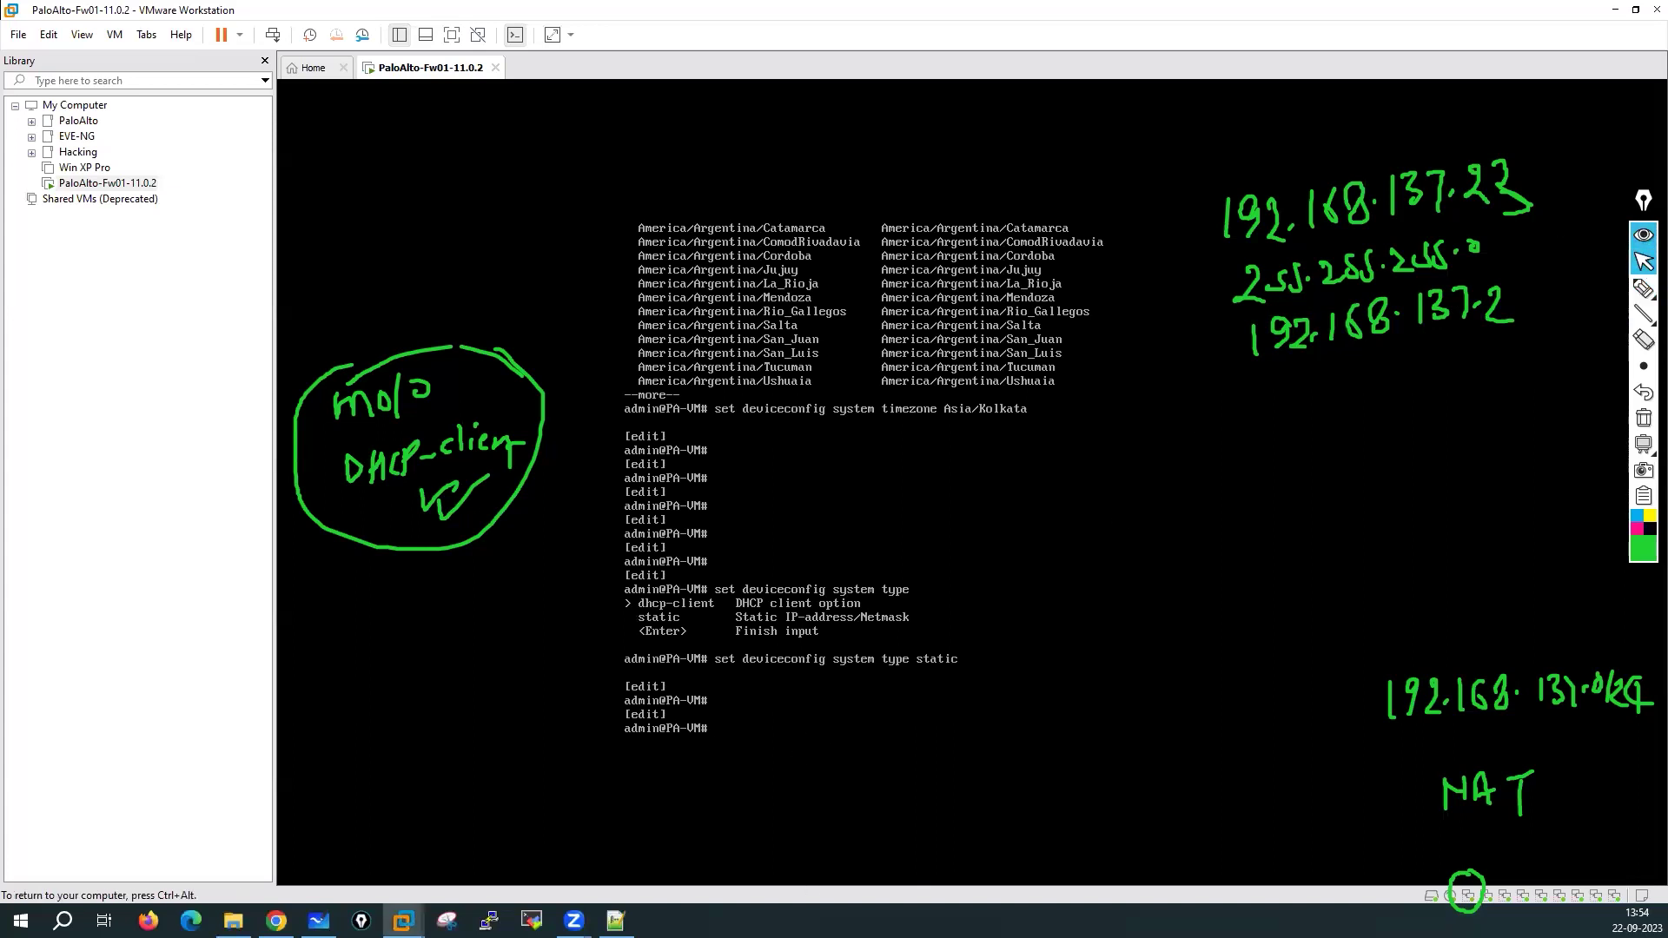
key("ctrl+alt")
left_click_drag(275, 149, 171, 149)
Set the firewall management IP address to 192.168.137.23
left_click(464, 217)
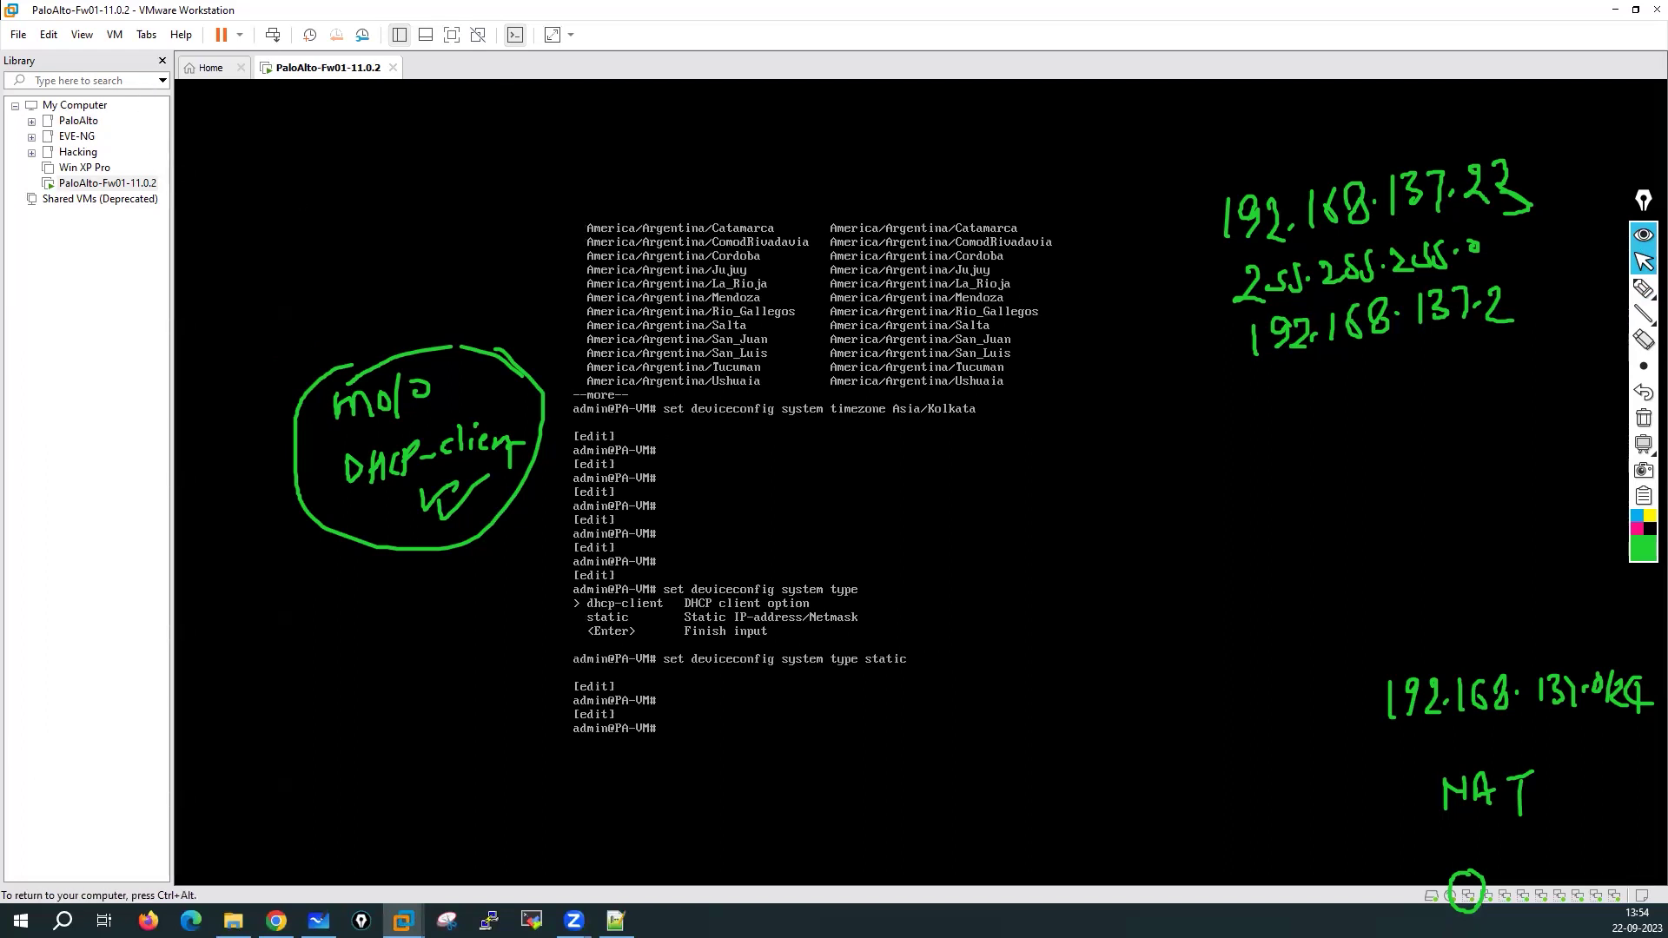
type("set devicec")
key("Tab")
type("sys")
key("Tab")
type("ip")
key("Tab")
type("-add")
key("Tab")
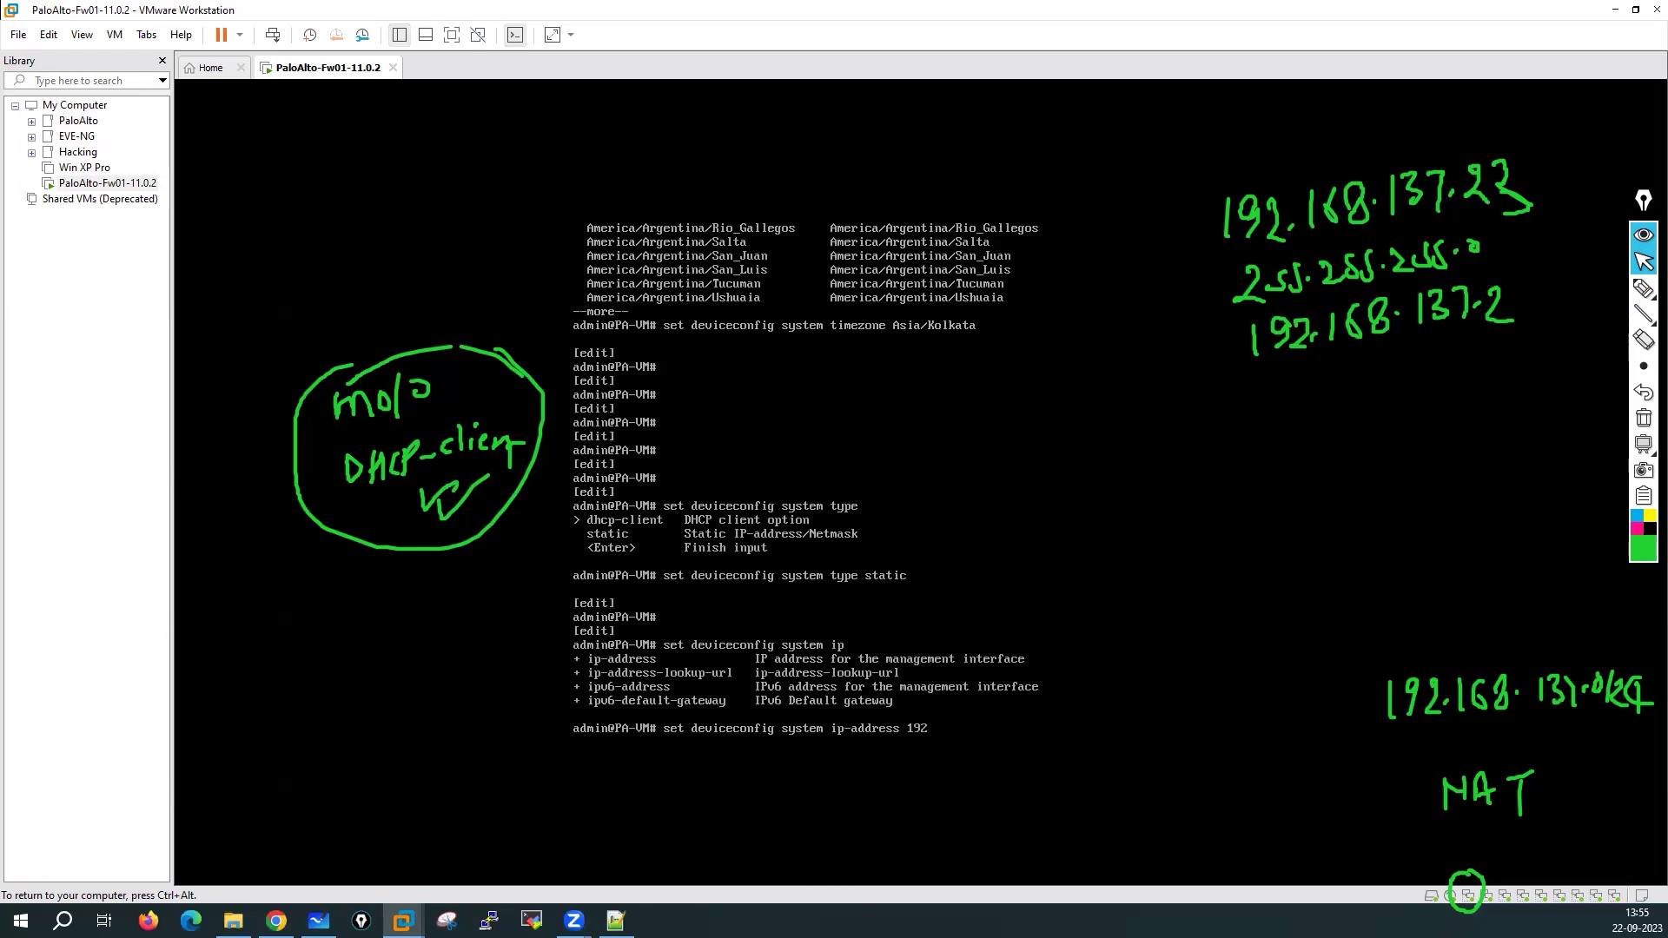
type("192.168.137.23")
key("Return")
Set the management netmask to 255.255.255.0 after dismissing a low-battery notification
key("Up")
key("BackSpace")
key("BackSpace")
key("BackSpace")
key("BackSpace")
key("BackSpace")
key("BackSpace")
key("BackSpace")
key("BackSpace")
key("BackSpace")
key("BackSpace")
key("BackSpace")
key("BackSpace")
key("BackSpace")
key("BackSpace")
key("BackSpace")
key("BackSpace")
key("BackSpace")
key("BackSpace")
key("BackSpace")
key("BackSpace")
key("BackSpace")
type("n")
key("ctrl+alt")
left_click(1073, 495)
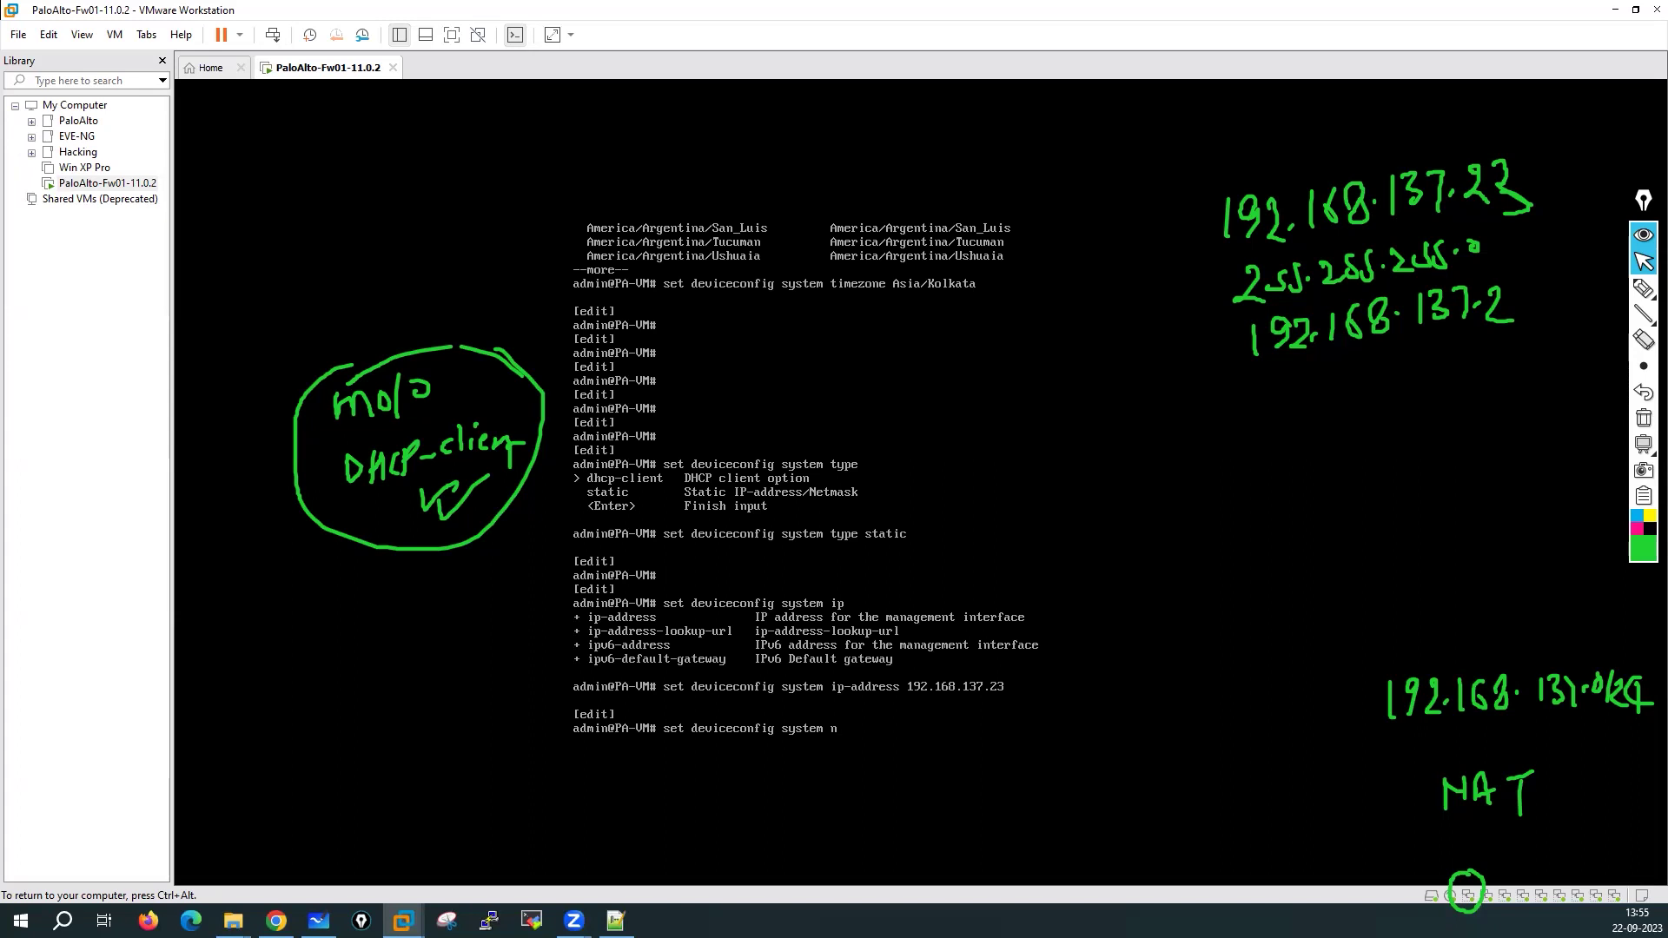
key("ctrl+alt")
key("ctrl+g")
type("255.255.255.0")
key("Return")
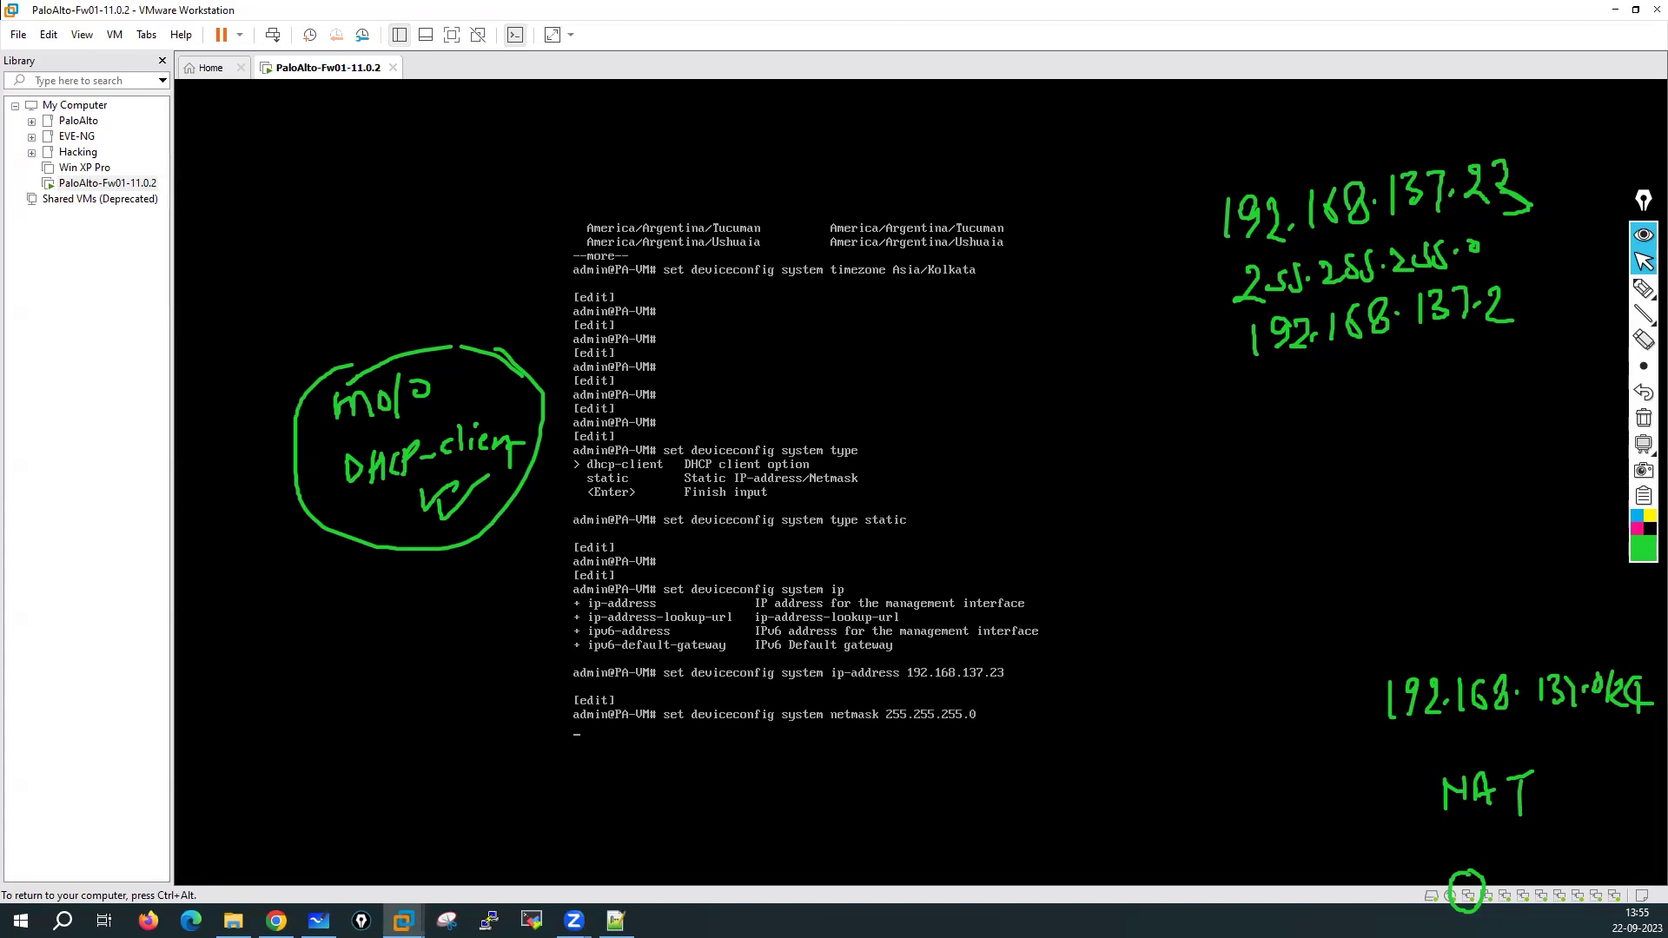
Set the management default gateway to 192.168.137.2
key("Up")
key("BackSpace")
key("BackSpace")
key("BackSpace")
key("BackSpace")
key("BackSpace")
key("BackSpace")
key("BackSpace")
key("BackSpace")
key("BackSpace")
key("BackSpace")
key("BackSpace")
key("BackSpace")
key("BackSpace")
key("BackSpace")
key("BackSpace")
key("BackSpace")
key("BackSpace")
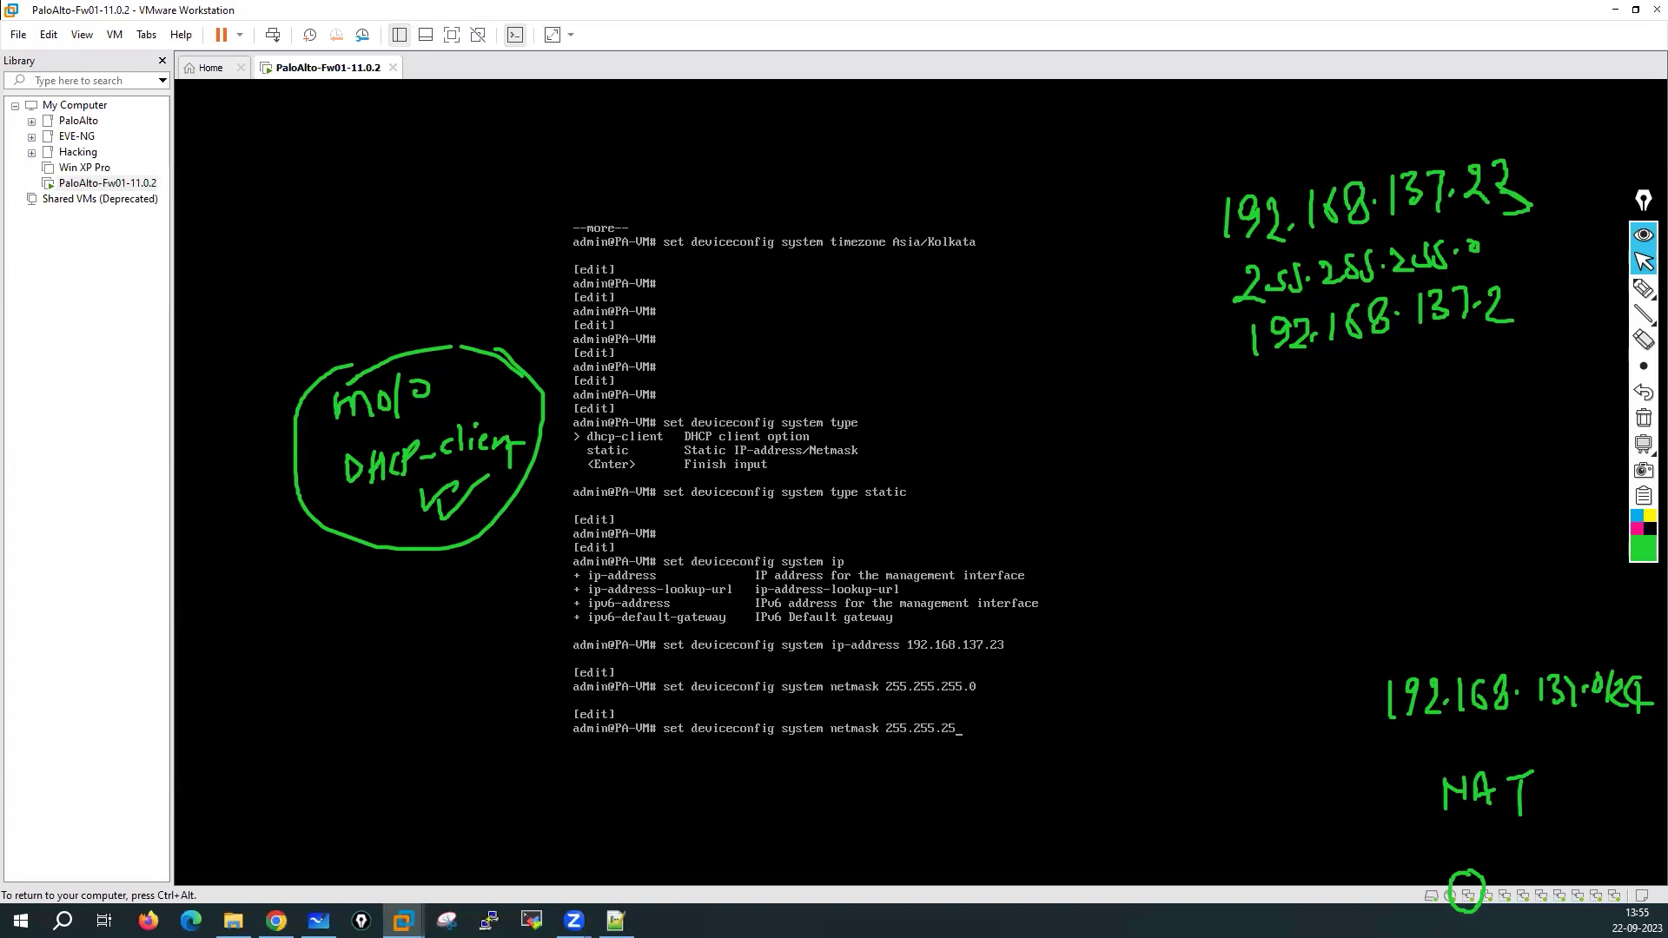
key("BackSpace")
key("BackSpace")
key("BackSpace")
type("defa")
key("Tab")
type("192.61")
type("137.2")
key("Return")
key("Return")
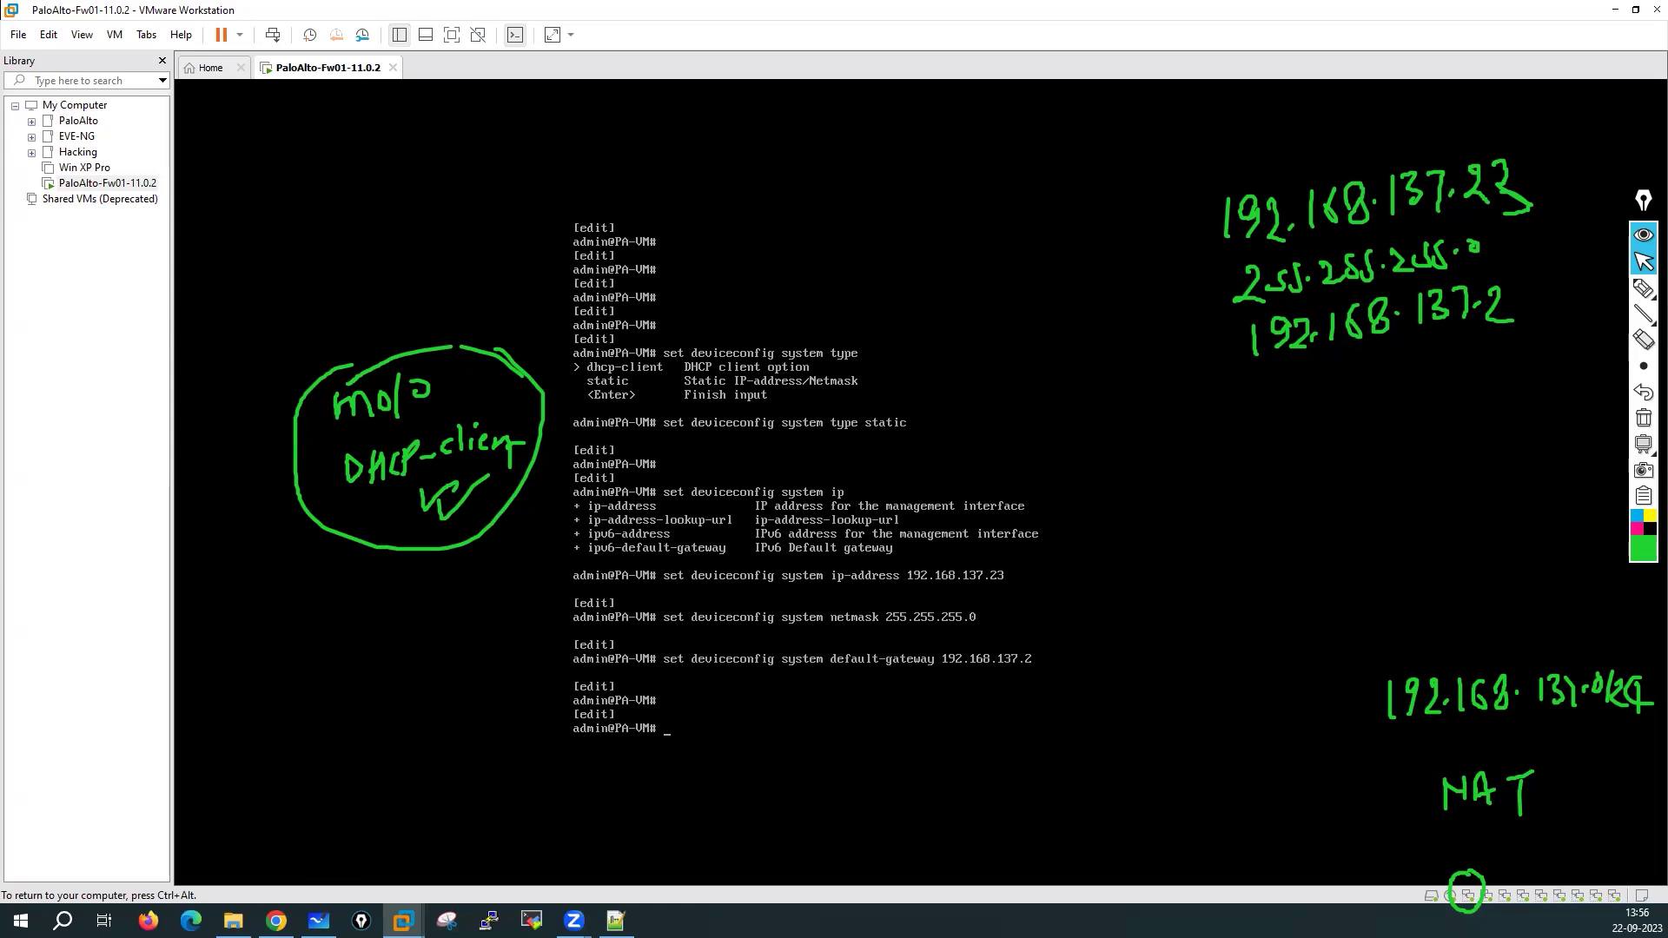
Apply one combined command with IP, netmask, gateway 192.168.137.2 and DNS 8.8.8.8/4.2.2.2
type("set deviceconfig system ip-address 1")
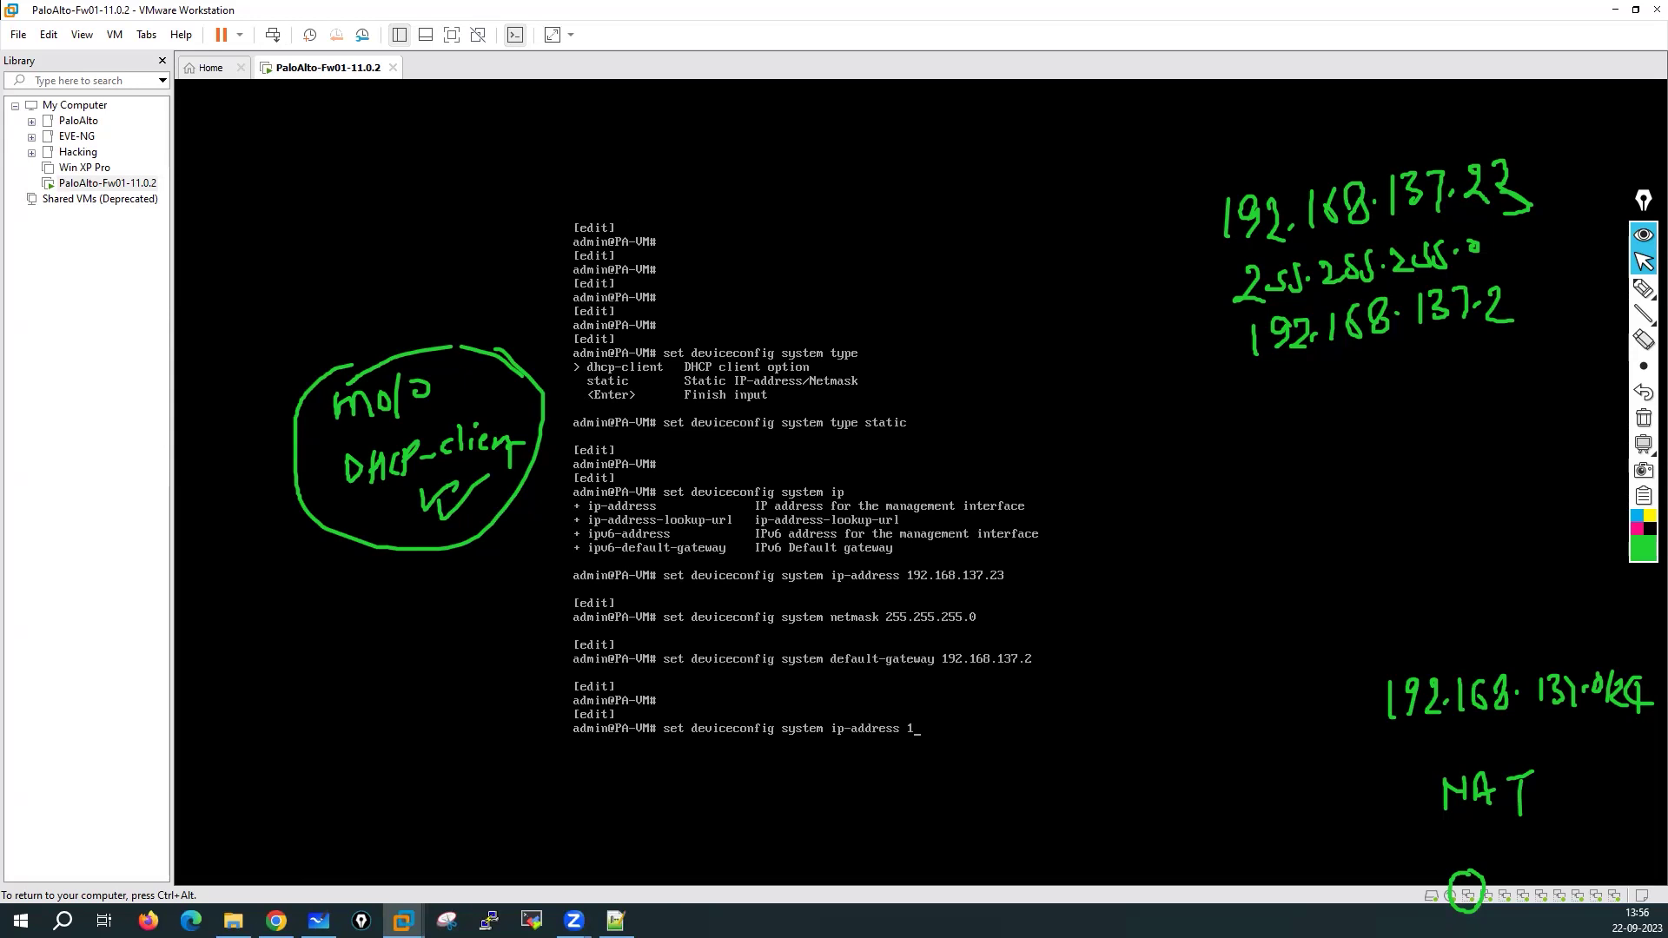
type("92.168.137.23 netmask 255.255.255.0 def")
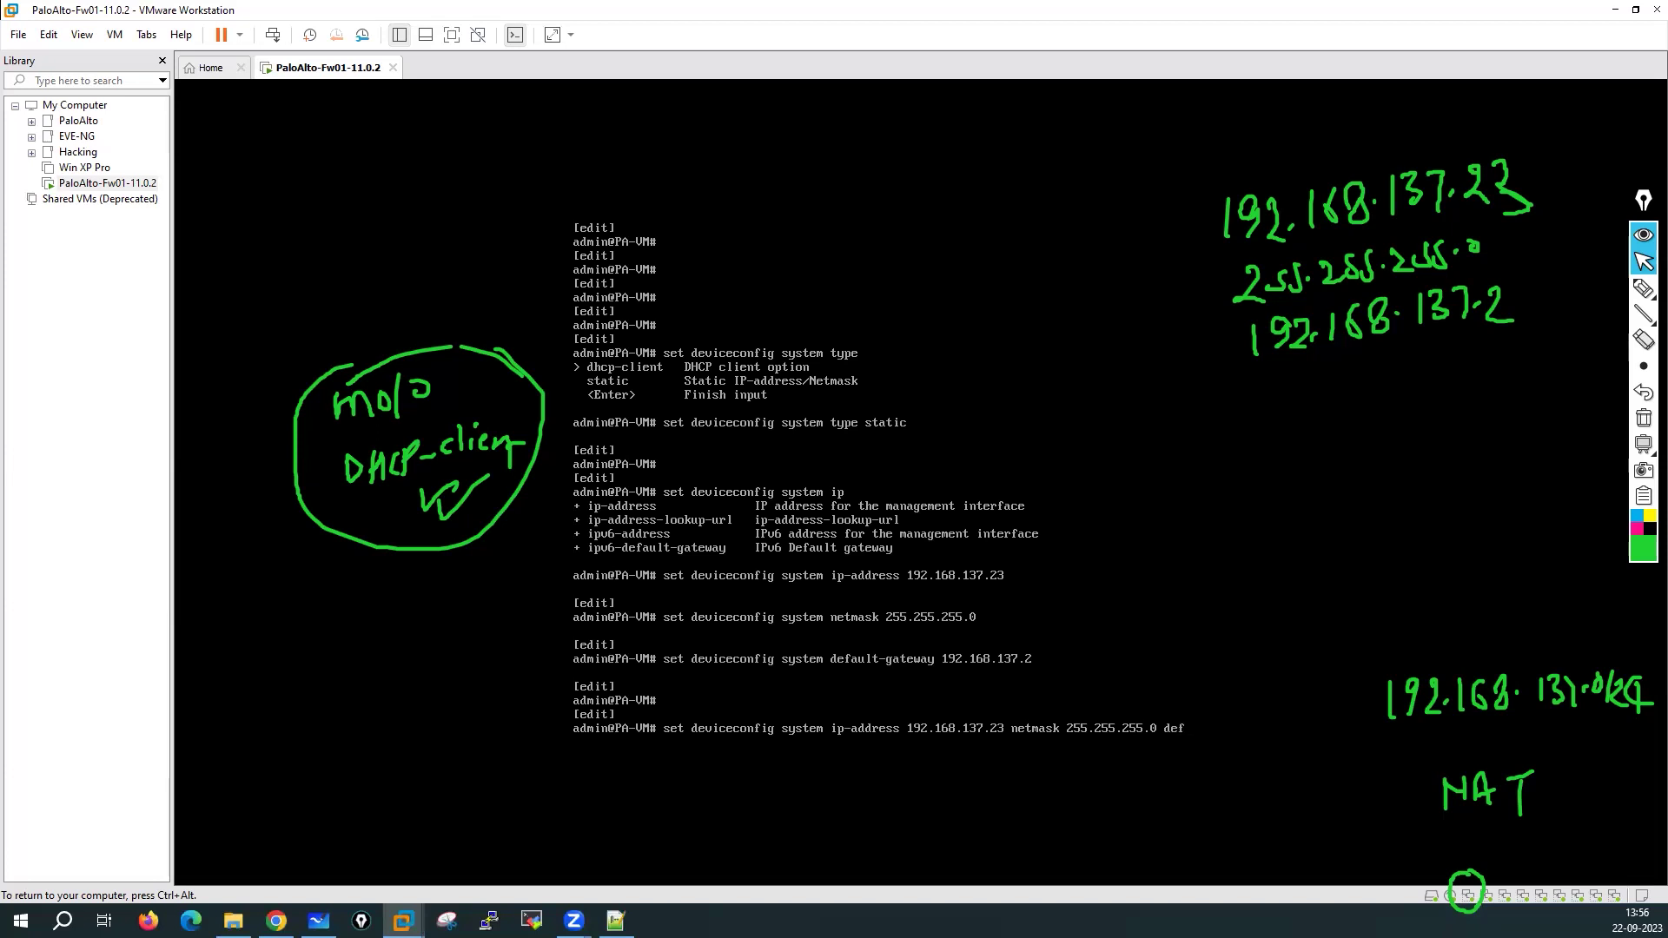
key("Tab")
type("19")
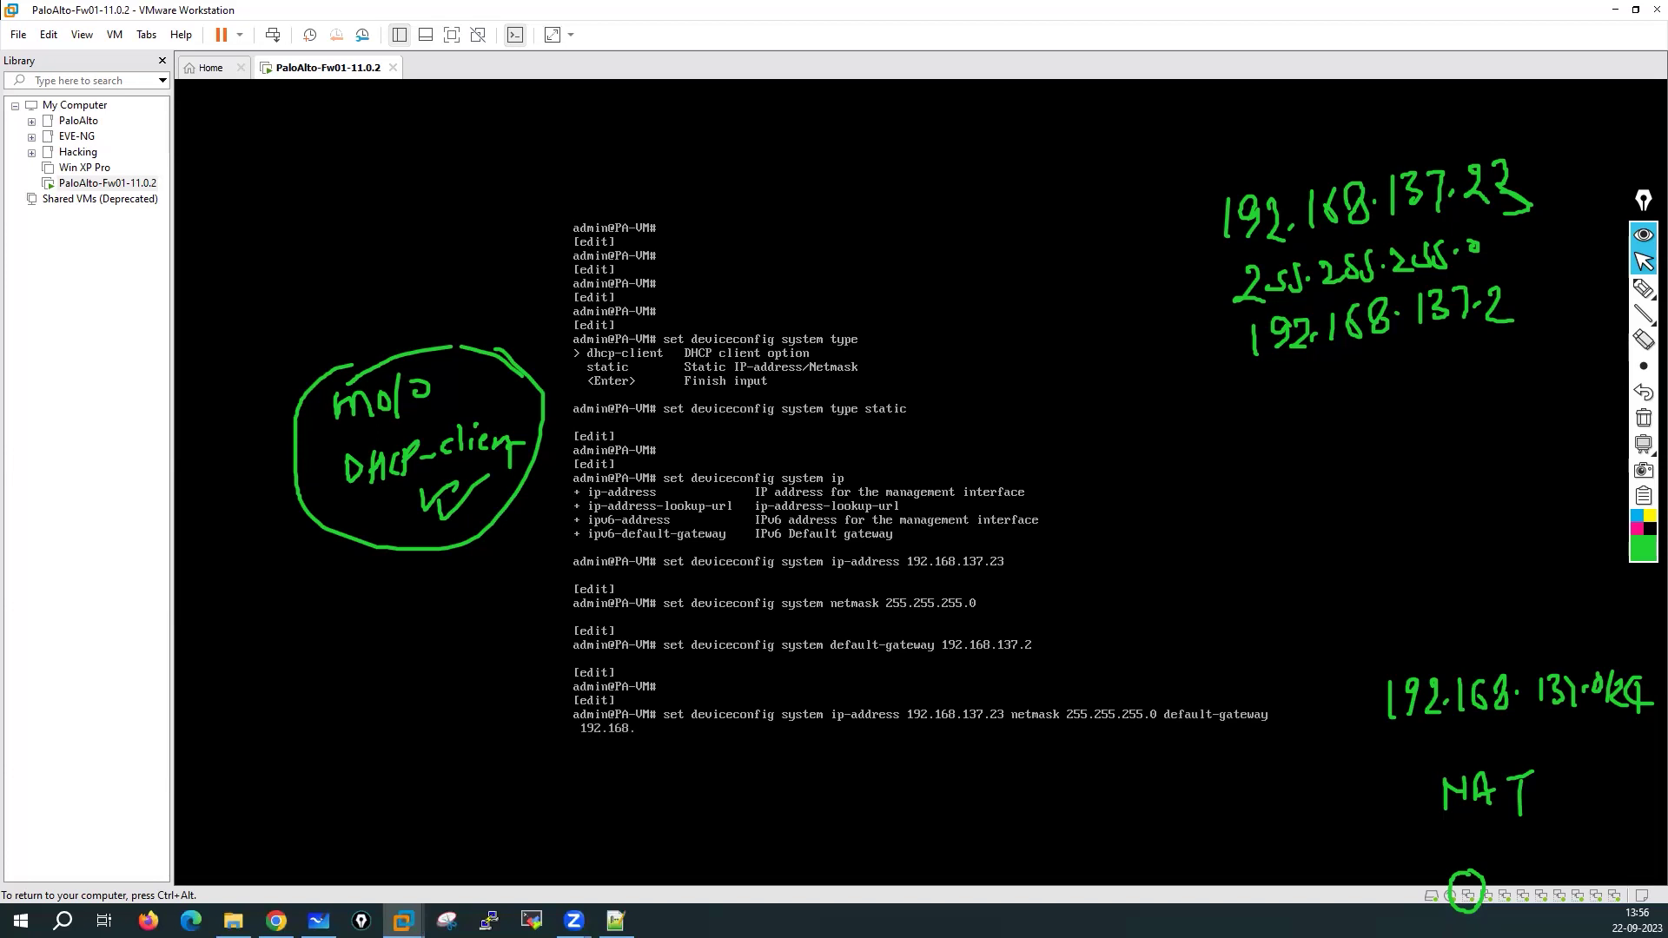
type("2.168.137.2 ")
type("dns-setting")
type(" p")
key("BackSpace")
type("servers primary")
key("question")
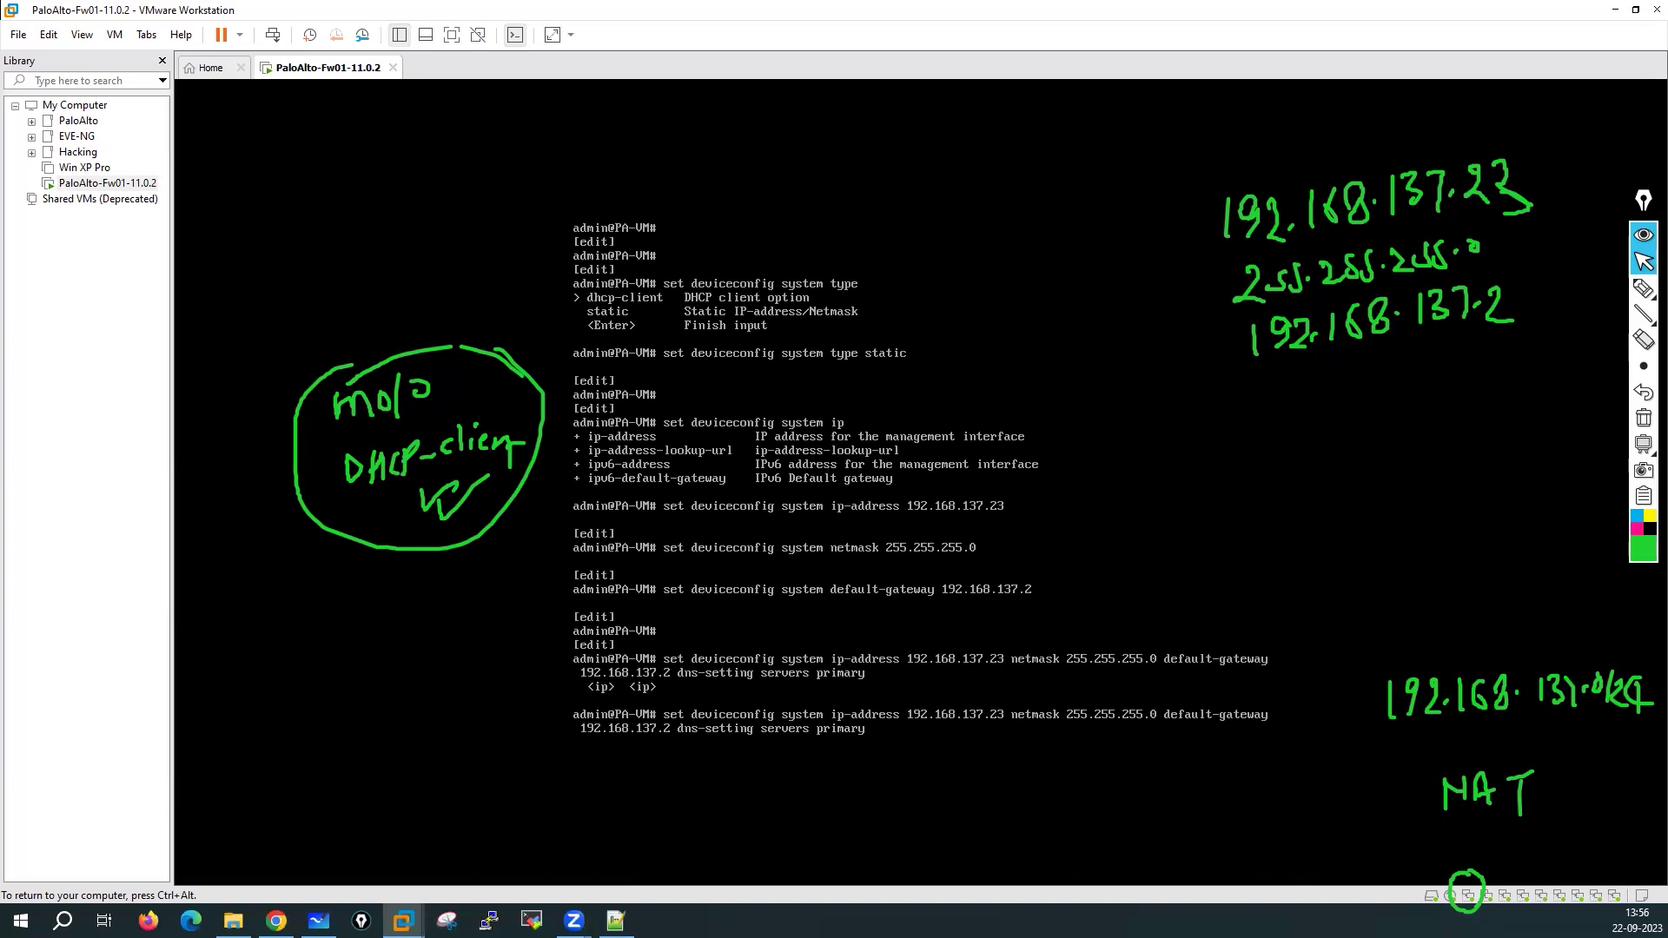
type("8.8.8.8 se")
key("Tab")
type("4.2.2.2 ")
type("n")
key("BackSpace")
key("question")
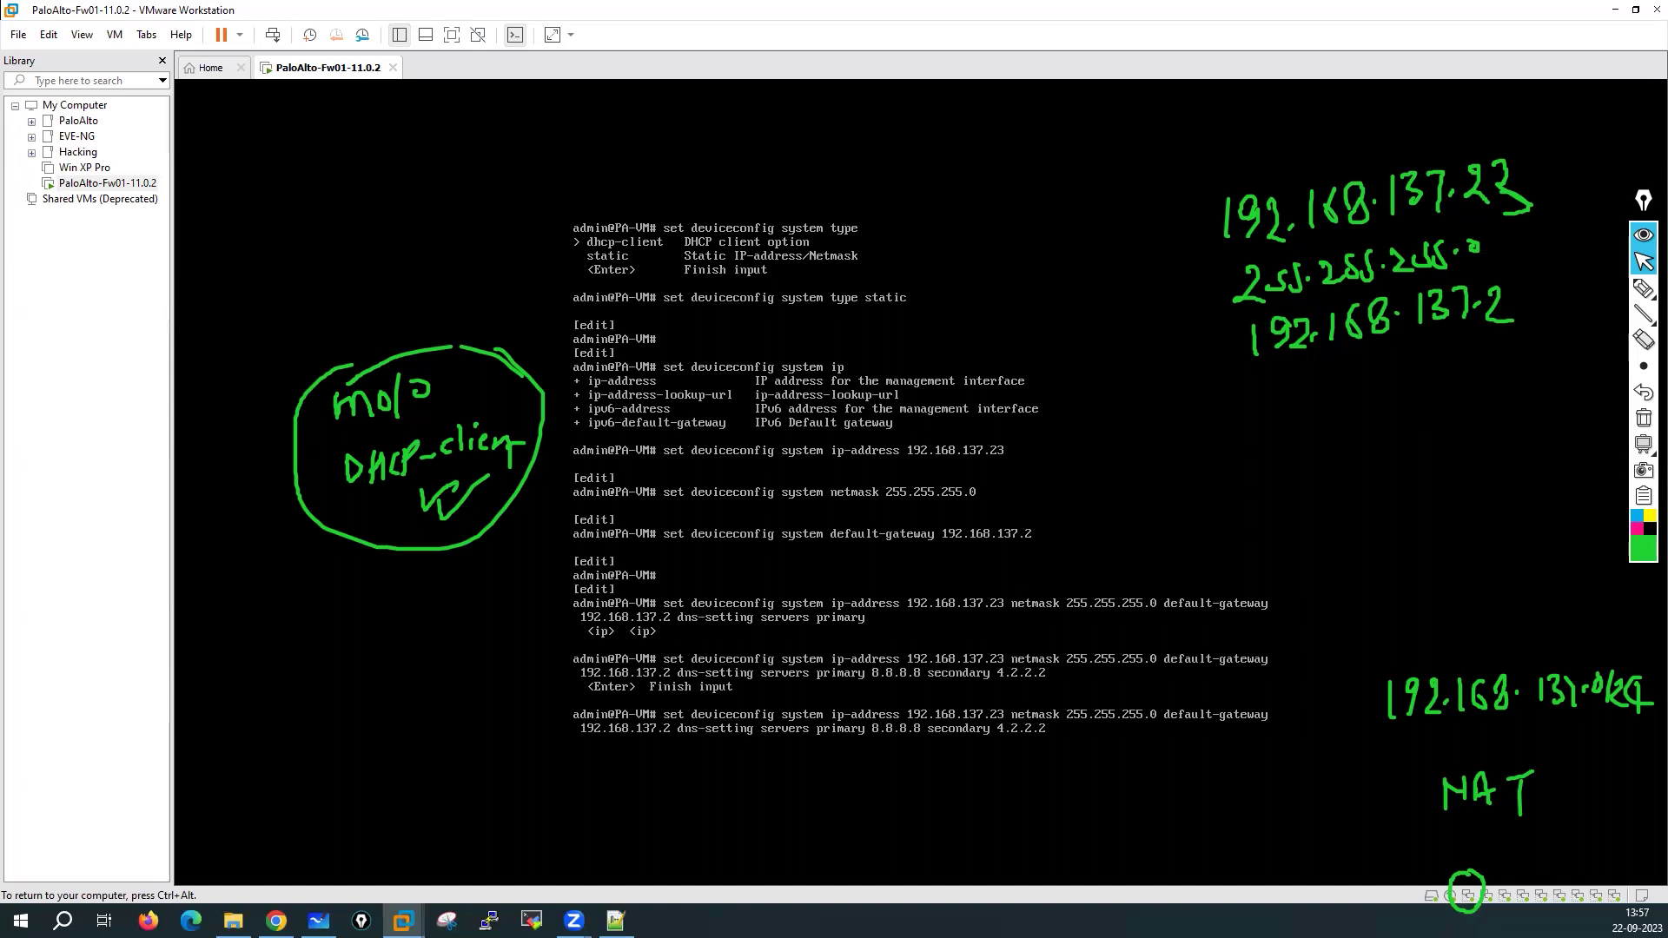
key("Return")
key("Return")
key("Return")
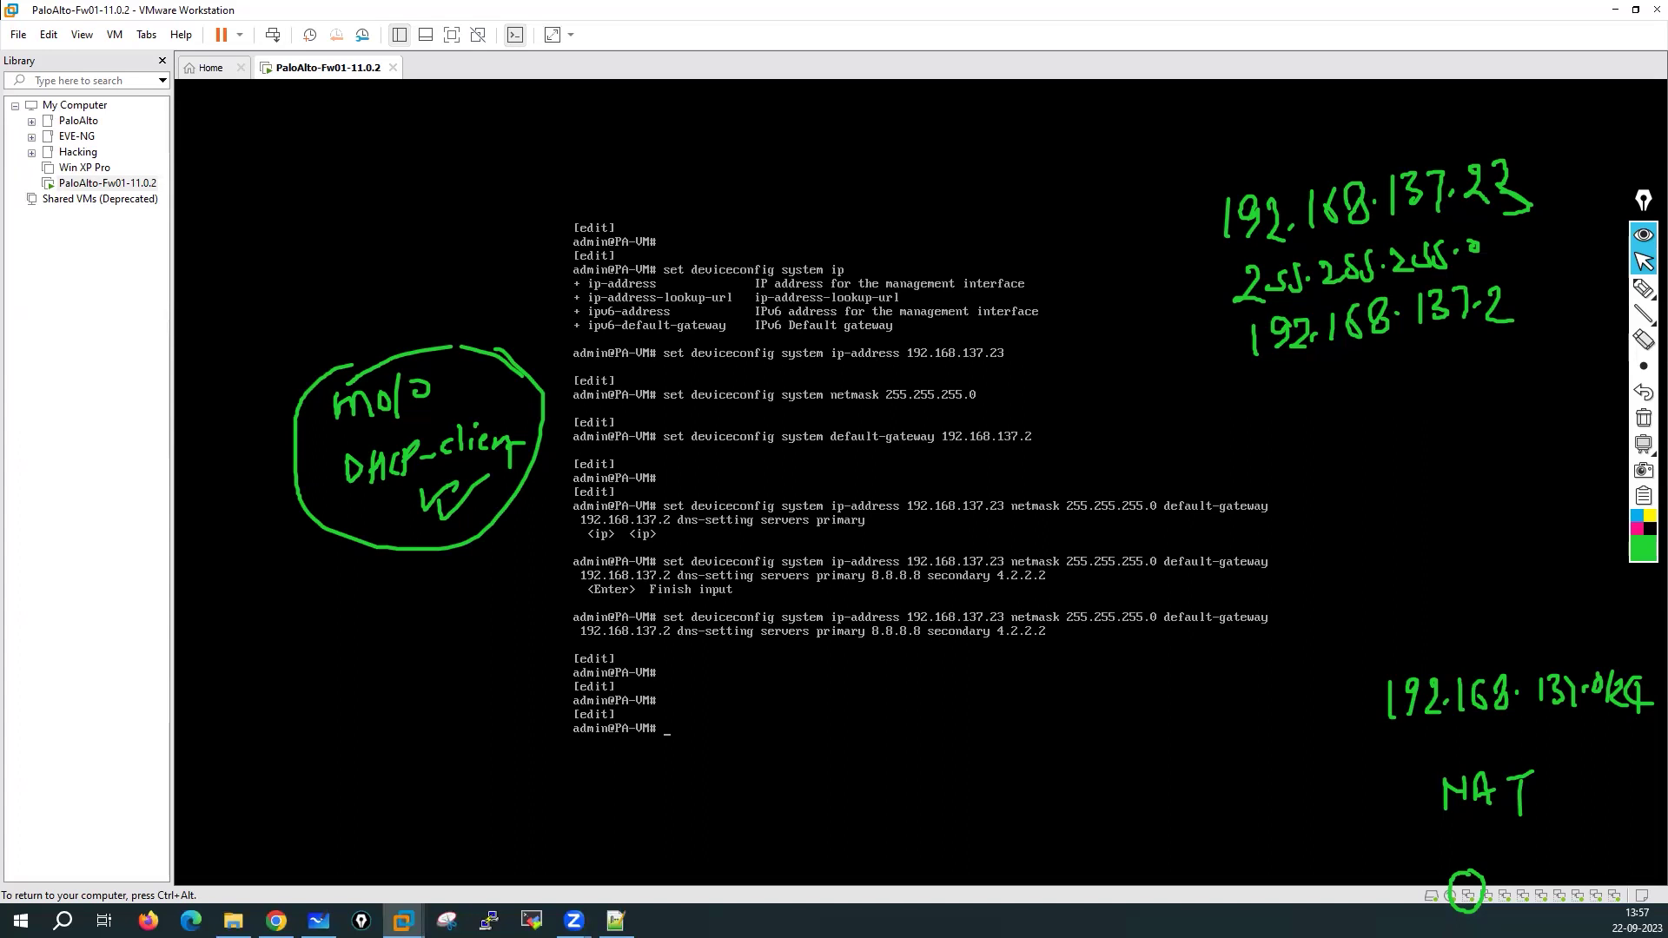
type("set deviceconfig system dn")
Run the dns-setting command with primary server 8.8.8.8 and secondary 4.2.2.2
key("Tab")
type("servers")
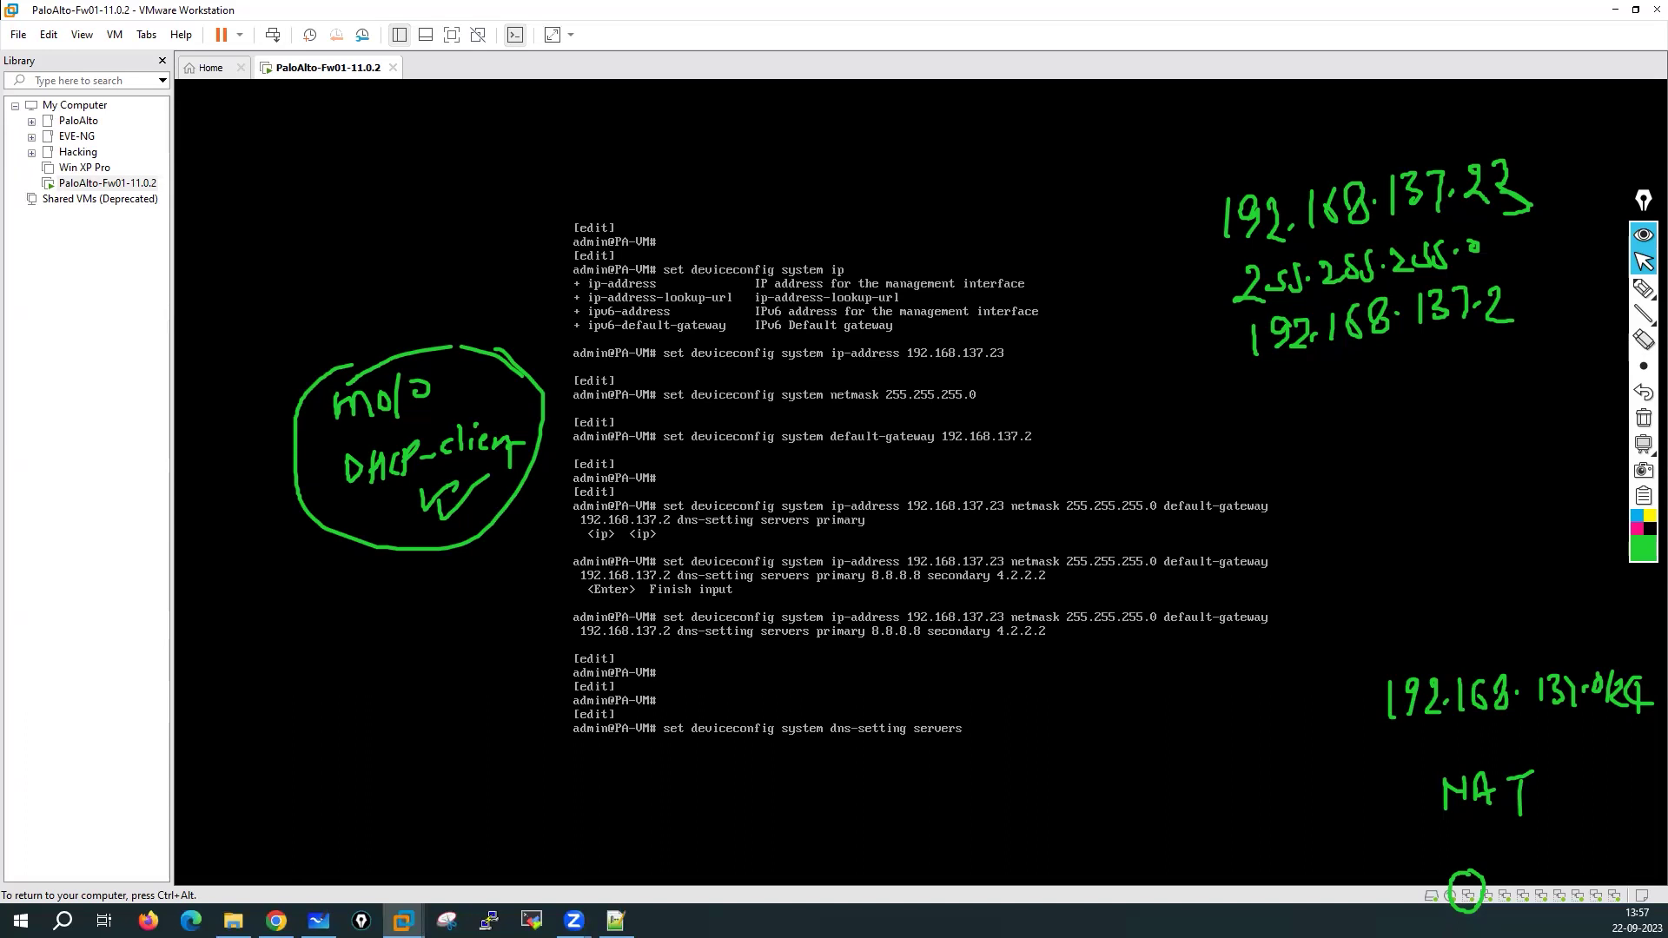
key("question")
type("pr")
key("Tab")
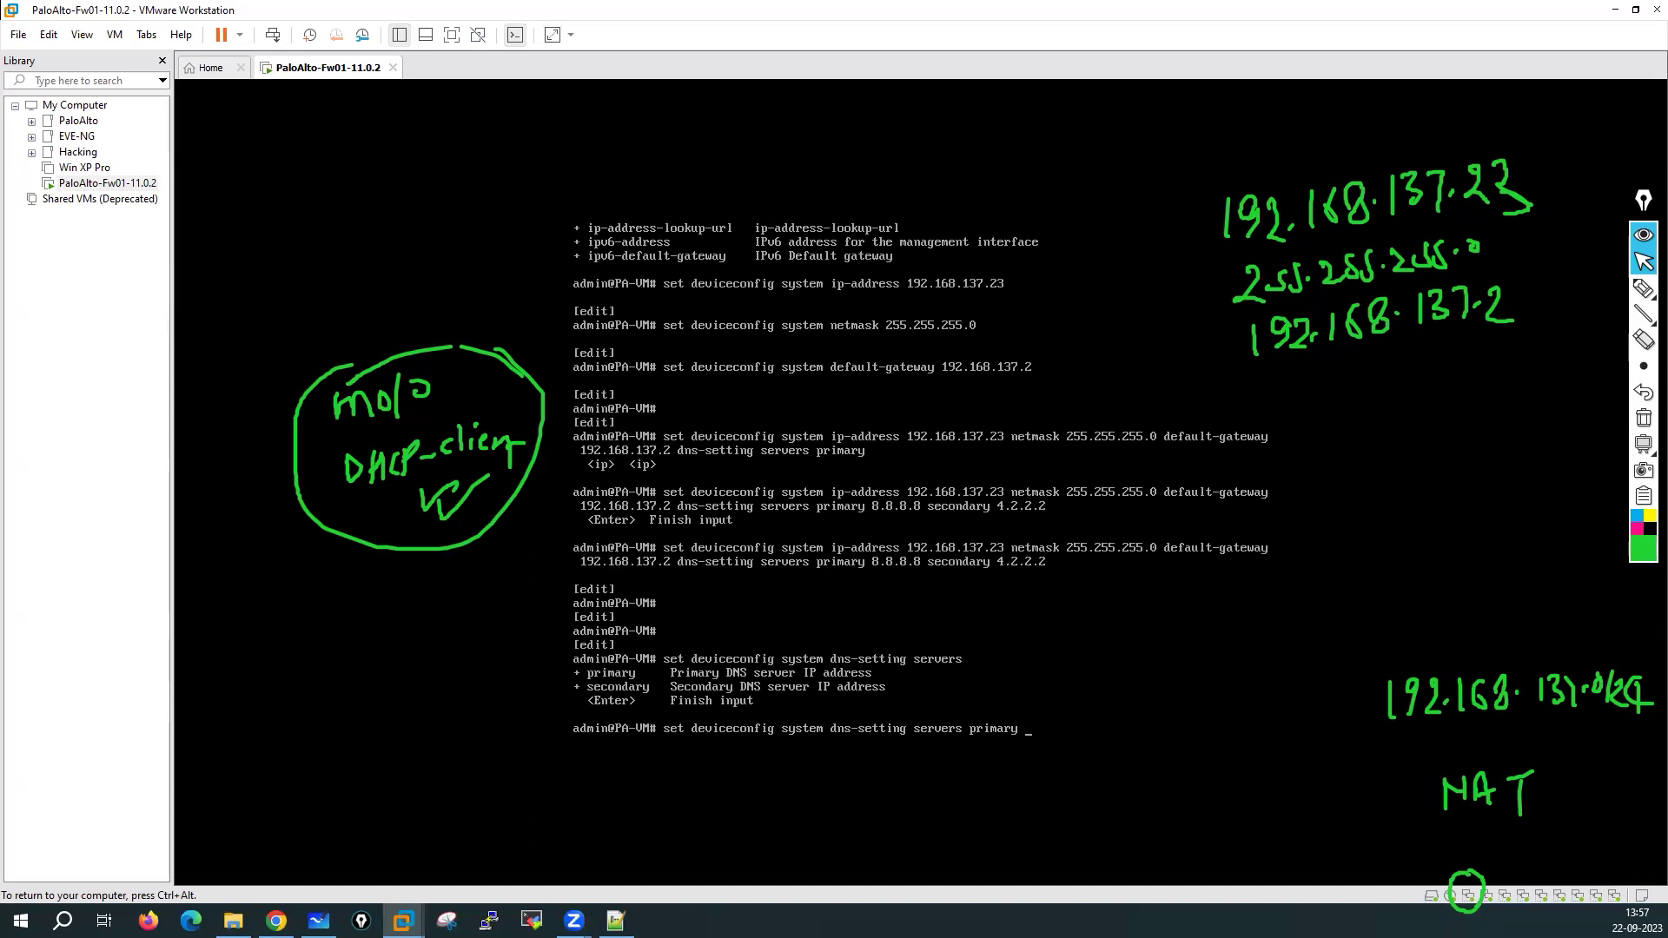
key("question")
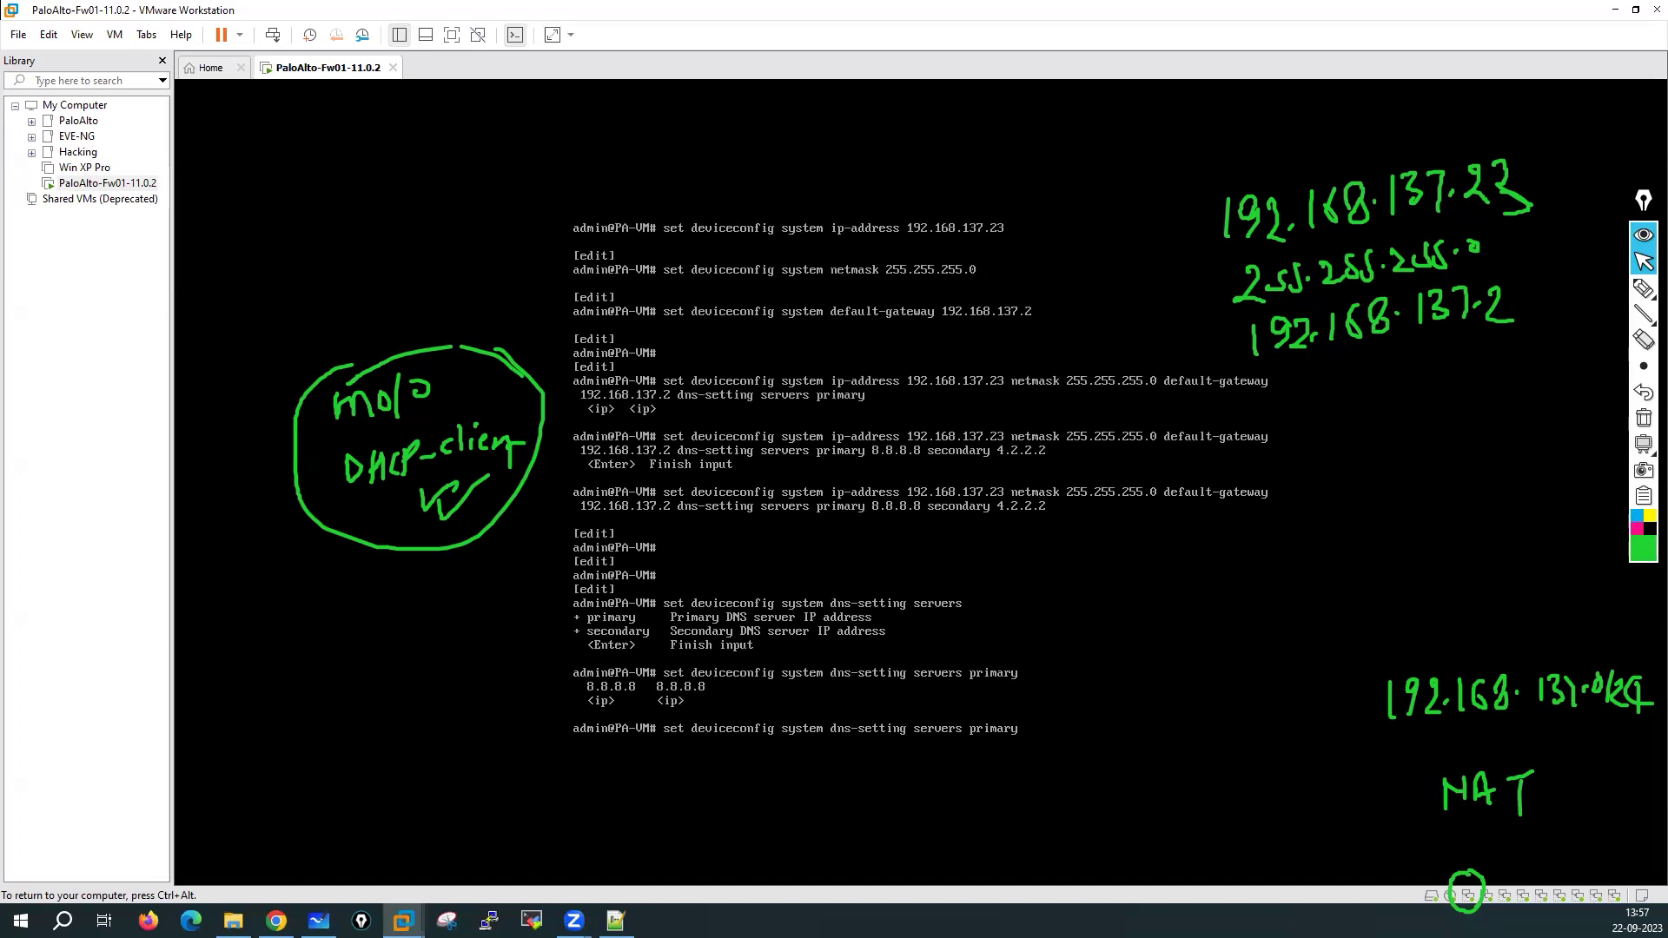
type("8.8.8.8 secondary 4.2.2")
key("Return")
key("Return")
key("Return")
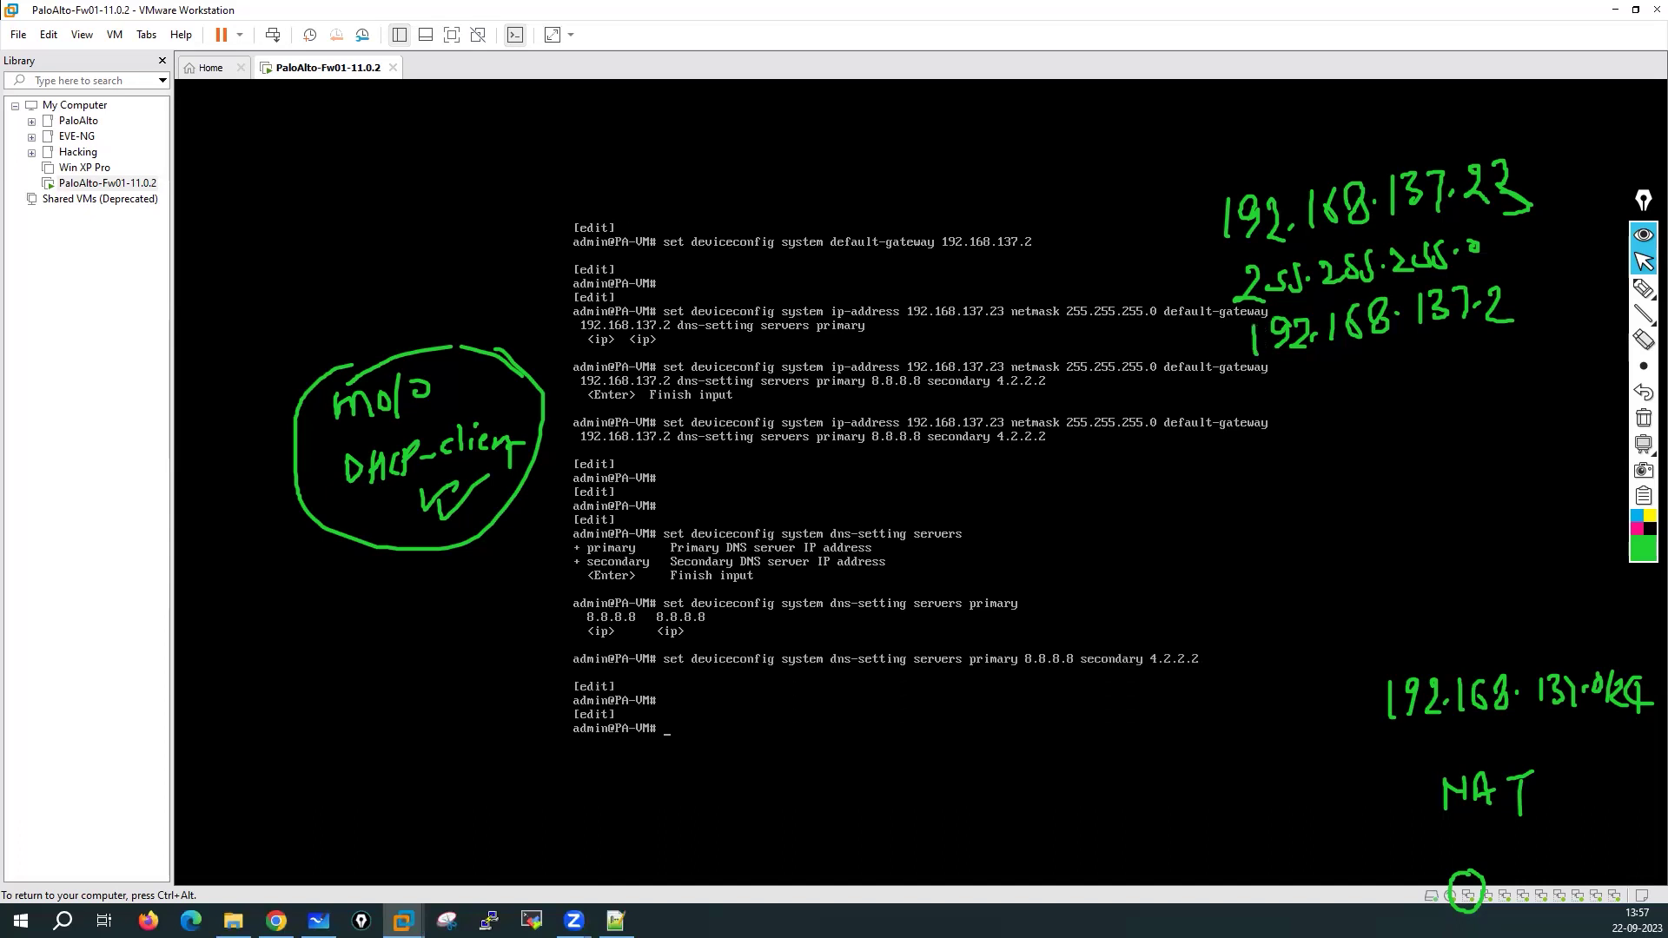
type("set dev")
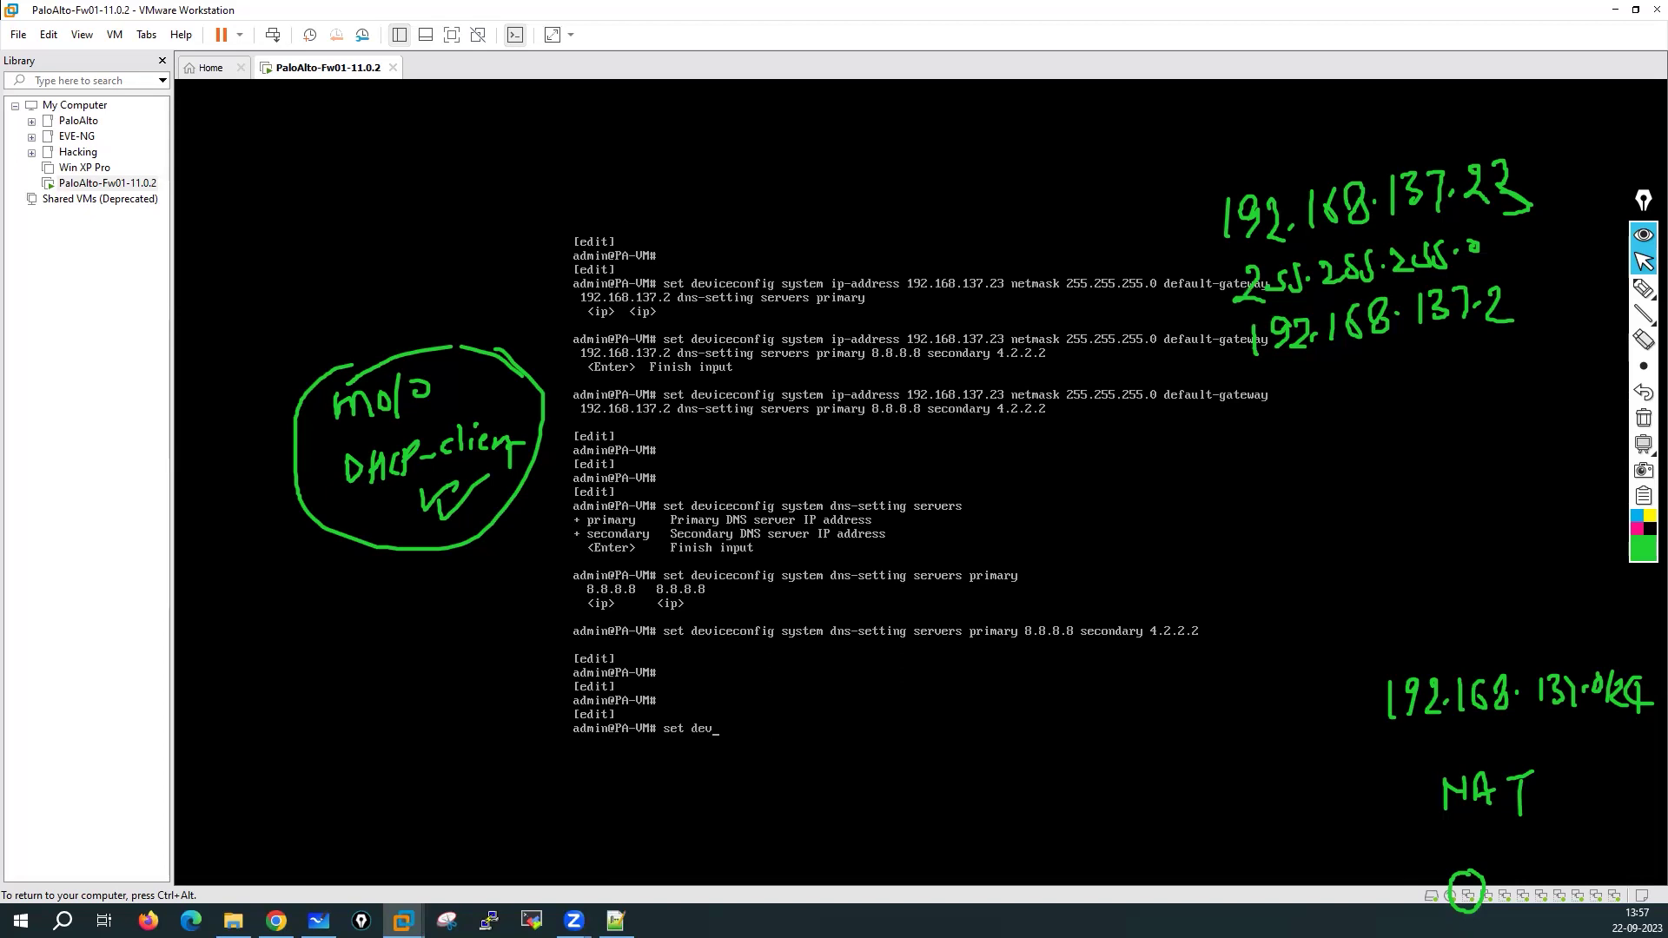
type("iceconfig system nt")
Begin the primary NTP server command, entering the address prefix 0.in
key("Tab")
key("Tab")
type("pr")
key("Tab")
key("Tab")
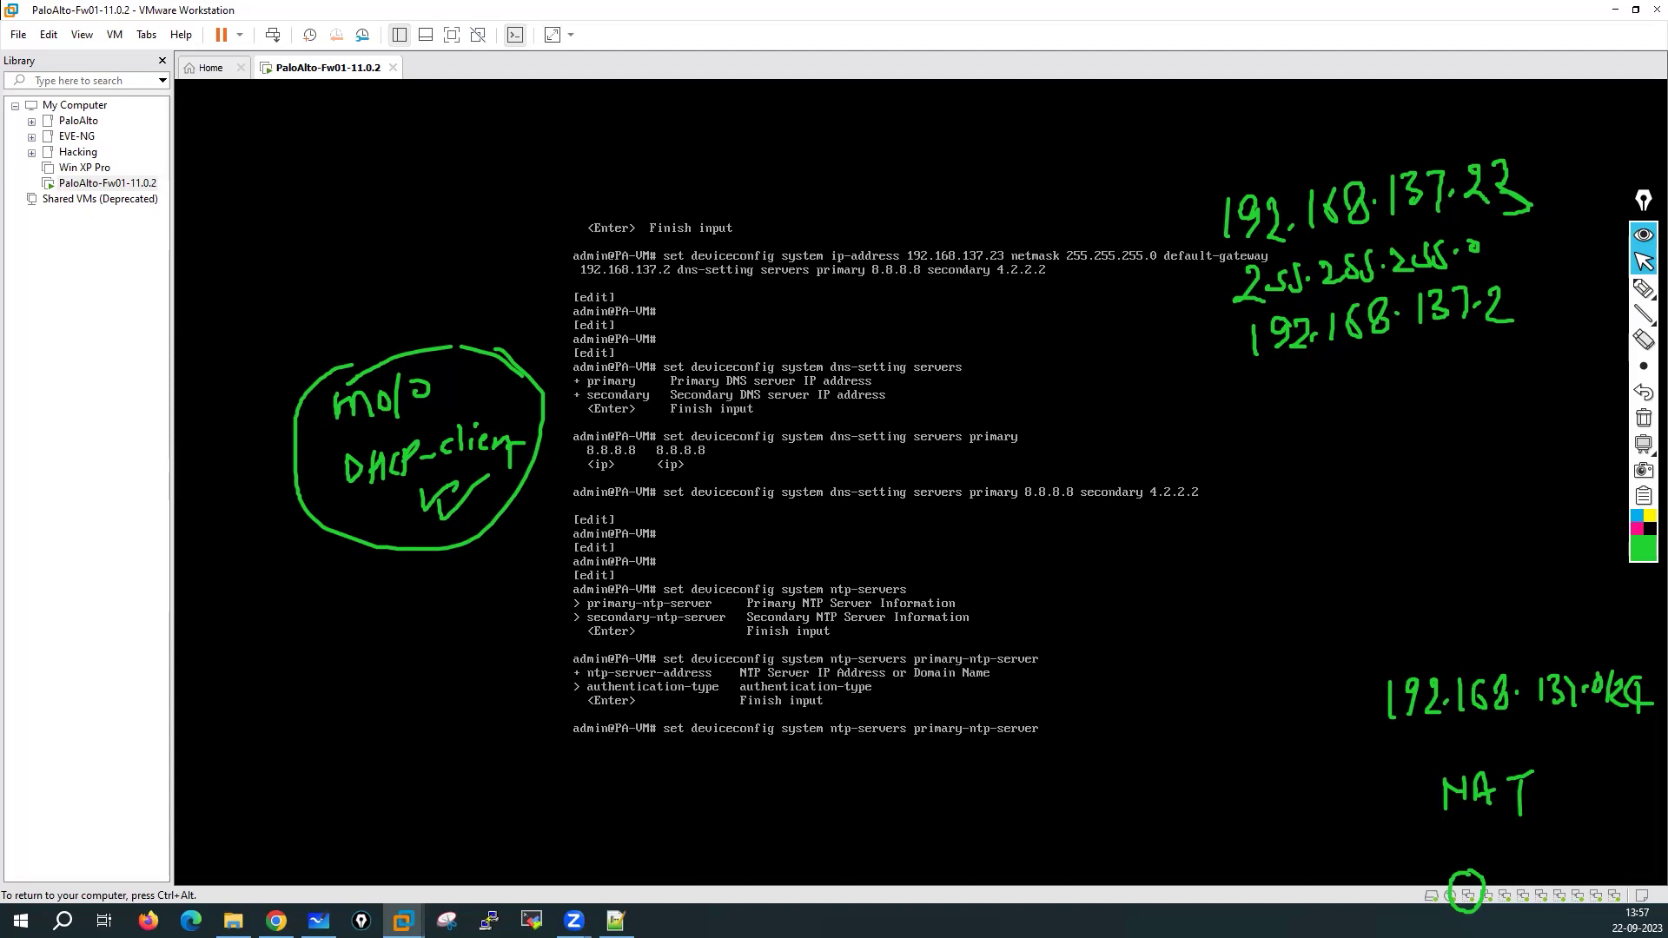
type("nt")
key("Tab")
type("0.in.")
Switch to Google Chrome and focus its address bar
key("ctrl+alt")
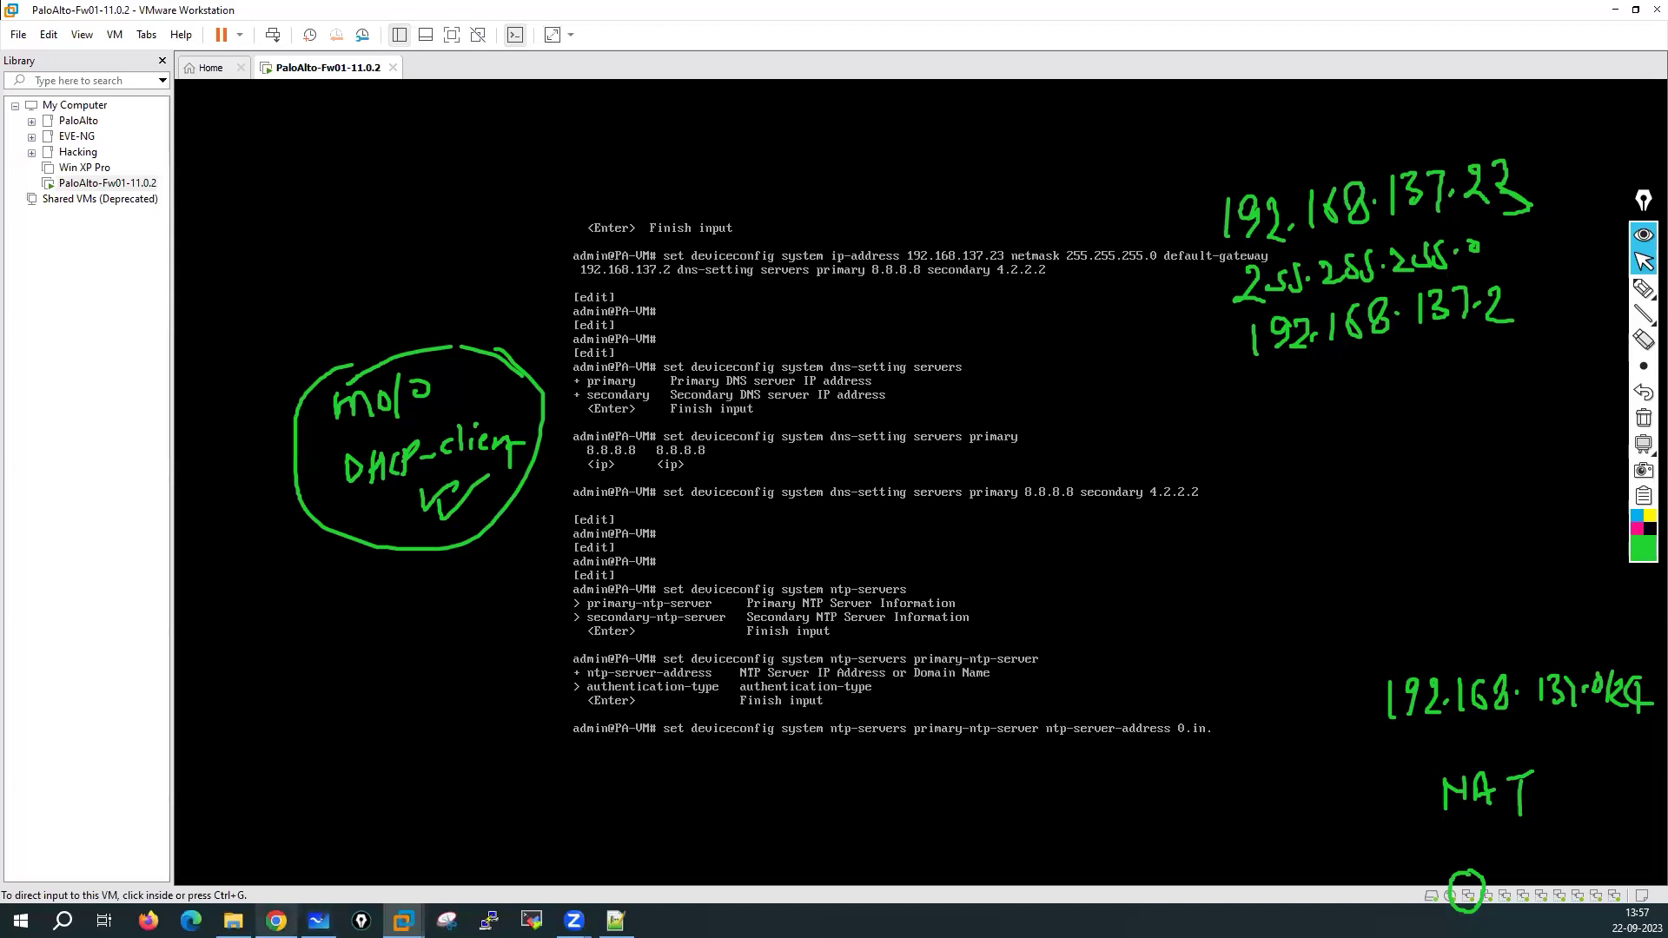
left_click(276, 920)
left_click(252, 45)
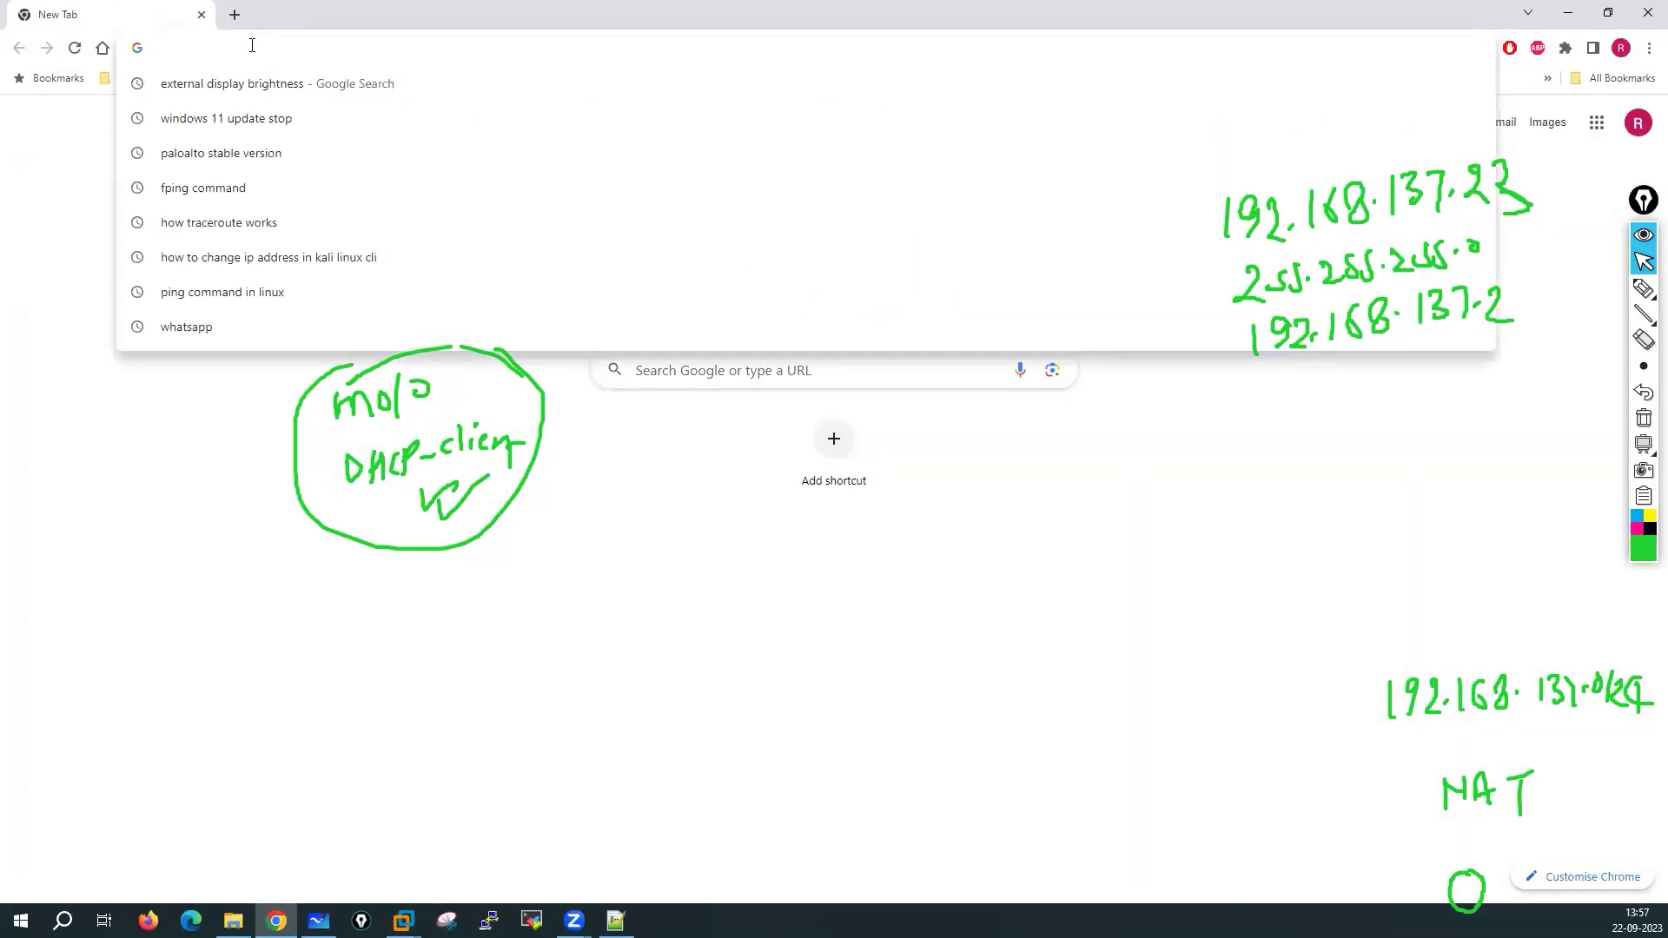
Search for public NTP servers in India, open the in.pool.ntp.org page, then minimise Chrome
type("public ntp")
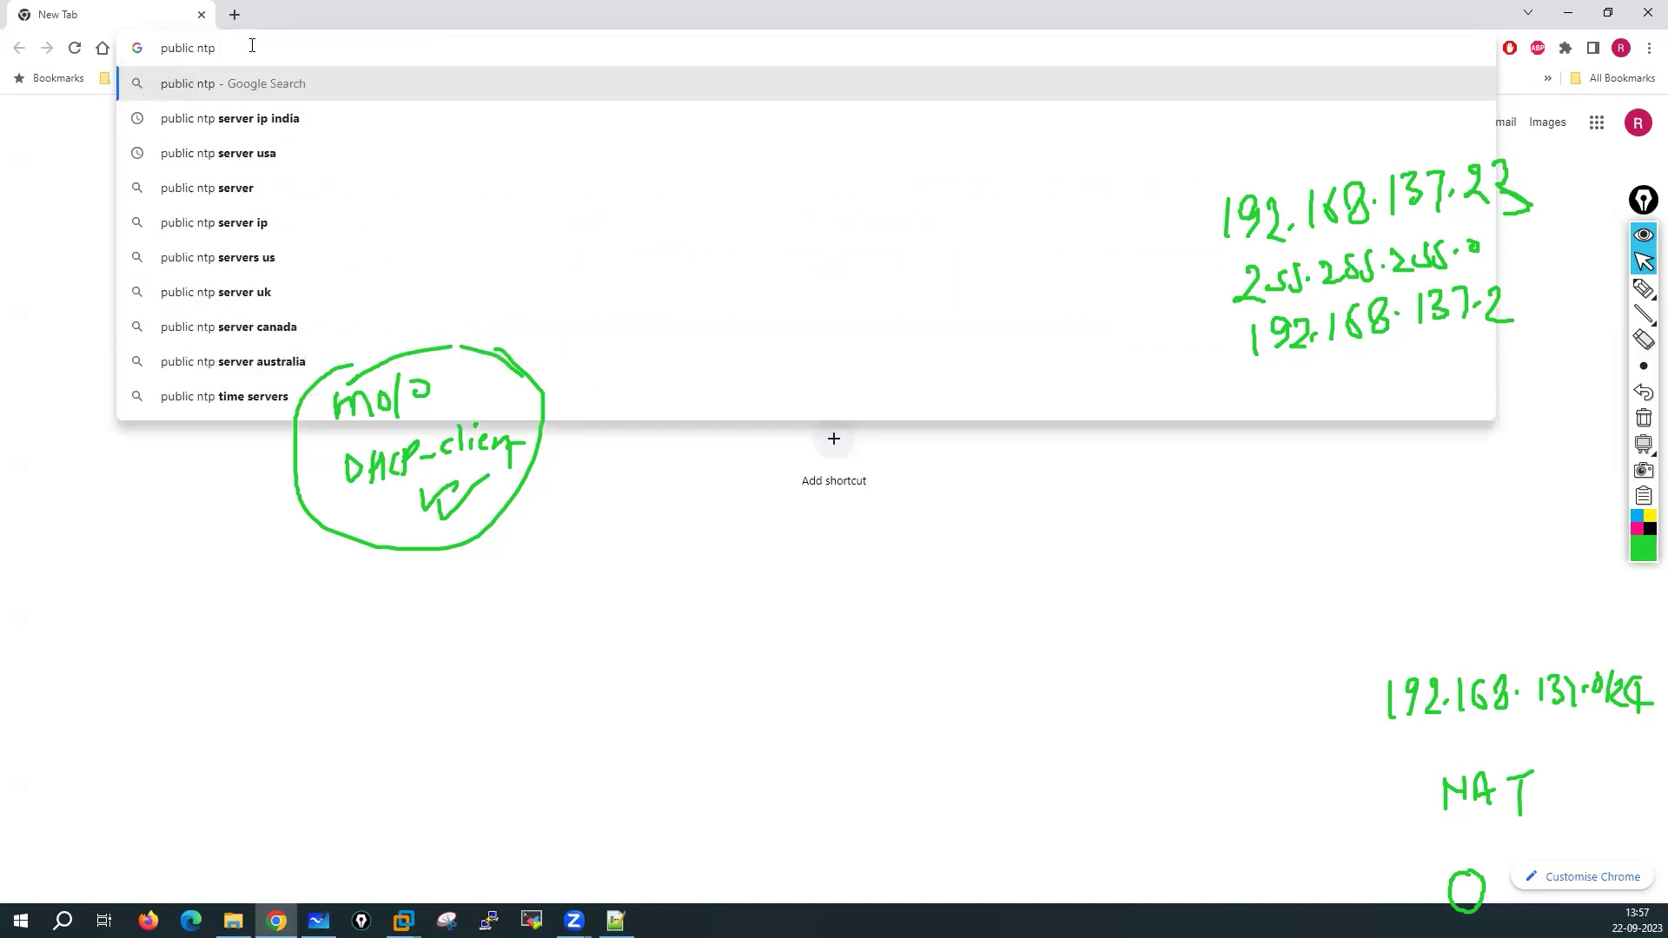
left_click(228, 118)
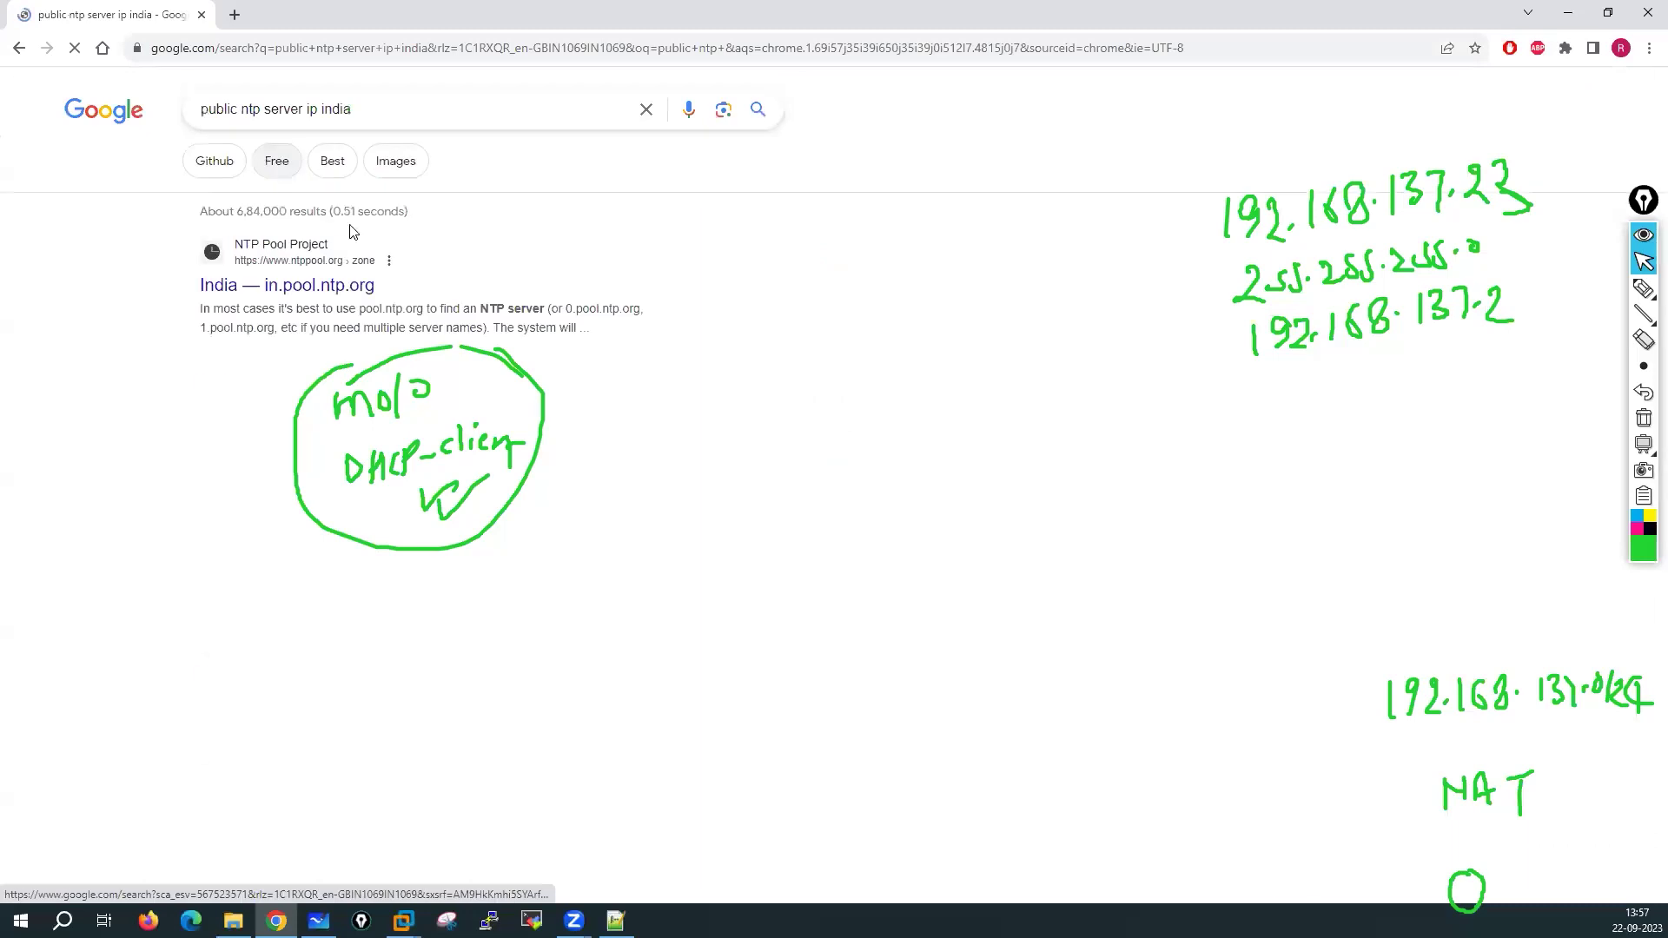
left_click(308, 280)
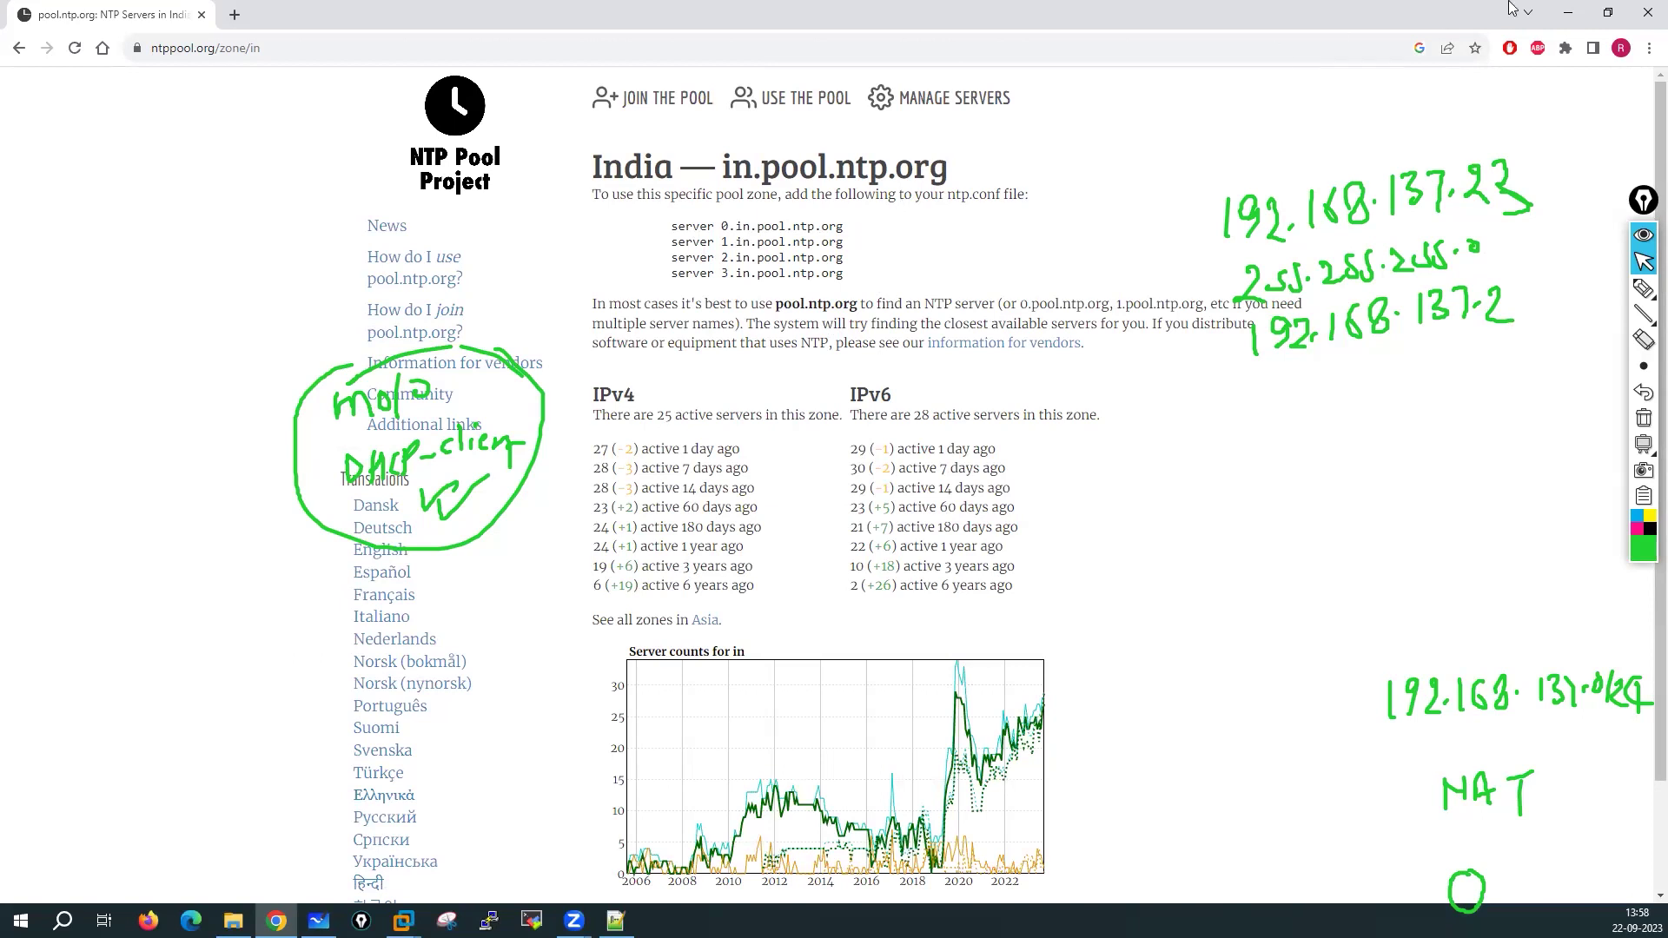
left_click(1571, 14)
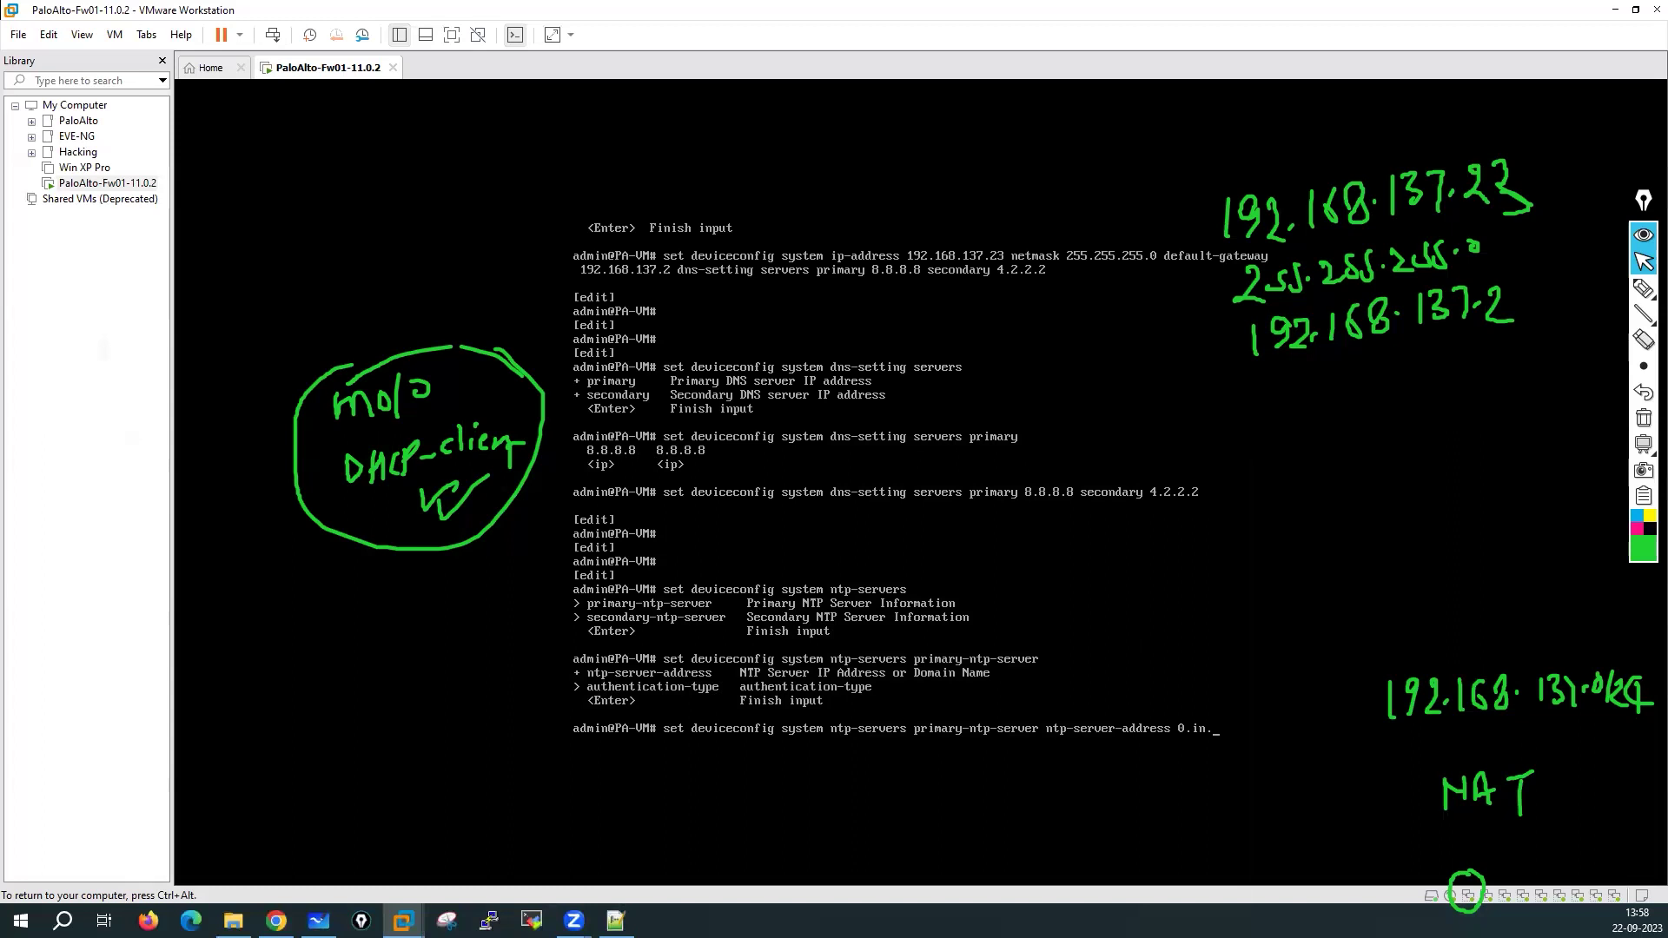
Finish the primary NTP server as 0.in.pool.ntp.org with authentication-type none
type("pool.ntp")
key("Return")
type(".org")
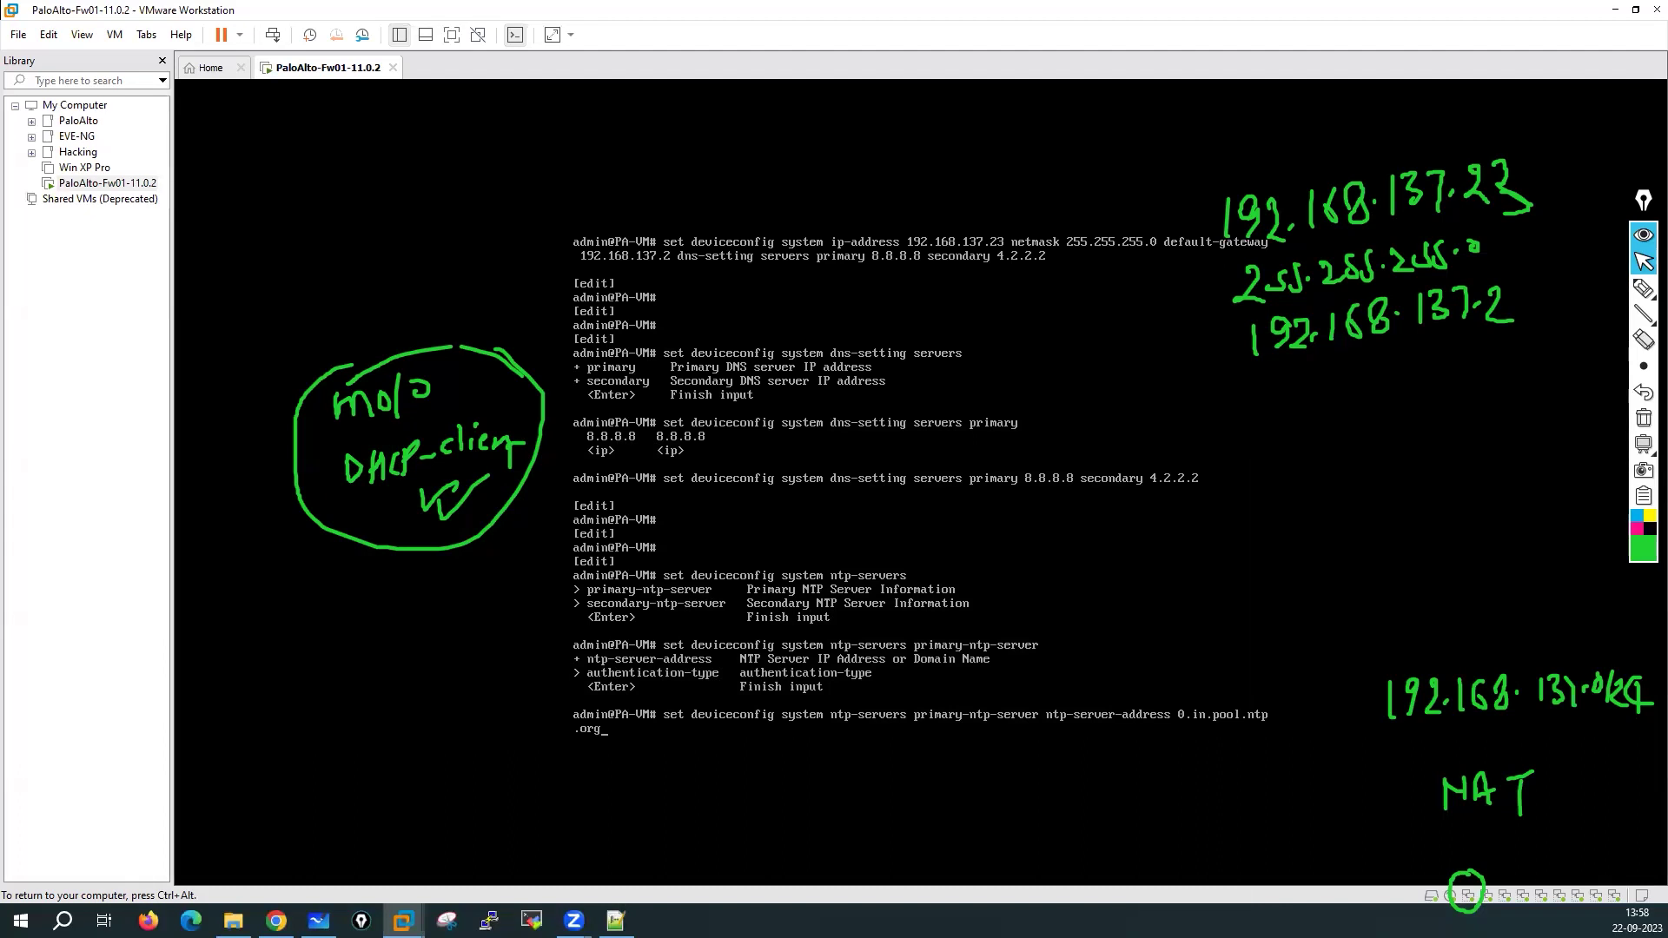
type(" se")
key("BackSpace")
key("BackSpace")
key("question")
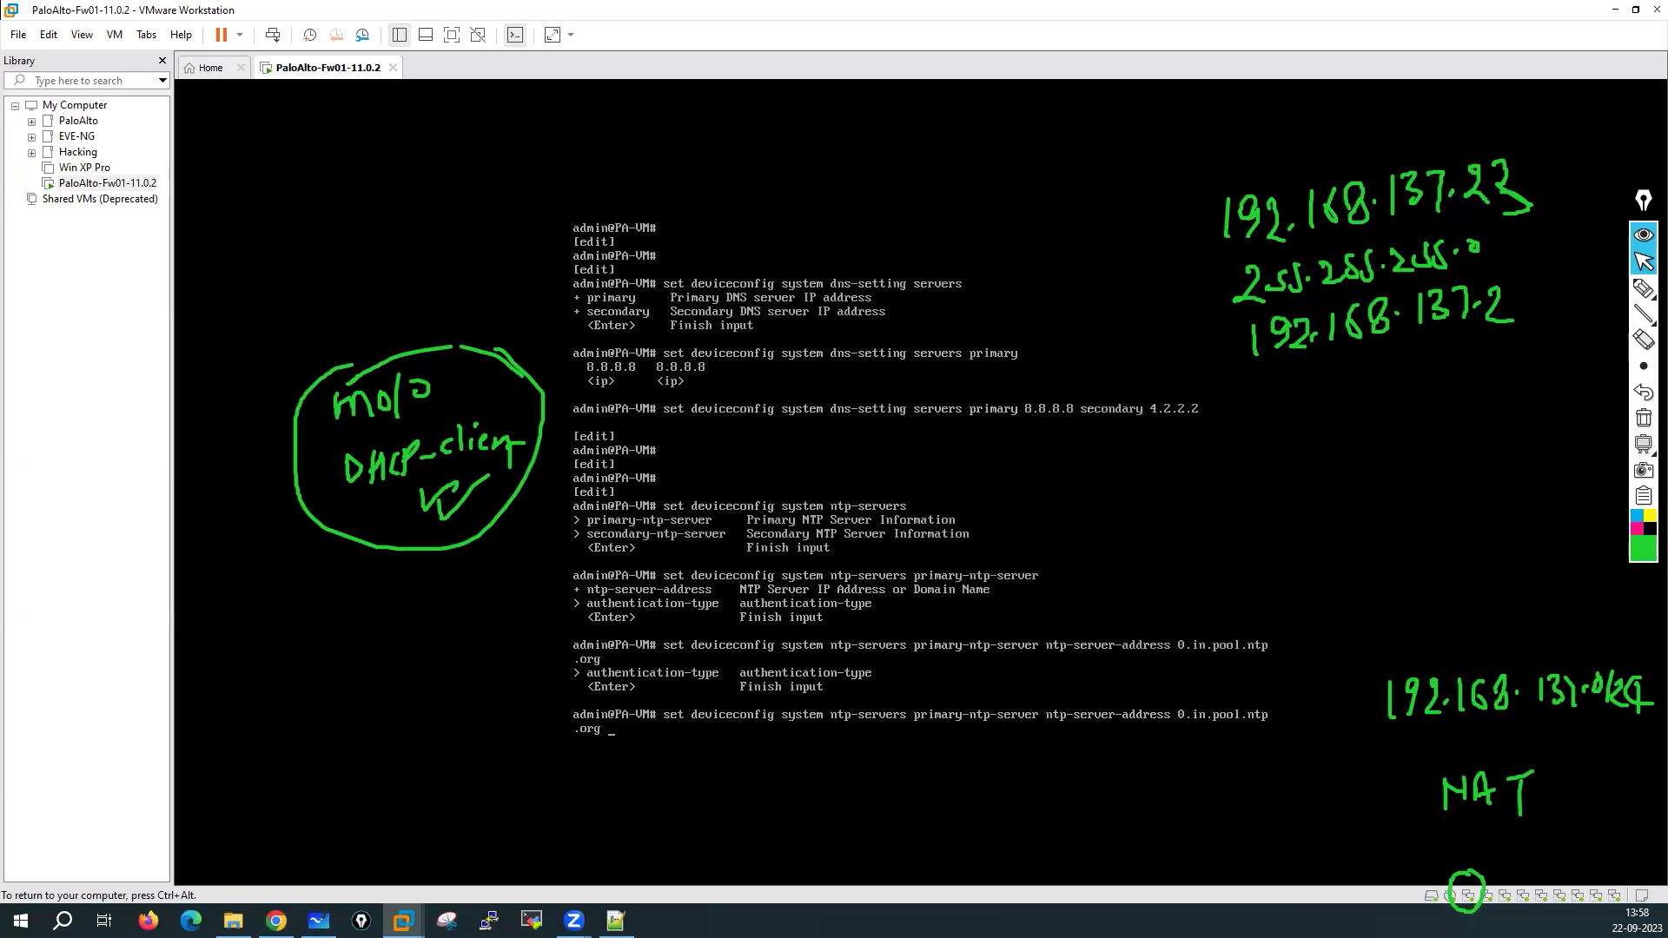
type("au")
key("Tab")
type("none")
key("question")
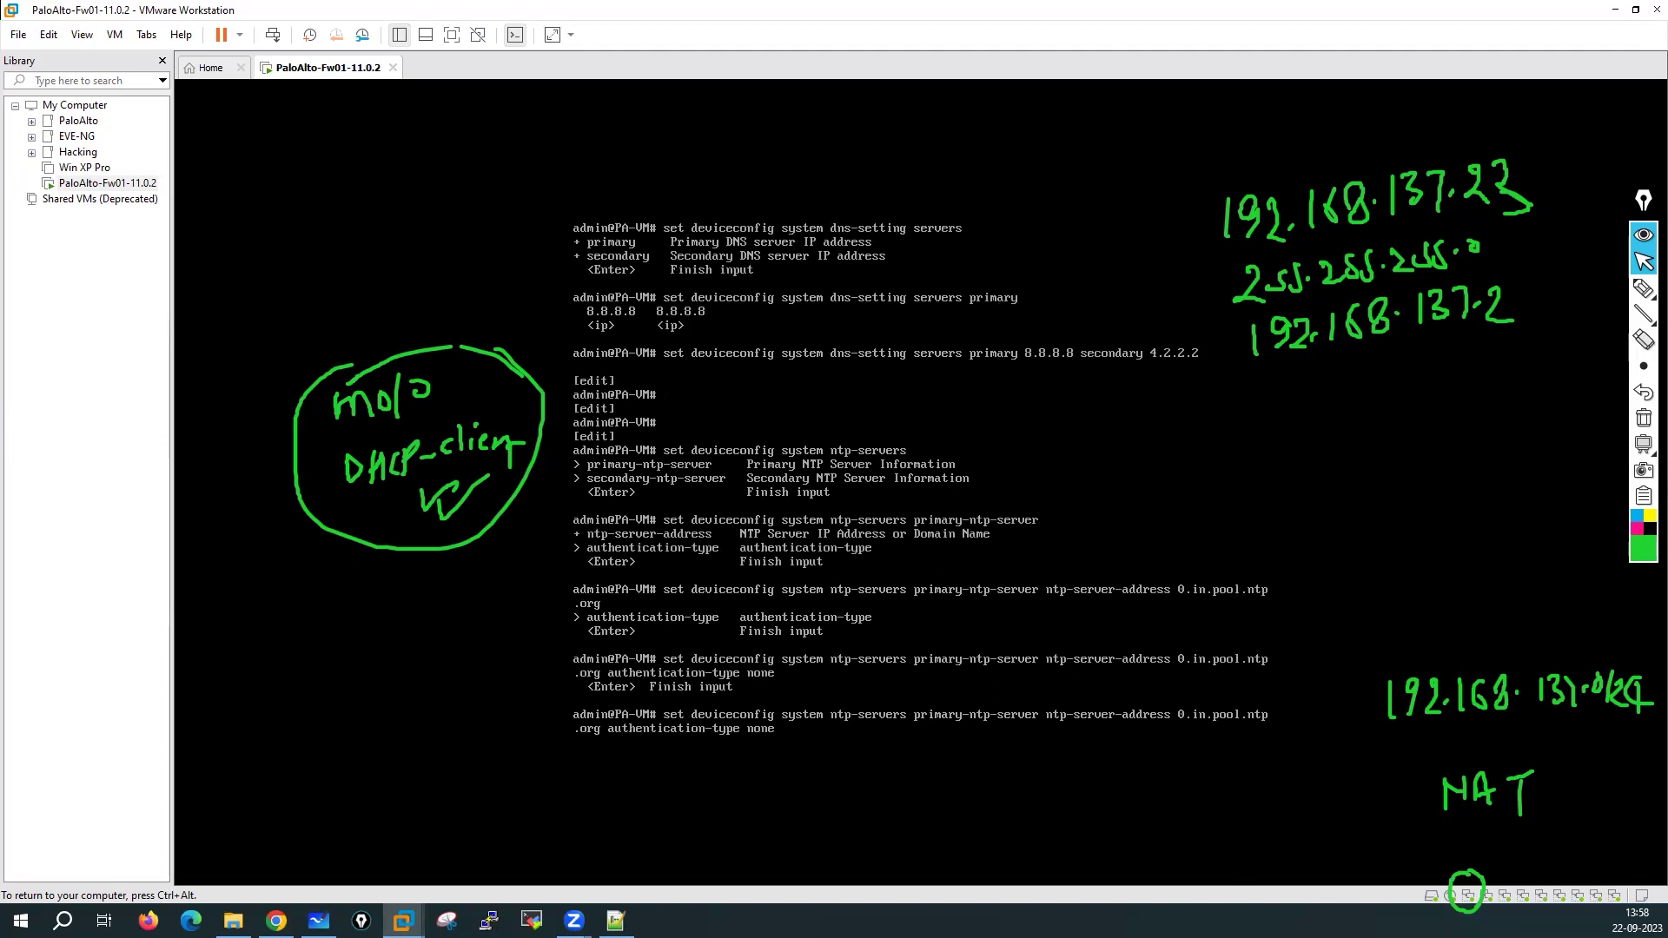
key("Return")
key("Return")
key("Return")
Set secondary NTP server 1.in.pool.ntp.org without authentication, then exit configuration mode
type("set deviceconfig sys")
key("Tab")
type("n")
key("Tab")
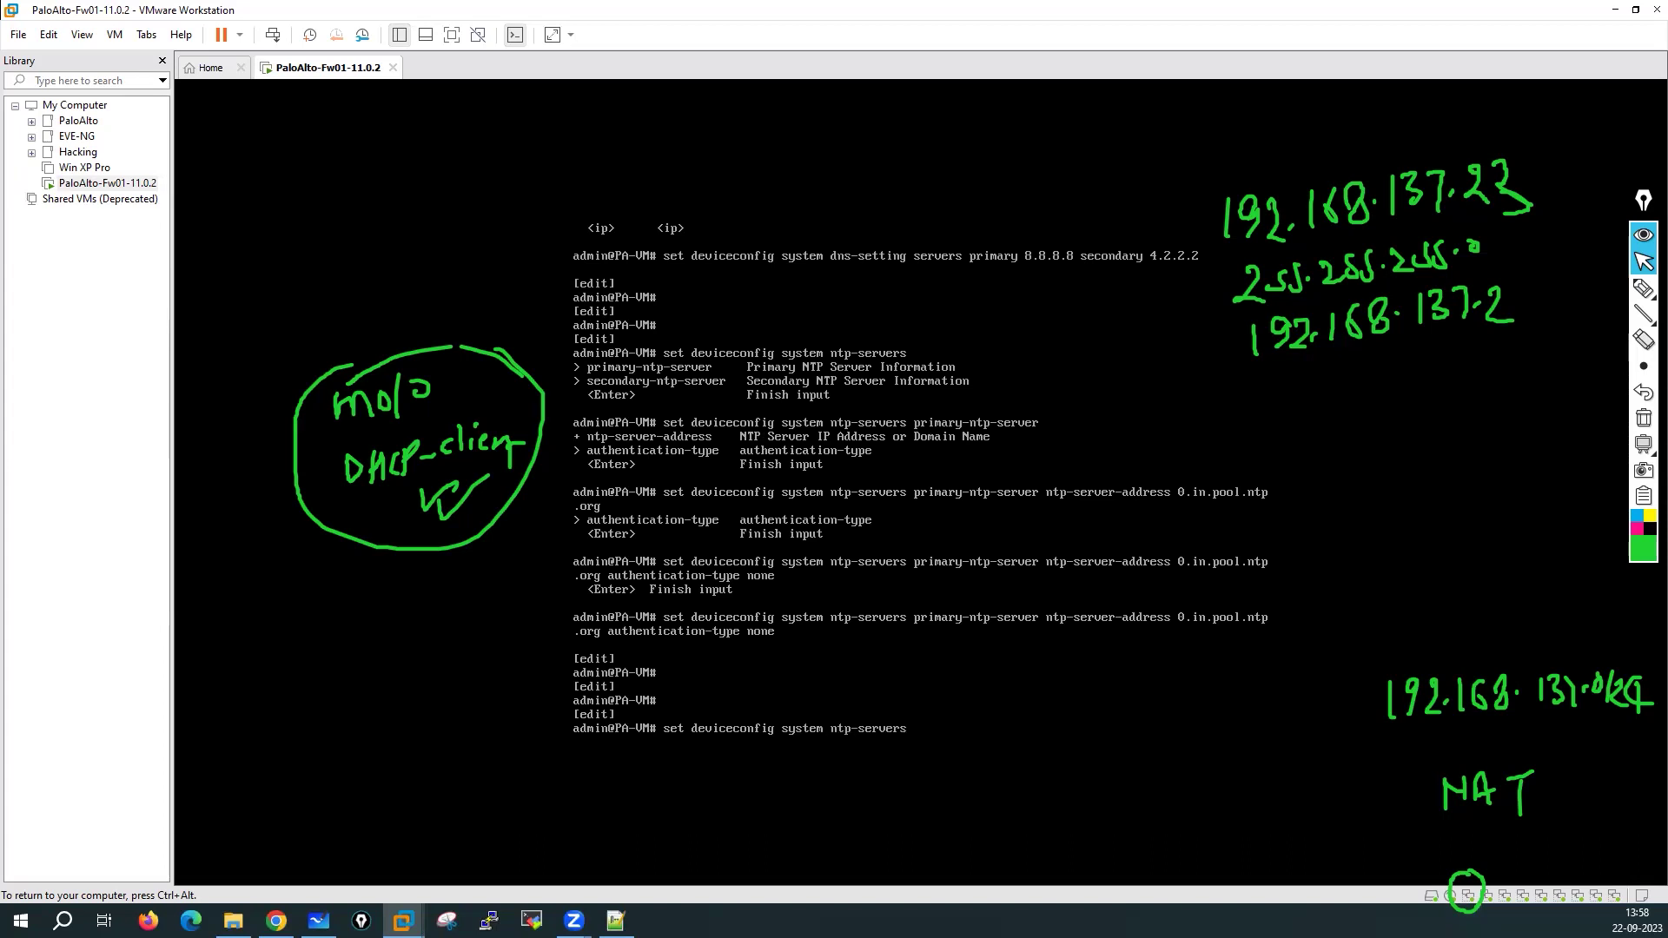
key("Tab")
type("s")
key("Tab")
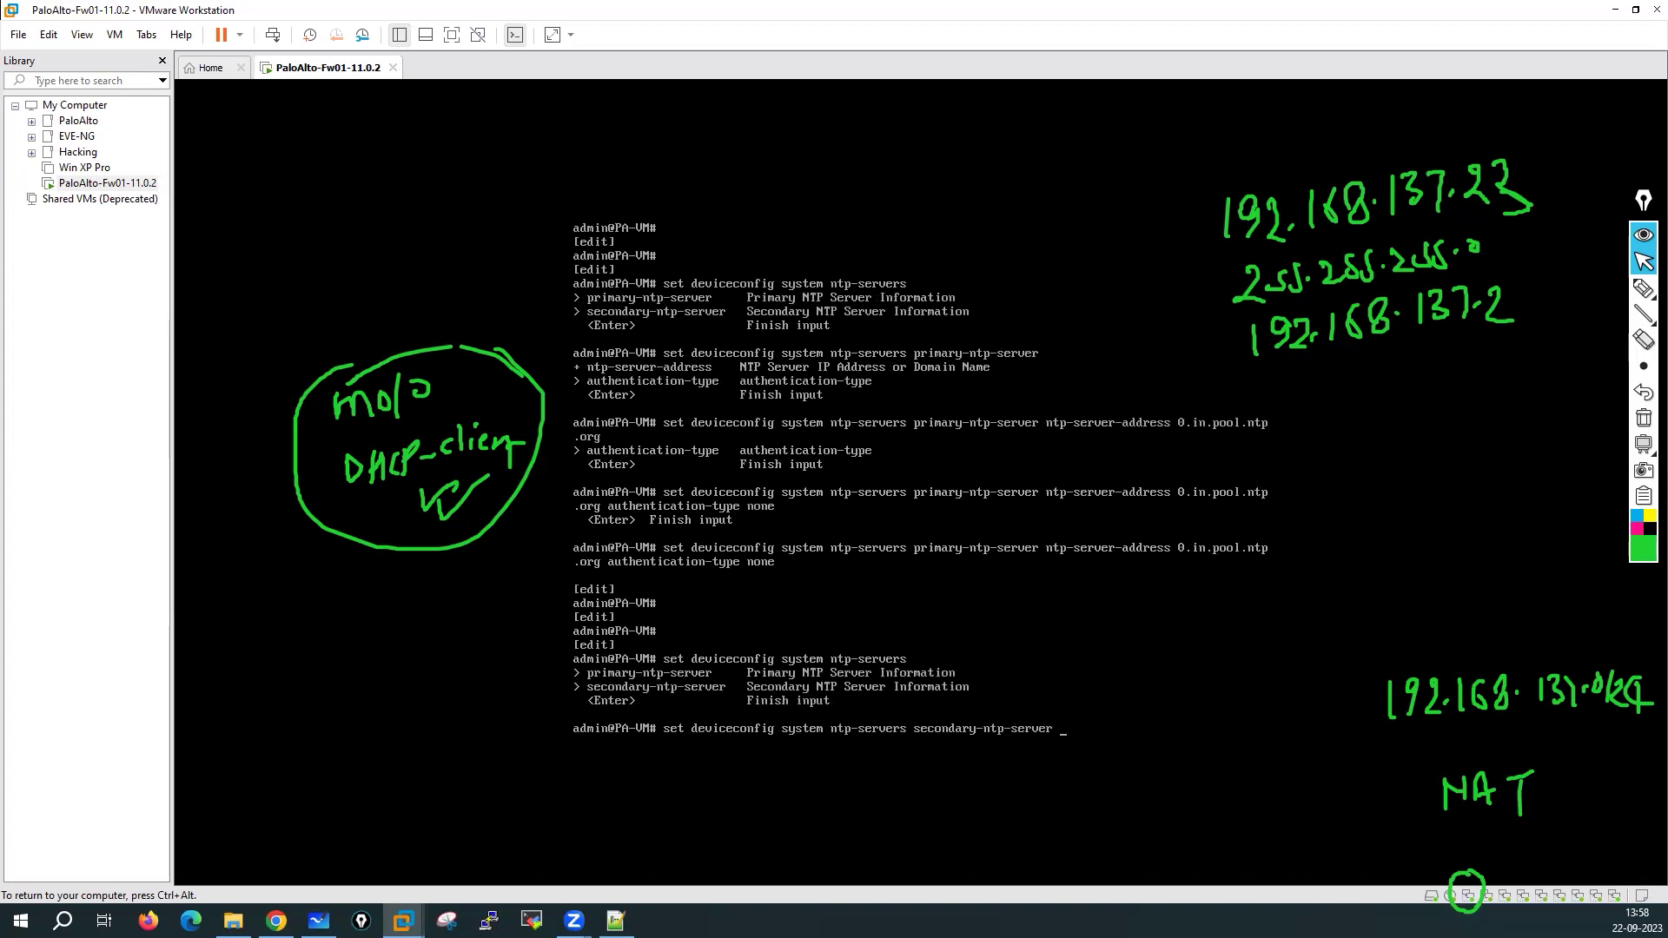
type("nt")
key("Tab")
key("Tab")
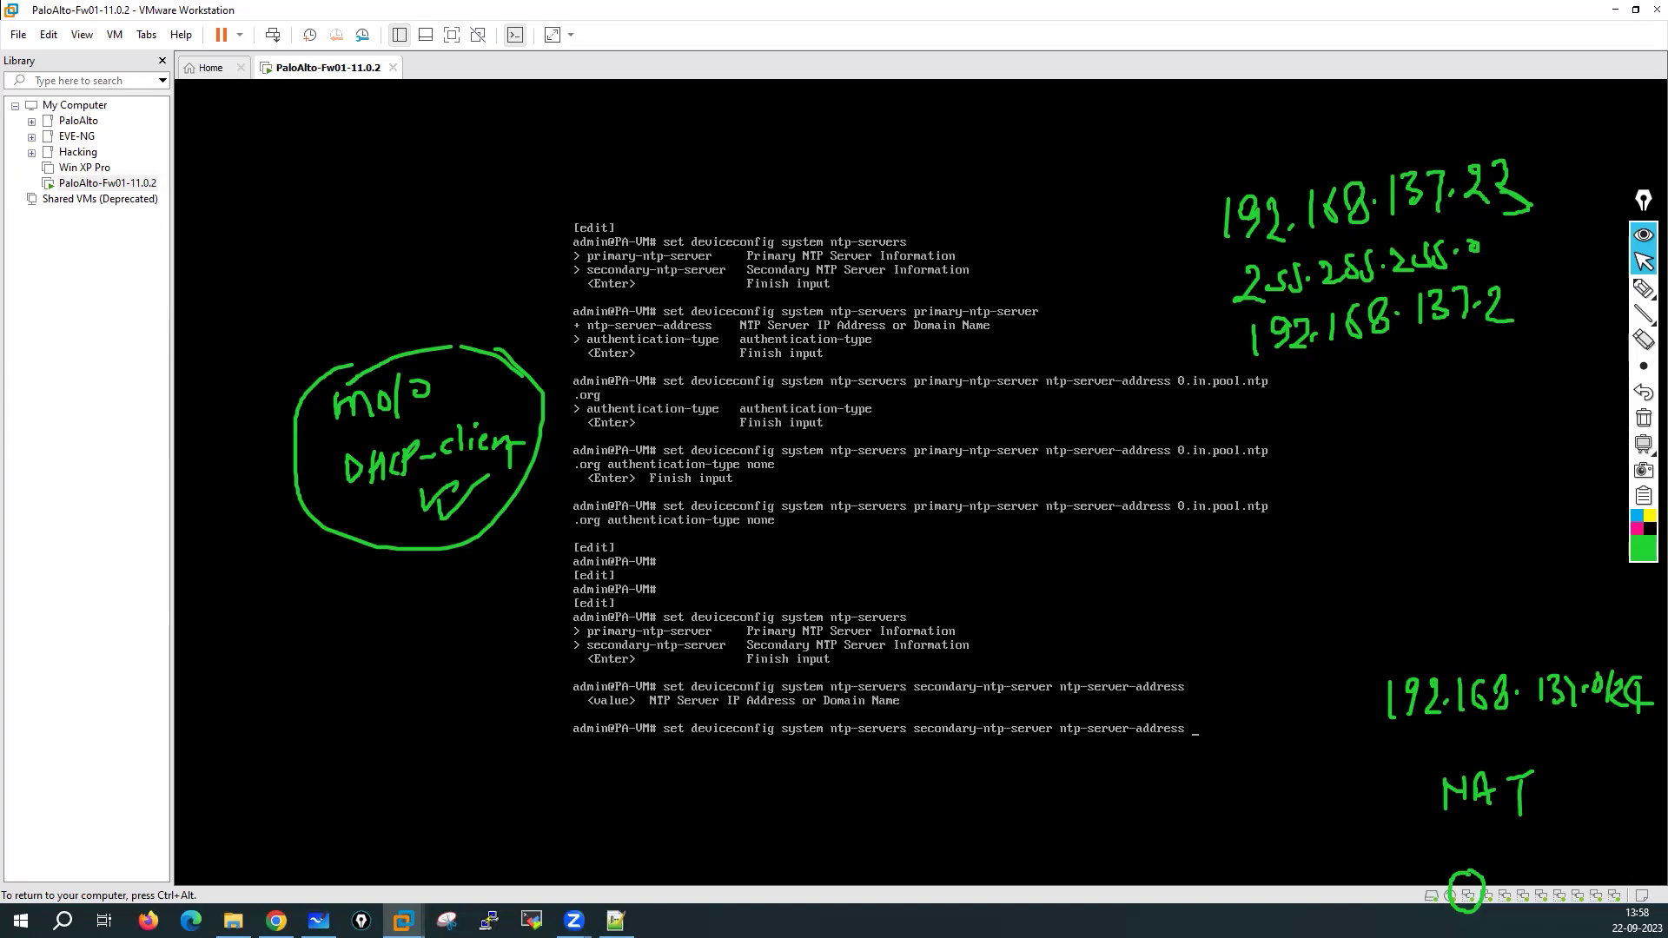
type("1.in.pool.ntp.org auth")
key("Tab")
type("on")
key("BackSpace")
key("BackSpace")
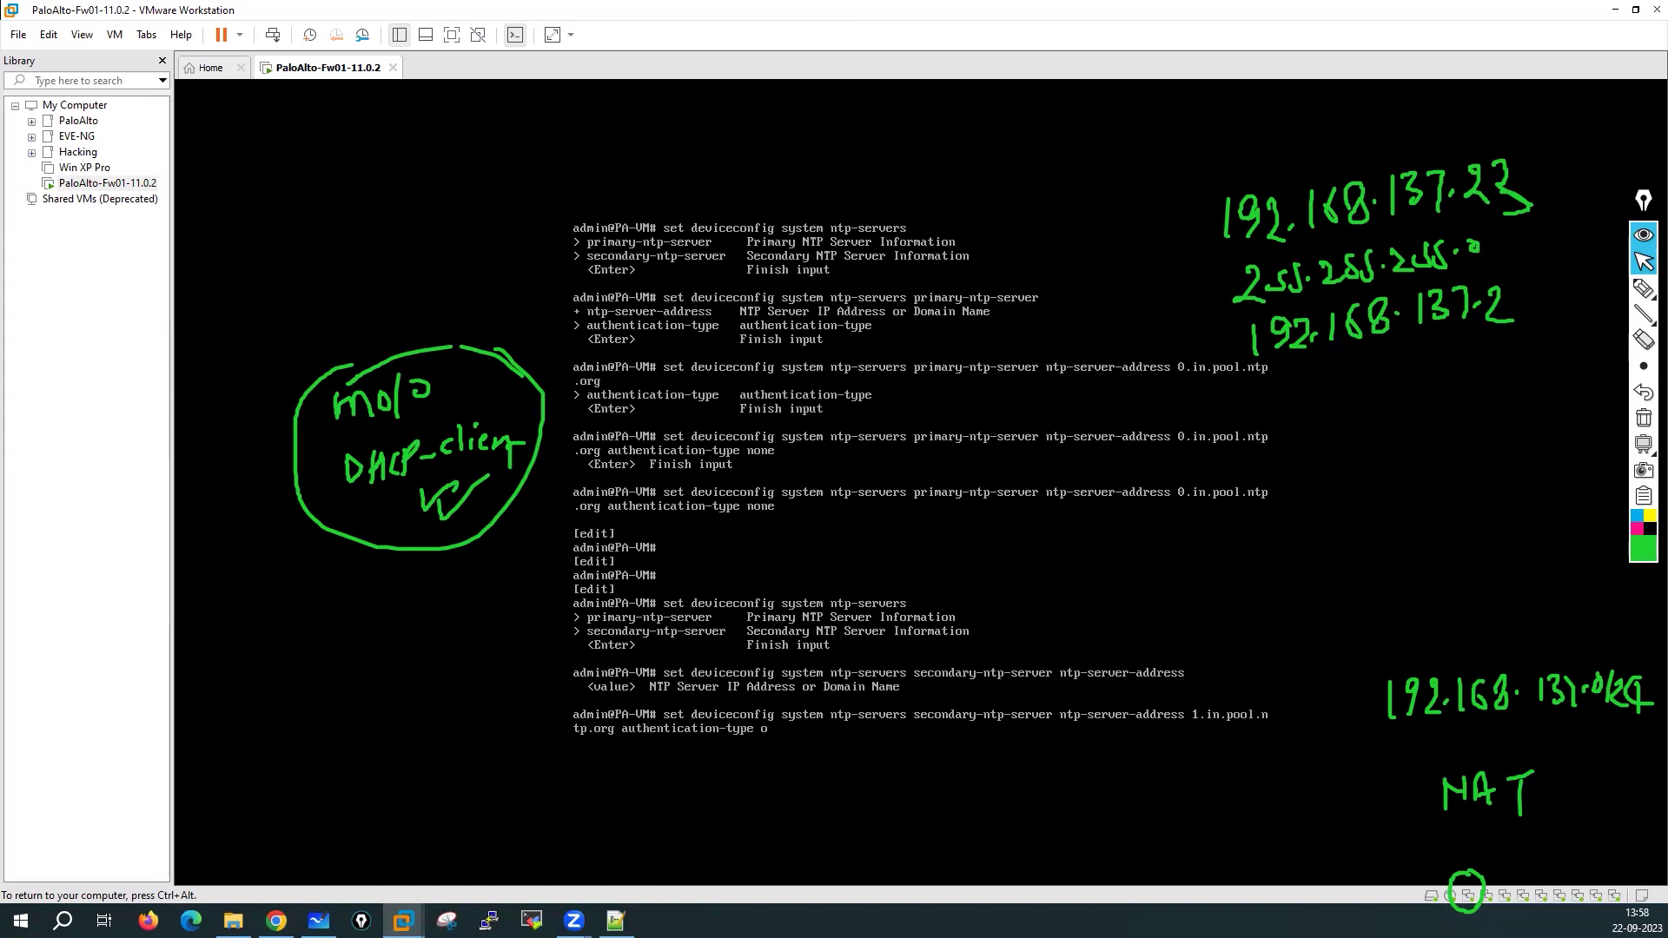
type("one")
key("Return")
key("Return")
key("Return")
key("Return")
key("Return")
key("Return")
key("Return")
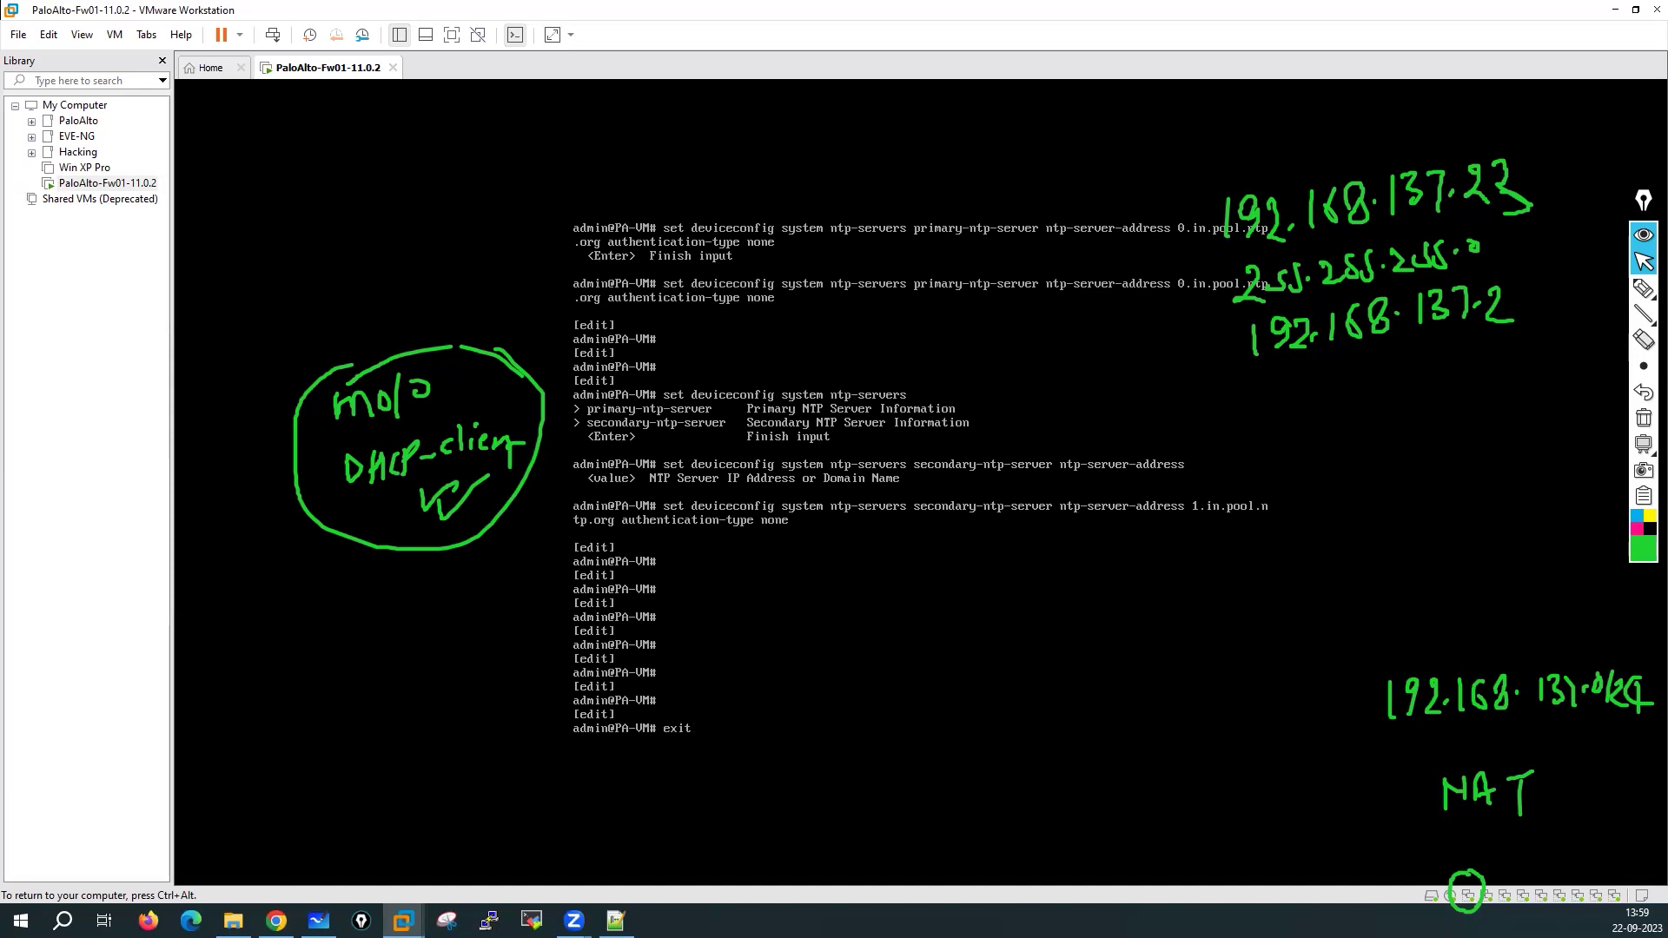
type("exit")
key("Return")
key("Return")
key("Return")
key("Return")
key("Return")
key("Return")
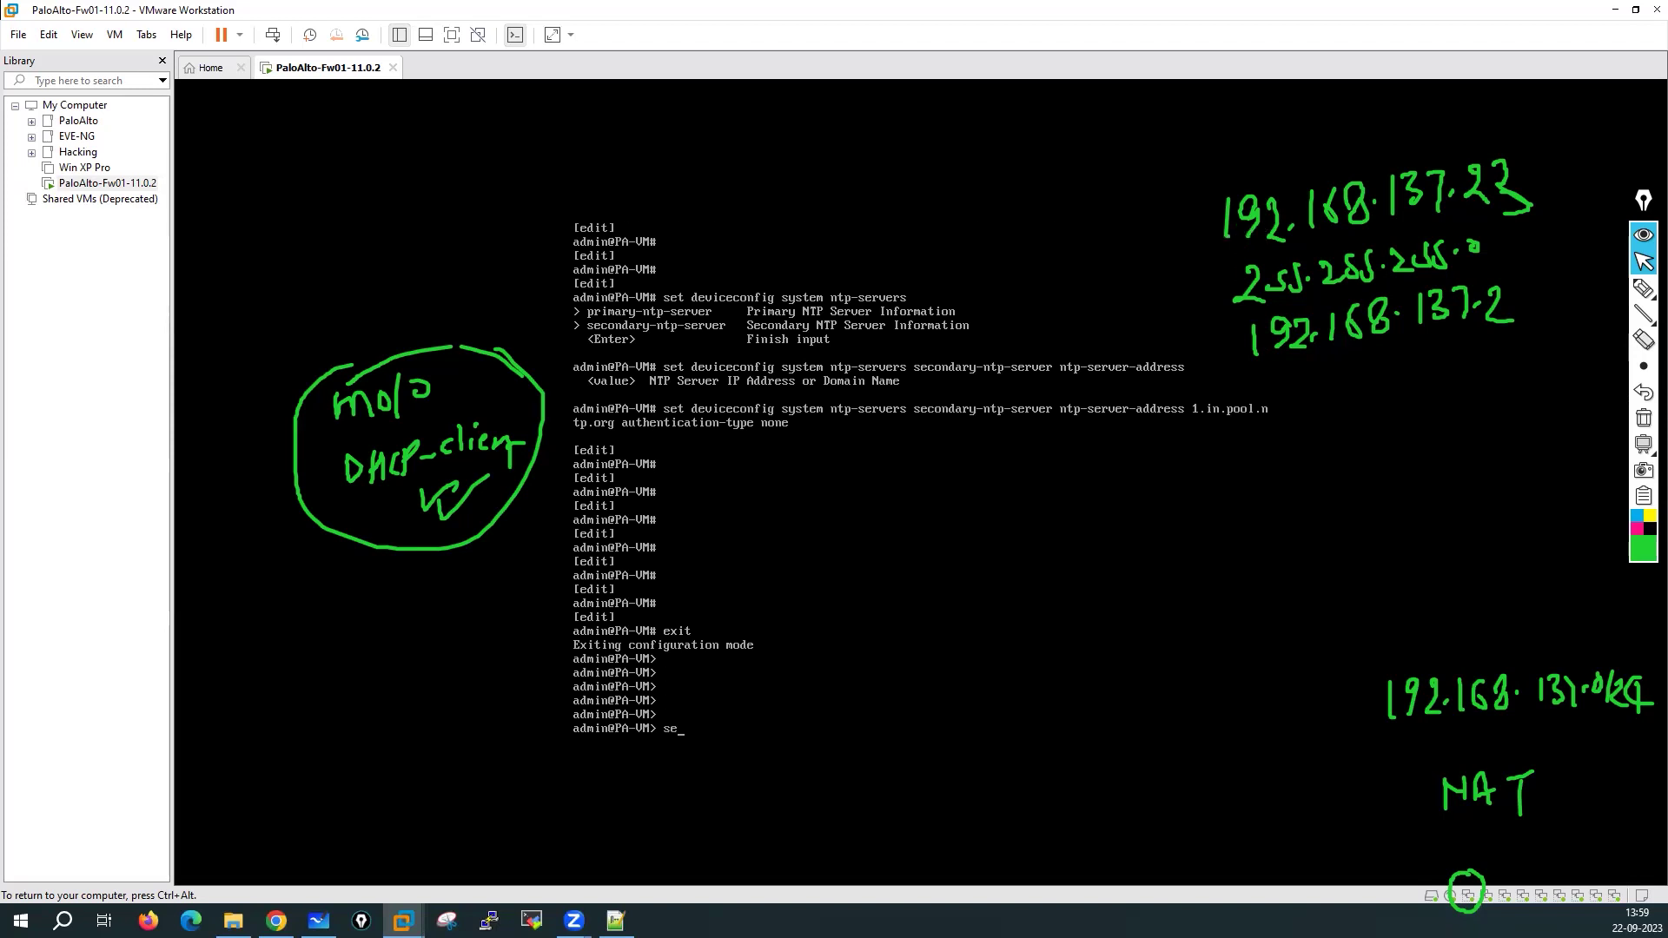
Switch the CLI config-output-format to set
type("set cli con")
key("Tab")
type("g")
key("Tab")
type("set")
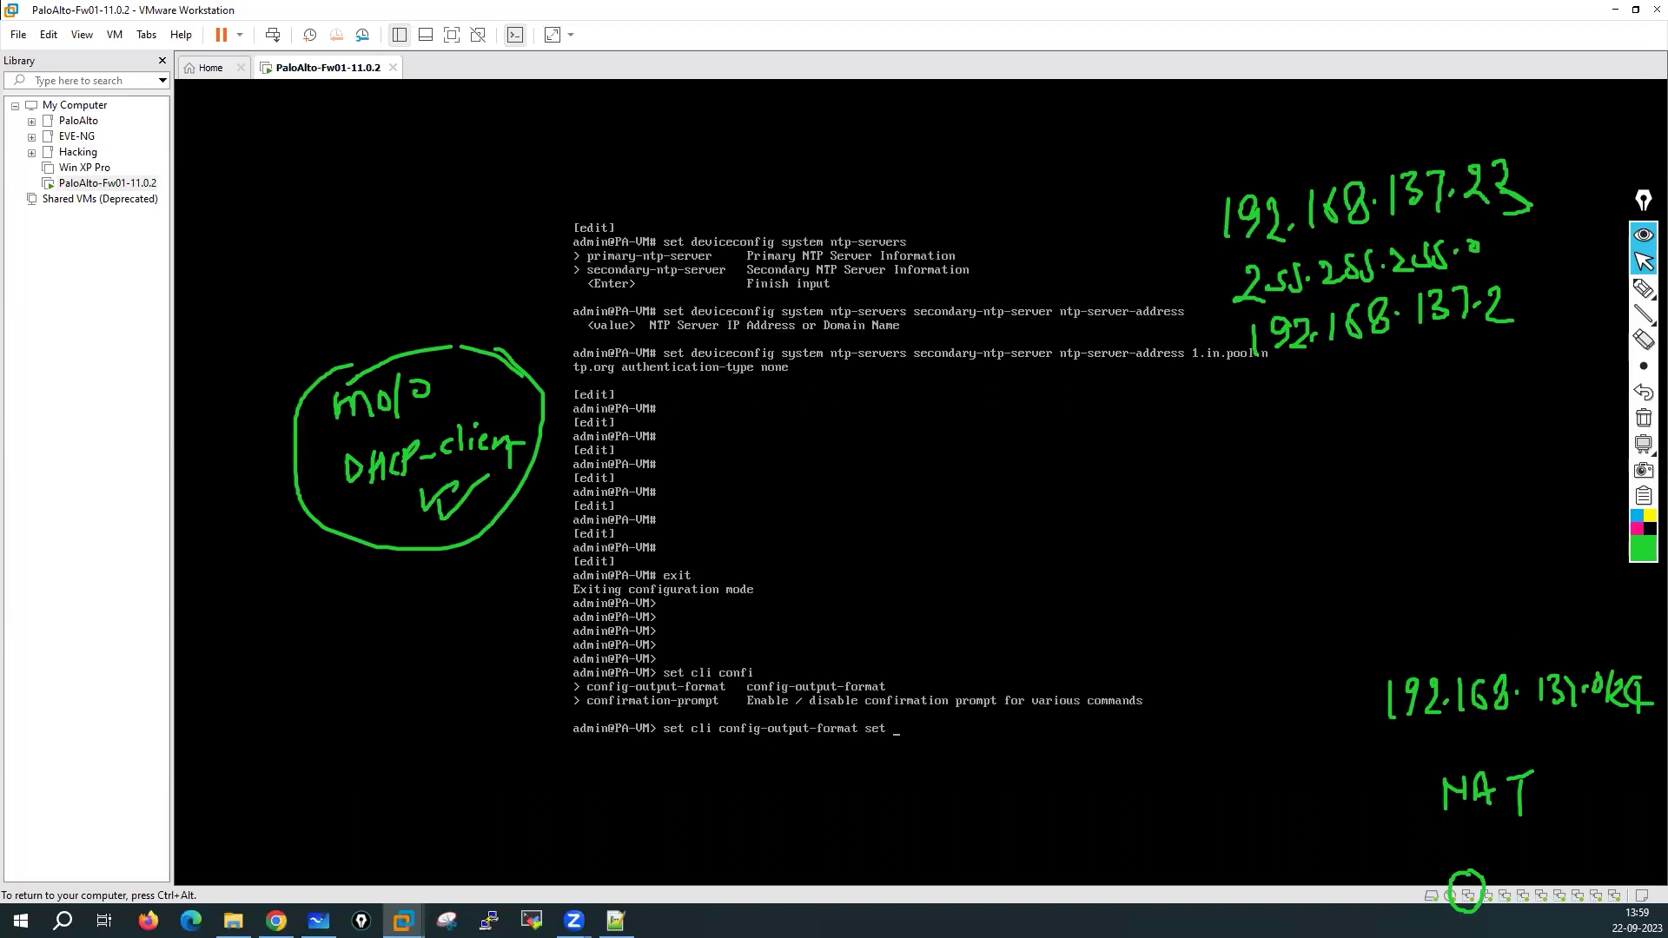
key("Return")
Enter configure mode and display the deviceconfig system settings
type("configure")
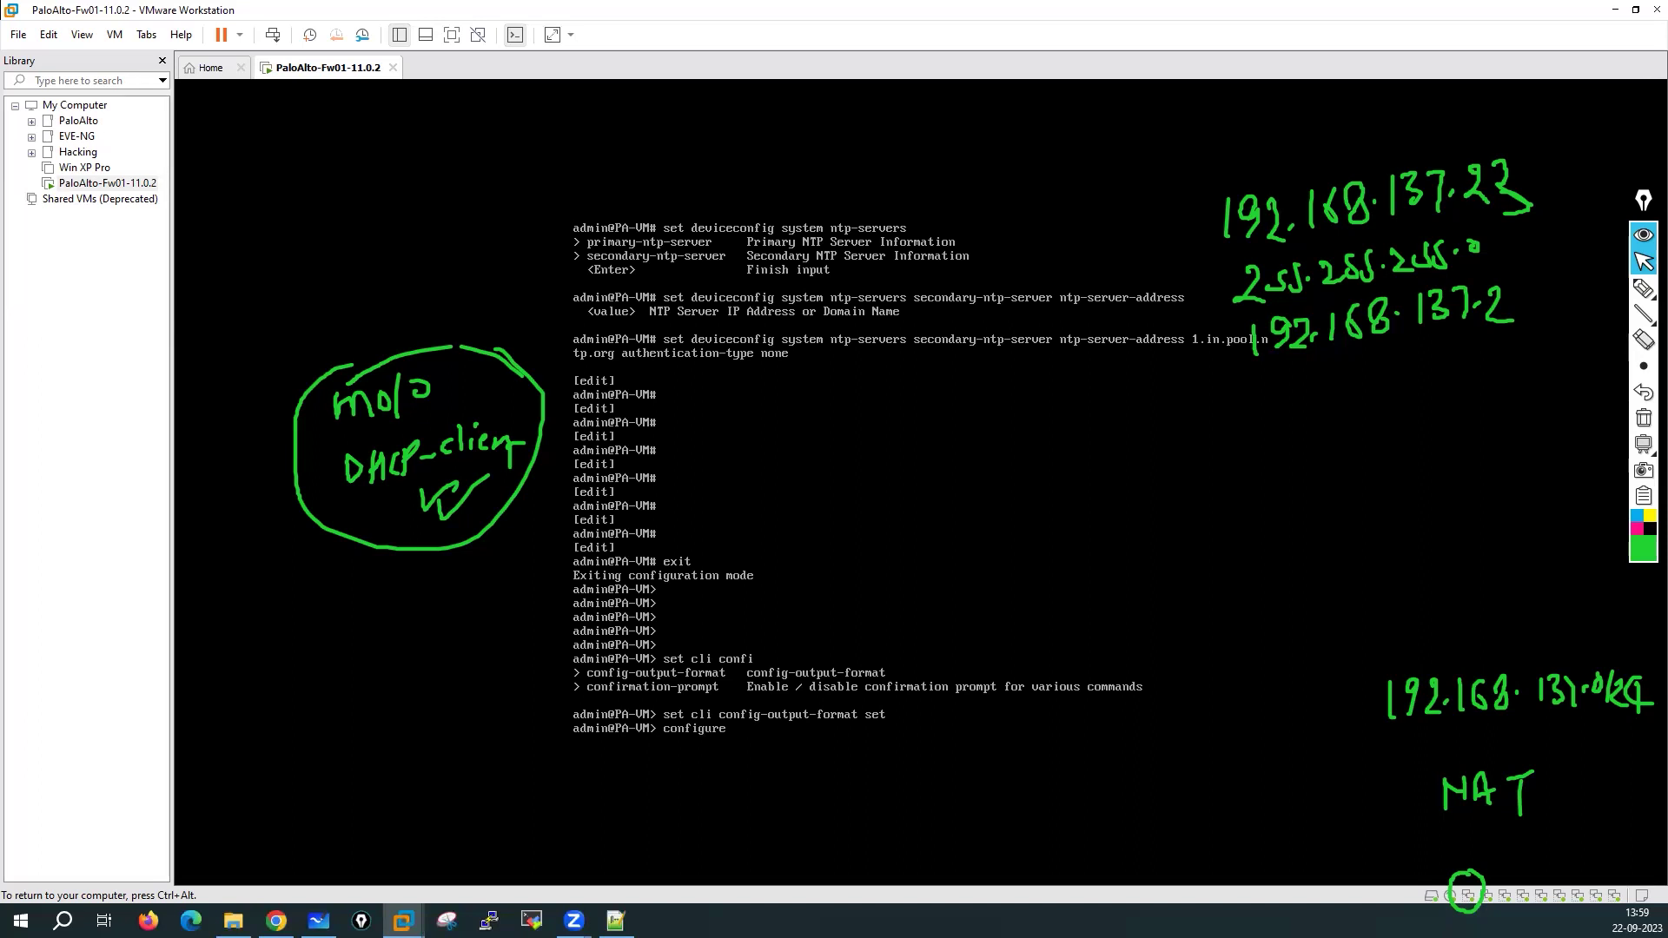
key("Return")
key("Return")
key("Return")
key("Return")
type("show deviceconfig")
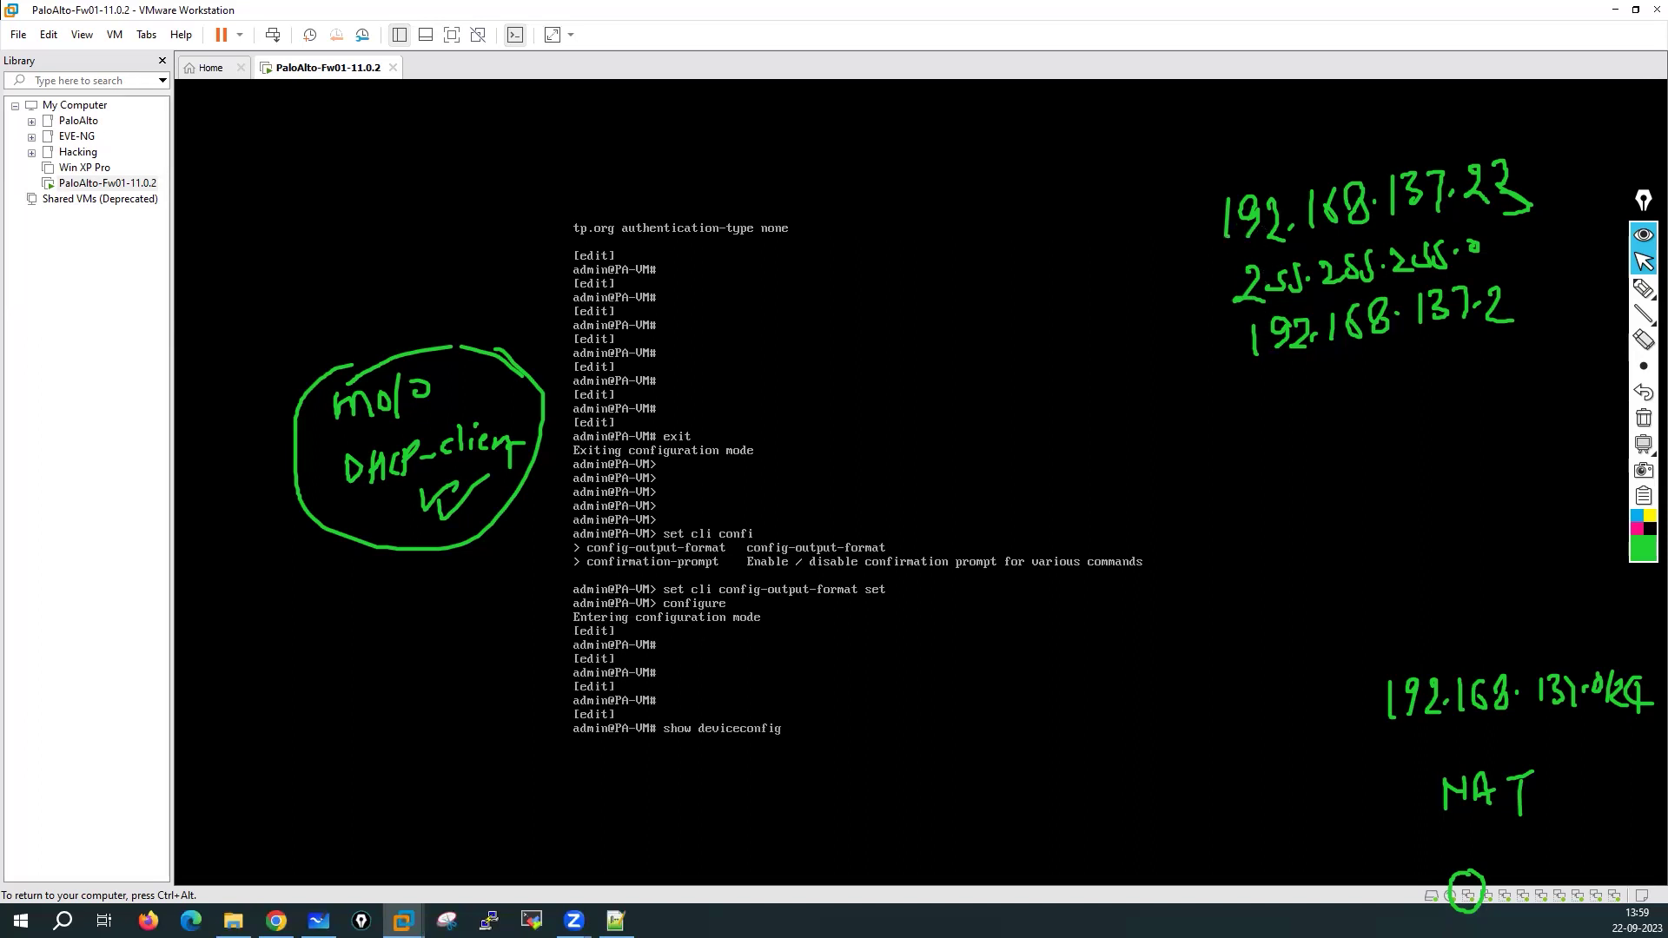
type(" system")
key("Return")
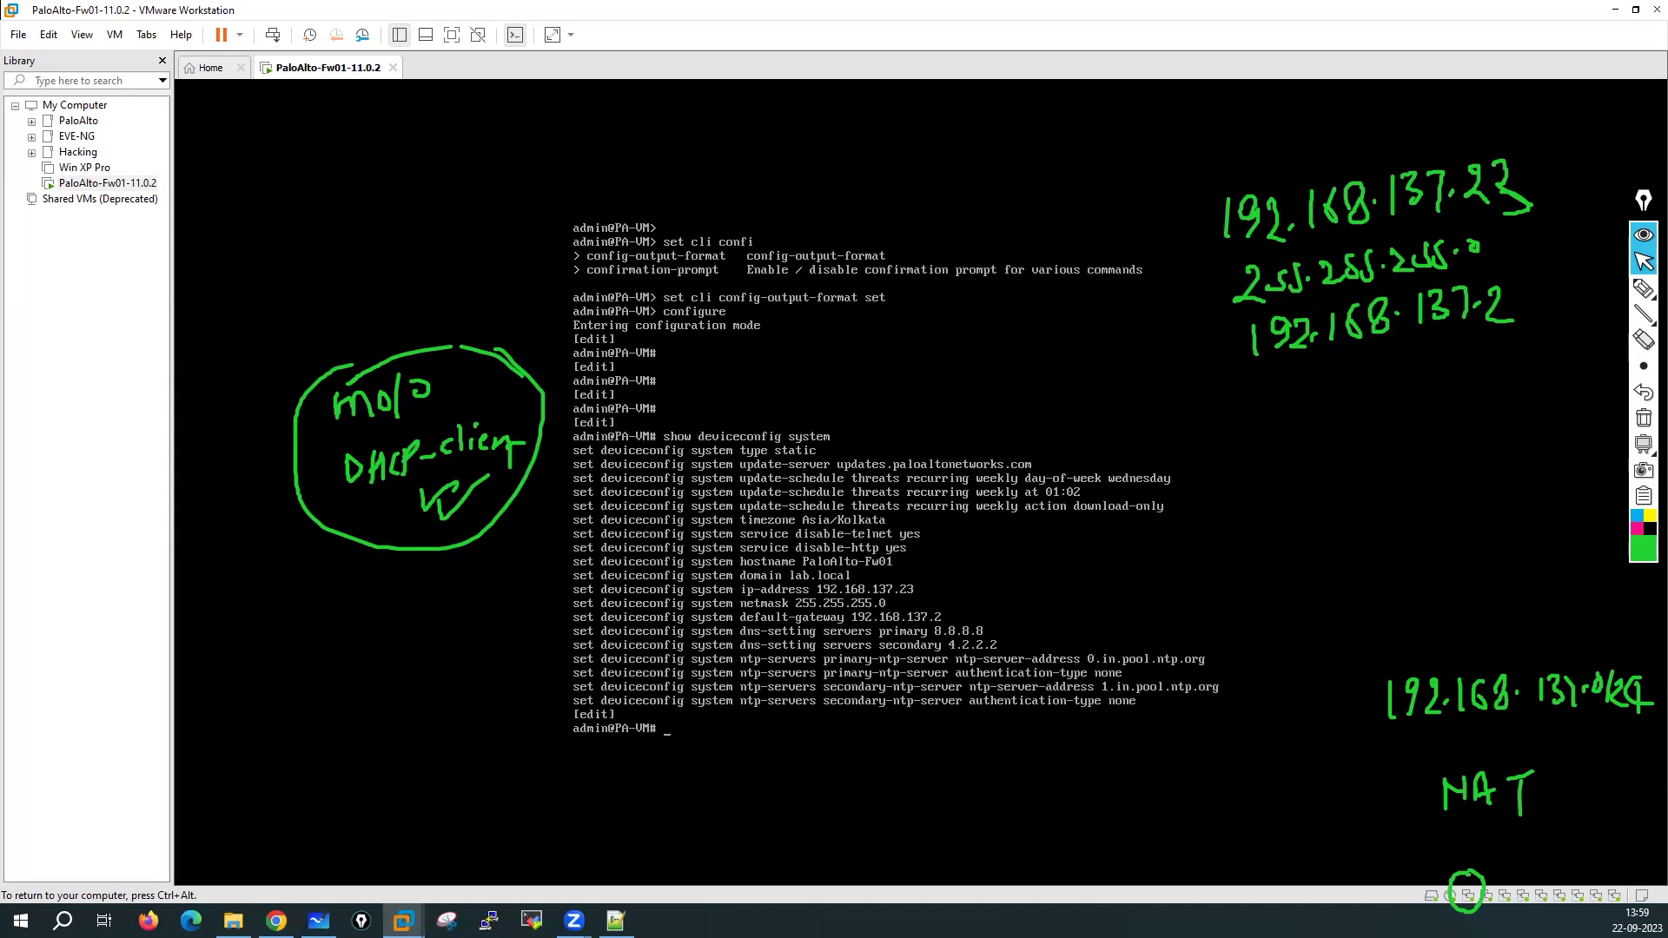
key("ctrl+alt")
Clear the green ink notes and switch the pen colour to red
left_click(1643, 288)
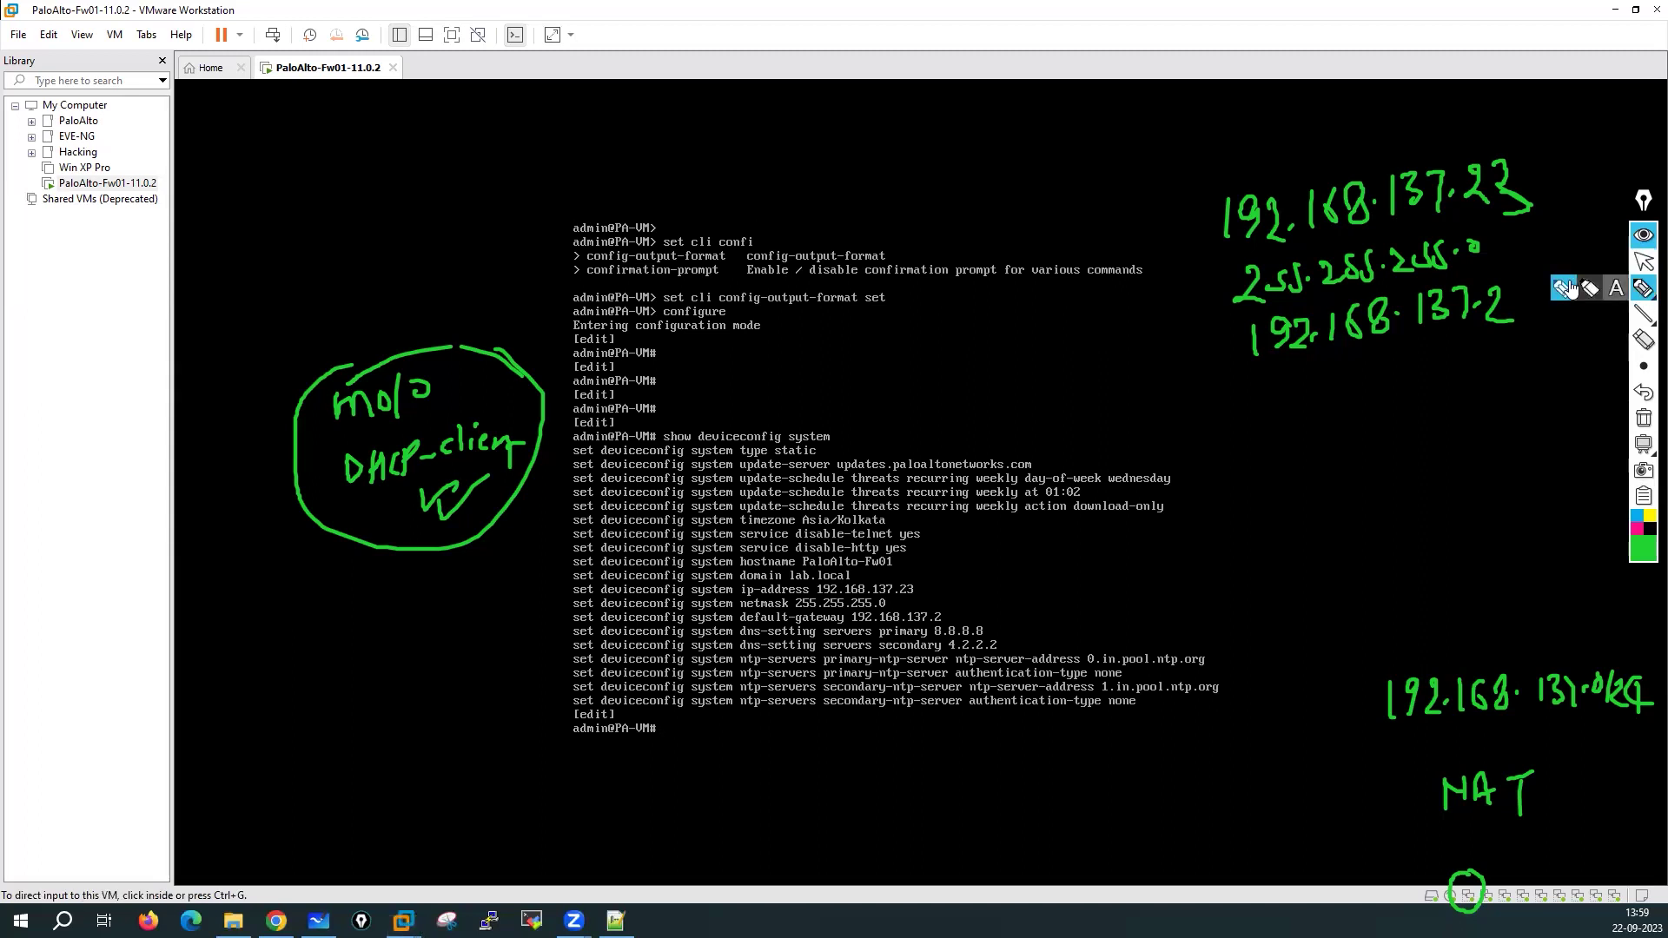
left_click(1643, 418)
left_click(1641, 549)
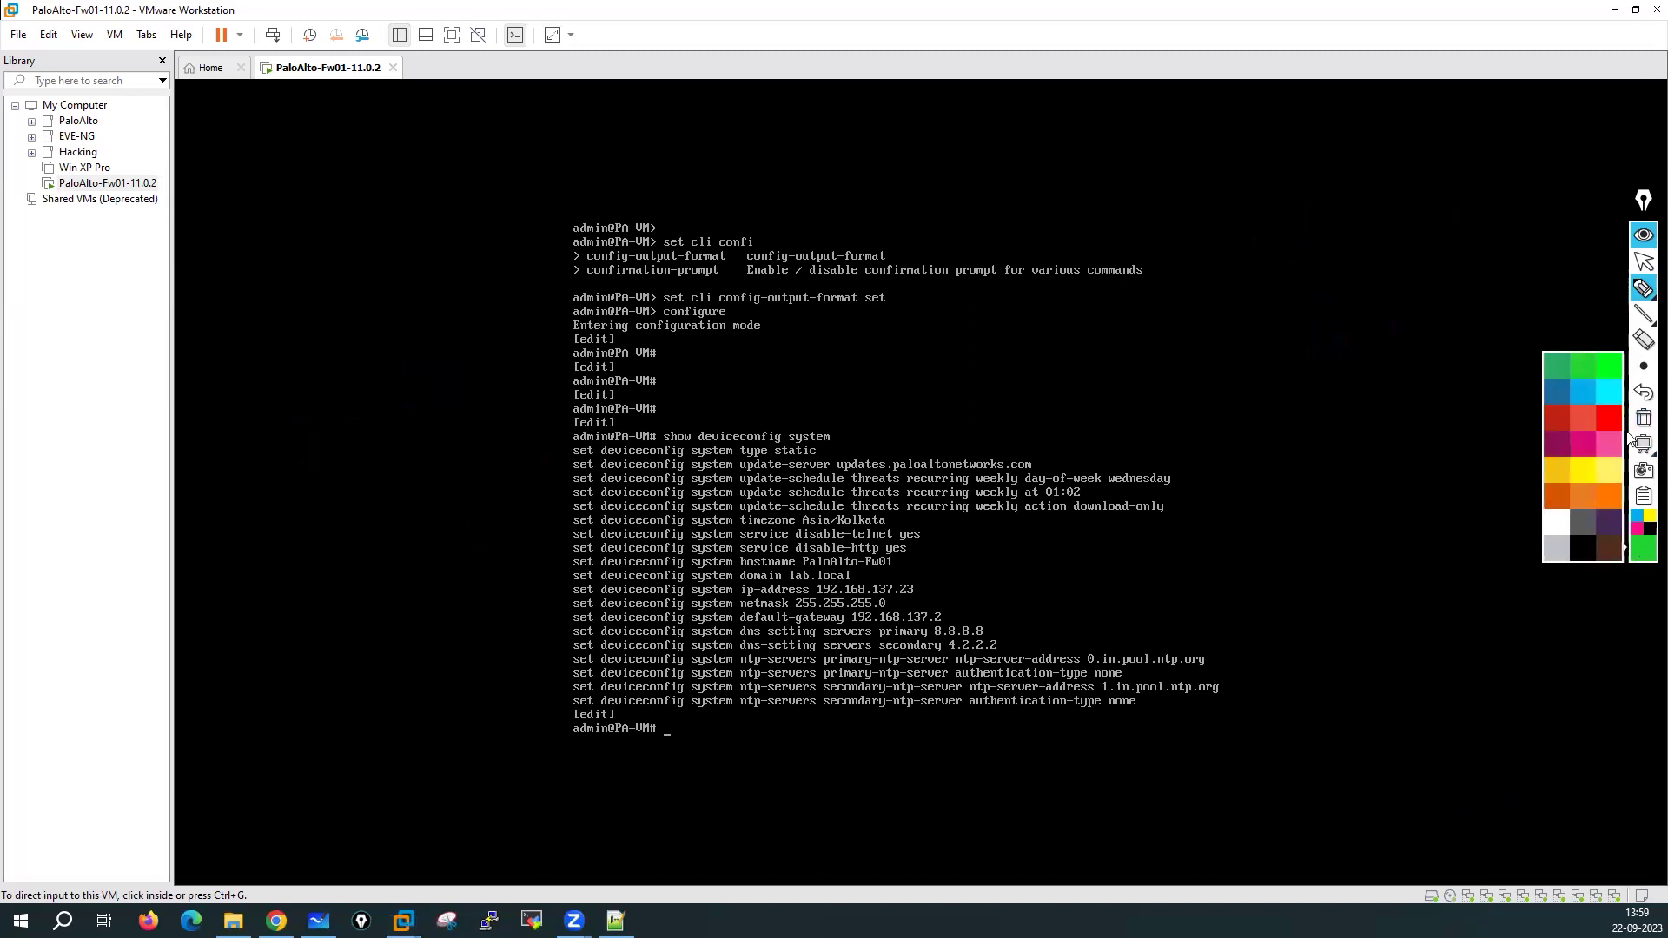
left_click(1608, 418)
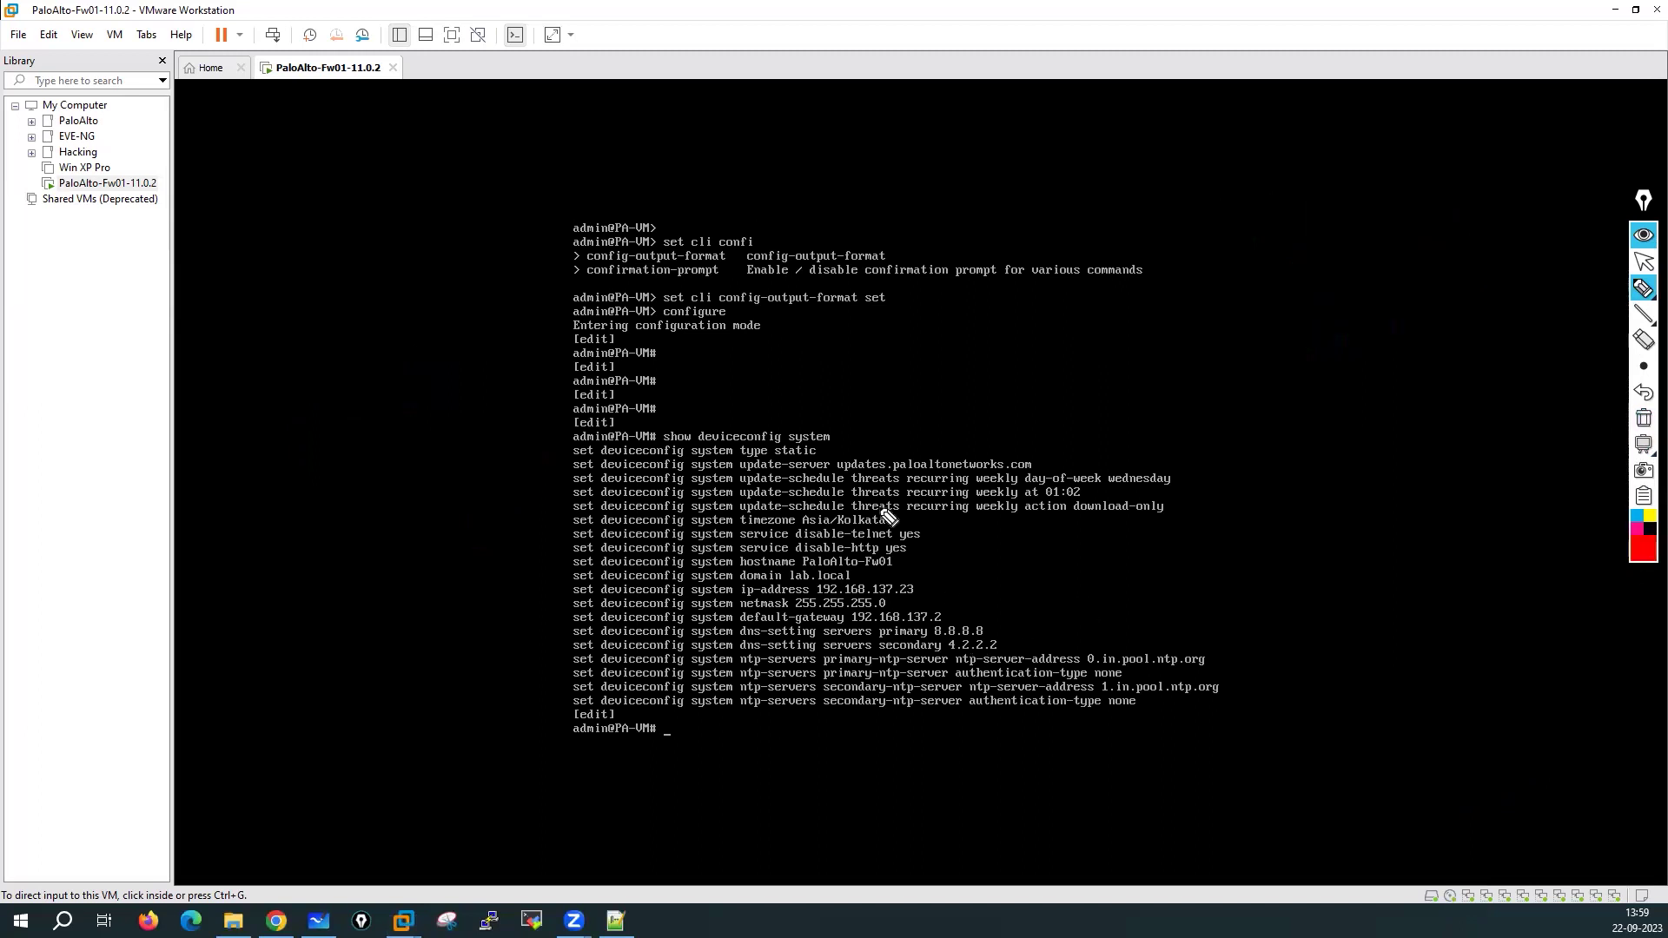
Mark the static type, timezone, hostname, domain, IP and NTP lines in red
left_click_drag(864, 445, 818, 451)
left_click_drag(705, 457, 823, 458)
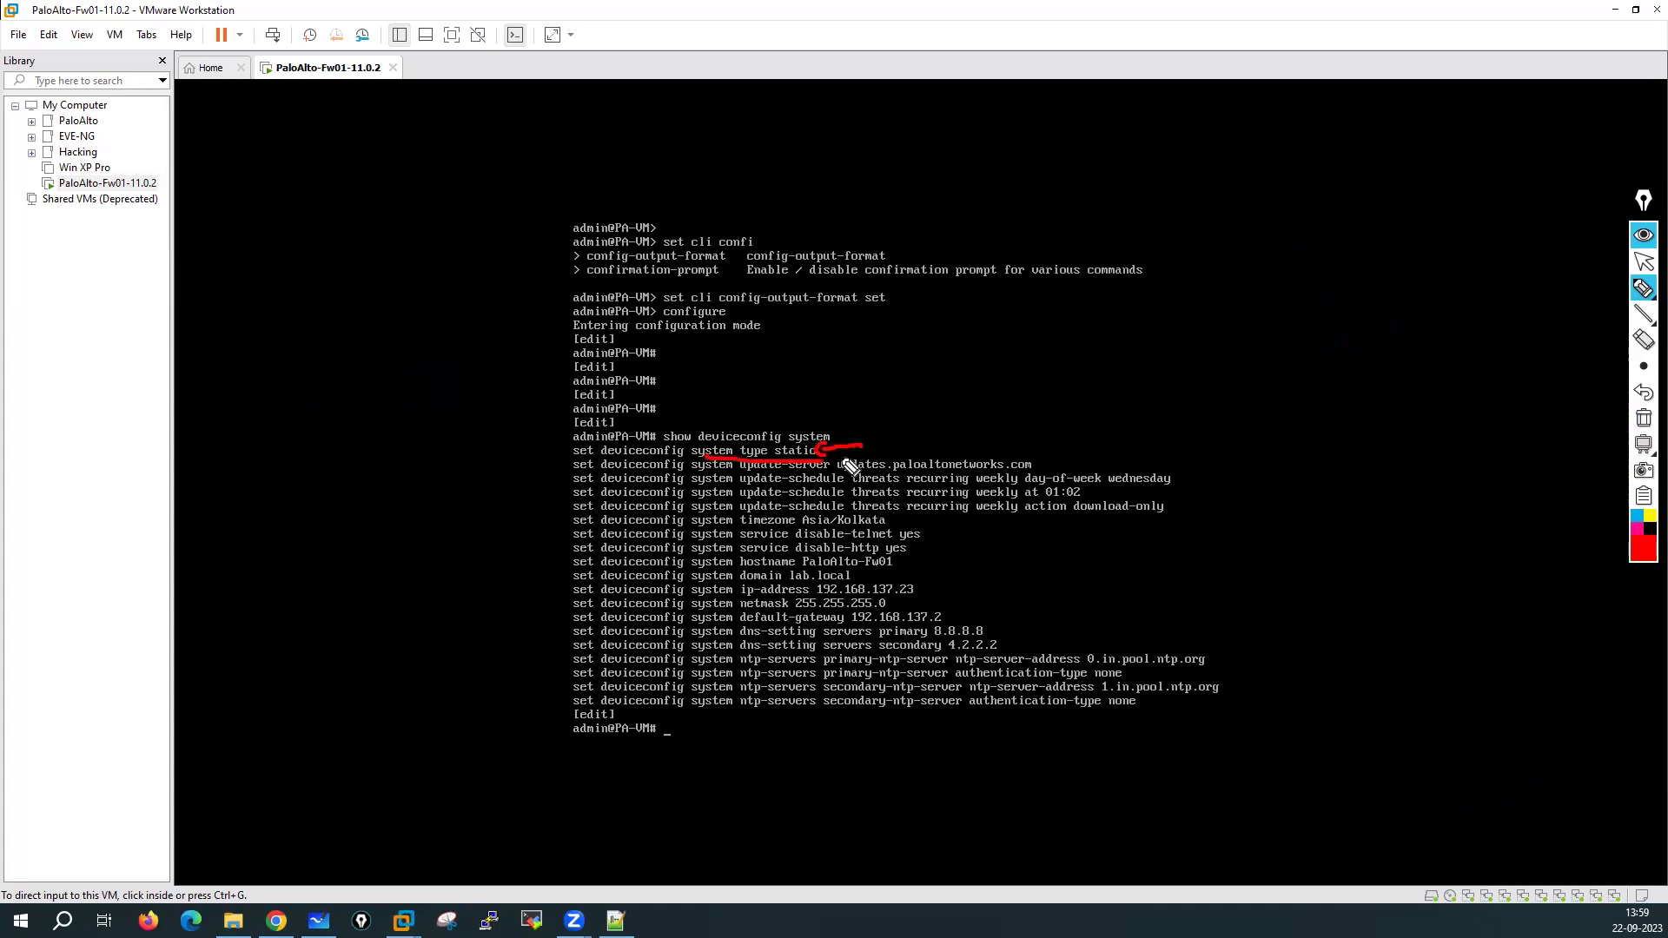
left_click_drag(745, 525, 907, 532)
left_click(763, 568)
left_click_drag(764, 571, 905, 570)
left_click_drag(769, 584, 860, 582)
mouse_move(971, 583)
left_mouse_down()
mouse_move(939, 600)
mouse_move(996, 626)
mouse_move(999, 645)
left_mouse_up()
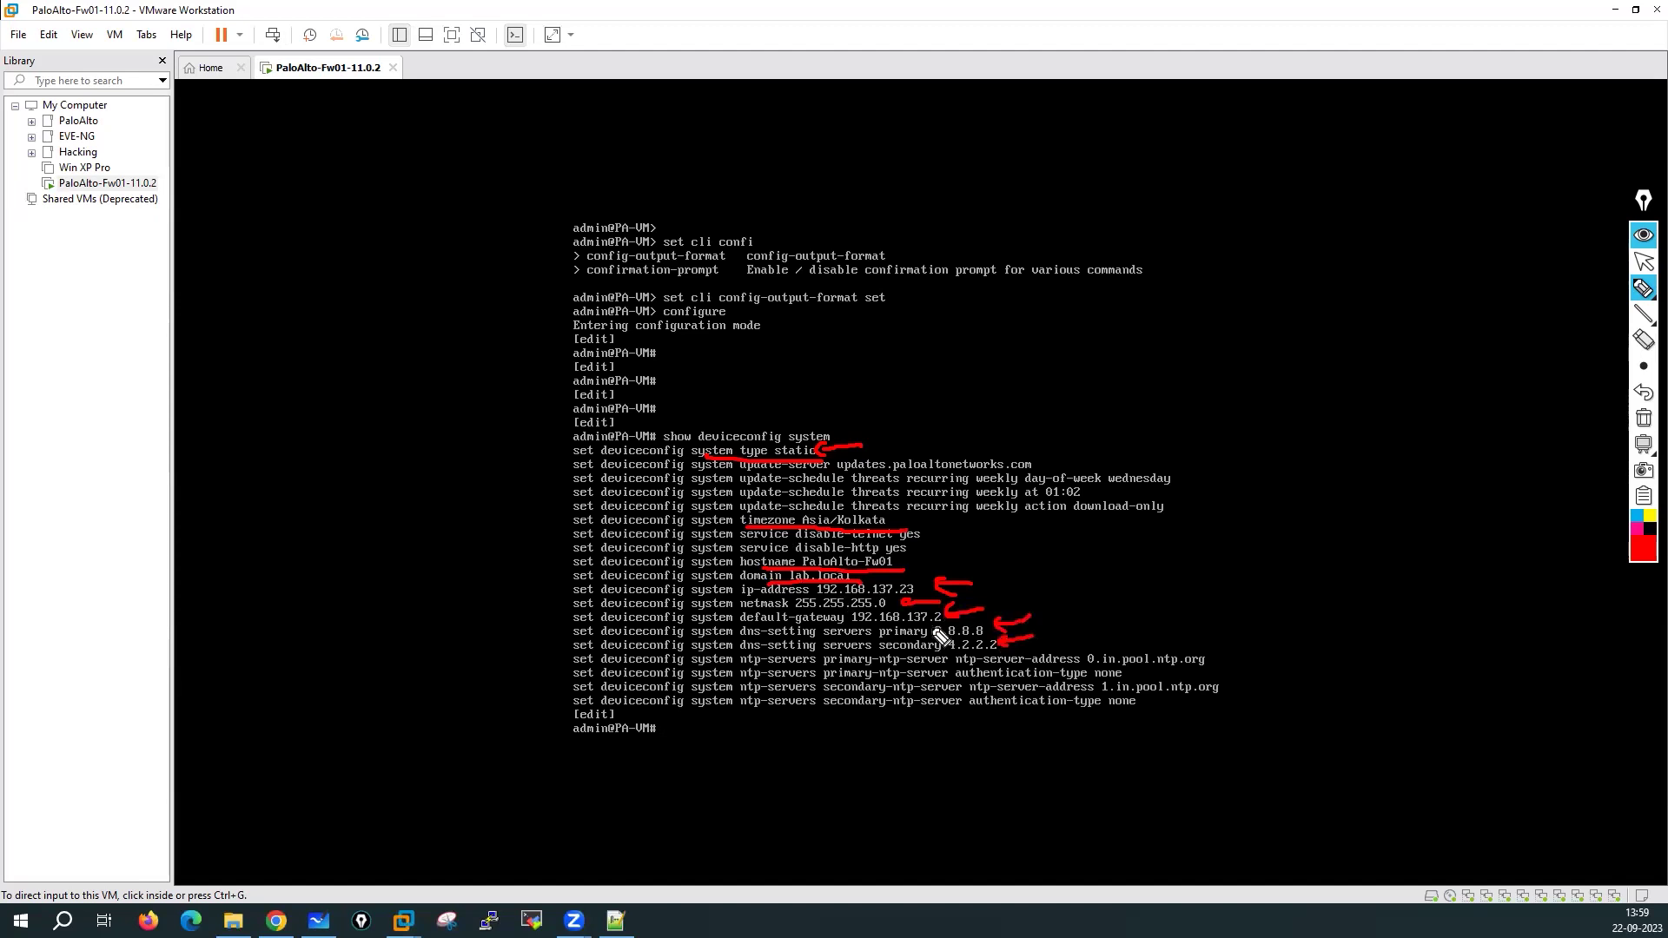
mouse_move(1127, 640)
left_mouse_down()
mouse_move(1148, 612)
mouse_move(1151, 647)
left_mouse_up()
left_click_drag(1253, 676, 1224, 688)
left_click_drag(1226, 677, 1239, 689)
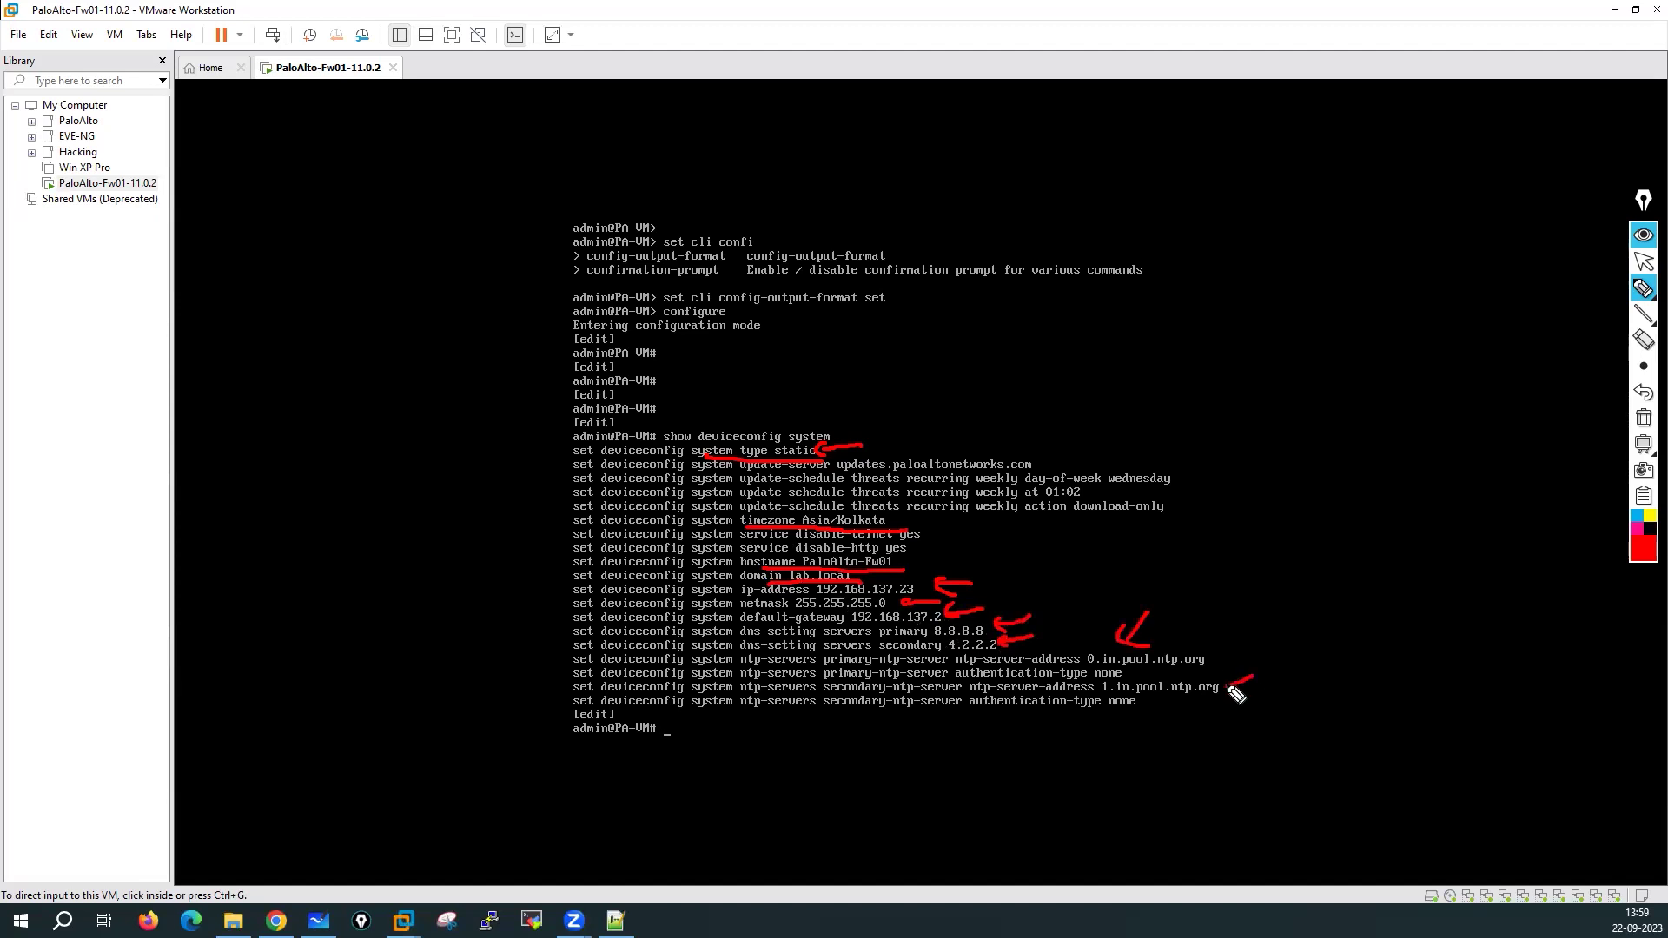
Erase the red marks and return focus to the firewall console
left_click(1635, 419)
left_click(1642, 261)
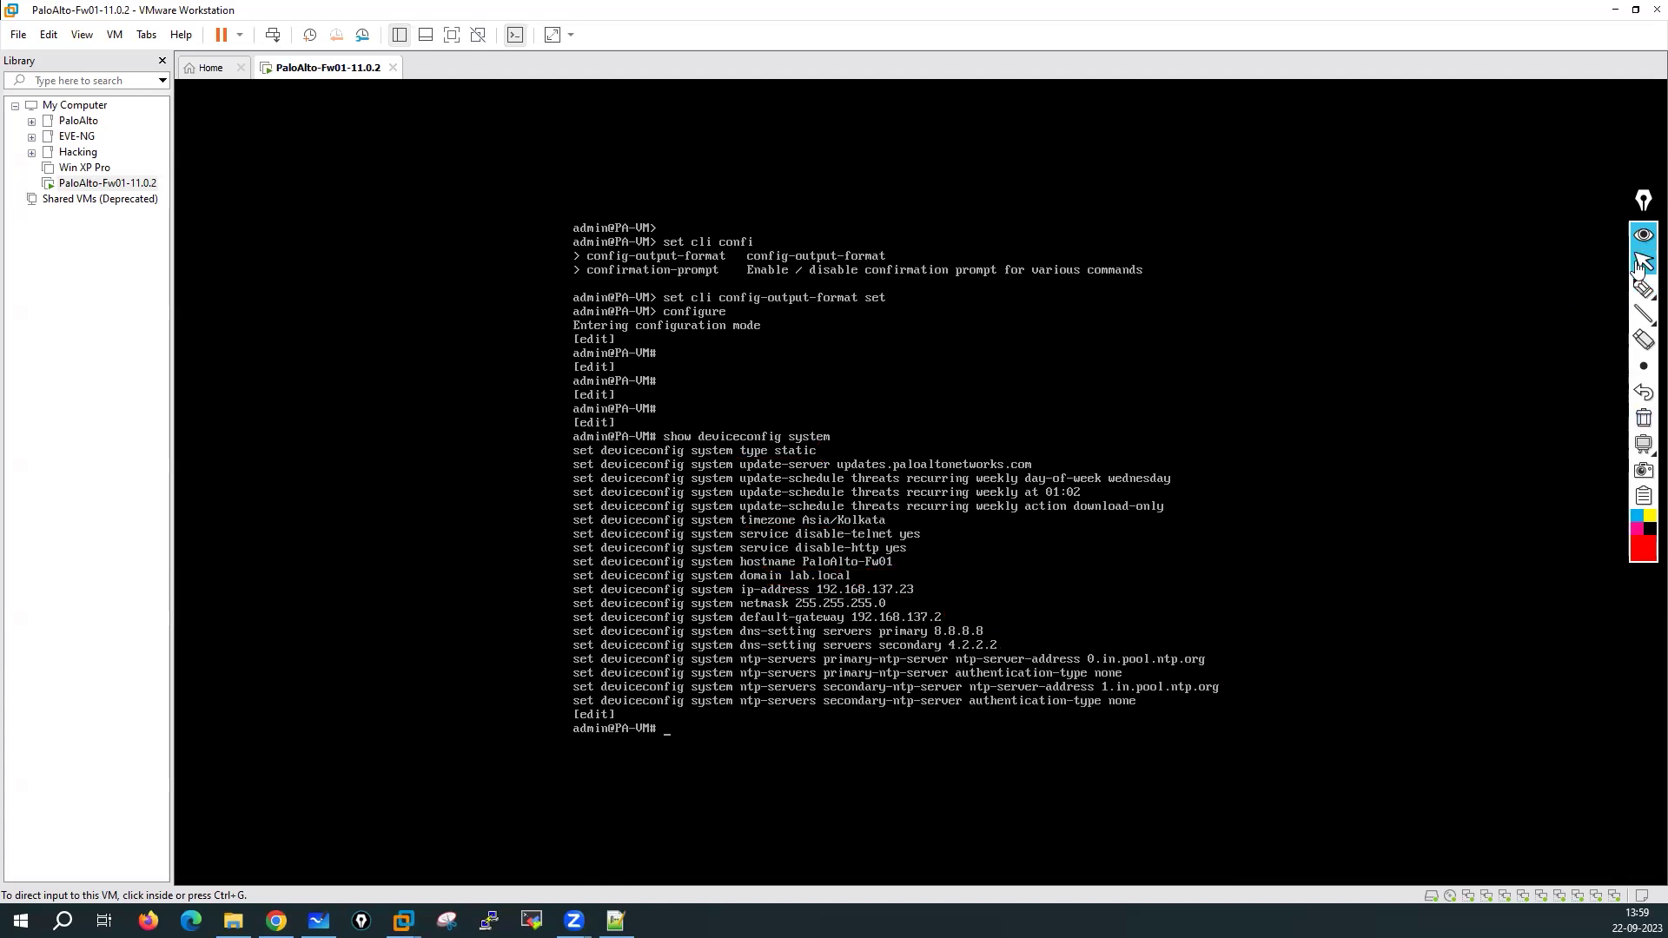
left_click(734, 482)
List the deviceconfig system options and the service sub-options with ? help
type("set d")
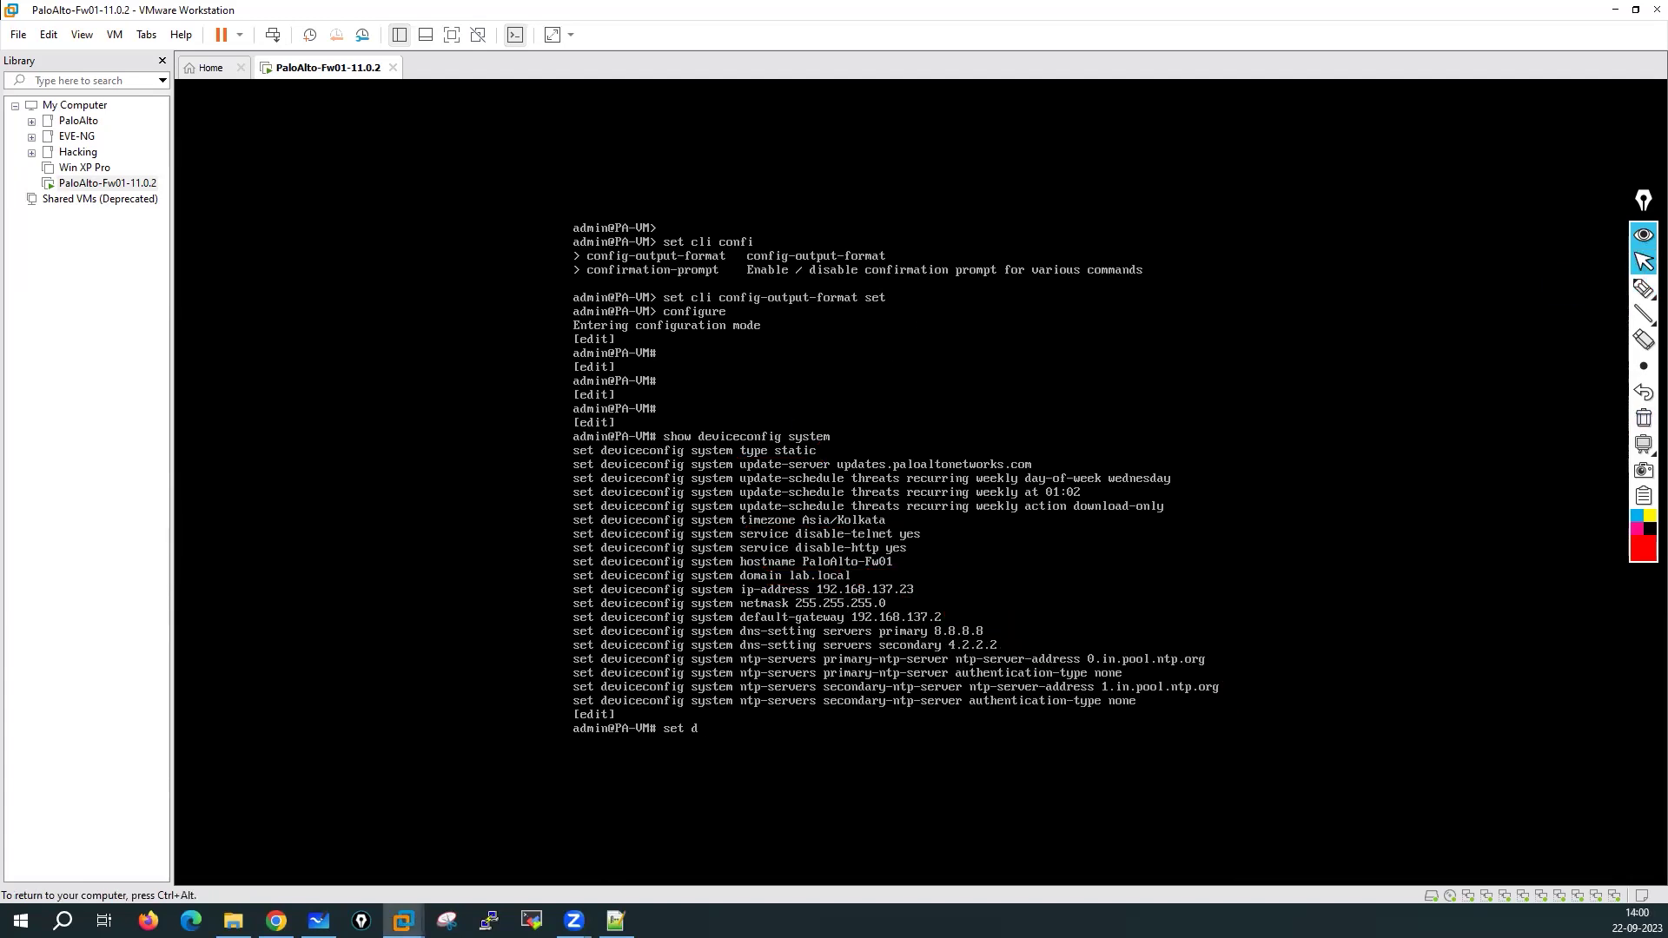
type("eviceconfig system?")
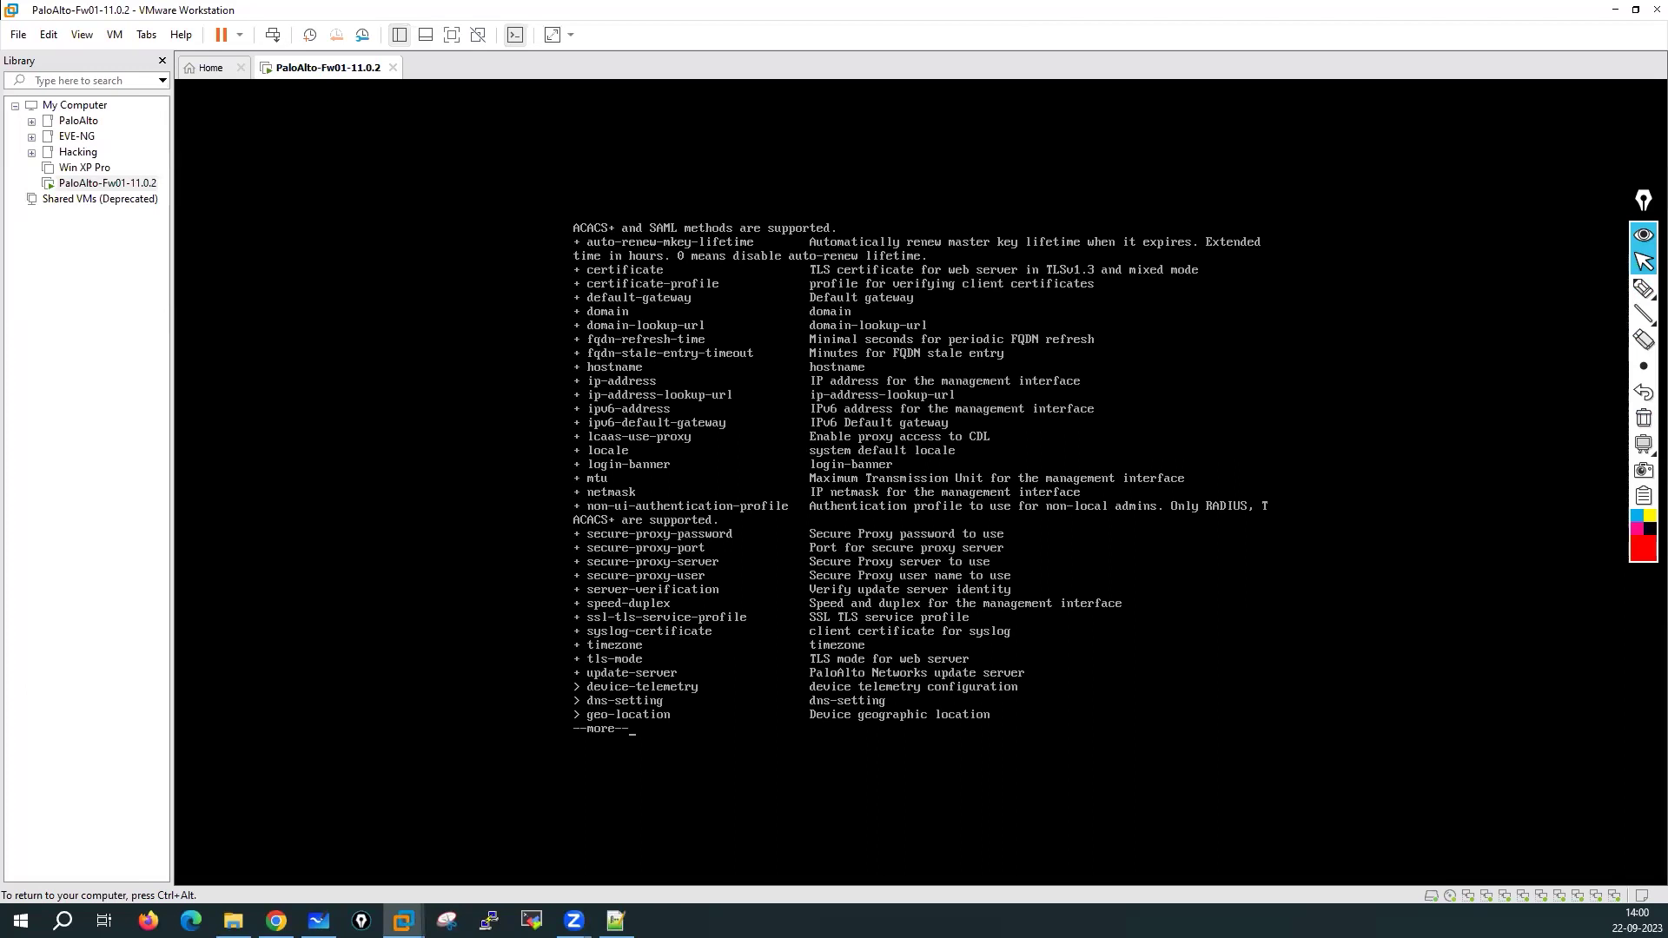
key("space")
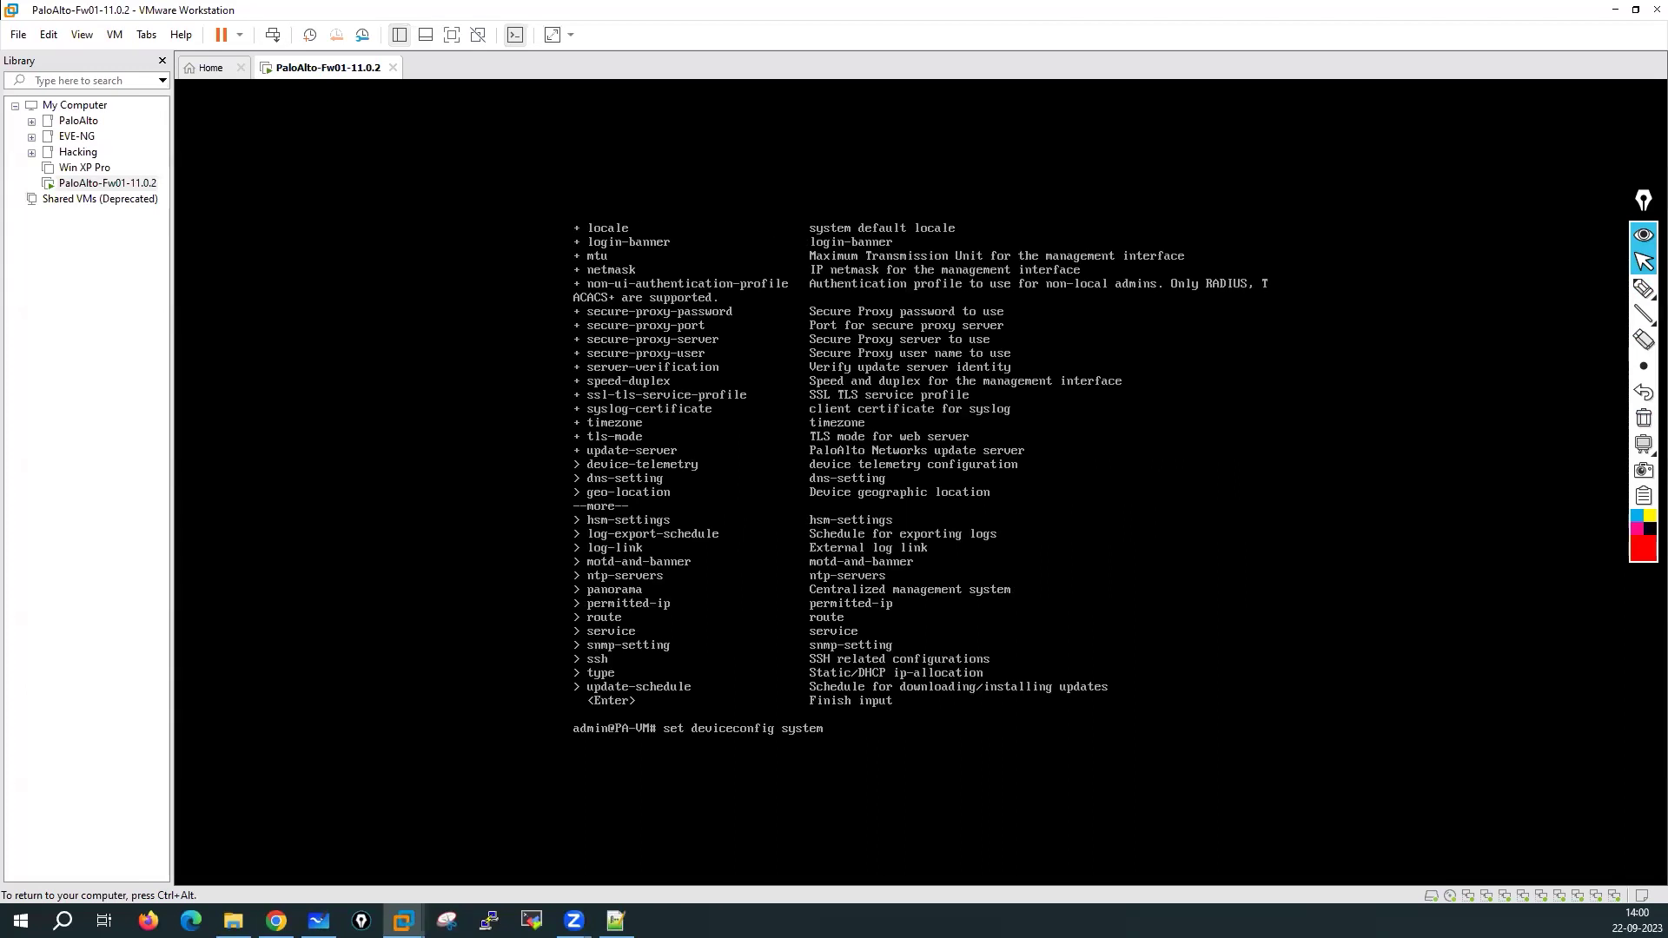
type("serv")
type("?")
type("ice ?")
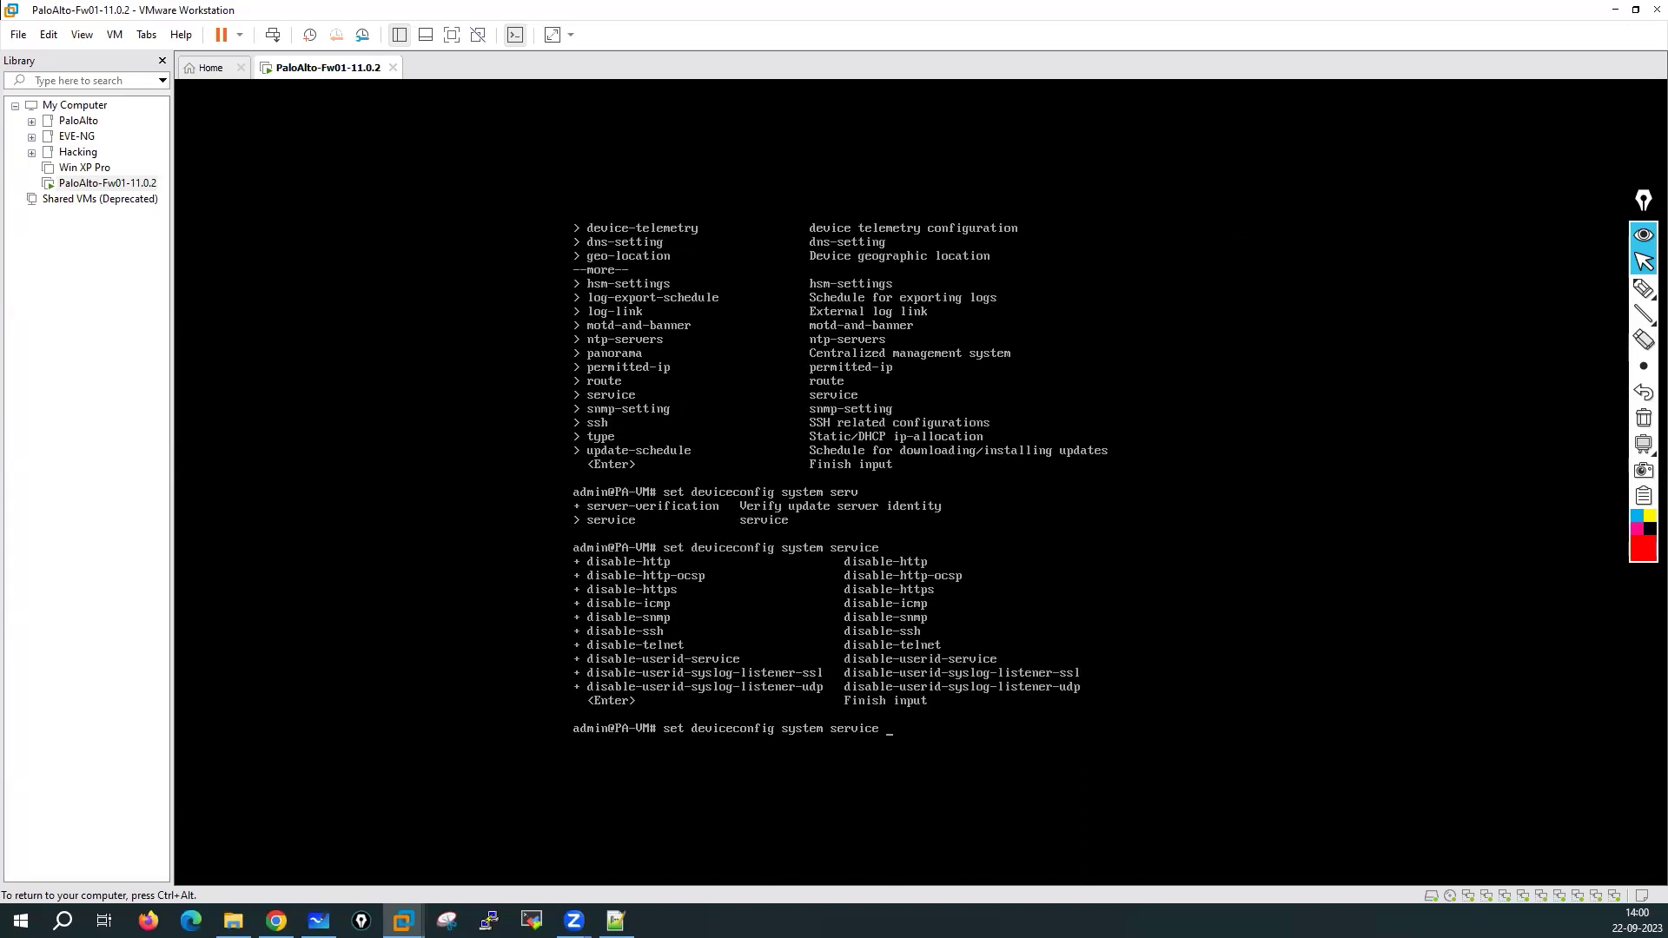
Tick disable-http, disable-https, disable-icmp and disable-ssh in red ink, then clear it
key("ctrl+alt")
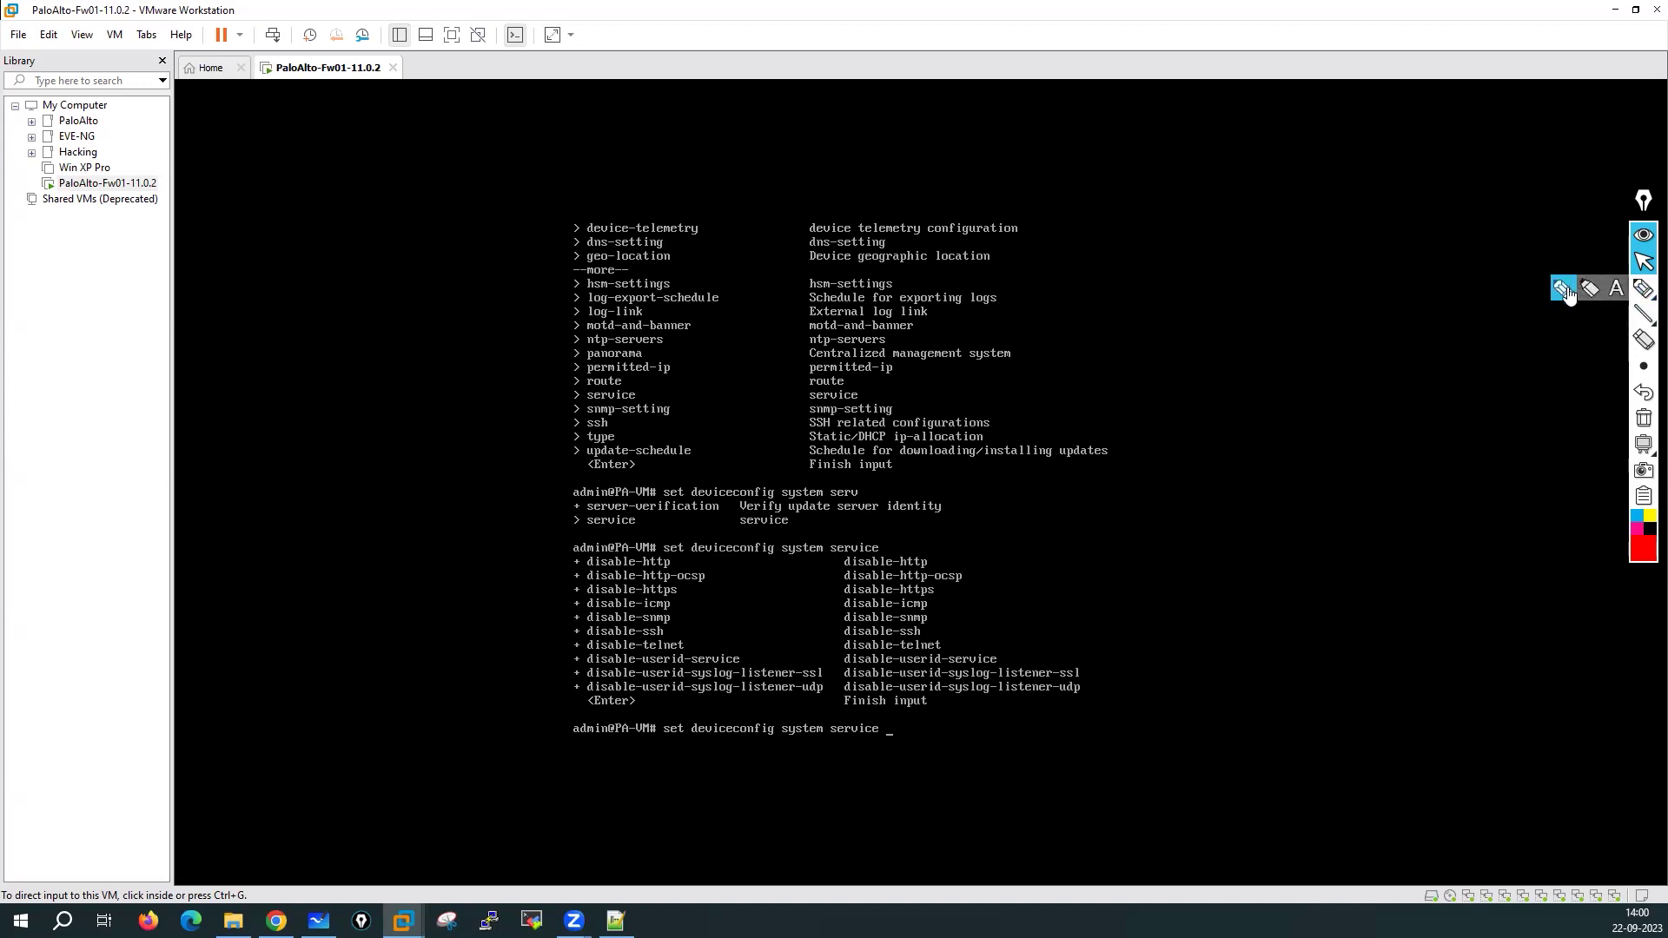
left_click(1642, 288)
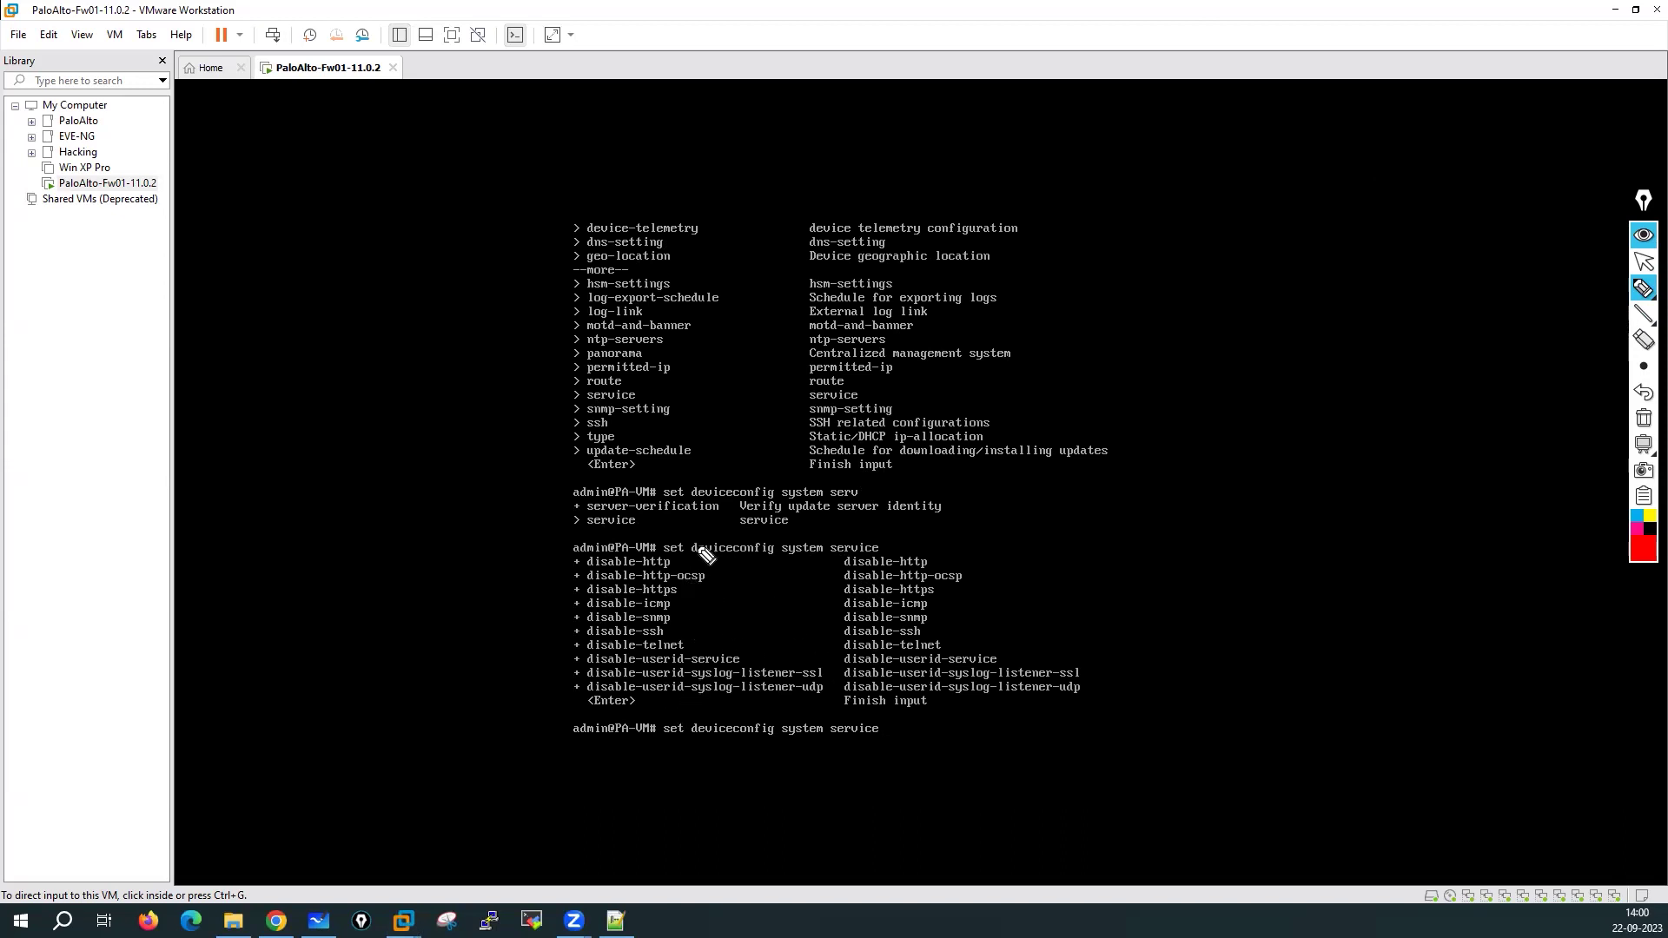
left_click_drag(676, 562, 749, 542)
mouse_move(679, 594)
left_mouse_down()
mouse_move(745, 575)
mouse_move(738, 588)
left_mouse_up()
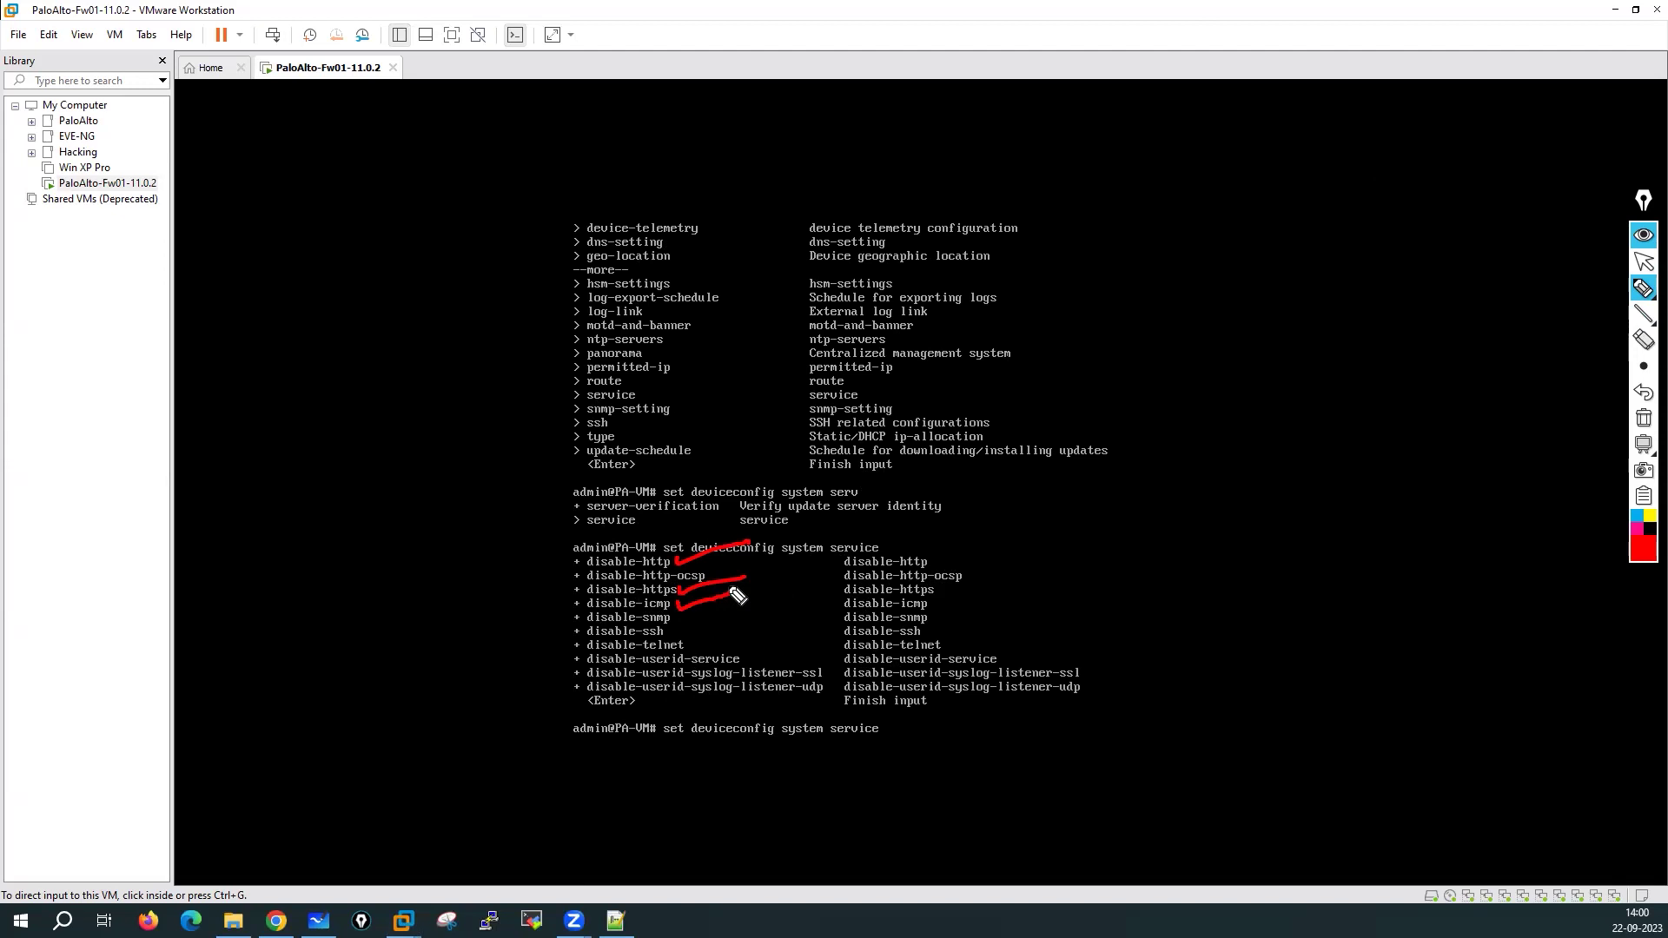
left_click(672, 631)
left_click_drag(672, 636, 730, 622)
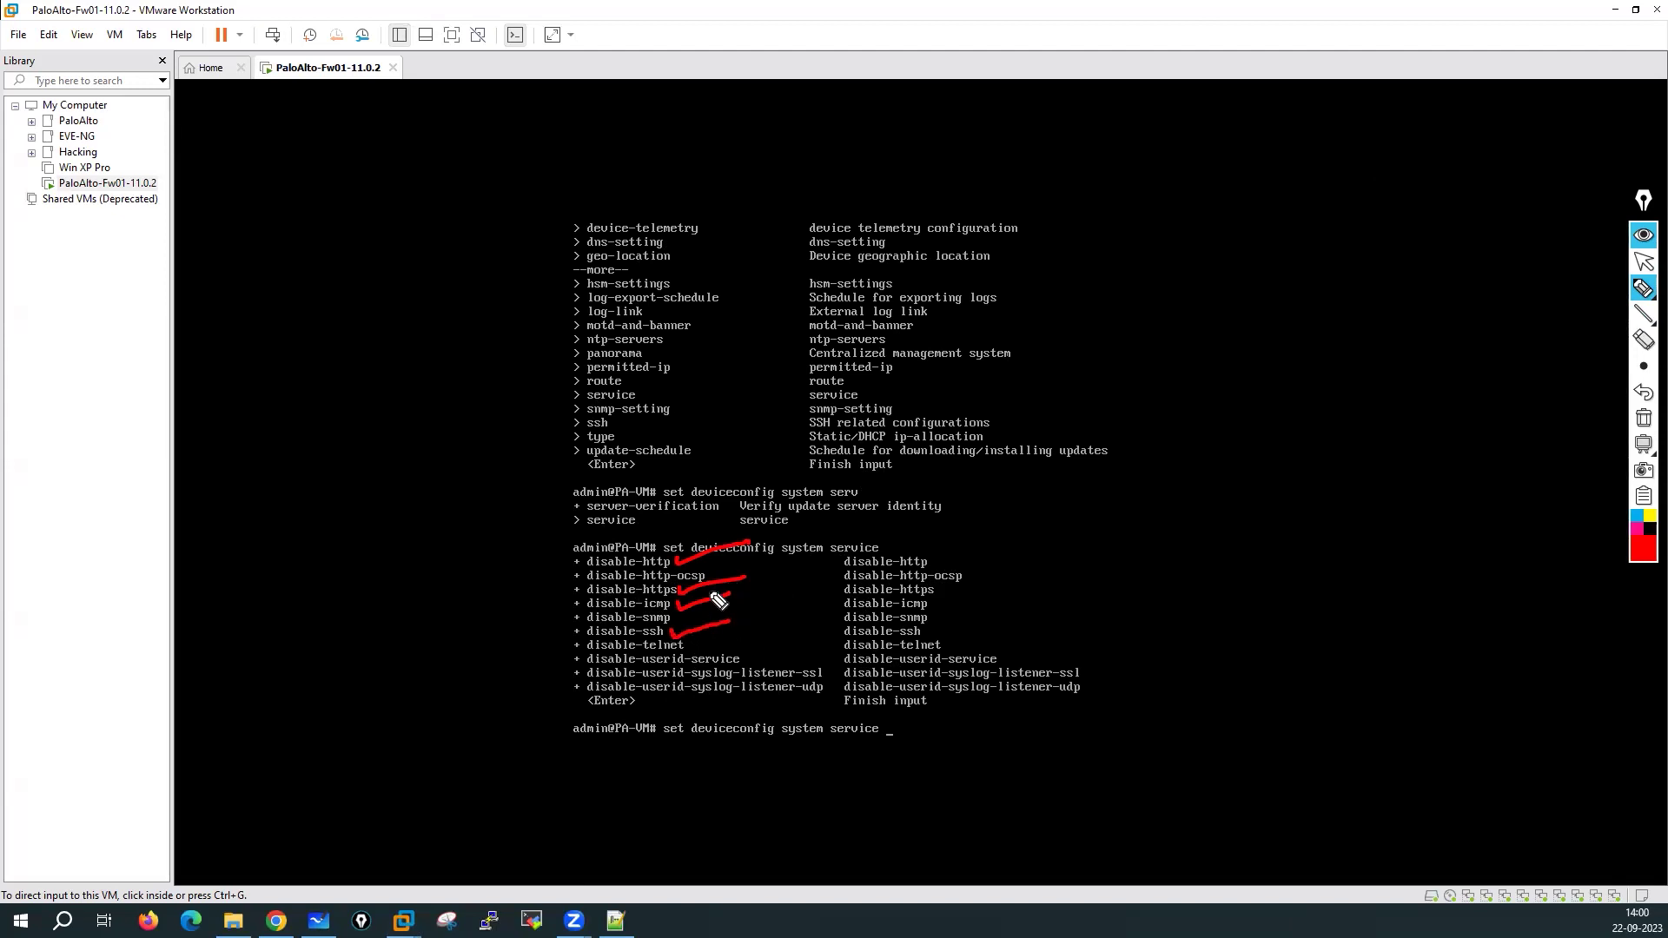
left_click(1141, 481)
mouse_move(1644, 447)
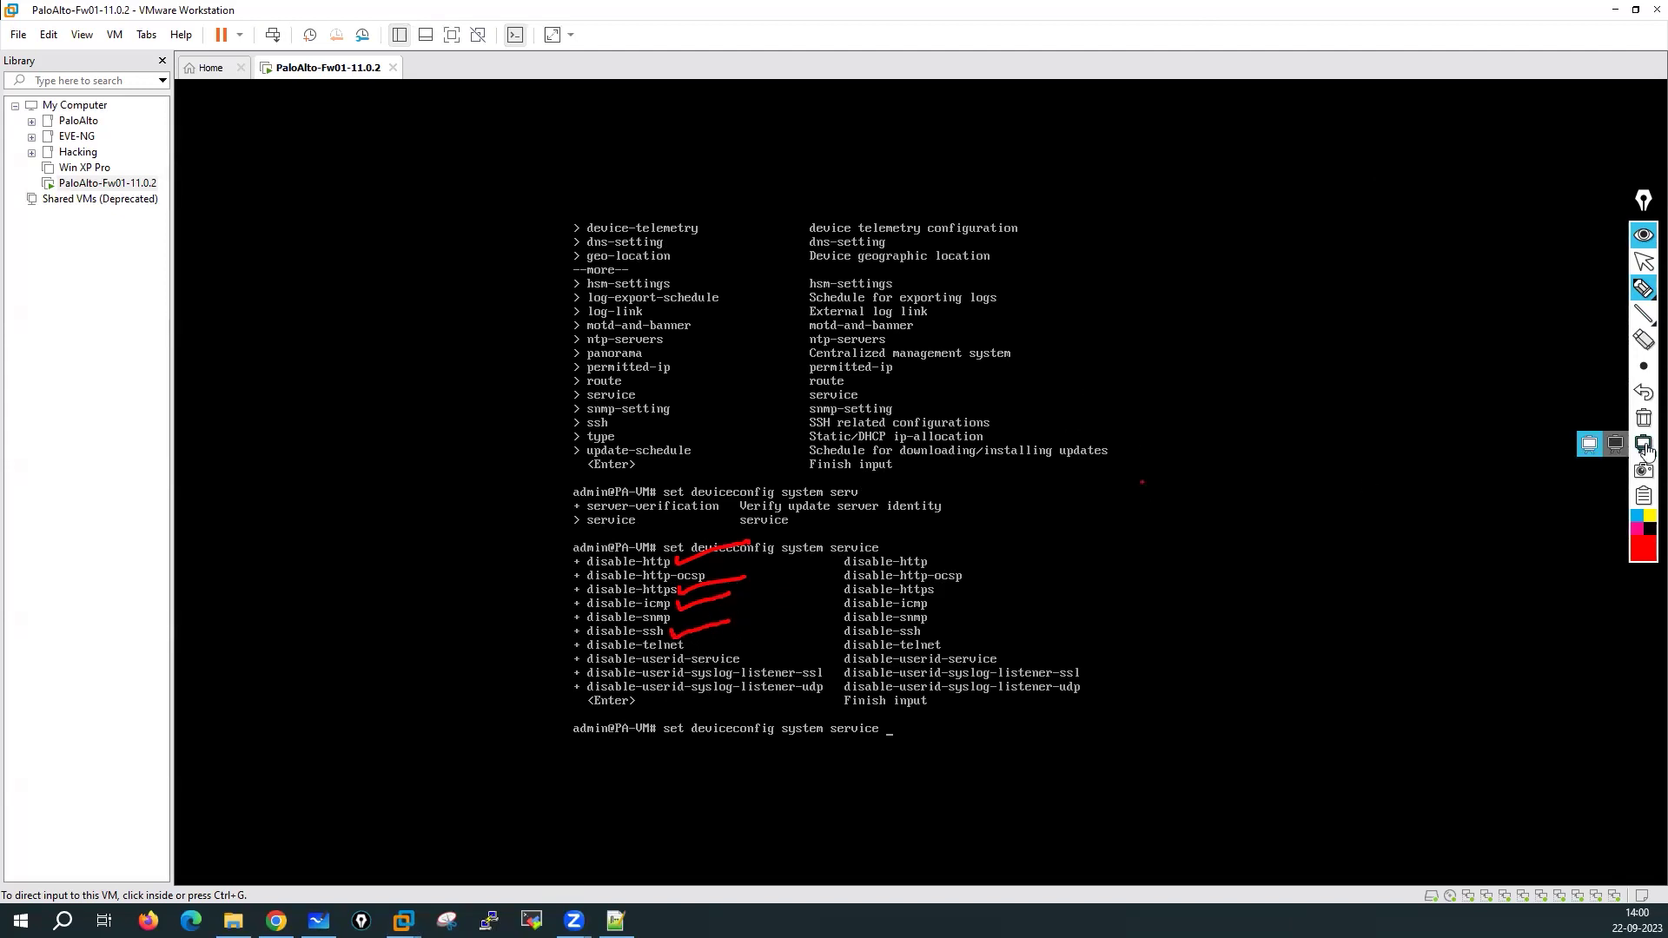
left_click(1643, 418)
left_click(1643, 262)
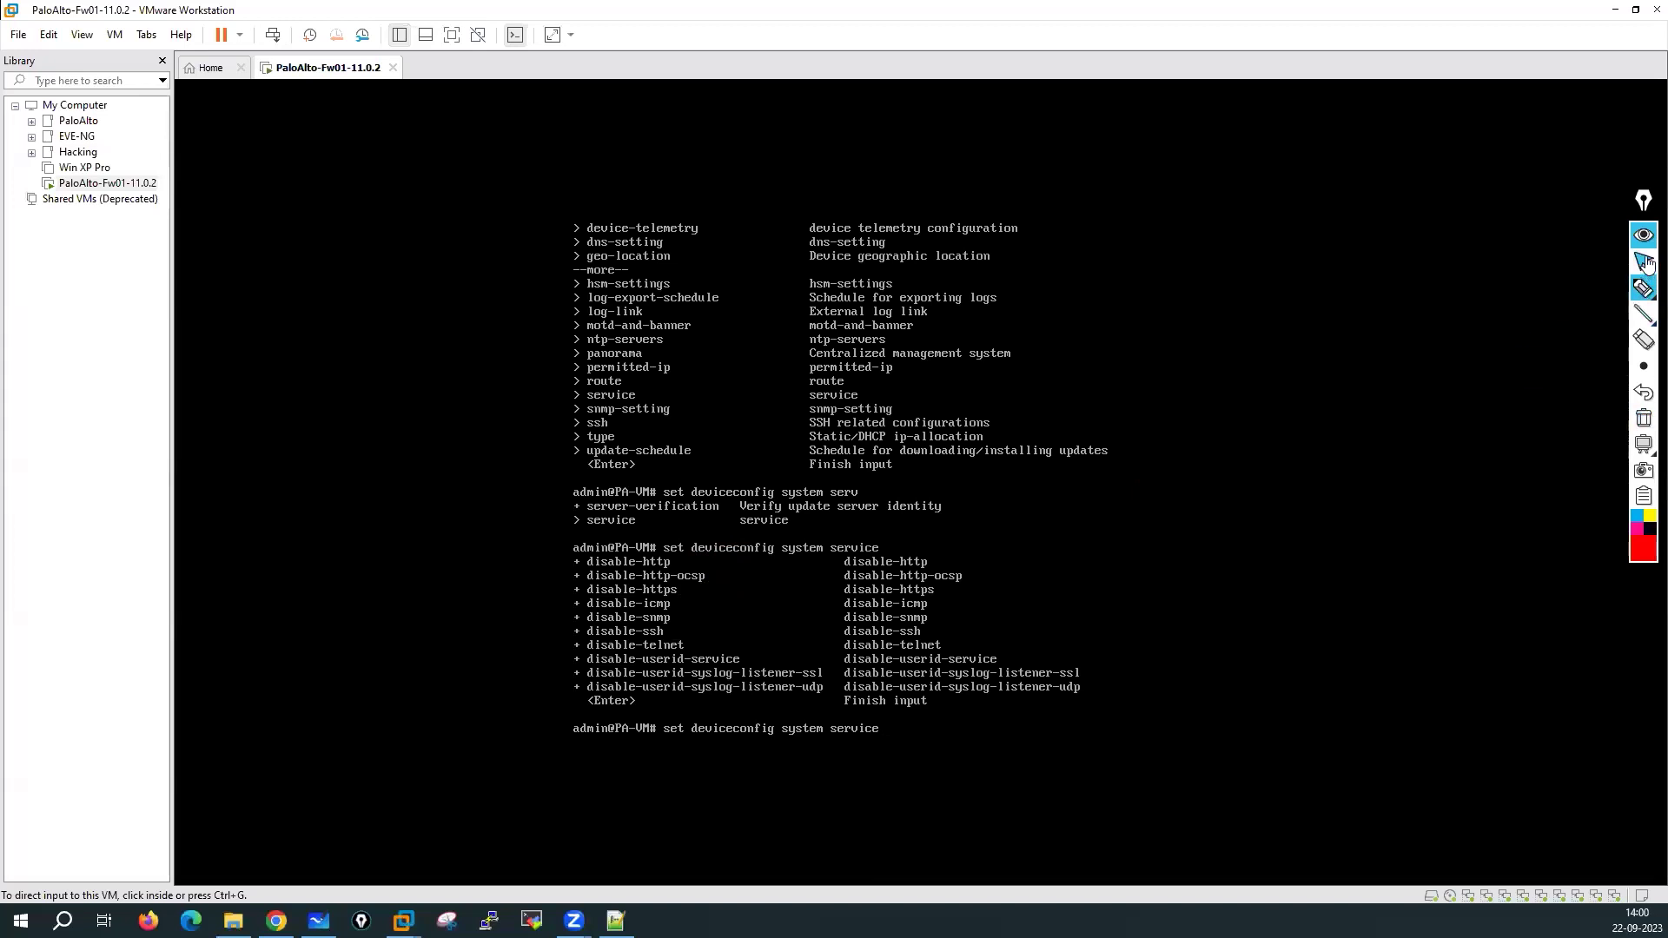
Begin the service disable-http setting and list its allowed yes/no values
left_click(1206, 676)
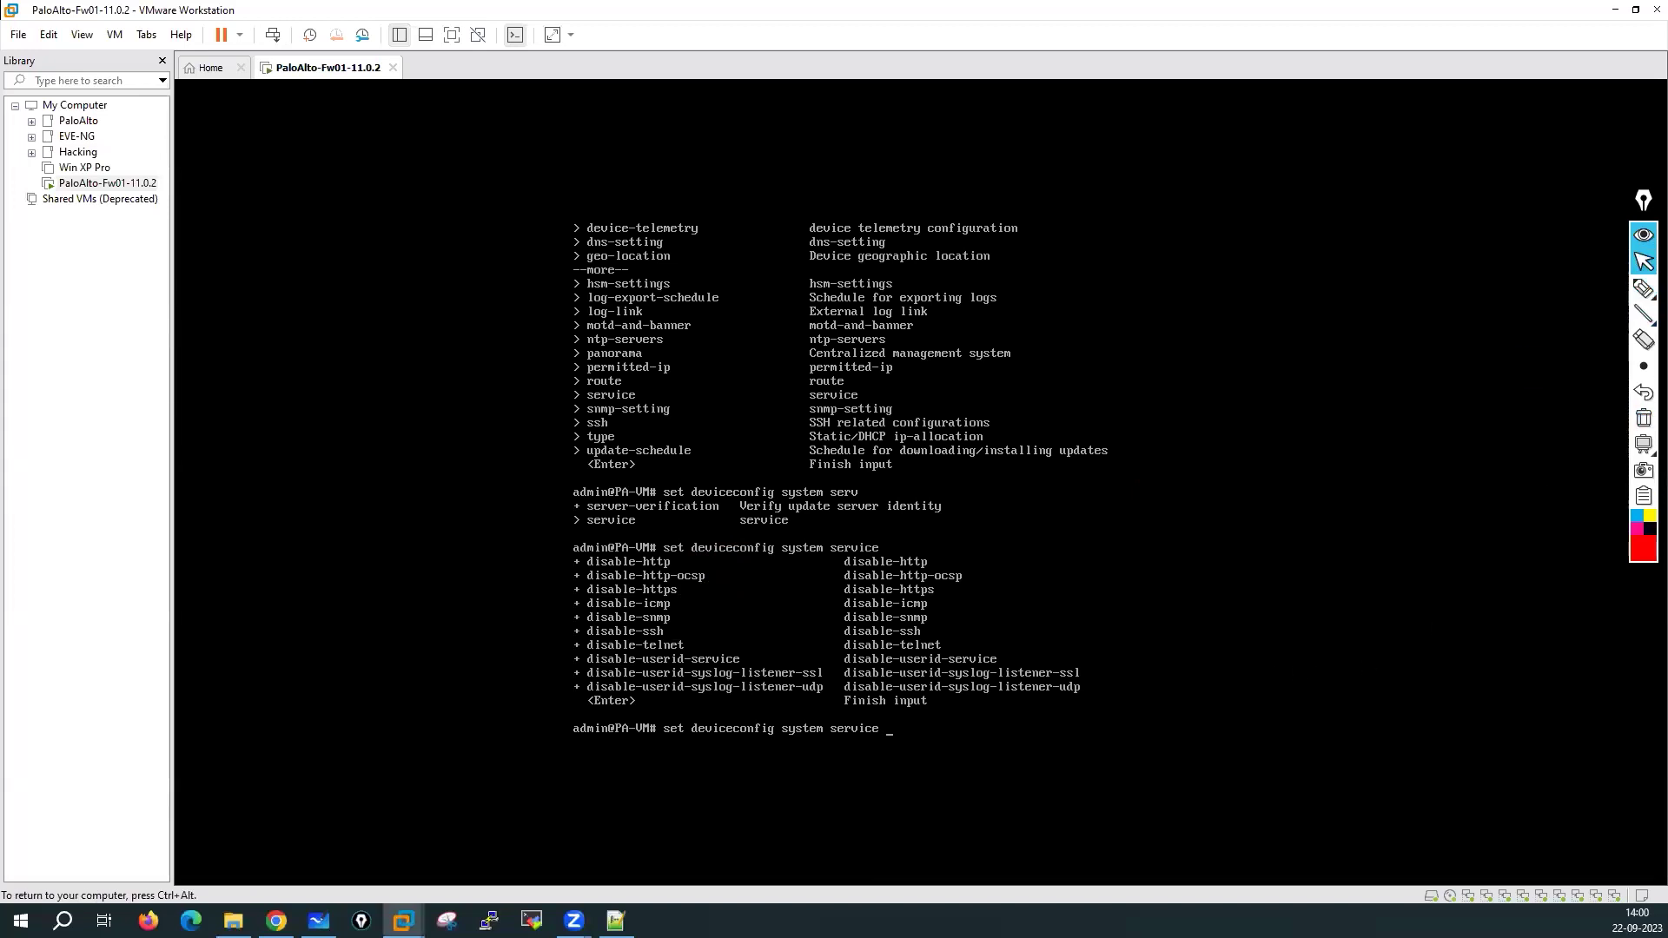
key("Tab")
type("http")
key("question")
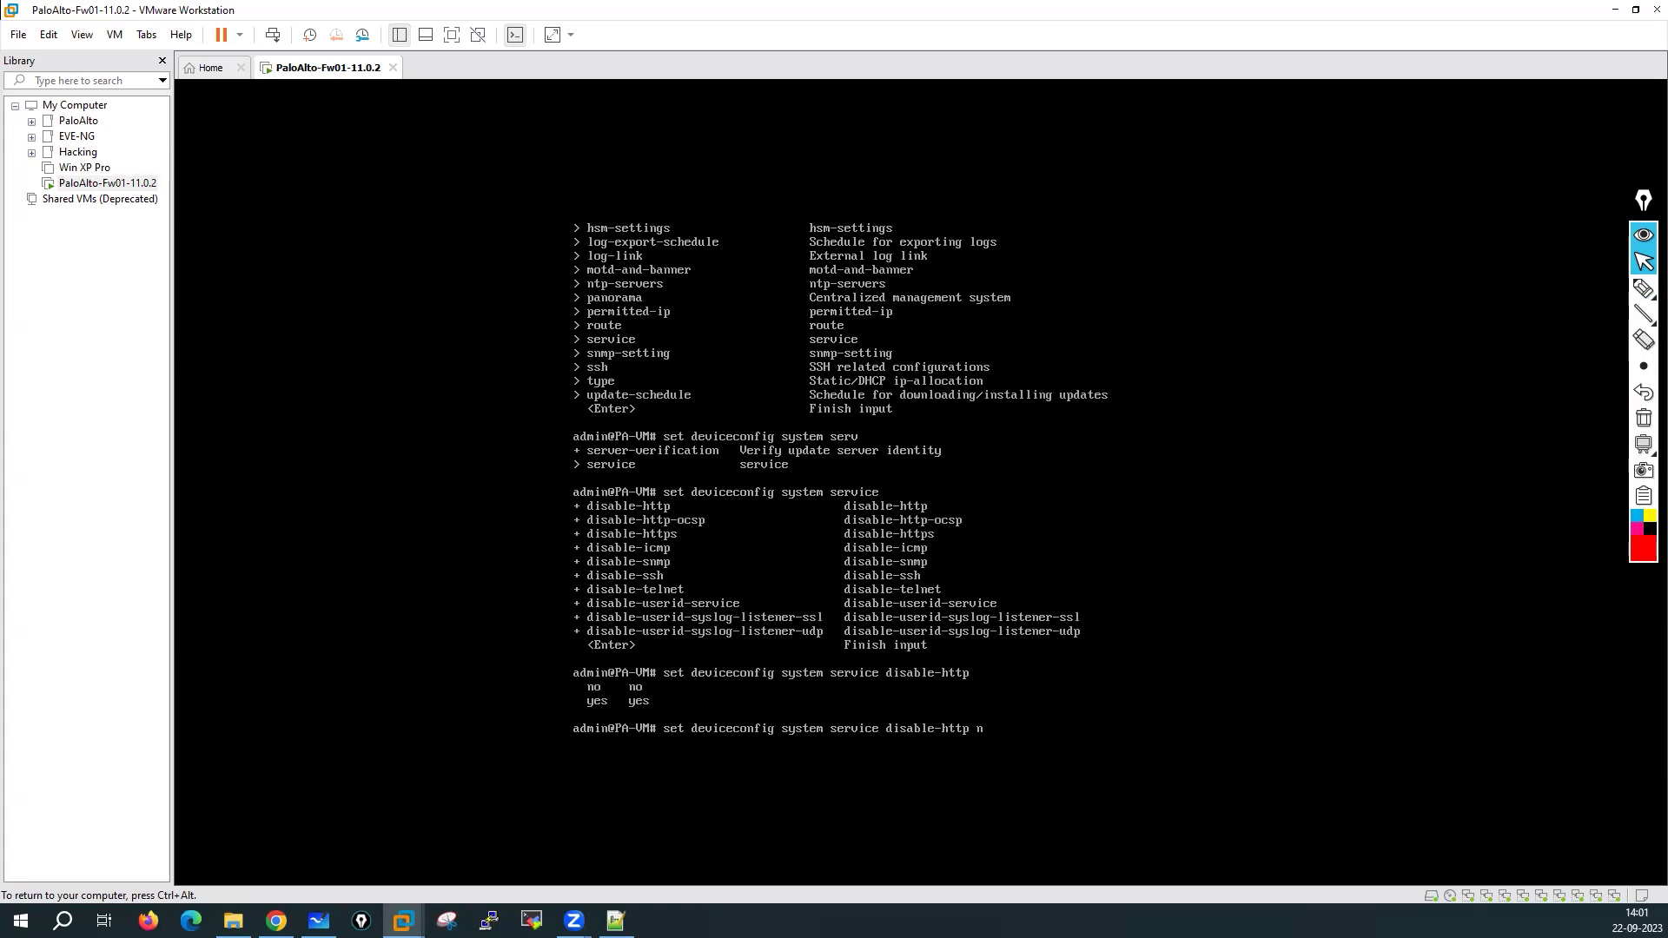
Discard the half-typed disable-http command and issue commit at the firewall prompt
key("BackSpace")
key("BackSpace")
key("BackSpace")
key("BackSpace")
key("BackSpace")
key("BackSpace")
key("BackSpace")
key("BackSpace")
key("BackSpace")
key("BackSpace")
key("BackSpace")
key("BackSpace")
key("BackSpace")
key("BackSpace")
key("BackSpace")
key("BackSpace")
key("BackSpace")
key("BackSpace")
key("BackSpace")
key("BackSpace")
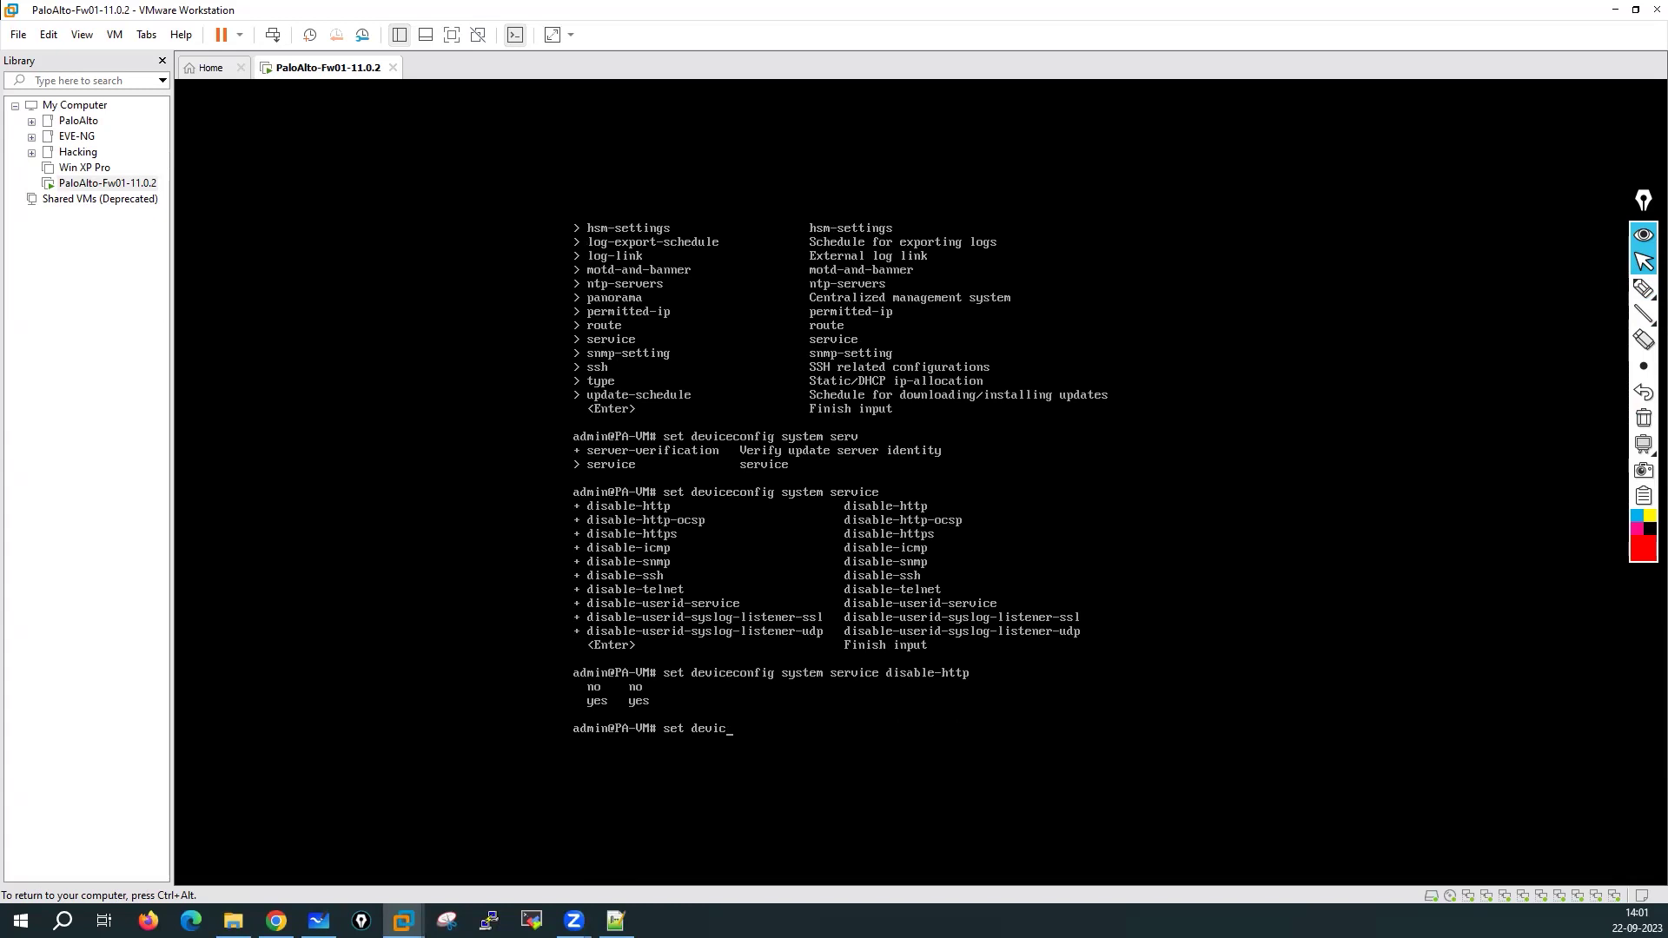
key("BackSpace")
key("BackSpace")
key("BackSpace")
key("BackSpace")
key("BackSpace")
key("Return")
key("Return")
key("Return")
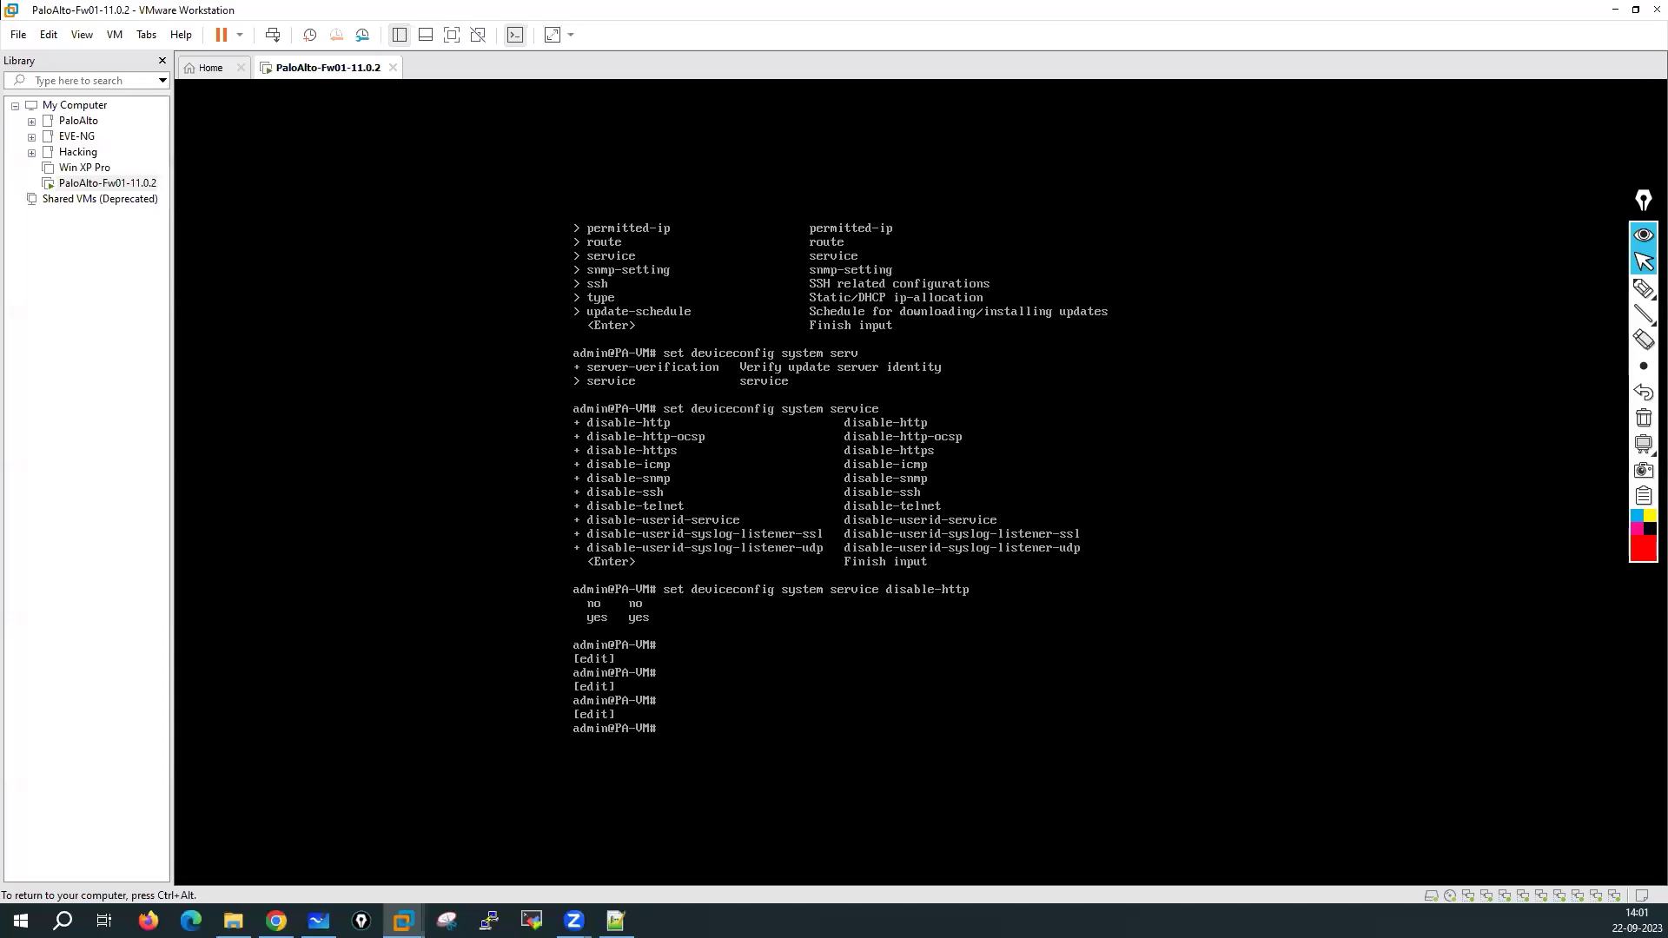
type("ommit")
key("Return")
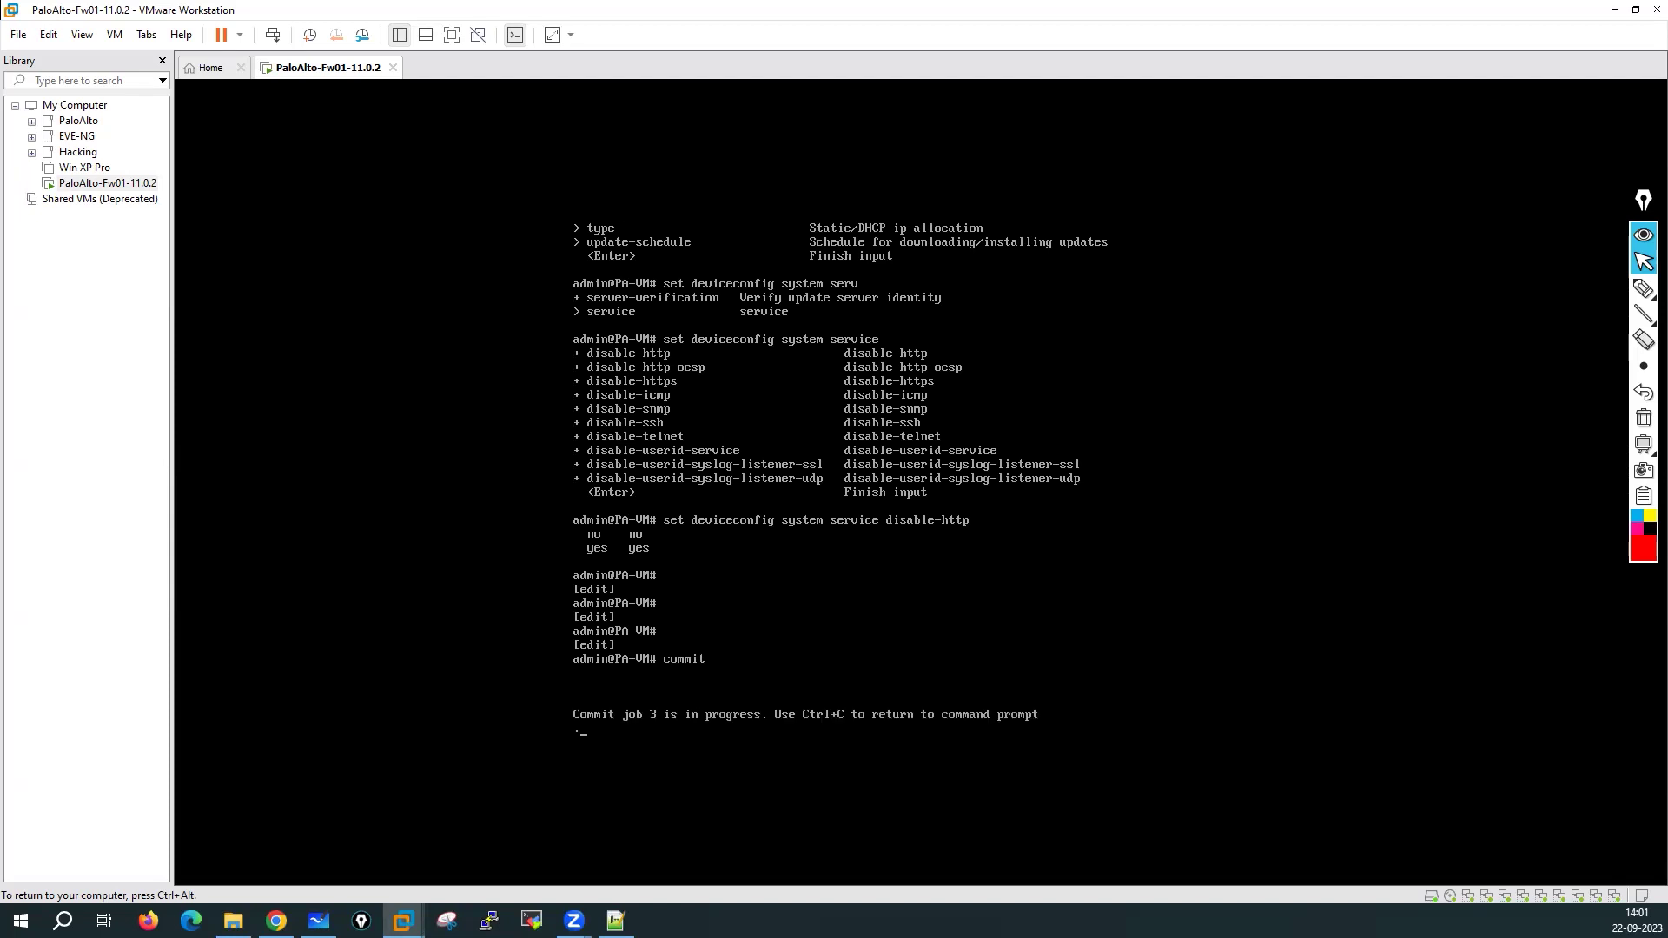
Annotate how set commands go into the Candidate-Config File on the MP's SSD
left_click(1642, 287)
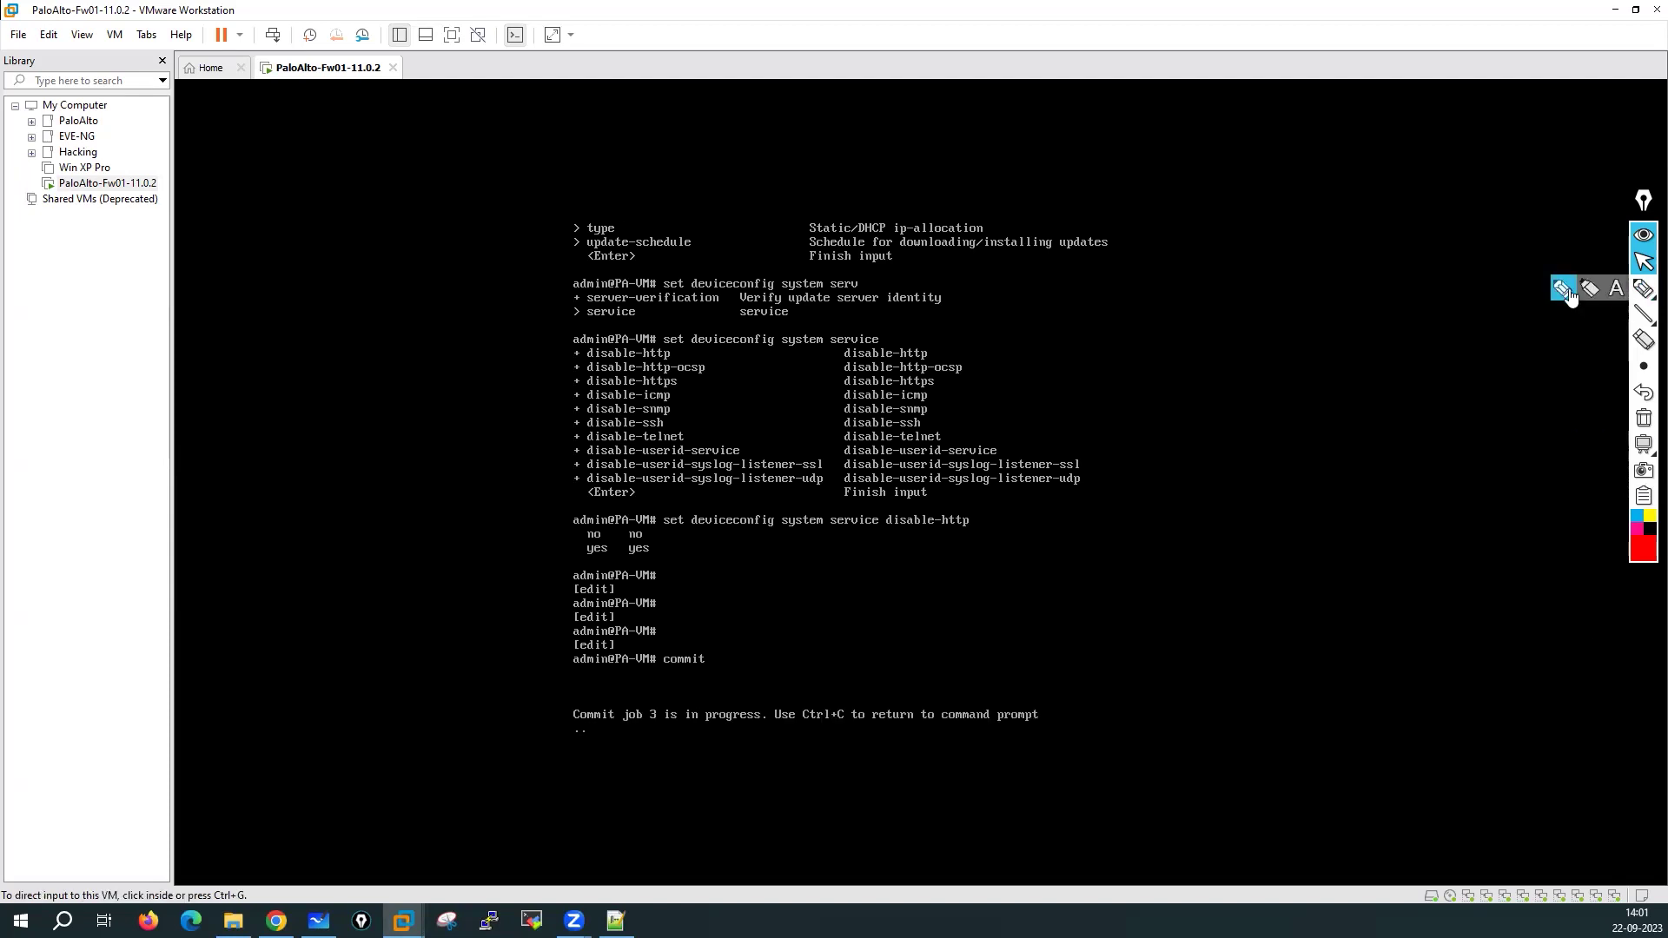
left_click_drag(729, 323, 589, 353)
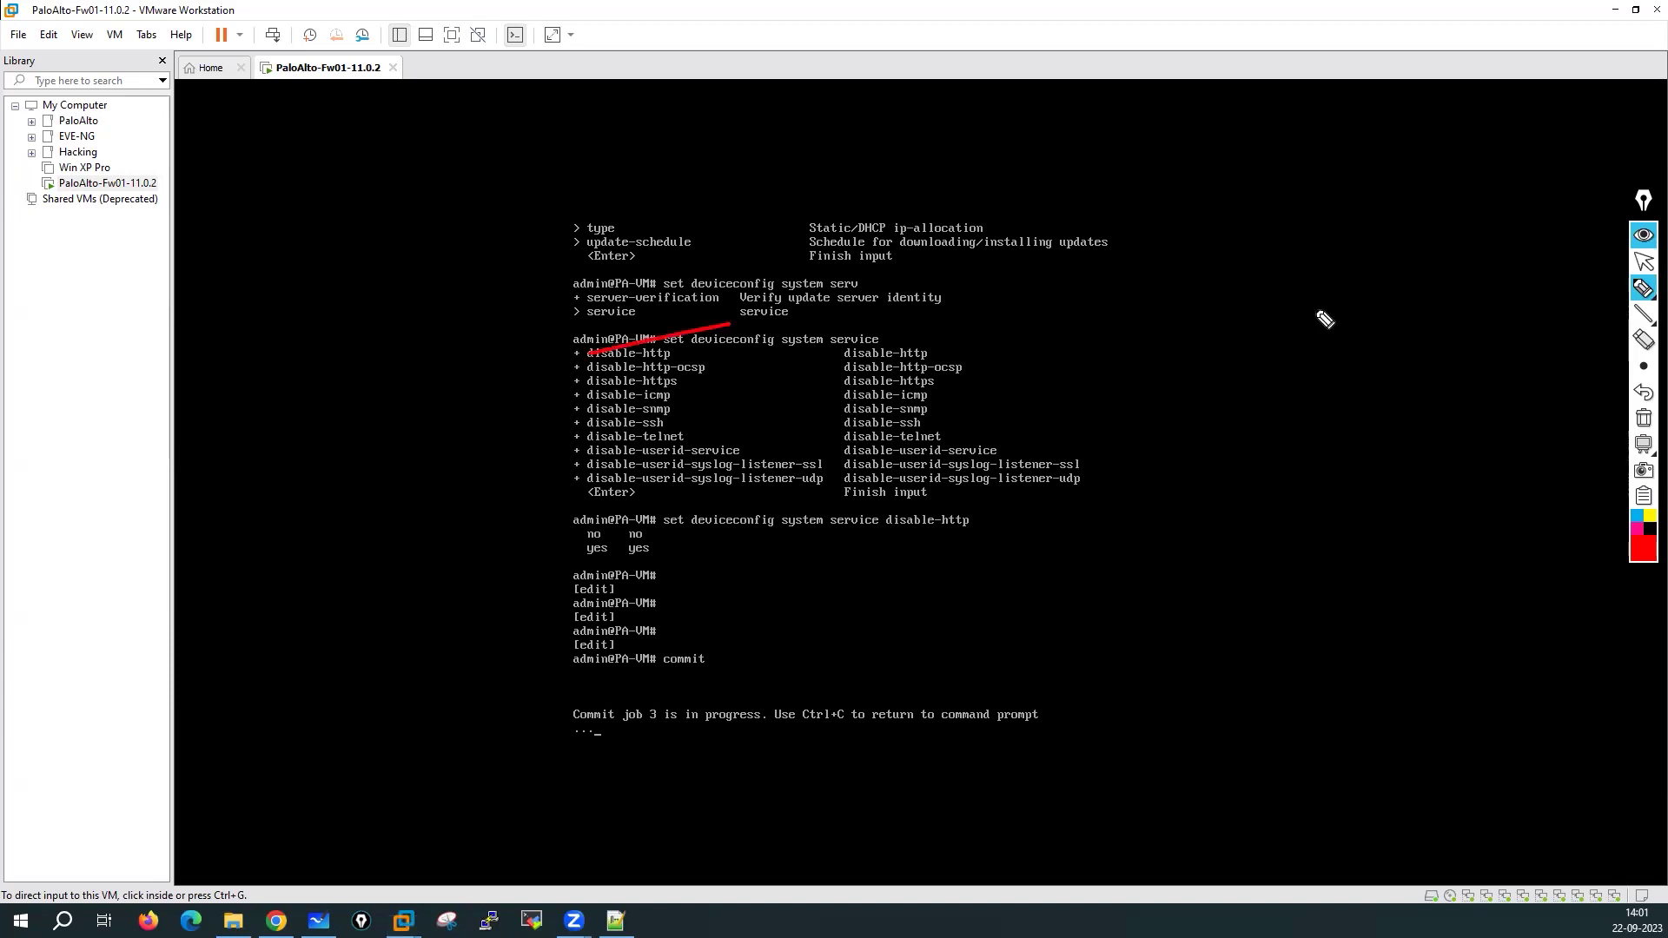
left_click(1642, 417)
mouse_move(225, 329)
left_mouse_down()
mouse_move(272, 347)
mouse_move(308, 330)
mouse_move(303, 307)
mouse_move(360, 317)
mouse_move(443, 260)
mouse_move(526, 250)
mouse_move(553, 192)
mouse_move(587, 212)
left_mouse_up()
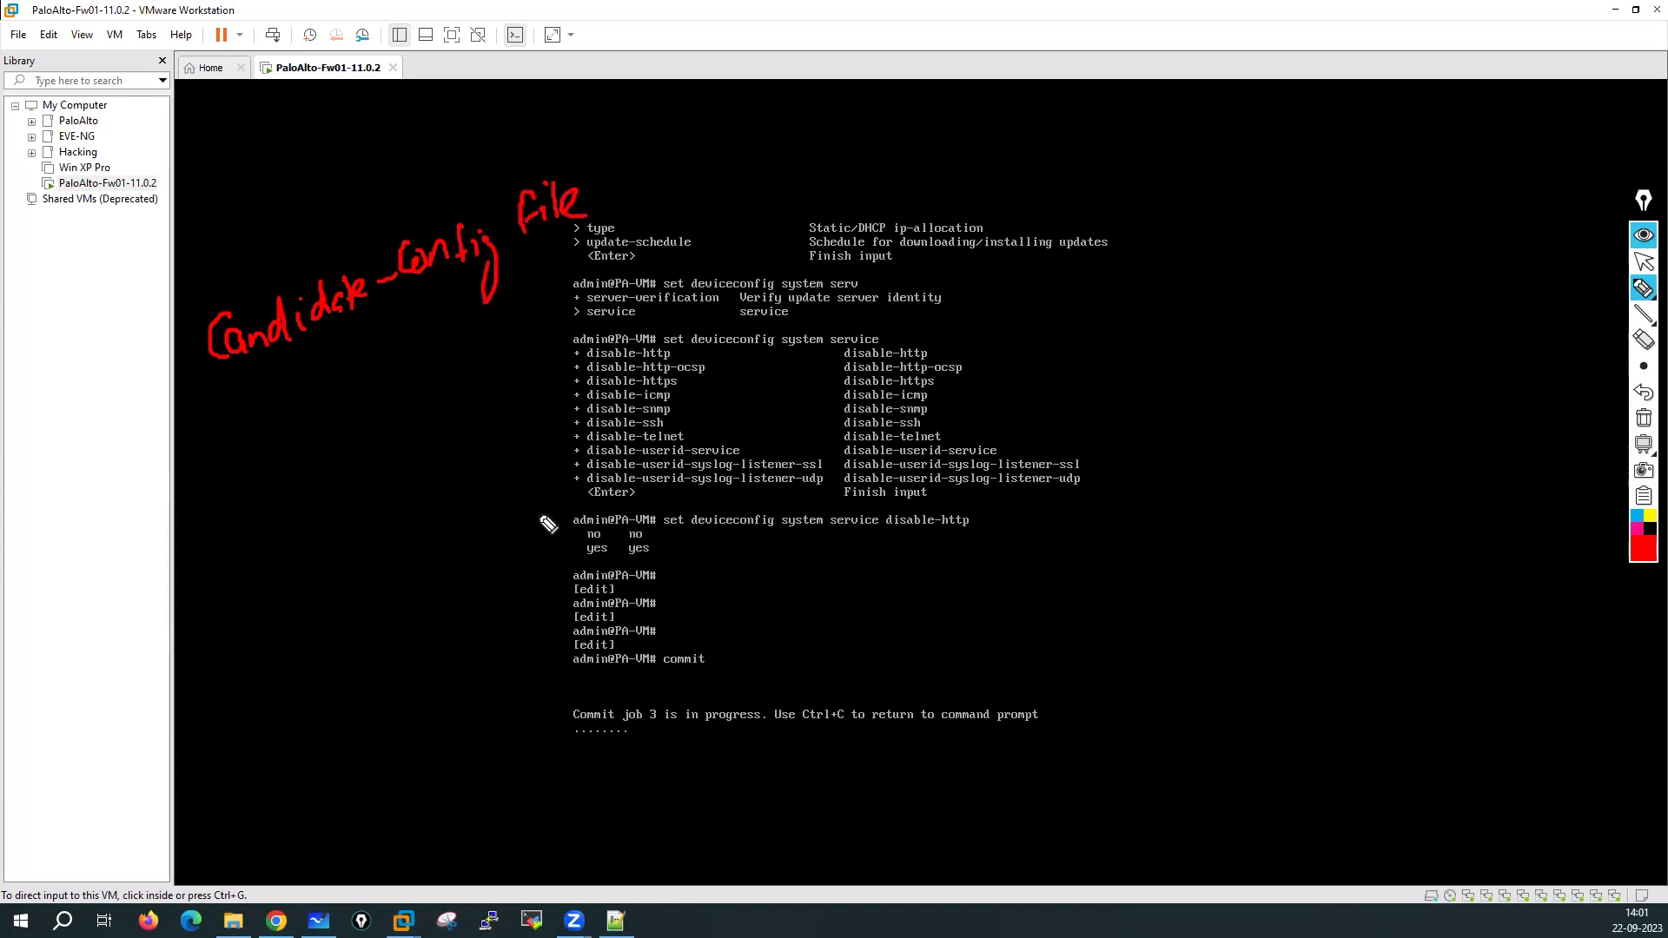
mouse_move(565, 369)
left_mouse_down()
mouse_move(357, 357)
mouse_move(387, 356)
left_mouse_up()
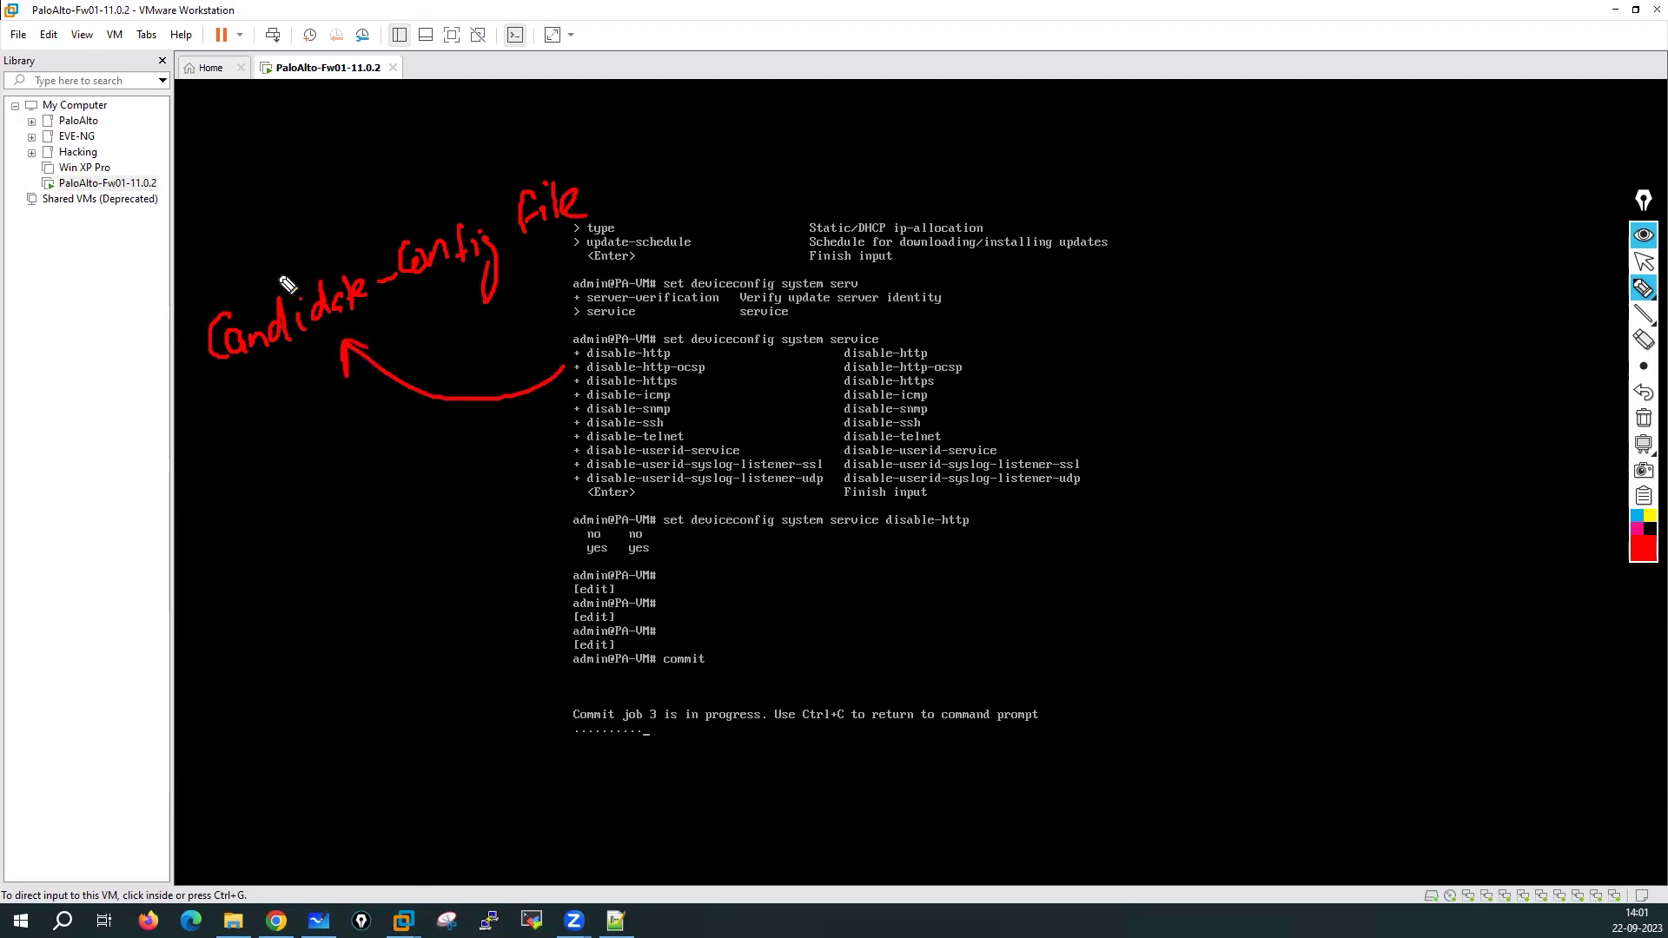
mouse_move(247, 261)
left_mouse_down()
mouse_move(280, 247)
mouse_move(289, 195)
mouse_move(293, 218)
mouse_move(376, 190)
mouse_move(358, 172)
left_mouse_up()
mouse_move(446, 142)
left_mouse_down()
mouse_move(420, 170)
mouse_move(483, 153)
left_mouse_up()
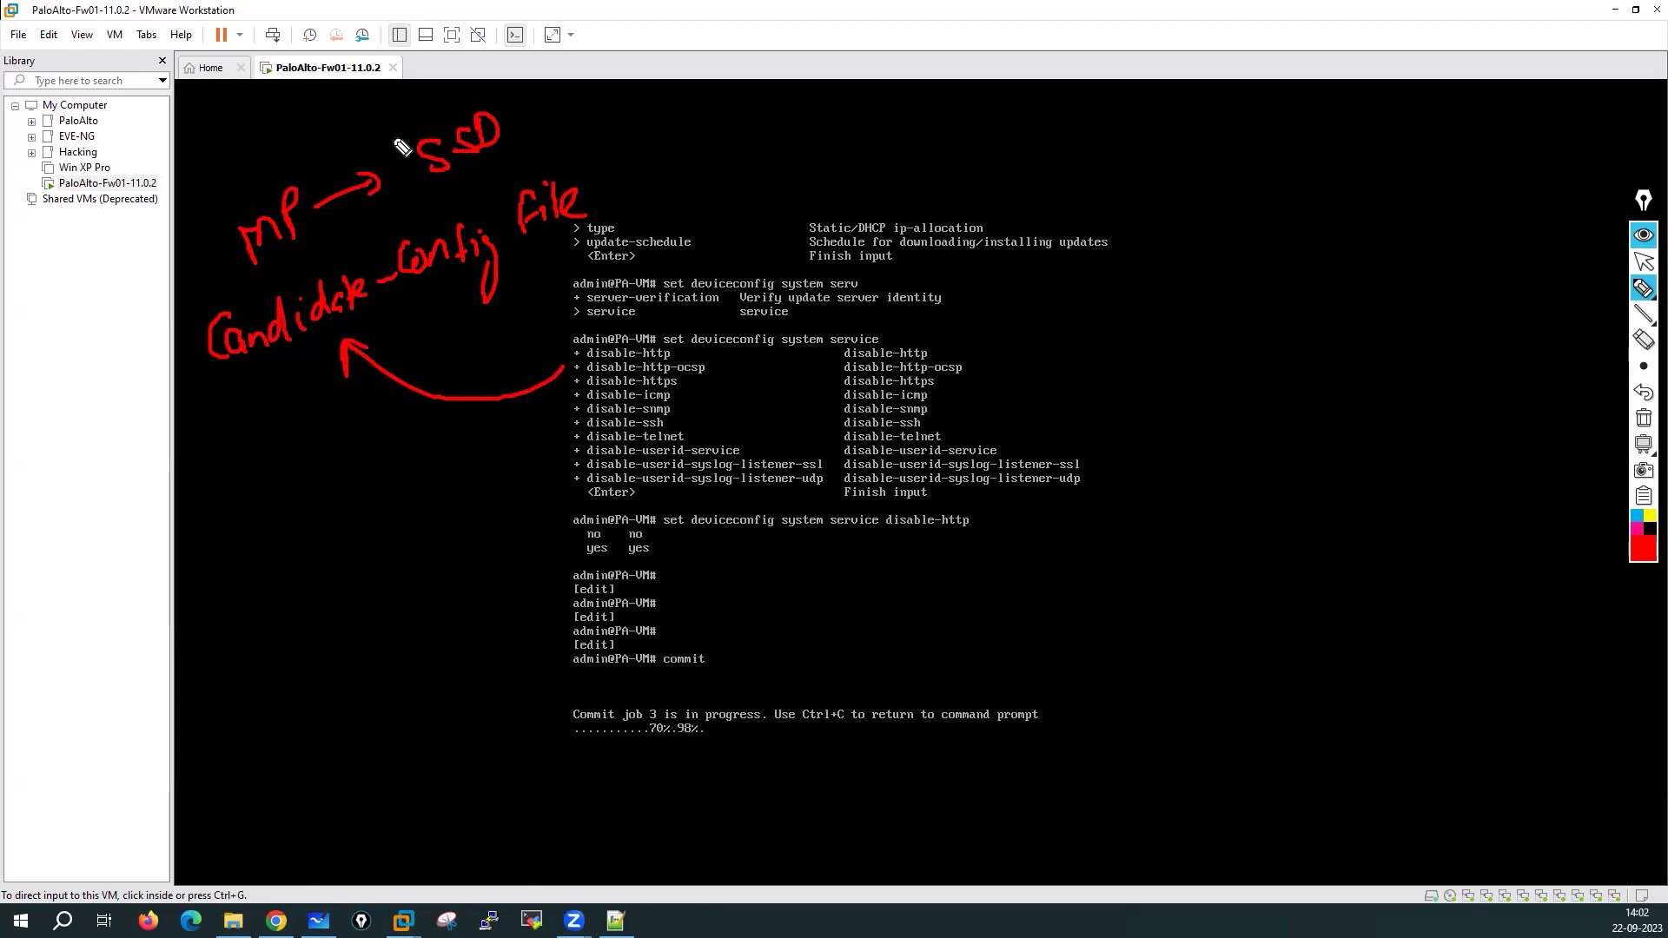
Sketch commit pushing Candidate-Config to Running-Config held in the DP's RAM
mouse_move(704, 628)
left_mouse_down()
mouse_move(659, 644)
mouse_move(726, 648)
mouse_move(695, 627)
left_mouse_up()
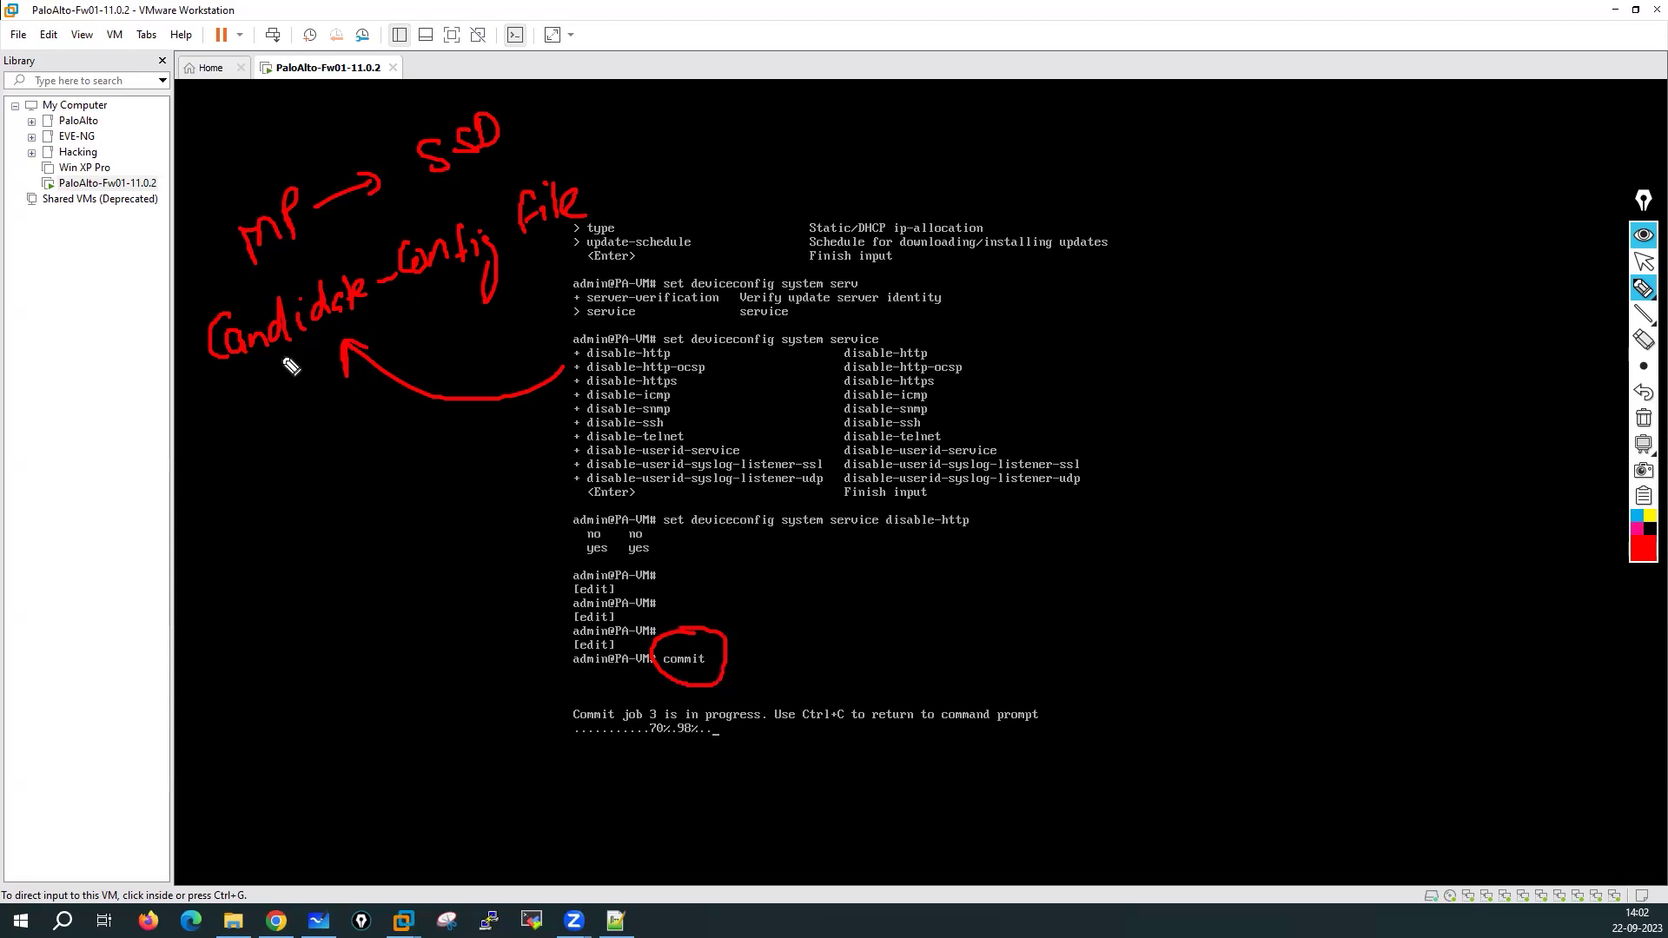
mouse_move(258, 359)
left_mouse_down()
mouse_move(231, 527)
mouse_move(353, 512)
mouse_move(344, 528)
mouse_move(380, 535)
mouse_move(438, 512)
mouse_move(449, 481)
mouse_move(484, 511)
mouse_move(533, 472)
mouse_move(543, 493)
mouse_move(591, 478)
mouse_move(599, 511)
mouse_move(702, 477)
left_mouse_up()
mouse_move(374, 604)
left_mouse_down()
mouse_move(374, 625)
mouse_move(402, 588)
mouse_move(414, 602)
mouse_move(538, 523)
left_mouse_up()
left_click_drag(409, 545, 397, 553)
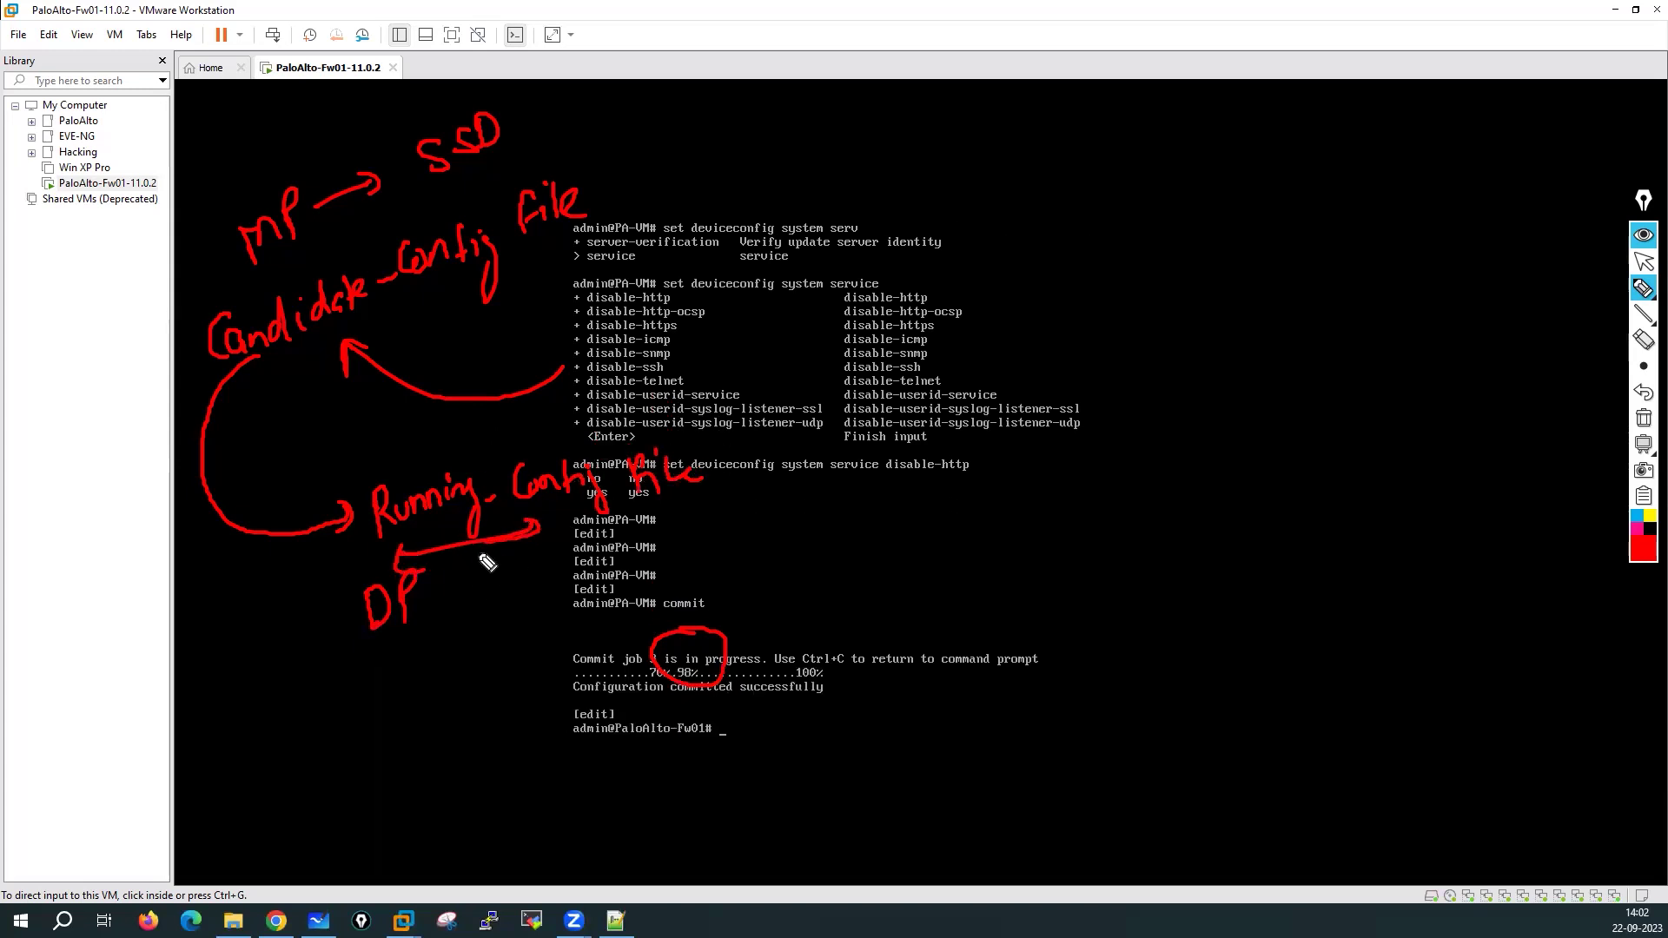
mouse_move(430, 569)
left_mouse_down()
mouse_move(454, 618)
mouse_move(414, 582)
left_mouse_up()
mouse_move(397, 715)
left_mouse_down()
mouse_move(428, 726)
mouse_move(496, 705)
left_mouse_up()
mouse_move(413, 665)
left_mouse_down()
mouse_move(417, 804)
mouse_move(482, 629)
mouse_move(537, 613)
left_mouse_up()
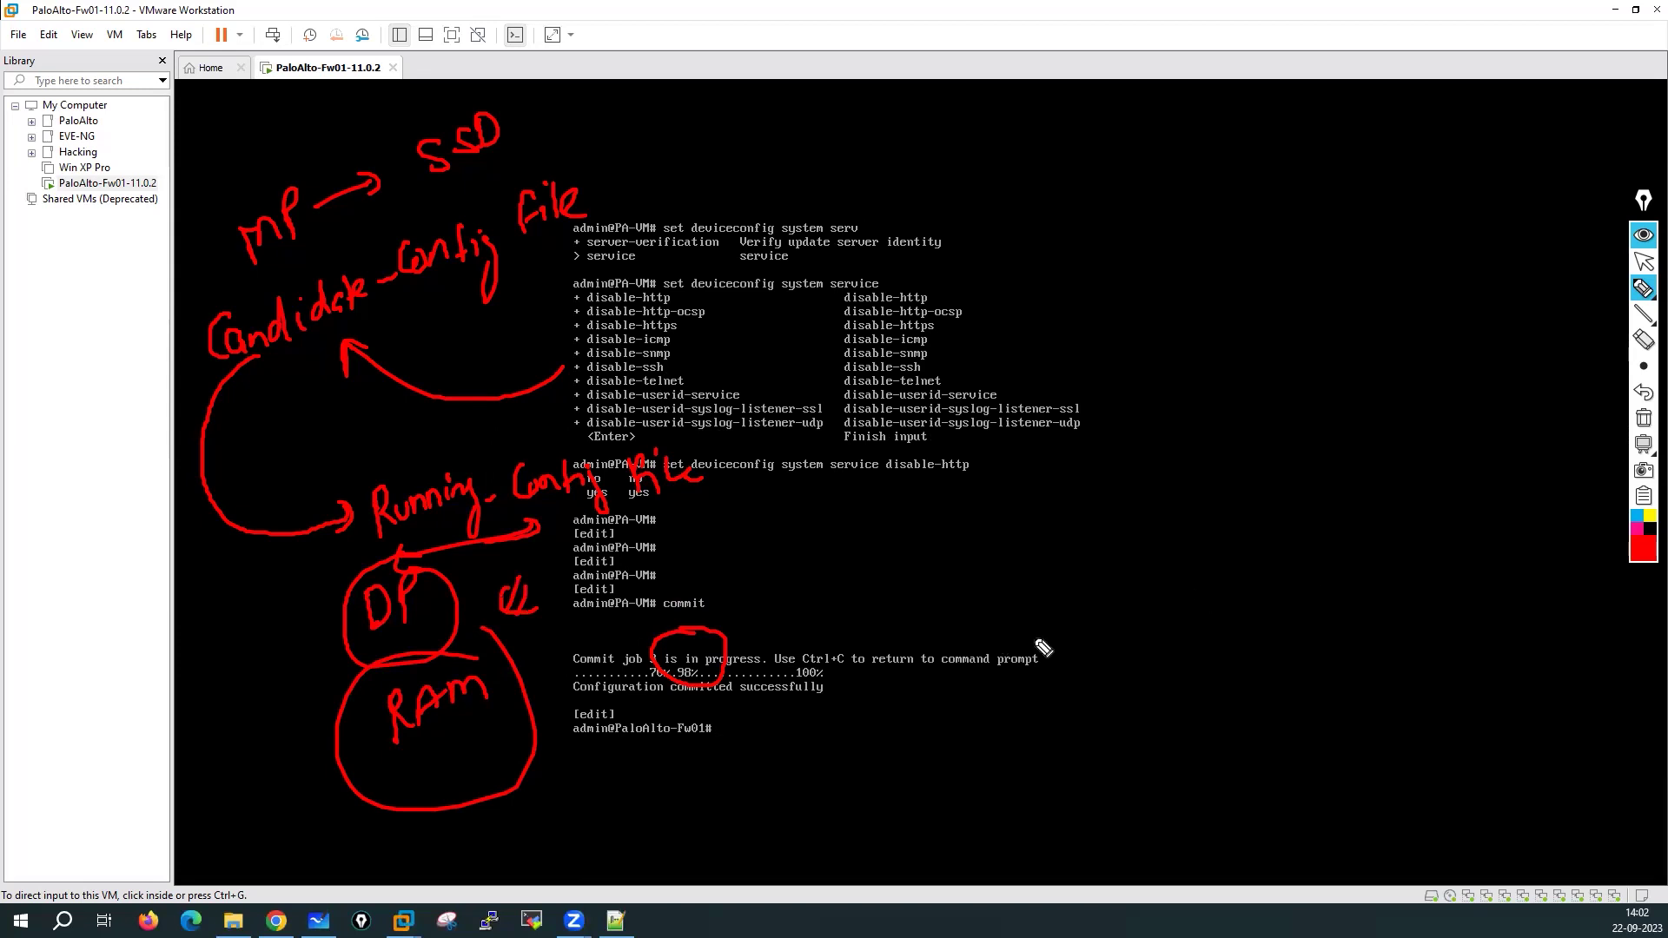
Mark the finished commit and new PaloAlto-Fw01 prompt, then erase all annotations
left_click_drag(836, 644, 839, 667)
left_click_drag(846, 612, 869, 664)
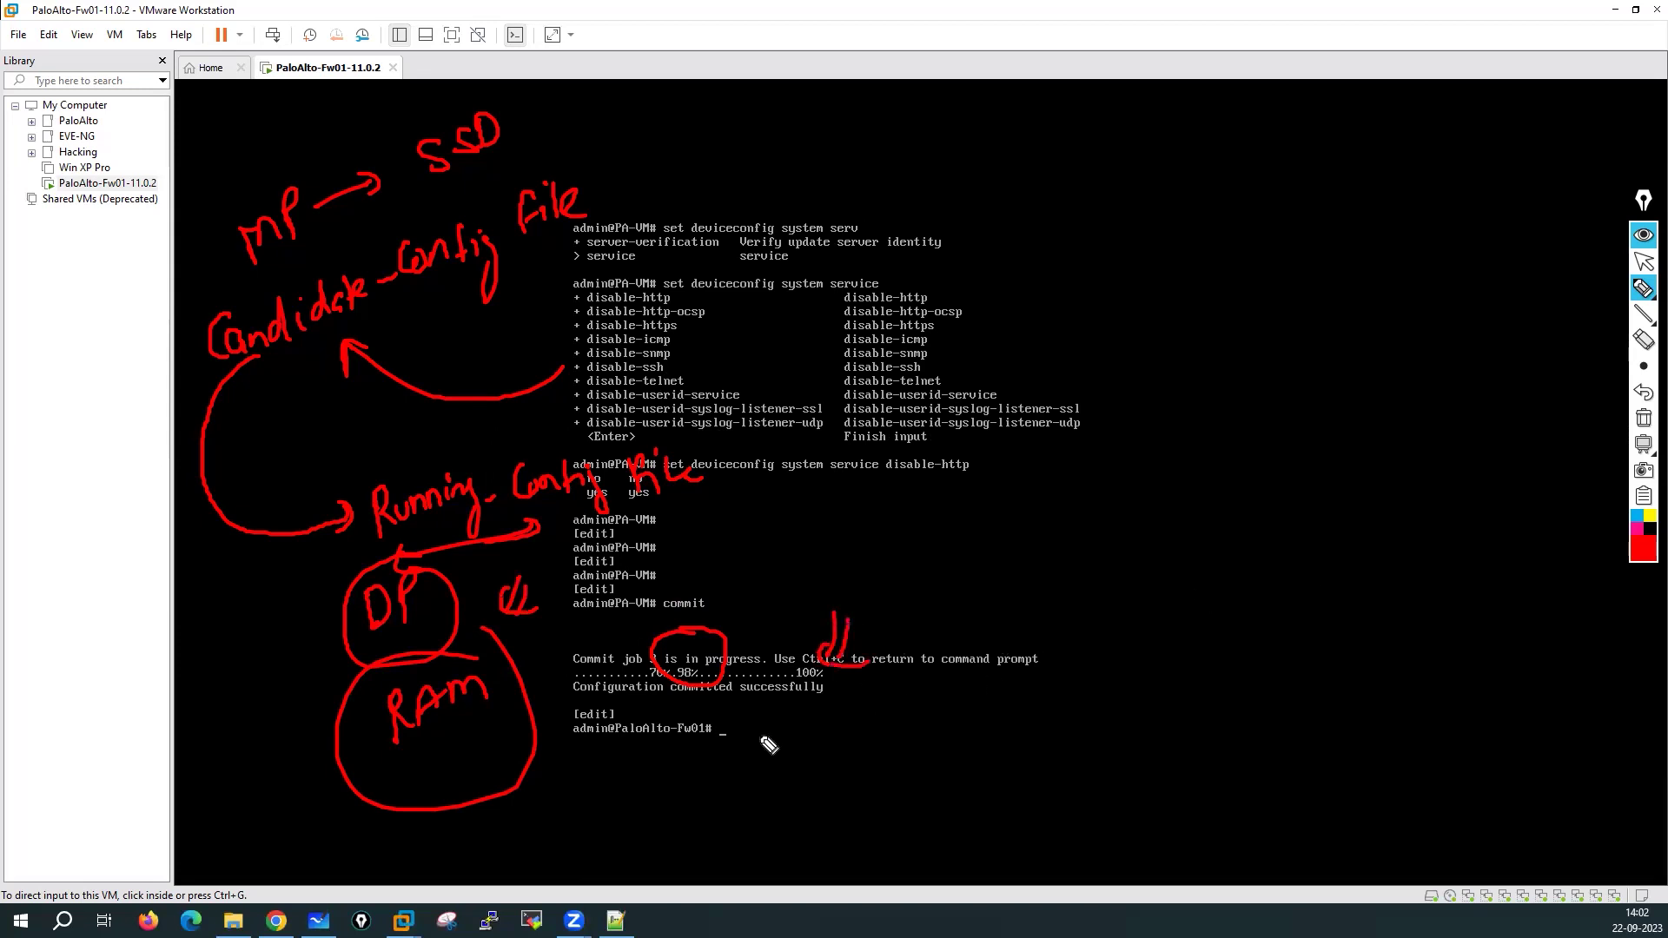
left_click_drag(570, 746, 722, 739)
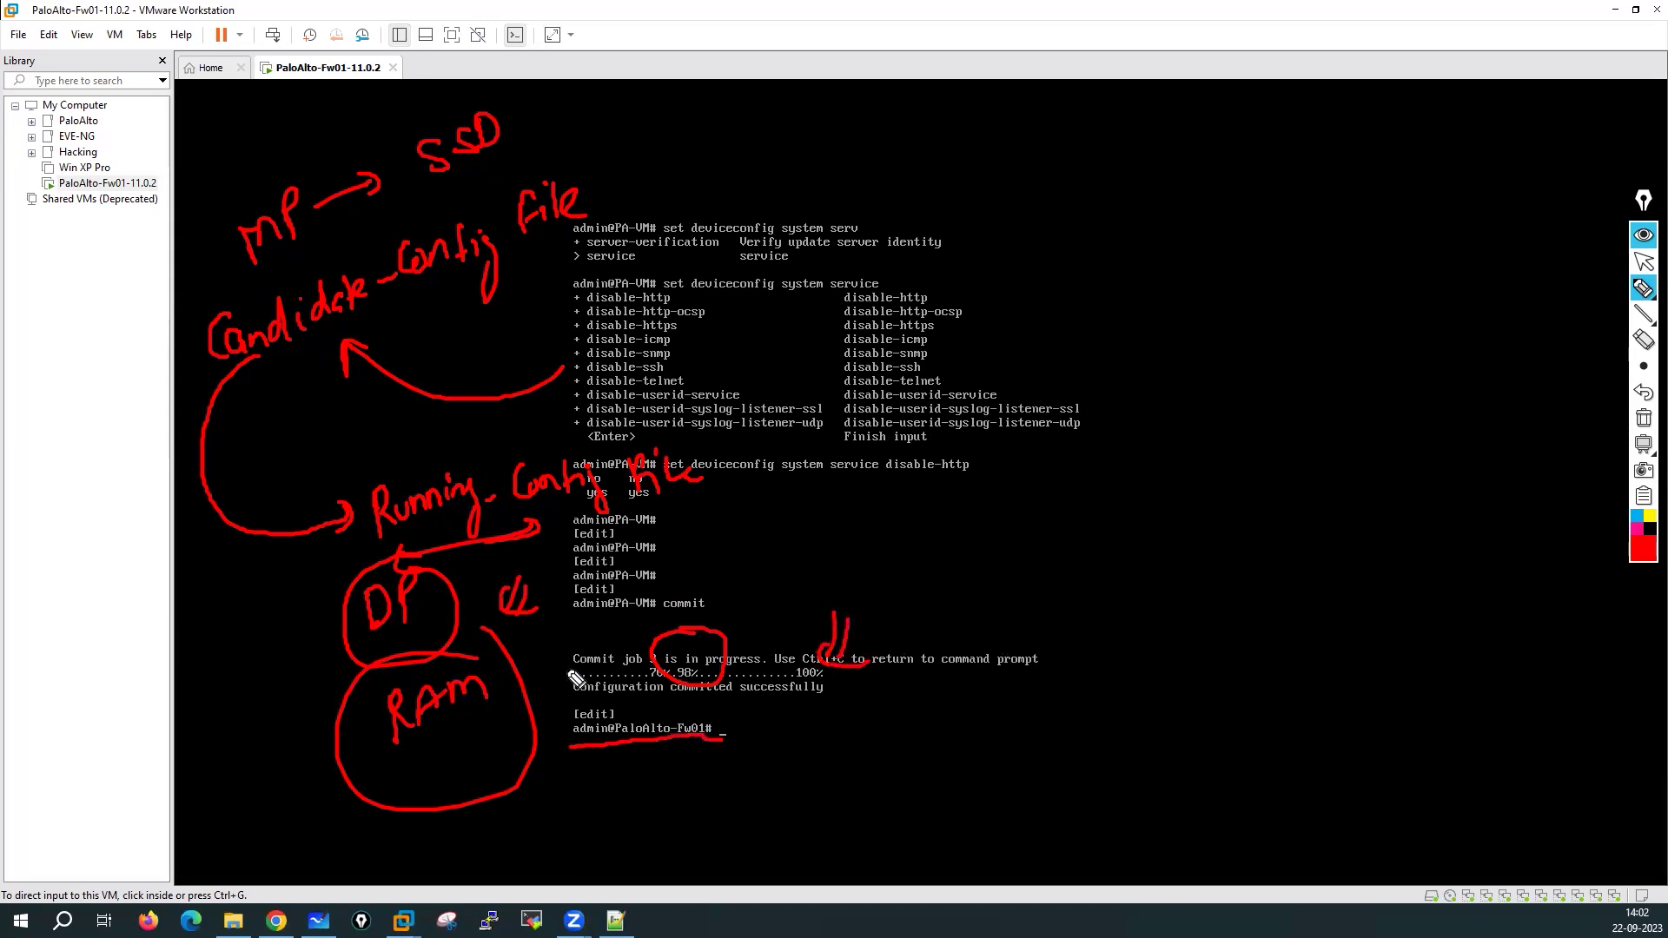
left_click_drag(562, 618, 658, 617)
left_click(1642, 417)
left_click(1638, 263)
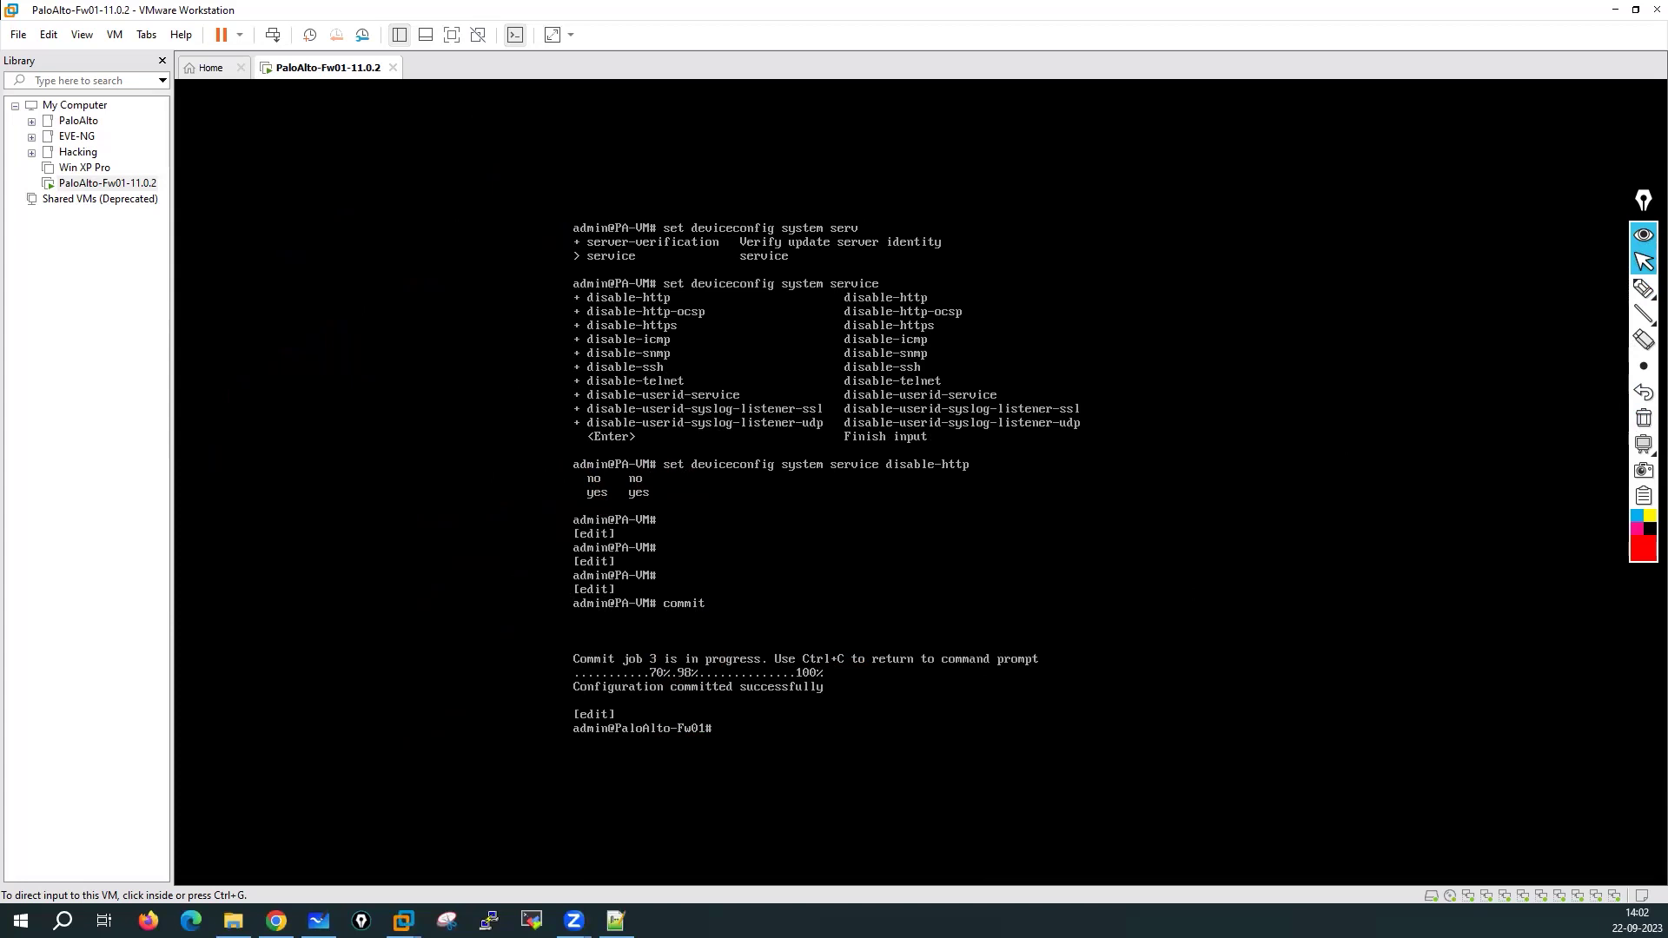
Run 'run show system info' to confirm IP 192.168.137.23, then open a host Command Prompt
left_click(739, 580)
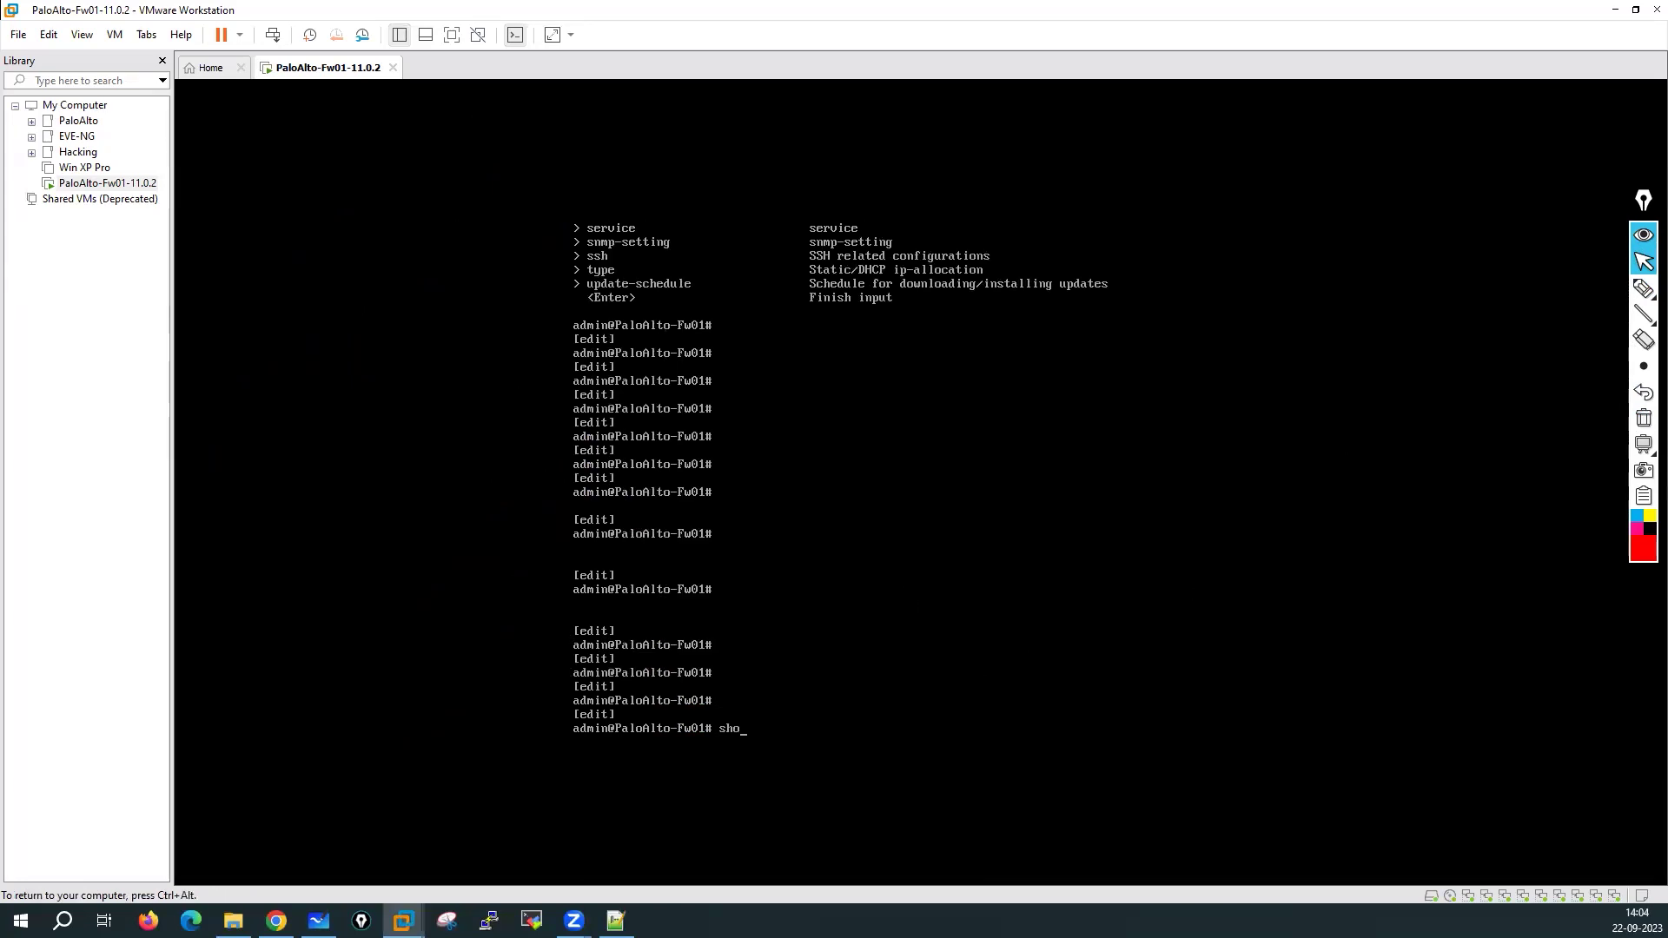
type("w system info")
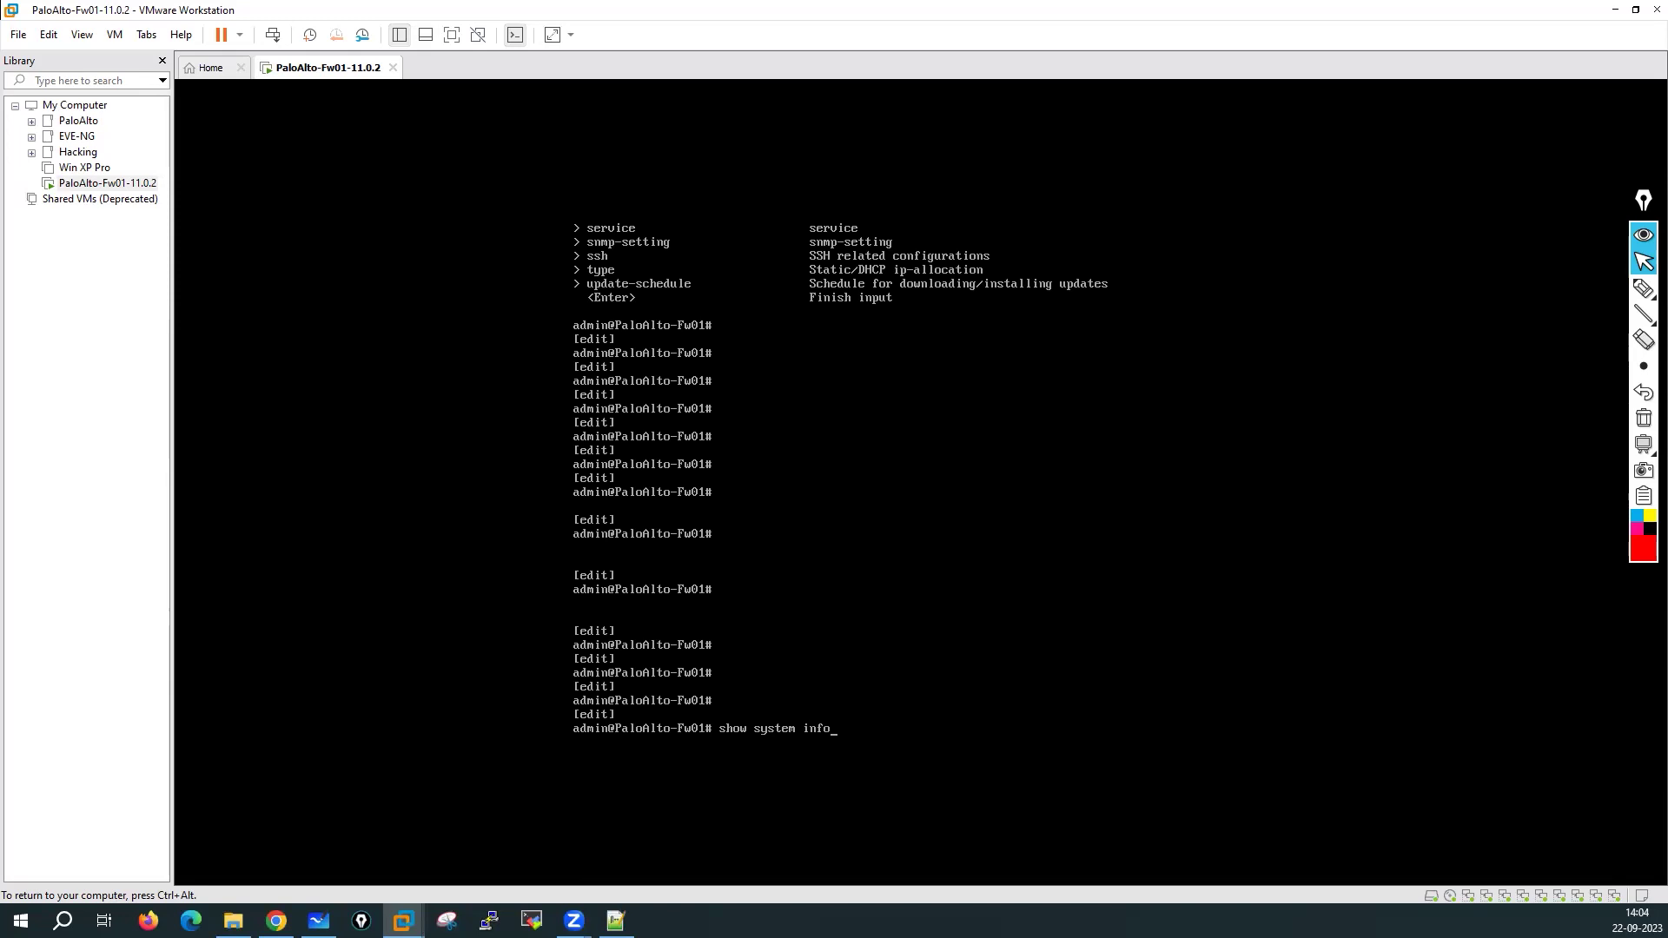
key("Return")
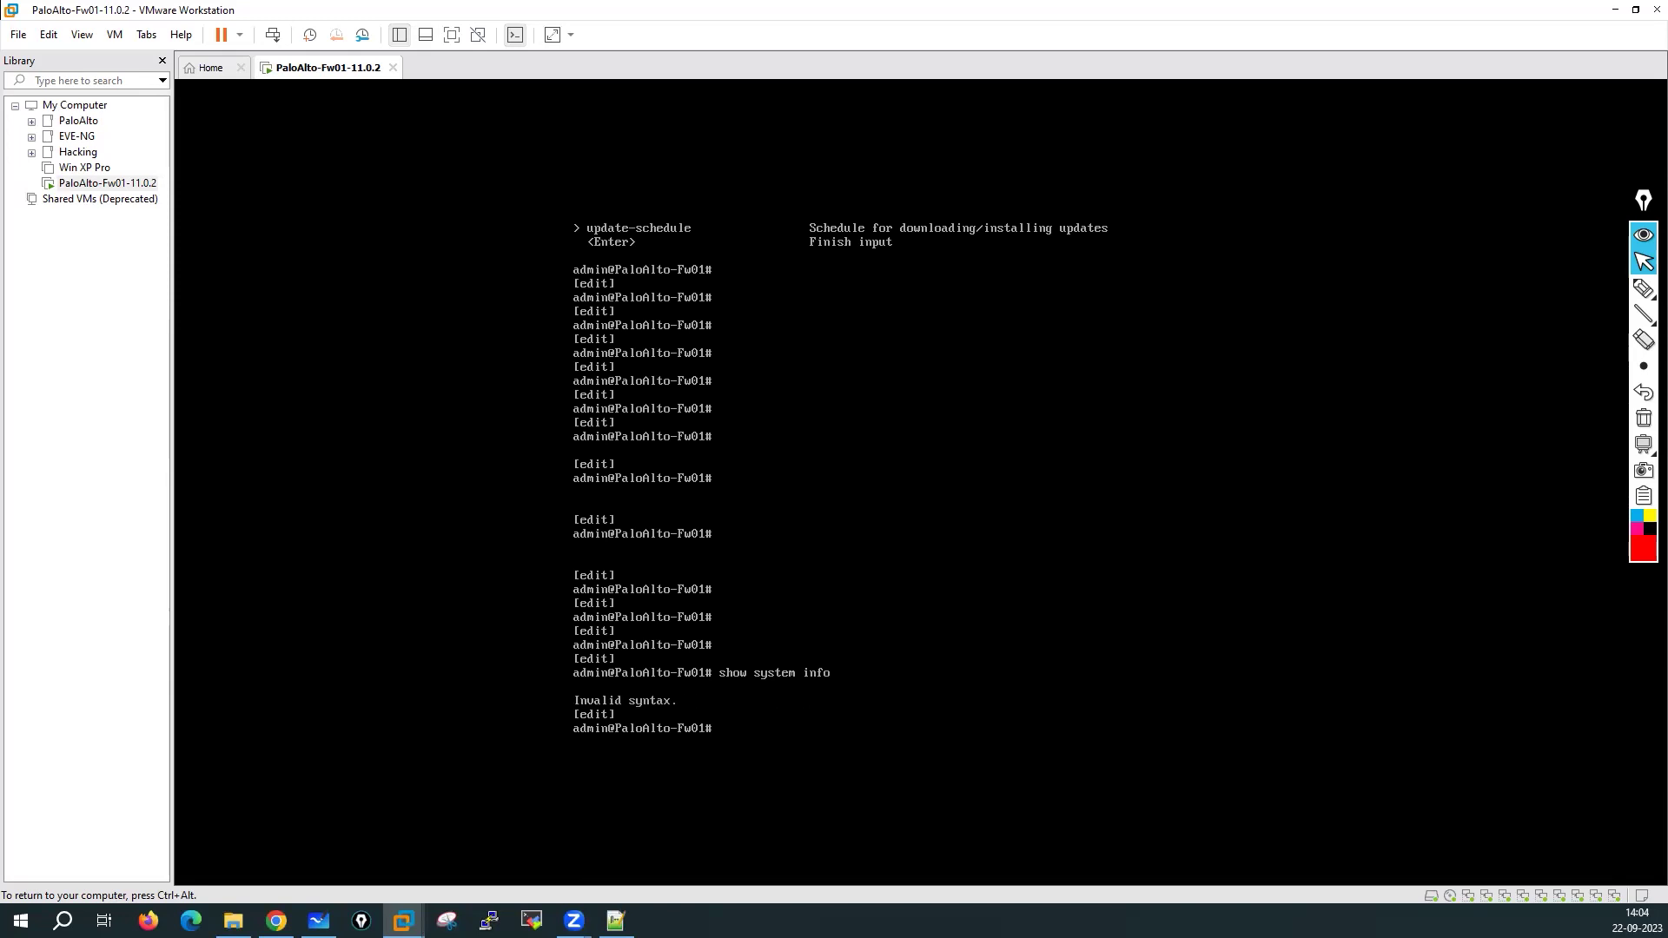
key("Return")
key("Return")
key("Return")
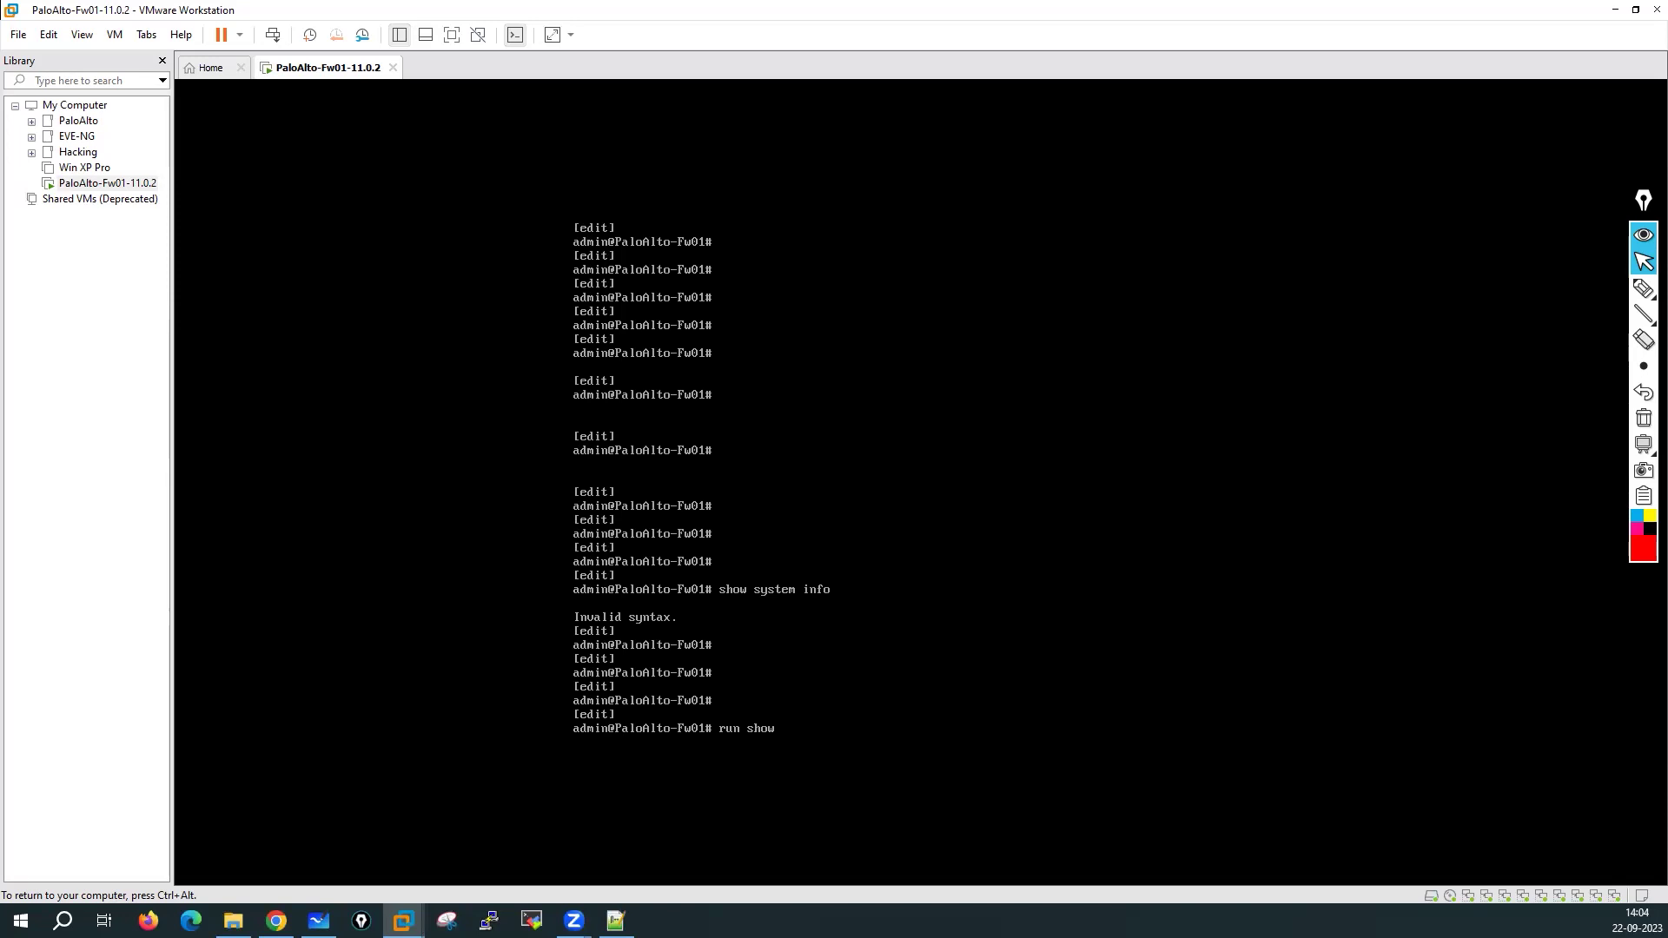
type("ystem info")
key("Return")
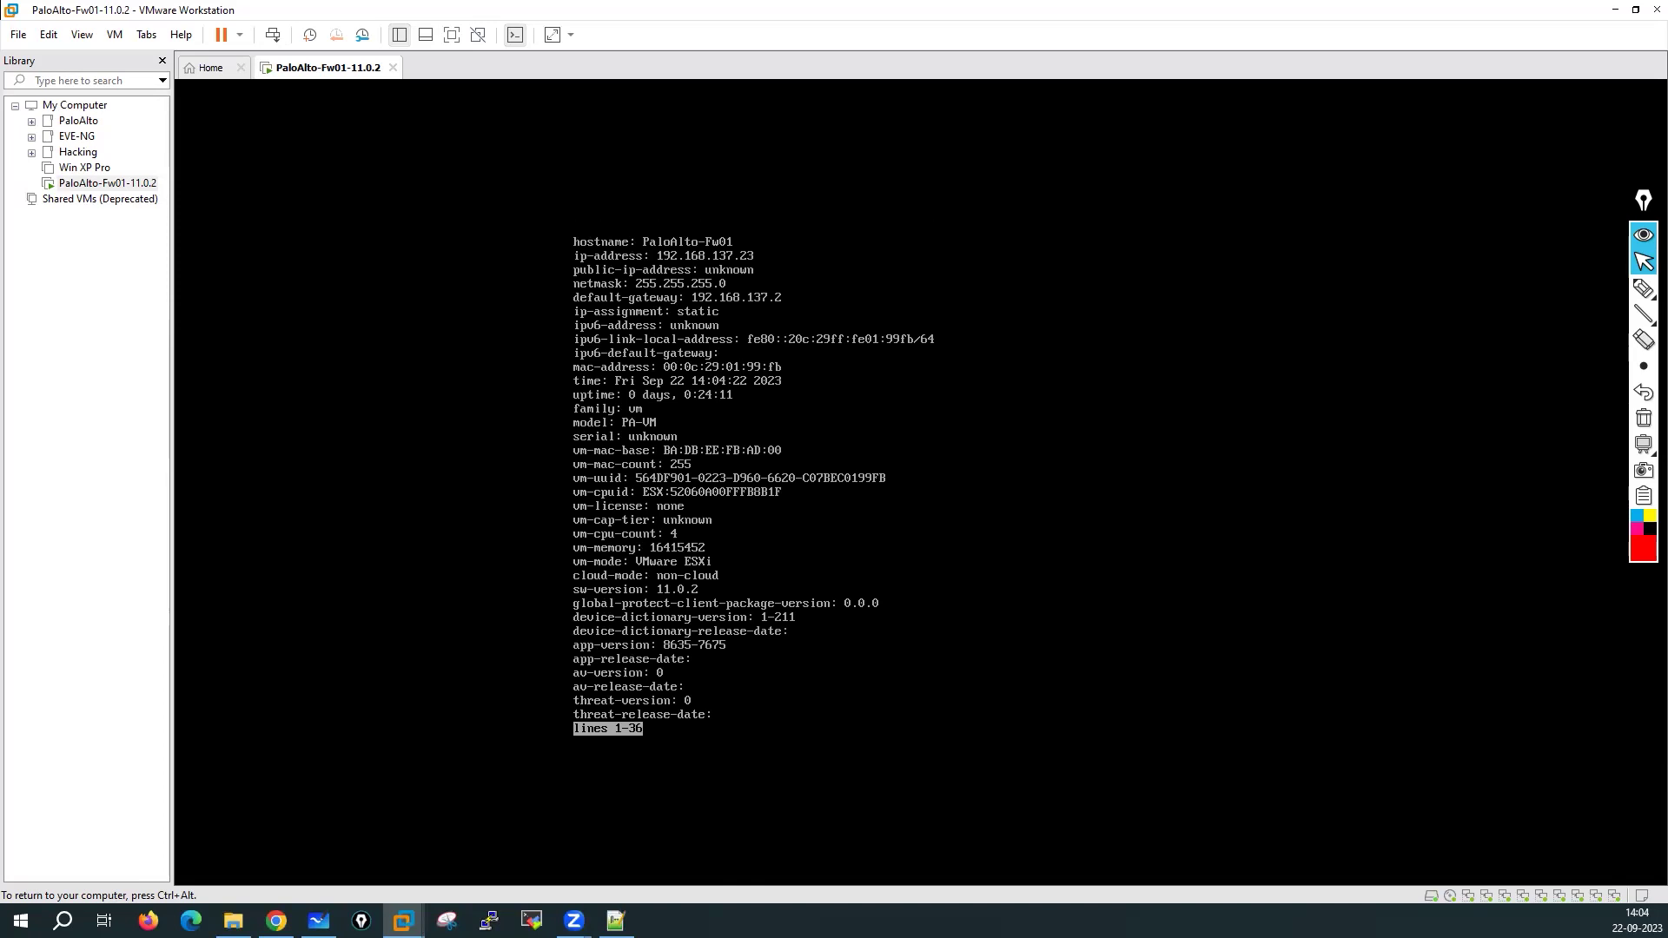
key("q")
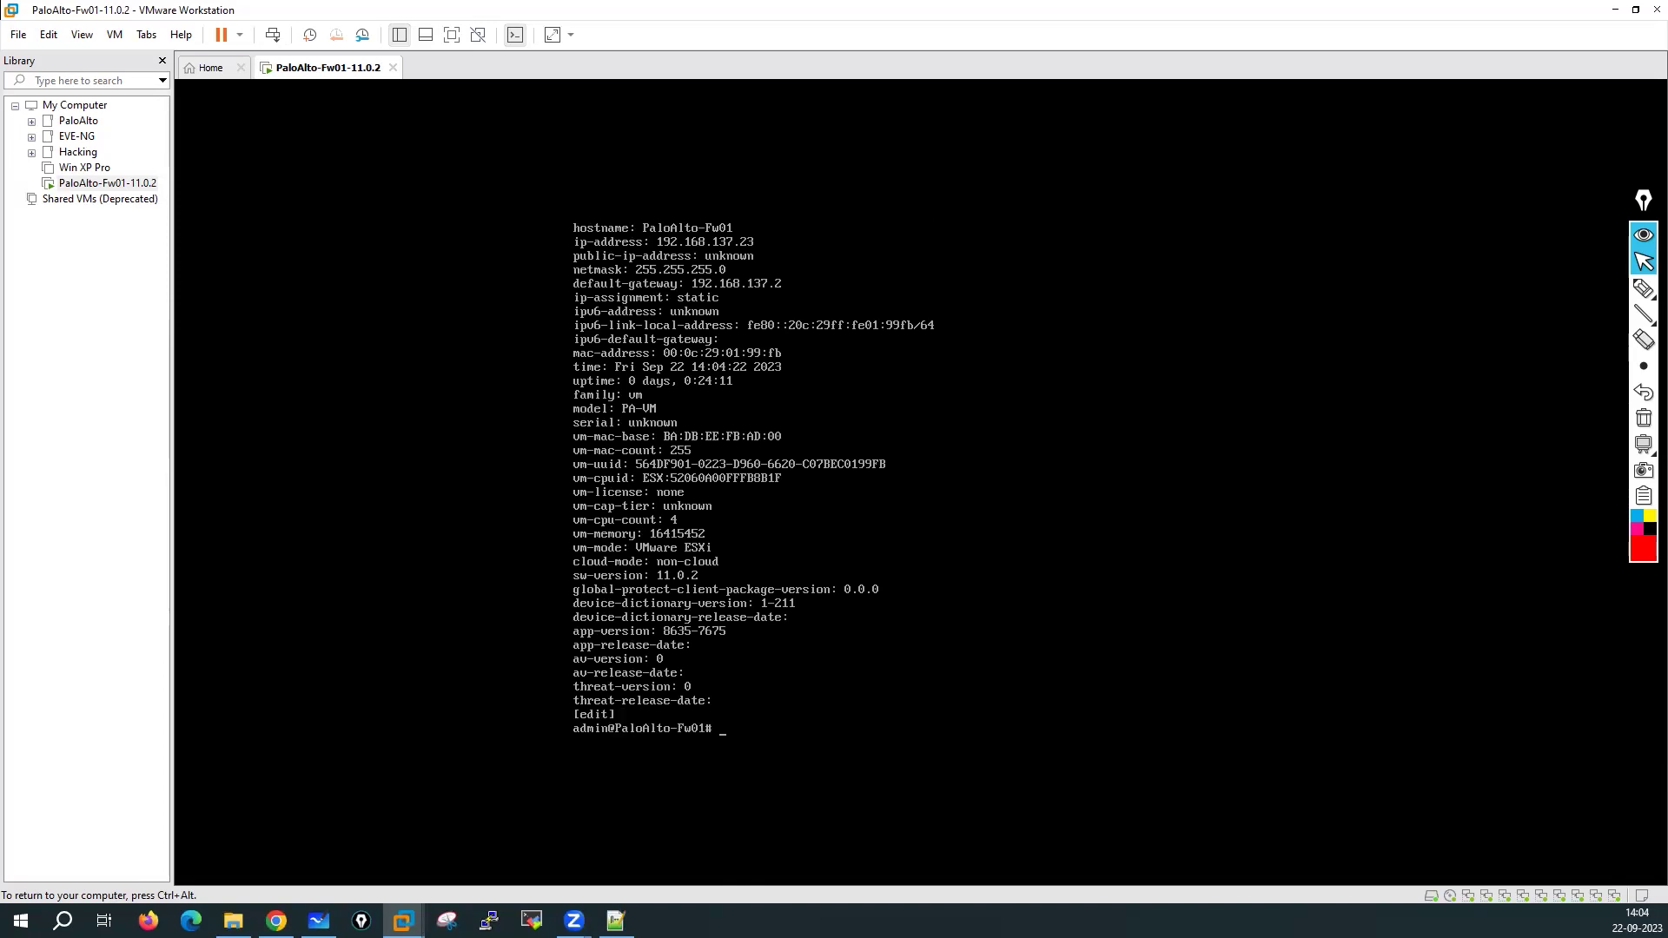
key("ctrl+alt")
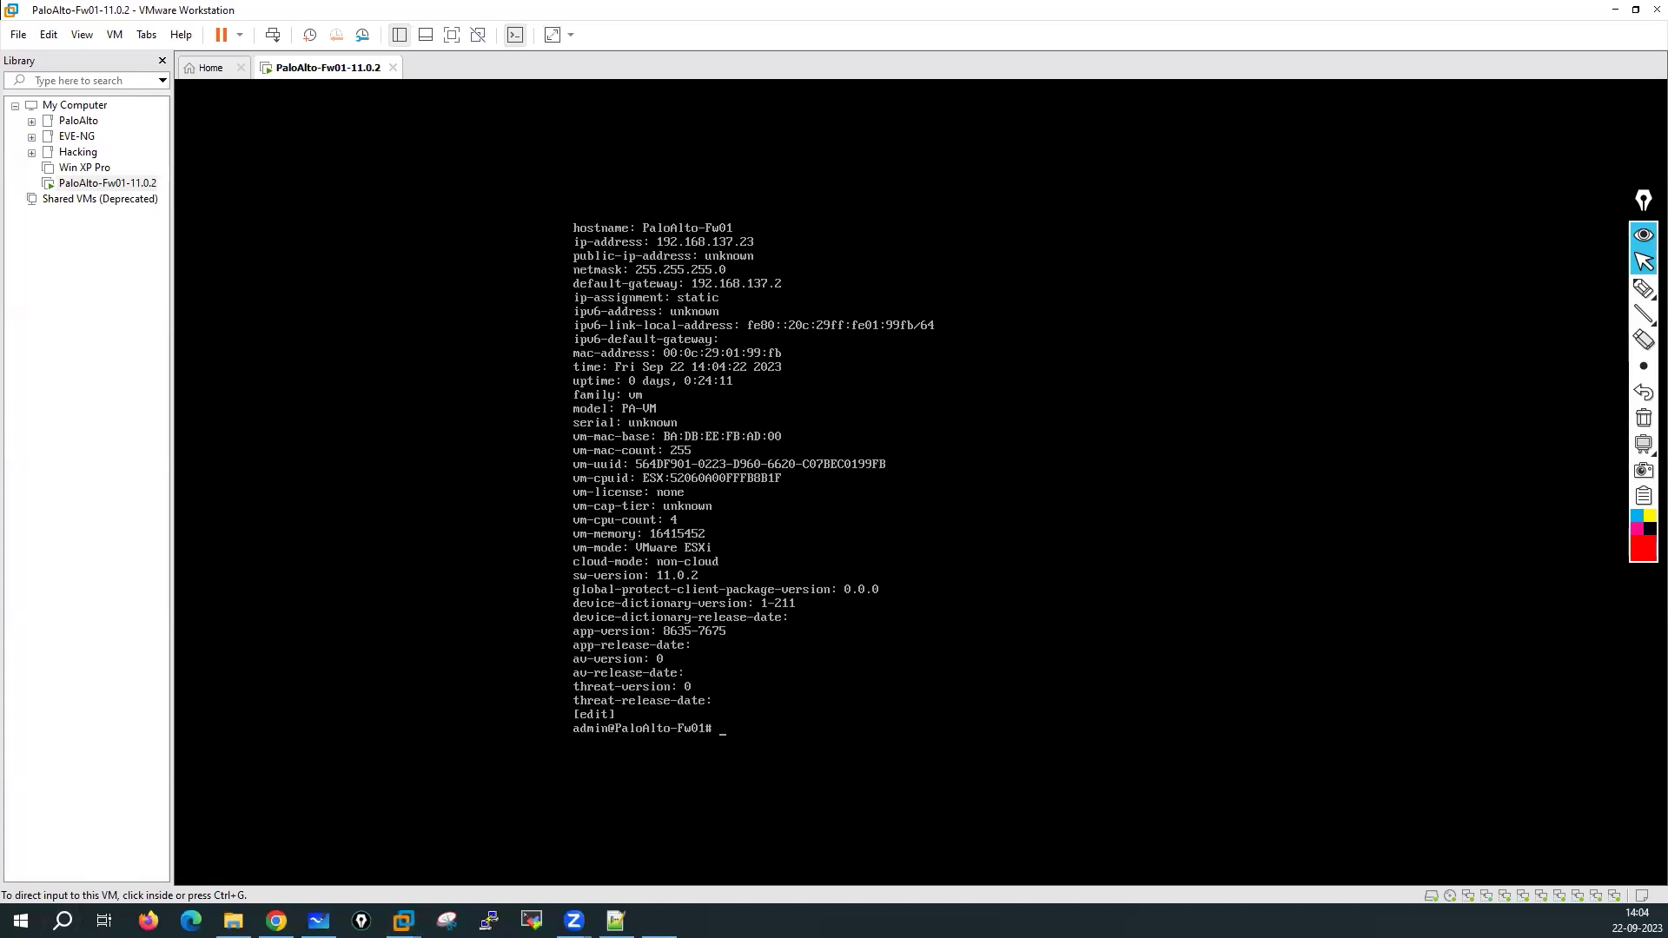
left_click(681, 507)
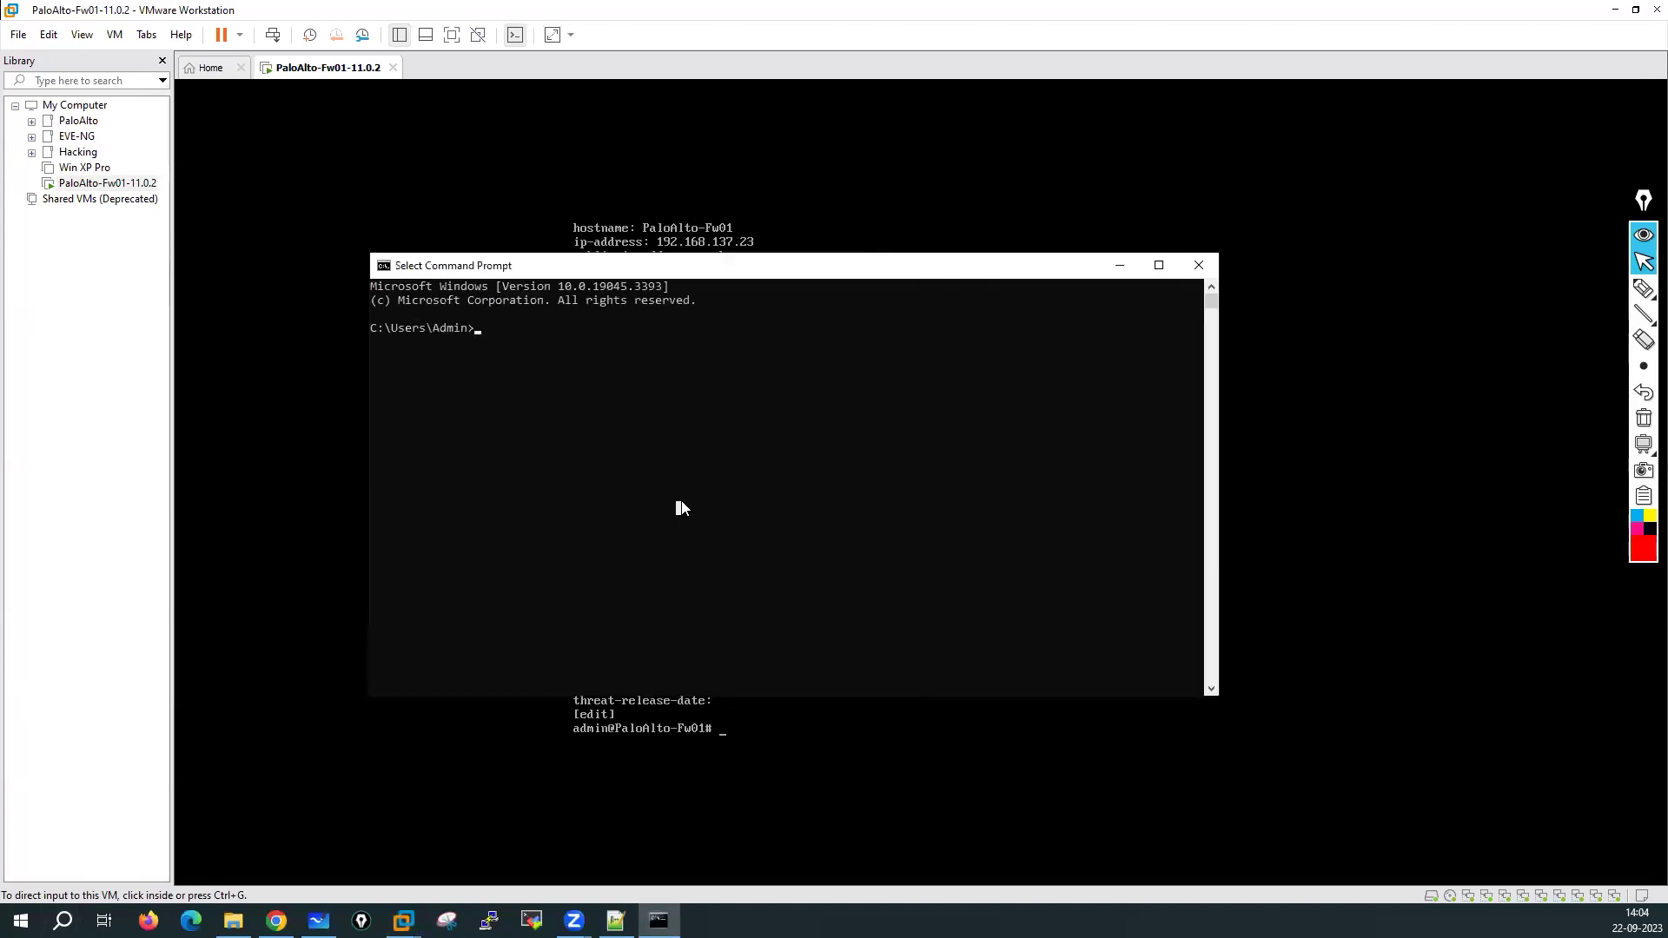
Ping the firewall at 192.168.137.23 to confirm it responds, then stop the ping
type("ping 192.168.")
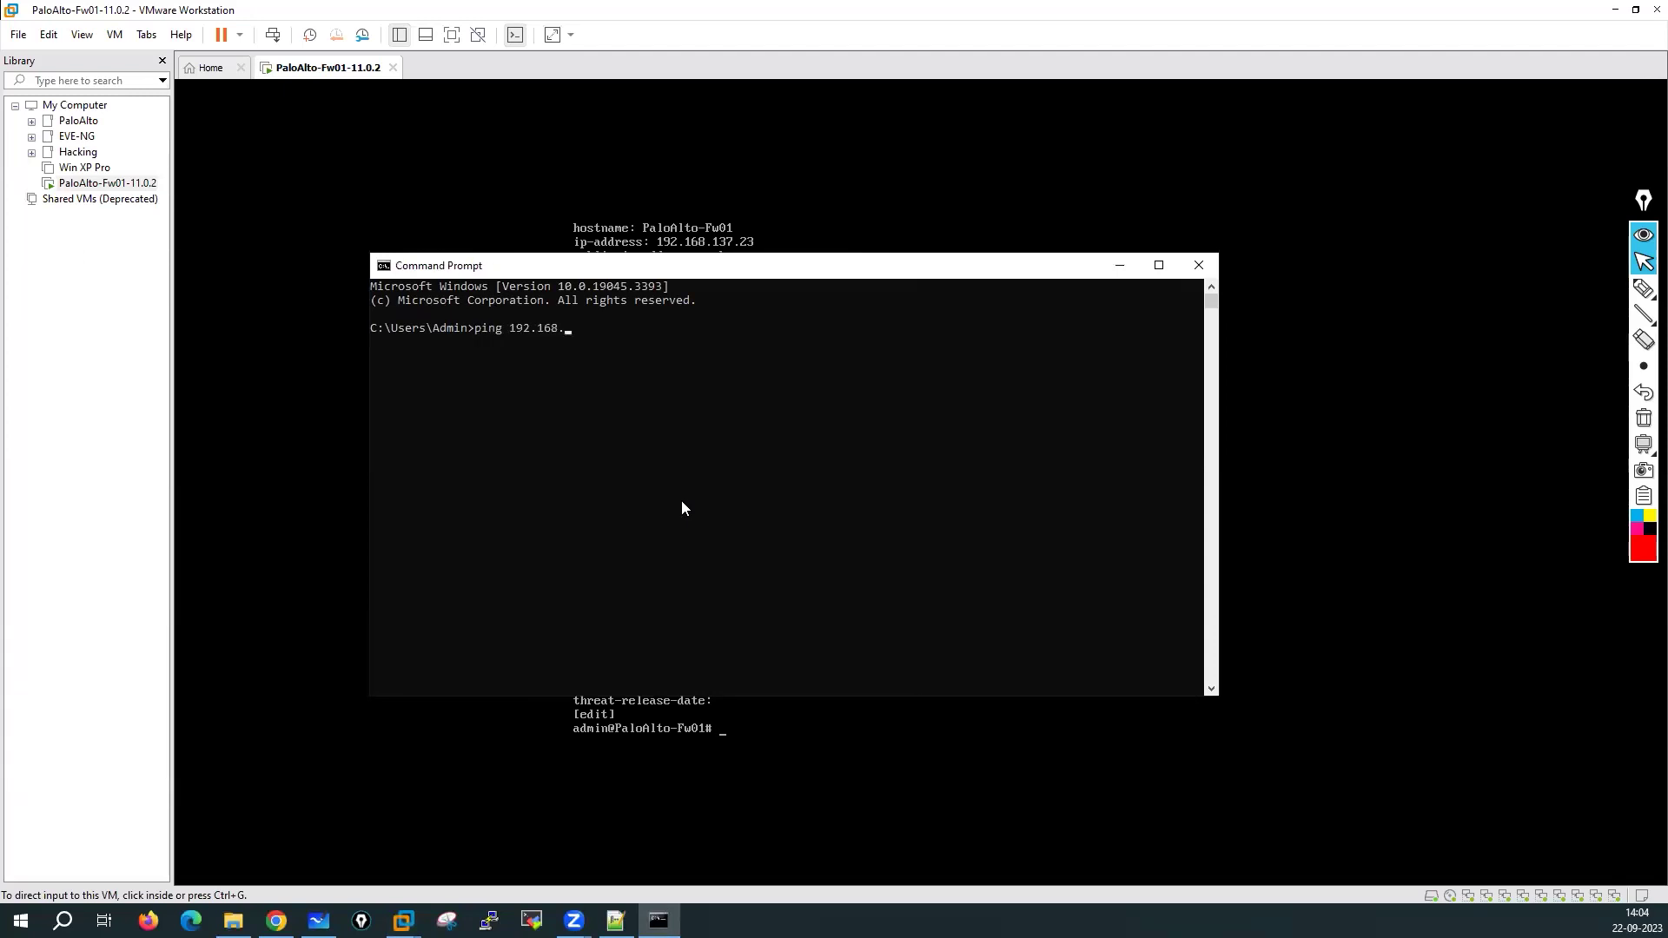
type("137.23")
key("Return")
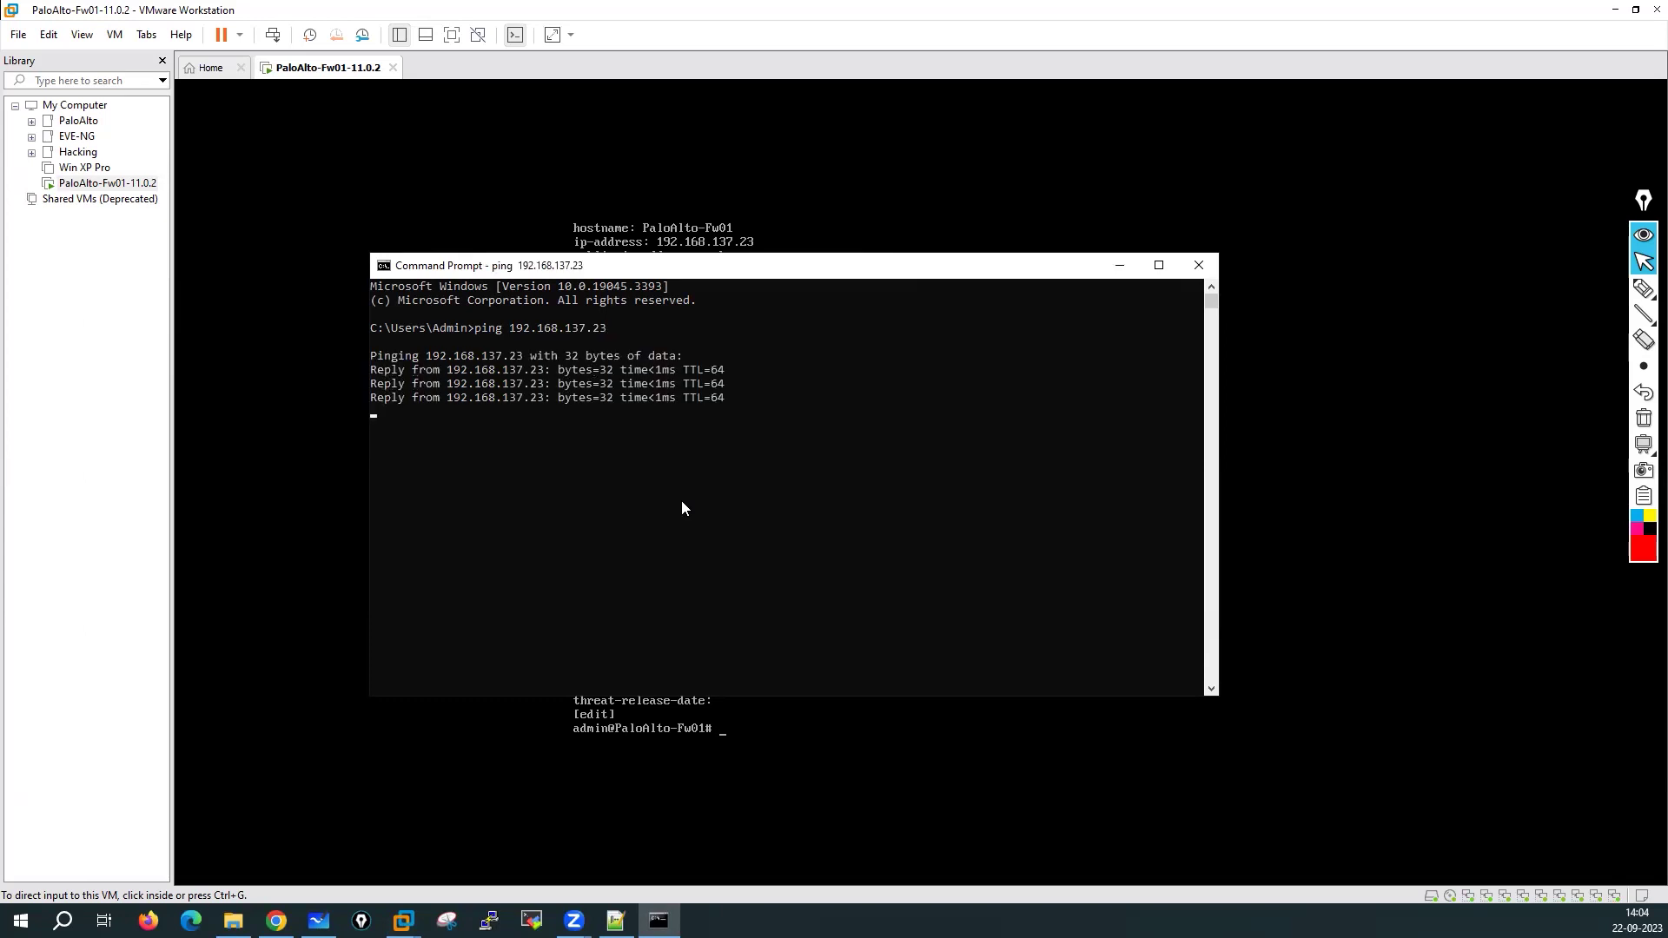
key("ctrl+c")
SSH to 192.168.137.23, accept the host key and attempt the password login
left_click(631, 535)
type("ss")
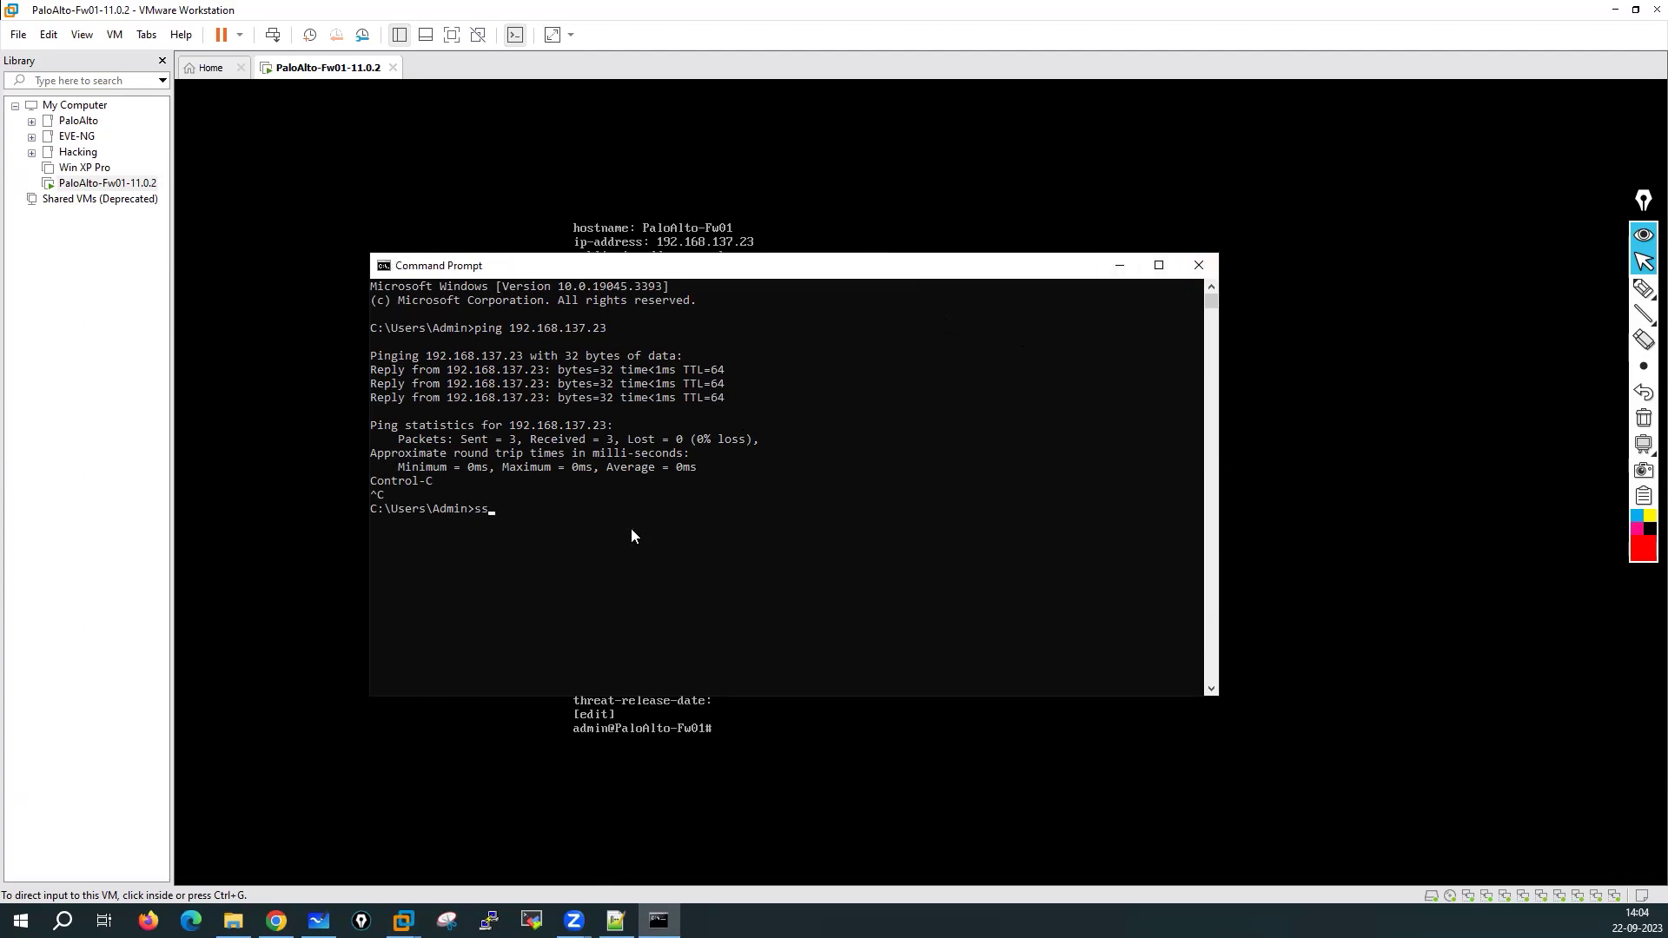
type("h 192.168.137.23")
key("Return")
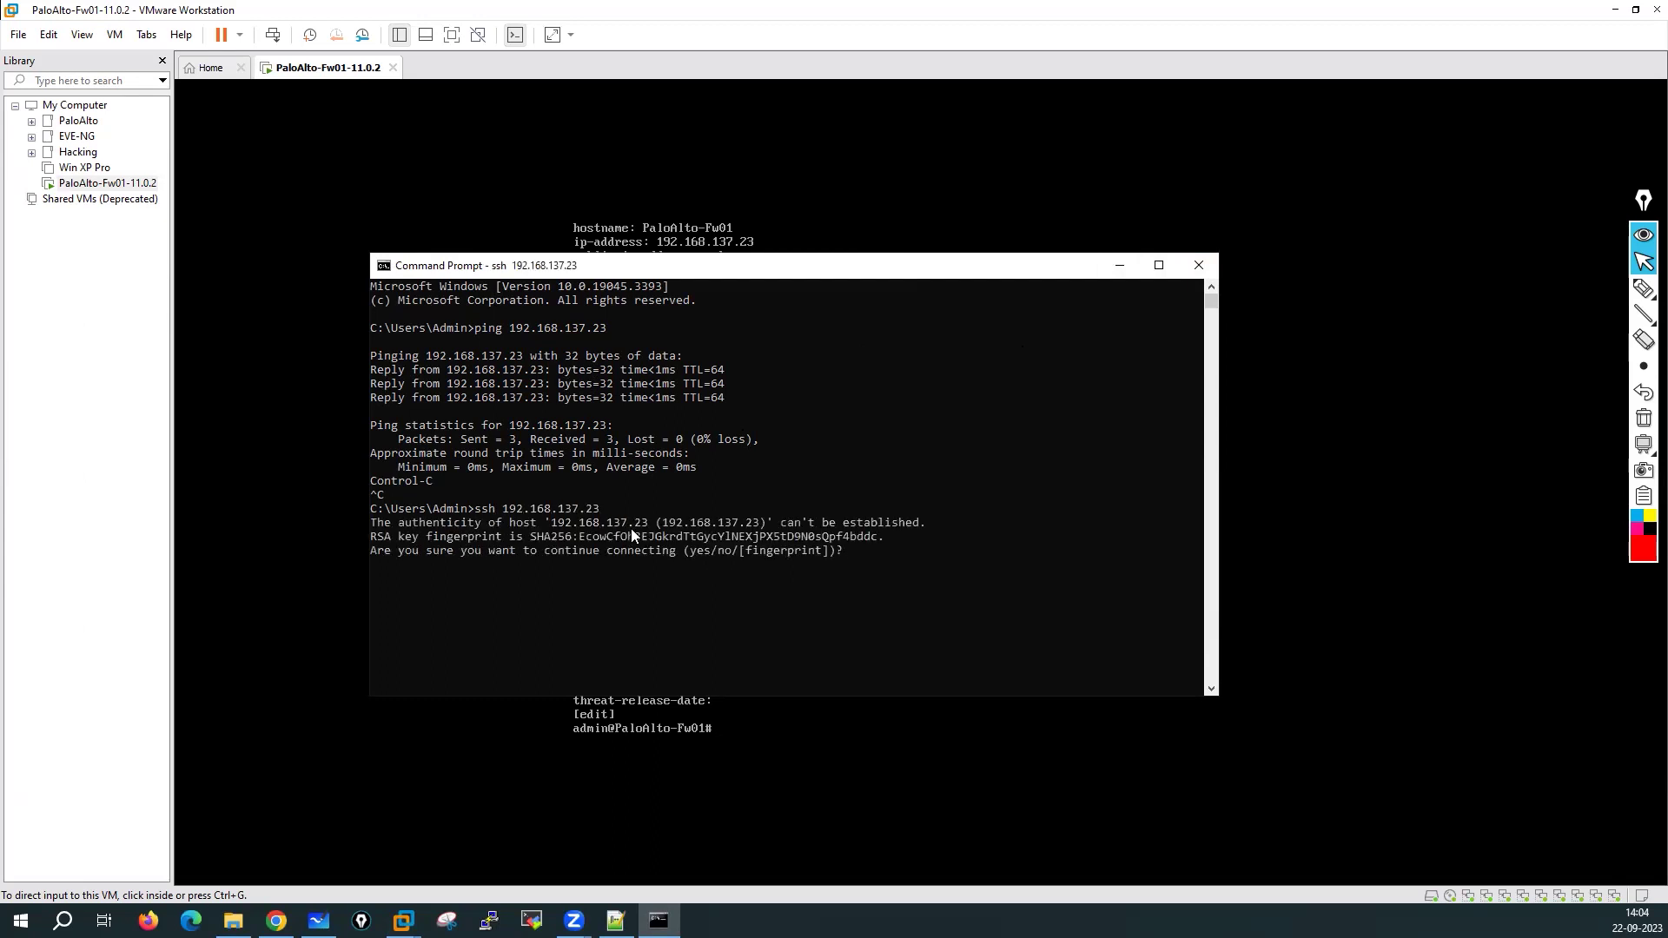
type("yes")
key("Return")
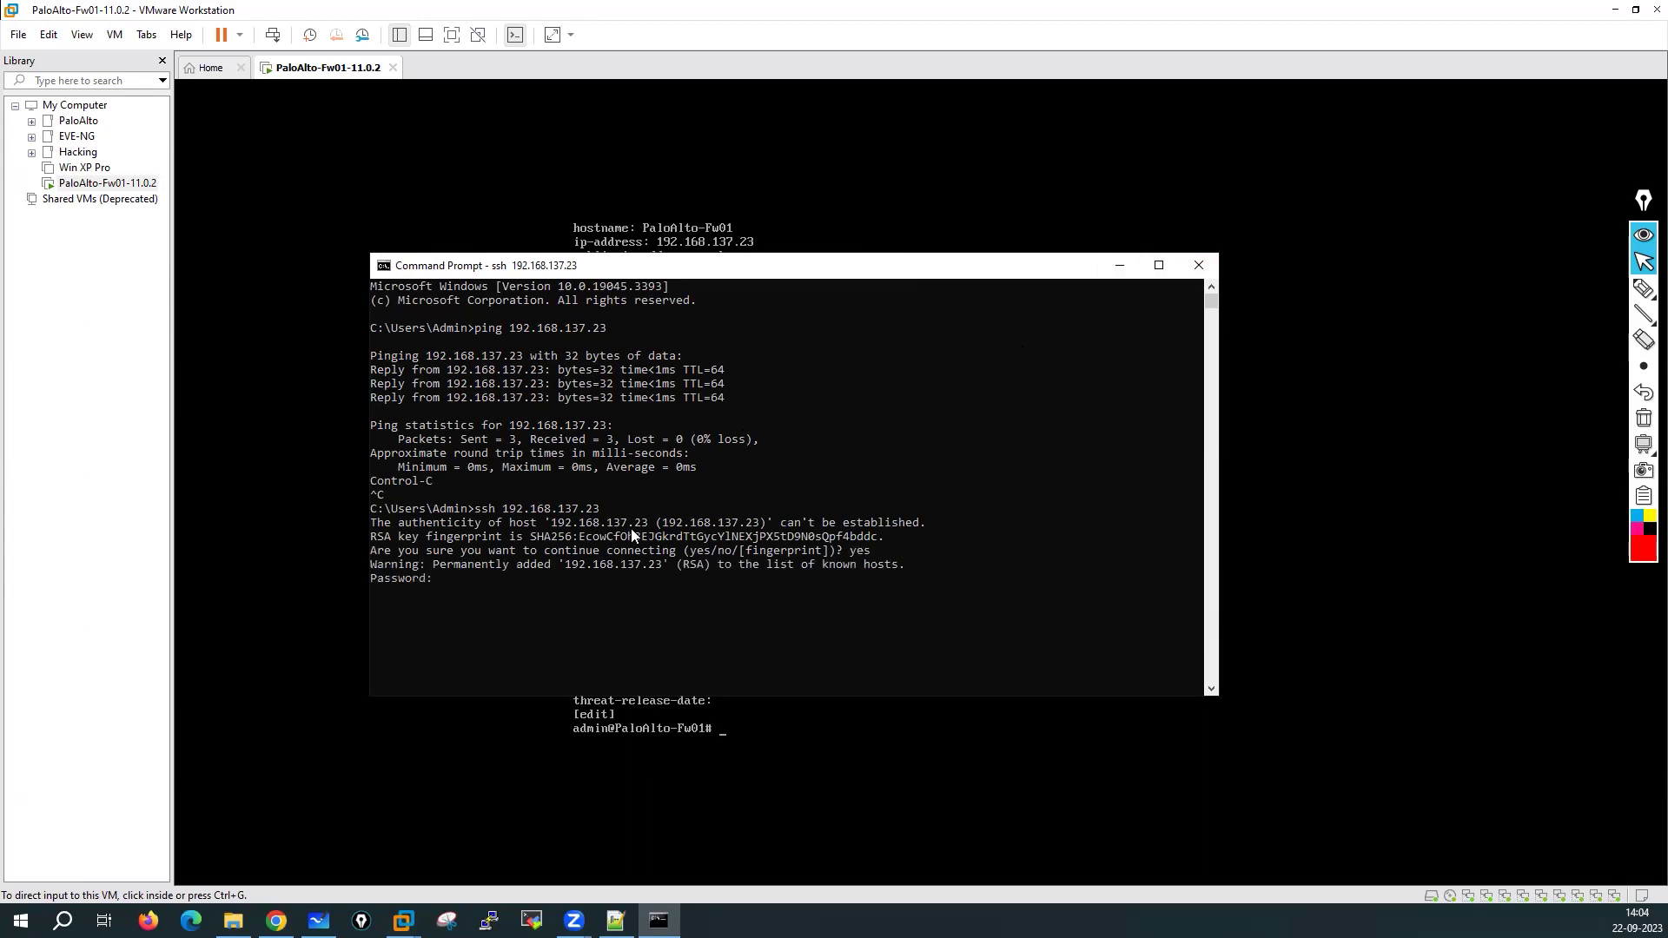
key("Return")
key("Return")
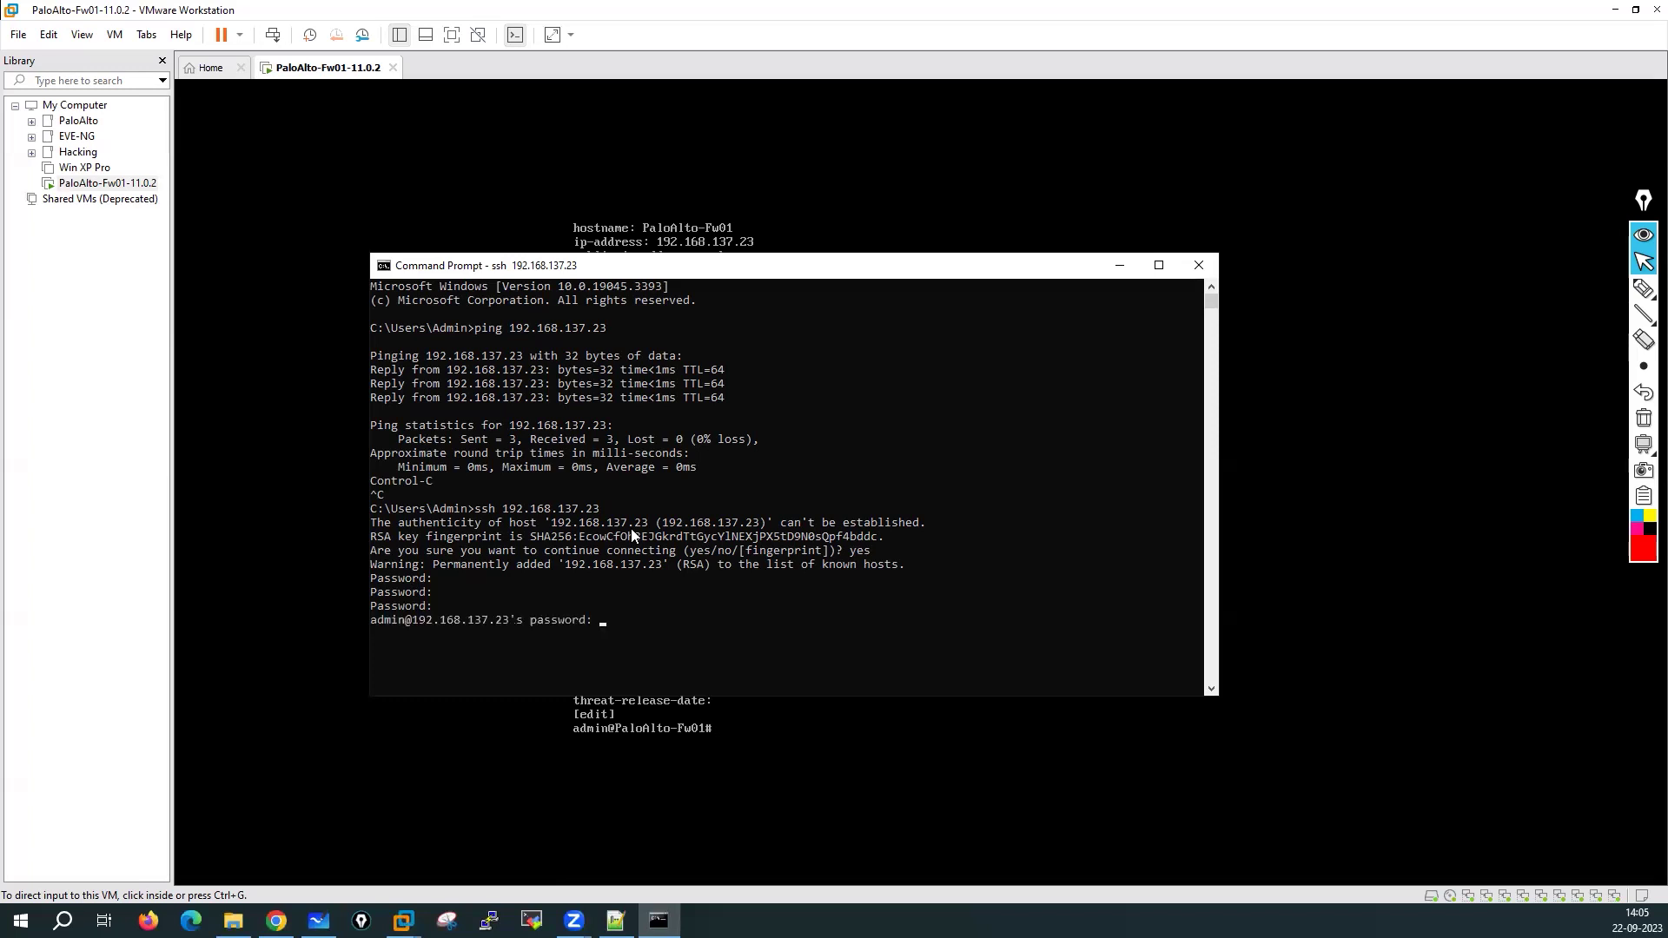
key("Return")
key("Return")
key("Return")
key("Return")
key("Return")
key("Return")
key("Return")
key("Return")
key("Return")
key("Return")
key("Return")
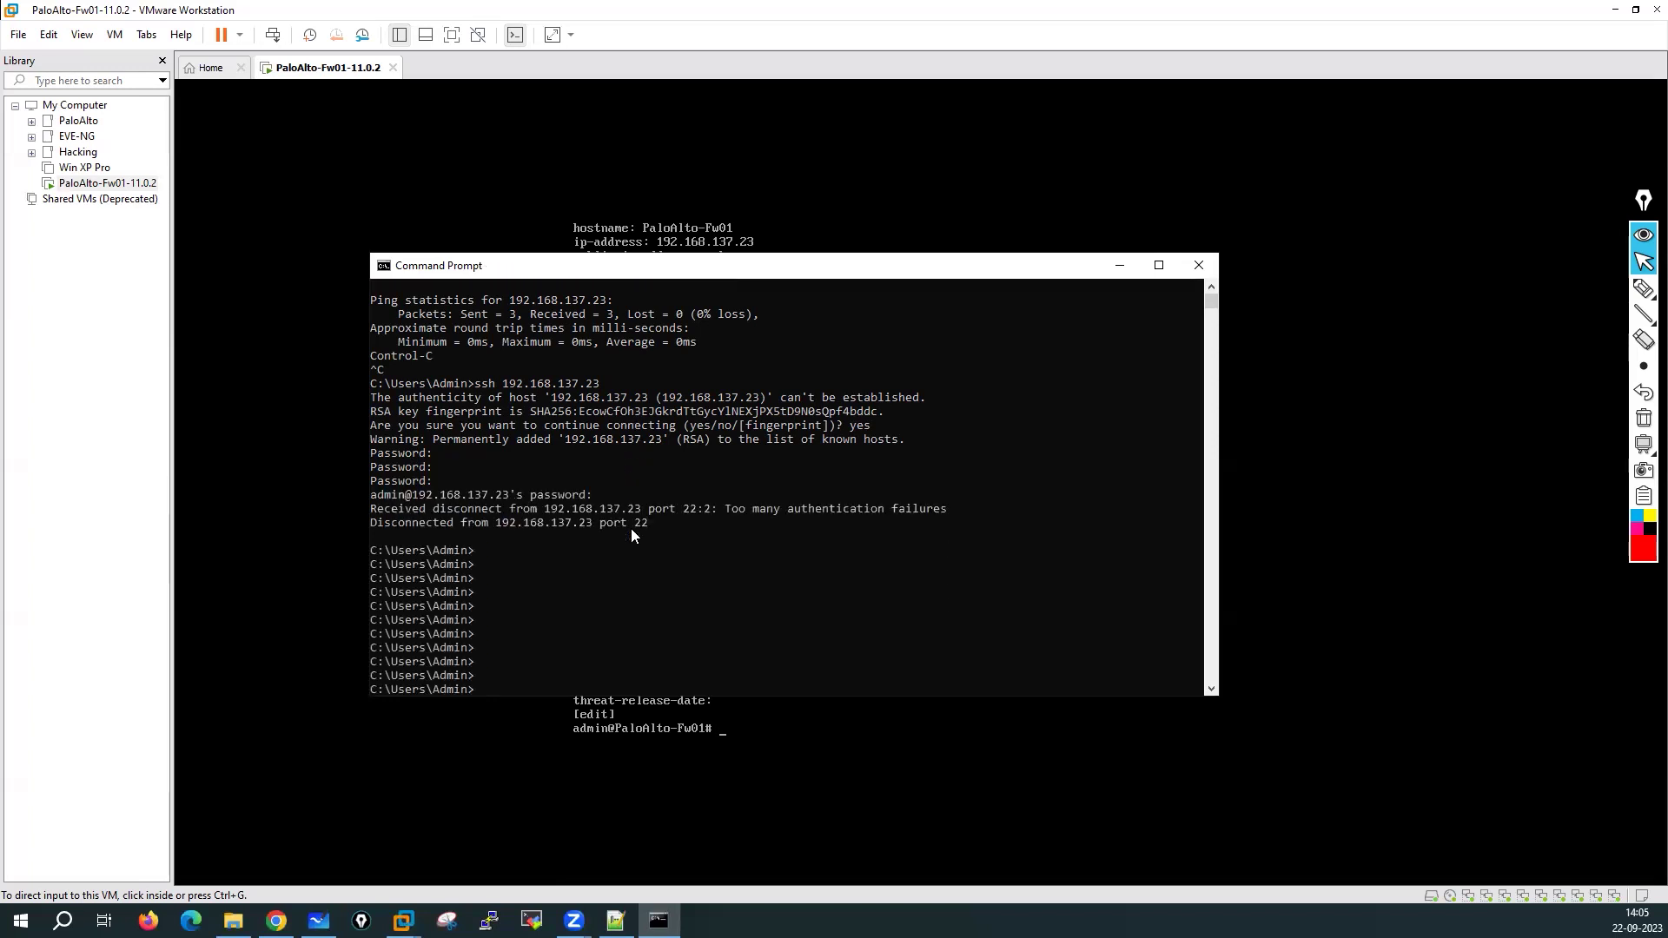
key("Up")
type("admin@")
key("Return")
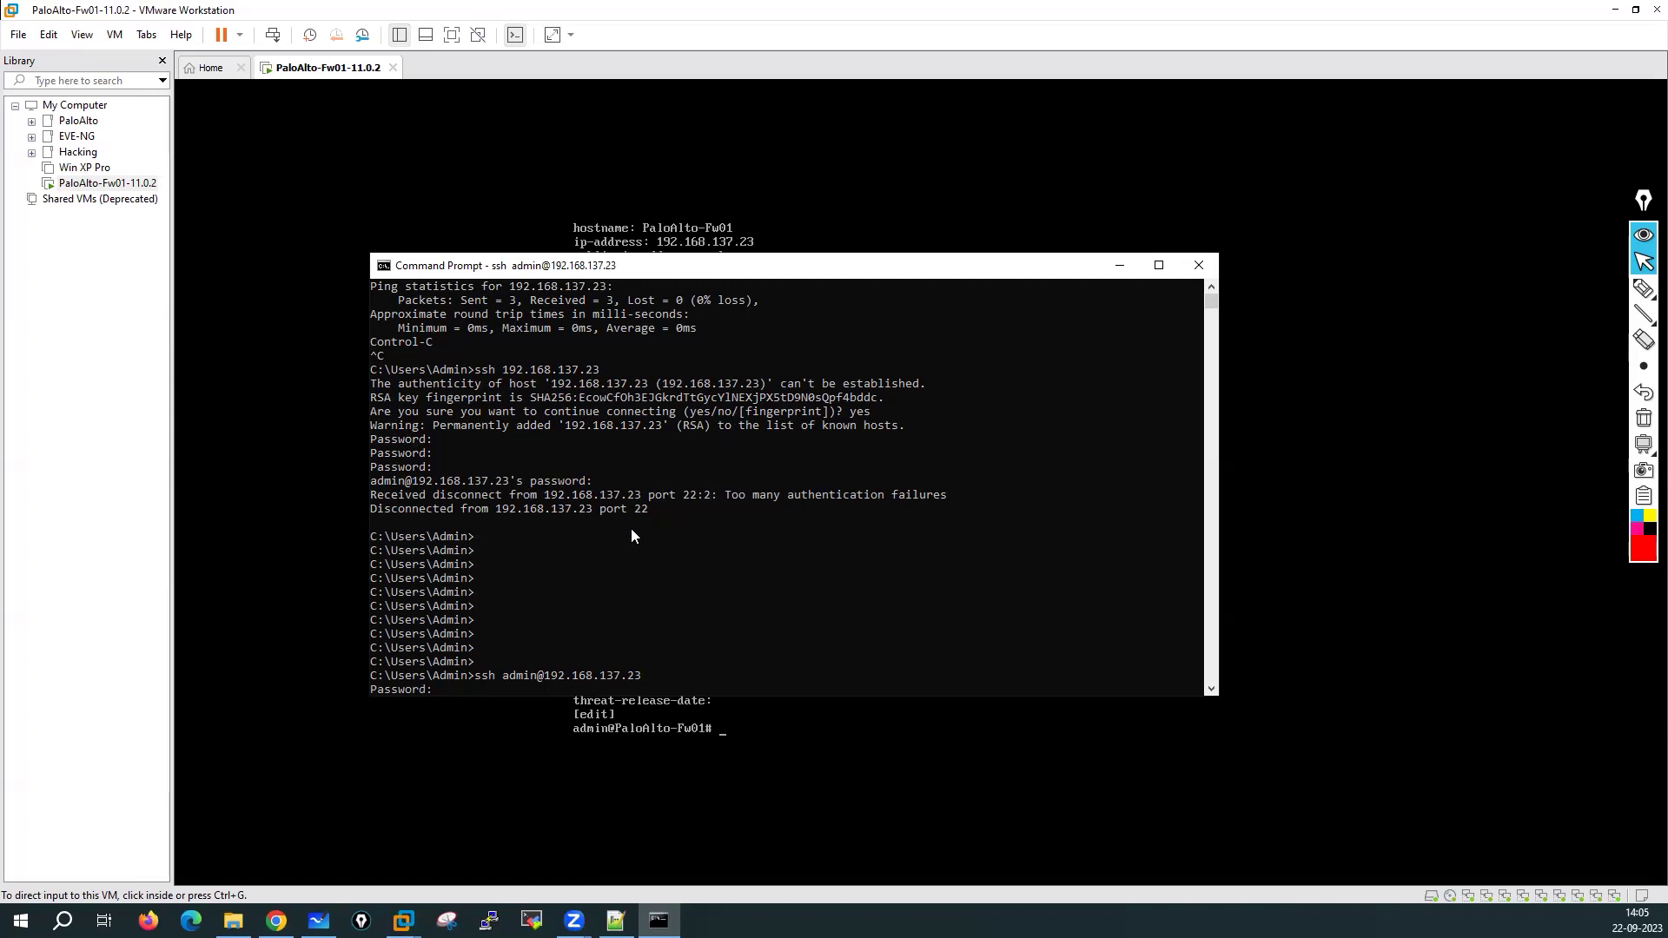
key("Return")
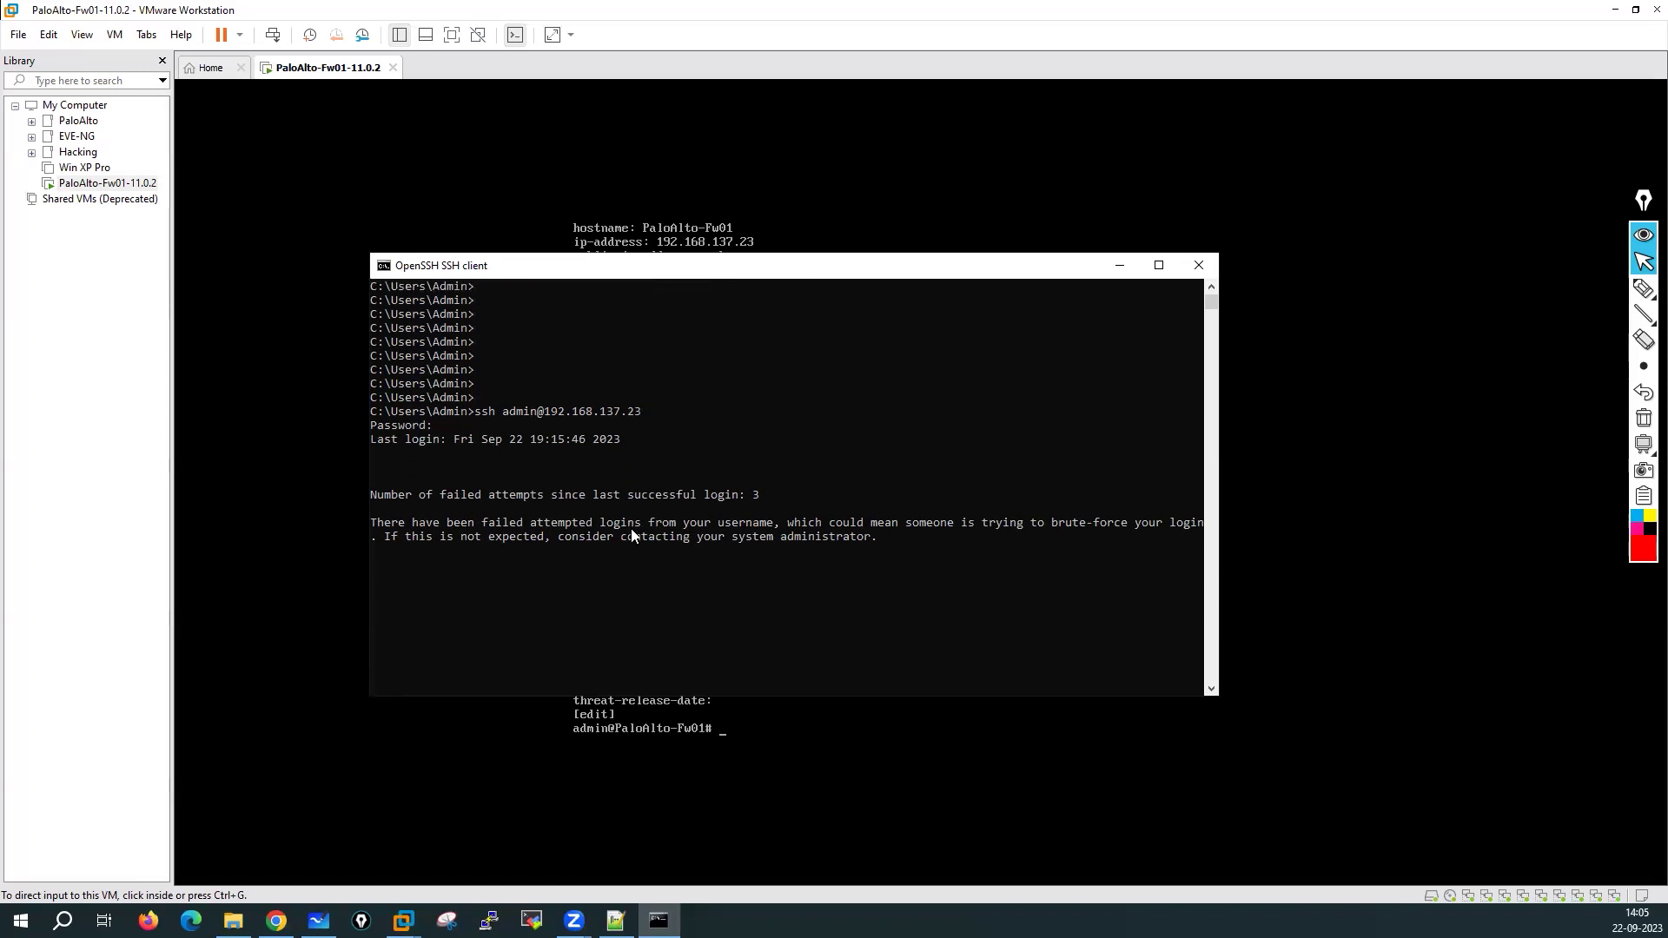
key("Return")
key("Return")
key("Return")
key("Return")
key("Return")
key("Return")
key("Return")
key("Return")
key("Return")
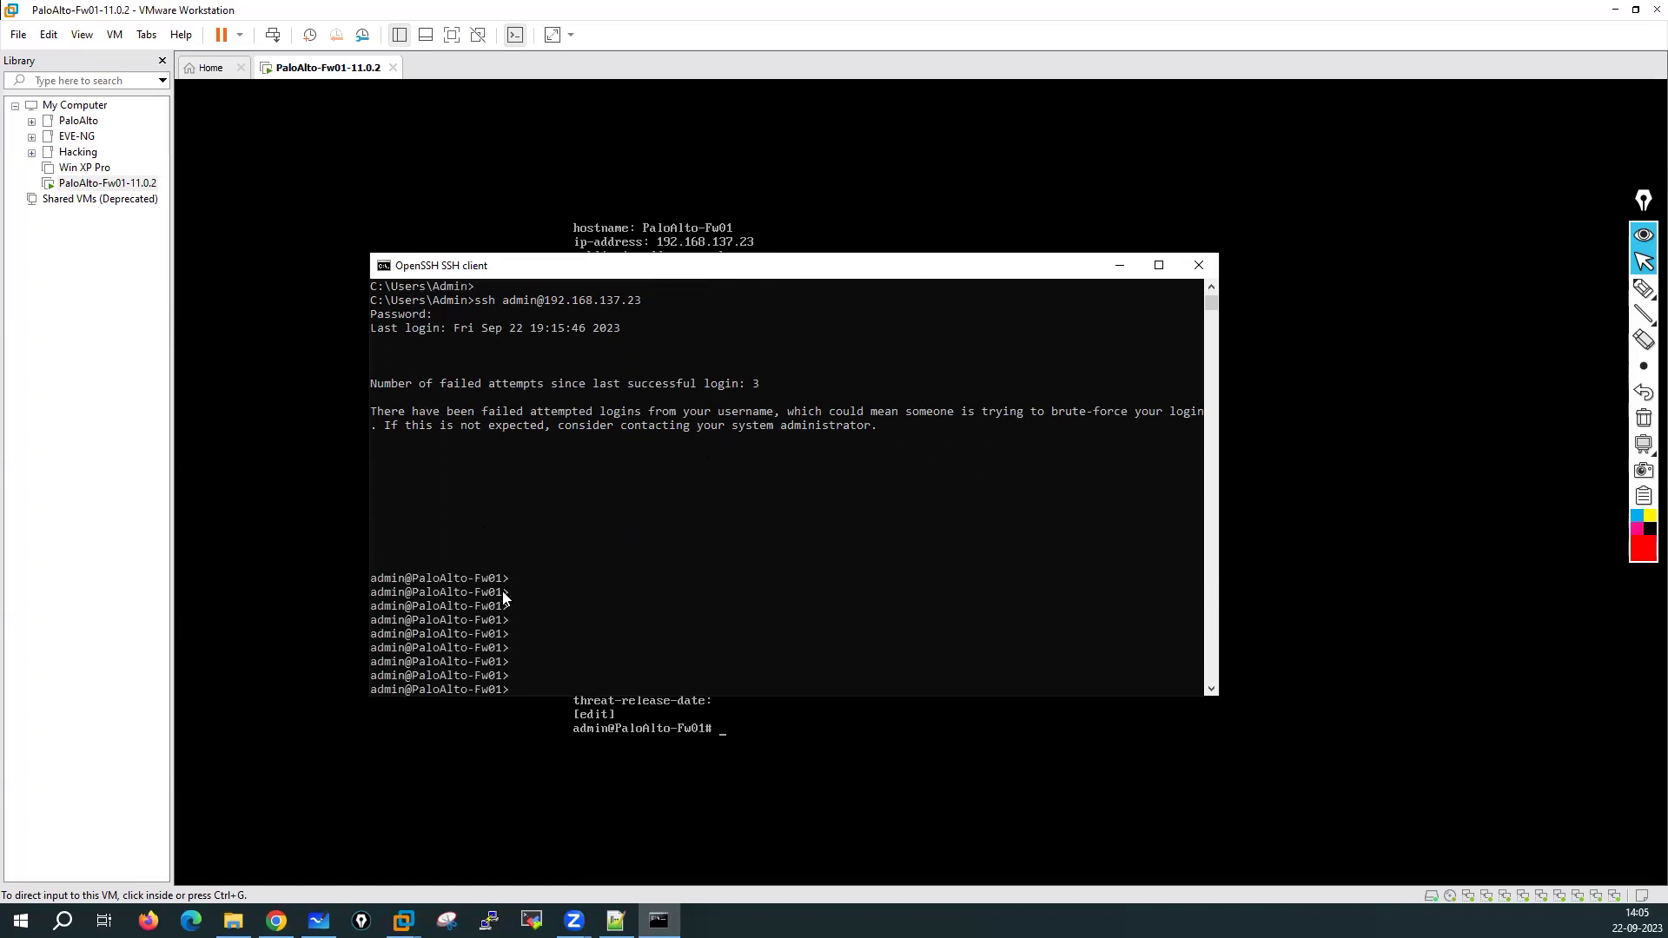
left_click(1198, 265)
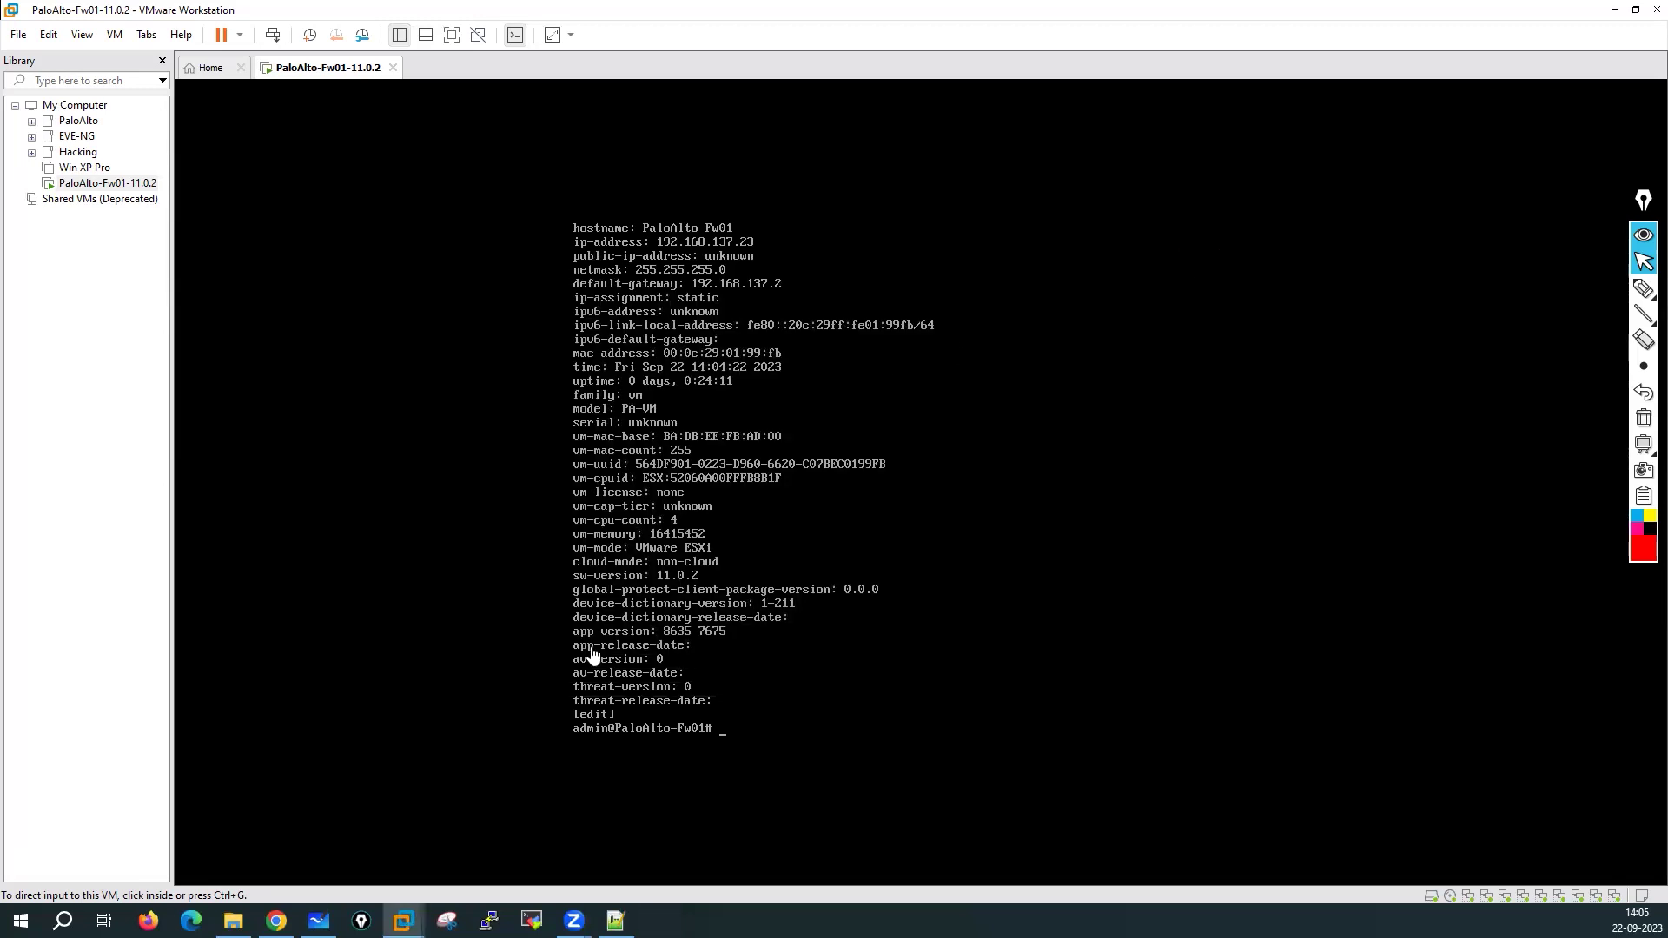
key("alt+Tab")
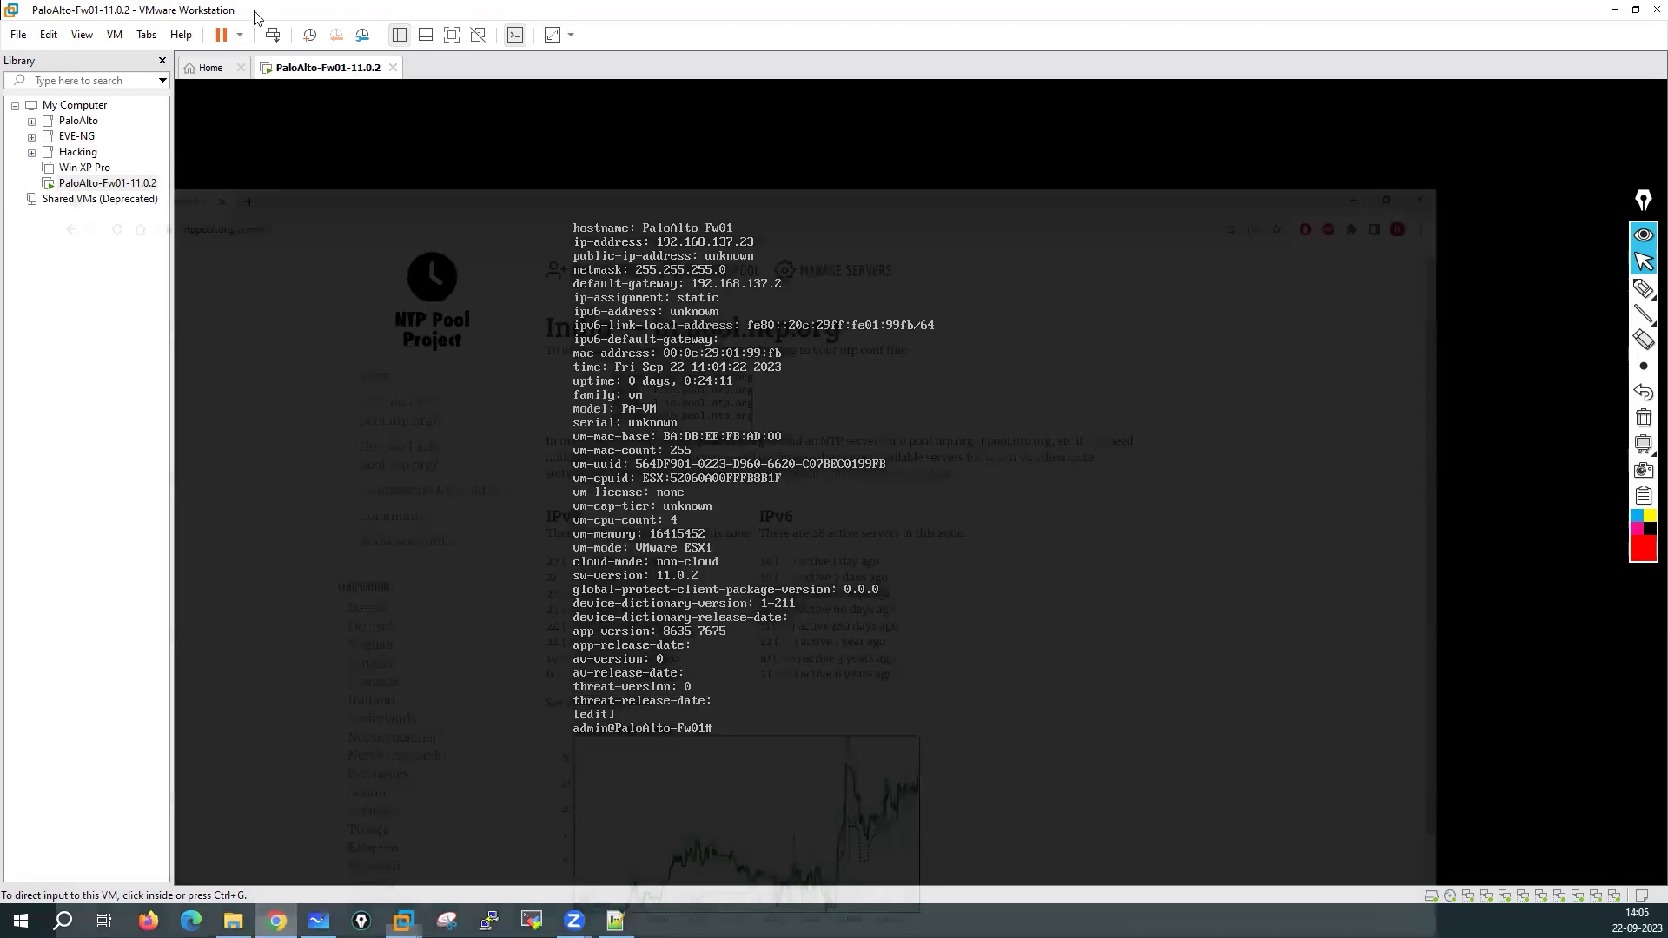
key("ctrl+t")
type("htt")
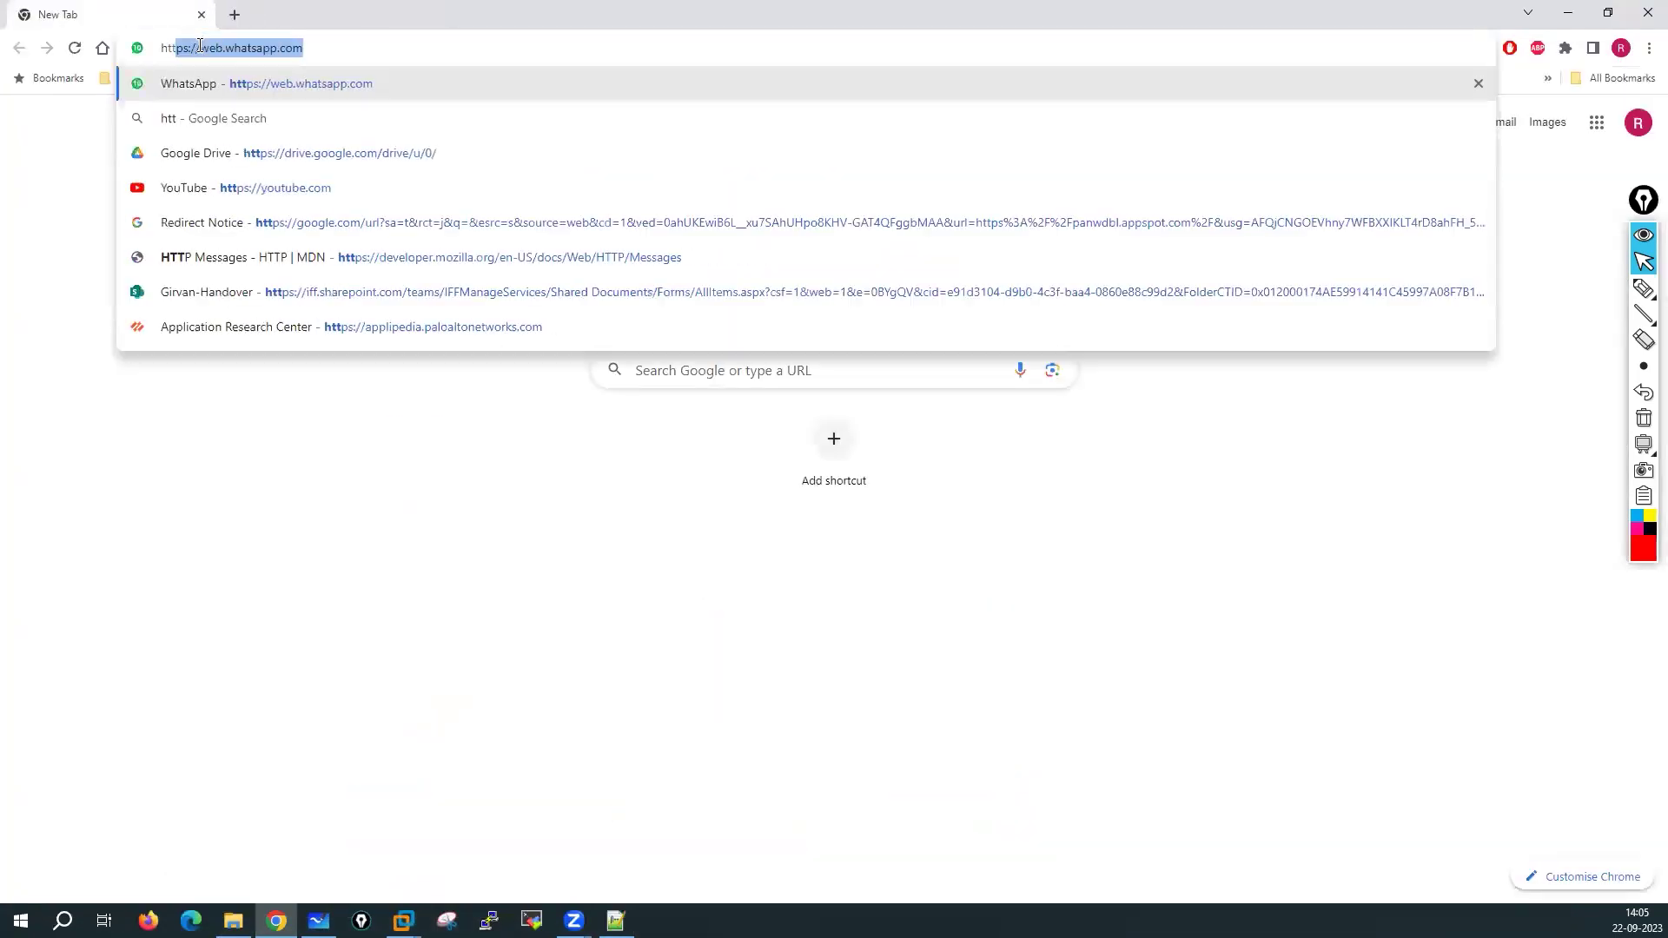
type("ps://192.168.1")
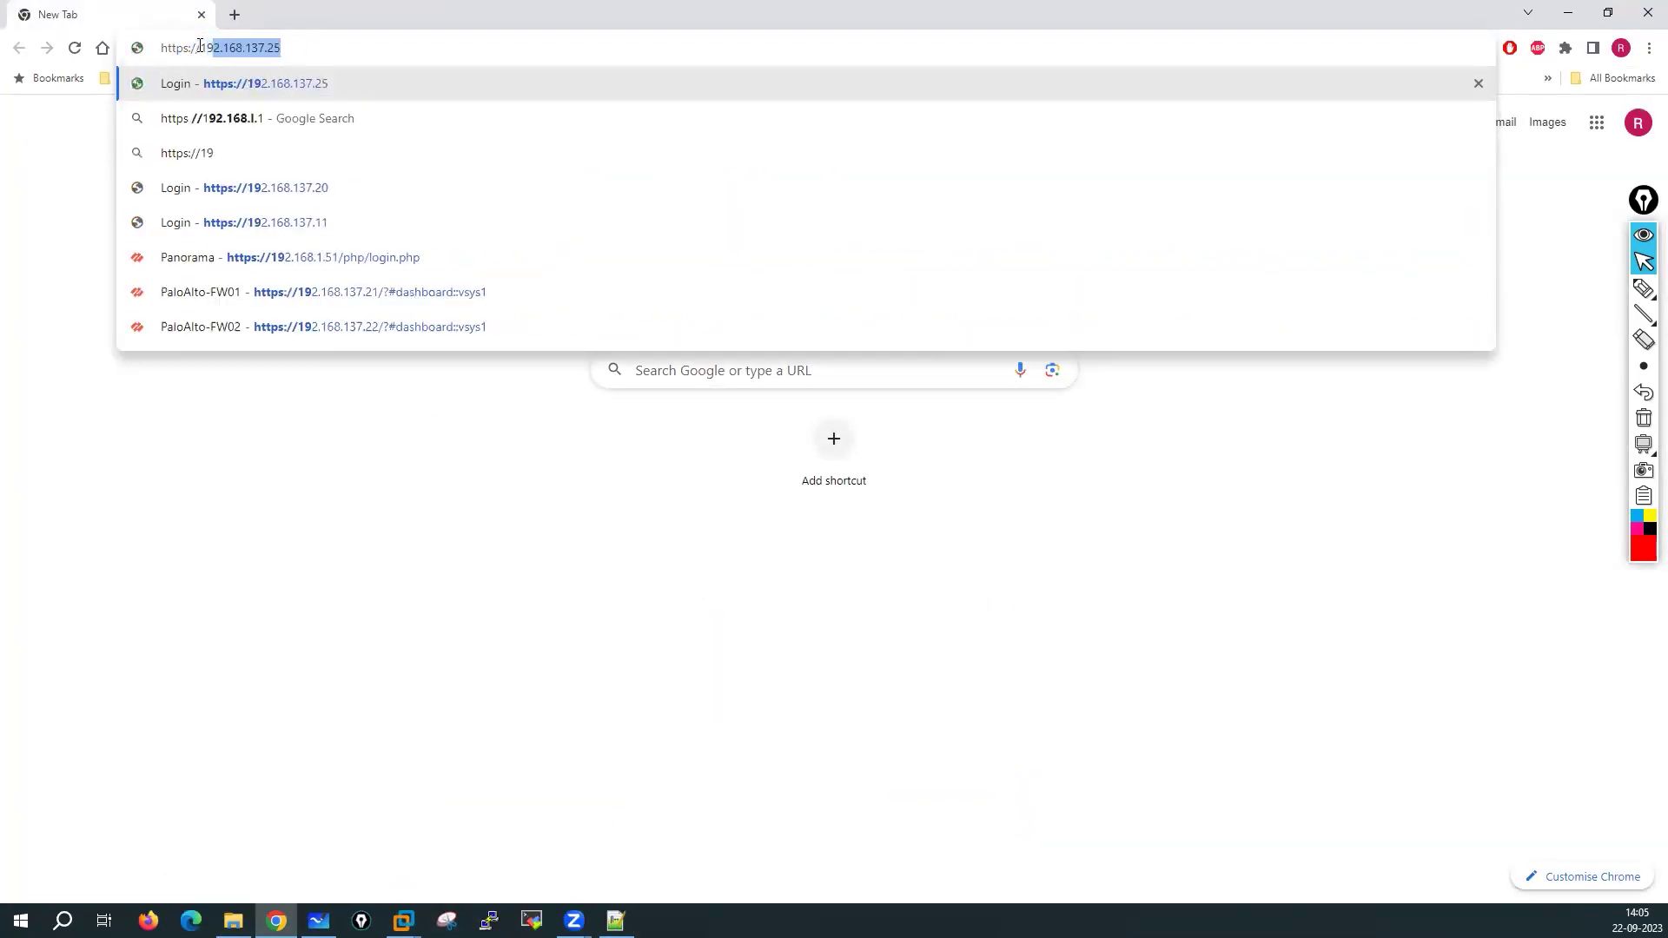
type("37.23")
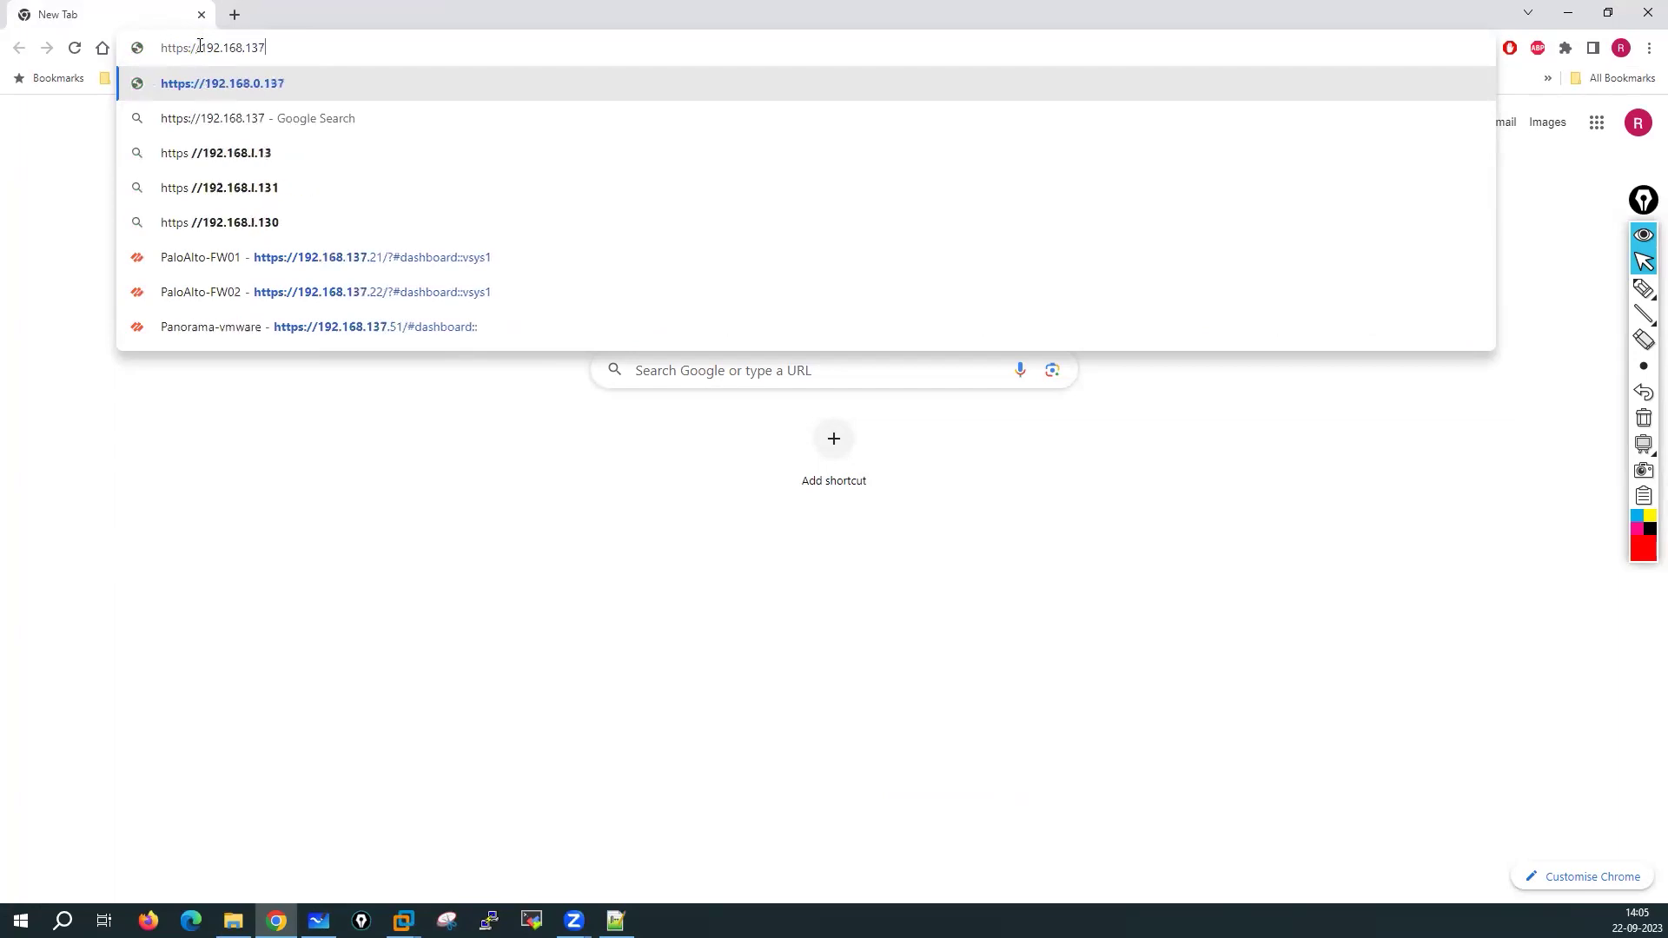
key("Return")
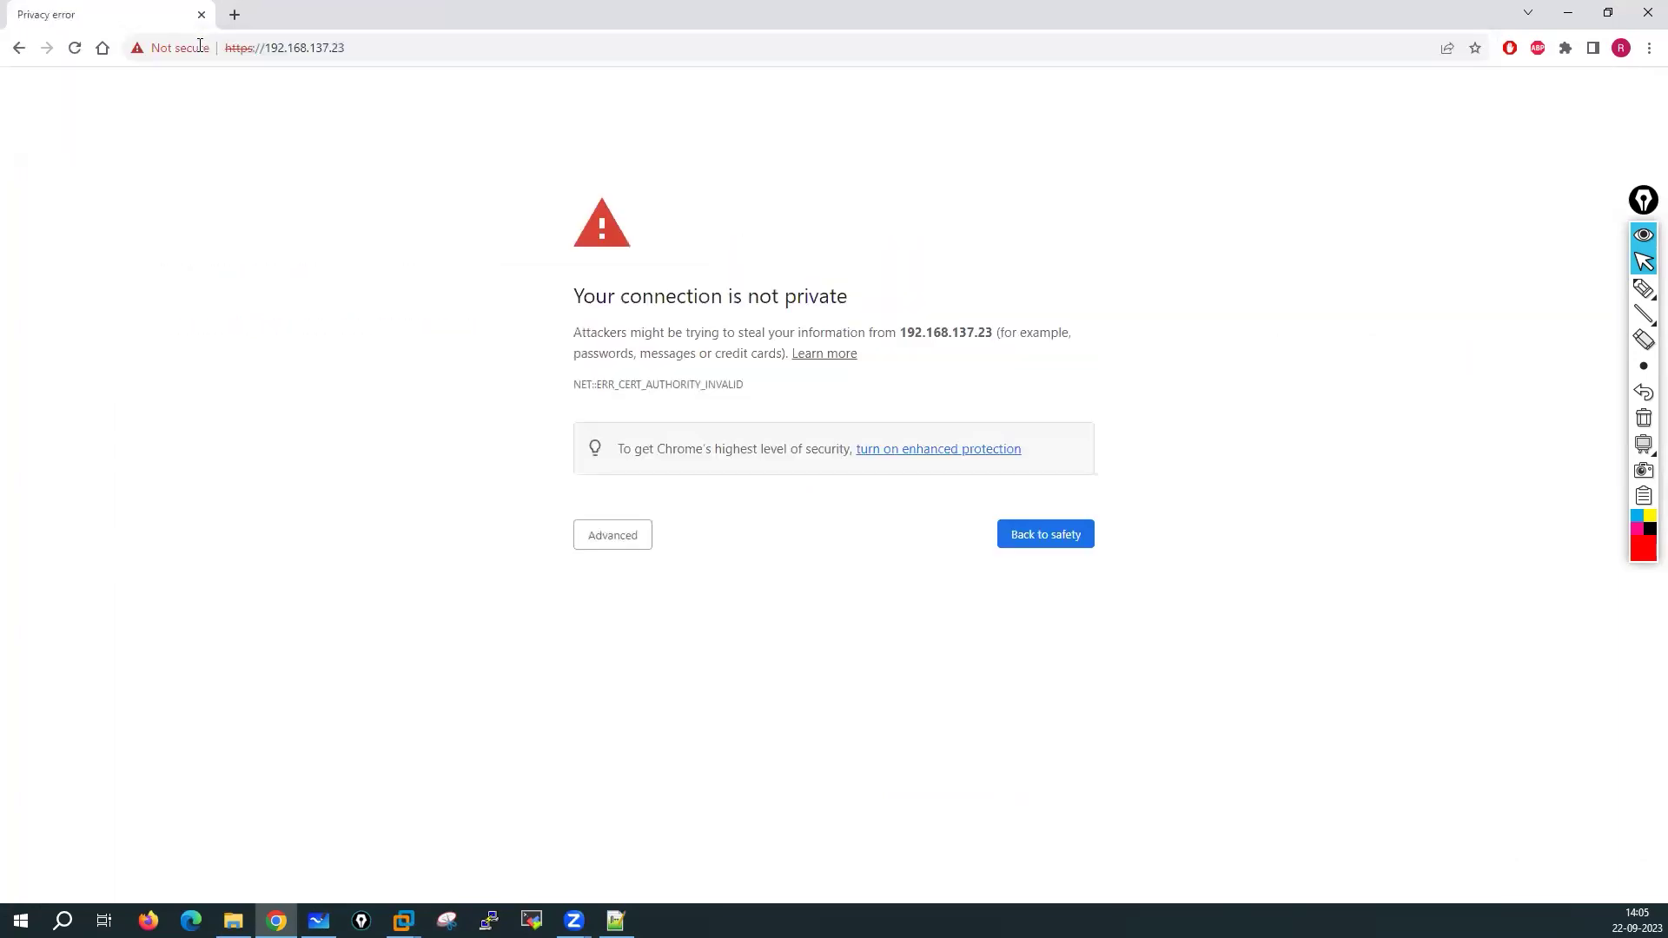
left_click(613, 533)
left_click(646, 667)
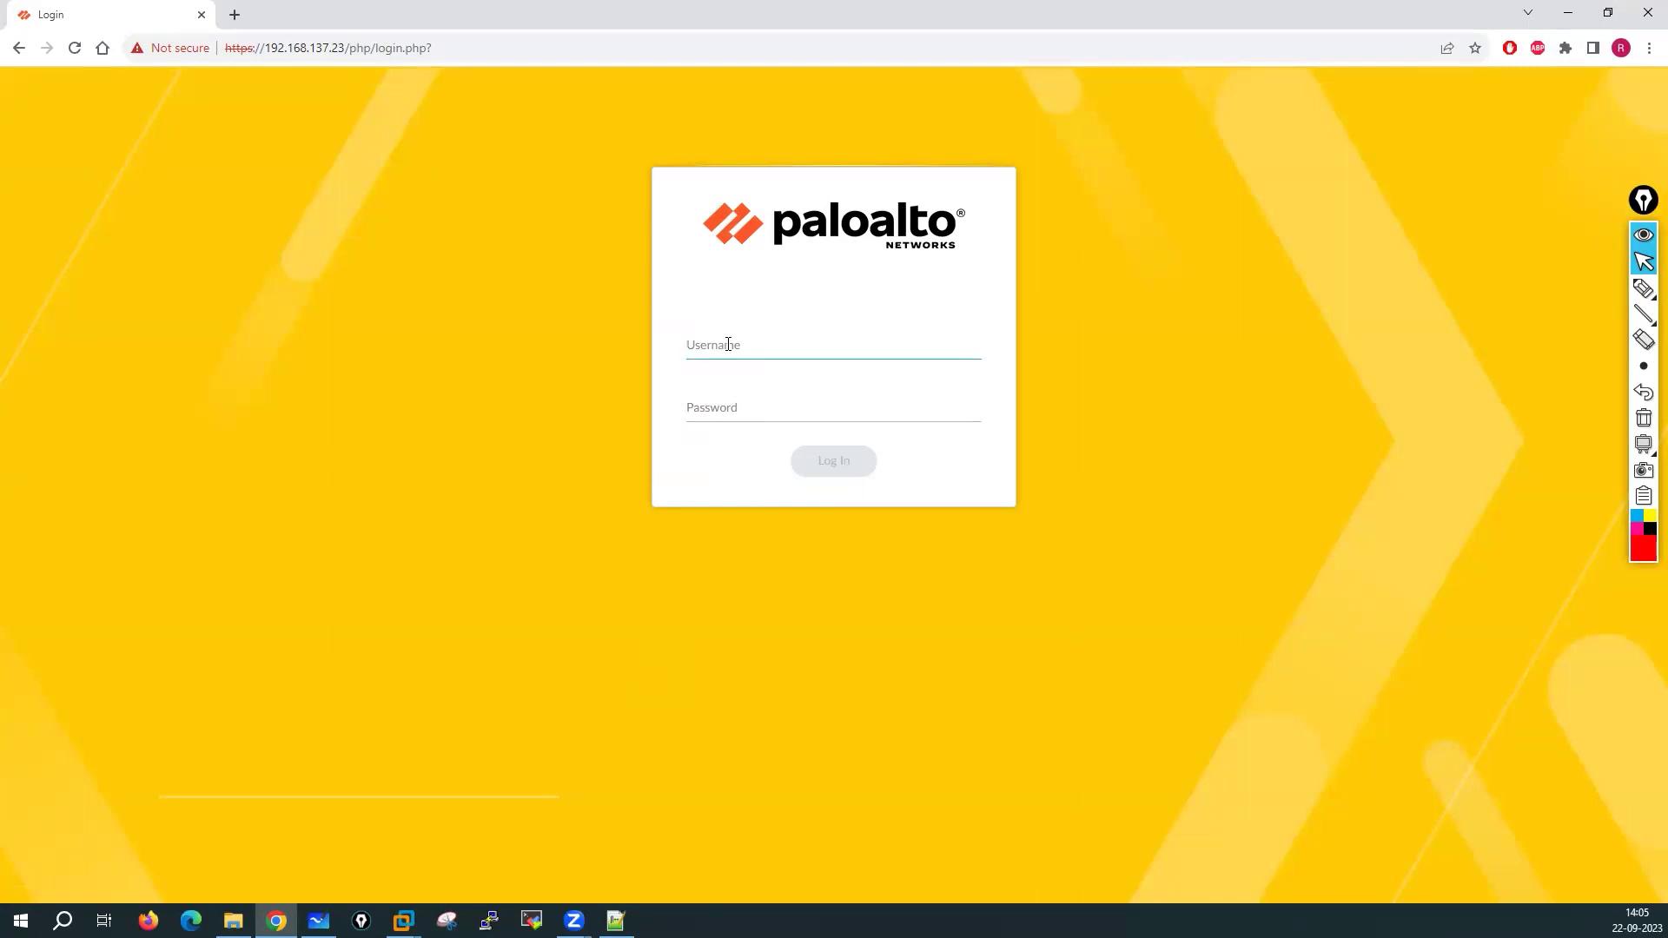
Sign in to the firewall web interface as admin with the account password
type("admin")
key("Tab")
type("admin@123")
left_click(835, 463)
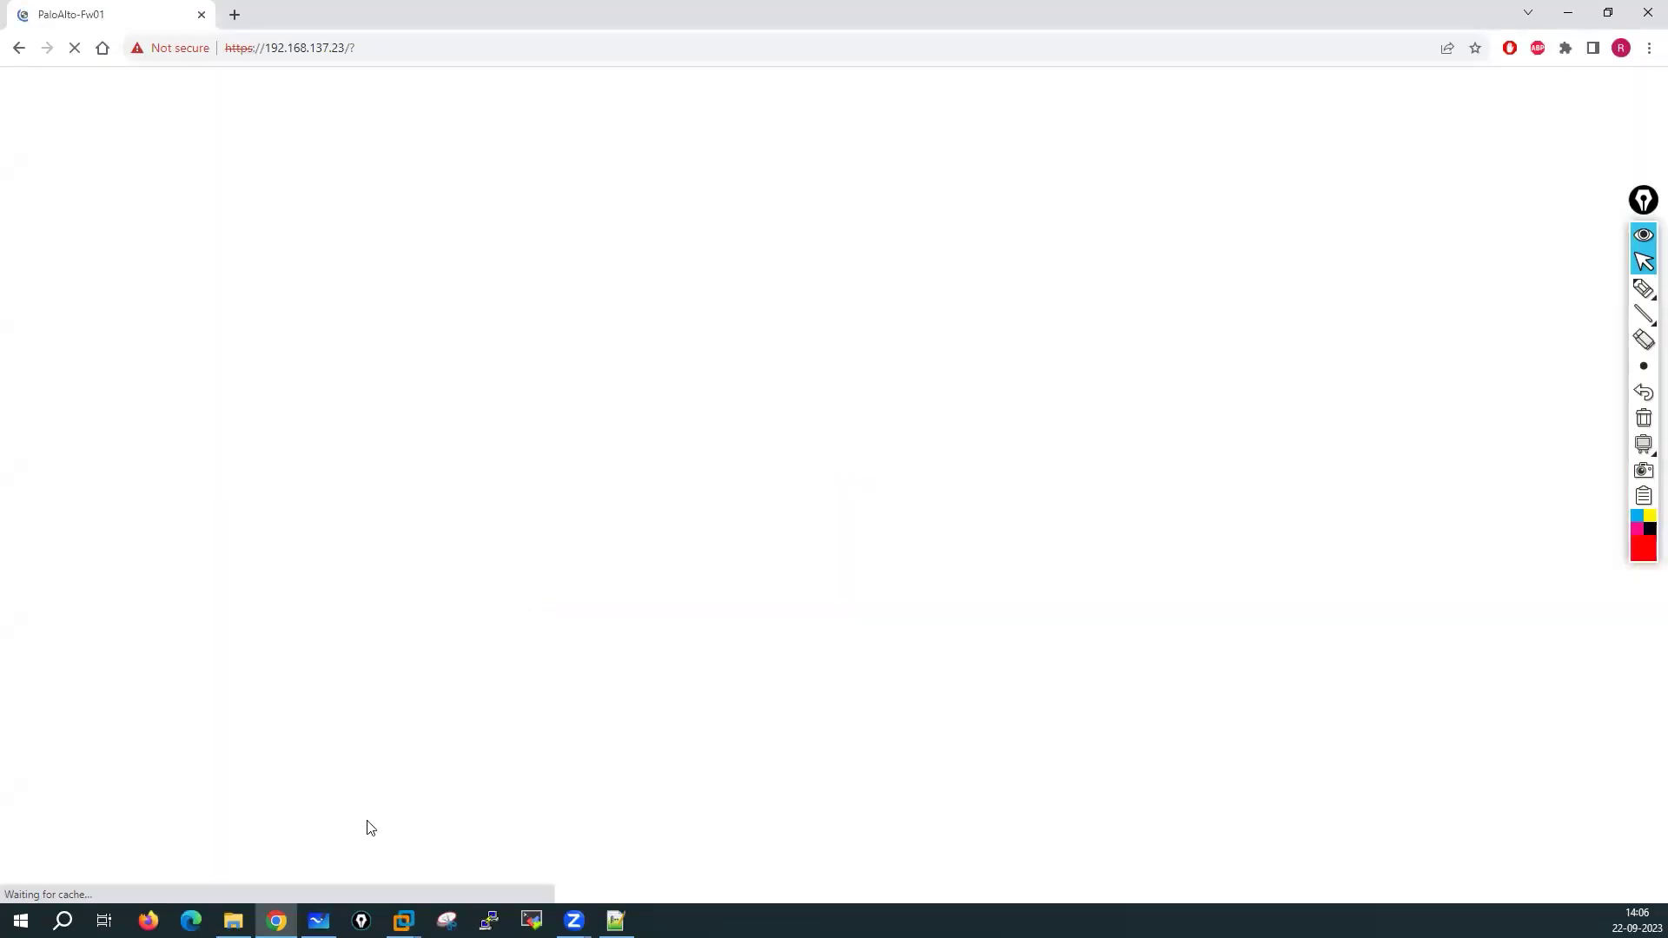
Return to the firewall VM console and exit configuration mode
left_click(402, 921)
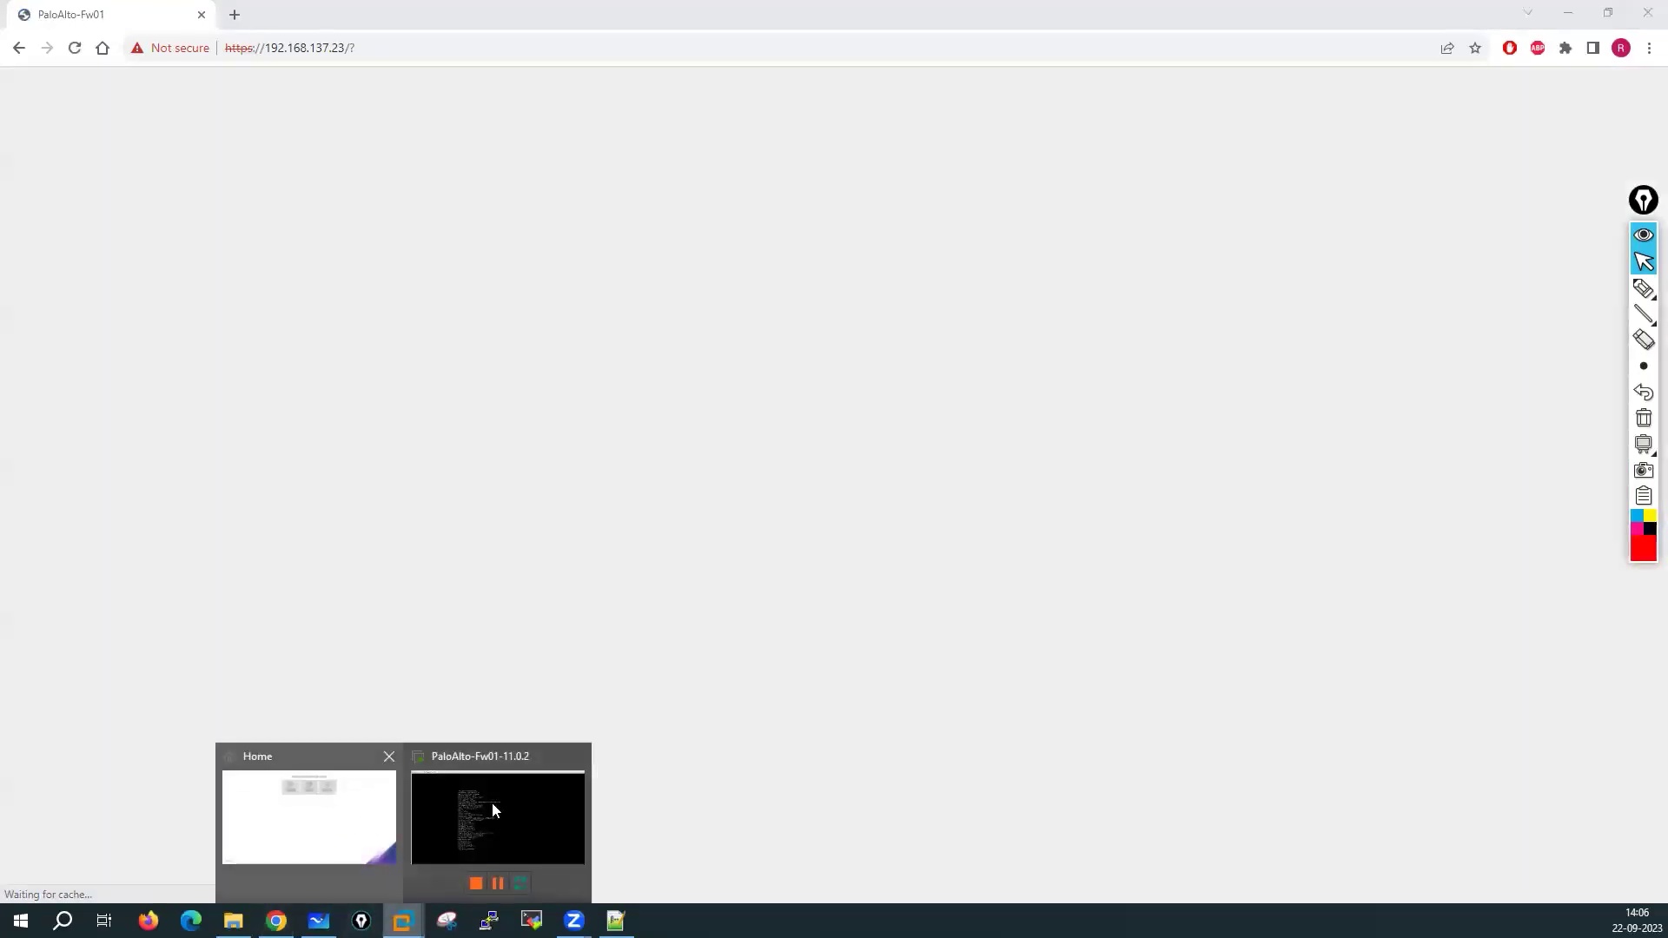
left_click(494, 810)
key("Return")
key("Return")
key("Return")
key("Return")
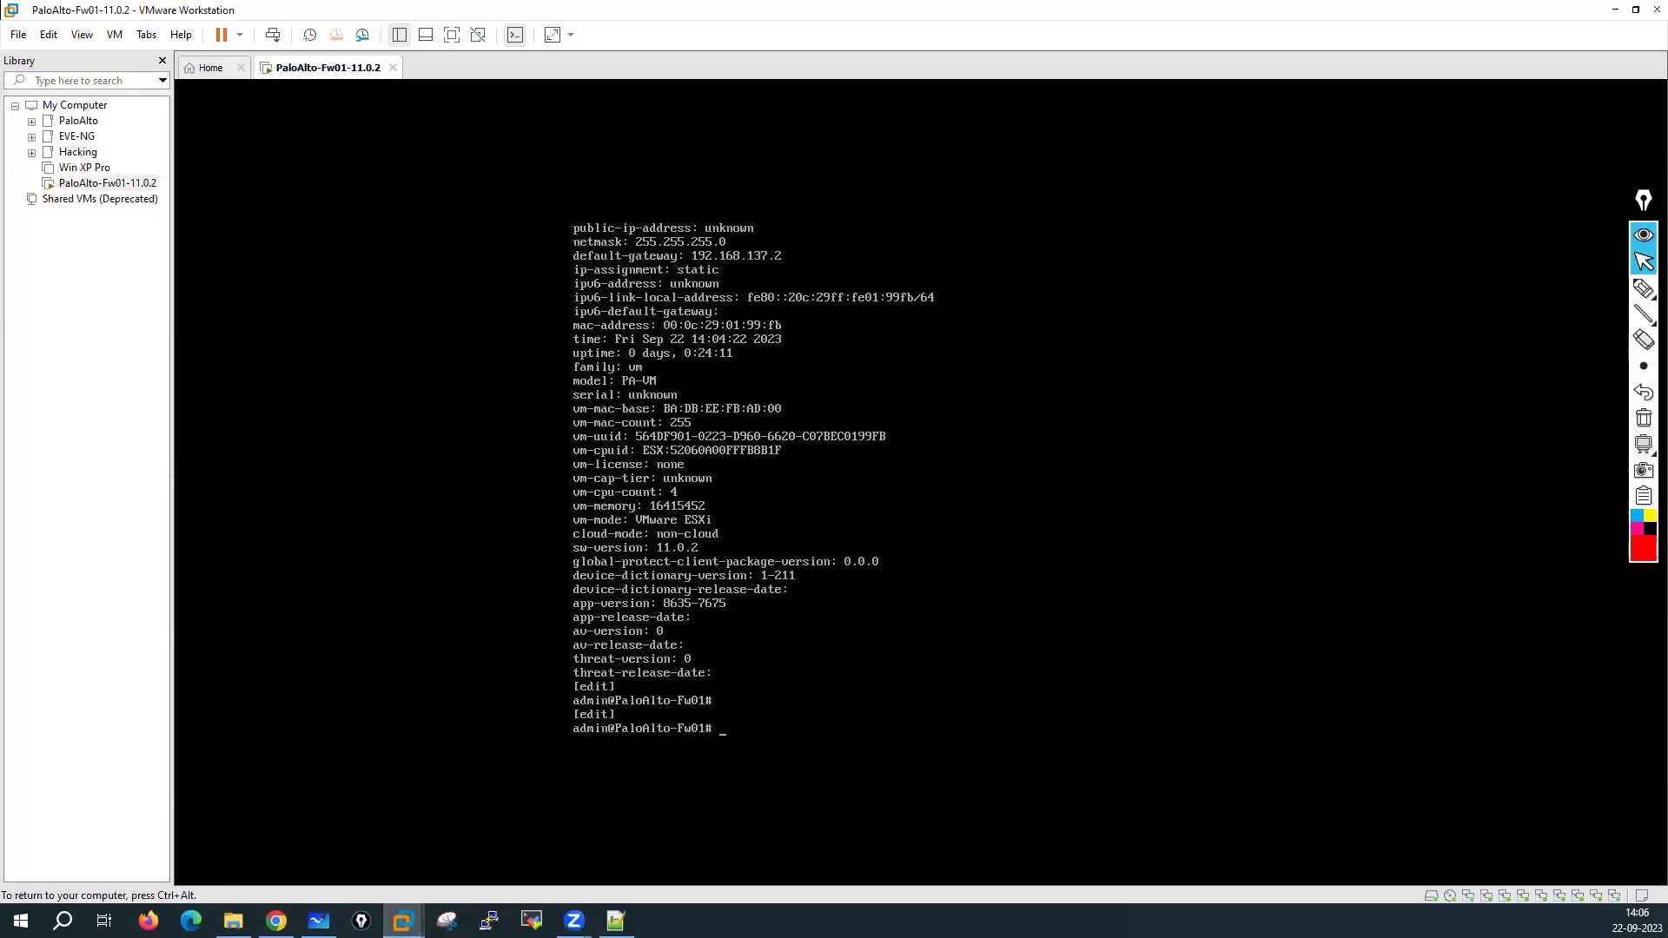
type("exit")
key("Return")
key("Return")
key("Return")
key("Return")
key("Return")
key("Return")
key("Return")
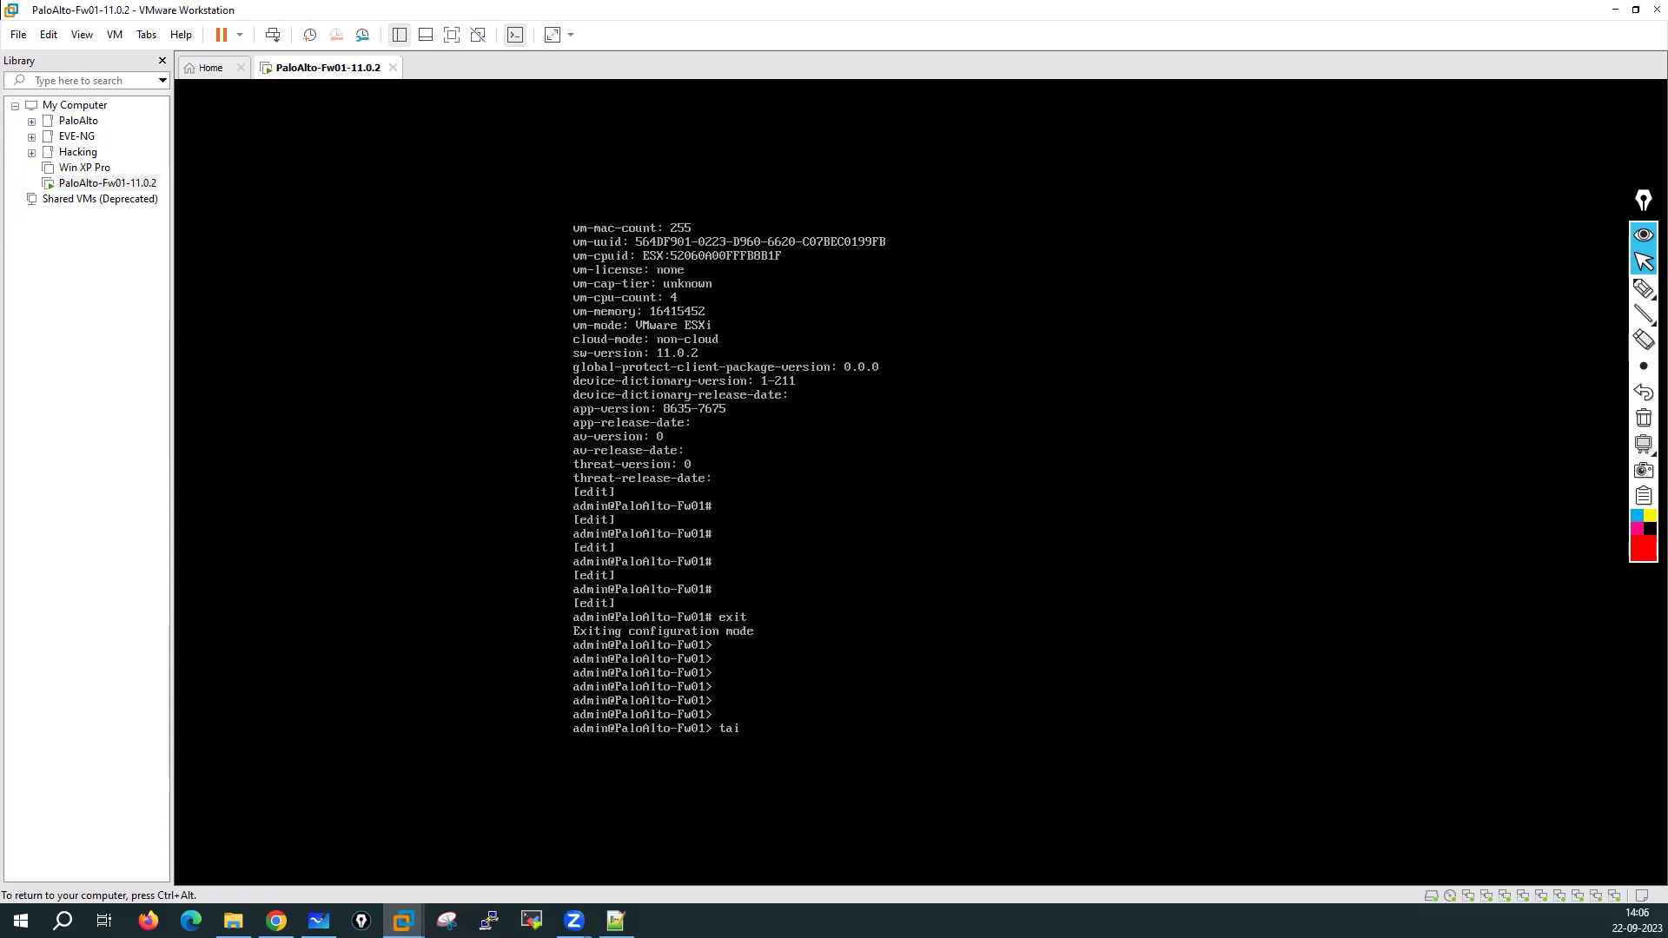
Follow authd.log live with 'tail follow yes mp-log authd.log', then stop it
type("follow yes mp-log authd.log")
key("Return")
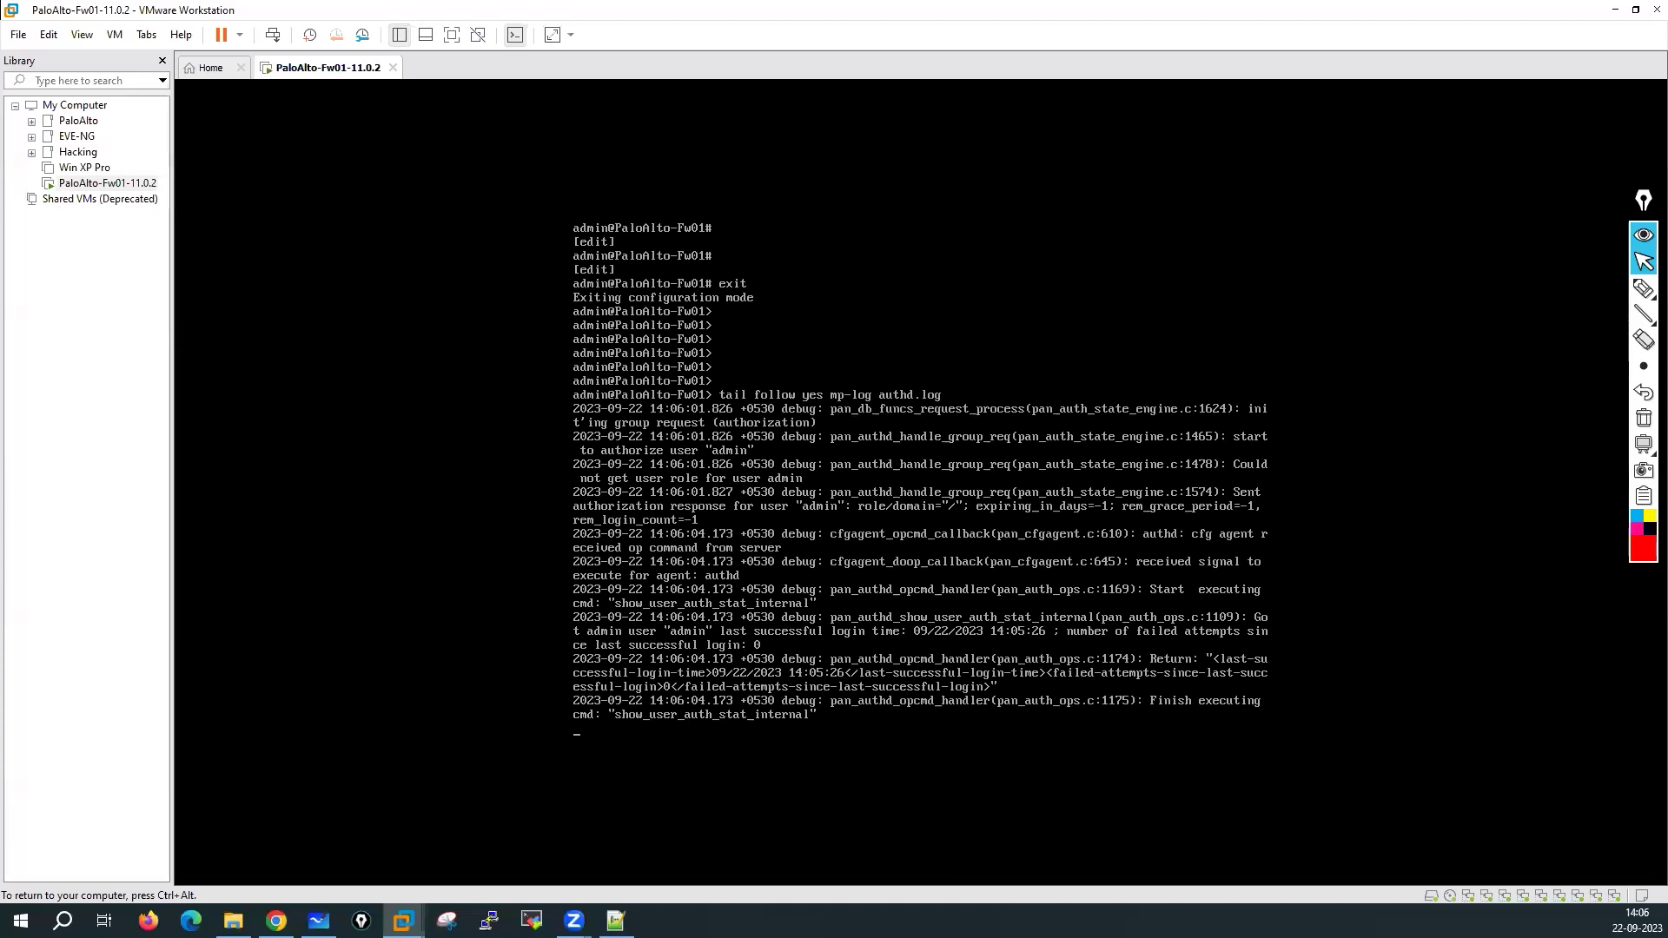
key("Return")
key("Return")
key("Return")
key("Return")
key("Return")
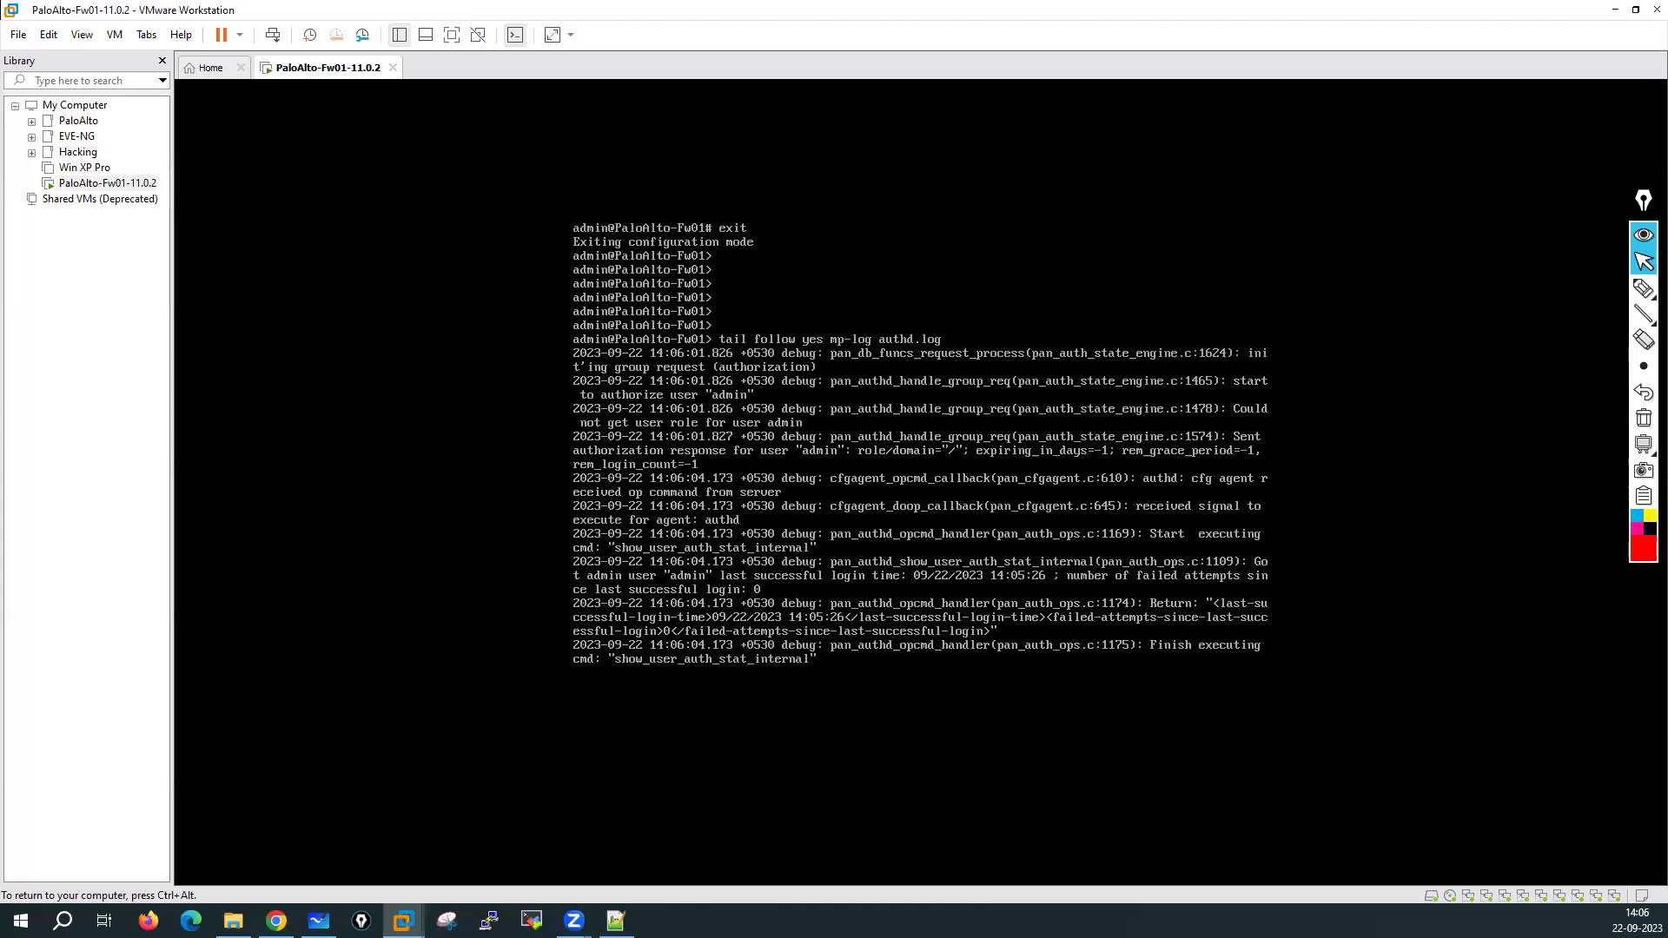
key("Return")
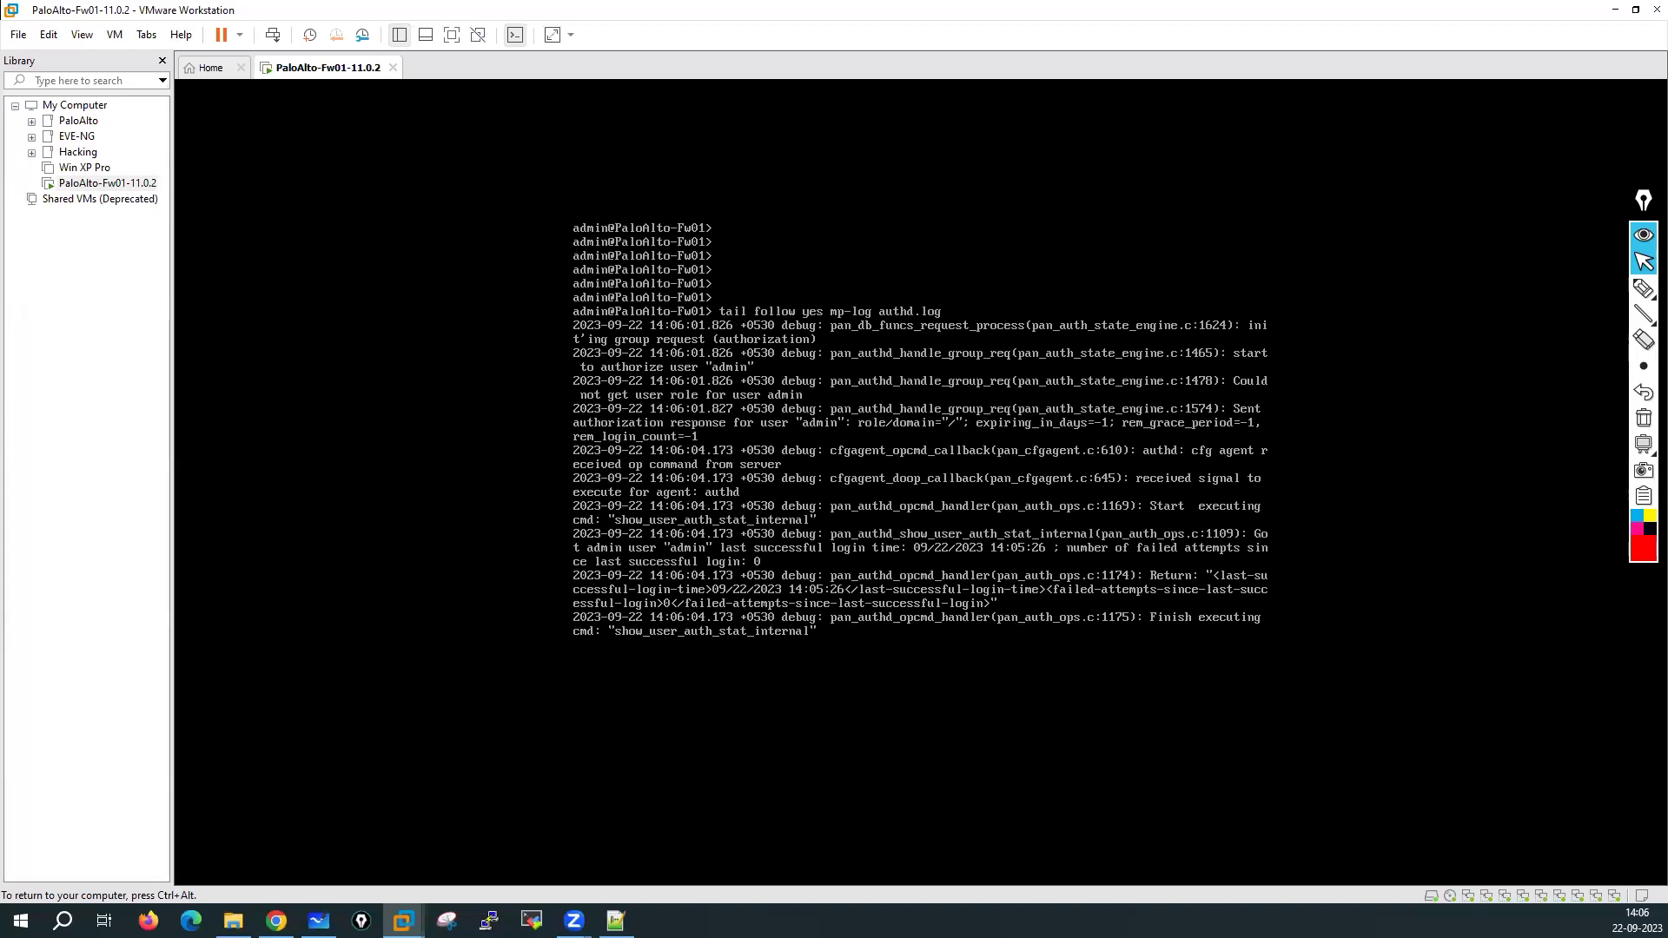
key("ctrl+c")
Open authd.log with 'less mp-log authd.log' and page down through it
key("Up")
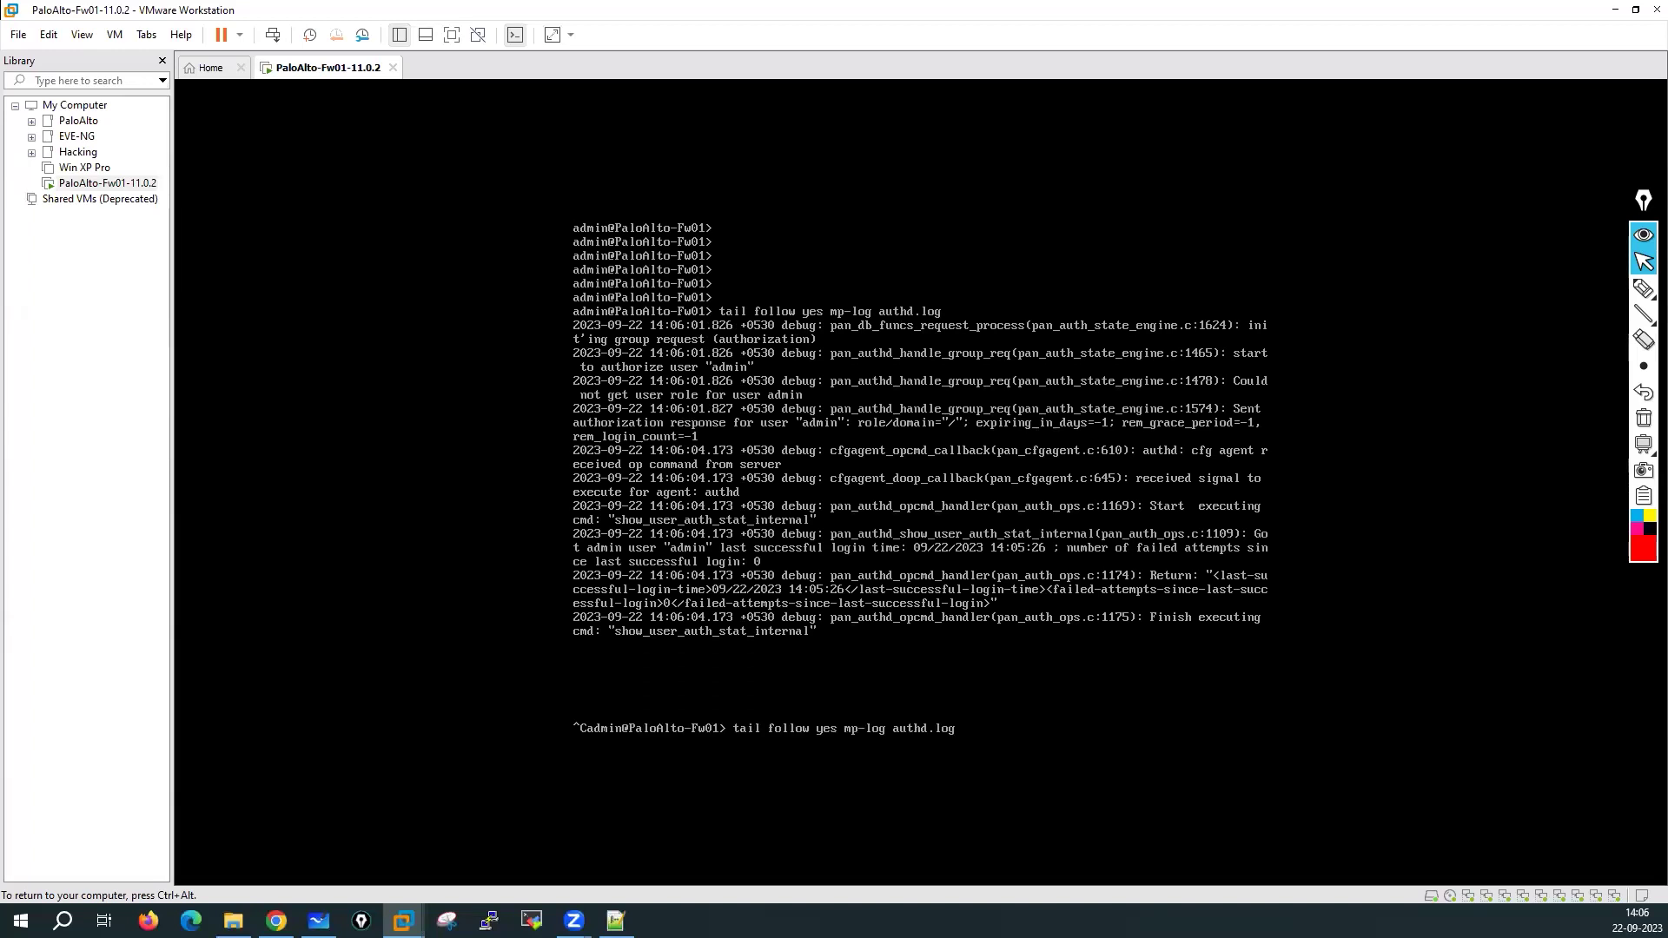
key("BackSpace")
key("BackSpace")
key("BackSpace")
key("BackSpace")
key("BackSpace")
key("BackSpace")
key("BackSpace")
key("BackSpace")
key("BackSpace")
key("BackSpace")
key("BackSpace")
key("BackSpace")
key("BackSpace")
key("BackSpace")
key("BackSpace")
key("BackSpace")
type("less")
key("Return")
key("Down")
key("Down")
key("Down")
key("Down")
key("Down")
key("Down")
key("Down")
key("Down")
key("Down")
key("Down")
key("Down")
key("Down")
key("Down")
key("Down")
key("Down")
key("Down")
key("Down")
key("Down")
key("Down")
key("Down")
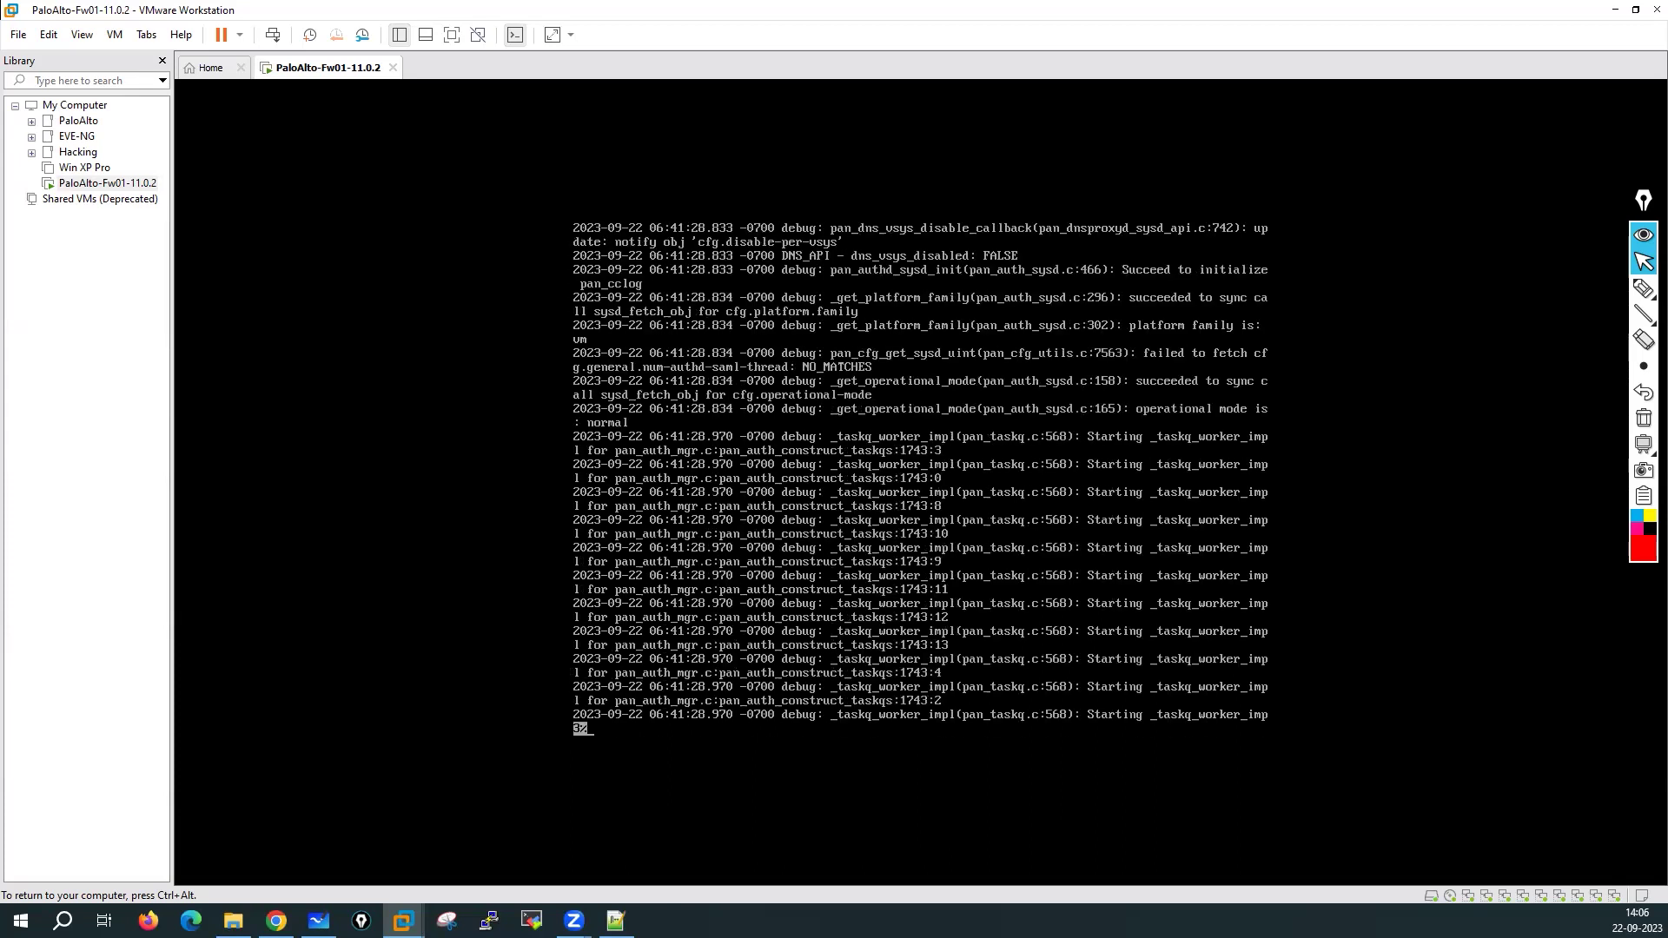
key("Down")
key("Down")
key("Down")
key("Down")
key("Down")
key("Down")
key("Down")
key("Down")
key("Down")
key("Down")
key("Down")
key("Down")
key("Down")
key("Down")
key("Down")
key("Down")
key("Down")
key("Down")
key("Down")
key("Down")
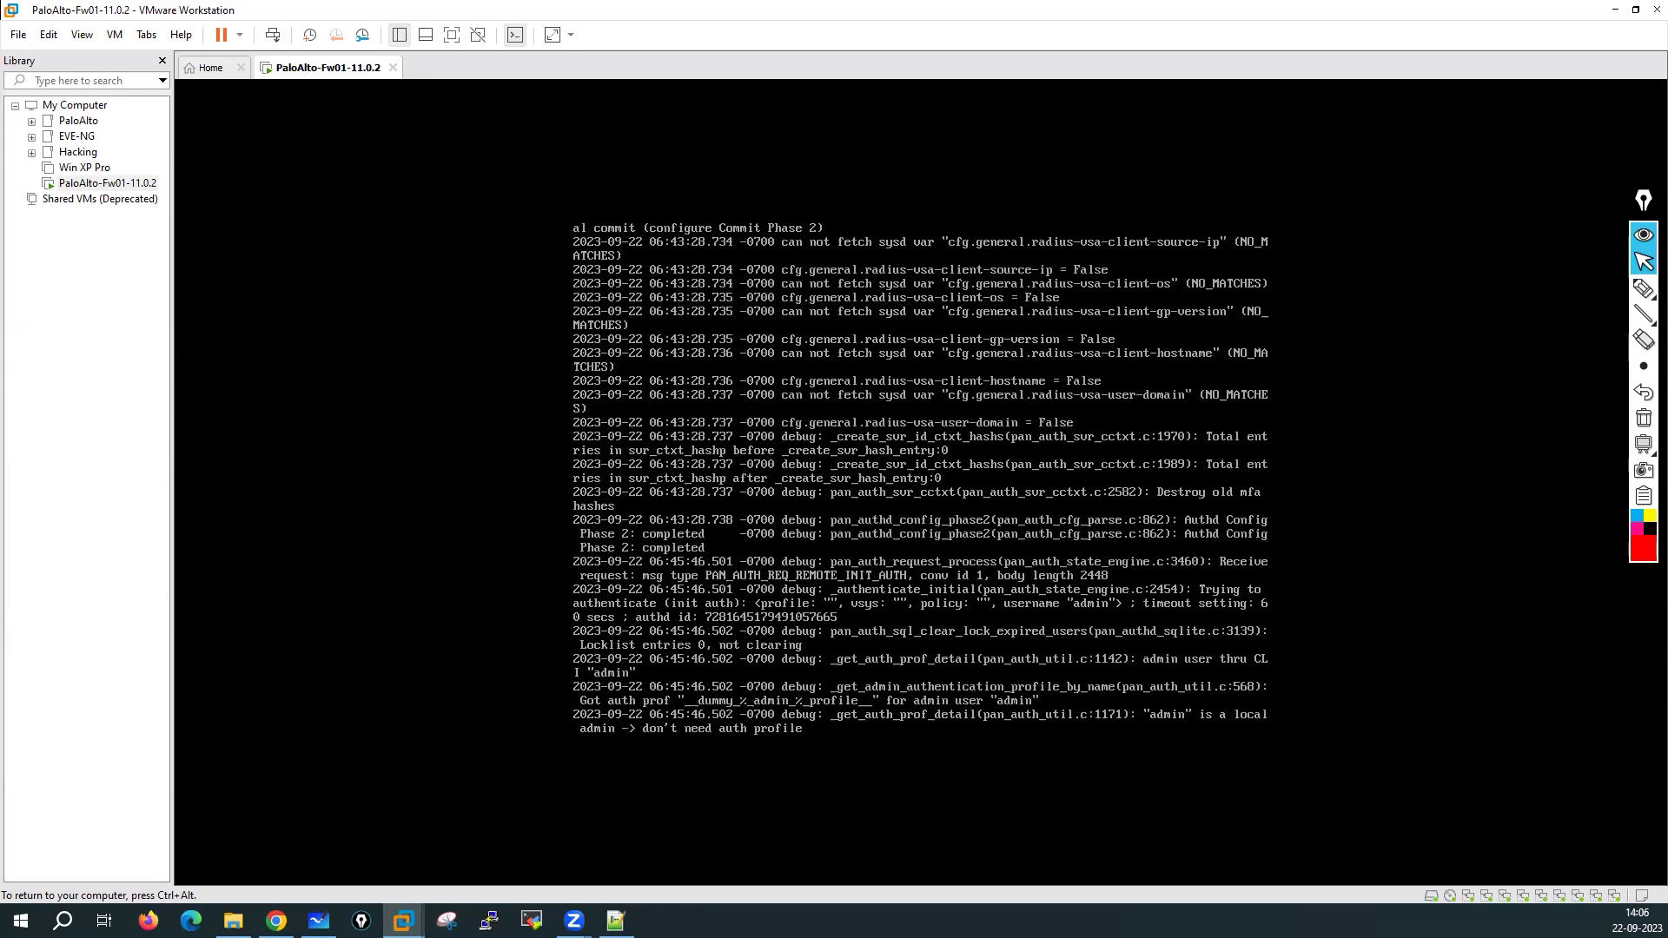
key("Down")
key("Down")
key("Down")
key("Down")
key("Down")
key("Down")
key("Down")
key("Down")
key("Down")
key("Down")
key("Down")
key("Down")
key("Down")
key("Down")
key("Down")
key("Down")
key("Down")
key("Down")
key("Down")
key("Down")
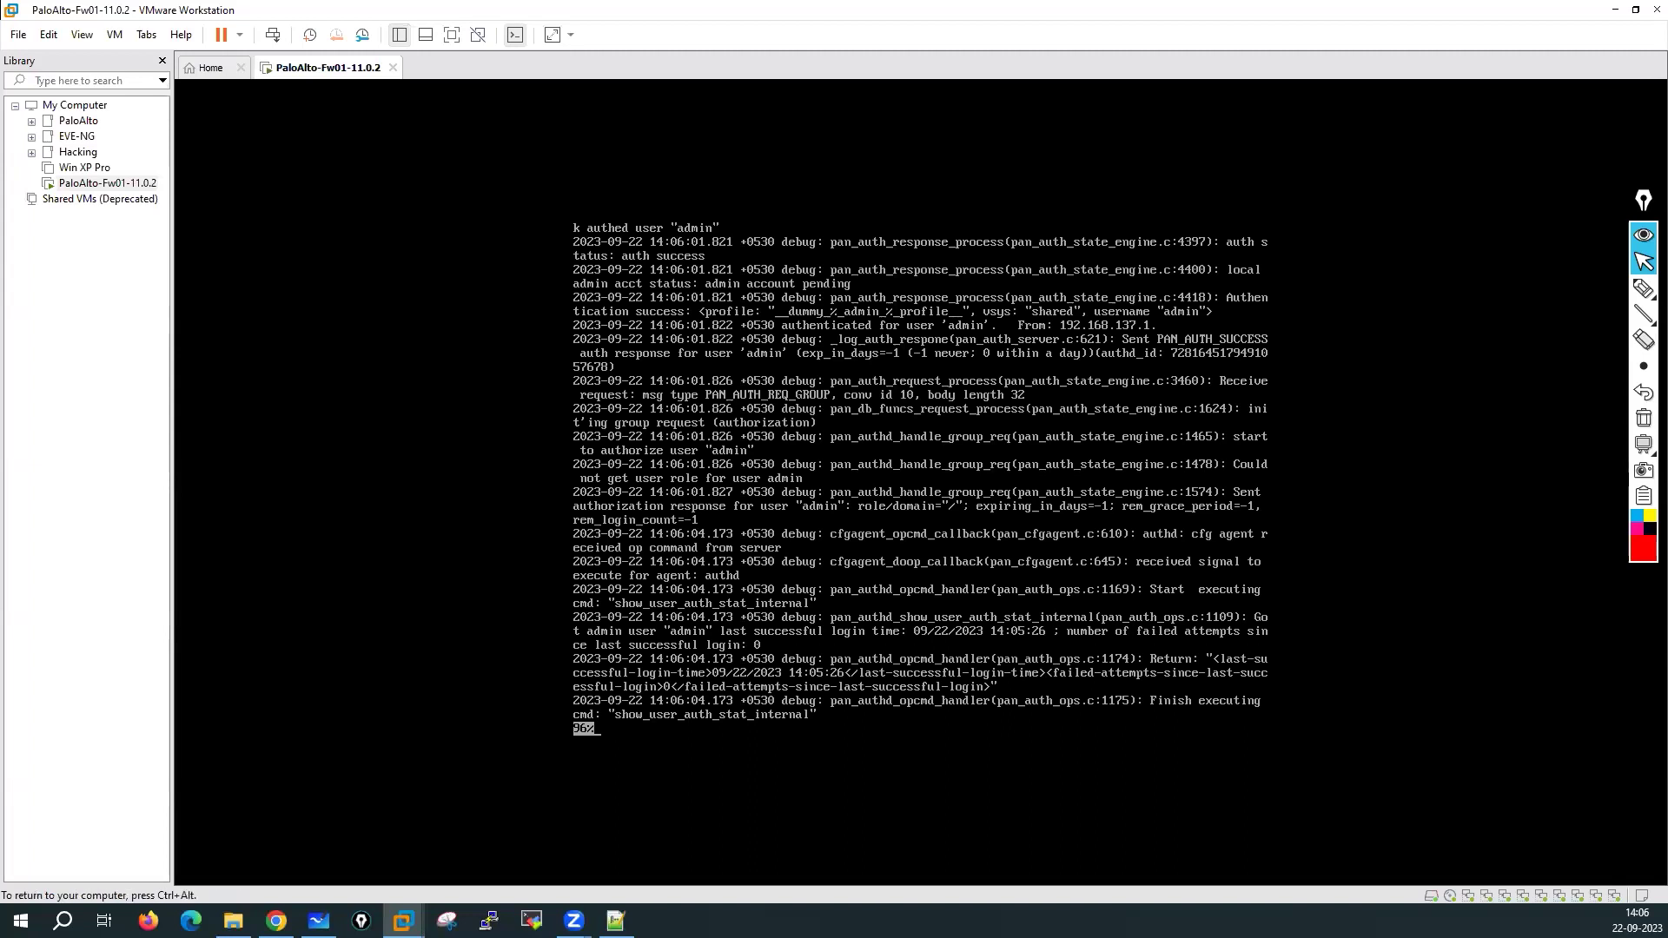
Toggle the on-screen annotation pen, then return to the console and leave the pager
key("ctrl+alt")
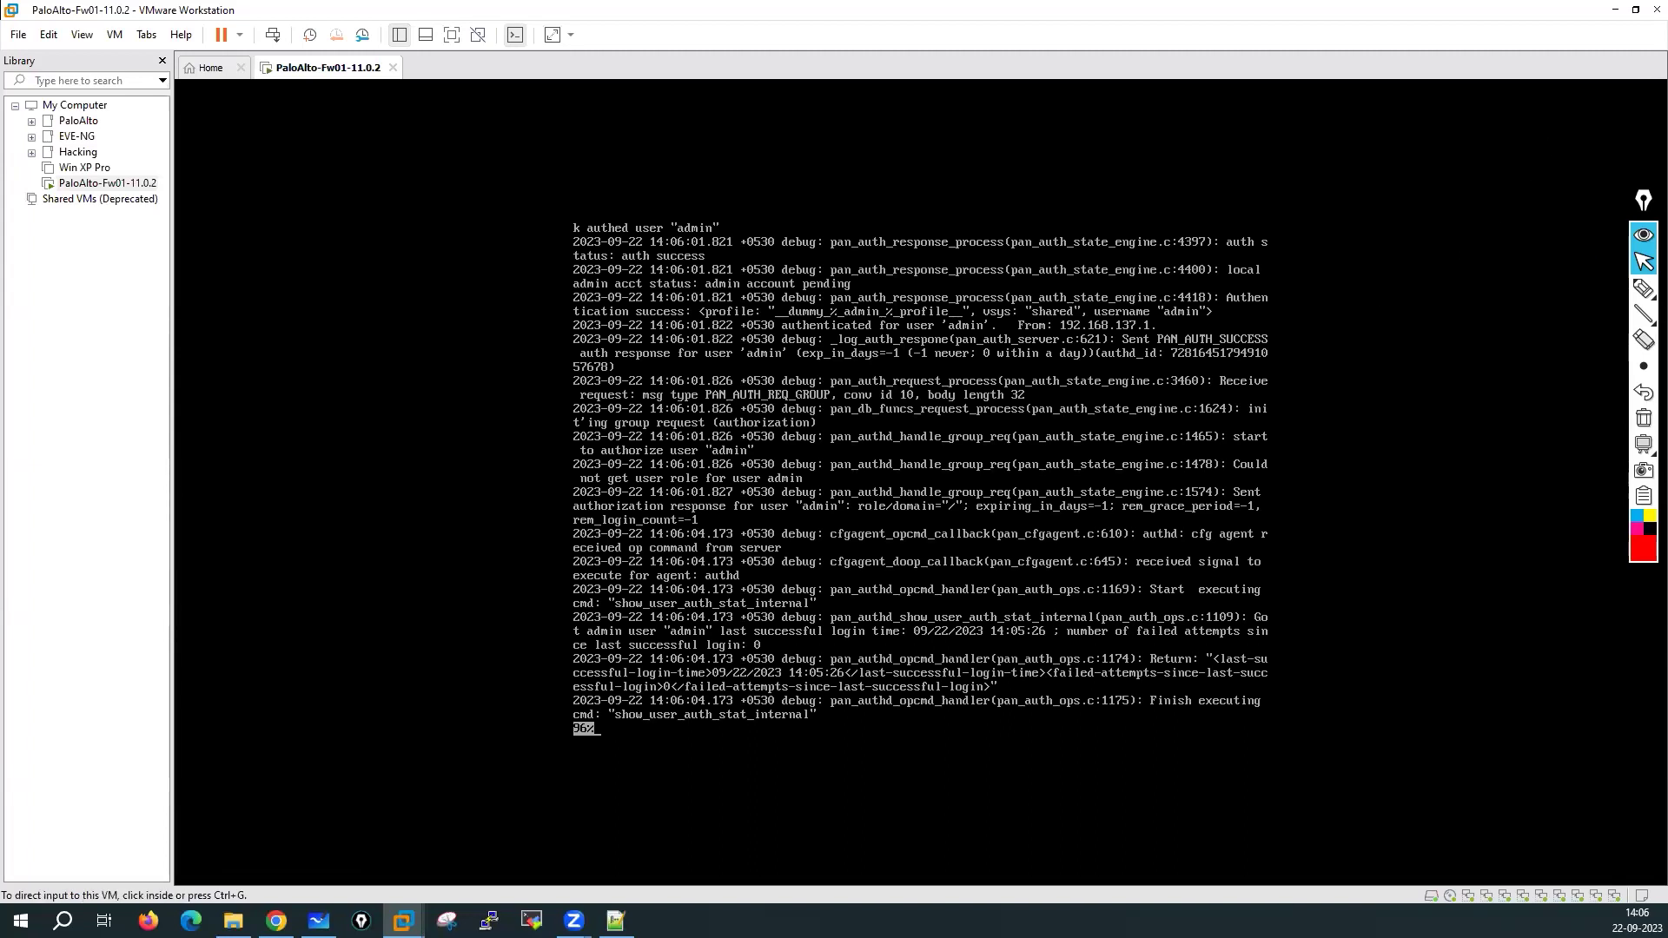
left_click(1642, 286)
left_click(1616, 289)
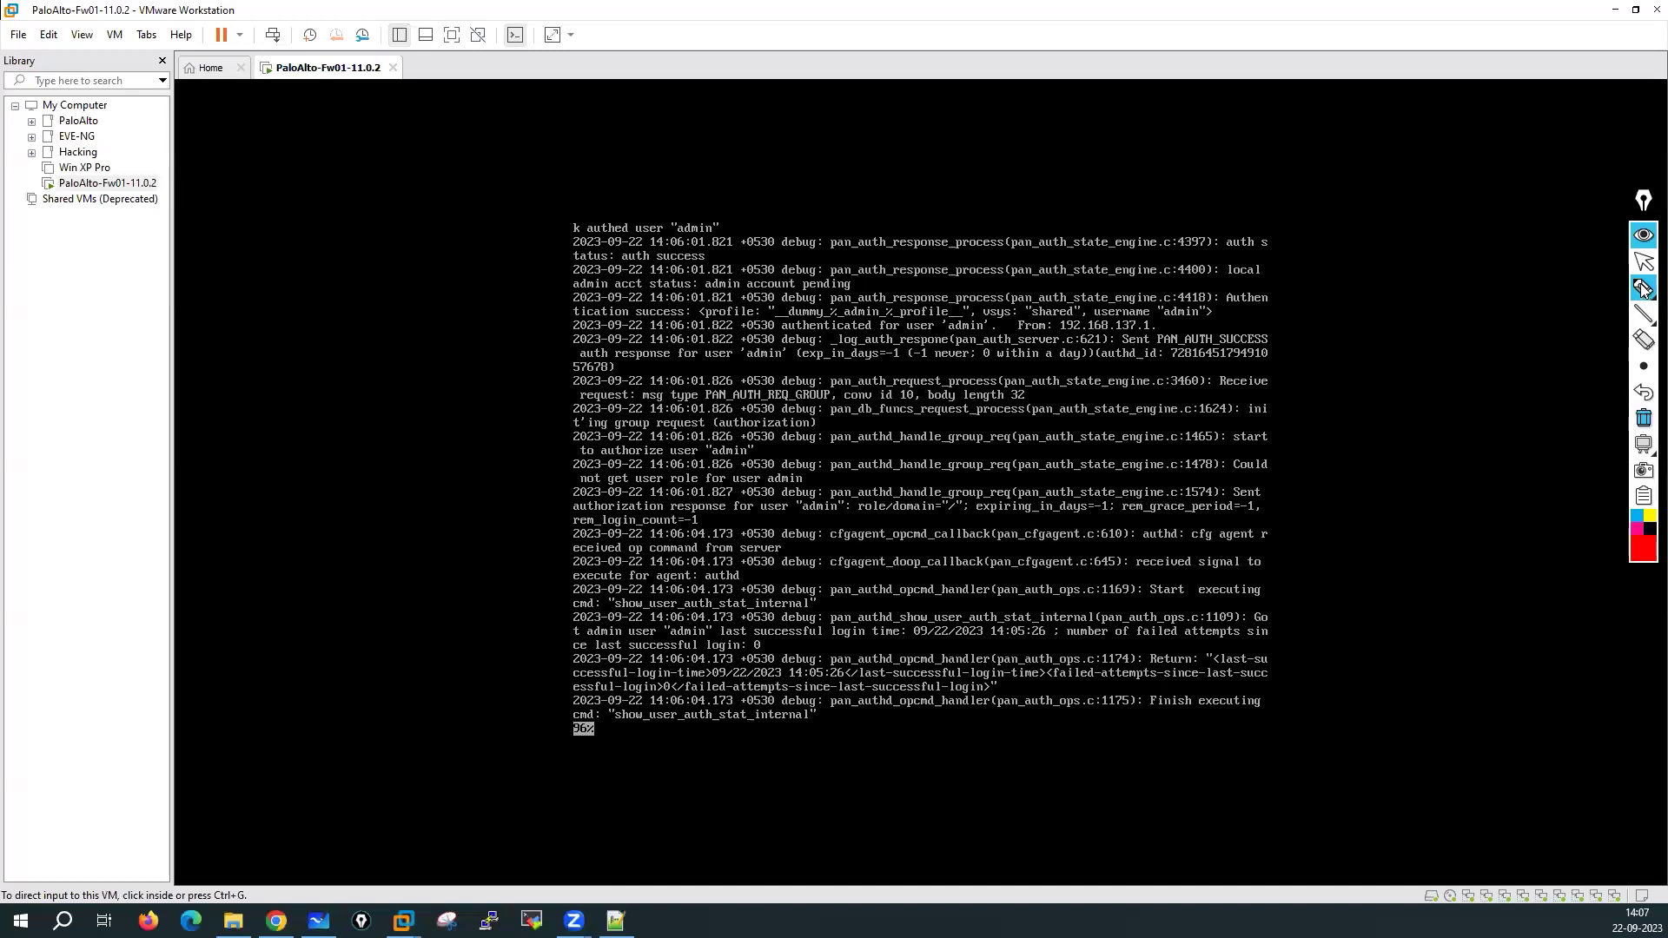
left_click(1642, 261)
left_click(1139, 488)
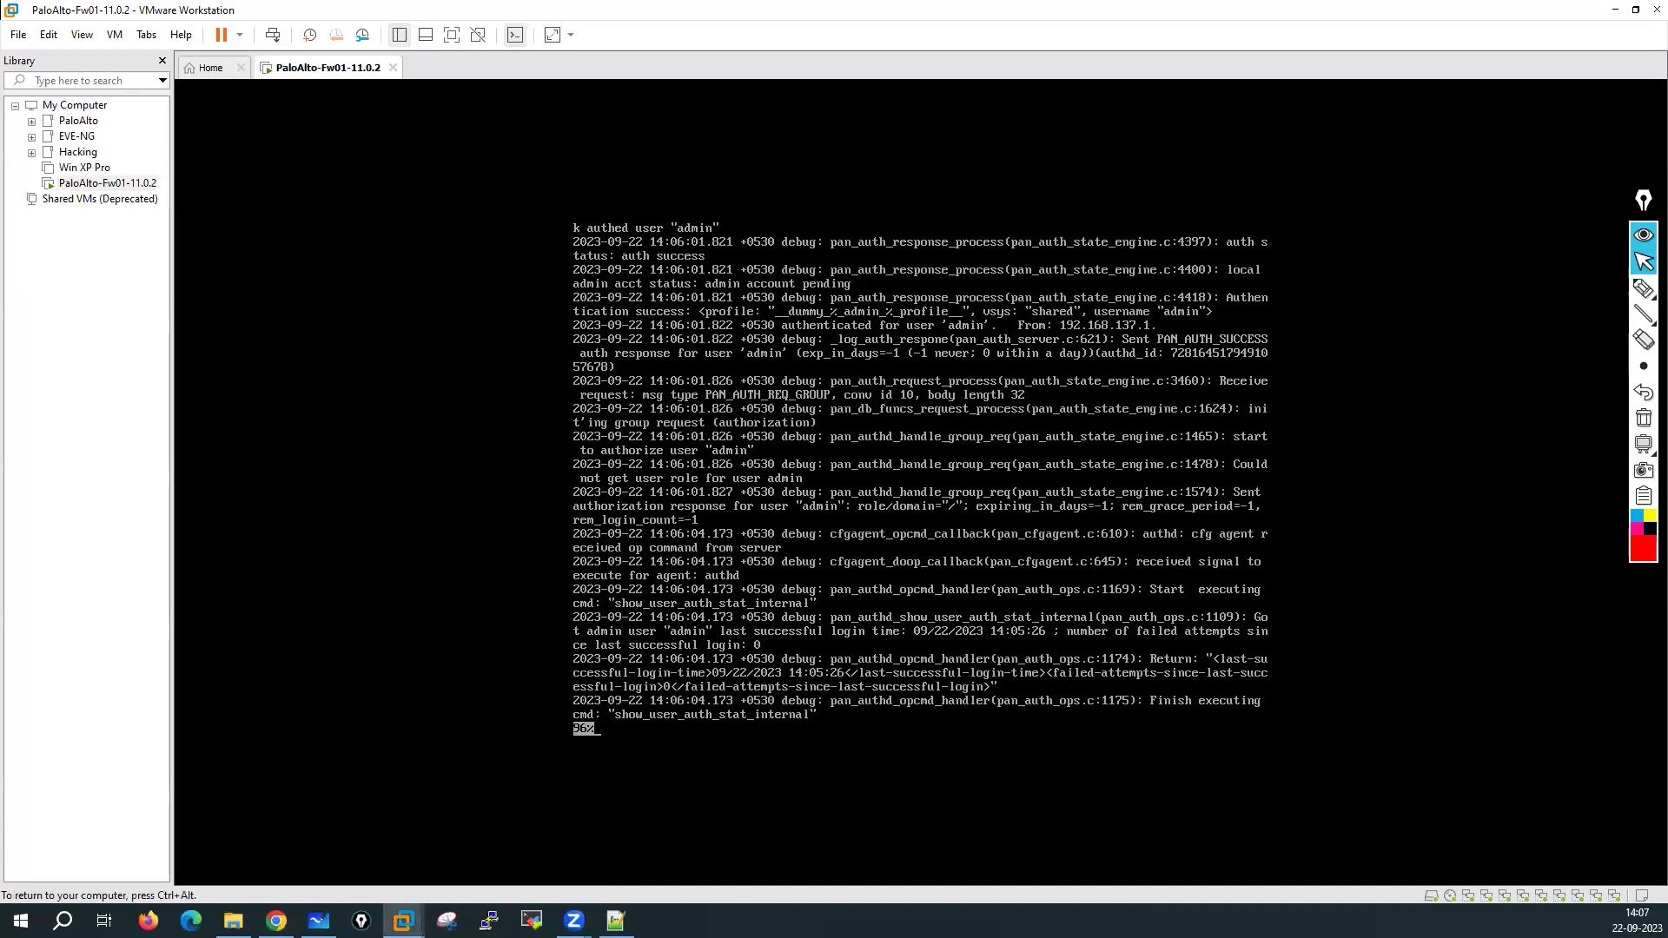
key("Return")
key("Return")
key("Return")
key("Return")
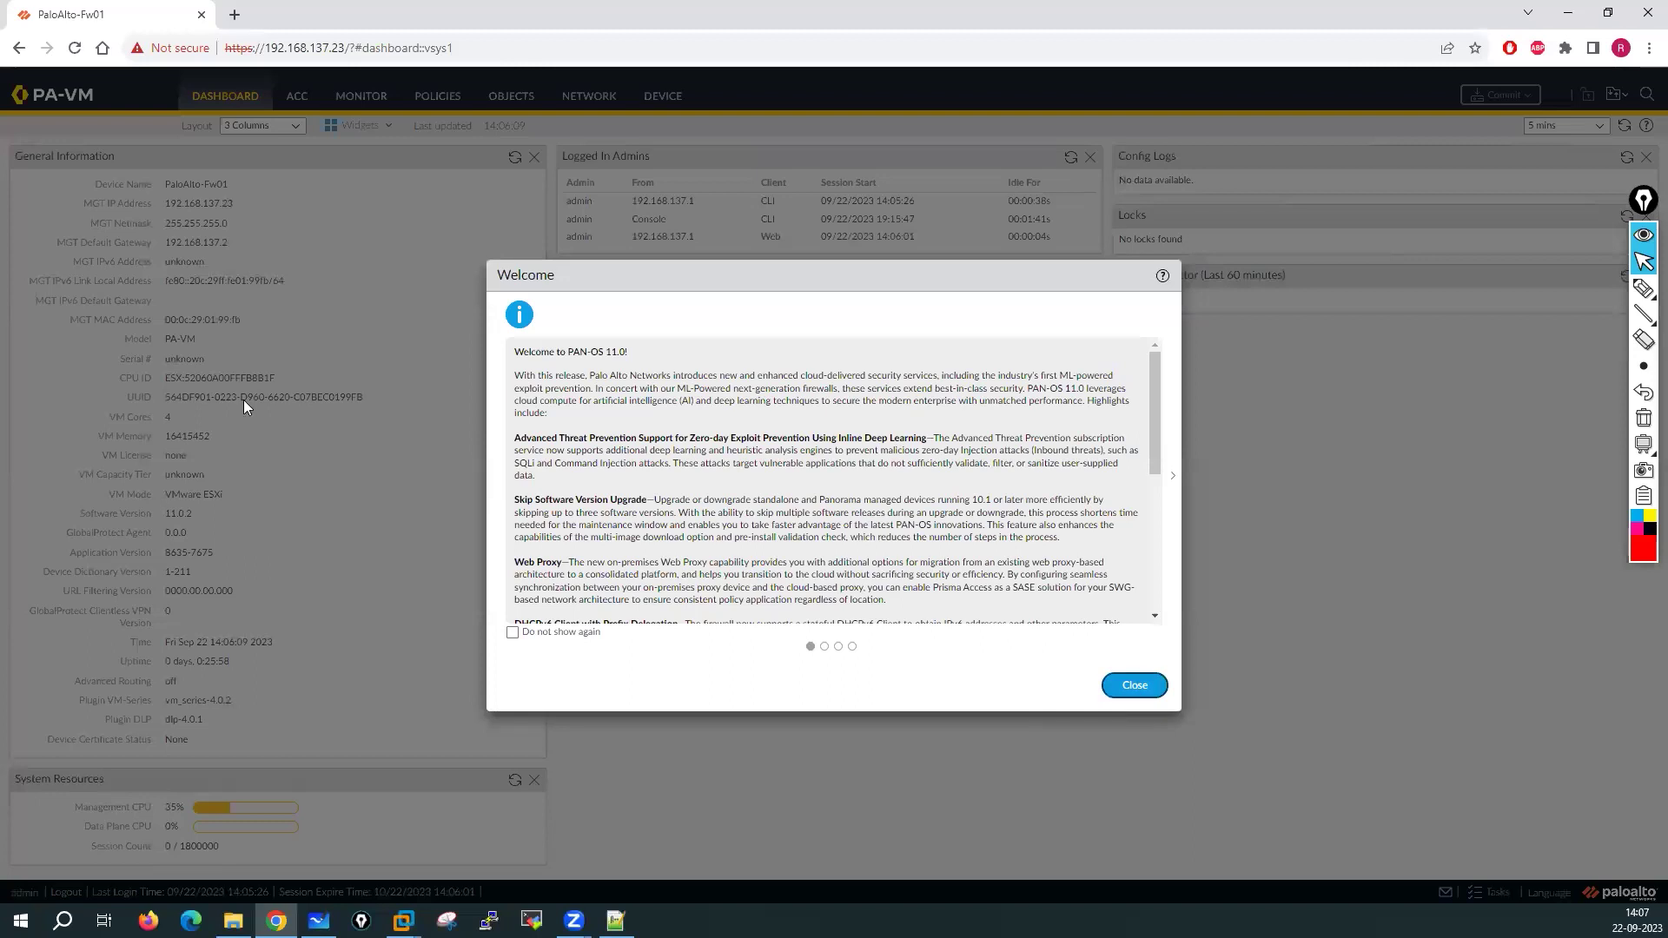
Dismiss the telemetry notice, return to the dashboard, and zoom Chrome to 110%
left_click(1124, 683)
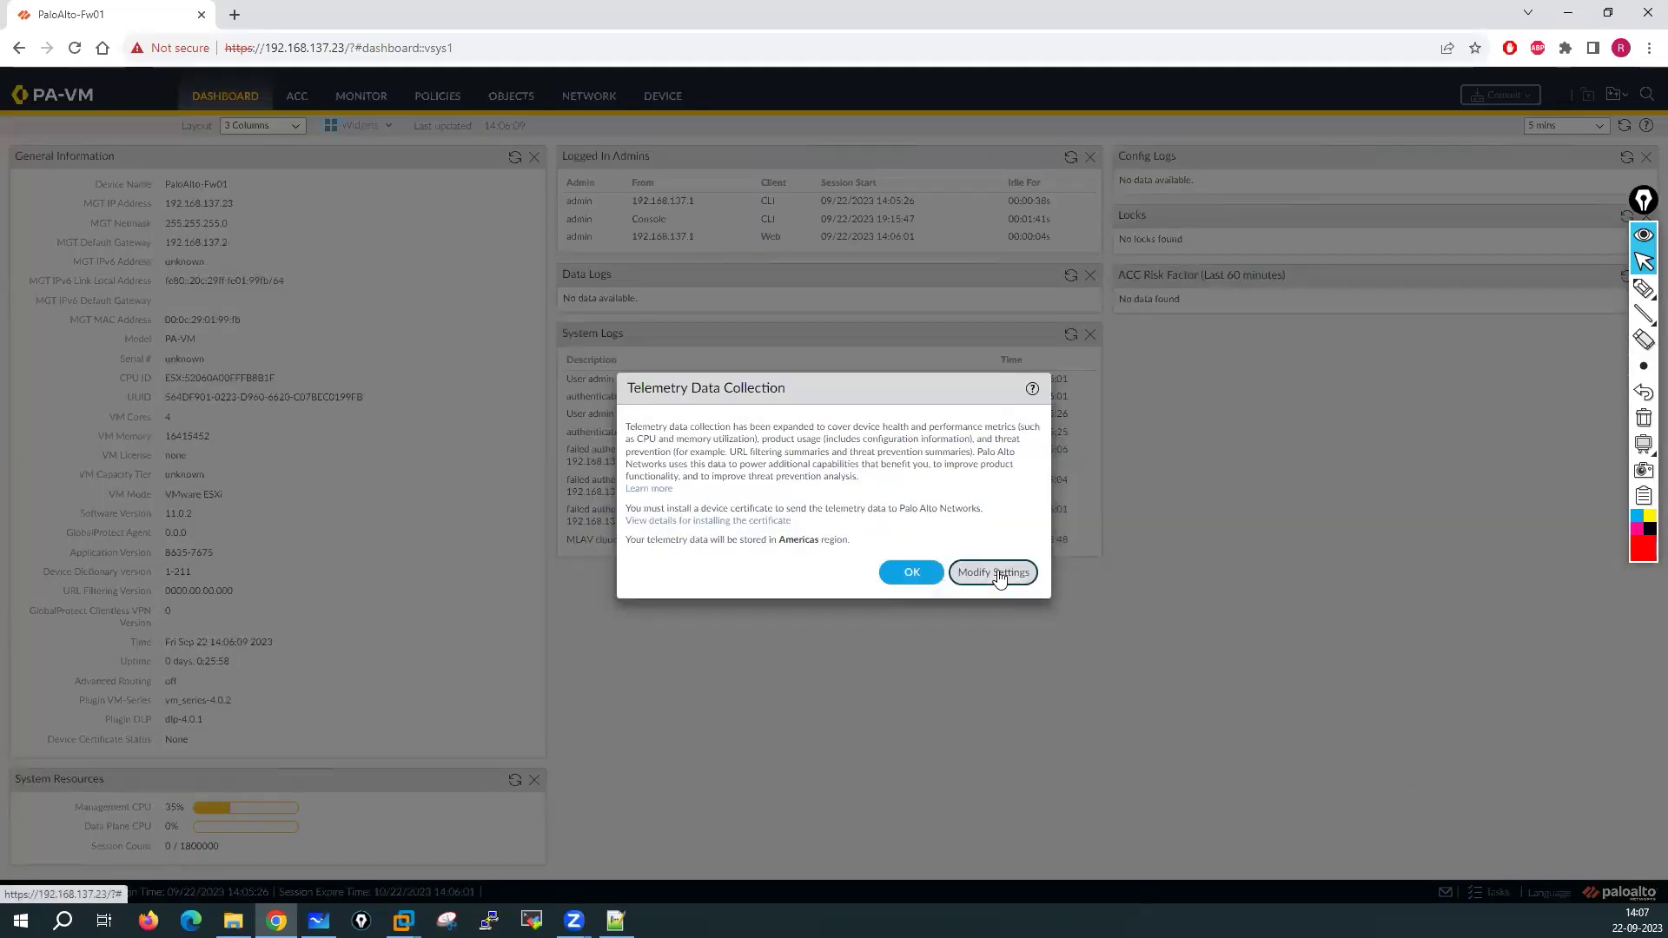
left_click(997, 574)
left_click(225, 97)
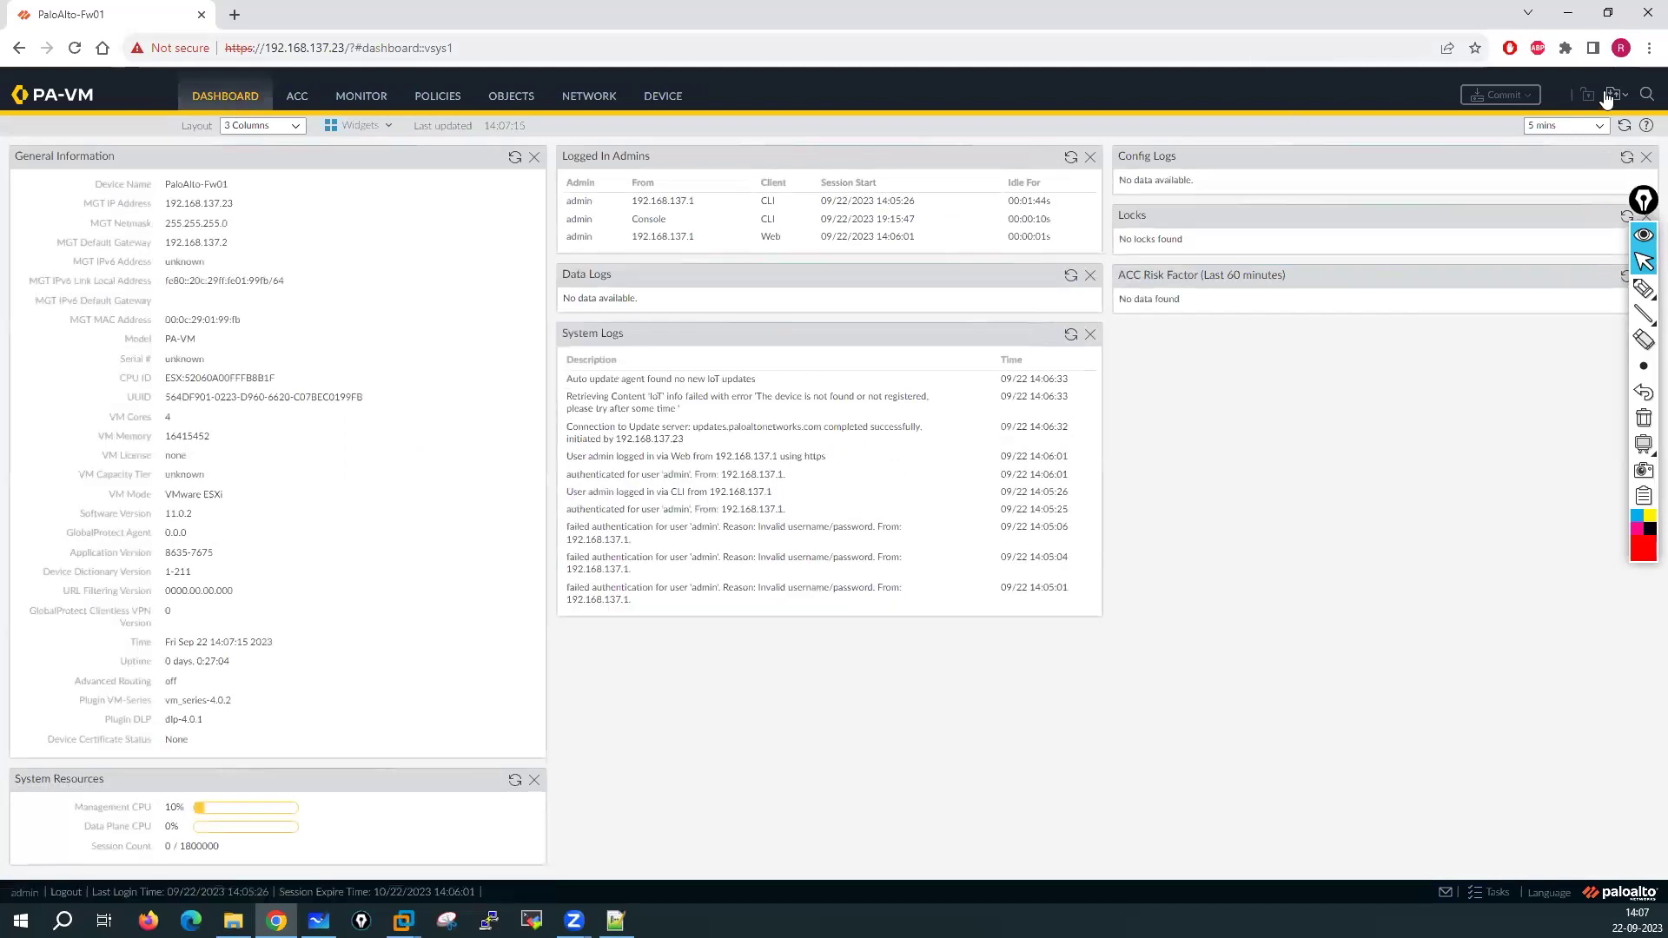
left_click(1648, 48)
left_click(1596, 250)
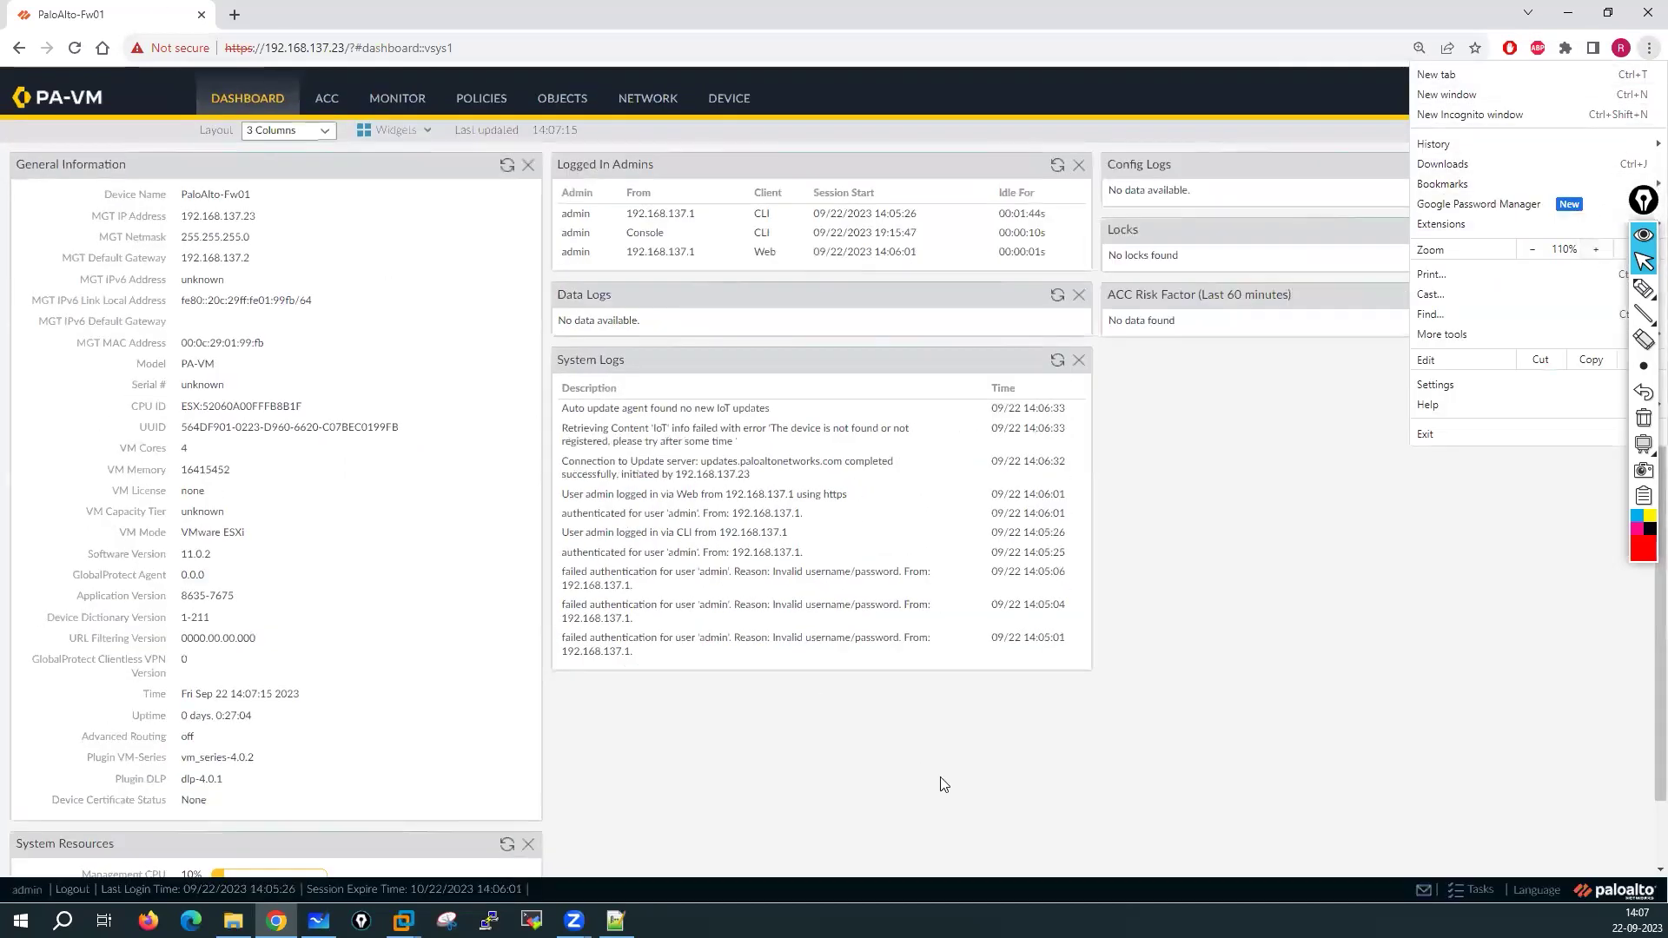
left_click(851, 691)
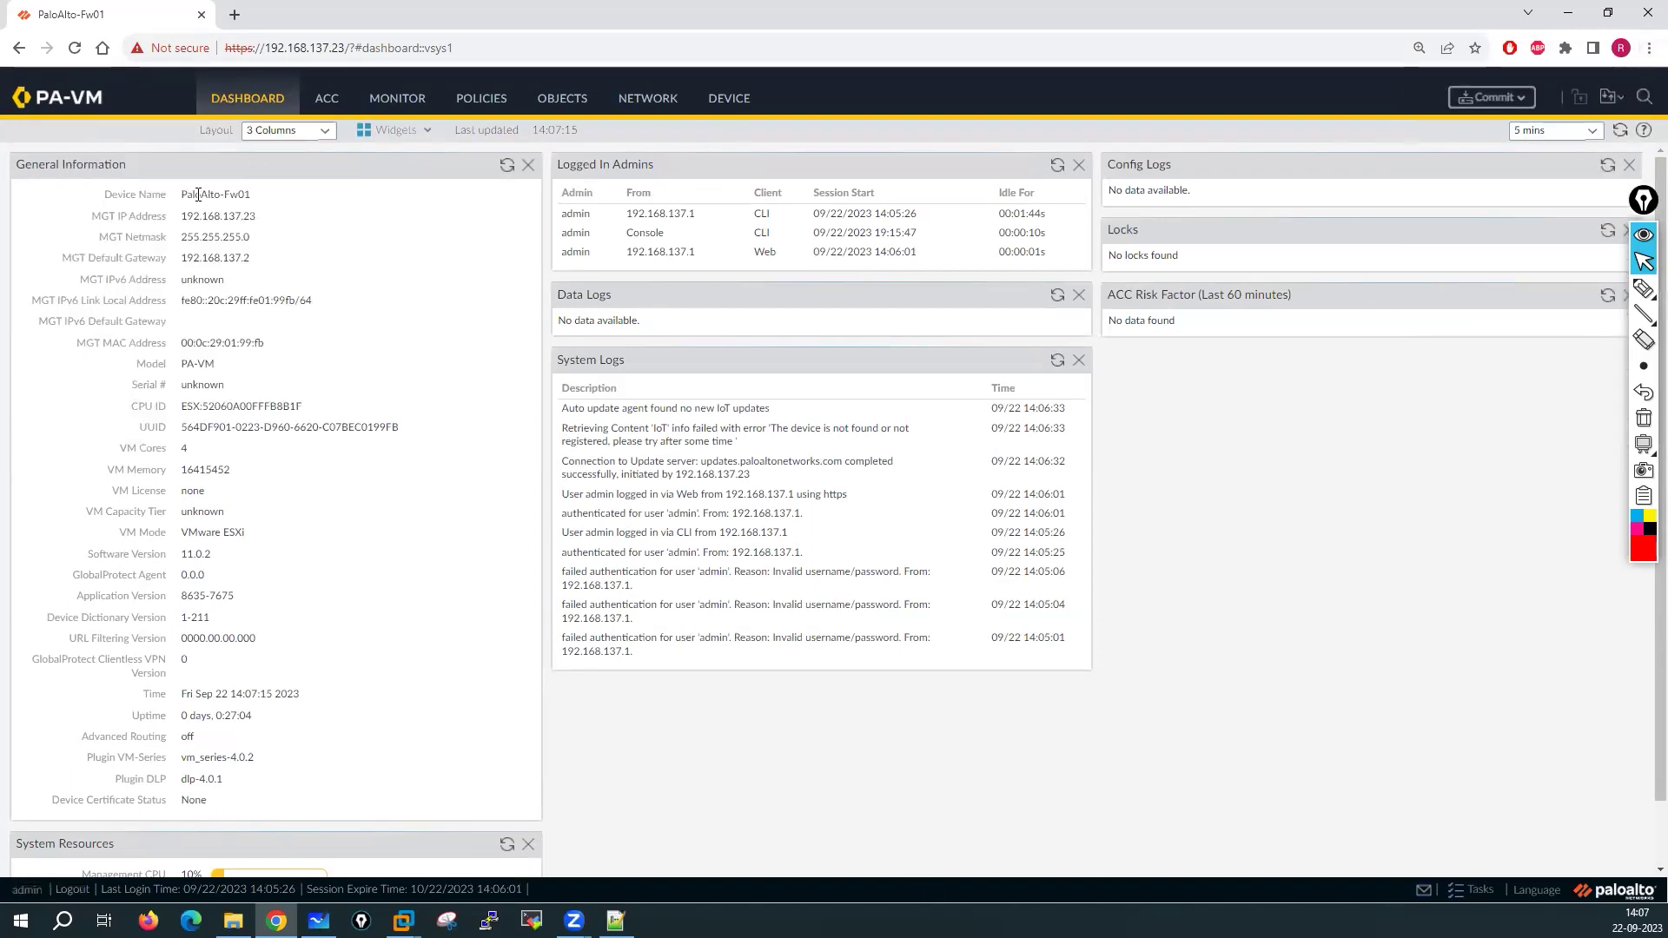
Go over General Information, from Device Name PaloAlto-Fw01 and gateway 192.168.137.2 to Plugin DLP
triple_click(184, 195)
triple_click(245, 221)
triple_click(184, 238)
triple_click(318, 257)
left_click_drag(99, 200, 300, 287)
left_click_drag(37, 300, 293, 458)
left_click_drag(83, 459, 662, 809)
left_click(764, 806)
left_click(387, 108)
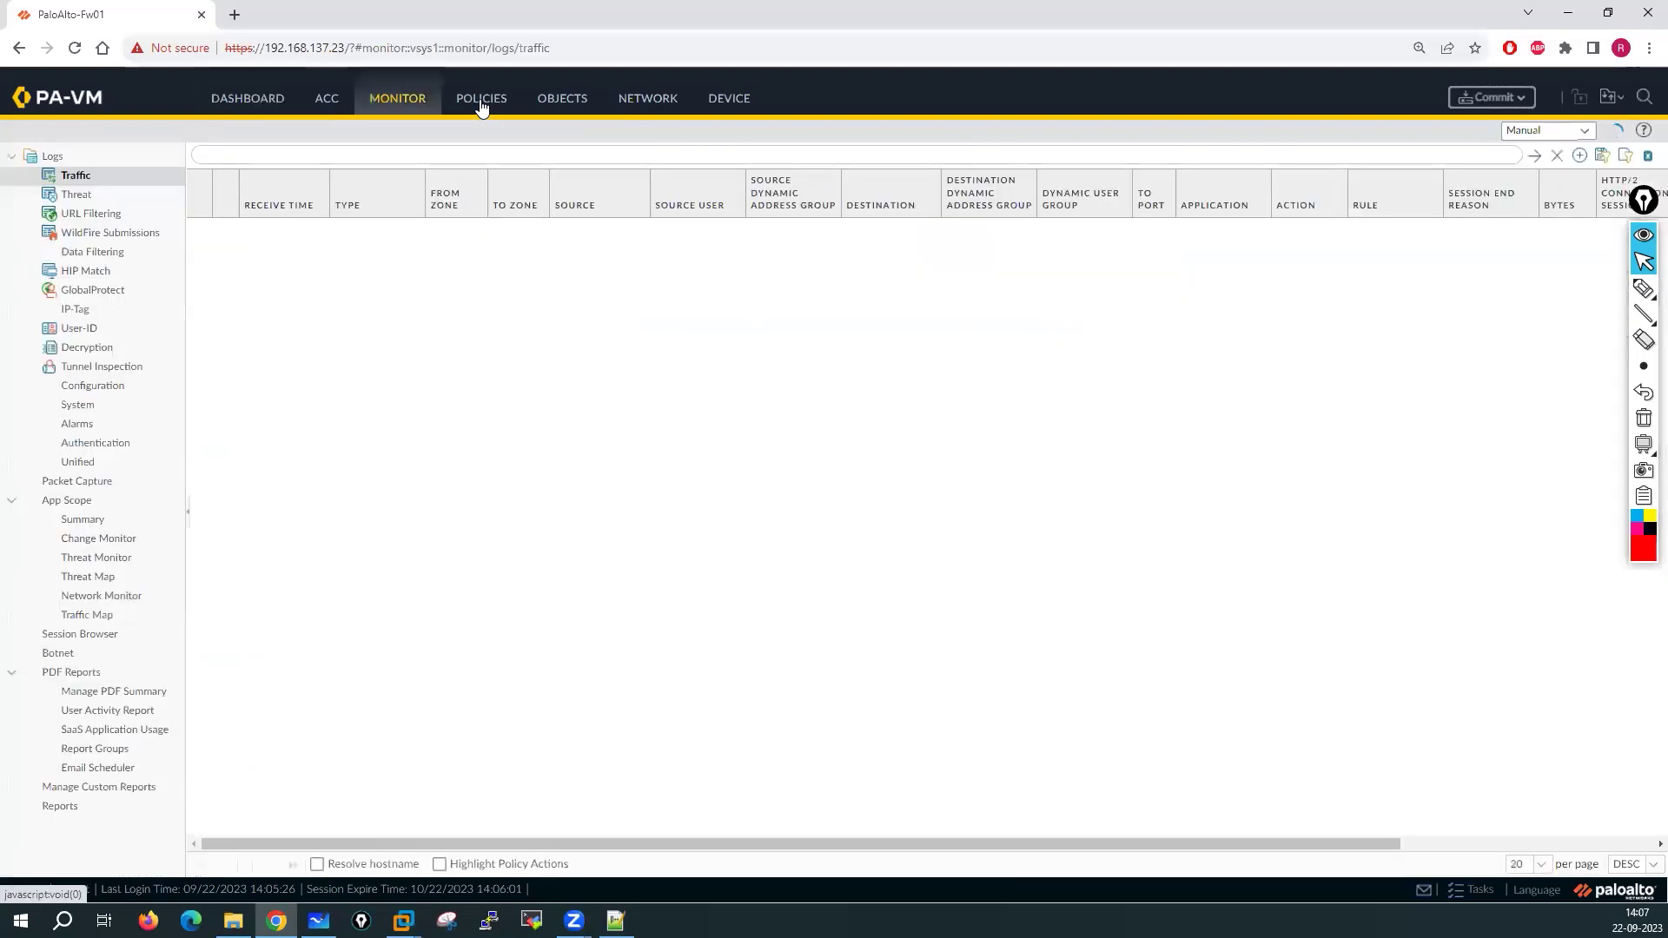
Browse NETWORK > Interfaces, then edit General Settings under DEVICE > Setup > Management
left_click(648, 102)
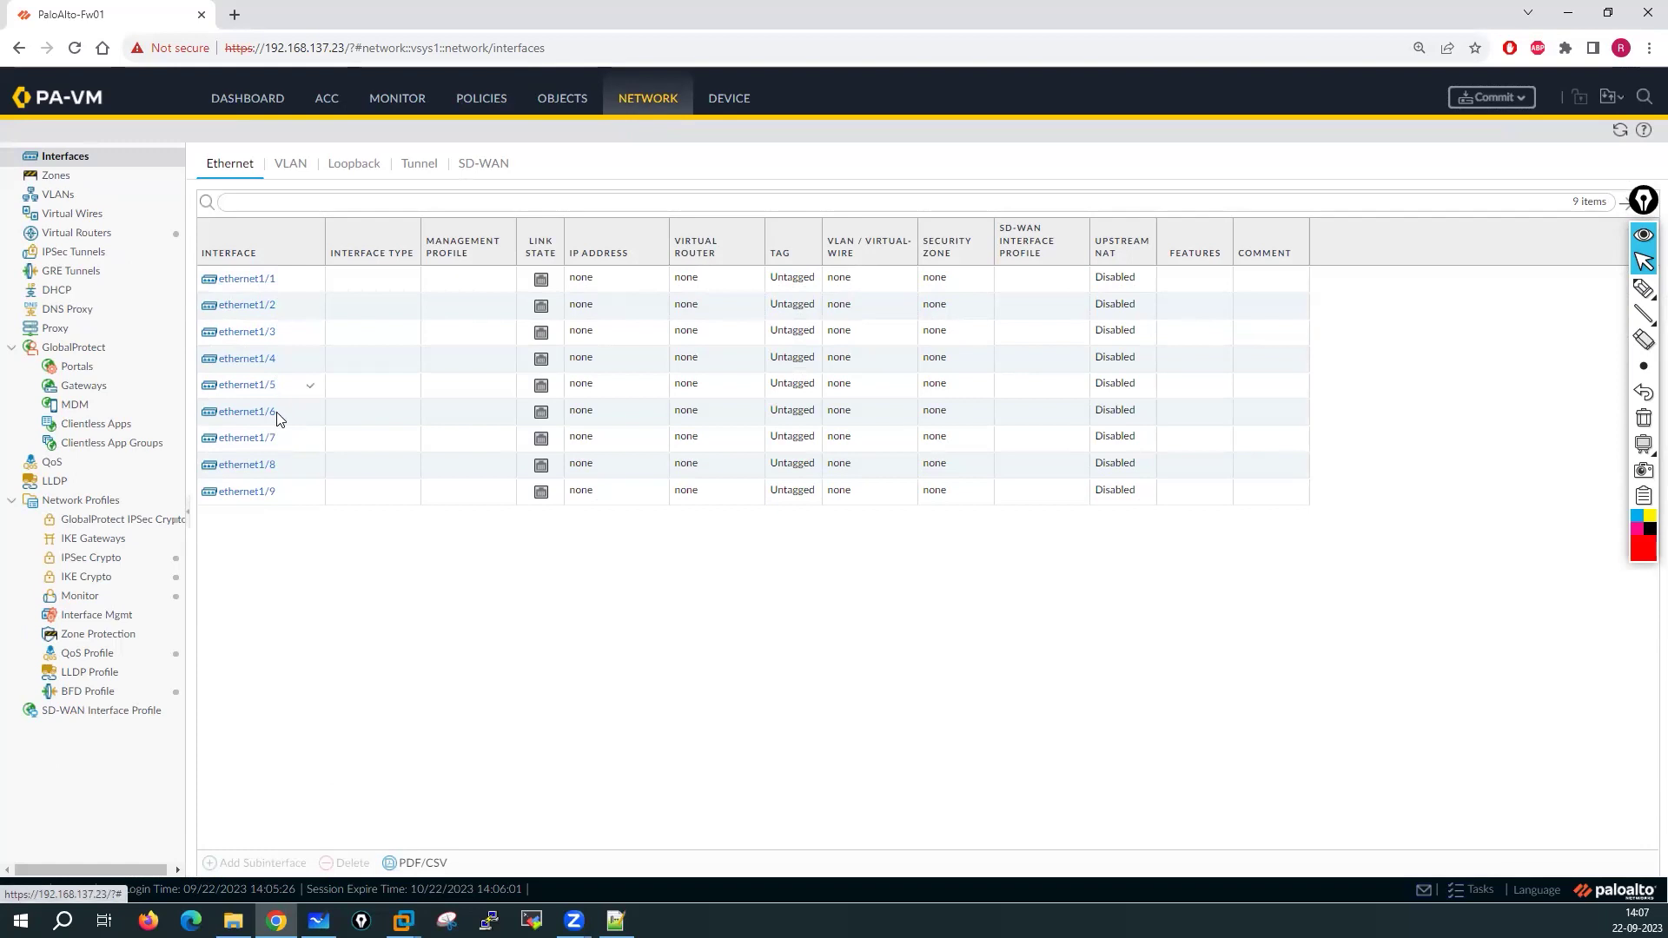
left_click(731, 102)
left_click(221, 165)
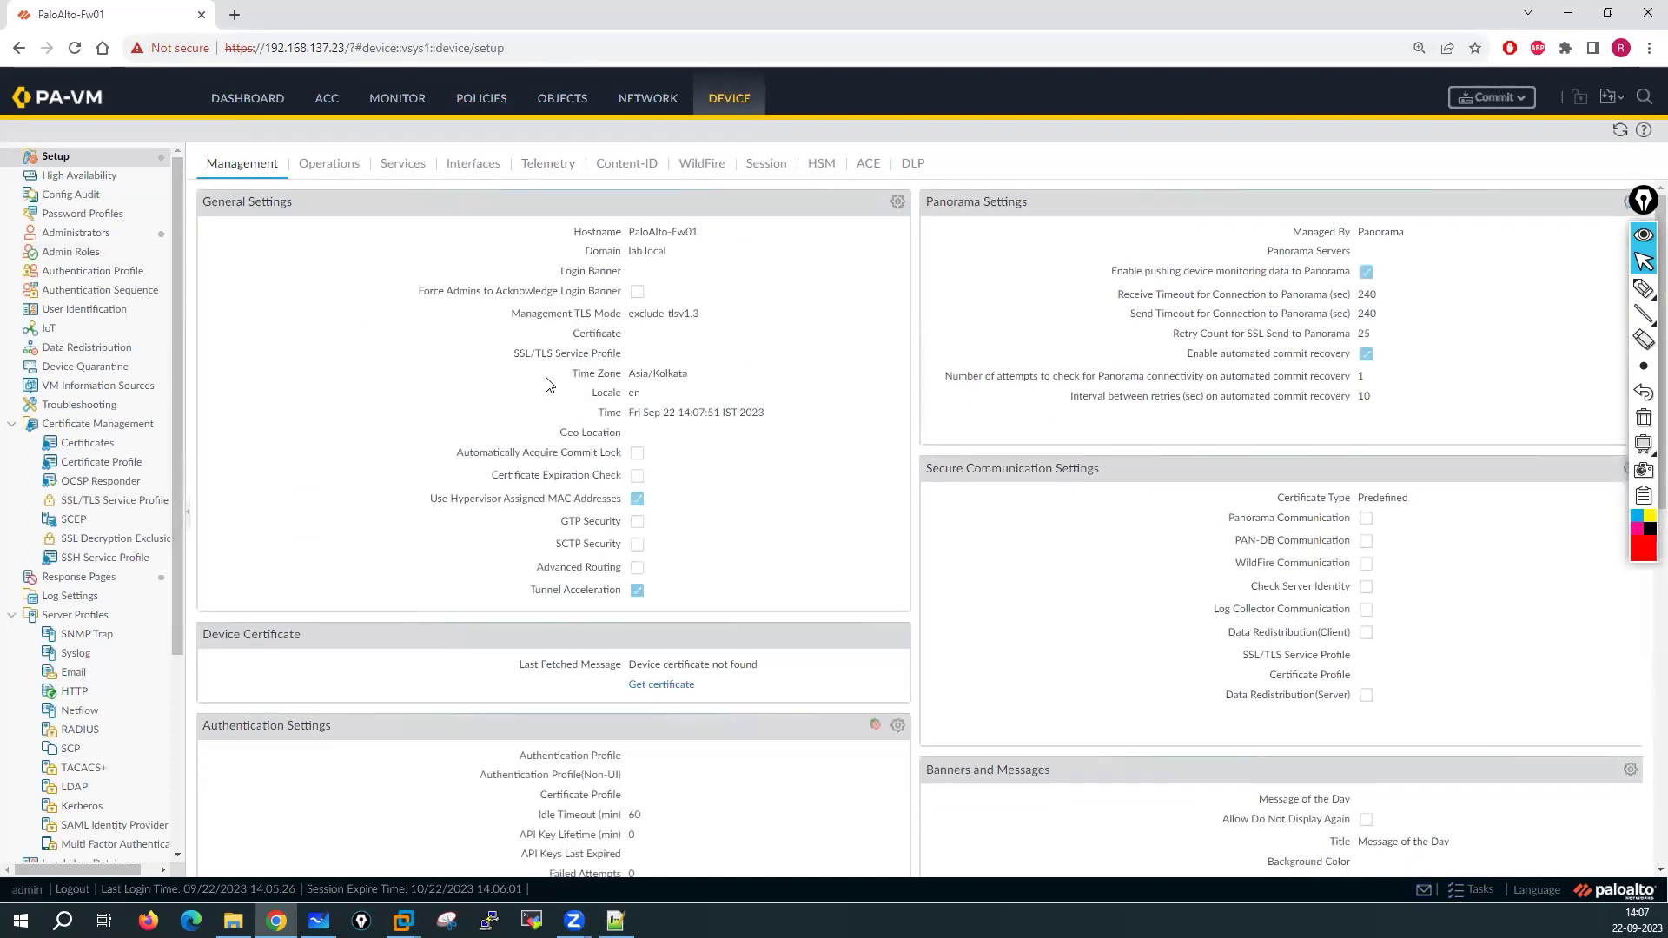
left_click(899, 204)
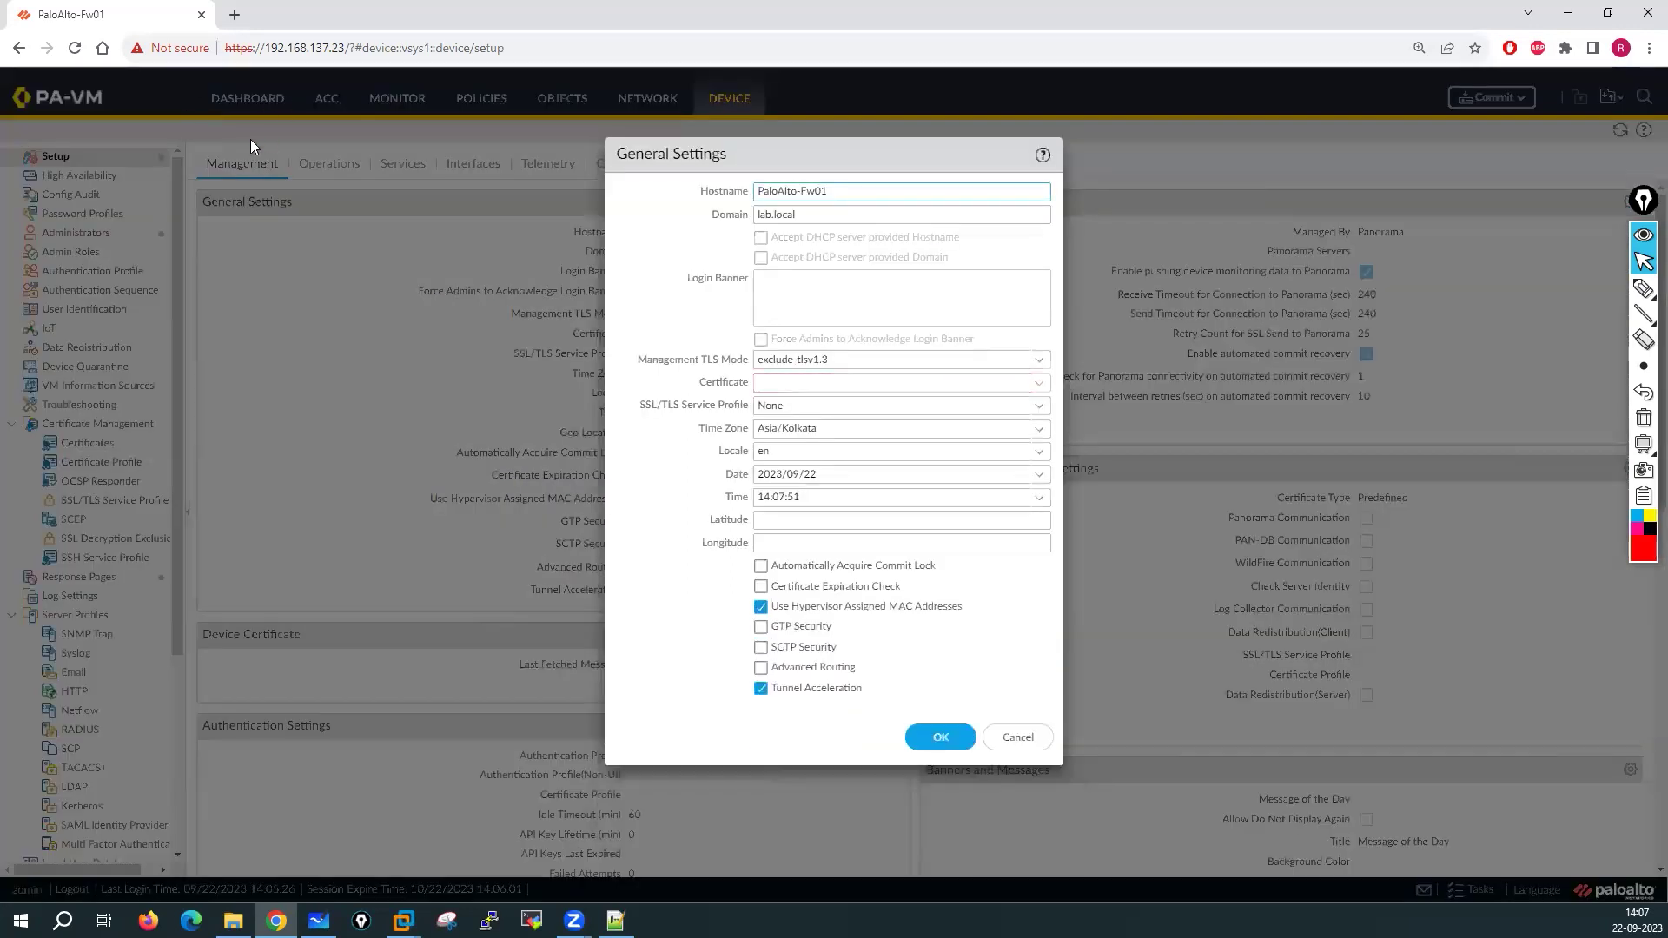
Clear the hostname field, review domain and TLS settings, then cancel without saving
left_click_drag(857, 190, 747, 190)
key("BackSpace")
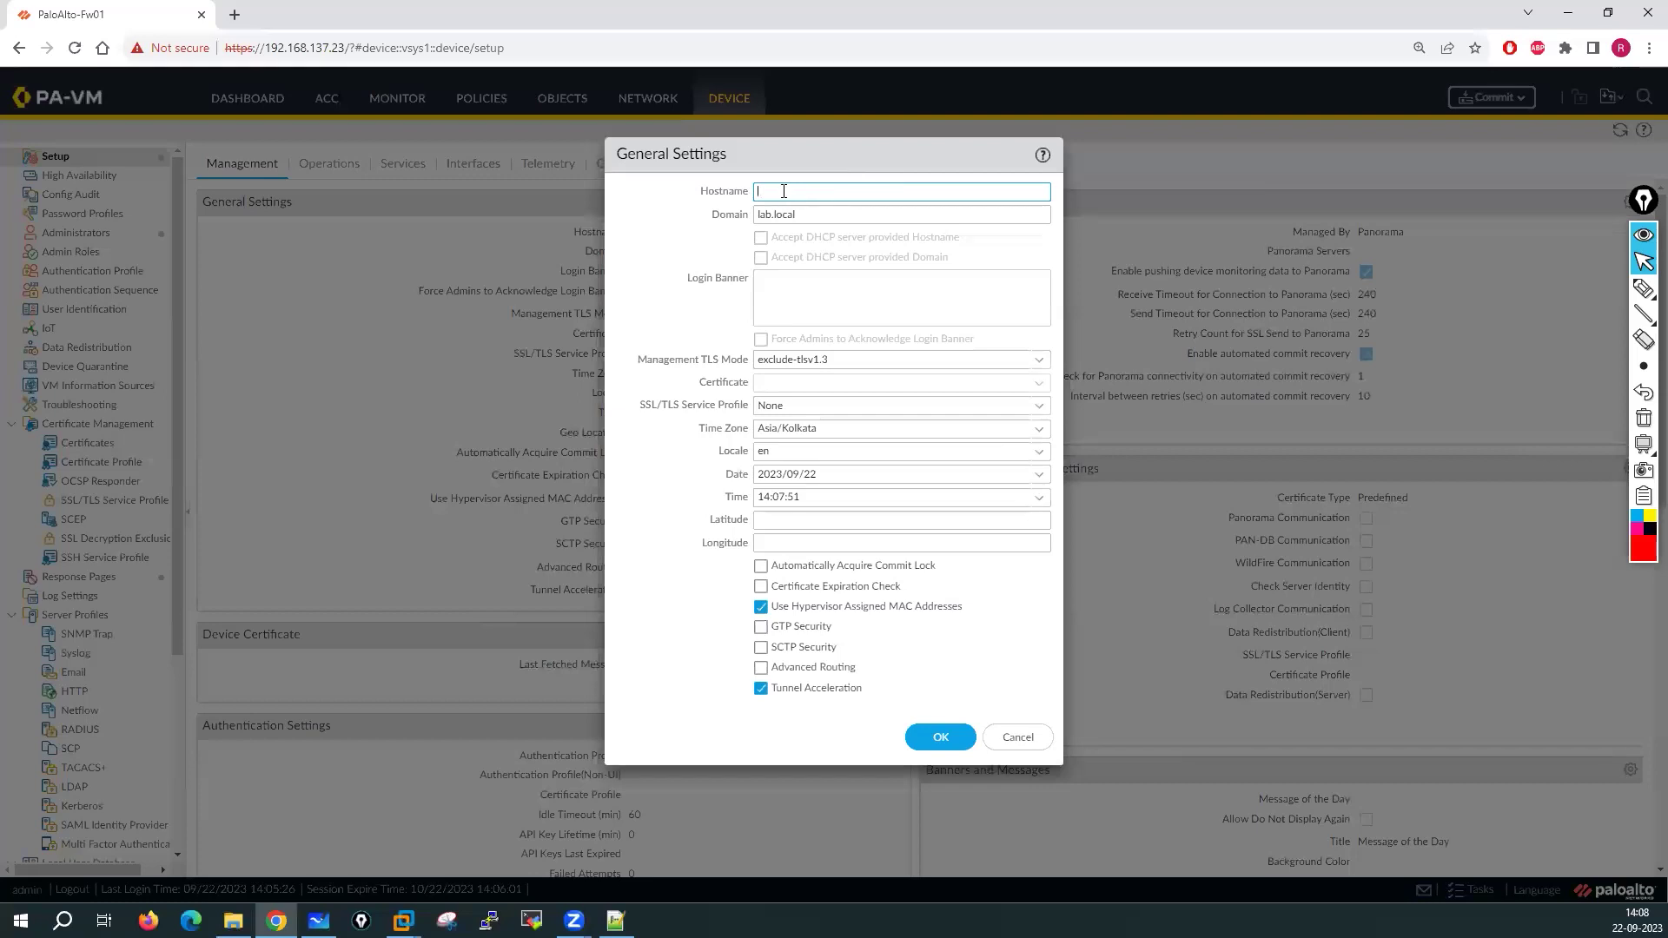
left_click(808, 214)
left_click(811, 358)
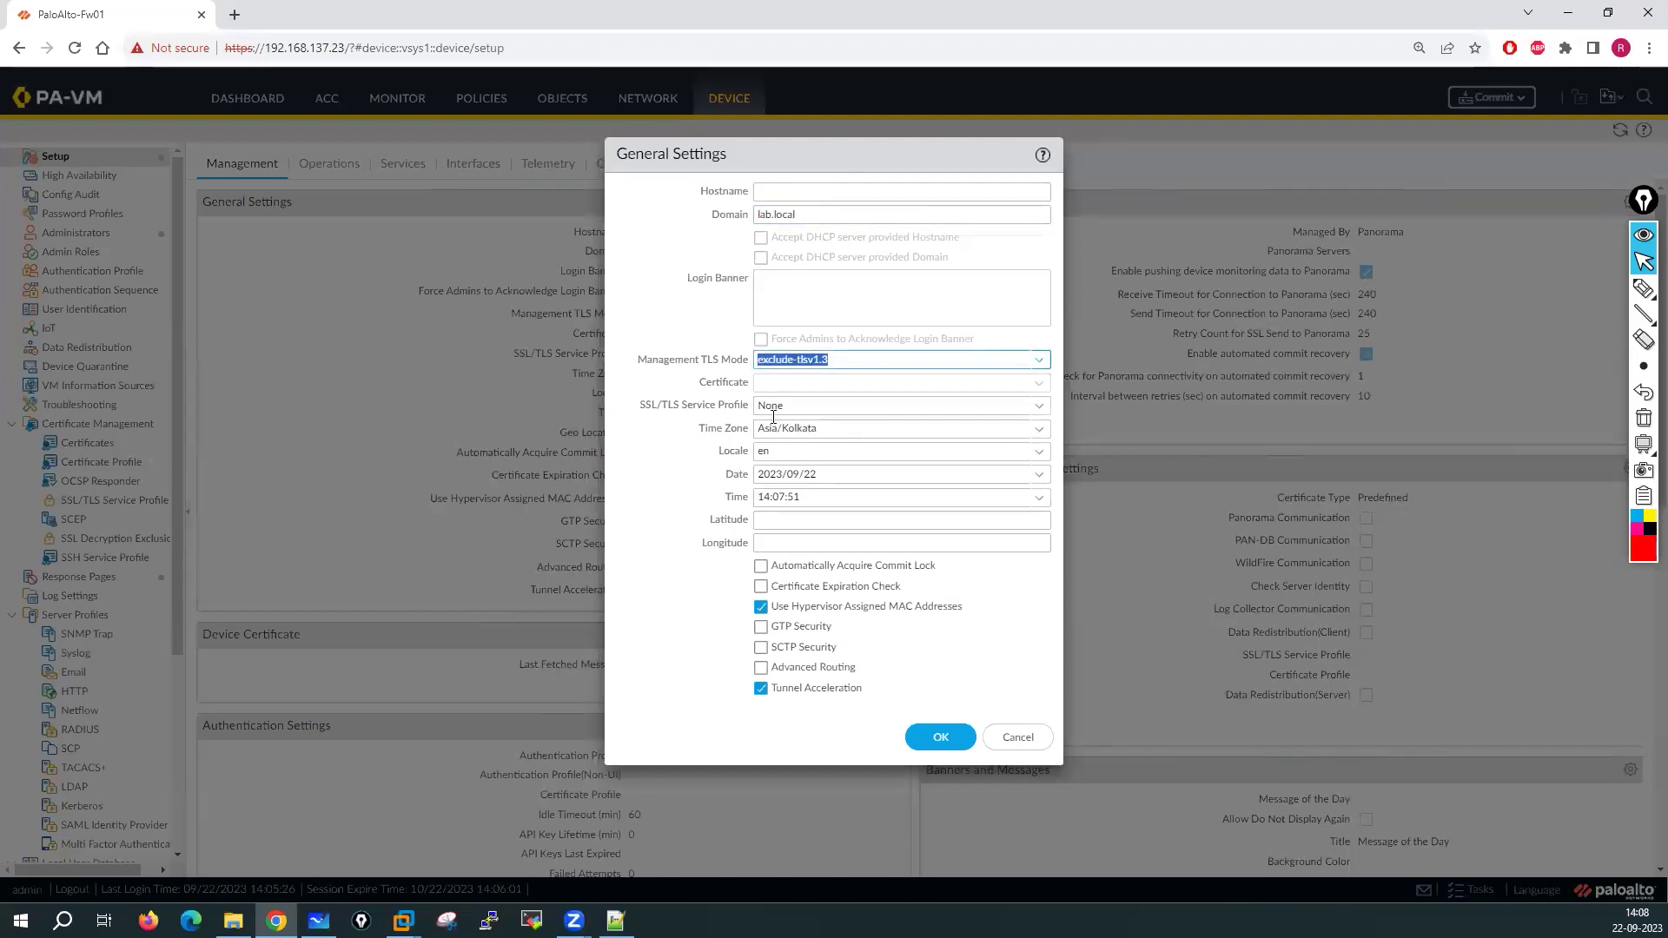
left_click(1014, 737)
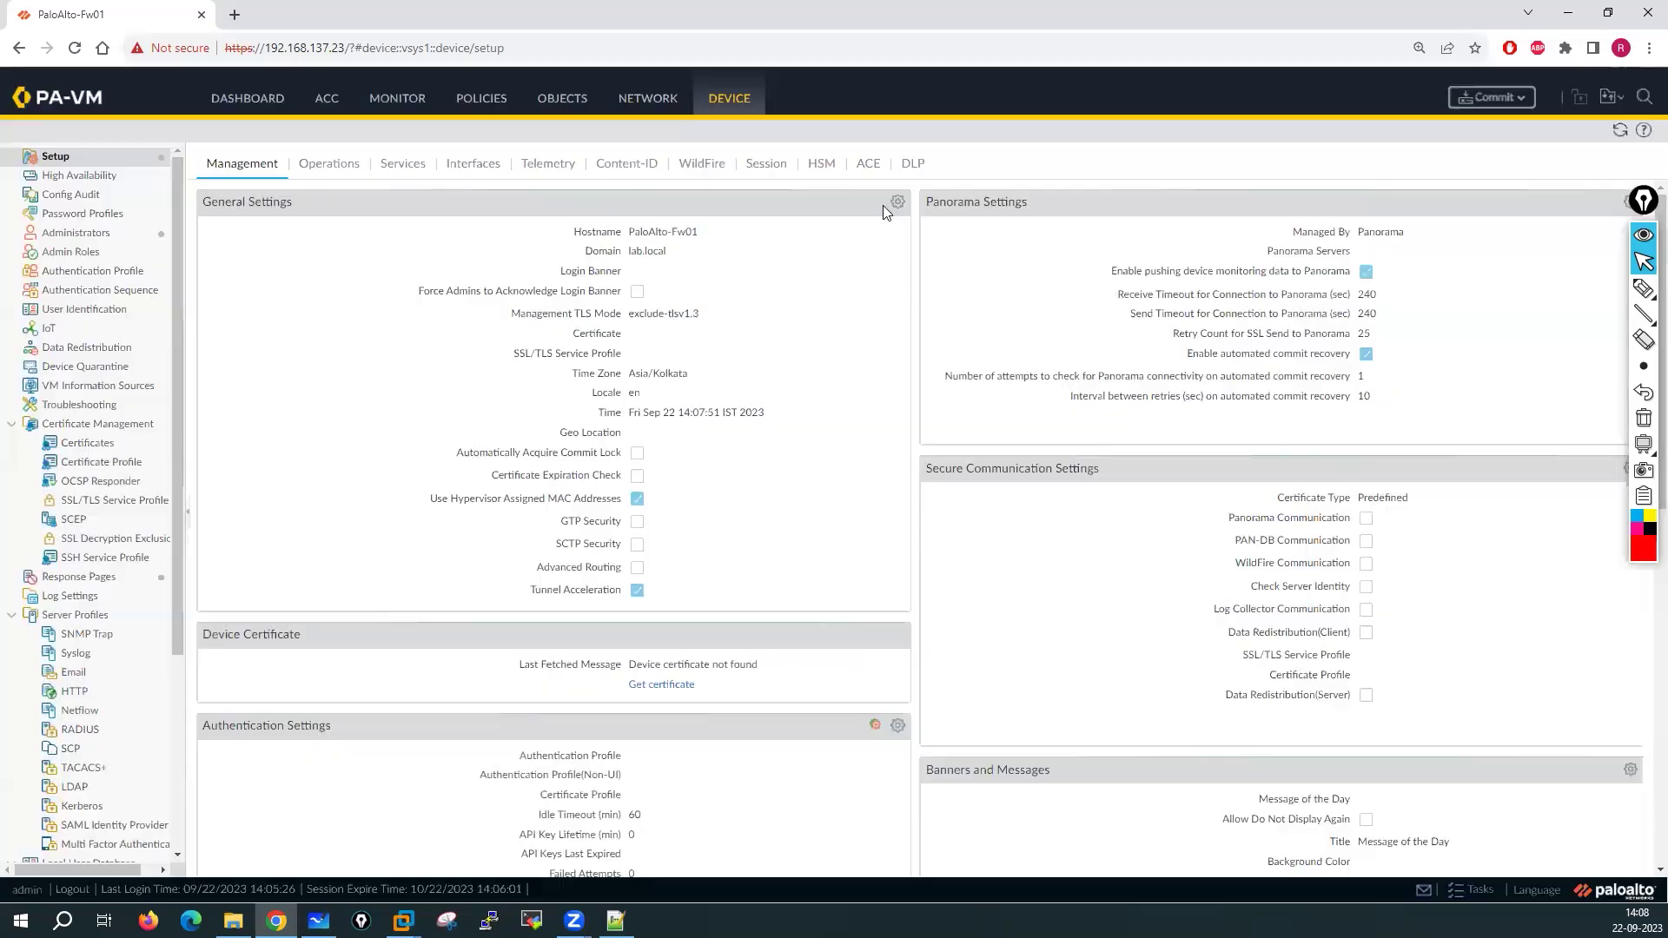
Reopen General Settings, keep the Asia/Kolkata time zone, cancel, and view the Interfaces tab
left_click(899, 203)
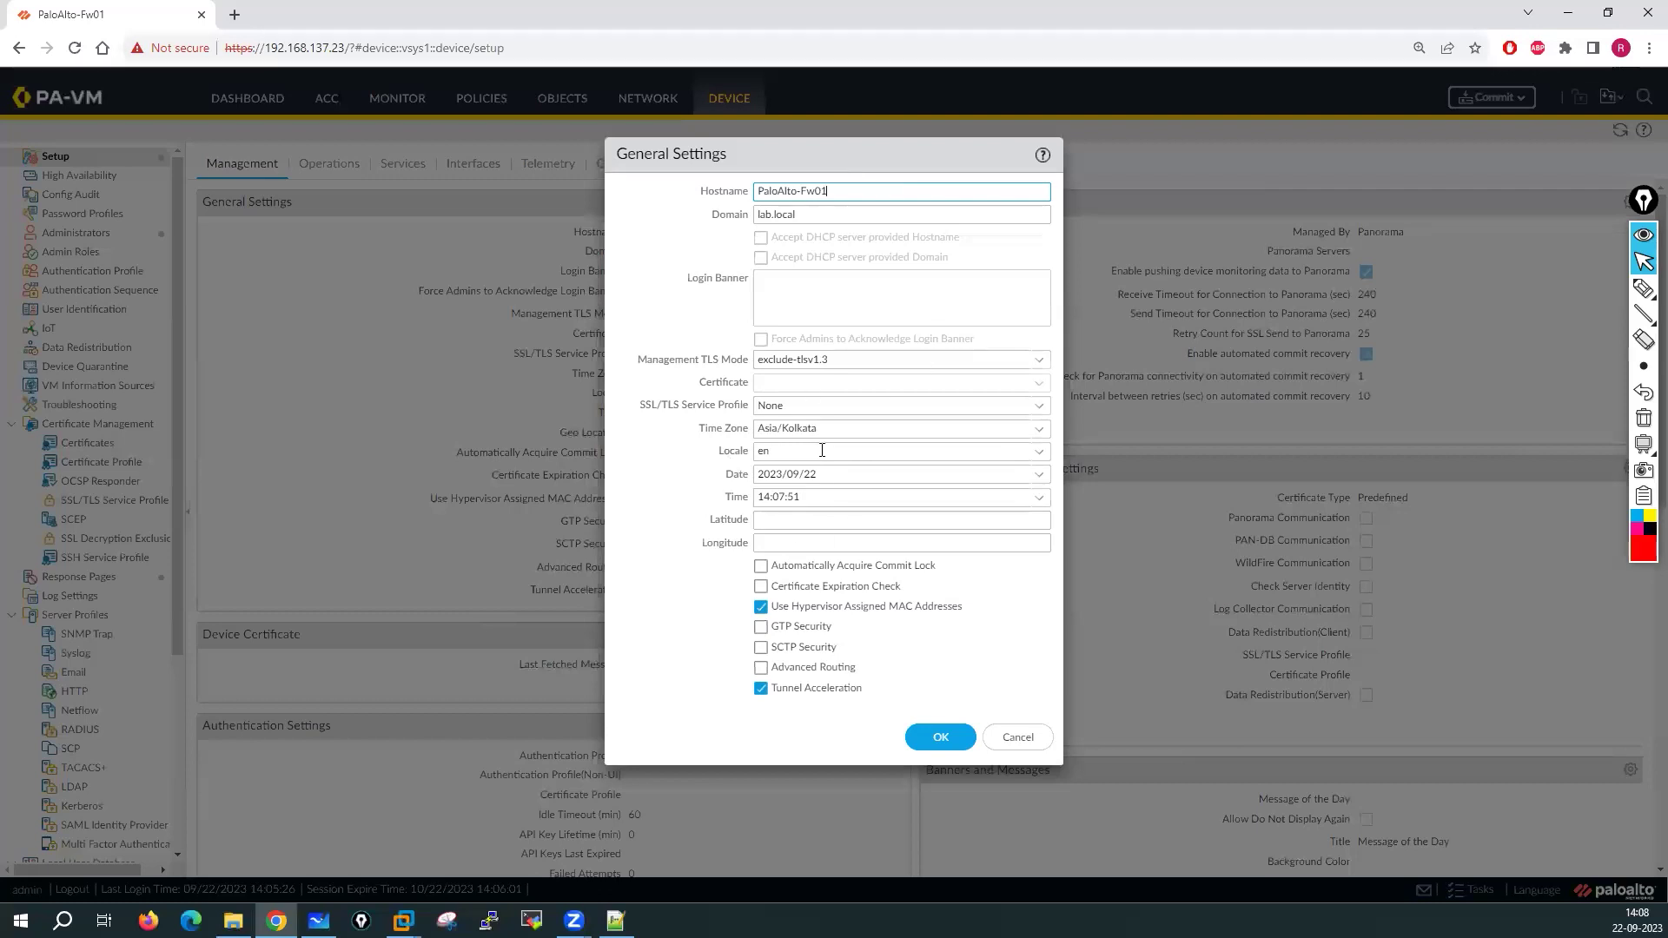
left_click(860, 426)
left_click(1023, 432)
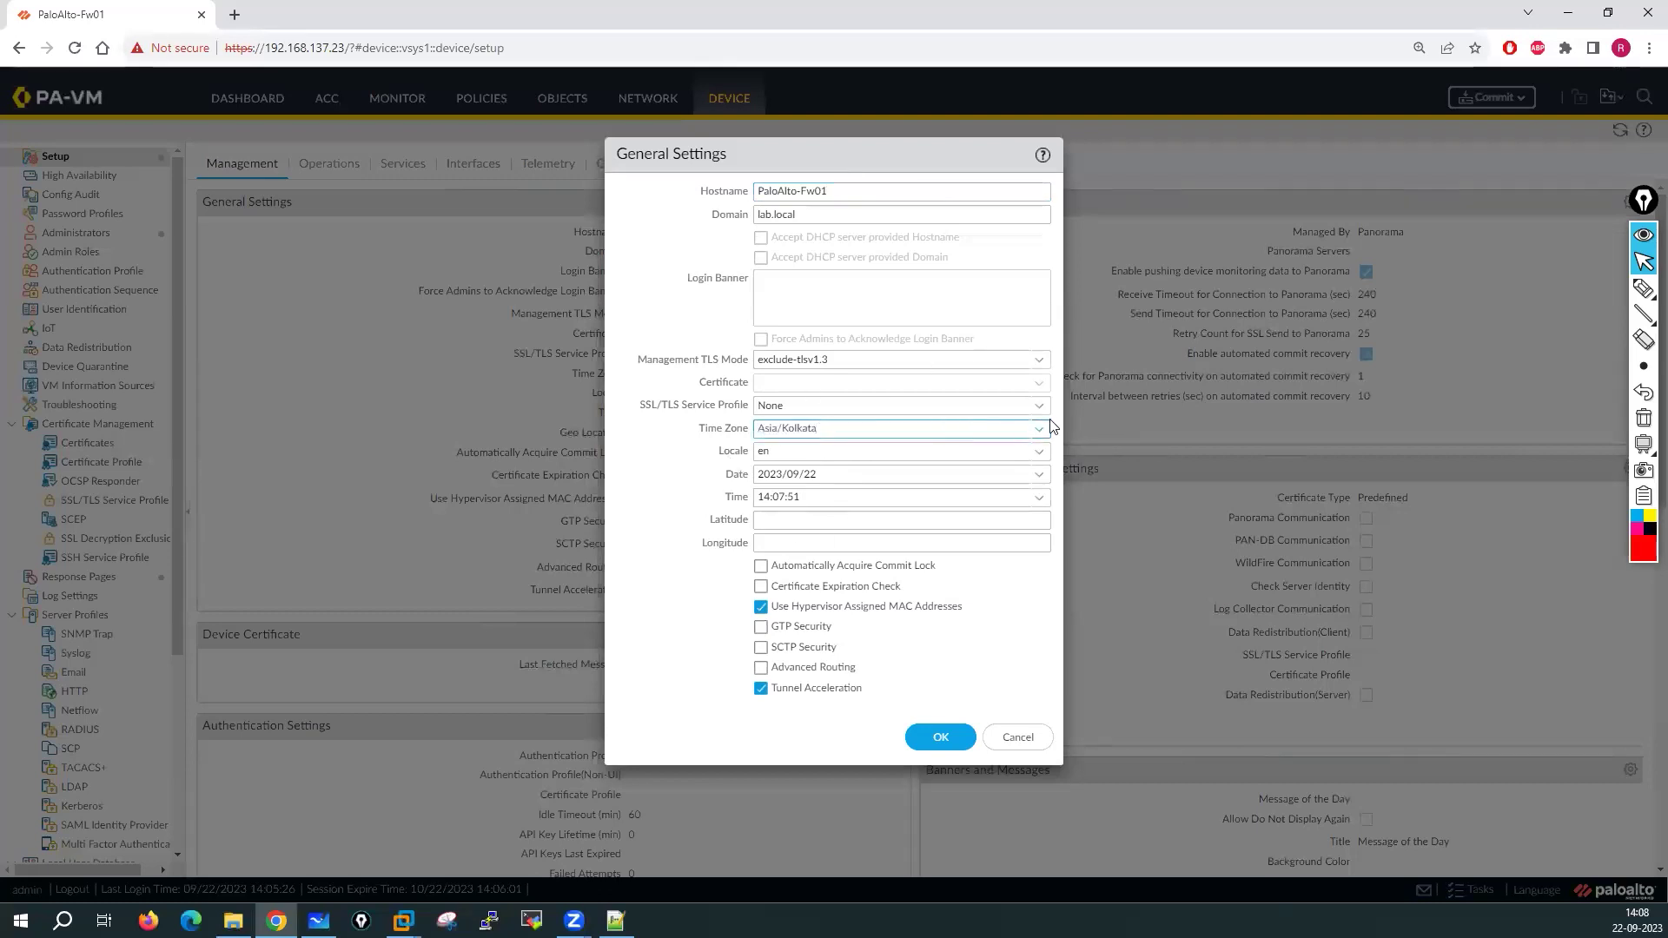
left_click(1038, 429)
left_click(751, 524)
left_click(1033, 744)
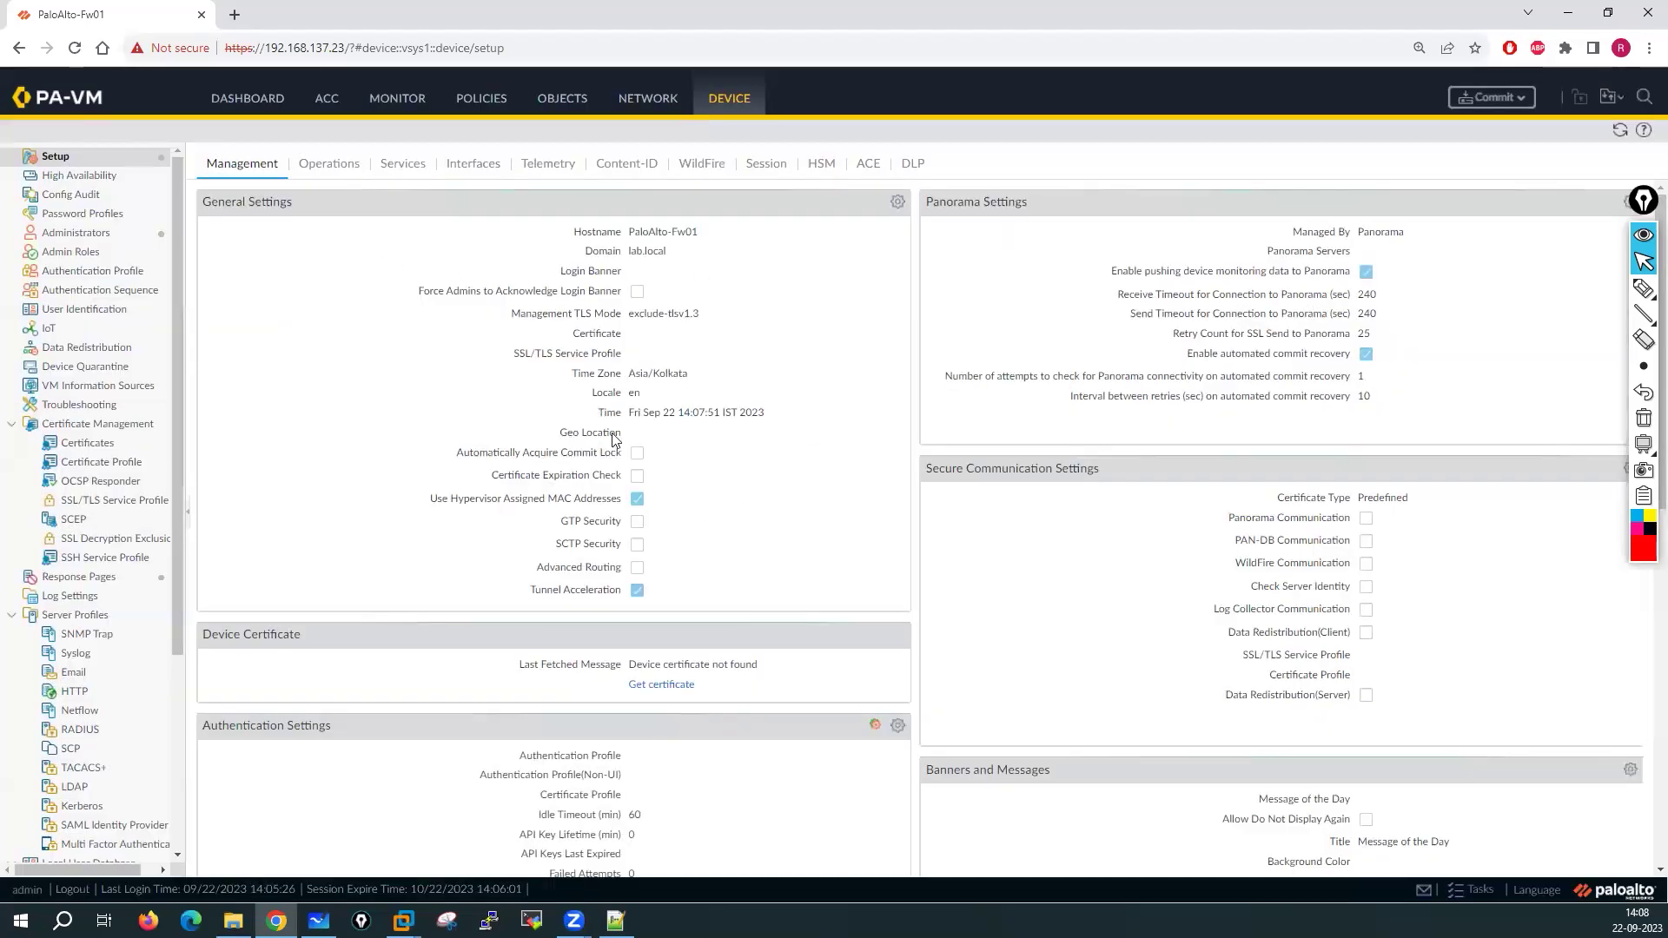
left_click(478, 165)
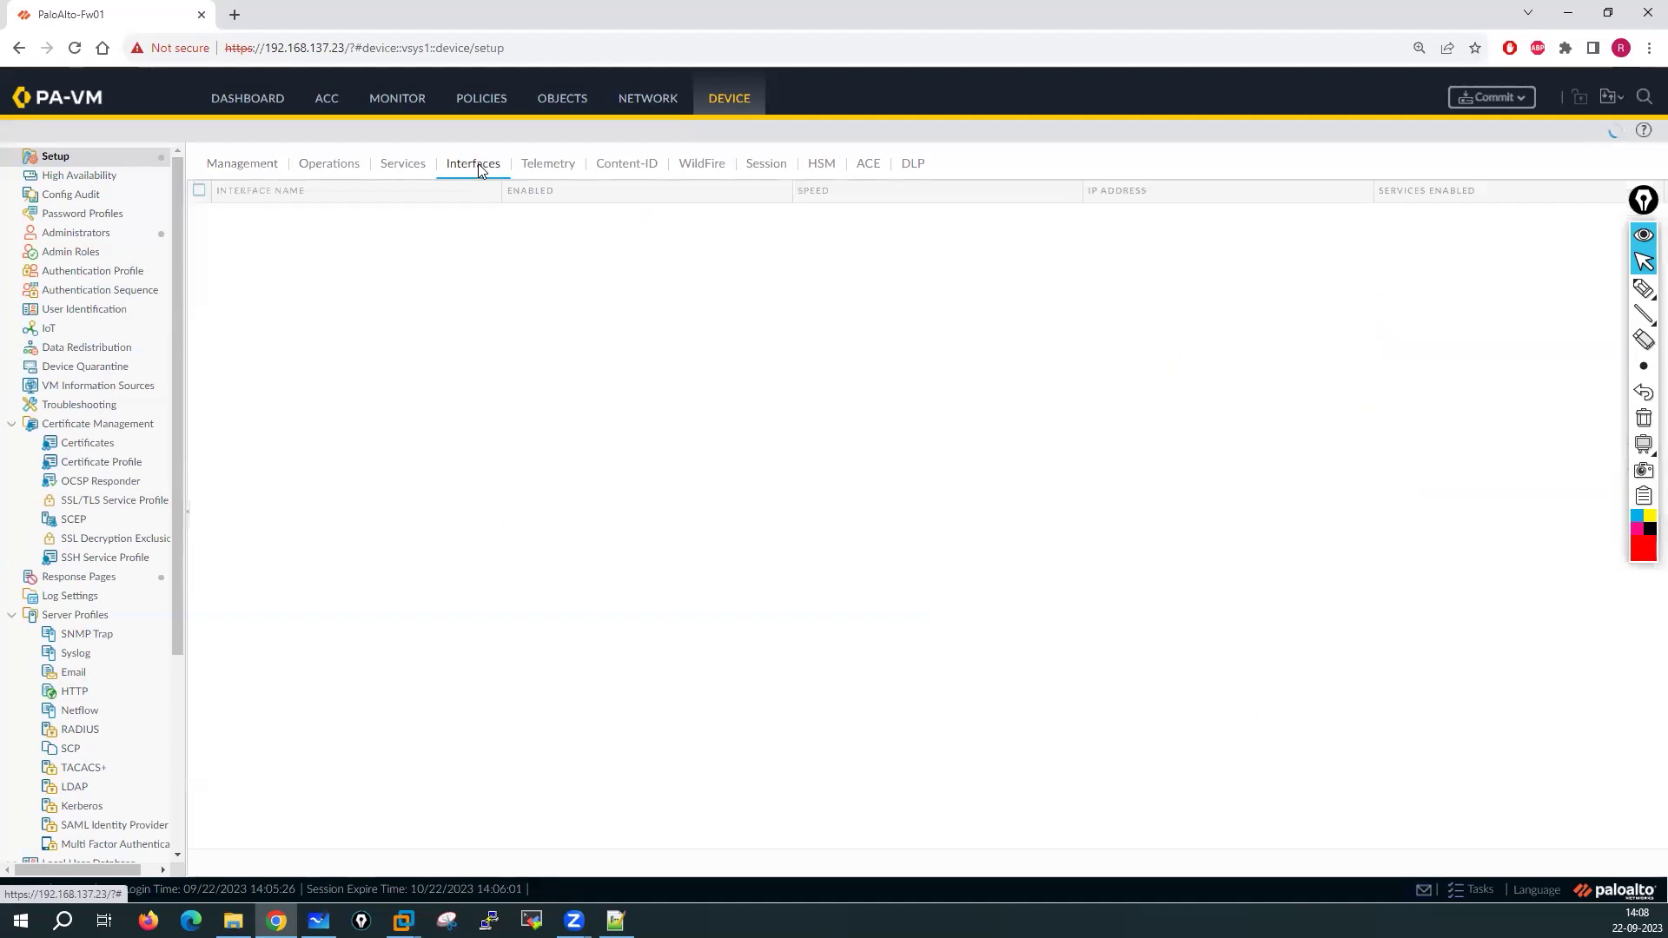
left_click(217, 216)
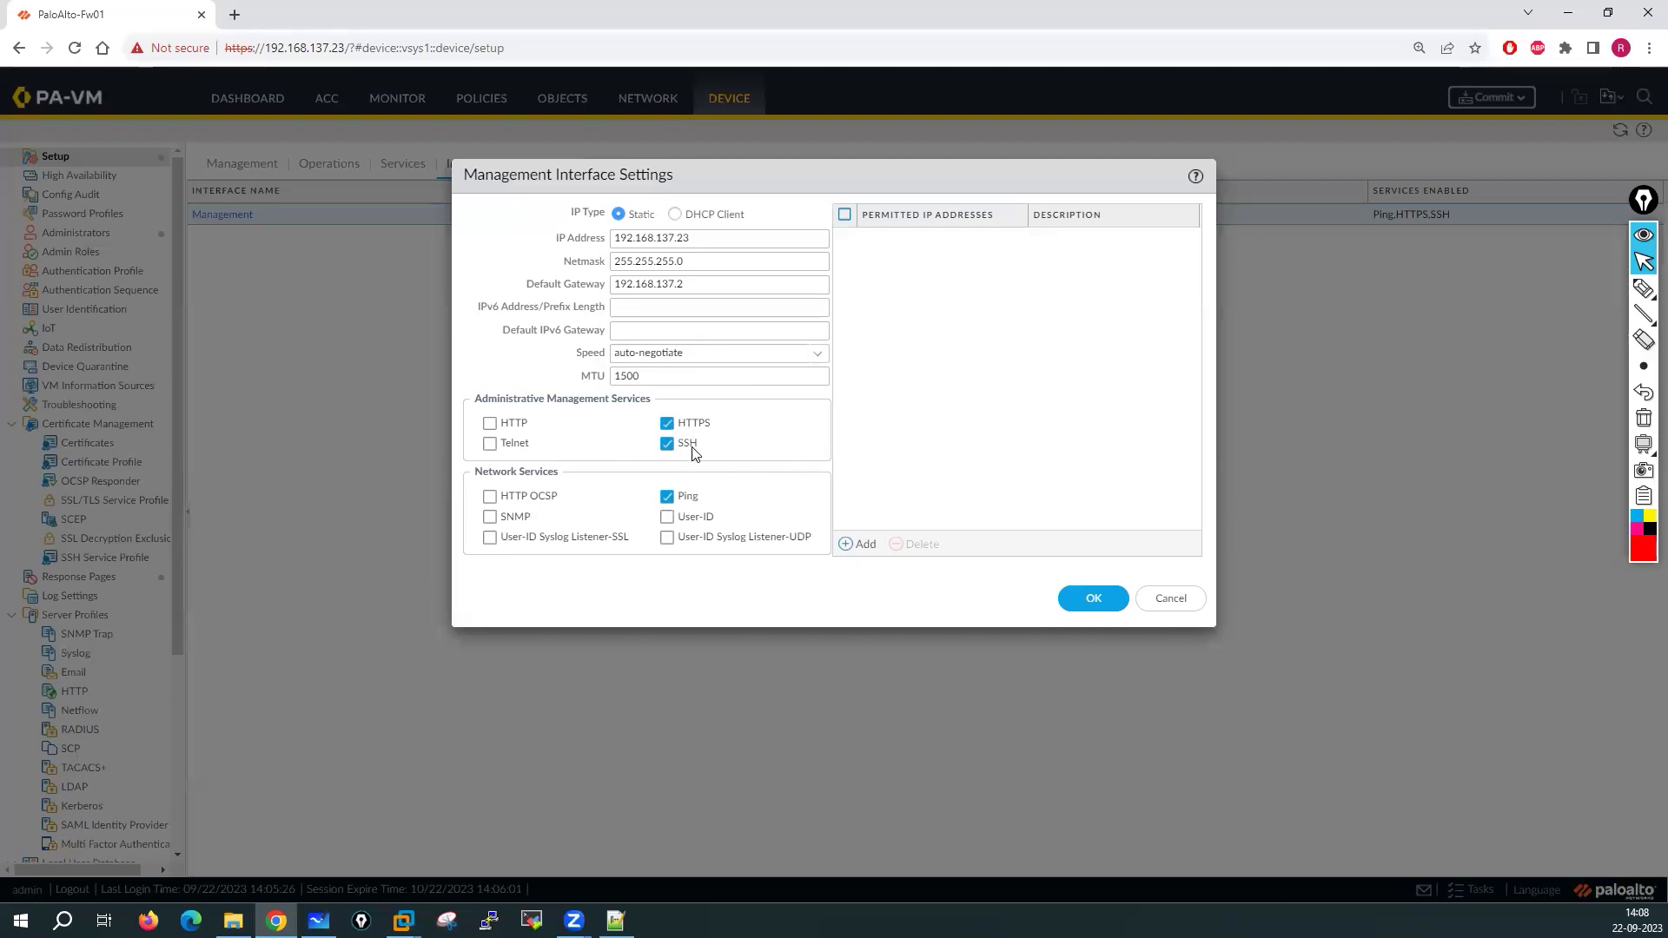
left_click(1168, 597)
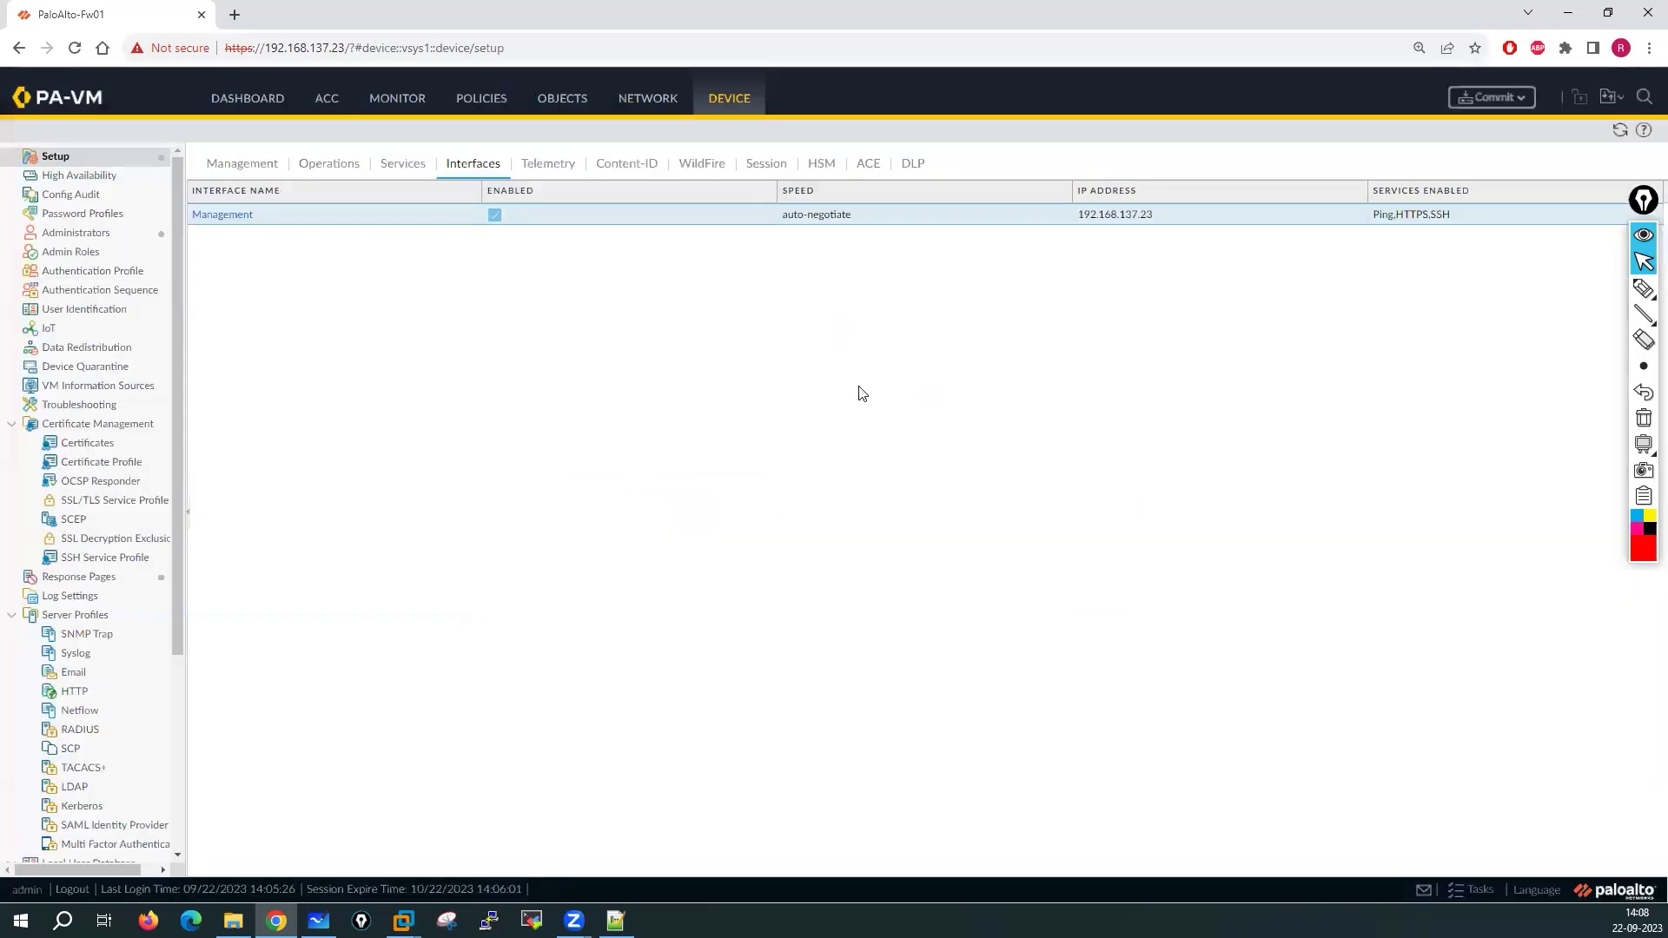
left_click(401, 175)
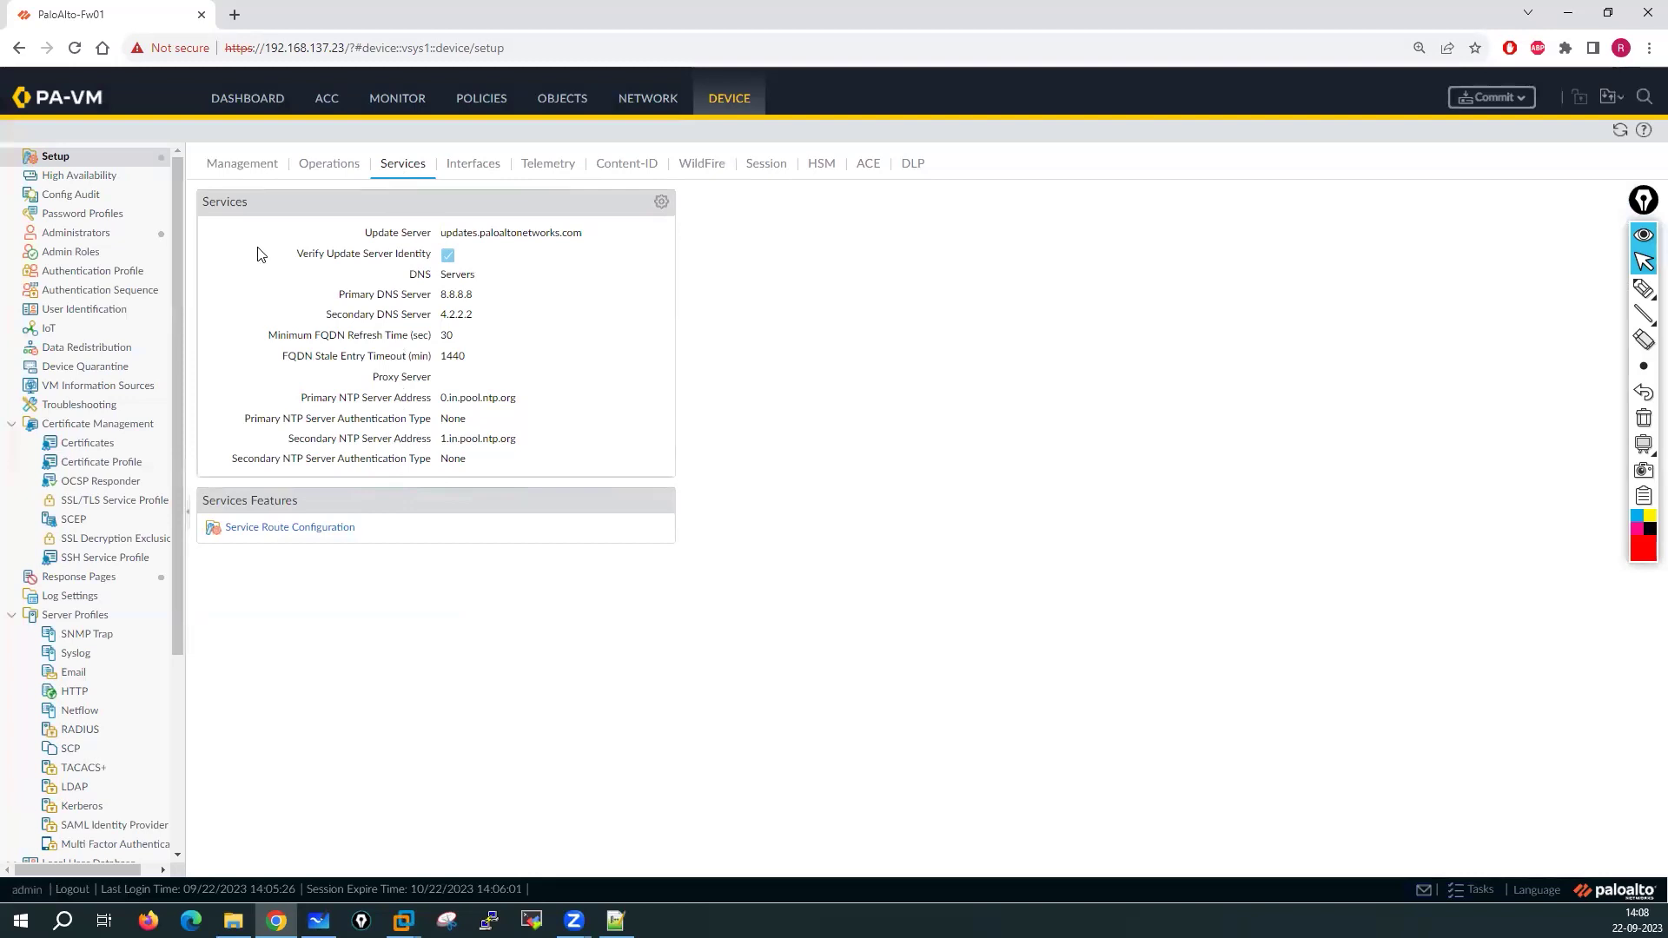
left_click(238, 172)
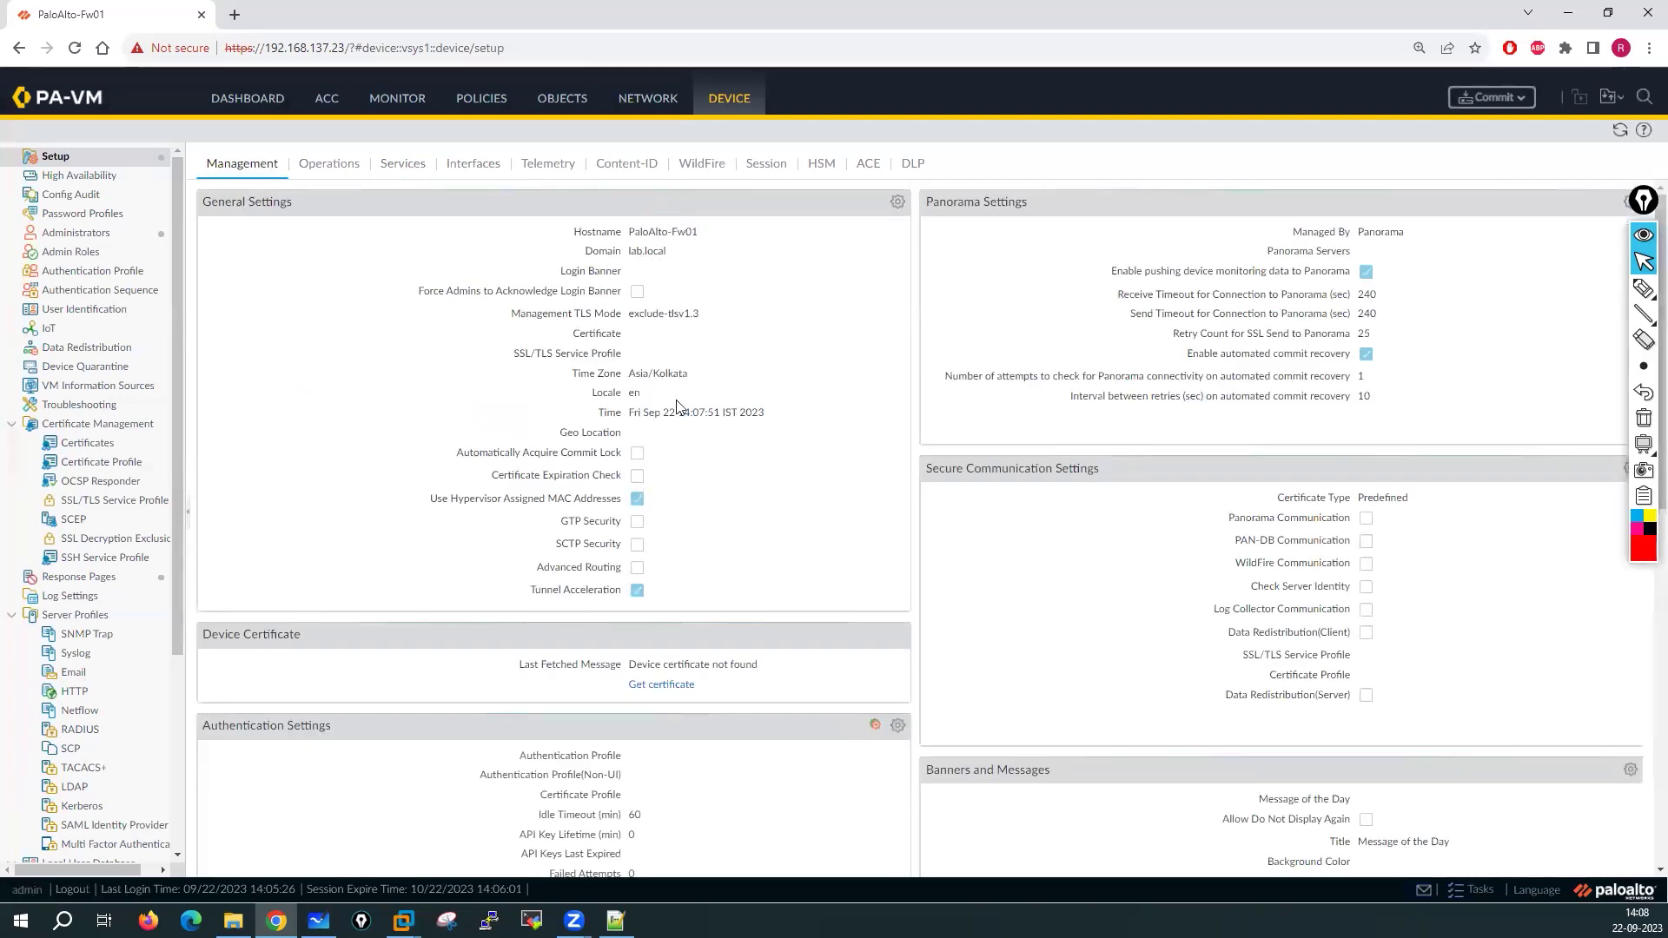
left_click(899, 202)
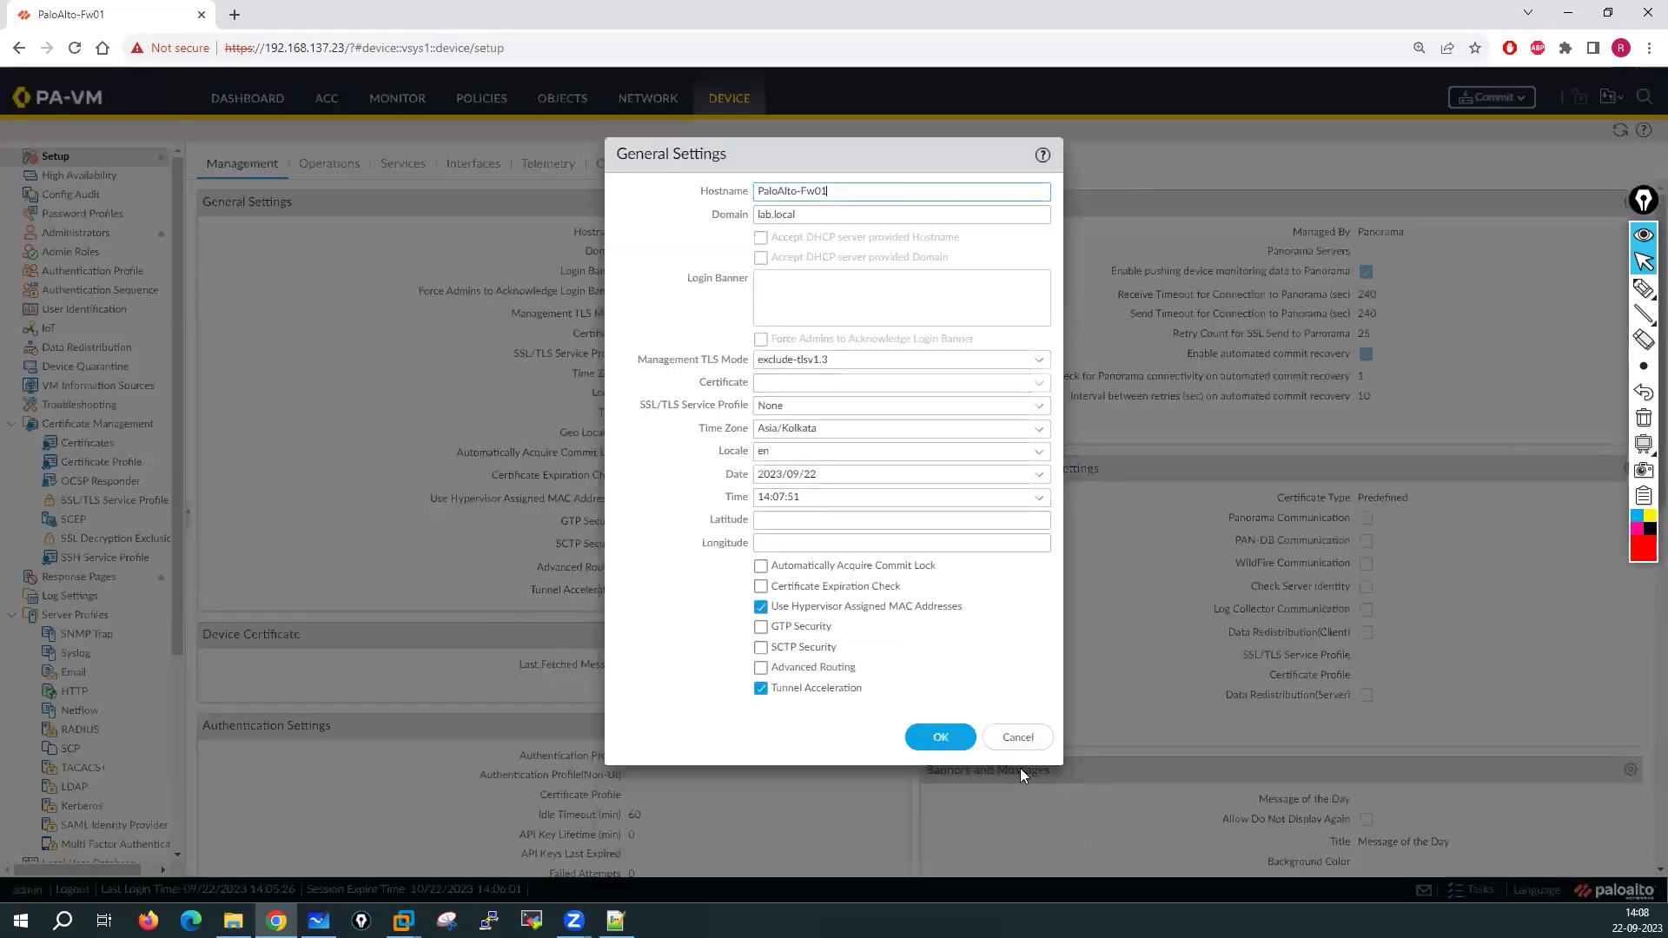
left_click(1015, 739)
left_click(336, 166)
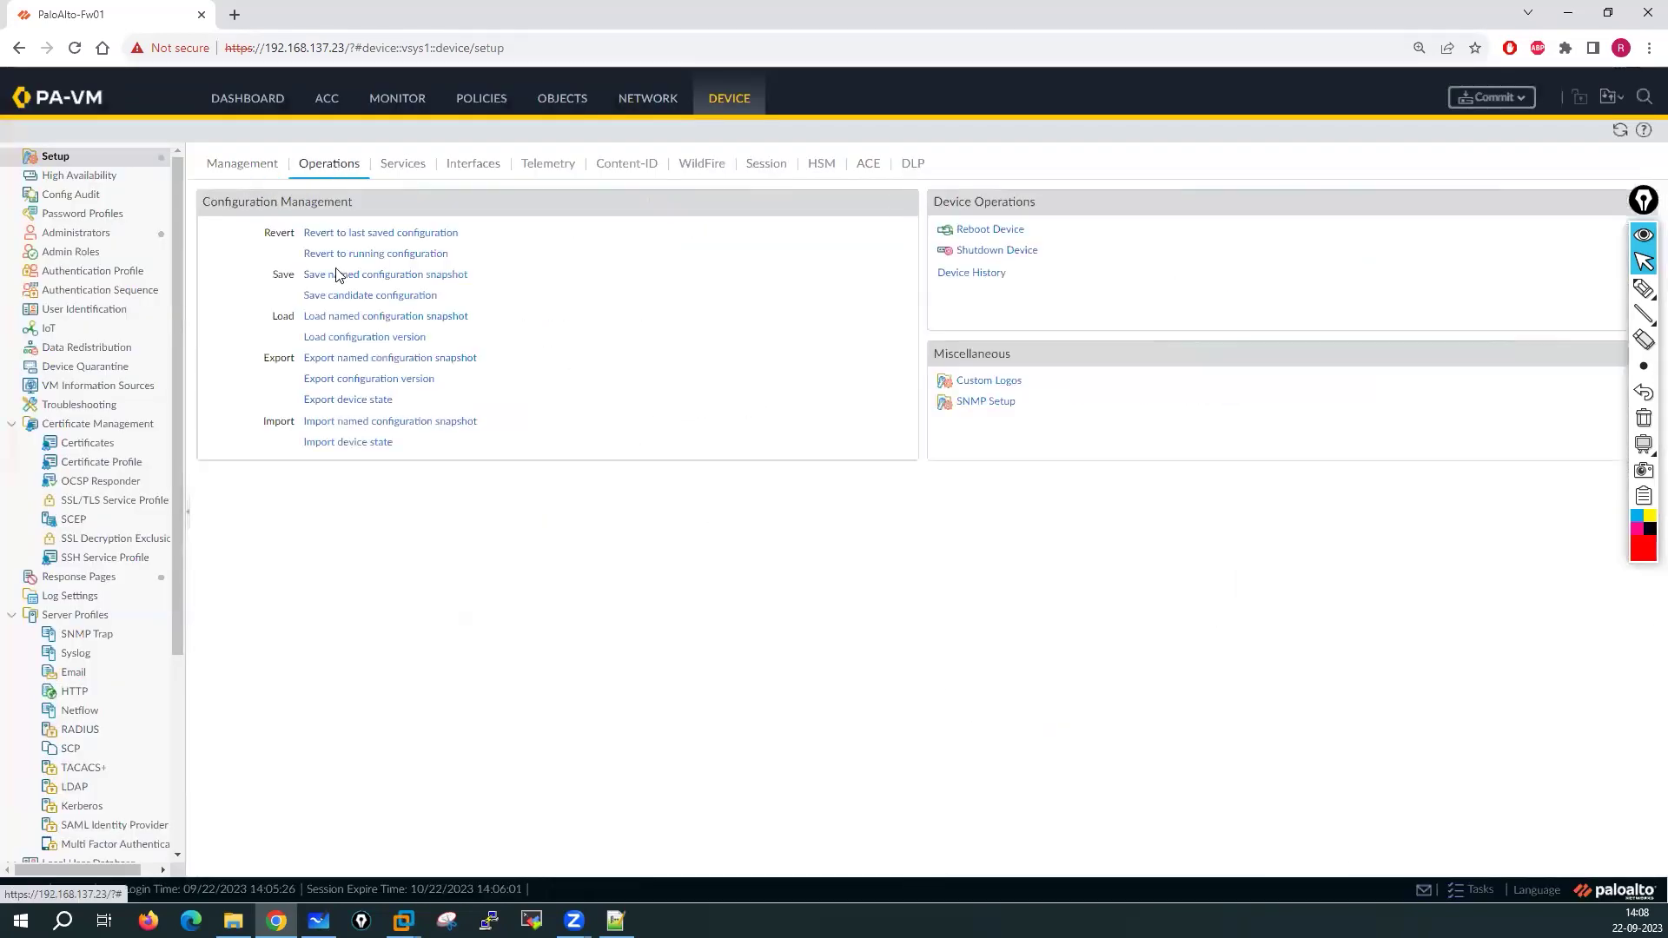
left_click(403, 165)
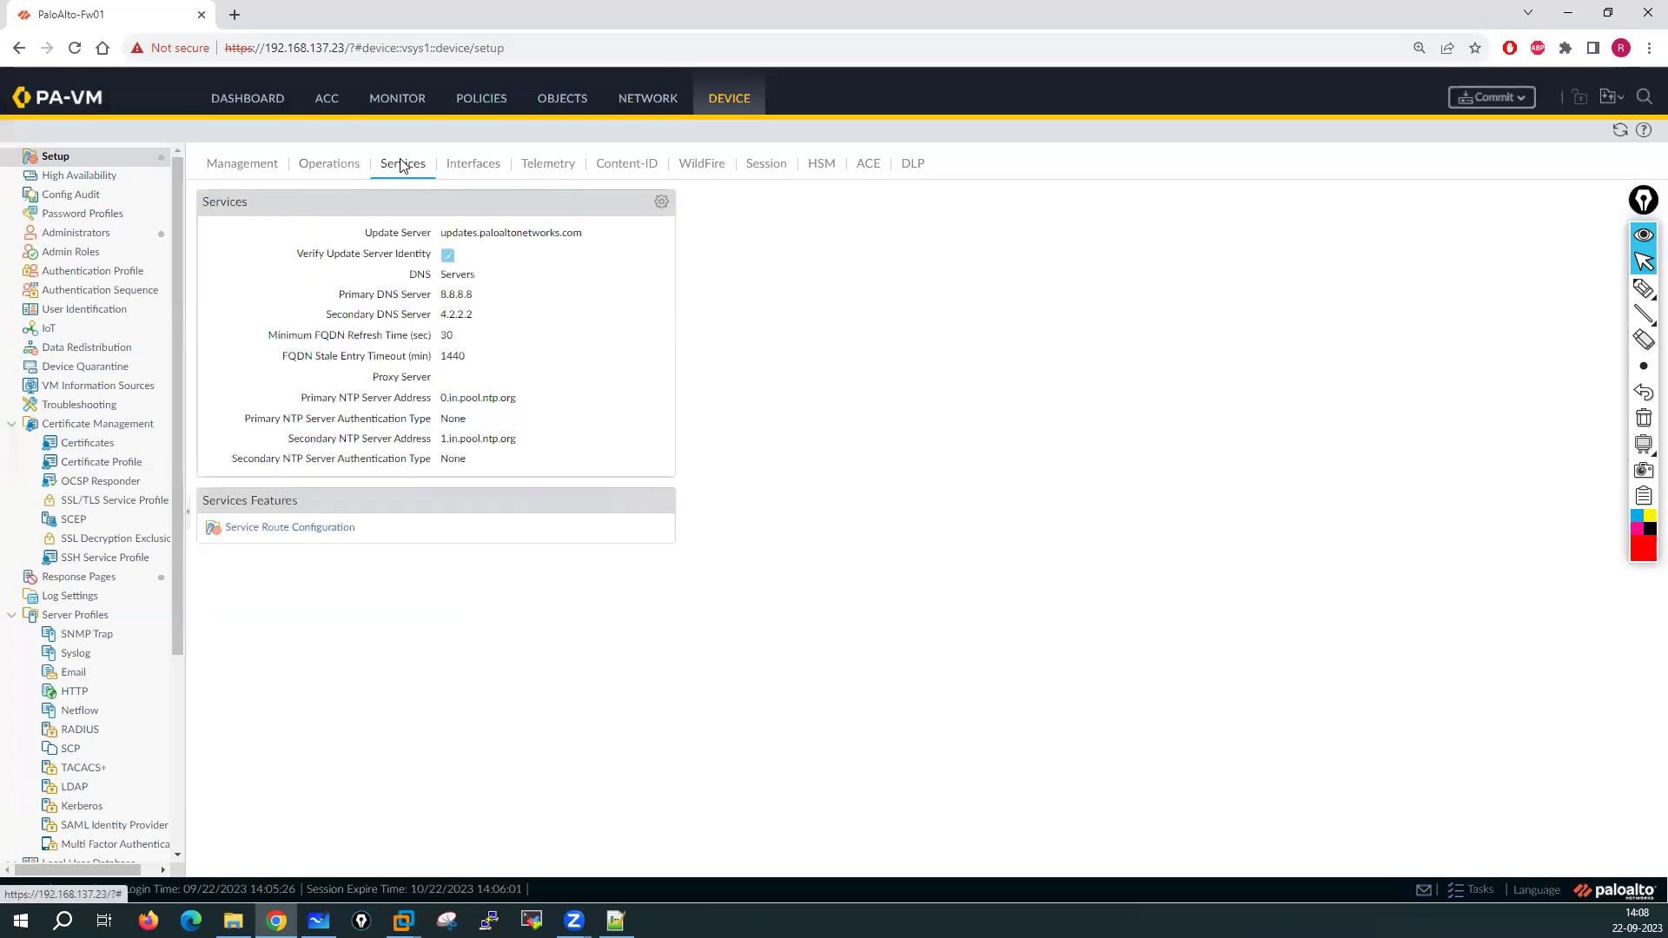
left_click(662, 202)
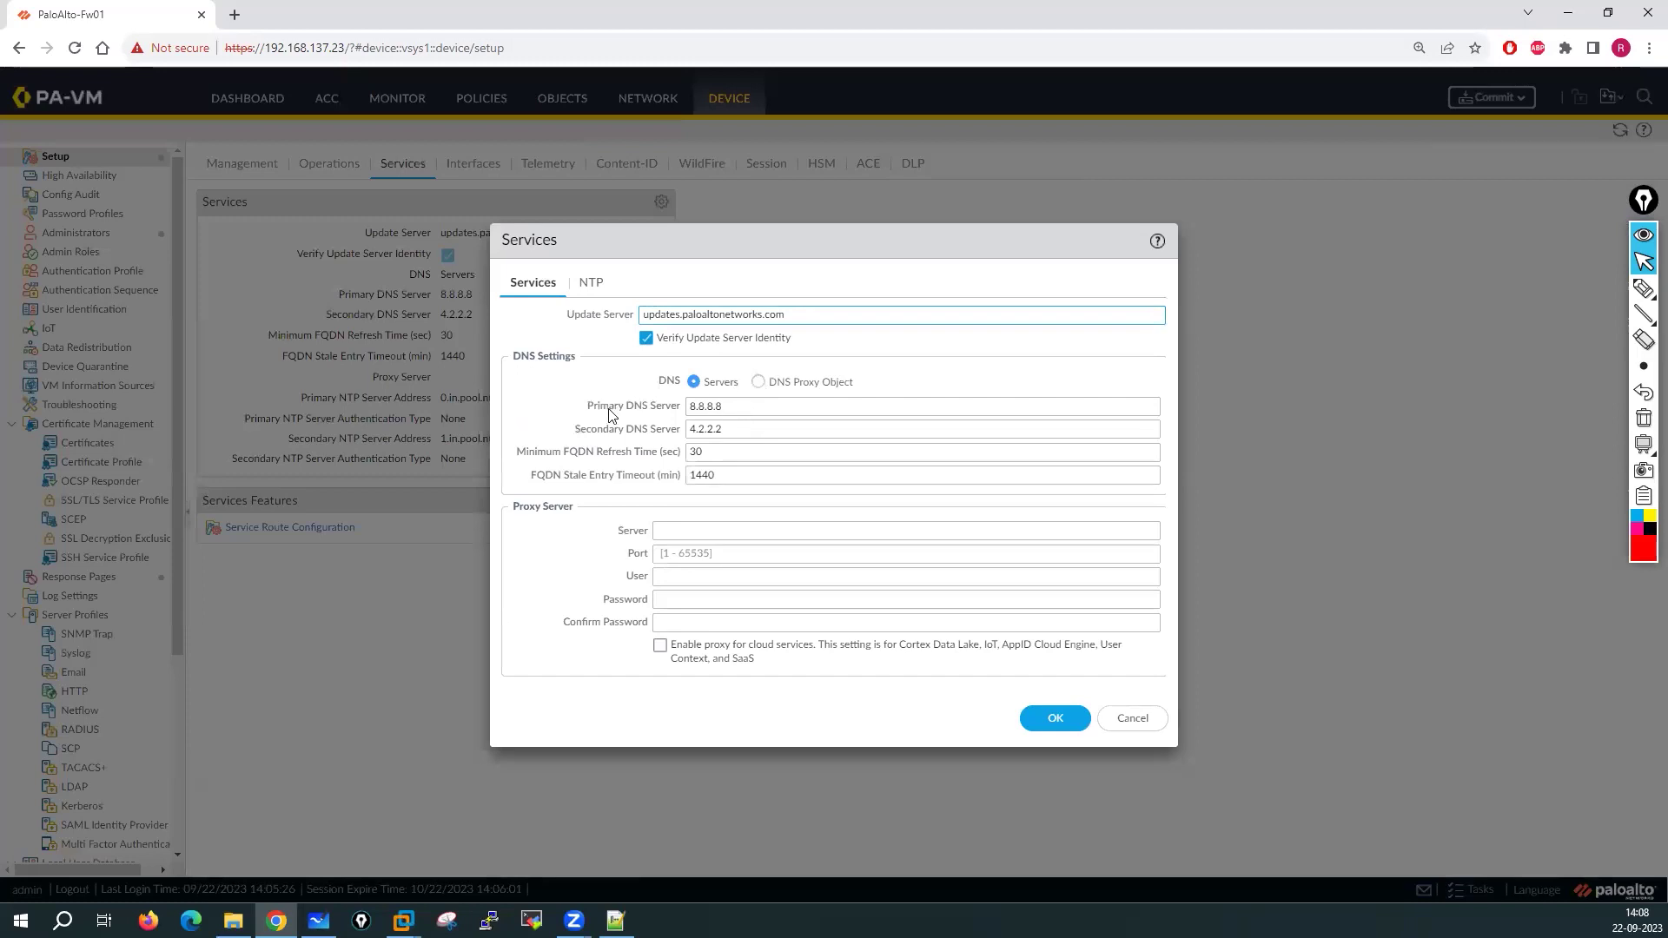
left_click(589, 283)
left_click(1132, 422)
left_click(473, 165)
left_click(224, 215)
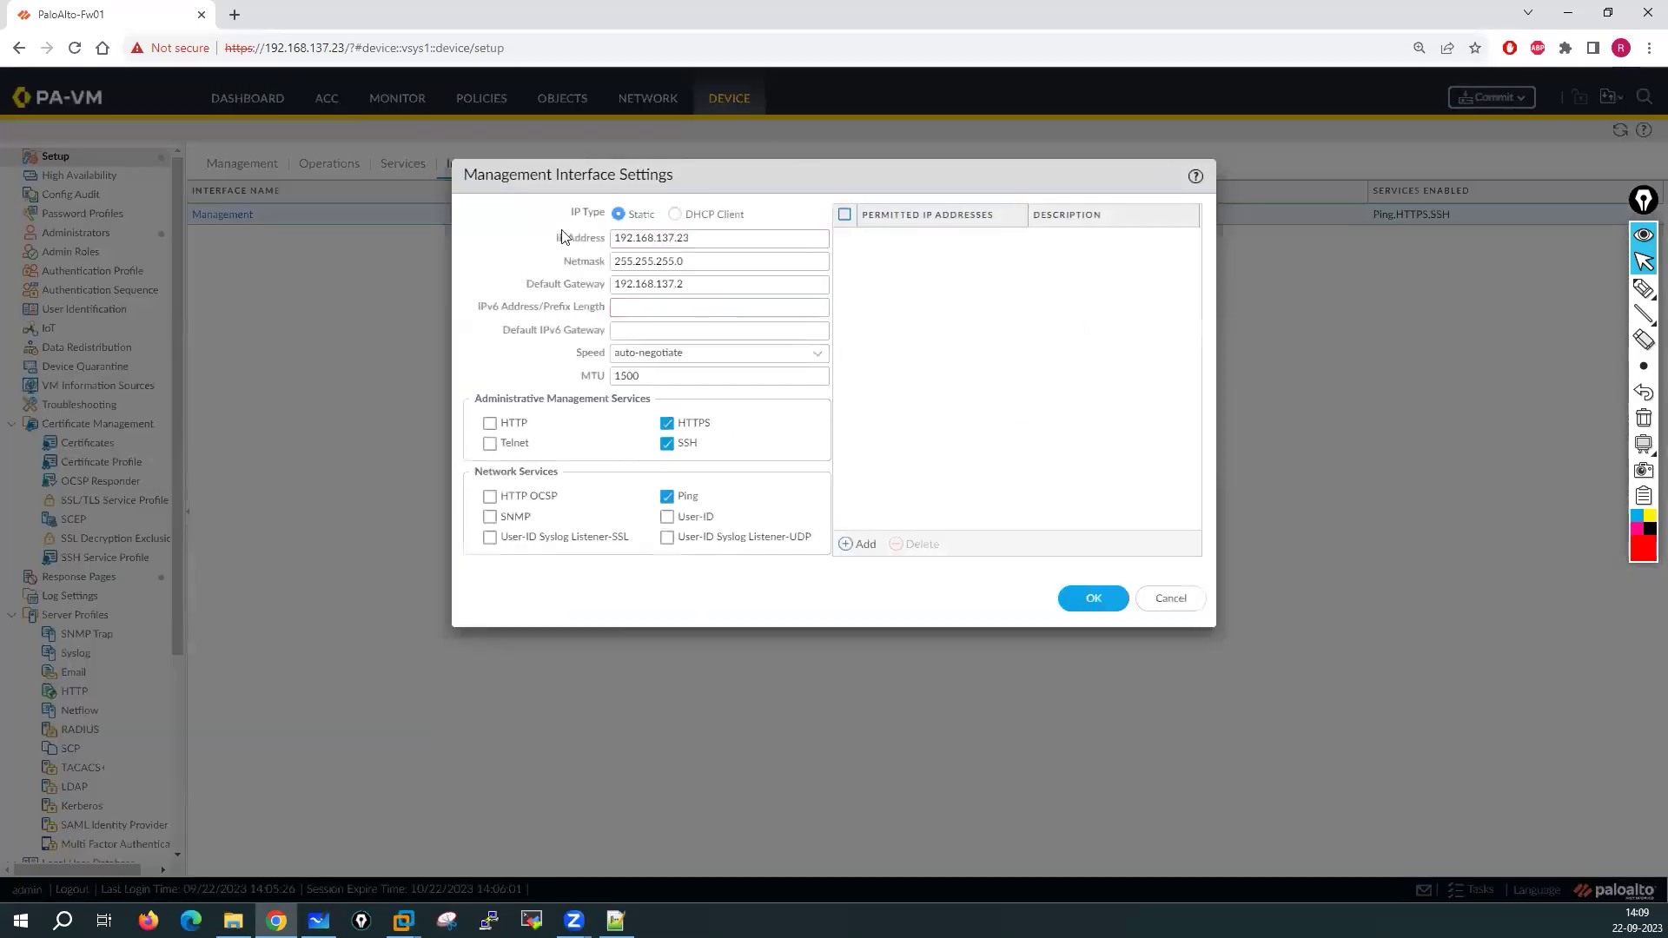
left_click(1177, 597)
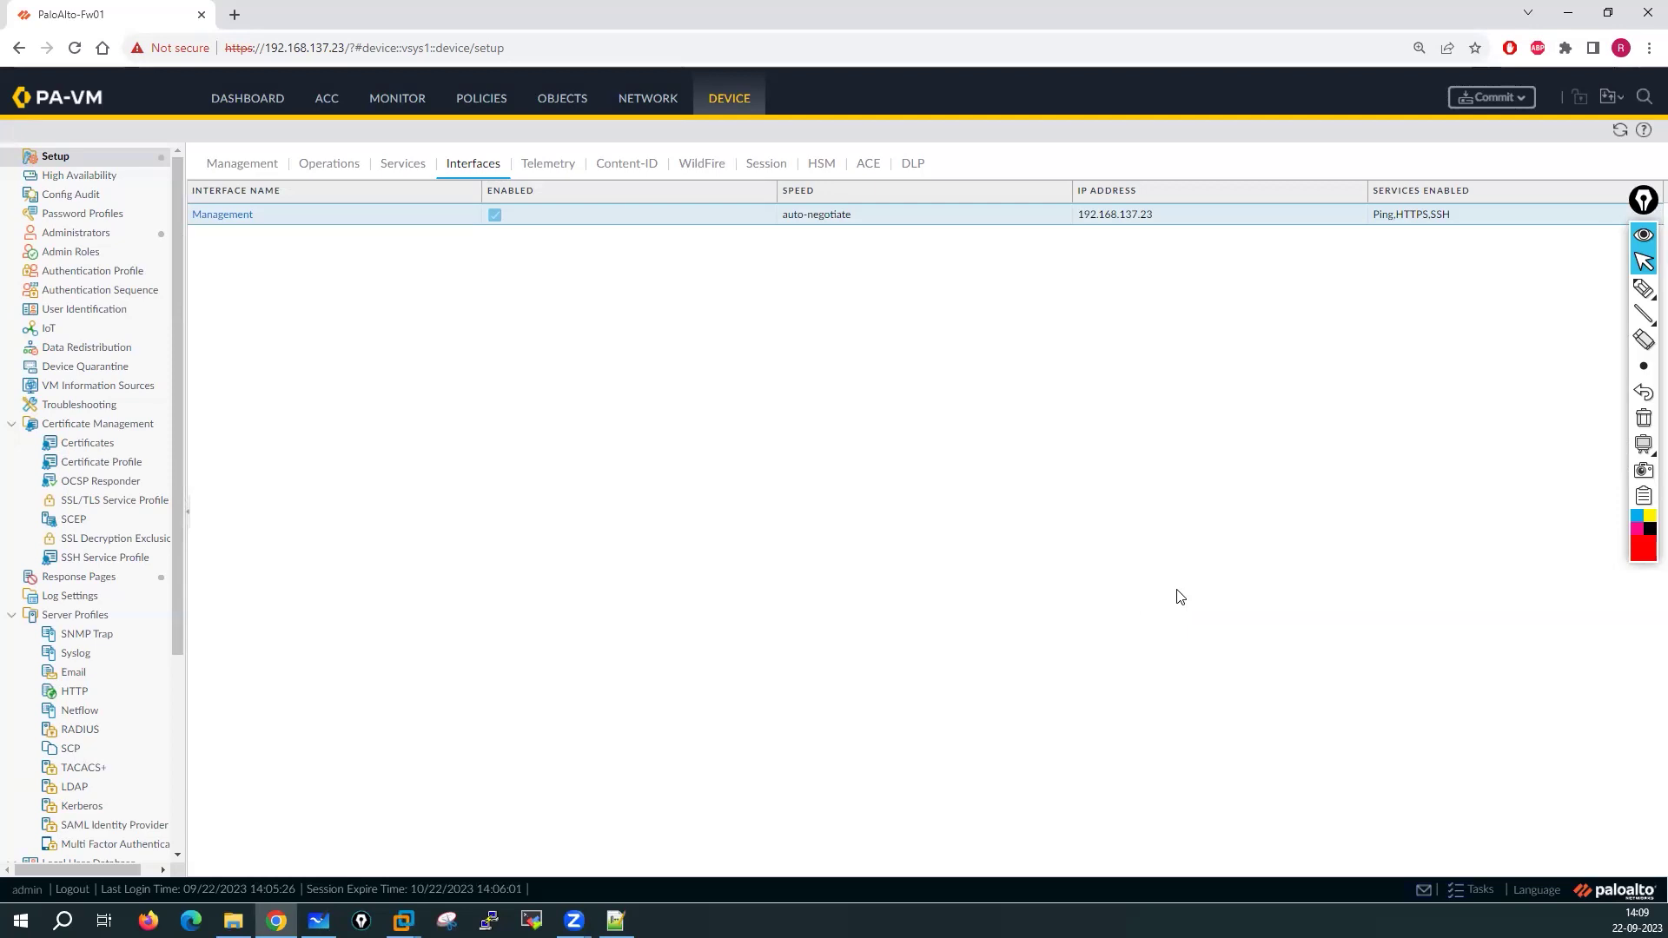
Show ethernet1/1 to ethernet1/9 under NETWORK > Interfaces and snip the Interface column
left_click(648, 99)
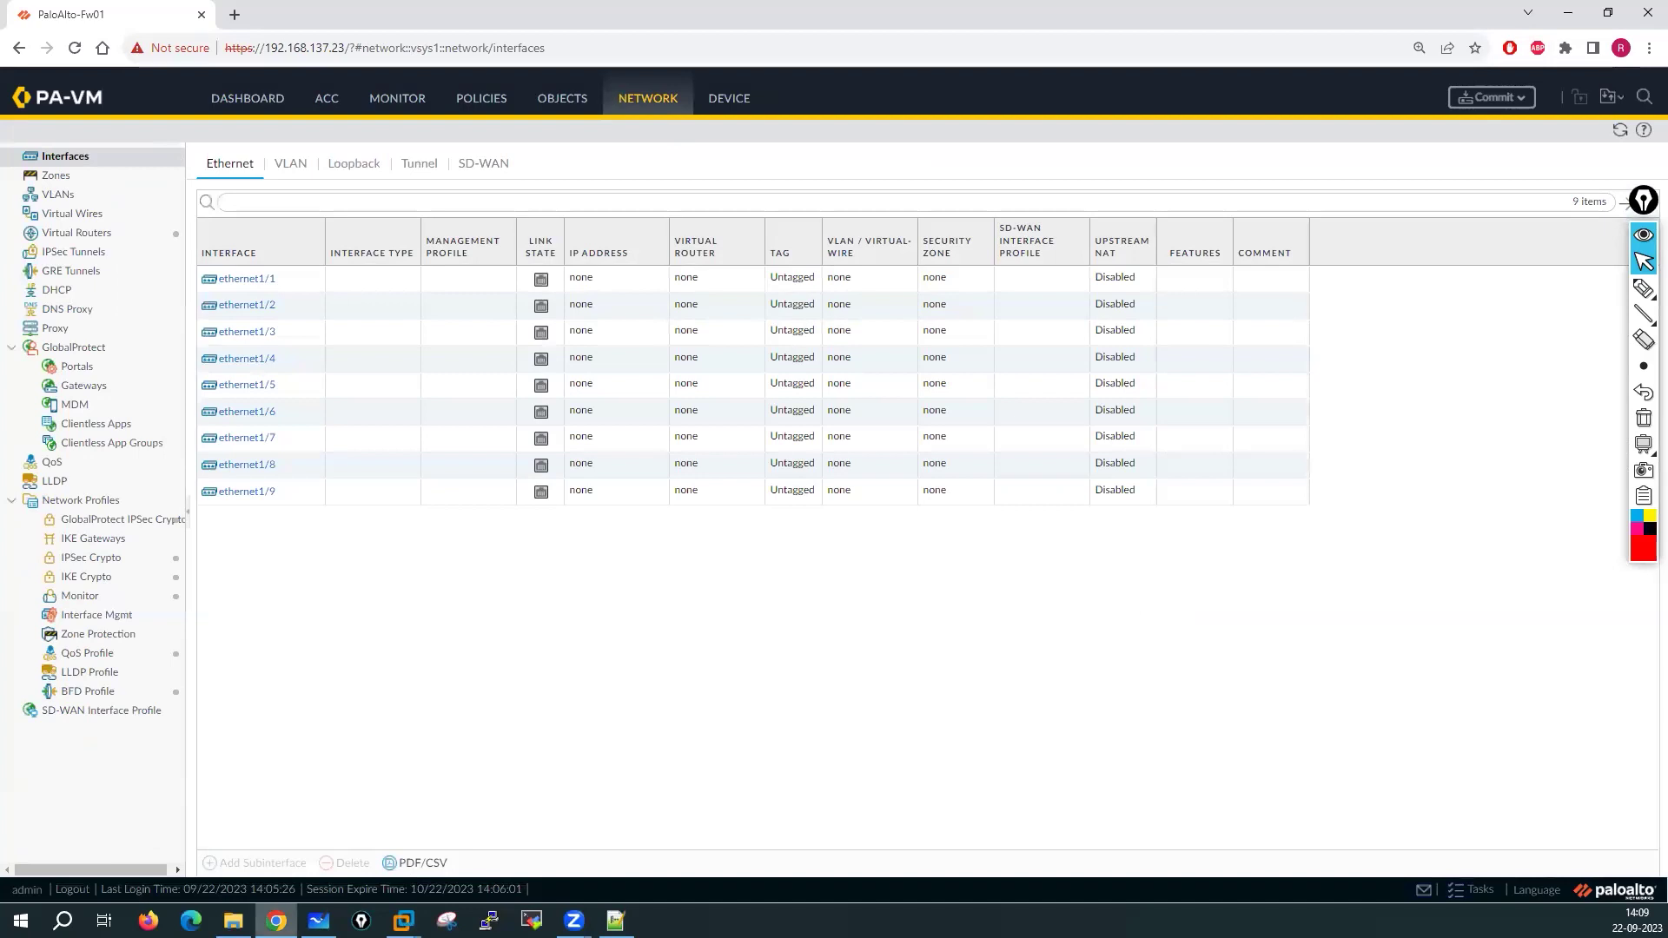
left_click(489, 921)
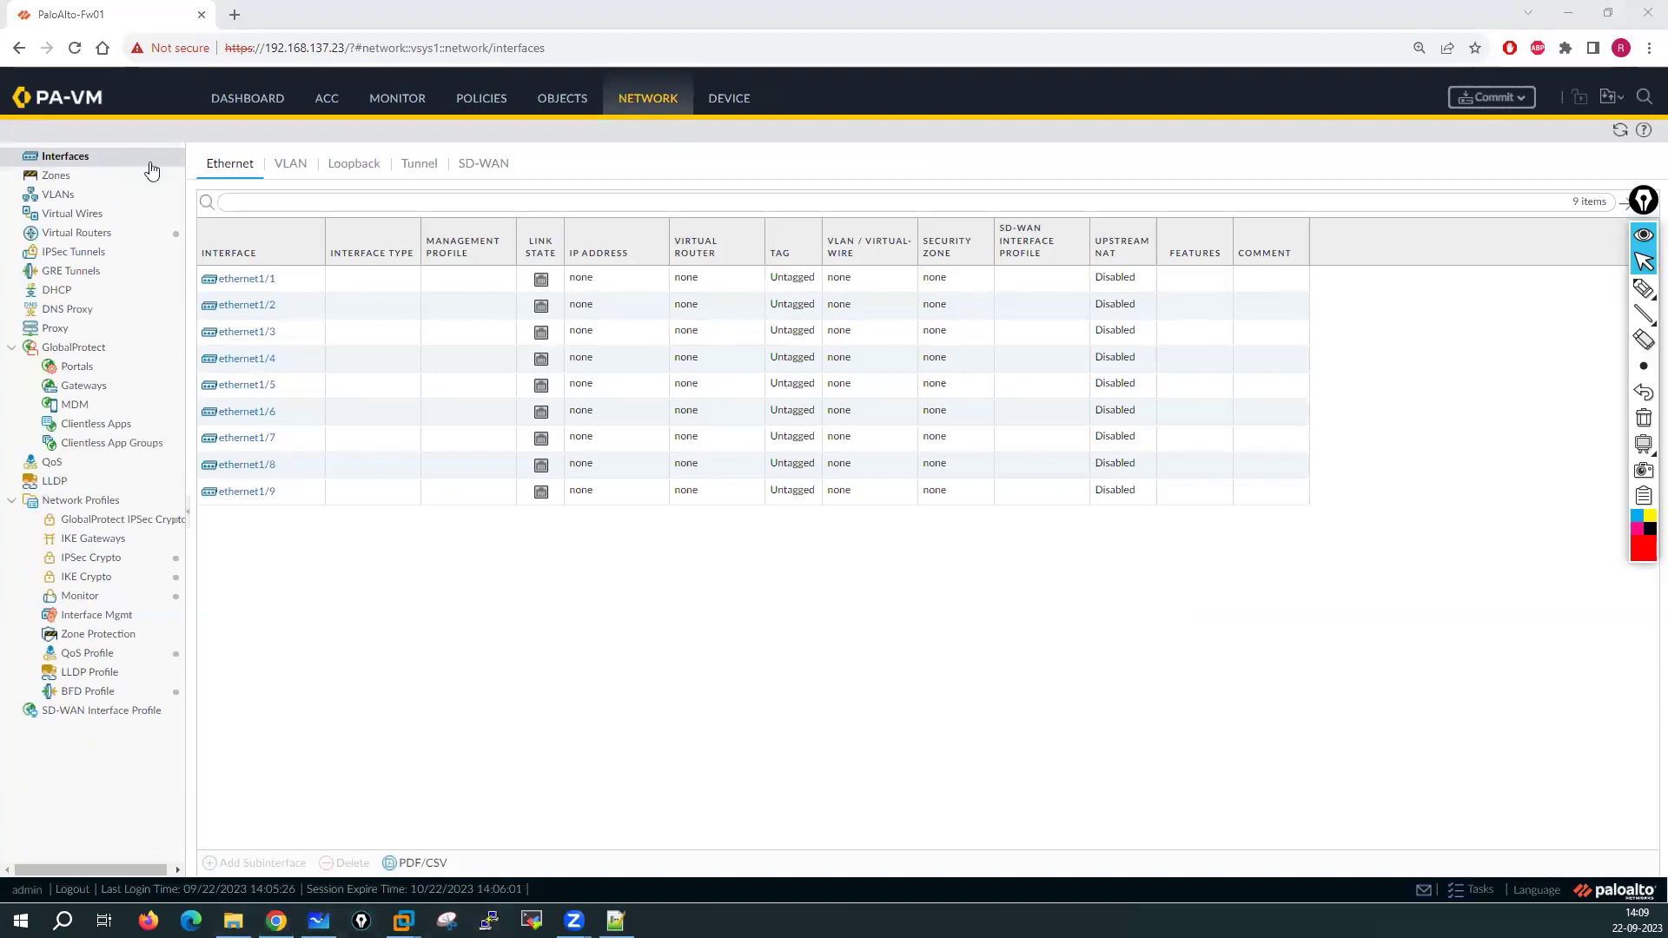
left_click(447, 920)
left_click(1155, 372)
left_click_drag(189, 215, 424, 519)
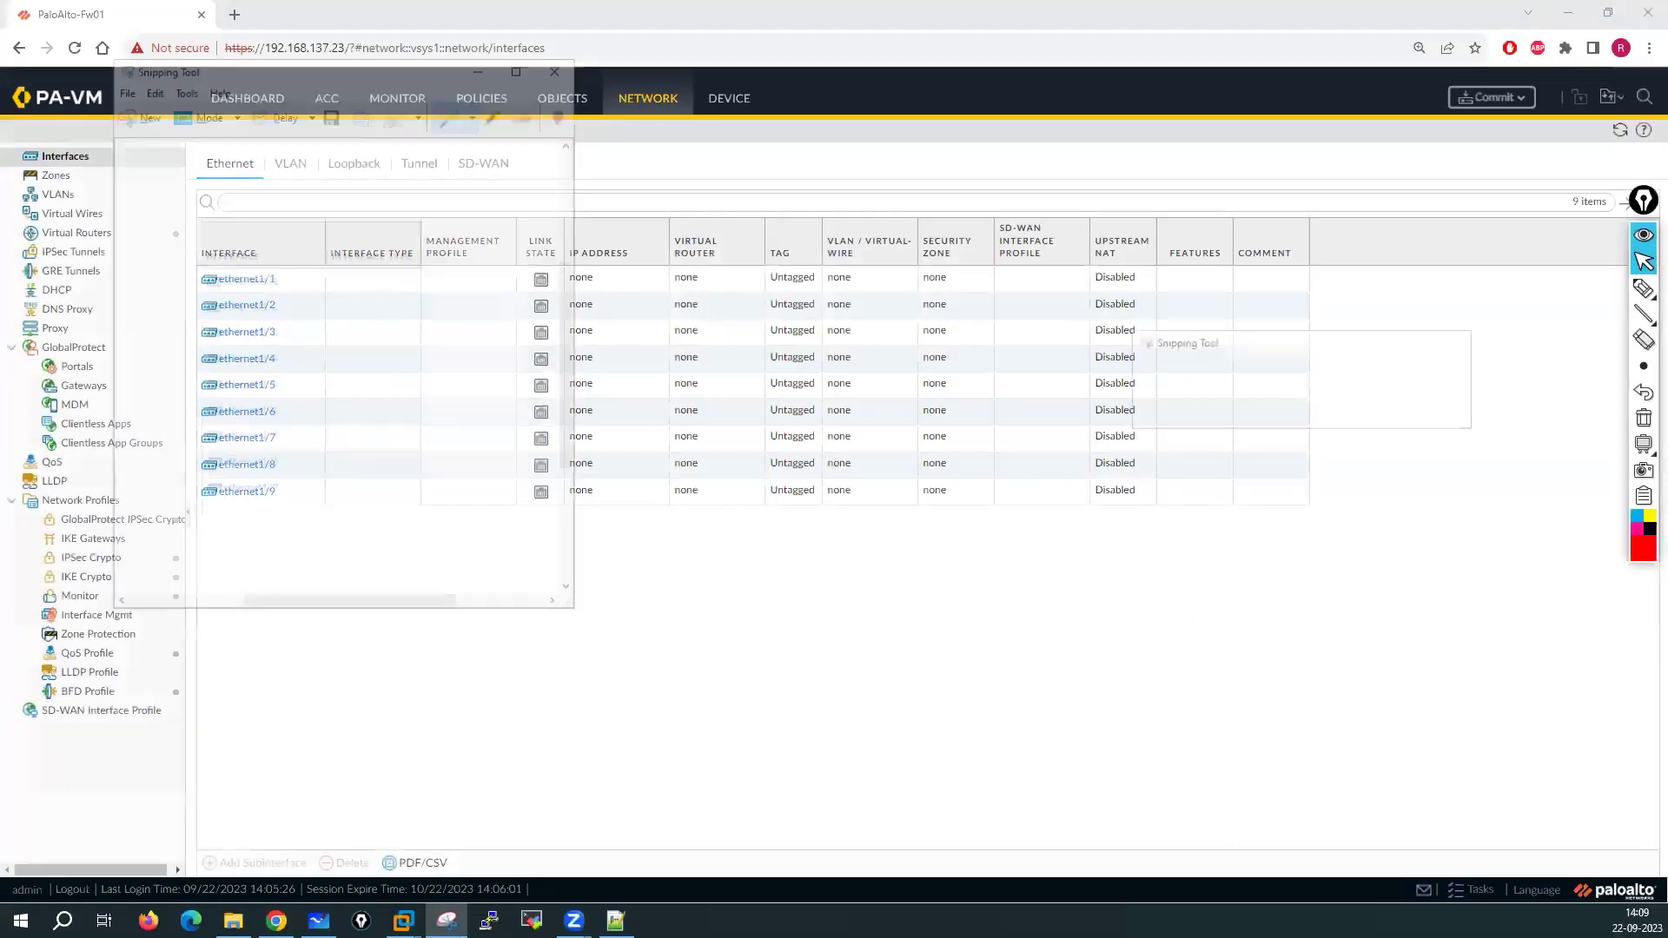
Paste the ethernet1/1–1/9 interface table snip and size it in the board's top-left corner
left_click(319, 920)
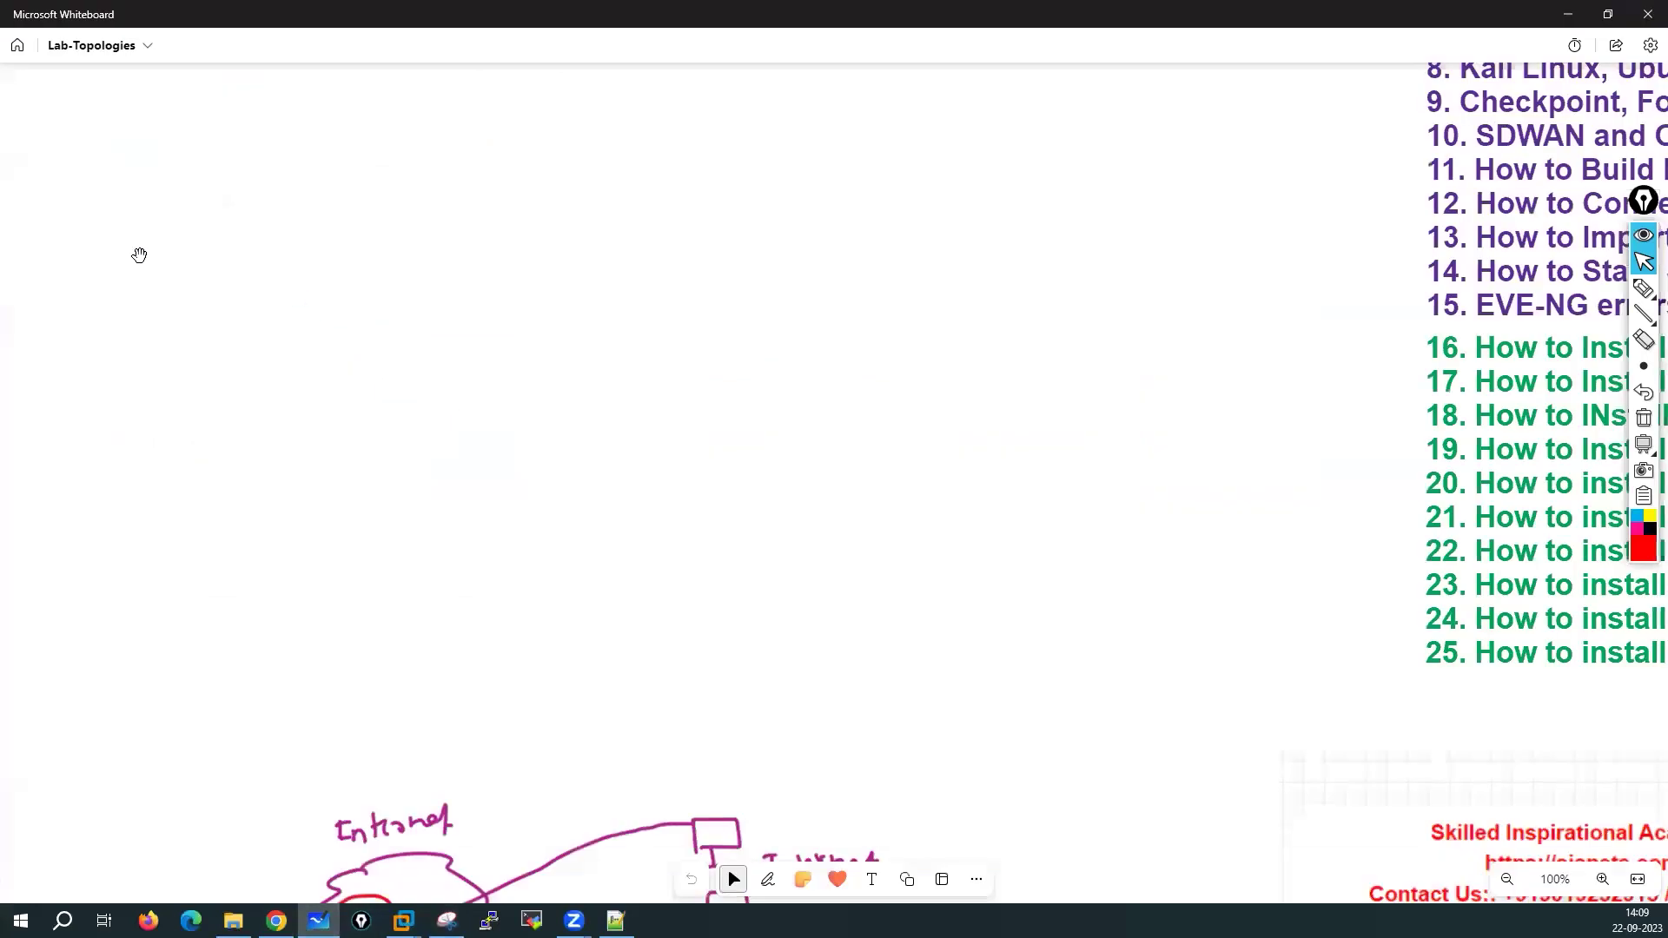
key("ctrl+v")
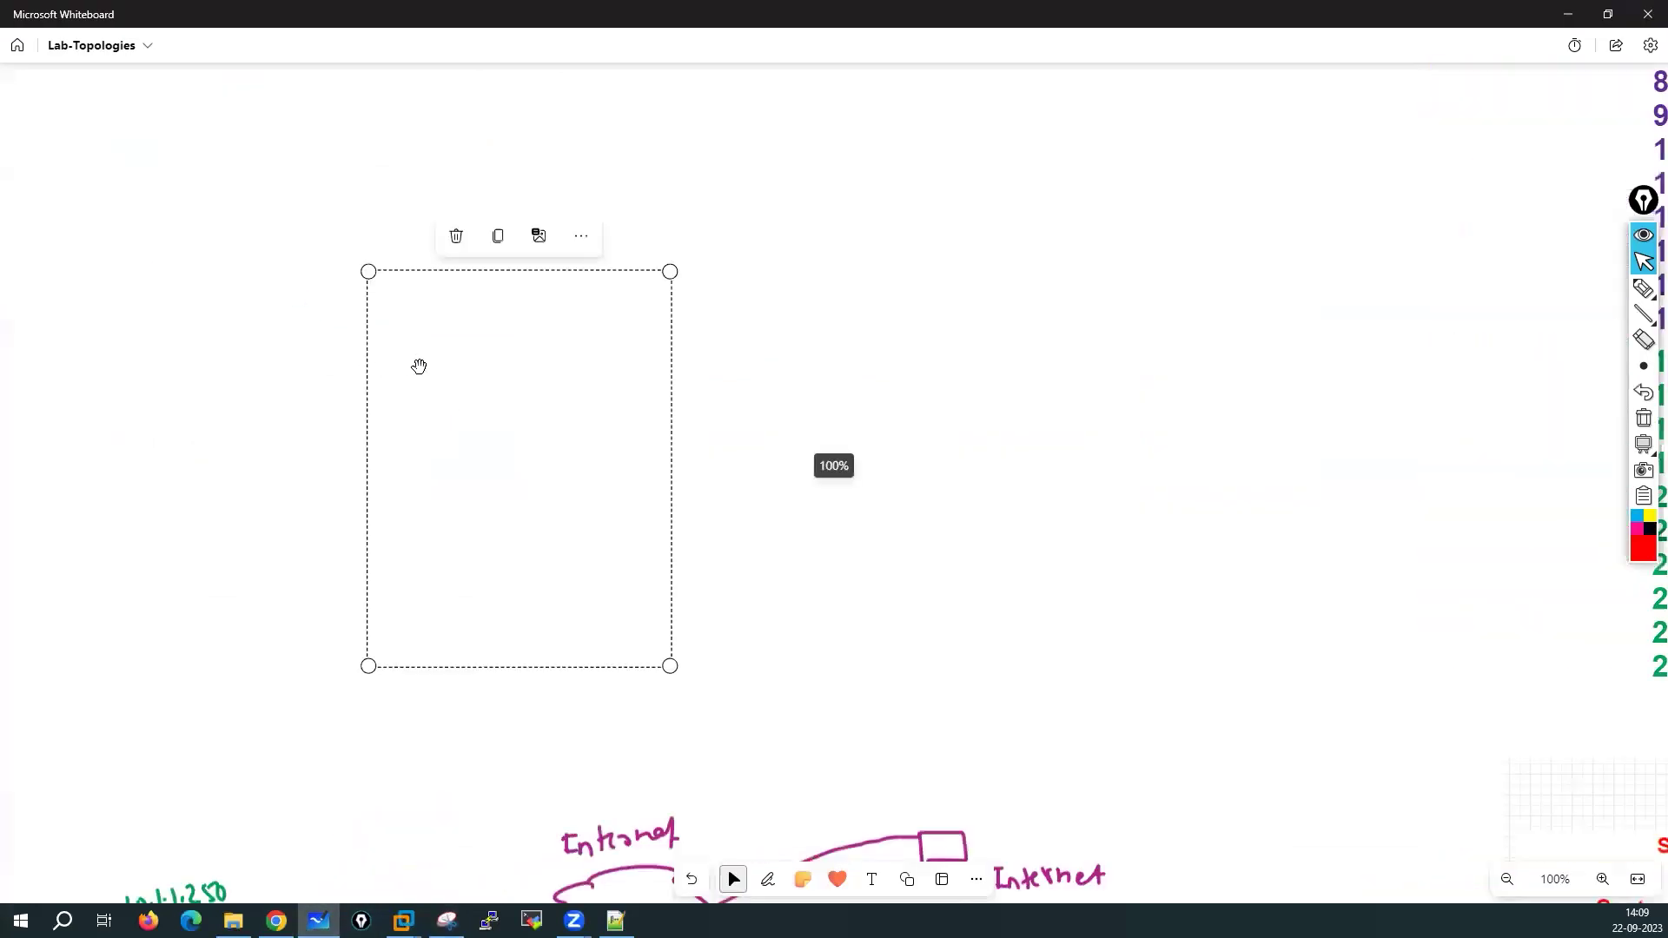
left_click_drag(764, 409, 312, 234)
left_click_drag(528, 510, 695, 718)
left_click_drag(570, 570, 450, 535)
left_click_drag(577, 692, 519, 627)
left_click(870, 570)
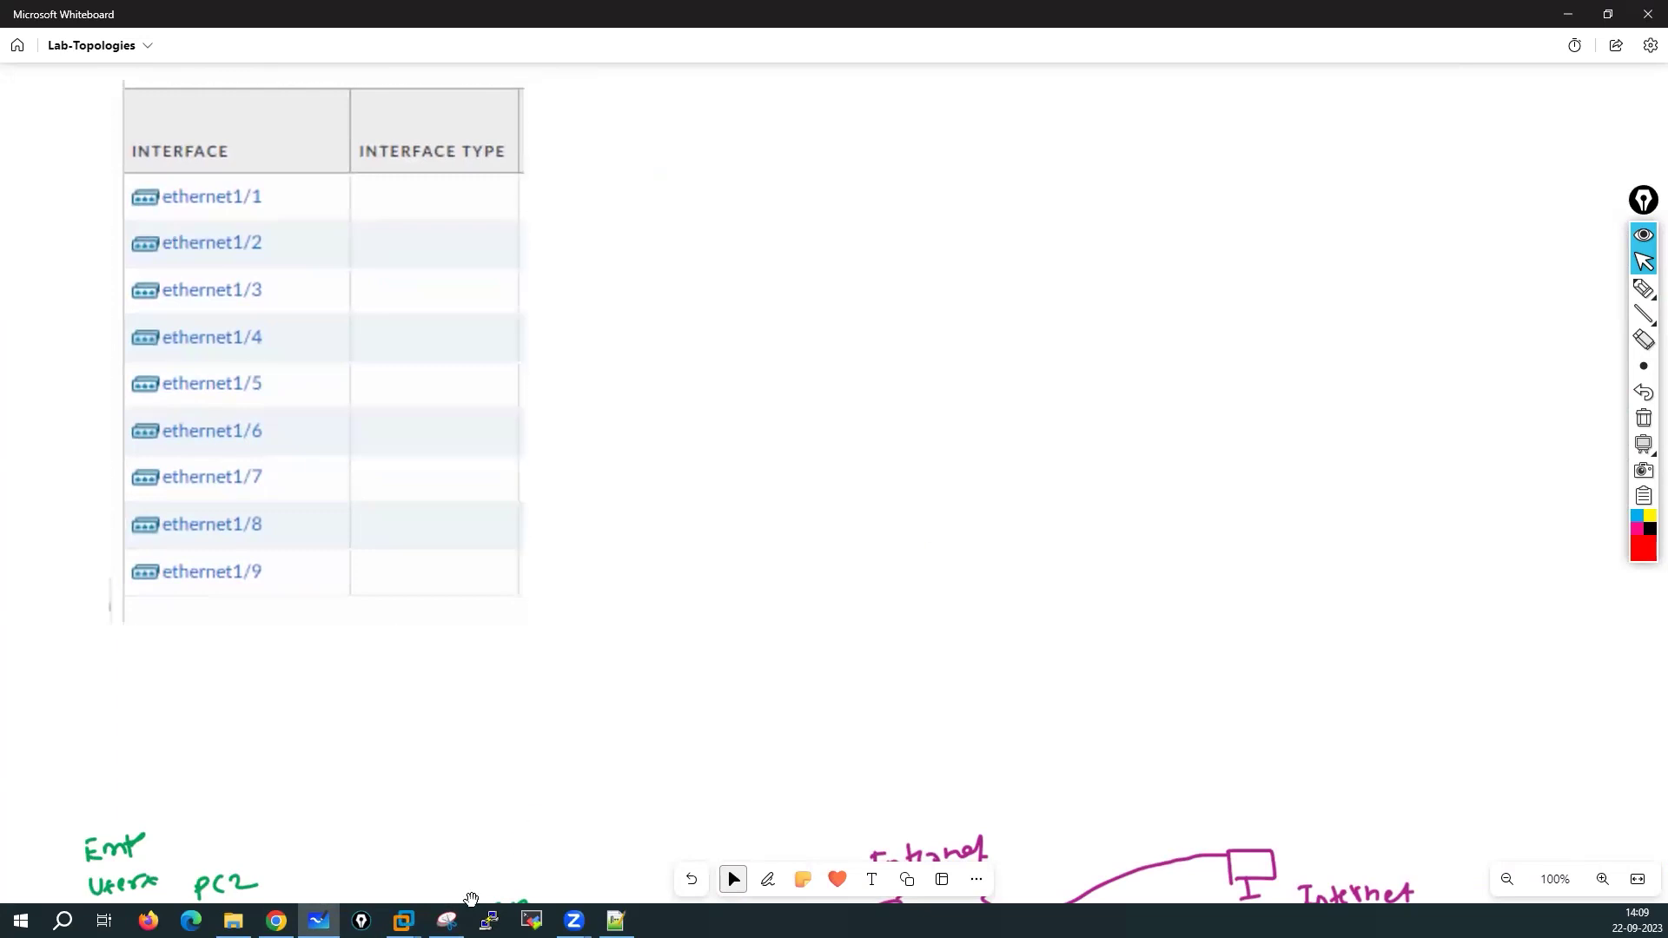
mouse_move(402, 921)
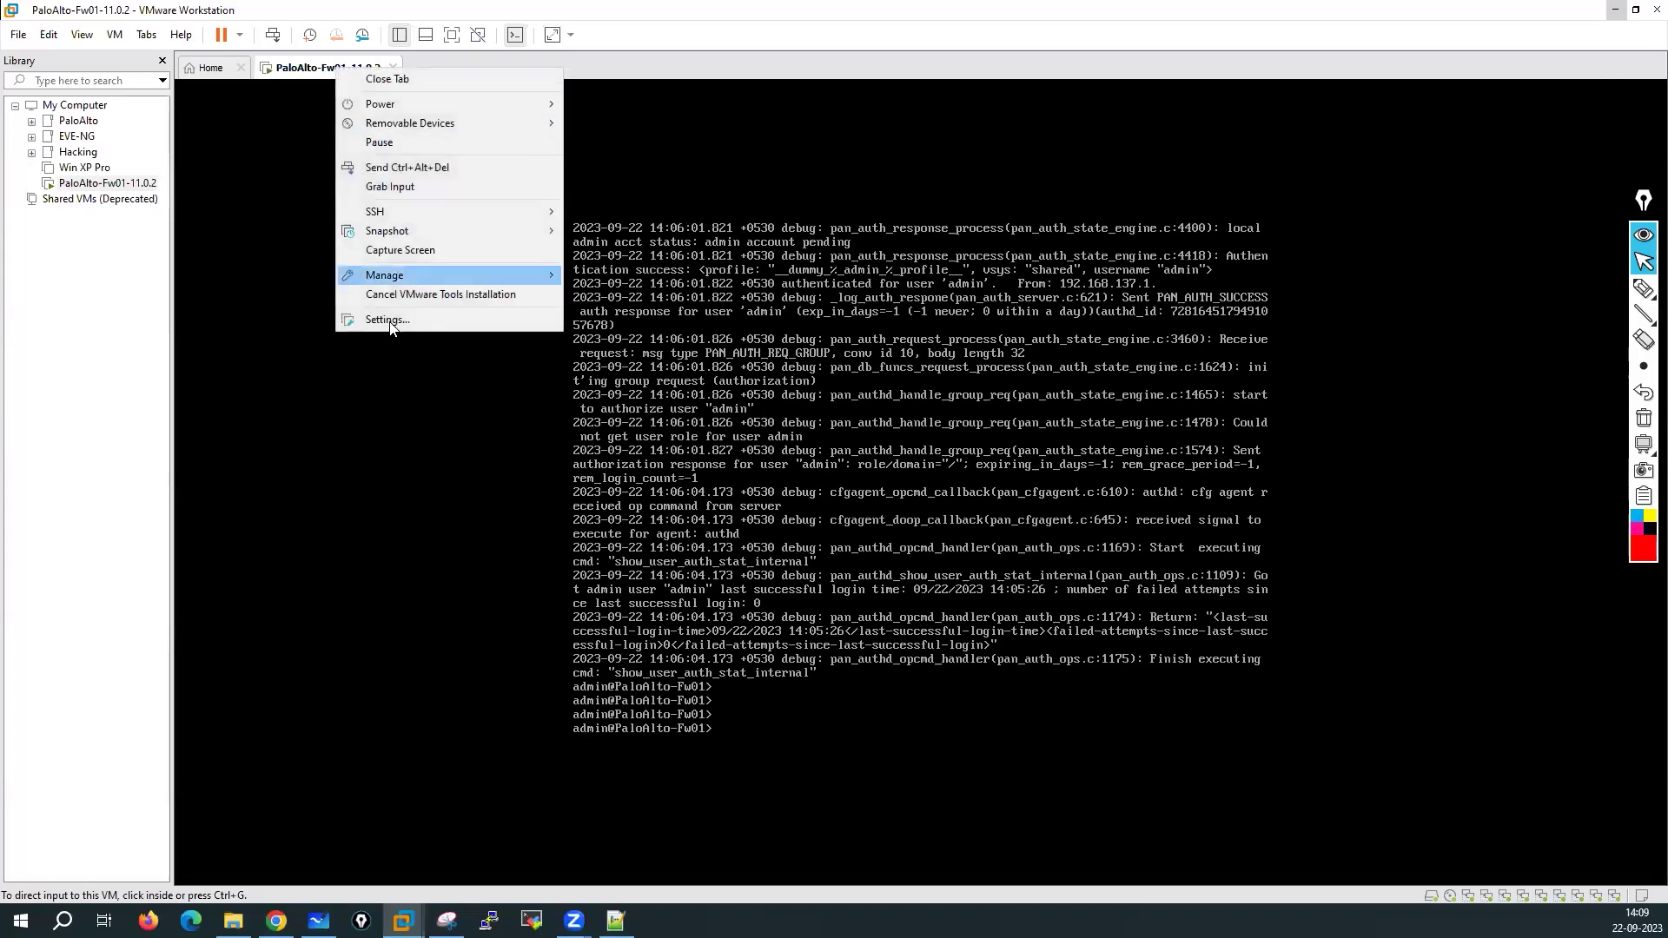
Snip the firewall VM's network adapter list (NAT, Bridged, VMnet1–VMnet6) from its Settings, then close Settings
key("ctrl+d")
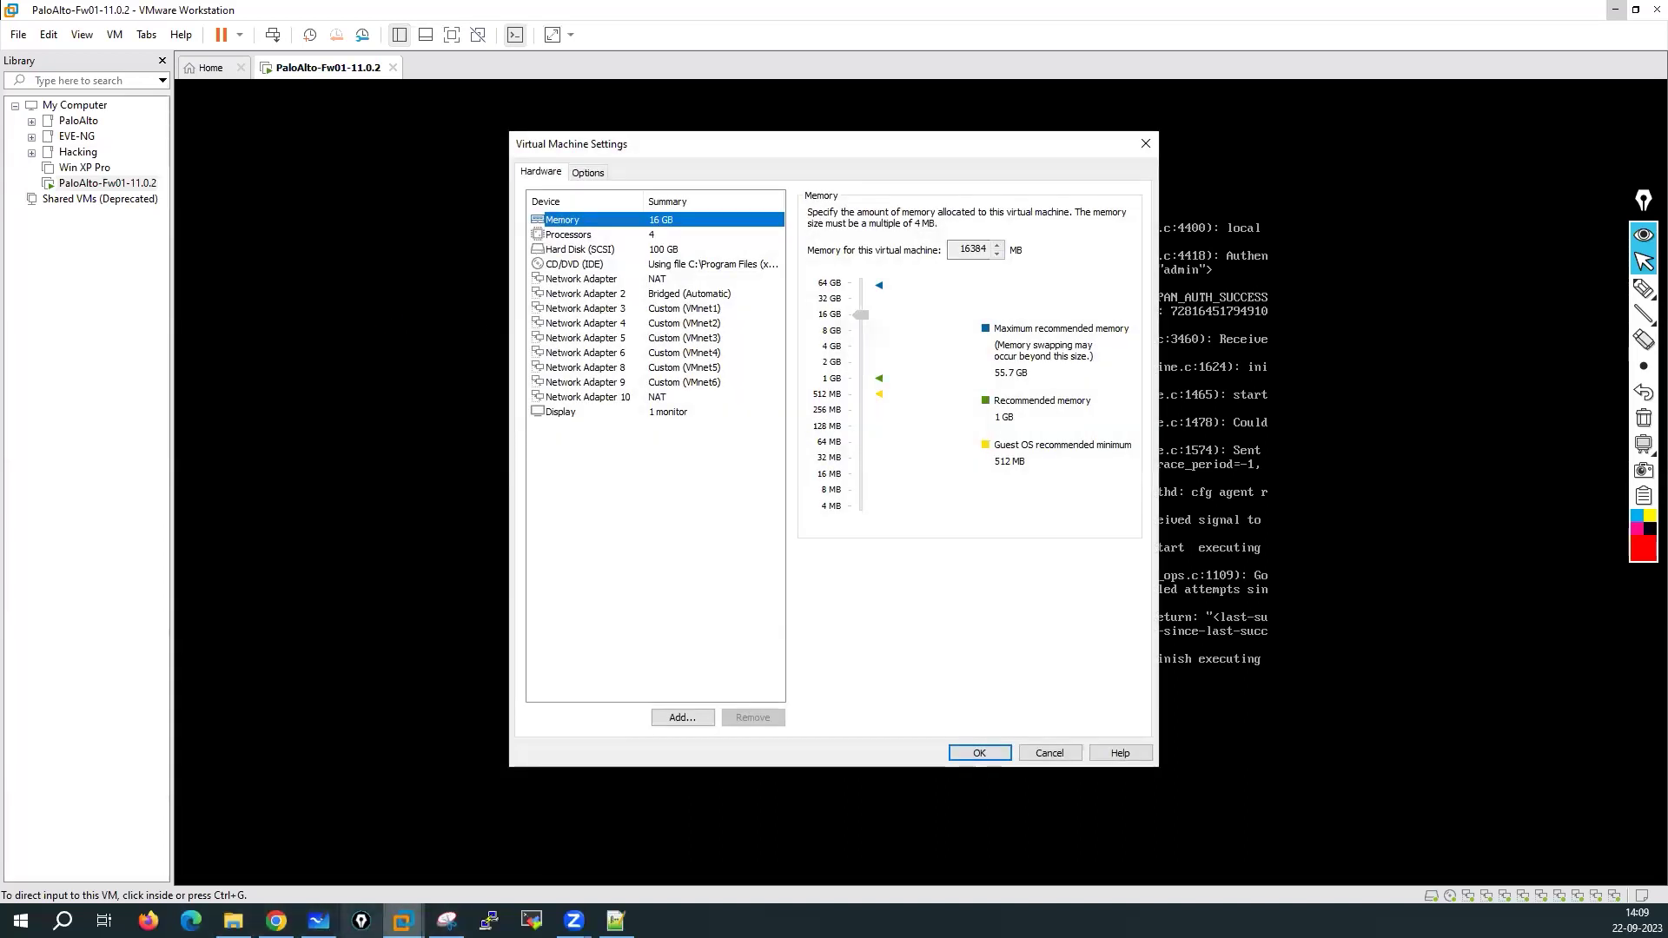
left_click(446, 920)
left_click(137, 110)
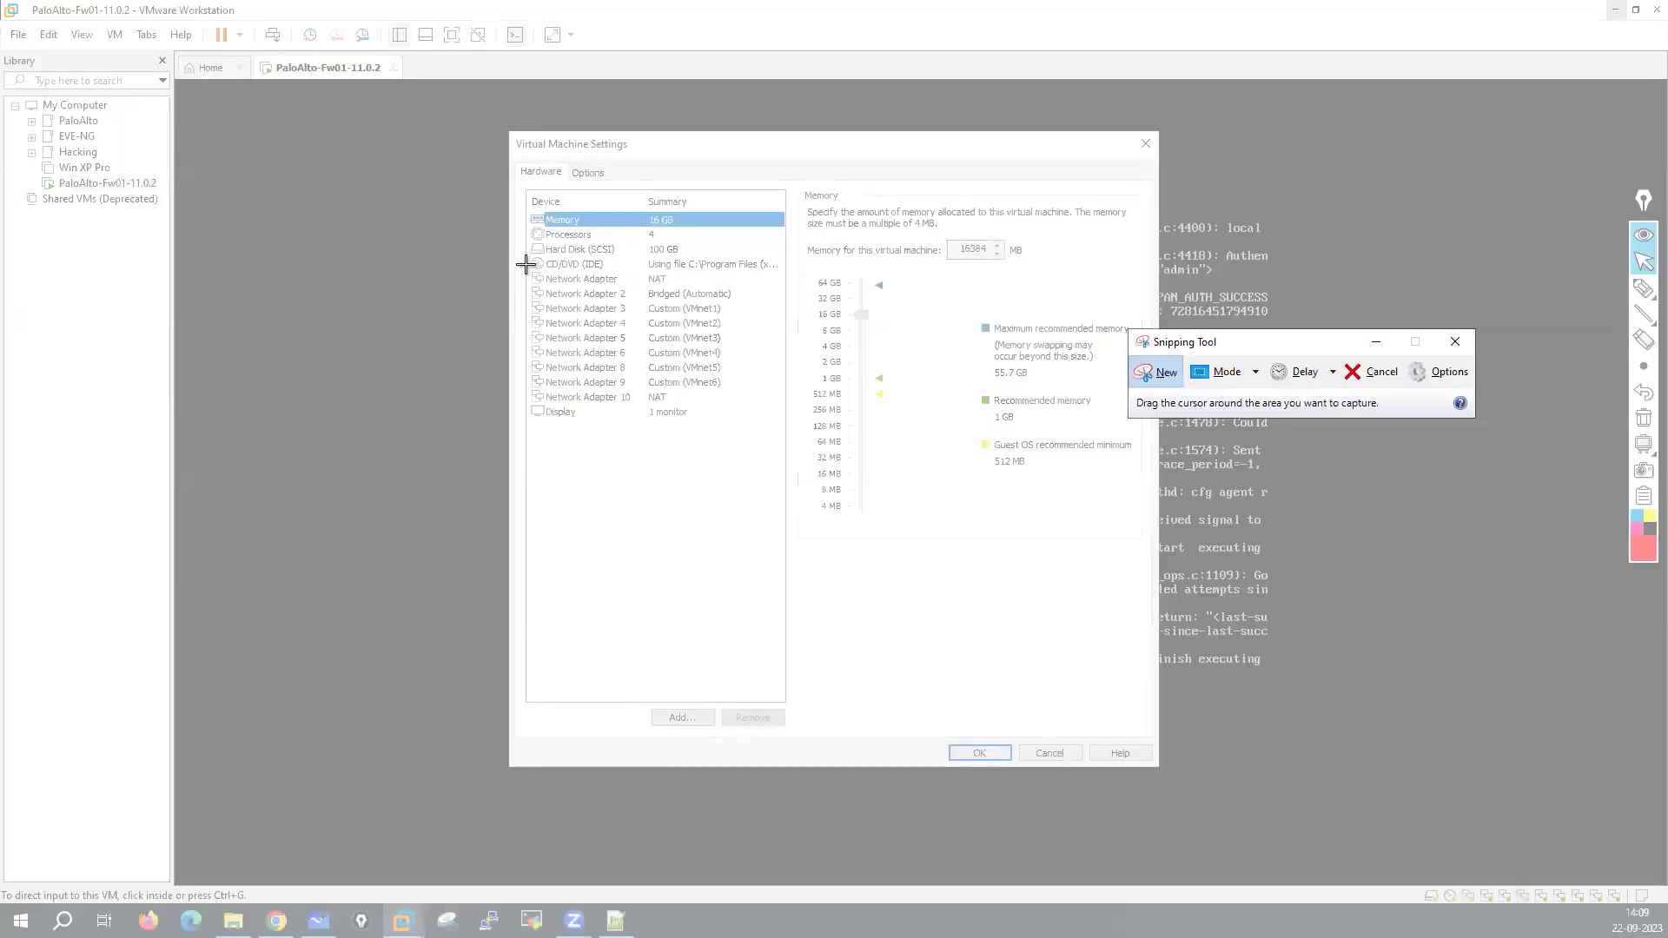
left_click_drag(525, 264, 804, 409)
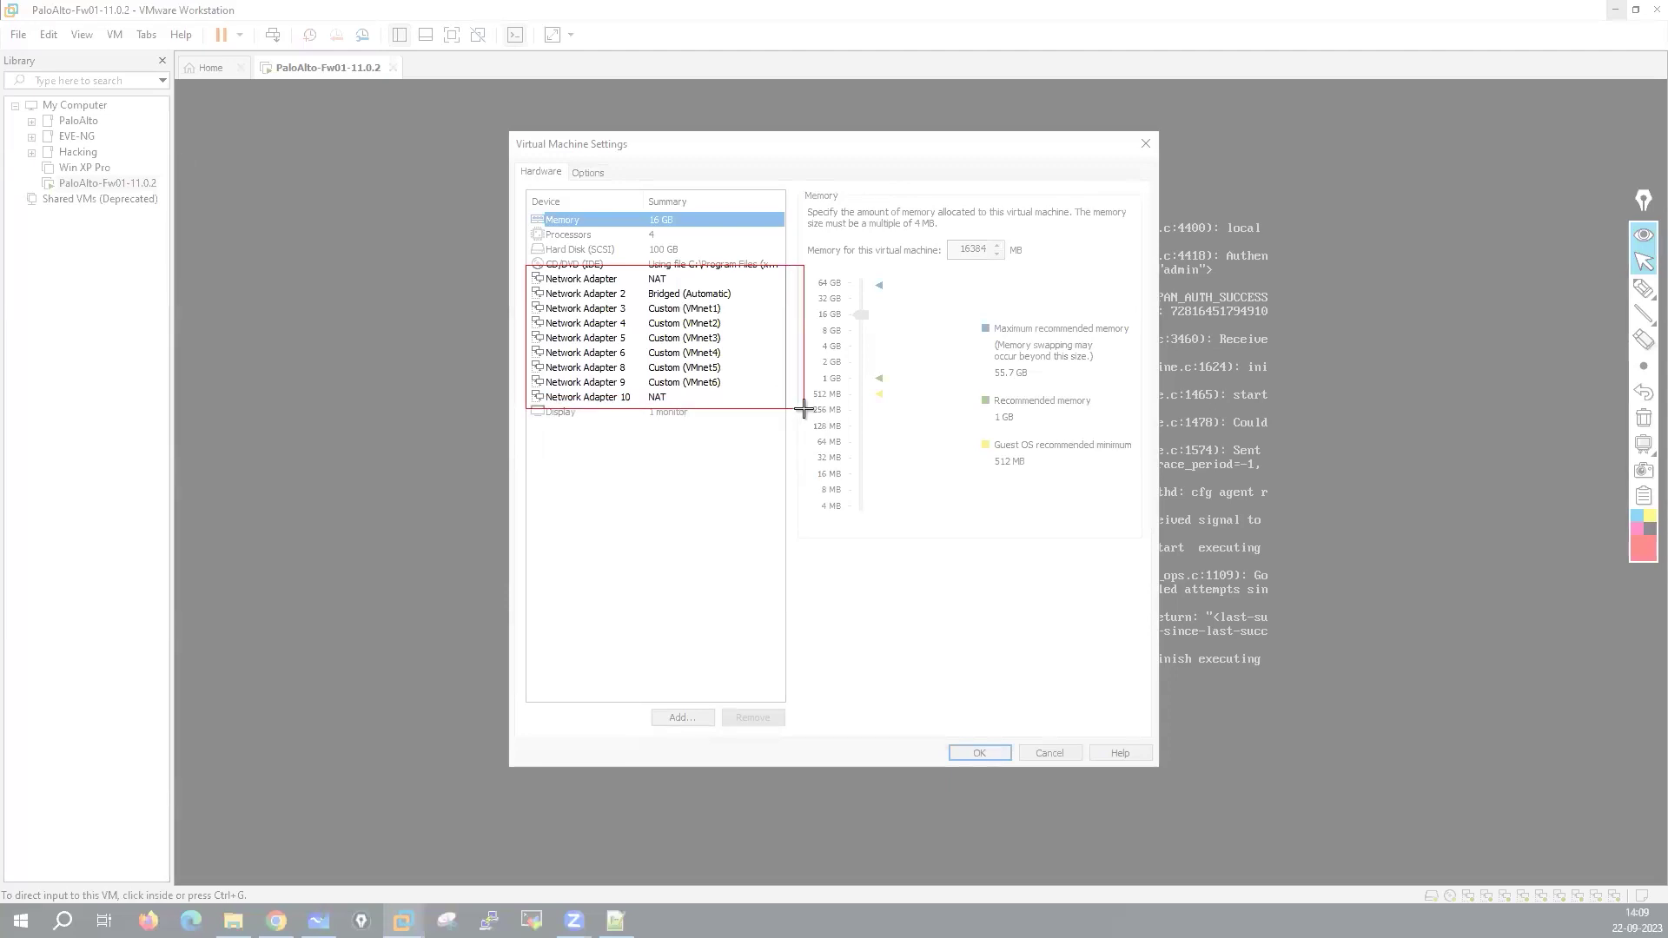
left_click_drag(804, 409, 804, 409)
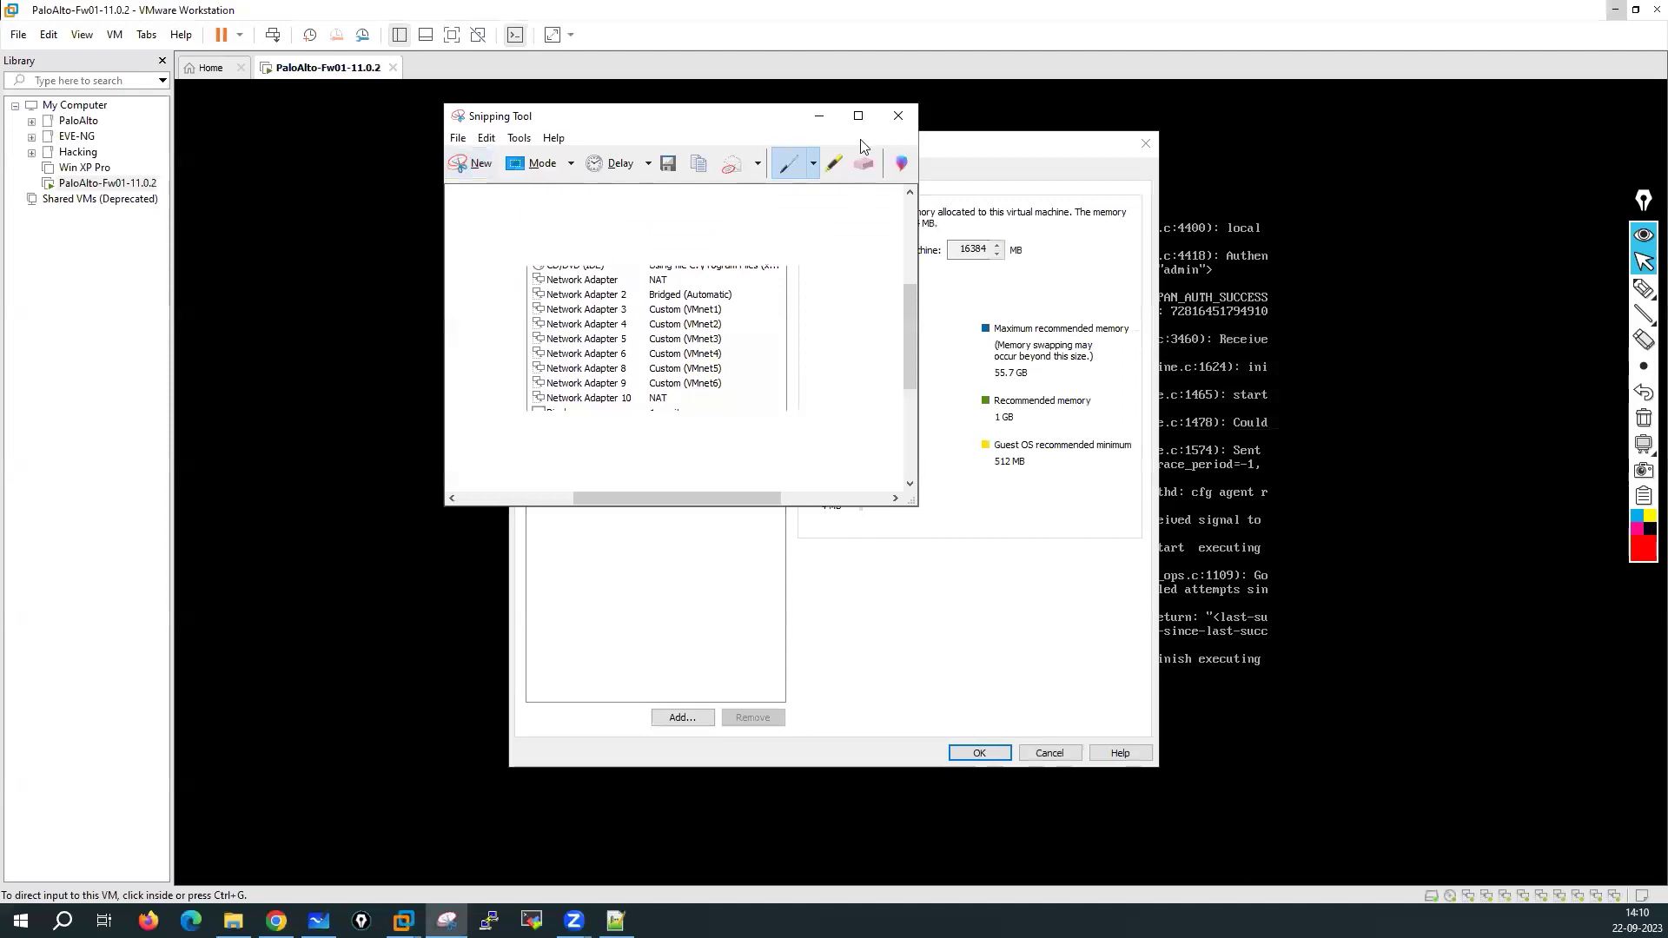
left_click(814, 113)
left_click(1049, 752)
left_click(1611, 12)
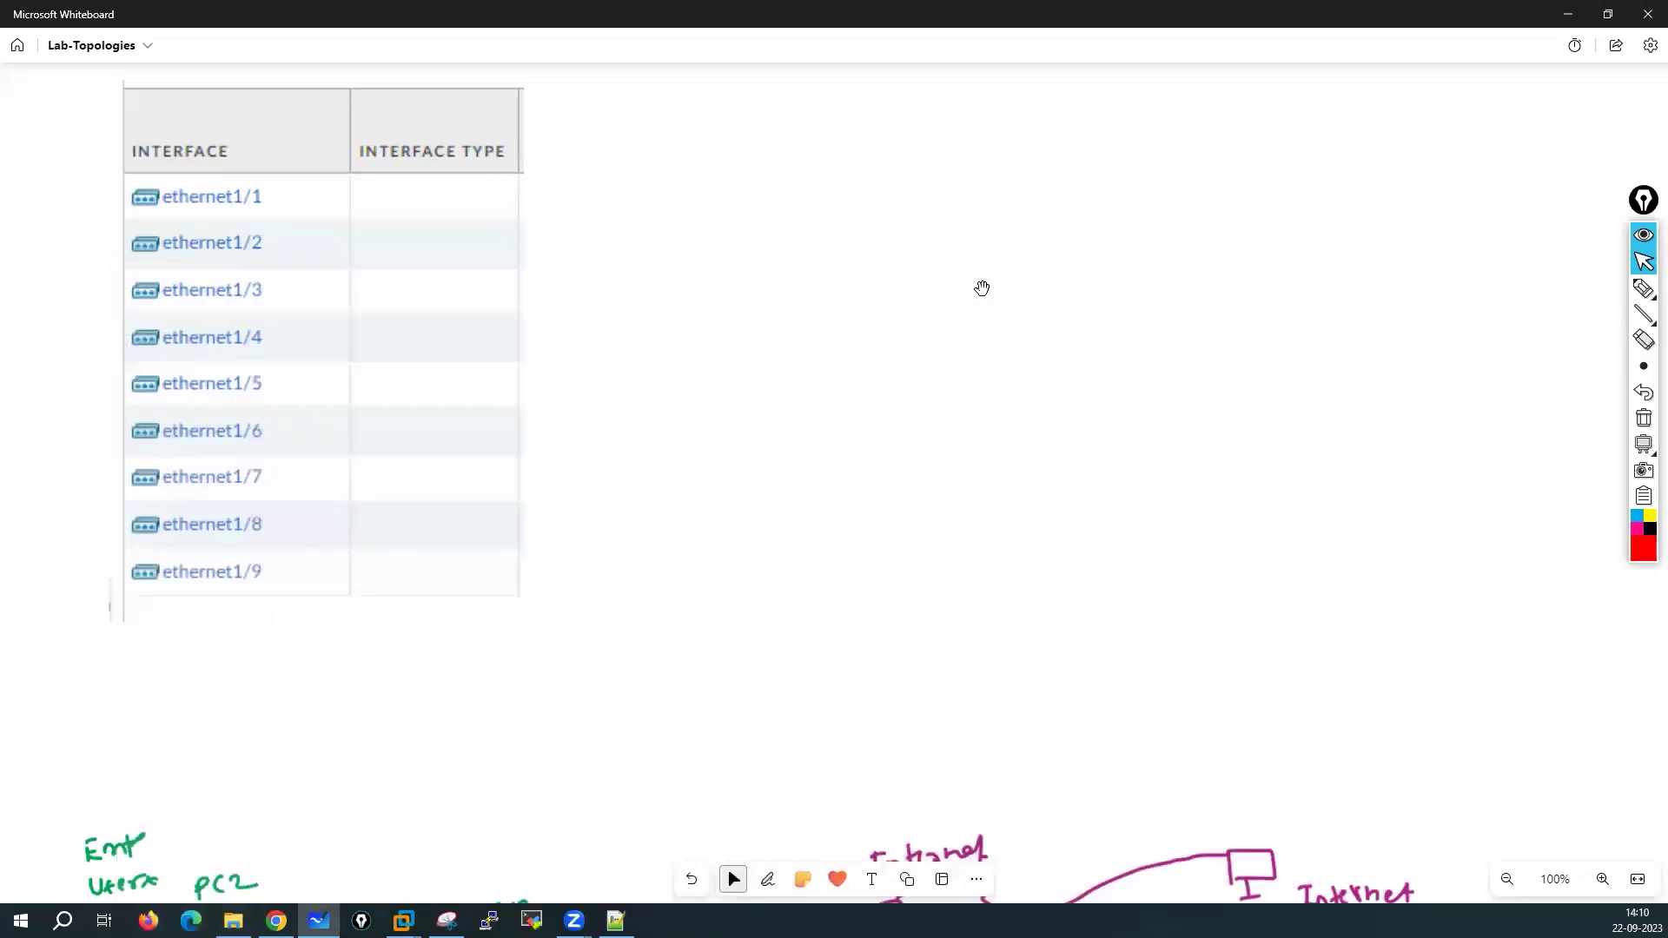
Paste the network adapter snip near the top left and place the interface table beside it
key("ctrl+v")
left_click_drag(1572, 282, 1452, 281)
left_click_drag(1178, 297, 832, 140)
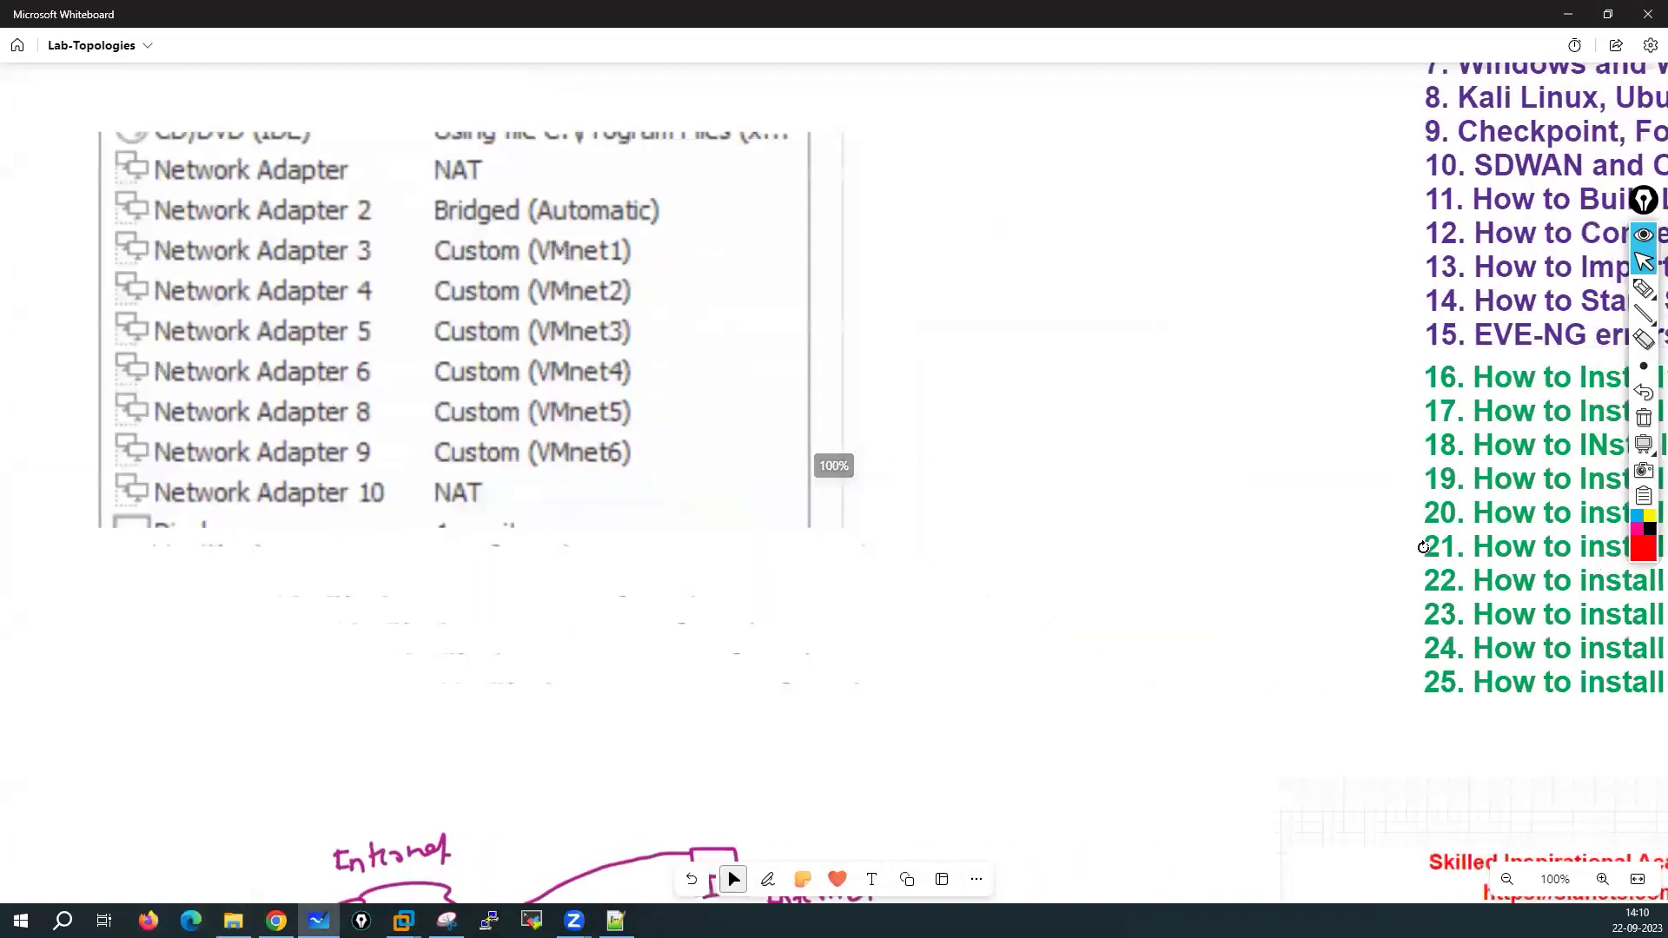
scroll(1646, 694, "left", 10)
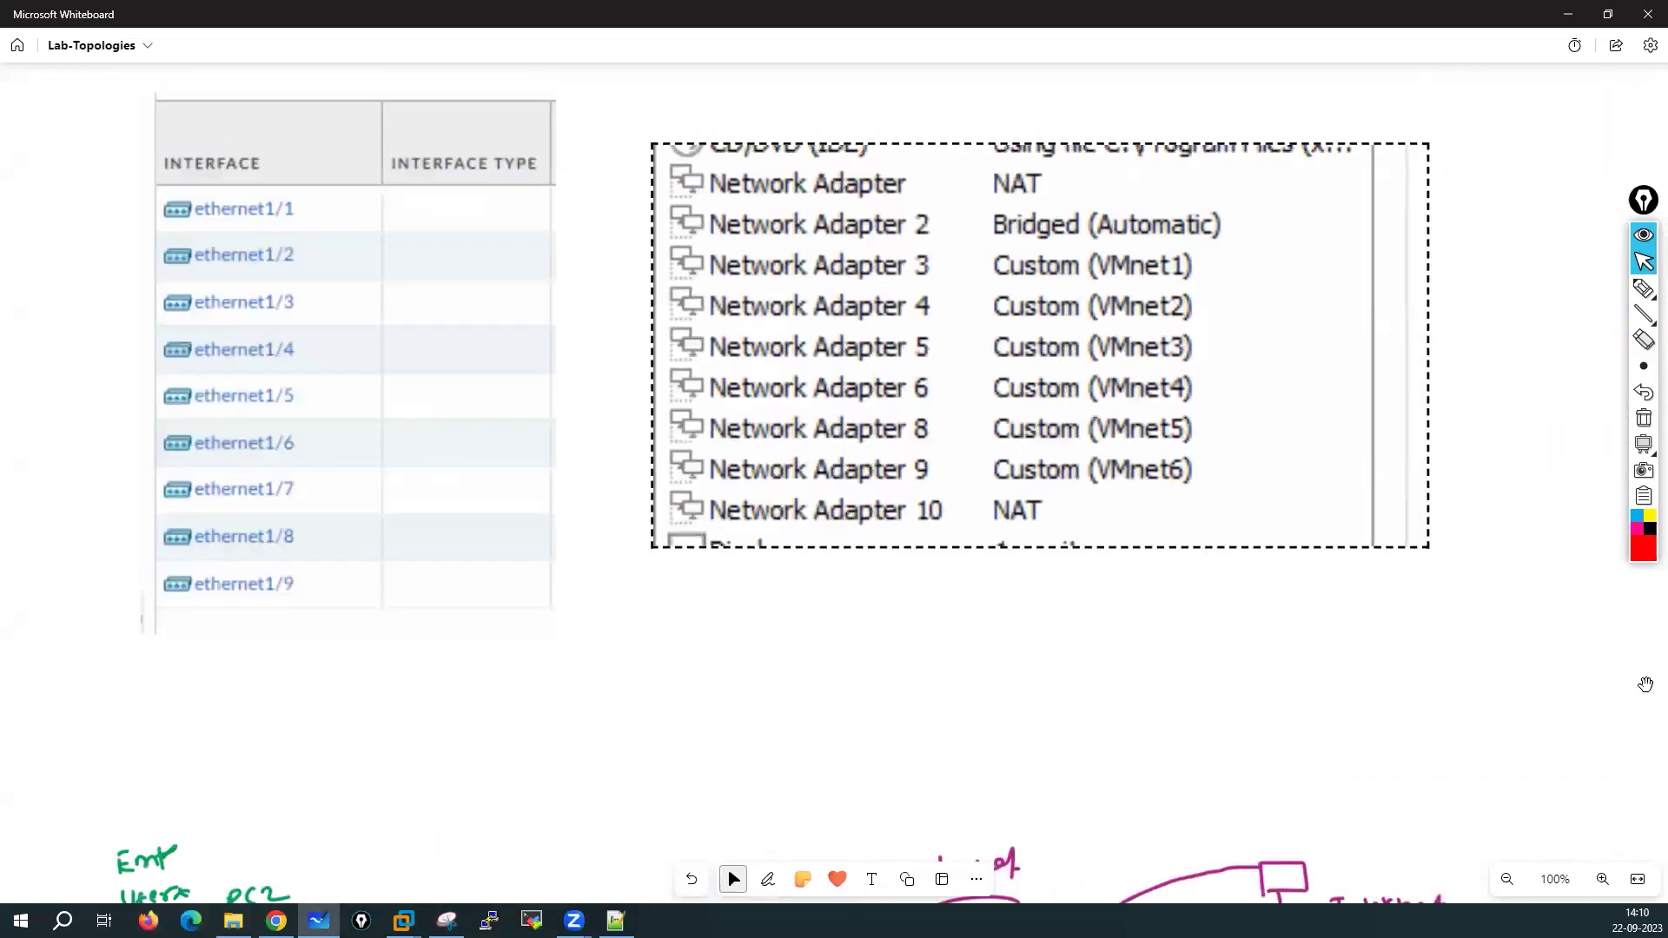
left_click_drag(385, 181, 1014, 544)
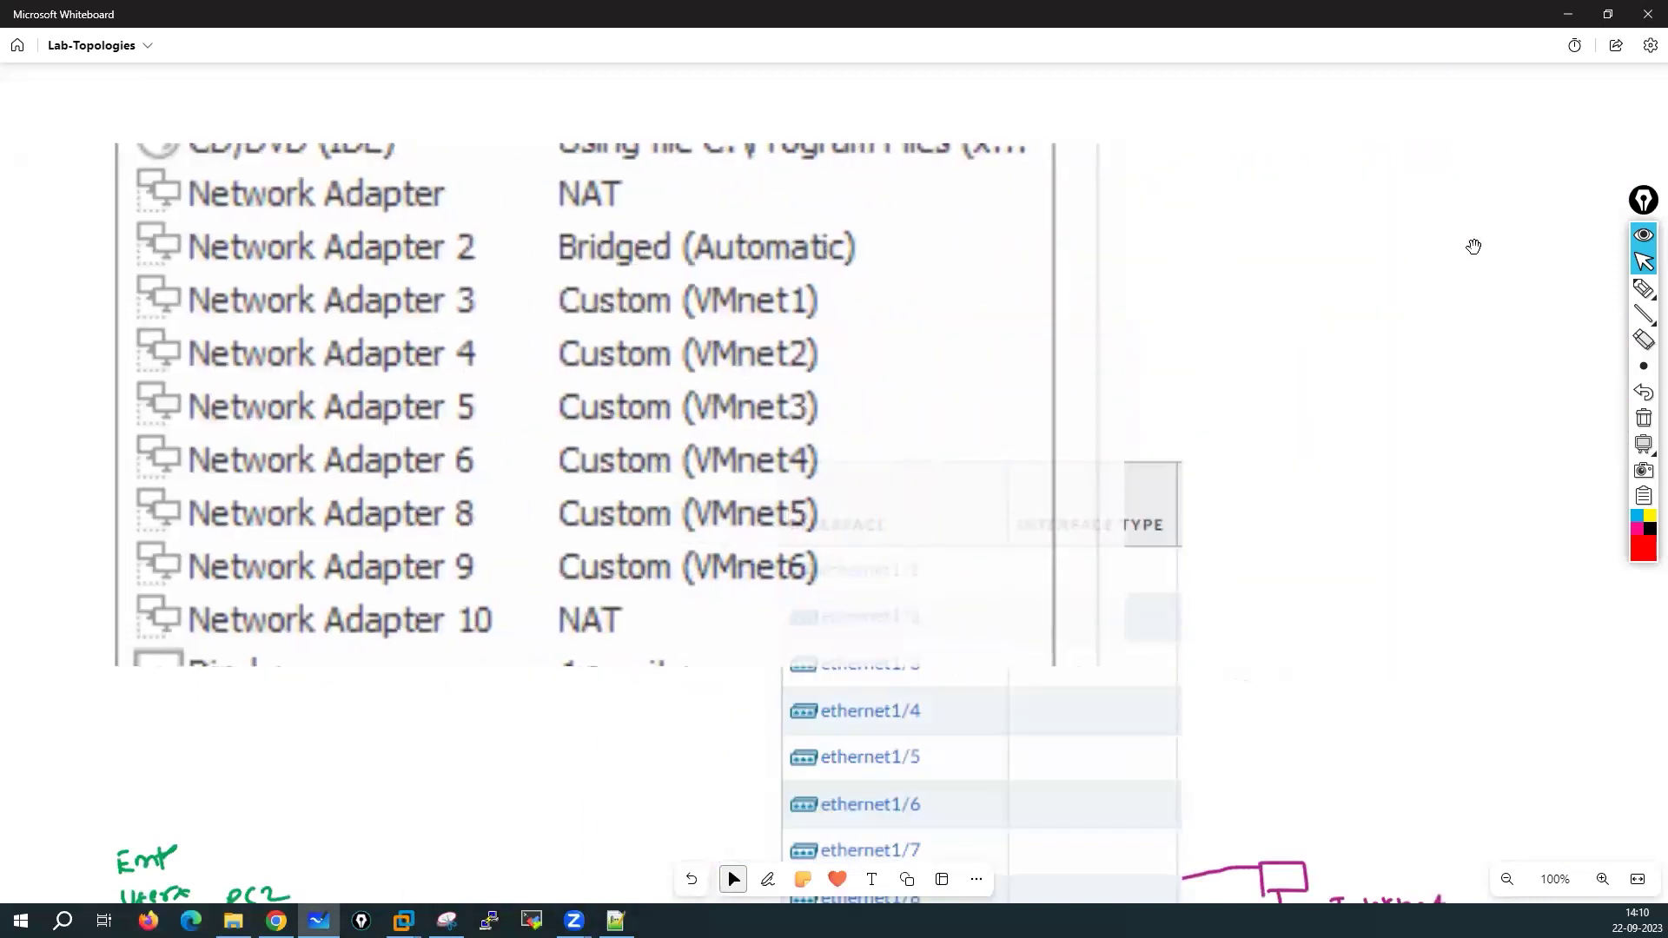
left_click(1449, 765)
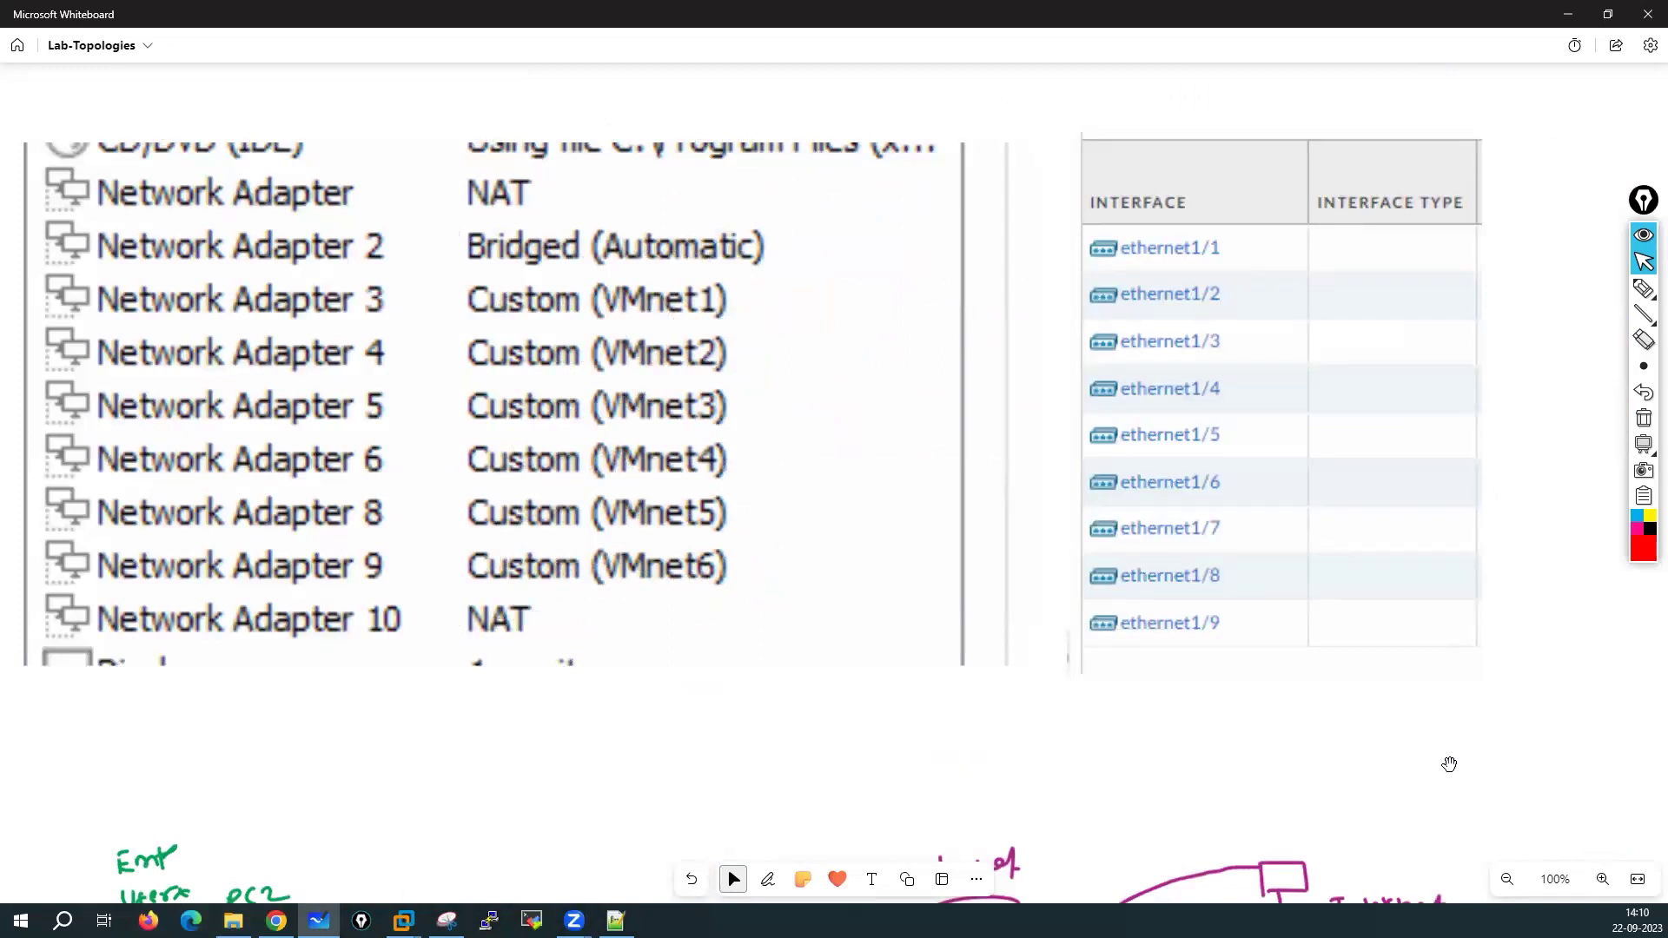
scroll(1563, 146, "up", 2)
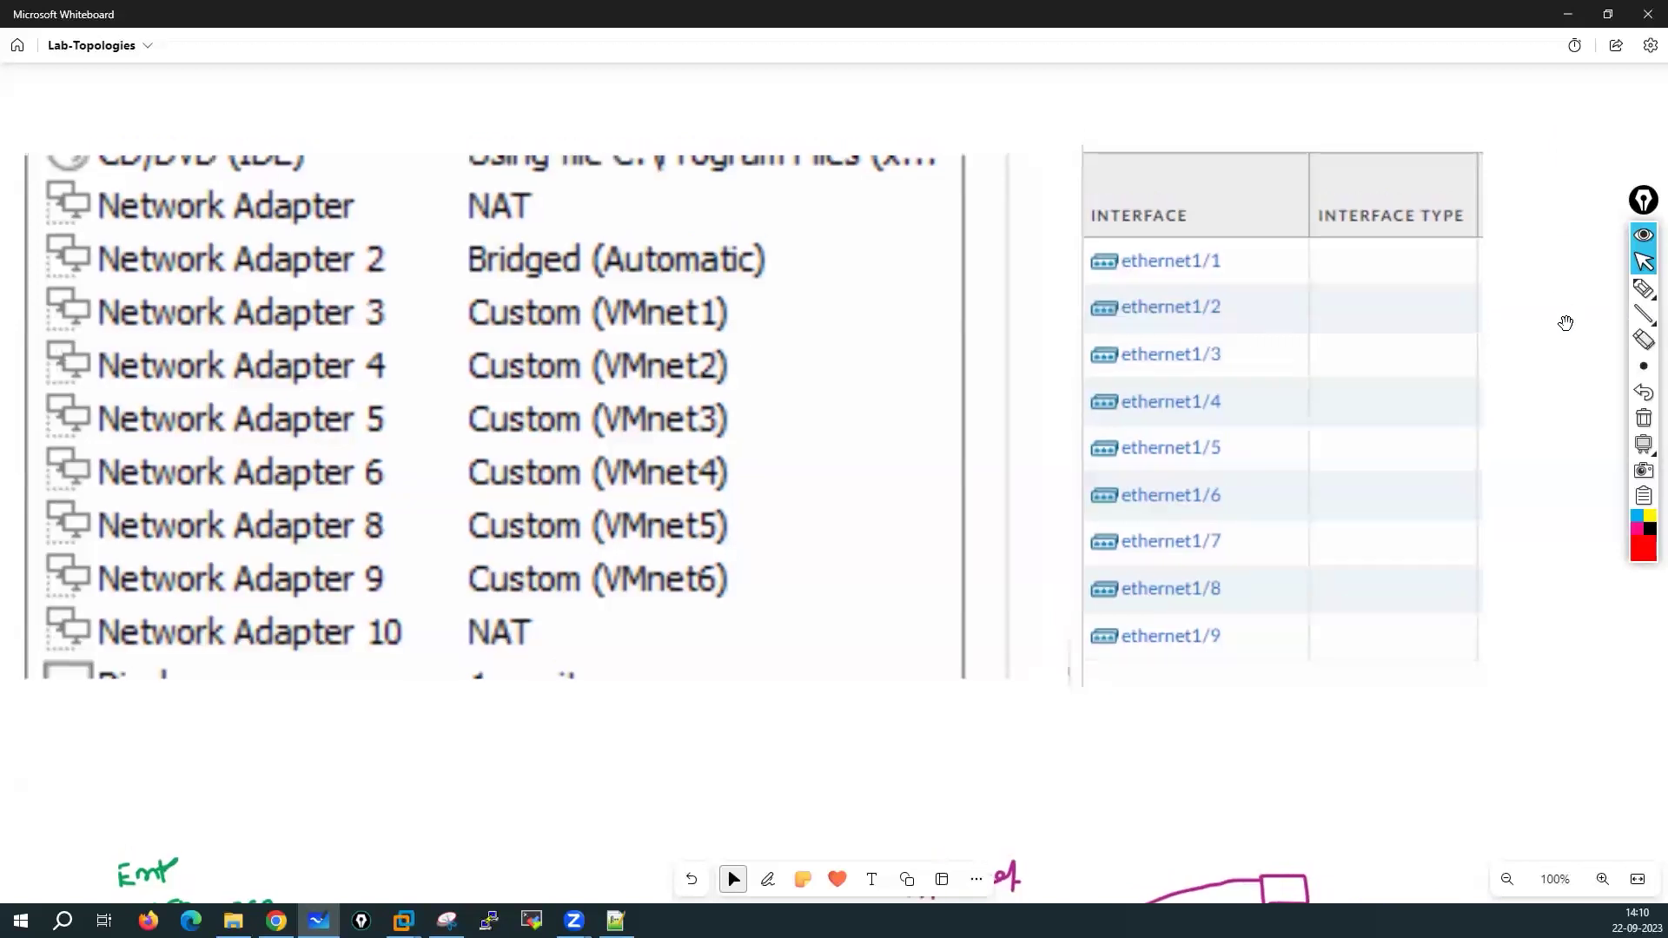
scroll(1169, 125, "up", 4)
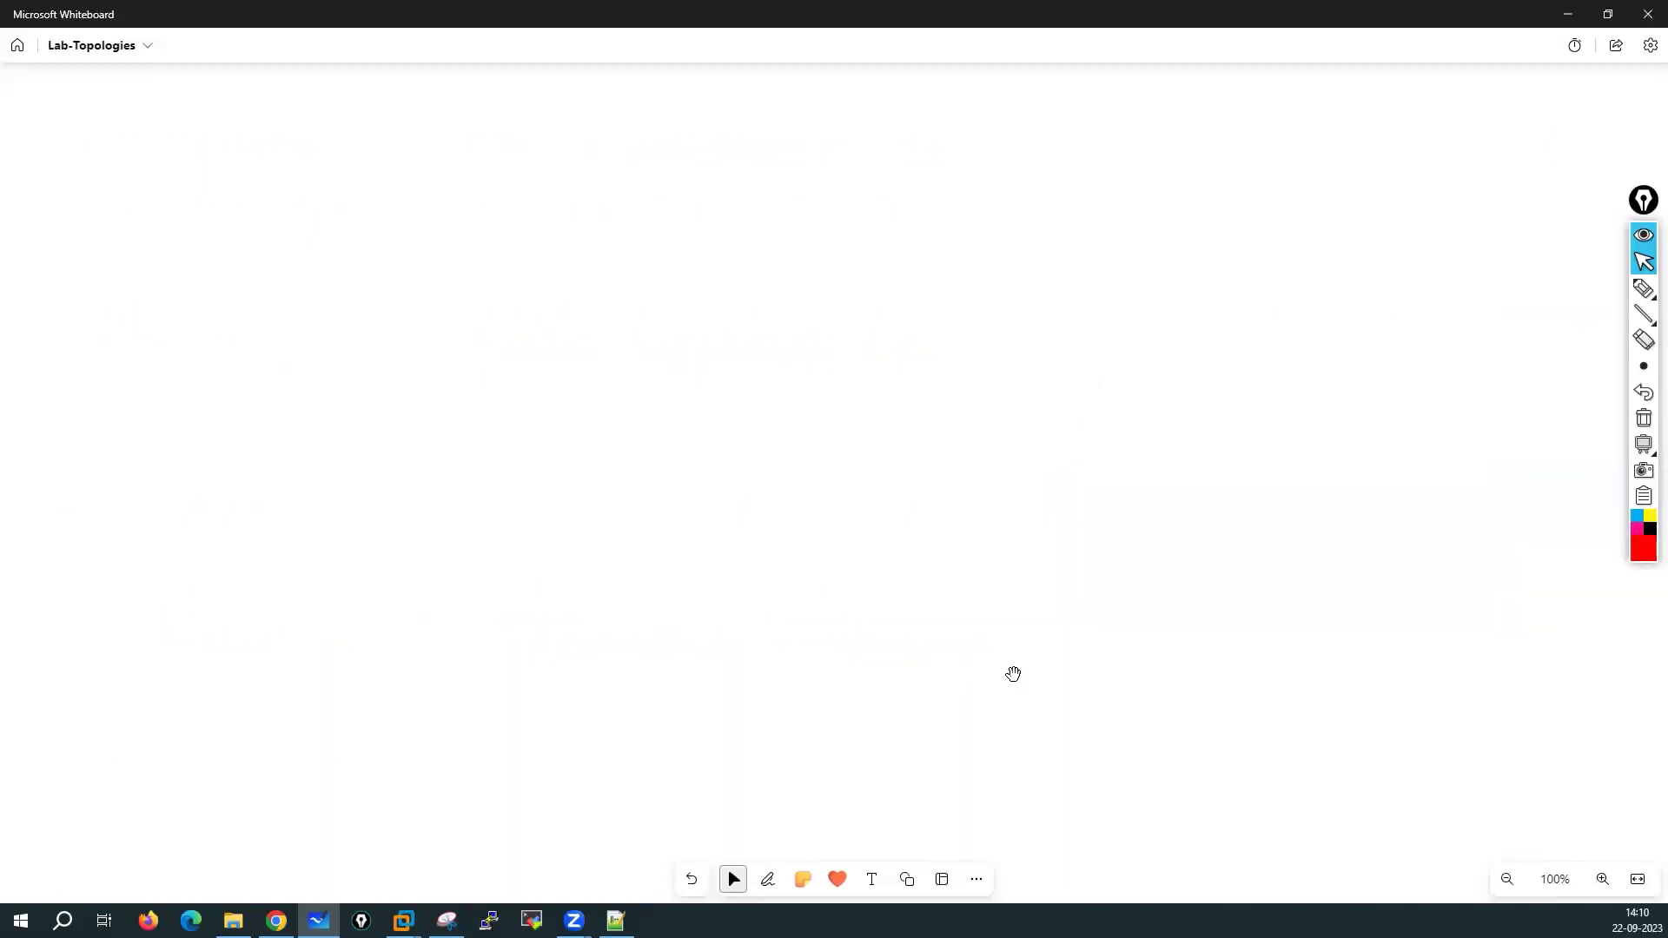
Sketch a first red box with the pen, then undo its lopsided strokes
left_click(764, 881)
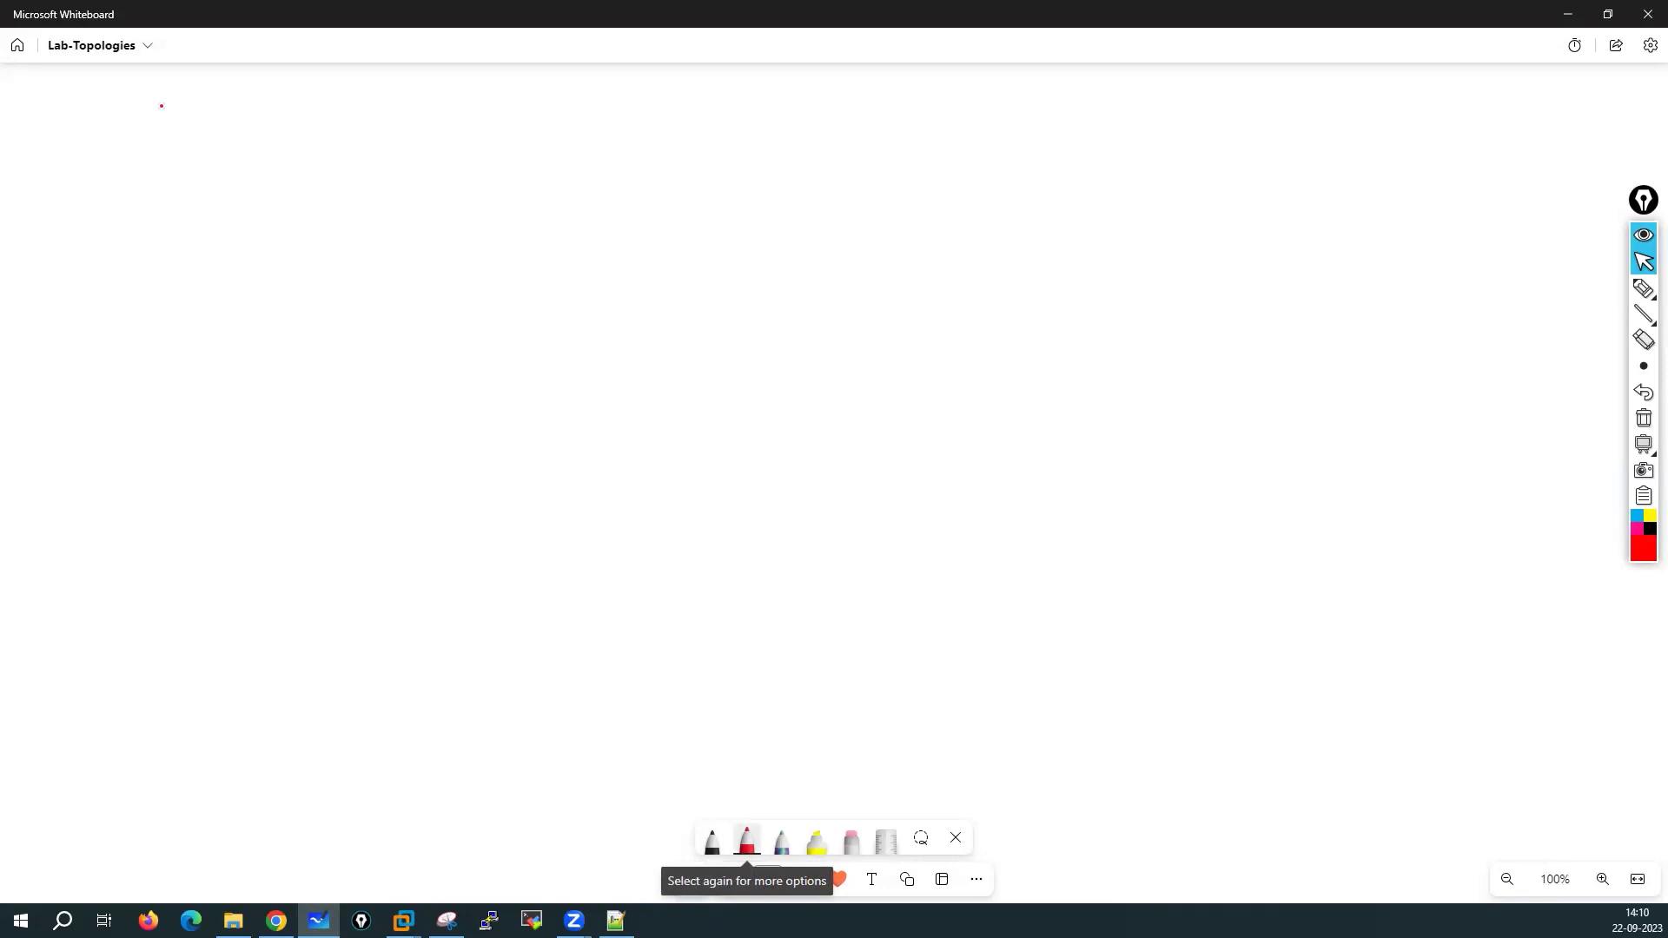
mouse_move(149, 102)
left_mouse_down()
mouse_move(145, 524)
mouse_move(168, 902)
left_mouse_up()
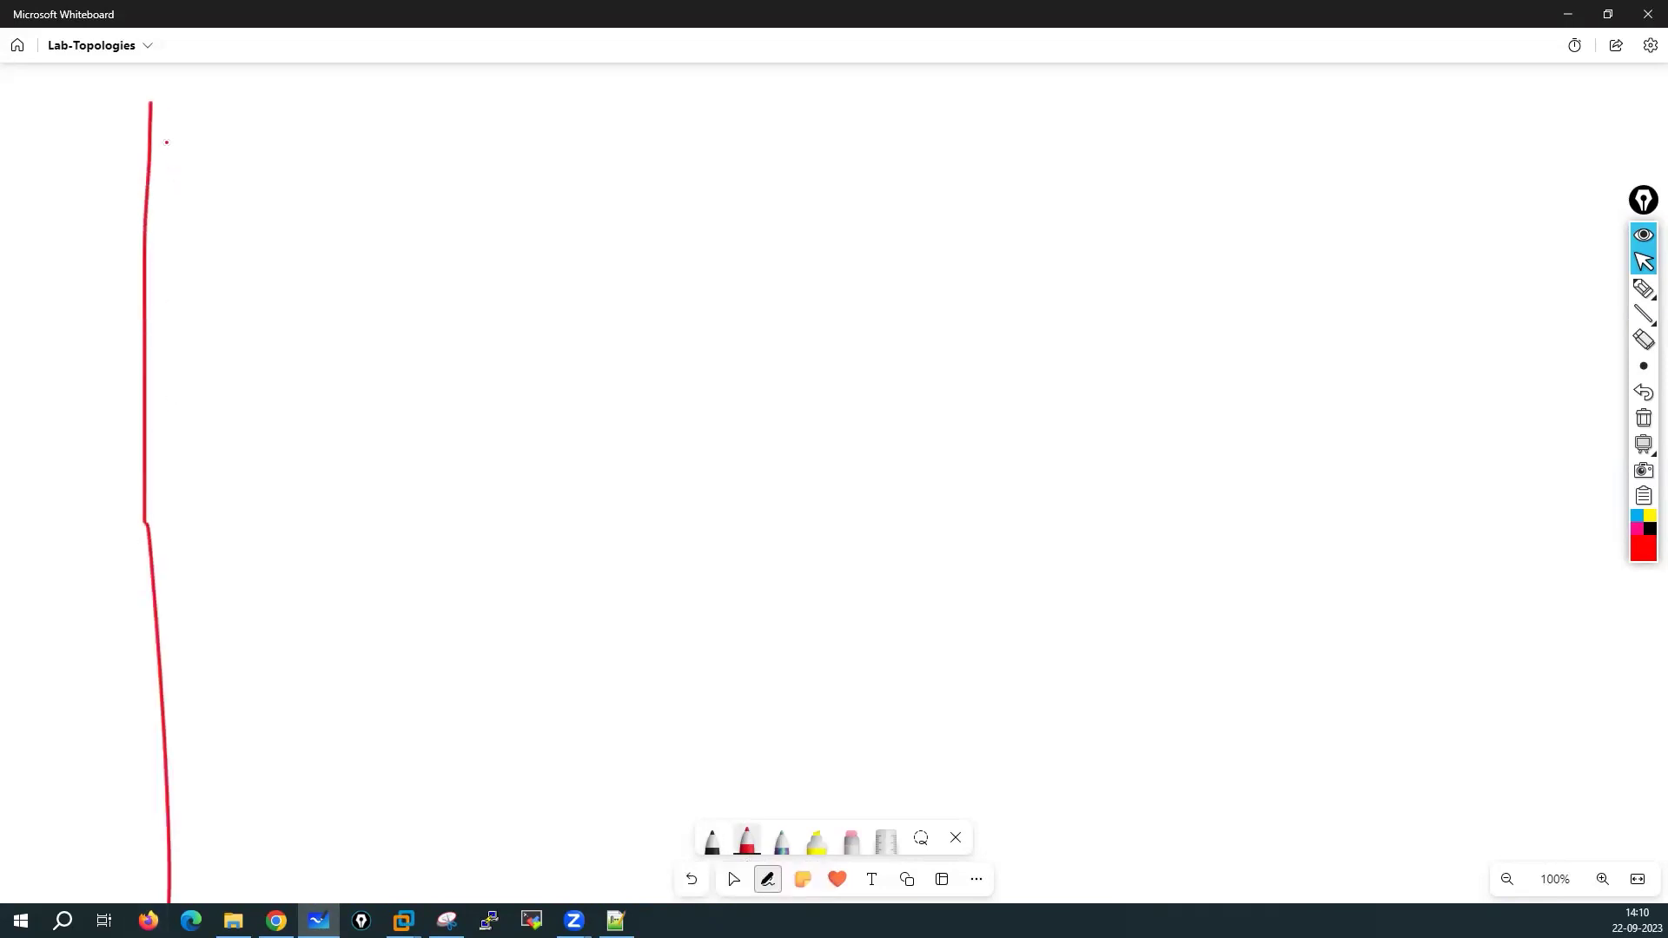
mouse_move(250, 102)
left_mouse_down()
mouse_move(505, 118)
mouse_move(151, 105)
left_mouse_up()
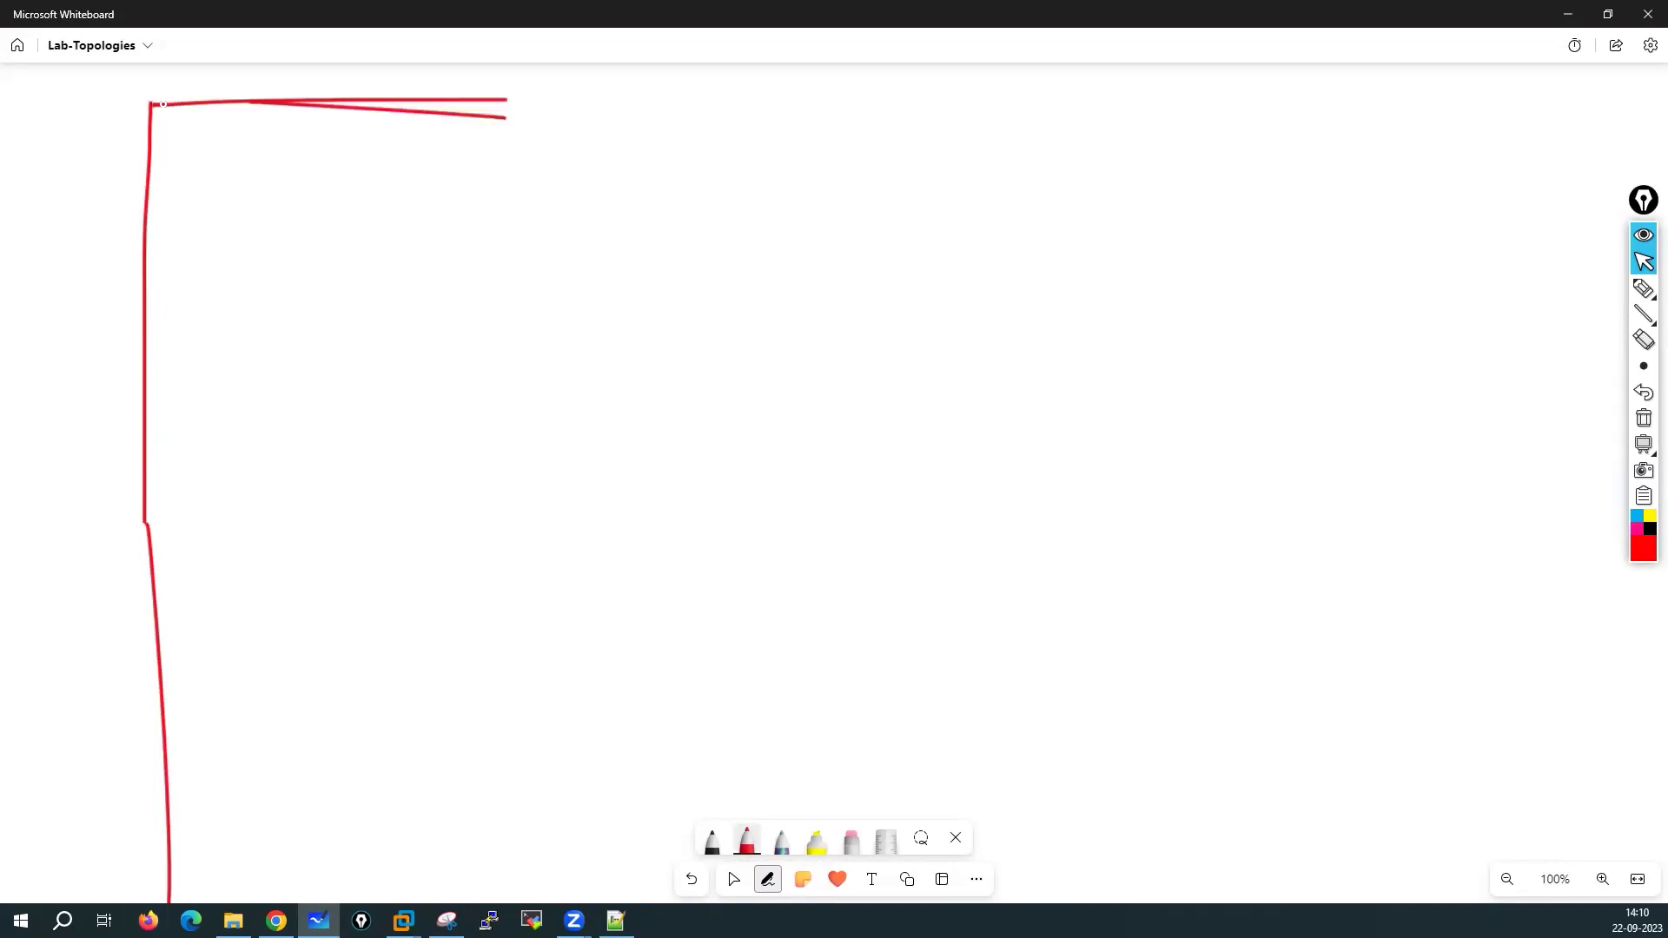
mouse_move(162, 104)
left_mouse_down()
mouse_move(1050, 112)
mouse_move(1013, 495)
left_mouse_up()
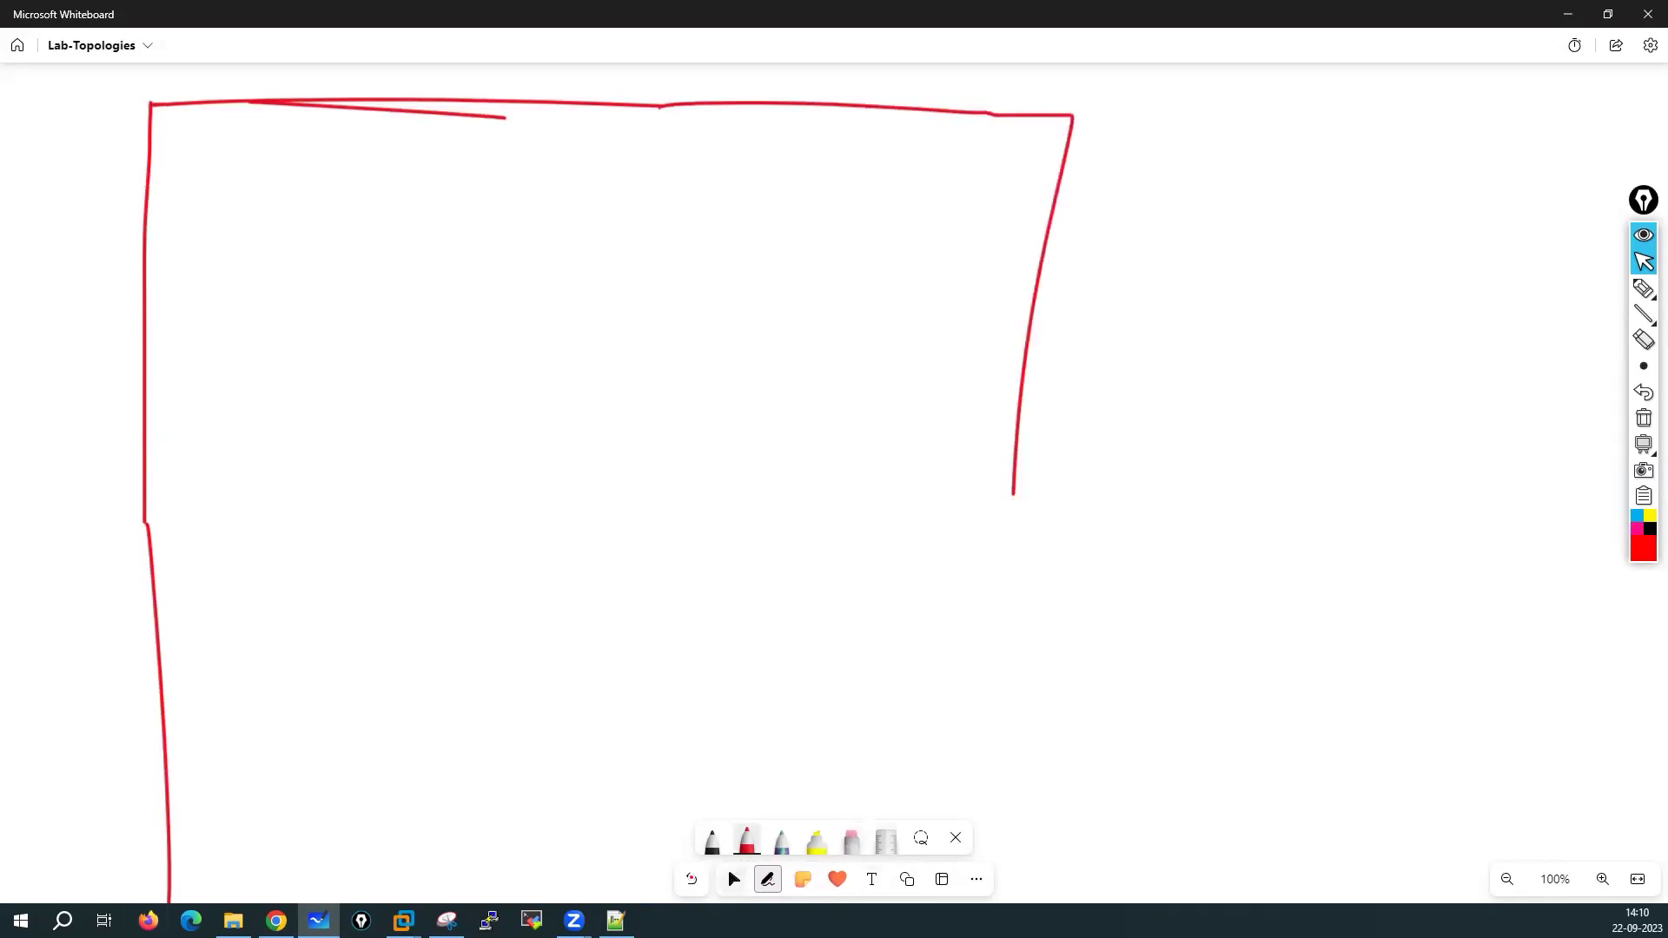
left_click(692, 879)
left_click(692, 878)
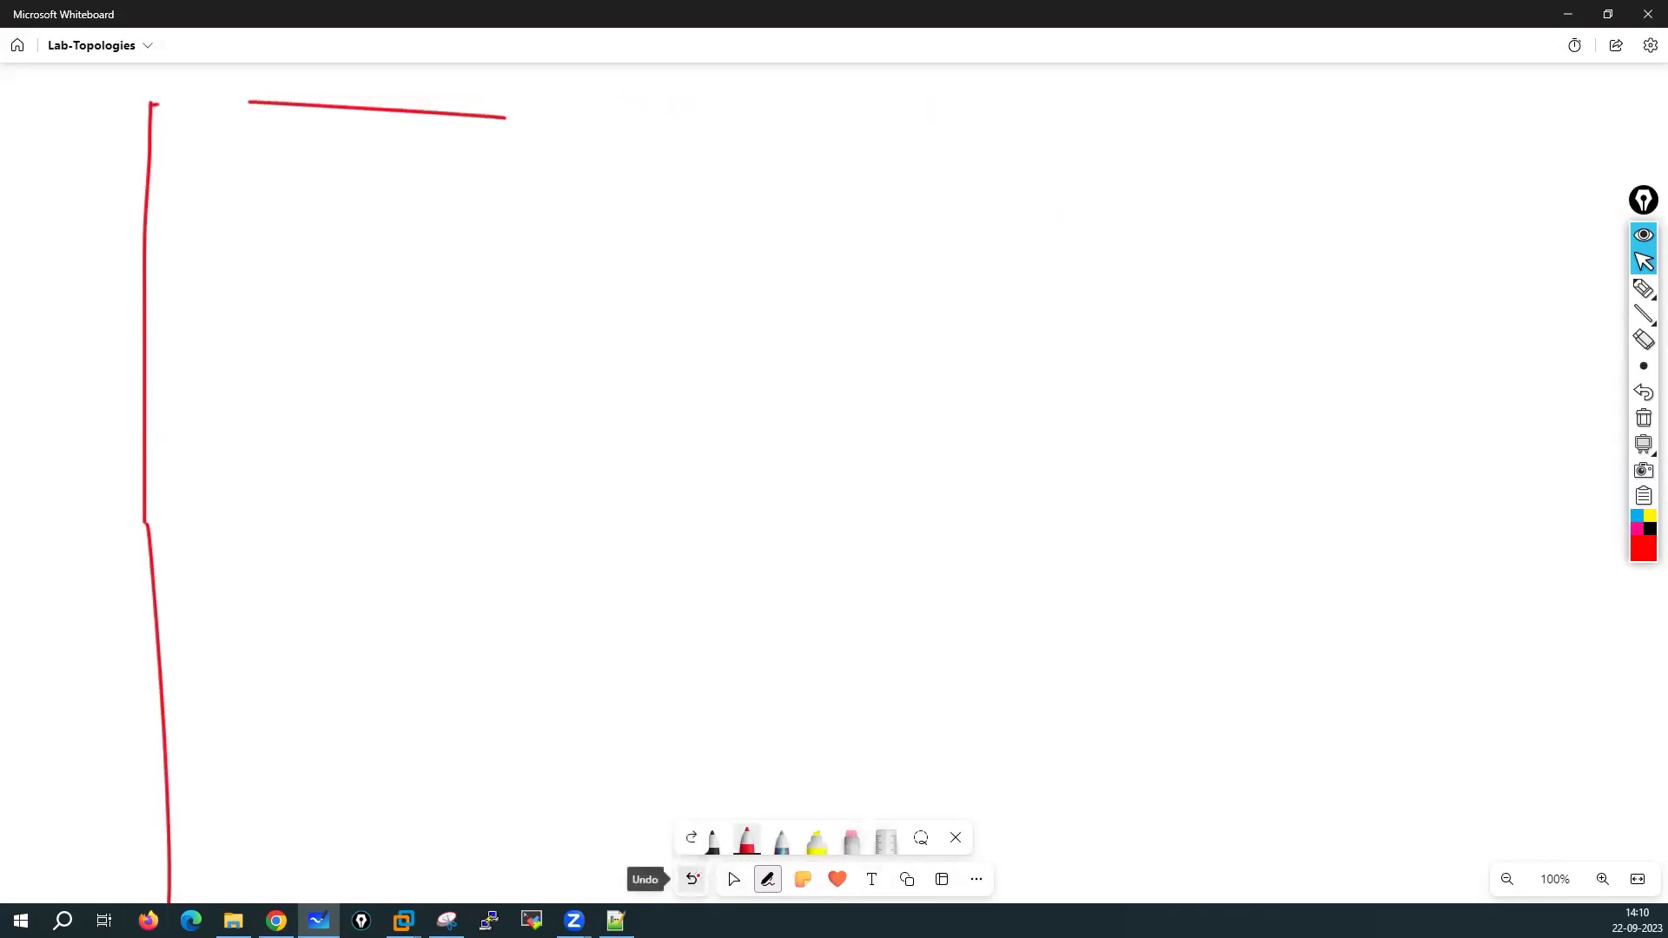
left_click(694, 878)
left_click(694, 878)
left_click(694, 878)
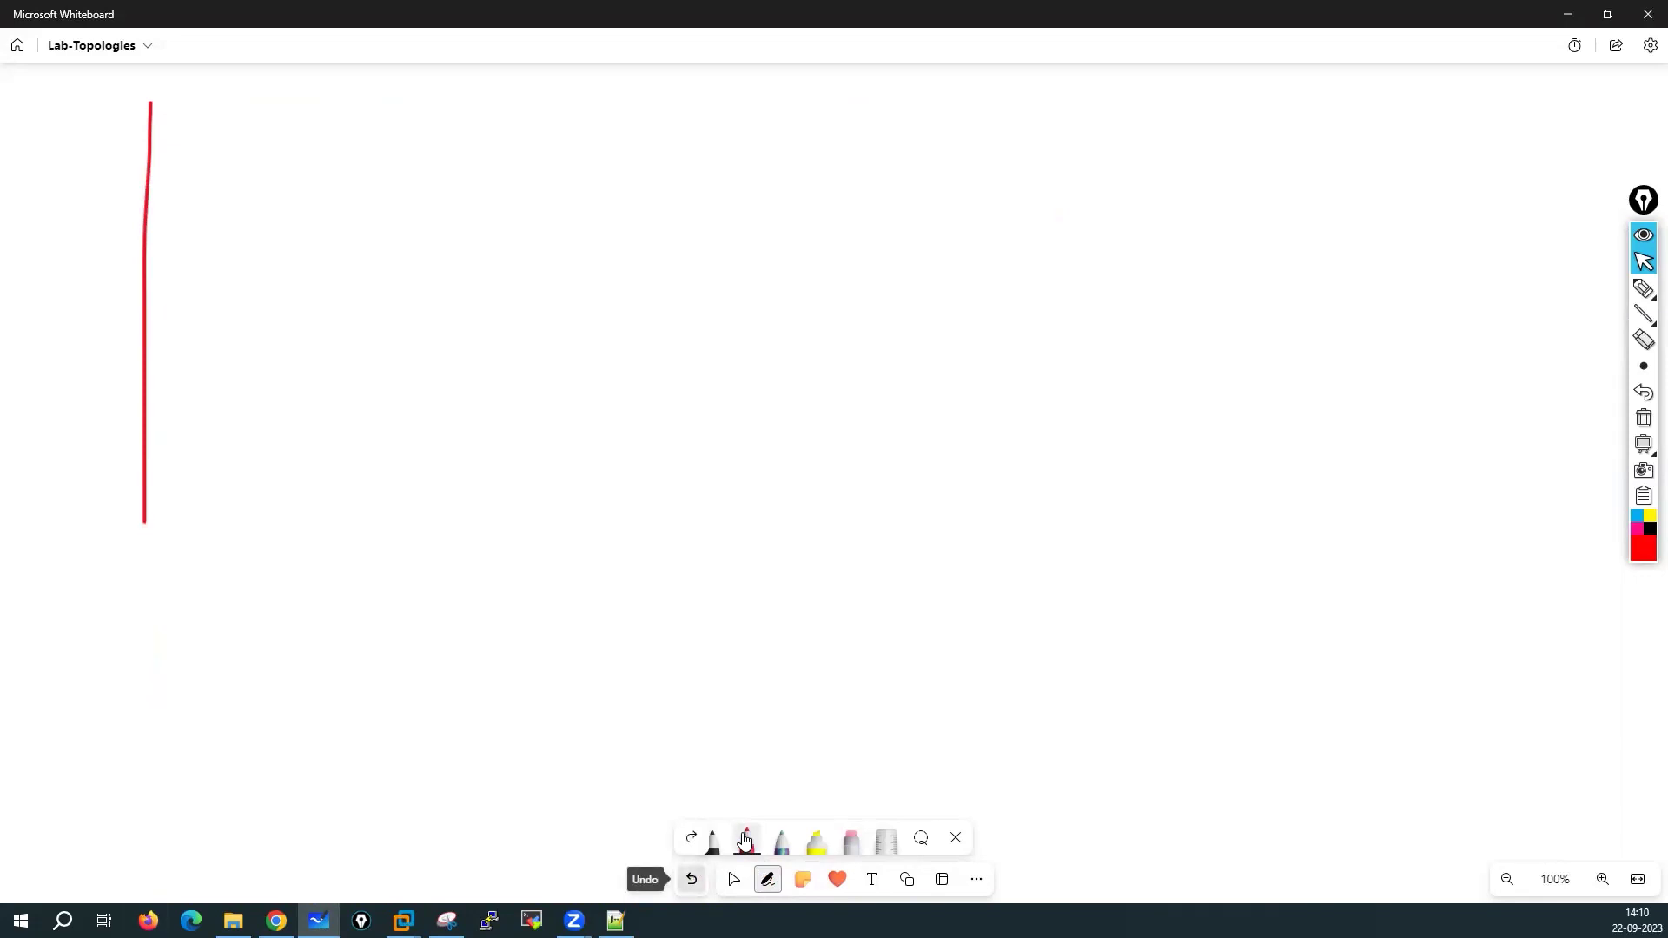
Redraw the large red rectangle, handwrite 'PC' to its right, and shift the diagram
left_click(744, 840)
left_click_drag(107, 104, 118, 461)
left_click_drag(118, 571, 121, 734)
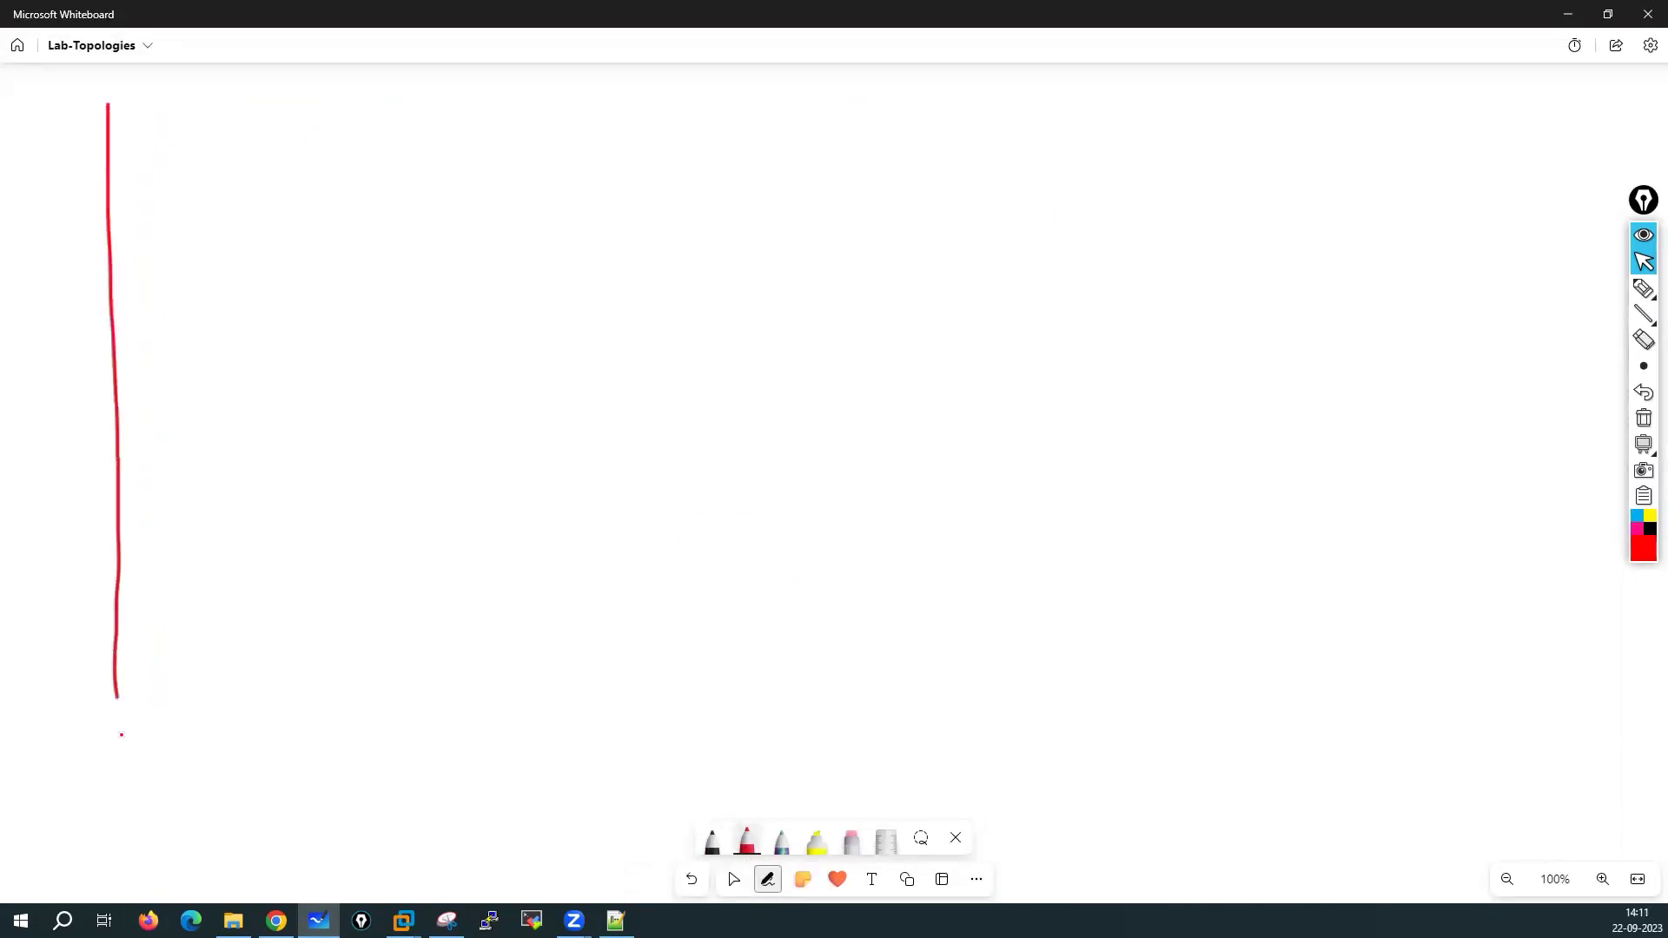
left_click_drag(108, 104, 432, 99)
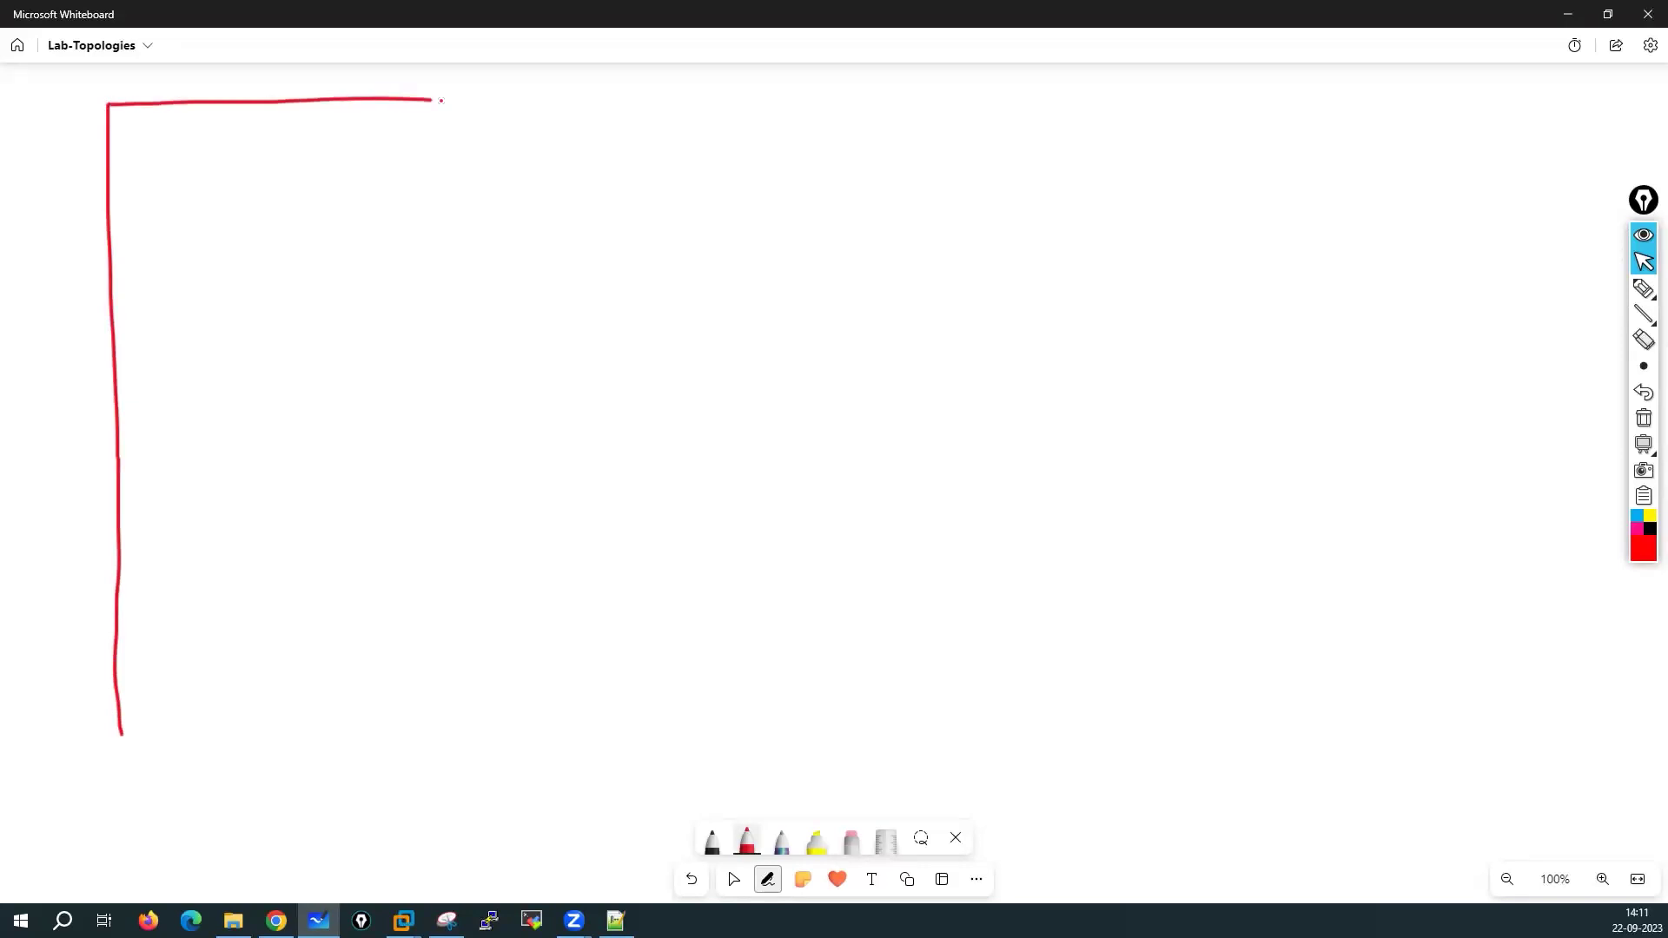
mouse_move(615, 96)
left_mouse_down()
mouse_move(920, 102)
mouse_move(1017, 350)
mouse_move(1023, 757)
left_mouse_up()
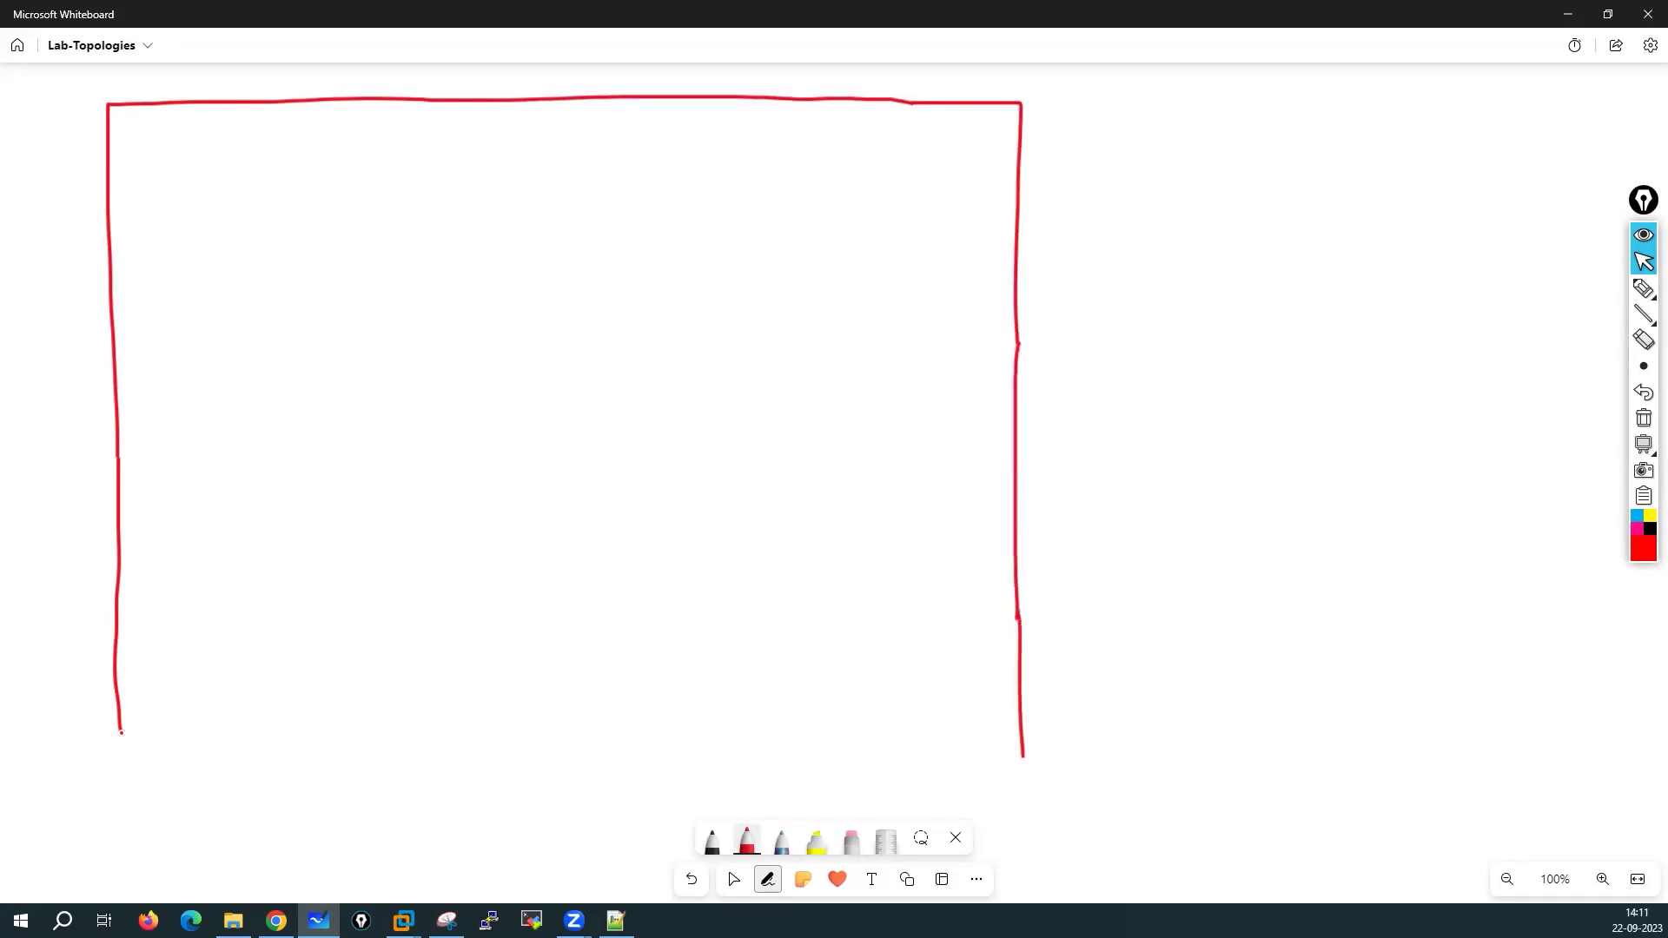
mouse_move(124, 748)
left_mouse_down()
mouse_move(421, 777)
mouse_move(1023, 757)
left_mouse_up()
mouse_move(1109, 303)
left_mouse_down()
mouse_move(1113, 355)
mouse_move(1113, 332)
mouse_move(1160, 342)
left_mouse_up()
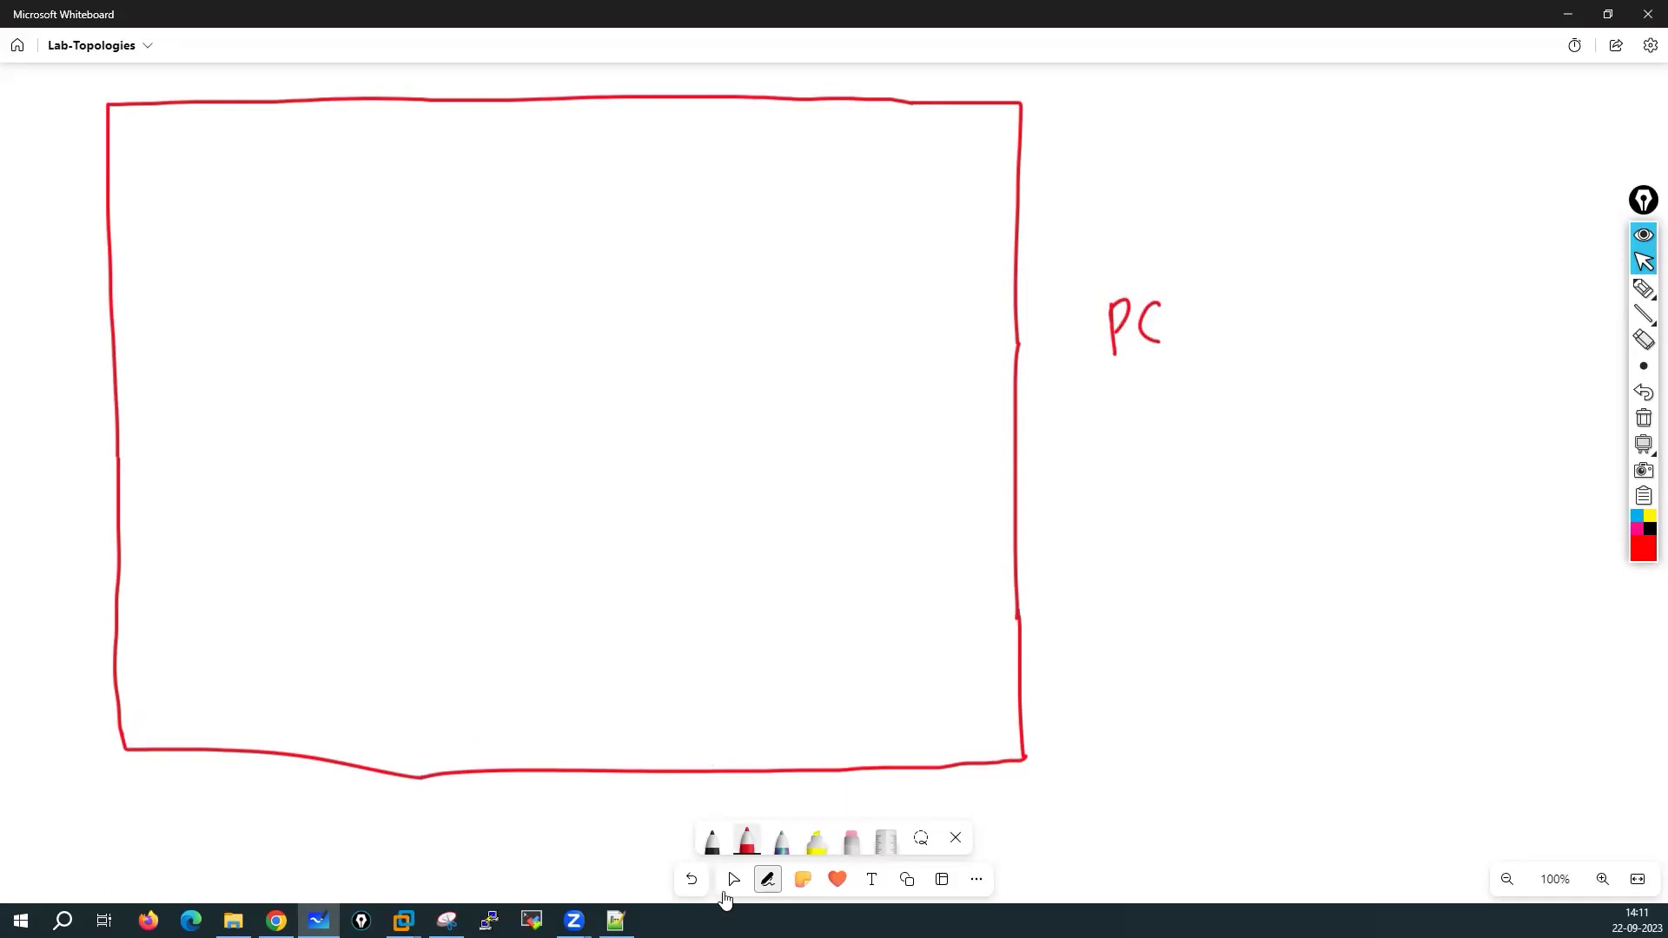
left_click(733, 878)
left_click_drag(1219, 564, 1274, 601)
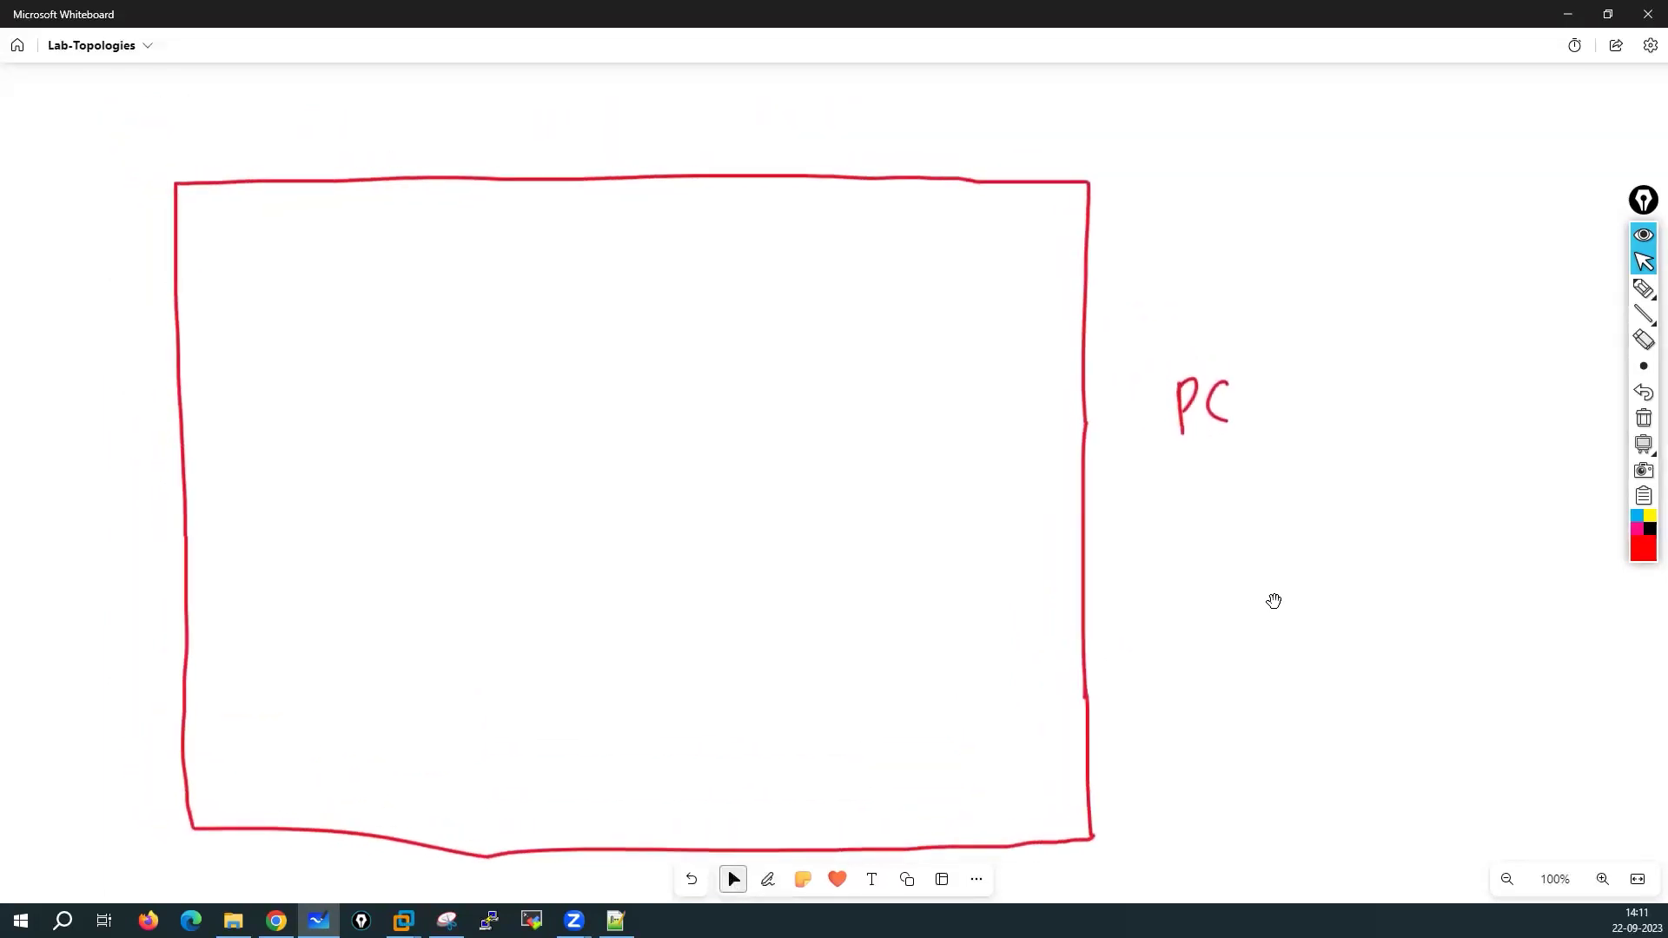
Draw a small red box above the PC rectangle labelled wifi adapter
left_click(766, 879)
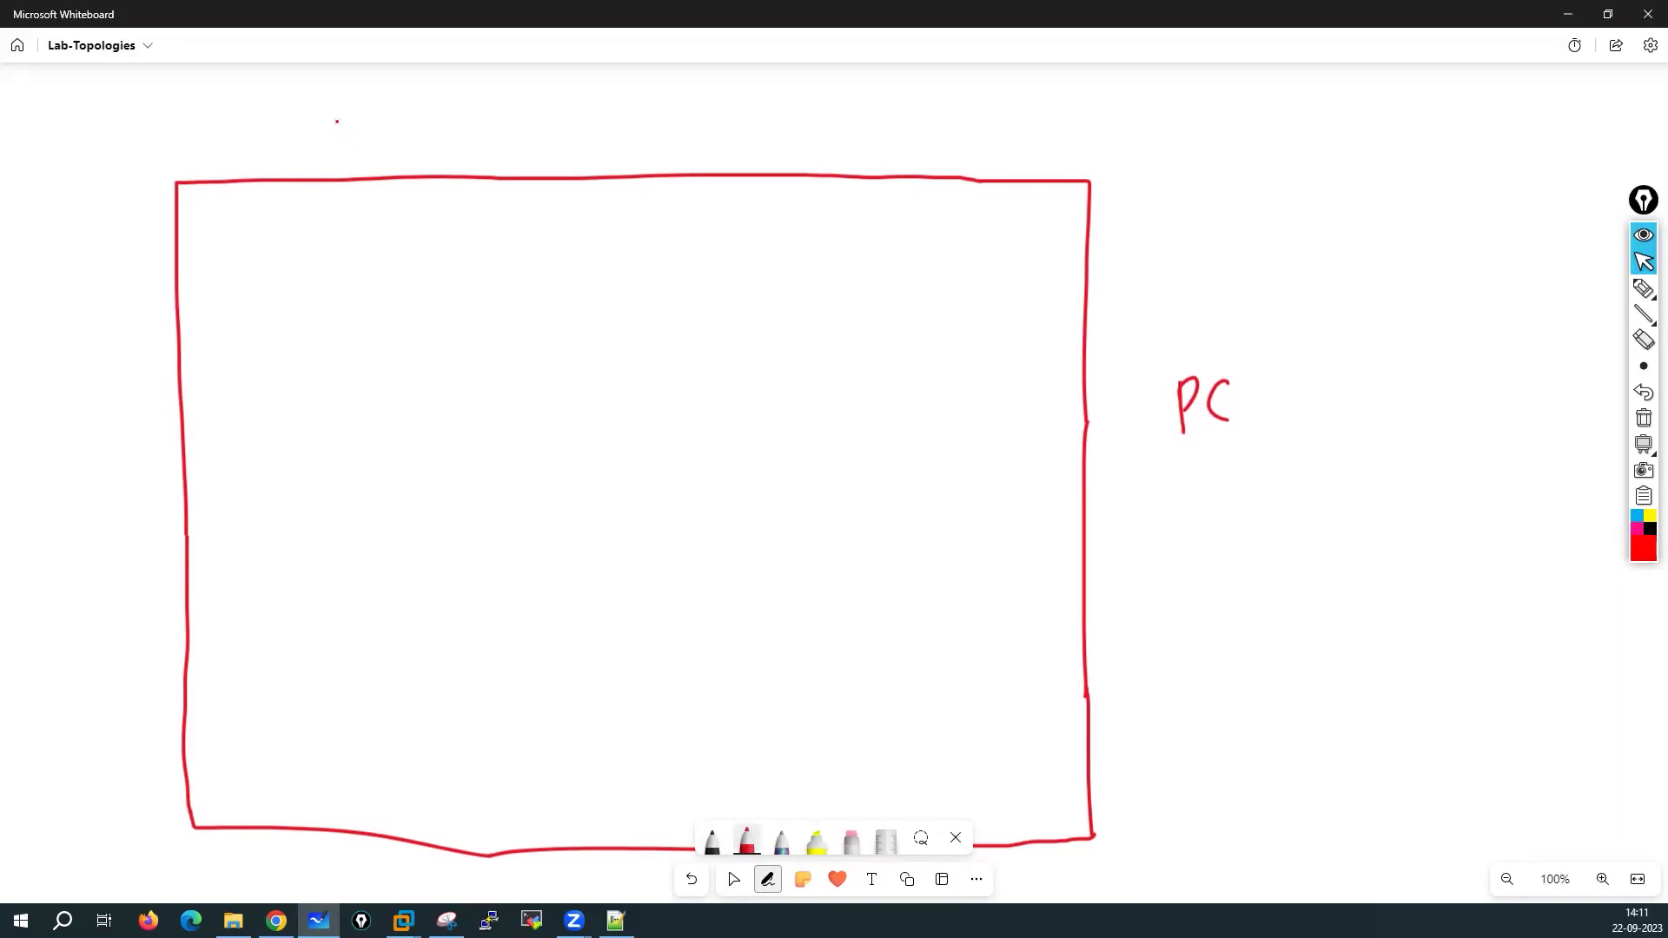
mouse_move(332, 115)
left_mouse_down()
mouse_move(337, 157)
mouse_move(438, 113)
mouse_move(494, 111)
mouse_move(500, 161)
mouse_move(341, 161)
mouse_move(398, 136)
left_mouse_up()
left_click(402, 131)
mouse_move(400, 139)
left_mouse_down()
mouse_move(424, 148)
mouse_move(440, 119)
mouse_move(454, 149)
mouse_move(547, 171)
left_mouse_up()
Add a second box labelled ethernet beside it and write NIC above both boxes
mouse_move(547, 113)
left_mouse_down()
mouse_move(700, 115)
mouse_move(726, 133)
mouse_move(547, 172)
mouse_move(581, 149)
left_mouse_up()
mouse_move(575, 131)
left_mouse_down()
mouse_move(594, 128)
mouse_move(591, 150)
left_mouse_up()
left_click_drag(591, 139, 622, 149)
mouse_move(625, 145)
left_mouse_down()
mouse_move(642, 127)
mouse_move(678, 153)
left_mouse_up()
left_click_drag(669, 136, 695, 131)
mouse_move(499, 67)
left_mouse_down()
mouse_move(499, 95)
mouse_move(519, 92)
mouse_move(519, 65)
mouse_move(530, 95)
left_mouse_up()
left_click_drag(554, 68, 555, 91)
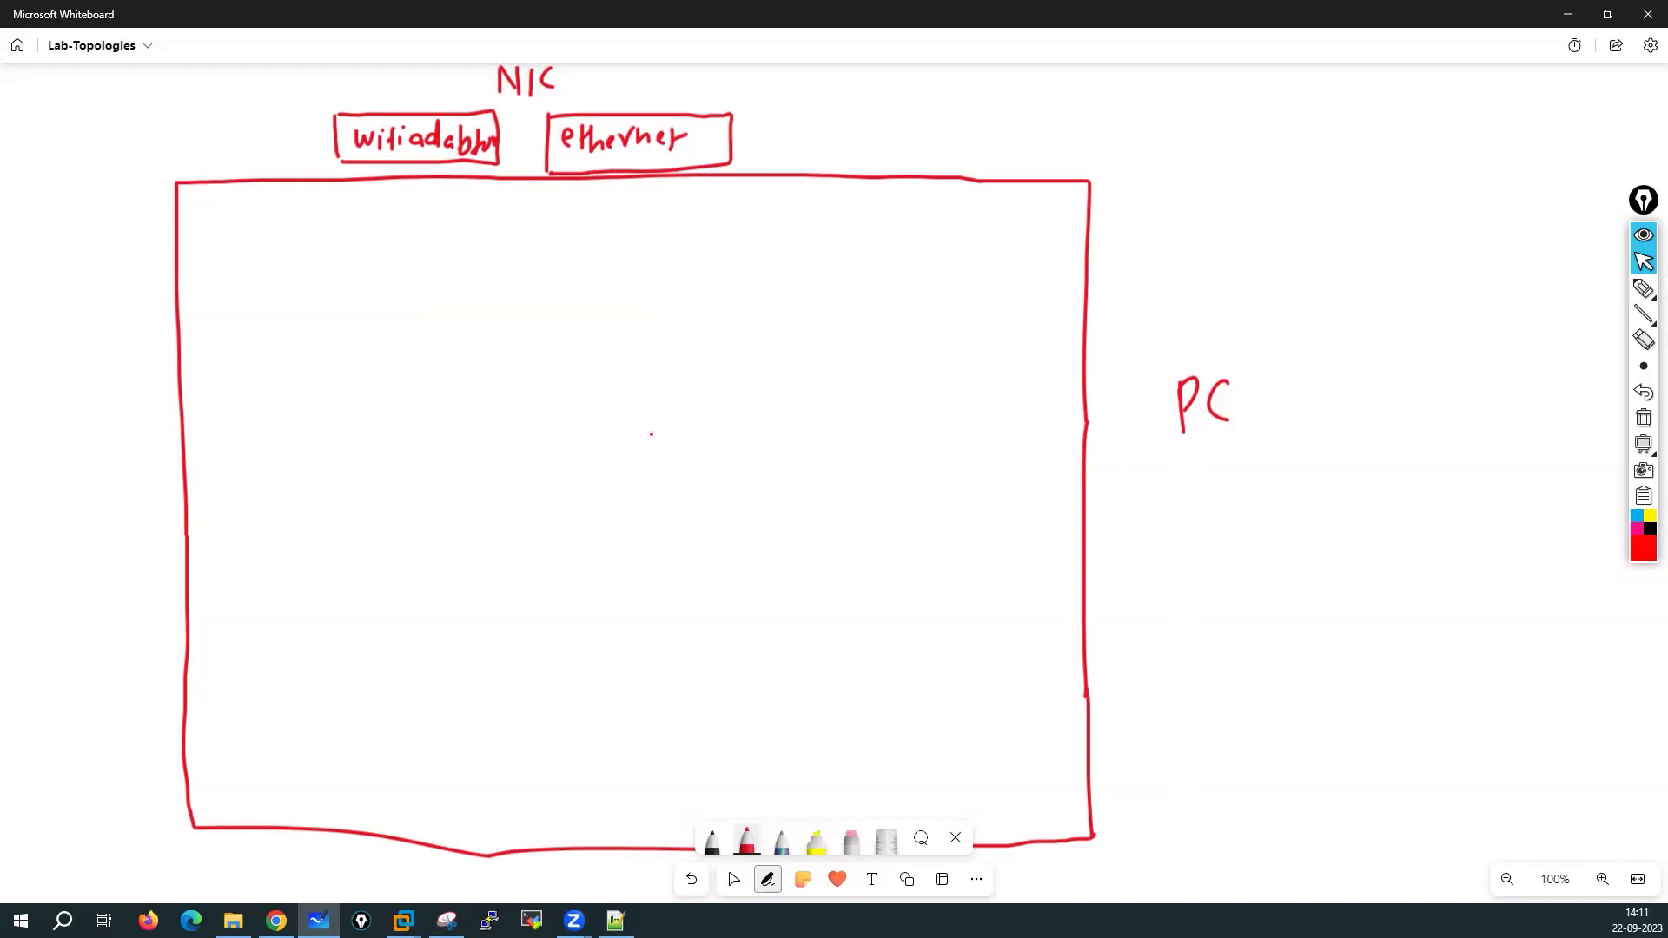
left_click(781, 842)
left_click(781, 842)
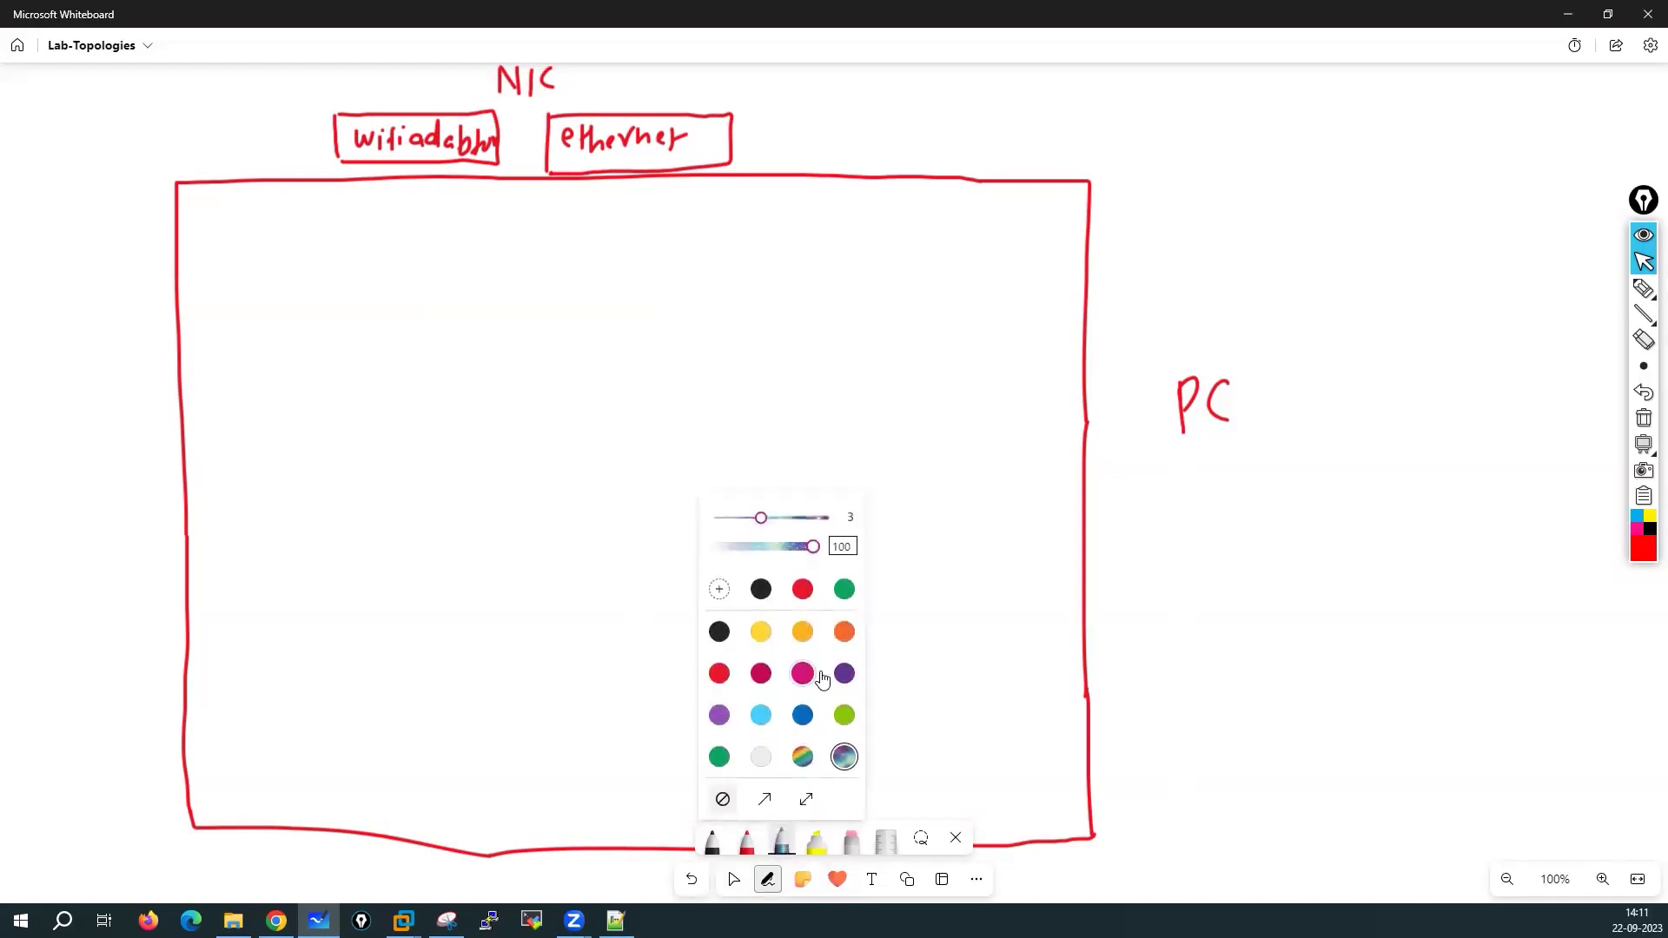
Draw a green rectangle inside the PC box with an arrow labelled VM Workstation
left_click(719, 756)
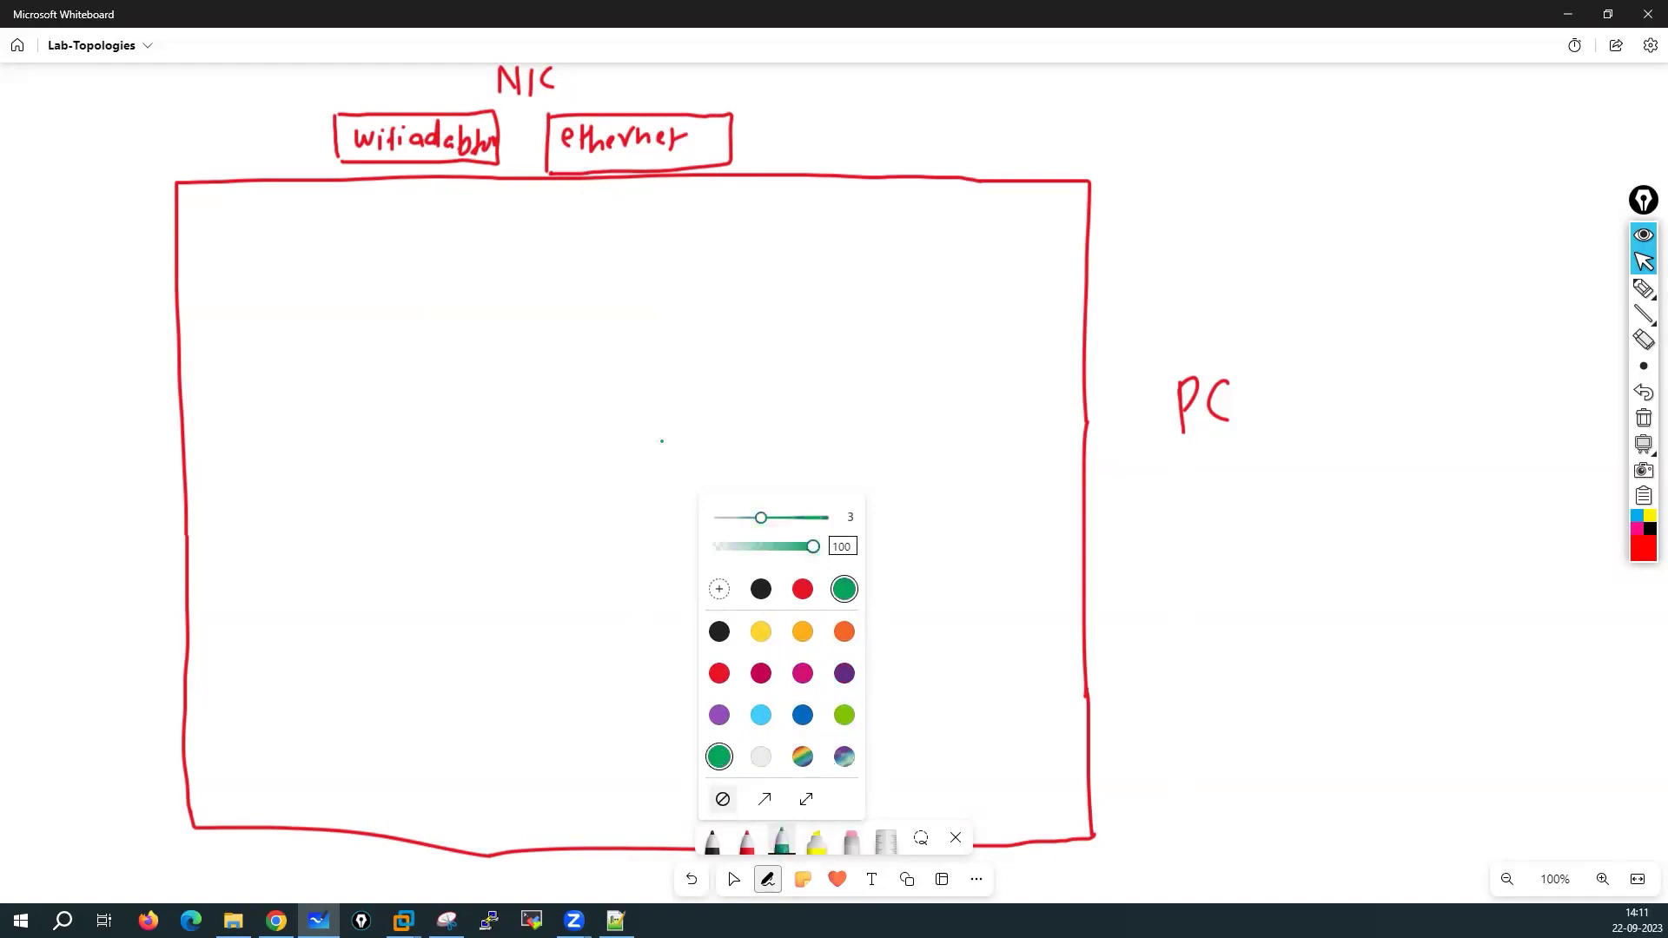
left_click(640, 536)
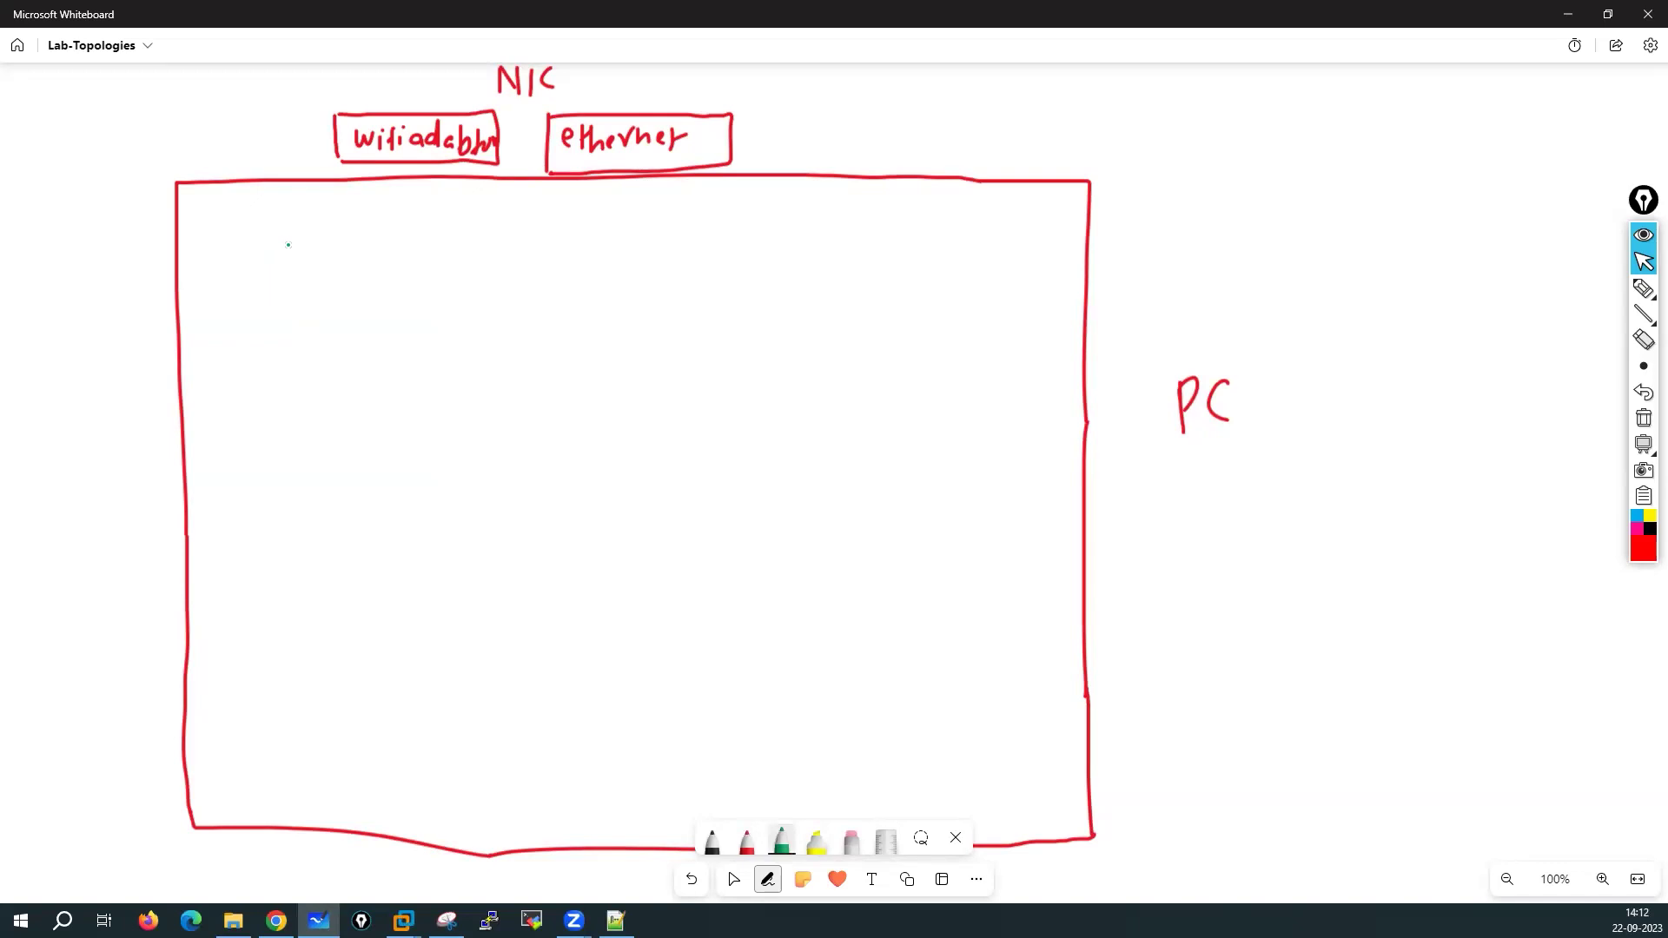
mouse_move(260, 615)
left_mouse_down()
mouse_move(238, 254)
mouse_move(1010, 260)
mouse_move(1024, 731)
left_mouse_up()
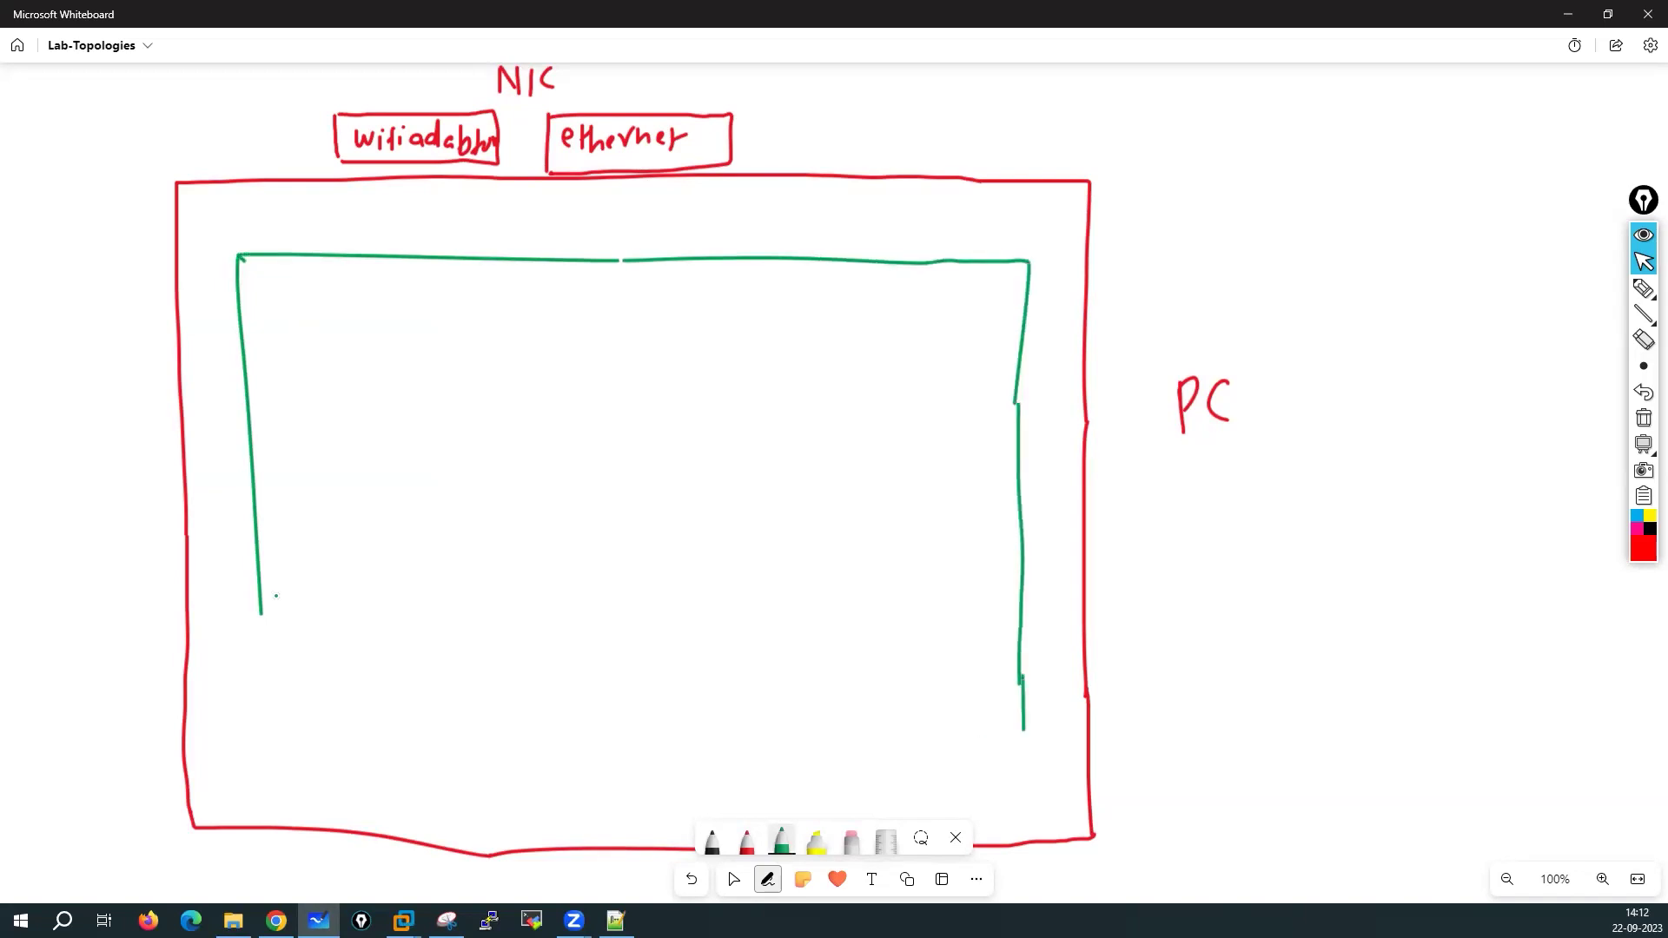
mouse_move(260, 614)
left_mouse_down()
mouse_move(278, 745)
mouse_move(1055, 740)
left_mouse_up()
mouse_move(77, 565)
left_mouse_down()
mouse_move(251, 507)
mouse_move(244, 531)
left_mouse_up()
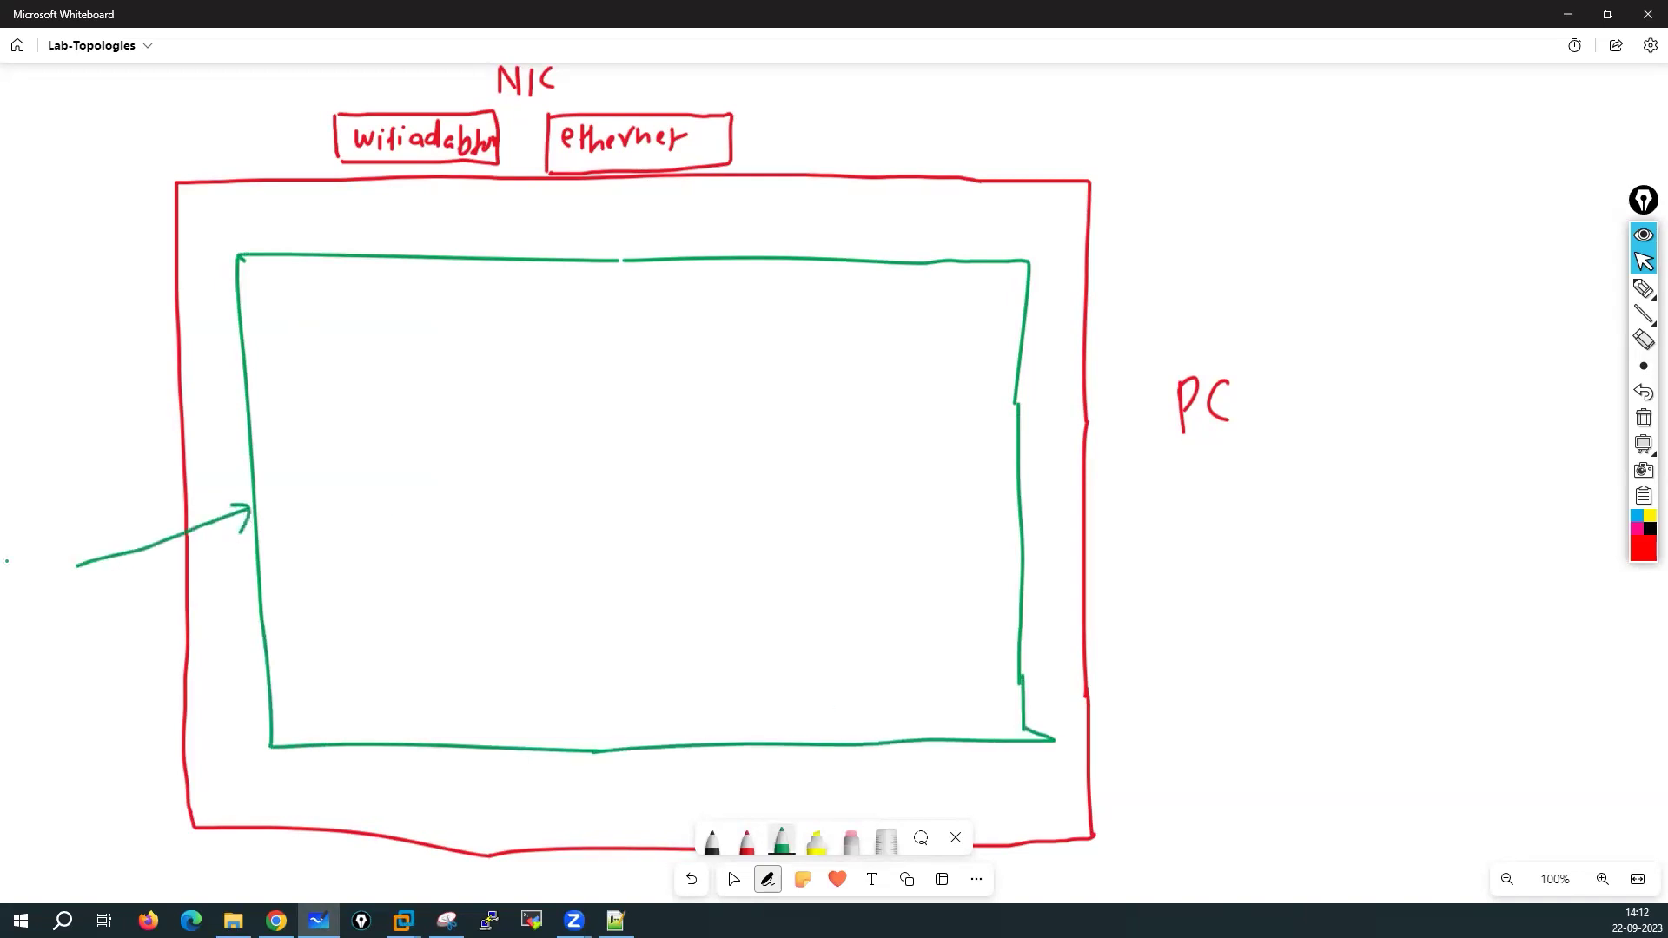
mouse_move(10, 585)
left_mouse_down()
mouse_move(50, 575)
mouse_move(69, 591)
mouse_move(51, 633)
mouse_move(90, 632)
mouse_move(44, 681)
mouse_move(113, 675)
left_mouse_up()
left_click_drag(115, 653, 122, 645)
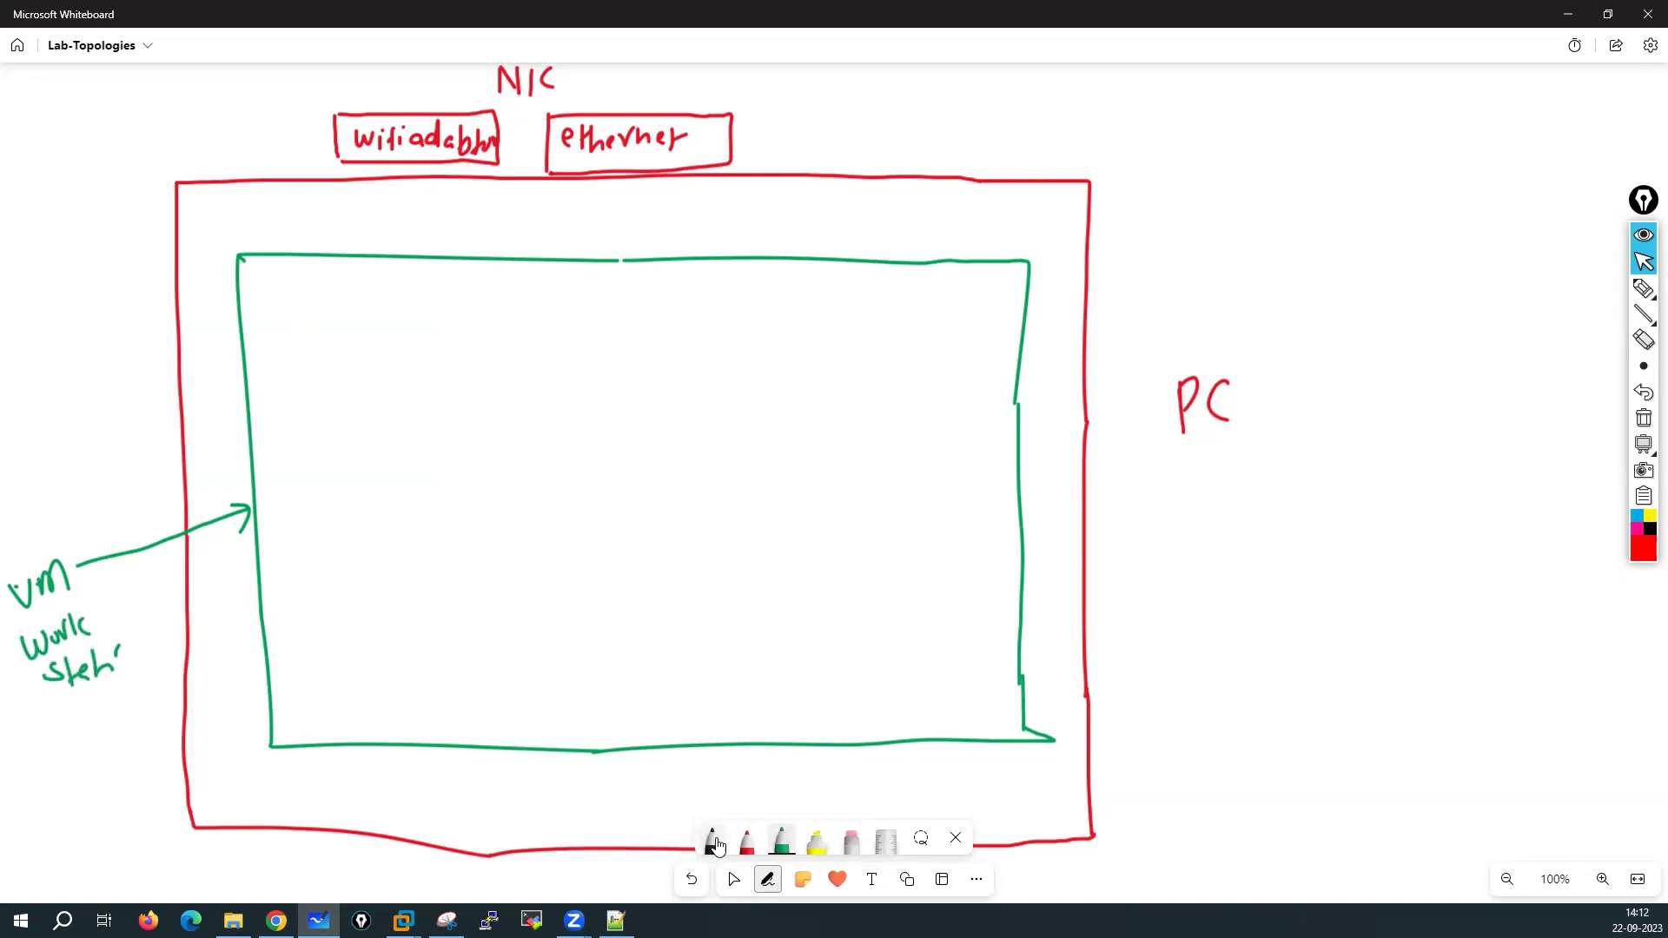
left_click(711, 841)
Draw six black boxes along the green rectangle's top edge, labelling them vmnet0, vmnet8, vmnet1, vmnet2, vmnet3
mouse_move(272, 228)
left_mouse_down()
mouse_move(356, 222)
mouse_move(363, 257)
mouse_move(273, 249)
mouse_move(483, 227)
mouse_move(508, 260)
mouse_move(395, 256)
left_mouse_up()
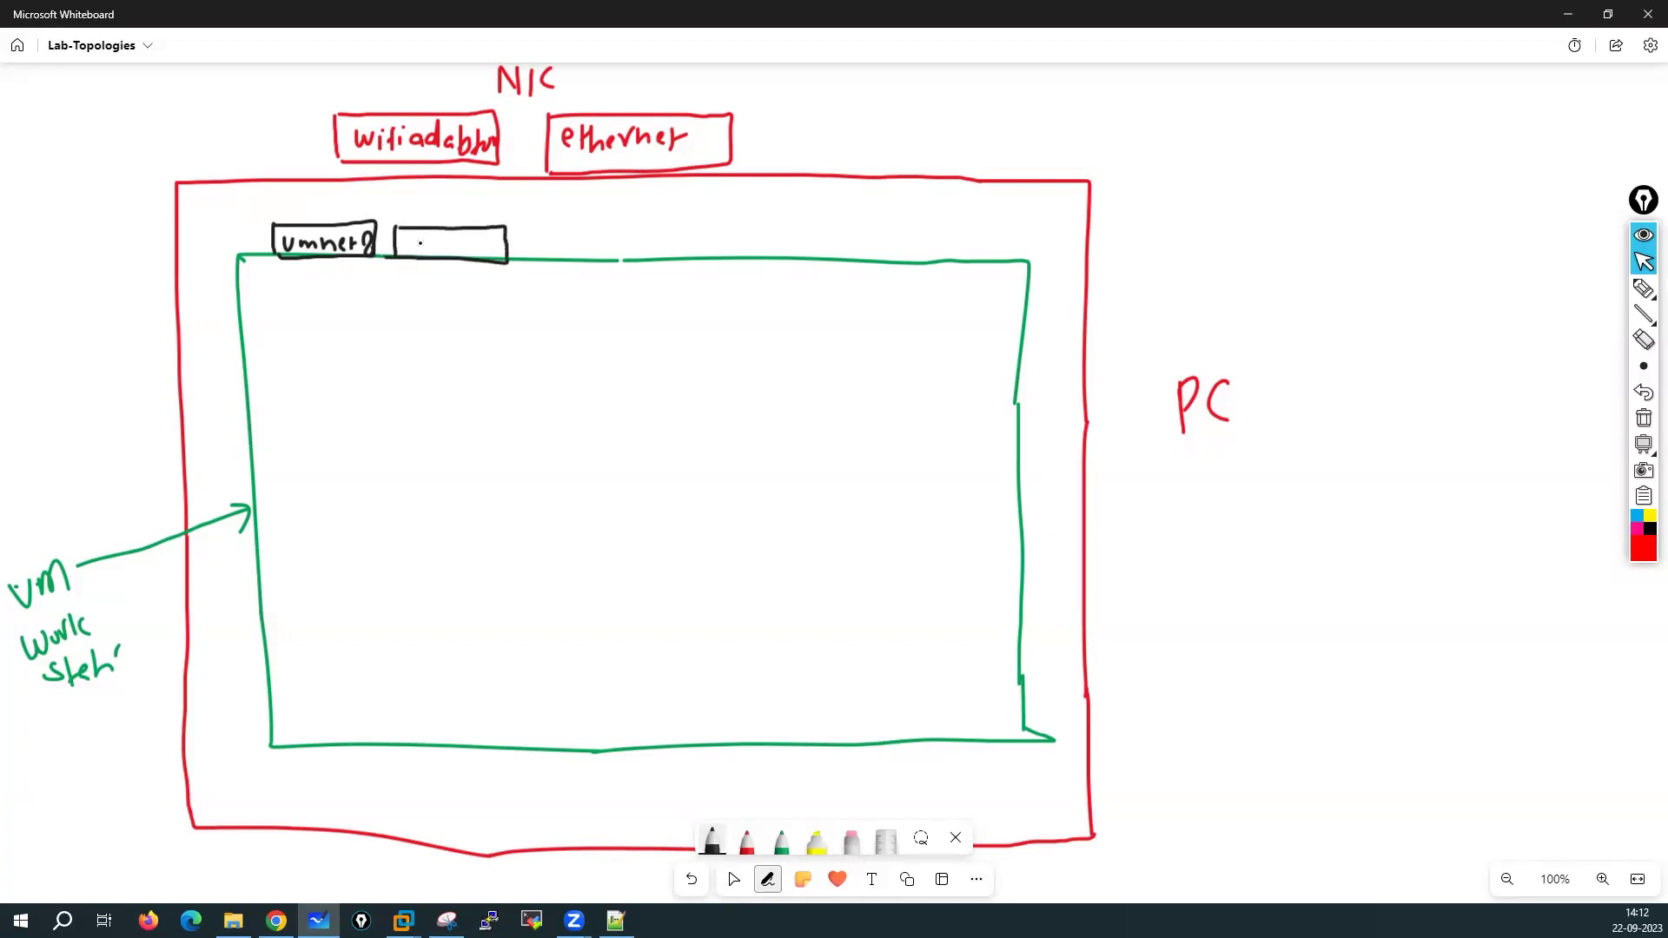
mouse_move(404, 239)
left_mouse_down()
mouse_move(522, 254)
mouse_move(563, 227)
mouse_move(641, 225)
mouse_move(643, 258)
mouse_move(521, 261)
mouse_move(550, 243)
mouse_move(606, 255)
left_mouse_up()
left_click_drag(595, 245, 615, 244)
left_click_drag(621, 240, 806, 228)
mouse_move(806, 228)
left_mouse_down()
mouse_move(806, 261)
mouse_move(679, 263)
mouse_move(707, 237)
left_mouse_up()
left_click_drag(710, 254, 764, 254)
left_click_drag(768, 238, 768, 260)
mouse_move(761, 247)
left_mouse_down()
mouse_move(799, 259)
mouse_move(851, 230)
left_mouse_up()
left_click_drag(856, 229, 954, 228)
mouse_move(954, 230)
left_mouse_down()
mouse_move(954, 270)
mouse_move(862, 269)
mouse_move(983, 224)
mouse_move(1071, 222)
mouse_move(1074, 271)
left_mouse_up()
mouse_move(1074, 272)
left_mouse_down()
mouse_move(974, 275)
mouse_move(1009, 251)
mouse_move(1068, 255)
left_mouse_up()
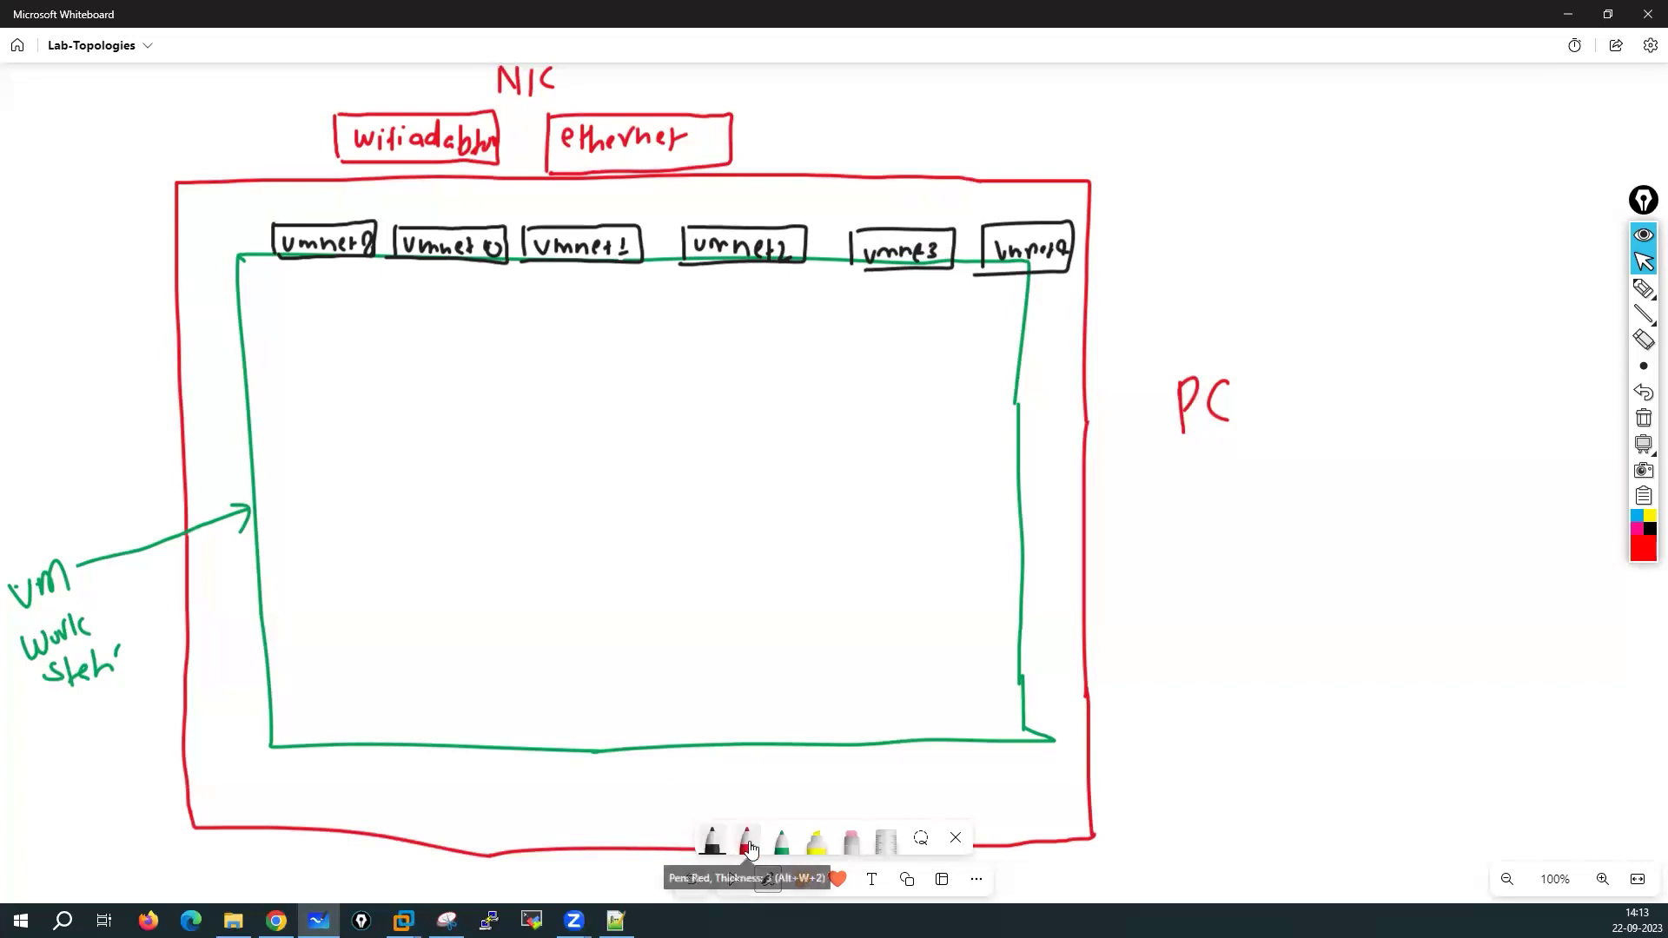
left_click(782, 842)
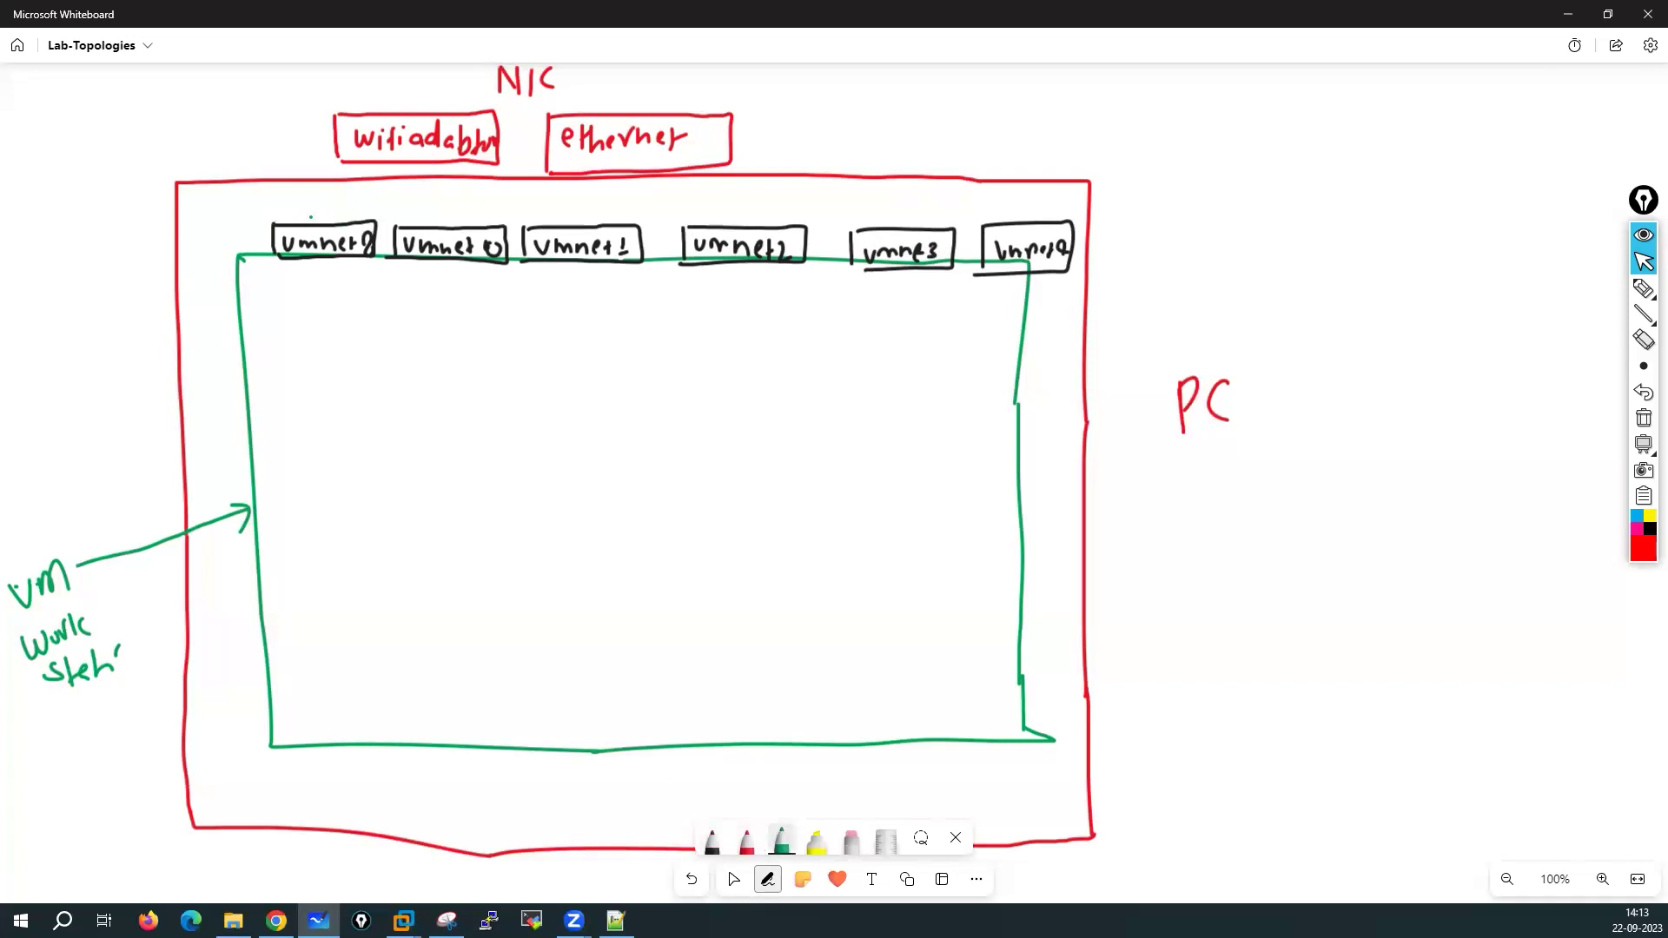
Write NAT and Bridge in green by the first vmnet boxes and link both to the wifi adapter box
mouse_move(217, 228)
left_mouse_down()
mouse_move(217, 215)
mouse_move(252, 224)
left_mouse_up()
mouse_move(248, 221)
left_mouse_down()
mouse_move(268, 220)
mouse_move(257, 240)
left_mouse_up()
mouse_move(411, 207)
left_mouse_down()
mouse_move(410, 225)
mouse_move(433, 208)
mouse_move(458, 236)
left_mouse_up()
left_click_drag(469, 216, 478, 212)
left_click(491, 209)
left_click_drag(479, 164, 488, 222)
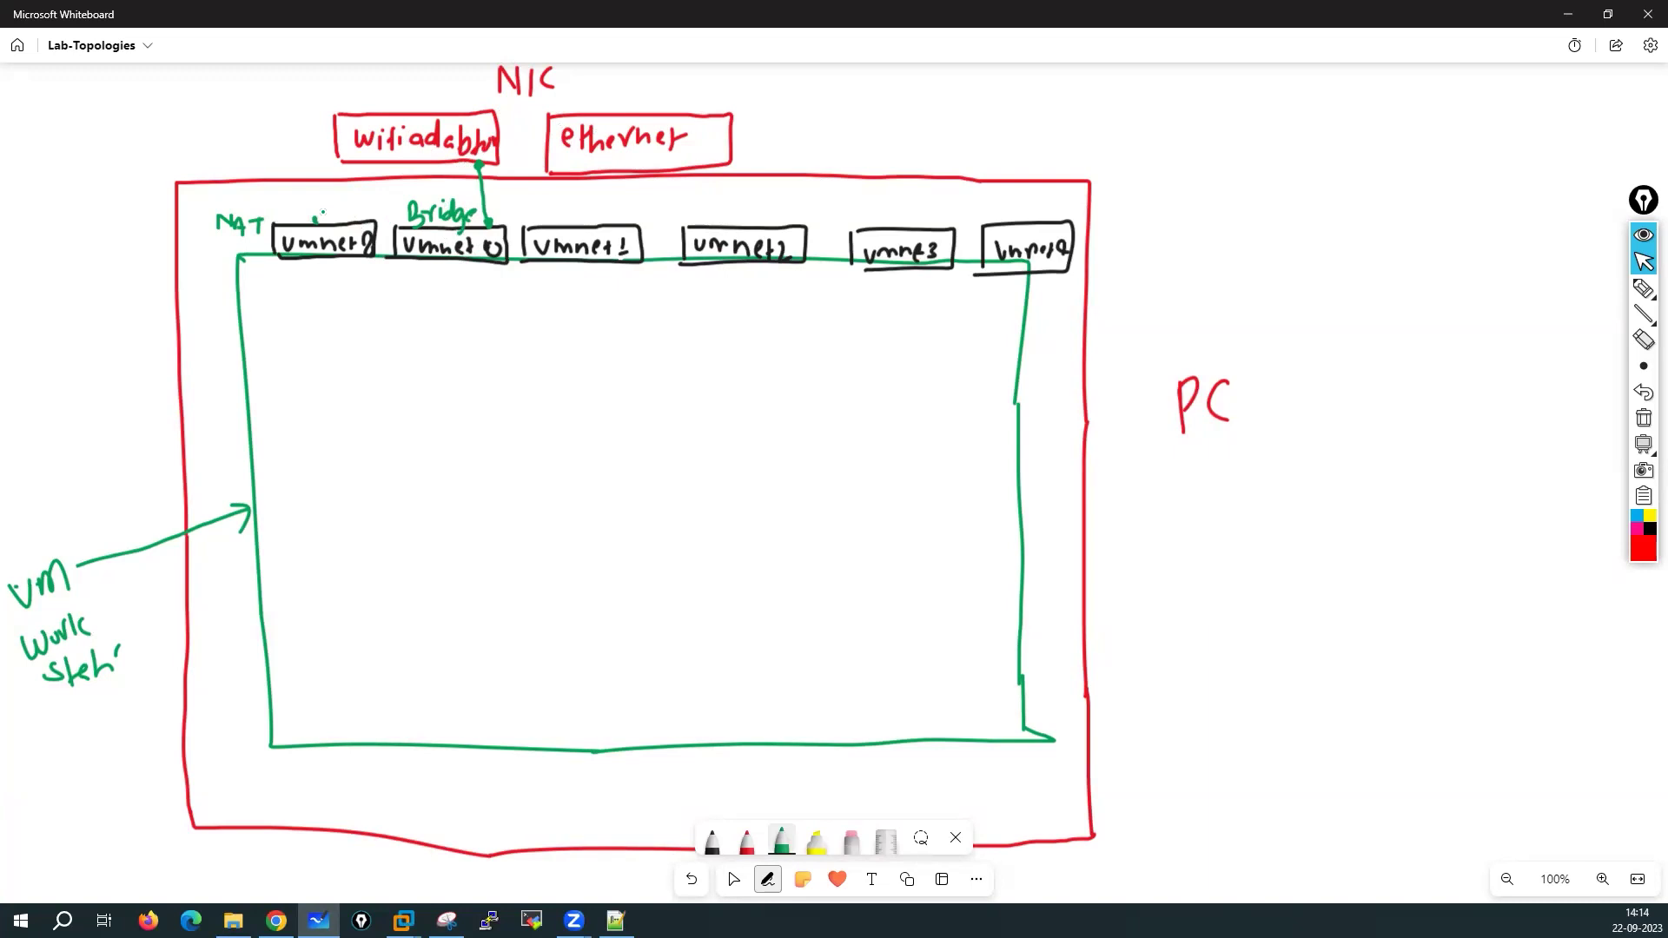
mouse_move(322, 210)
left_mouse_down()
mouse_move(374, 203)
mouse_move(405, 164)
left_mouse_up()
left_click_drag(326, 211, 324, 217)
left_click(328, 810)
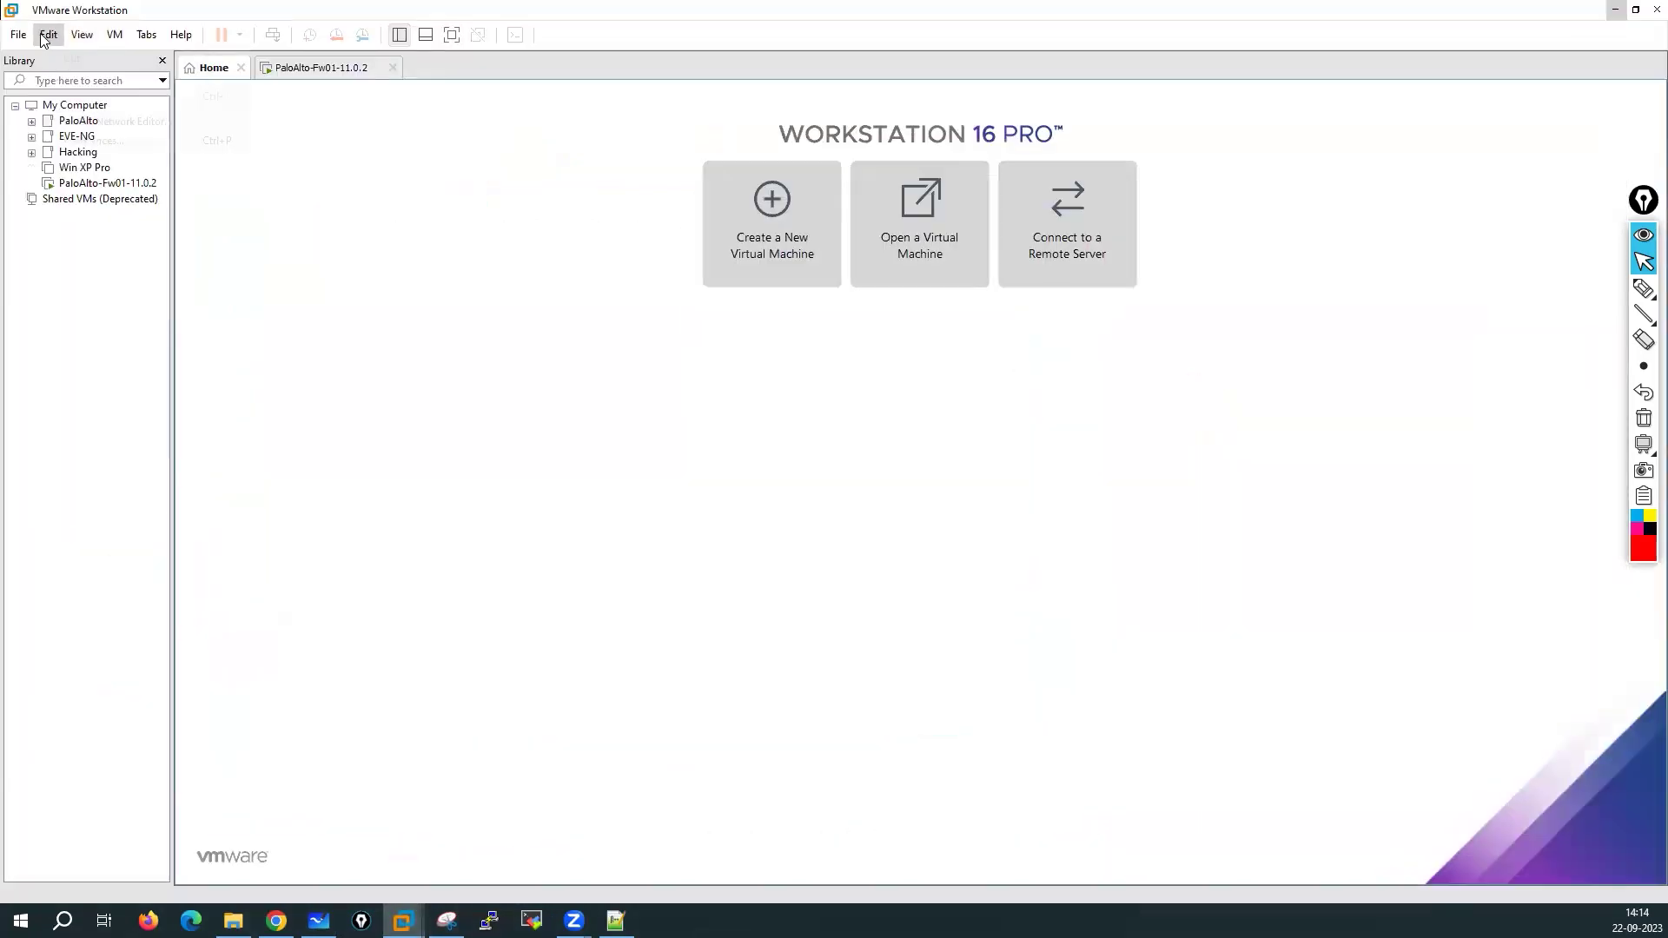
left_click(48, 34)
left_click(95, 121)
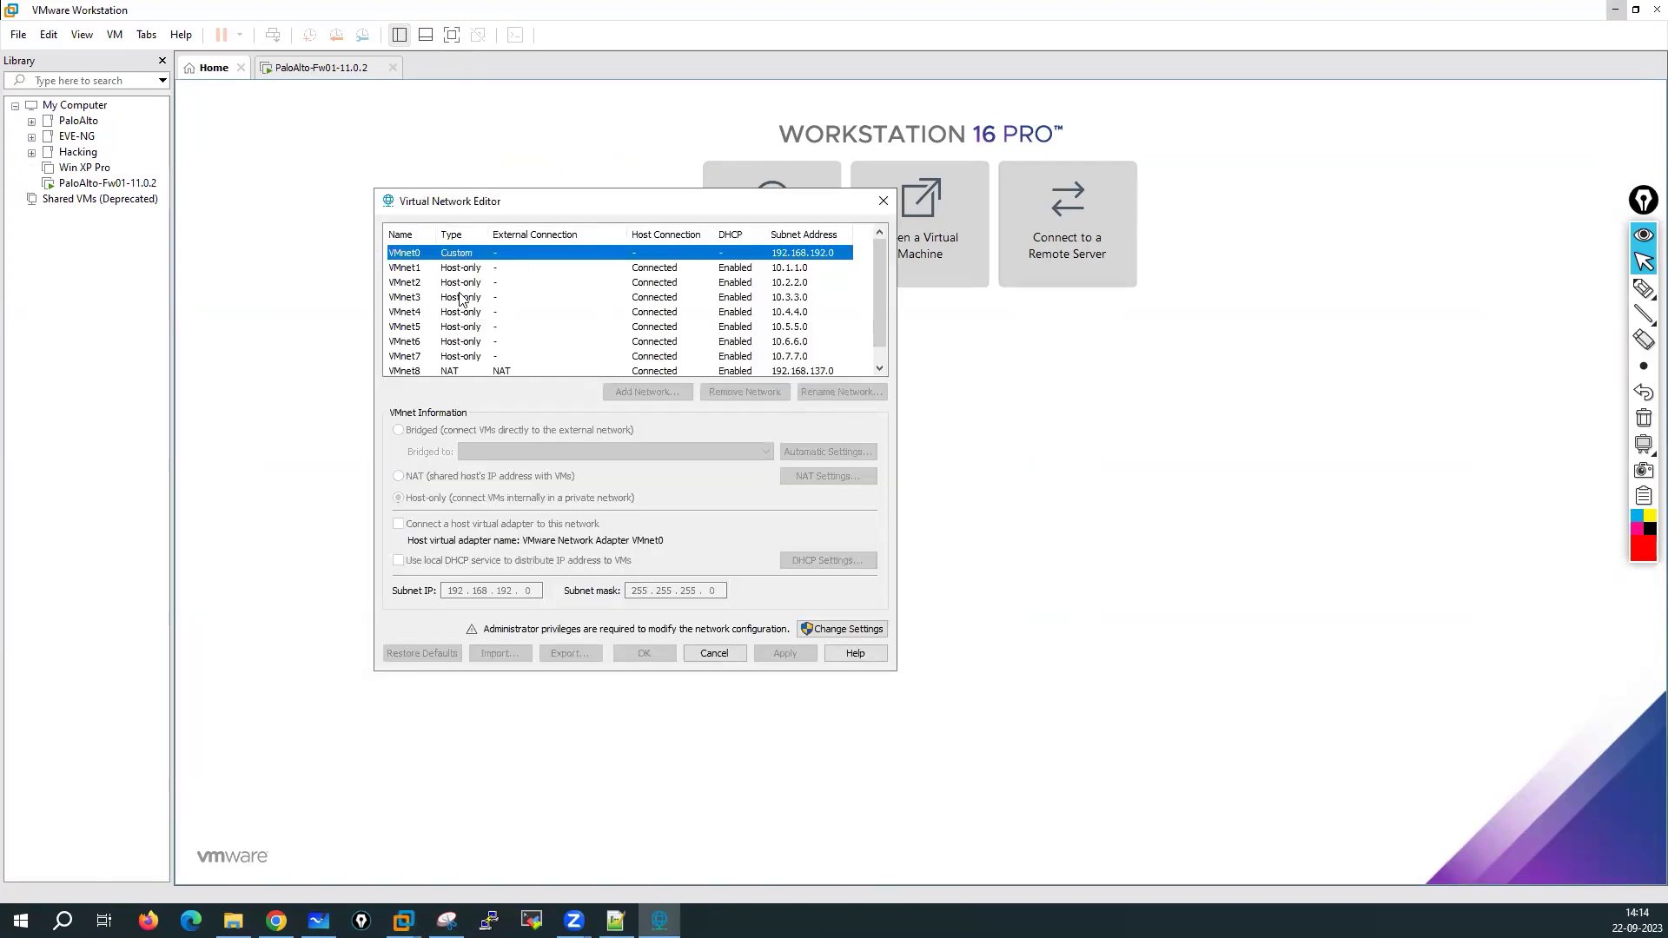
left_click(851, 632)
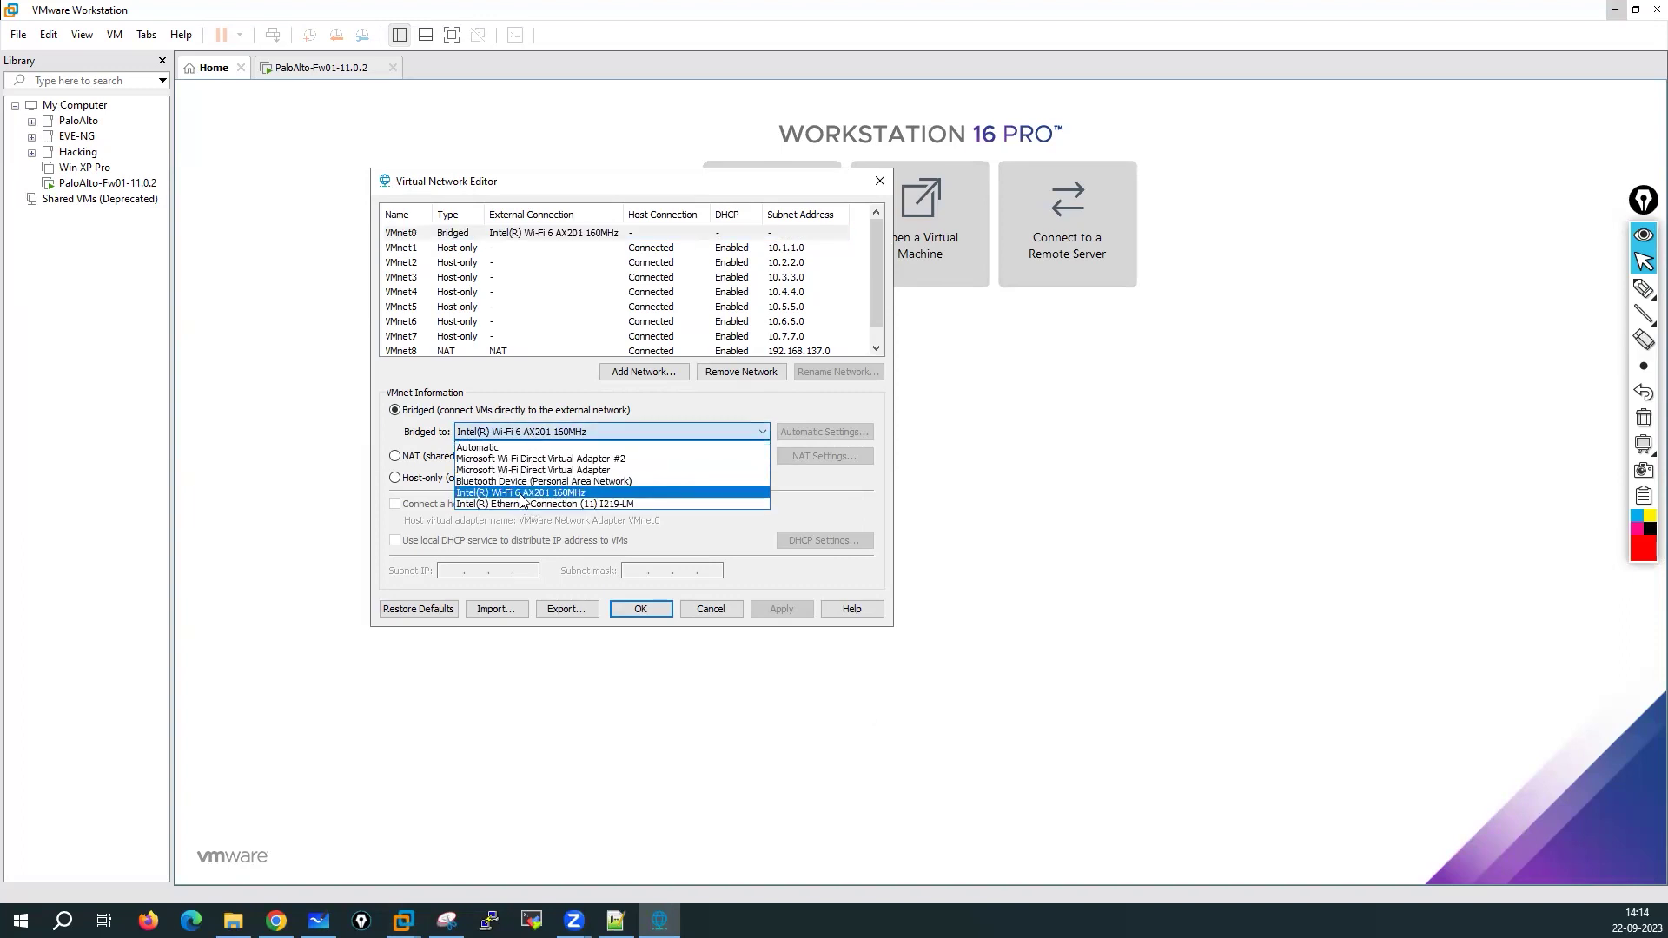
left_click(519, 492)
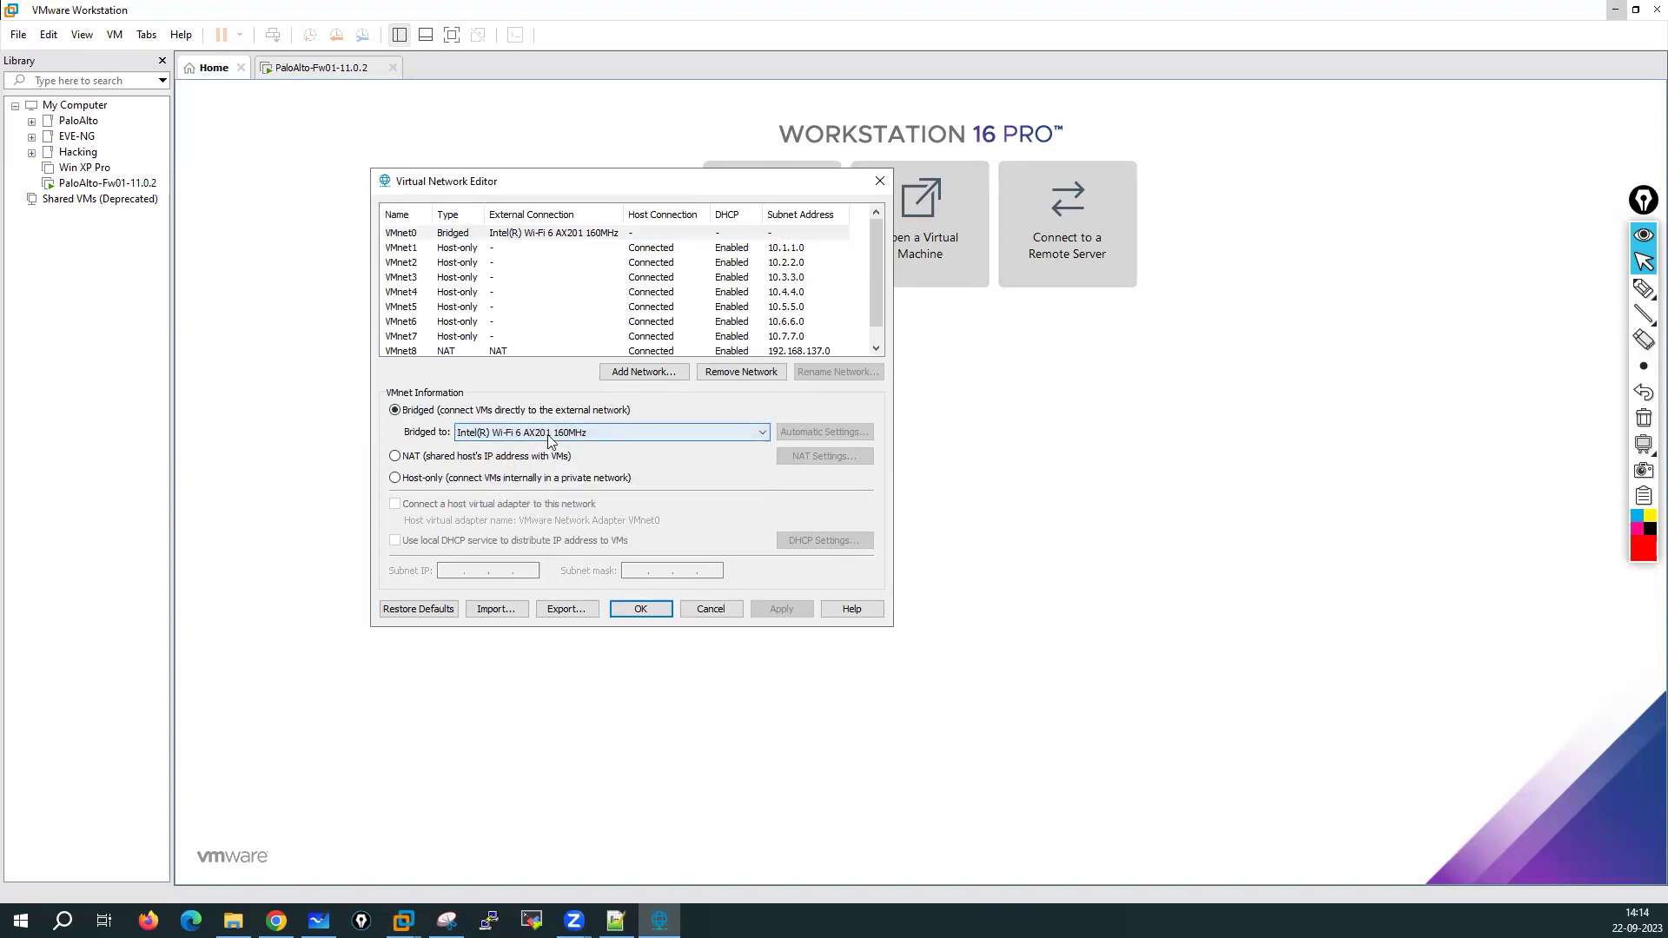
left_click(451, 249)
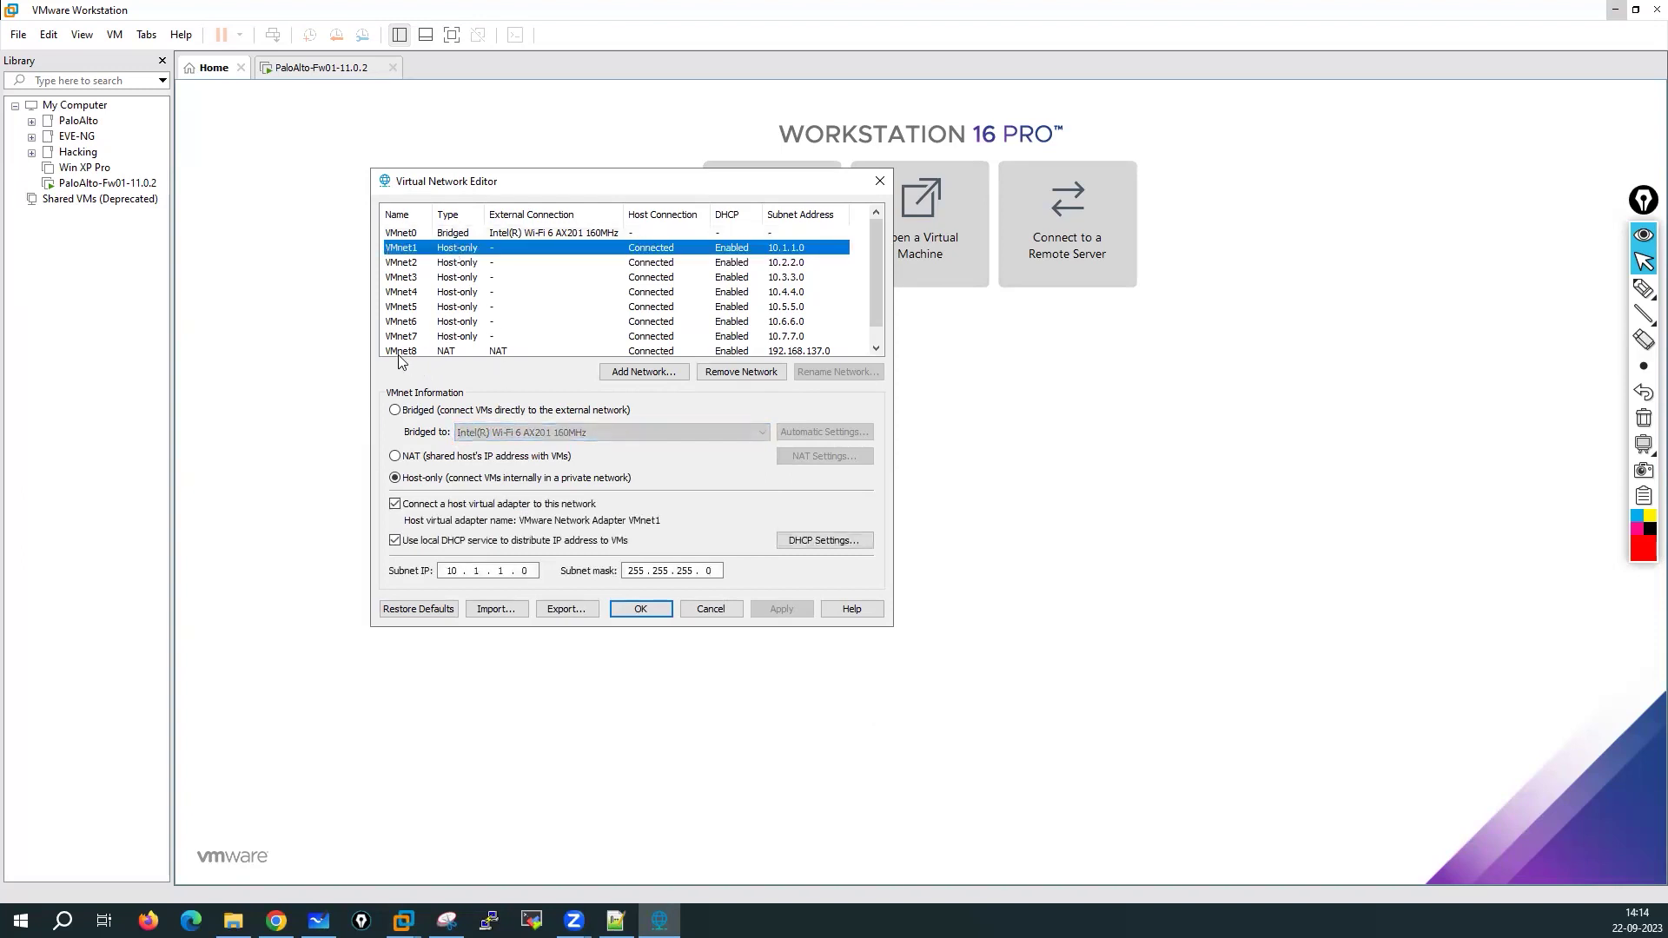
left_click(523, 350)
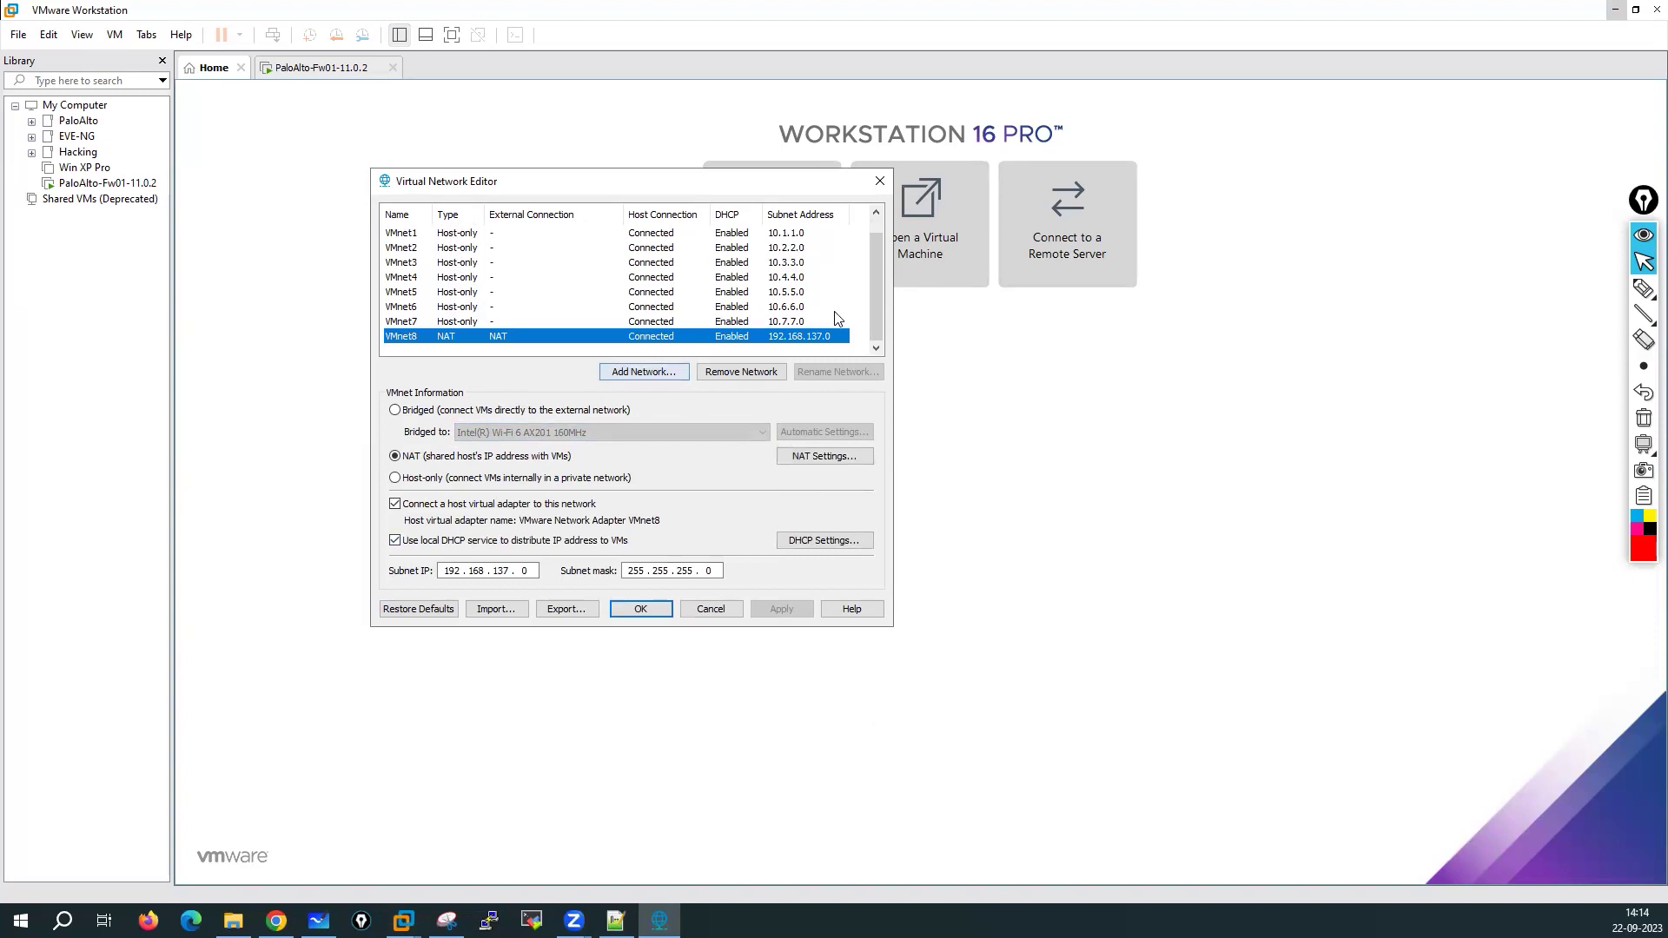
left_click_drag(879, 299, 878, 241)
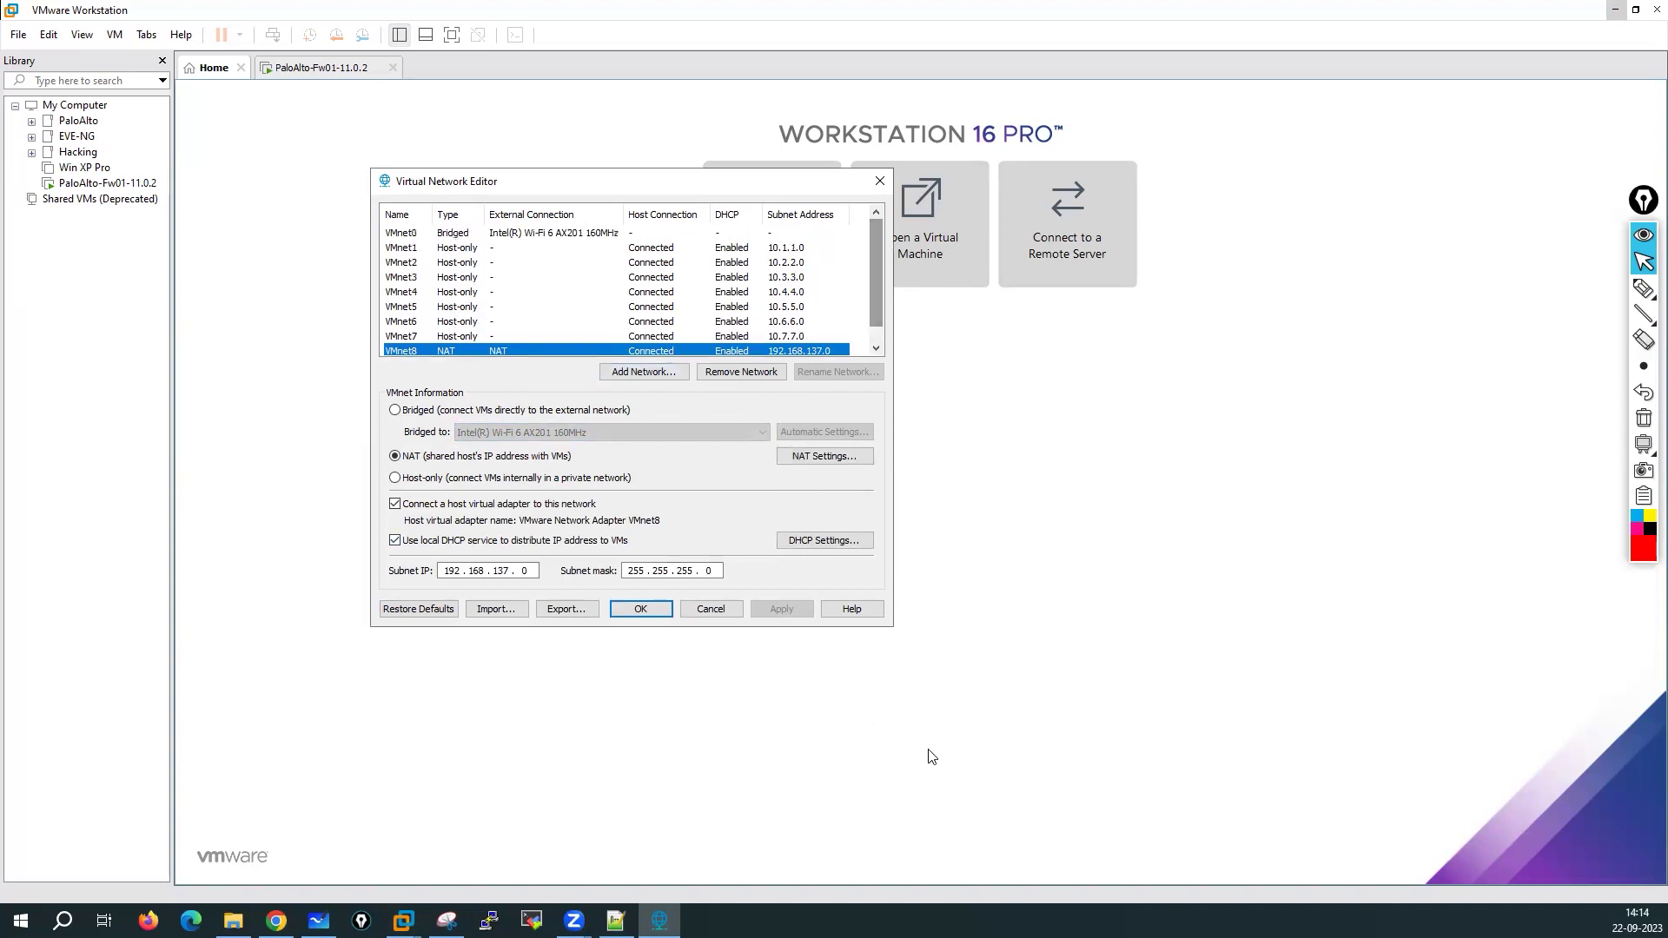
left_click_drag(711, 608, 858, 540)
key("Escape")
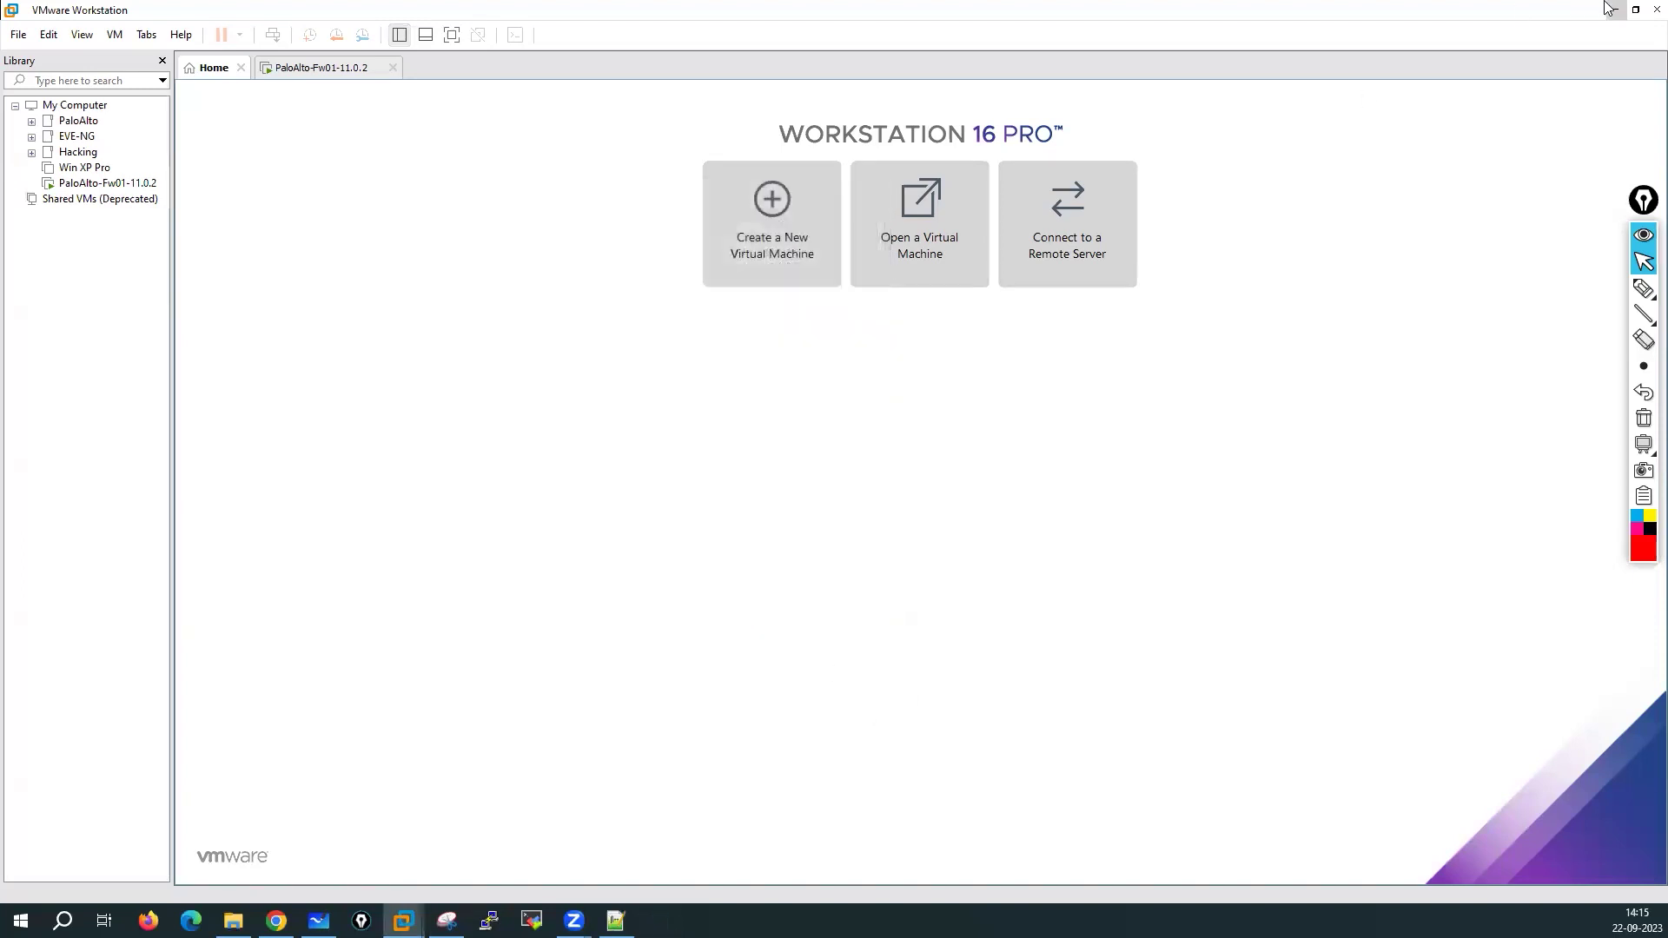
key("alt+Tab")
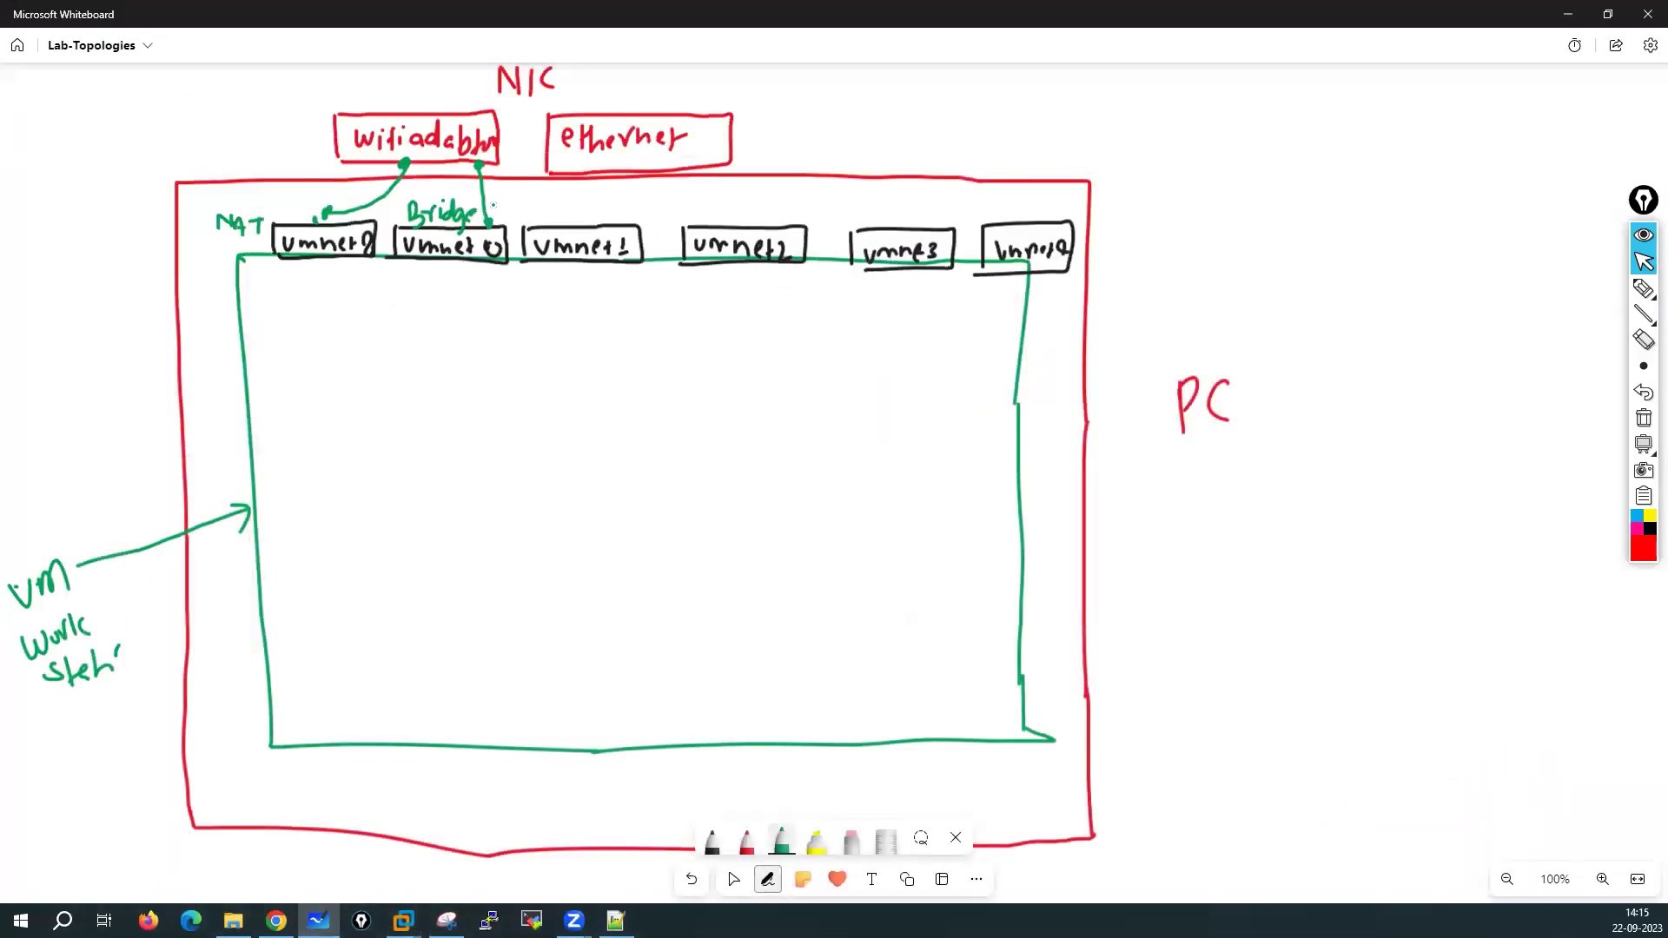
left_click(1643, 288)
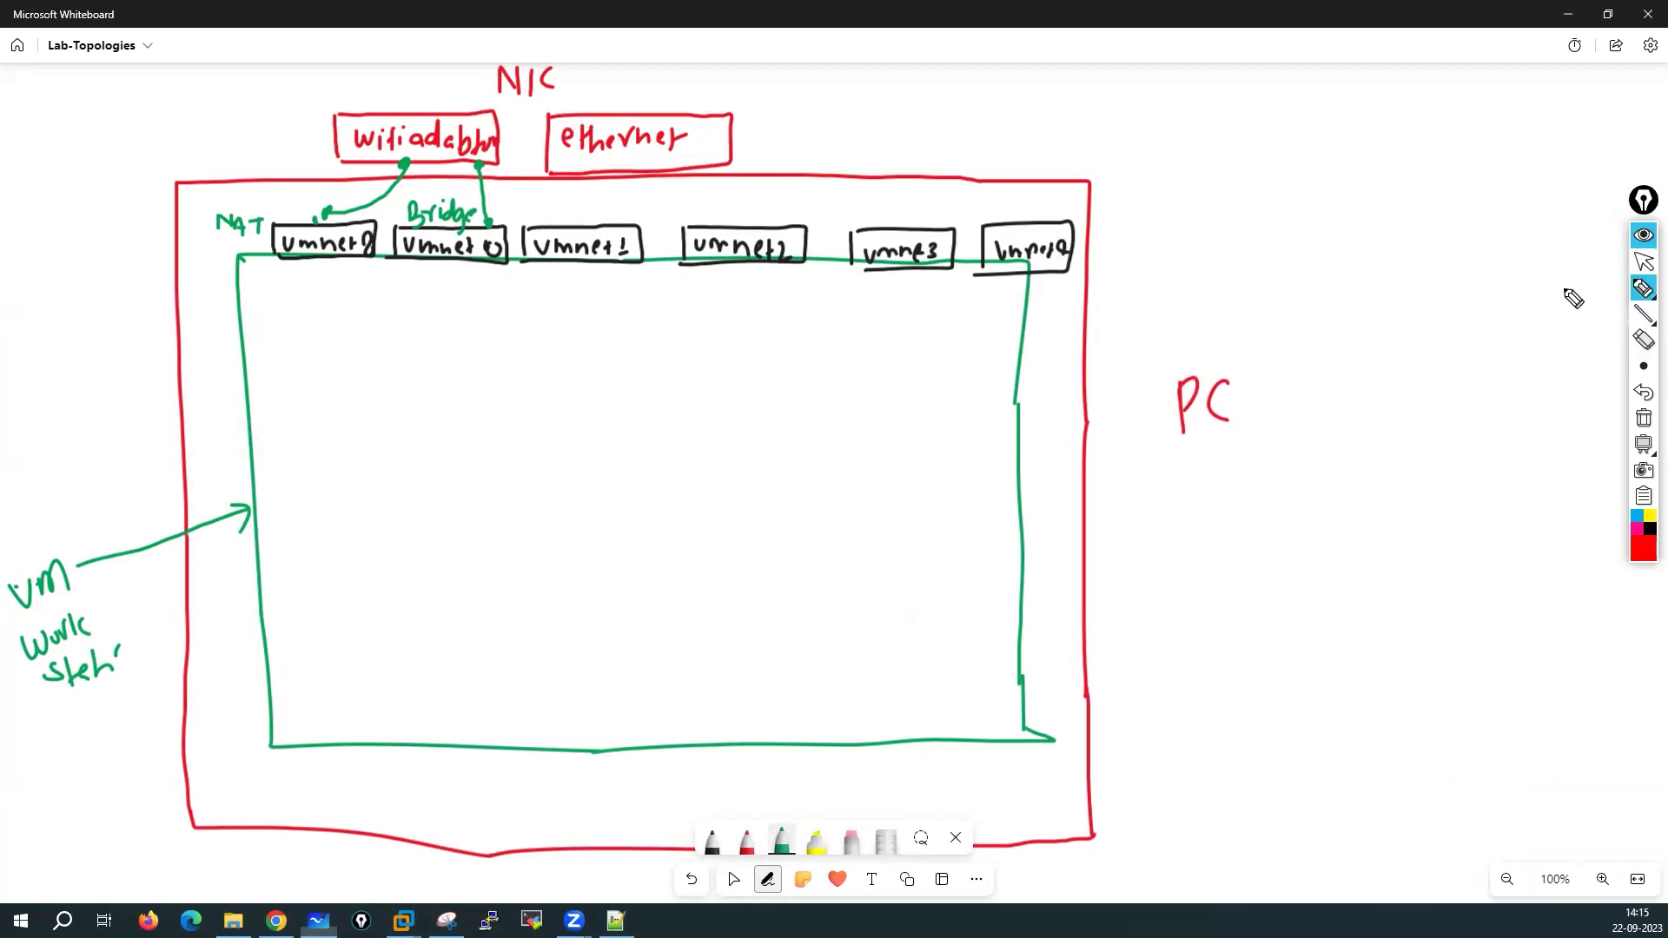
left_click(1643, 556)
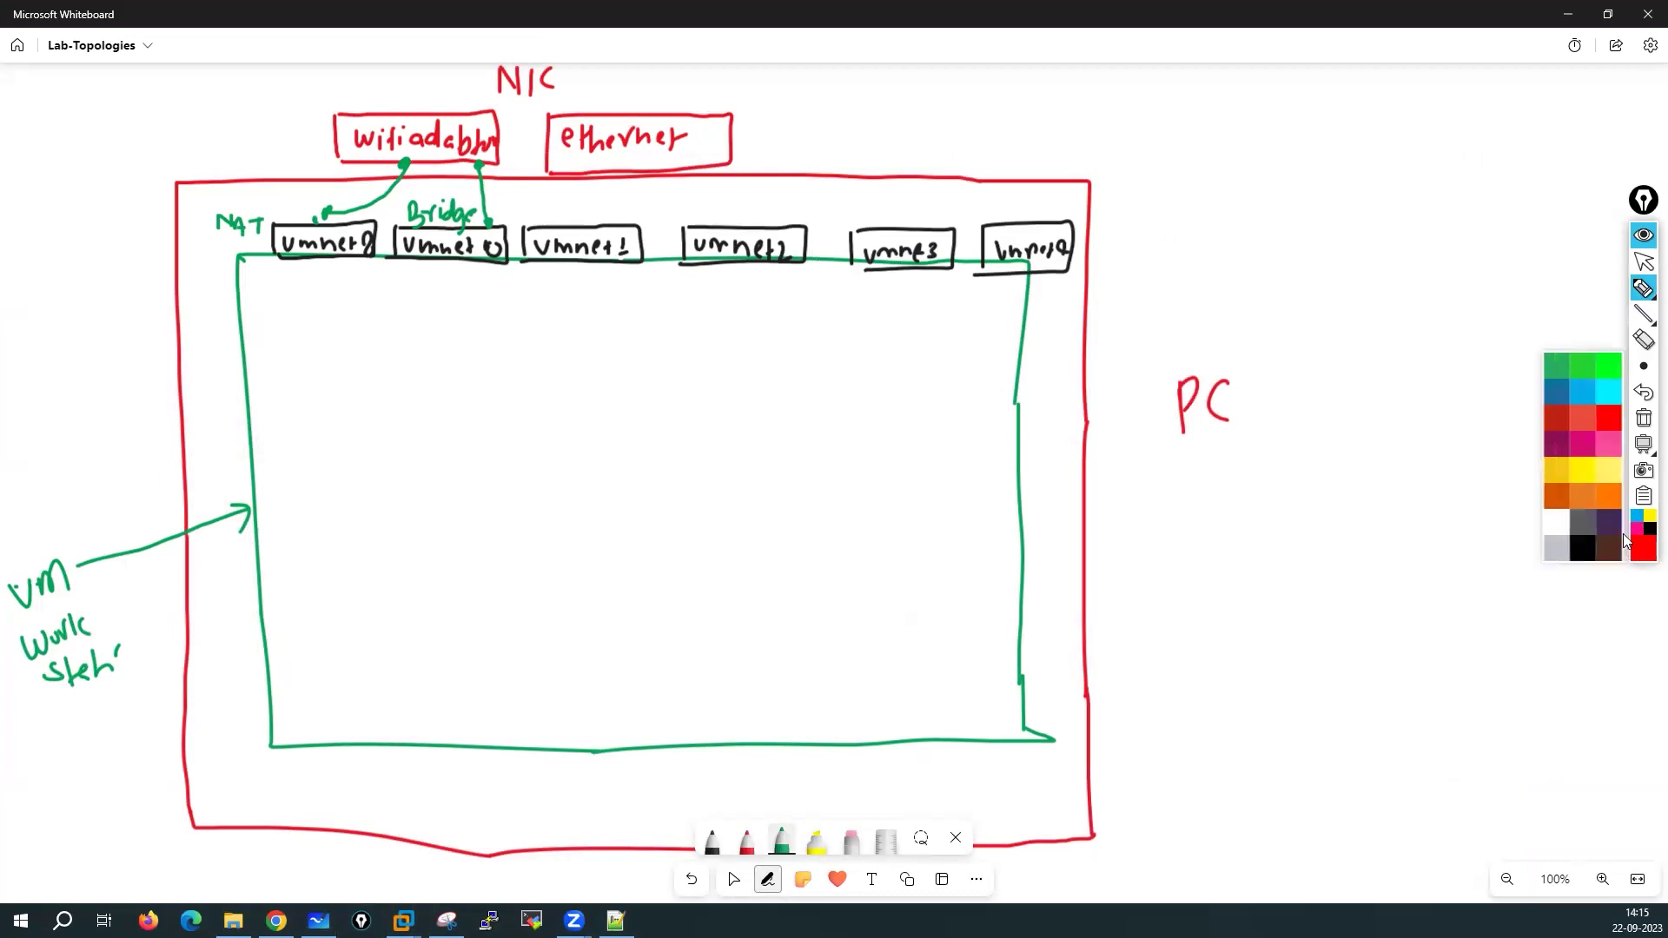
left_click(1583, 395)
left_click_drag(321, 108, 377, 96)
mouse_move(421, 236)
left_mouse_down()
mouse_move(439, 258)
mouse_move(469, 255)
mouse_move(469, 230)
left_mouse_up()
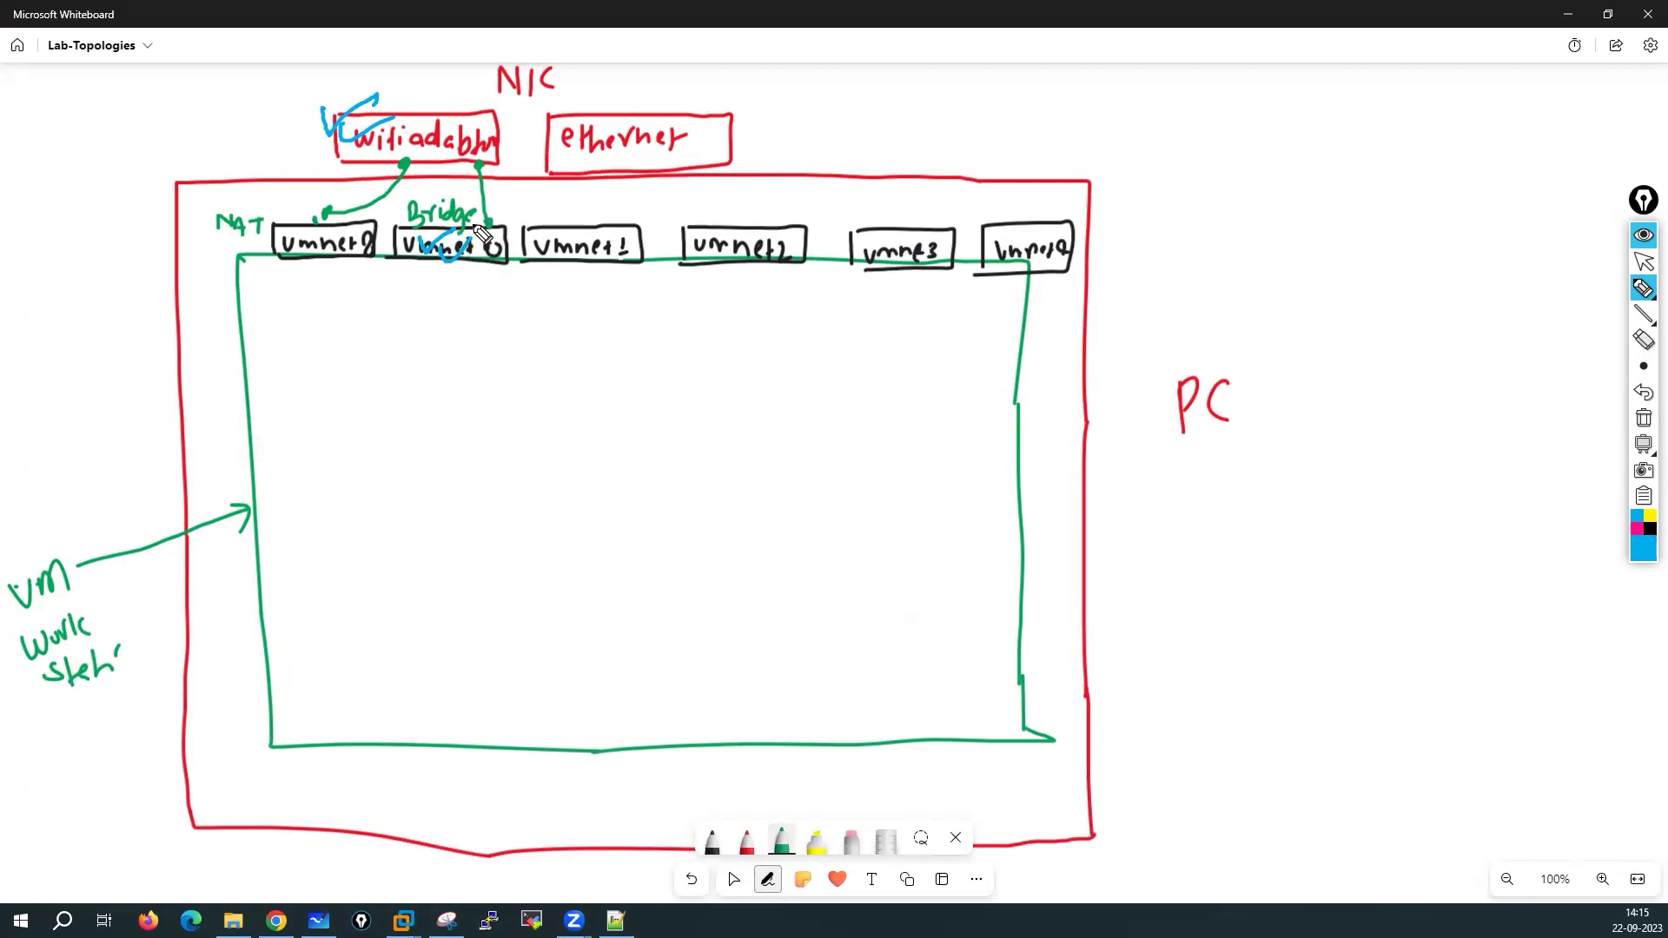
mouse_move(422, 85)
left_mouse_down()
mouse_move(422, 100)
mouse_move(444, 86)
left_mouse_up()
mouse_move(1325, 86)
left_mouse_down()
mouse_move(1334, 103)
mouse_move(1394, 94)
mouse_move(1128, 78)
mouse_move(804, 92)
mouse_move(499, 121)
mouse_move(516, 111)
mouse_move(520, 137)
left_mouse_up()
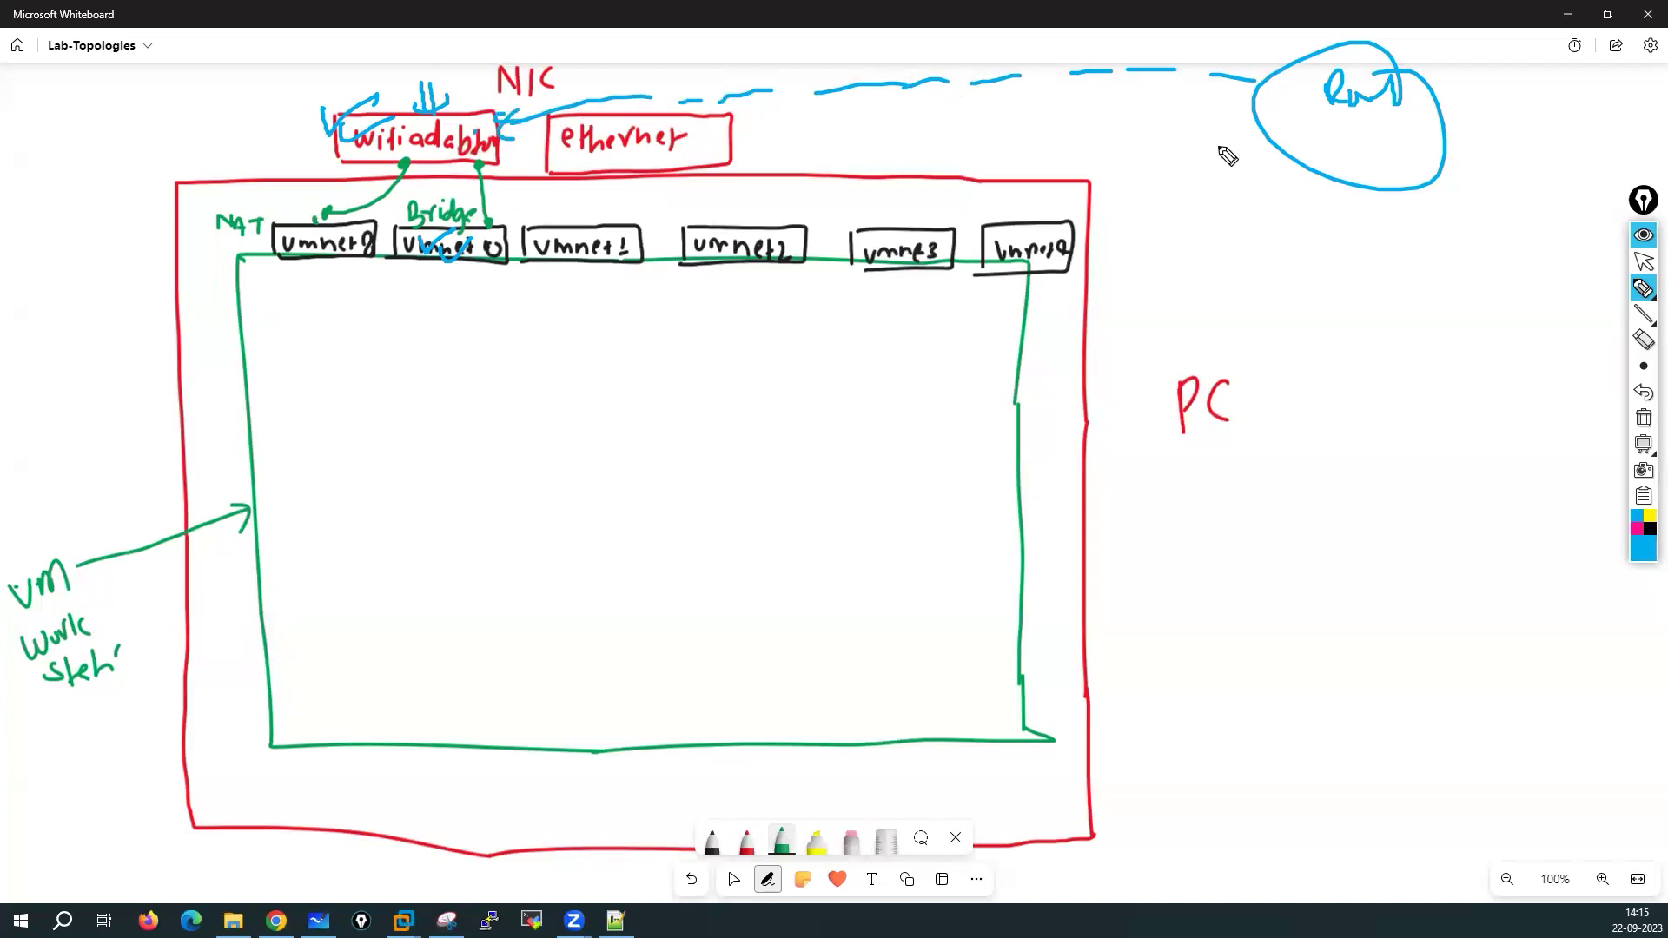
left_click_drag(1322, 111, 1347, 129)
left_click_drag(445, 278, 477, 261)
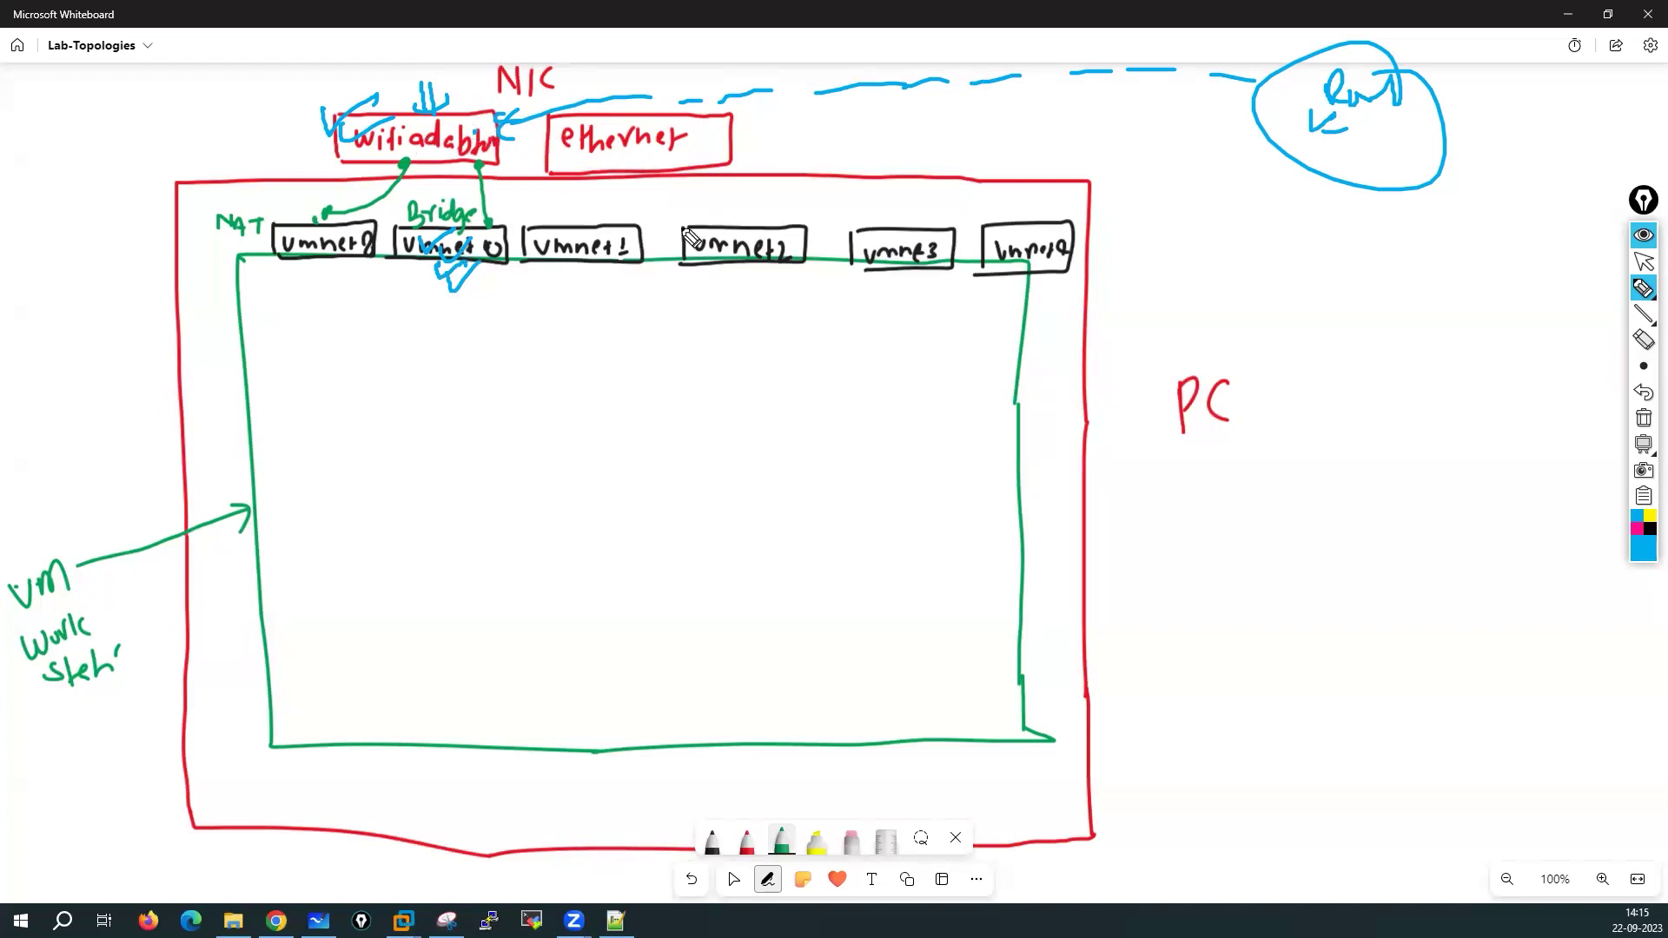
left_click(1643, 419)
left_click(1643, 260)
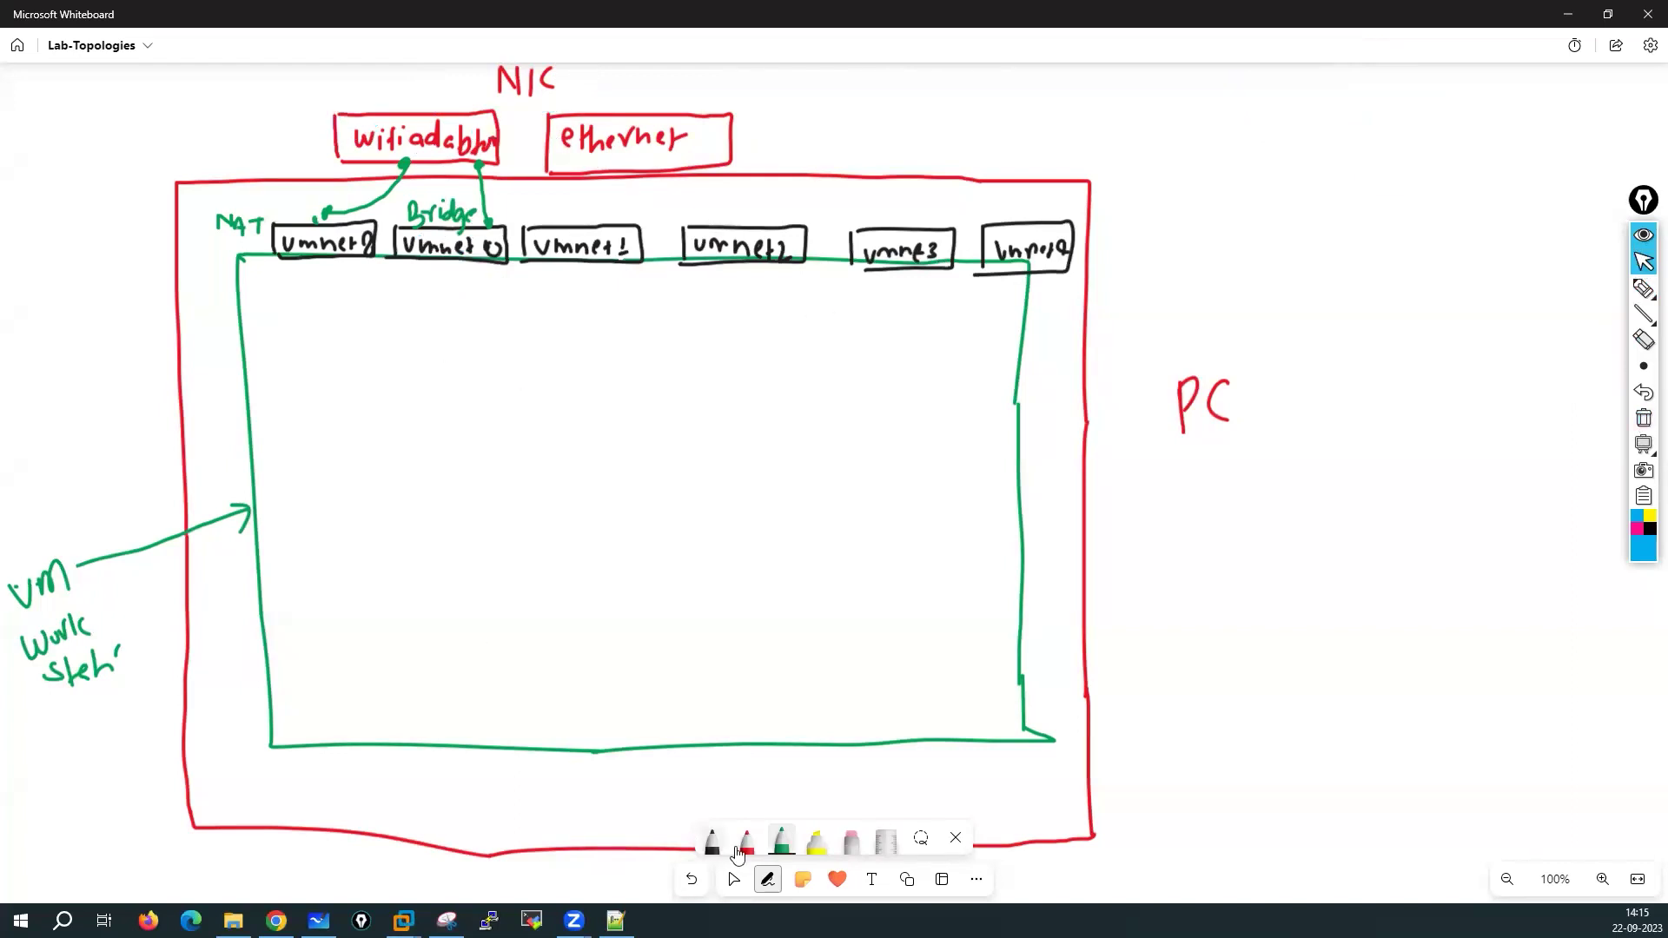
In blue ink, draw a box labelled PA-VM with a mgmt port box on top
left_click(712, 844)
left_click(712, 844)
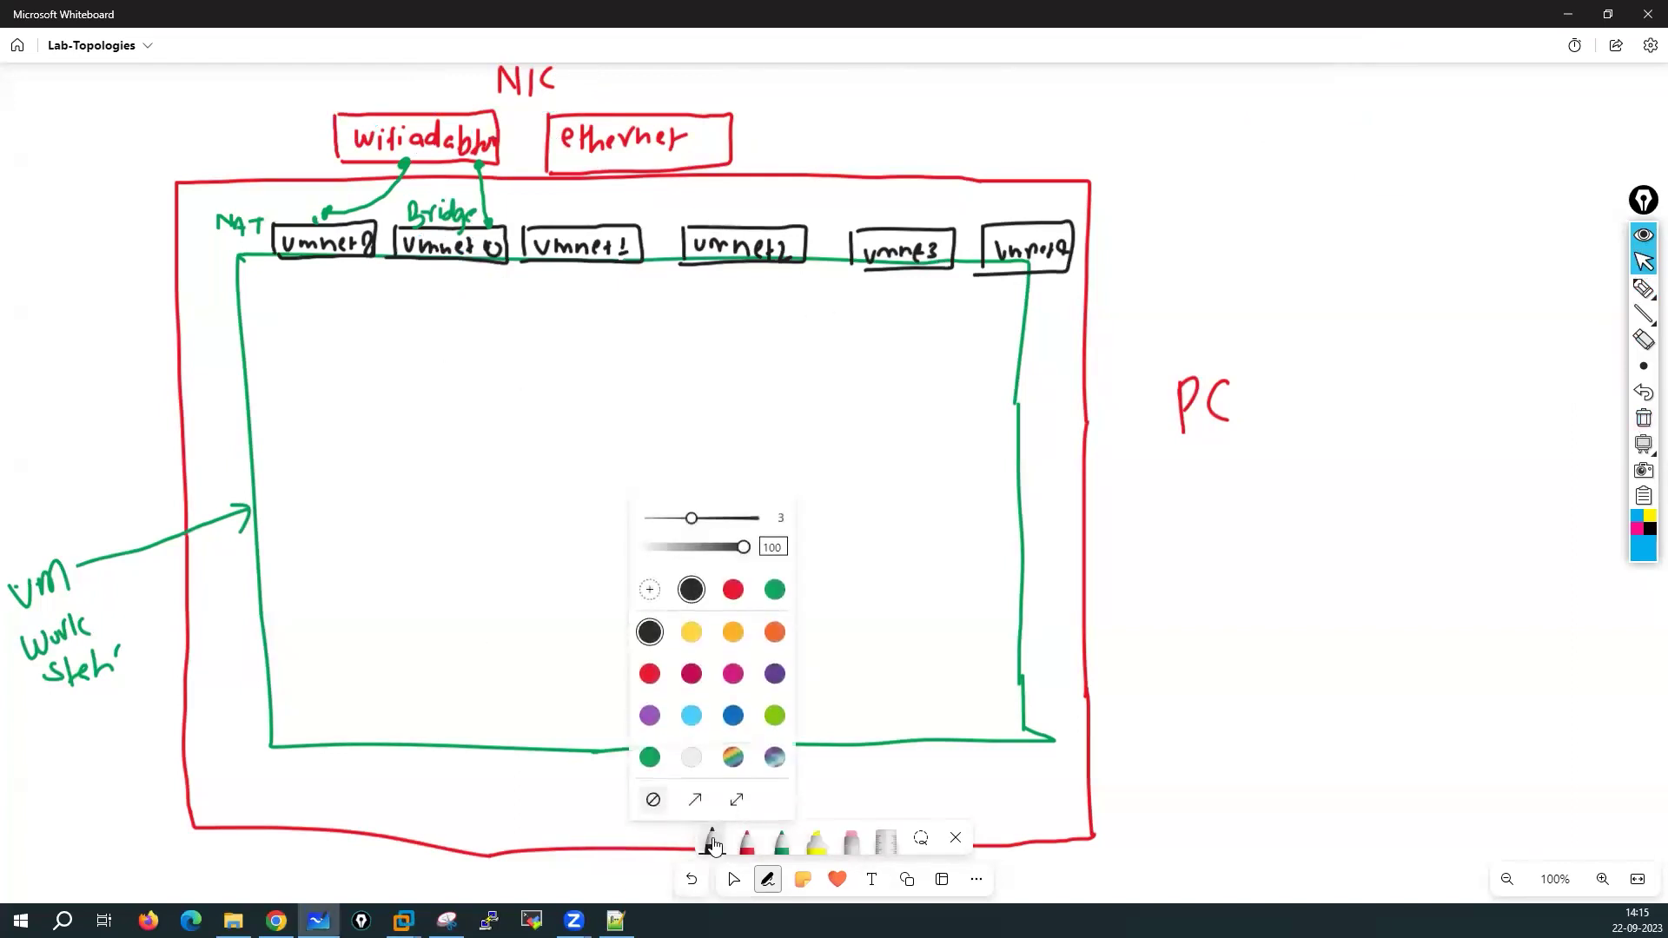
left_click(734, 714)
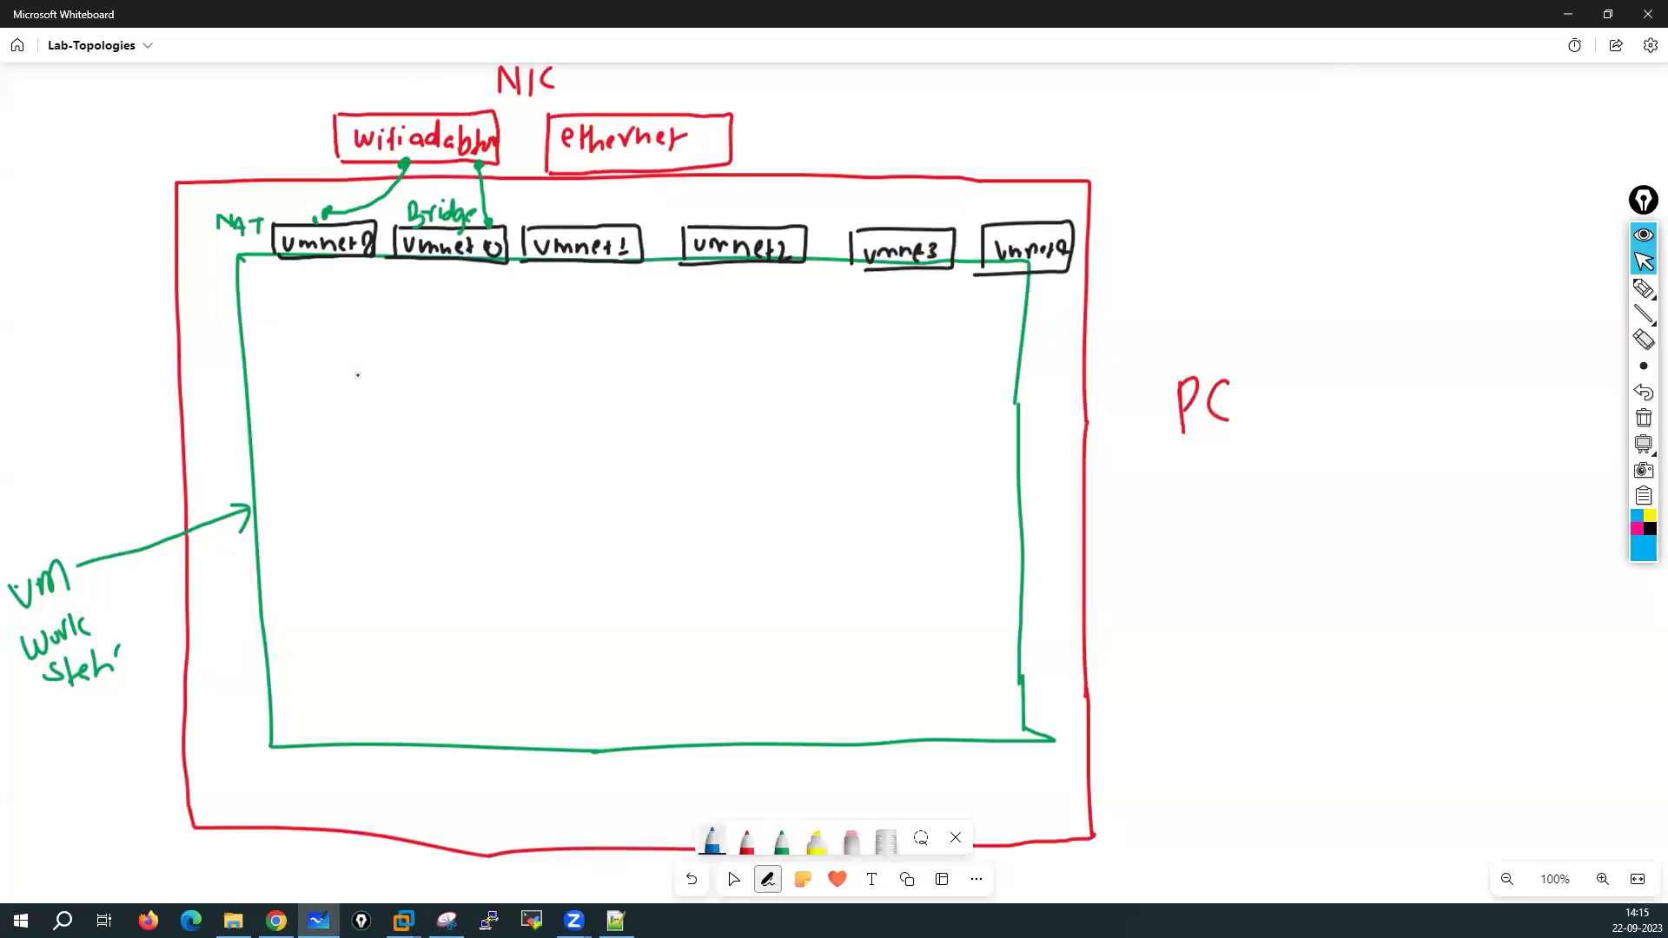
left_click_drag(343, 373, 351, 522)
mouse_move(345, 367)
left_mouse_down()
mouse_move(584, 360)
mouse_move(929, 388)
mouse_move(938, 553)
mouse_move(360, 539)
mouse_move(356, 520)
left_mouse_up()
mouse_move(486, 432)
left_mouse_down()
mouse_move(484, 466)
mouse_move(576, 441)
mouse_move(625, 466)
left_mouse_up()
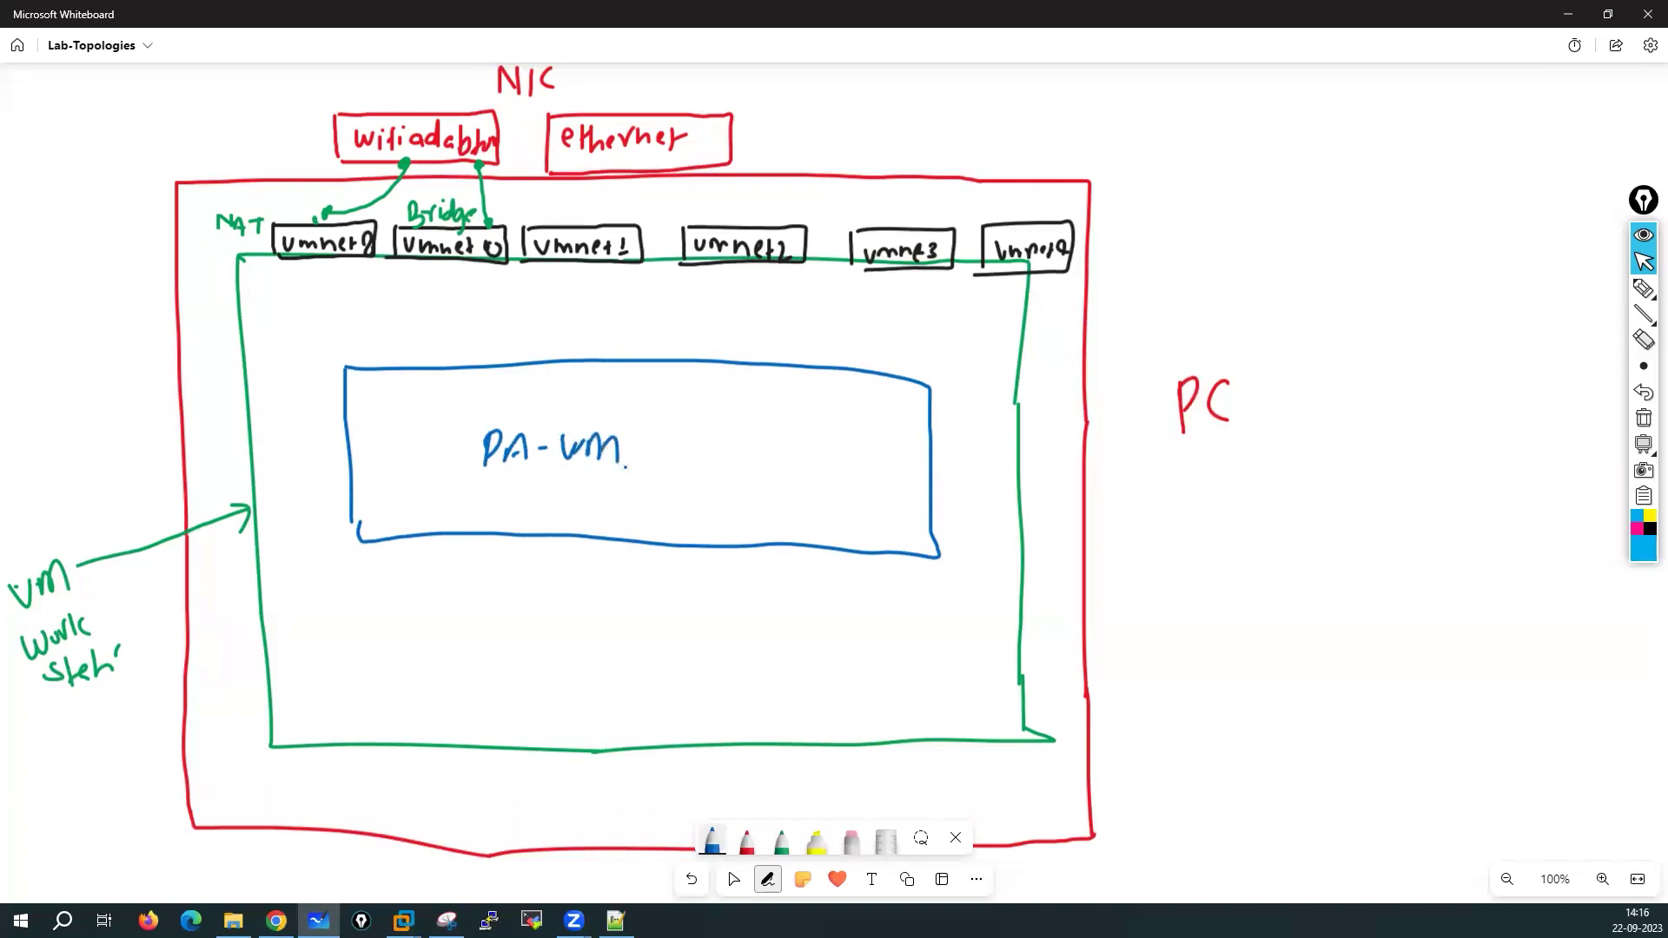
left_click(388, 350)
mouse_move(370, 345)
left_mouse_down()
mouse_move(379, 358)
mouse_move(345, 369)
mouse_move(456, 363)
mouse_move(508, 319)
mouse_move(530, 372)
mouse_move(484, 358)
mouse_move(552, 362)
mouse_move(626, 312)
mouse_move(630, 365)
mouse_move(586, 355)
mouse_move(731, 367)
mouse_move(705, 353)
left_mouse_up()
Add interface boxes e1/1 through e1/5 along the top of the PA-VM box
left_click(492, 347)
left_click(589, 339)
mouse_move(709, 335)
left_mouse_down()
mouse_move(714, 354)
mouse_move(764, 363)
mouse_move(828, 347)
mouse_move(782, 351)
left_mouse_up()
mouse_move(790, 337)
left_mouse_down()
mouse_move(793, 356)
mouse_move(909, 380)
mouse_move(872, 354)
left_mouse_up()
mouse_move(877, 335)
left_mouse_down()
mouse_move(880, 354)
mouse_move(901, 352)
left_mouse_up()
mouse_move(913, 333)
left_mouse_down()
mouse_move(939, 436)
mouse_move(1006, 434)
mouse_move(945, 446)
left_mouse_up()
Add boxes e1/6 to e1/9 around the right side and bottom of PA-VM
left_click_drag(952, 422, 955, 427)
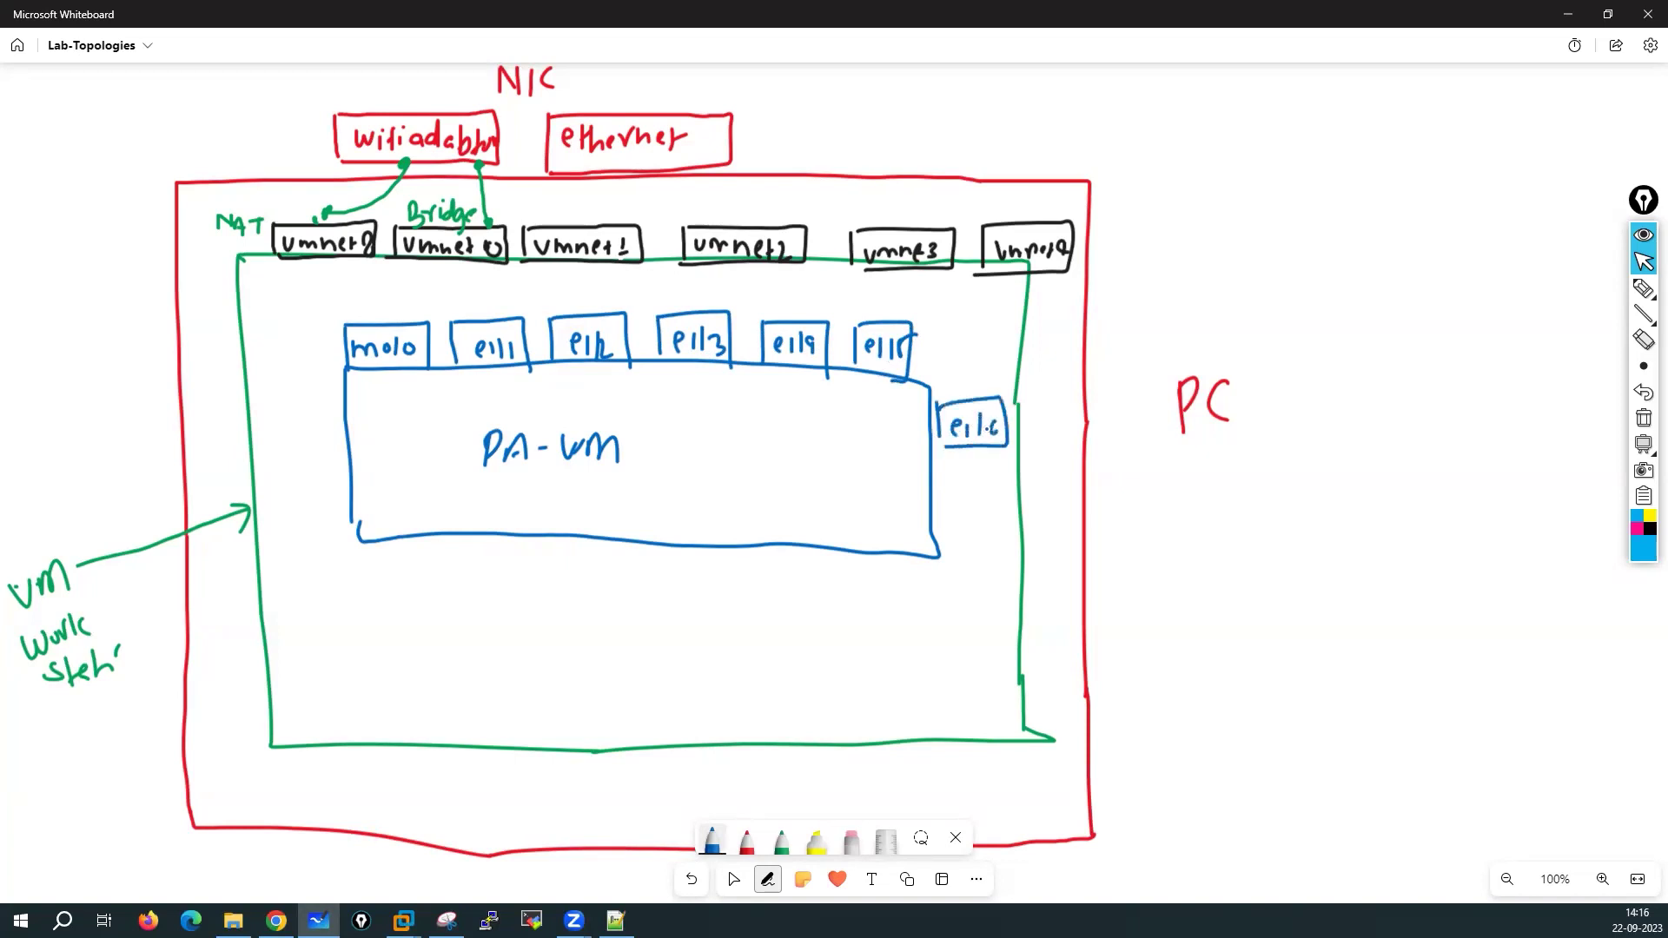
left_click_drag(941, 489, 941, 522)
mouse_move(944, 488)
left_mouse_down()
mouse_move(990, 484)
mouse_move(1017, 528)
left_mouse_up()
mouse_move(985, 530)
left_mouse_down()
mouse_move(957, 533)
mouse_move(968, 521)
left_mouse_up()
mouse_move(974, 500)
left_mouse_down()
mouse_move(976, 524)
mouse_move(998, 516)
left_mouse_up()
left_click_drag(998, 502, 1005, 515)
mouse_move(879, 558)
left_mouse_down()
mouse_move(882, 622)
mouse_move(895, 601)
mouse_move(928, 620)
left_mouse_up()
left_click(916, 598)
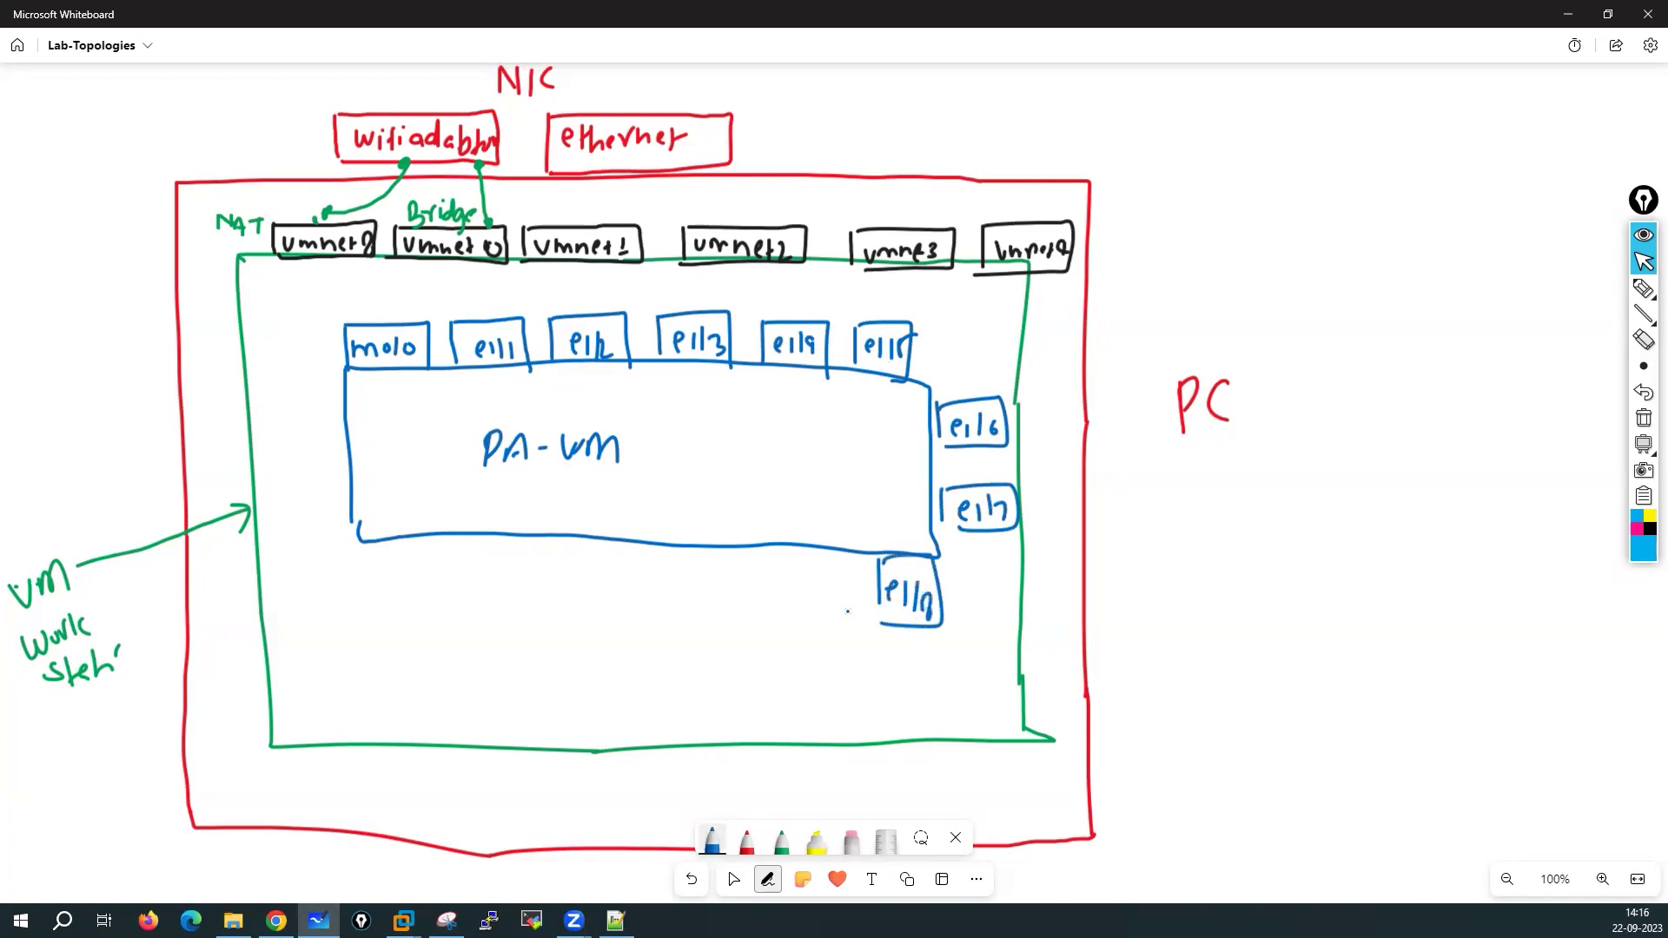
left_click_drag(754, 553, 758, 613)
mouse_move(811, 548)
left_mouse_down()
mouse_move(766, 614)
mouse_move(785, 608)
left_mouse_up()
mouse_move(793, 572)
left_mouse_down()
mouse_move(795, 609)
mouse_move(802, 595)
mouse_move(810, 613)
left_mouse_up()
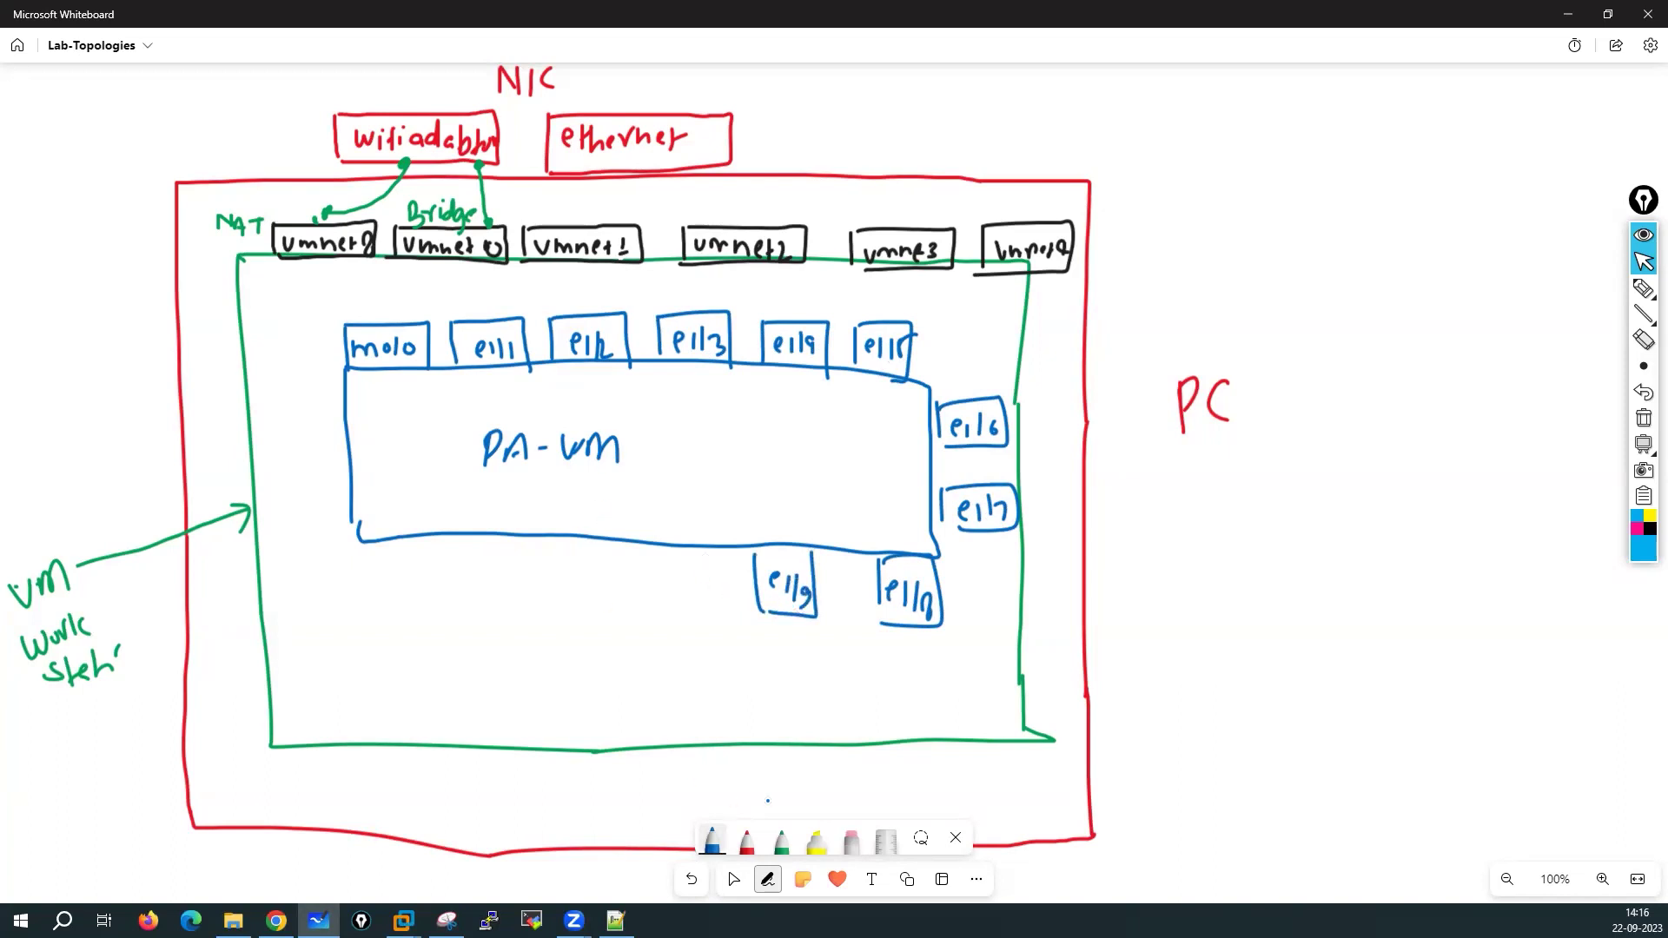
left_click(746, 841)
Open the PaloAlto-Fw01-11.0.2 VM settings and check Network Adapter 1's NAT connection
left_click(341, 820)
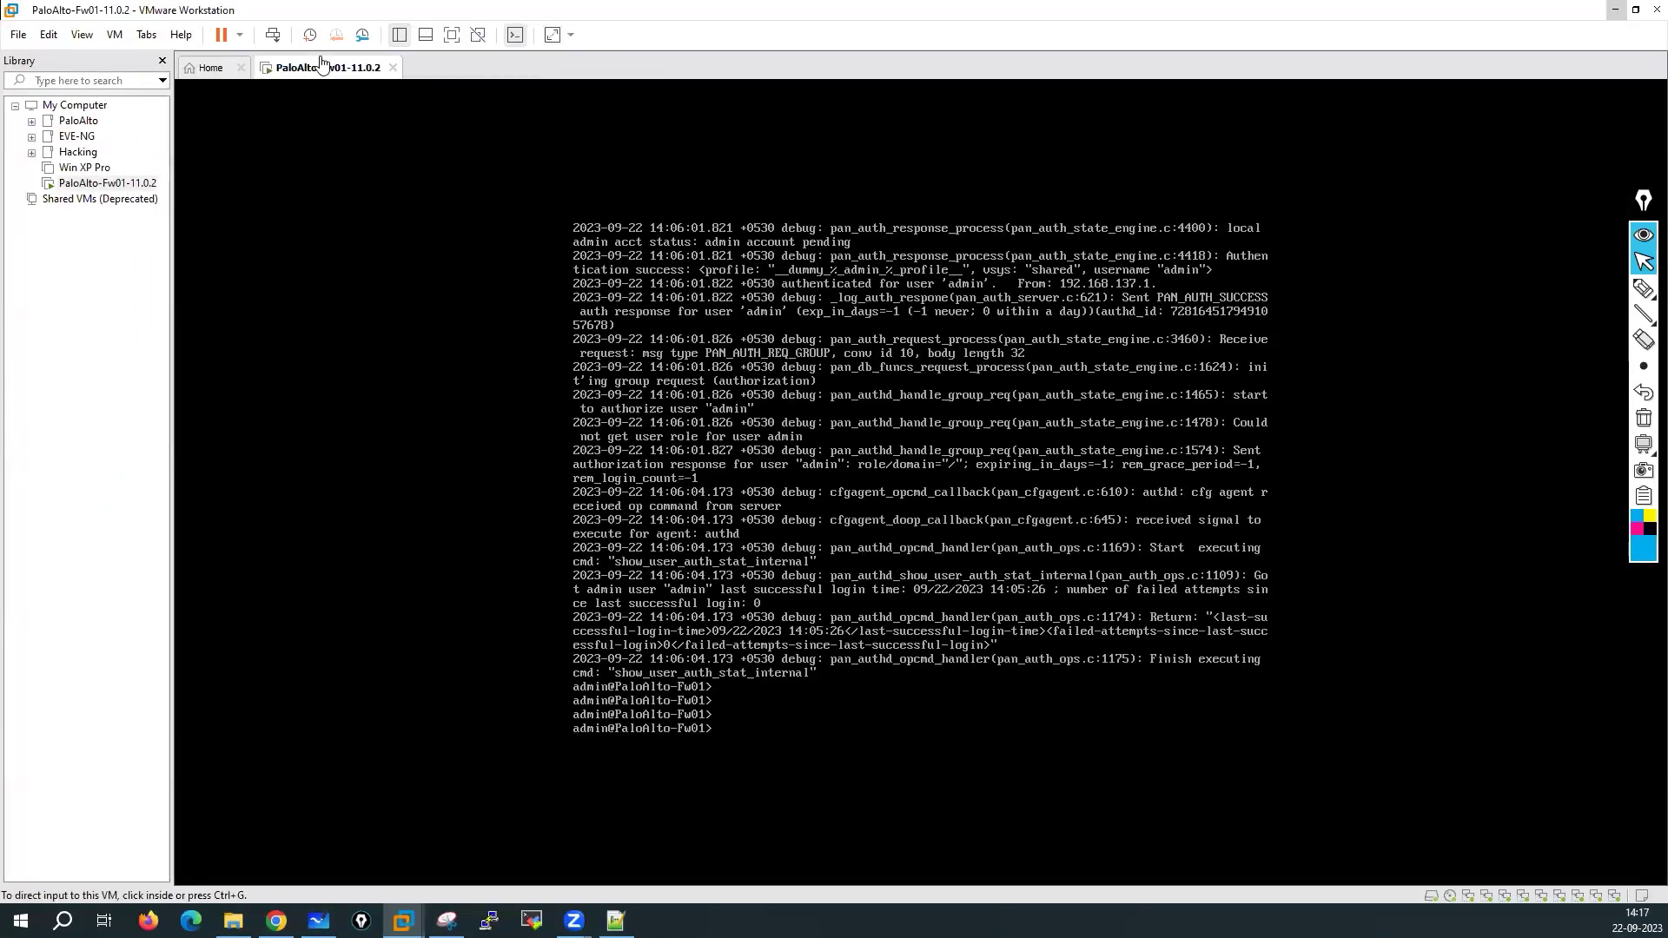
right_click(320, 65)
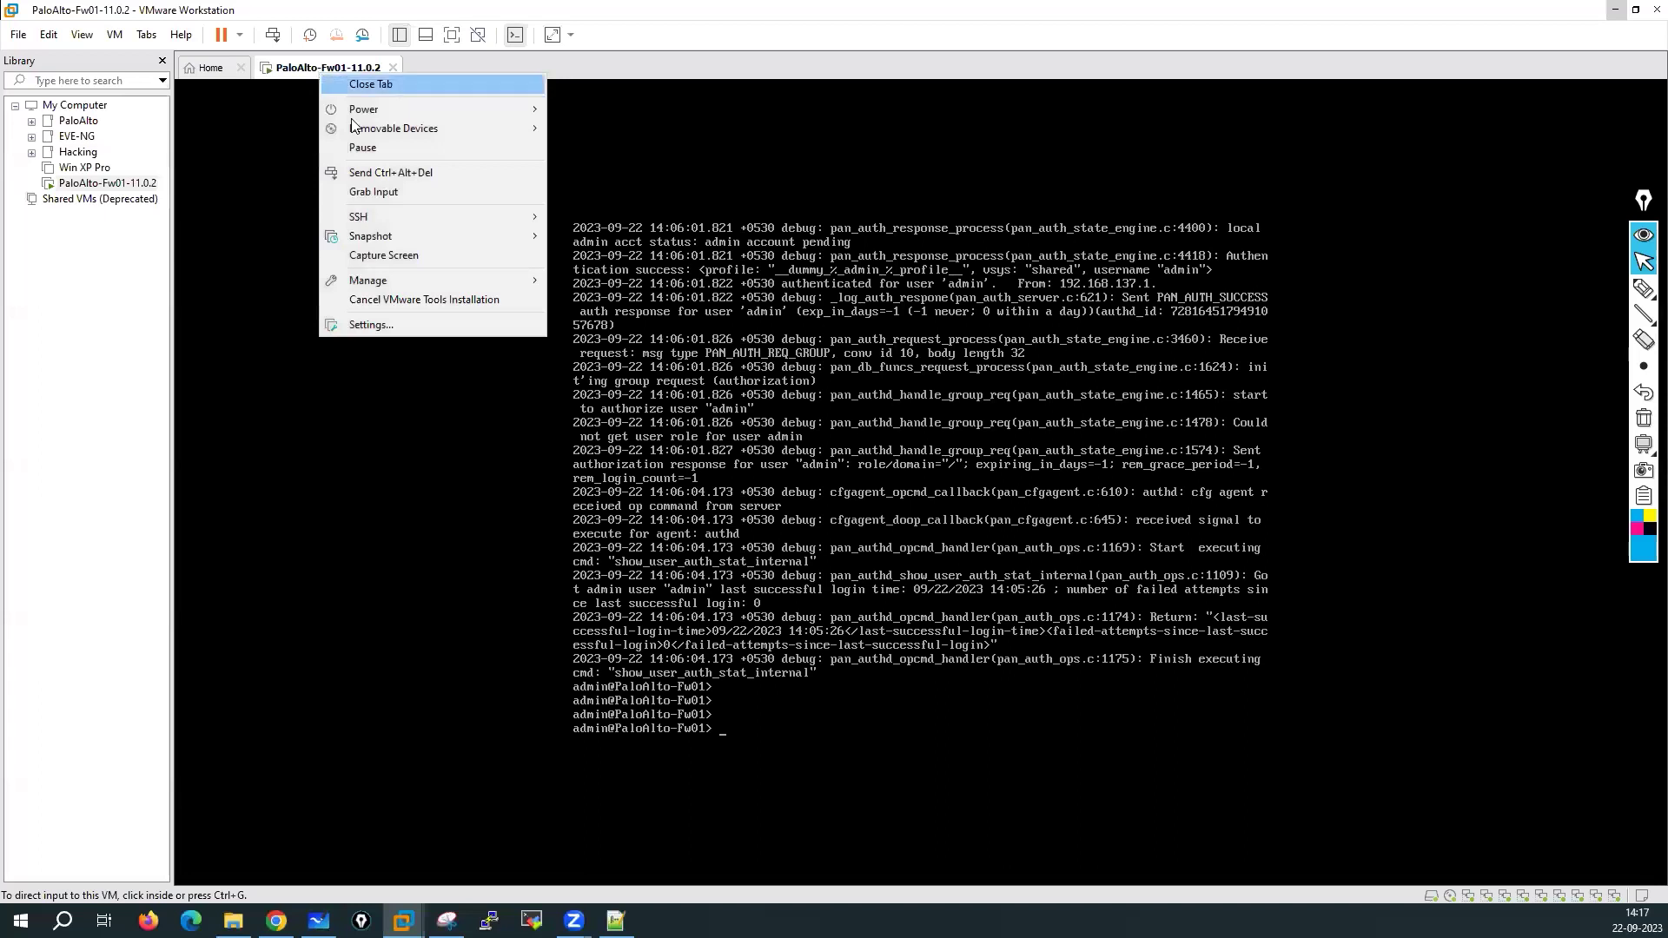
left_click(370, 323)
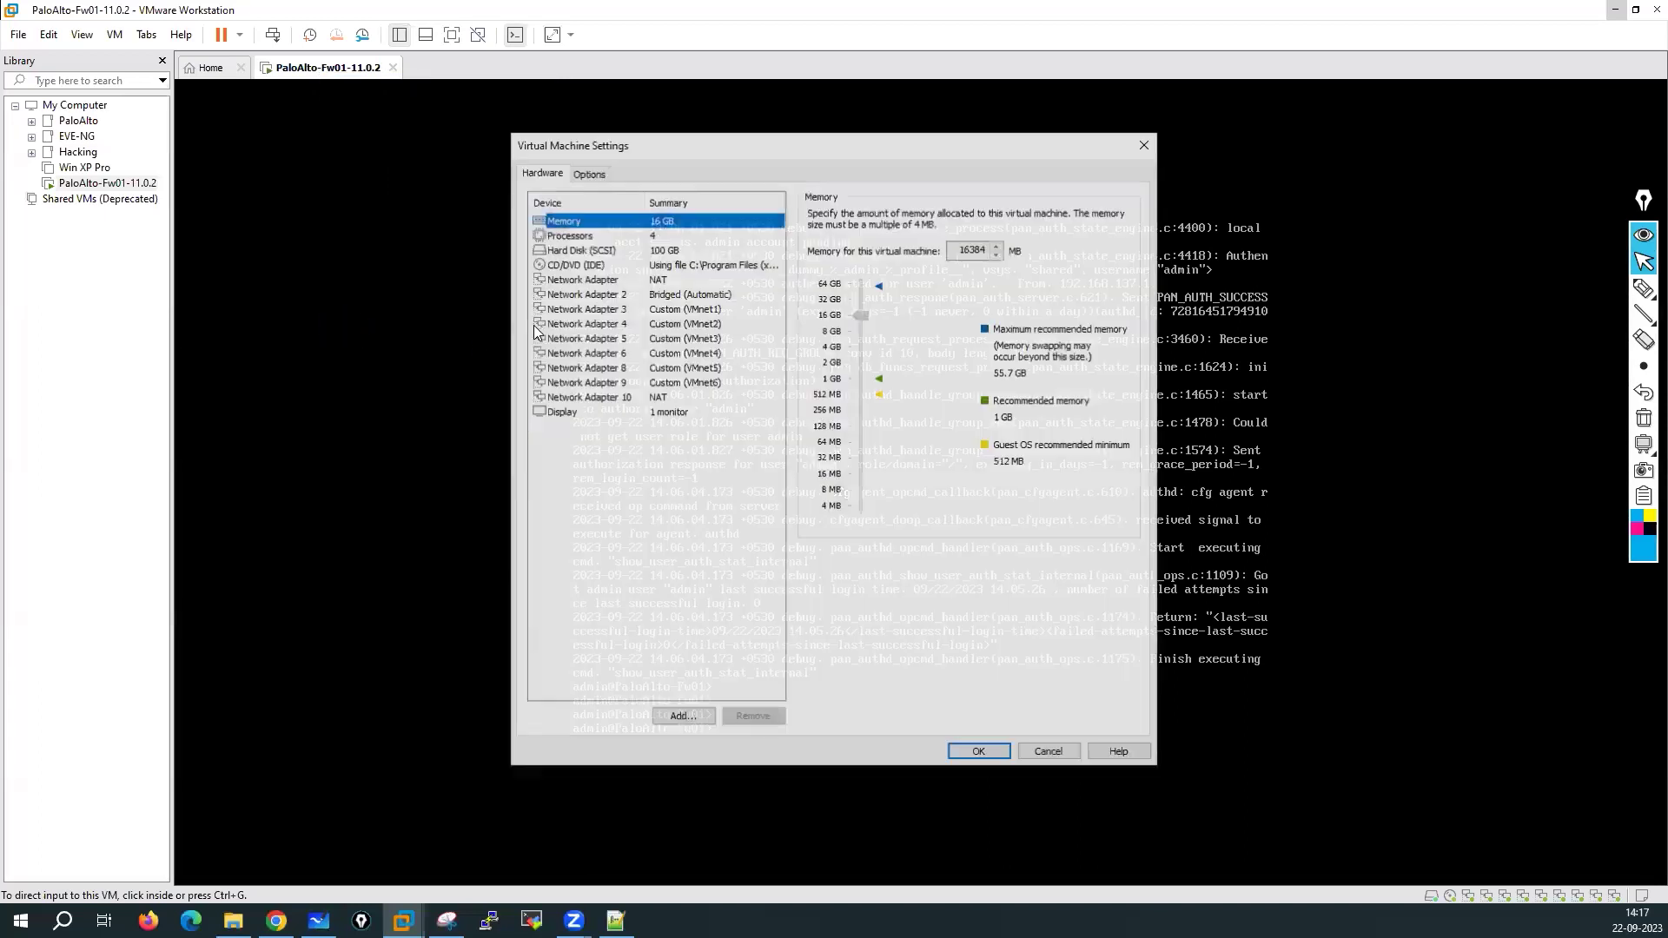
left_click(582, 278)
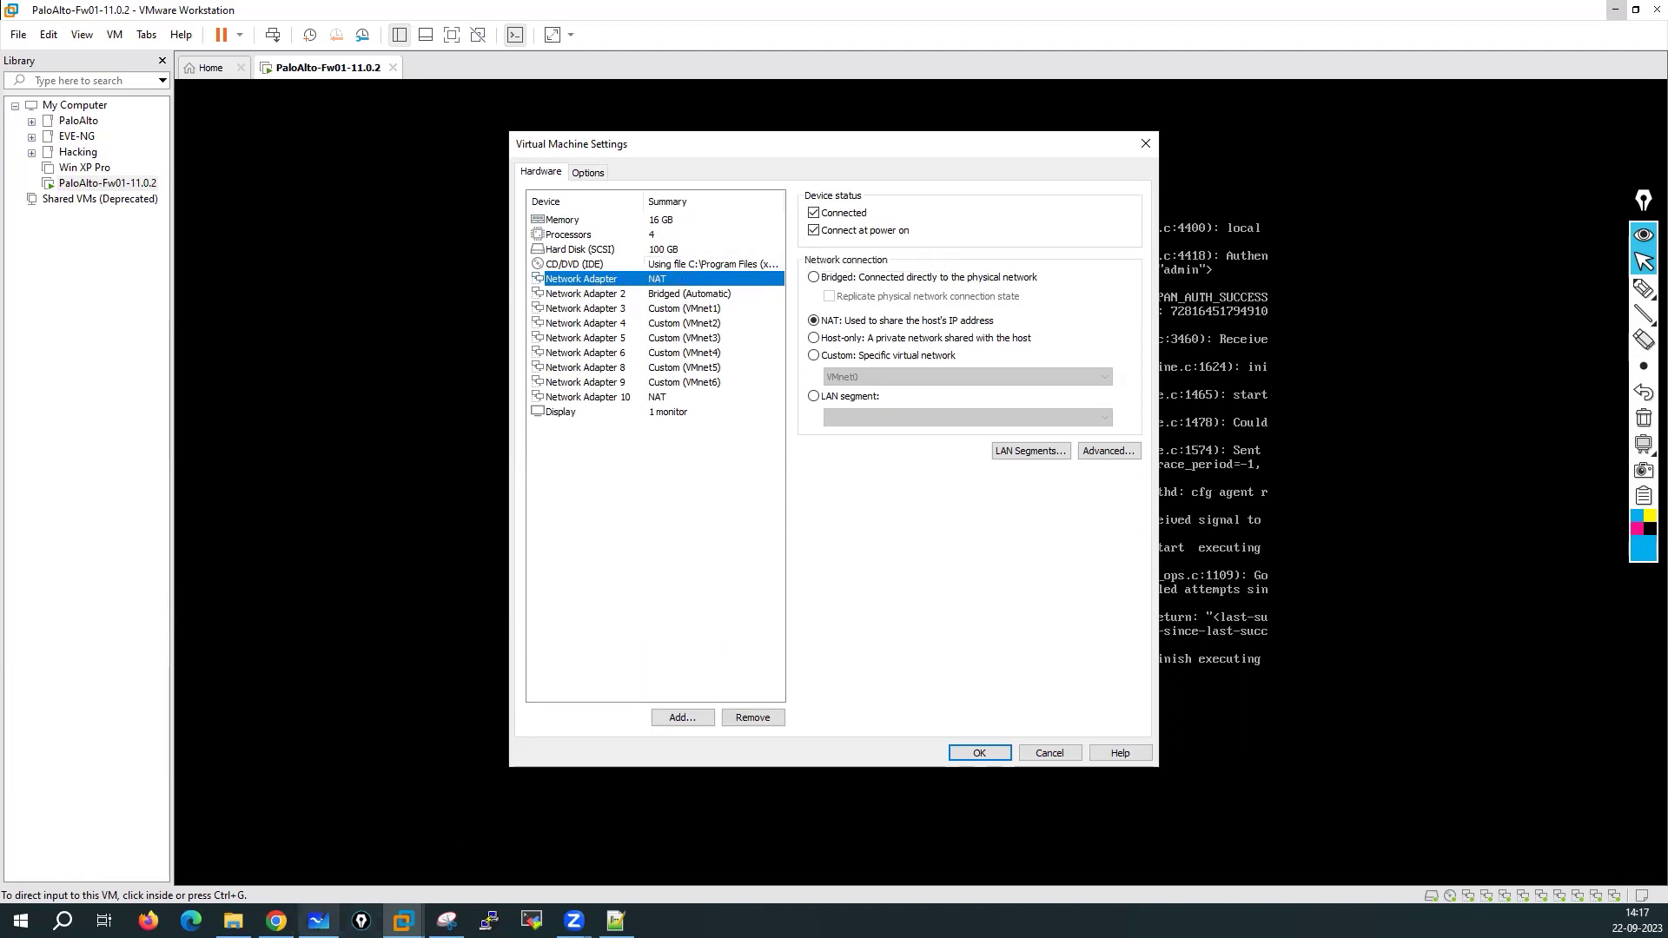
left_click(319, 920)
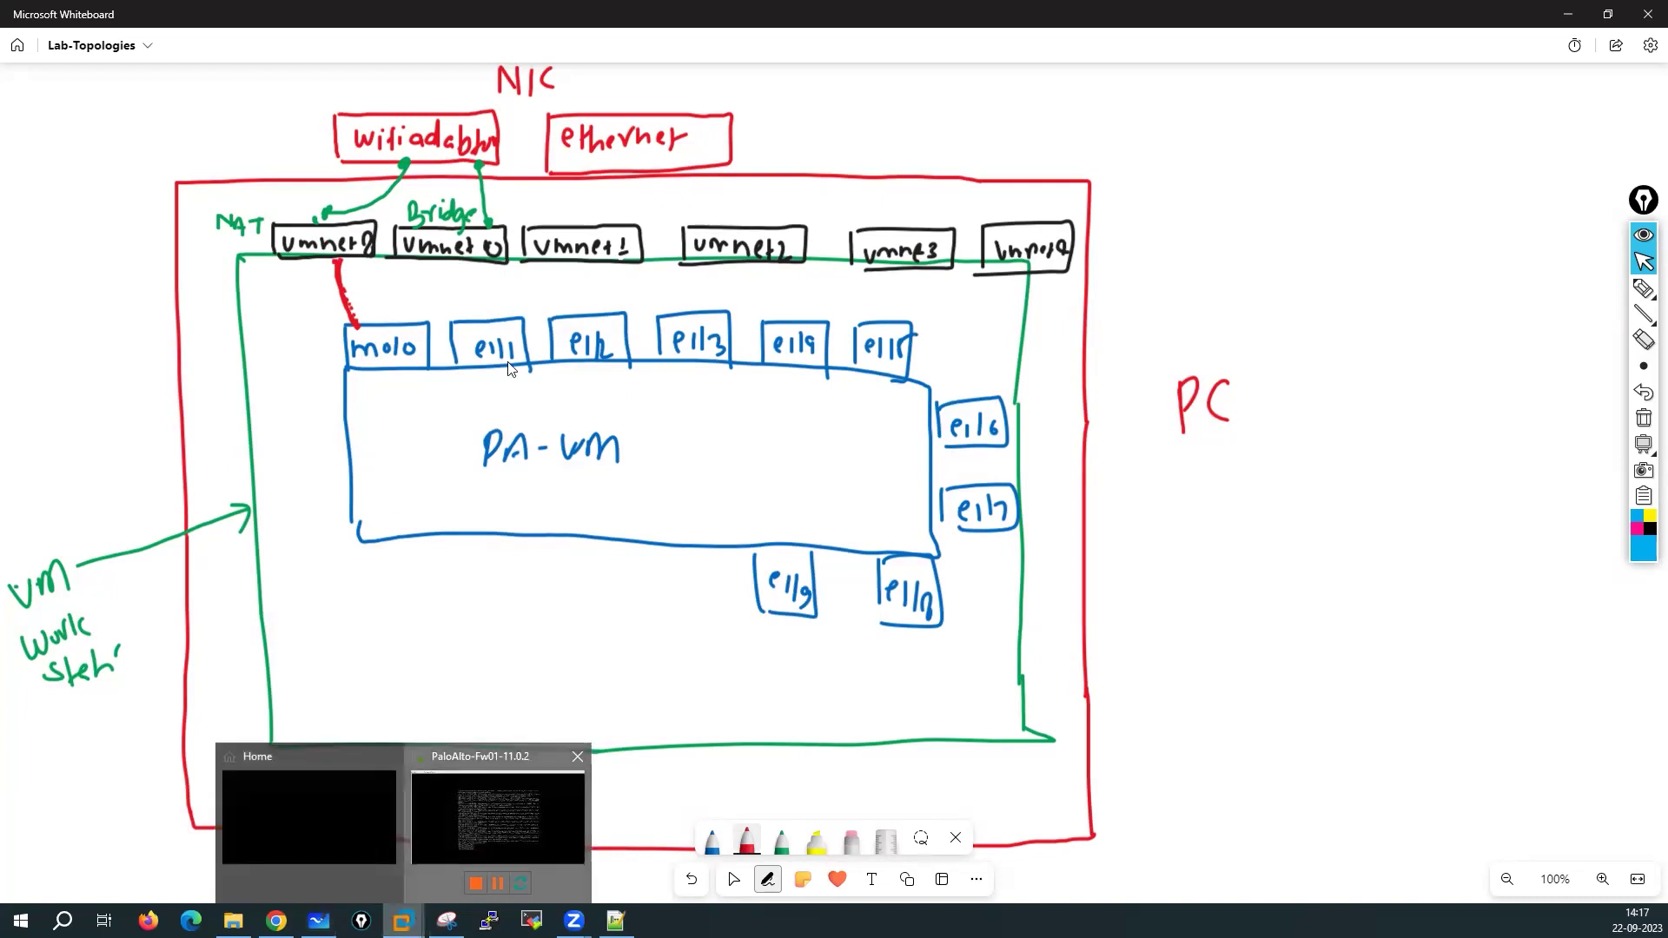
Compare the adapters' network assignments, confirming Network Adapter 2 is bridged, then return to the whiteboard
left_click(497, 817)
left_click(673, 296)
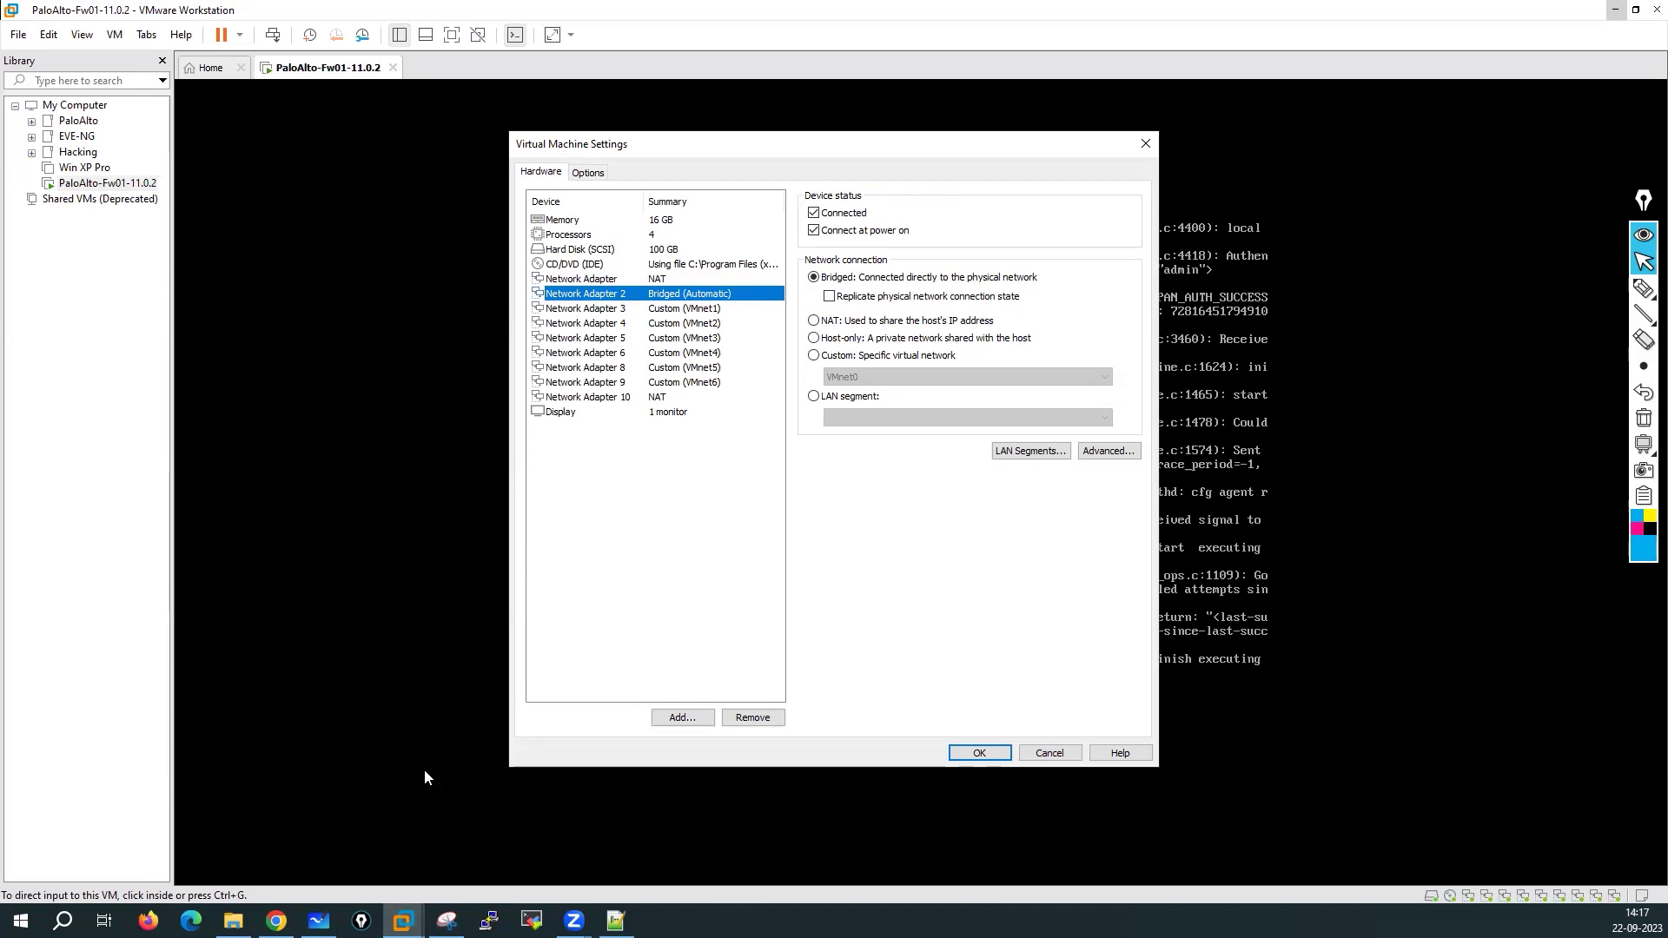
left_click(277, 921)
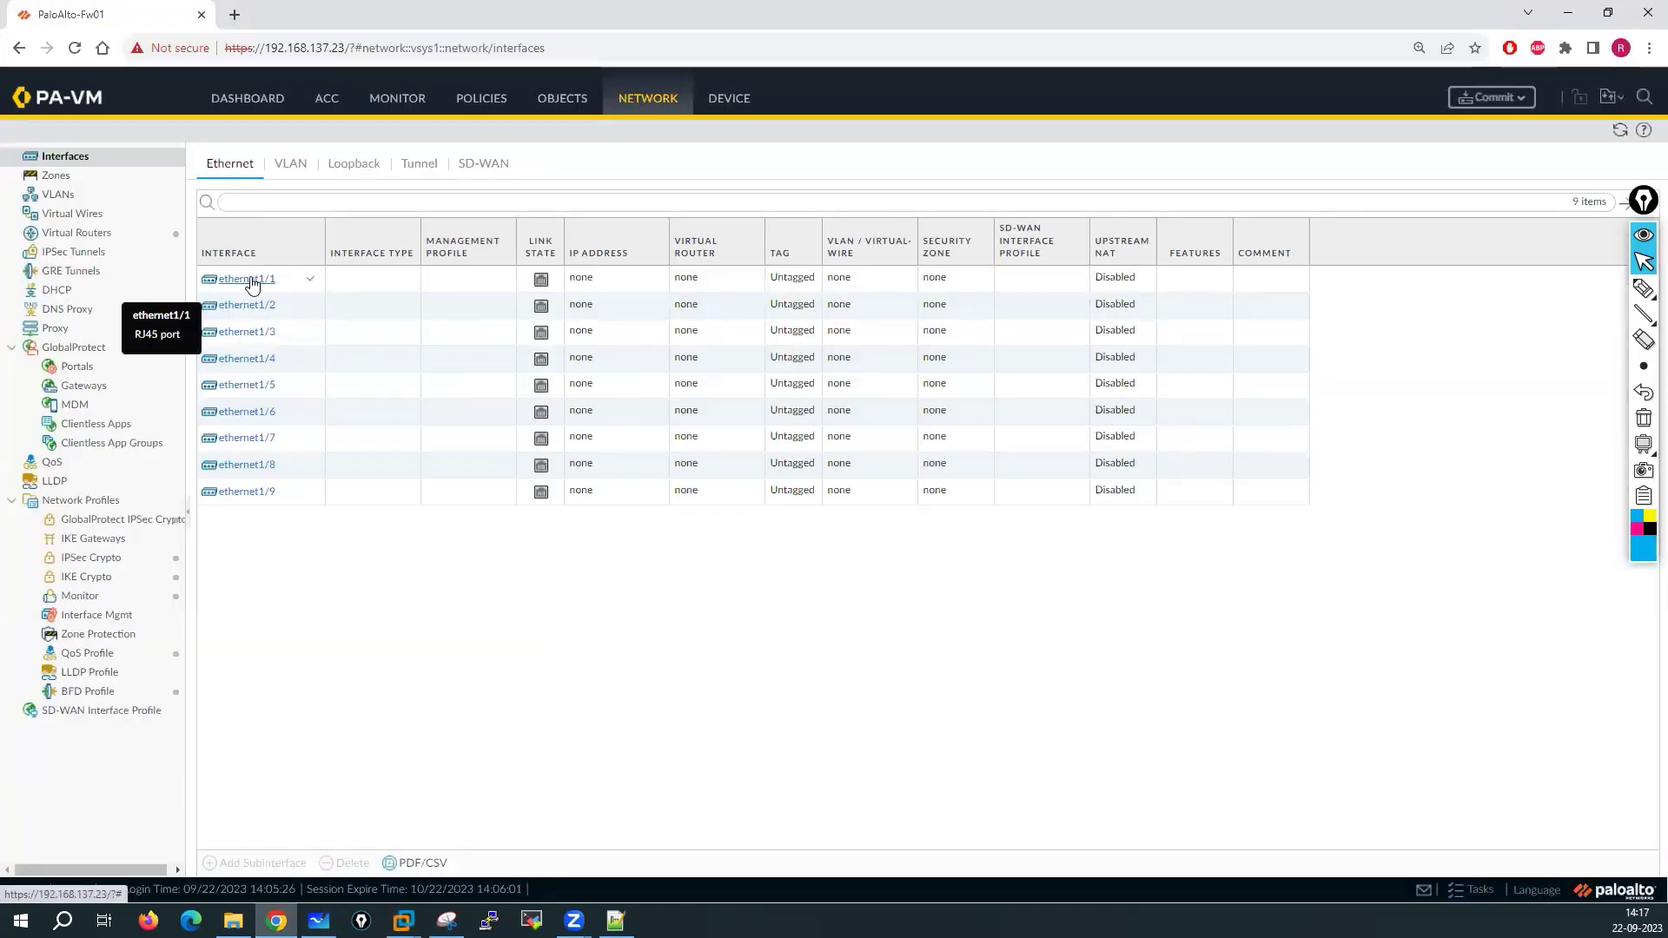
mouse_move(402, 919)
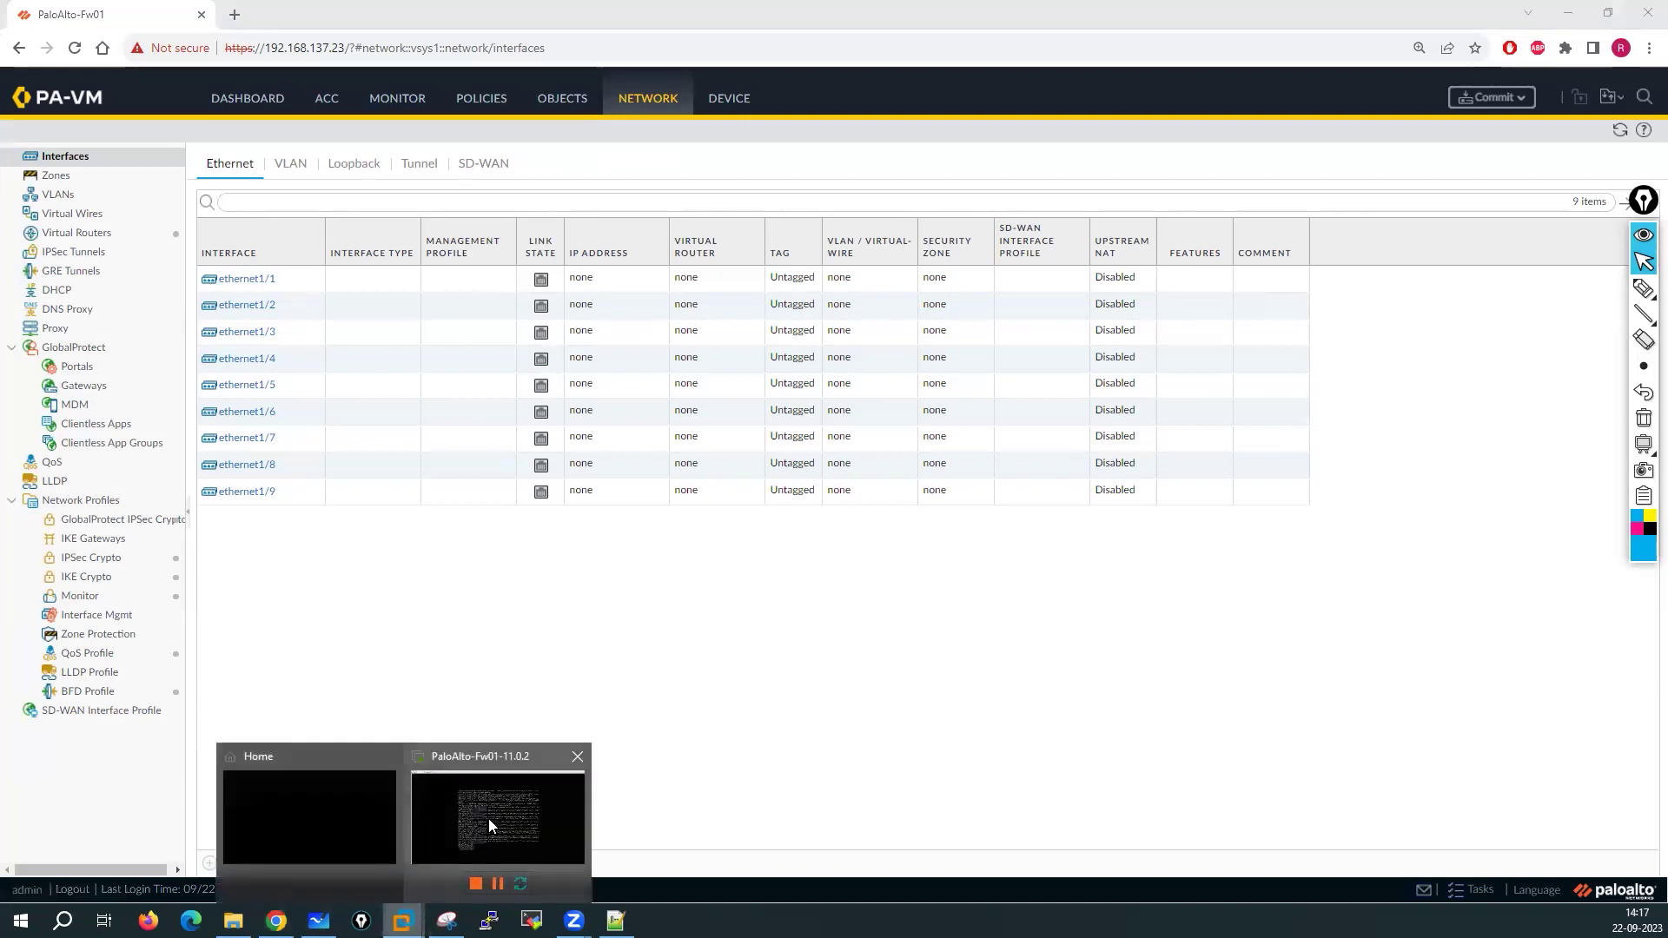
left_click(488, 818)
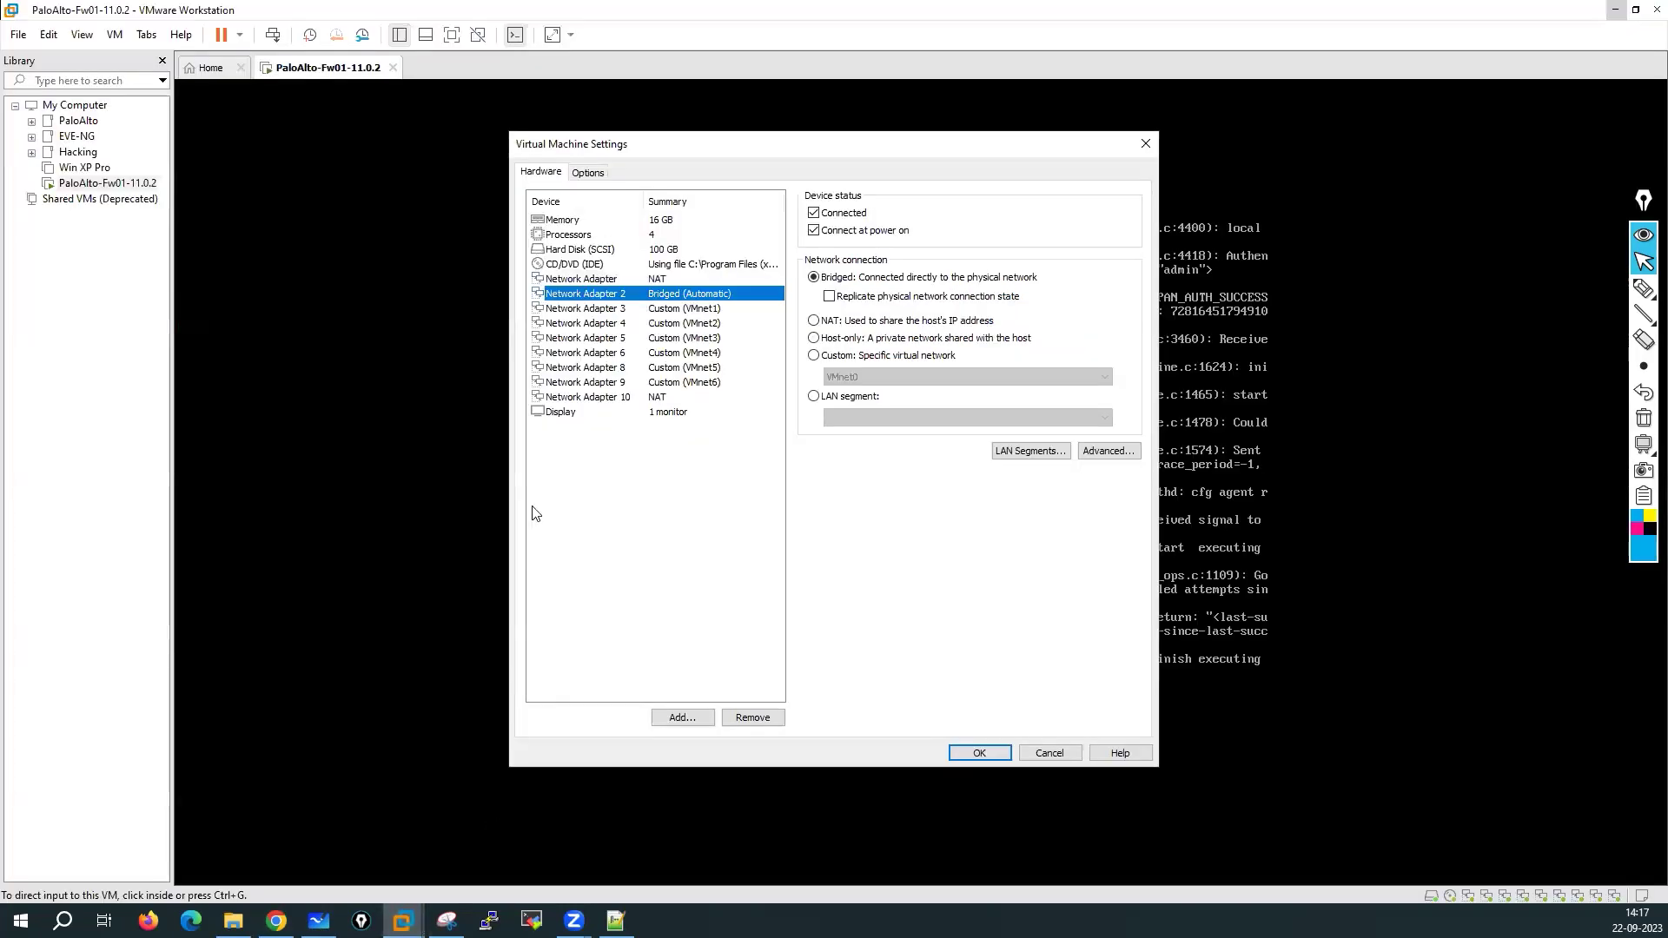
left_click(614, 280)
left_click(614, 300)
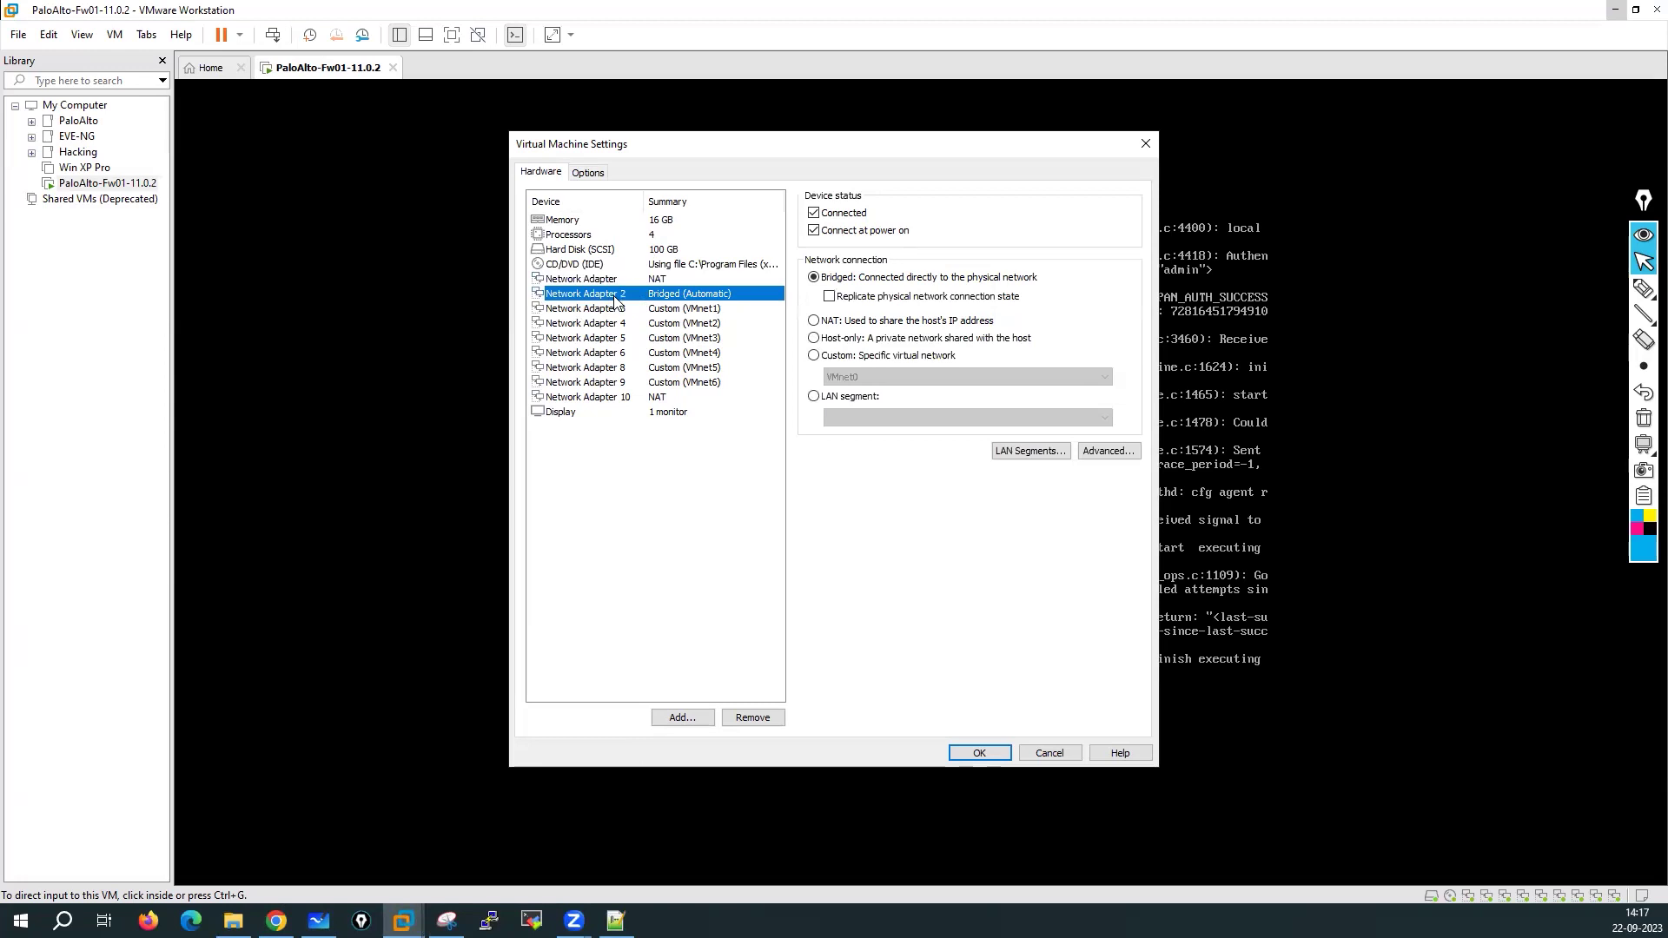
left_click(612, 323)
left_click(609, 309)
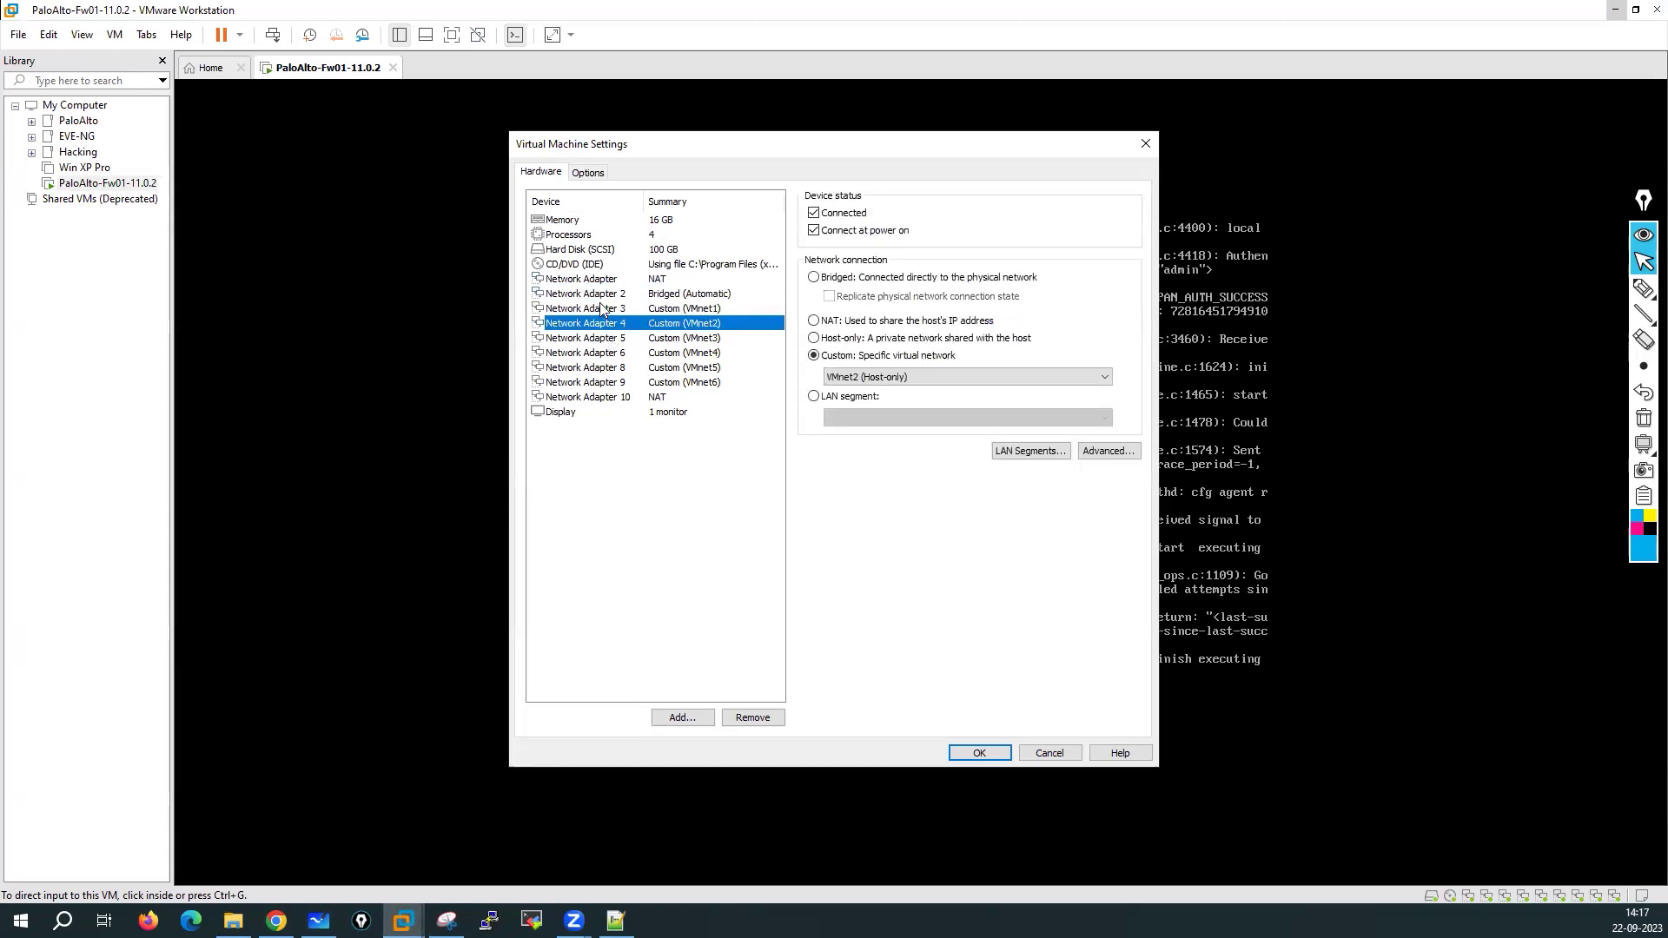
left_click(596, 299)
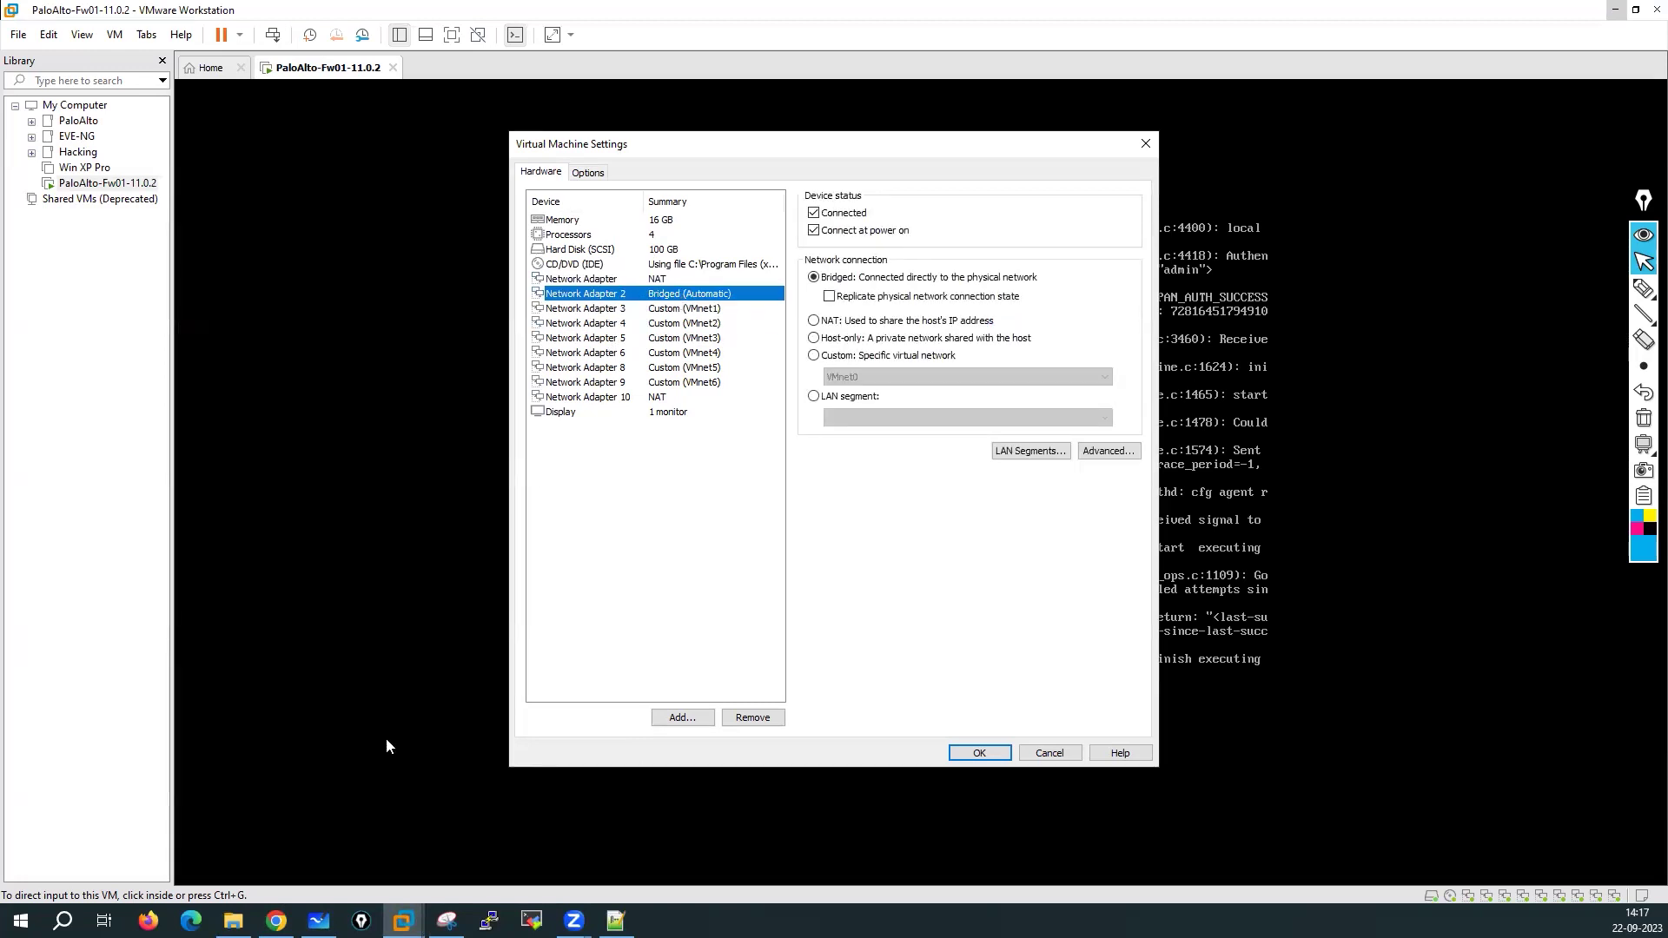
left_click(318, 920)
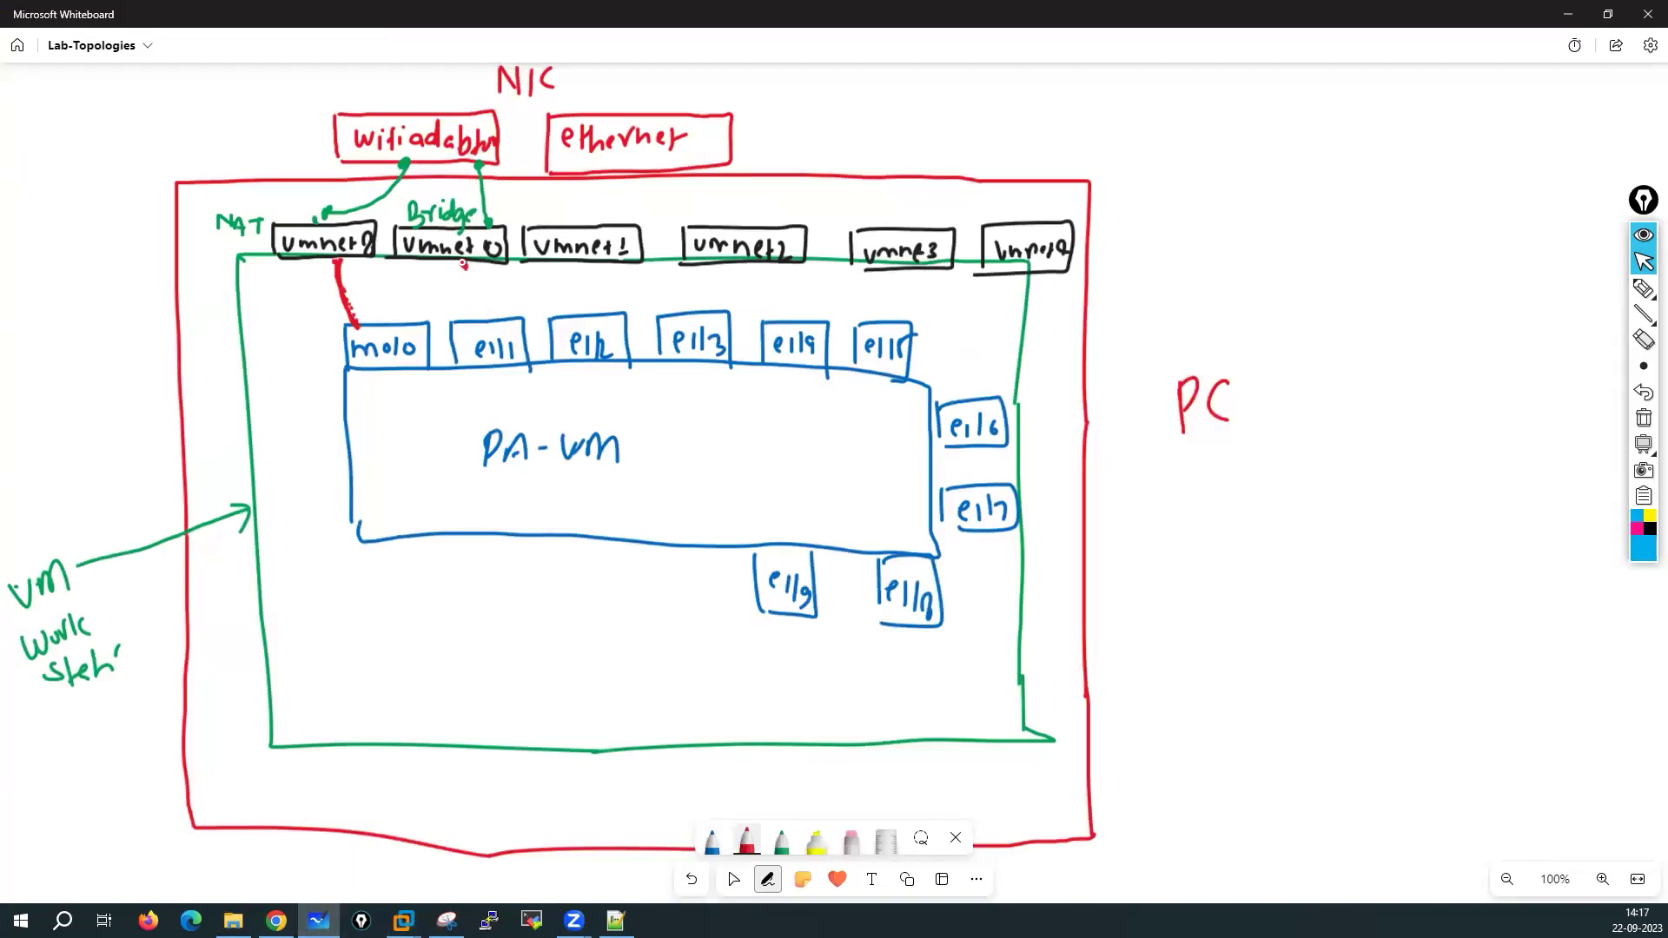
Draw a red link with an end dot from vmnet0 to e1/1, and circle the home router R
left_click_drag(465, 269, 471, 304)
left_click_drag(464, 264, 463, 266)
left_click_drag(833, 129, 792, 87)
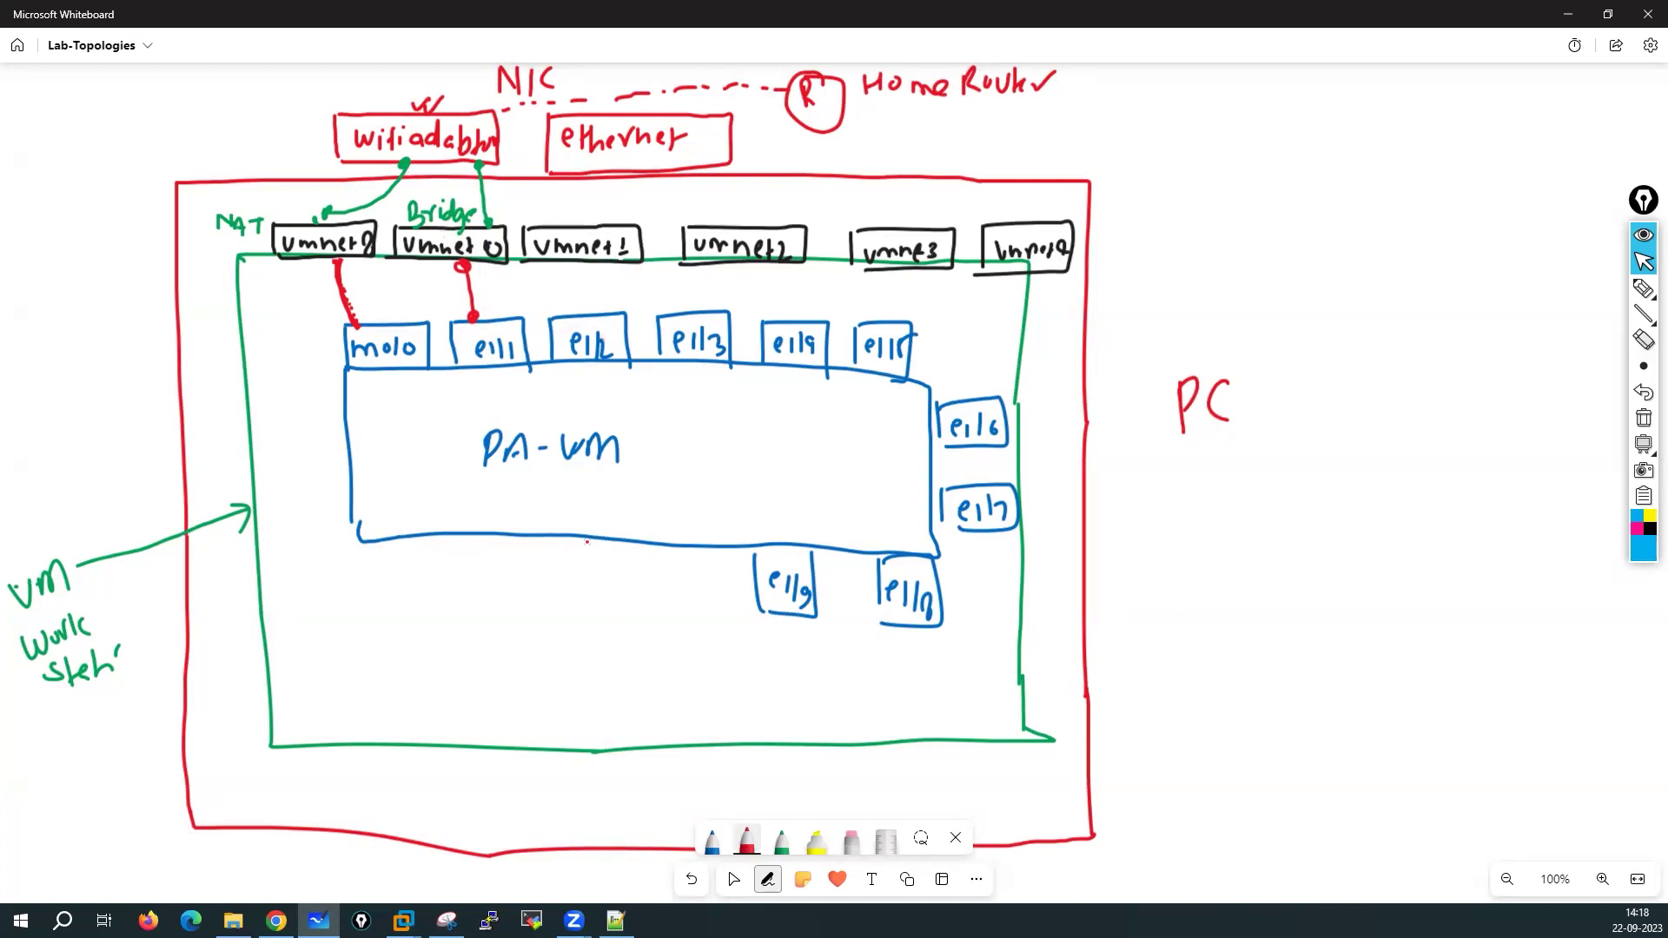
Check Network Adapter 3's VMnet1 connection in VMware, glance at the PA-VM interfaces page, then return to Whiteboard
mouse_move(403, 921)
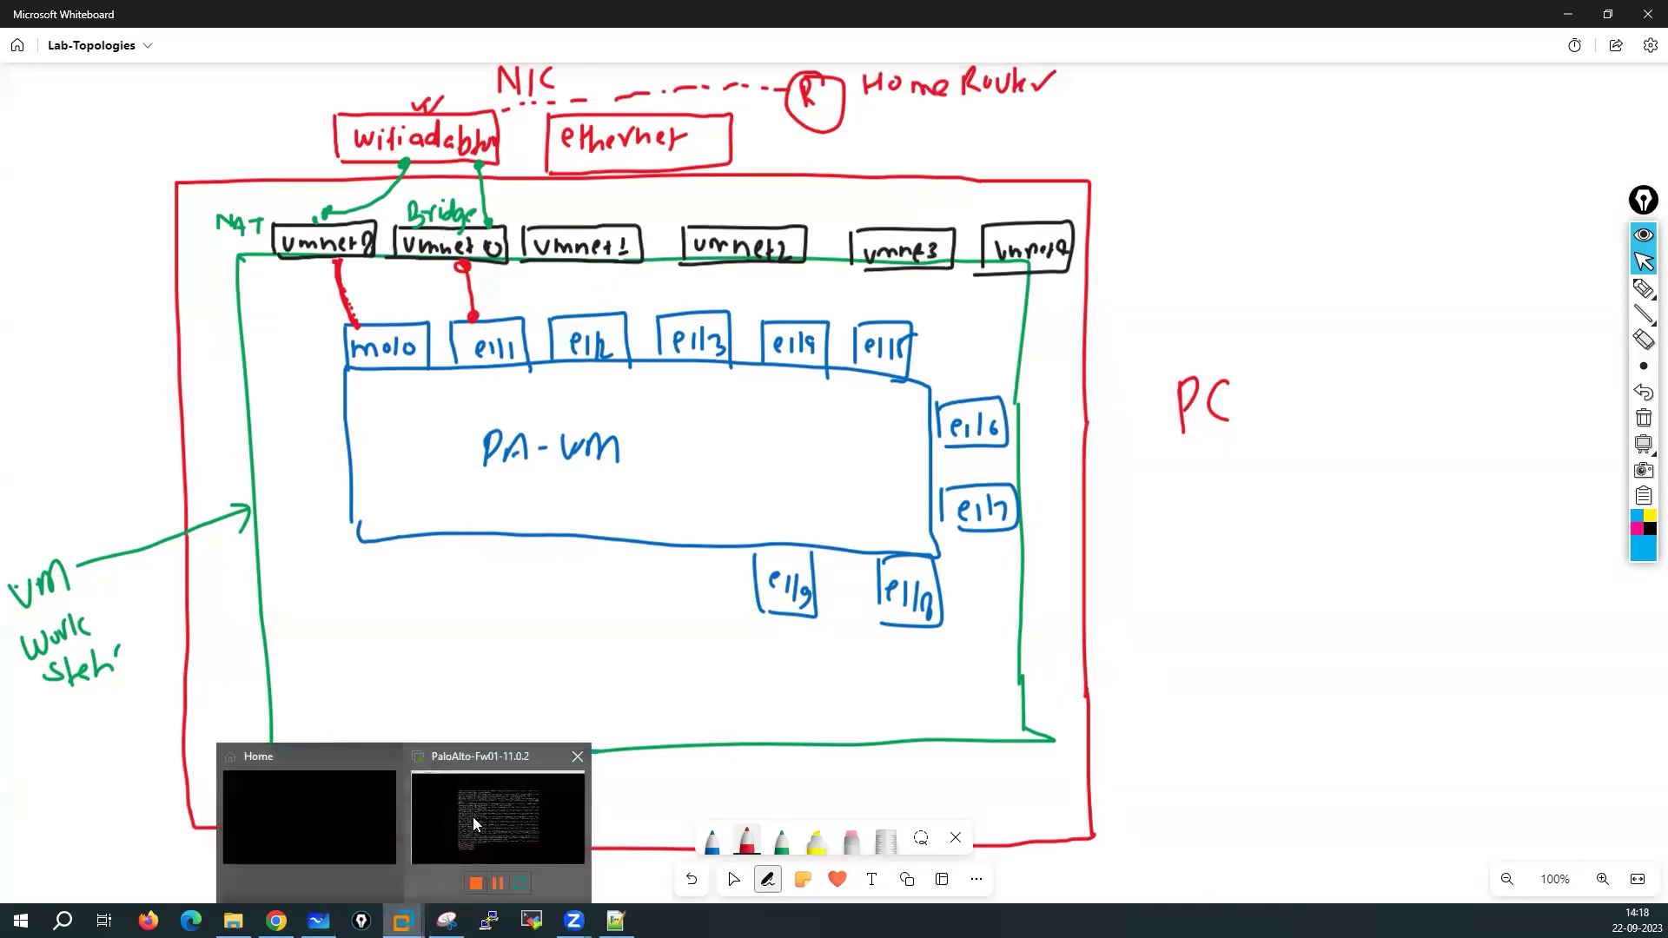
left_click(478, 818)
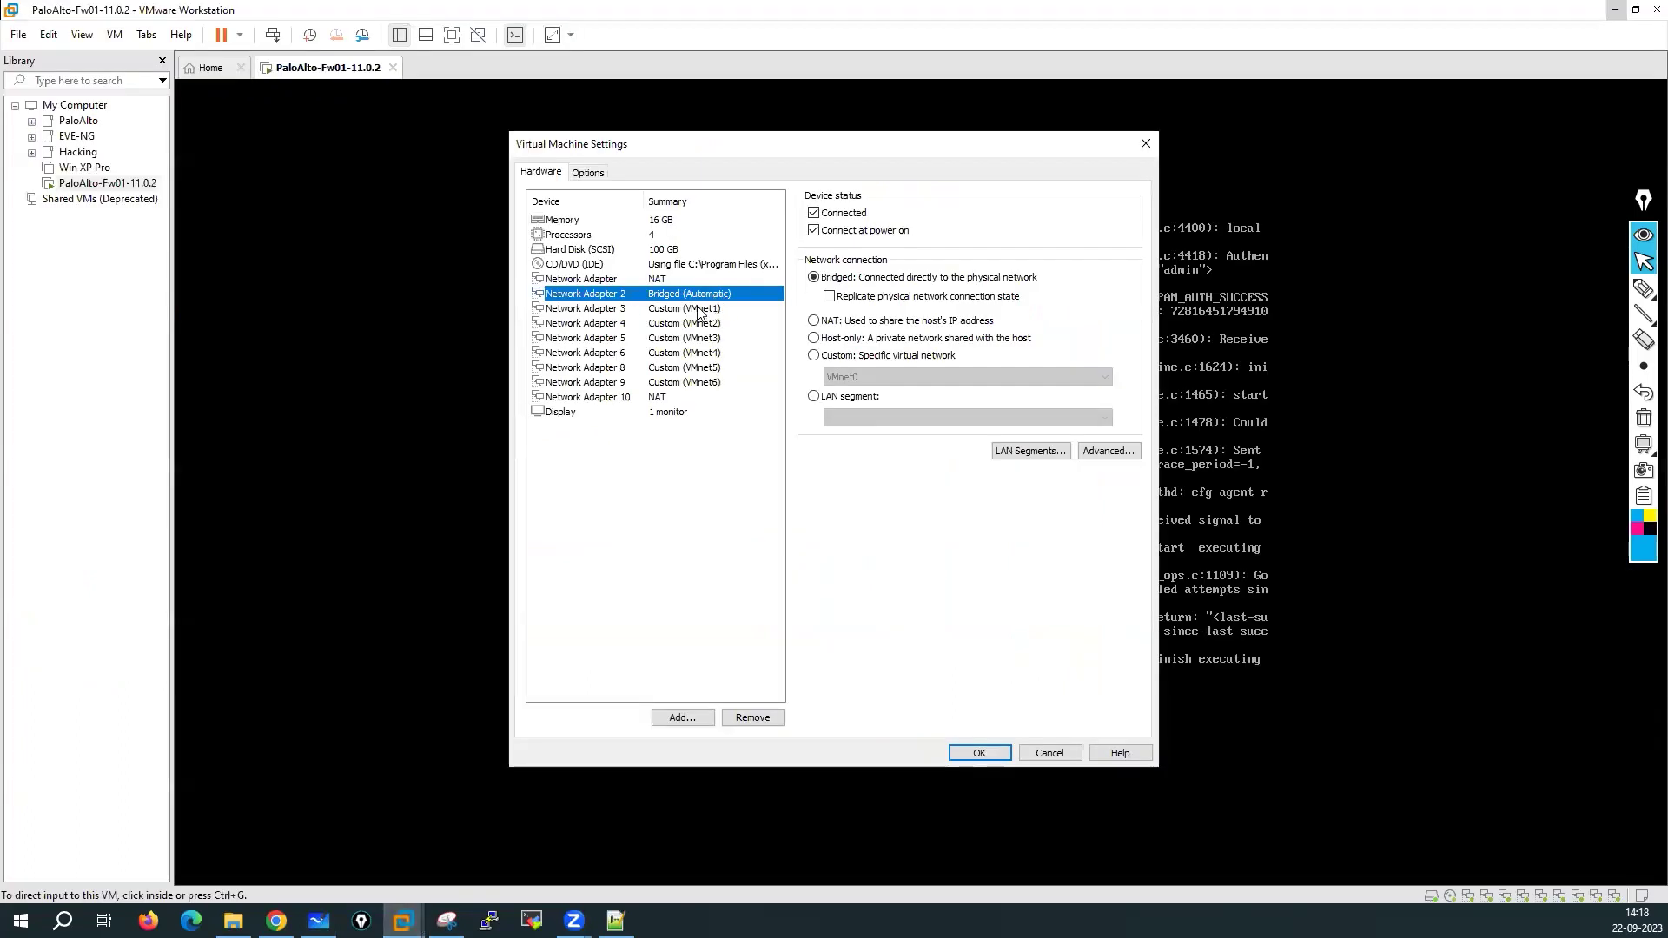
left_click(698, 311)
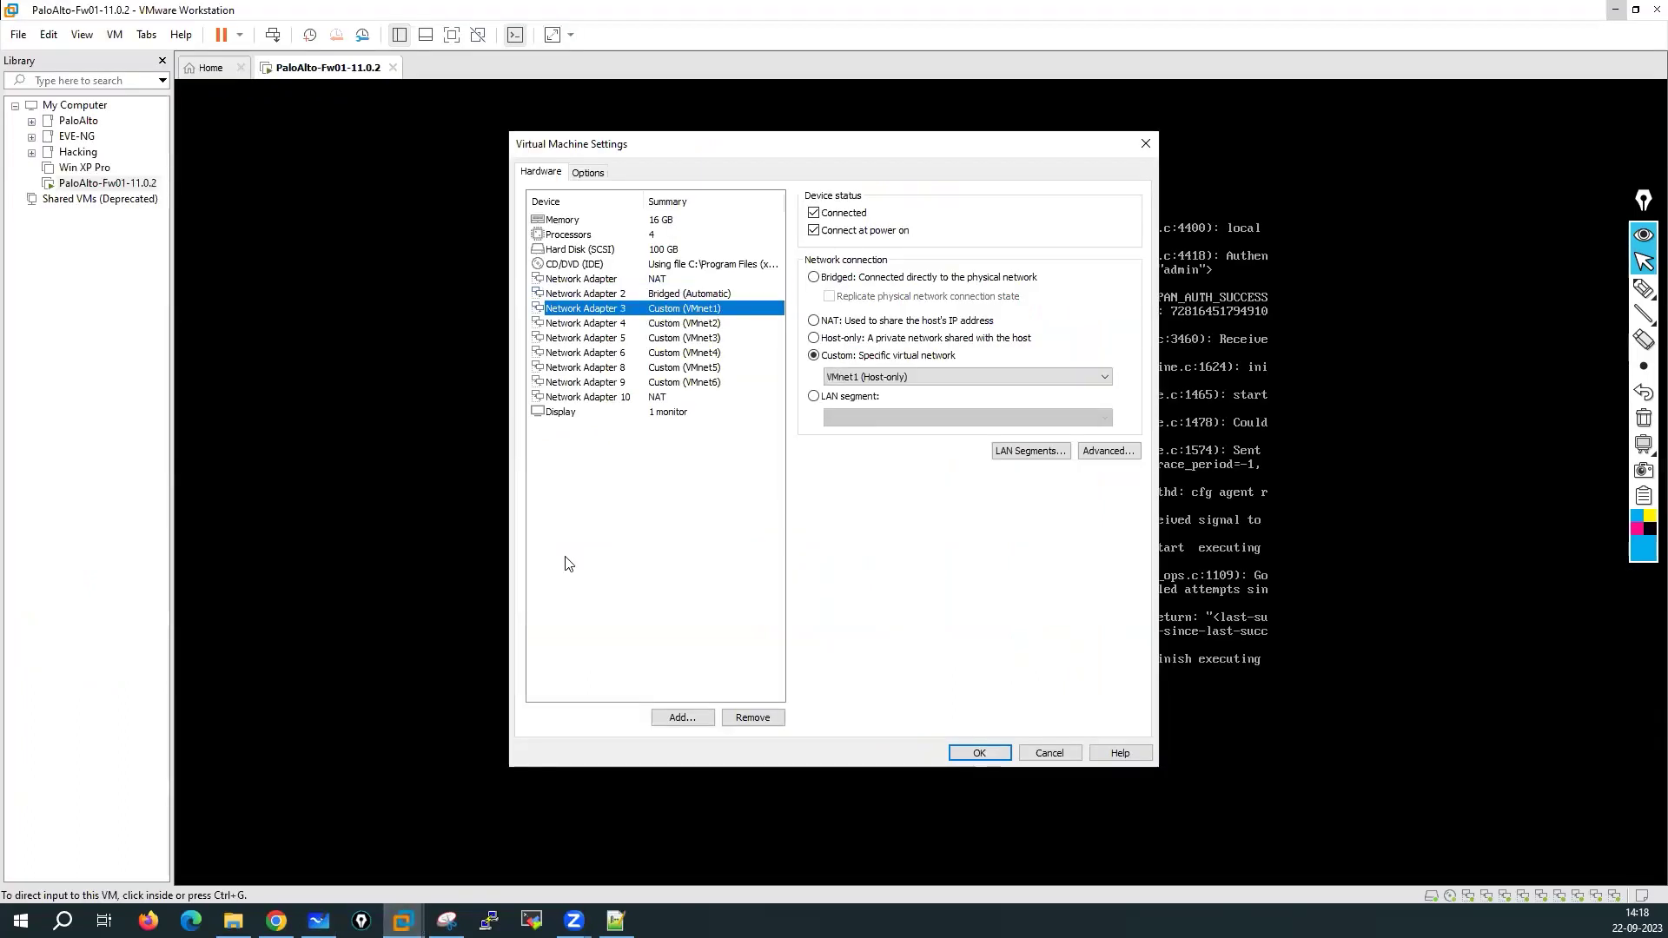
left_click(276, 920)
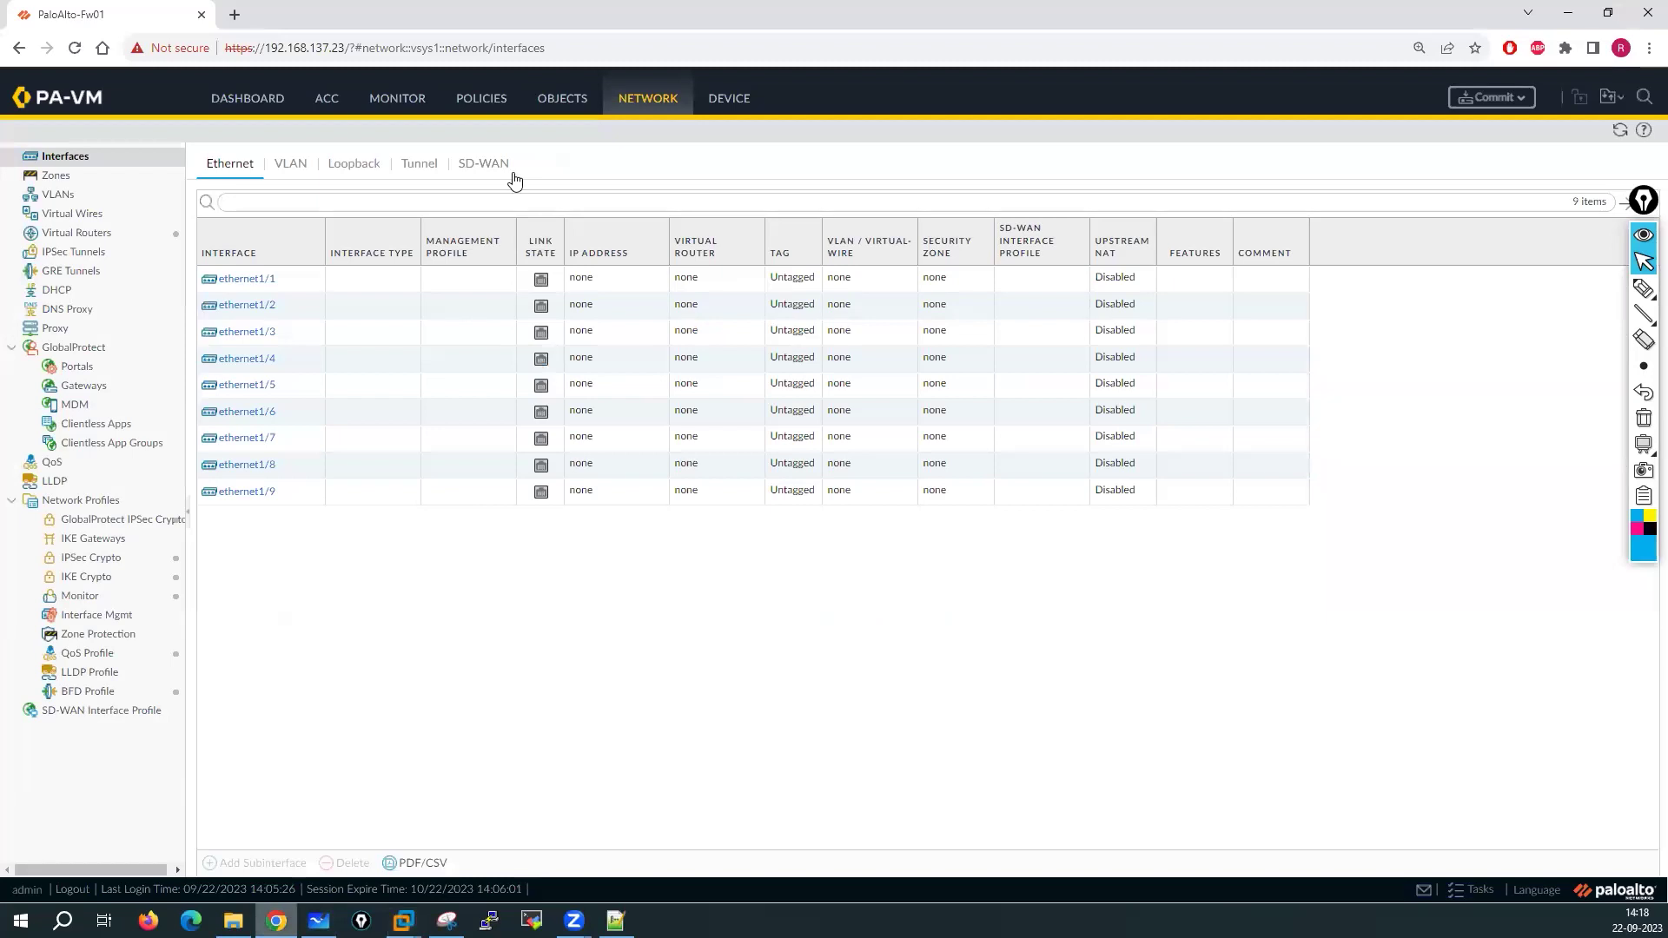
left_click(318, 921)
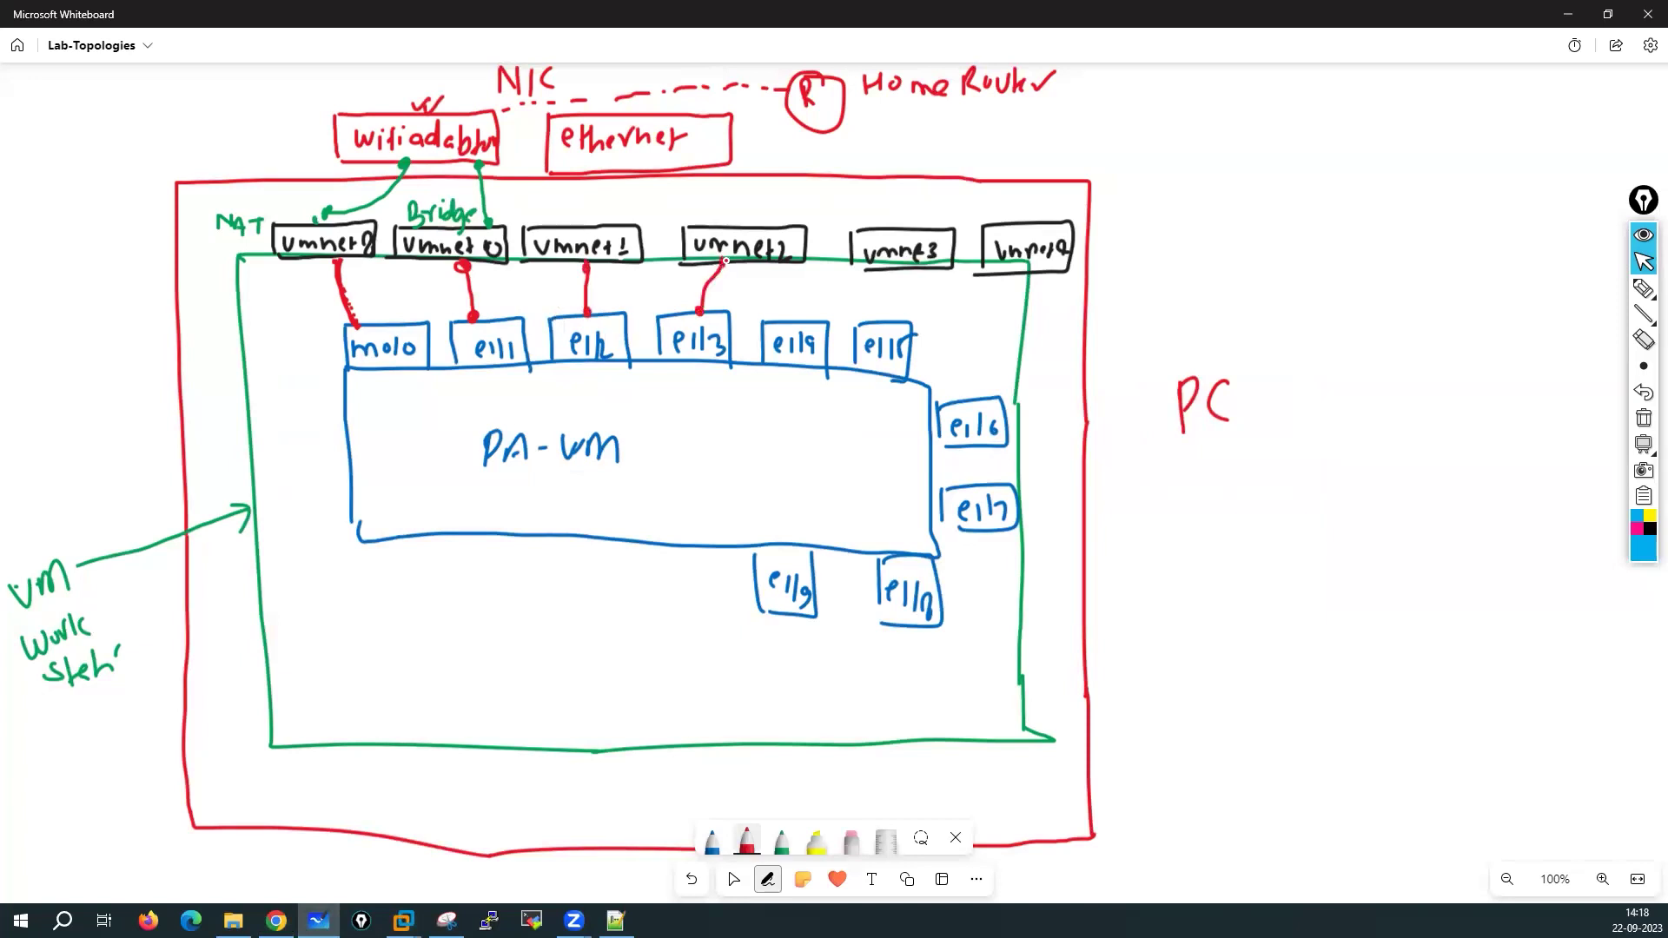
Link vmnet3 to e1/4 and vmnet4 to e1/5 with red lines
left_click_drag(798, 317, 882, 271)
left_click_drag(989, 275, 908, 320)
mouse_move(1643, 289)
left_click(1566, 290)
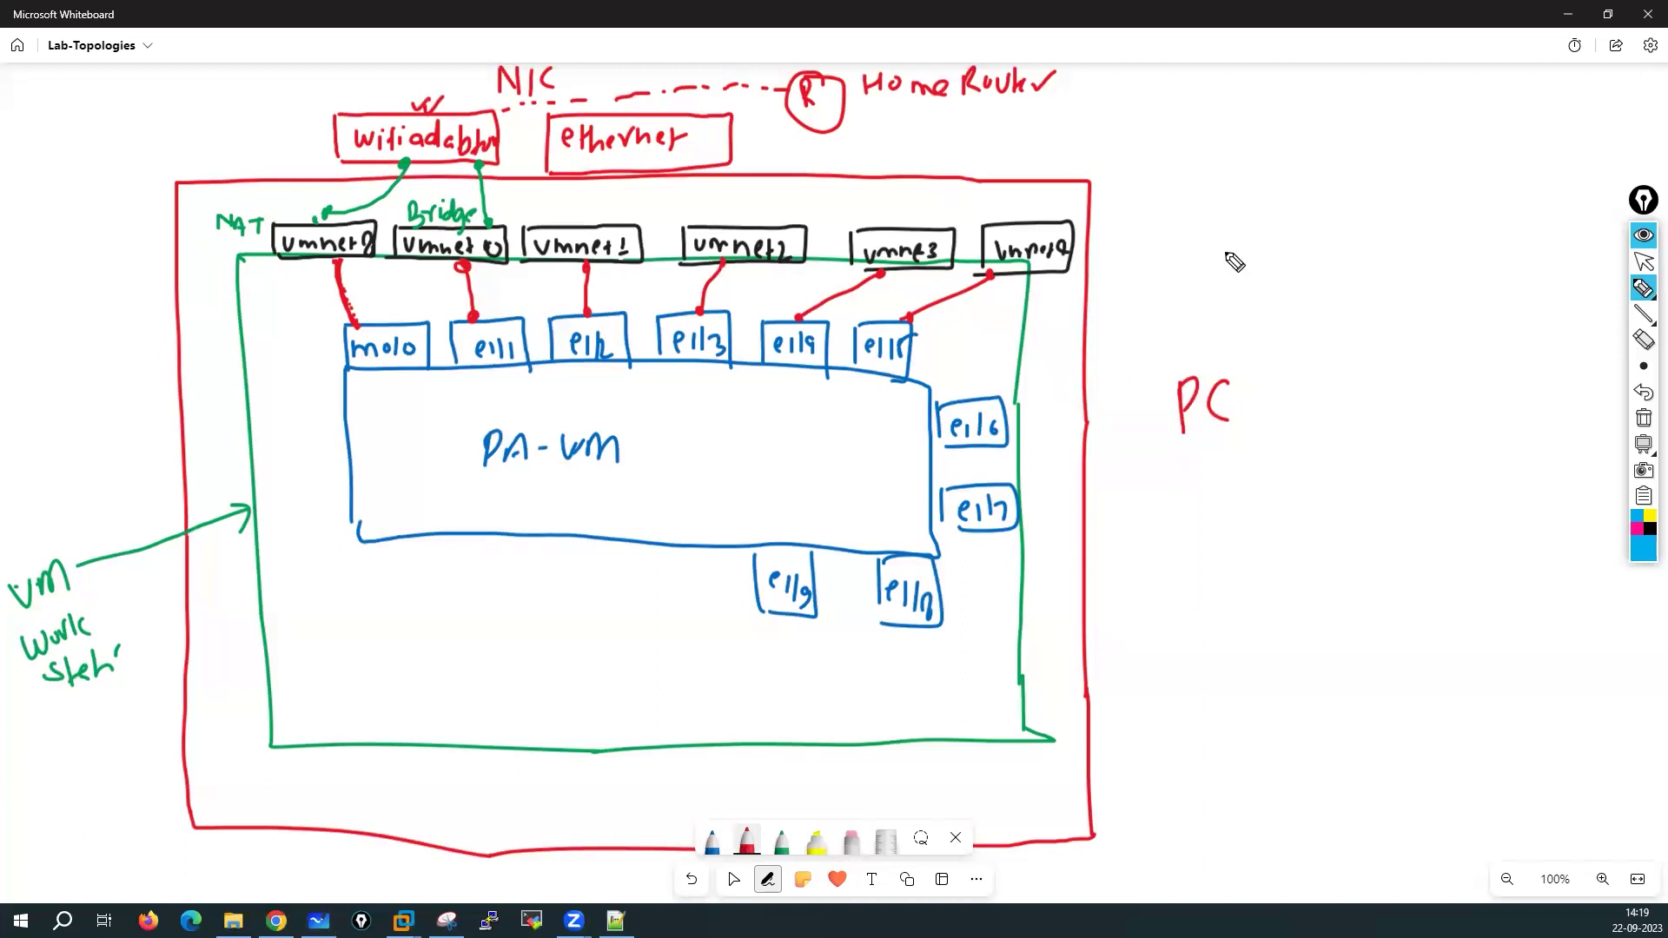
Sketch a Test-PC monitor under PC, linked upward with an arrowed vmnet1 label
left_click(1204, 492)
mouse_move(1204, 491)
left_mouse_down()
mouse_move(1209, 568)
mouse_move(1266, 593)
mouse_move(1294, 578)
left_mouse_up()
mouse_move(1395, 527)
left_mouse_down()
mouse_move(1418, 560)
mouse_move(1456, 540)
mouse_move(1548, 556)
left_mouse_up()
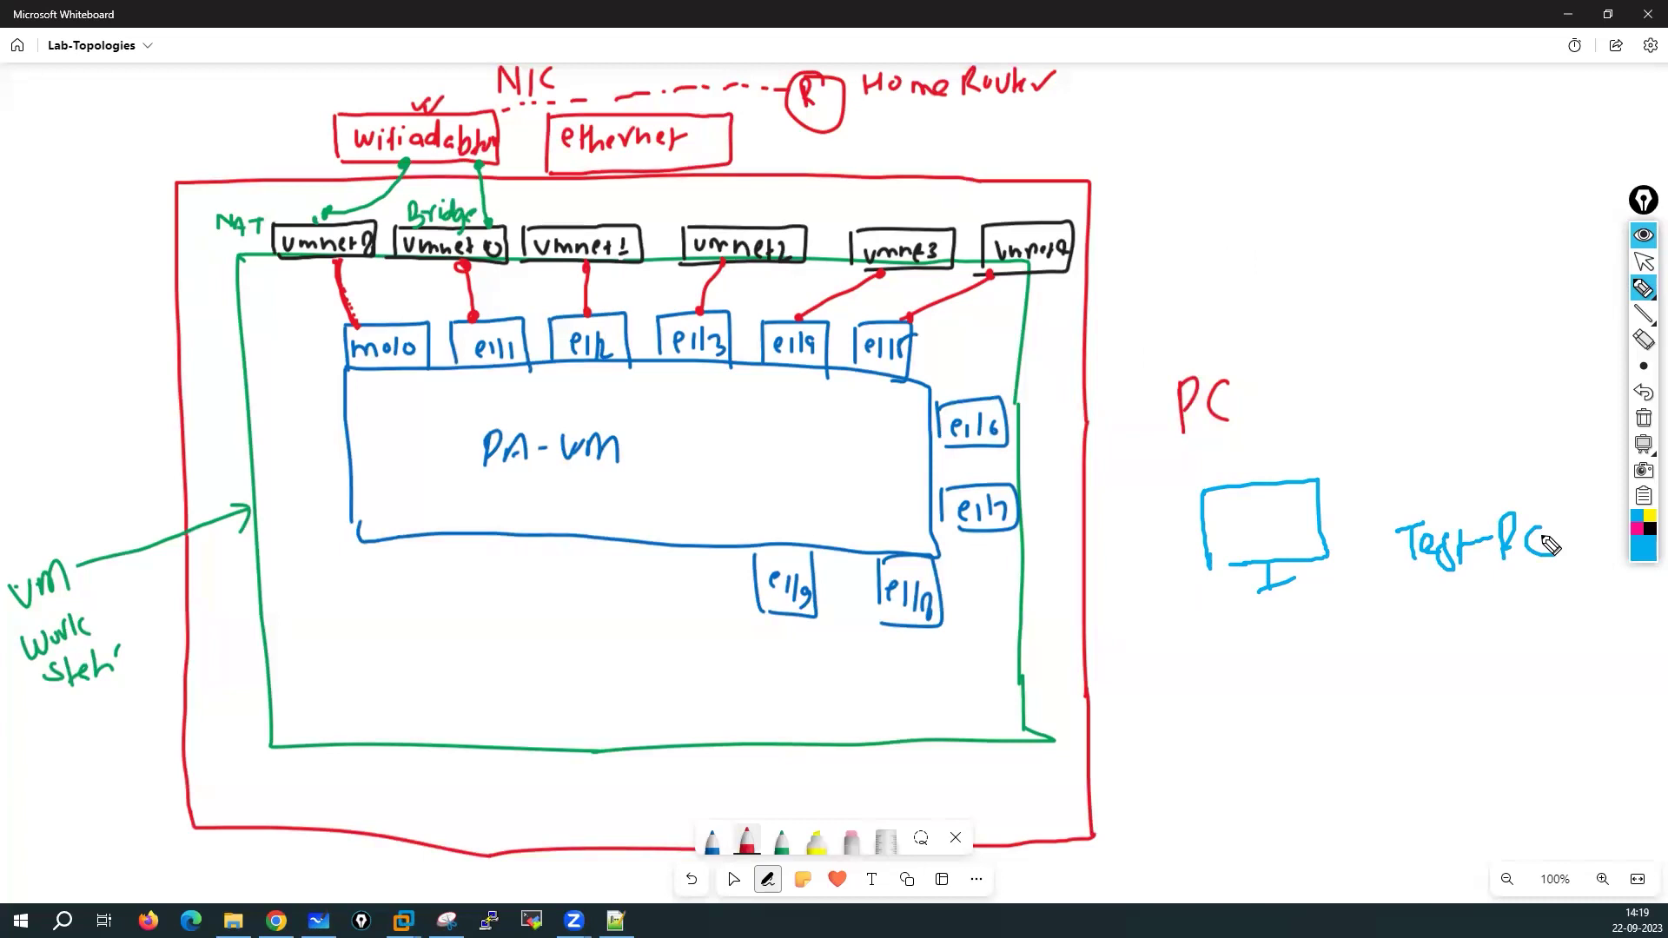
mouse_move(1277, 483)
left_mouse_down()
mouse_move(1254, 379)
mouse_move(1298, 415)
mouse_move(1311, 391)
mouse_move(1366, 407)
mouse_move(1411, 382)
mouse_move(1415, 401)
left_mouse_up()
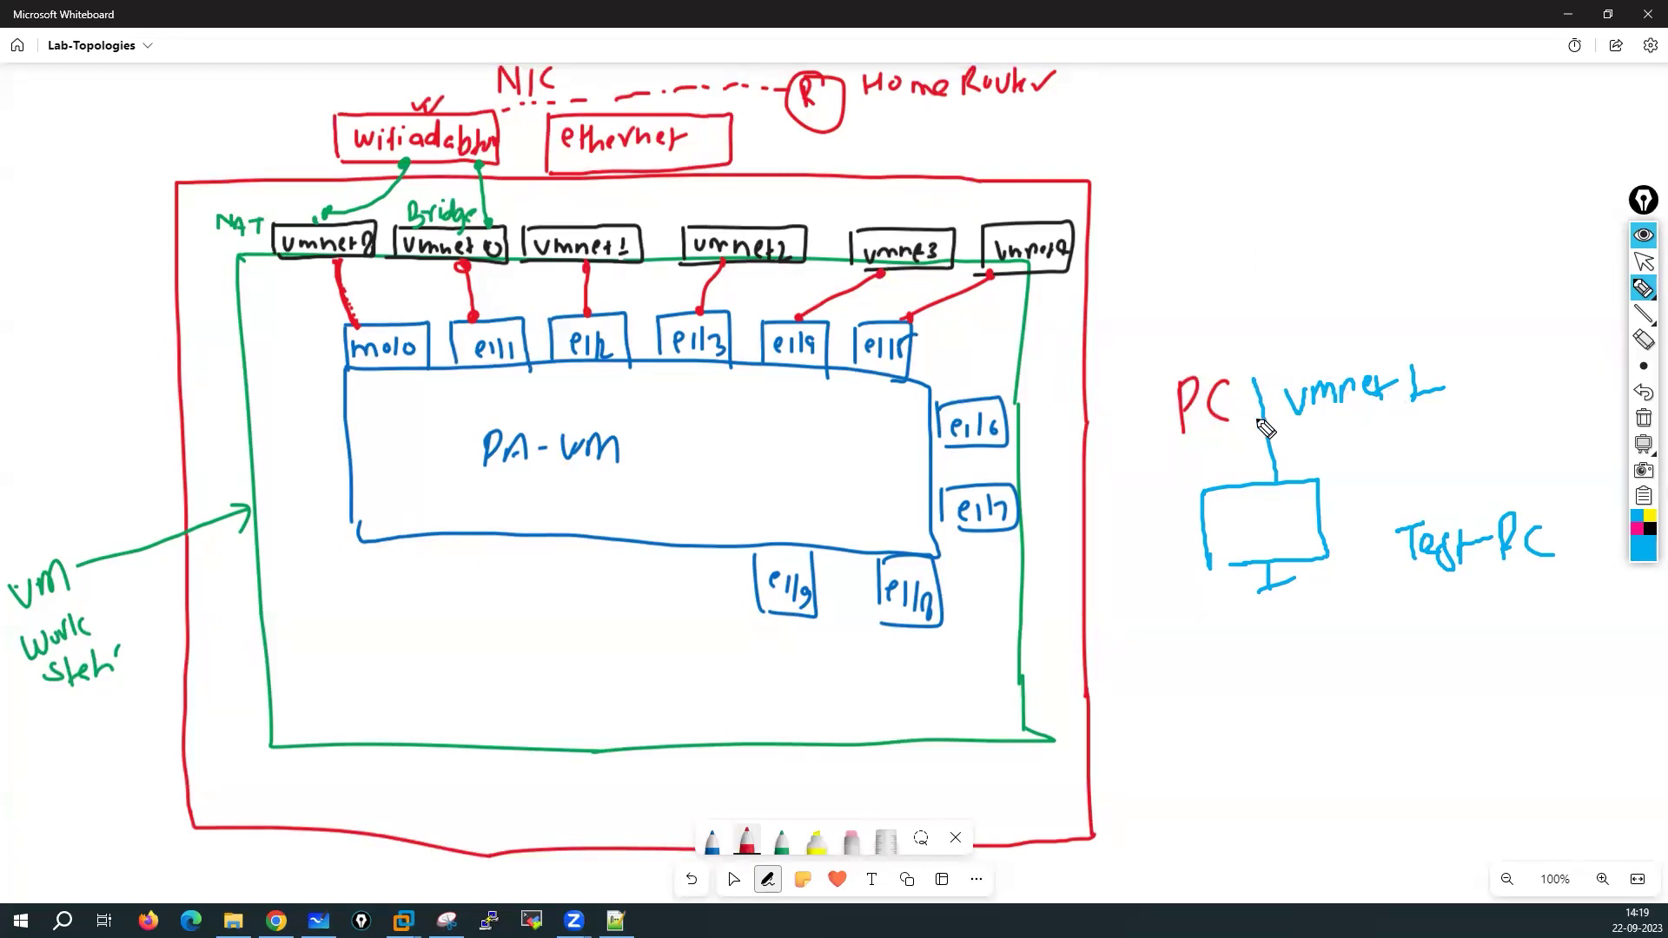
mouse_move(1303, 427)
left_mouse_down()
mouse_move(1333, 443)
mouse_move(1382, 398)
left_mouse_up()
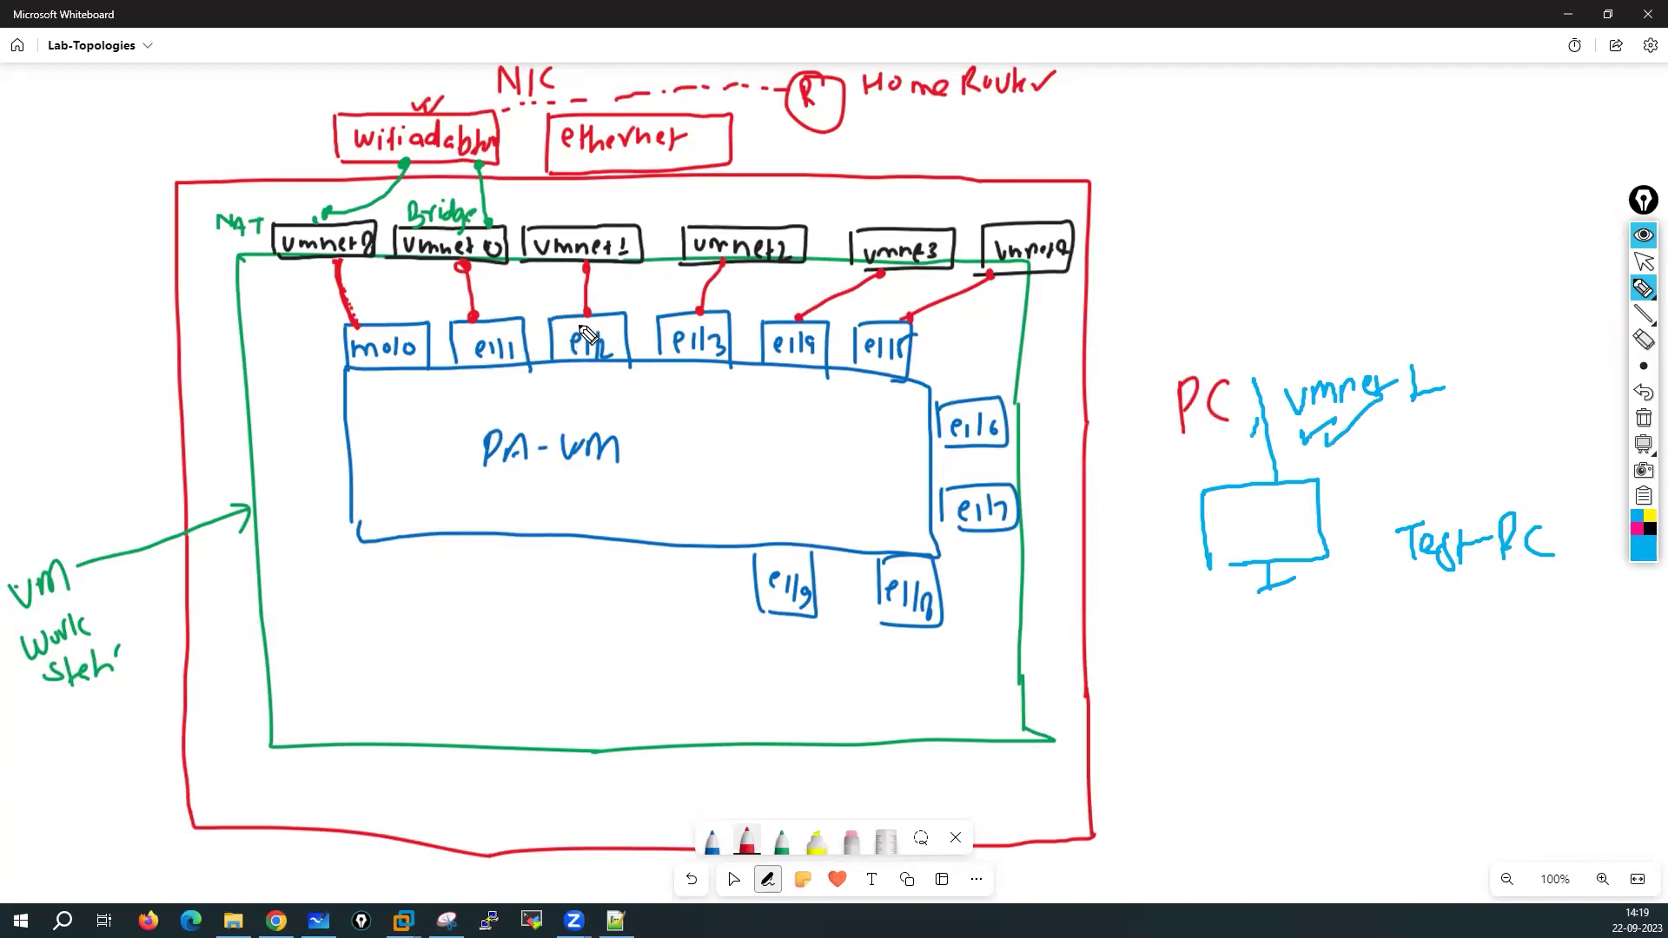
Mark the e1/2 box and its vmnet1 link, write DG under the test PC, then clear the annotations
left_click_drag(608, 328, 639, 297)
left_click_drag(1314, 608, 1316, 643)
mouse_move(1316, 608)
left_mouse_down()
mouse_move(1322, 641)
mouse_move(1362, 647)
left_mouse_up()
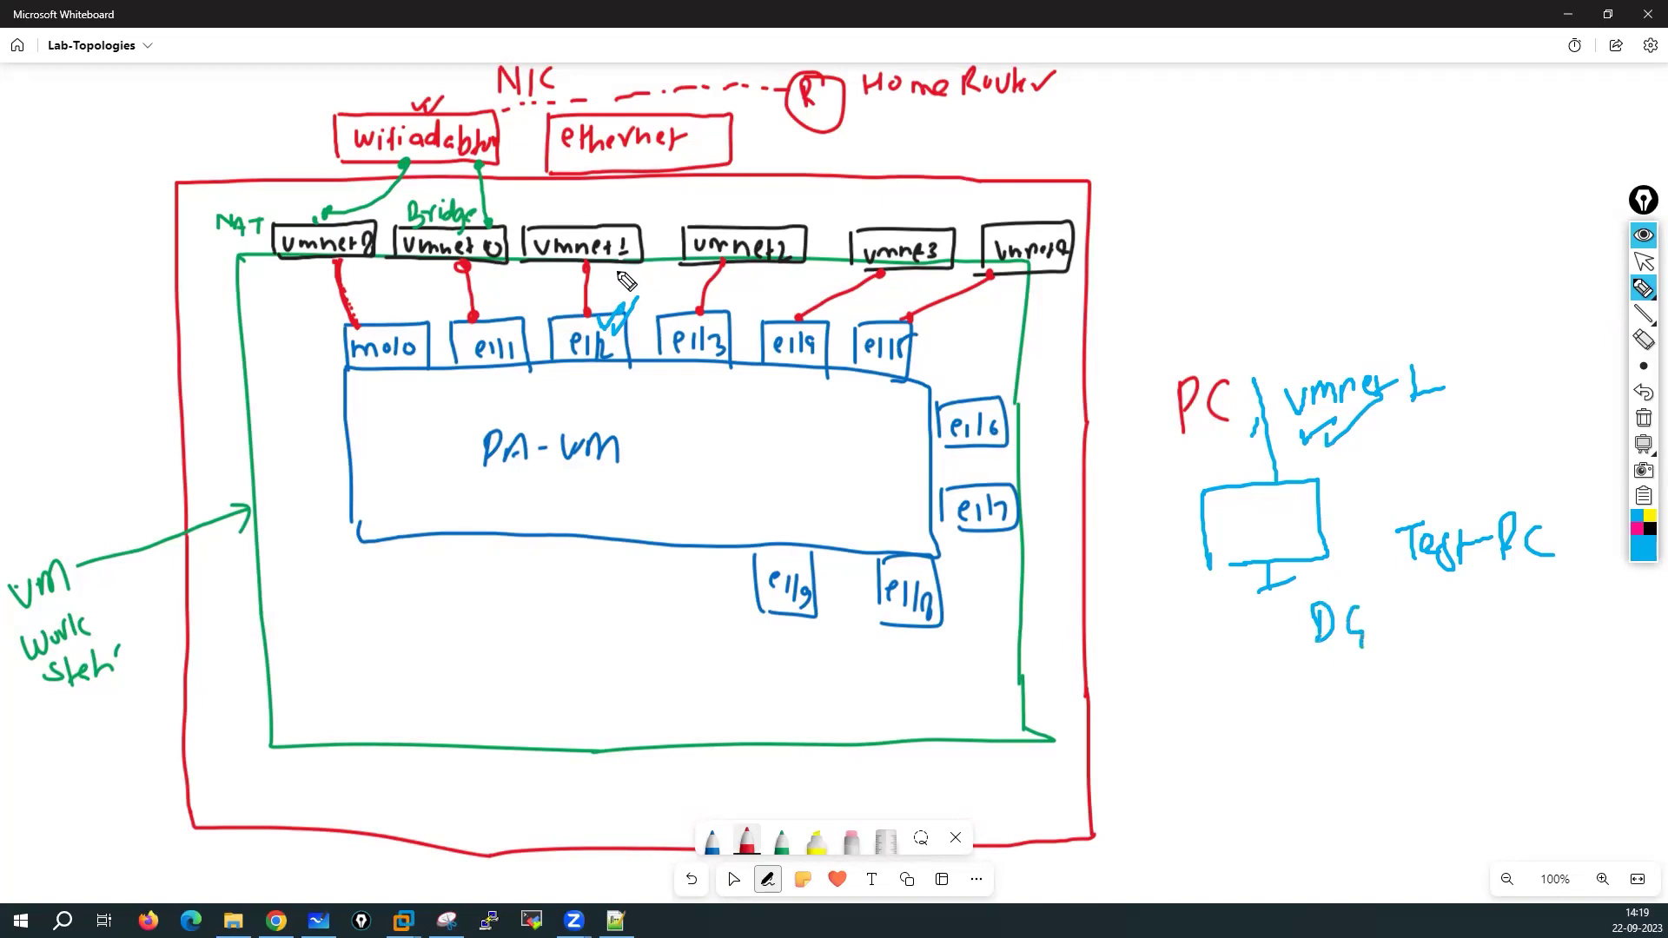
left_click_drag(613, 290, 640, 268)
left_click_drag(1343, 492, 1378, 501)
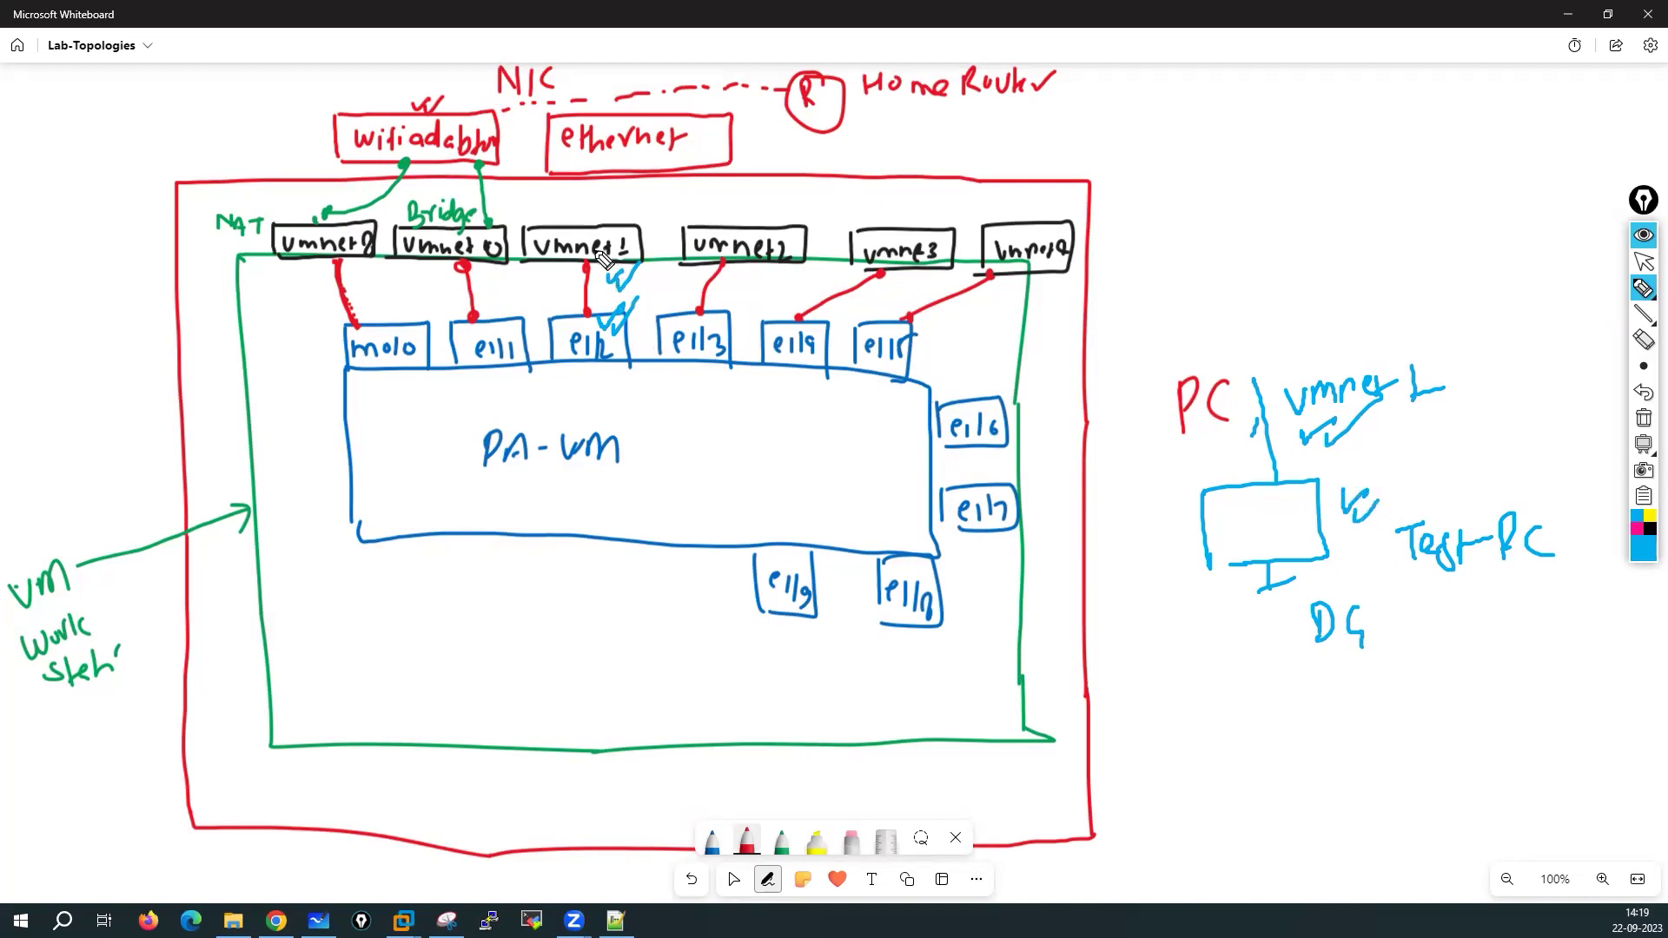
mouse_move(596, 361)
left_mouse_down()
mouse_move(608, 382)
mouse_move(619, 370)
left_mouse_up()
left_click(1642, 417)
Bring the pasted adapter and ethernet interface tables into view and pick red annotation ink
left_click(1644, 262)
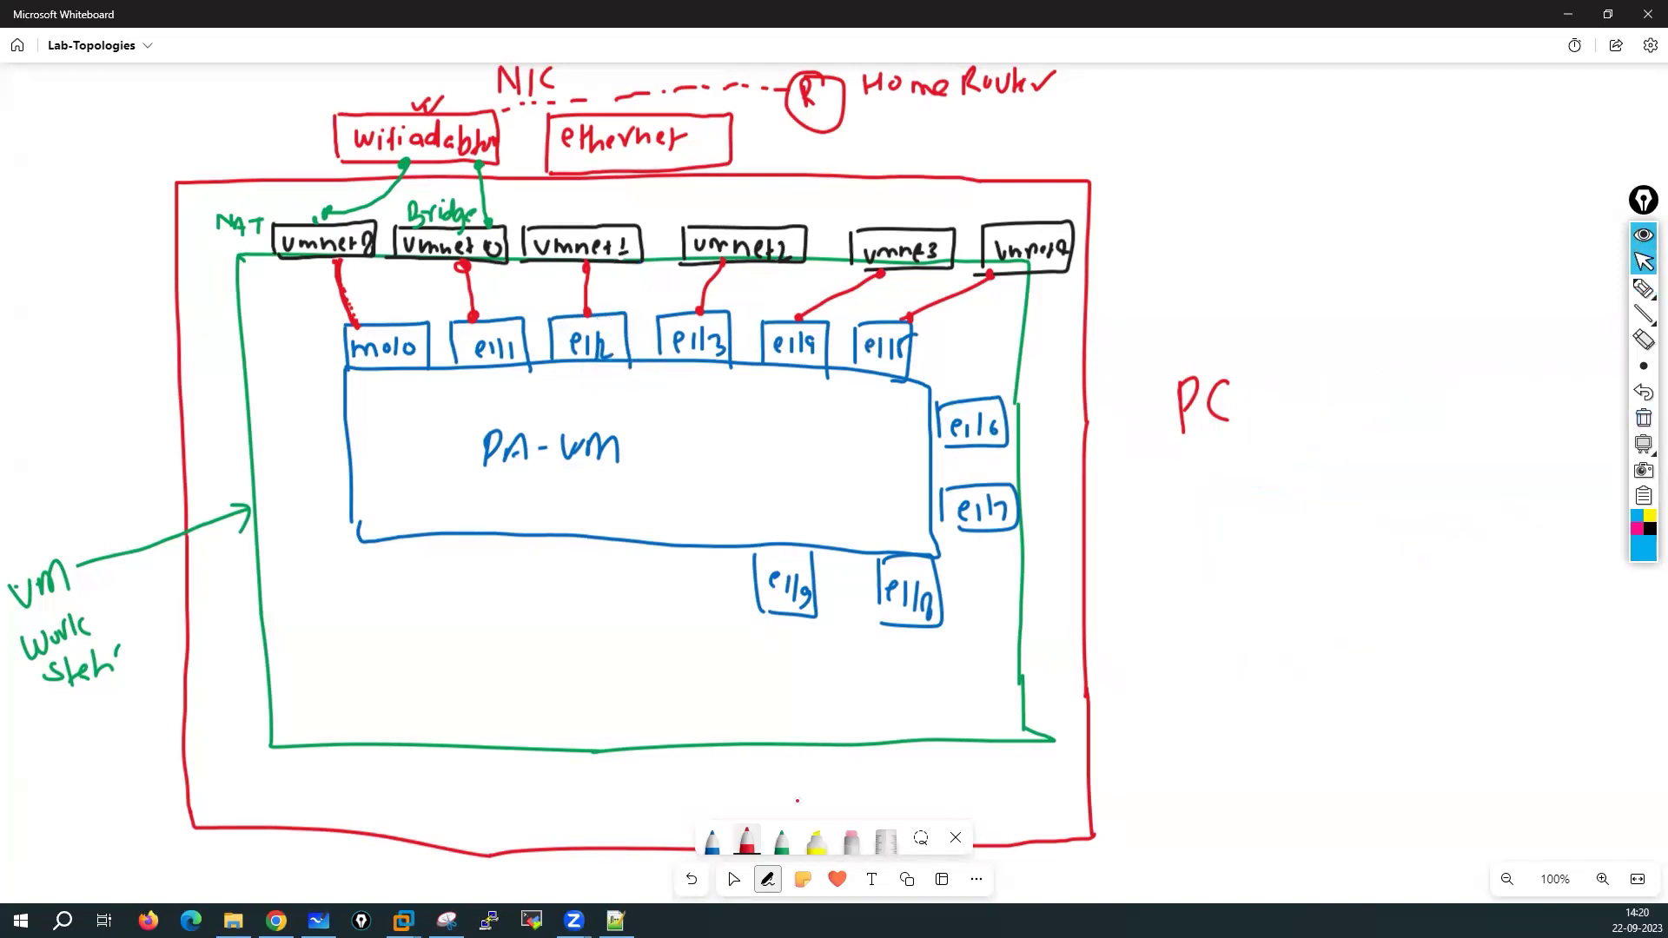
left_click(733, 880)
left_click_drag(1286, 734, 1228, 82)
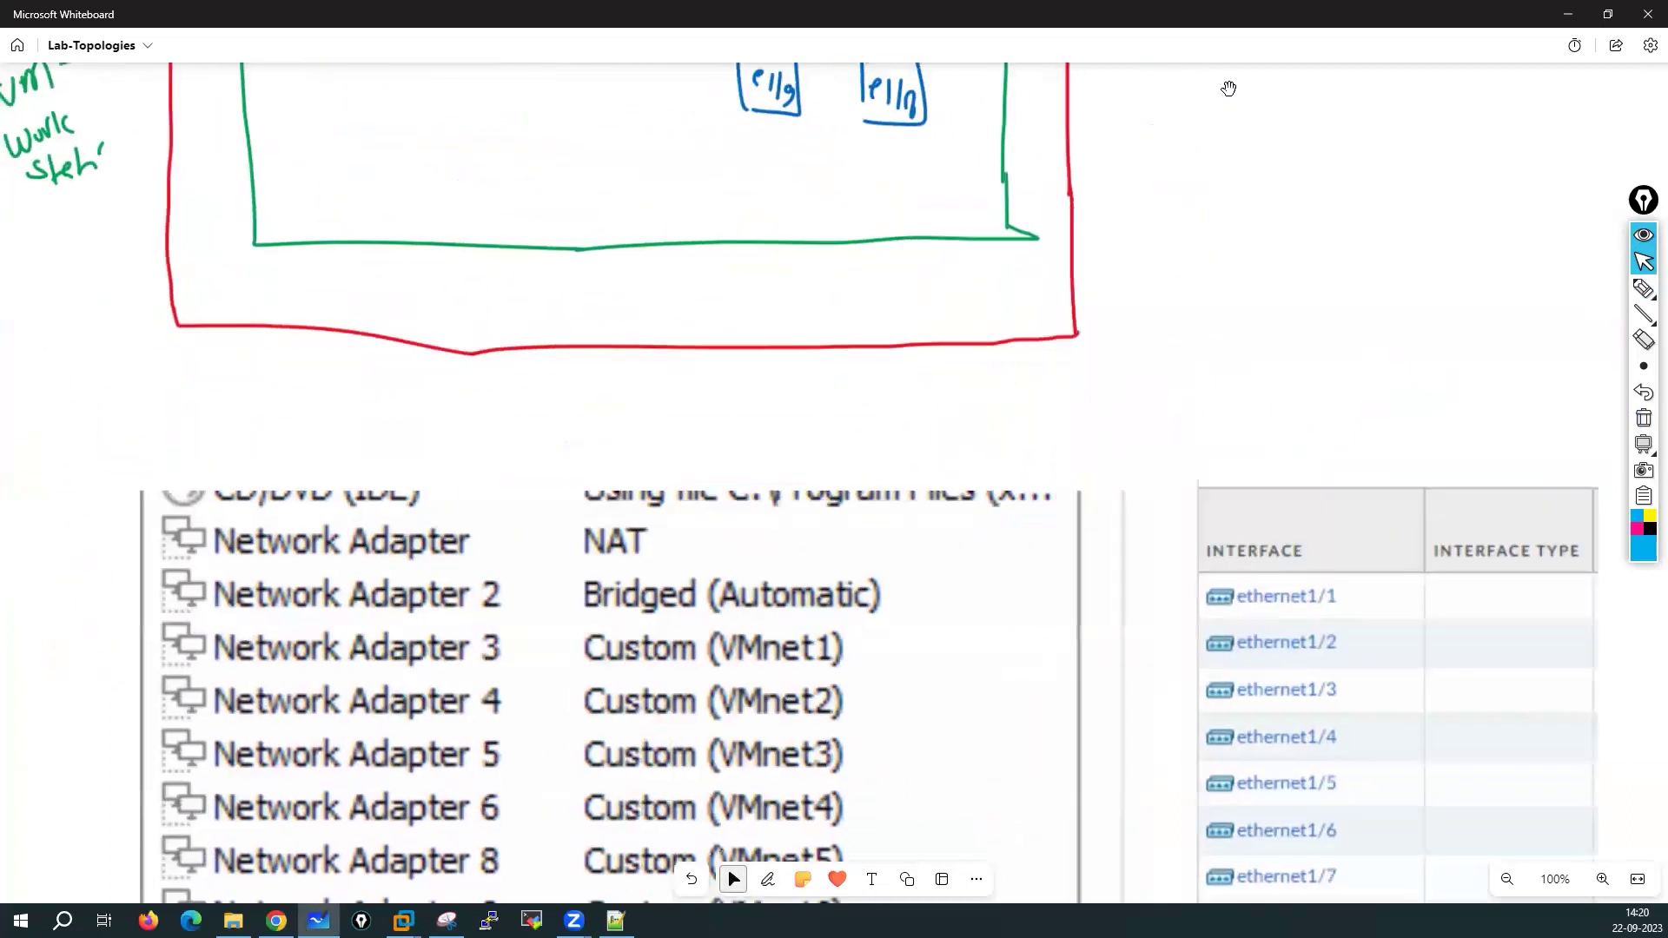
left_click_drag(1228, 359, 1228, 185)
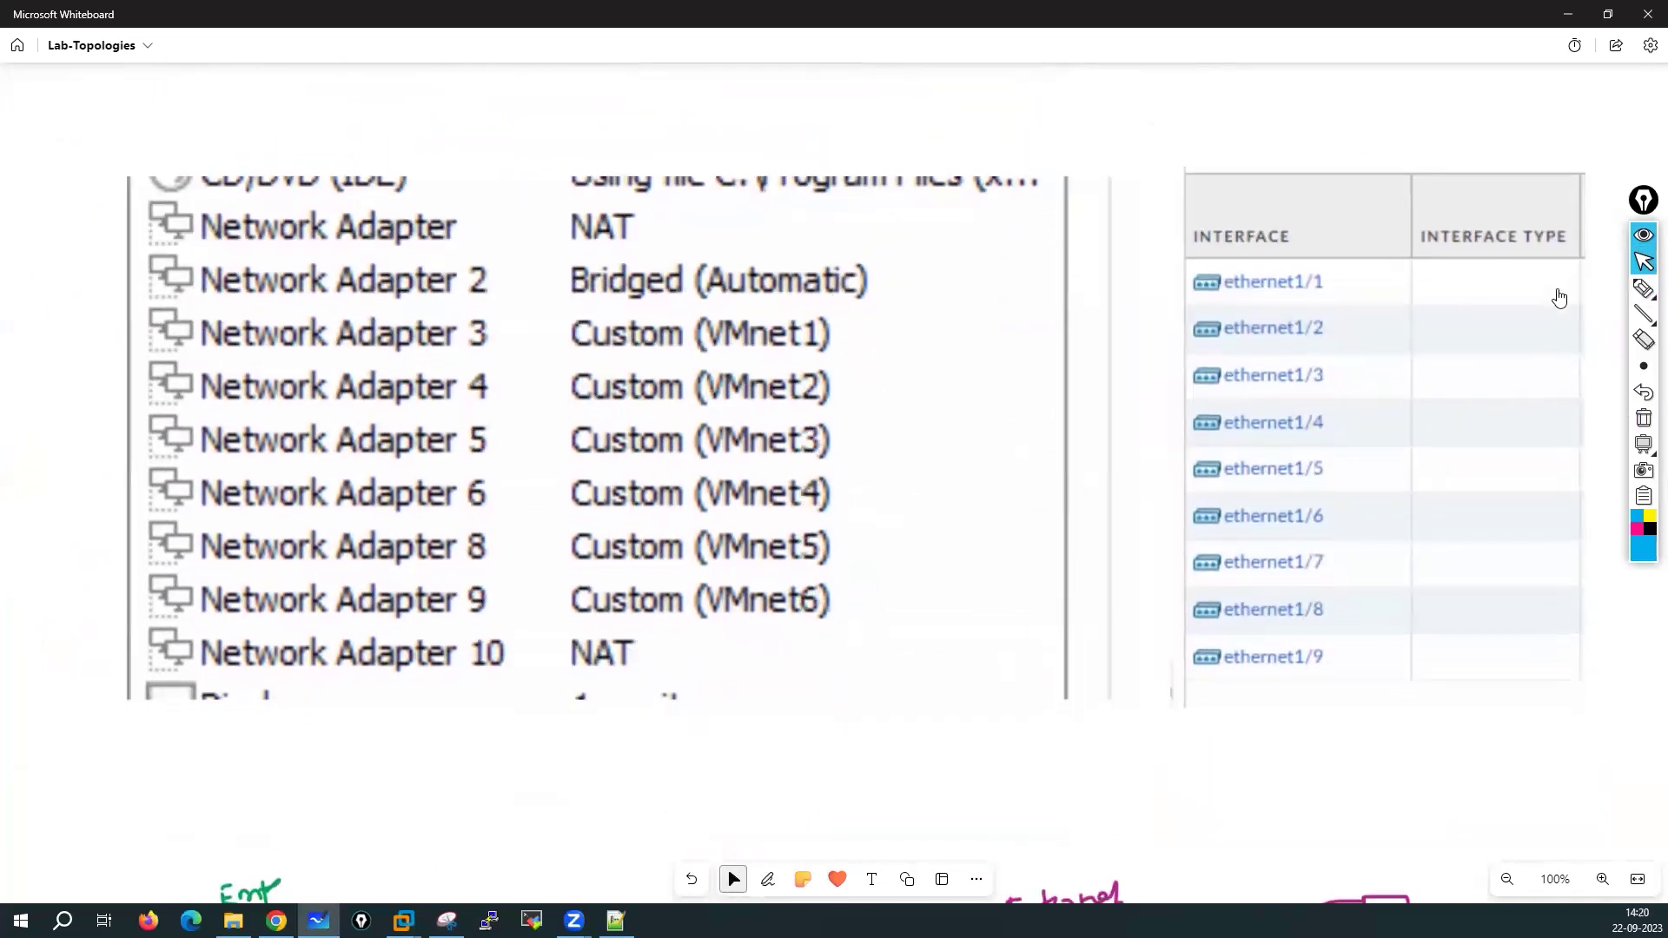
left_click(1642, 287)
mouse_move(1642, 365)
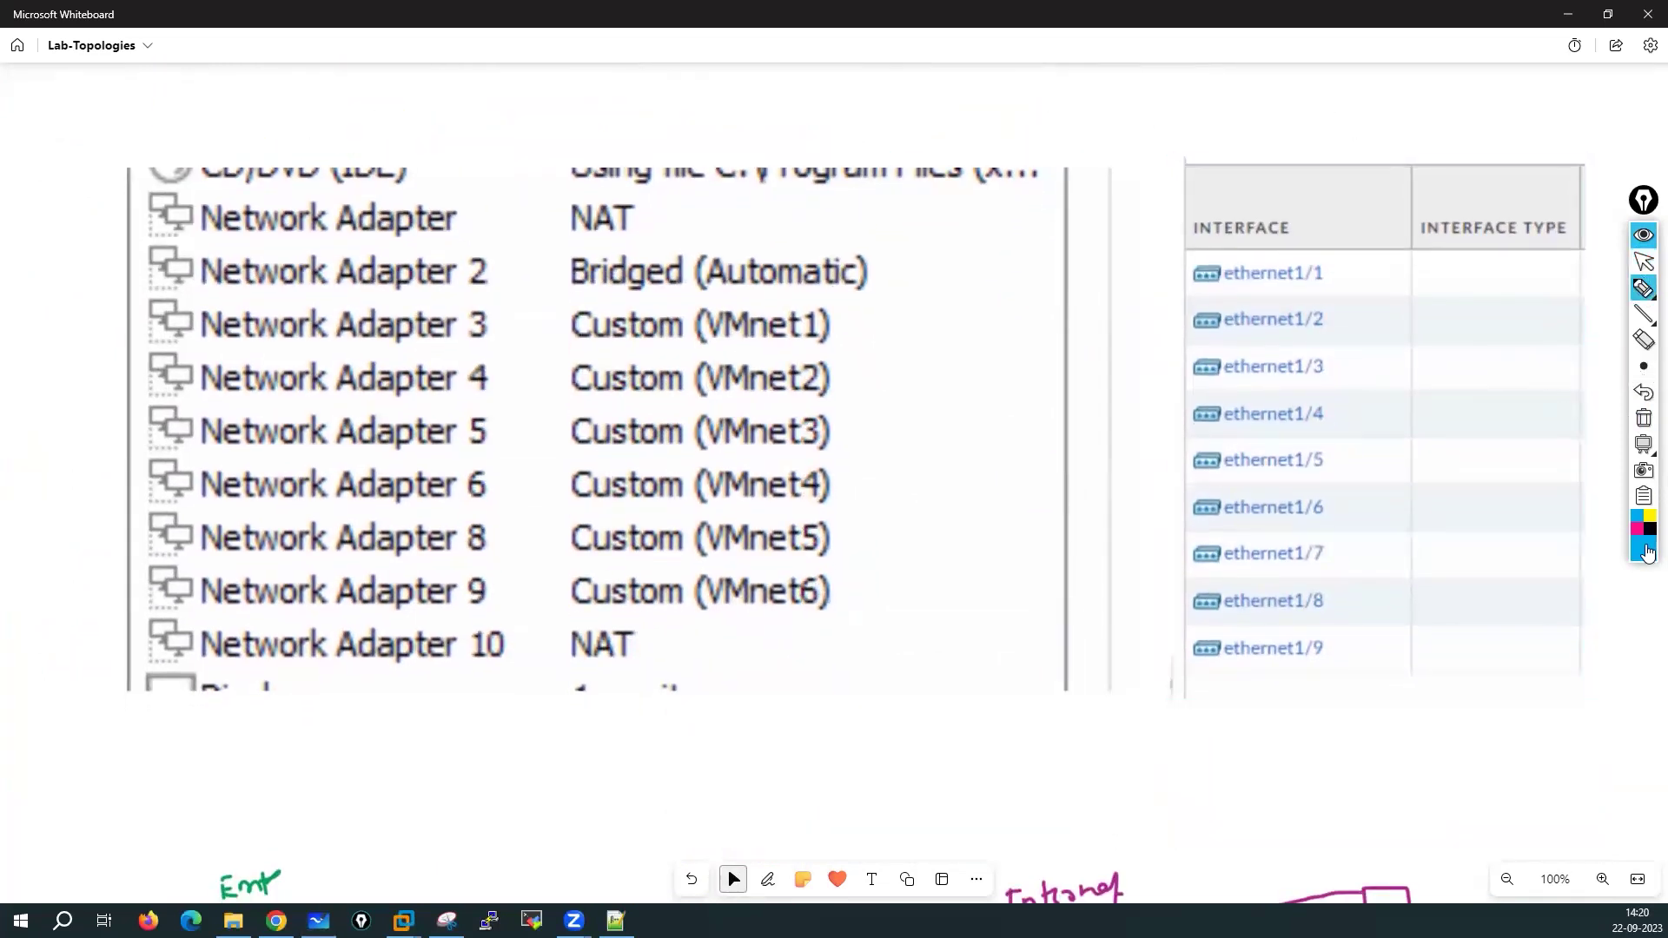
mouse_move(1647, 549)
left_click(1600, 422)
Mark NAT as Vmnet8 192.168.137.0/24 to m0/0 192.168.137.23/24, and link Bridged to ethernet1/1
mouse_move(653, 210)
left_mouse_down()
mouse_move(1117, 167)
mouse_move(1099, 189)
mouse_move(1164, 149)
mouse_move(1200, 158)
mouse_move(1222, 129)
left_mouse_up()
mouse_move(1245, 98)
left_mouse_down()
mouse_move(1242, 146)
mouse_move(1272, 115)
left_mouse_up()
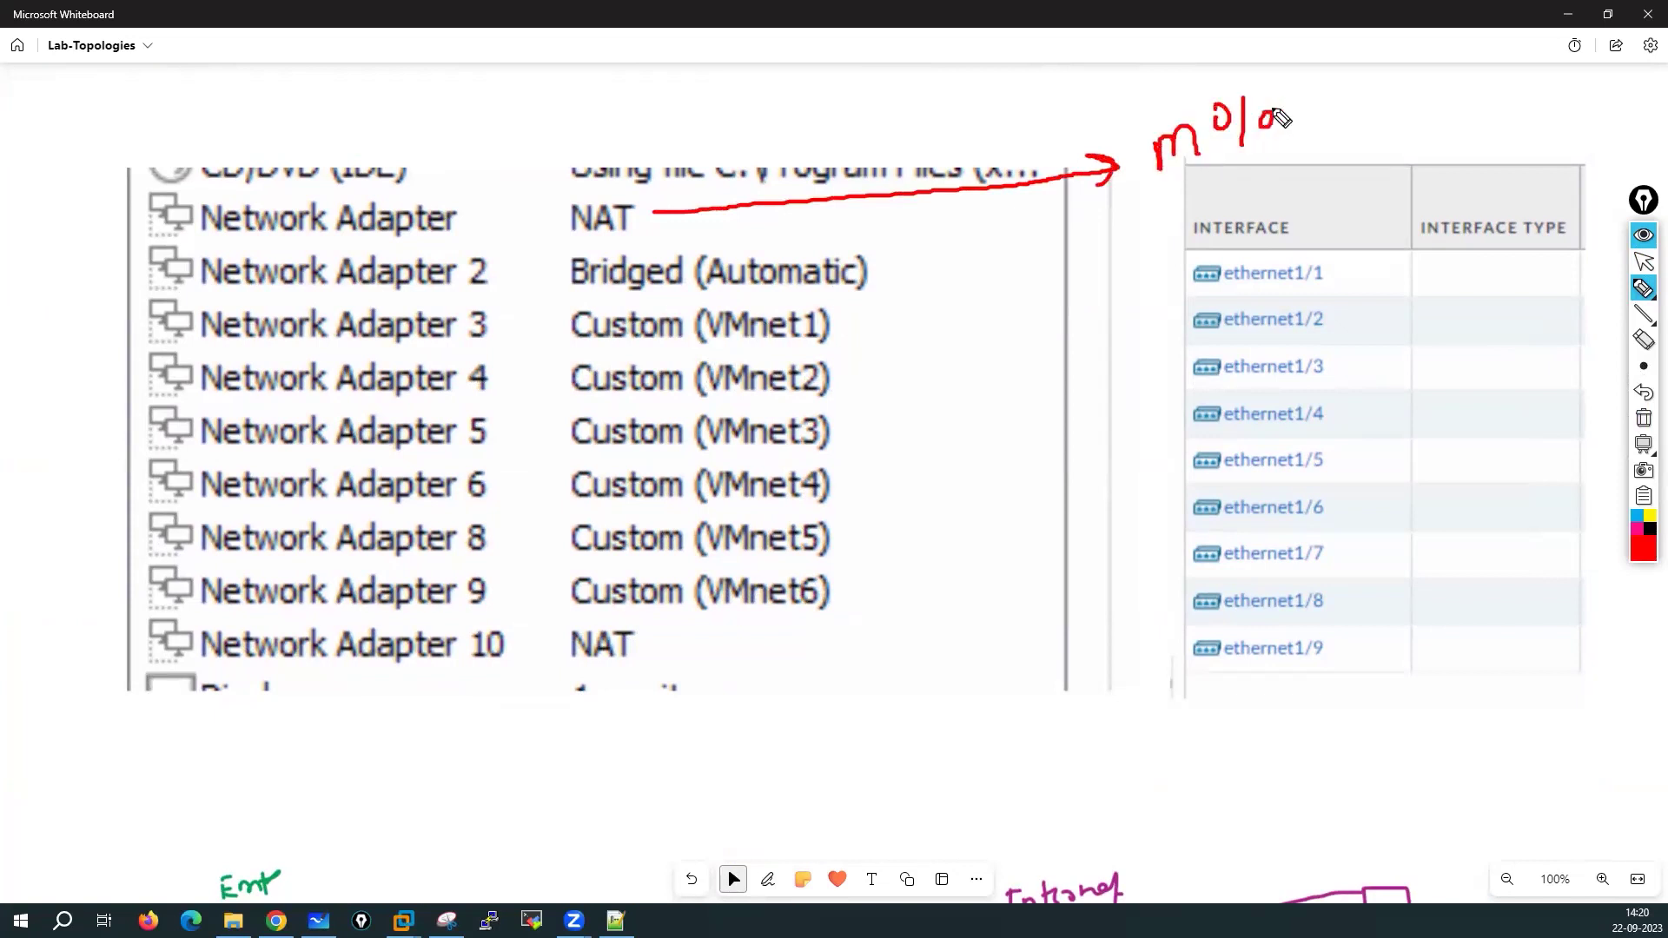
mouse_move(625, 198)
left_mouse_down()
mouse_move(556, 227)
mouse_move(647, 244)
mouse_move(618, 191)
left_mouse_up()
mouse_move(748, 170)
left_mouse_down()
mouse_move(863, 176)
mouse_move(910, 150)
left_mouse_up()
mouse_move(692, 126)
left_mouse_down()
mouse_move(685, 82)
mouse_move(764, 101)
mouse_move(800, 73)
mouse_move(882, 104)
mouse_move(904, 74)
mouse_move(933, 91)
mouse_move(968, 61)
mouse_move(1040, 77)
left_mouse_up()
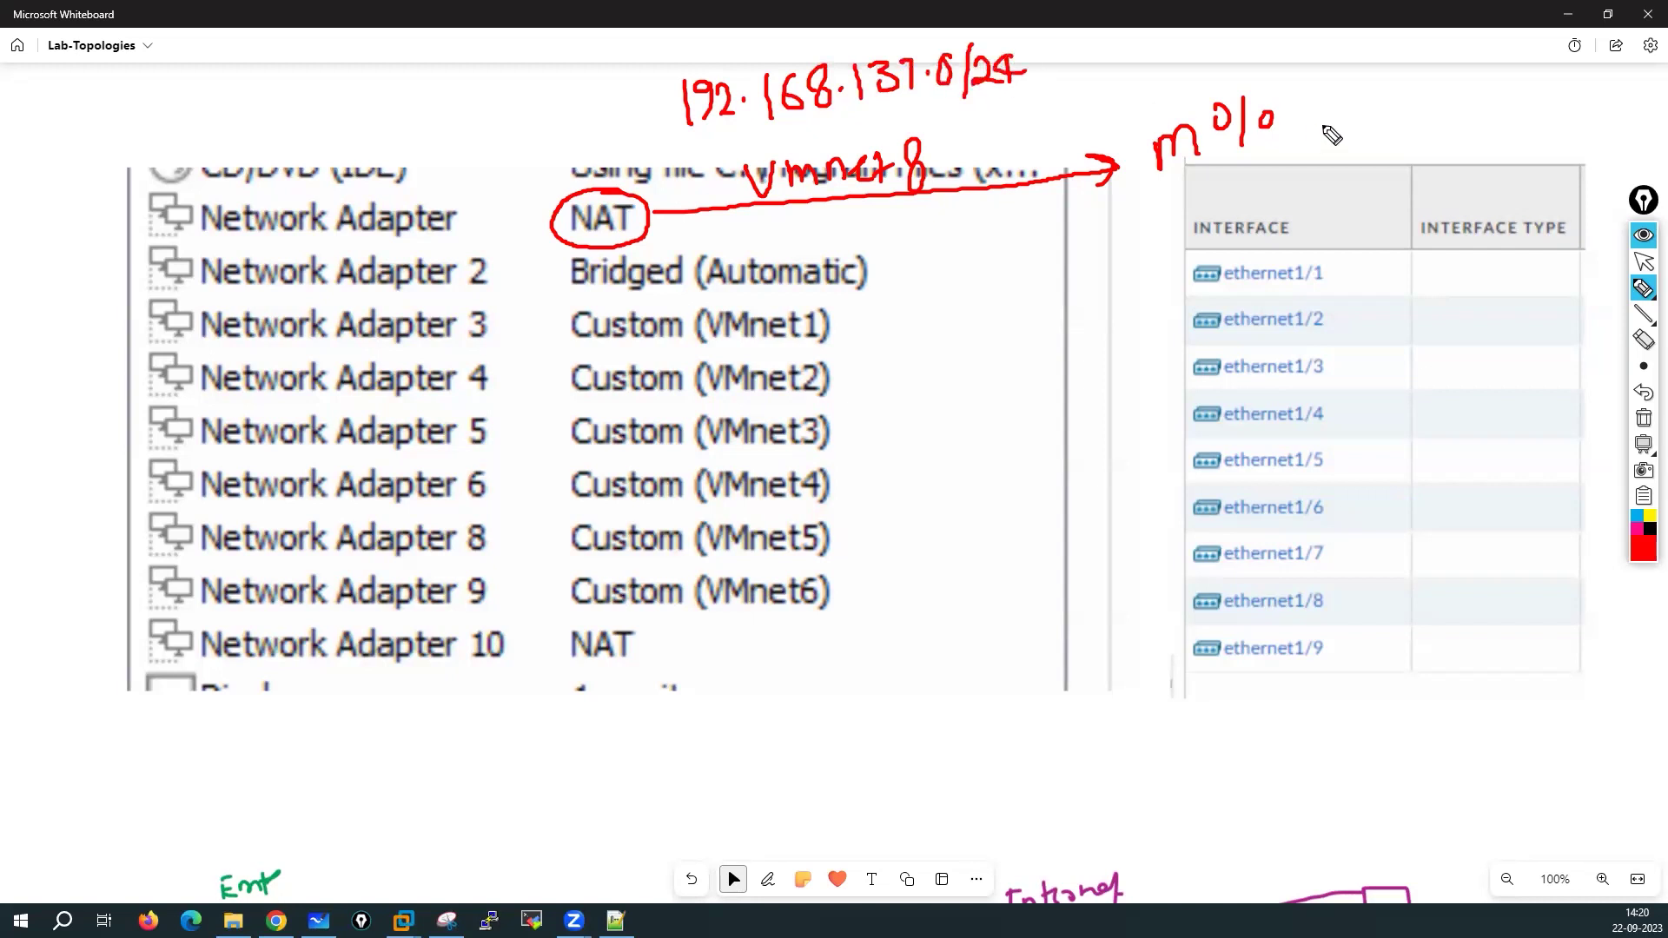
mouse_move(1331, 97)
left_mouse_down()
mouse_move(1508, 89)
mouse_move(1582, 61)
mouse_move(1598, 94)
mouse_move(1633, 59)
left_mouse_up()
mouse_move(826, 130)
left_mouse_down()
mouse_move(737, 176)
mouse_move(858, 211)
mouse_move(944, 164)
mouse_move(813, 133)
left_mouse_up()
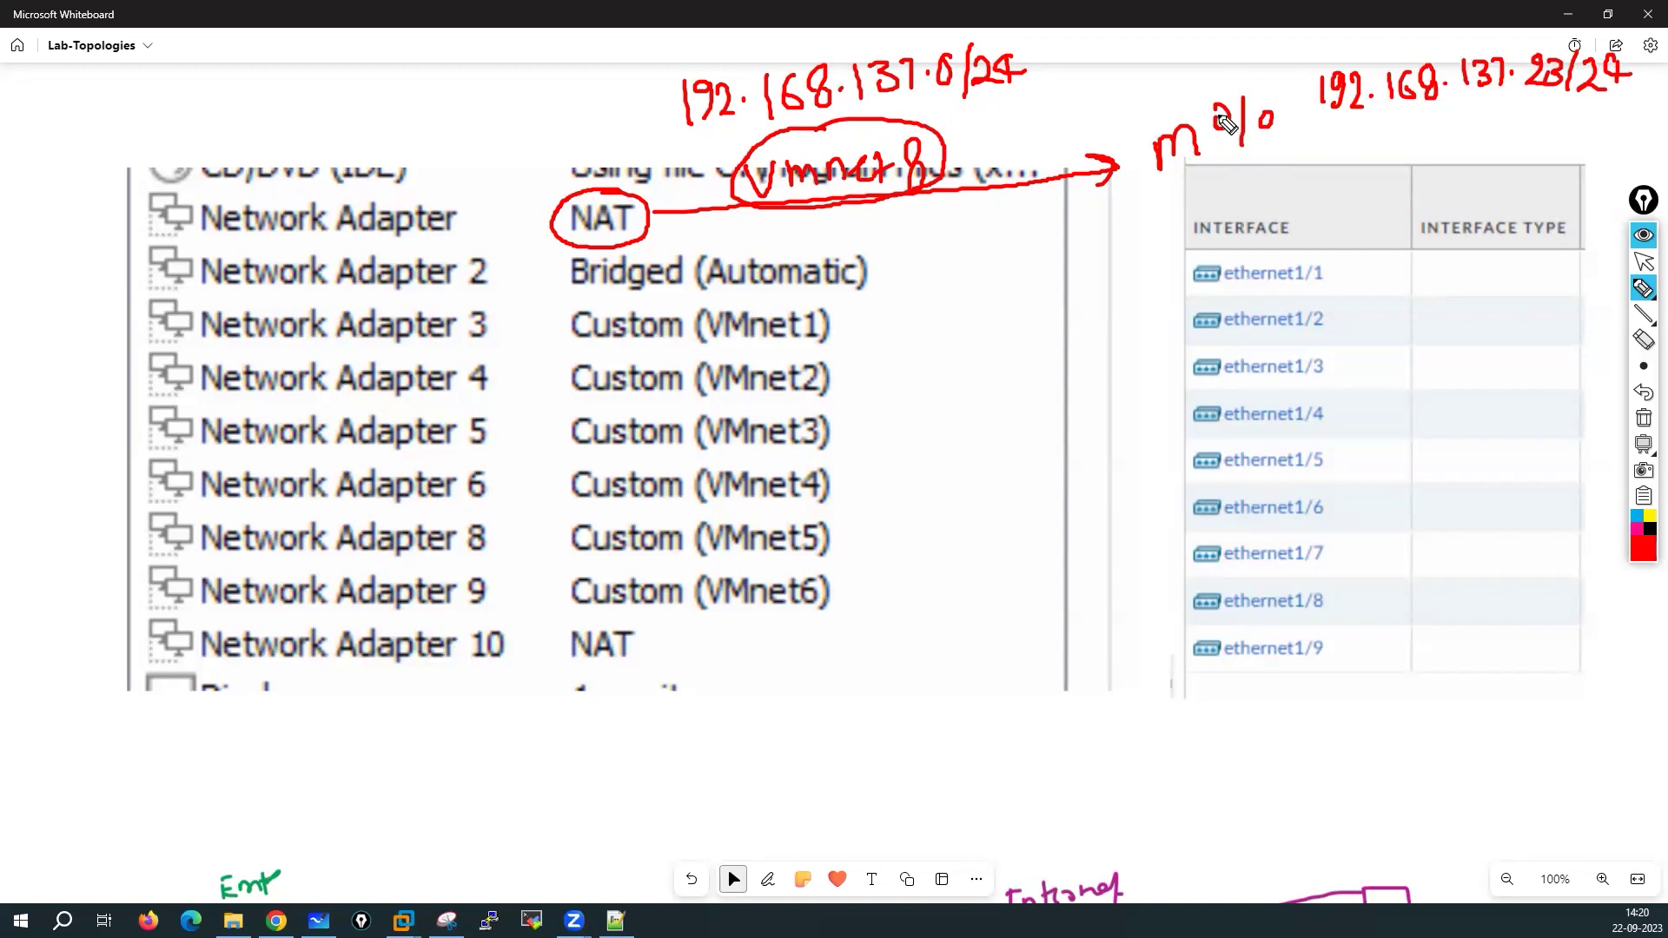
left_click_drag(1285, 98, 1302, 102)
mouse_move(877, 270)
left_mouse_down()
mouse_move(1147, 258)
mouse_move(1181, 288)
left_mouse_up()
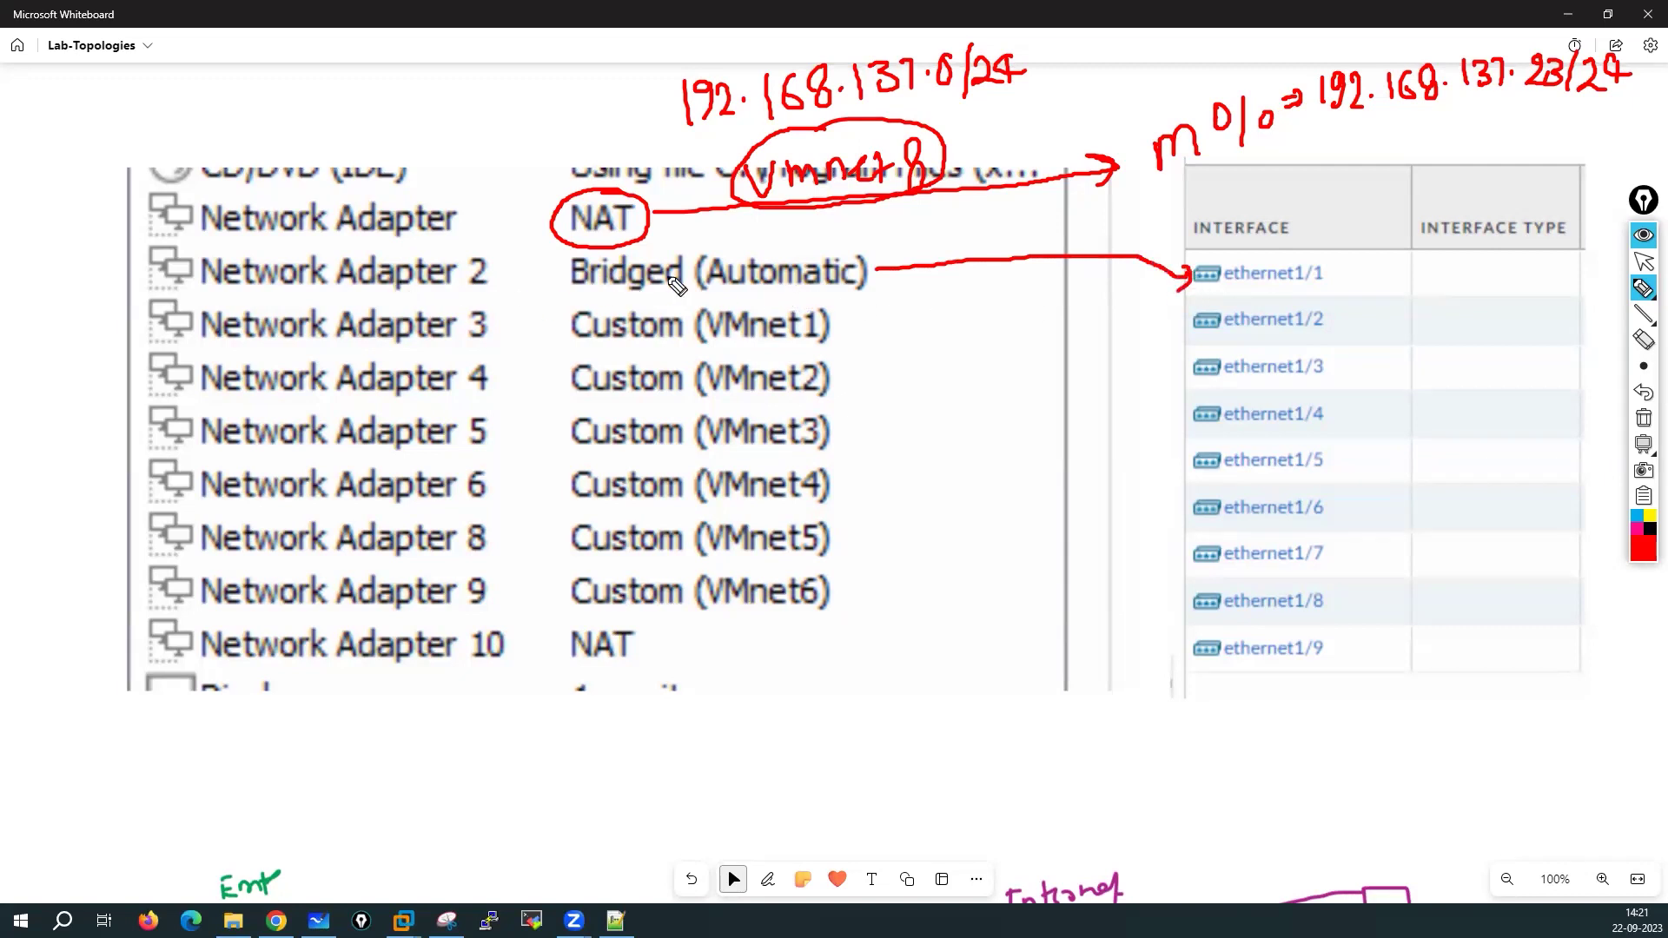
Draw red arrows mapping VMnet1–VMnet6 and Network Adapter 10 to ethernet1/2 through ethernet1/8
mouse_move(832, 327)
left_mouse_down()
mouse_move(1189, 324)
mouse_move(1164, 334)
left_mouse_up()
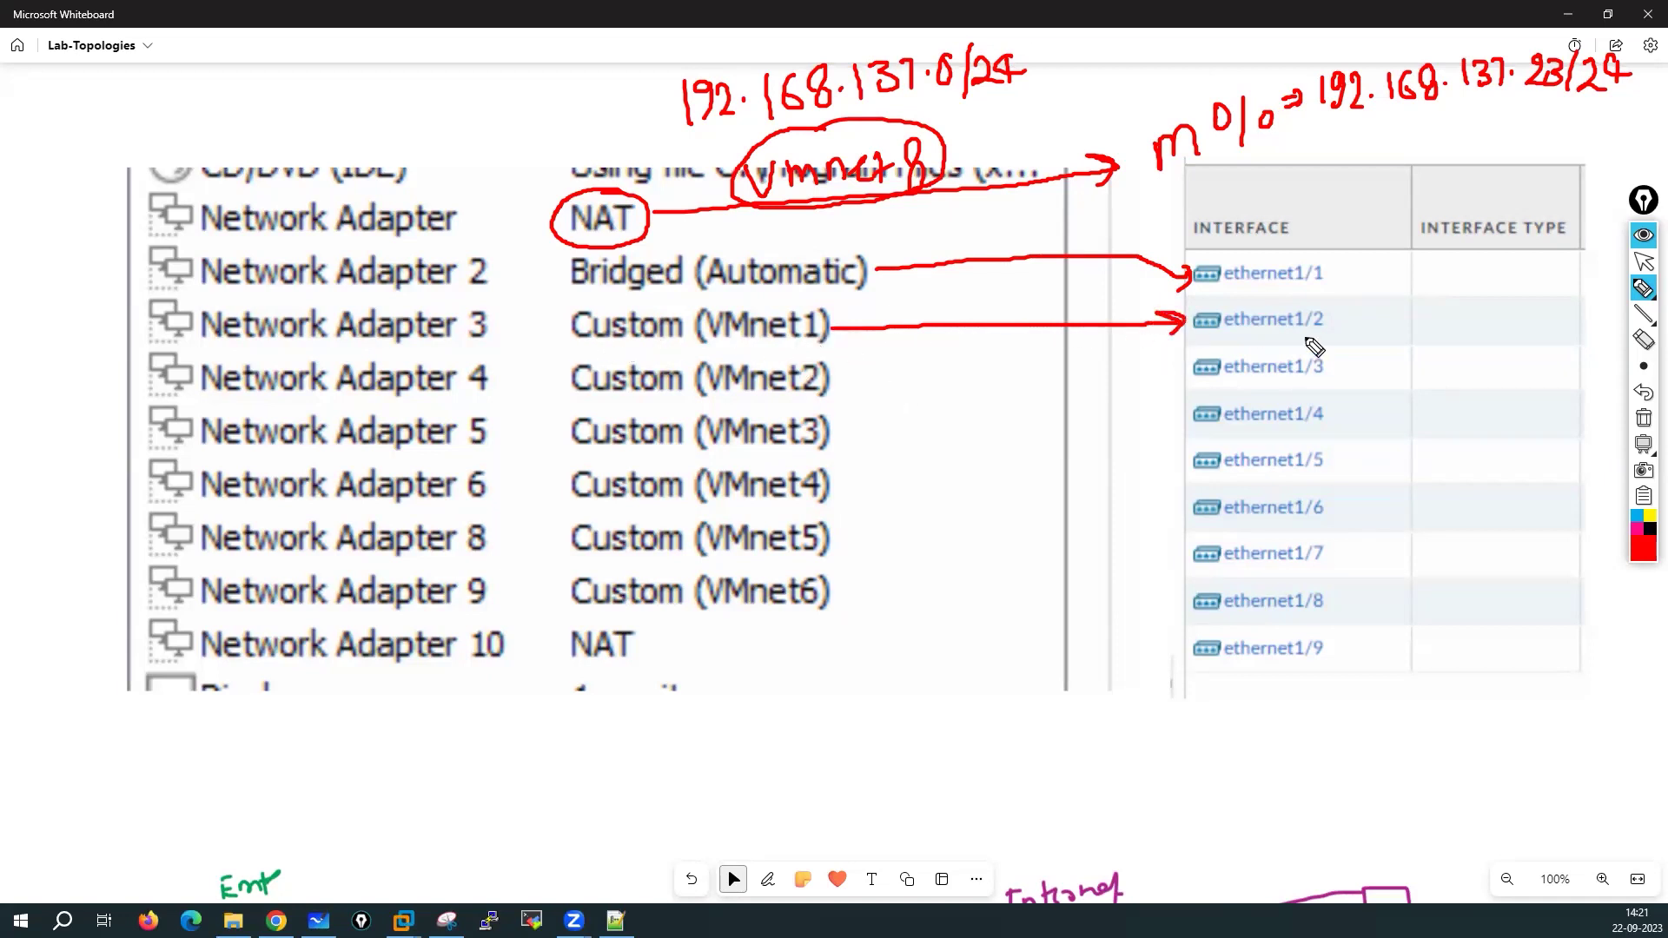
mouse_move(835, 377)
left_mouse_down()
mouse_move(1191, 366)
mouse_move(1174, 393)
left_mouse_up()
mouse_move(832, 437)
left_mouse_down()
mouse_move(1088, 449)
mouse_move(1197, 421)
mouse_move(1160, 453)
left_mouse_up()
left_click_drag(834, 486, 1199, 465)
mouse_move(1169, 460)
left_mouse_down()
mouse_move(1192, 458)
mouse_move(1165, 488)
left_mouse_up()
left_click_drag(1123, 534, 1186, 509)
left_click_drag(845, 593, 1188, 563)
mouse_move(1164, 547)
left_mouse_down()
mouse_move(1189, 561)
mouse_move(1169, 586)
left_mouse_up()
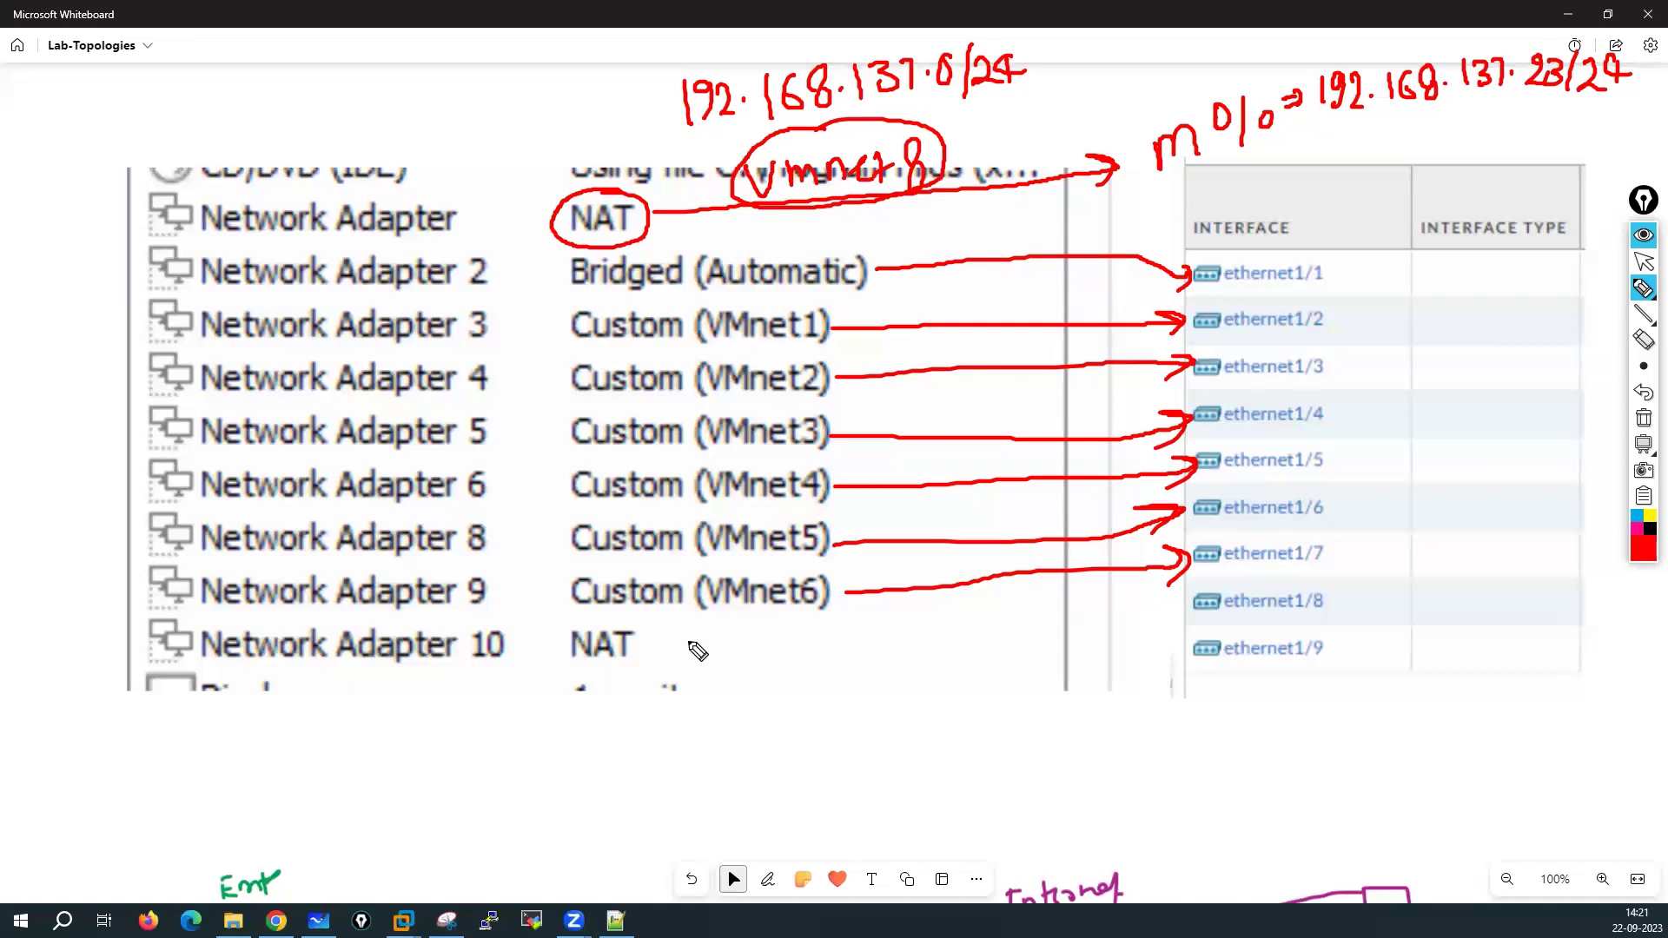
mouse_move(640, 645)
left_mouse_down()
mouse_move(1080, 633)
mouse_move(1175, 612)
left_mouse_up()
mouse_move(1158, 602)
left_mouse_down()
mouse_move(1175, 601)
mouse_move(1182, 636)
left_mouse_up()
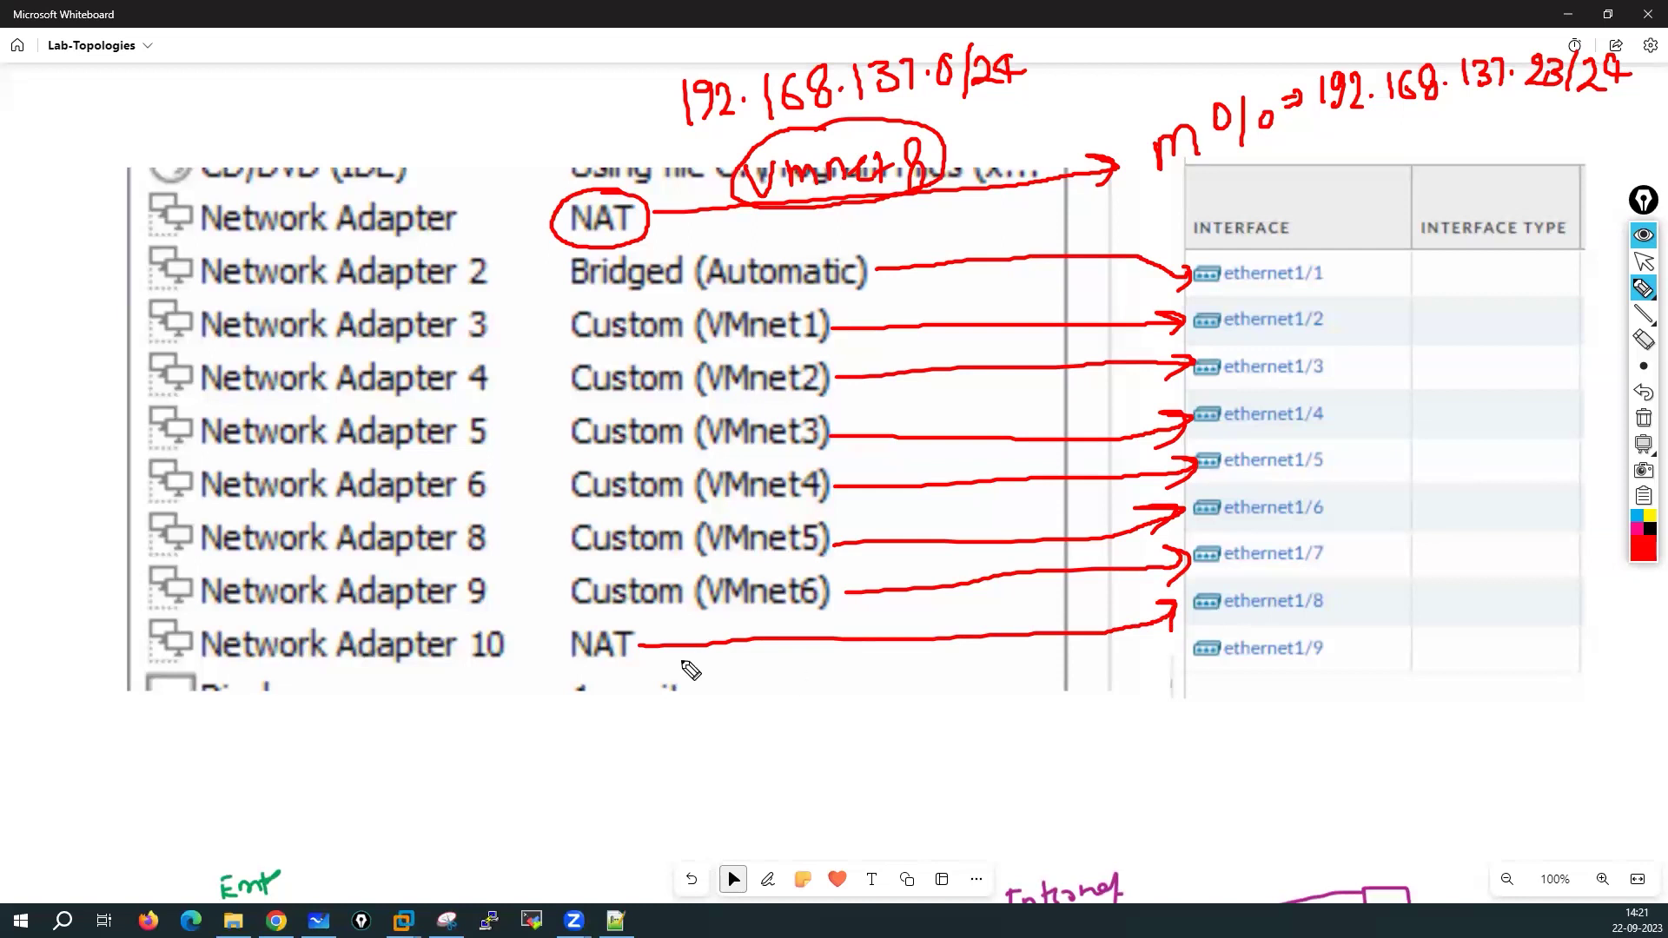
Circle Network Adapter 10, its NAT entry and ethernet1/8, and label ethernet1/8 as vmnet8
mouse_move(271, 614)
left_mouse_down()
mouse_move(201, 618)
mouse_move(400, 687)
mouse_move(420, 618)
mouse_move(271, 616)
left_mouse_up()
mouse_move(621, 622)
left_mouse_down()
mouse_move(551, 646)
mouse_move(618, 619)
left_mouse_up()
mouse_move(1266, 598)
left_mouse_down()
mouse_move(1216, 599)
mouse_move(1295, 627)
mouse_move(1242, 575)
mouse_move(1268, 576)
left_mouse_up()
mouse_move(1366, 599)
left_mouse_down()
mouse_move(1400, 612)
mouse_move(1449, 594)
mouse_move(1470, 616)
left_mouse_up()
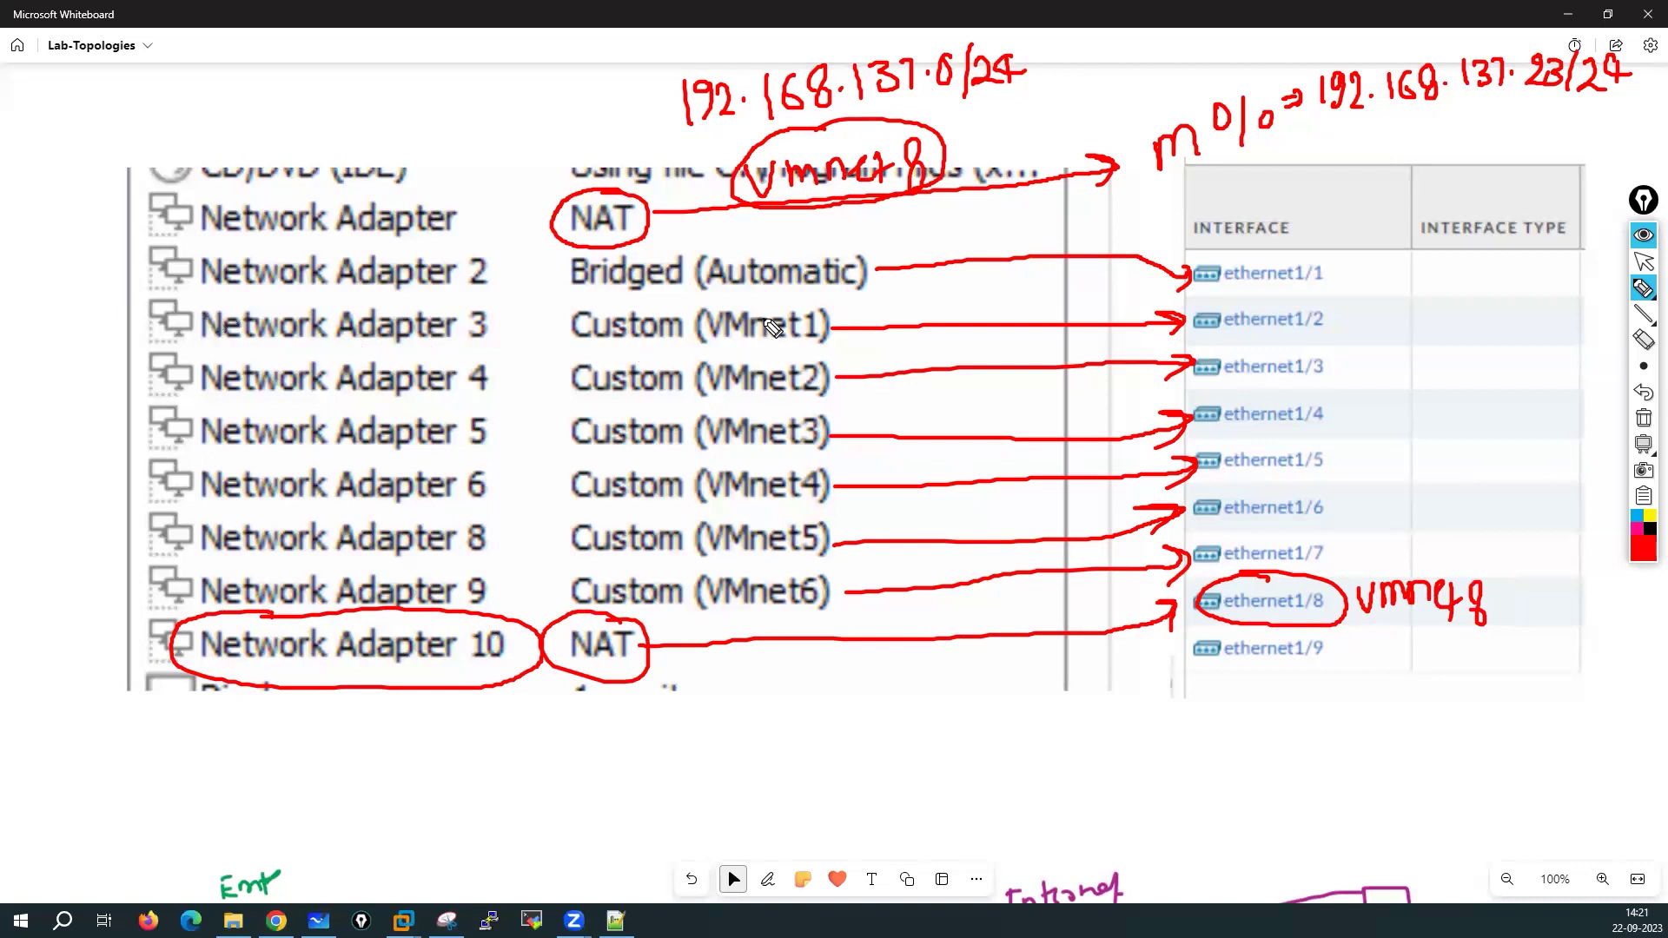
Circle VMnet1 and ethernet1/2, and label ethernet1/2 as vmnet1 with subnet 10.1.1.0/27
mouse_move(771, 310)
left_mouse_down()
mouse_move(709, 349)
mouse_move(808, 321)
mouse_move(782, 305)
left_mouse_up()
mouse_move(1289, 304)
left_mouse_down()
mouse_move(1195, 323)
mouse_move(1347, 310)
mouse_move(1251, 293)
left_mouse_up()
mouse_move(1384, 304)
left_mouse_down()
mouse_move(1395, 326)
mouse_move(1404, 304)
left_mouse_up()
left_click_drag(1411, 327, 1462, 309)
left_click_drag(1469, 304, 1501, 329)
left_click_drag(1509, 304, 1531, 330)
mouse_move(1382, 290)
left_mouse_down()
mouse_move(1341, 311)
mouse_move(1412, 357)
mouse_move(1465, 360)
left_mouse_up()
left_click(1447, 351)
left_click(1474, 360)
mouse_move(1482, 342)
left_mouse_down()
mouse_move(1484, 361)
mouse_move(1536, 370)
left_mouse_up()
left_click(1492, 361)
left_click_drag(1538, 349, 1557, 371)
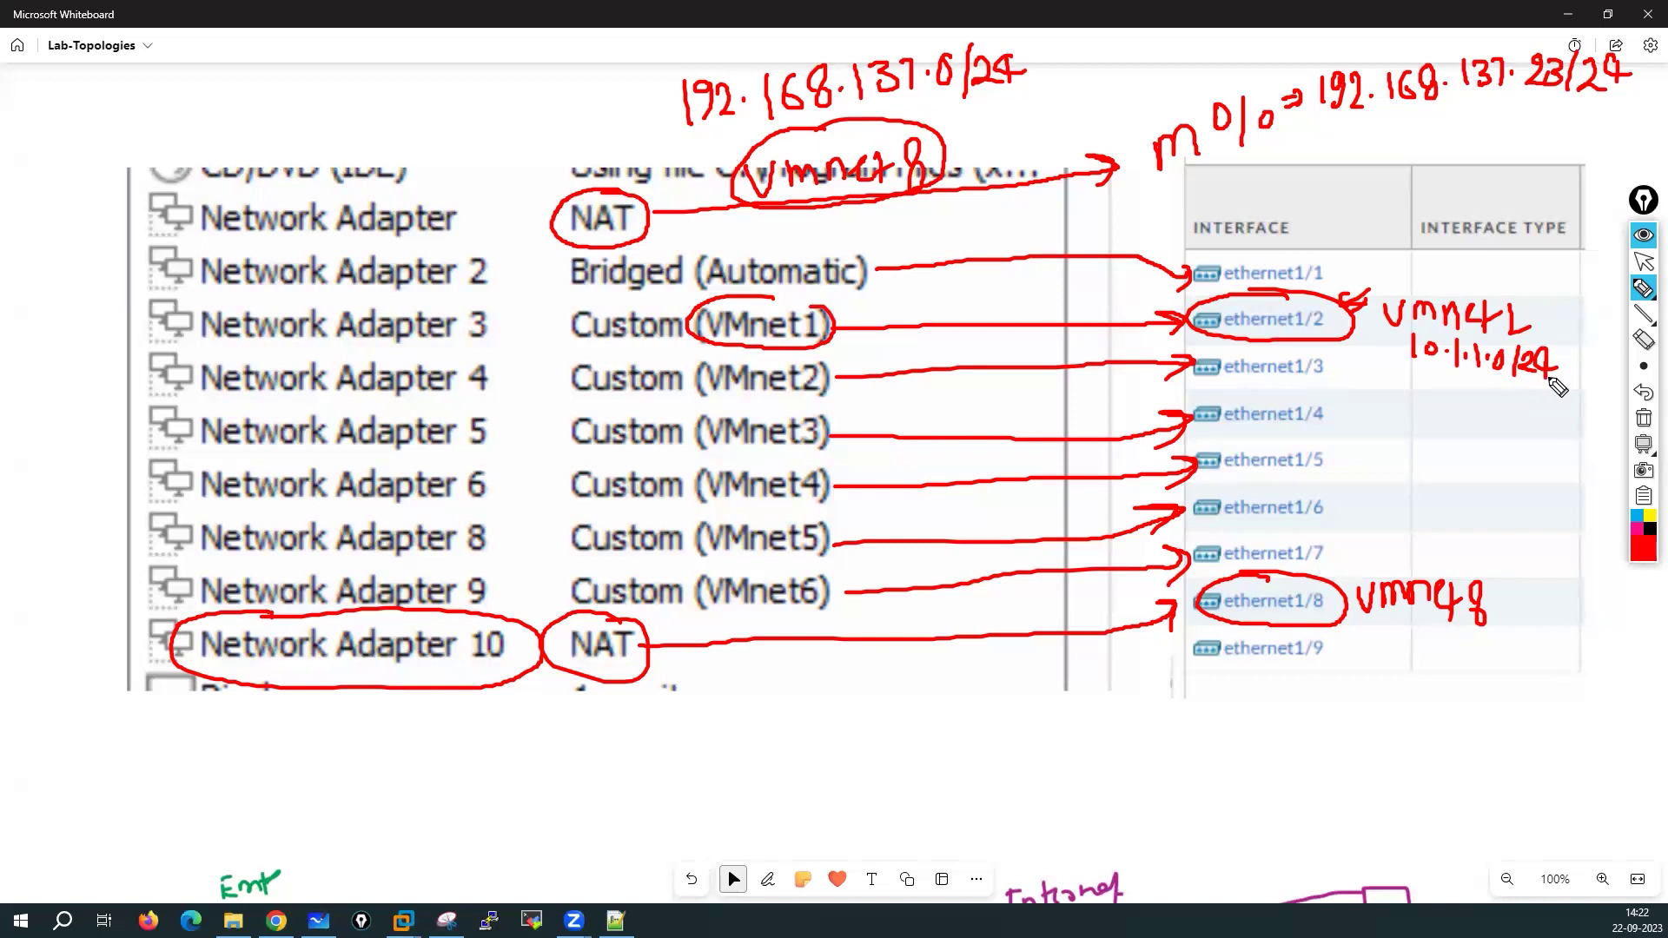
Erase the red annotations and pan to an empty area of the board
left_click(1643, 418)
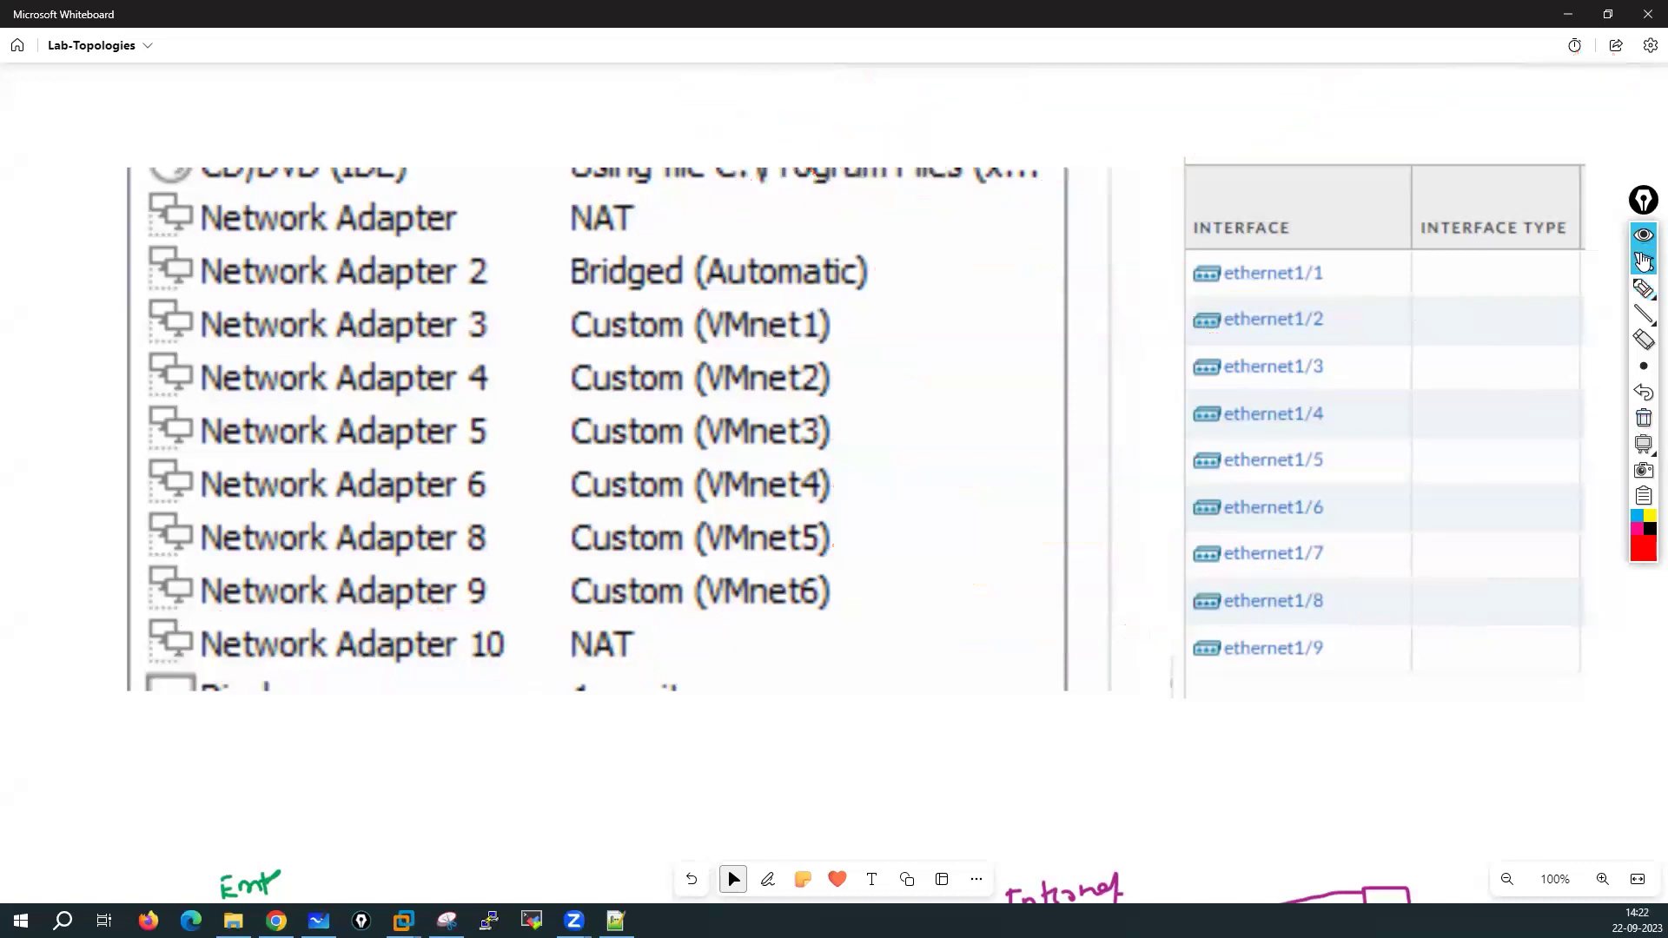
left_click_drag(191, 754, 356, 592)
mouse_move(219, 520)
left_mouse_down()
mouse_move(819, 655)
mouse_move(498, 398)
mouse_move(807, 617)
mouse_move(819, 542)
mouse_move(953, 586)
mouse_move(1109, 692)
mouse_move(1060, 538)
left_mouse_up()
scroll(1068, 564, "up", 3)
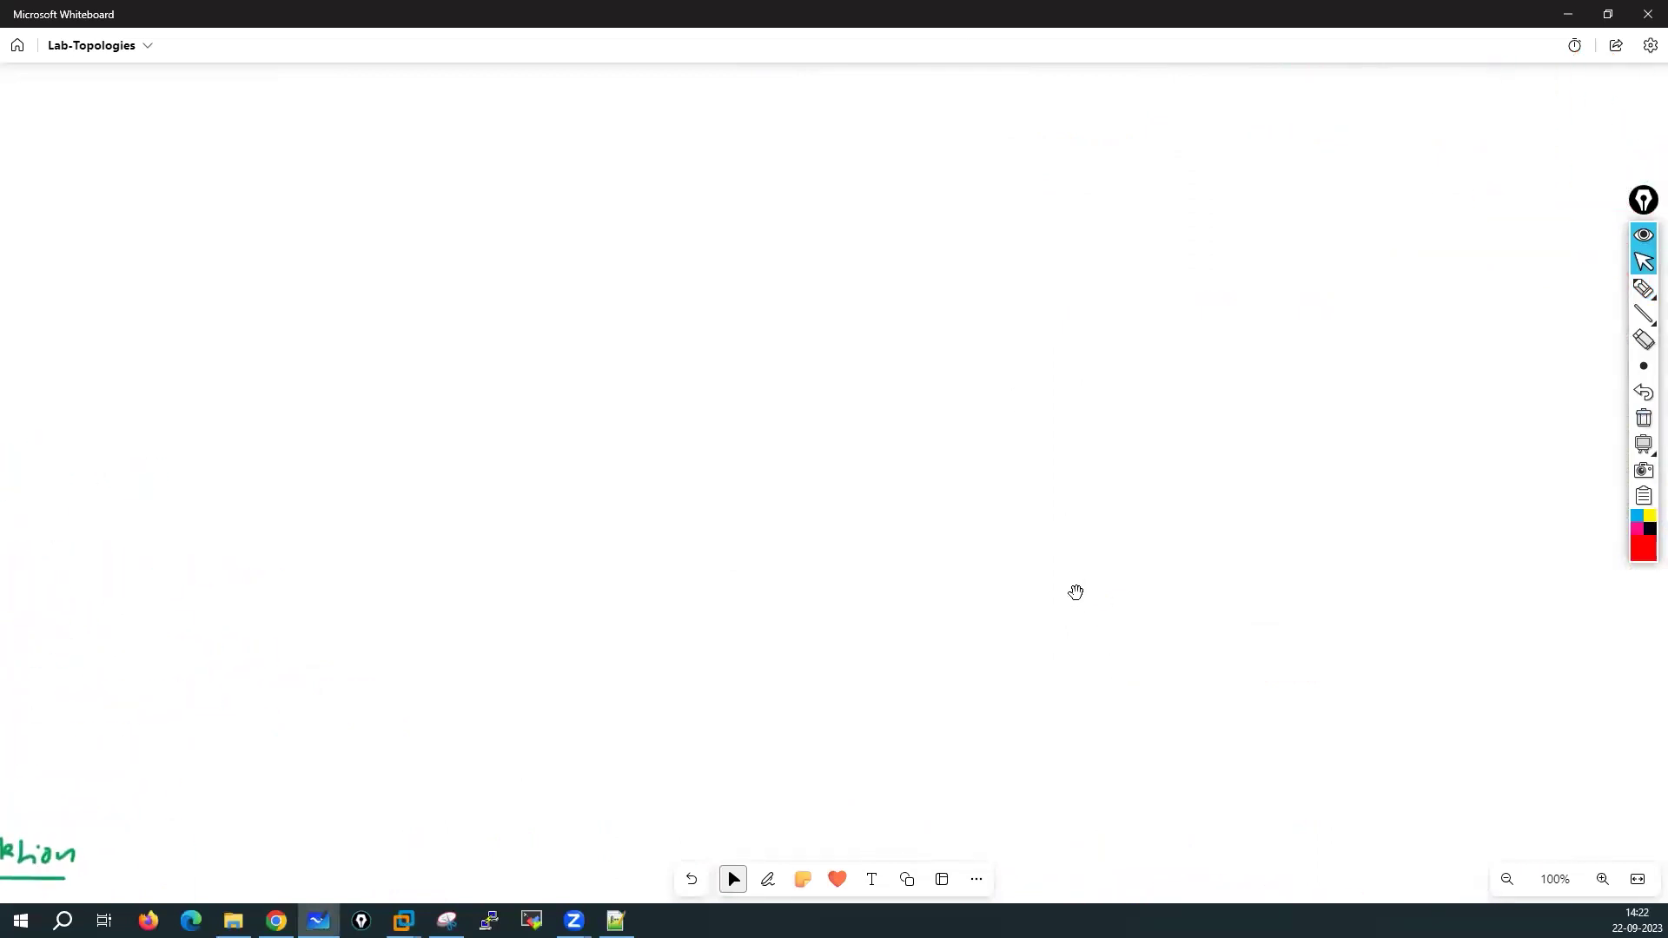
Test the red annotation ink, then switch to the whiteboard's own red pen
mouse_move(1643, 289)
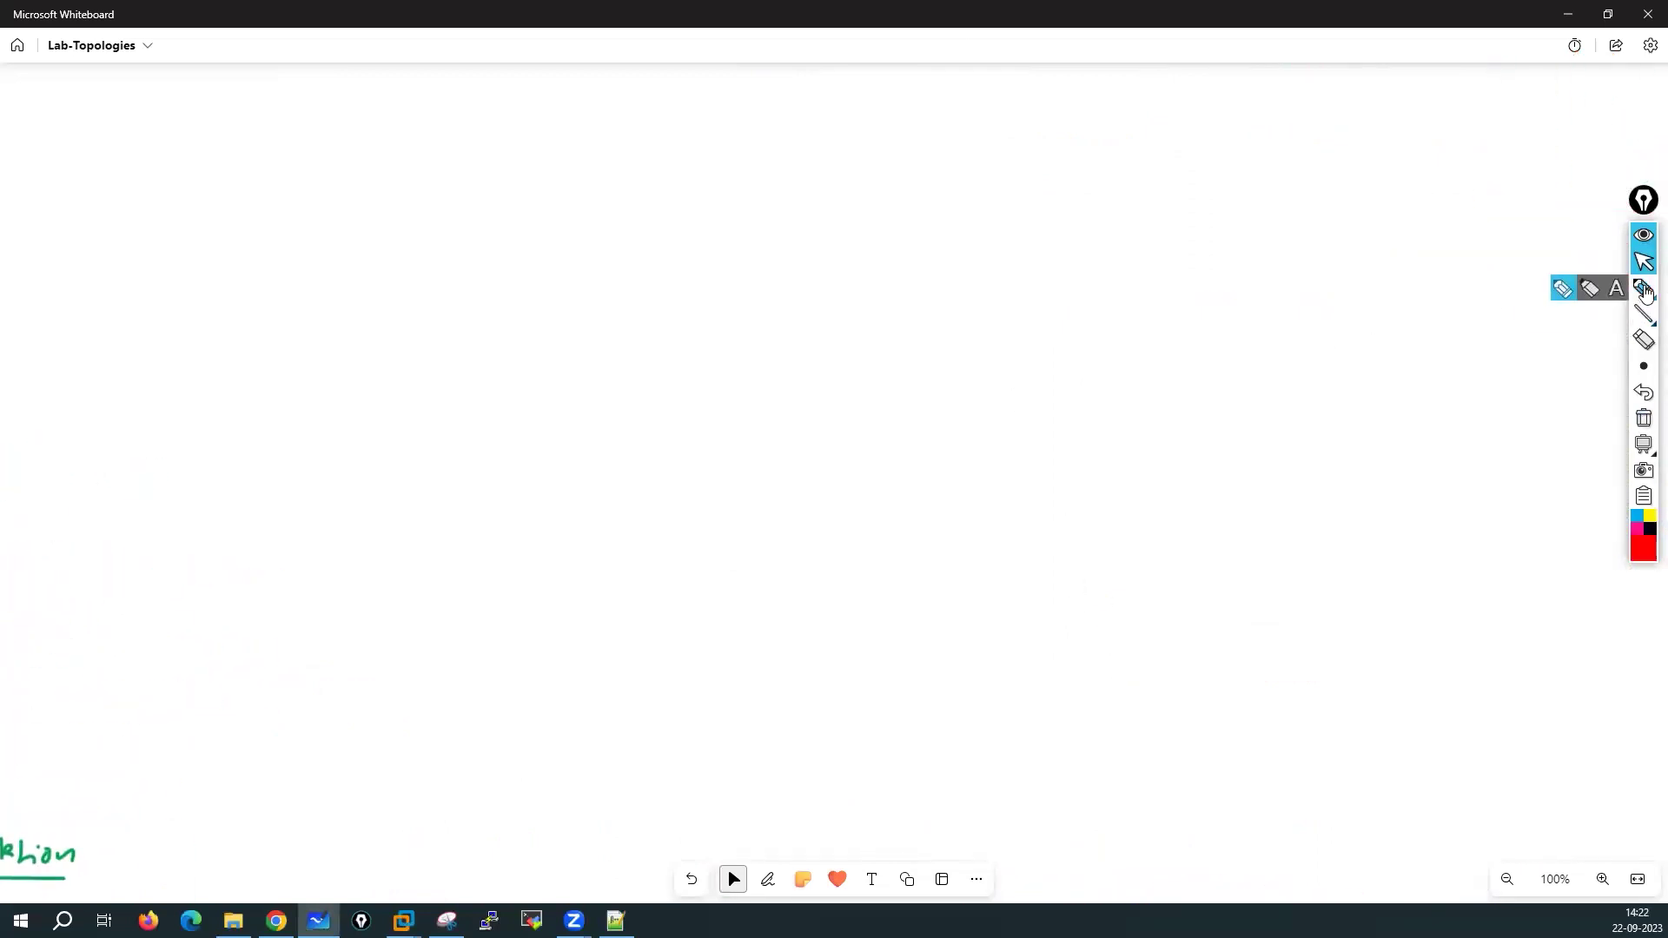
left_click(1561, 290)
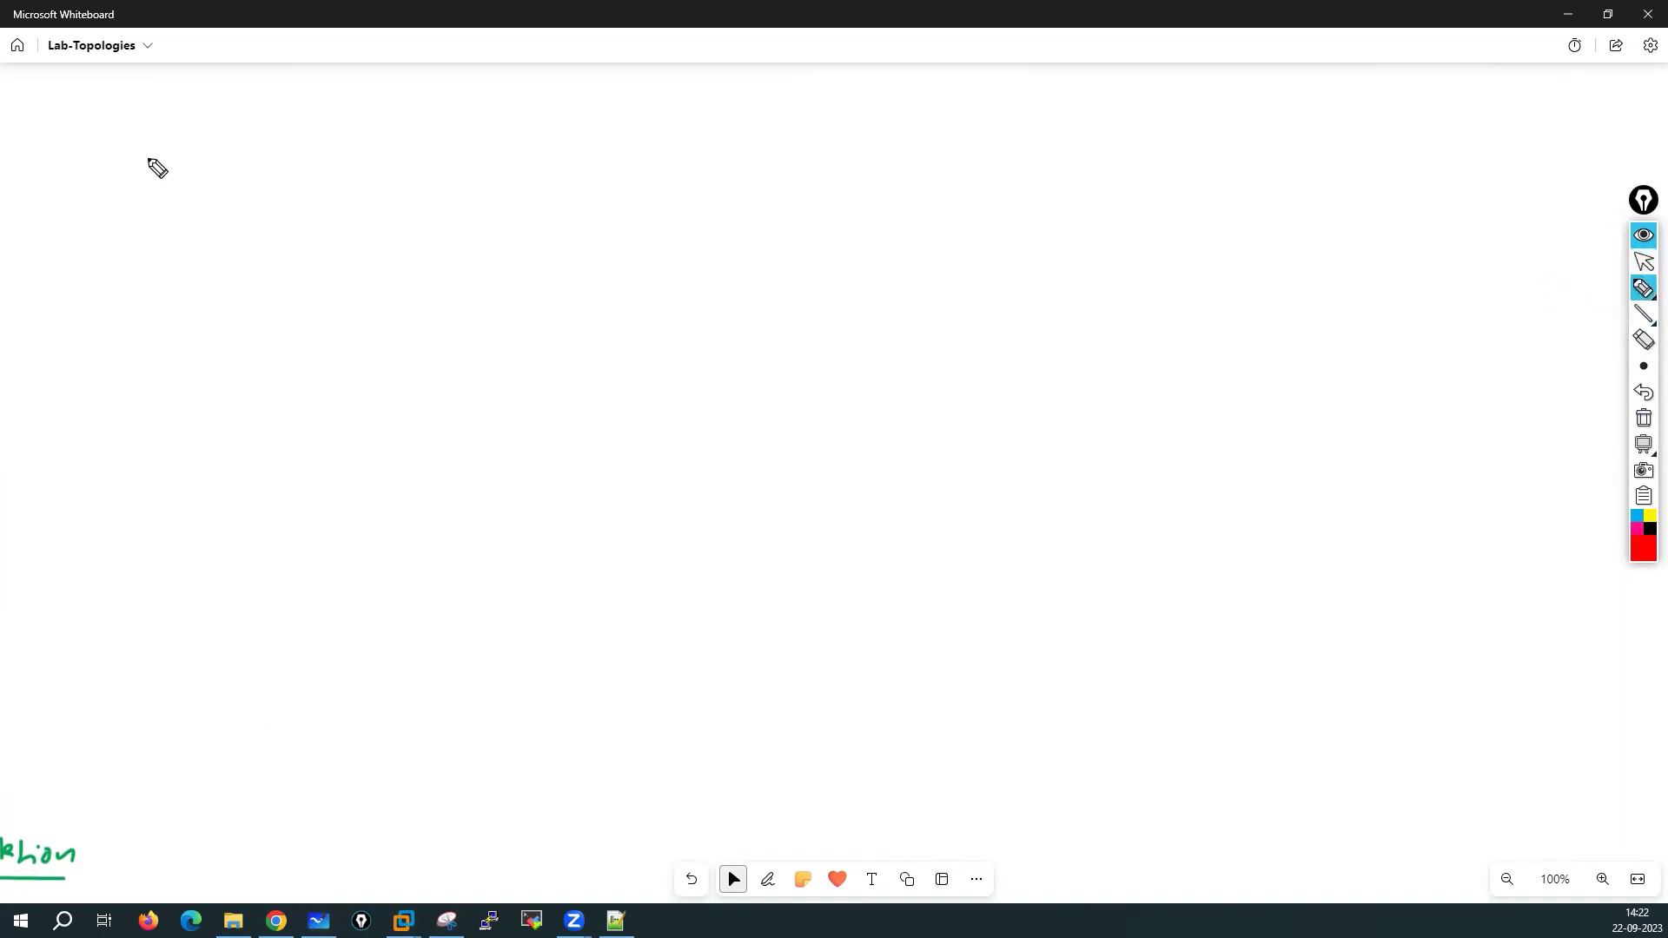
left_click(74, 91)
left_click(1642, 421)
left_click(1643, 366)
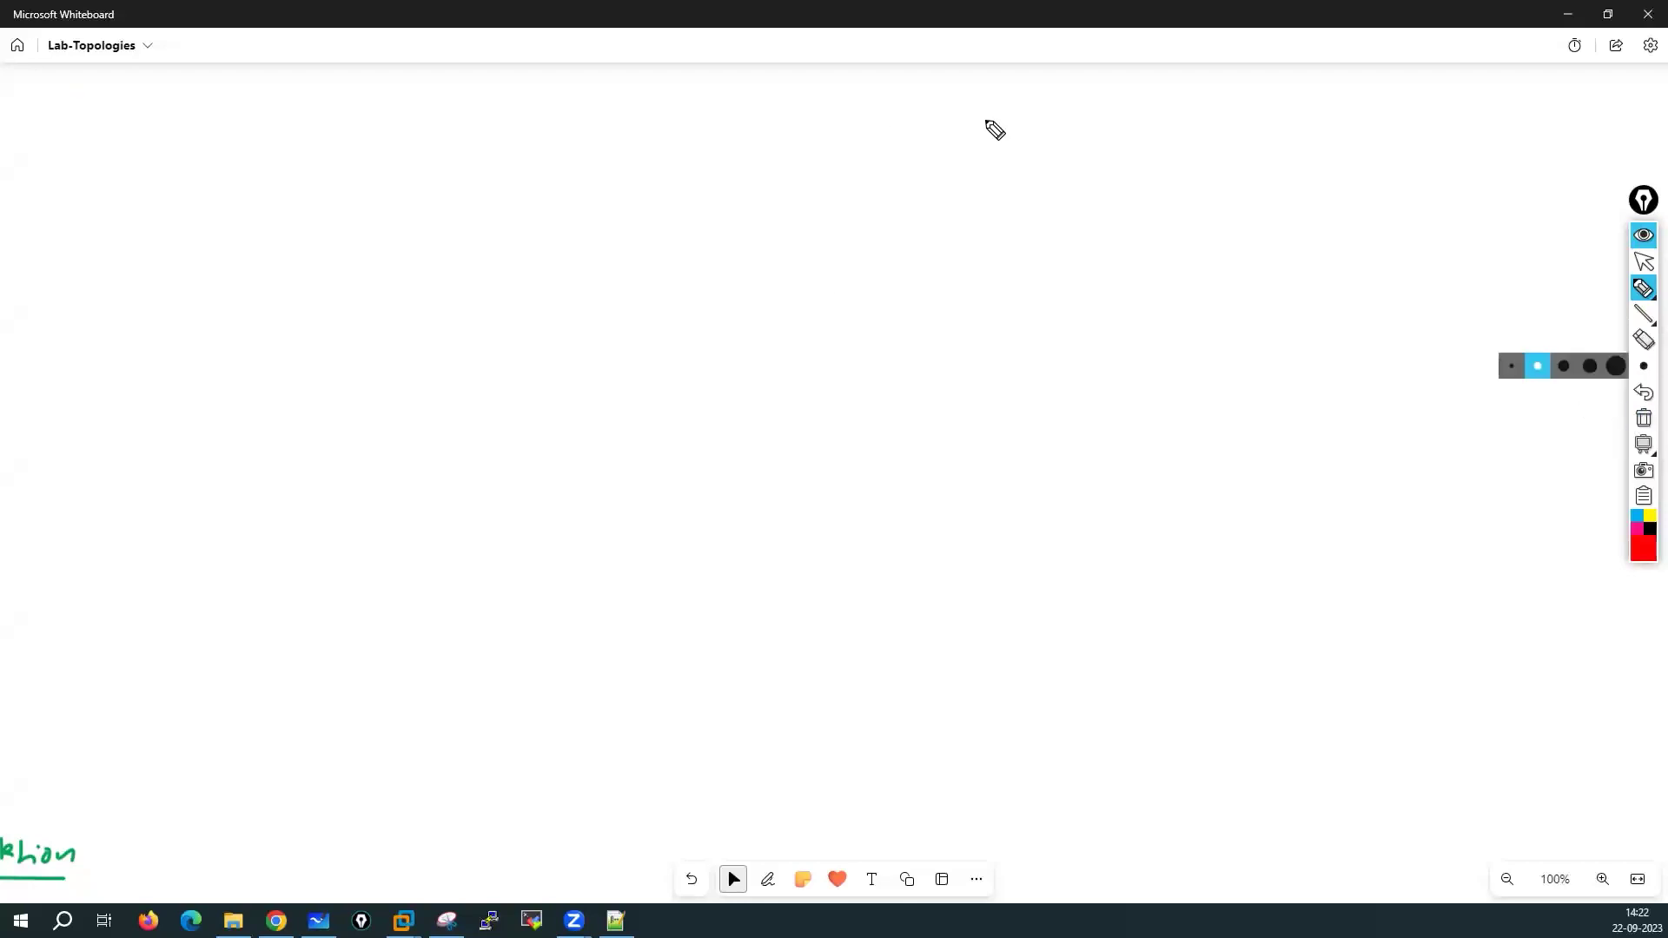
left_click_drag(743, 83, 741, 97)
left_click(1643, 418)
left_click(1643, 262)
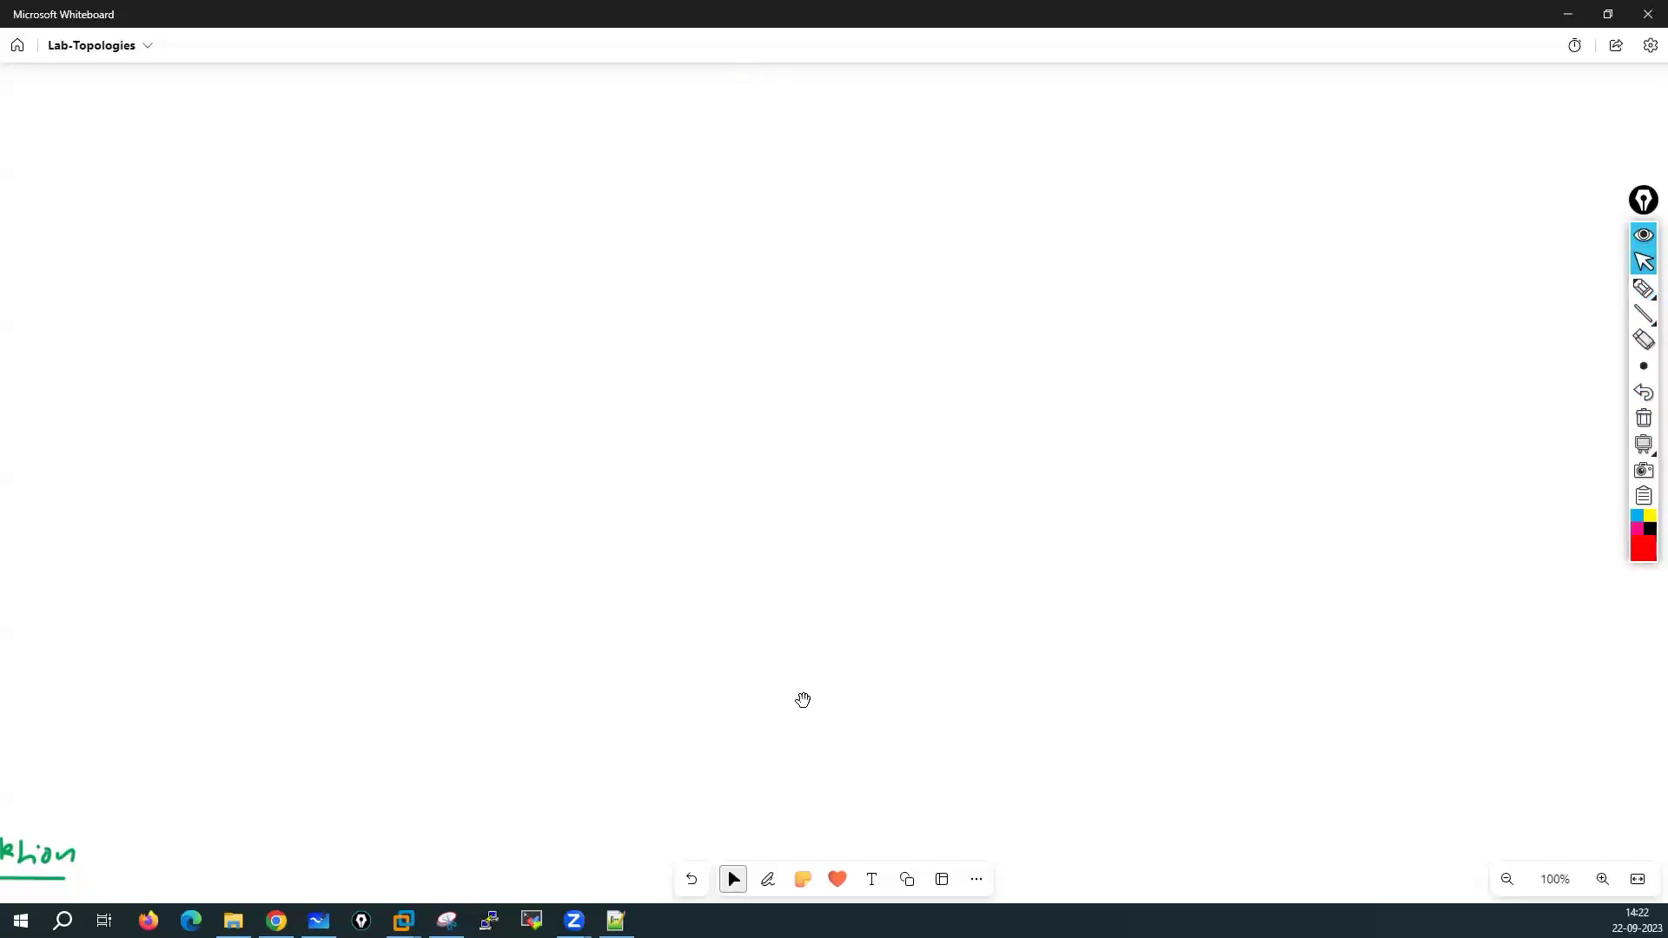
left_click(769, 881)
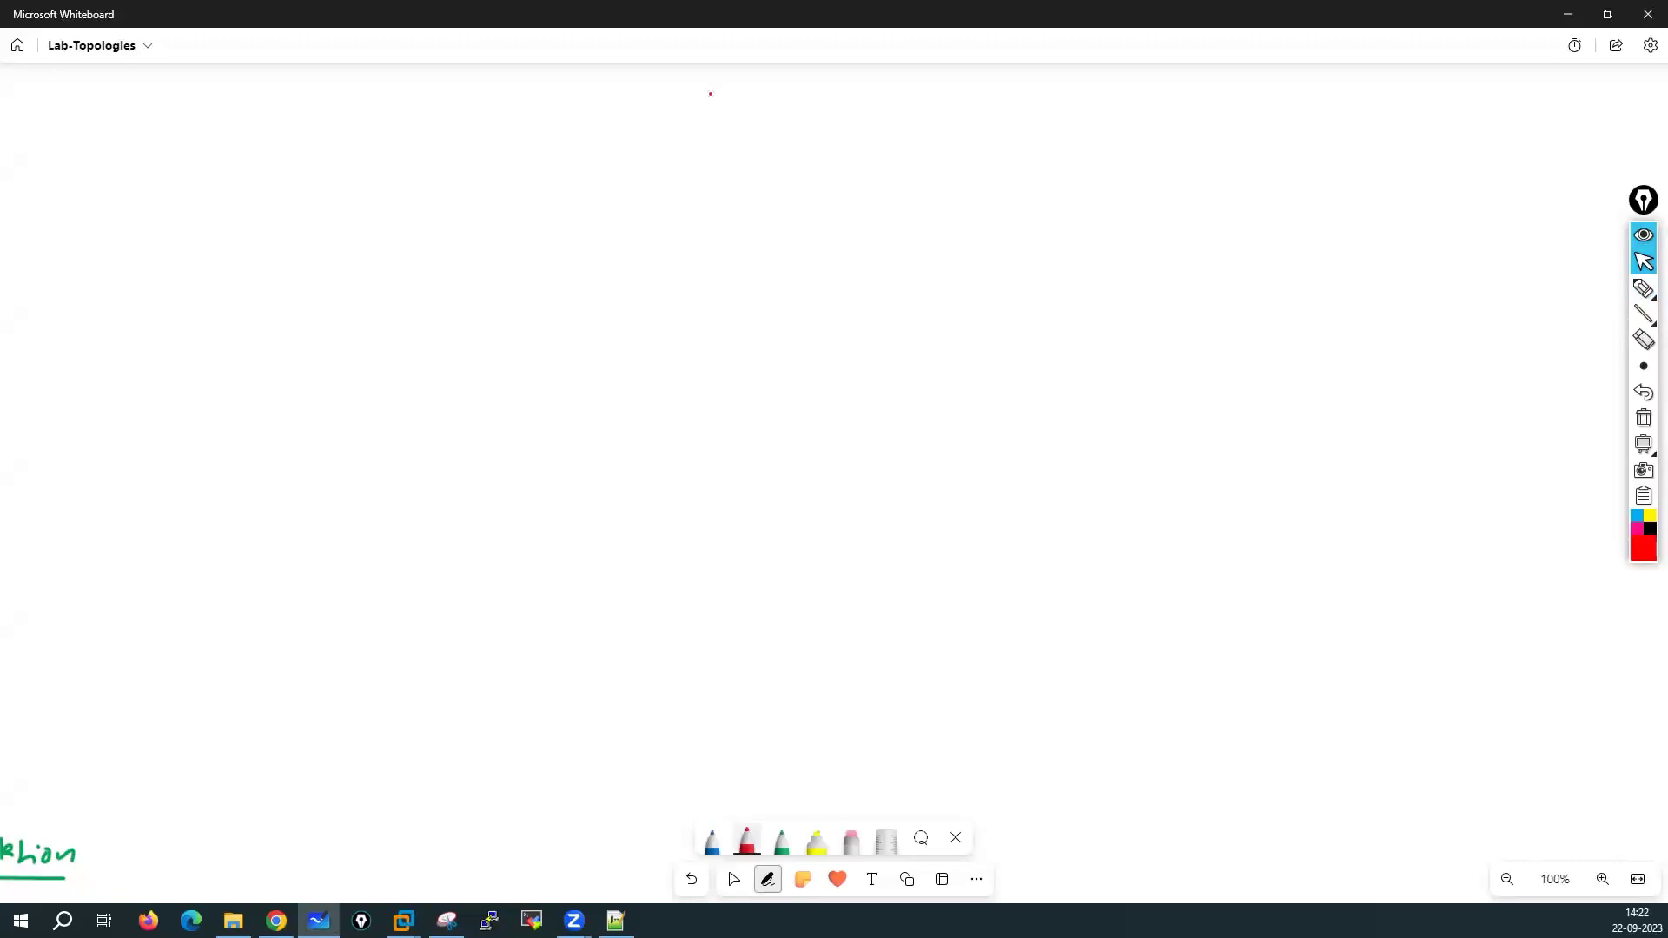
Write a circled R1 labelled Home Router
mouse_move(710, 120)
left_mouse_down()
mouse_move(739, 115)
mouse_move(703, 142)
mouse_move(767, 138)
mouse_move(739, 73)
mouse_move(837, 113)
left_mouse_up()
left_click_drag(849, 98, 881, 116)
left_click_drag(883, 115, 984, 119)
left_click_drag(984, 106, 999, 98)
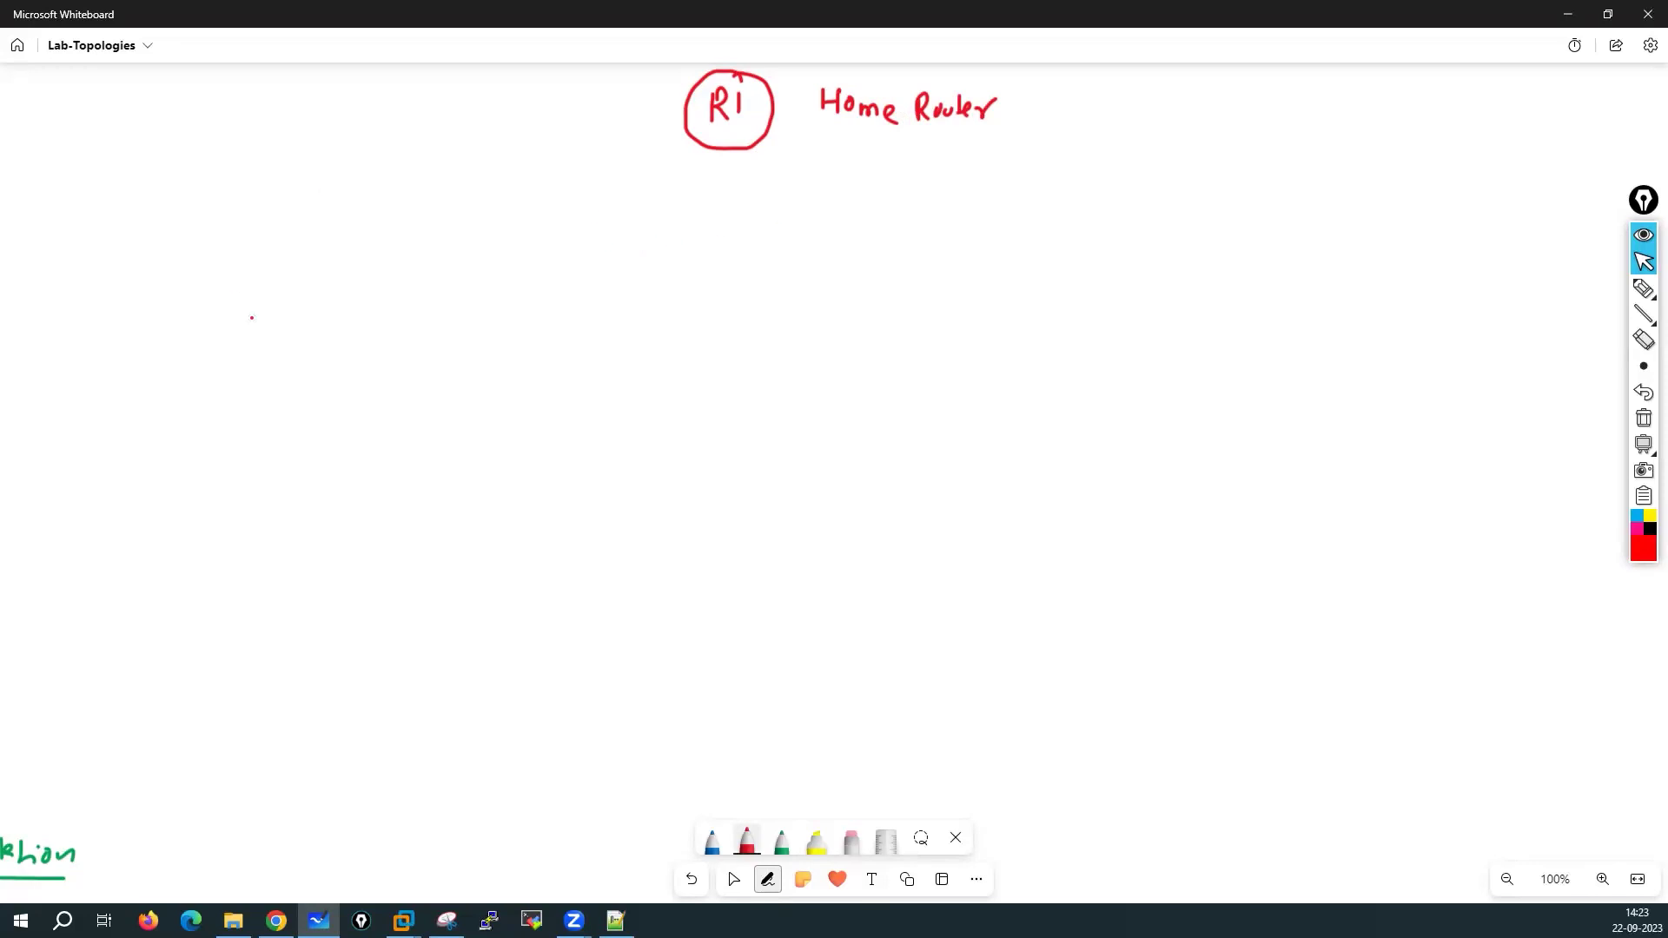
Draw a large box below the router and label it PC
left_click_drag(155, 253, 164, 509)
mouse_move(156, 250)
left_mouse_down()
mouse_move(420, 267)
mouse_move(1511, 258)
mouse_move(1505, 776)
left_mouse_up()
mouse_move(164, 505)
left_mouse_down()
mouse_move(140, 661)
mouse_move(148, 809)
mouse_move(696, 843)
left_mouse_up()
mouse_move(989, 838)
left_mouse_down()
mouse_move(1446, 837)
mouse_move(1511, 768)
left_mouse_up()
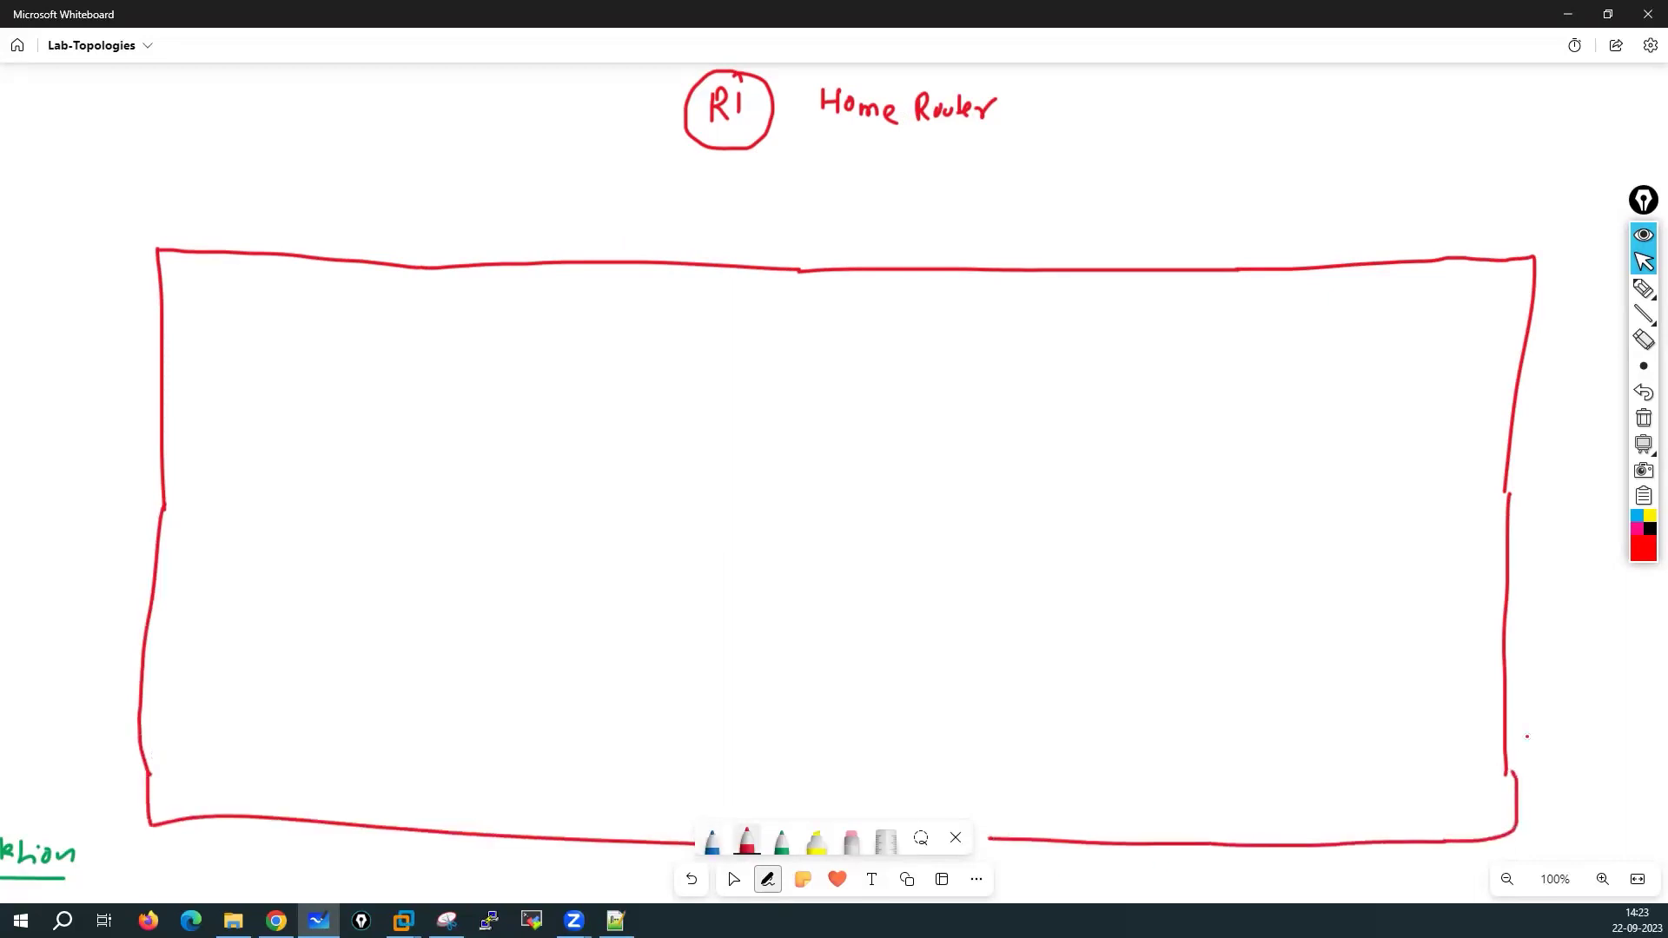
left_click_drag(61, 304, 61, 341)
left_click_drag(61, 307, 87, 326)
Add wifi NIC and ethernet NIC boxes on the PC's top edge, and start a blue R1-to-wifi line
mouse_move(627, 271)
left_mouse_down()
mouse_move(628, 222)
mouse_move(802, 224)
mouse_move(801, 270)
left_mouse_up()
left_click_drag(641, 236, 678, 263)
left_click_drag(674, 248, 772, 257)
mouse_move(879, 261)
left_mouse_down()
mouse_move(881, 228)
mouse_move(1061, 228)
mouse_move(1056, 264)
left_mouse_up()
left_click_drag(898, 246, 1050, 257)
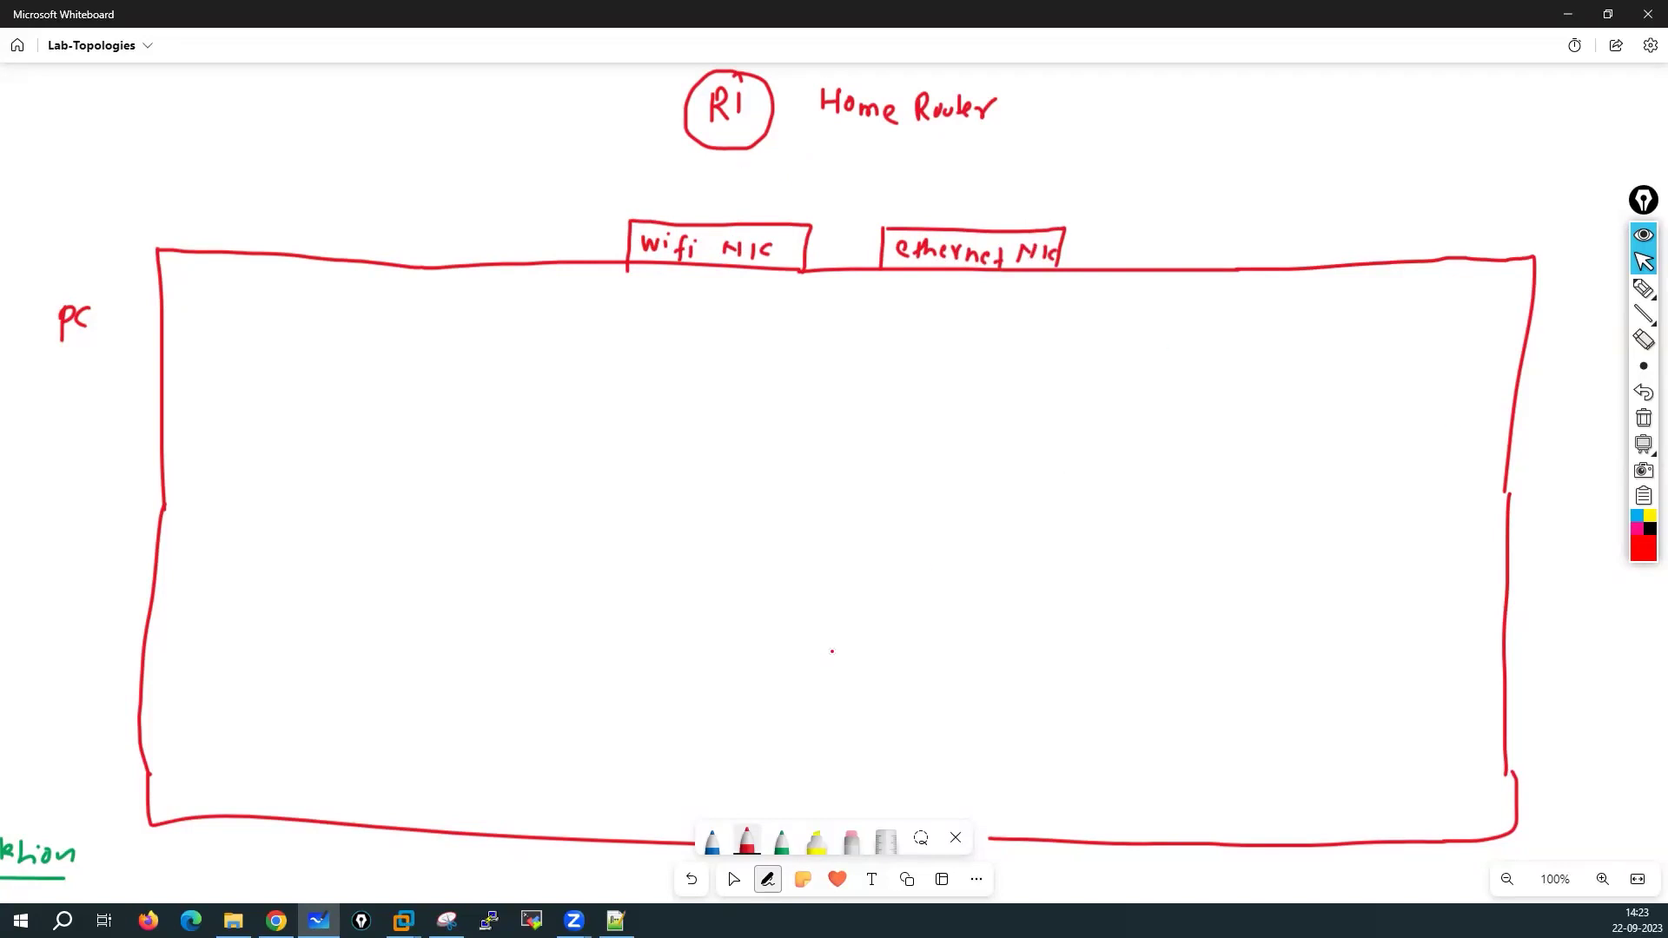
left_click(714, 844)
left_click_drag(720, 182, 726, 227)
Write 192.168.1.1/24 on the R1–wifi NIC link and add a dot at the wifi NIC end
left_click_drag(777, 146, 785, 171)
left_click_drag(797, 149, 832, 167)
left_click(814, 164)
left_click(824, 158)
left_click_drag(832, 167, 947, 169)
left_click(895, 163)
mouse_move(955, 147)
left_mouse_down()
mouse_move(950, 165)
mouse_move(969, 160)
left_mouse_up()
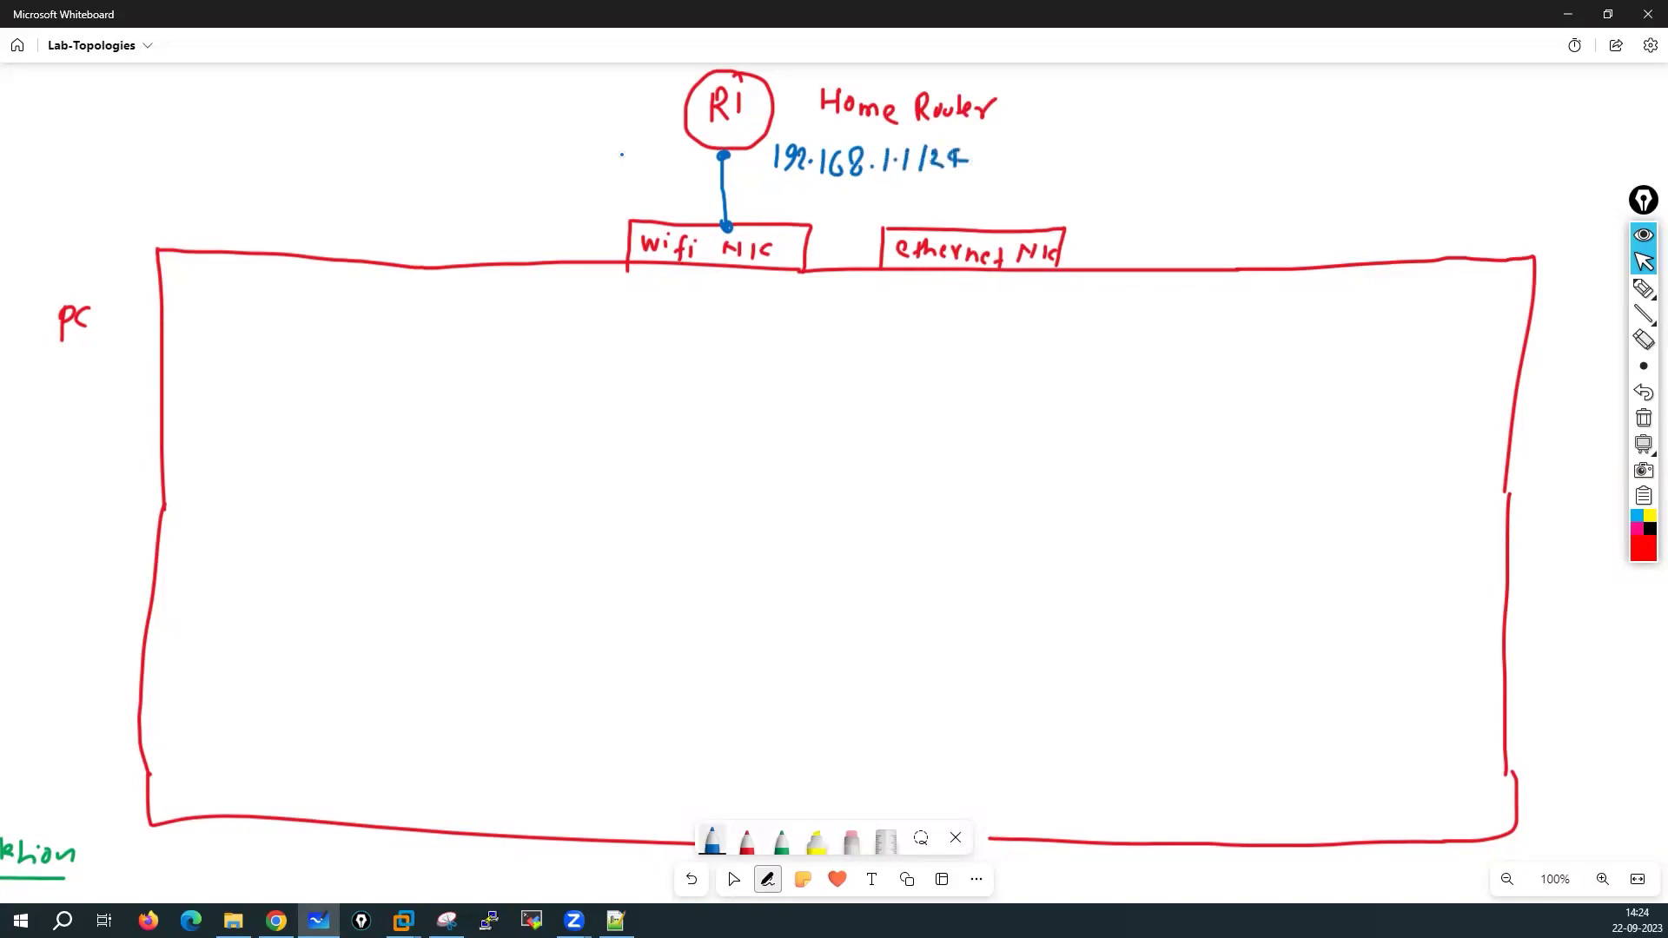
left_click(726, 227)
Draw a large blue inner rectangle inside the PC box
left_click_drag(219, 544, 213, 617)
mouse_move(232, 355)
left_mouse_down()
mouse_move(1471, 378)
mouse_move(1418, 588)
mouse_move(1405, 731)
left_mouse_up()
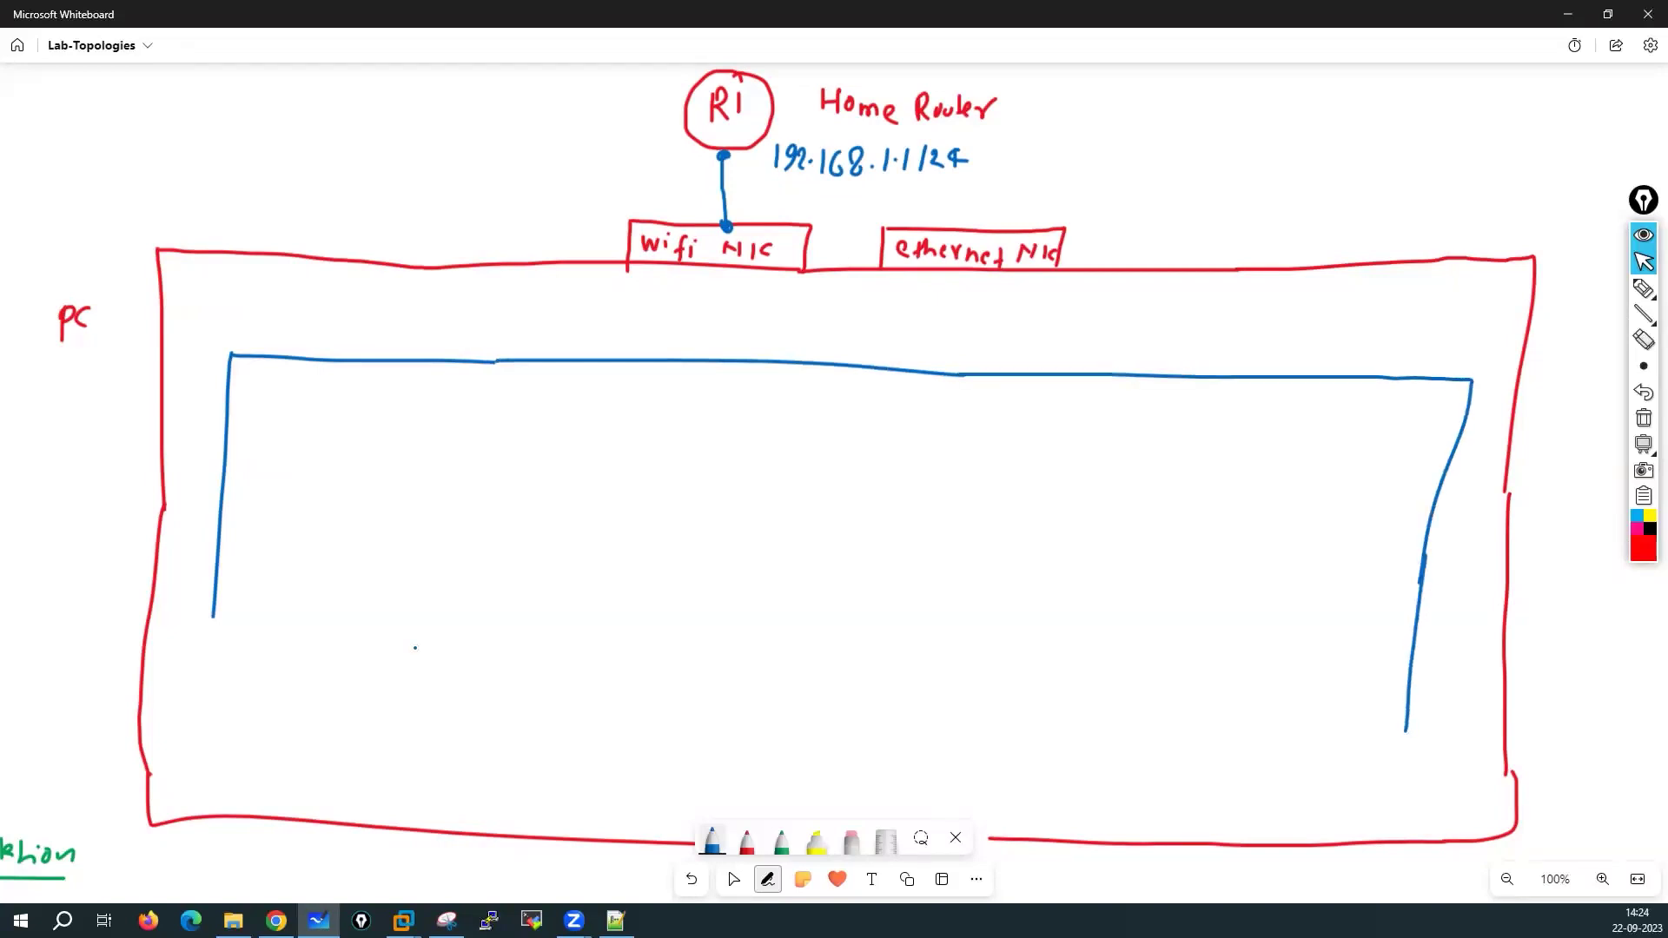
mouse_move(215, 618)
left_mouse_down()
mouse_move(199, 735)
mouse_move(1378, 749)
mouse_move(1418, 732)
left_mouse_up()
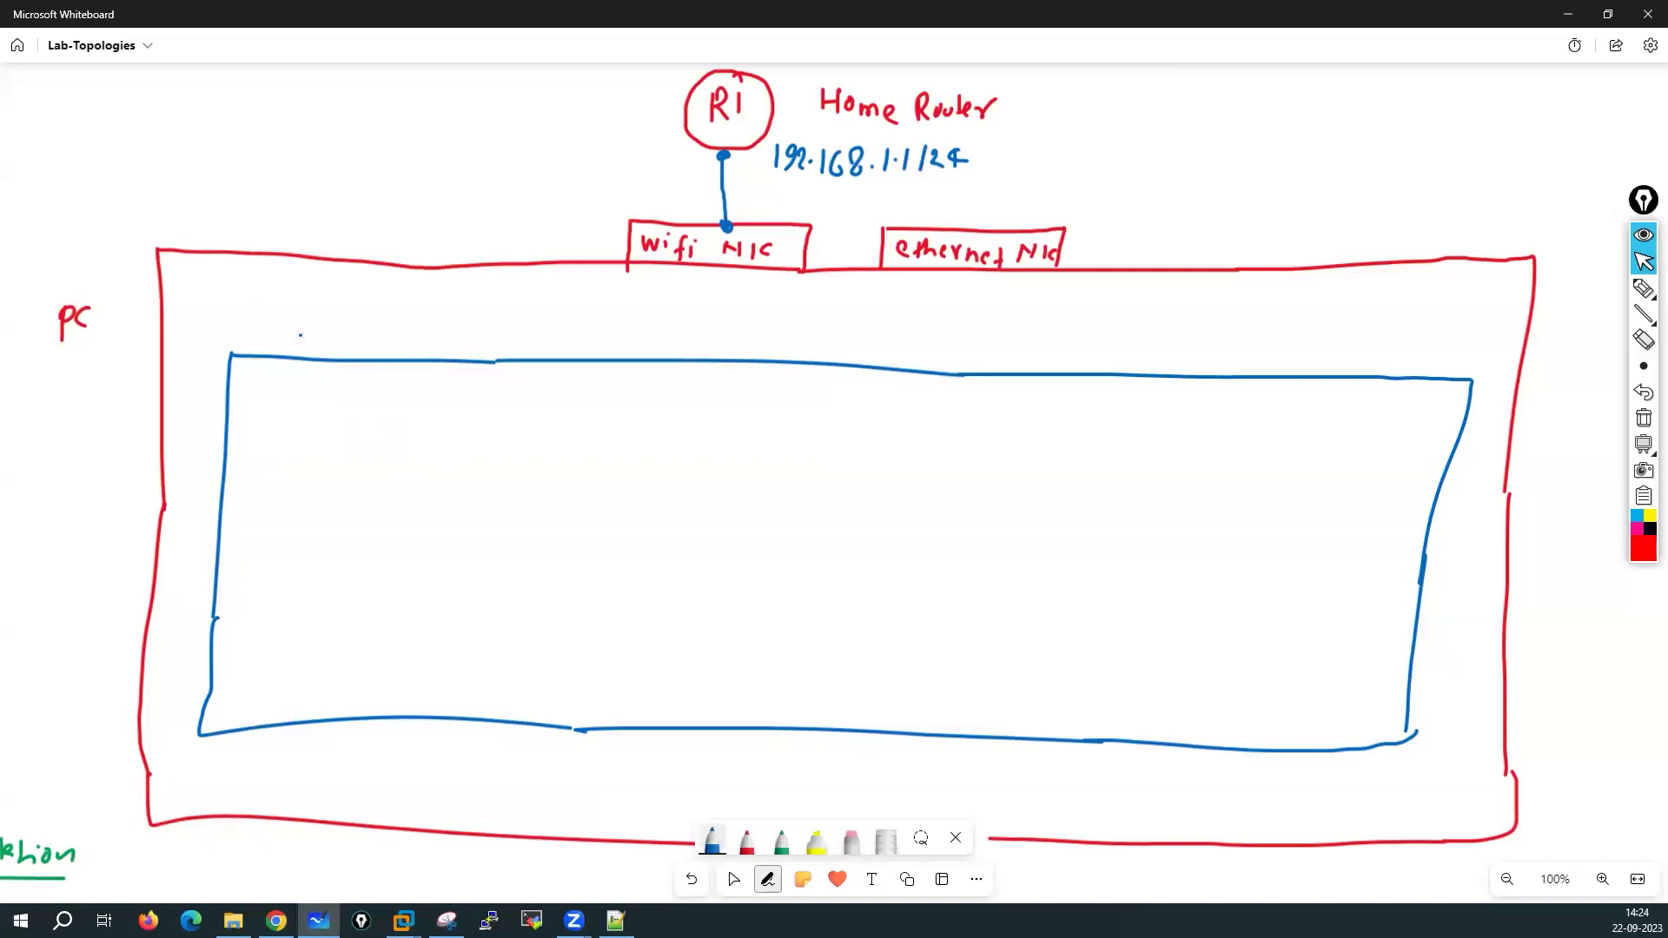
left_click(781, 841)
Write VMNET8 and vmnet0 in green boxes along the blue rectangle's top edge
mouse_move(252, 335)
left_mouse_down()
mouse_move(258, 353)
mouse_move(268, 331)
mouse_move(341, 353)
mouse_move(365, 331)
mouse_move(357, 359)
left_mouse_up()
mouse_move(388, 330)
left_mouse_down()
mouse_move(379, 346)
mouse_move(382, 333)
left_mouse_up()
mouse_move(244, 355)
left_mouse_down()
mouse_move(244, 319)
mouse_move(348, 319)
mouse_move(443, 362)
left_mouse_up()
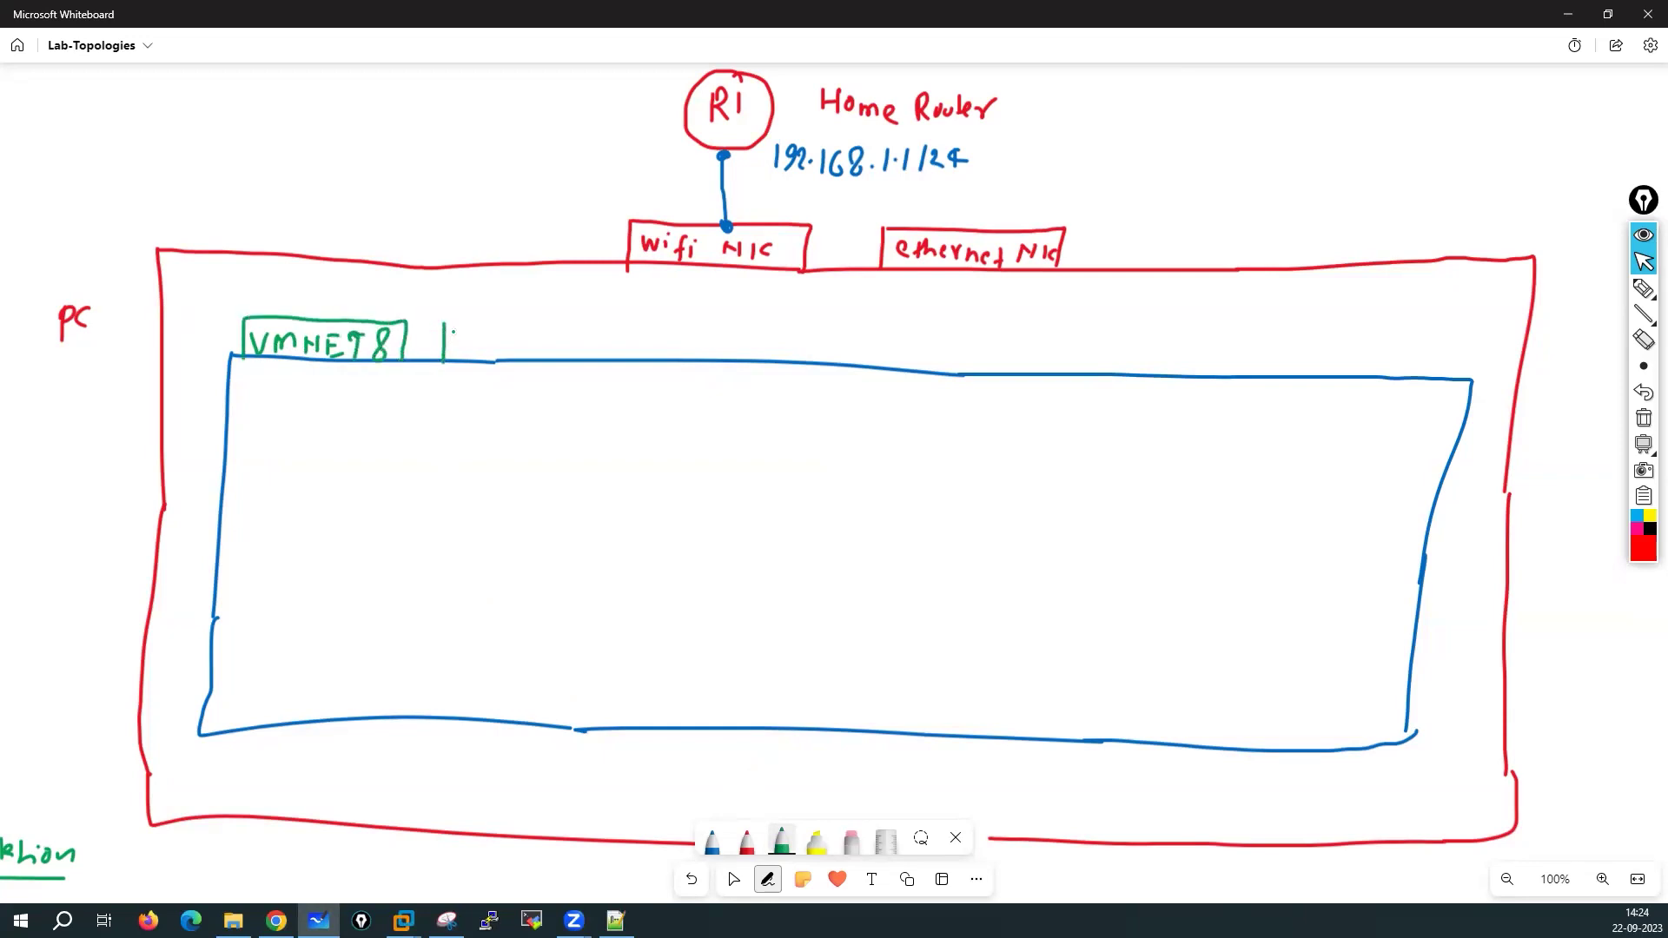
left_click_drag(472, 345, 537, 340)
left_click_drag(554, 327, 554, 356)
mouse_move(441, 325)
left_mouse_down()
mouse_move(548, 329)
mouse_move(534, 368)
mouse_move(445, 357)
left_mouse_up()
left_click_drag(246, 359, 409, 358)
Add green boxes for vmnet1–vmnet3 and vm4–vm6 beside them, then start a green inner box
mouse_move(582, 359)
left_mouse_down()
mouse_move(586, 327)
mouse_move(721, 329)
mouse_move(731, 364)
mouse_move(575, 363)
mouse_move(702, 359)
mouse_move(766, 334)
mouse_move(909, 360)
mouse_move(768, 366)
mouse_move(854, 352)
mouse_move(1089, 393)
mouse_move(984, 397)
mouse_move(985, 363)
mouse_move(1057, 357)
mouse_move(1060, 374)
mouse_move(1120, 379)
left_mouse_up()
mouse_move(1121, 345)
left_mouse_down()
mouse_move(1225, 345)
mouse_move(1129, 388)
mouse_move(1342, 352)
mouse_move(1233, 383)
mouse_move(1282, 365)
mouse_move(1368, 375)
left_mouse_up()
mouse_move(1367, 343)
left_mouse_down()
mouse_move(1446, 343)
mouse_move(1452, 381)
left_mouse_up()
mouse_move(1433, 381)
left_mouse_down()
mouse_move(1360, 386)
mouse_move(1425, 369)
left_mouse_up()
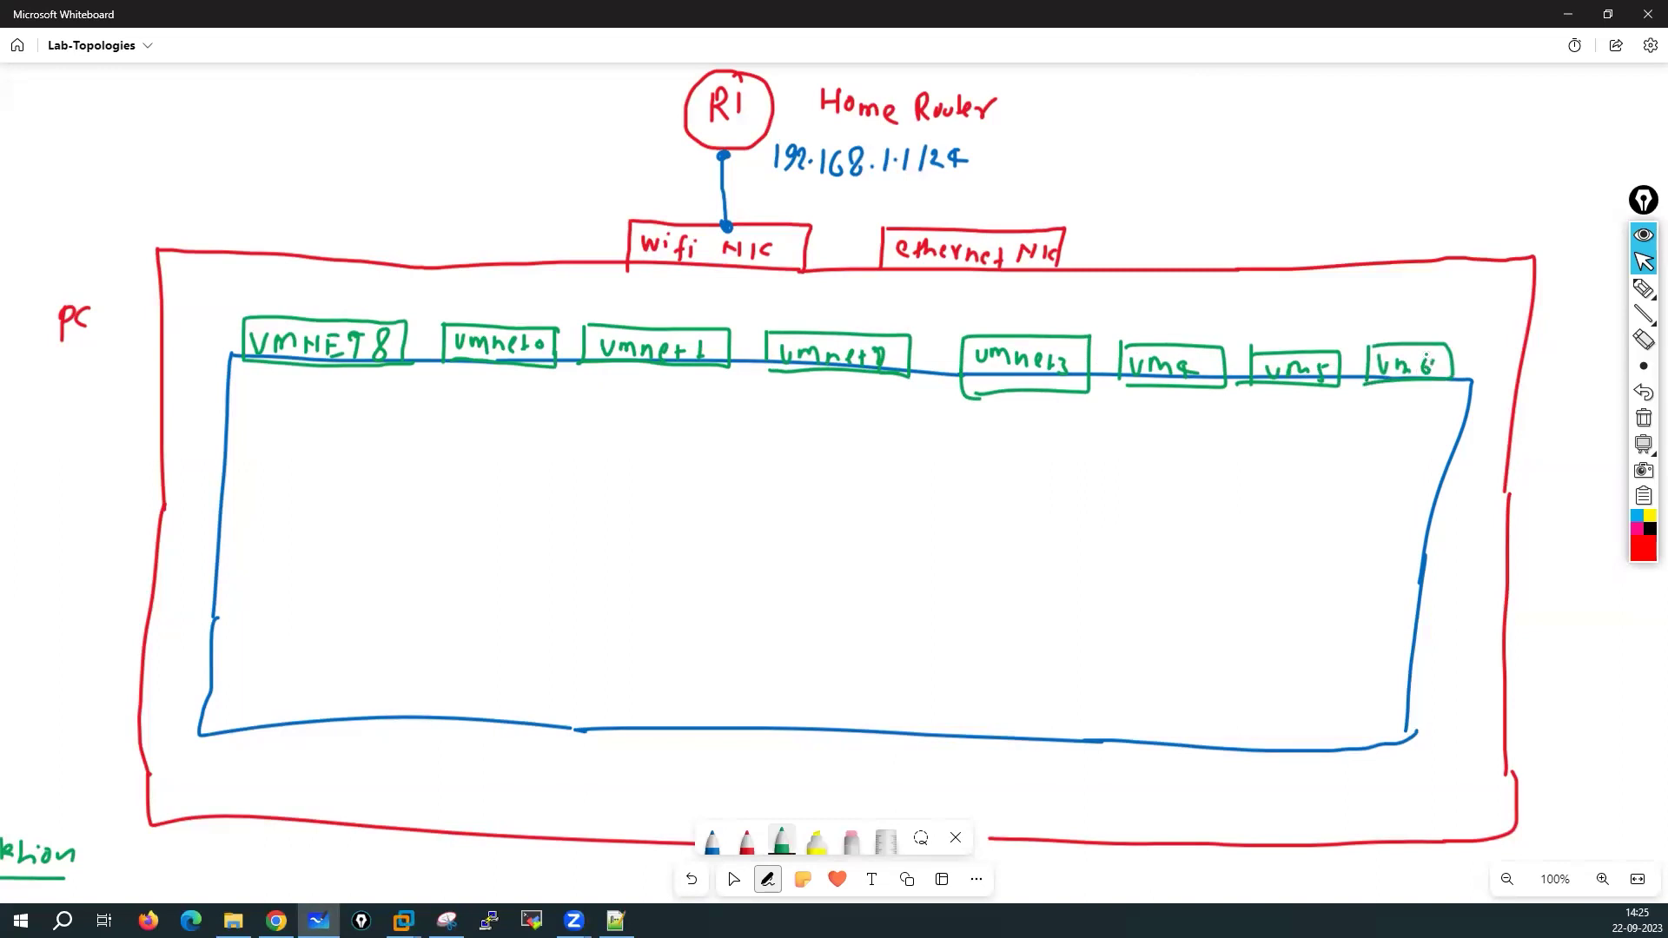
left_click(713, 842)
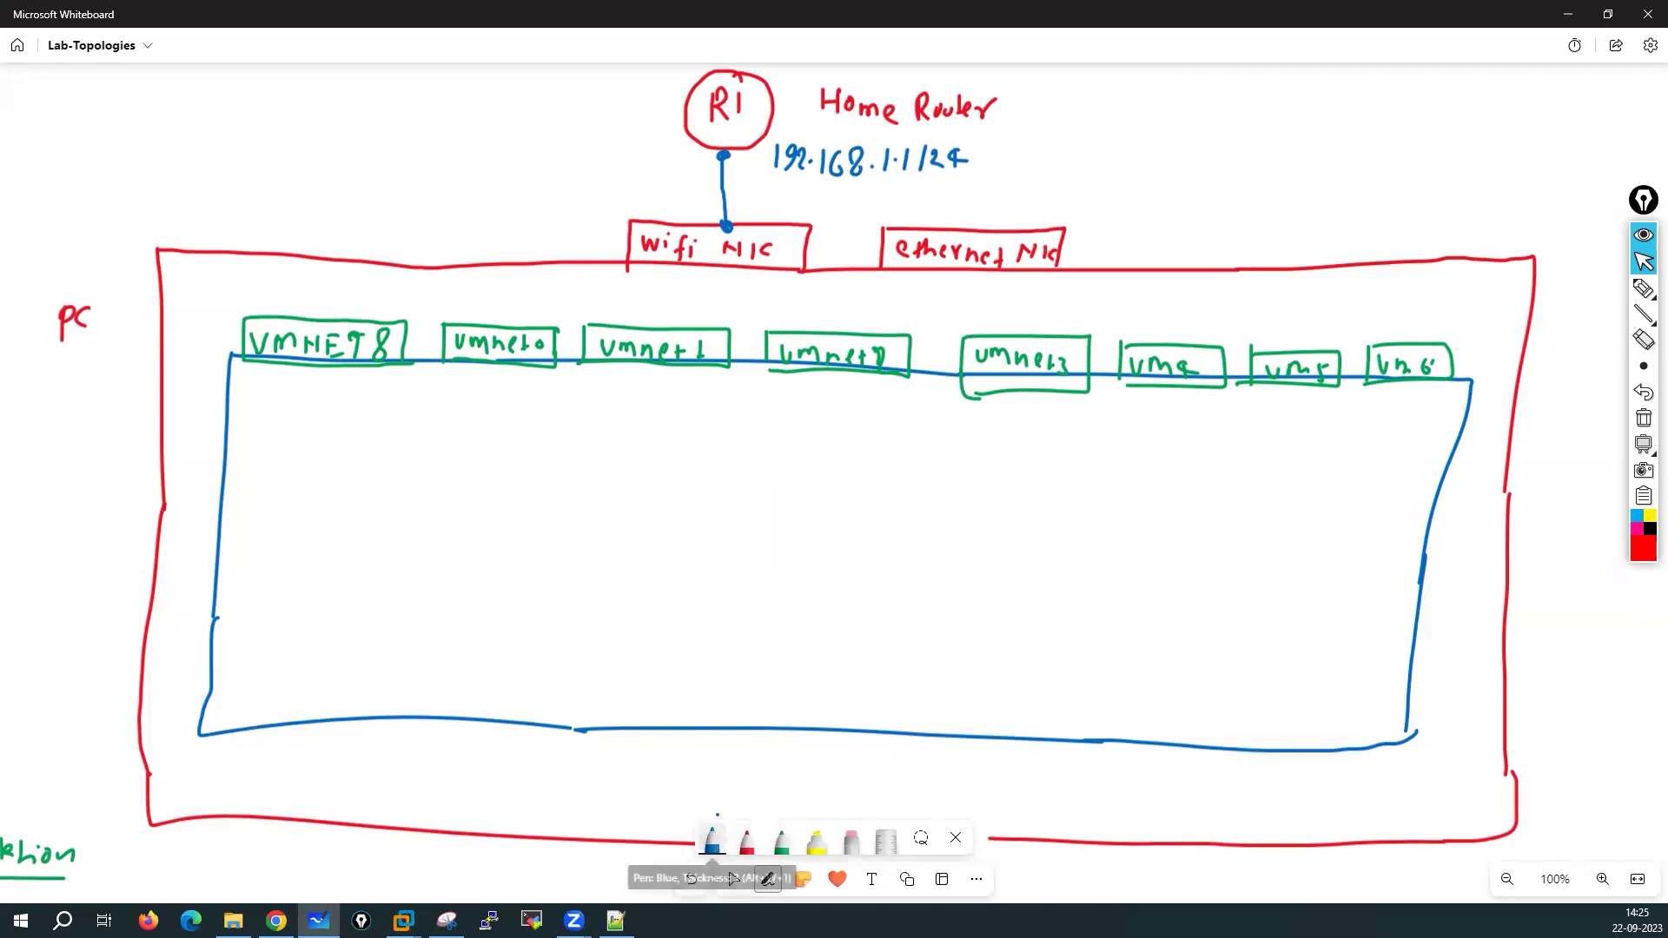
left_click(782, 840)
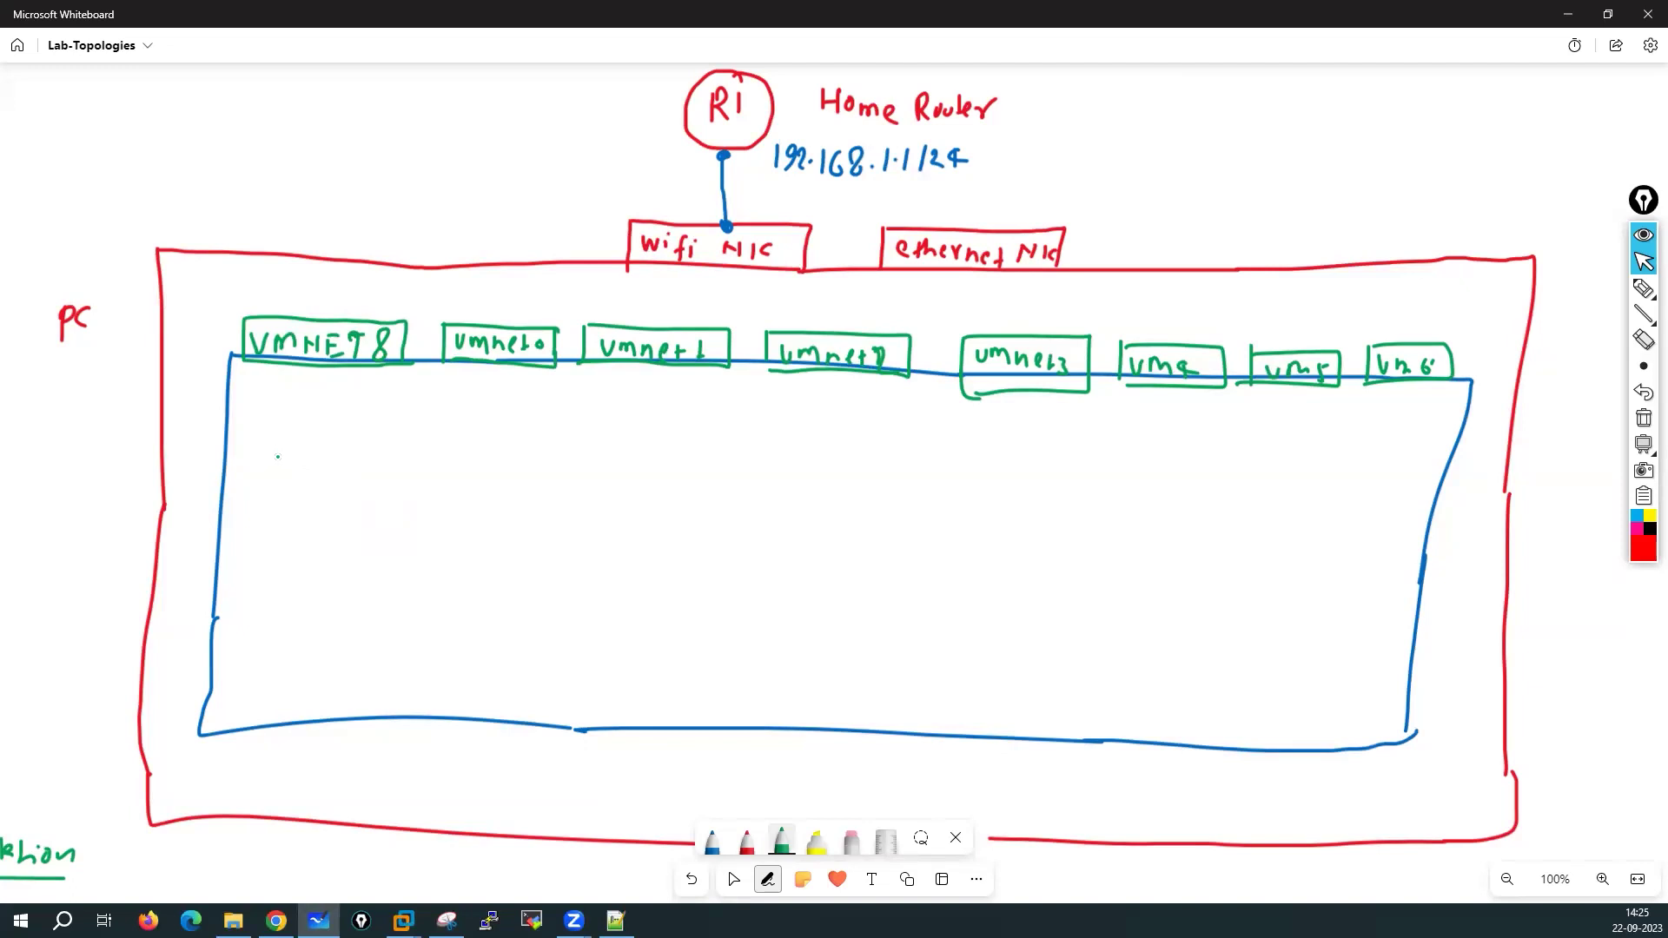
mouse_move(277, 456)
left_mouse_down()
mouse_move(265, 588)
mouse_move(352, 458)
mouse_move(553, 455)
left_mouse_up()
Extend the green PA-VM box's top edge and label it PA-VM
mouse_move(673, 450)
left_mouse_down()
mouse_move(856, 466)
mouse_move(863, 622)
mouse_move(241, 598)
left_mouse_up()
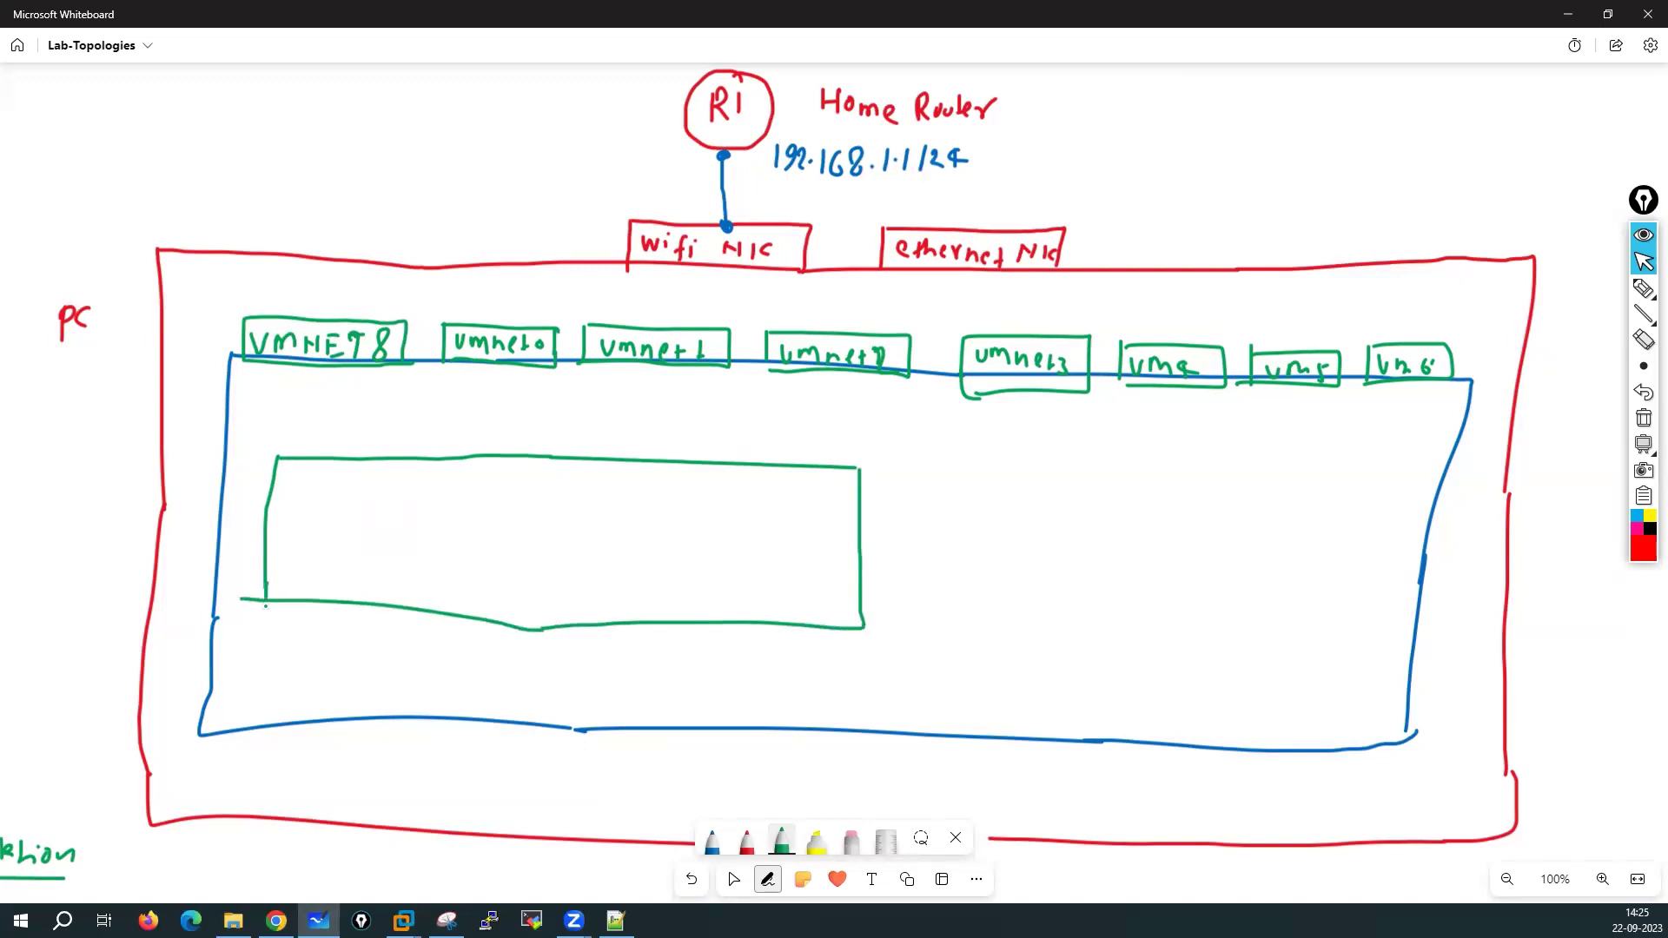
mouse_move(377, 511)
left_mouse_down()
mouse_move(377, 539)
mouse_move(379, 525)
left_mouse_up()
mouse_move(408, 506)
left_mouse_down()
mouse_move(403, 534)
mouse_move(424, 533)
left_mouse_up()
left_click(433, 520)
mouse_move(407, 522)
left_mouse_down()
mouse_move(458, 536)
mouse_move(474, 504)
left_mouse_up()
mouse_move(480, 527)
left_mouse_down()
mouse_move(513, 507)
mouse_move(518, 542)
left_mouse_up()
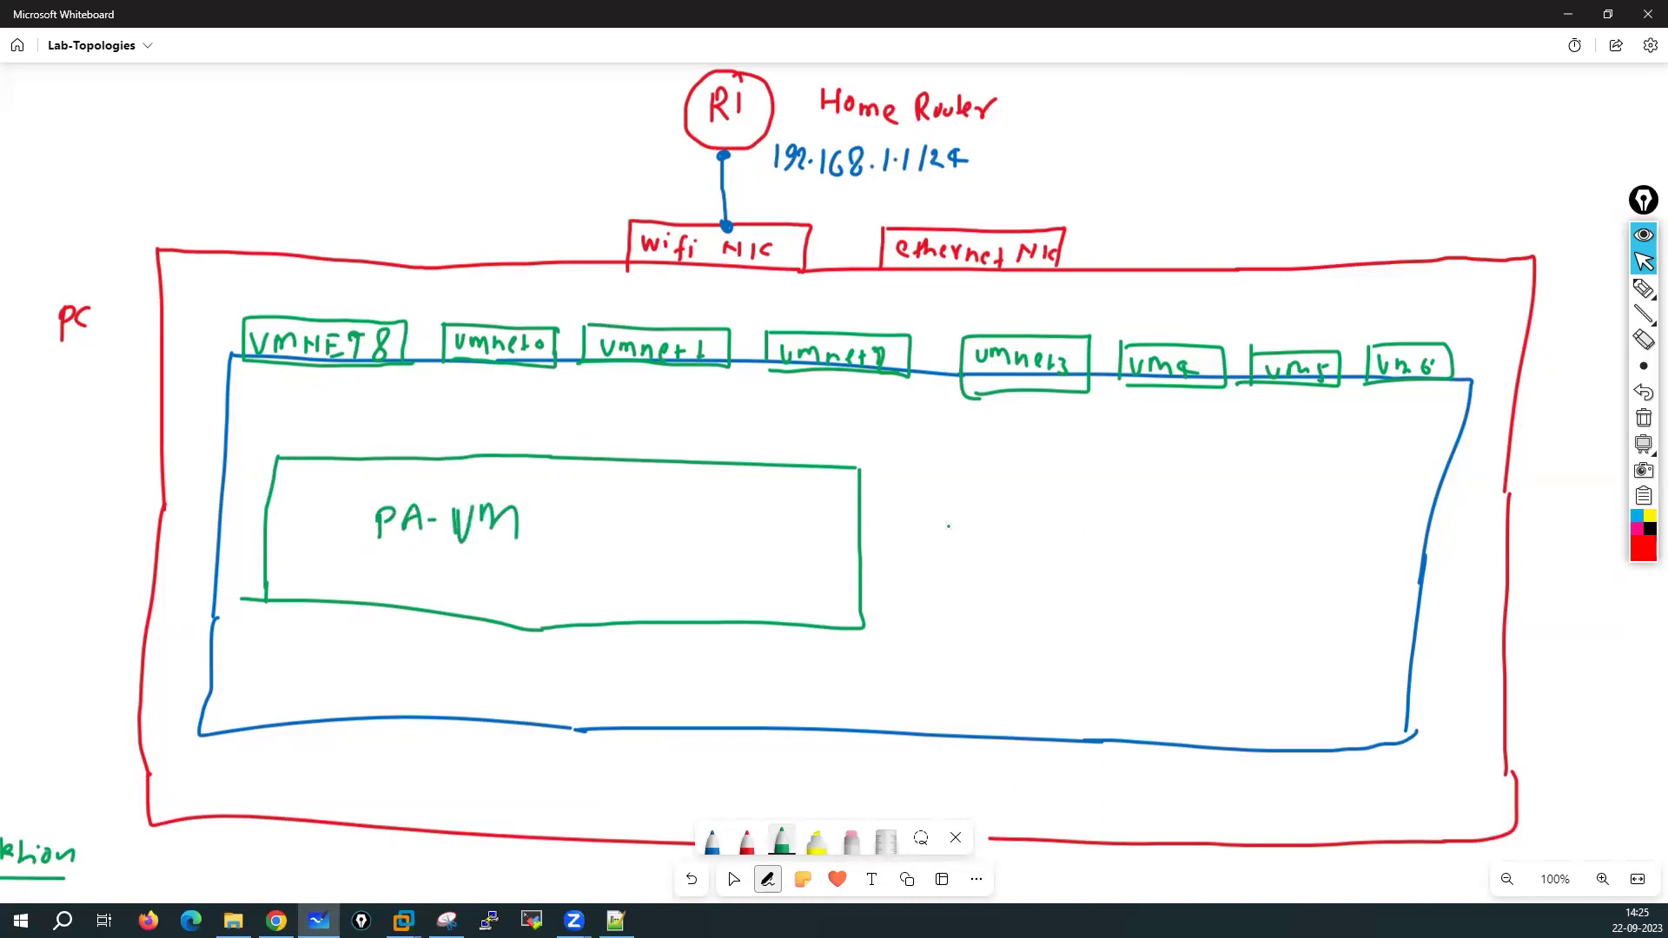
Draw a small monitor with a stand to the right, labelled Test pc
mouse_move(939, 513)
left_mouse_down()
mouse_move(940, 556)
mouse_move(998, 518)
mouse_move(1009, 552)
mouse_move(963, 575)
mouse_move(954, 616)
left_mouse_up()
left_click(979, 606)
left_click_drag(959, 601, 975, 613)
mouse_move(989, 597)
left_mouse_down()
mouse_move(980, 615)
mouse_move(1006, 618)
mouse_move(1014, 597)
left_mouse_up()
left_click_drag(1012, 596, 1016, 610)
left_click_drag(1035, 599, 1034, 614)
Draw two server screens with stands, labelled S01 and S02
left_click_drag(1090, 503, 1087, 560)
mouse_move(1089, 503)
left_mouse_down()
mouse_move(1201, 575)
mouse_move(1087, 570)
mouse_move(1081, 554)
mouse_move(1144, 534)
left_mouse_up()
mouse_move(1158, 527)
left_mouse_down()
mouse_move(1161, 549)
mouse_move(1234, 564)
mouse_move(1329, 513)
mouse_move(1324, 601)
mouse_move(1235, 554)
mouse_move(1315, 566)
left_mouse_up()
mouse_move(1151, 577)
left_mouse_down()
mouse_move(1151, 597)
mouse_move(1167, 594)
left_mouse_up()
left_click_drag(1289, 591, 1289, 610)
left_click_drag(1280, 612, 1298, 610)
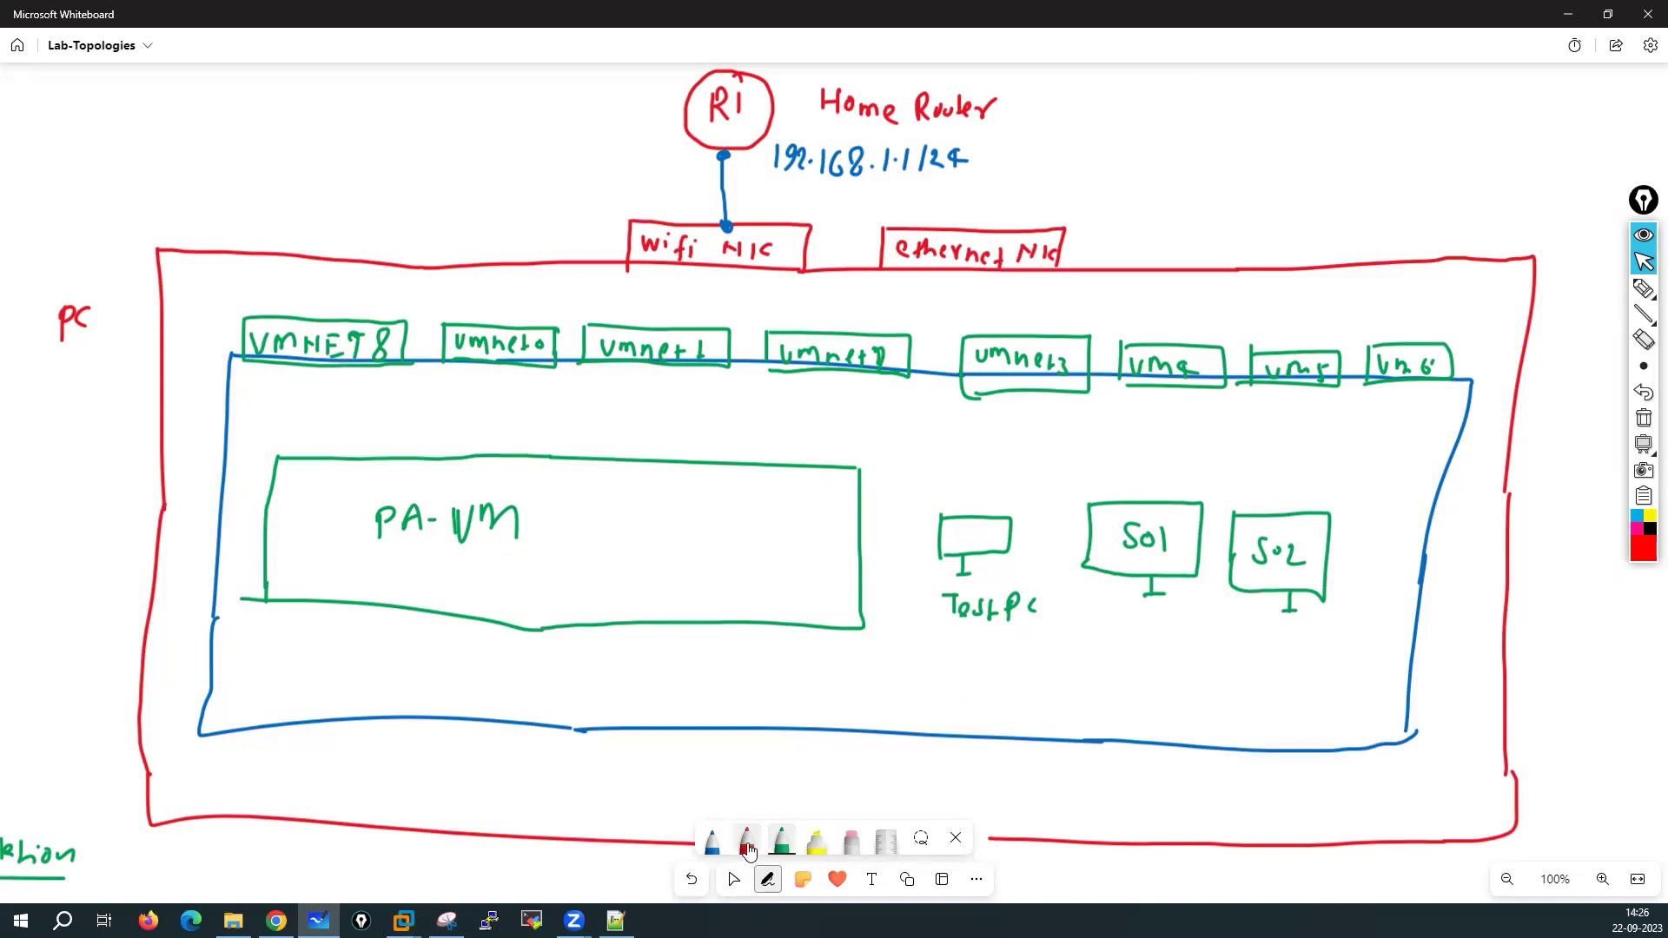
left_click(746, 841)
Add red interface boxes m0/0 and e1/1 through e1/5 along PA-VM's top edge
mouse_move(284, 448)
left_mouse_down()
mouse_move(330, 451)
mouse_move(280, 456)
mouse_move(348, 427)
mouse_move(273, 460)
left_mouse_up()
mouse_move(367, 432)
left_mouse_down()
mouse_move(369, 460)
mouse_move(421, 425)
mouse_move(367, 462)
left_mouse_up()
mouse_move(379, 443)
left_mouse_down()
mouse_move(431, 456)
mouse_move(469, 423)
mouse_move(528, 458)
mouse_move(455, 456)
mouse_move(484, 450)
left_mouse_up()
mouse_move(496, 435)
left_mouse_down()
mouse_move(491, 452)
mouse_move(513, 453)
left_mouse_up()
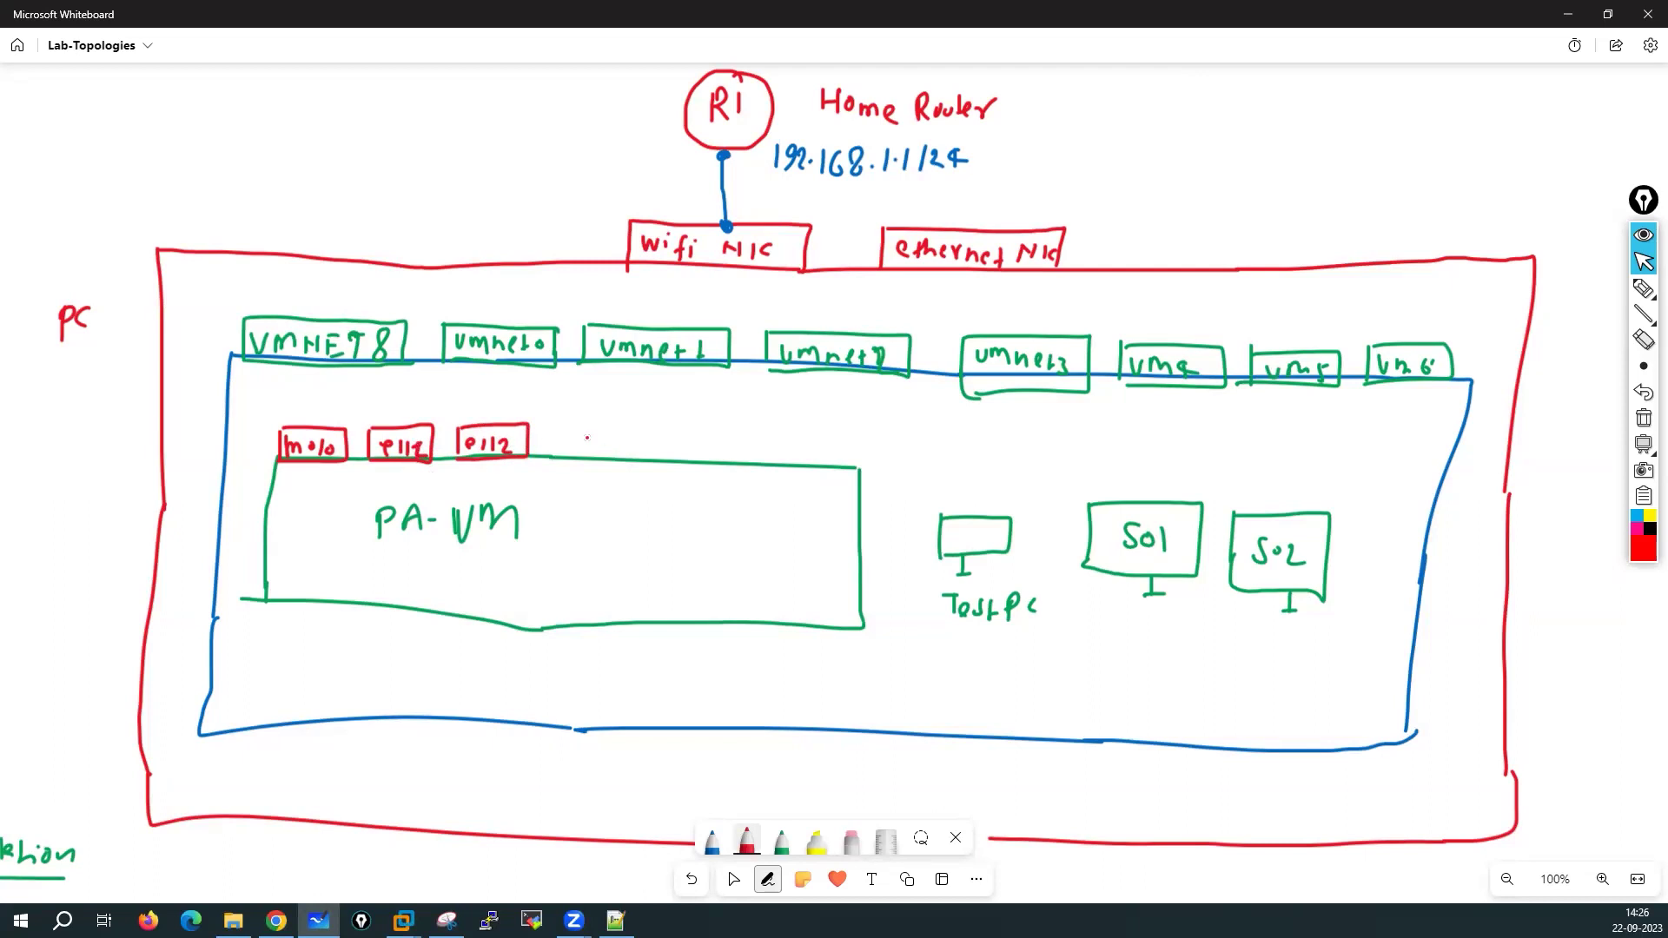
mouse_move(560, 459)
left_mouse_down()
mouse_move(622, 420)
mouse_move(560, 468)
mouse_move(593, 450)
left_mouse_up()
mouse_move(604, 431)
left_mouse_down()
mouse_move(609, 466)
mouse_move(745, 436)
mouse_move(667, 477)
mouse_move(694, 464)
left_mouse_up()
mouse_move(705, 445)
left_mouse_down()
mouse_move(701, 464)
mouse_move(724, 474)
mouse_move(758, 443)
mouse_move(831, 469)
left_mouse_up()
left_click_drag(773, 450, 782, 458)
left_click_drag(792, 446, 800, 466)
mouse_move(812, 450)
left_mouse_down()
mouse_move(815, 466)
mouse_move(828, 449)
left_mouse_up()
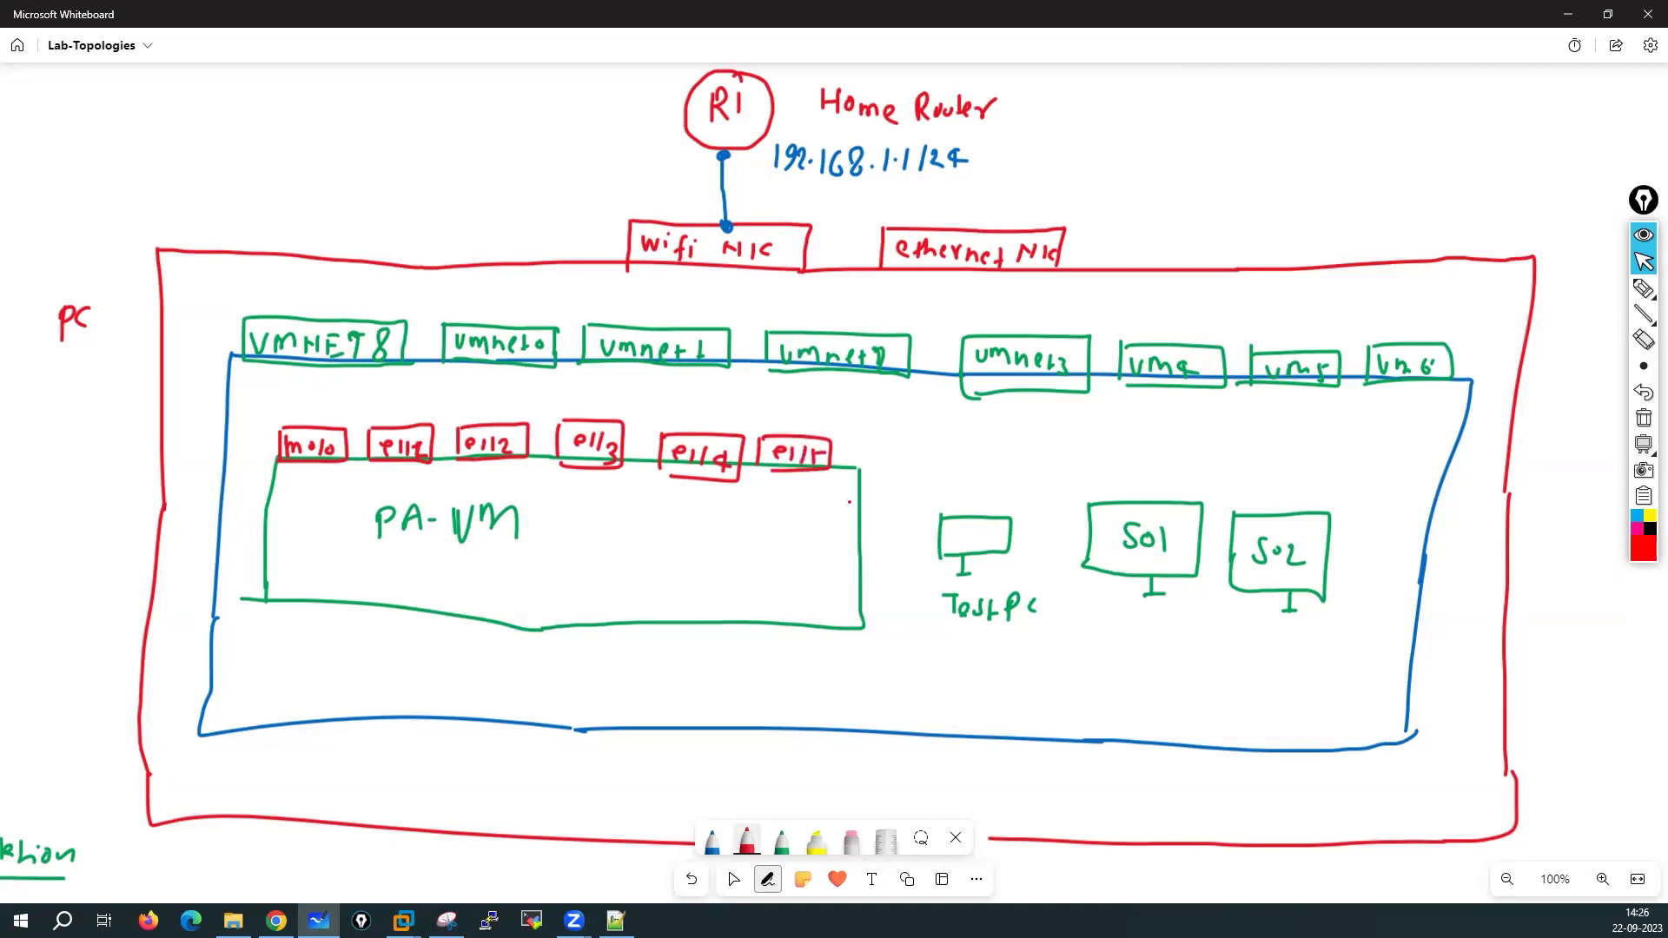
Add red boxes e1/6–e1/8 on PA-VM's right edge and e1/9 on its bottom
left_click_drag(798, 537, 800, 501)
mouse_move(800, 501)
left_mouse_down()
mouse_move(862, 502)
mouse_move(862, 531)
left_mouse_up()
mouse_move(859, 539)
left_mouse_down()
mouse_move(792, 539)
mouse_move(822, 525)
left_mouse_up()
mouse_move(829, 511)
left_mouse_down()
mouse_move(846, 523)
mouse_move(803, 580)
mouse_move(859, 592)
mouse_move(809, 581)
left_mouse_up()
mouse_move(824, 569)
left_mouse_down()
mouse_move(844, 591)
mouse_move(799, 632)
left_mouse_up()
mouse_move(801, 603)
left_mouse_down()
mouse_move(869, 606)
mouse_move(794, 636)
mouse_move(821, 631)
left_mouse_up()
mouse_move(834, 613)
left_mouse_down()
mouse_move(831, 632)
mouse_move(856, 628)
left_mouse_up()
left_click_drag(694, 598, 692, 627)
mouse_move(694, 598)
left_mouse_down()
mouse_move(774, 599)
mouse_move(691, 634)
mouse_move(724, 621)
left_mouse_up()
left_click_drag(738, 605, 748, 630)
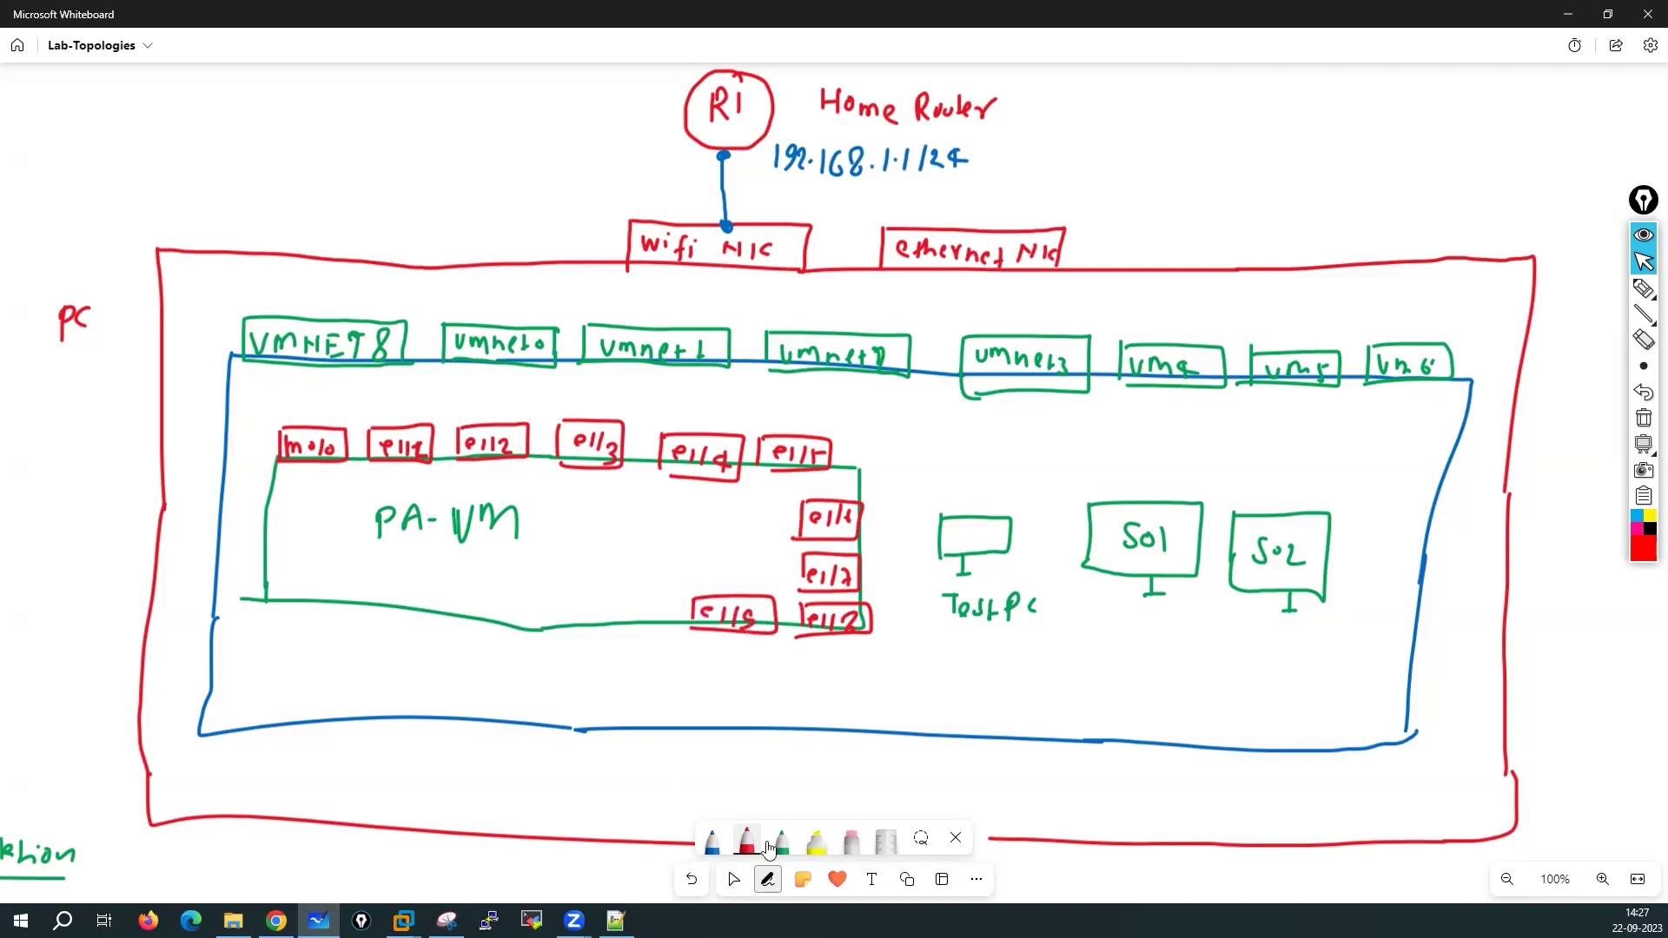
Change the pen ink colour to black in the colour palette
left_click(752, 843)
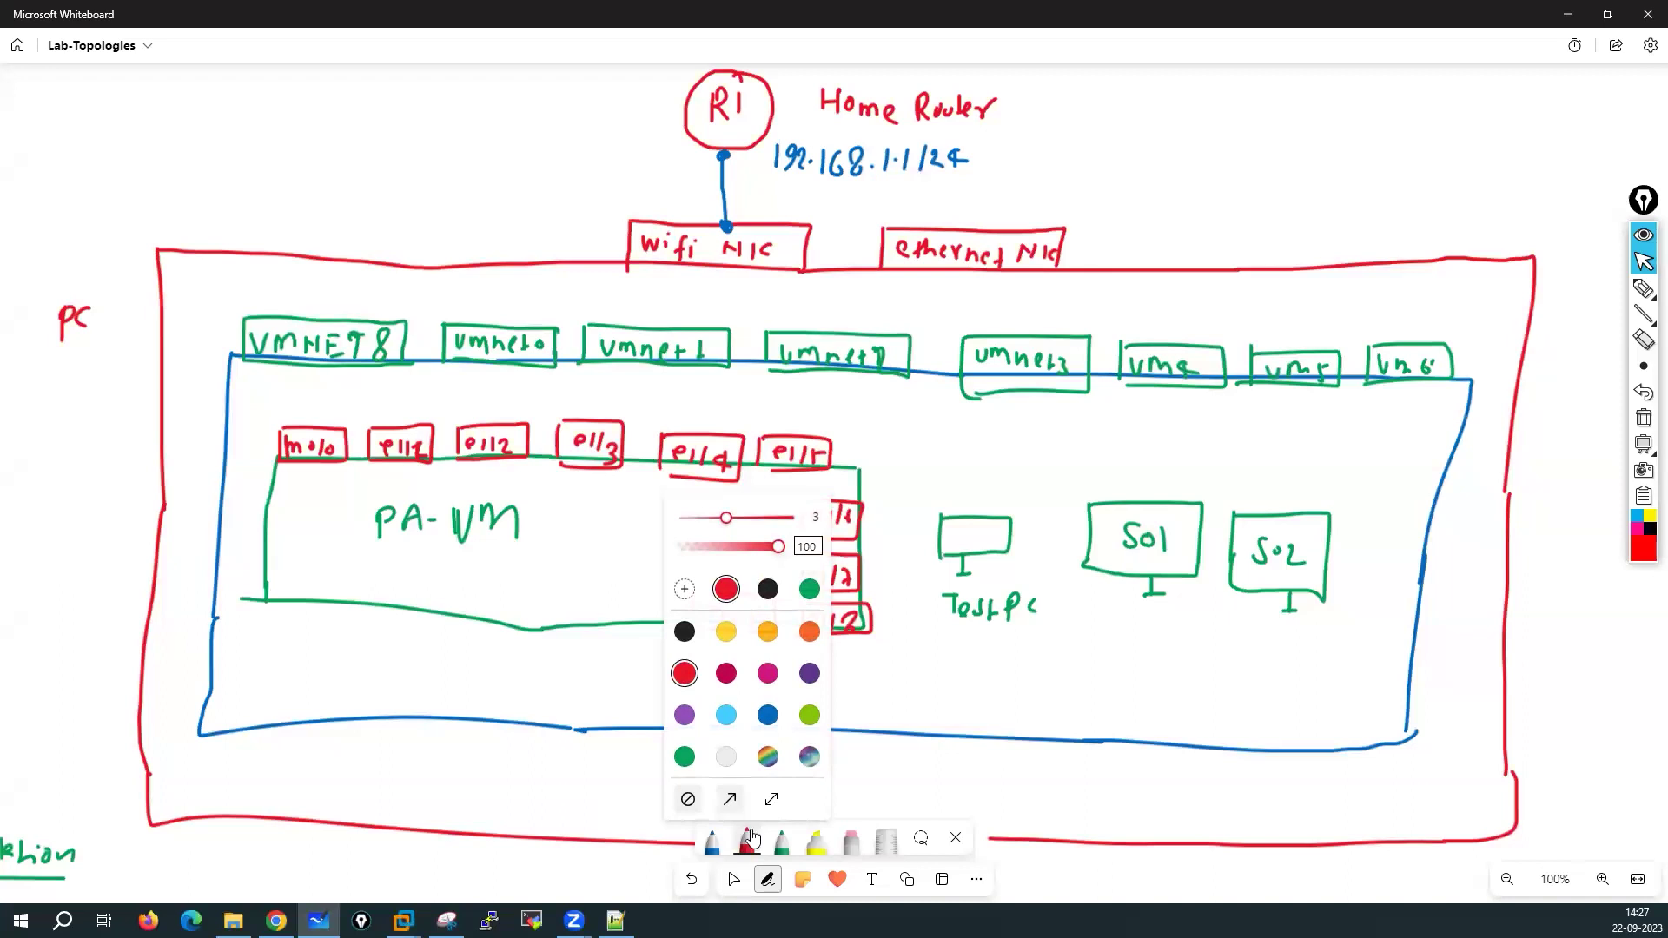
left_click(710, 840)
left_click(710, 838)
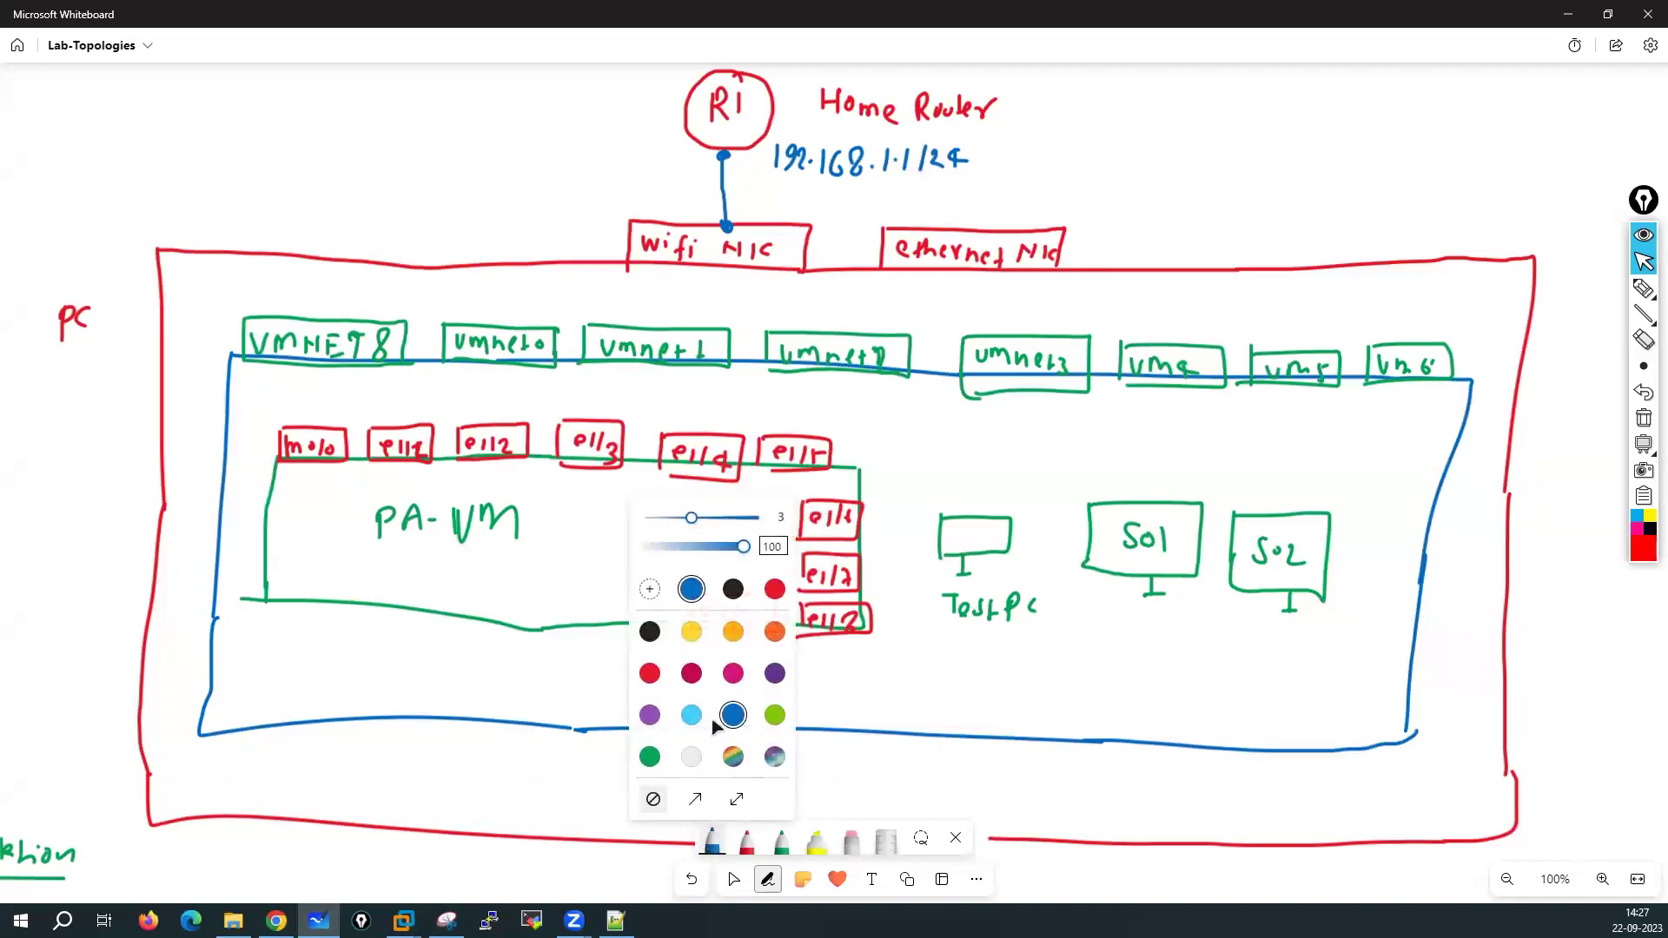
left_click(650, 634)
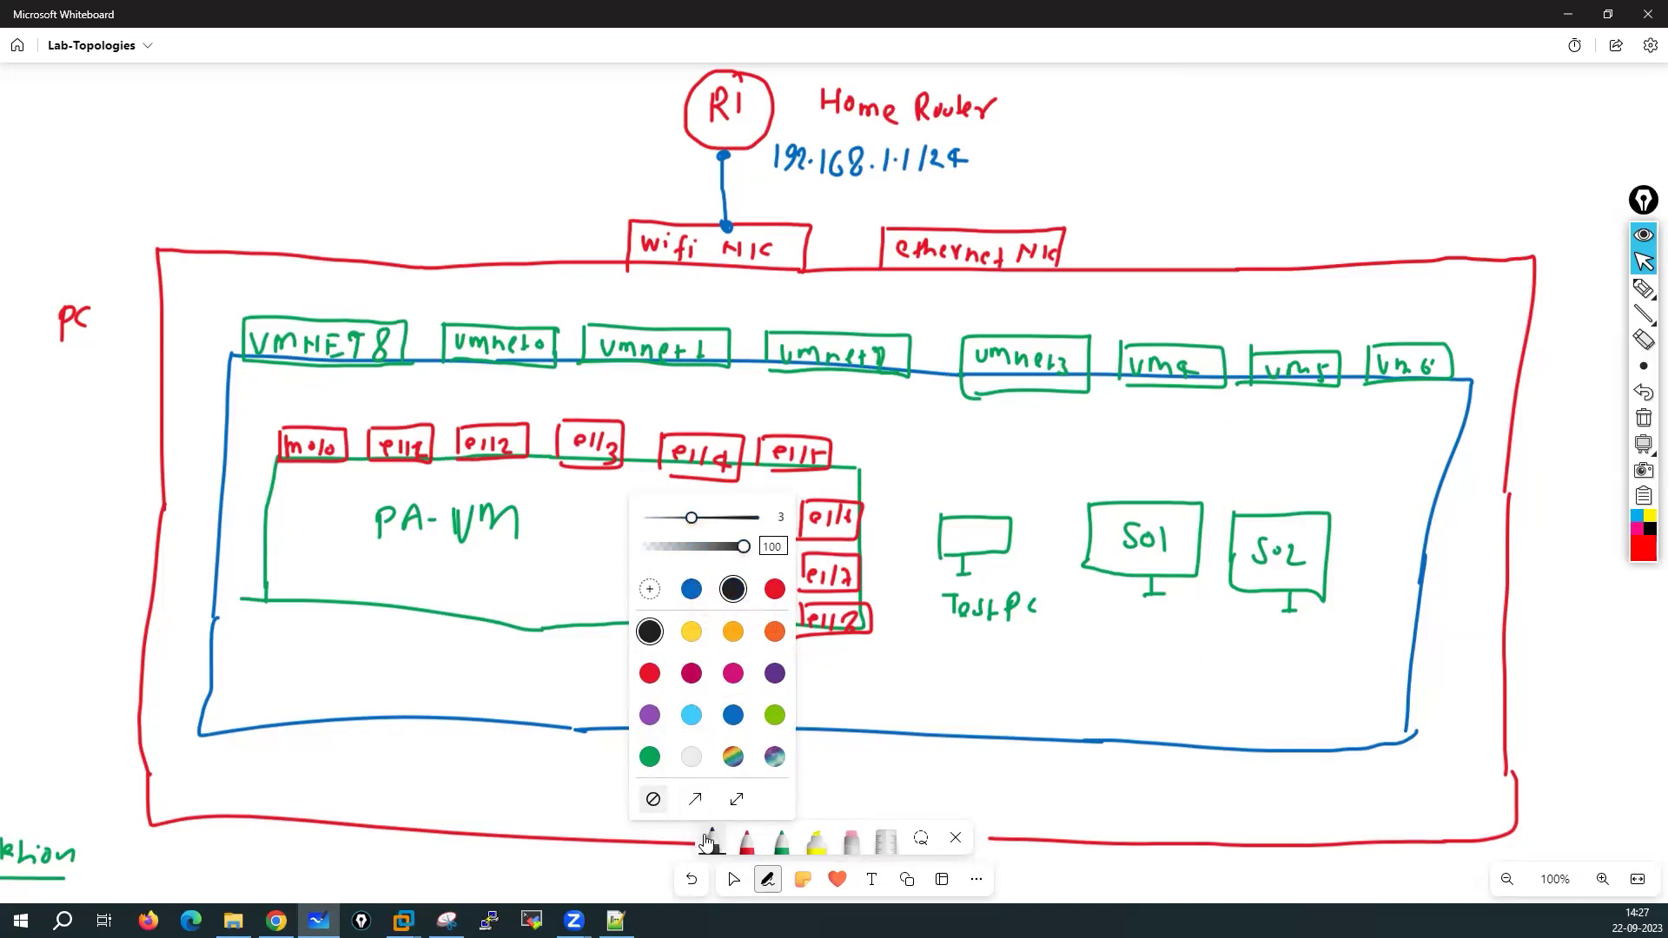
left_click(712, 844)
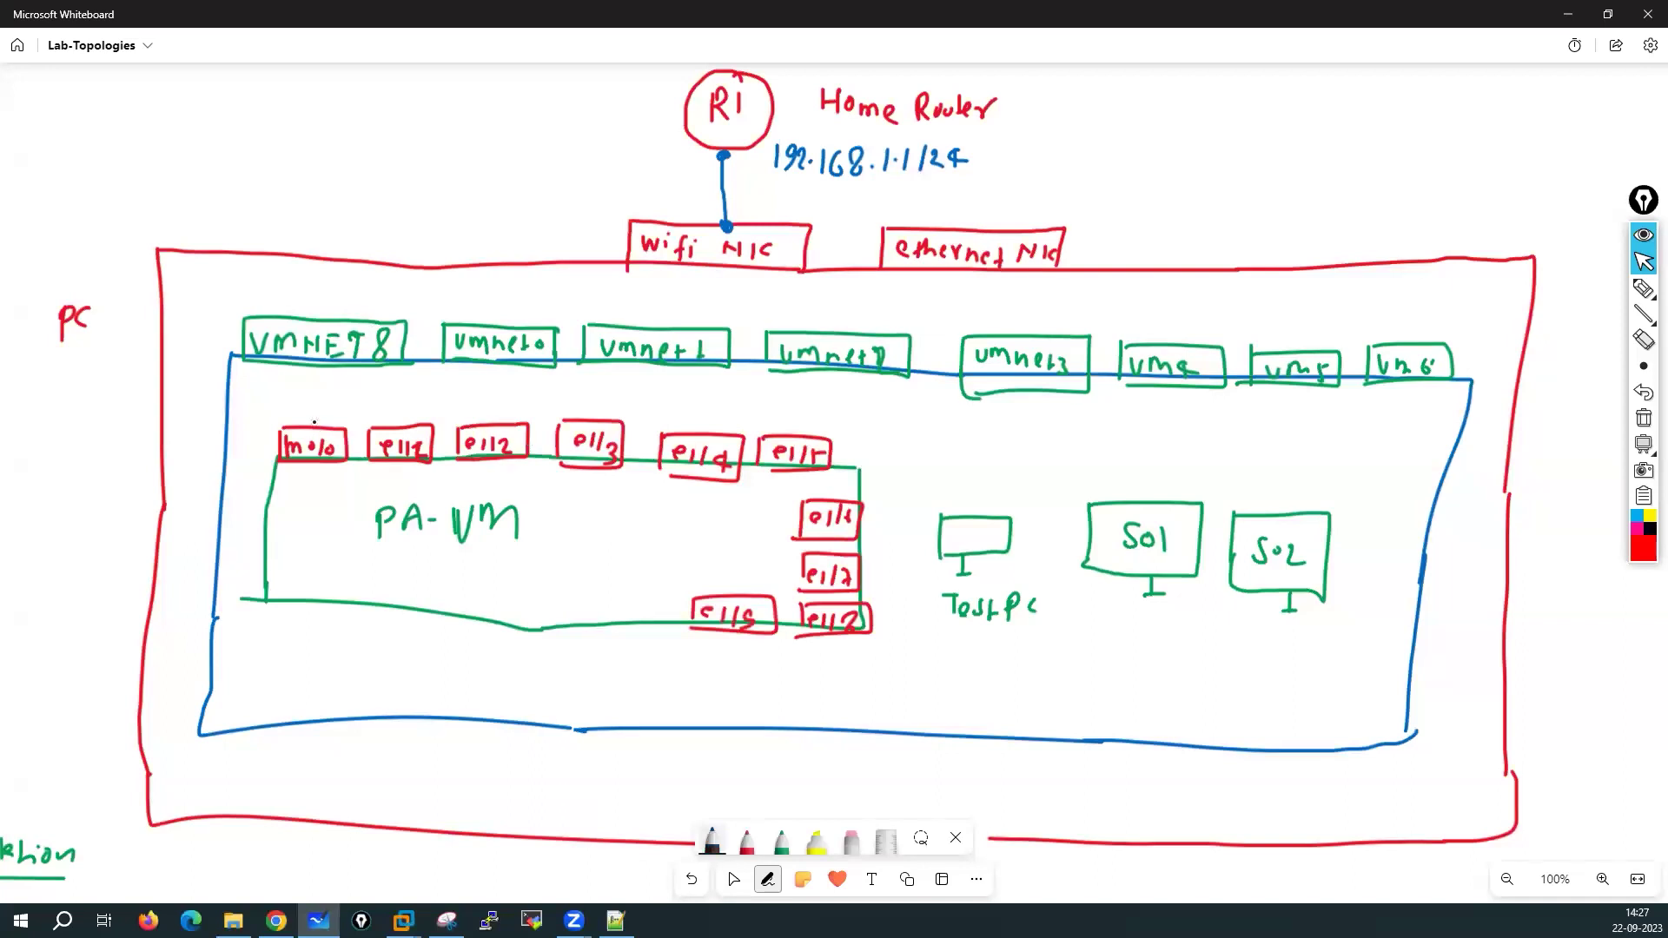
Draw a black line linking VMNET8 down to the m0/0 interface
left_click_drag(317, 367, 316, 425)
left_click_drag(316, 368, 314, 368)
mouse_move(403, 920)
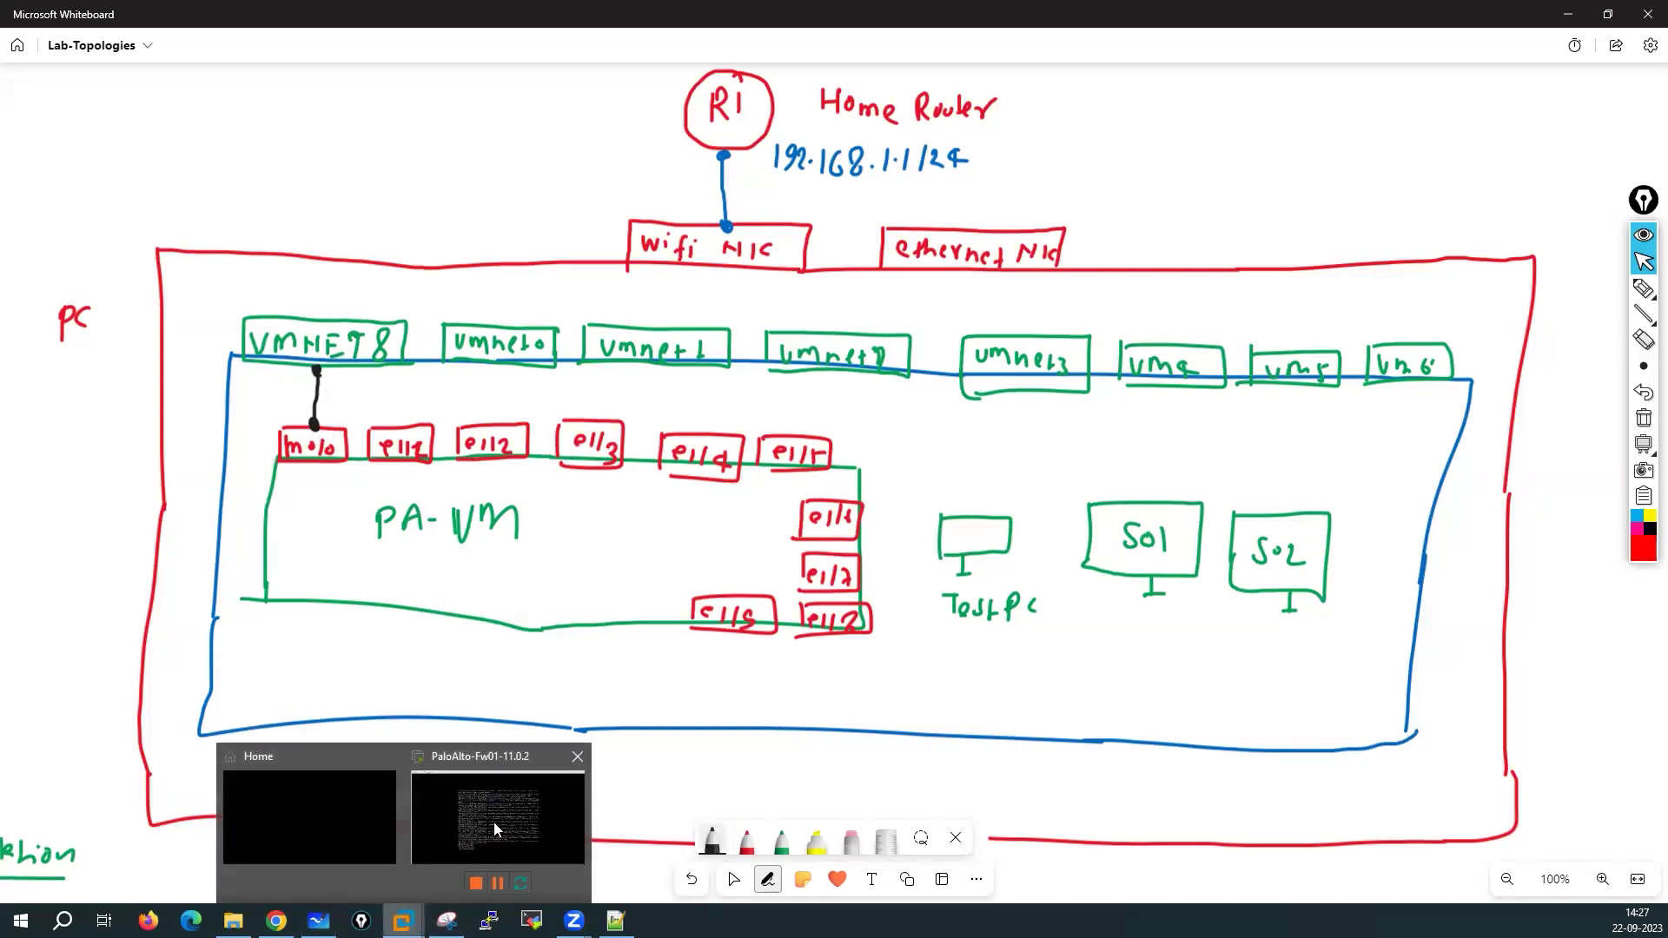
left_click(492, 814)
Check the firewall VM's adapters in VMware: Network Adapter on NAT, Network Adapter 2 bridged
left_click(607, 280)
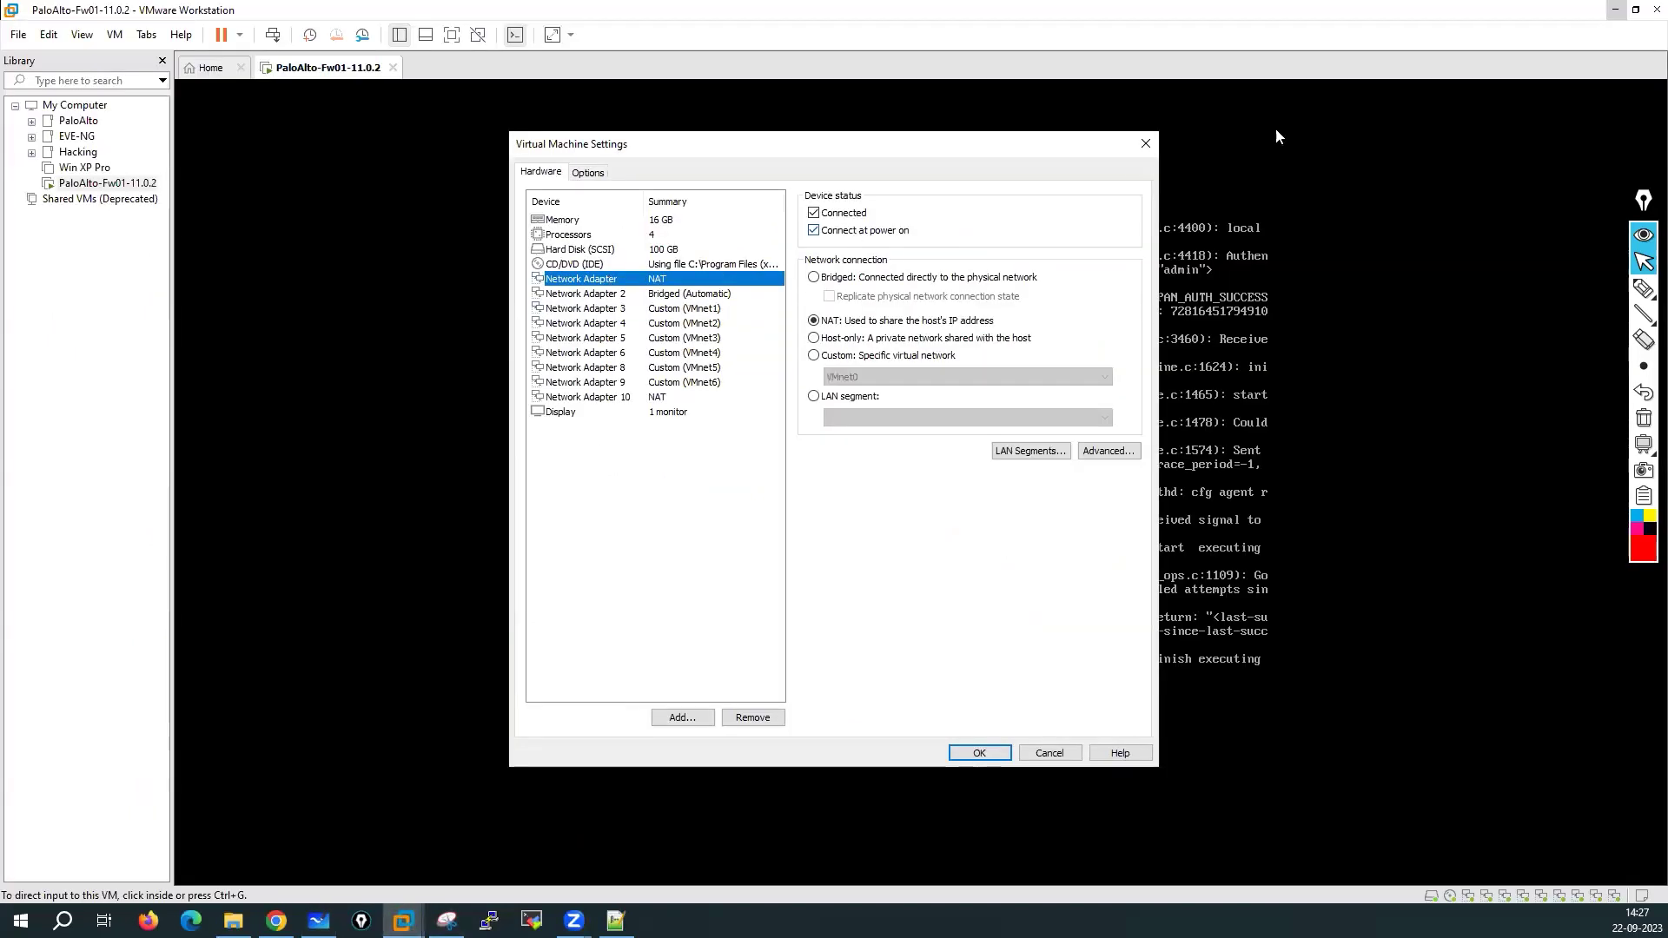
left_click(318, 921)
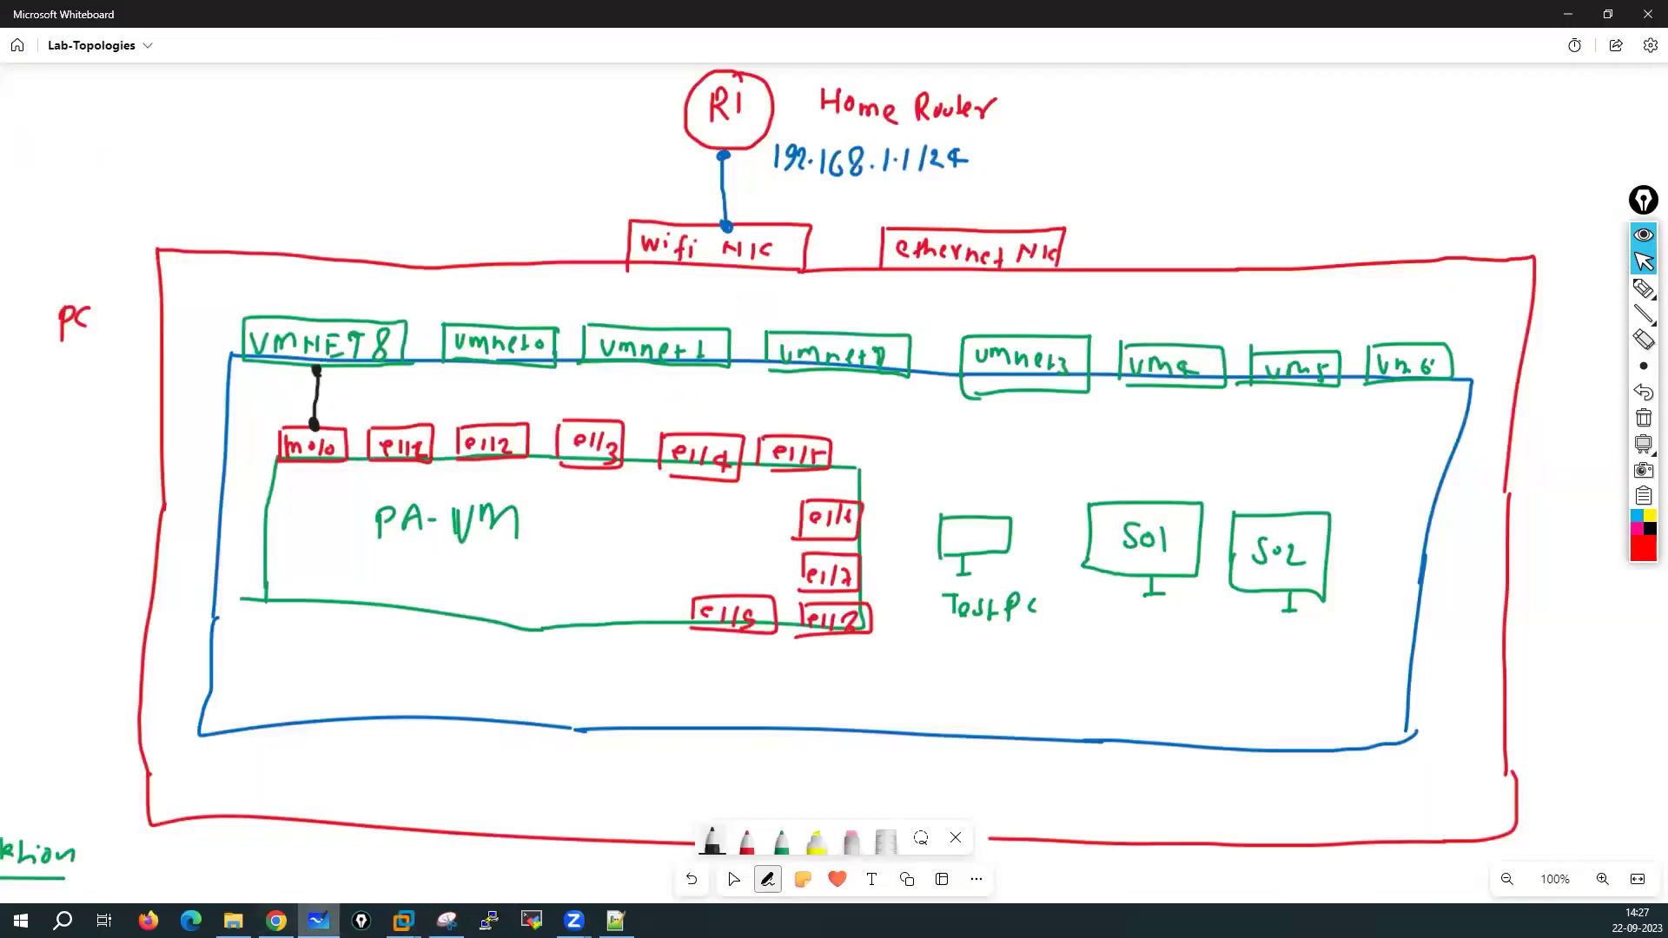
left_click(318, 921)
left_click(665, 302)
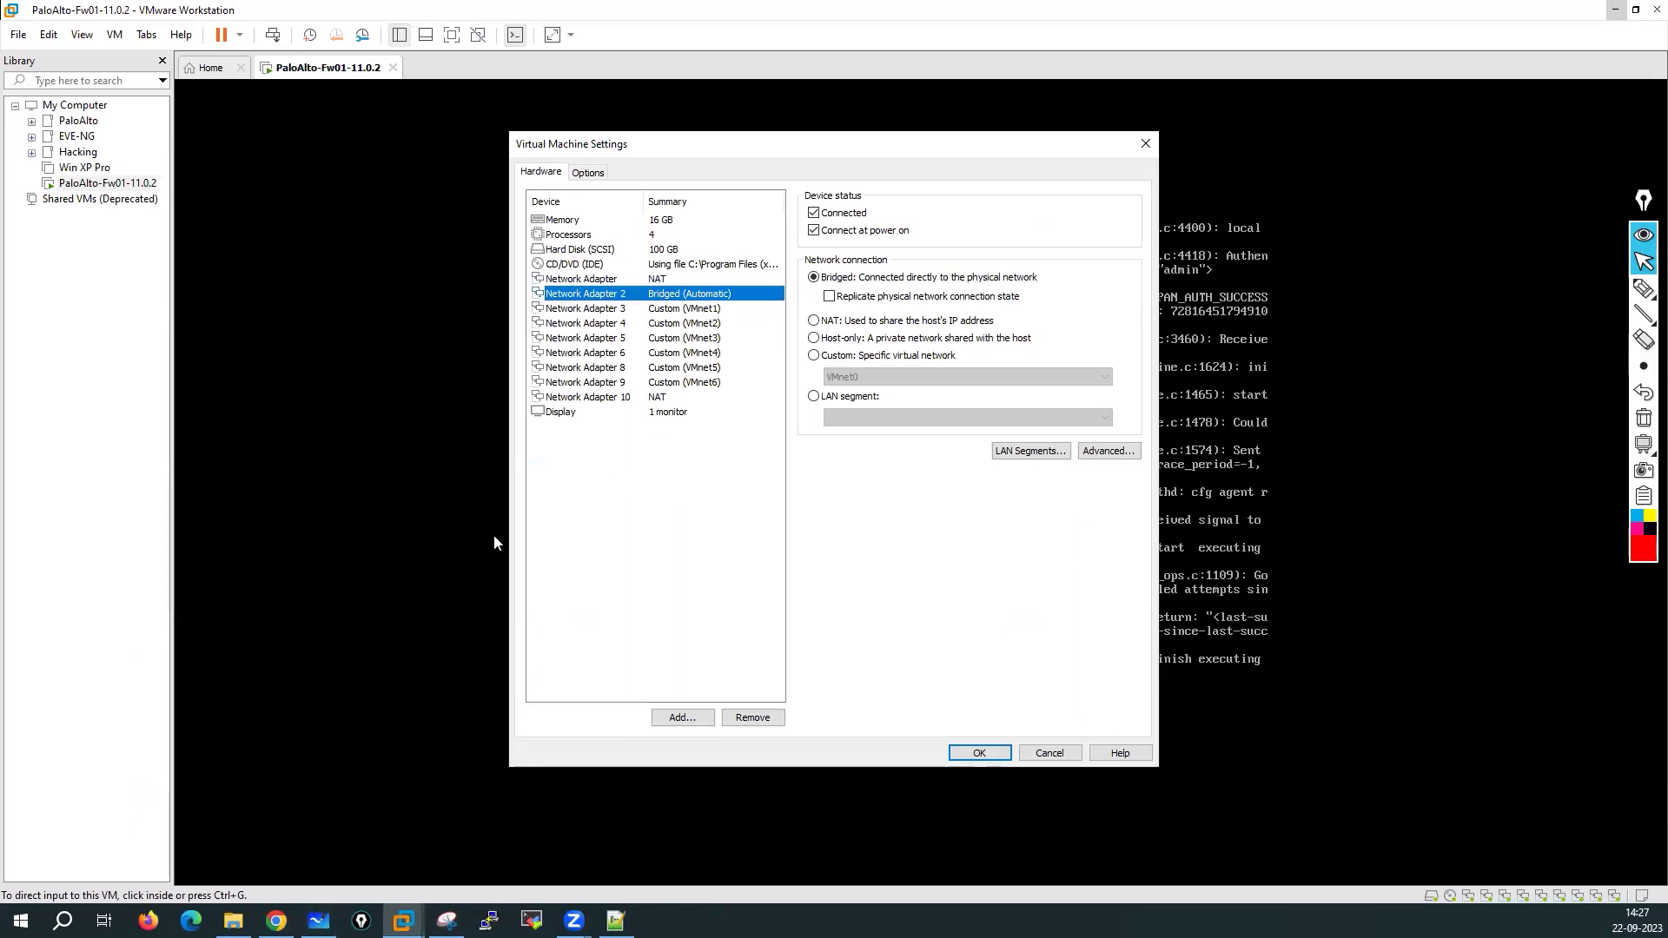
left_click(318, 921)
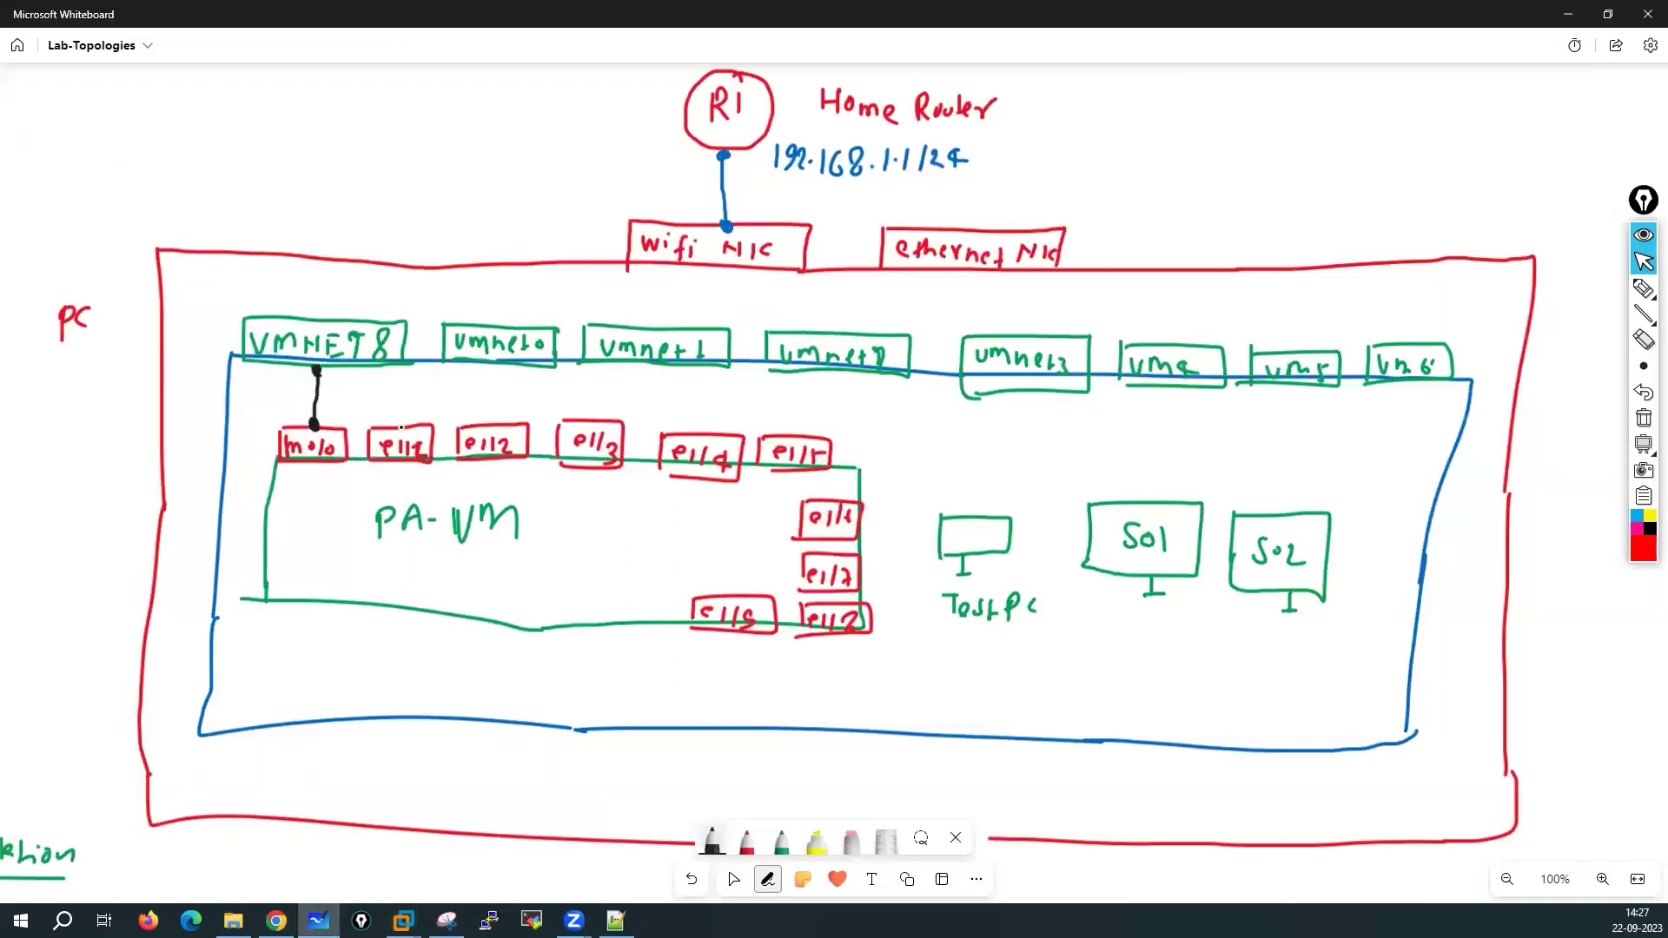
Draw black links from e1/1–e1/6 to vmnet0, vmnet1, vmnet2, vmnet3, vm4 and vm5
left_click_drag(397, 424, 480, 365)
left_click(492, 420)
left_click_drag(493, 420, 626, 366)
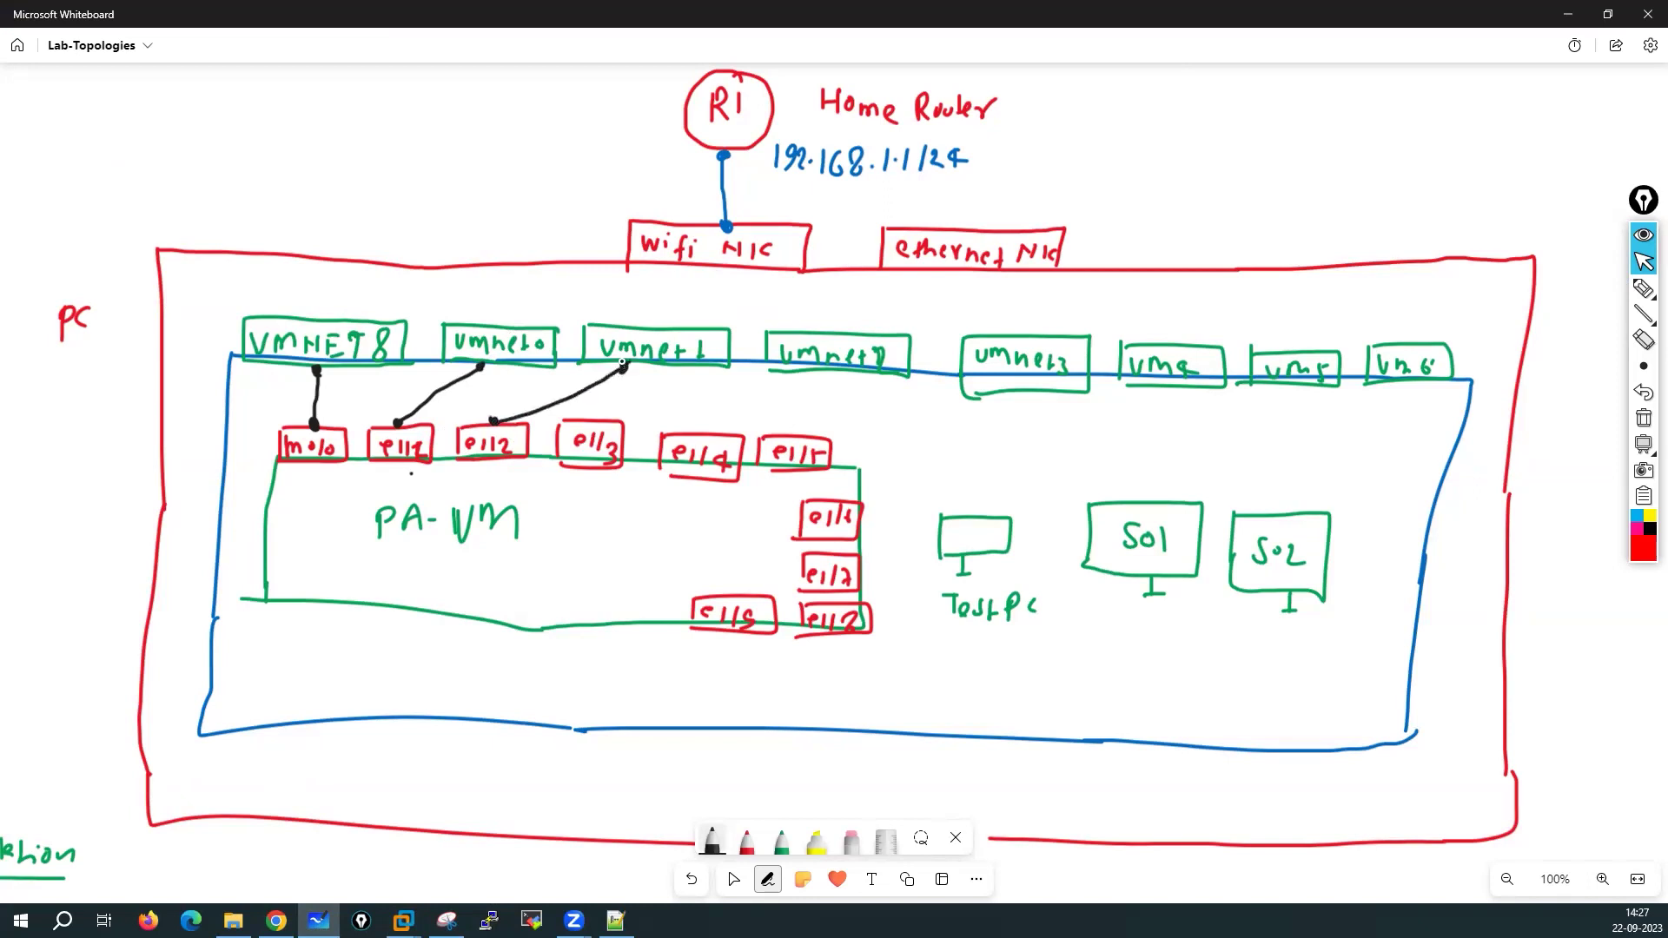
left_click_drag(611, 422, 797, 375)
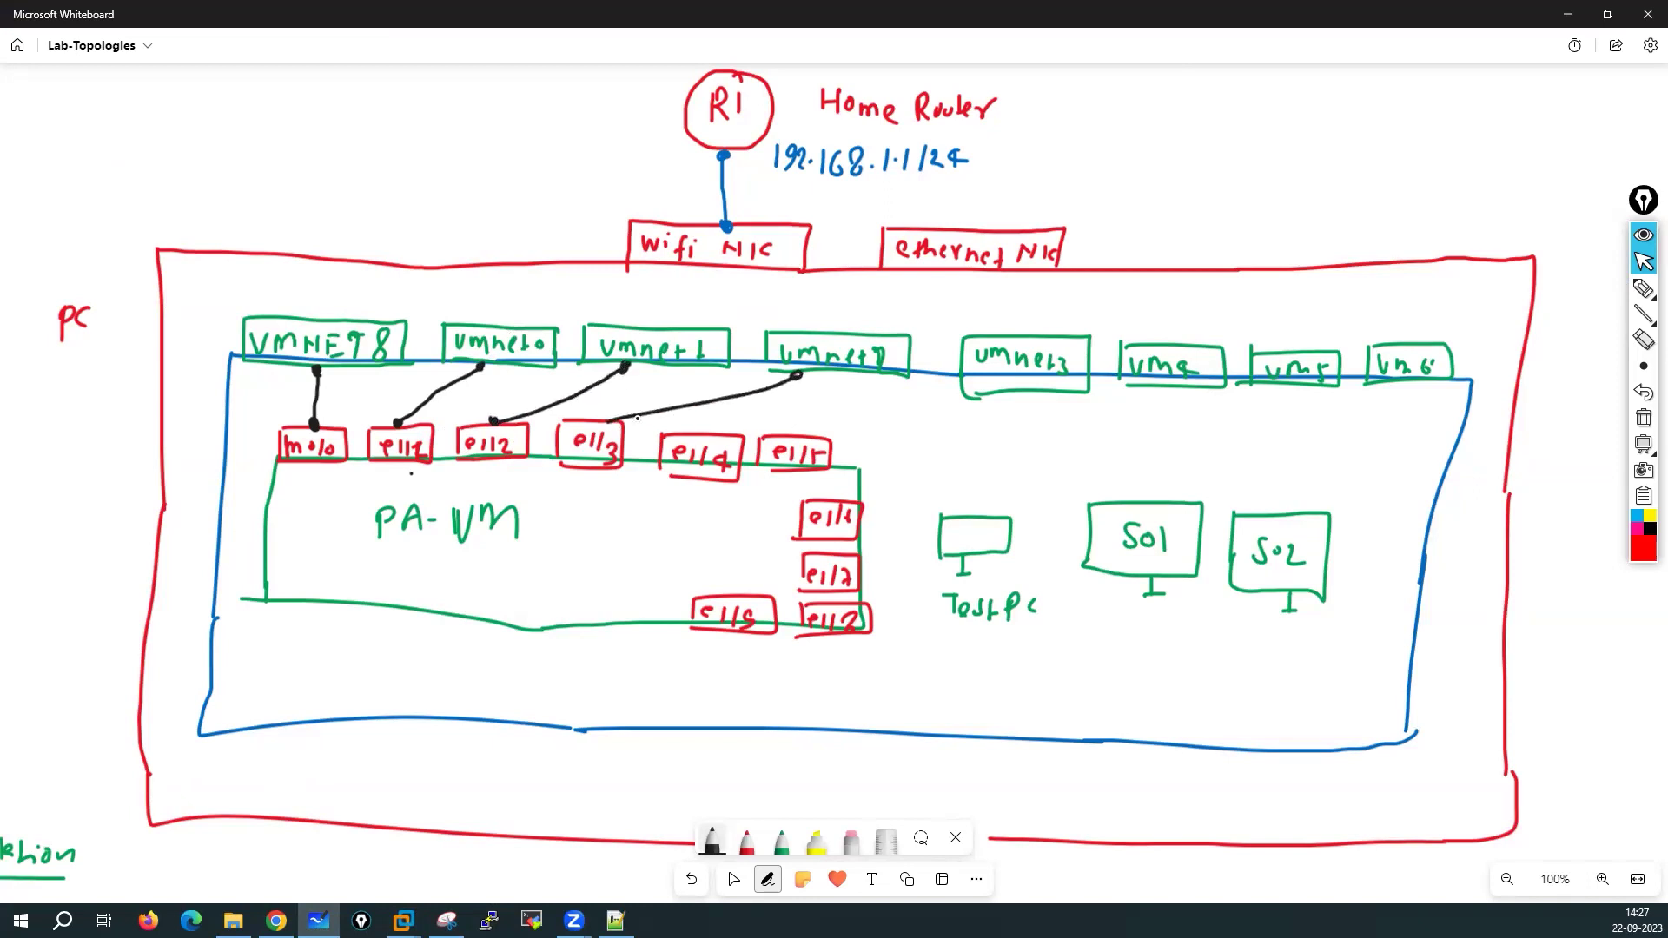
left_click(612, 422)
left_click(710, 424)
left_click_drag(710, 425, 959, 380)
left_click_drag(837, 438, 1151, 390)
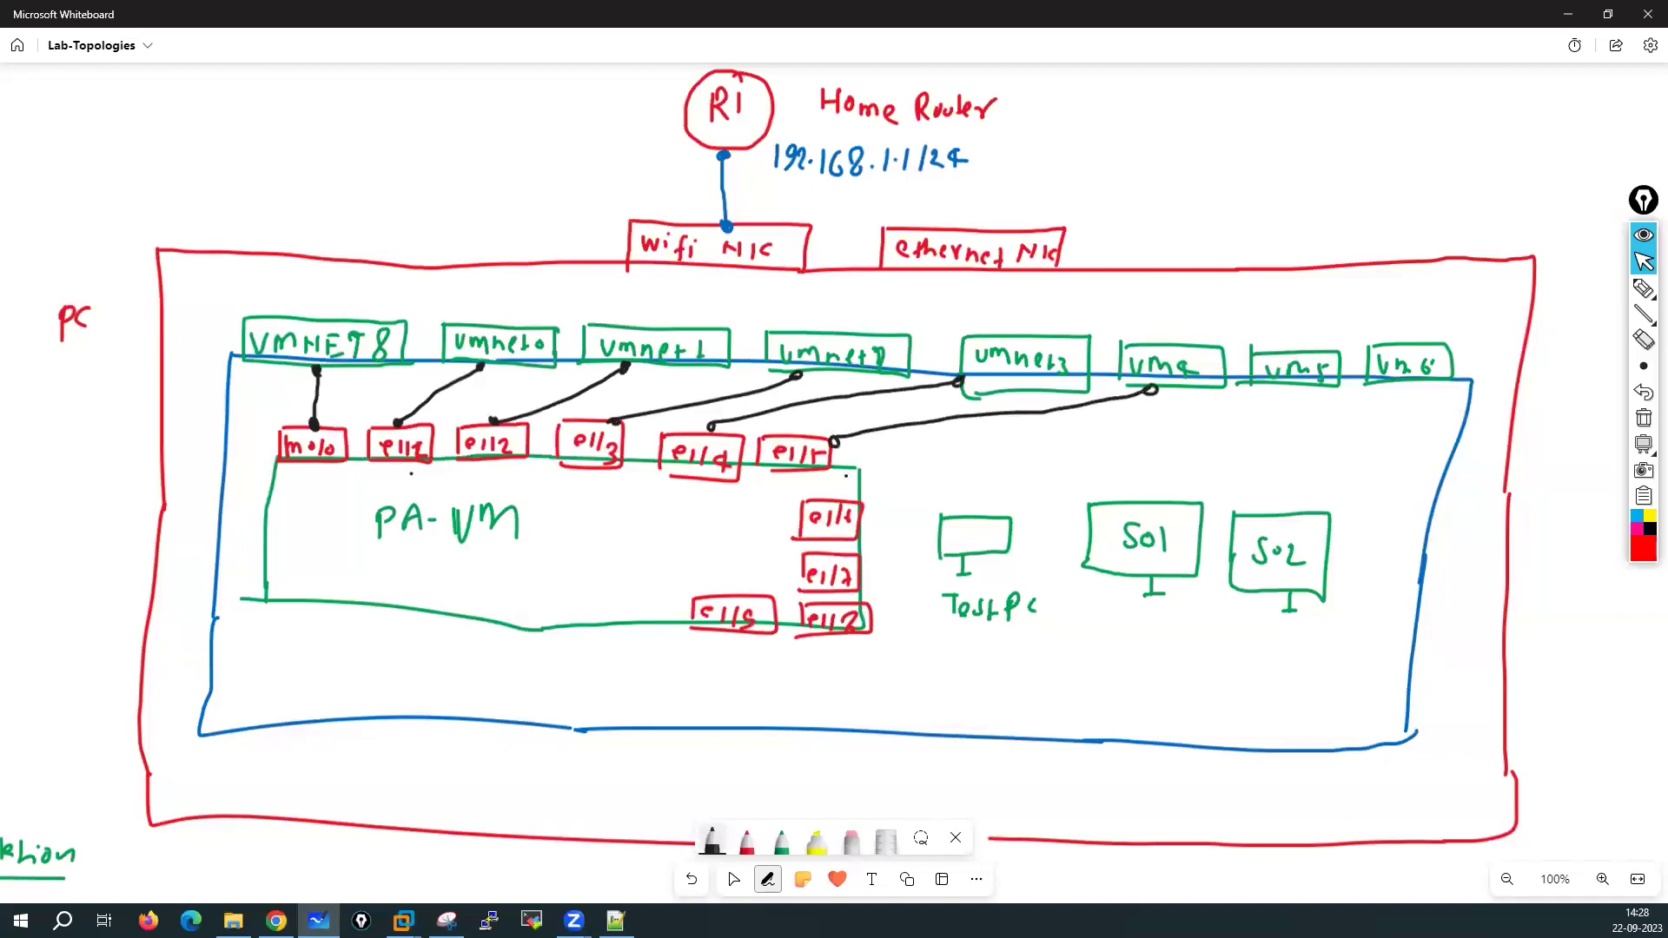
left_click_drag(868, 503, 1320, 391)
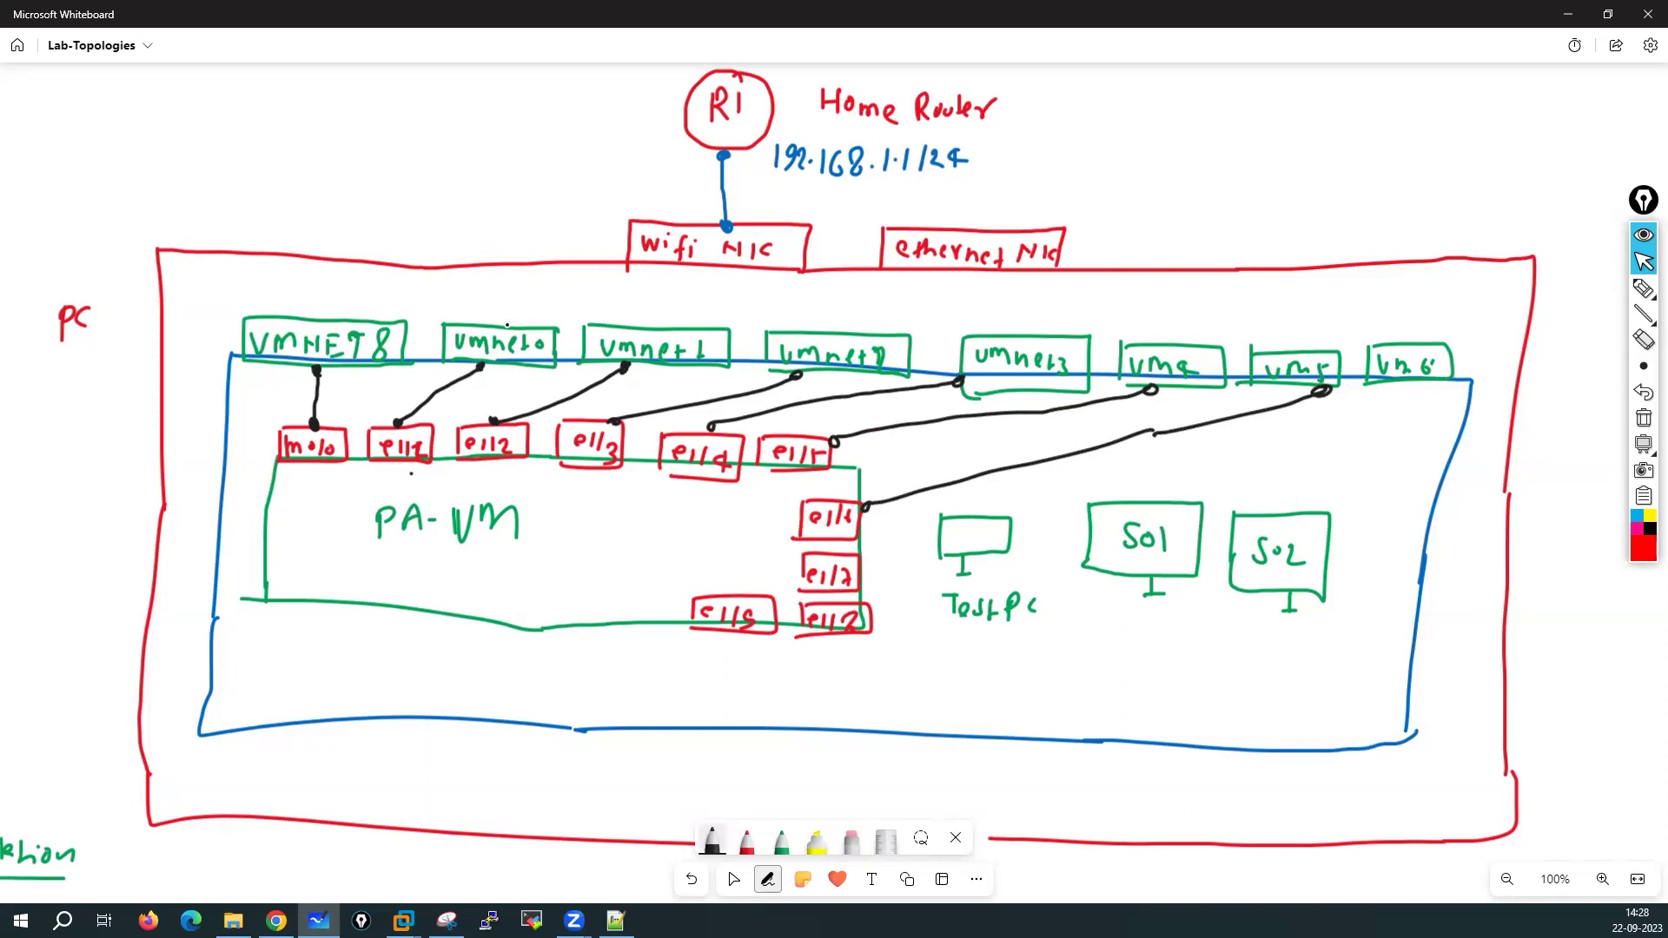
Link vmnet0 to the wifi NIC and note e1/1 → 192.168.1.250/24 at top-left
mouse_move(512, 315)
left_mouse_down()
mouse_move(712, 267)
mouse_move(698, 265)
left_mouse_up()
left_click_drag(26, 83, 54, 101)
mouse_move(67, 83)
left_mouse_down()
mouse_move(70, 100)
mouse_move(197, 106)
left_mouse_up()
mouse_move(218, 84)
left_mouse_down()
mouse_move(264, 107)
mouse_move(403, 106)
mouse_move(383, 118)
left_mouse_up()
left_click(355, 104)
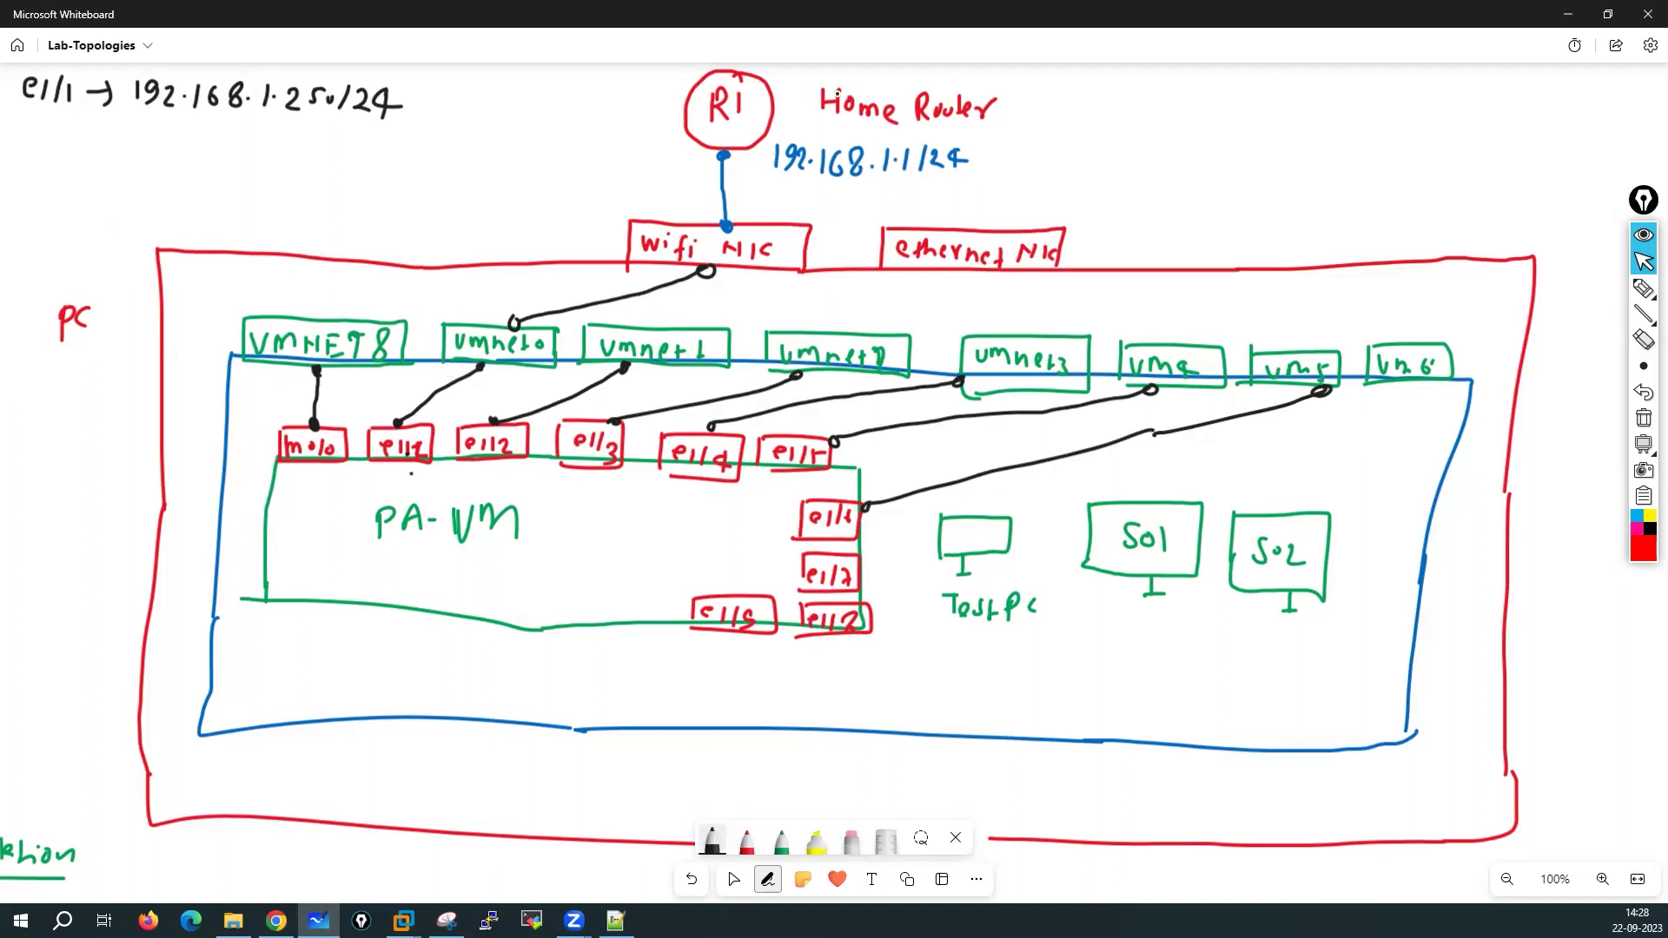
mouse_move(768, 85)
left_mouse_down()
mouse_move(1061, 102)
mouse_move(1077, 146)
left_mouse_up()
Draw the ISP cloud right of R1, then a VMNET8-to-wifi NIC line labelled NAT
mouse_move(1130, 87)
left_mouse_down()
mouse_move(1225, 117)
mouse_move(1084, 139)
mouse_move(1168, 117)
left_mouse_up()
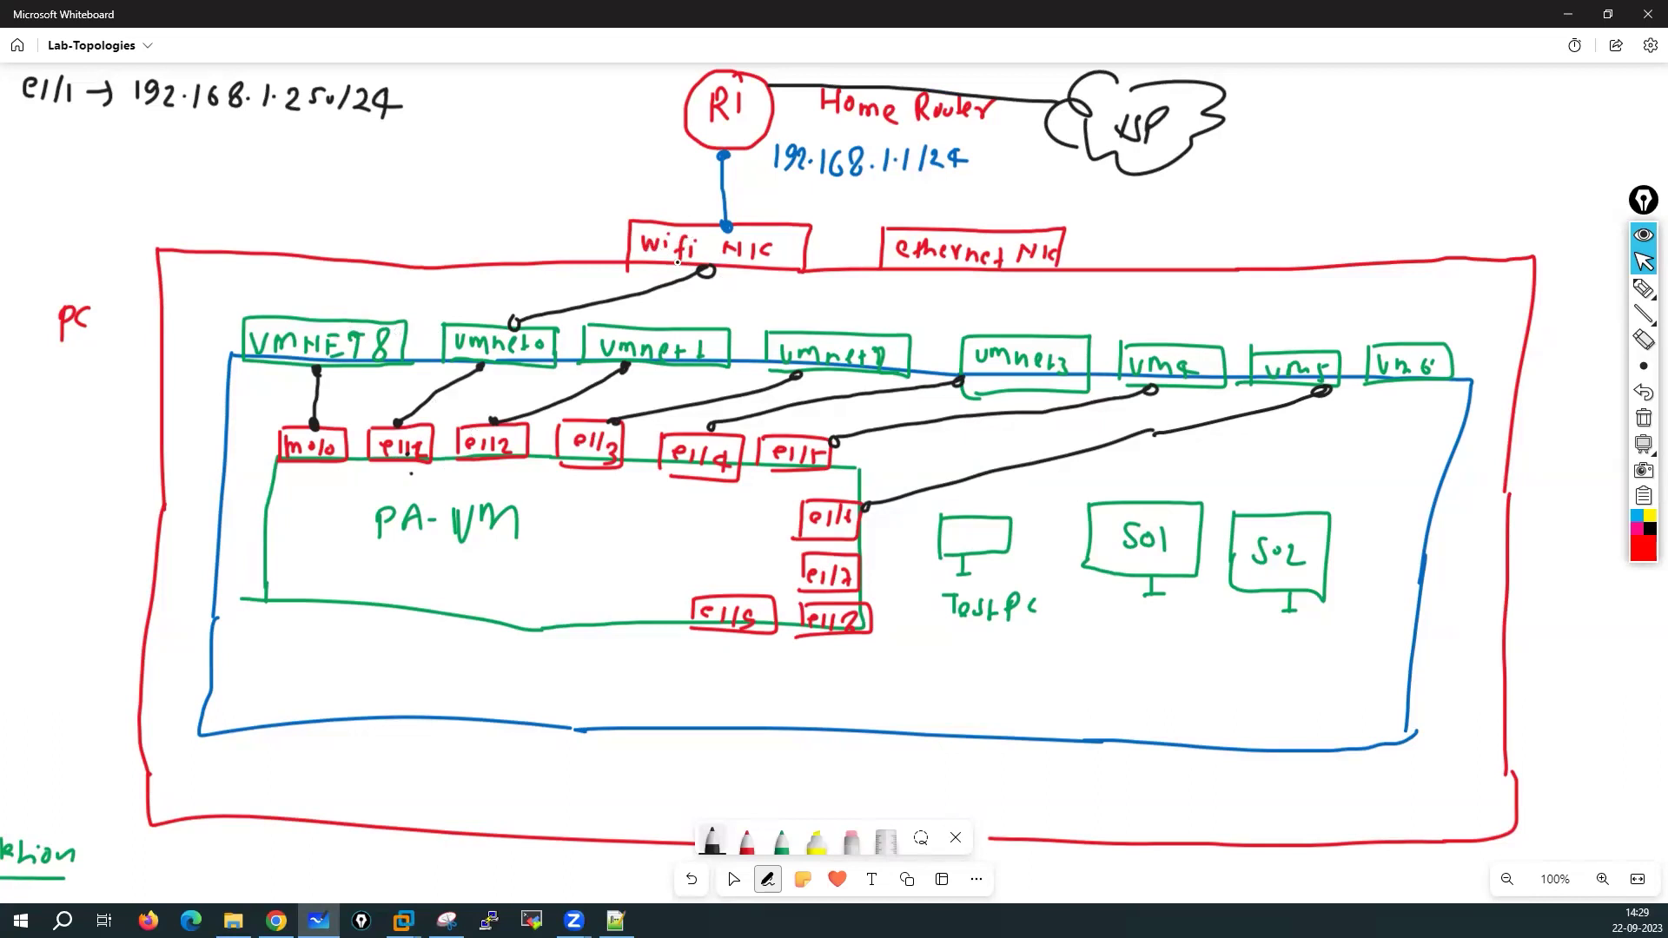
left_click_drag(321, 314, 622, 252)
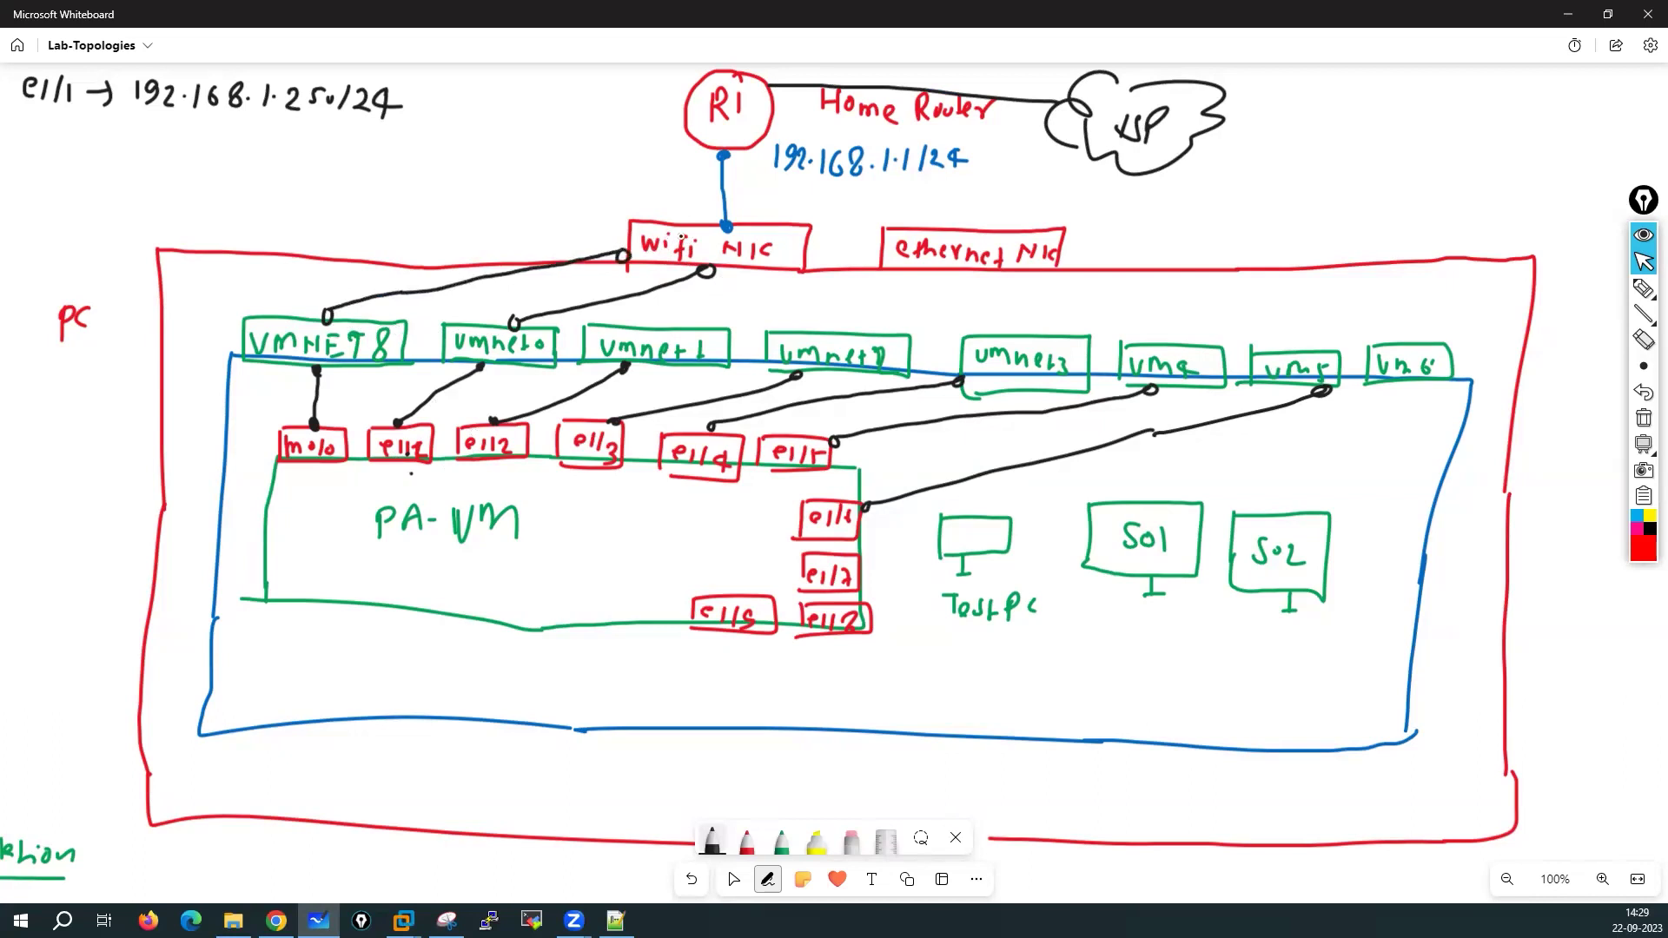
mouse_move(312, 303)
left_mouse_down()
mouse_move(324, 280)
mouse_move(343, 300)
mouse_move(370, 277)
left_mouse_up()
left_click_drag(359, 278, 360, 300)
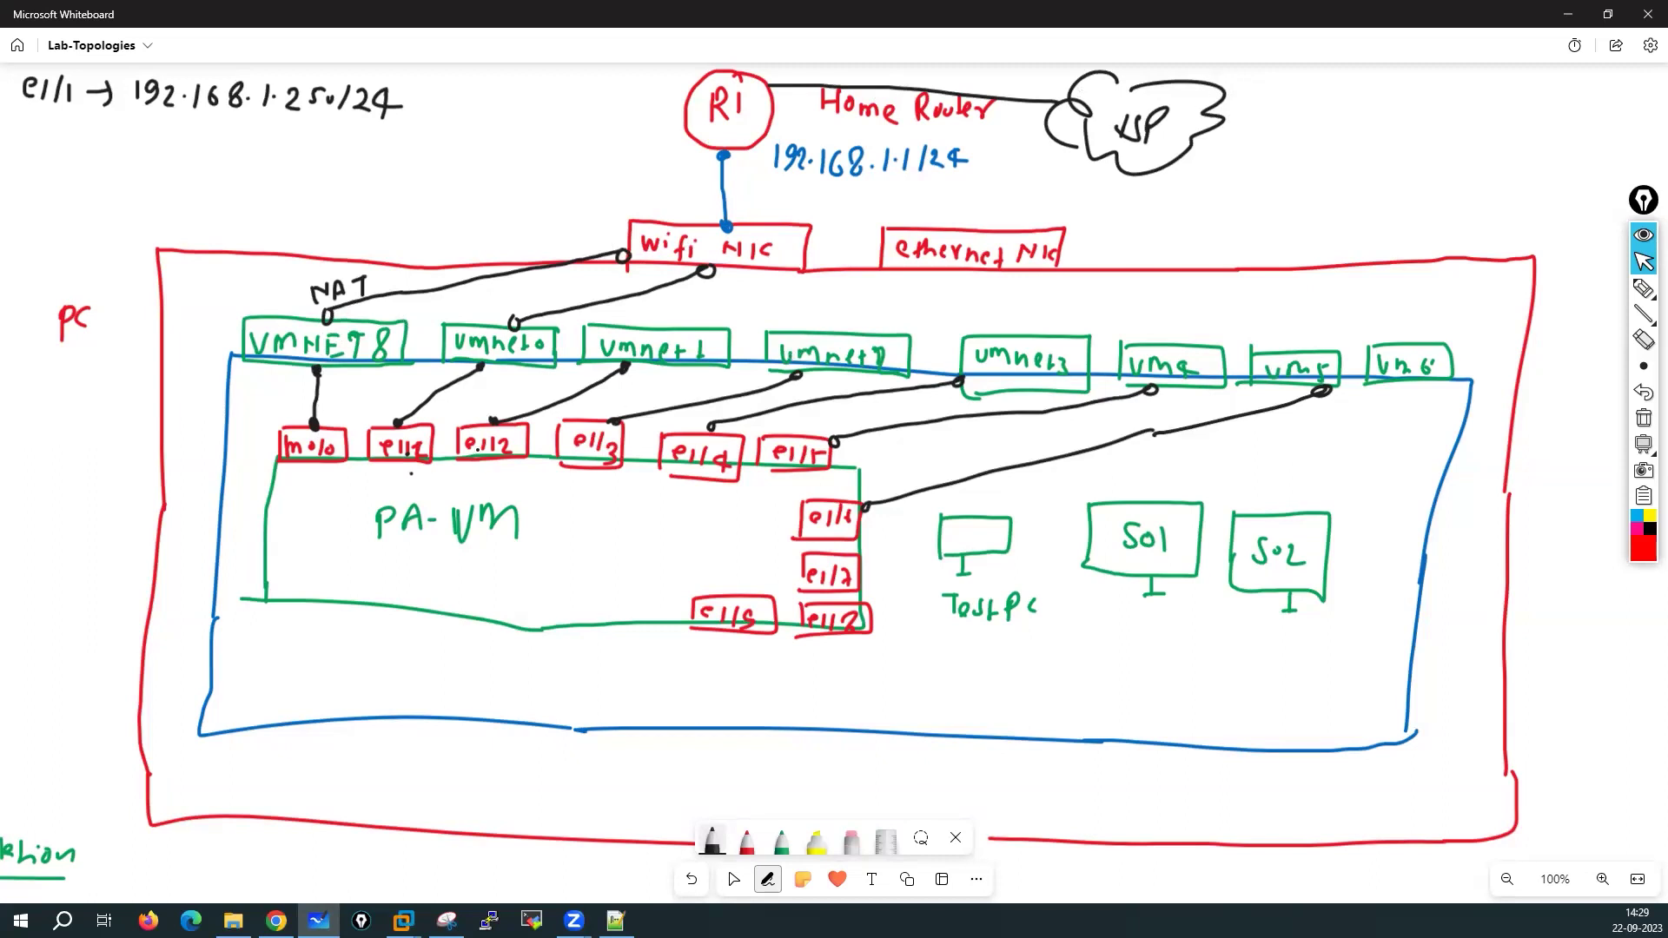
Handwrite 'e1/2 → 10.1.1.250/29 Inside' under the e1/1 address line
mouse_move(35, 129)
left_mouse_down()
mouse_move(48, 147)
mouse_move(146, 154)
left_mouse_up()
mouse_move(165, 137)
left_mouse_down()
mouse_move(156, 149)
mouse_move(229, 153)
mouse_move(256, 138)
mouse_move(305, 168)
left_mouse_up()
left_click(174, 148)
left_click(192, 149)
left_click(212, 148)
mouse_move(310, 139)
left_mouse_down()
mouse_move(312, 163)
mouse_move(390, 171)
left_mouse_up()
mouse_move(380, 146)
left_mouse_down()
mouse_move(398, 144)
mouse_move(406, 172)
left_mouse_up()
left_click_drag(397, 159, 413, 174)
left_click(436, 148)
left_click_drag(432, 160, 457, 174)
left_click_drag(456, 168, 470, 177)
Label the e1/1 line 'outside' and correct the umnet2 label's last digit
mouse_move(417, 97)
left_mouse_down()
mouse_move(437, 98)
mouse_move(433, 116)
left_mouse_up()
left_click_drag(467, 99, 501, 115)
left_click(499, 114)
left_click_drag(491, 101, 511, 115)
left_click_drag(530, 105, 564, 113)
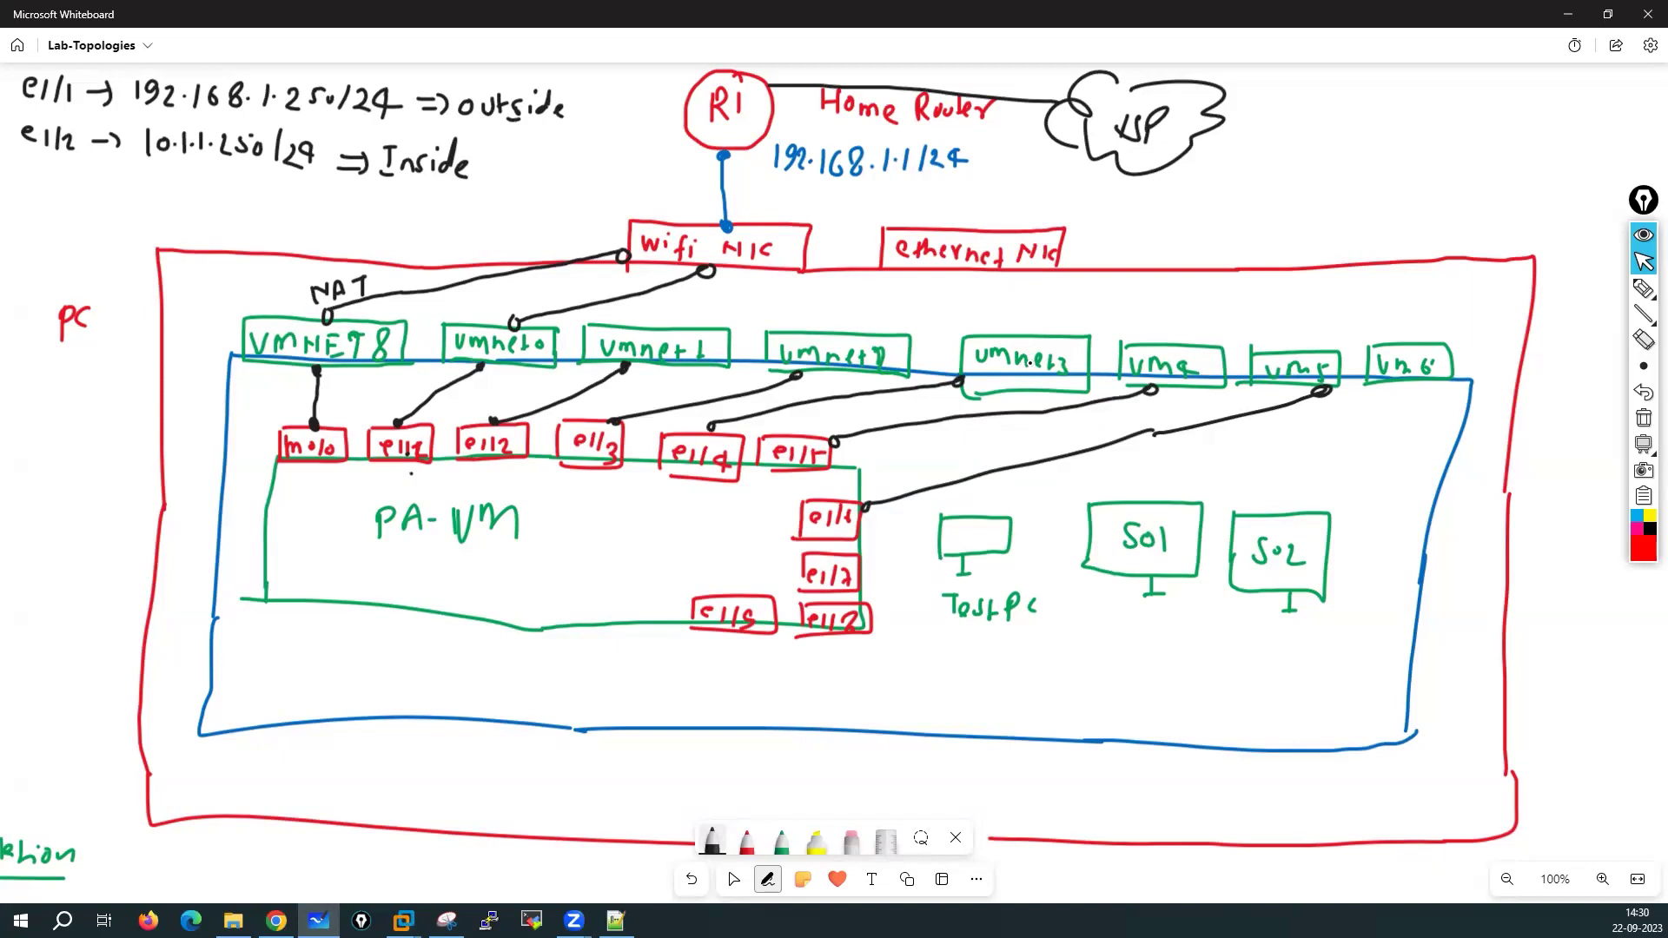
left_click_drag(870, 350, 899, 371)
Add a third line reading 'e1/3 → 10.2.2.250/29 DMZ'
mouse_move(26, 173)
left_mouse_down()
mouse_move(74, 197)
mouse_move(107, 183)
left_mouse_up()
left_click_drag(101, 176, 231, 202)
left_click(209, 192)
mouse_move(245, 185)
left_mouse_down()
mouse_move(236, 205)
mouse_move(264, 195)
mouse_move(269, 211)
left_mouse_up()
left_click_drag(280, 190, 382, 216)
mouse_move(398, 204)
left_mouse_down()
mouse_move(444, 220)
mouse_move(437, 198)
left_mouse_up()
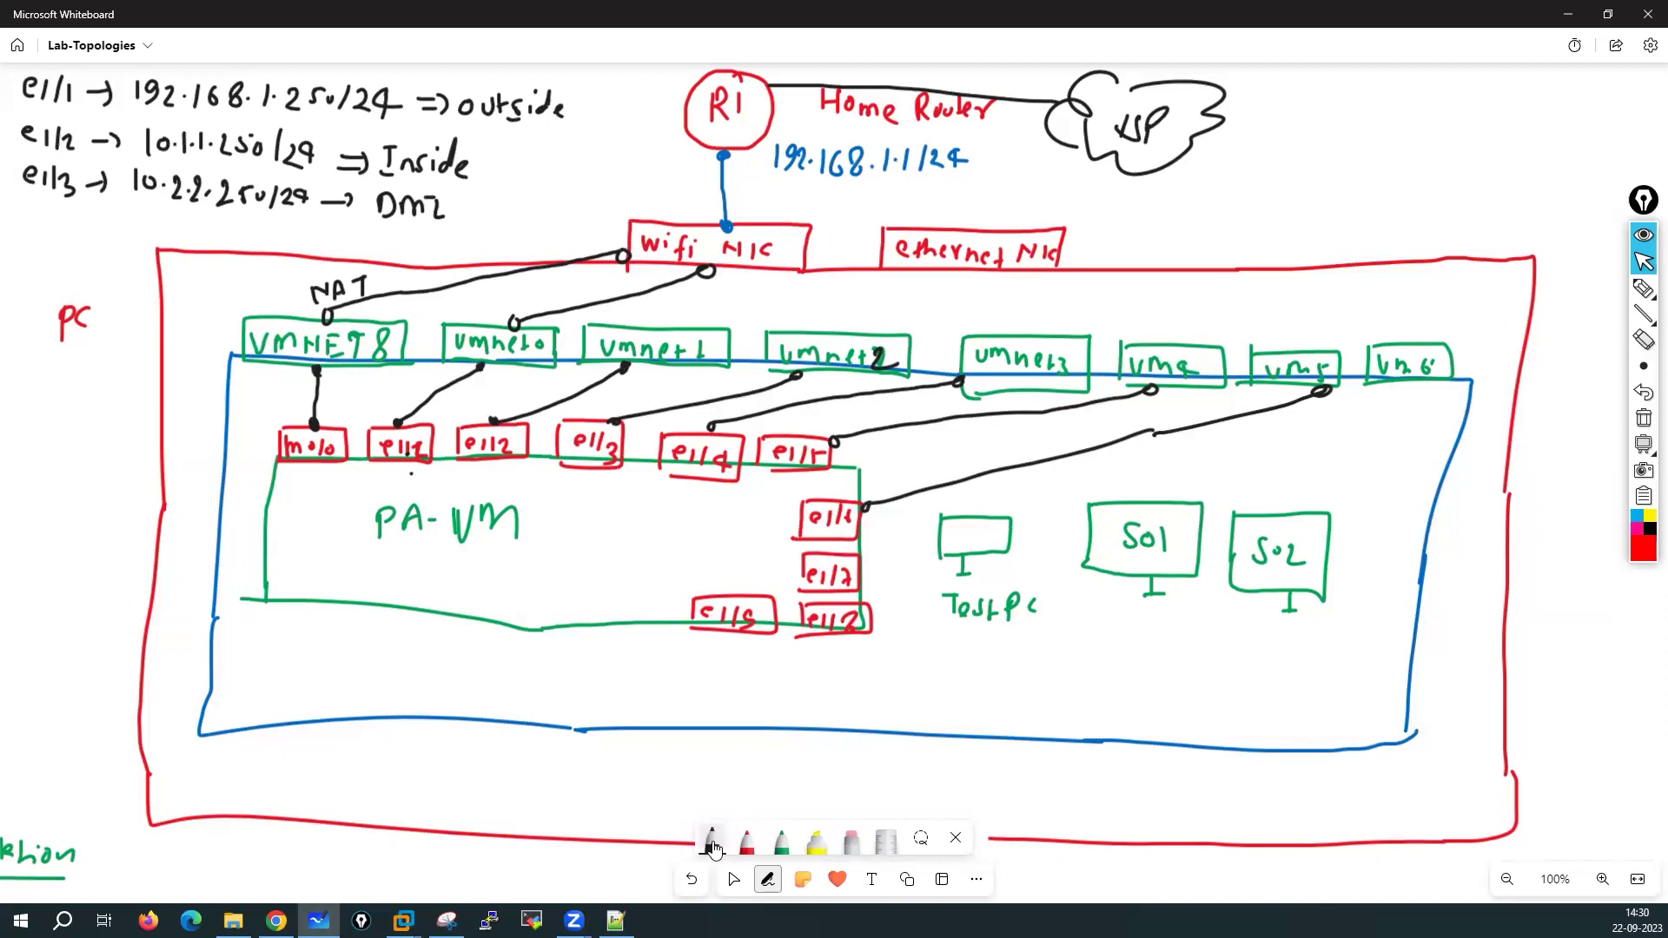
left_click(719, 837)
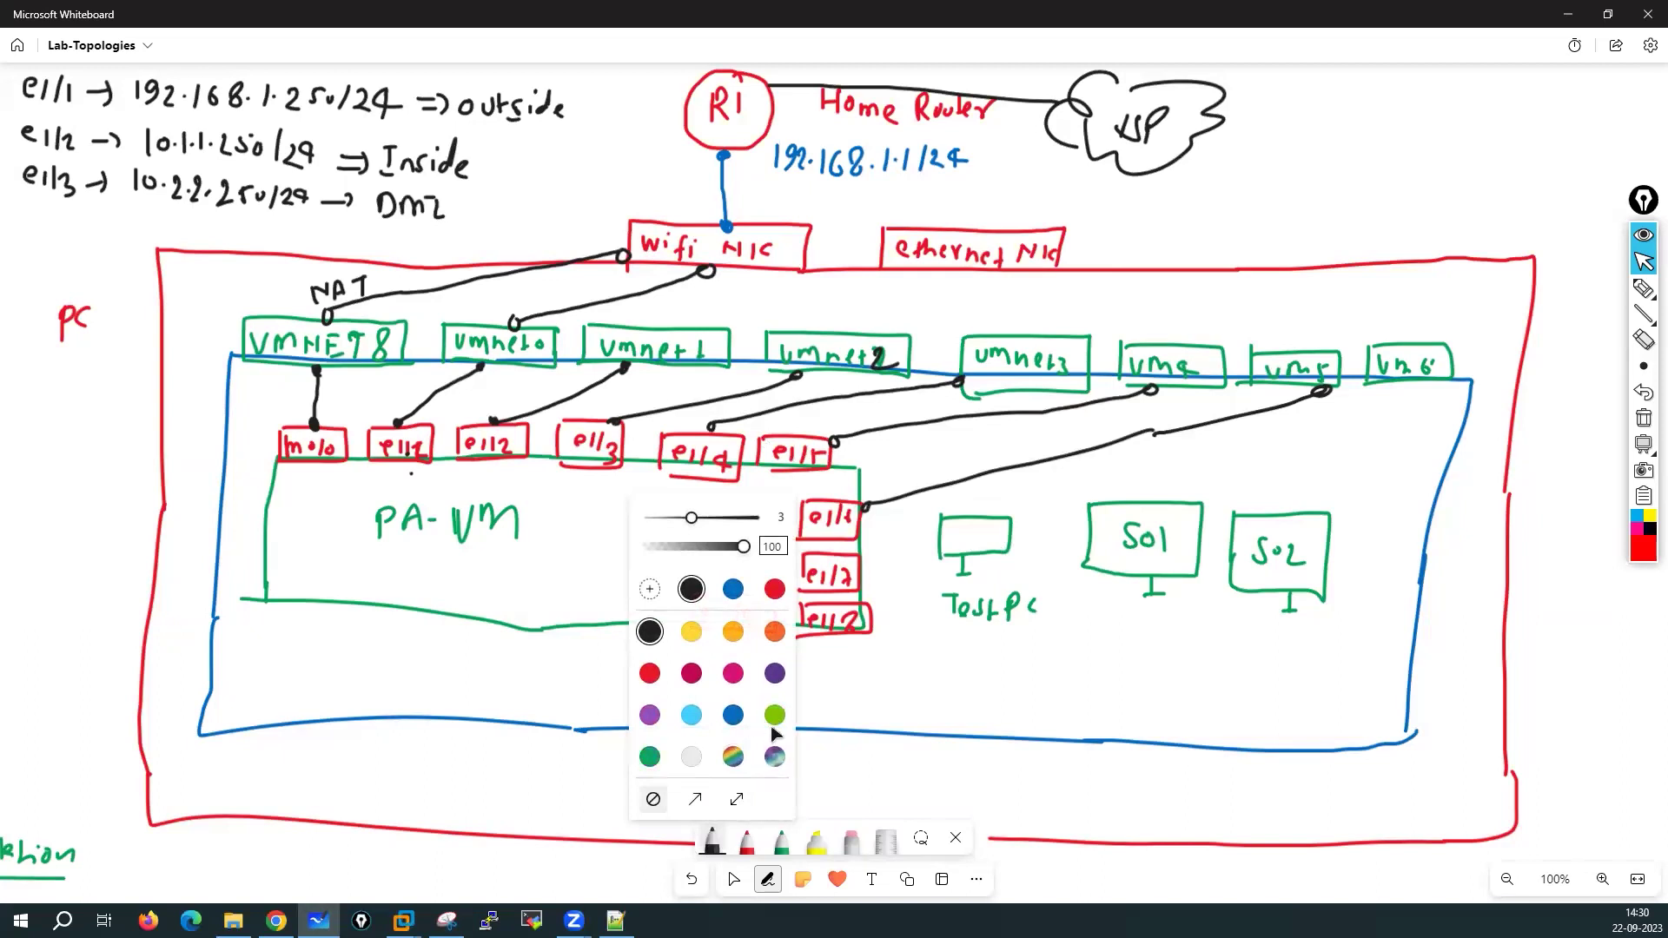
Switch the pen to purple and draw a link from vmnet1 to the Test PC
left_click(775, 674)
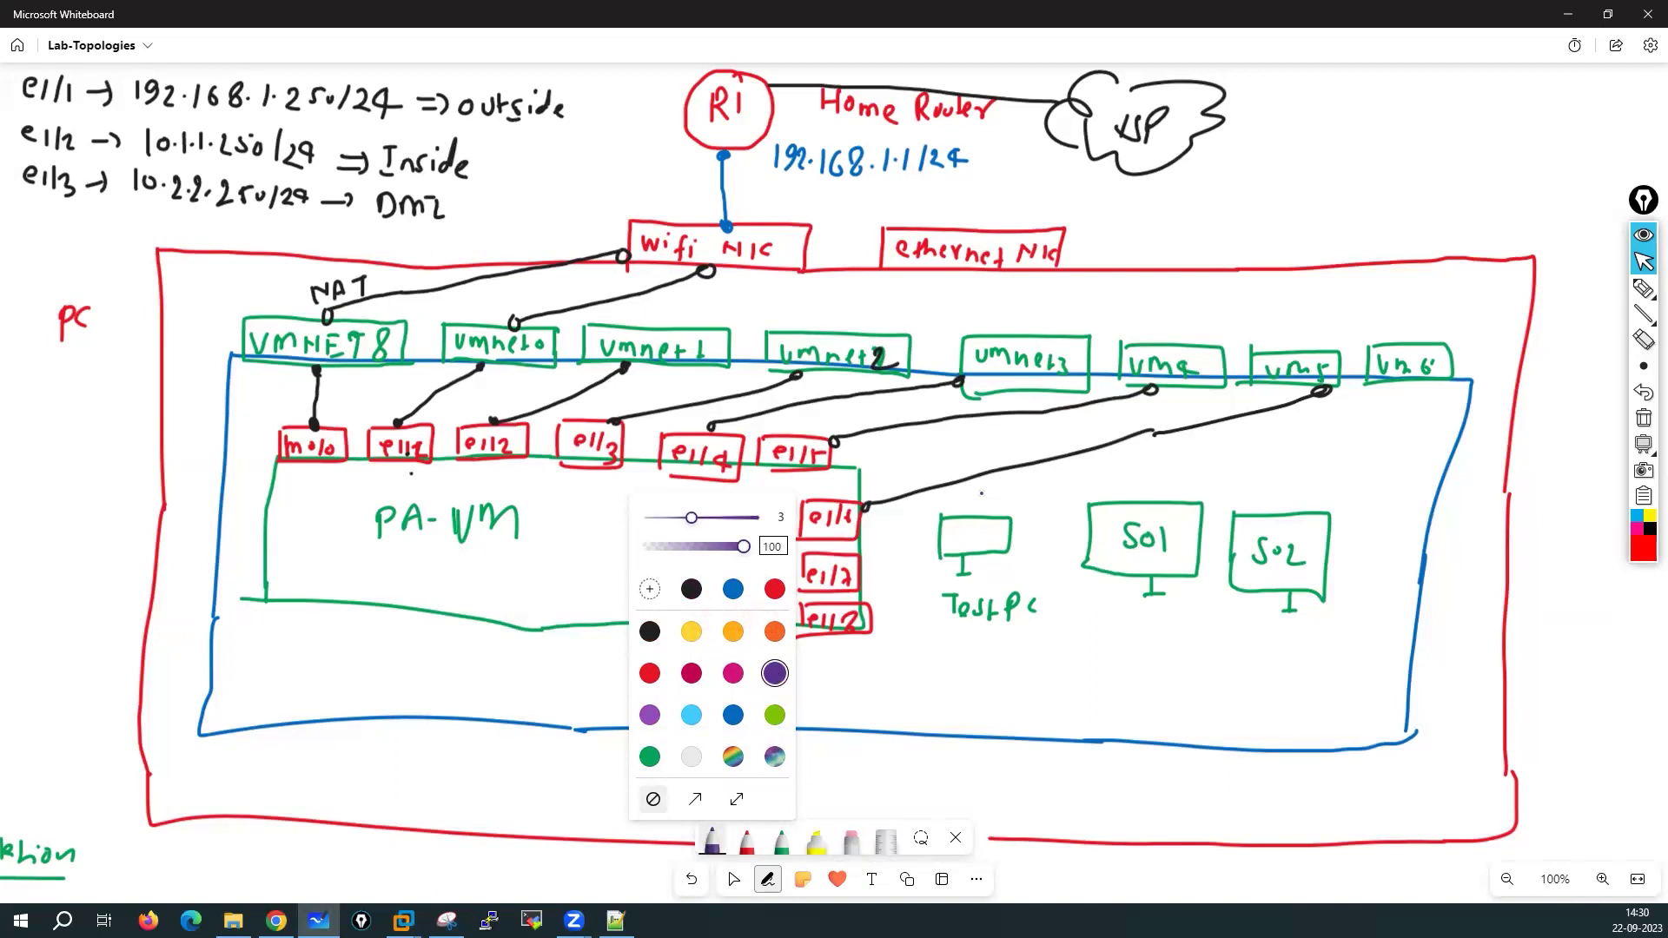
left_click_drag(977, 515, 977, 513)
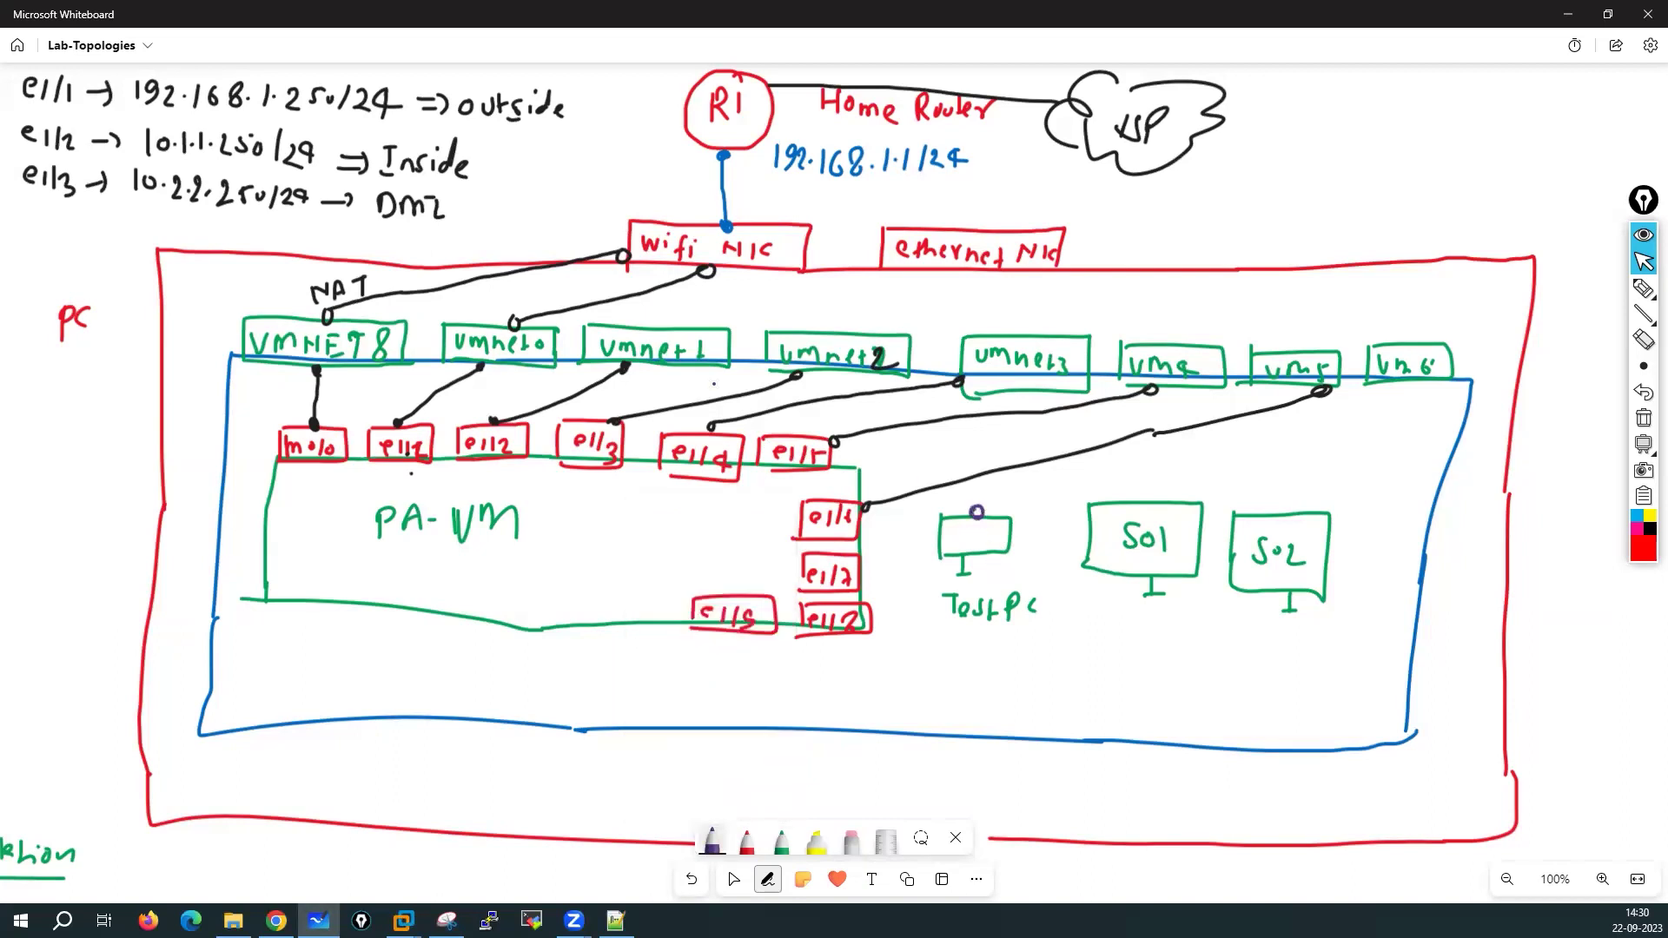
left_click_drag(692, 368, 975, 510)
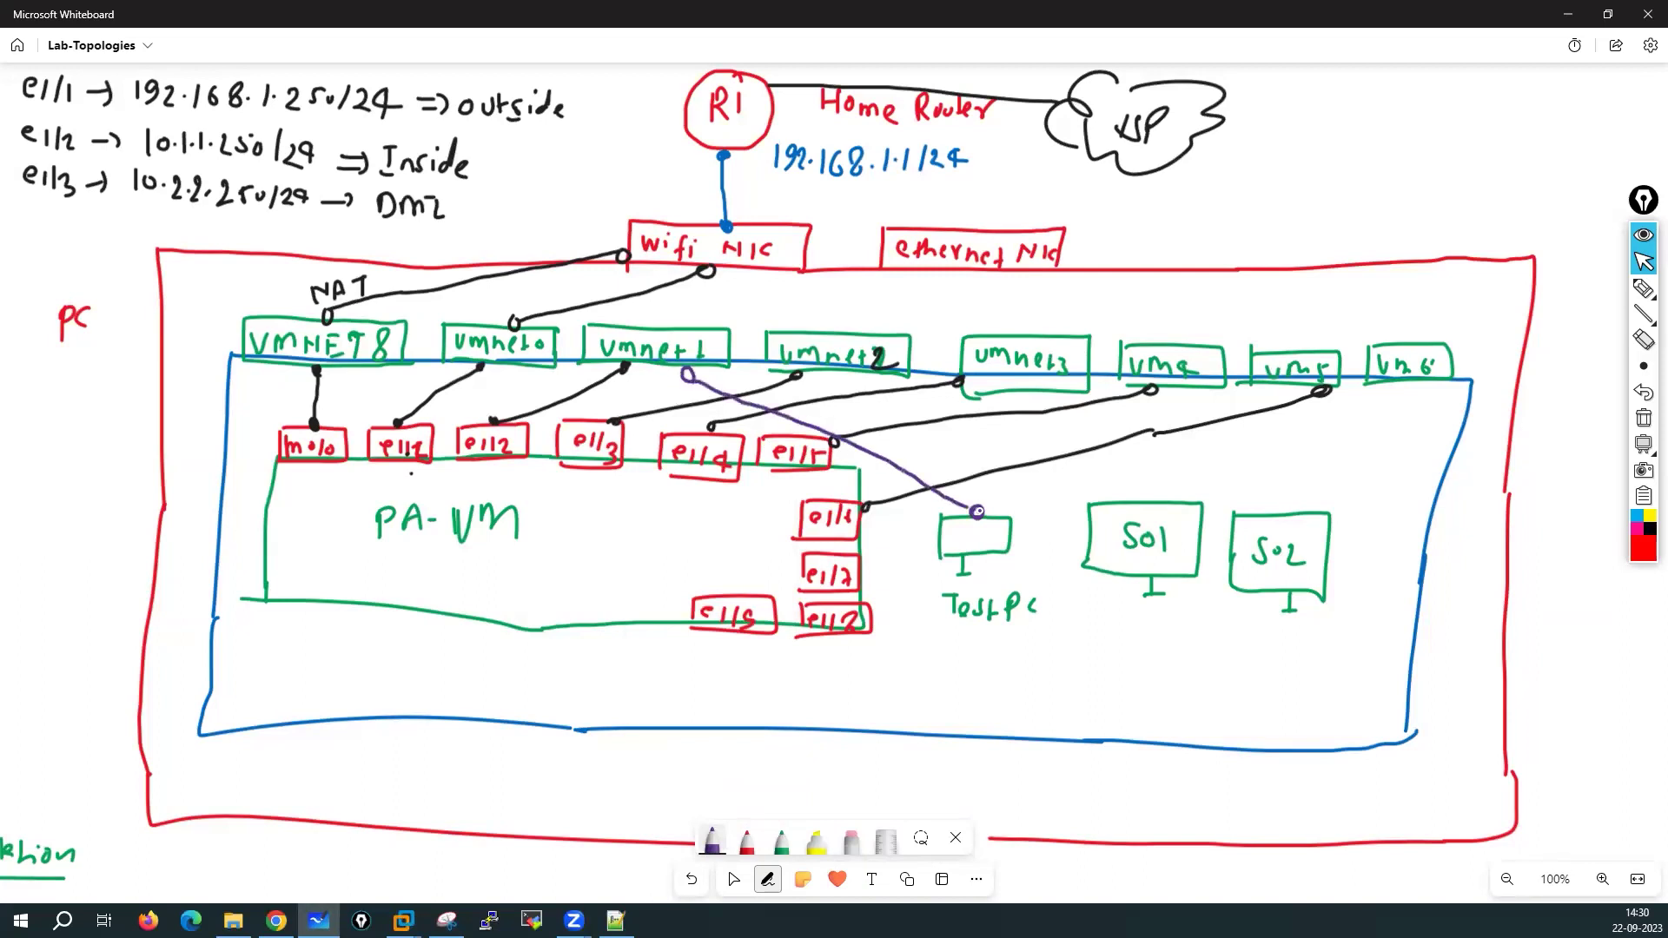
Write the Test PC's address 10.1.1.70/24 below it
mouse_move(960, 632)
left_mouse_down()
mouse_move(961, 656)
mouse_move(978, 637)
mouse_move(1002, 655)
mouse_move(1055, 643)
mouse_move(1071, 667)
mouse_move(1104, 662)
left_mouse_up()
left_click(990, 652)
left_click(1011, 650)
left_click(1030, 651)
mouse_move(1115, 639)
left_mouse_down()
mouse_move(1110, 660)
mouse_move(1130, 651)
left_mouse_up()
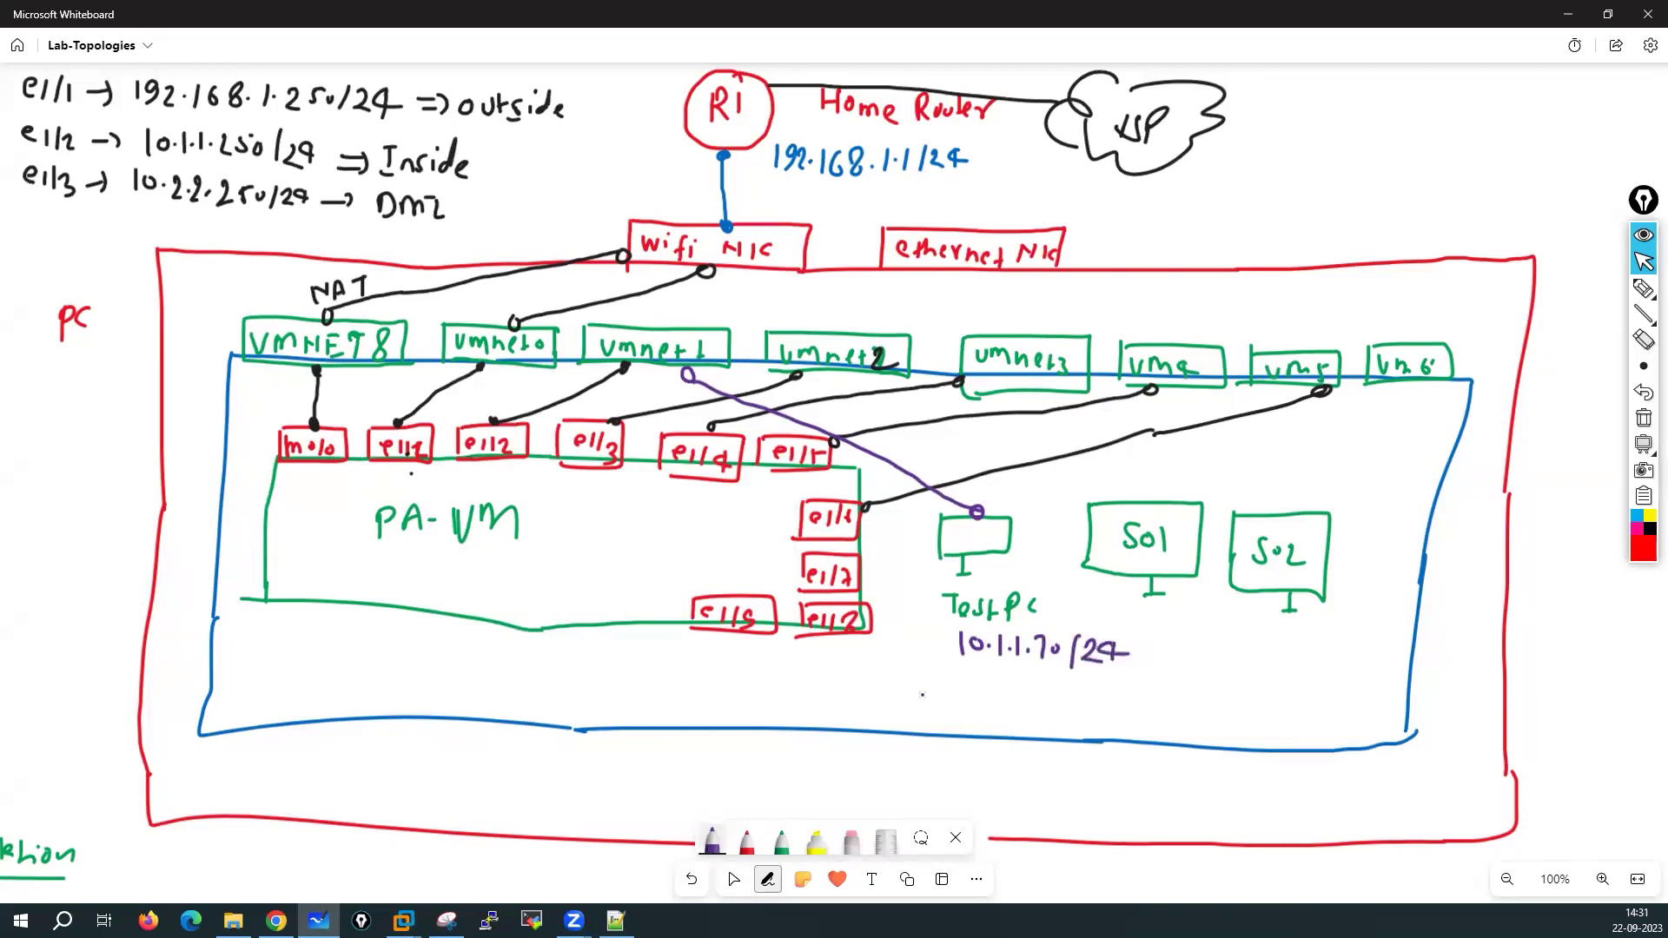
Write the Test PC's gateway as 'DG 10.1.1.250'
left_click_drag(931, 678, 930, 702)
mouse_move(930, 678)
left_mouse_down()
mouse_move(932, 701)
mouse_move(988, 709)
left_mouse_up()
mouse_move(1003, 691)
left_mouse_down()
mouse_move(1071, 716)
mouse_move(1091, 693)
left_mouse_up()
left_click(1016, 704)
left_click(1033, 706)
left_click(1047, 705)
mouse_move(1091, 695)
left_mouse_down()
mouse_move(1085, 713)
mouse_move(1089, 696)
left_mouse_up()
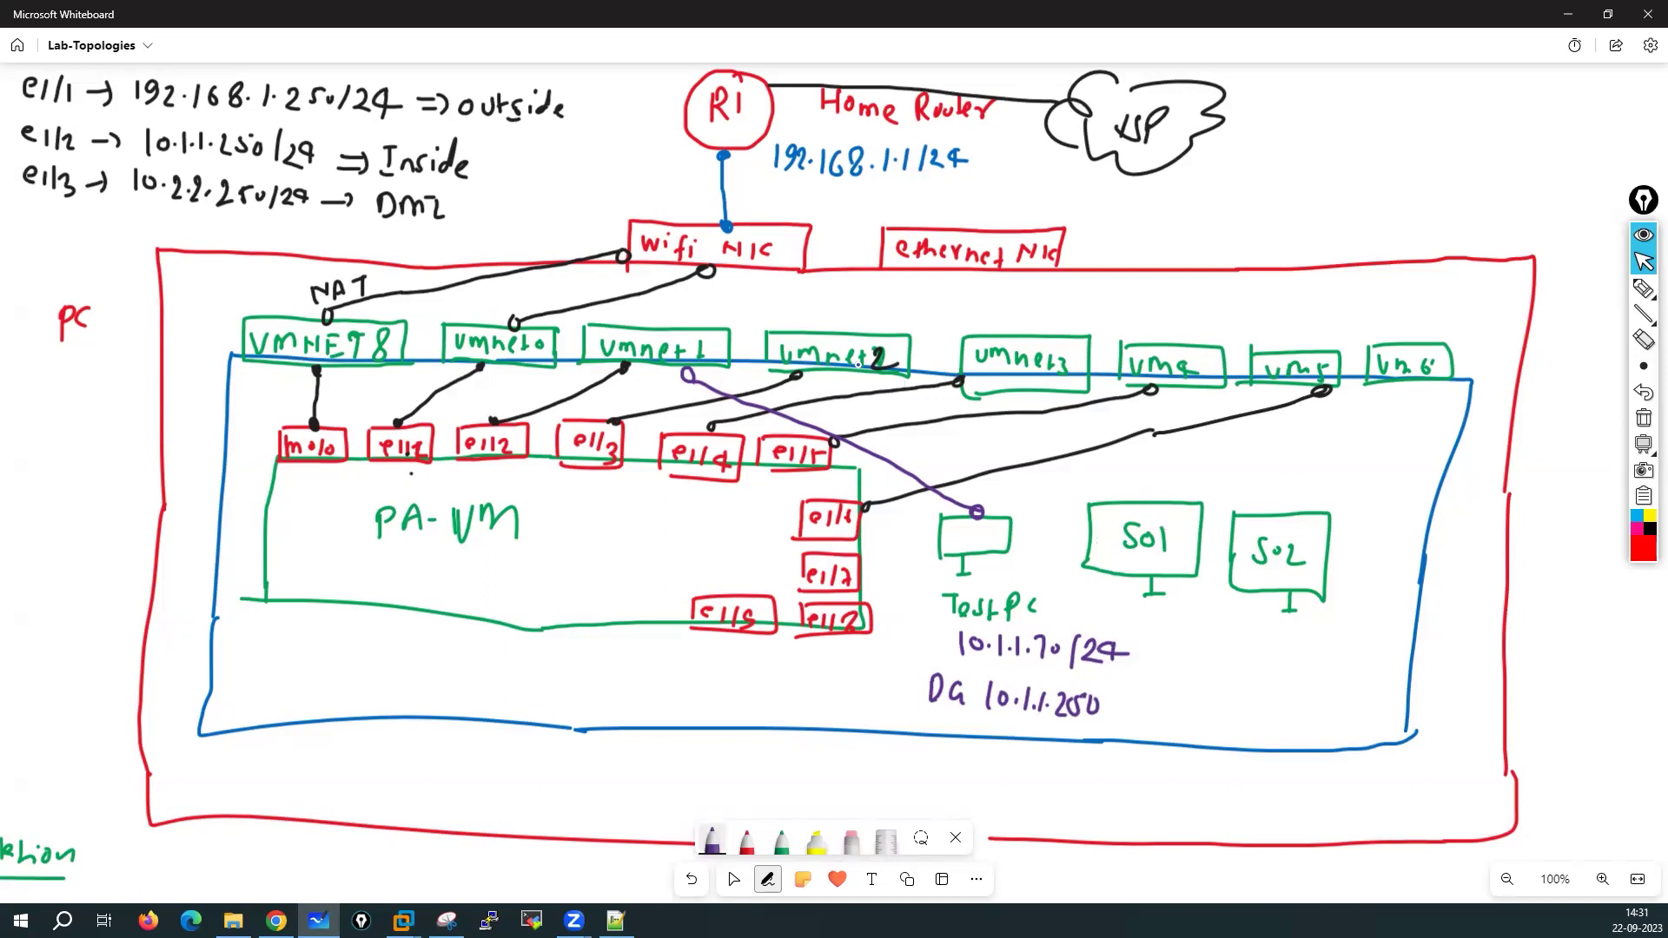
Link umnet2 to S01 and S02, and write S01's address 10.2.2.101/24
left_click_drag(845, 374, 1114, 502)
left_click_drag(883, 376, 1286, 513)
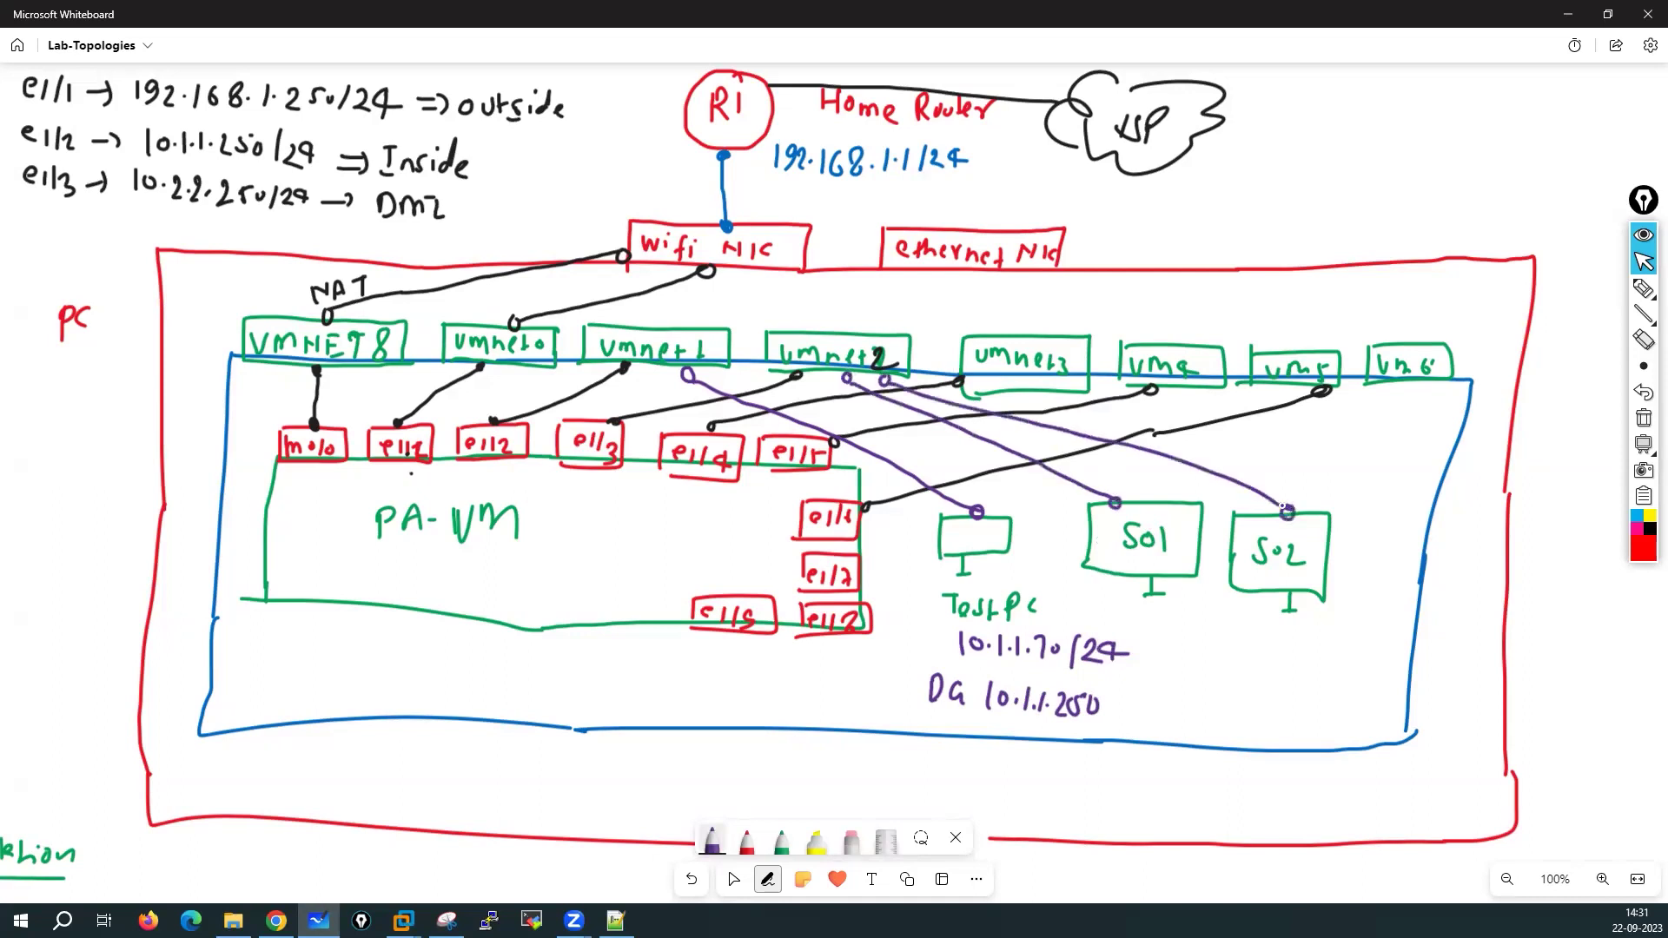
left_click_drag(1096, 603, 1097, 617)
left_click_drag(1109, 607, 1164, 629)
left_click_drag(1174, 616, 1196, 630)
mouse_move(1208, 612)
left_mouse_down()
mouse_move(1201, 632)
mouse_move(1219, 630)
left_mouse_up()
left_click_drag(1221, 613, 1260, 637)
Write S02's address 10.2.2.102 and the servers' gateway 'DG 10.2.2.250'
left_click_drag(1277, 621, 1276, 622)
left_click(1286, 631)
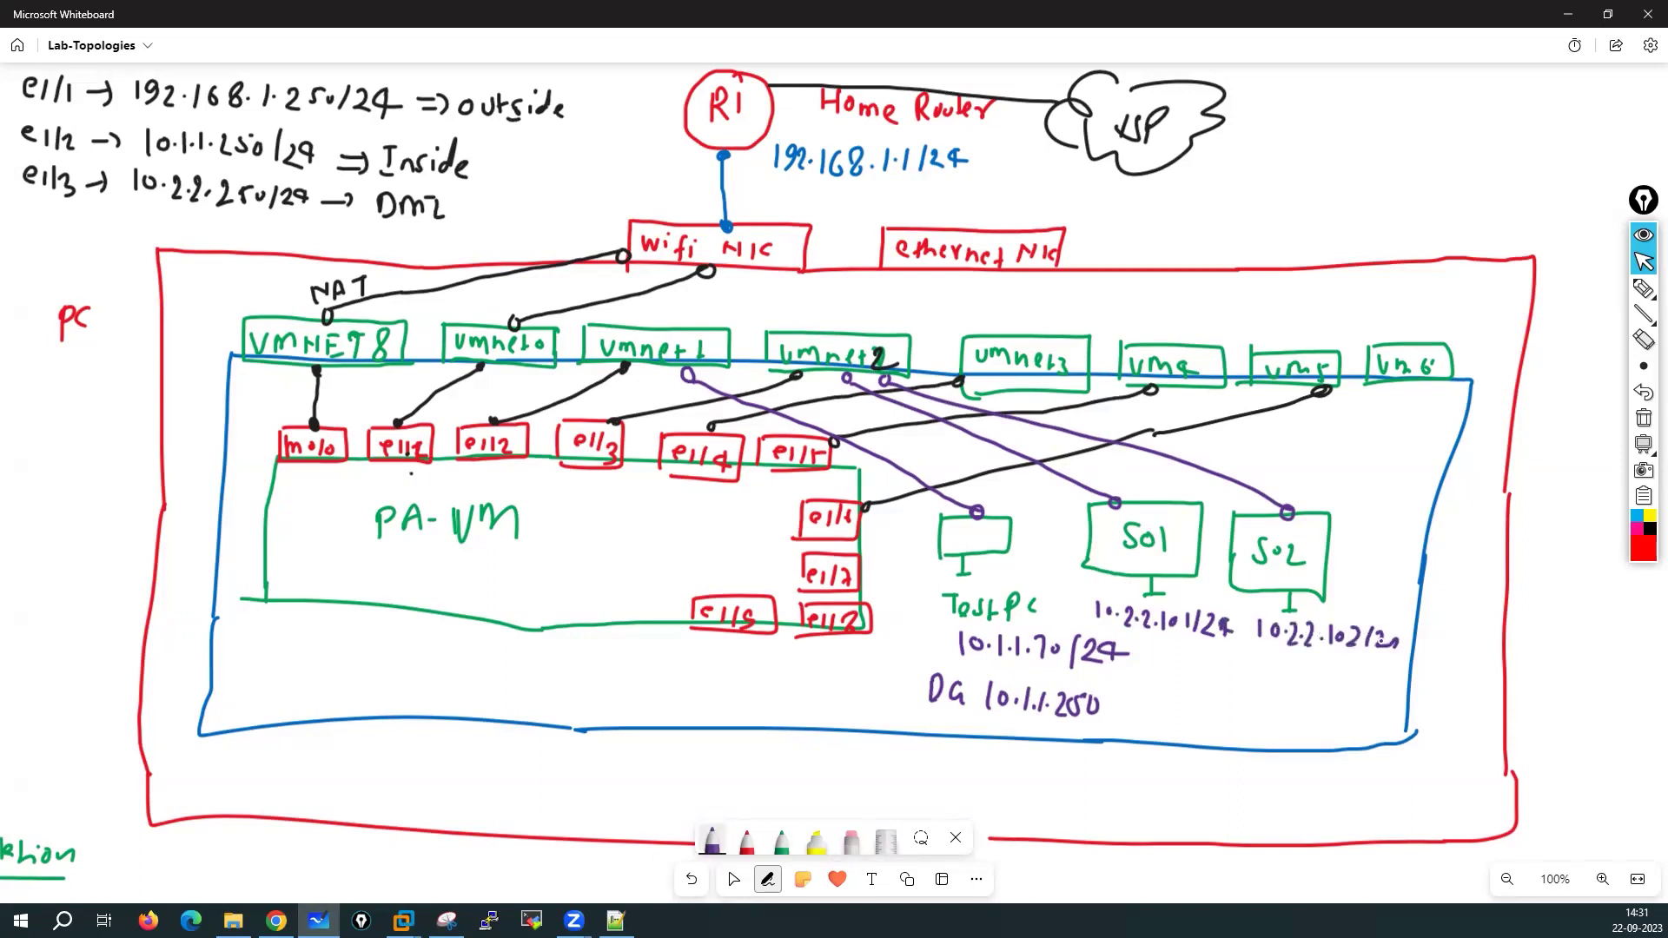
left_click_drag(1204, 655, 1203, 676)
left_click_drag(1205, 655, 1205, 677)
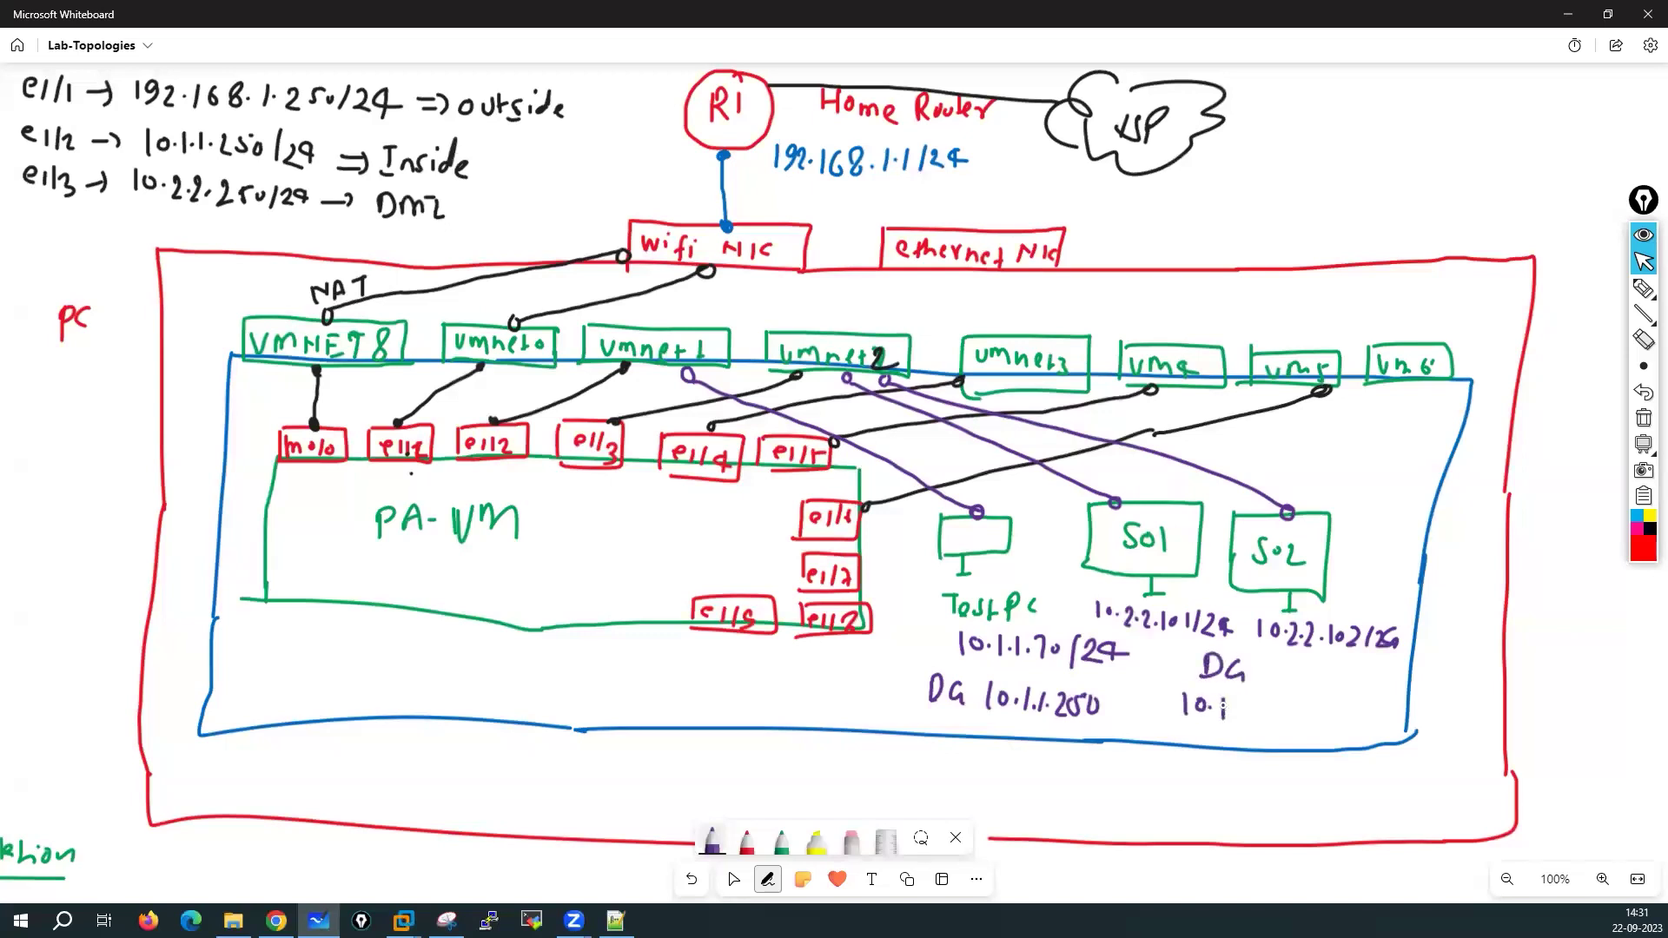
left_click_drag(1296, 698, 1295, 720)
left_click_drag(1313, 700, 1312, 702)
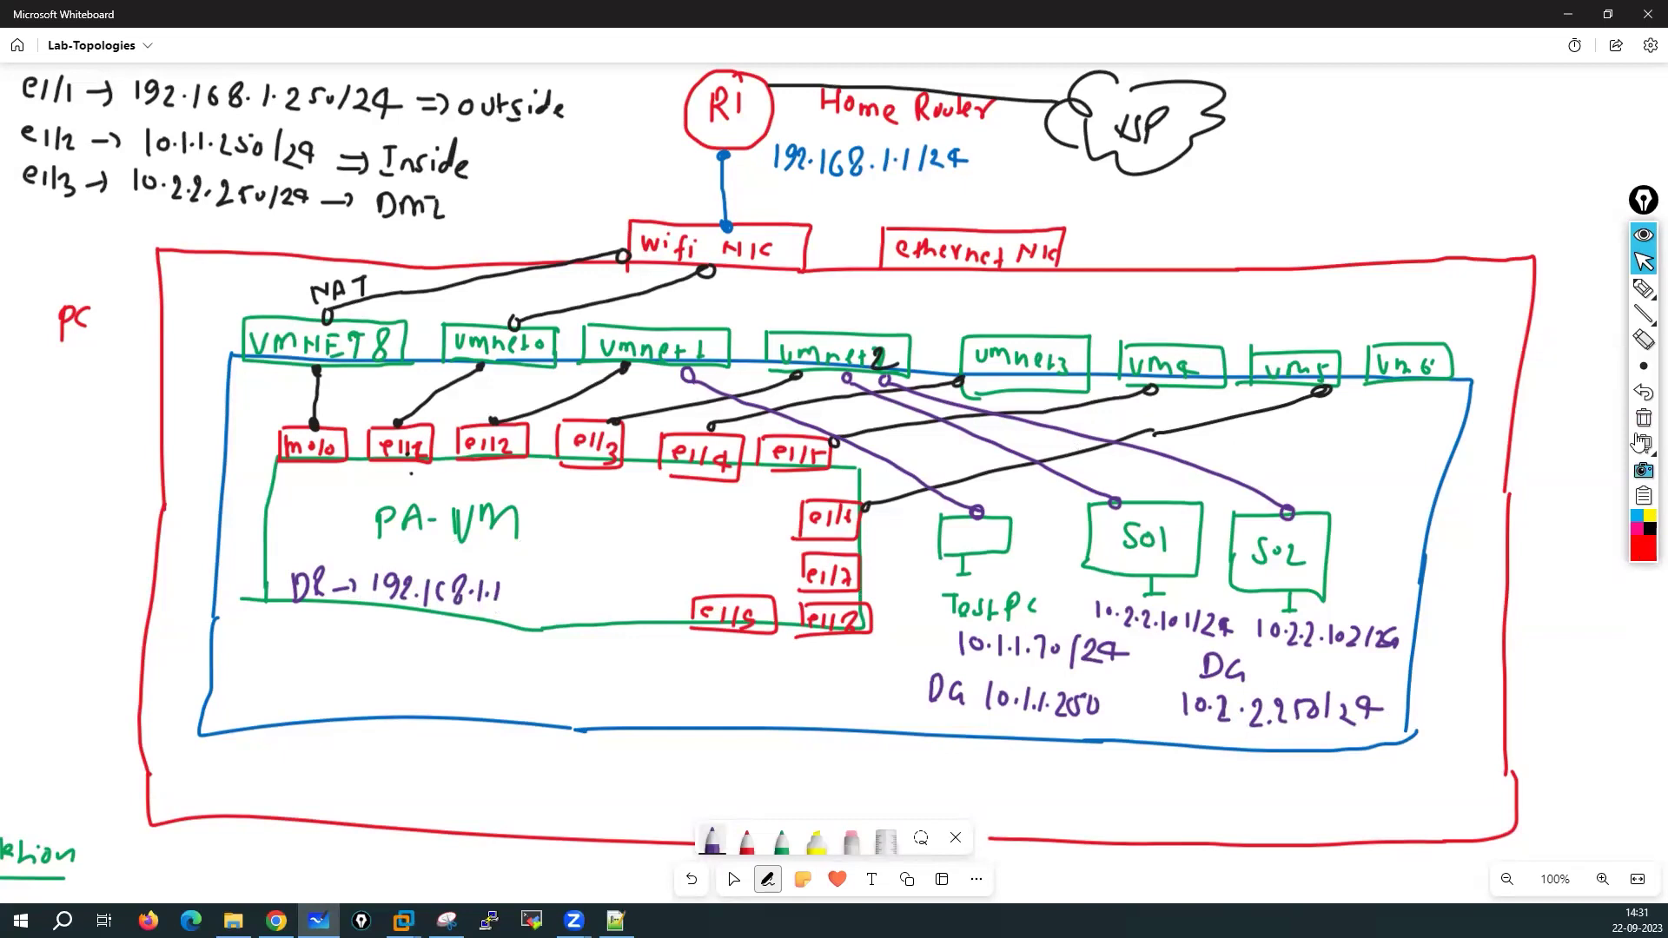
Change the pen's stroke thickness settings
left_click(1642, 366)
left_click(1551, 372)
left_click(1642, 289)
left_click(1563, 293)
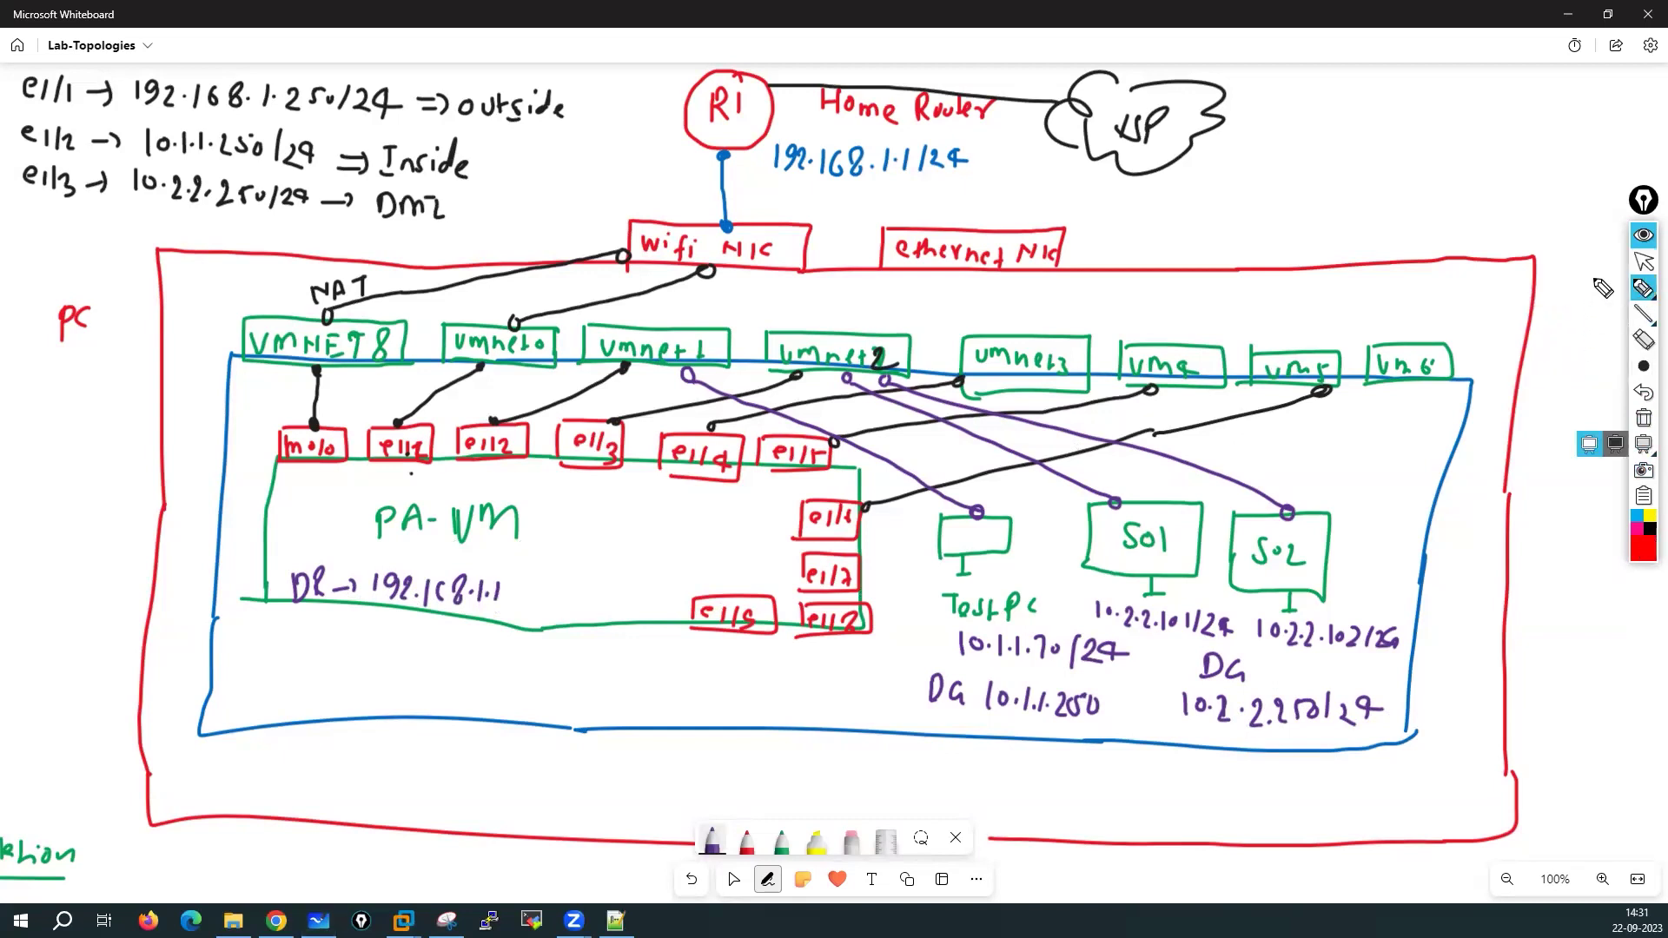
left_click_drag(993, 563, 1055, 565)
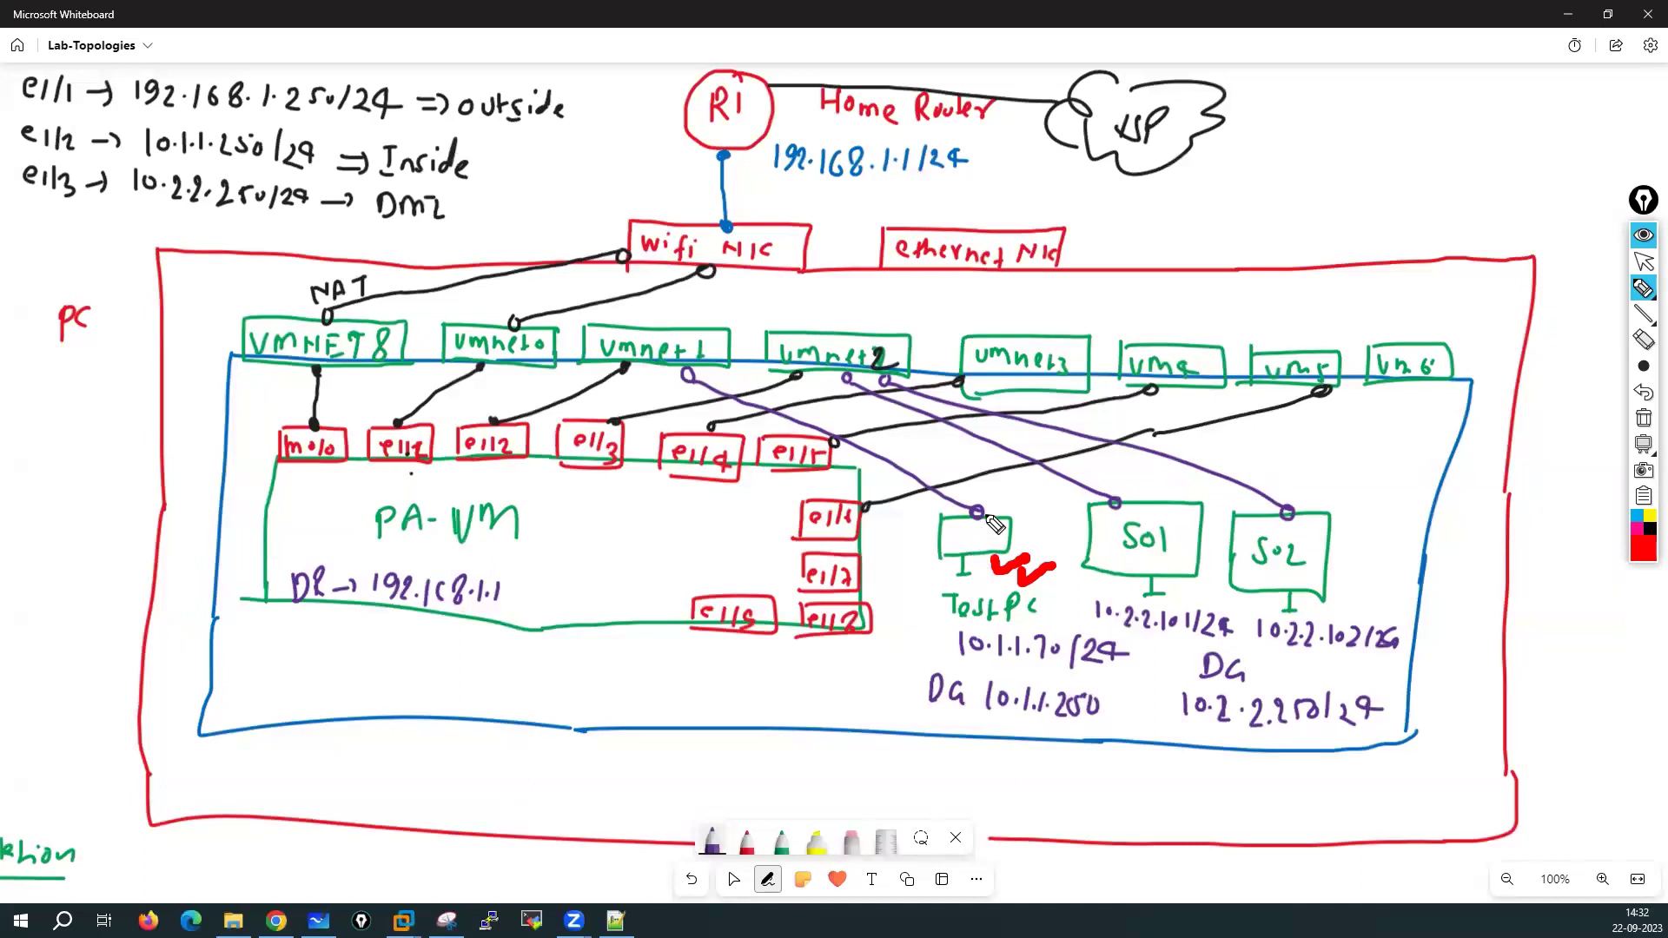
left_click(979, 718)
left_click_drag(1001, 721, 1107, 728)
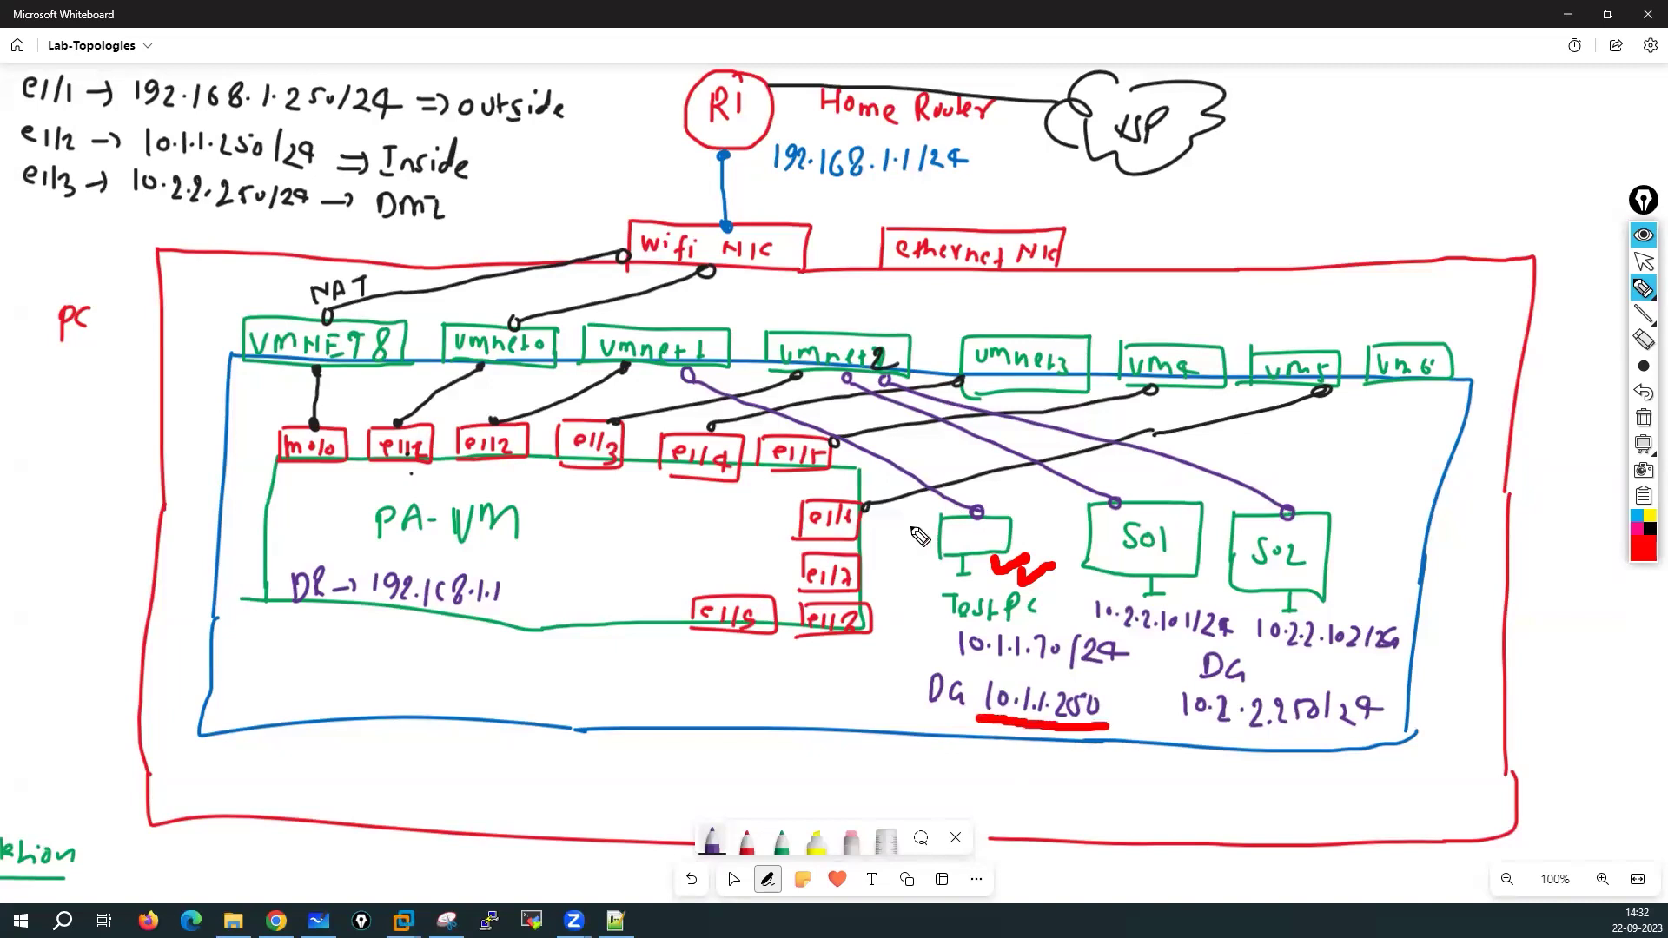
left_click(998, 517)
mouse_move(998, 518)
left_mouse_down()
mouse_move(777, 386)
mouse_move(647, 350)
mouse_move(570, 369)
mouse_move(514, 432)
left_mouse_up()
left_click_drag(500, 415, 532, 424)
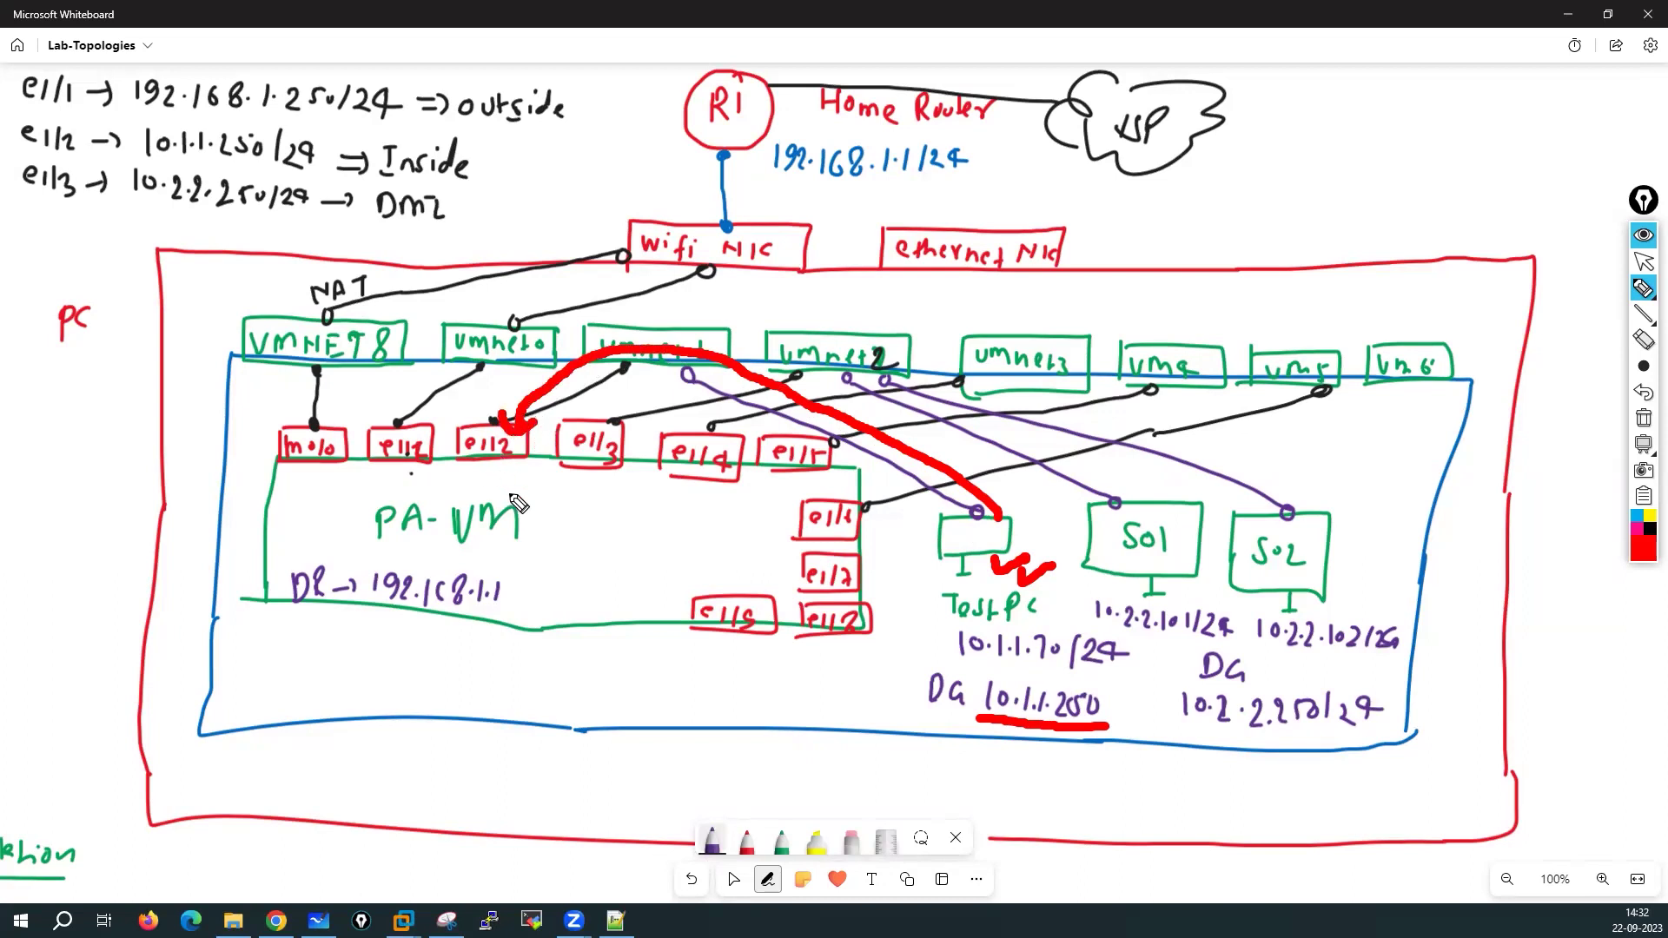
left_click_drag(139, 154, 262, 165)
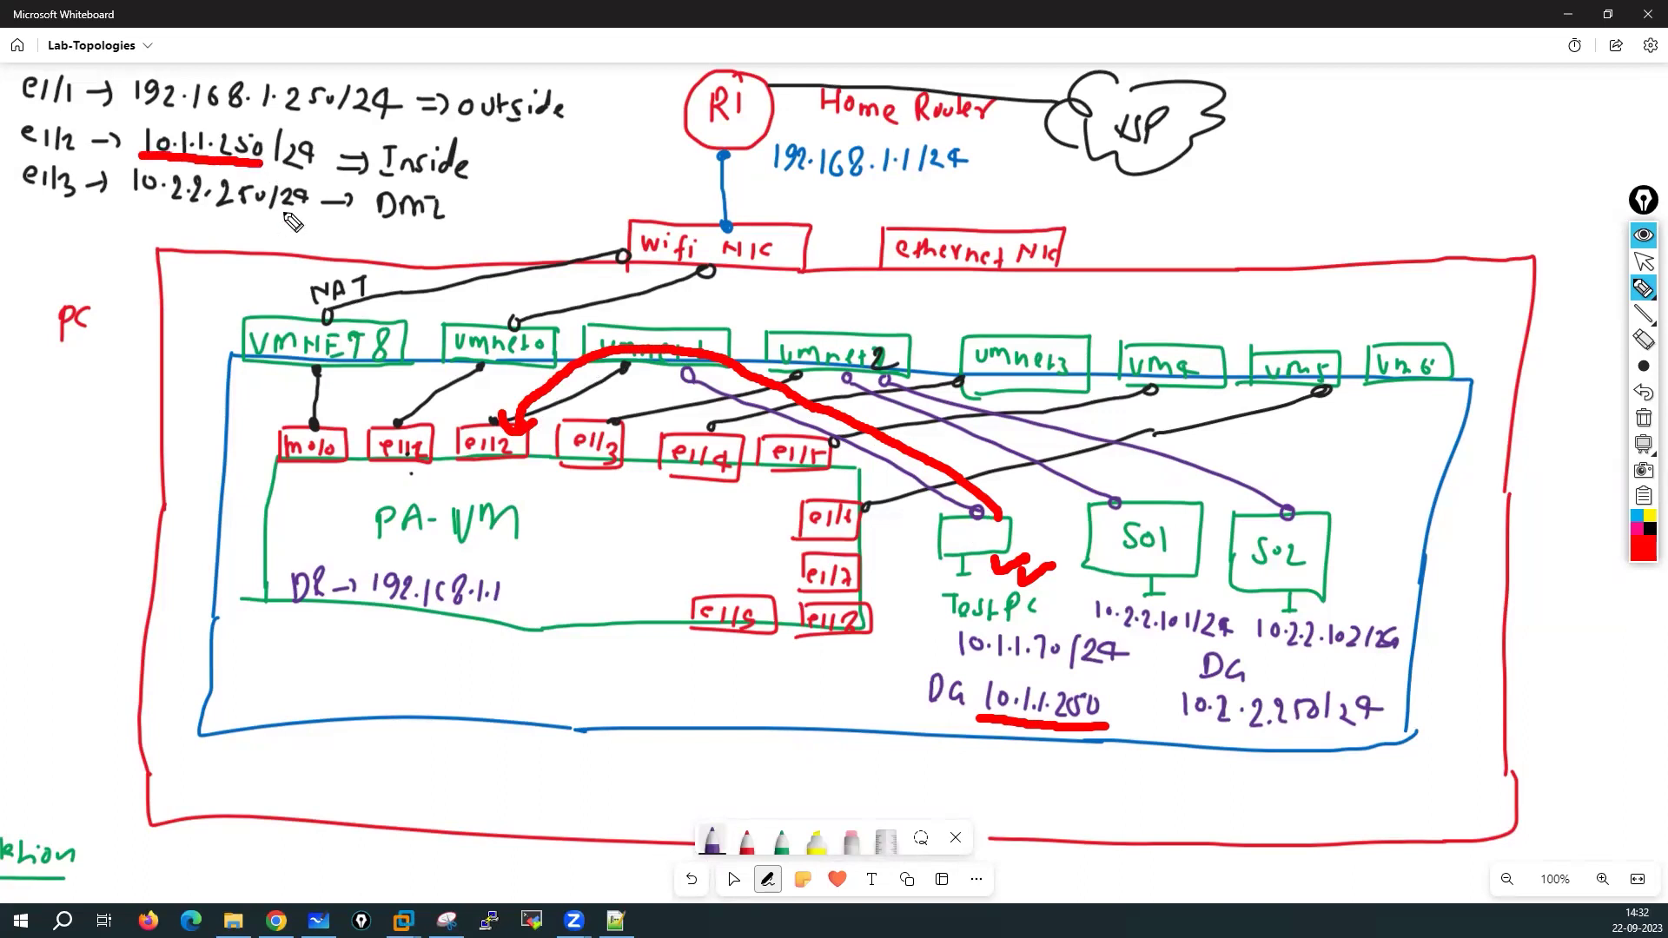
left_click_drag(537, 502, 605, 503)
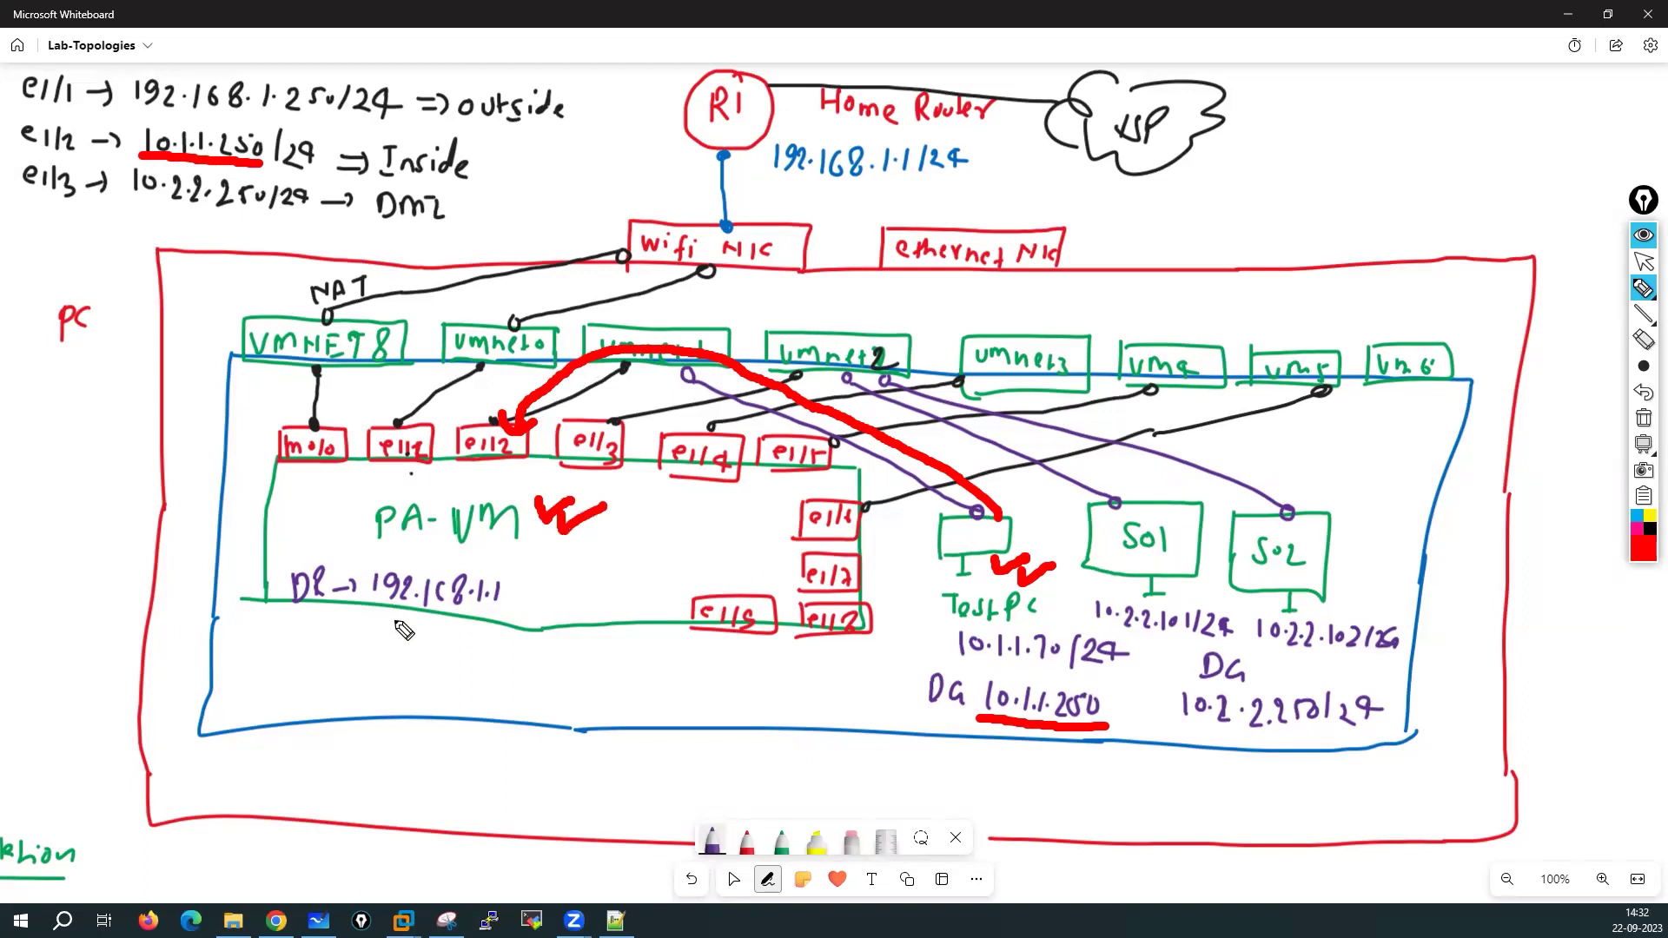
mouse_move(362, 547)
left_mouse_down()
mouse_move(274, 612)
mouse_move(542, 630)
mouse_move(464, 564)
left_mouse_up()
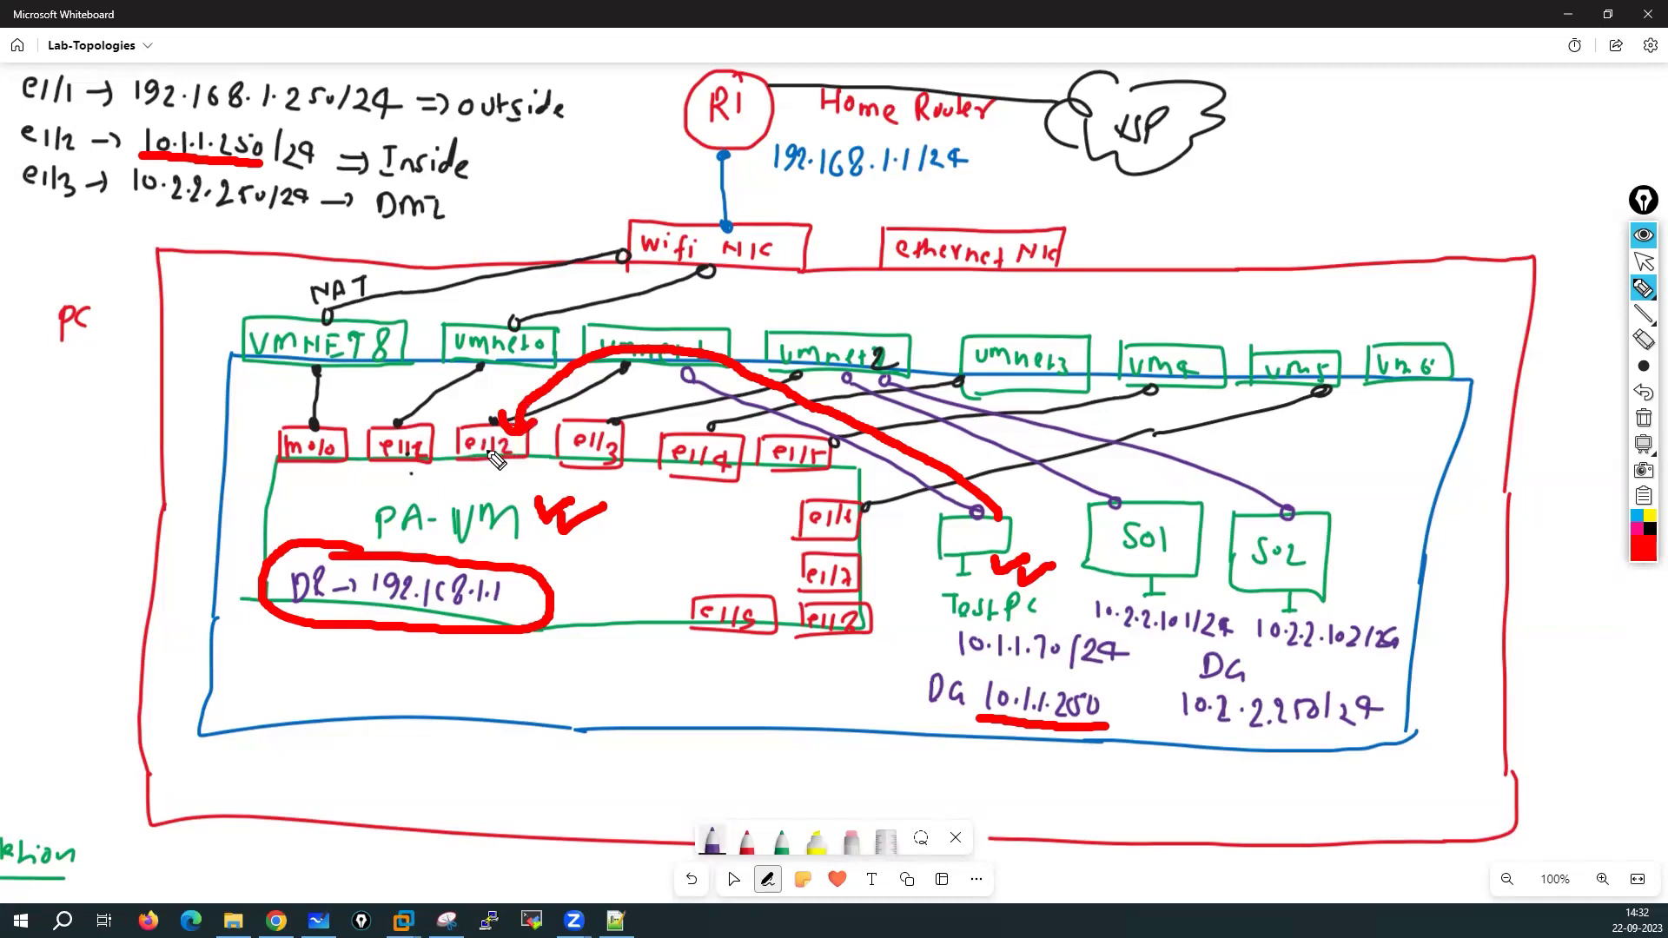
mouse_move(488, 460)
left_mouse_down()
mouse_move(476, 534)
mouse_move(415, 532)
mouse_move(401, 469)
mouse_move(382, 482)
mouse_move(406, 462)
mouse_move(401, 382)
mouse_move(469, 358)
mouse_move(451, 352)
mouse_move(478, 376)
mouse_move(521, 303)
mouse_move(661, 286)
mouse_move(697, 261)
mouse_move(721, 148)
mouse_move(736, 161)
mouse_move(894, 128)
mouse_move(1313, 142)
mouse_move(1273, 174)
left_mouse_up()
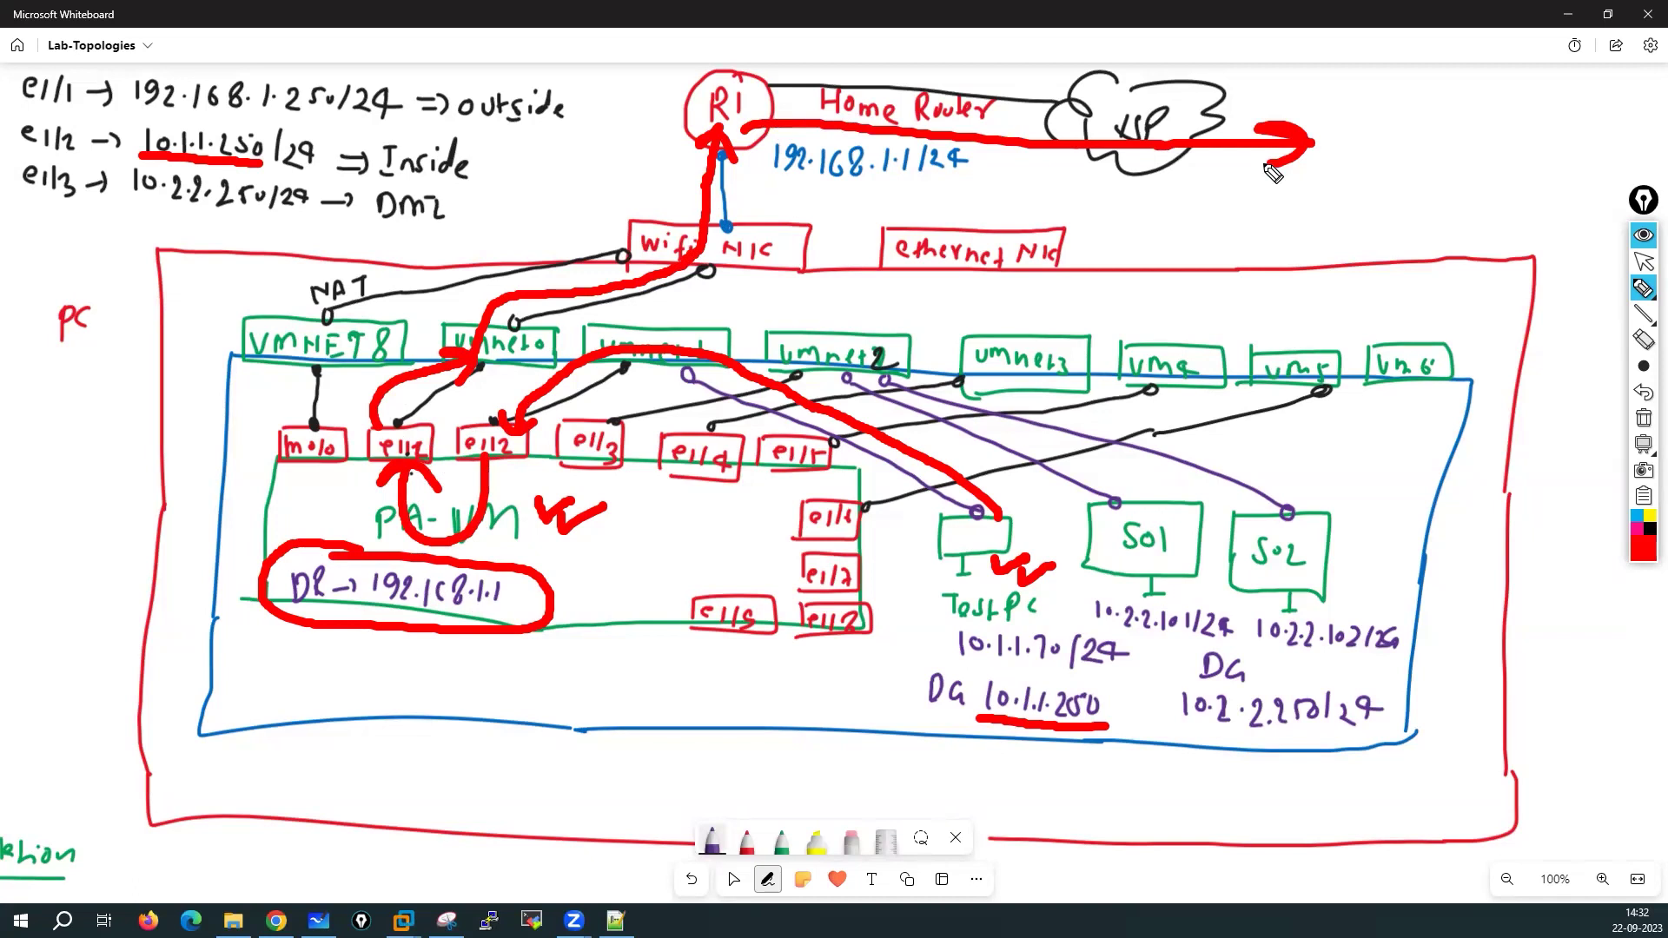
left_click(1644, 420)
left_click(1647, 551)
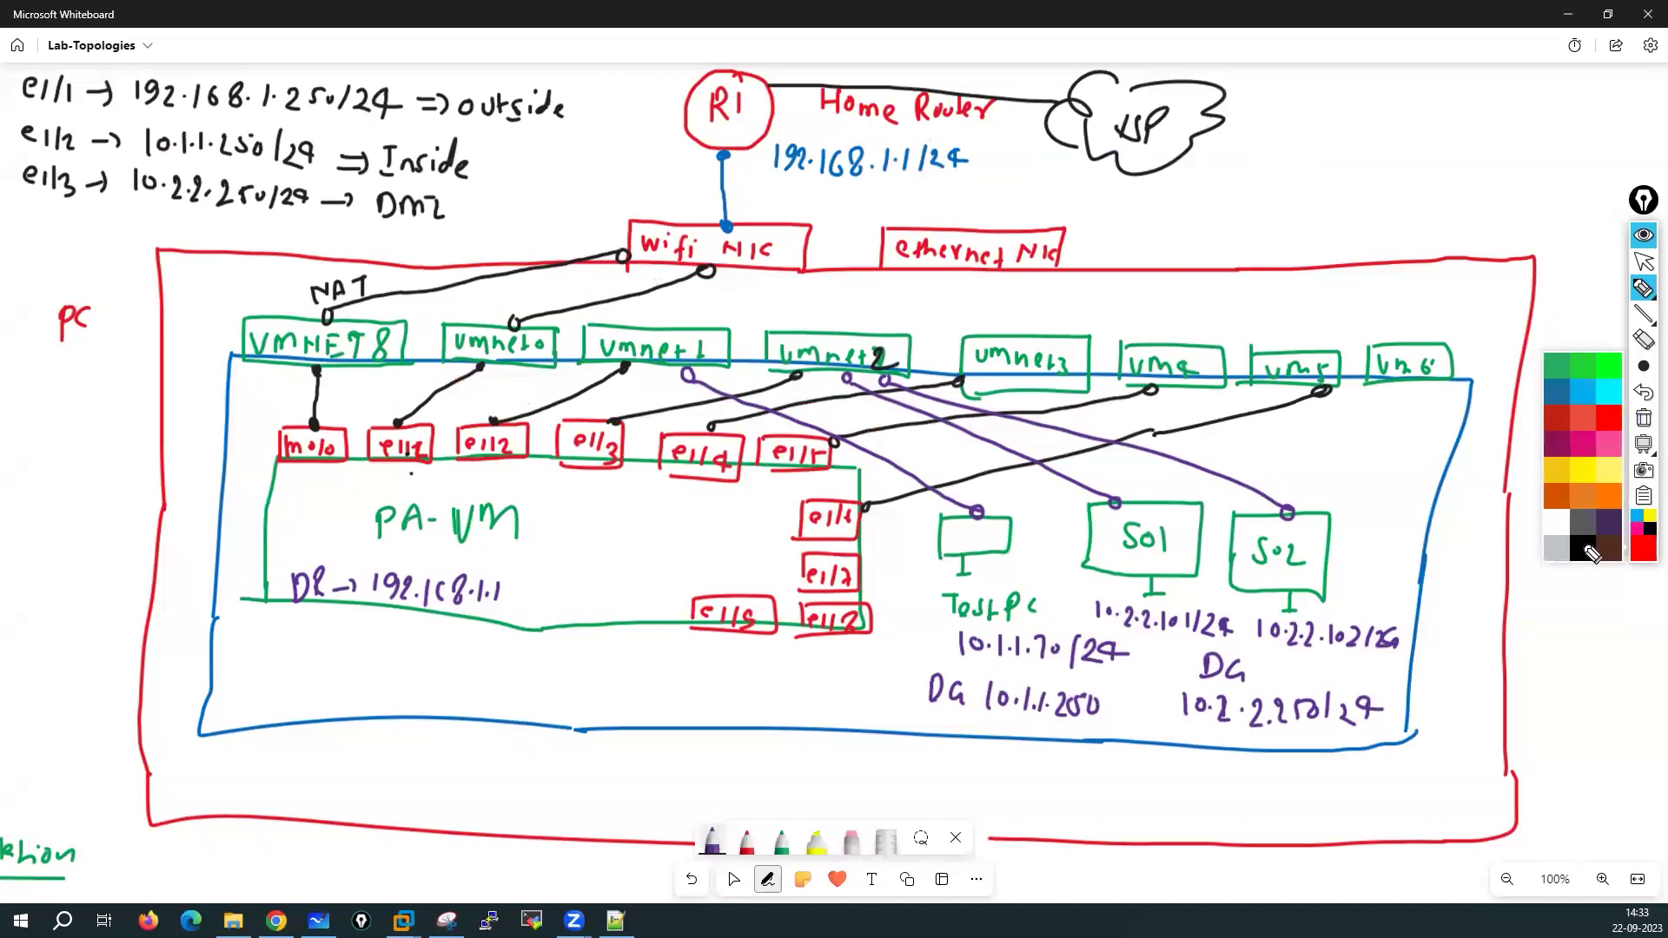
Switch to black, tick server S01 and circle the gateway 10.2.2.250/24
left_click(1592, 555)
left_click_drag(1174, 576, 1214, 584)
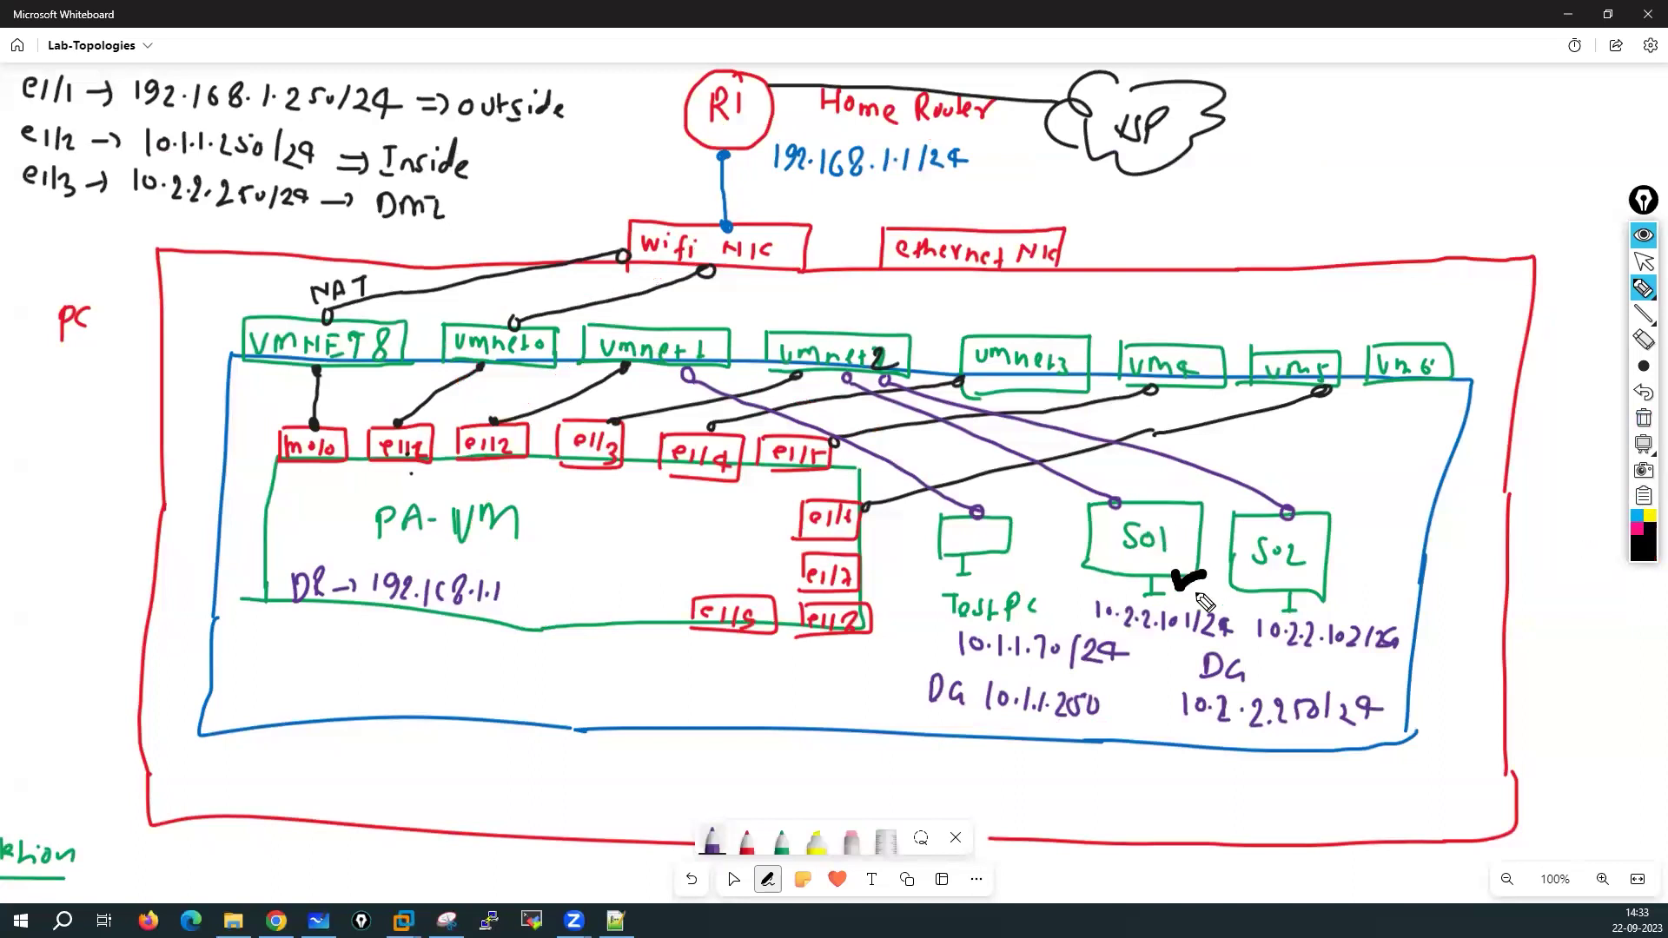
mouse_move(1229, 675)
left_mouse_down()
mouse_move(1294, 779)
mouse_move(1266, 679)
left_mouse_up()
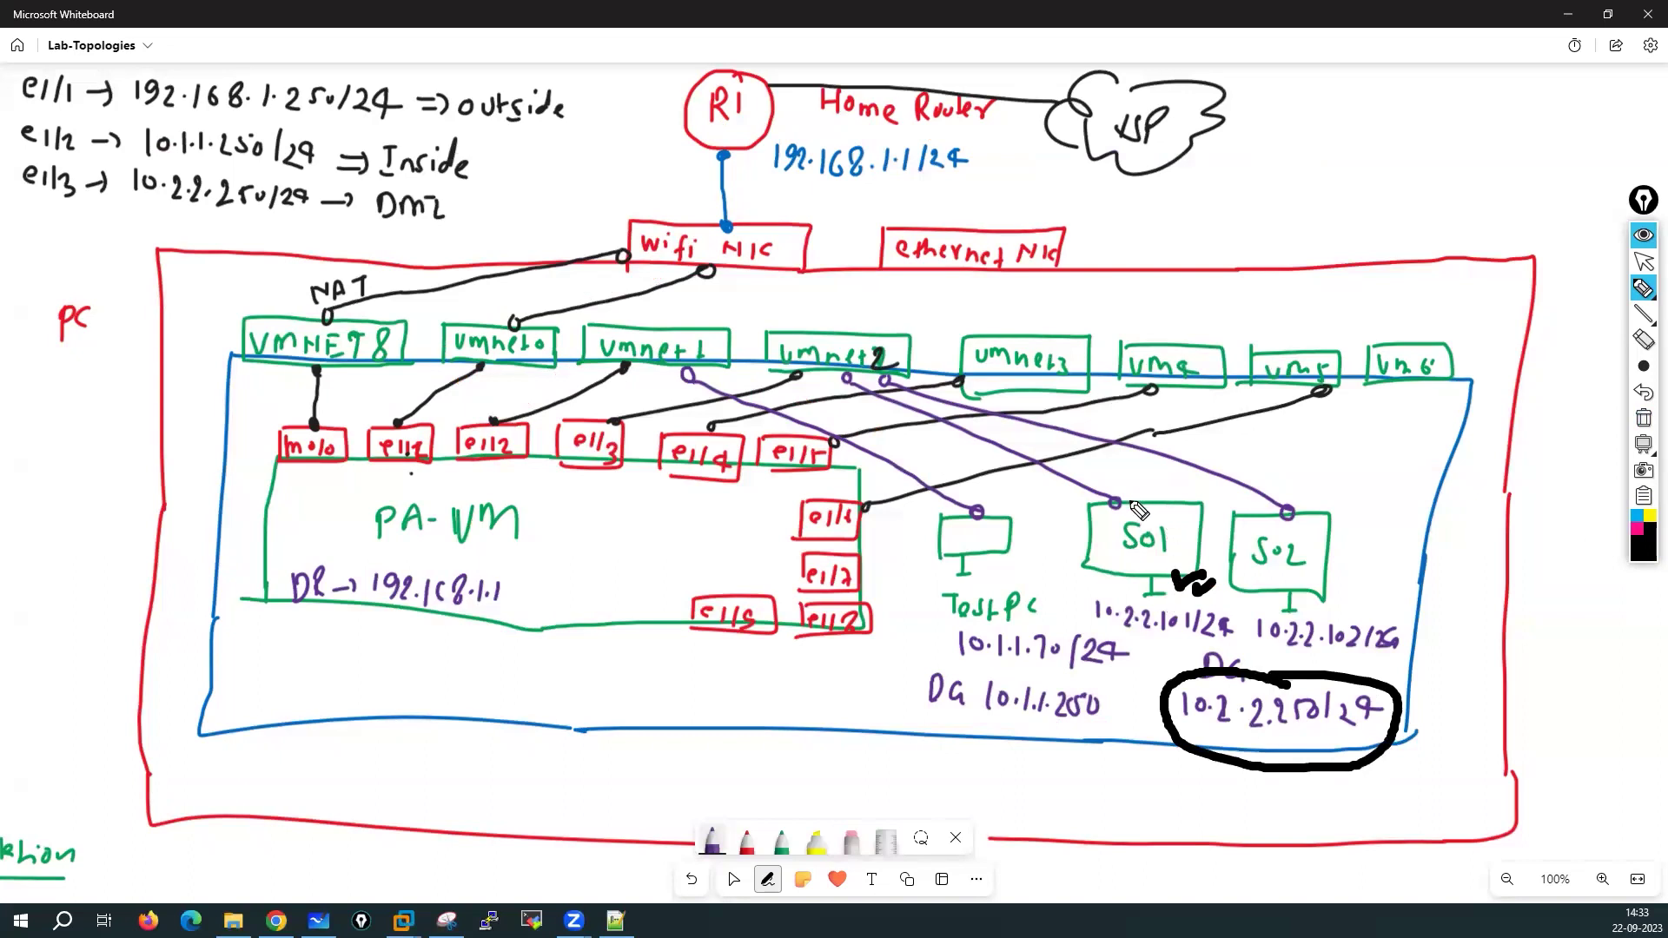
Trace S01's path via umnet2, e1/3 and e1/1 to the ISP, then clear all ink
mouse_move(1131, 509)
left_mouse_down()
mouse_move(1042, 432)
mouse_move(836, 349)
mouse_move(632, 424)
mouse_move(632, 391)
mouse_move(689, 421)
left_mouse_up()
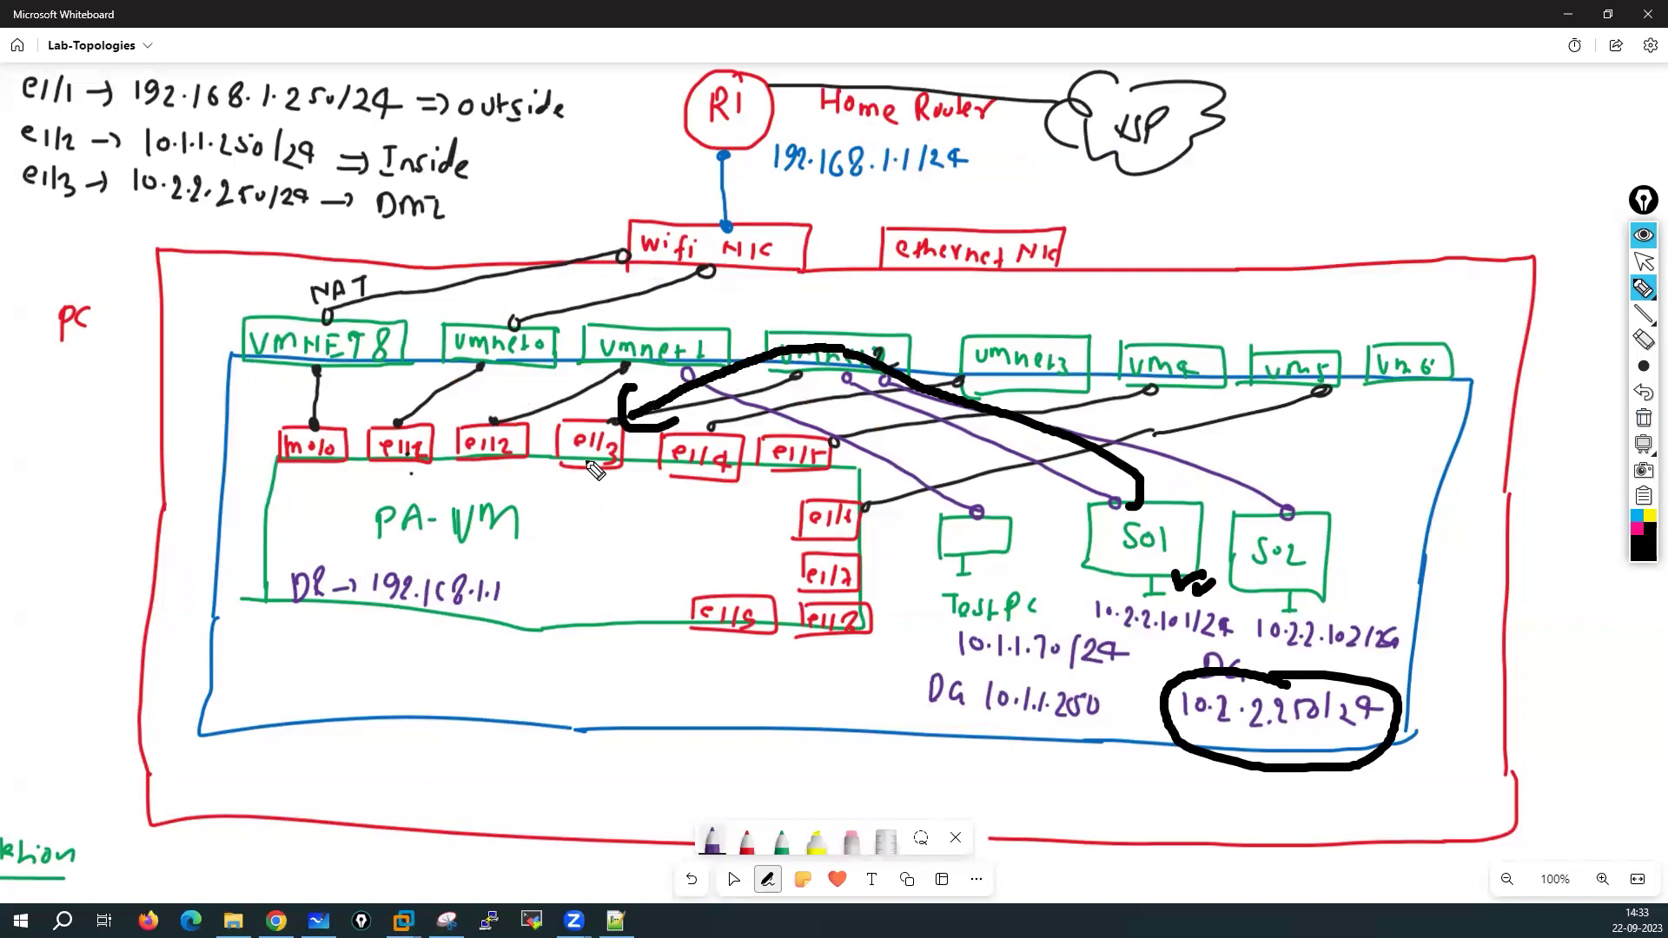
mouse_move(593, 463)
left_mouse_down()
mouse_move(598, 514)
mouse_move(571, 582)
mouse_move(462, 558)
mouse_move(406, 486)
mouse_move(395, 502)
mouse_move(423, 480)
left_mouse_up()
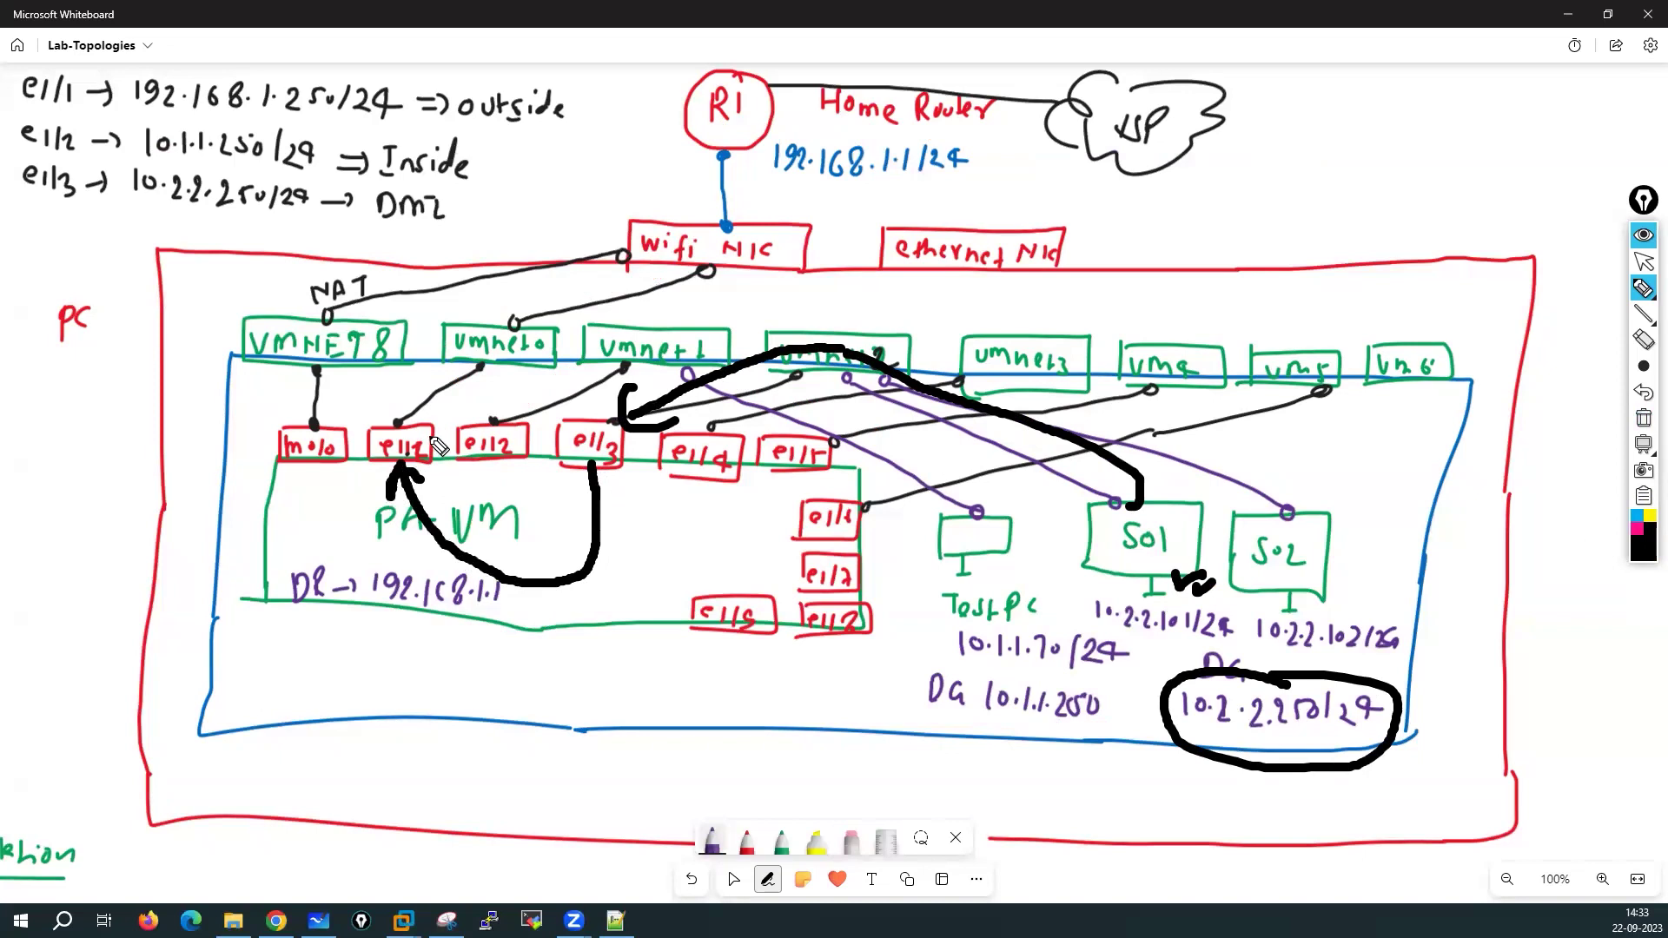
mouse_move(415, 424)
left_mouse_down()
mouse_move(747, 182)
mouse_move(1131, 173)
mouse_move(1127, 196)
left_mouse_up()
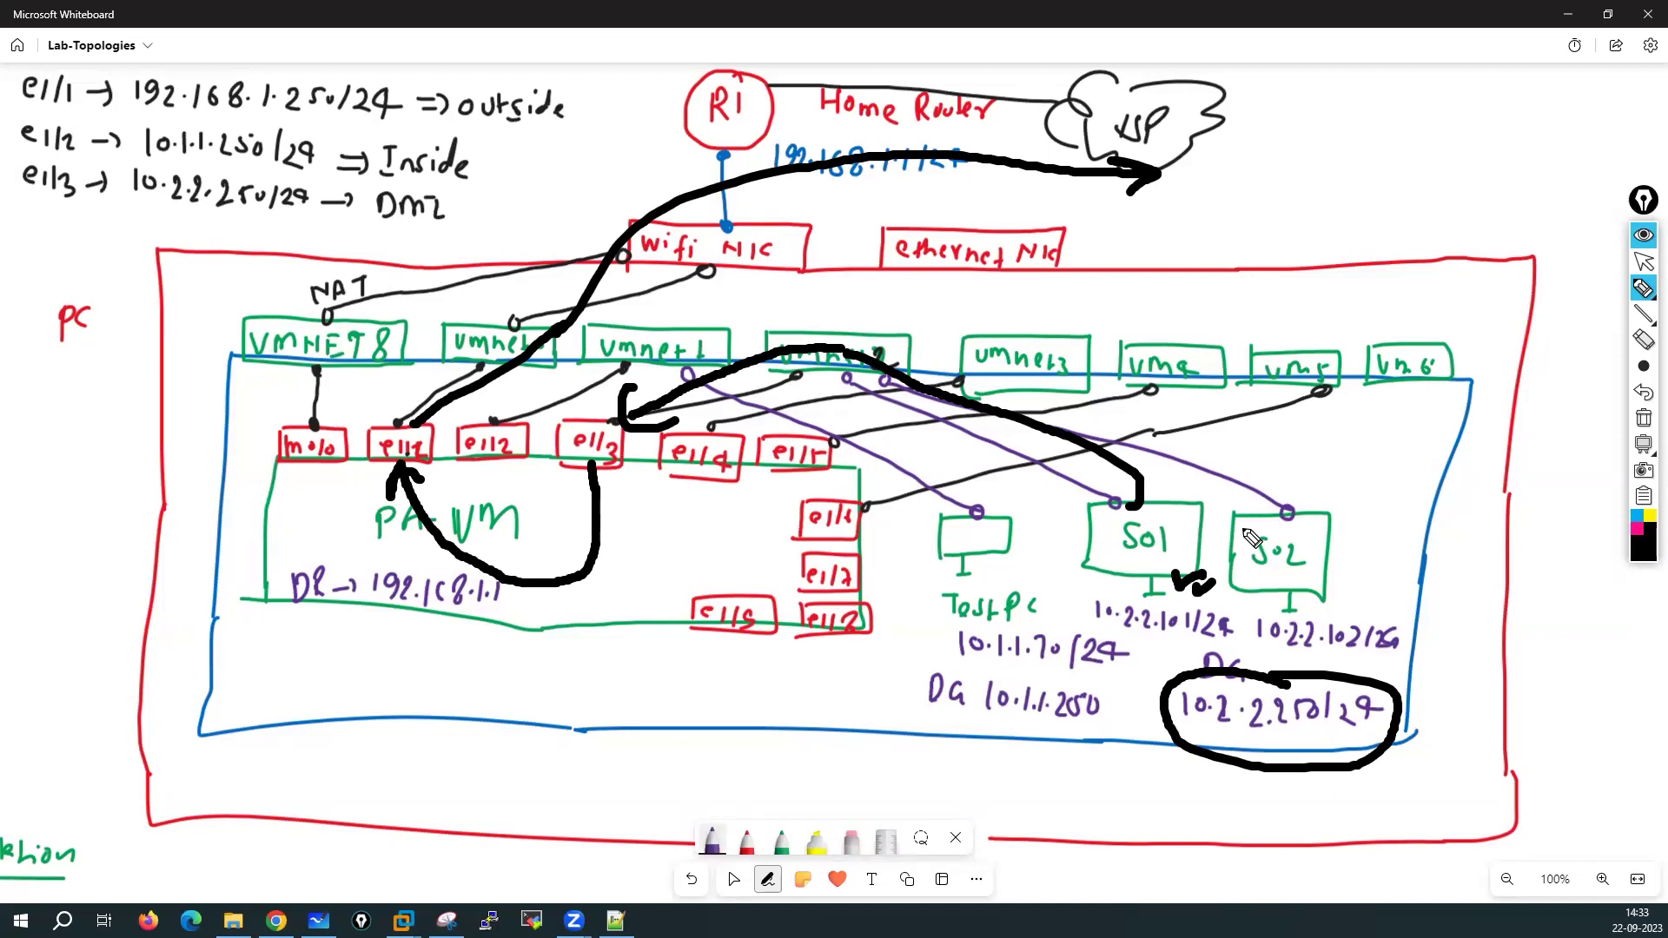
left_click(1642, 418)
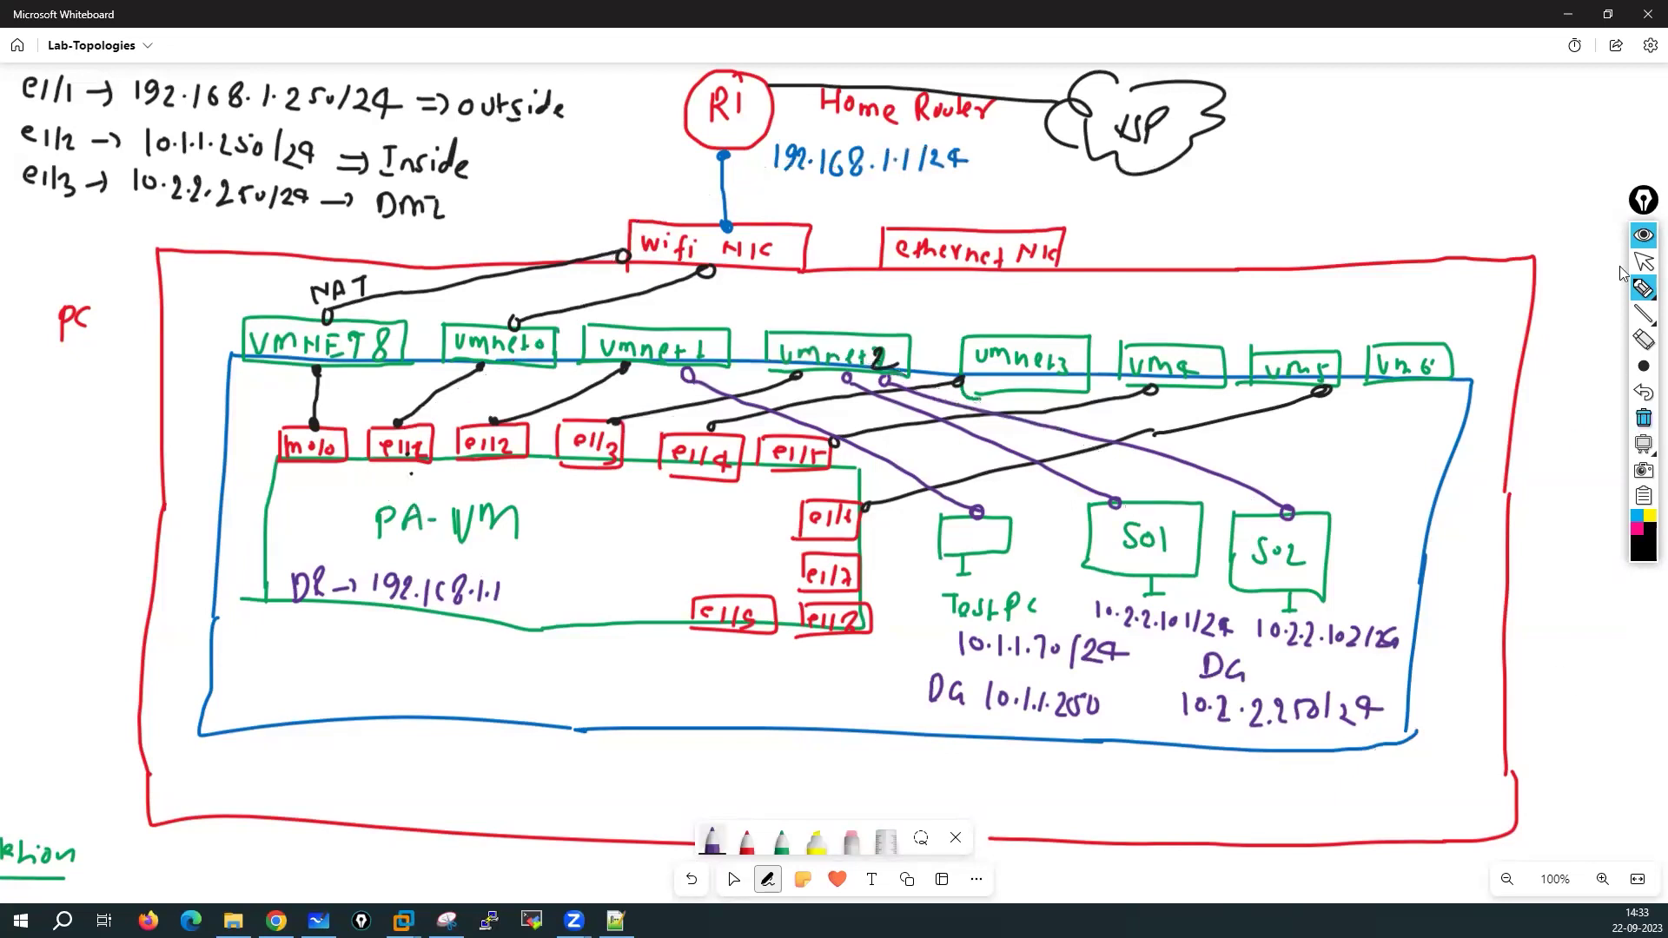
Return to the select tool and shift the topology drawing slightly in view
left_click(1640, 262)
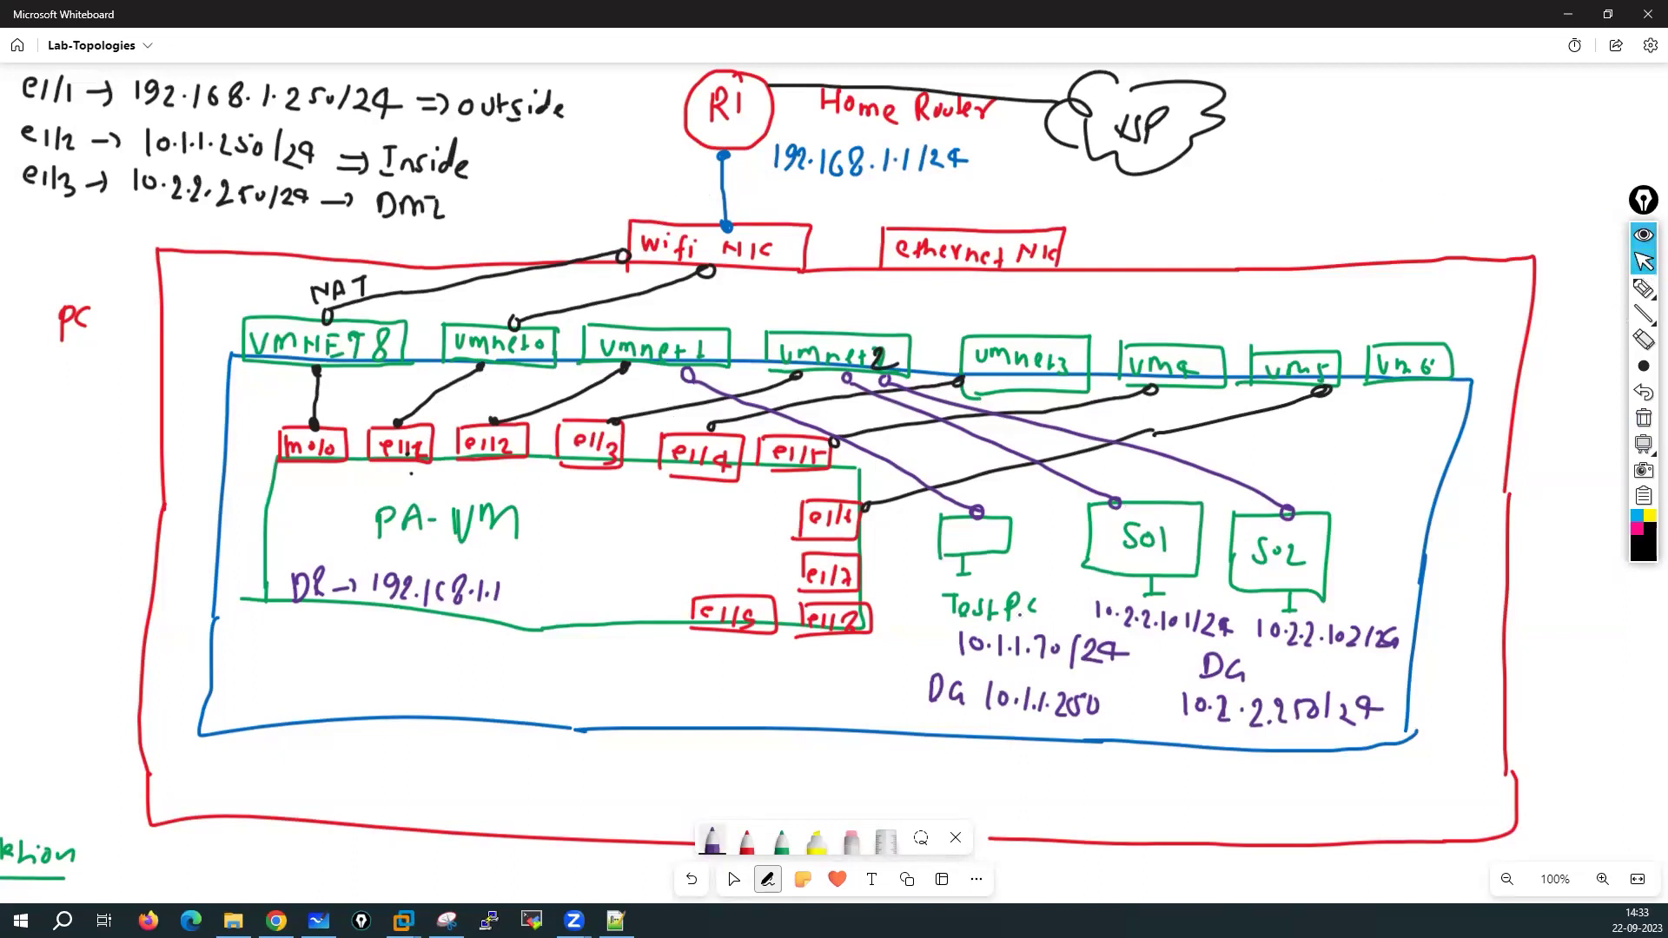
left_click(733, 878)
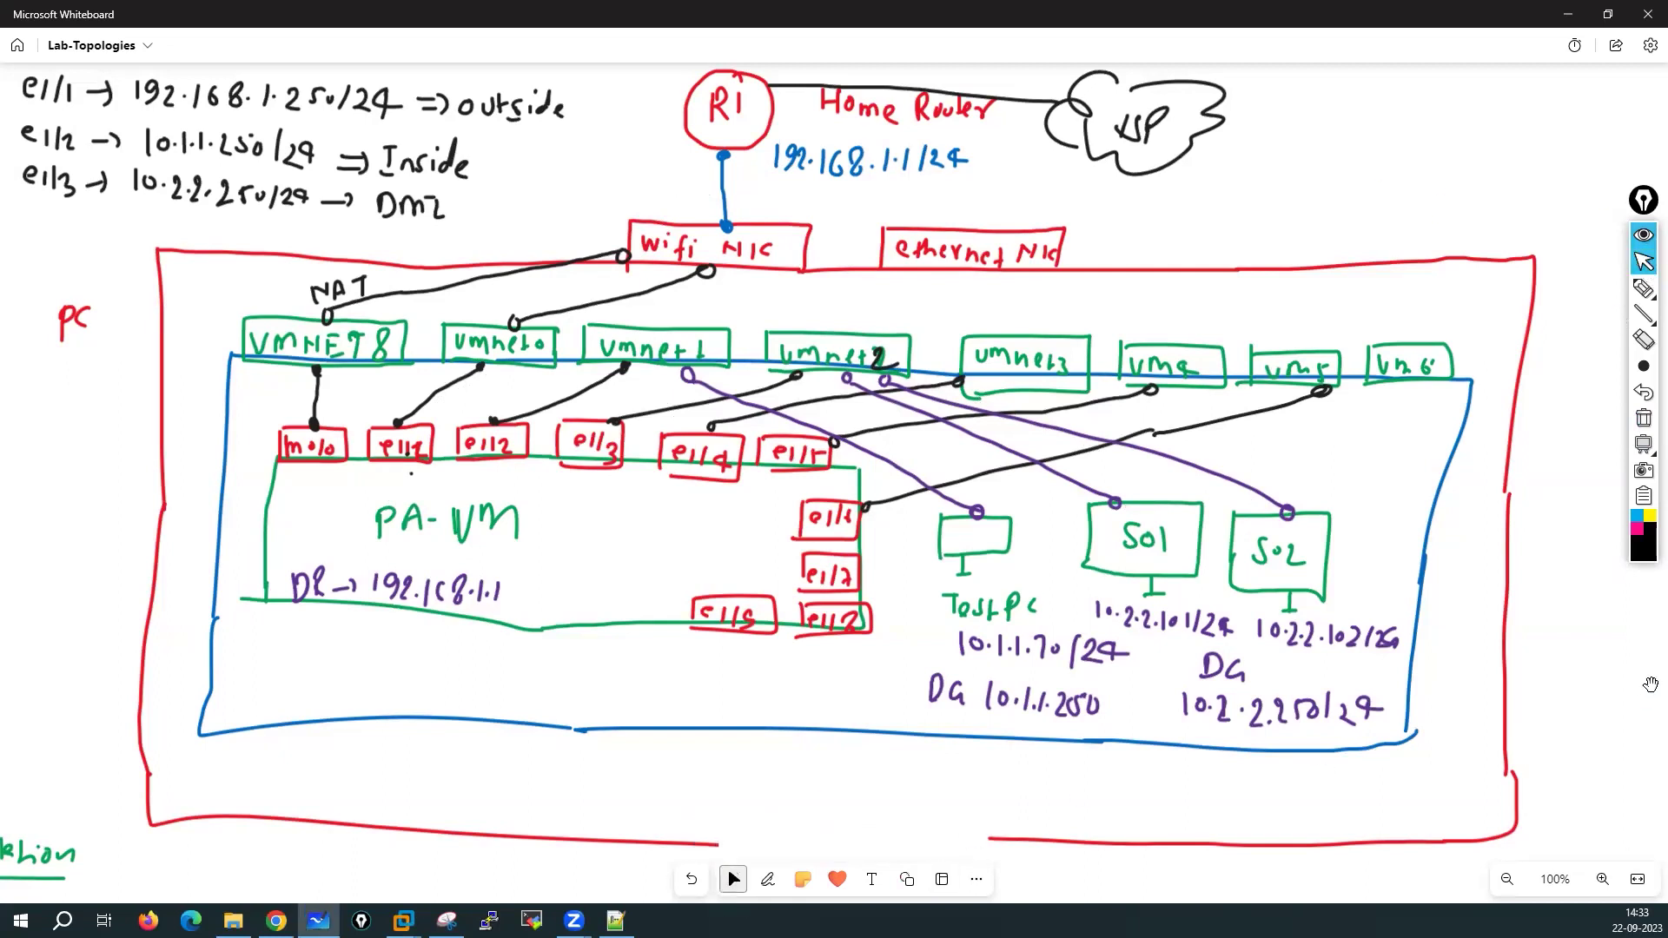
mouse_move(1599, 693)
left_mouse_down()
mouse_move(1583, 655)
mouse_move(1575, 686)
mouse_move(1609, 717)
left_mouse_up()
left_click_drag(913, 615, 791, 530)
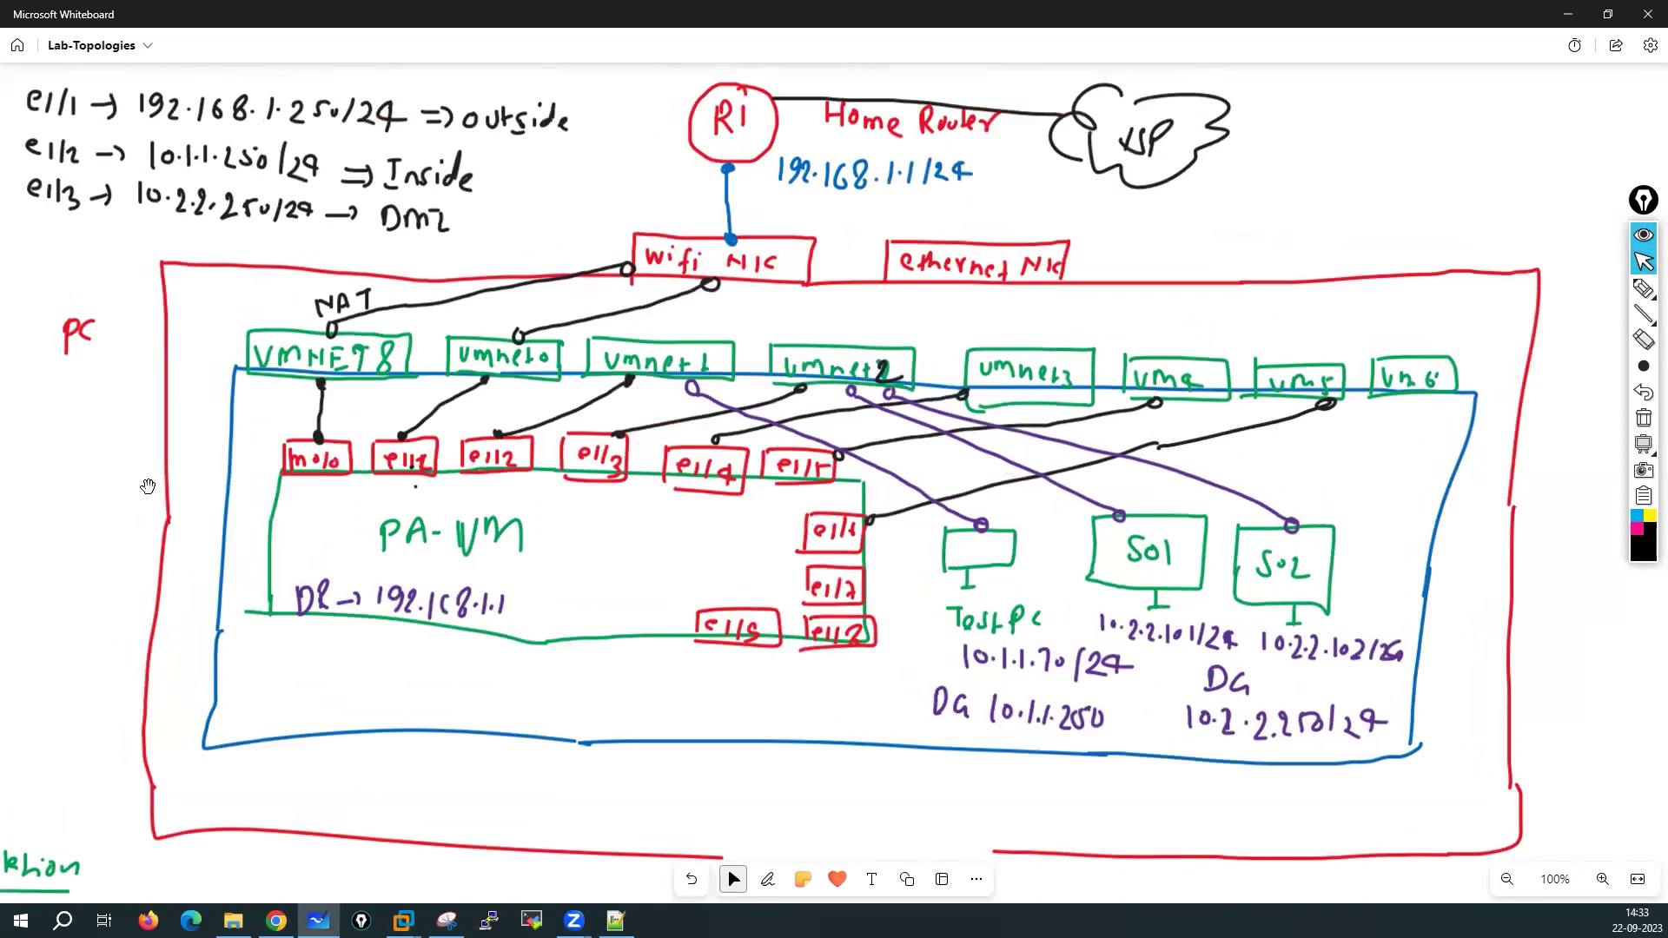
mouse_move(70, 534)
left_mouse_down()
mouse_move(93, 521)
mouse_move(75, 527)
left_mouse_up()
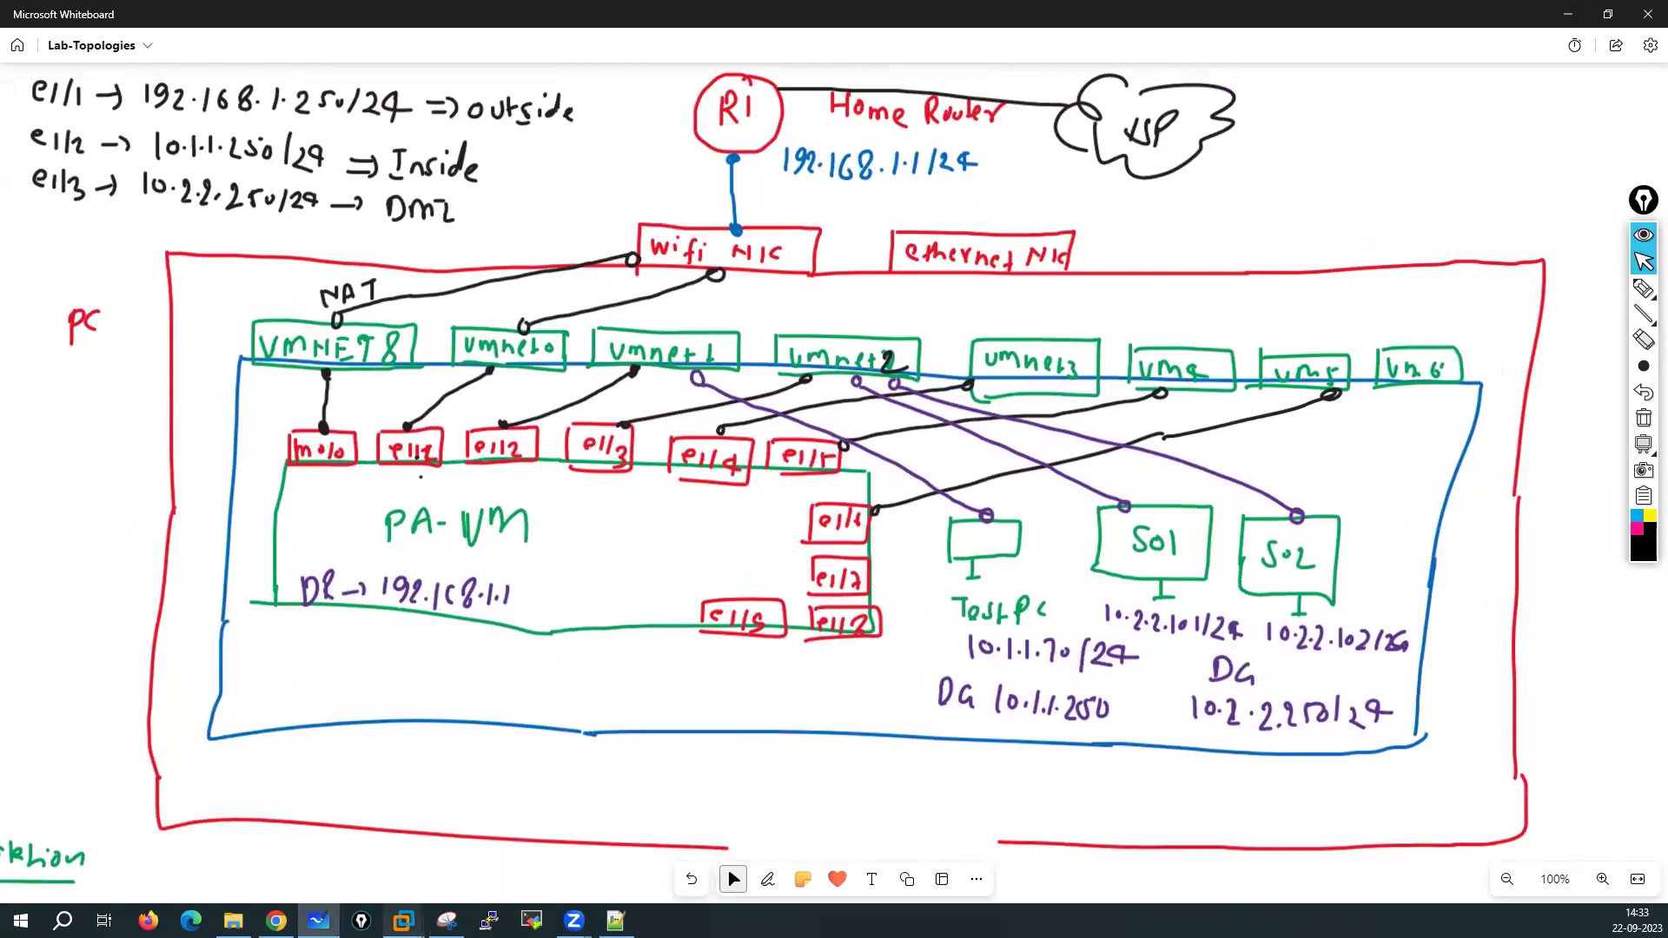
Bring up the firewall VM, cancel its settings dialog, and switch to the PA-VM interfaces page in Chrome
mouse_move(402, 920)
left_click(495, 795)
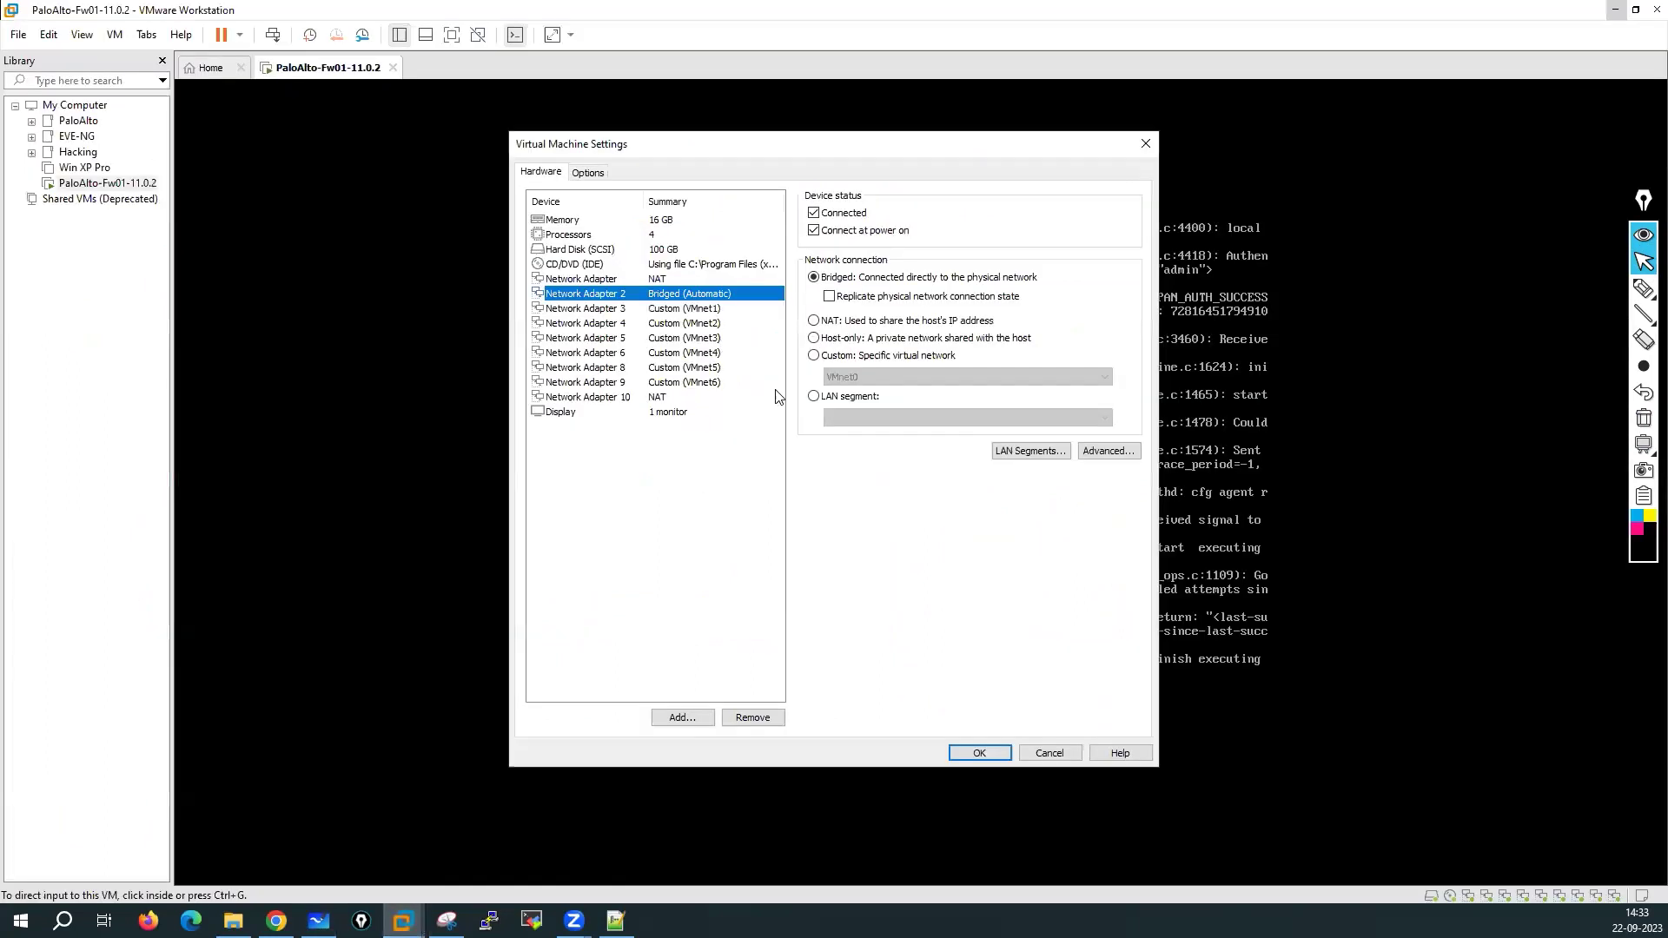
left_click(1057, 757)
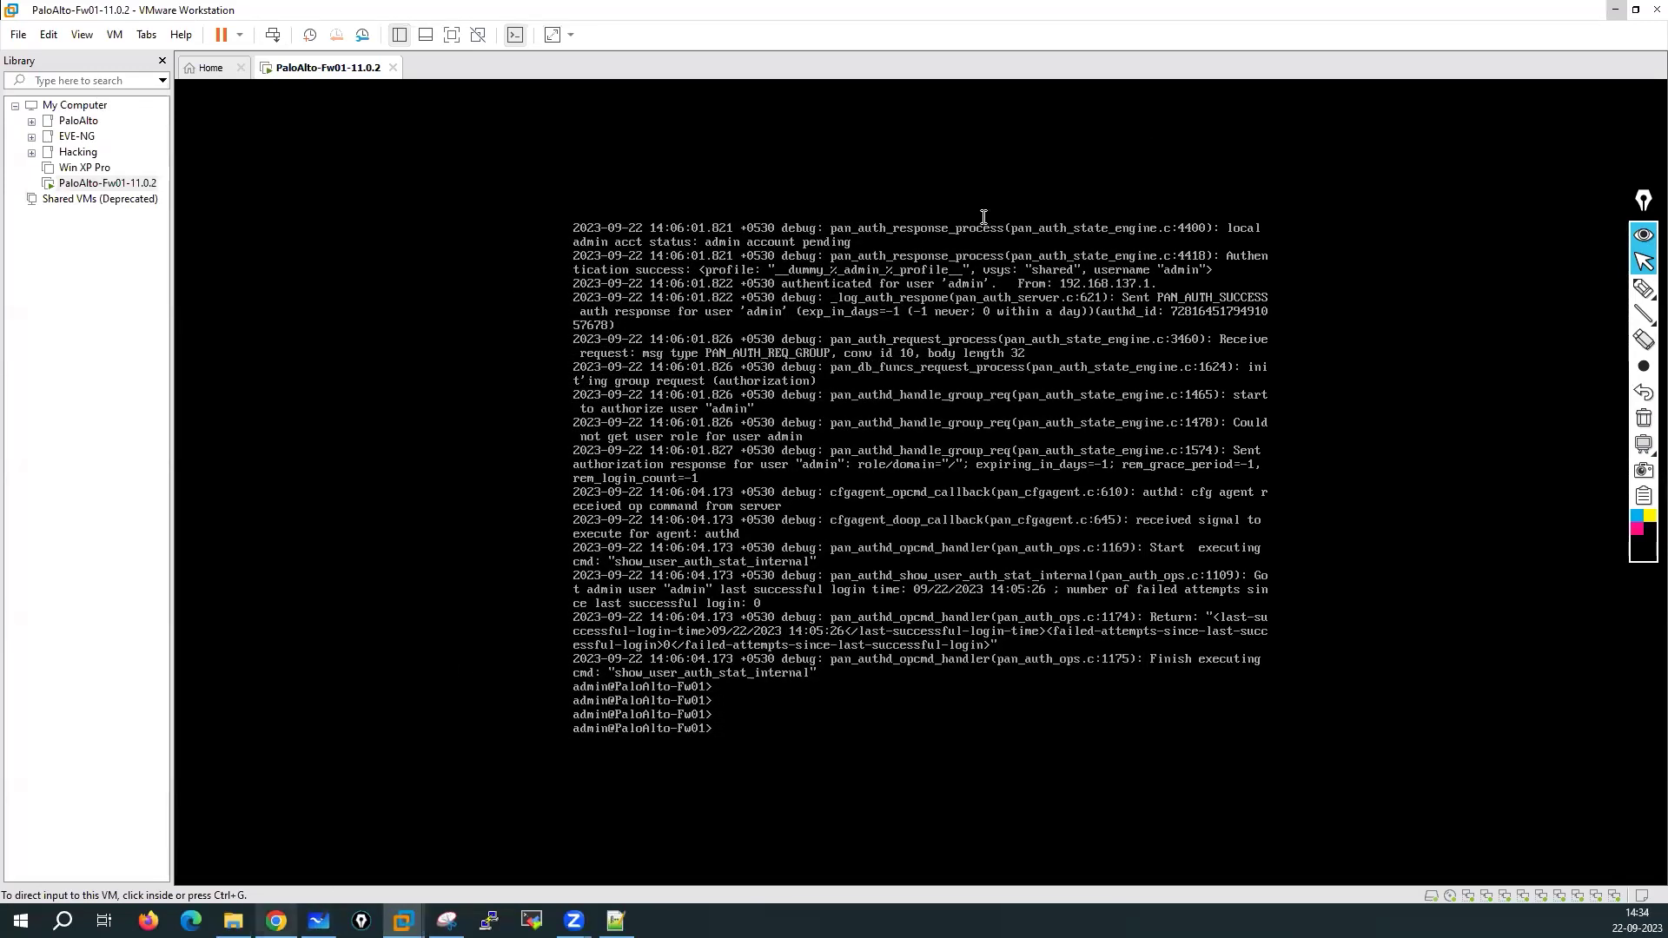
left_click(276, 920)
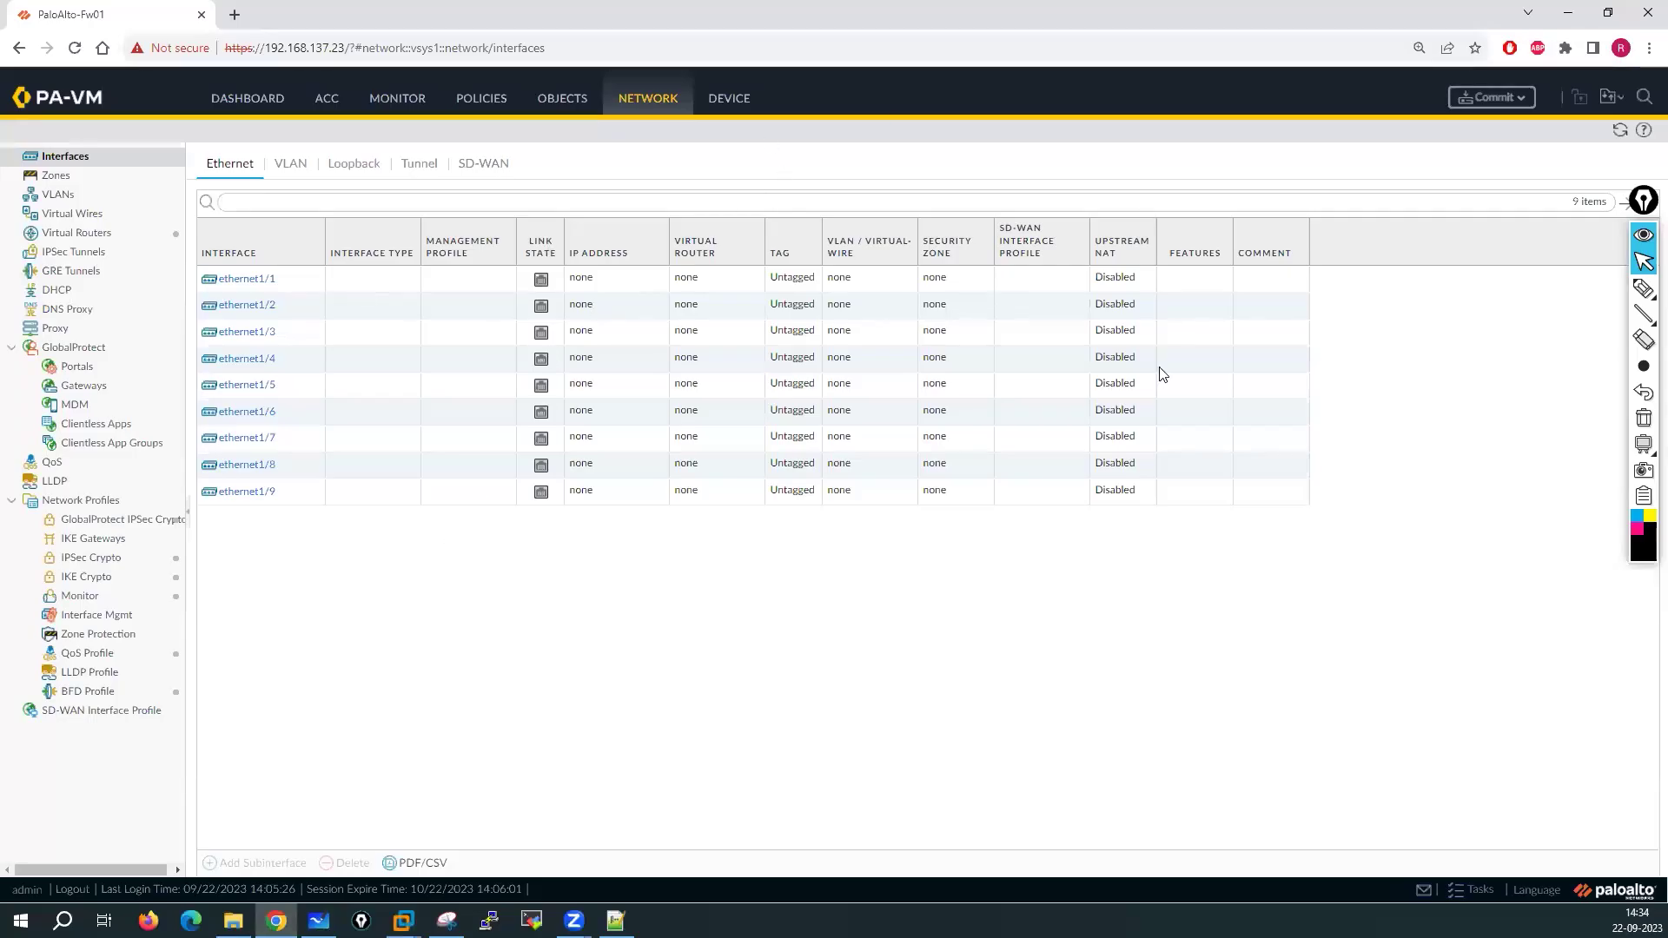
Commit all pending PA-VM changes, check the commit status, and return to Whiteboard
left_click(1495, 96)
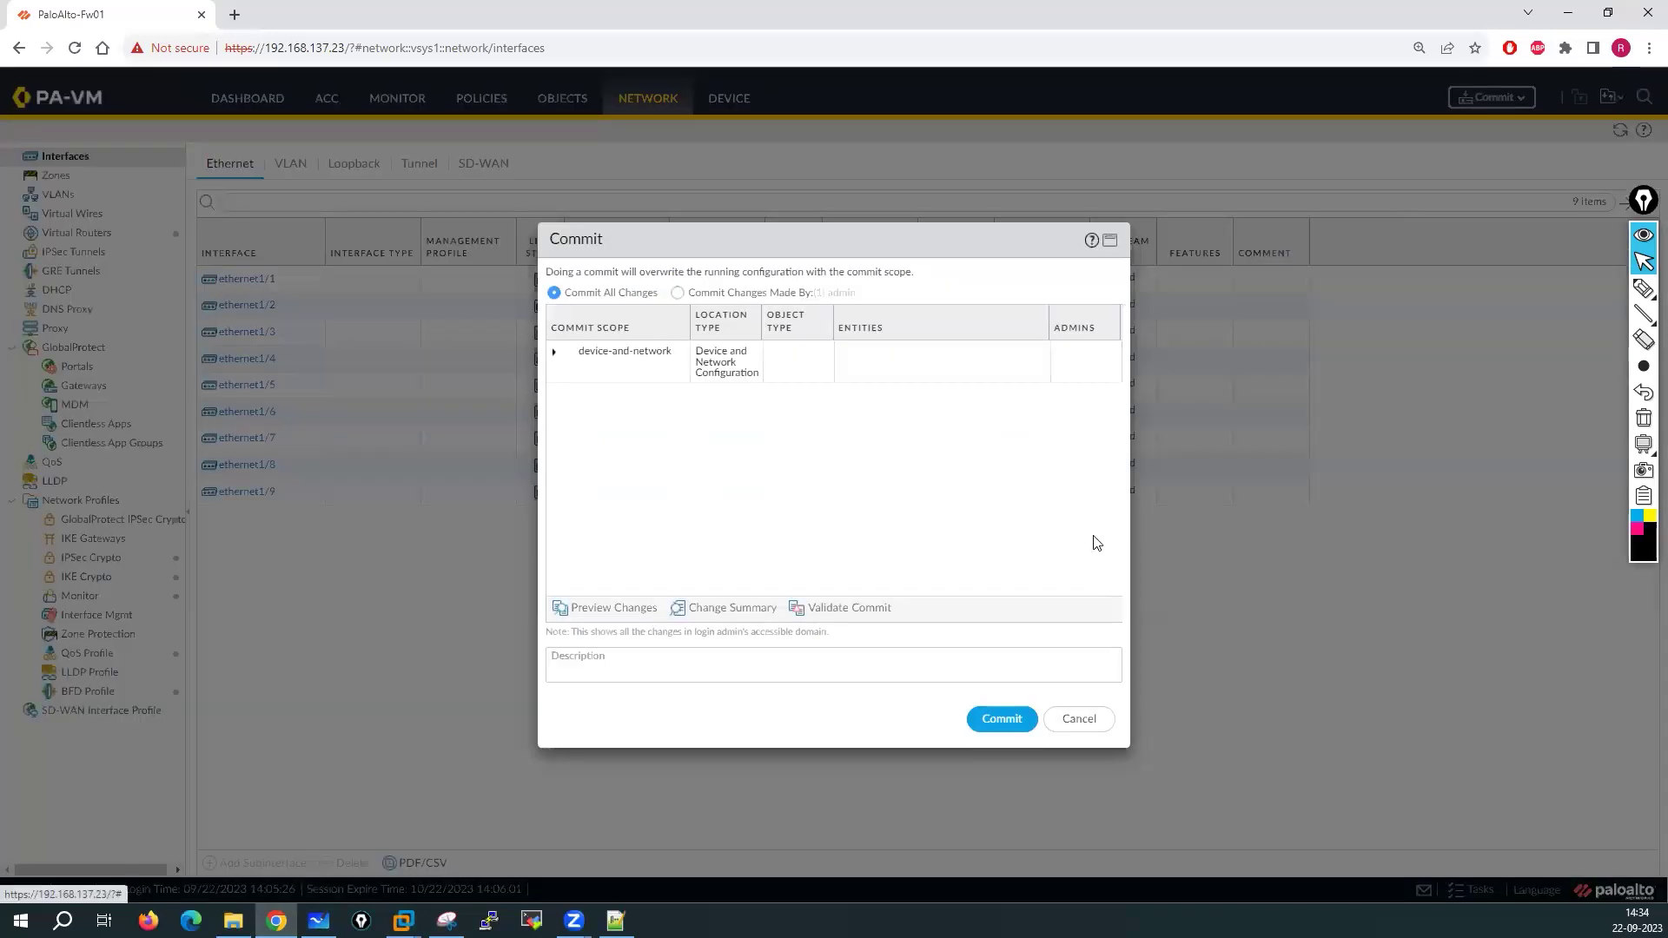
left_click(1003, 721)
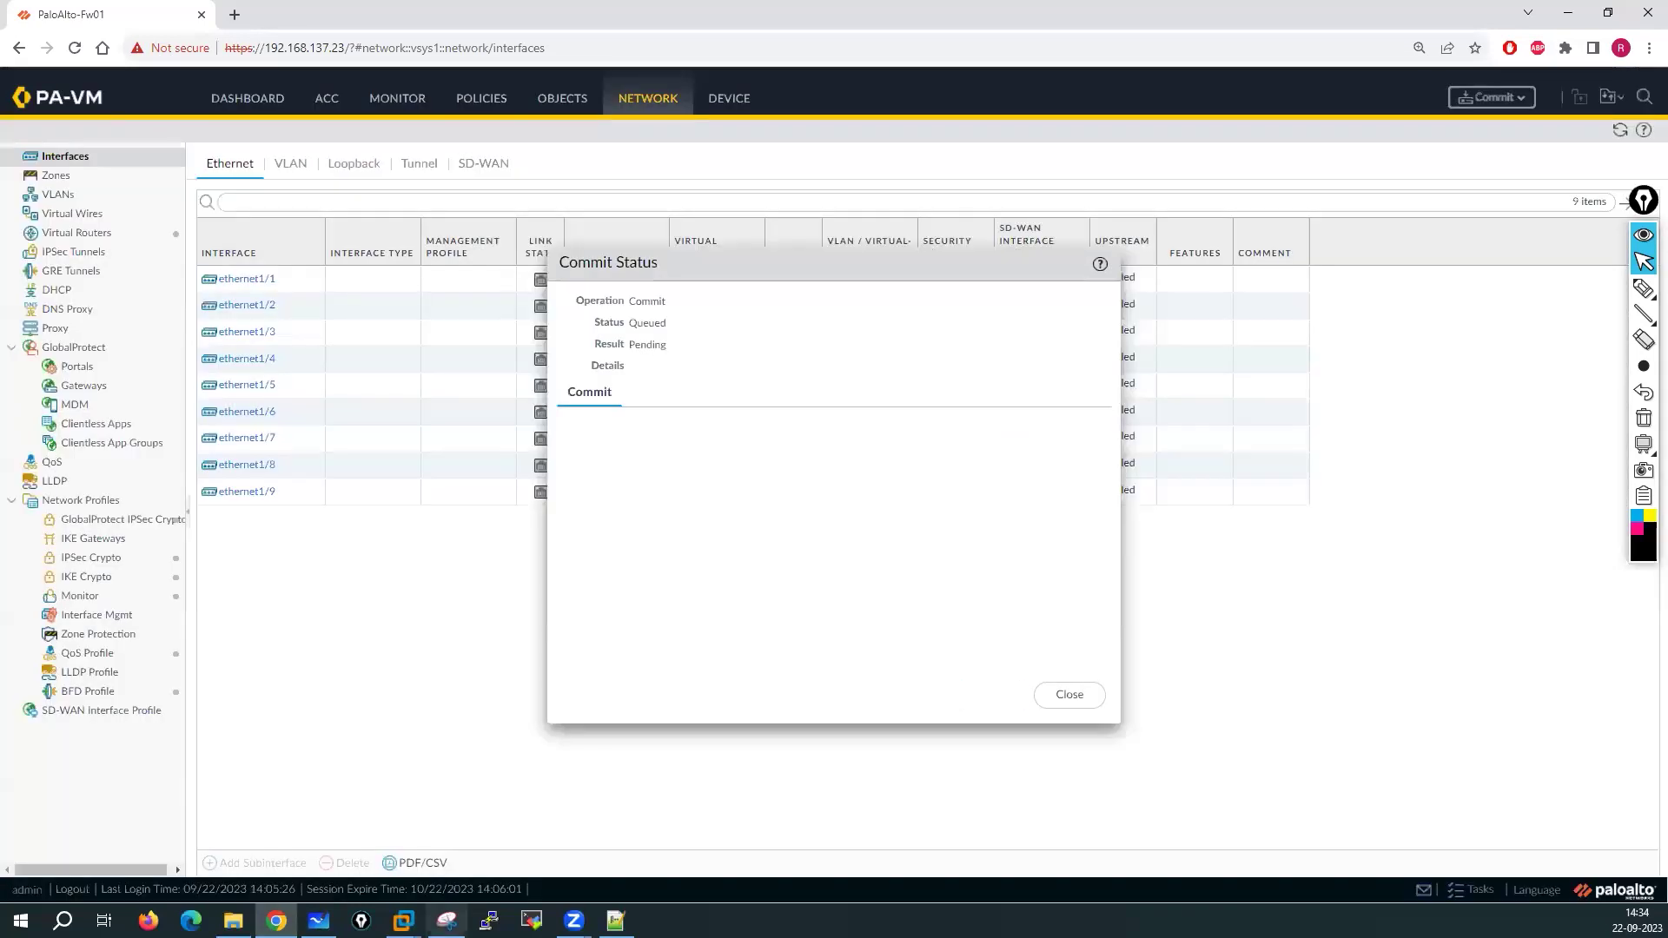
key("alt+Tab")
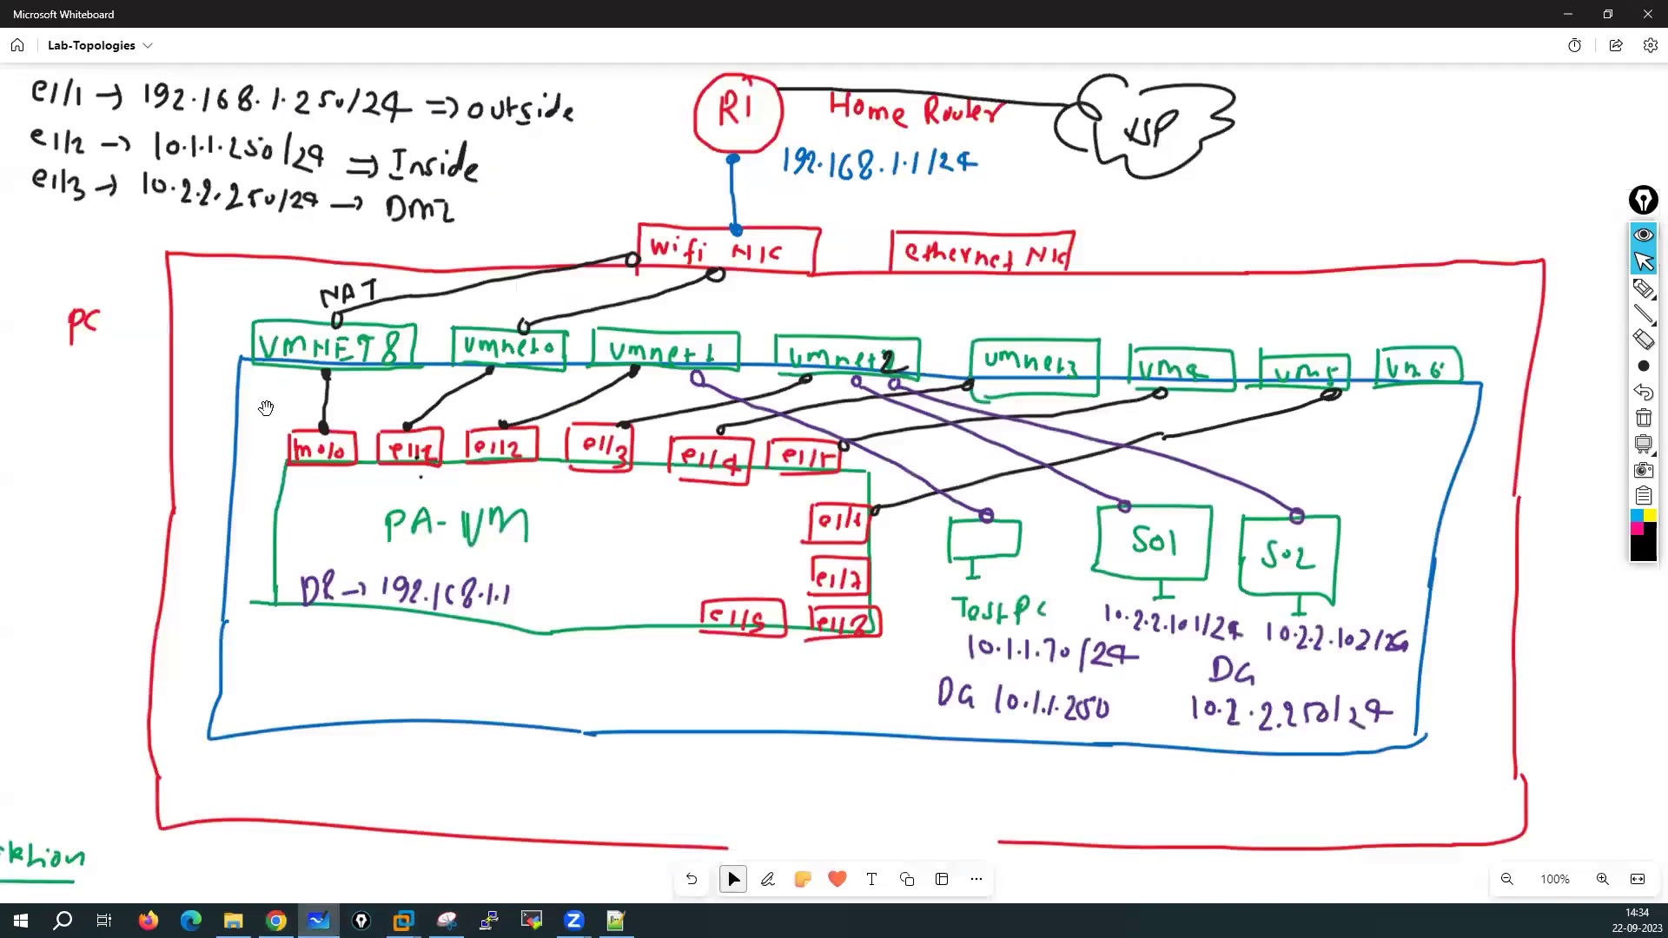
scroll(83, 516, "down", 1)
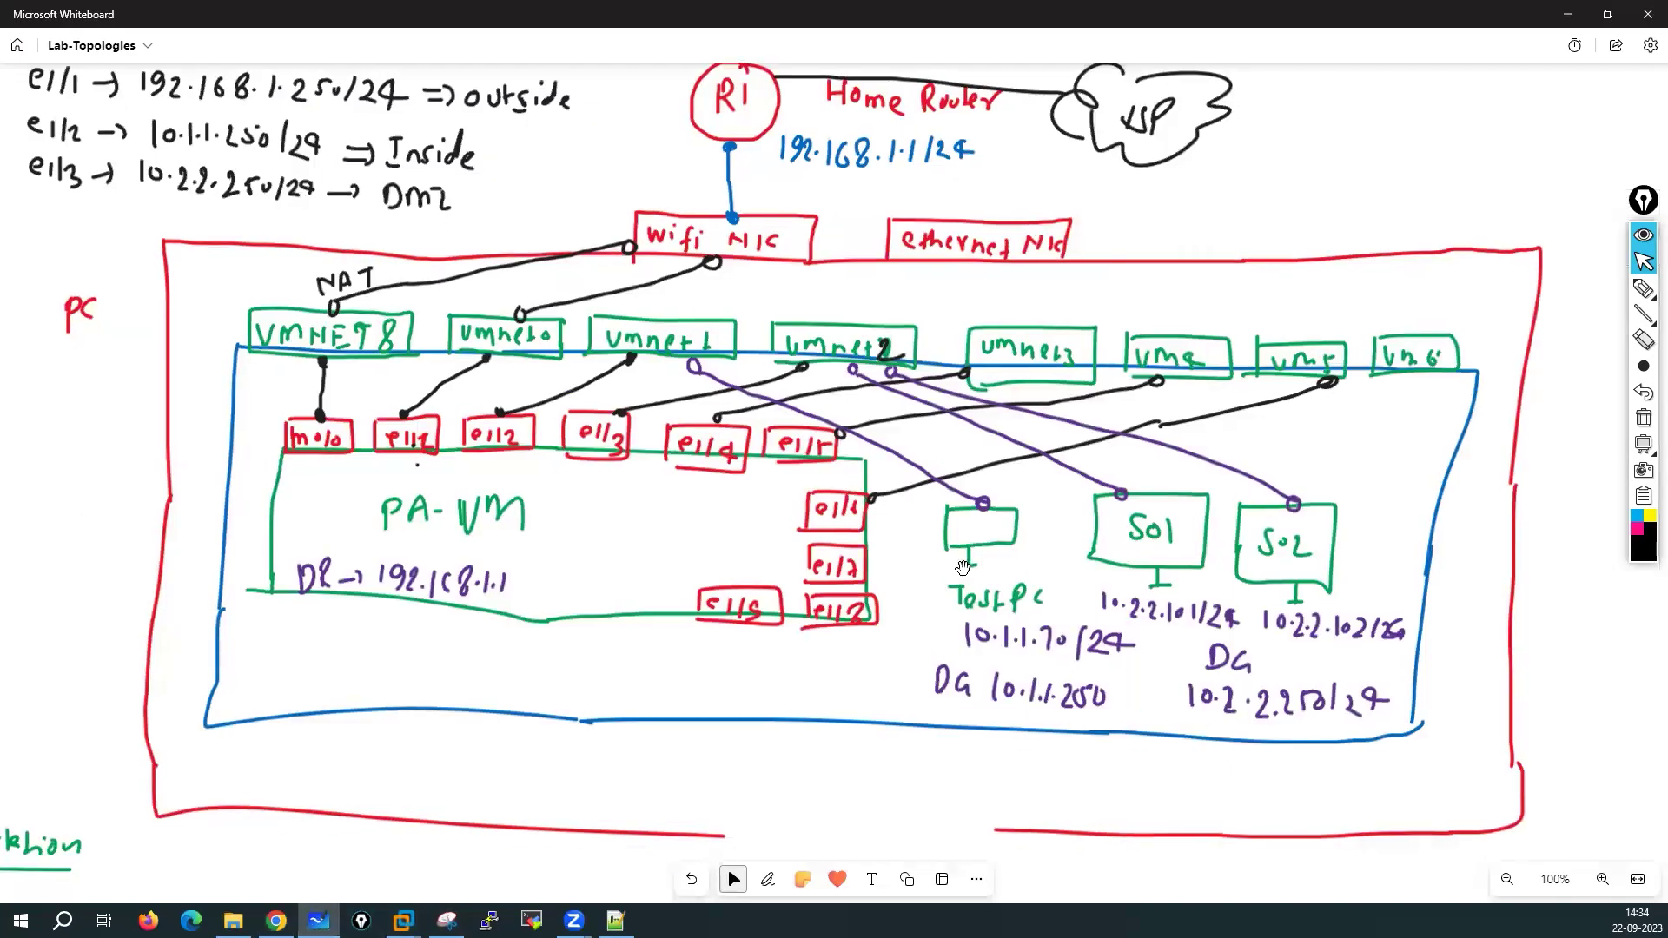
left_click(276, 920)
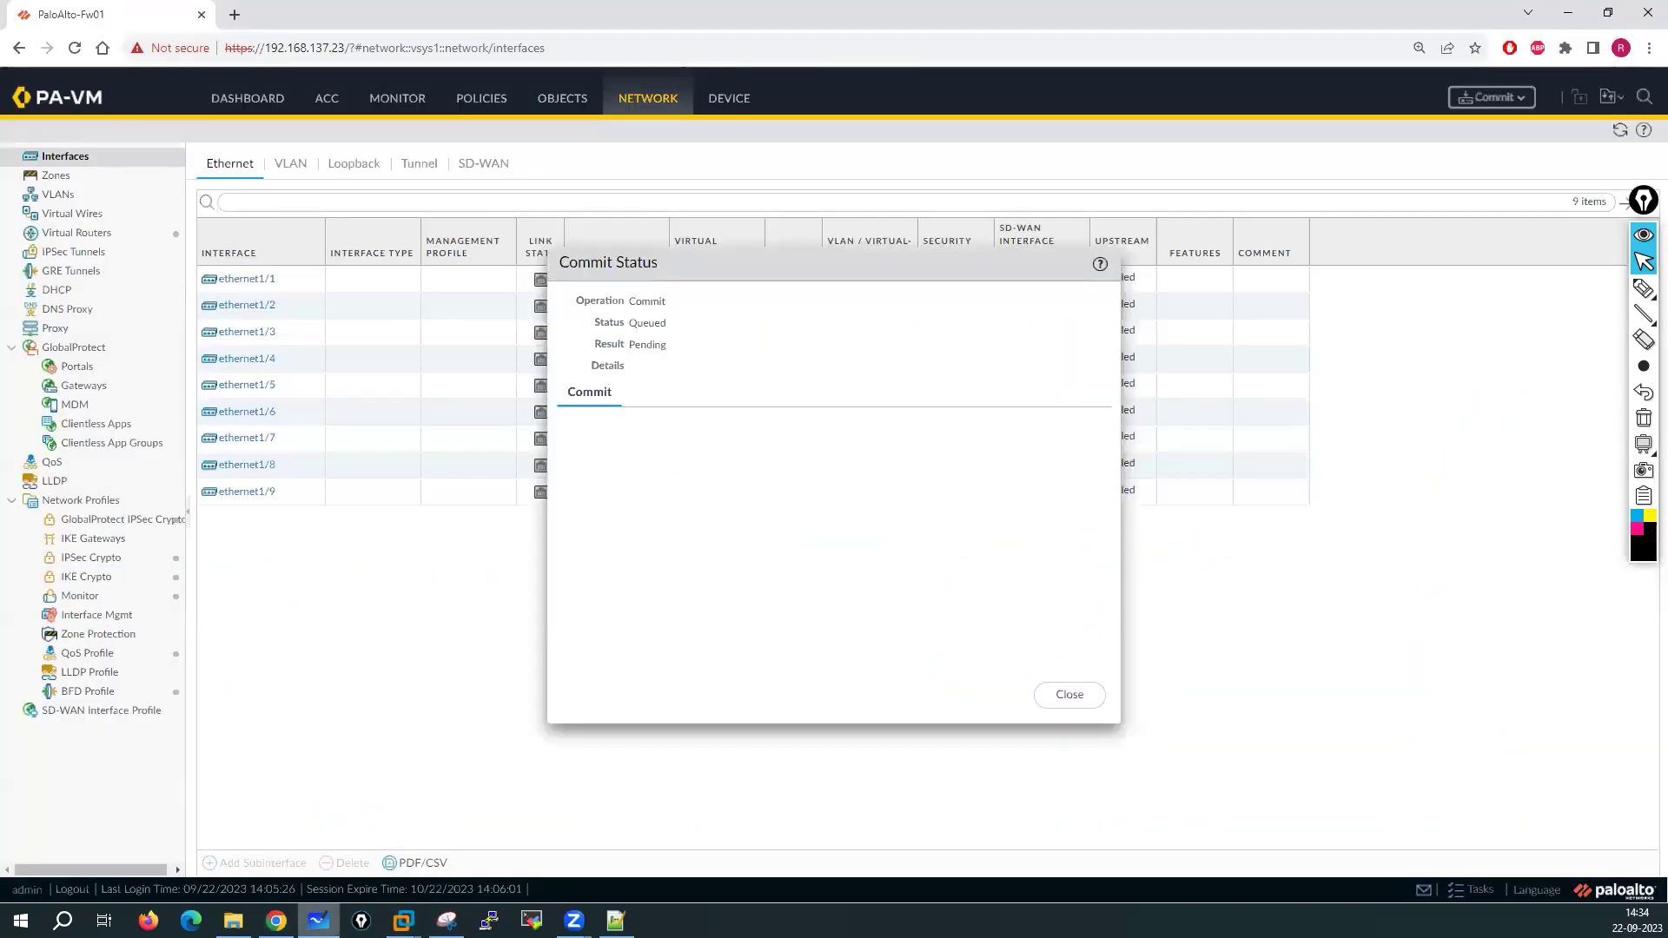
left_click(319, 921)
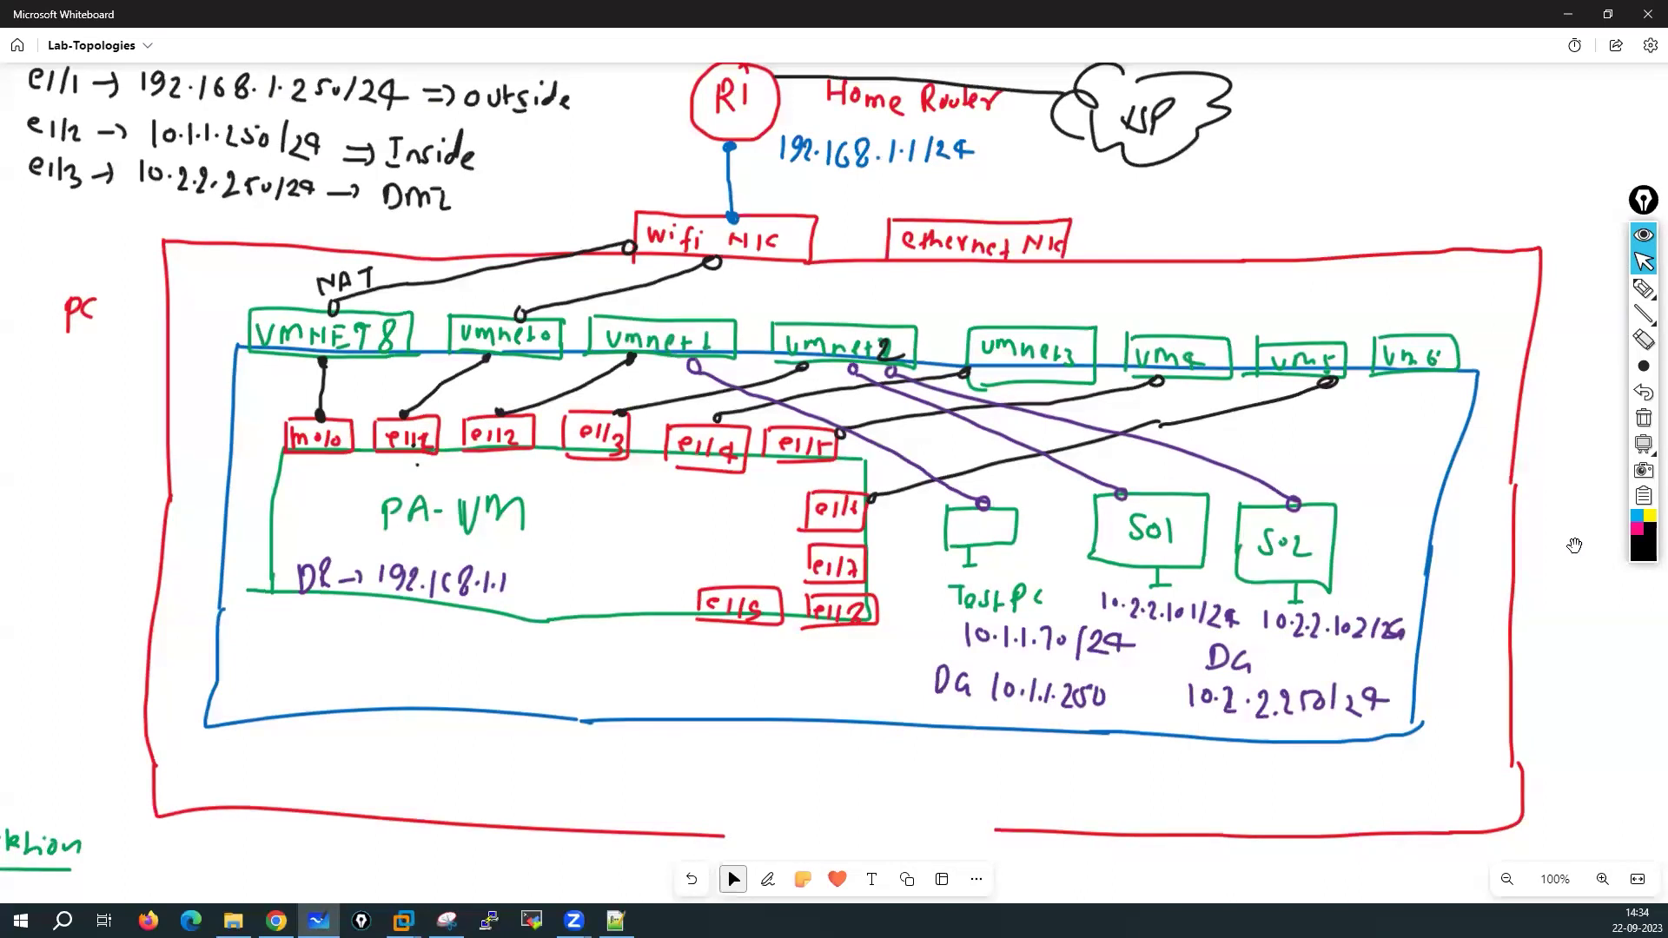
Pan the canvas past the interface table and PaloAlto diagram to the numbered EVE-NG/VMware tutorial list
scroll(1555, 539, "right", 5)
scroll(660, 617, "right", 10)
scroll(1384, 473, "right", 10)
scroll(708, 298, "up", 4)
scroll(791, 146, "right", 5)
scroll(457, 168, "down", 10)
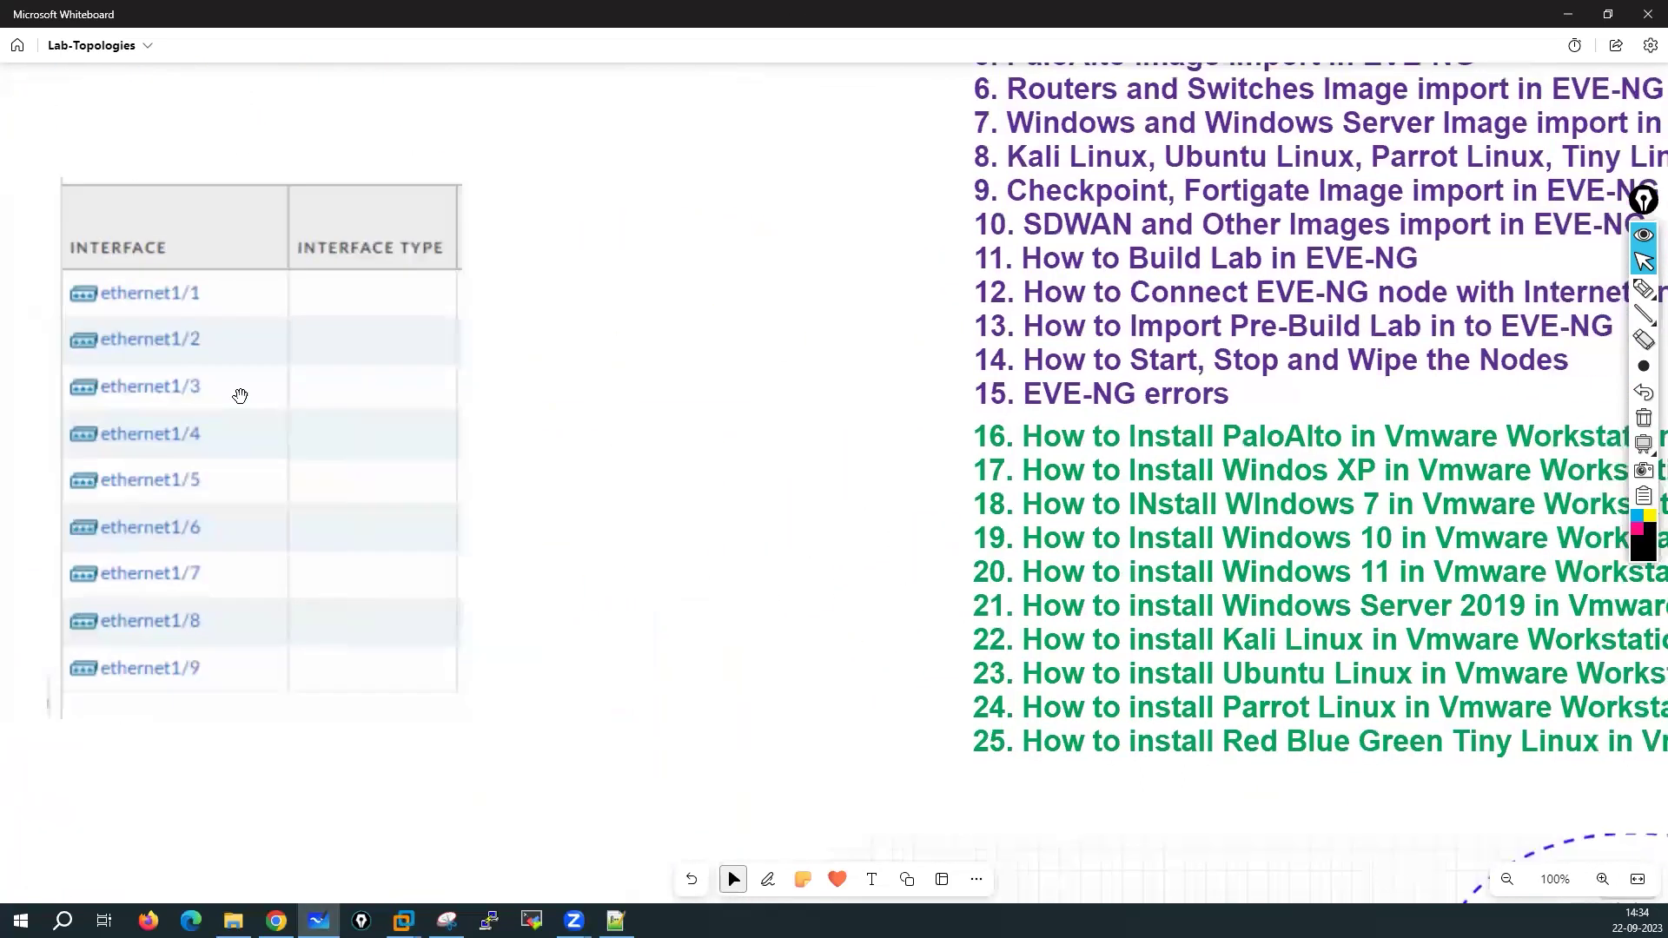
scroll(149, 327, "right", 2)
scroll(149, 327, "down", 8)
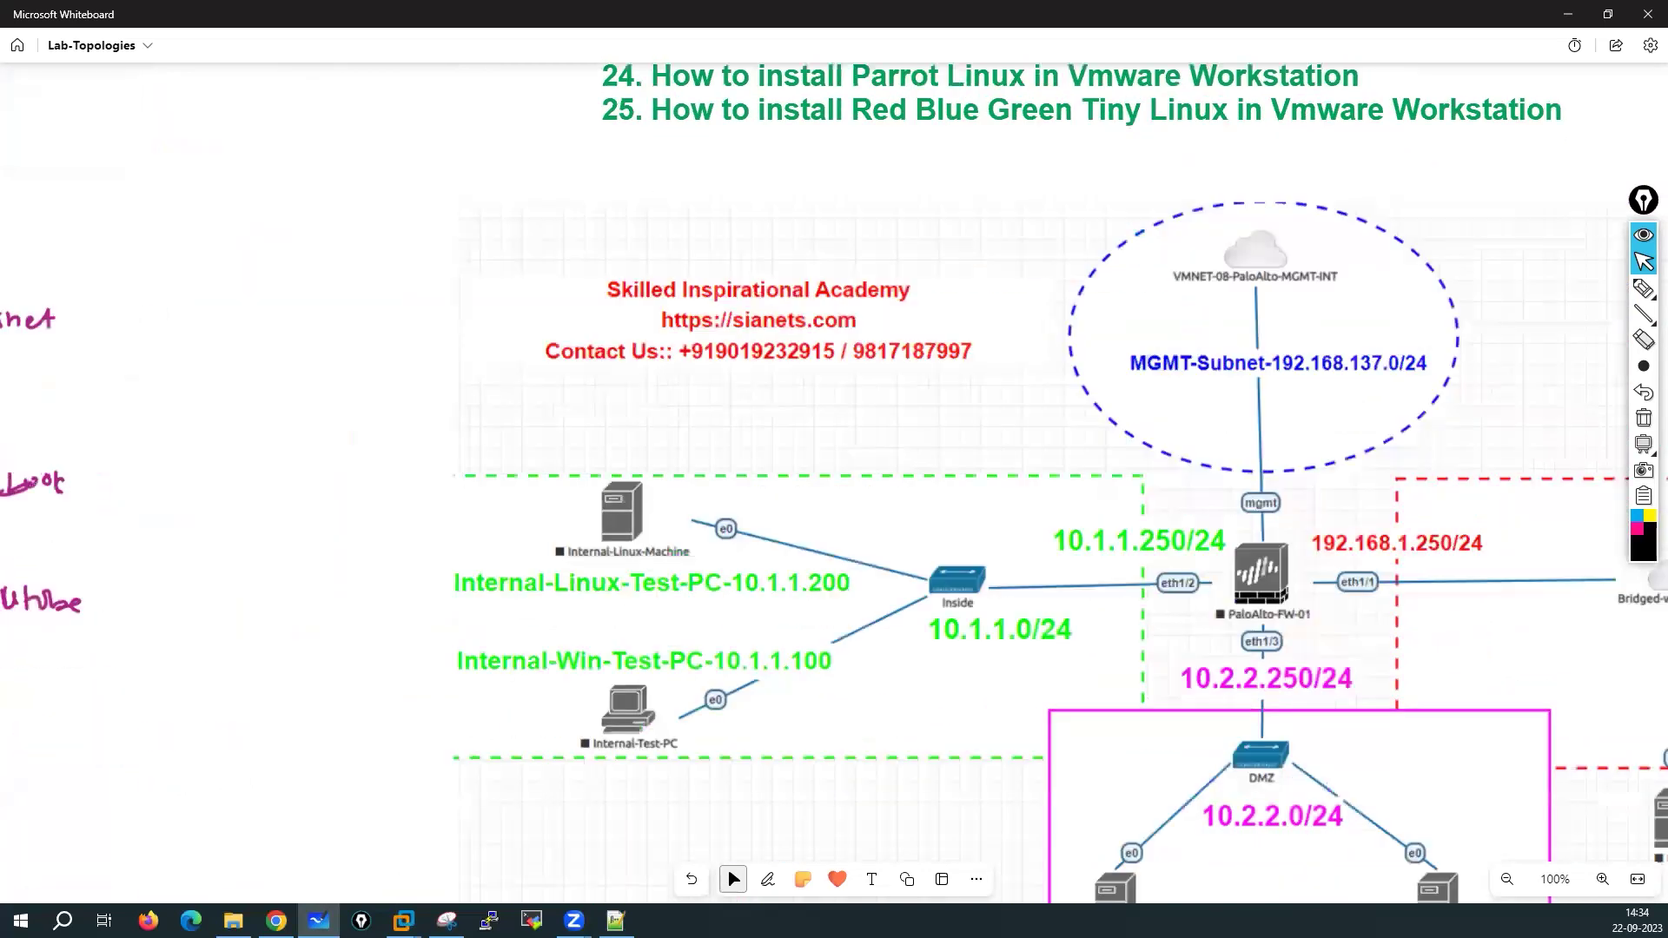
scroll(877, 478, "up", 1)
scroll(878, 478, "right", 4)
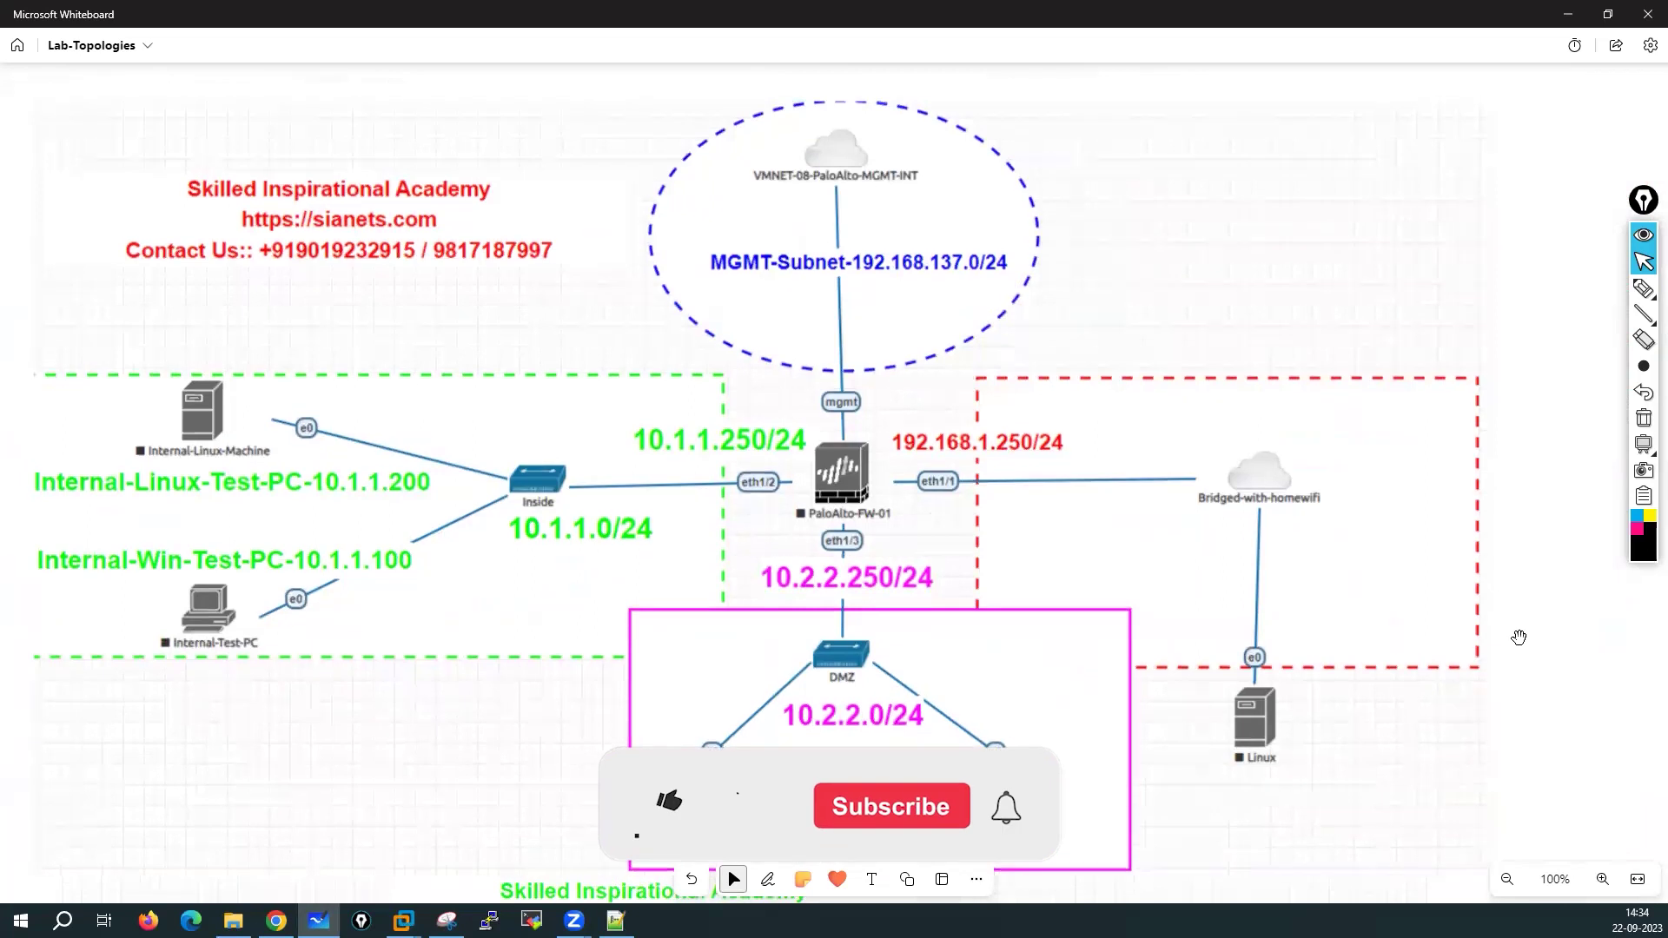
left_click_drag(1236, 251, 1230, 309)
scroll(1435, 609, "up", 5)
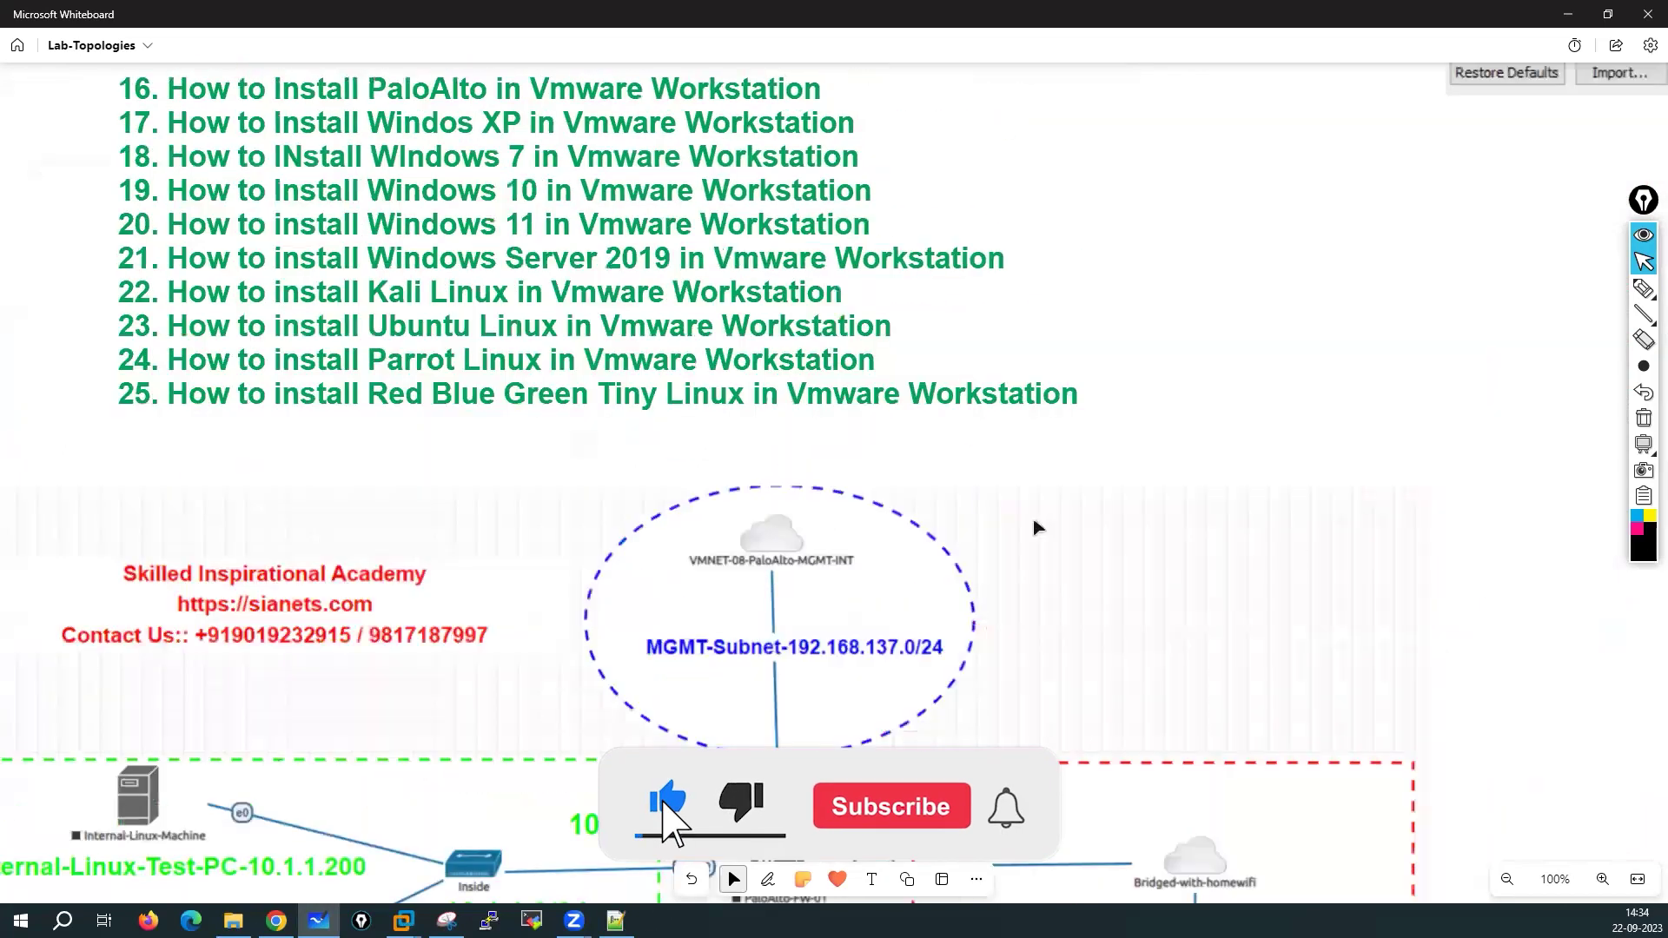
scroll(846, 504, "up", 2)
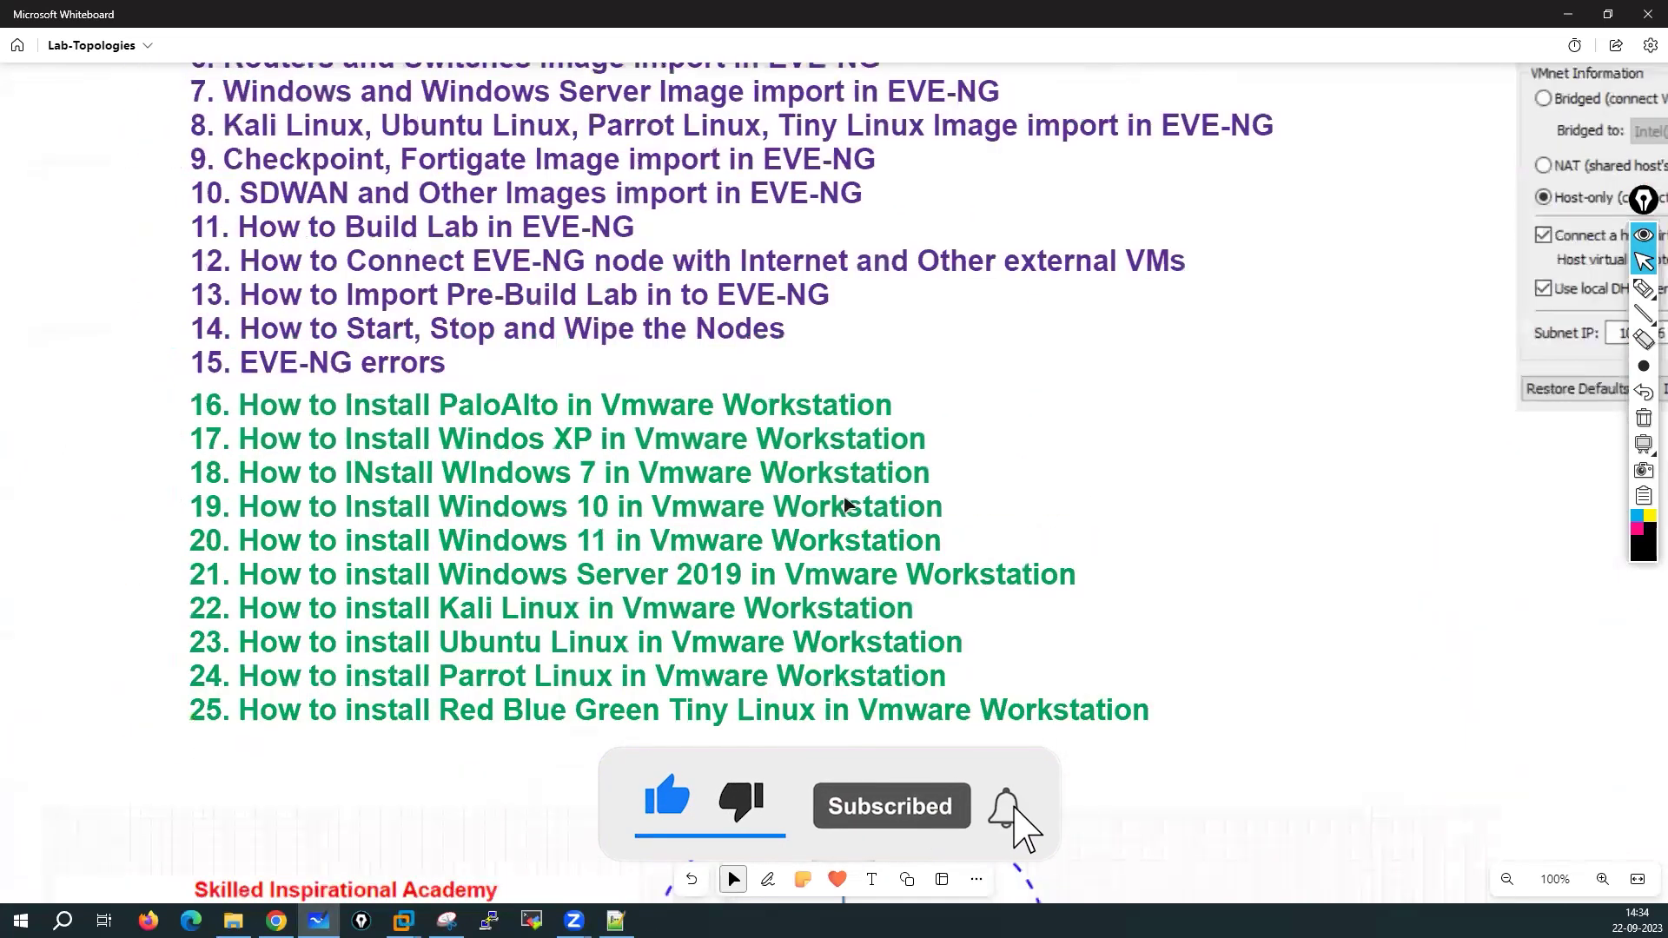
scroll(846, 504, "up", 3)
scroll(825, 500, "down", 1)
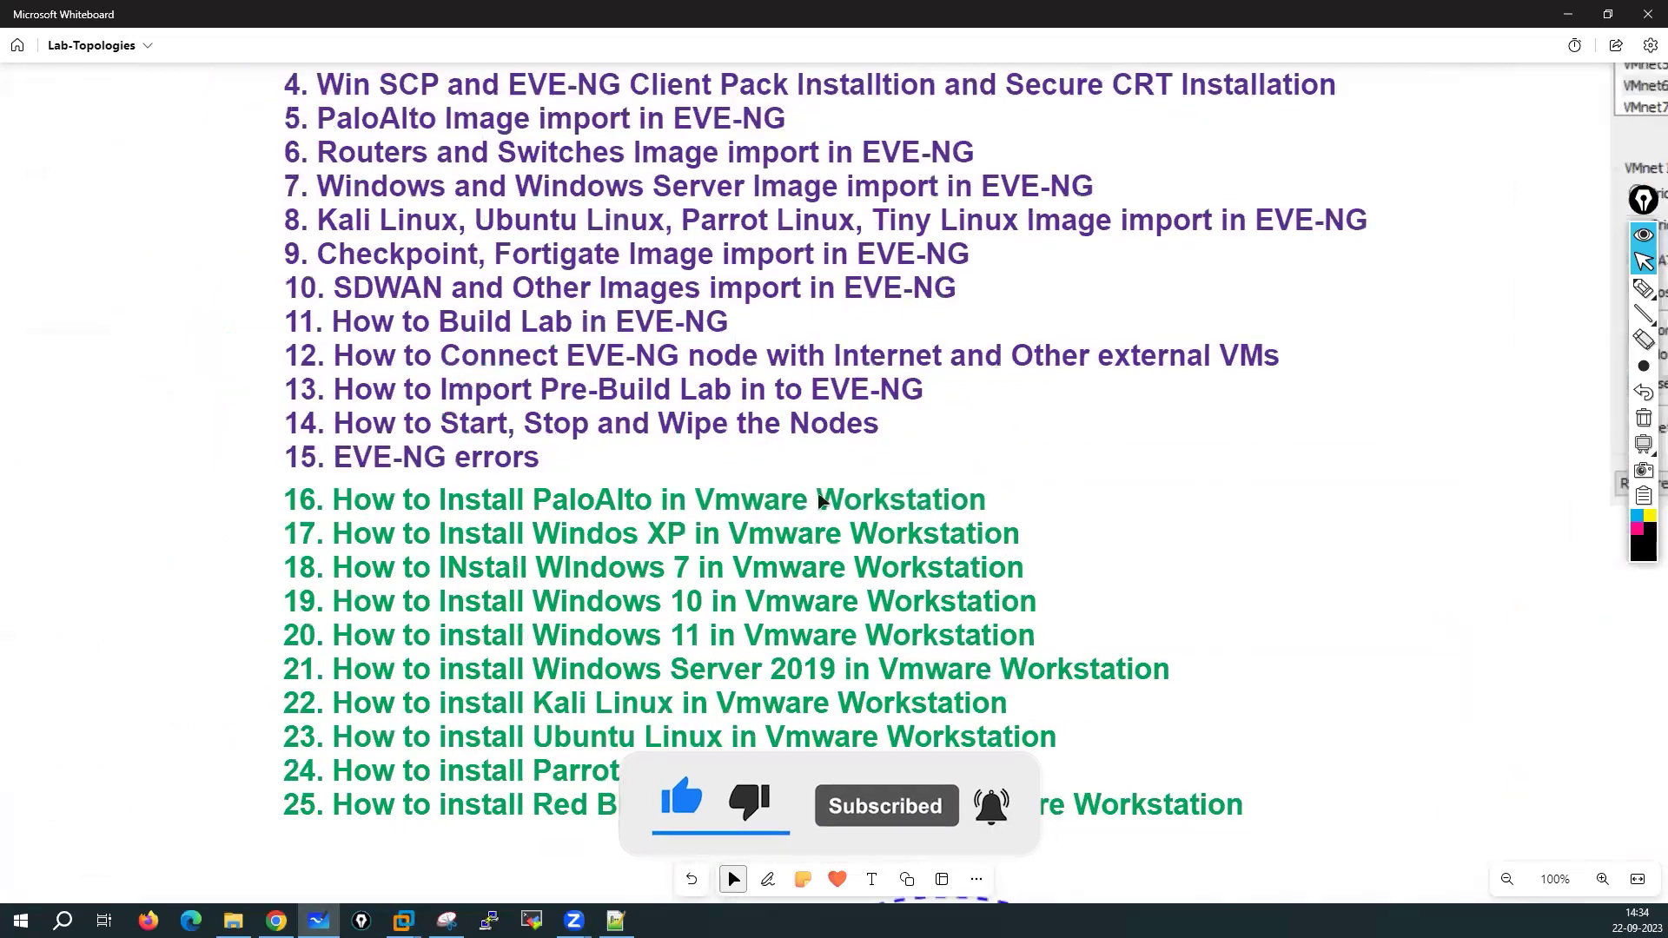